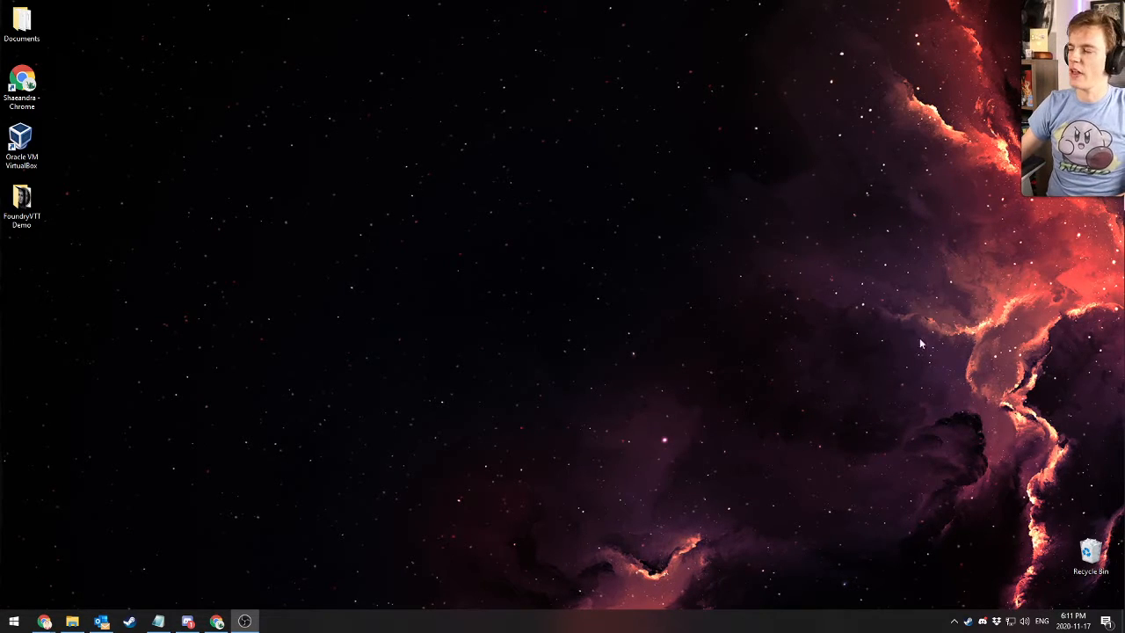
left_click(710, 228)
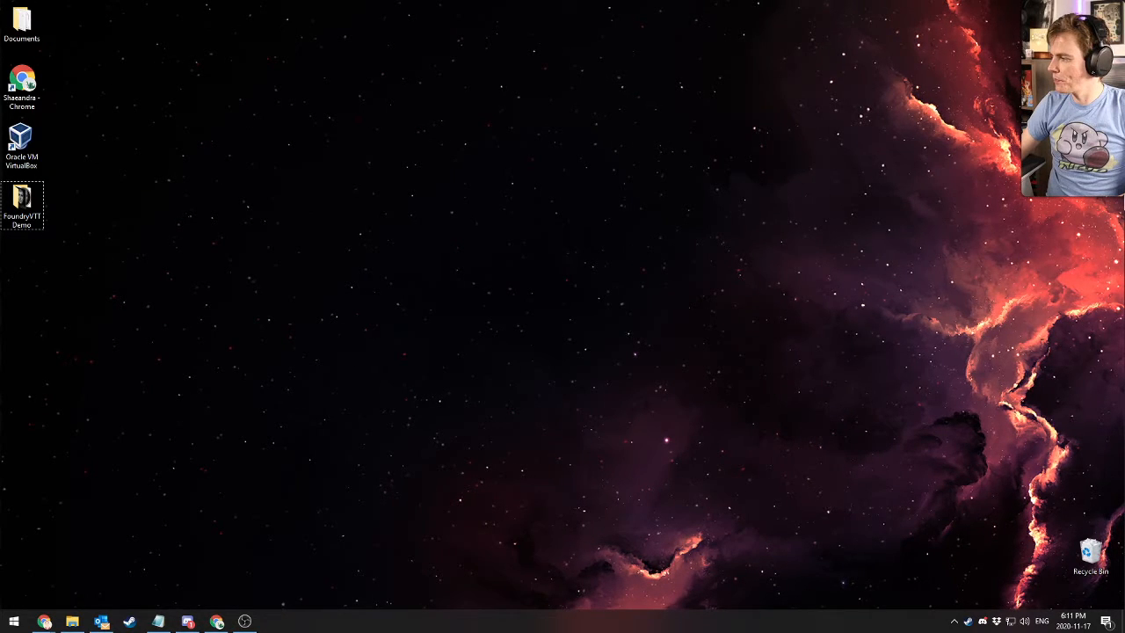
left_click(701, 399)
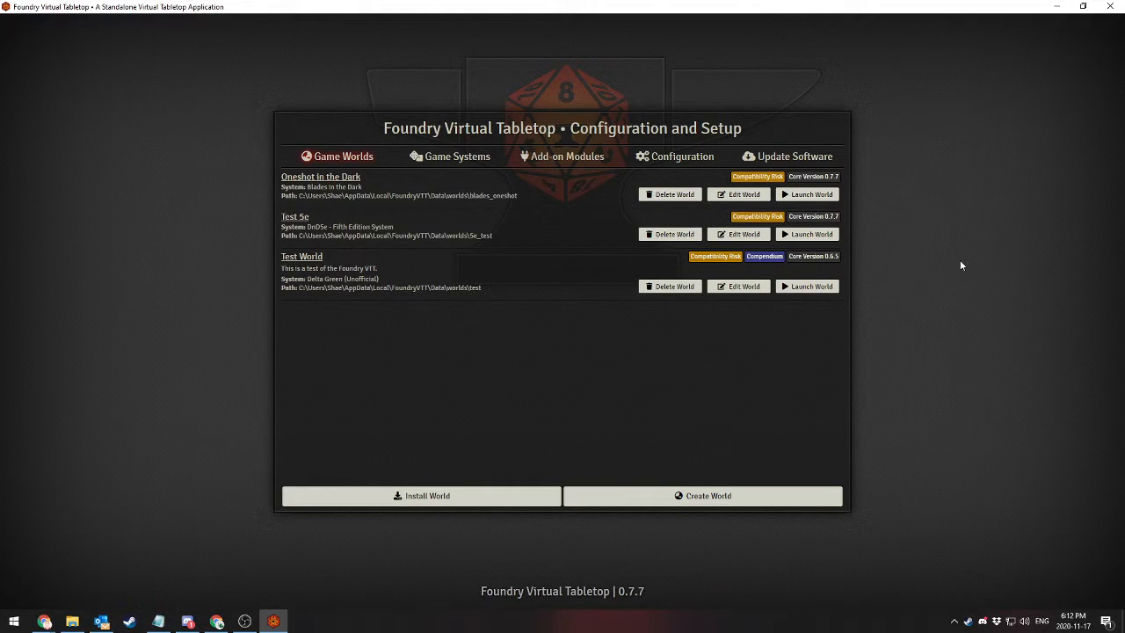
Close Foundry Virtual Tabletop and relaunch the FoundryVTT app through the system search
left_click(1108, 6)
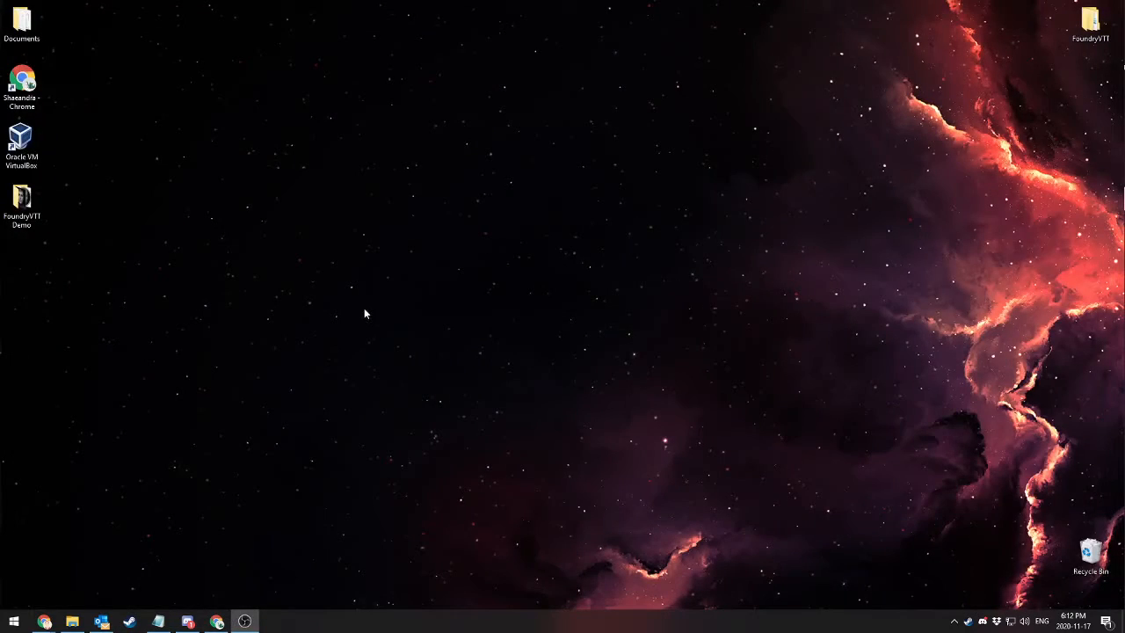
key("super")
type("foundry")
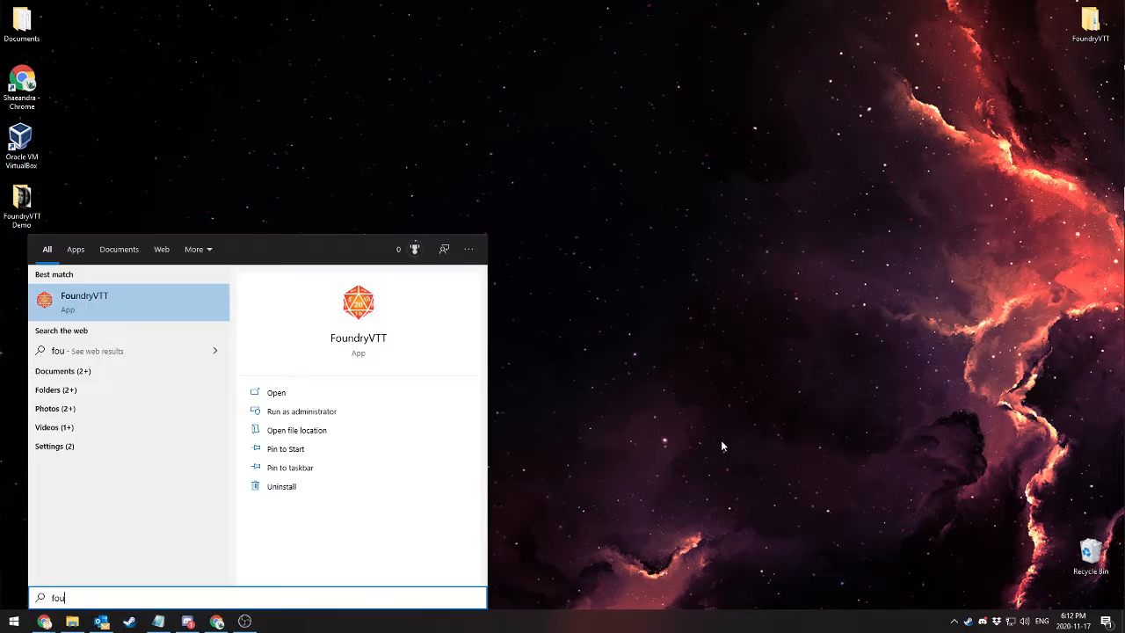
left_click(169, 309)
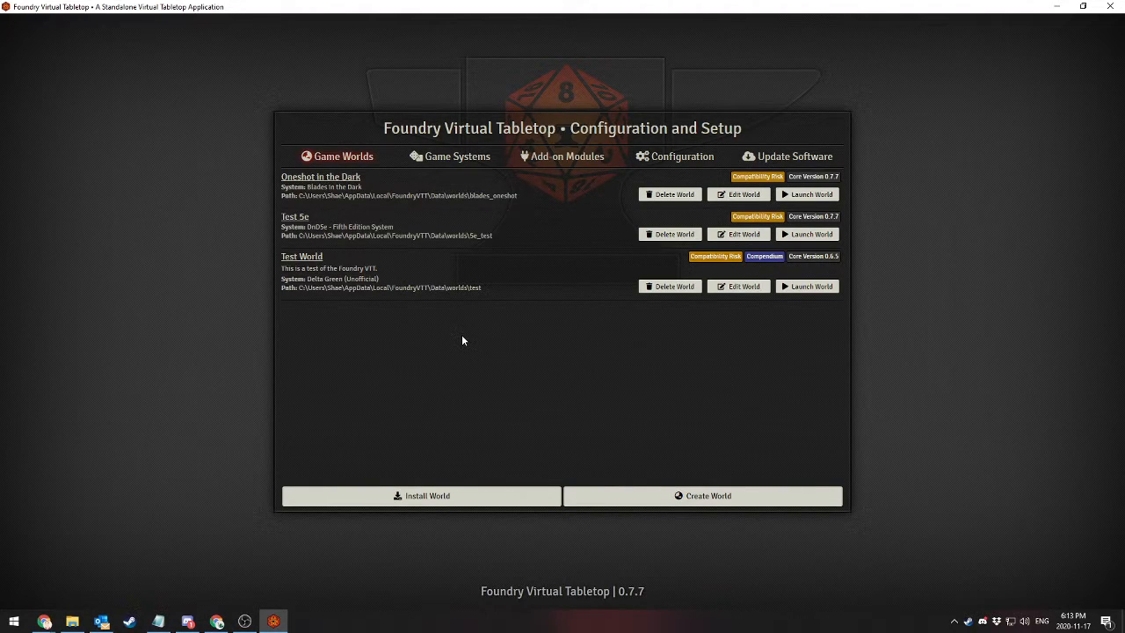
Look over the installed game systems, the game worlds and the add-on modules on the setup screen
left_click(445, 156)
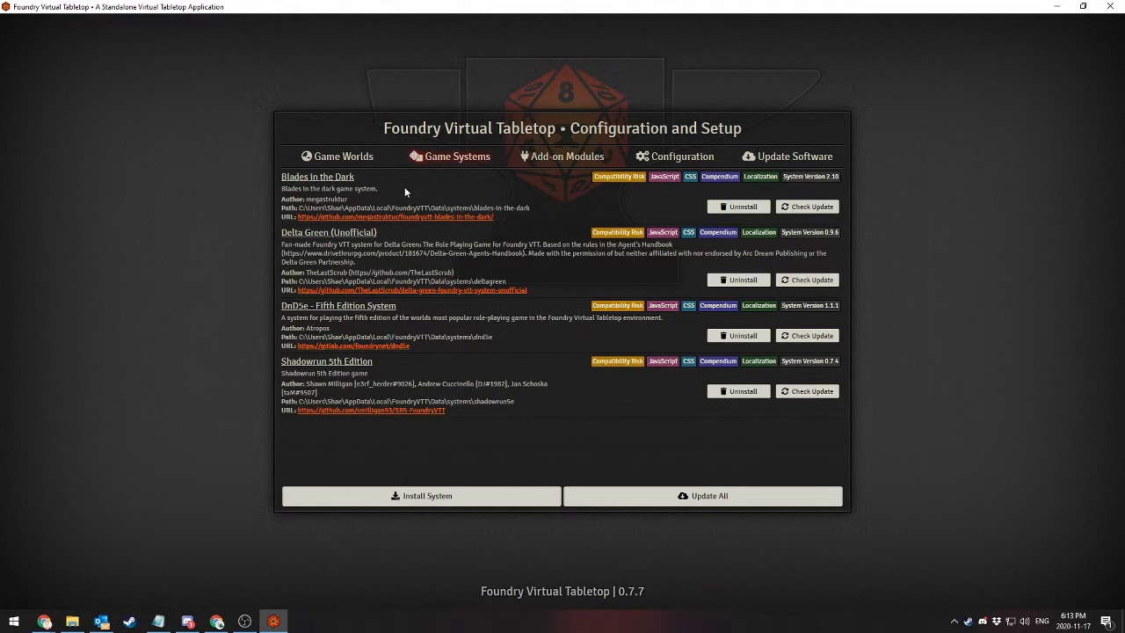
left_click(349, 157)
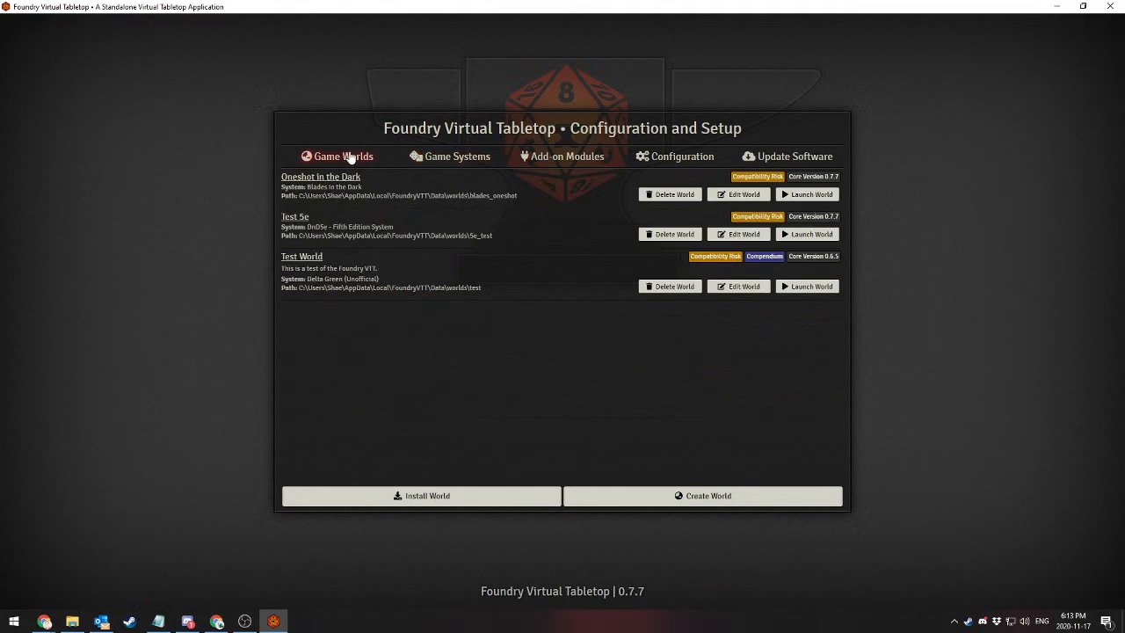
left_click(466, 162)
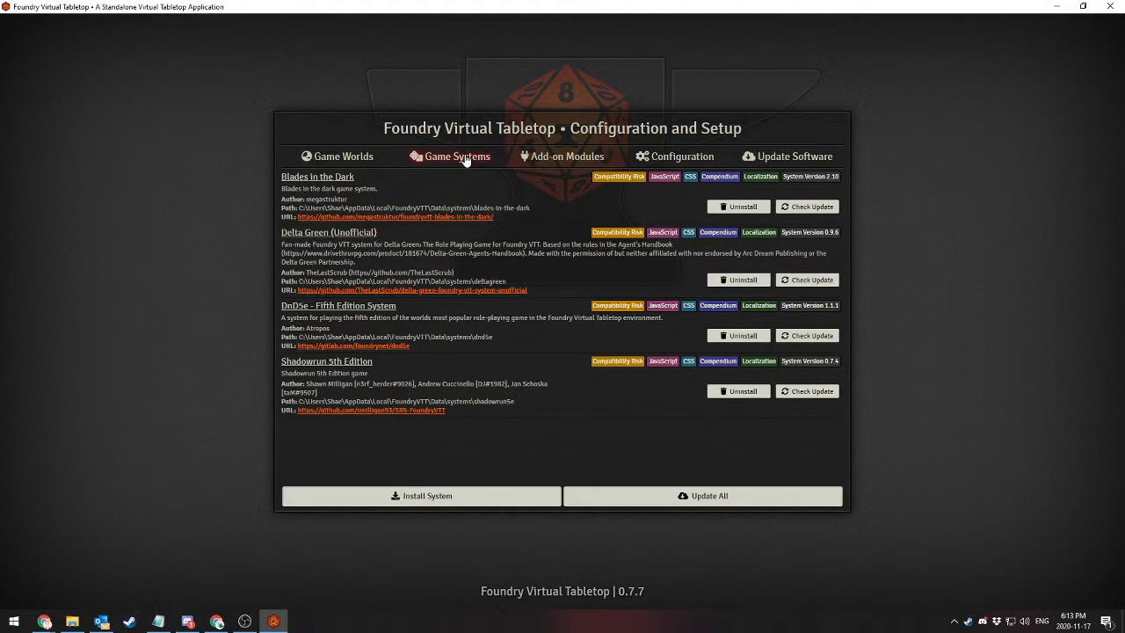
left_click(569, 164)
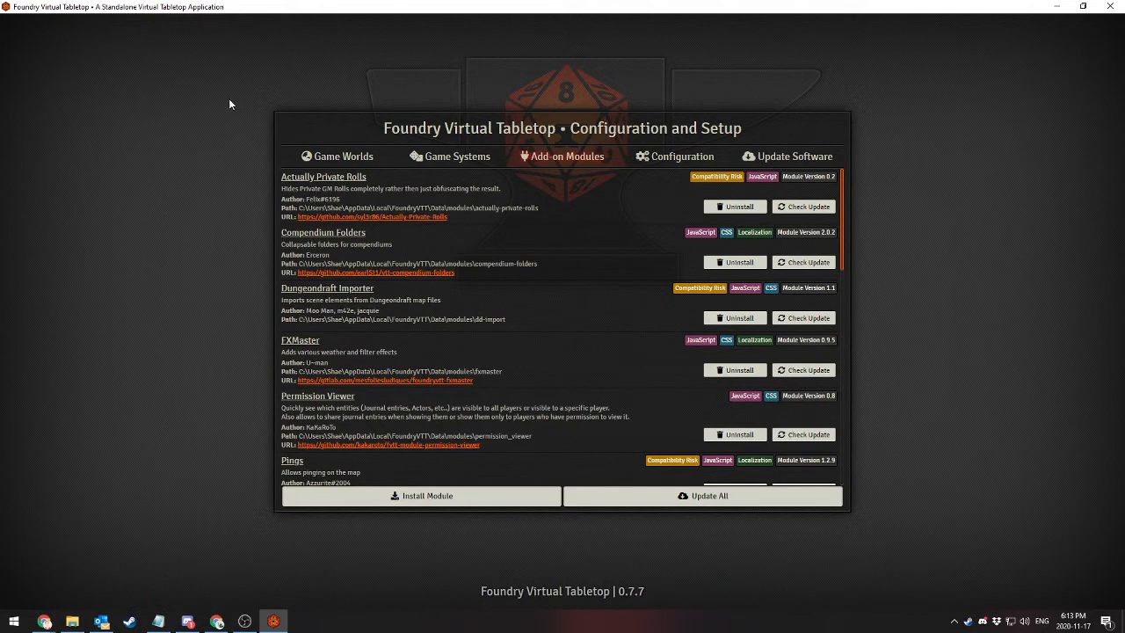
Open the installer for game systems and browse the list of available system packages
left_click(460, 164)
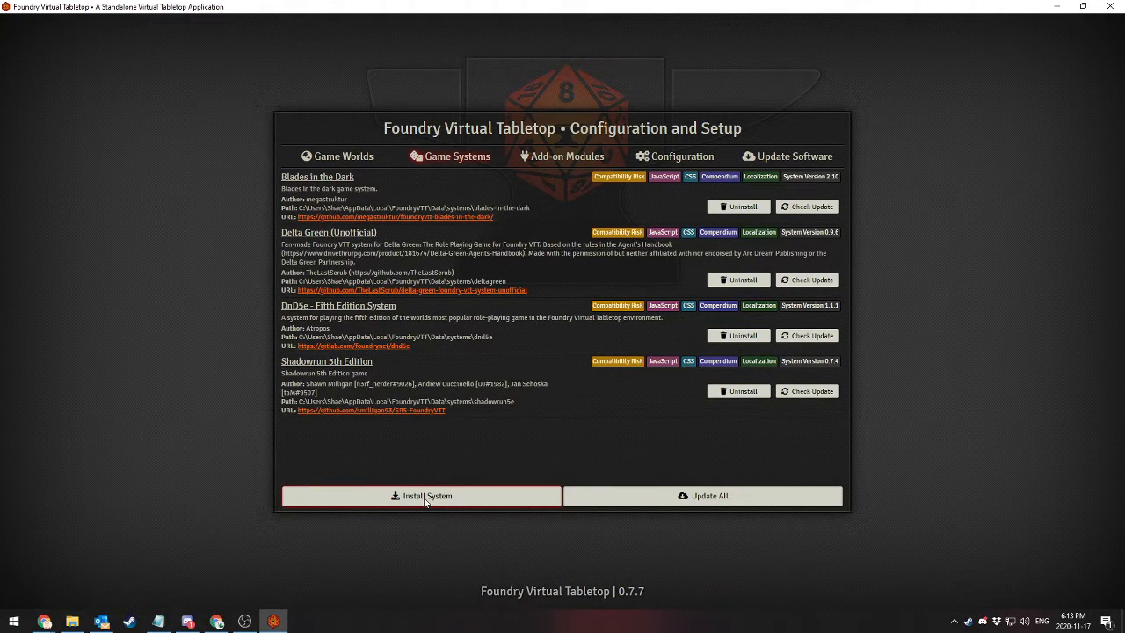
left_click(426, 497)
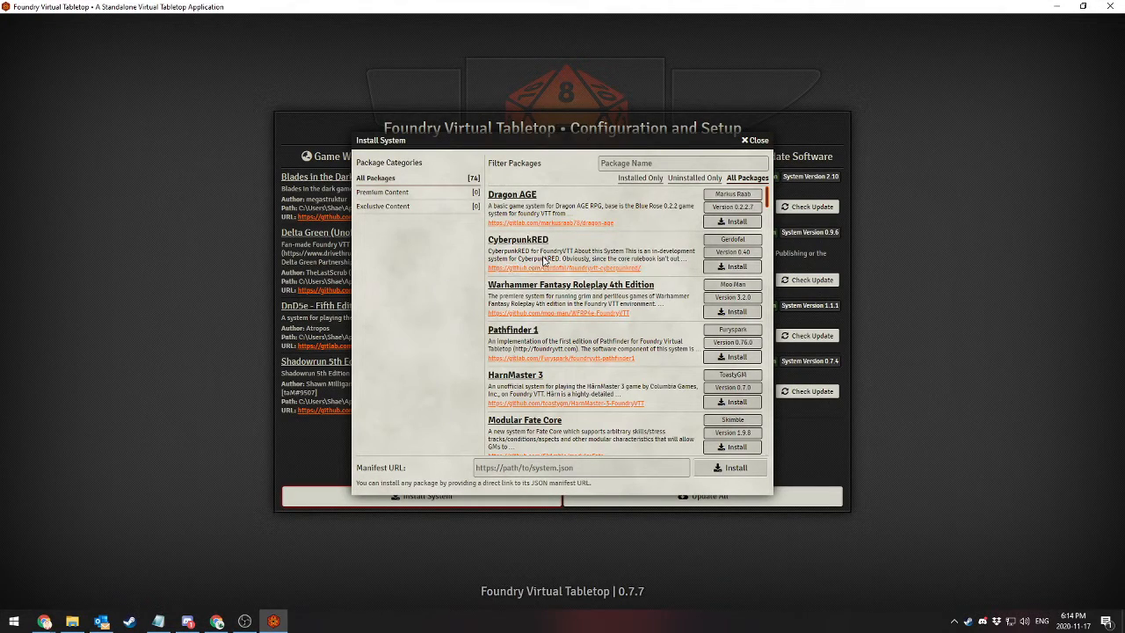
scroll(587, 253, "down", 3)
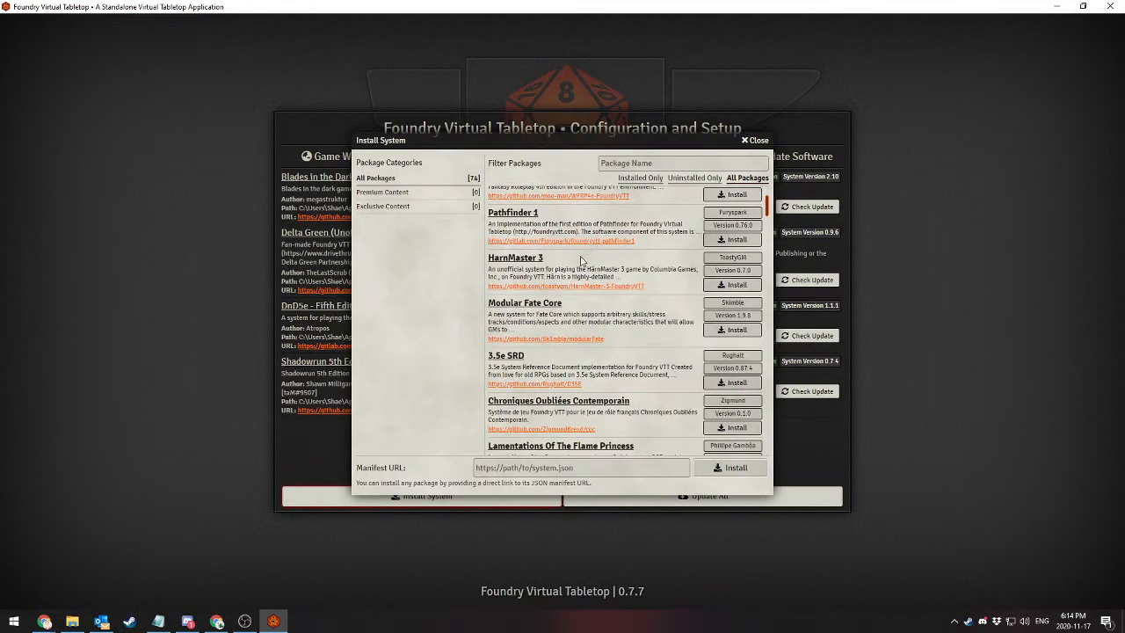
scroll(615, 316, "up", 3)
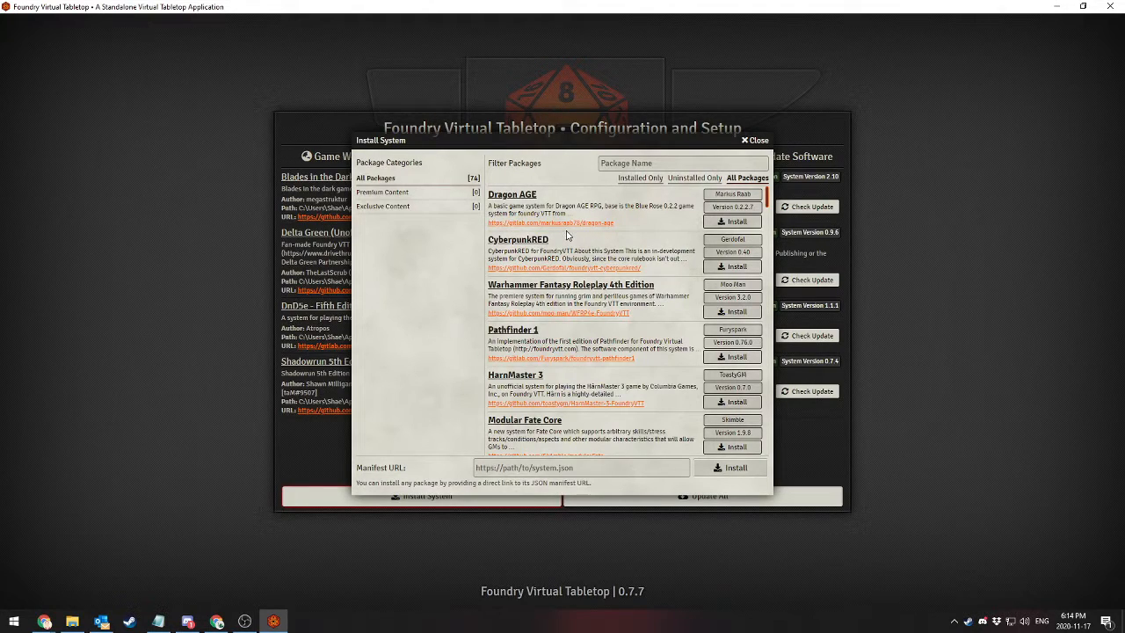
scroll(563, 241, "down", 2)
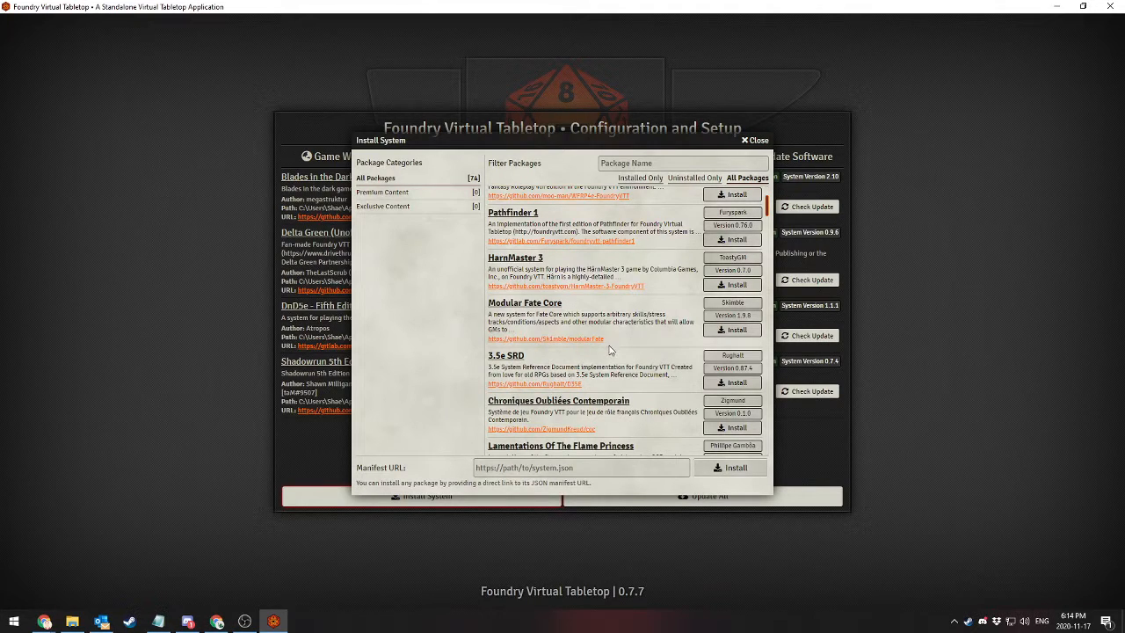
scroll(598, 351, "down", 5)
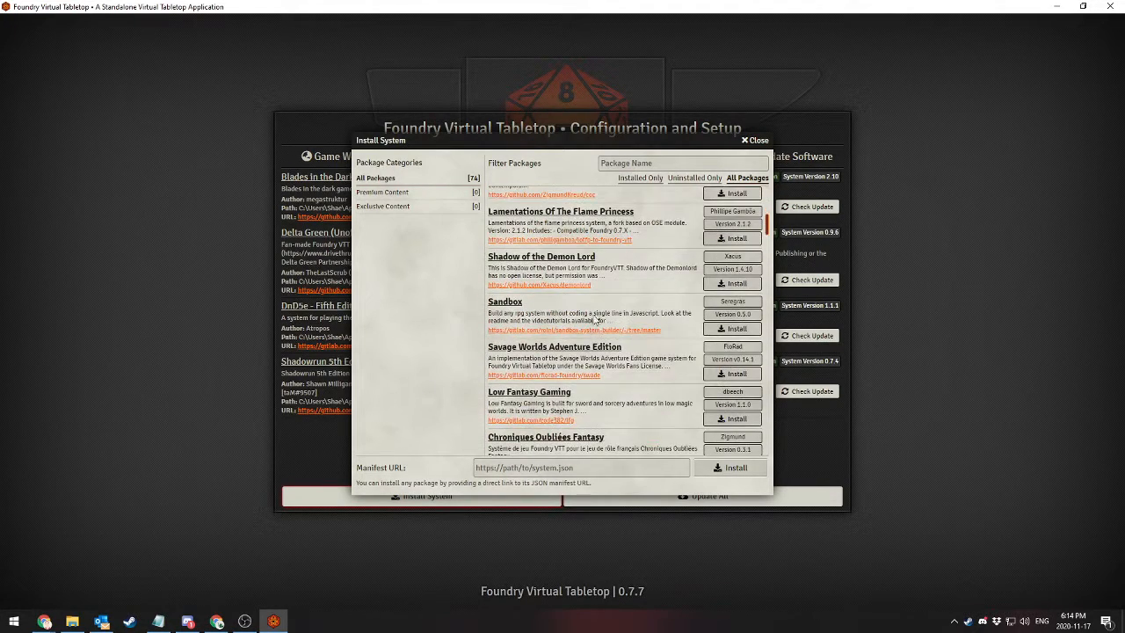
scroll(553, 334, "up", 5)
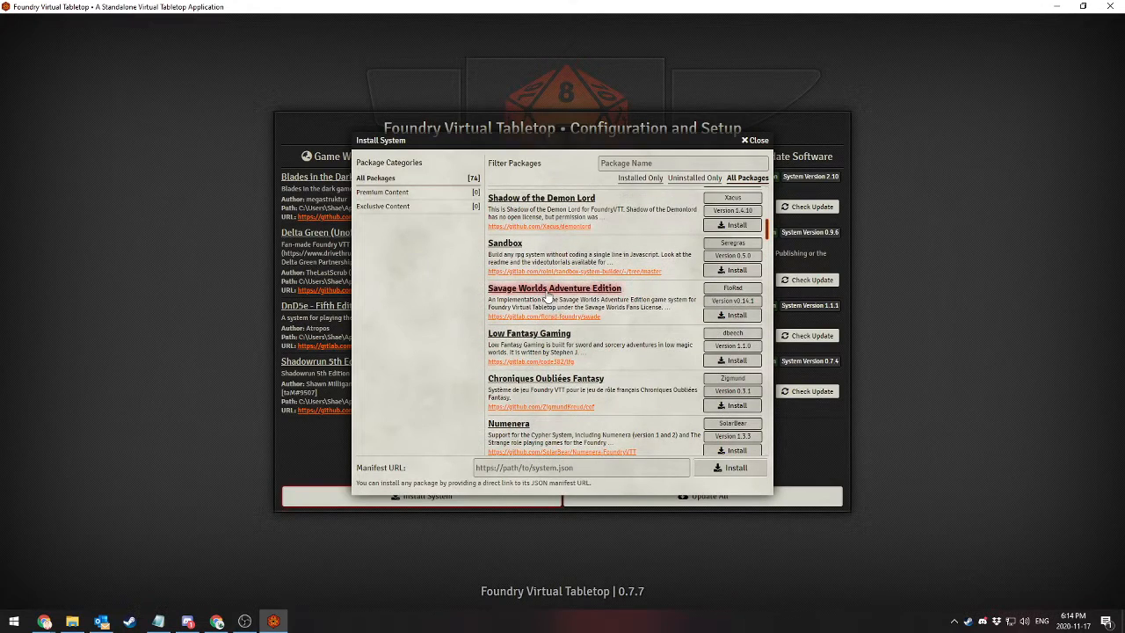
scroll(549, 317, "up", 2)
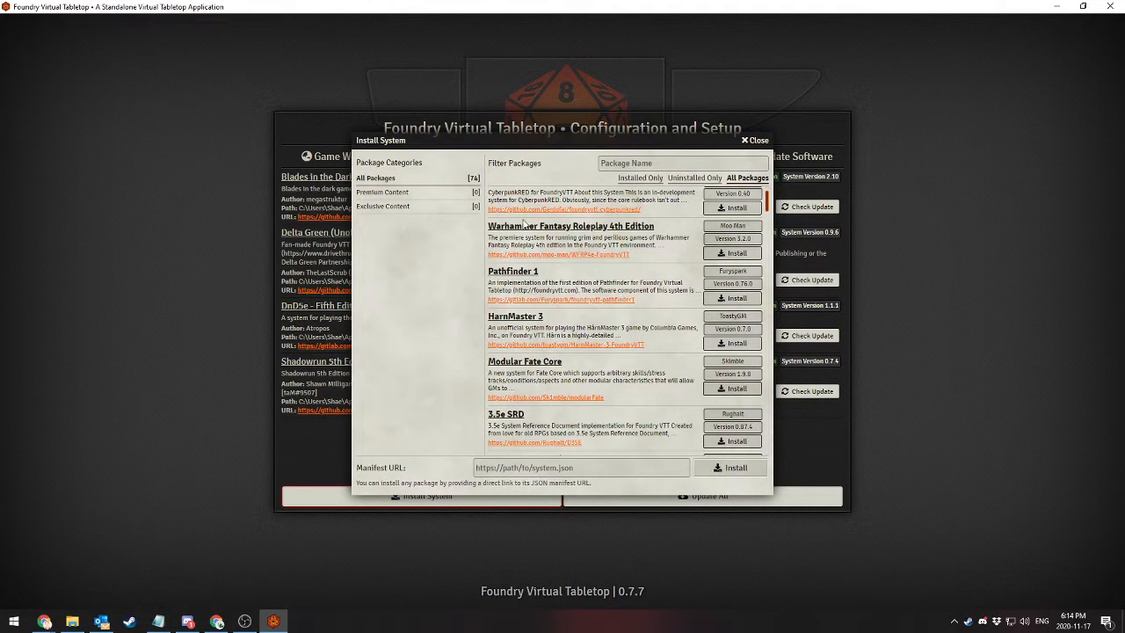
scroll(597, 228, "down", 5)
scroll(667, 263, "up", 5)
scroll(571, 373, "down", 3)
scroll(580, 365, "down", 20)
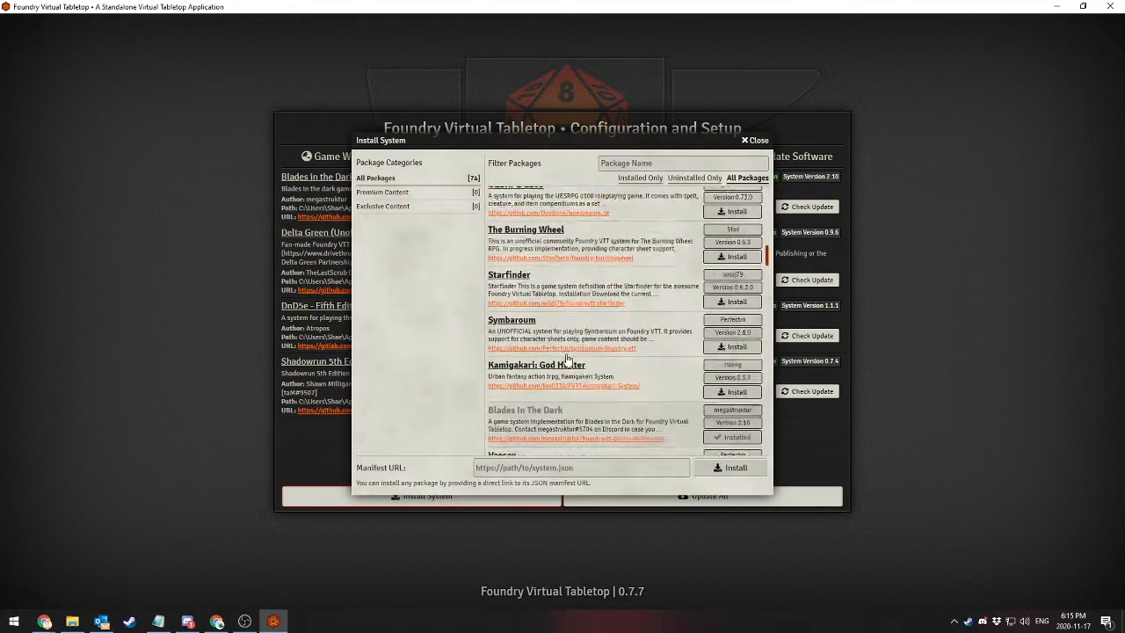
Filter the system packages by "Lancer" and install the LANCER game system
left_click(673, 163)
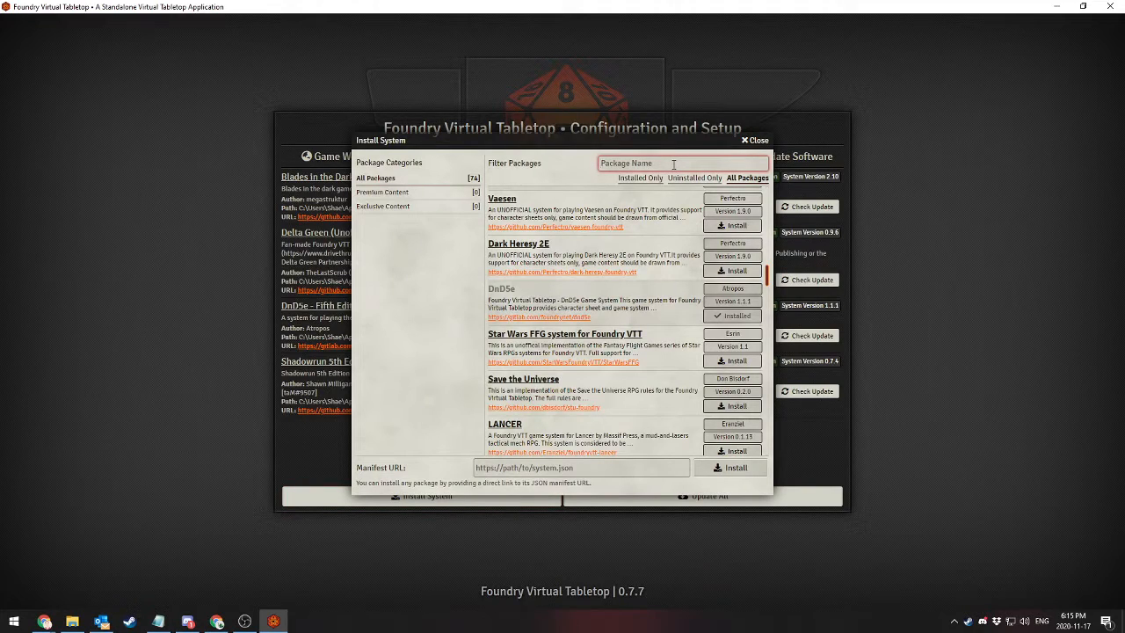
type("Lanc")
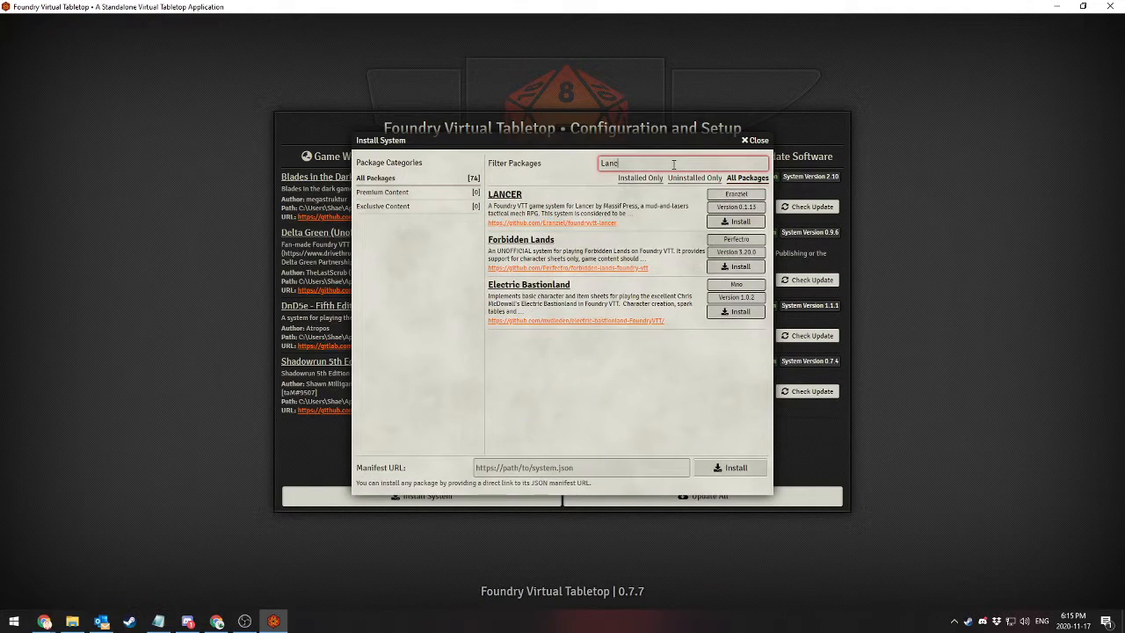
type("er")
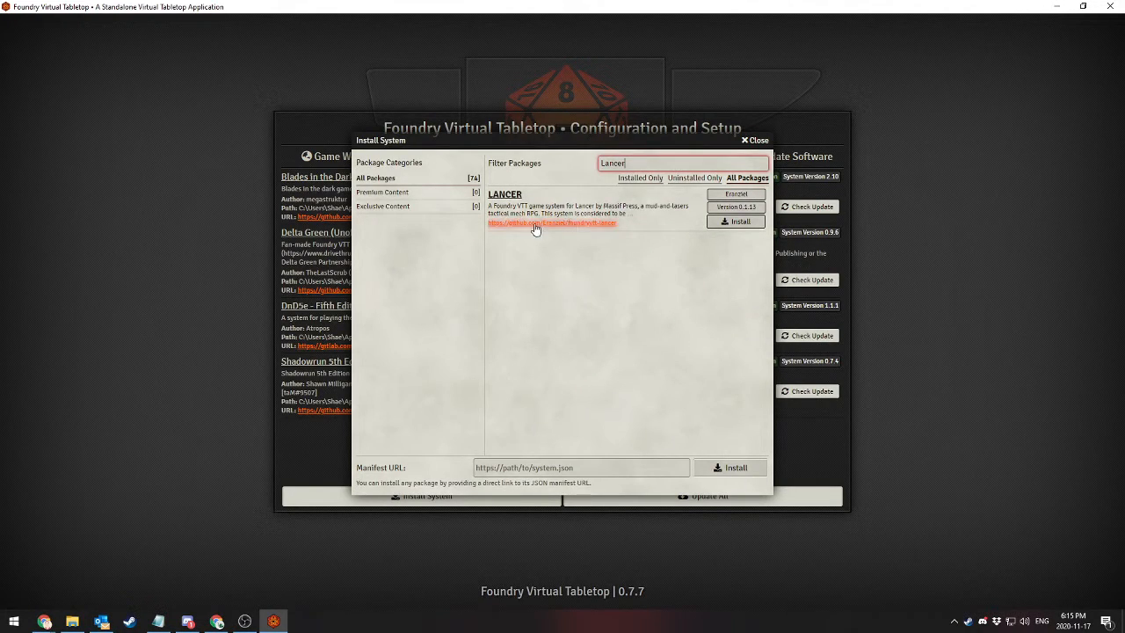
left_click(736, 222)
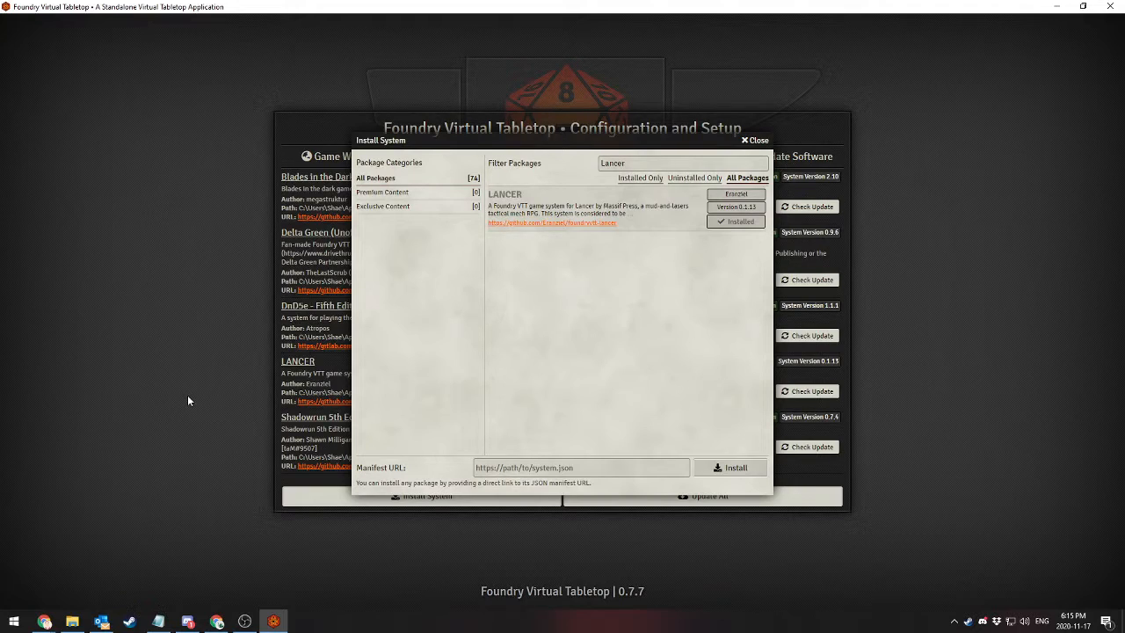
Search the system packages for "Dragon", clear the filter and close the system installer
double_click(646, 164)
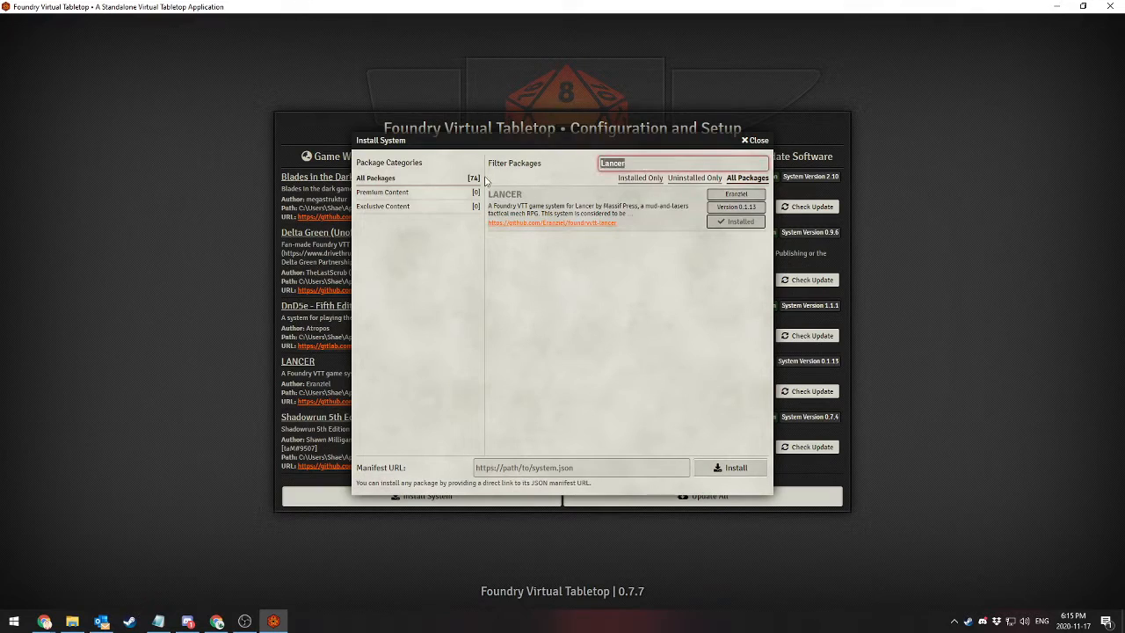
type("Dragon")
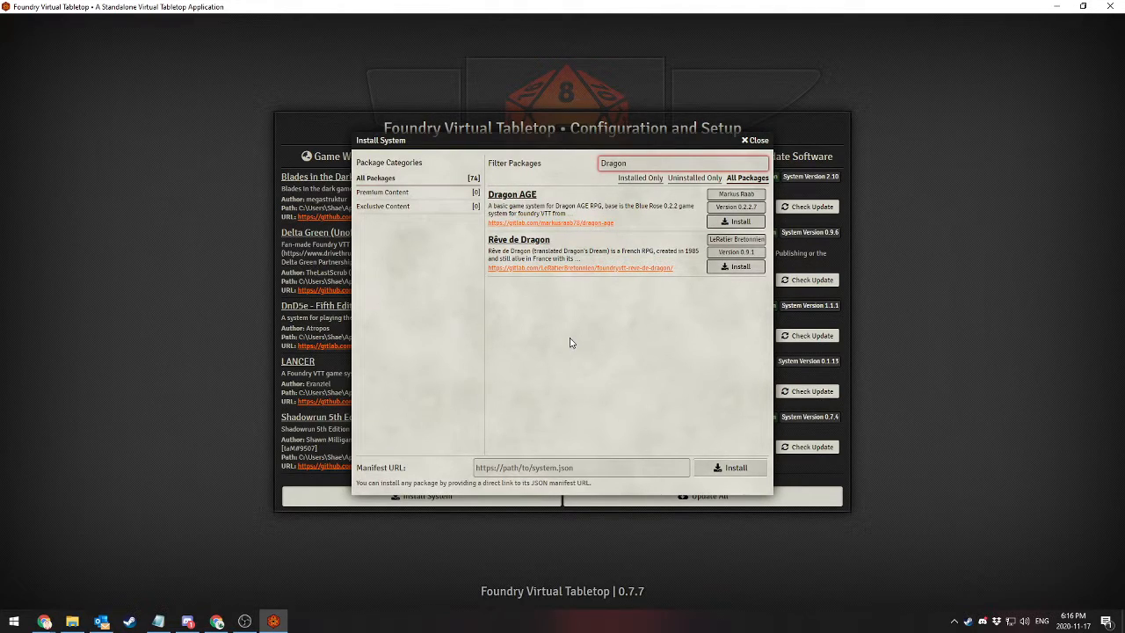
double_click(659, 160)
key("BackSpace")
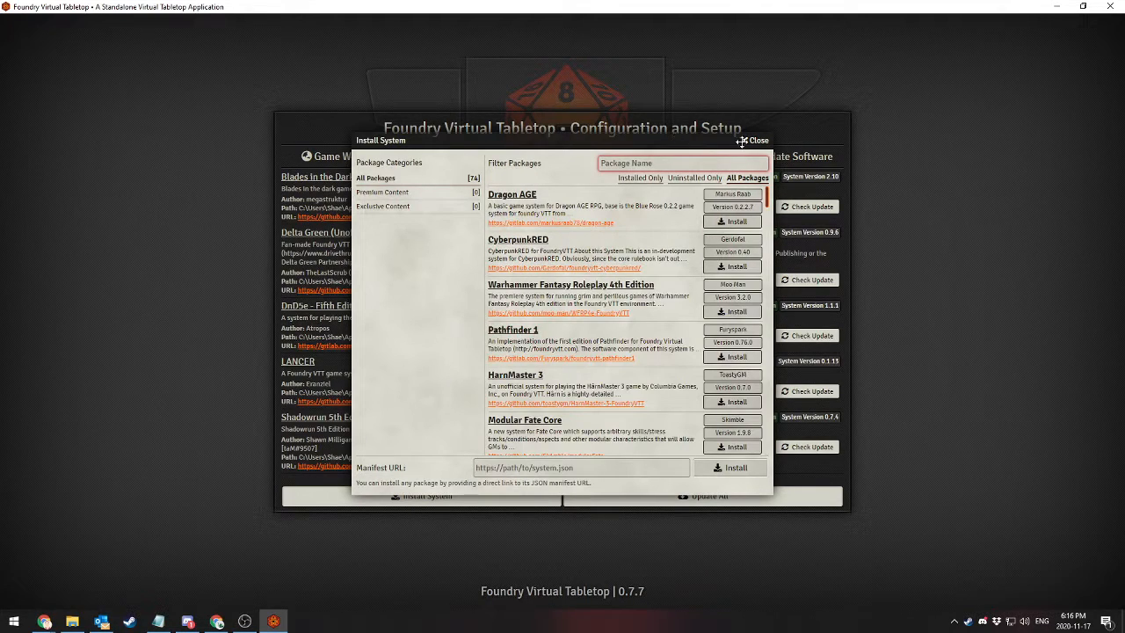
left_click(745, 142)
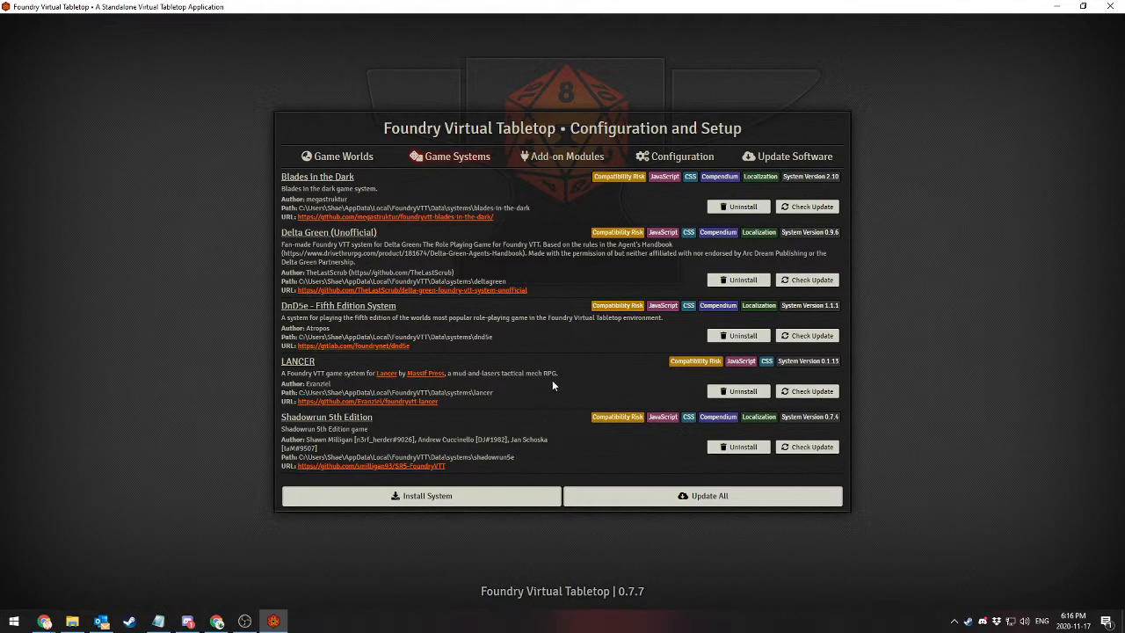
Check the game worlds list, and inspect the manifest URL option in the game system installer before closing it
left_click(334, 157)
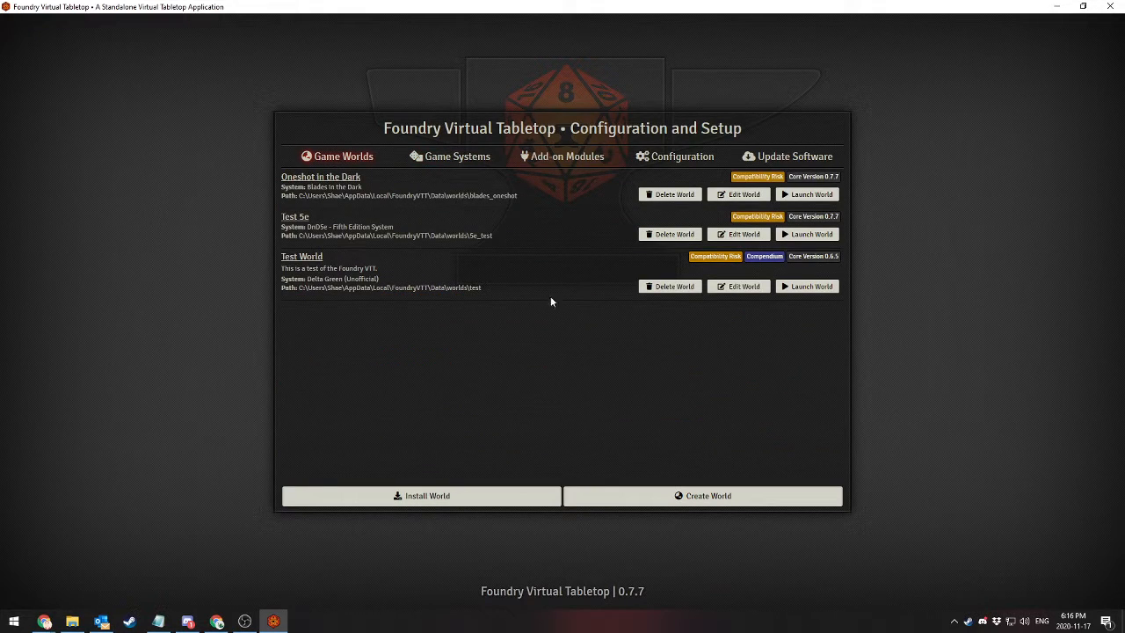
left_click(446, 163)
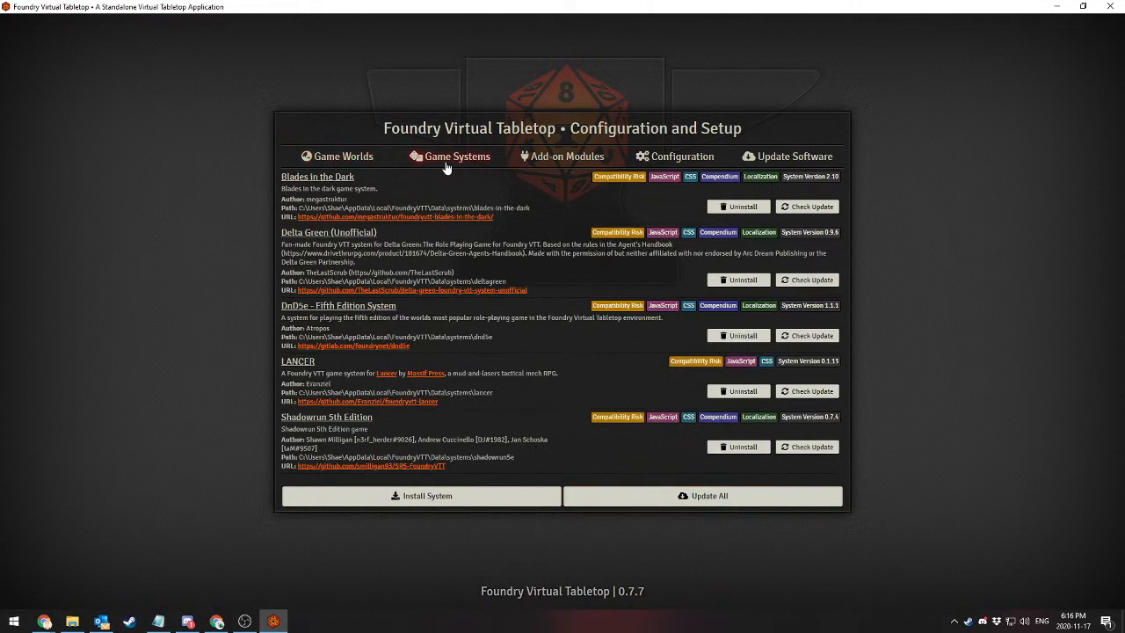
left_click(421, 497)
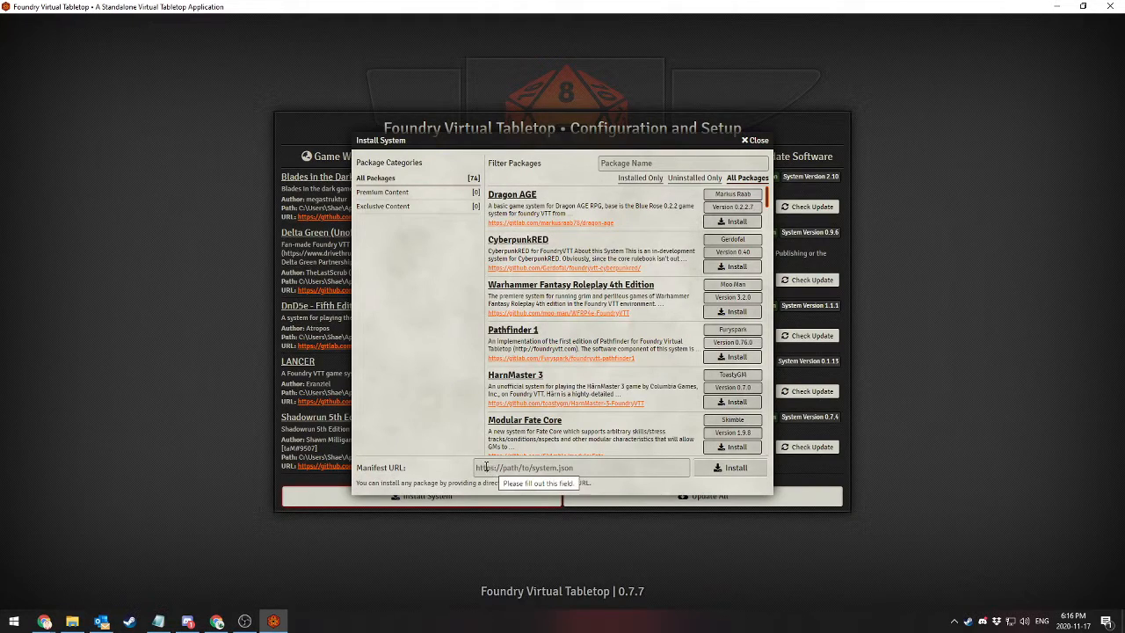
left_click(538, 467)
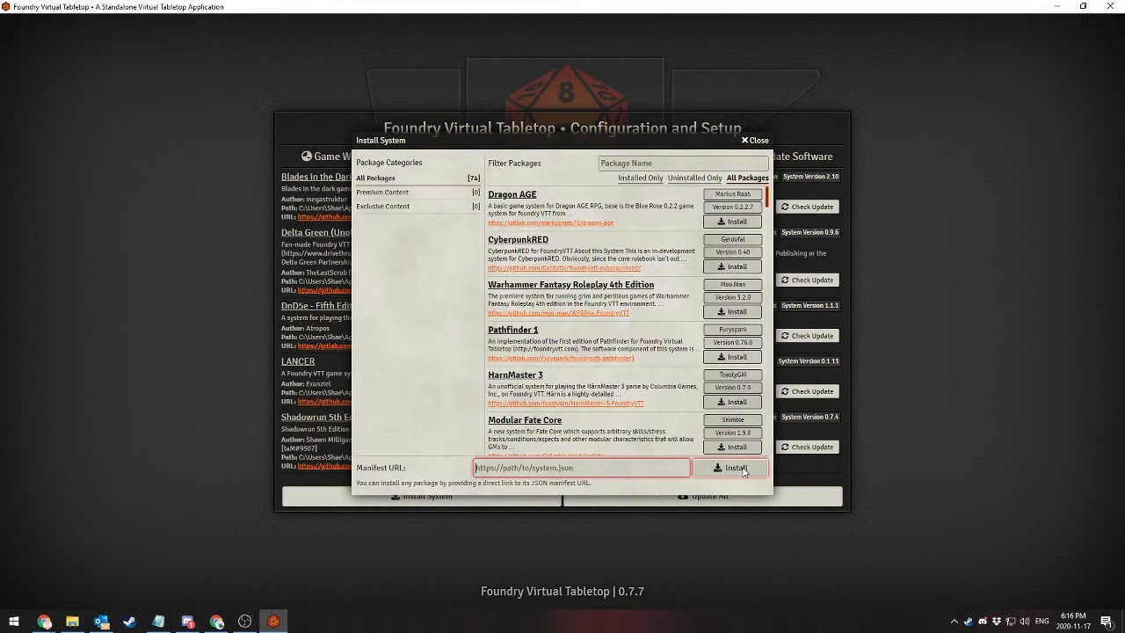
left_click(754, 141)
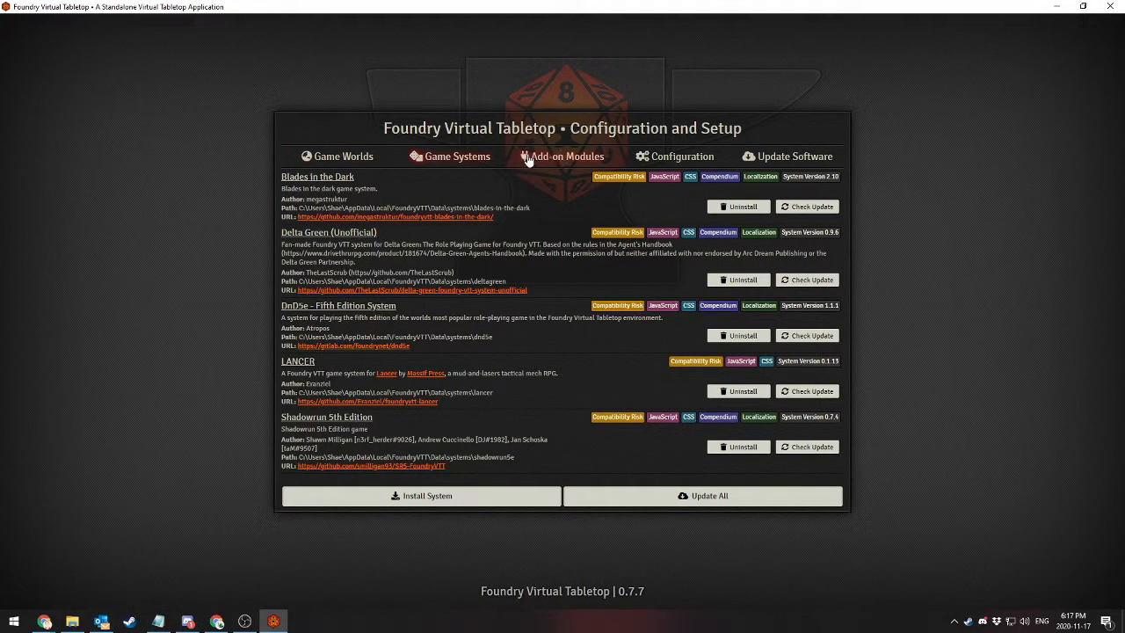
Browse the list of installed add-on modules
left_click(567, 158)
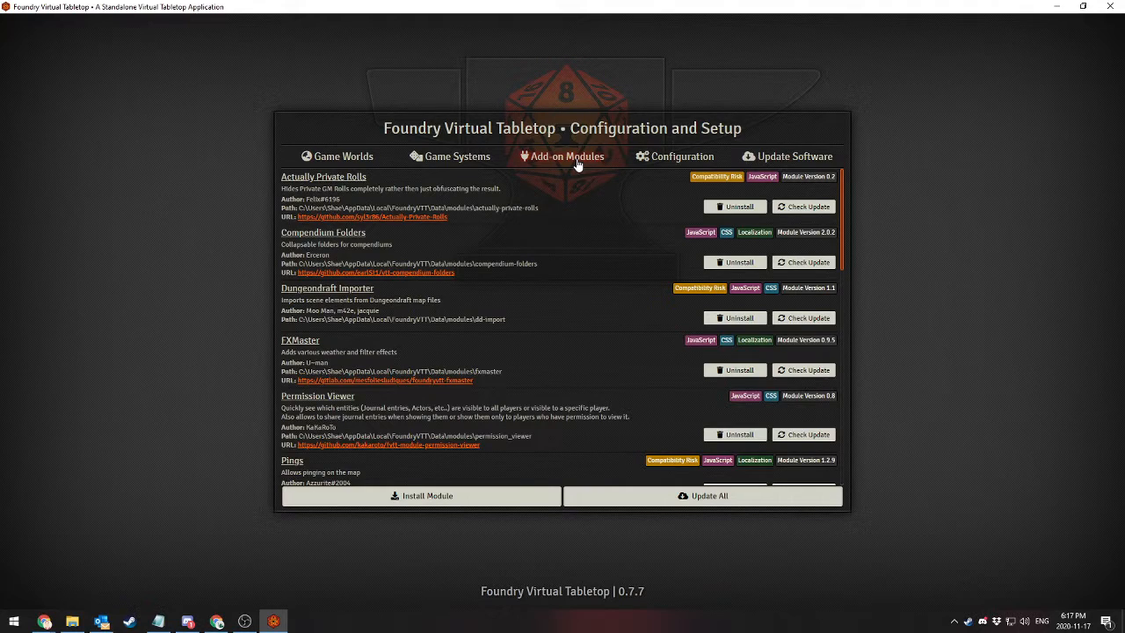
scroll(525, 320, "down", 5)
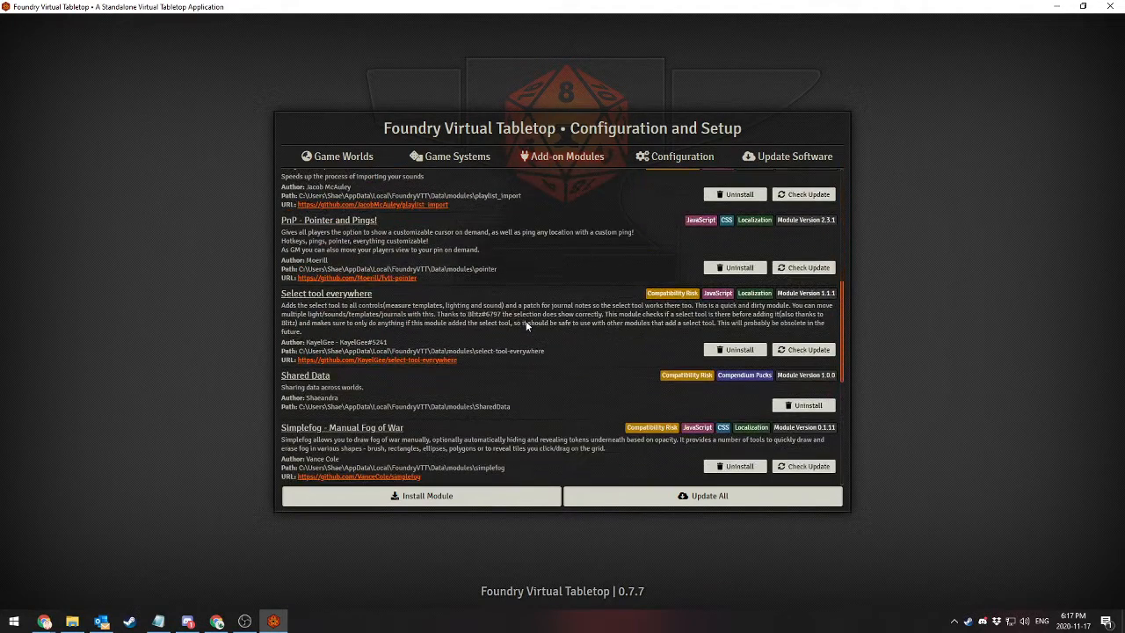
scroll(525, 321, "down", 5)
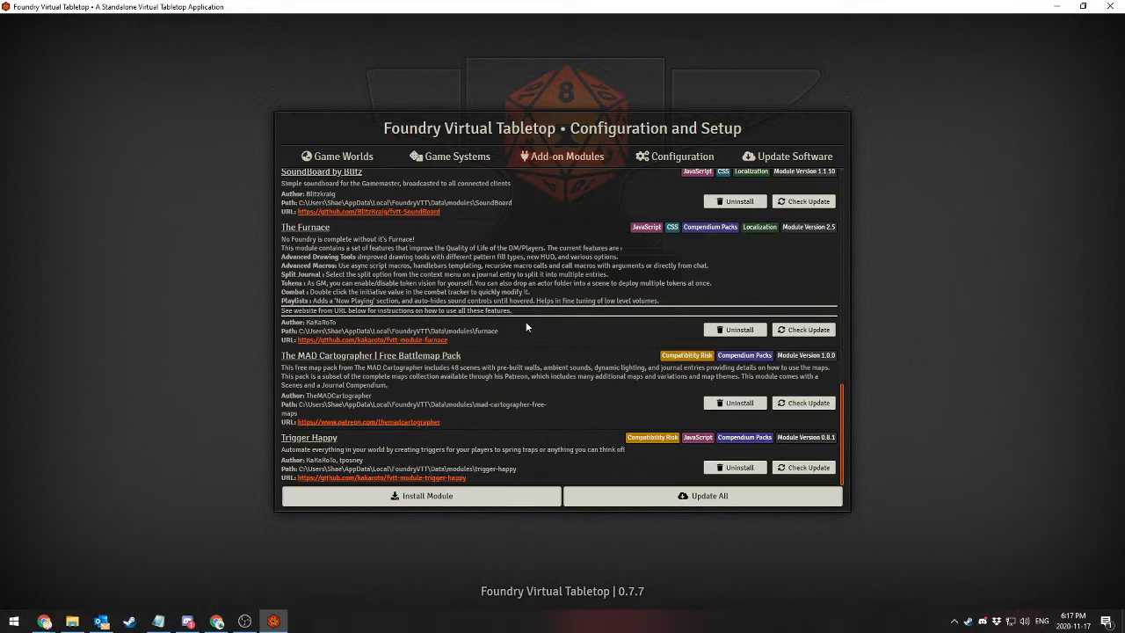
scroll(549, 363, "up", 6)
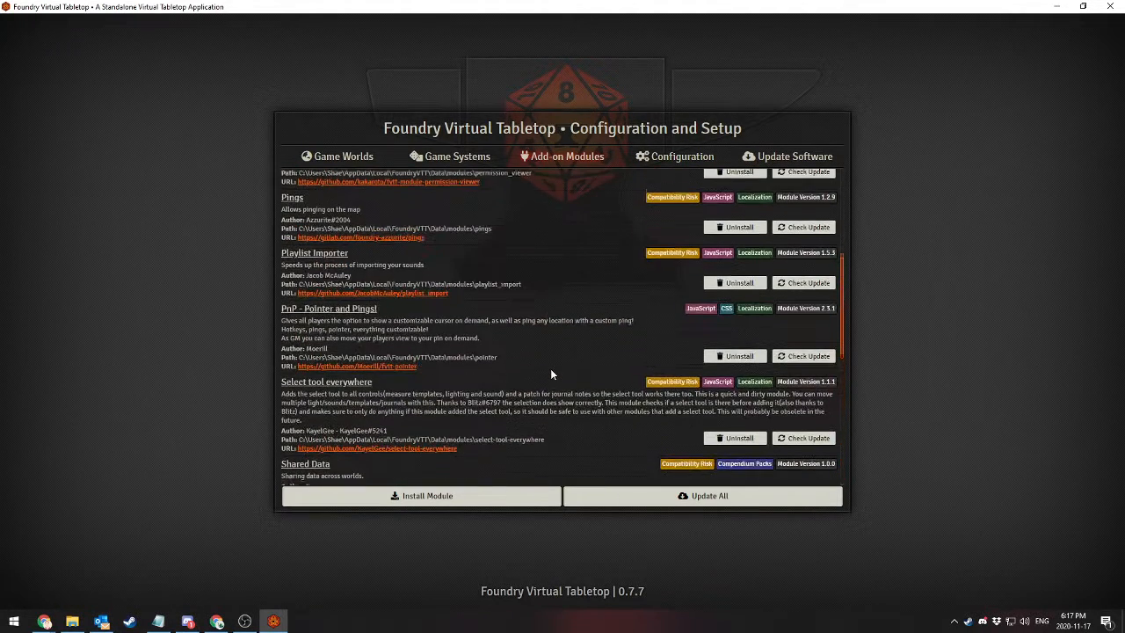
Open the module installer and browse the packages in the Automation Enhancers category
scroll(550, 374, "up", 5)
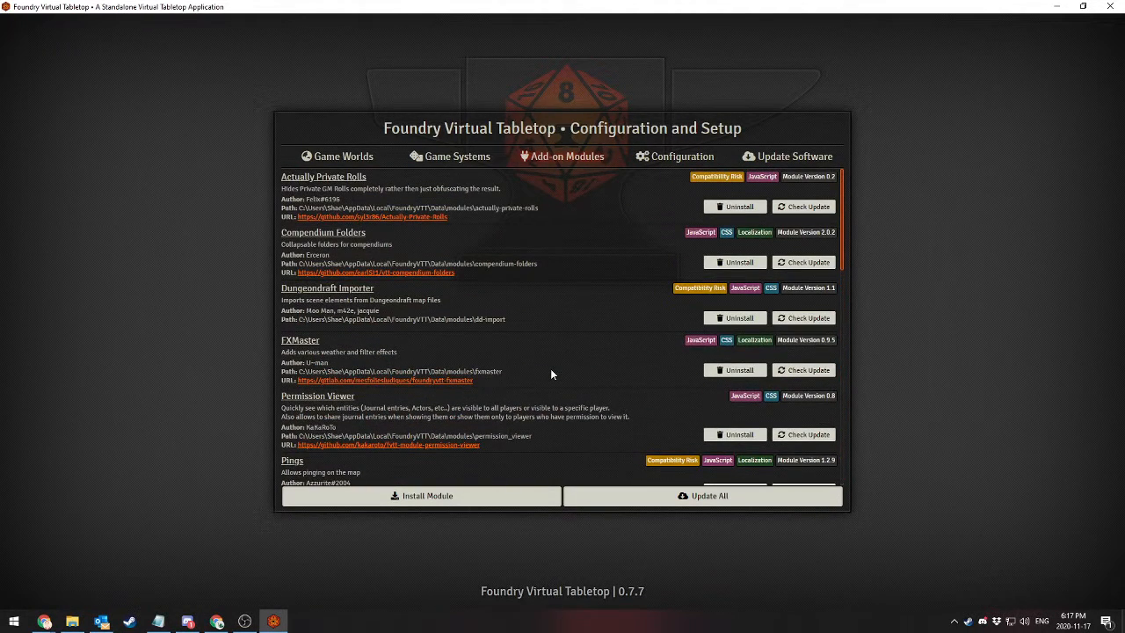
left_click(472, 500)
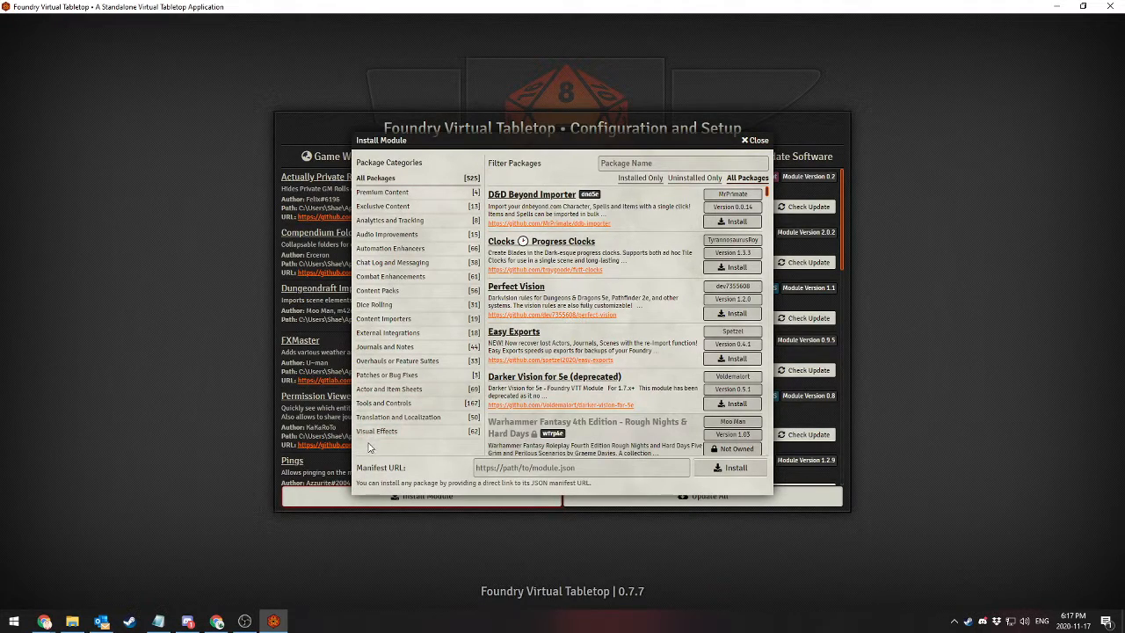
left_click(398, 253)
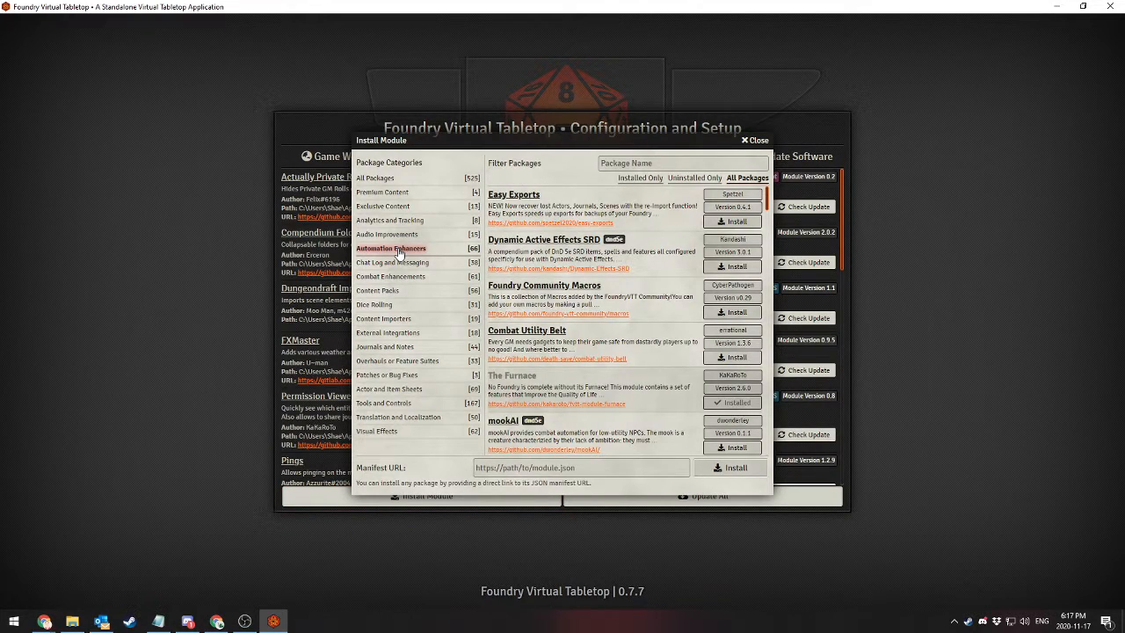
scroll(528, 231, "down", 2)
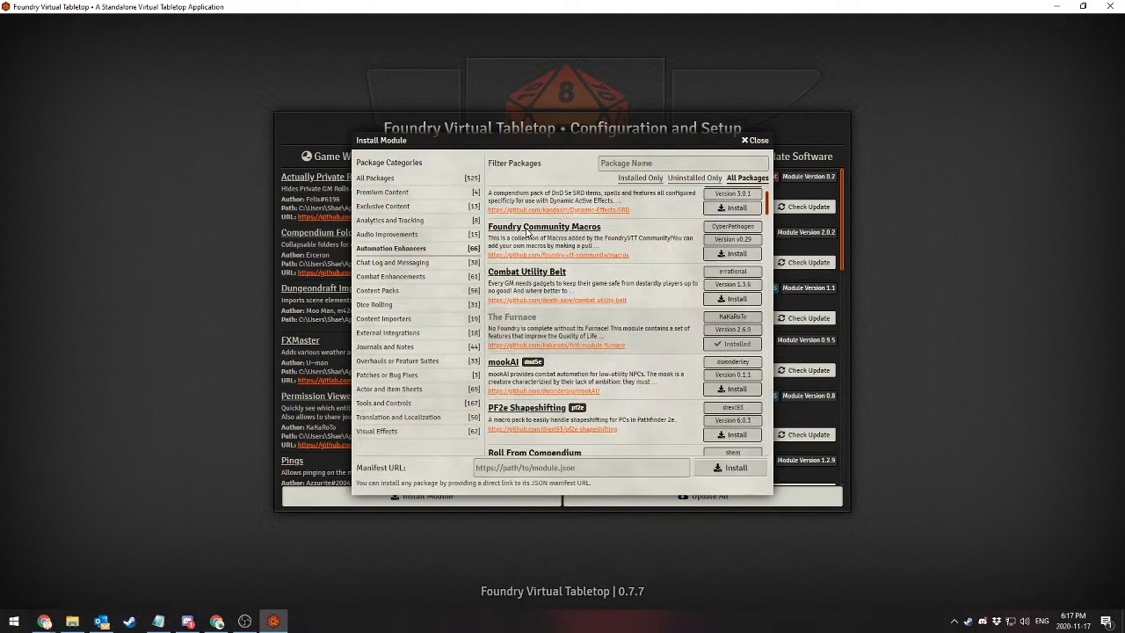
scroll(527, 230, "down", 3)
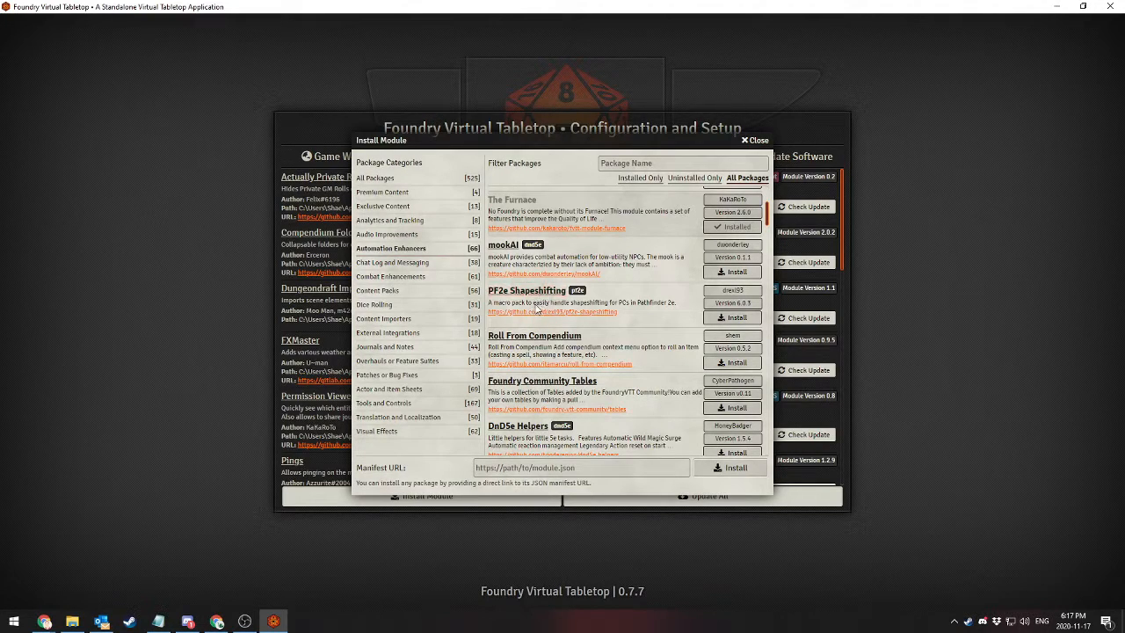
scroll(589, 351, "down", 5)
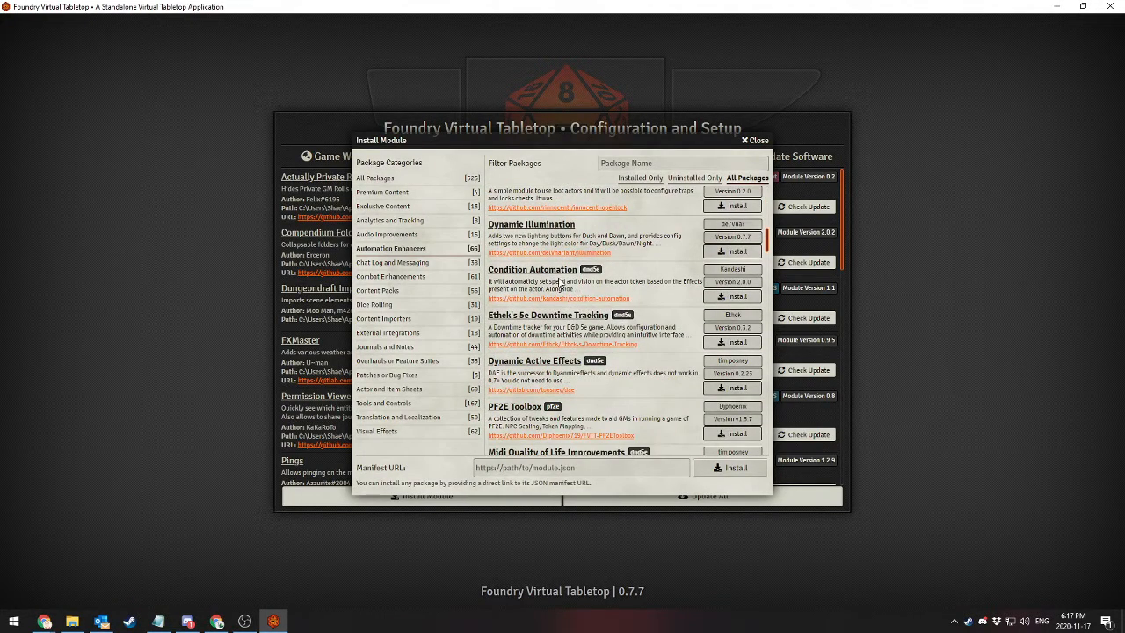
scroll(611, 376, "down", 1)
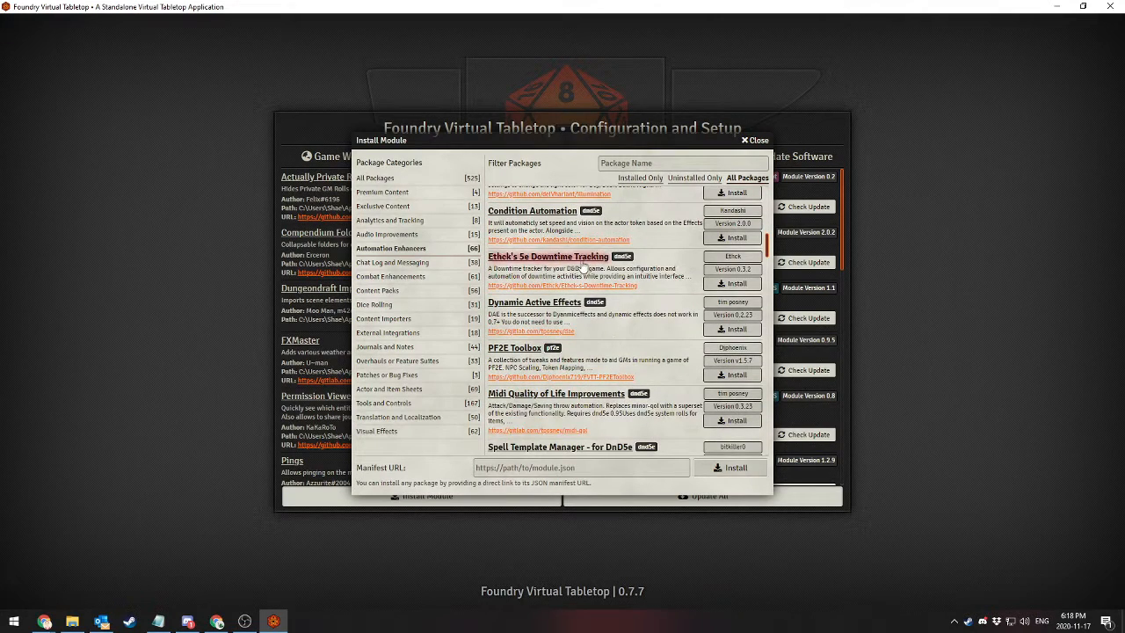
scroll(640, 332, "down", 1)
scroll(640, 331, "down", 2)
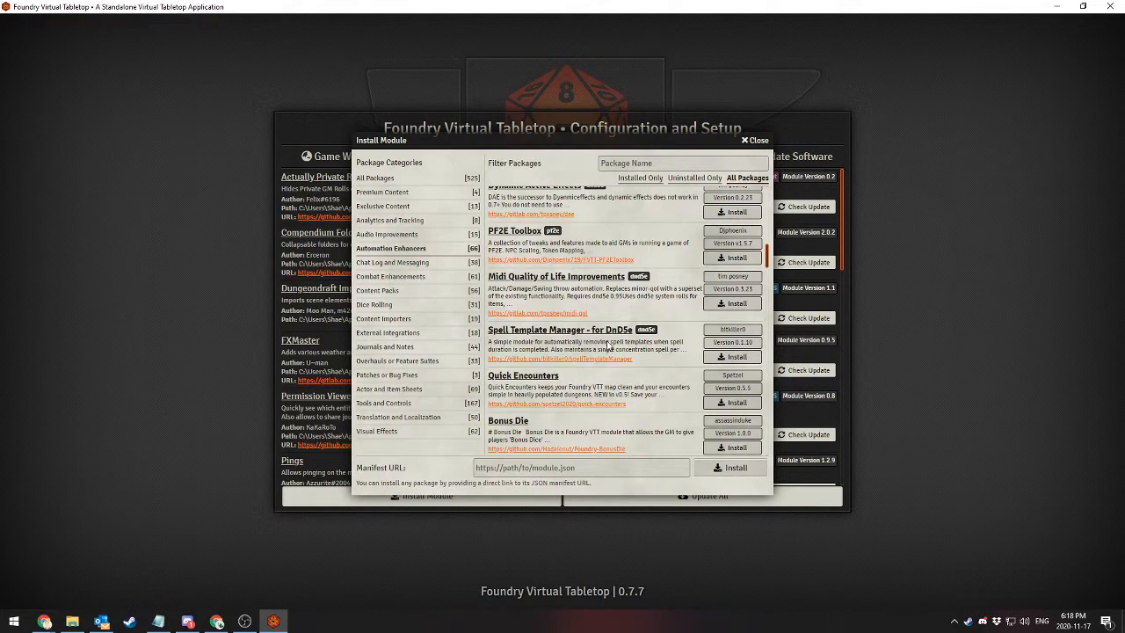
scroll(606, 344, "up", 12)
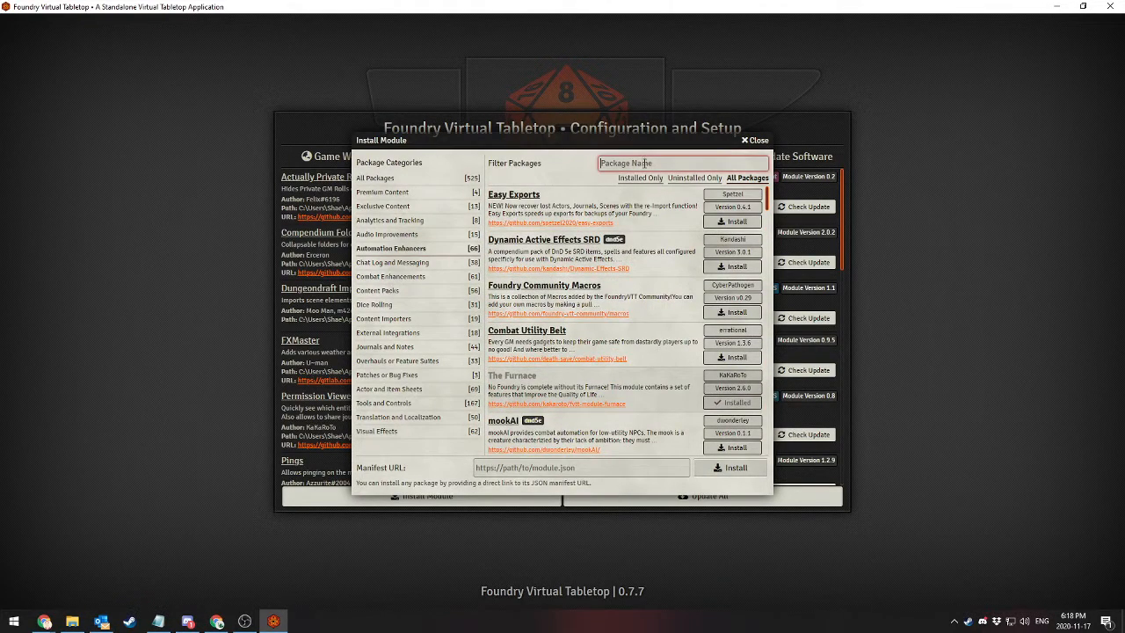
Show all module packages again and close the module installer
left_click(391, 179)
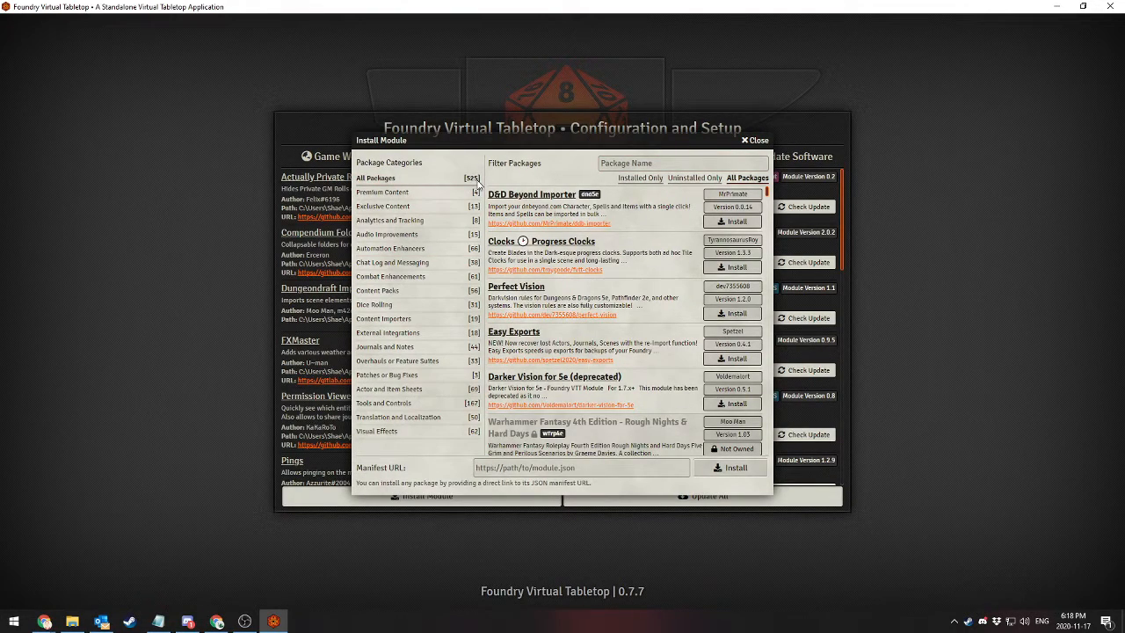
left_click(641, 161)
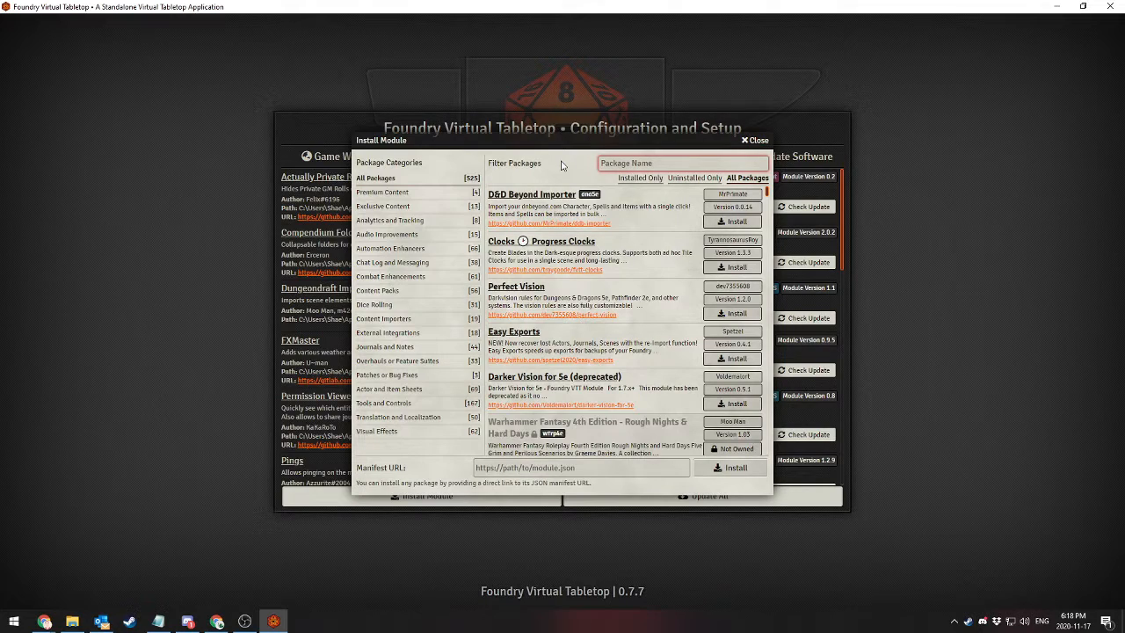
left_click(753, 143)
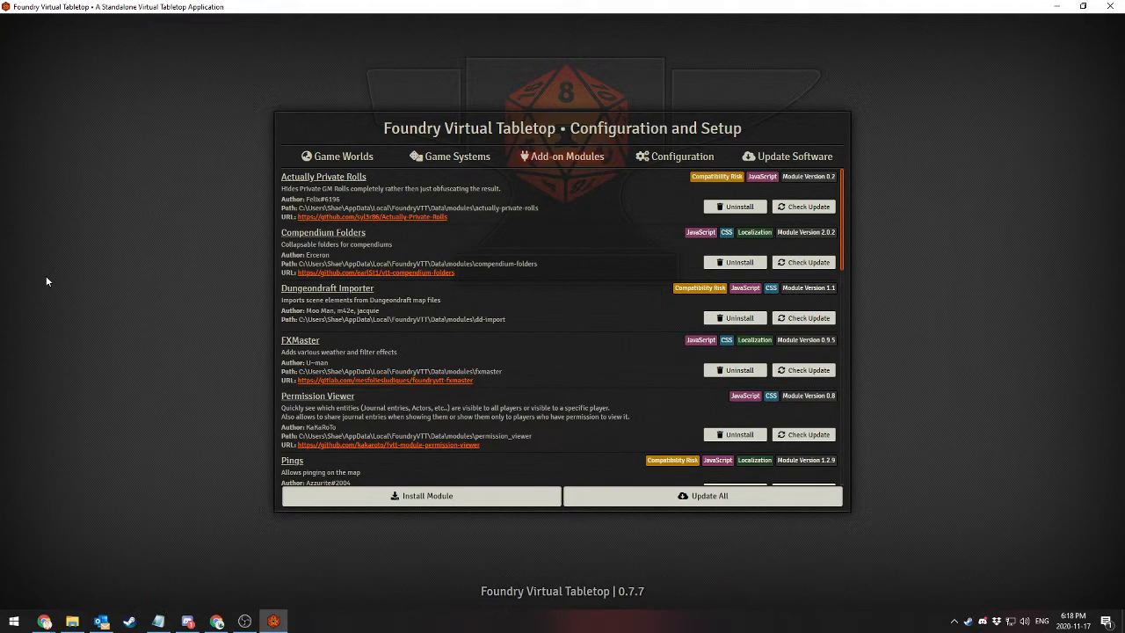
Switch to Chrome and search the web for "foundryvtt" in a new tab
left_click(217, 621)
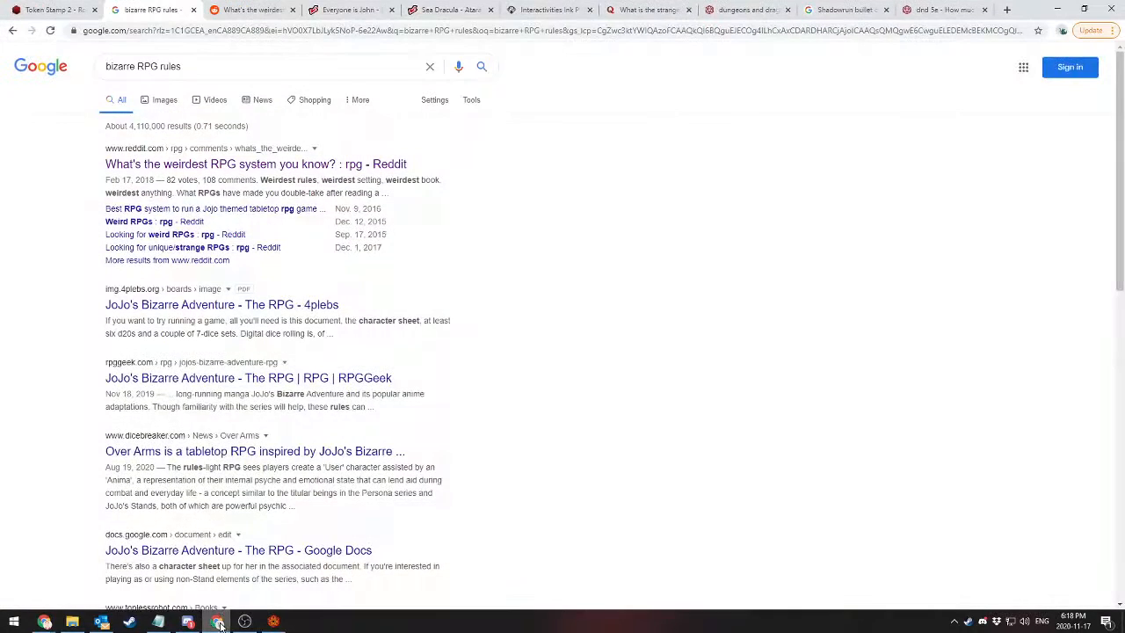
right_click(143, 3)
left_click(159, 14)
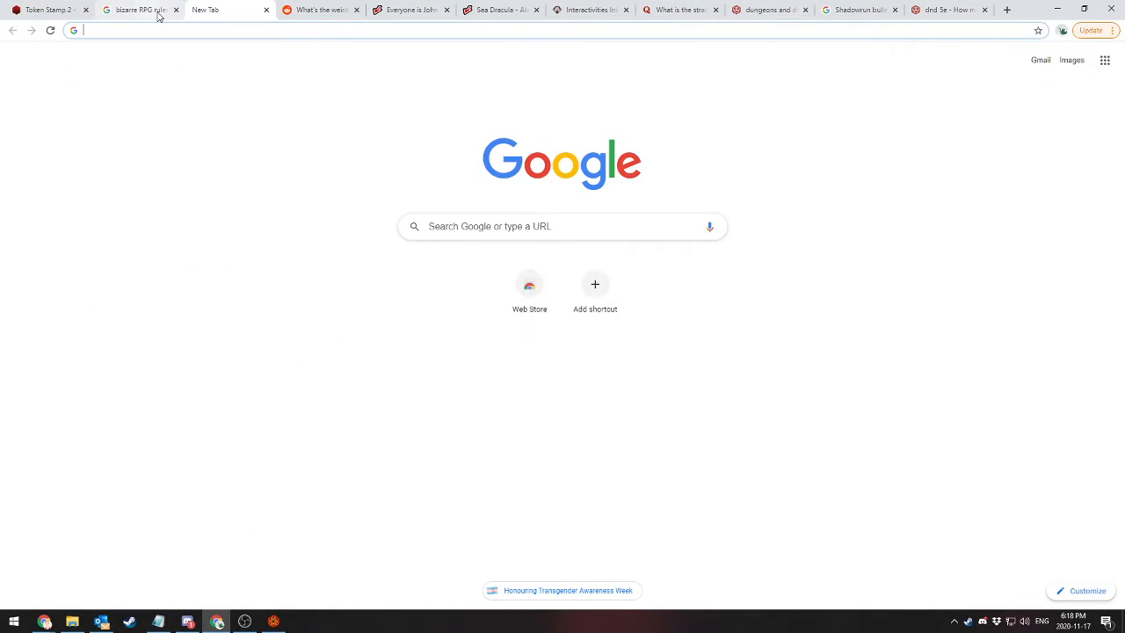
type("foundryvtt")
key("Return")
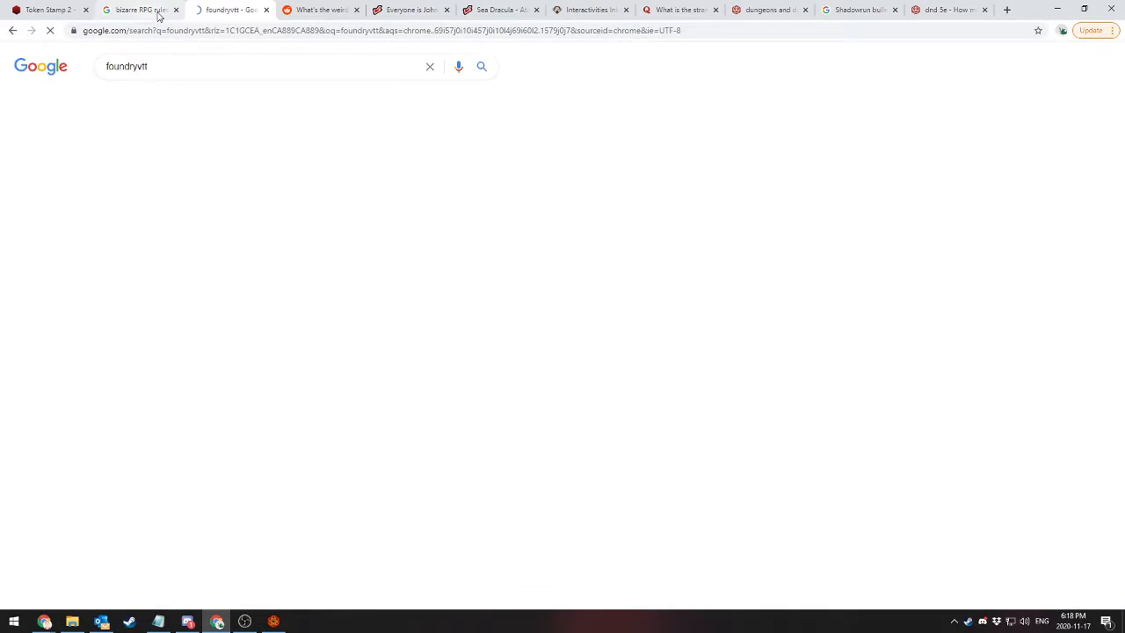
Open the Foundry Virtual Tabletop website from the search results and accept its privacy policy
left_click(169, 187)
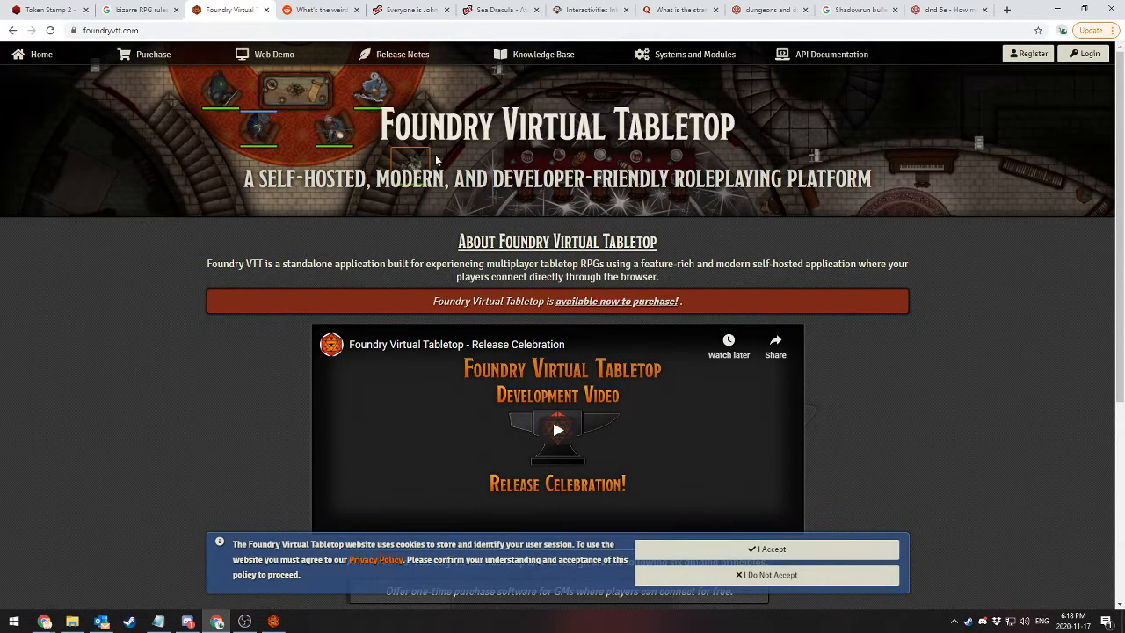
scroll(282, 307, "down", 4)
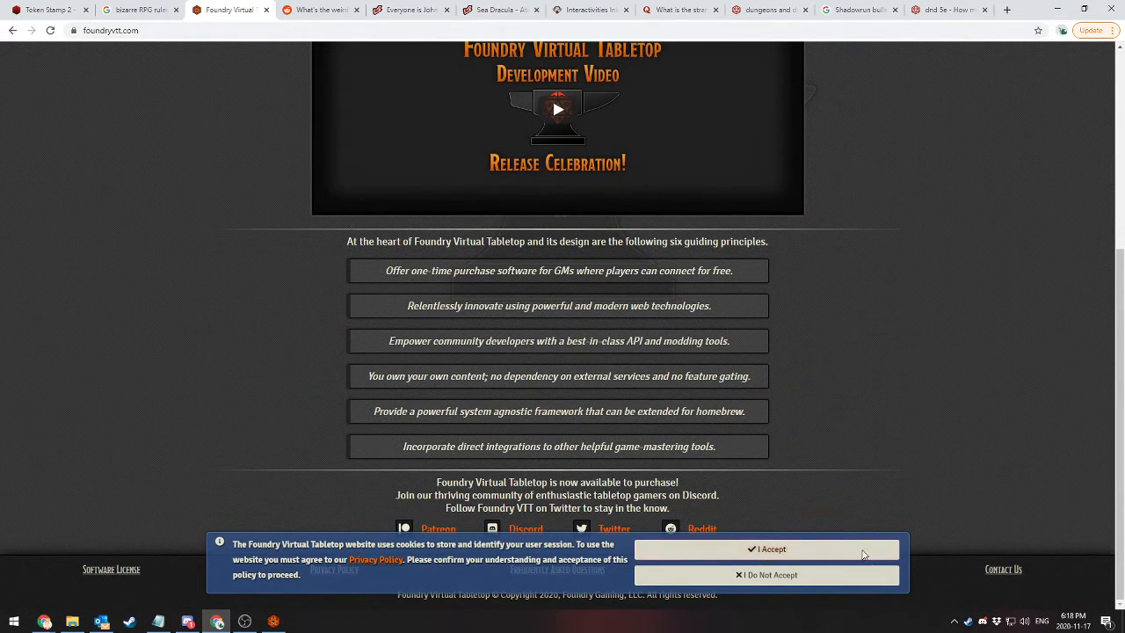
left_click(787, 552)
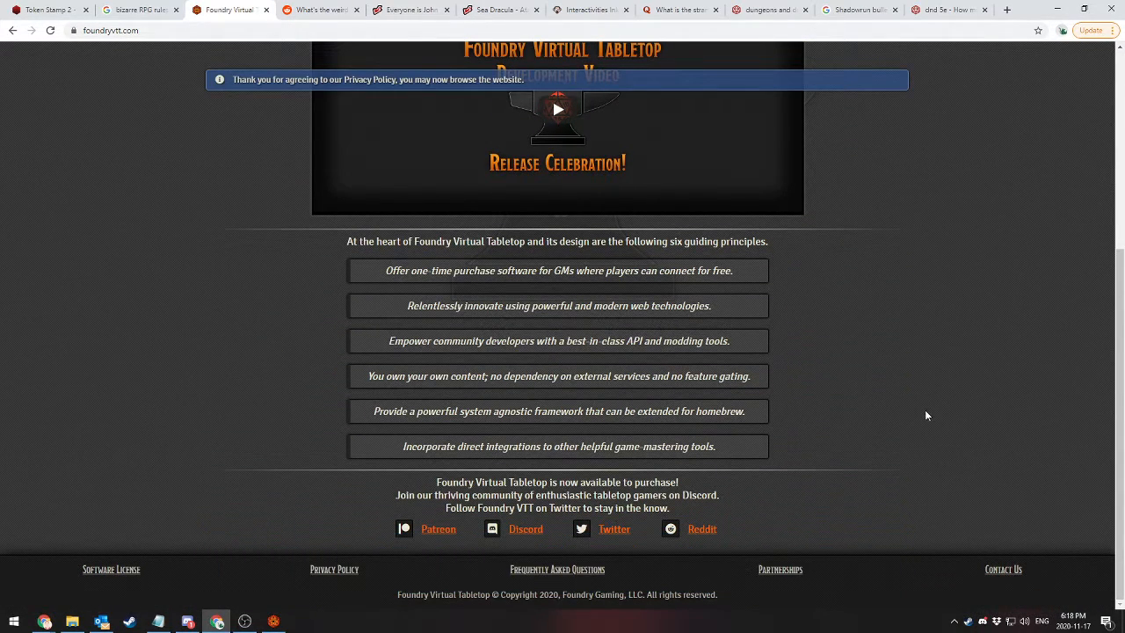
Open the website's Frequently Asked Questions page and look through its purchasing and software sections
left_click(552, 564)
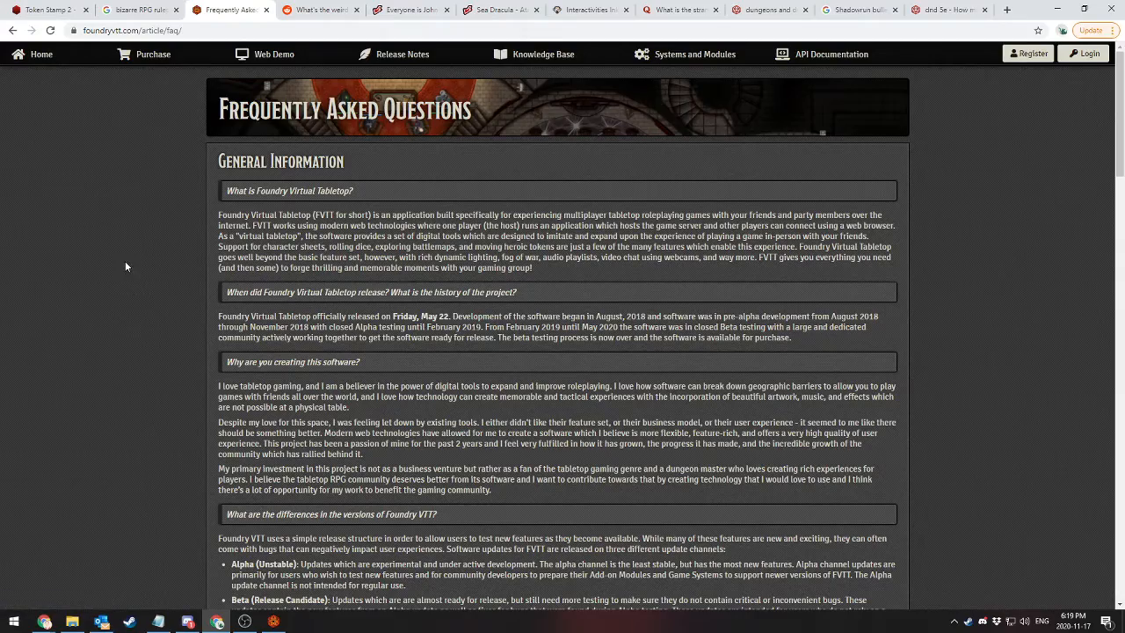
scroll(125, 263, "down", 4)
scroll(125, 263, "down", 3)
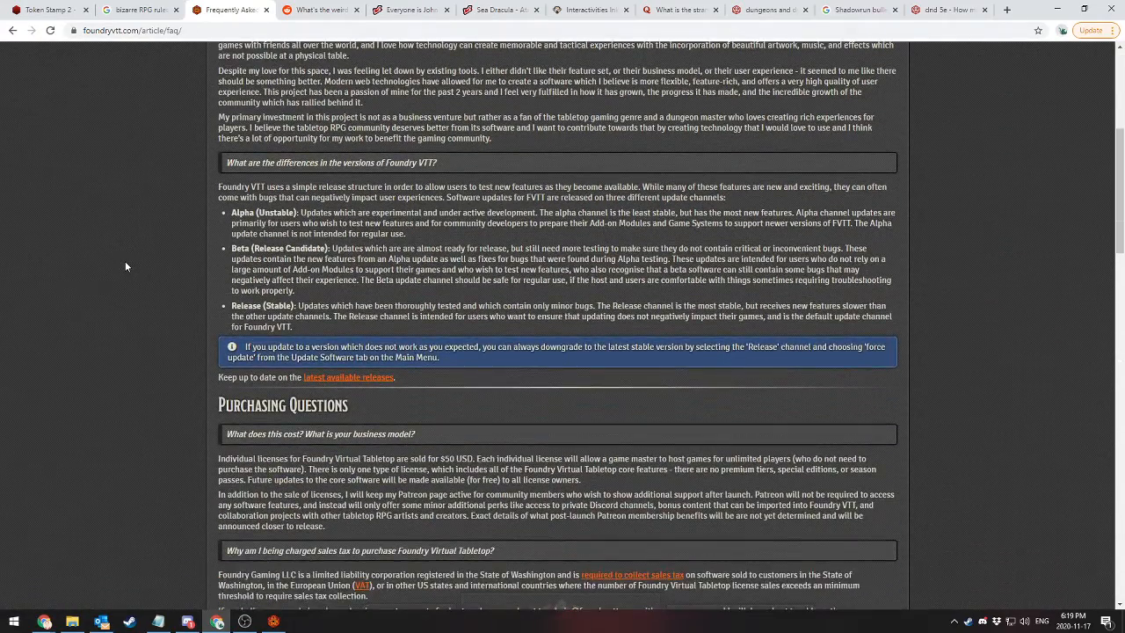
scroll(124, 266, "down", 5)
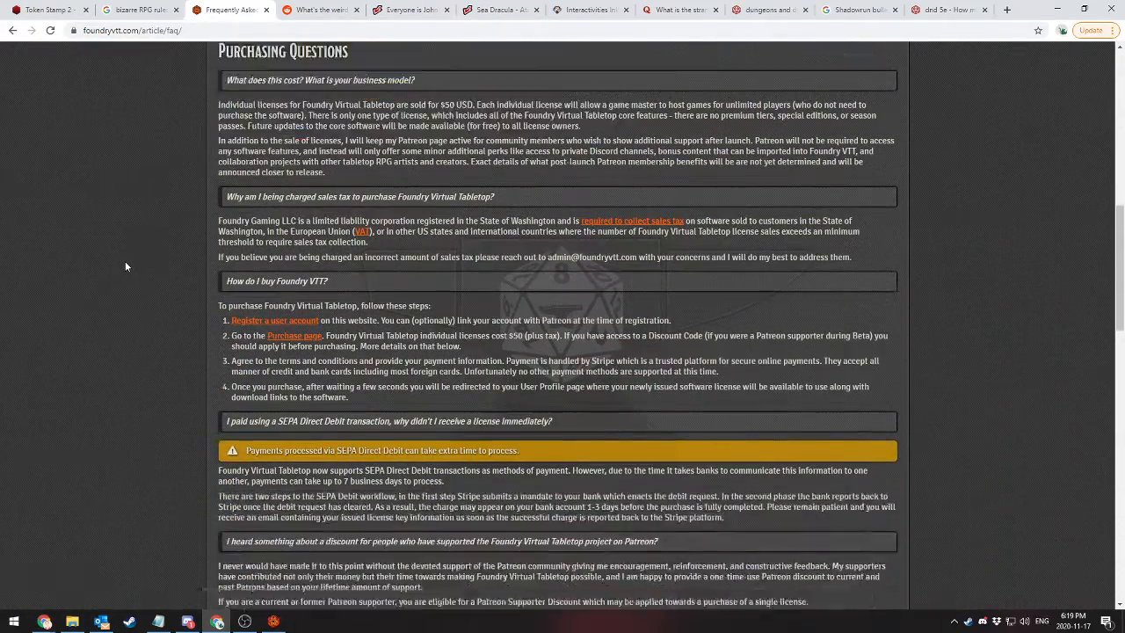
scroll(124, 261, "down", 3)
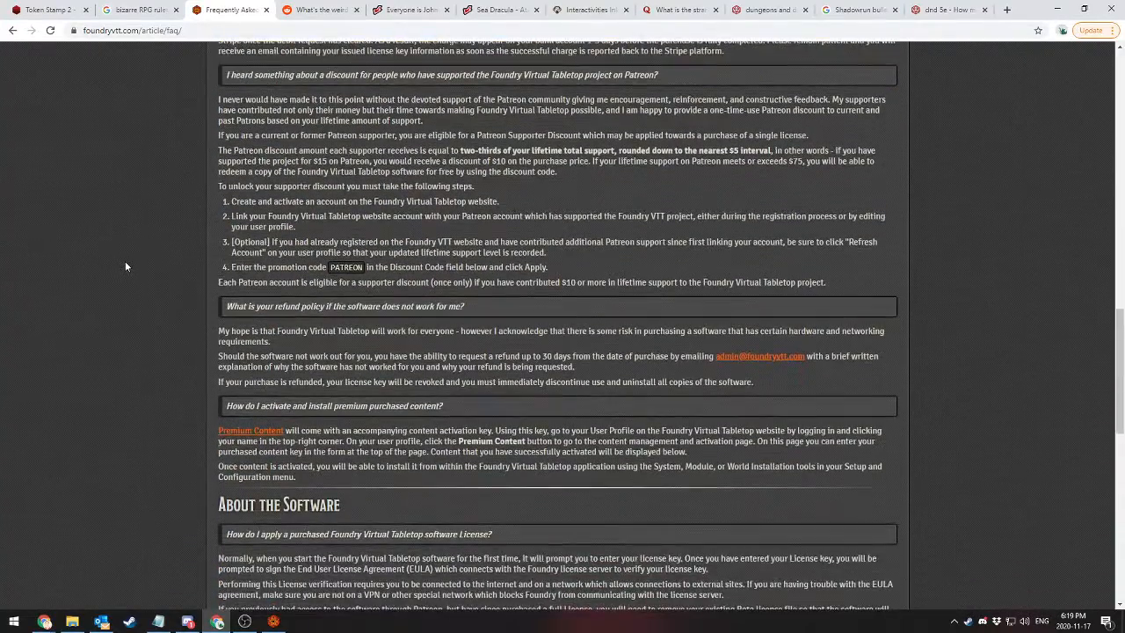
scroll(124, 266, "down", 5)
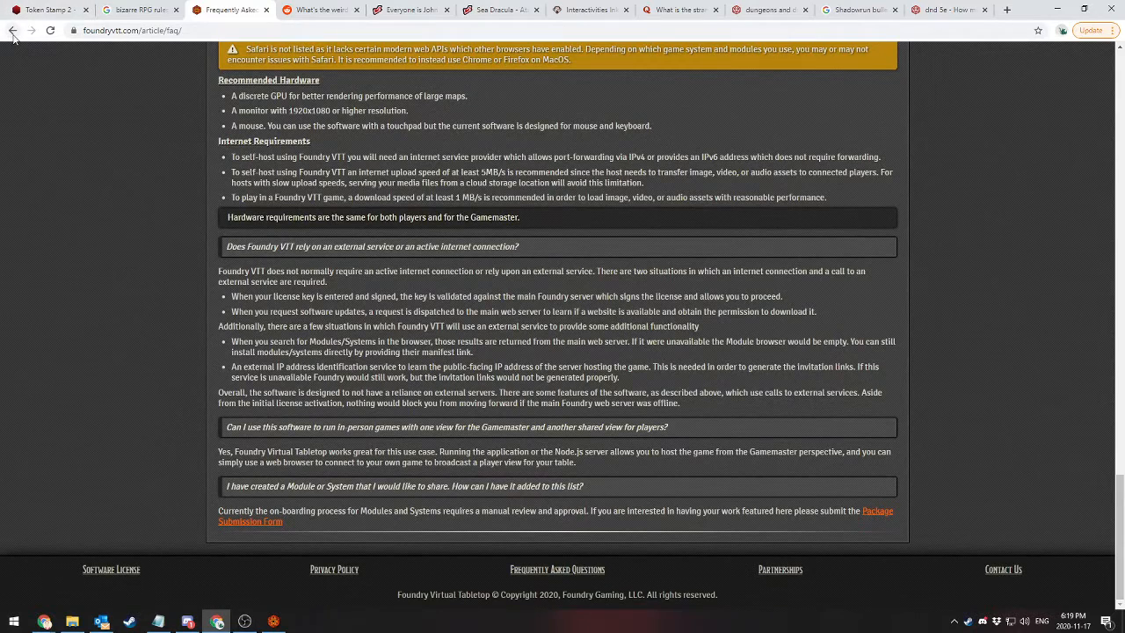
Return to the website's home page and open the Purchase page to check the software license price
left_click(12, 30)
scroll(109, 322, "up", 4)
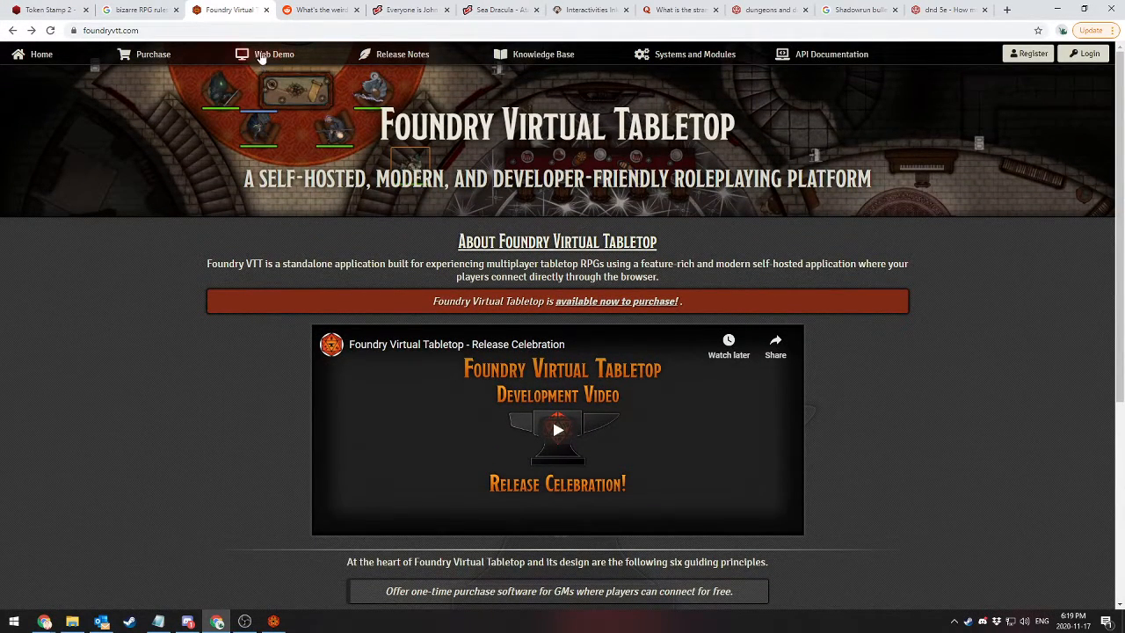
left_click(153, 54)
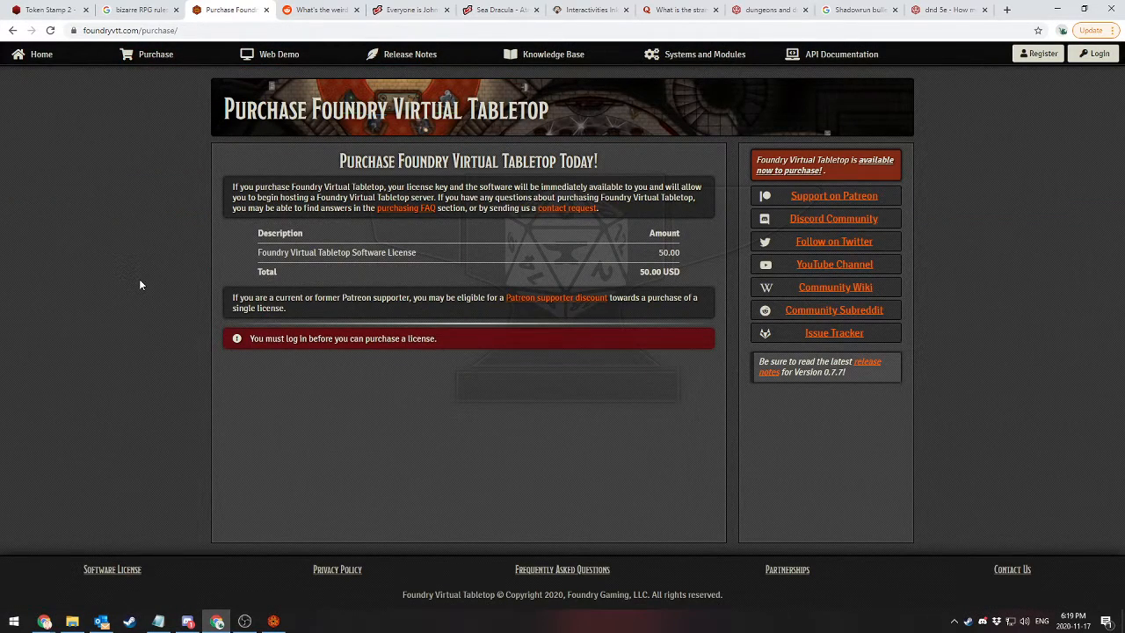
Go back to the search results, search for "foundryvtt 30 day money back" and open the Frequently Asked Questions result
left_click(12, 30)
left_click(13, 30)
left_click(267, 65)
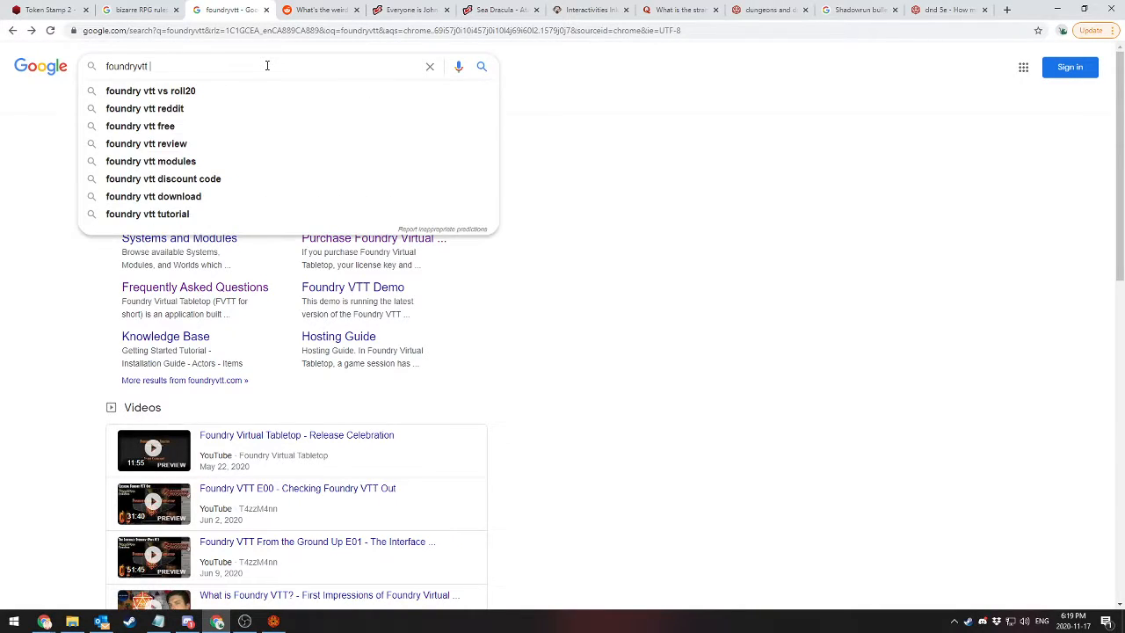
type("30 day money")
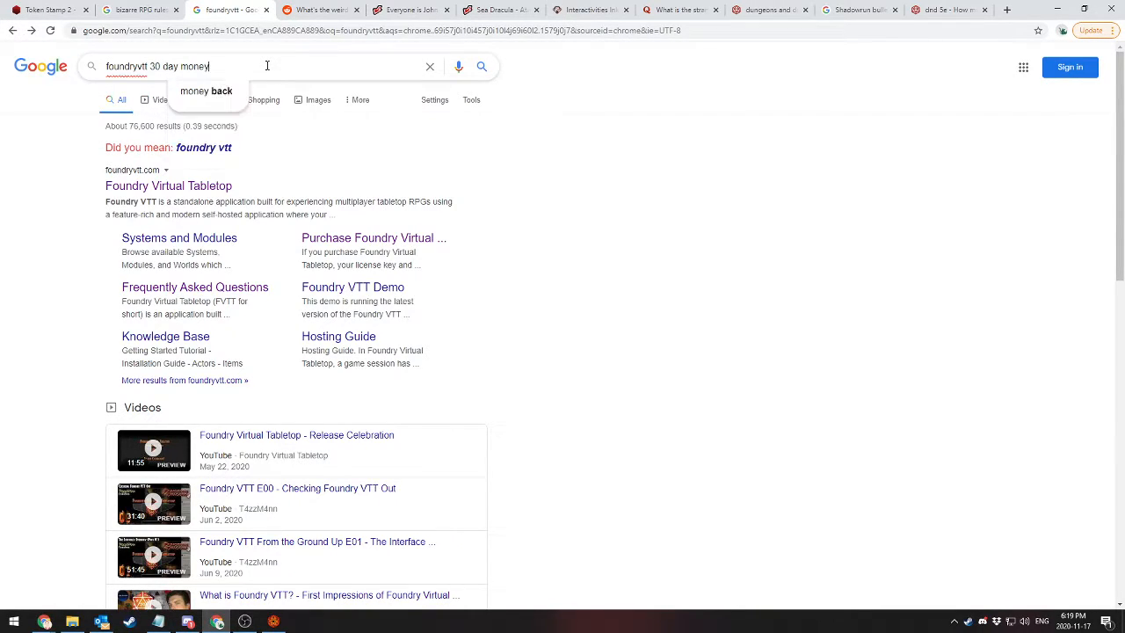
type(" back")
key("Return")
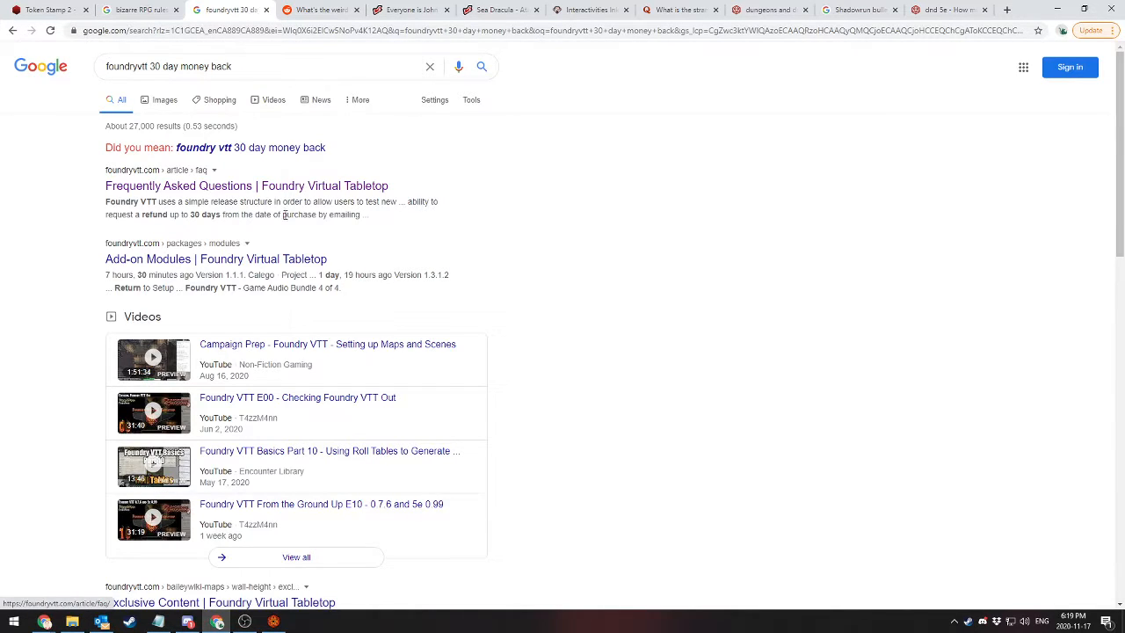
left_click(178, 191)
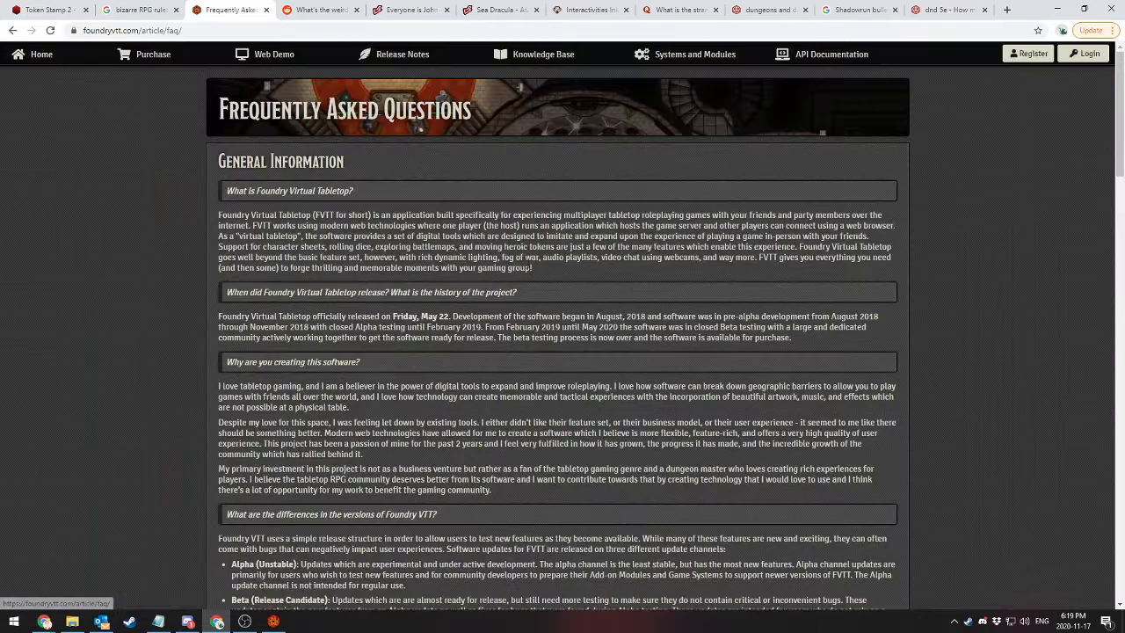
Find "refund" on the FAQ page, read the refund policy and close the page search
key("ctrl+f")
type("refund")
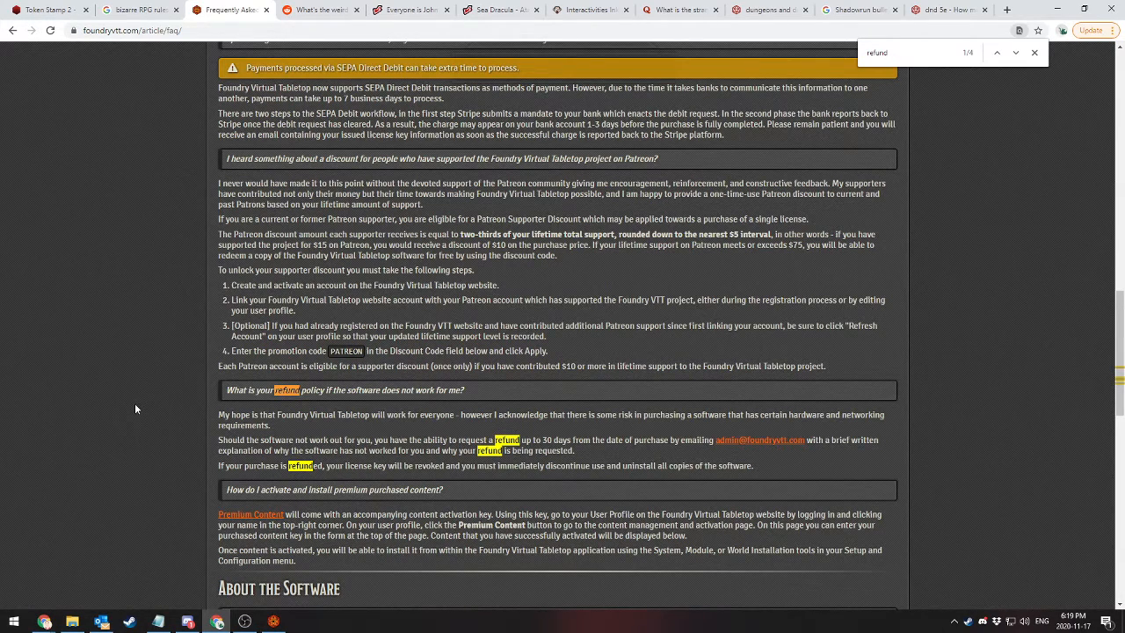
scroll(141, 400, "down", 1)
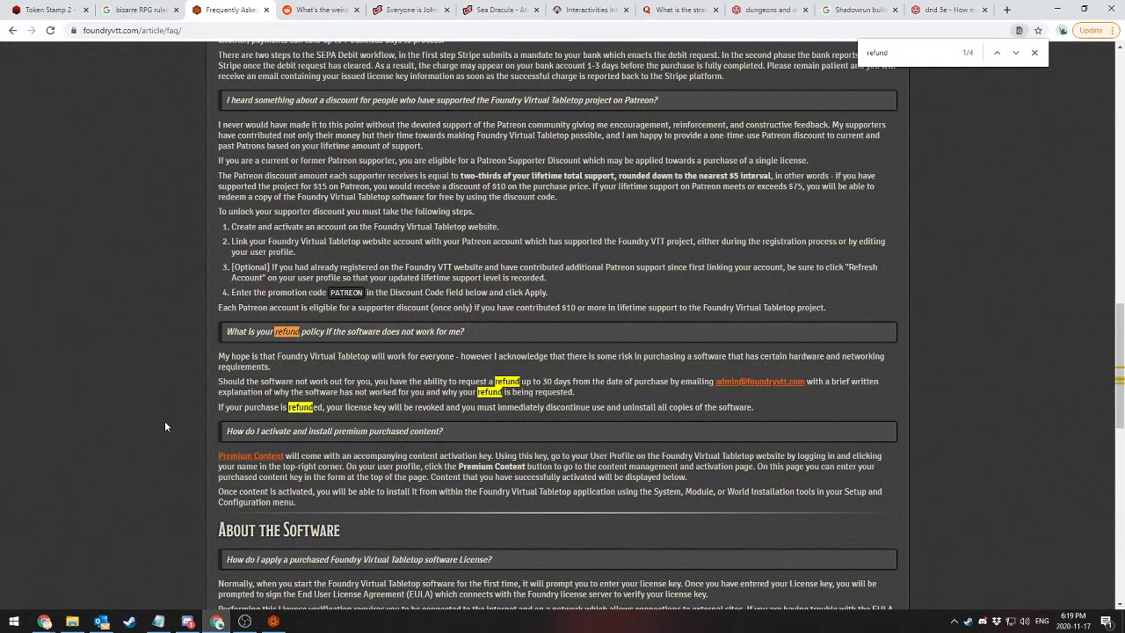
left_click(1034, 53)
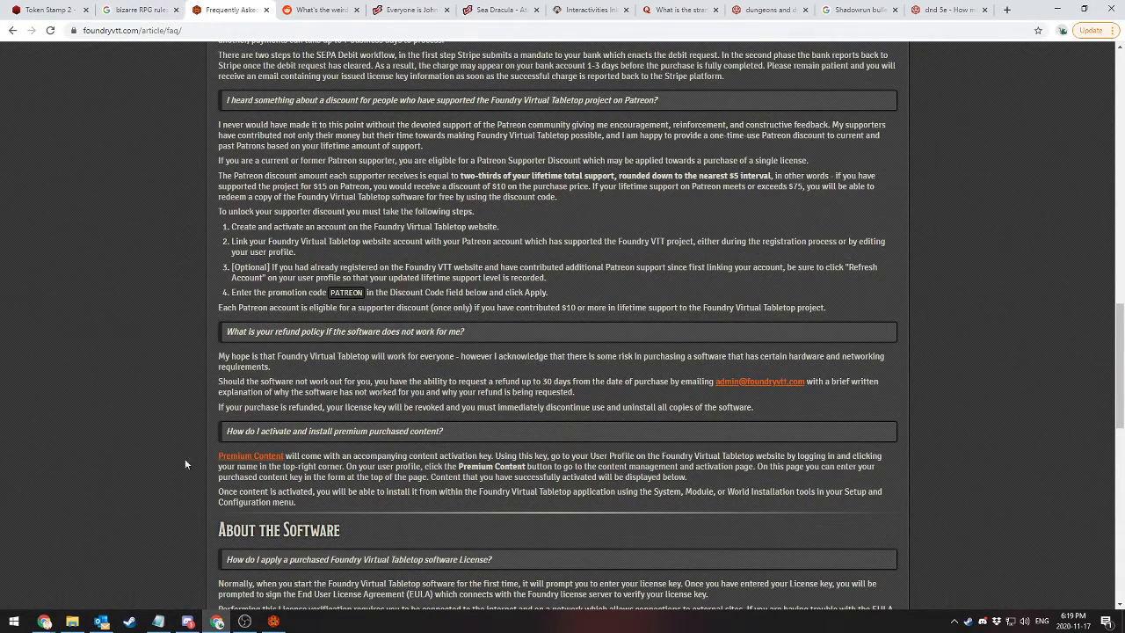
Return to Foundry Virtual Tabletop, glance over the installed modules and open the Configuration settings
left_click(1057, 8)
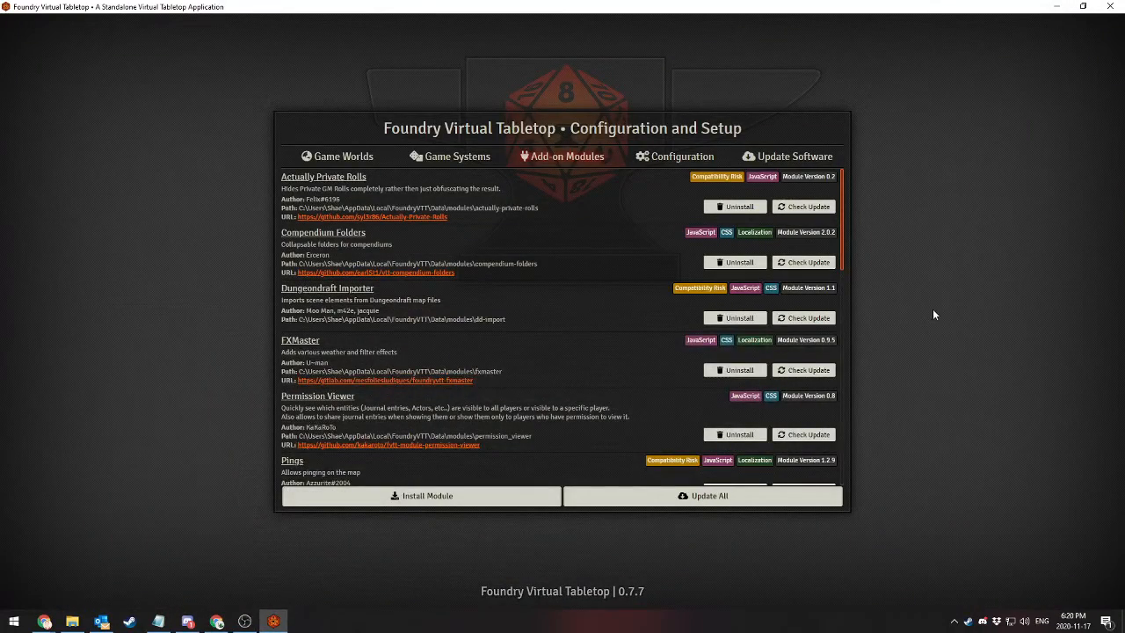
scroll(412, 292, "down", 1)
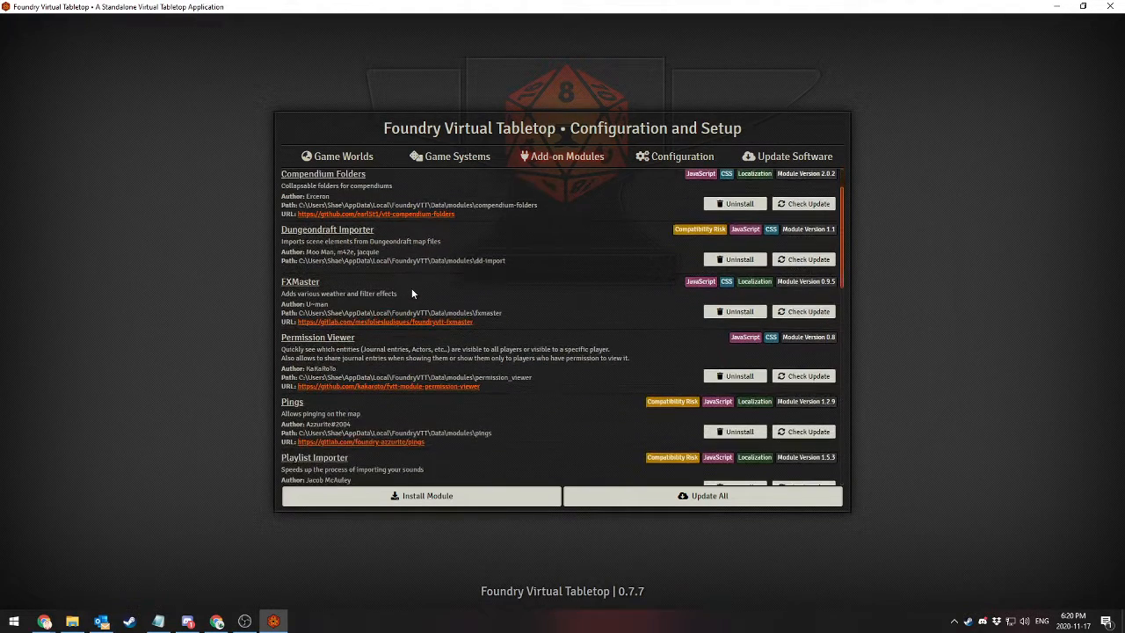
scroll(412, 292, "up", 1)
left_click(673, 157)
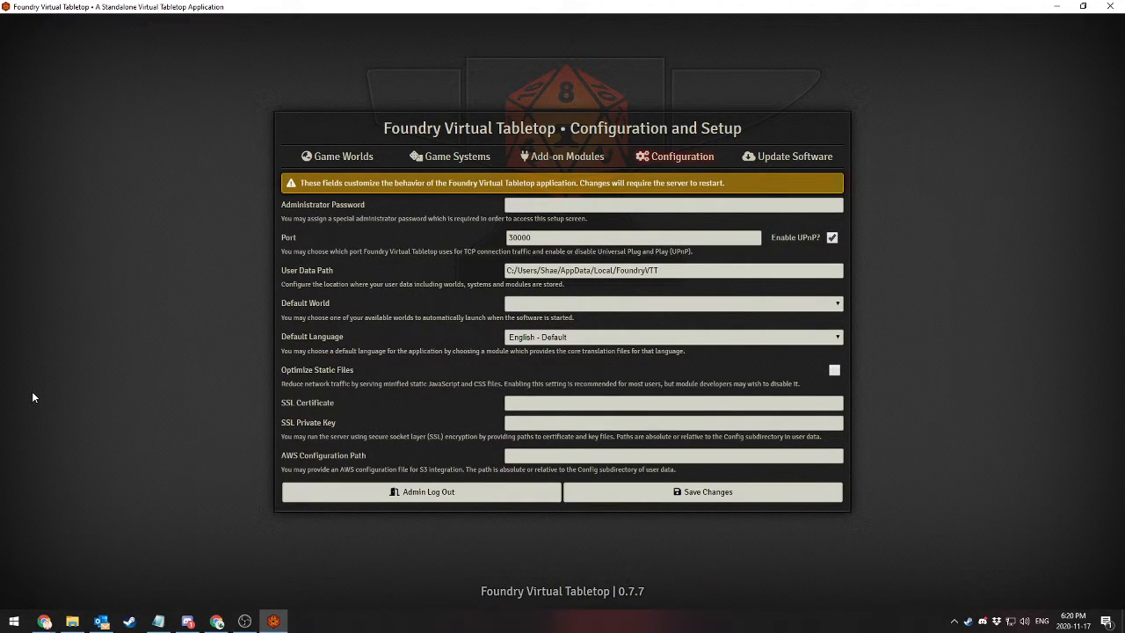
Review the available Default World choices and the User Data Path in the configuration settings without changing them
left_click(552, 307)
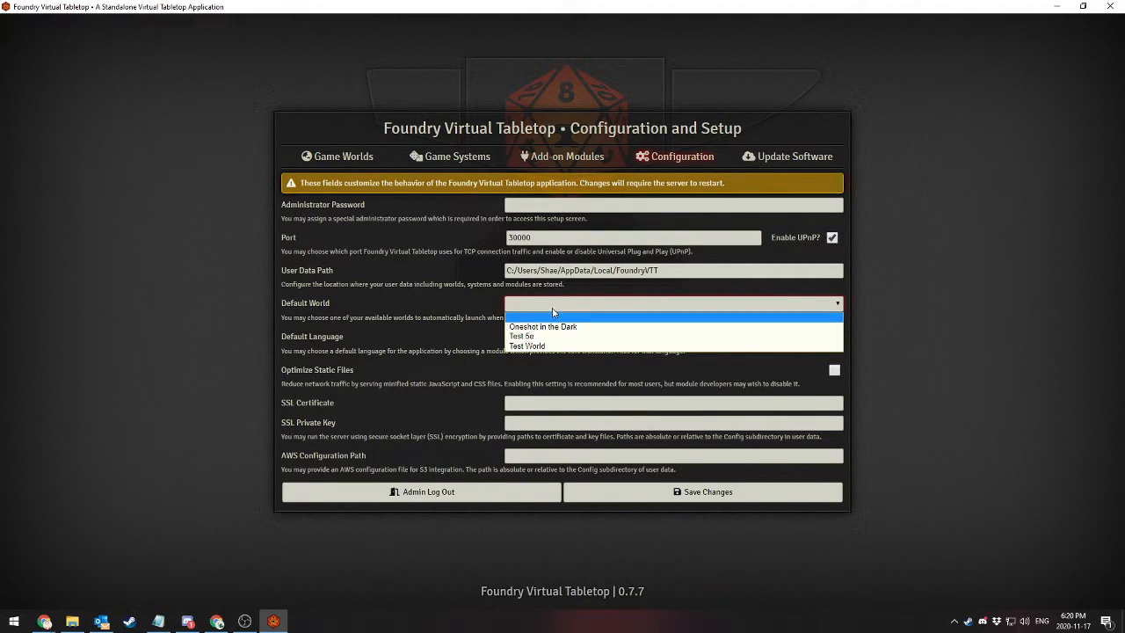
left_click(299, 303)
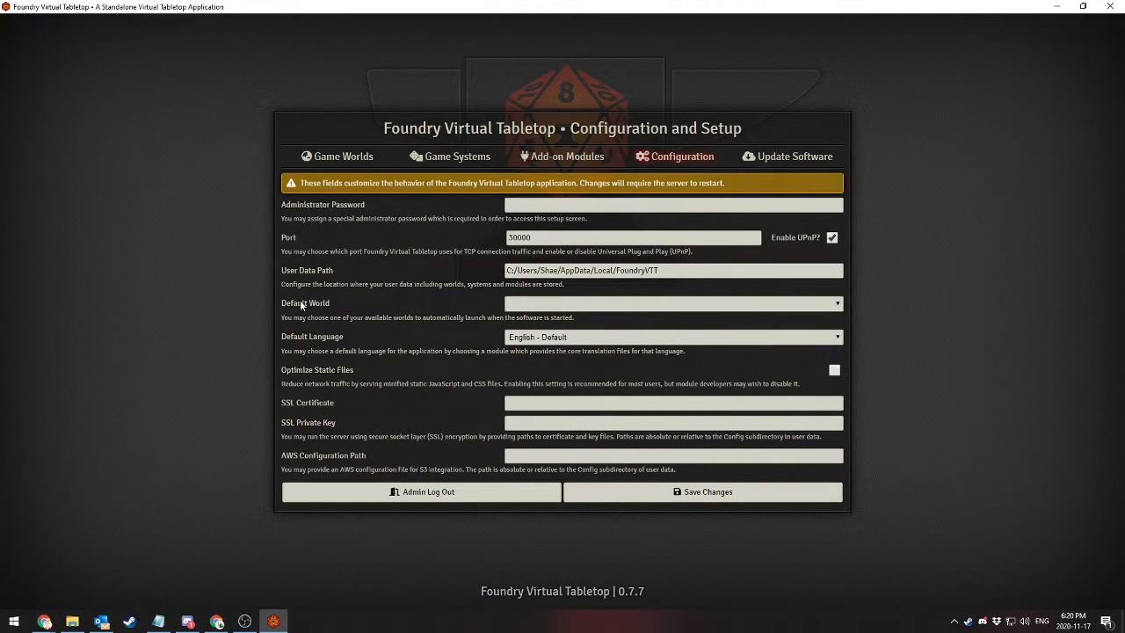
left_click(561, 305)
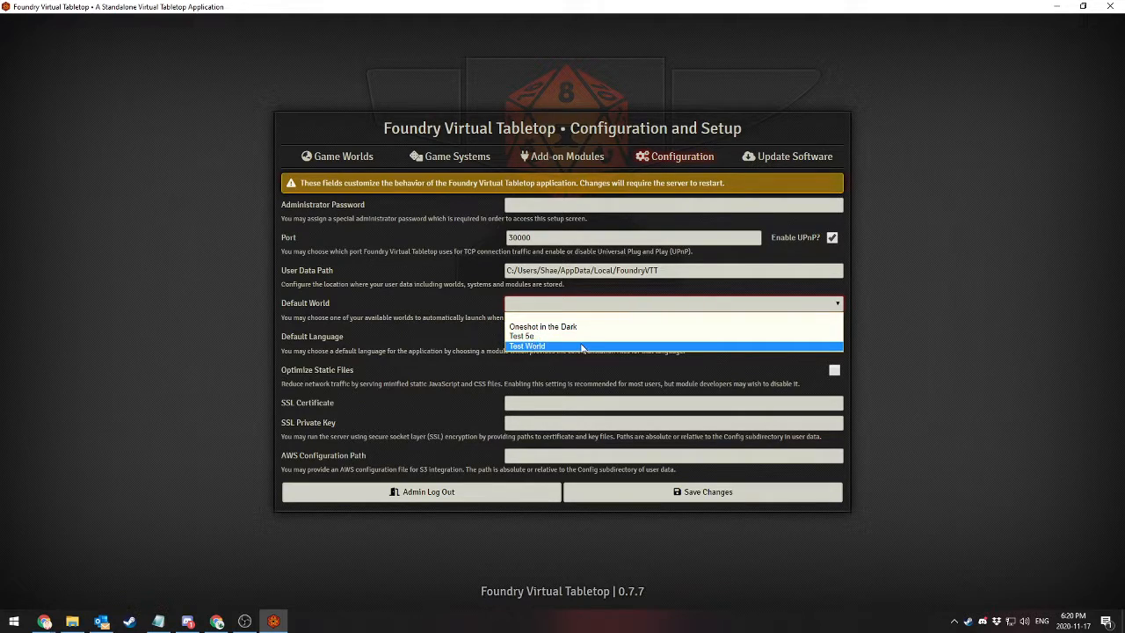
left_click(421, 325)
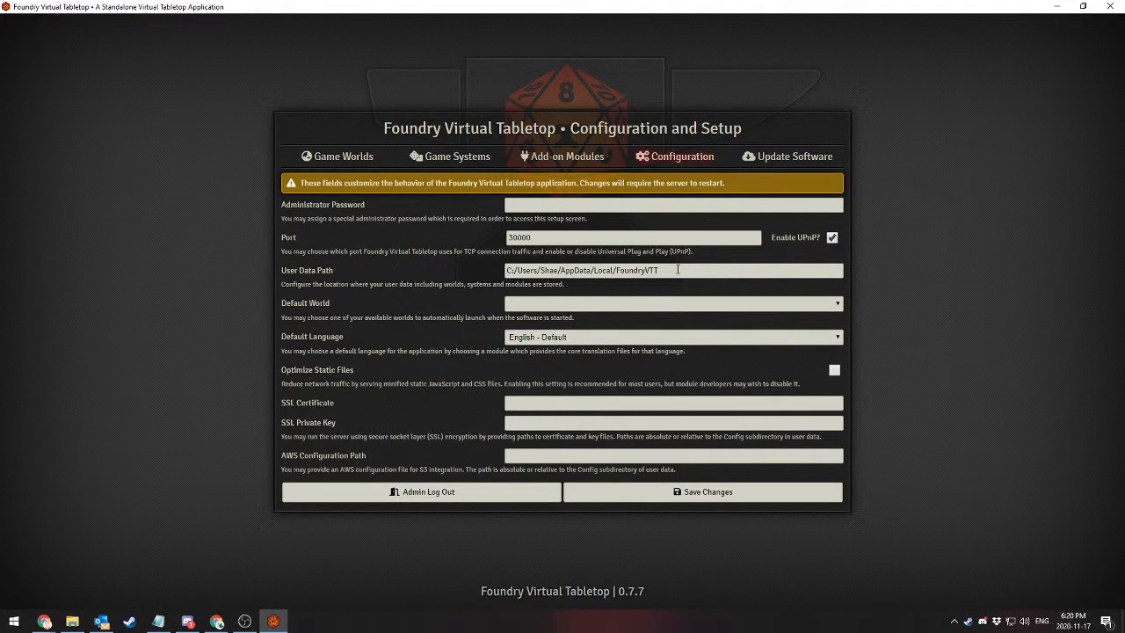
left_click_drag(678, 270, 483, 268)
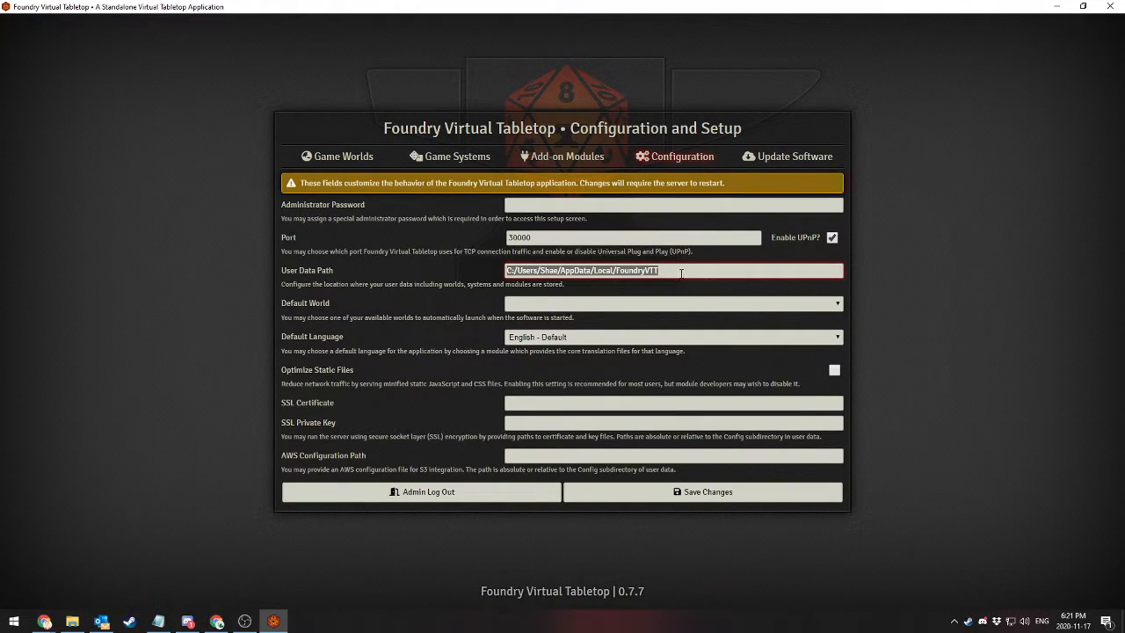
left_click(672, 272)
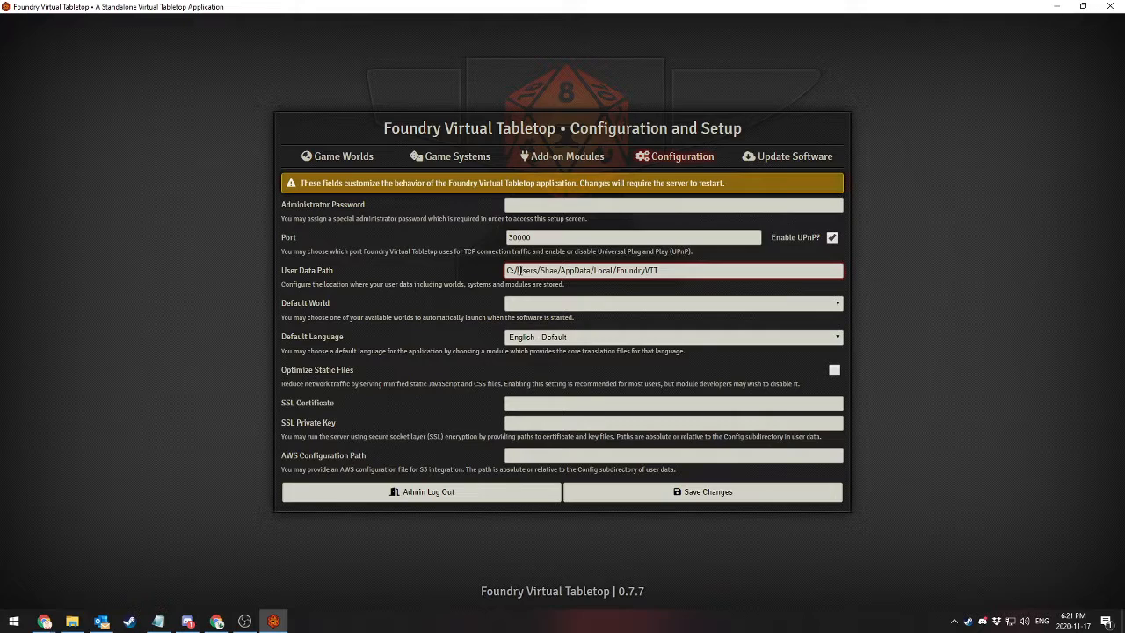
left_click_drag(517, 270, 738, 277)
left_click(736, 278)
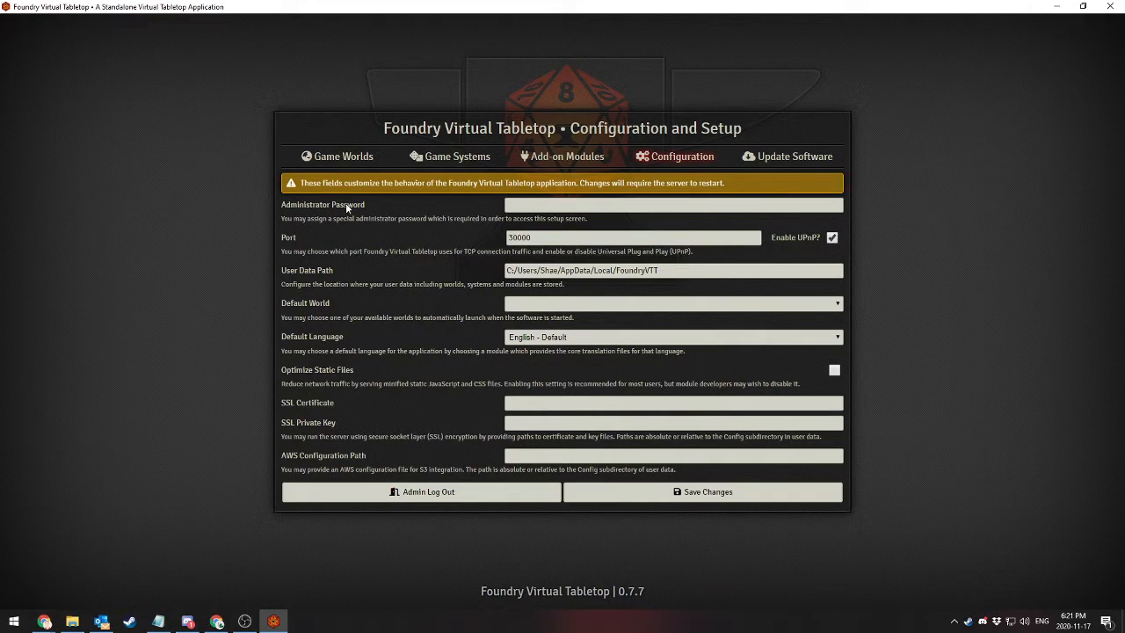
Open the Update Software settings and review the Software Update Channel choices, keeping Release (Stable)
left_click(330, 159)
left_click(788, 164)
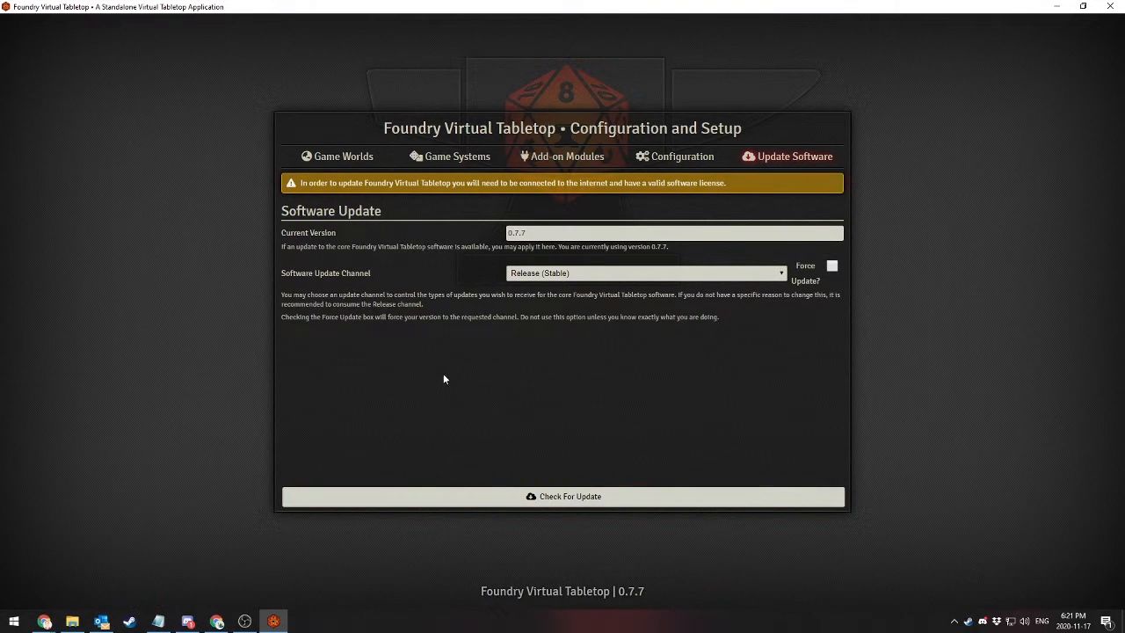
left_click(579, 272)
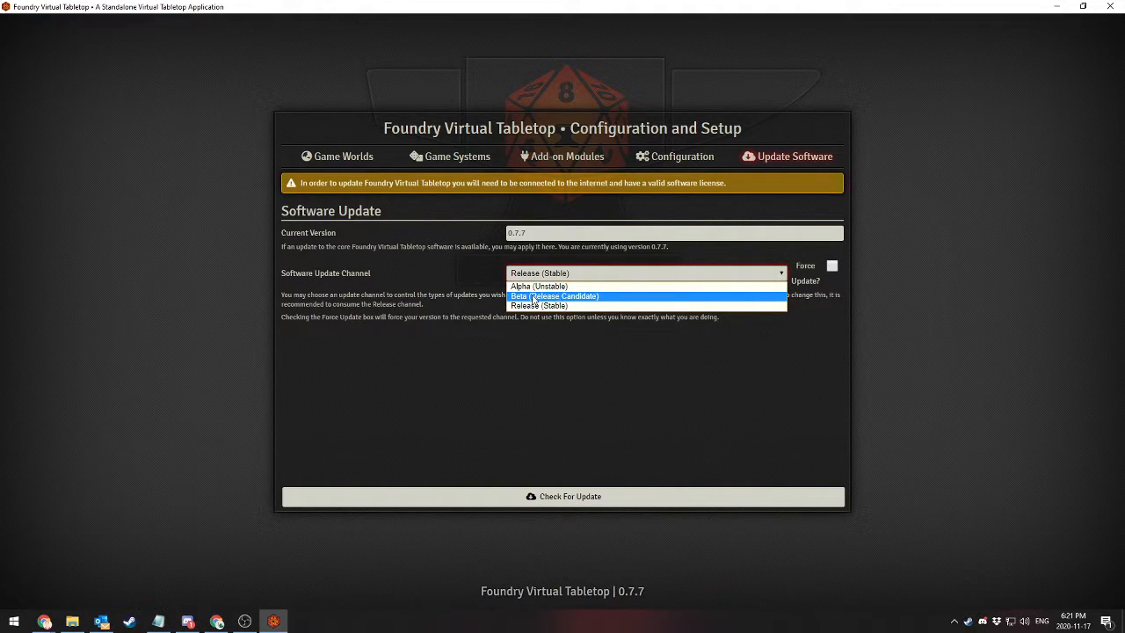
left_click(587, 274)
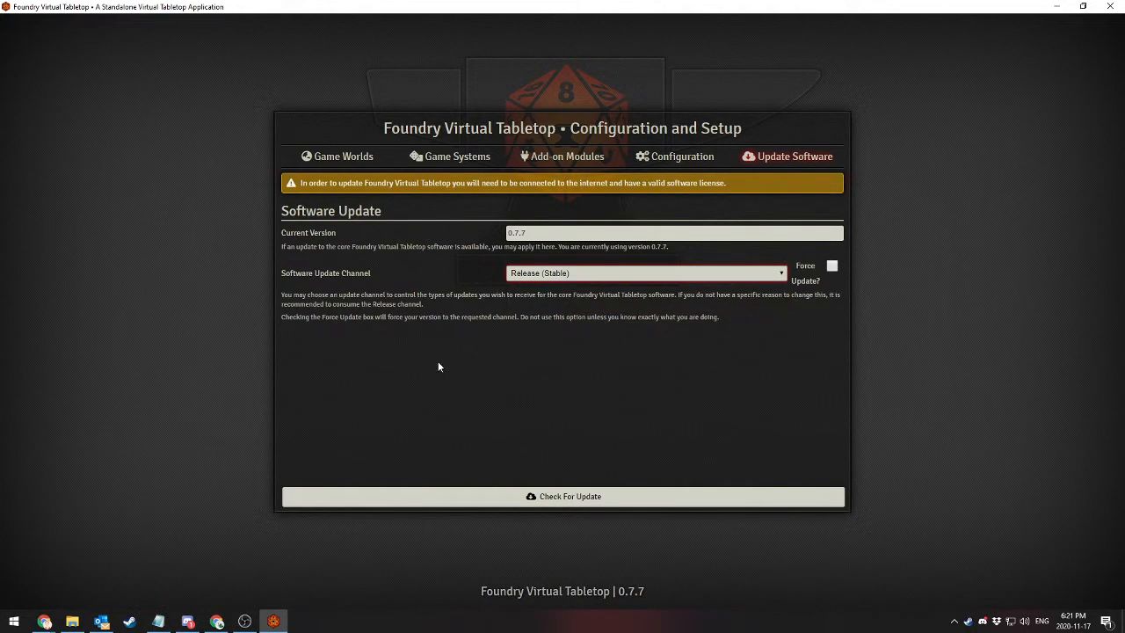
Return to the Game Worlds list and start a new world titled "The Greatest Story Ever Told"
left_click(334, 162)
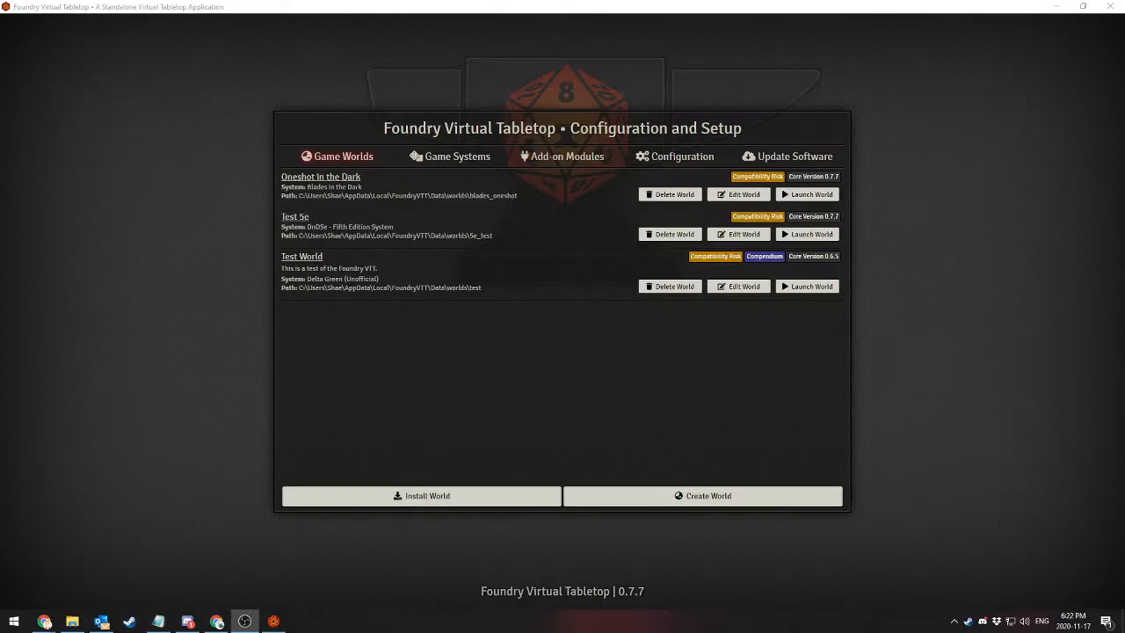
left_click(993, 422)
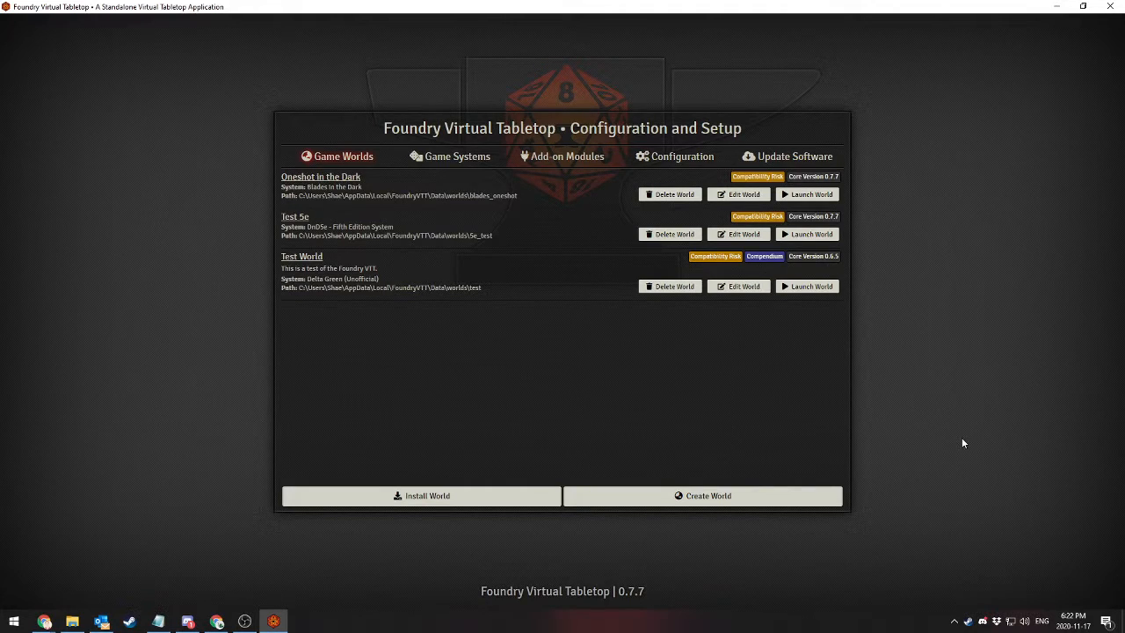
left_click(690, 499)
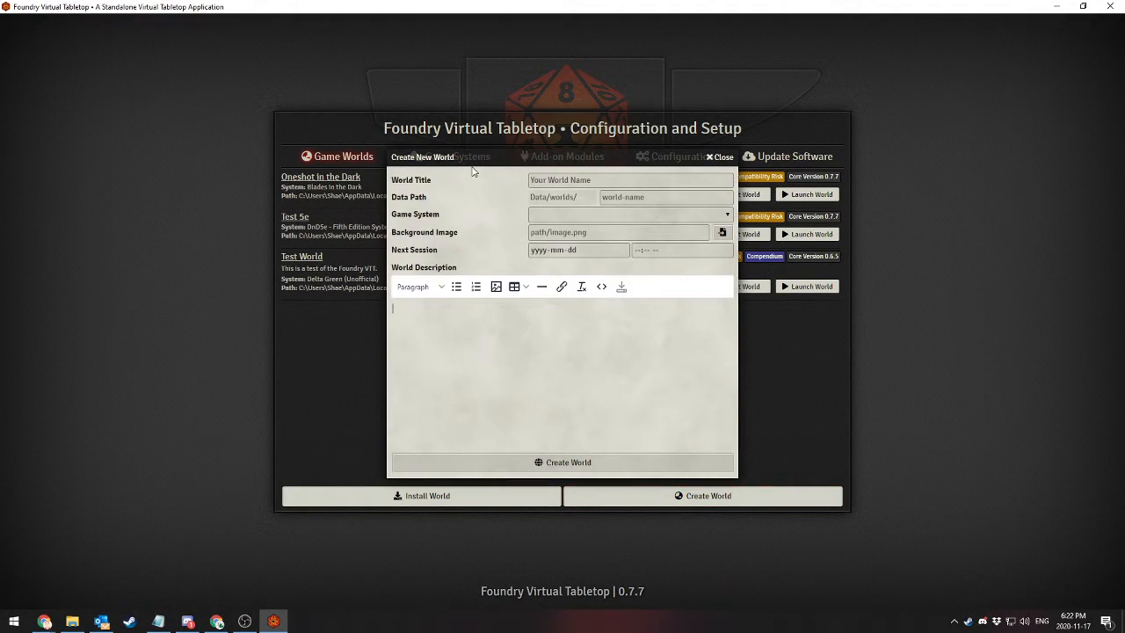
left_click(586, 179)
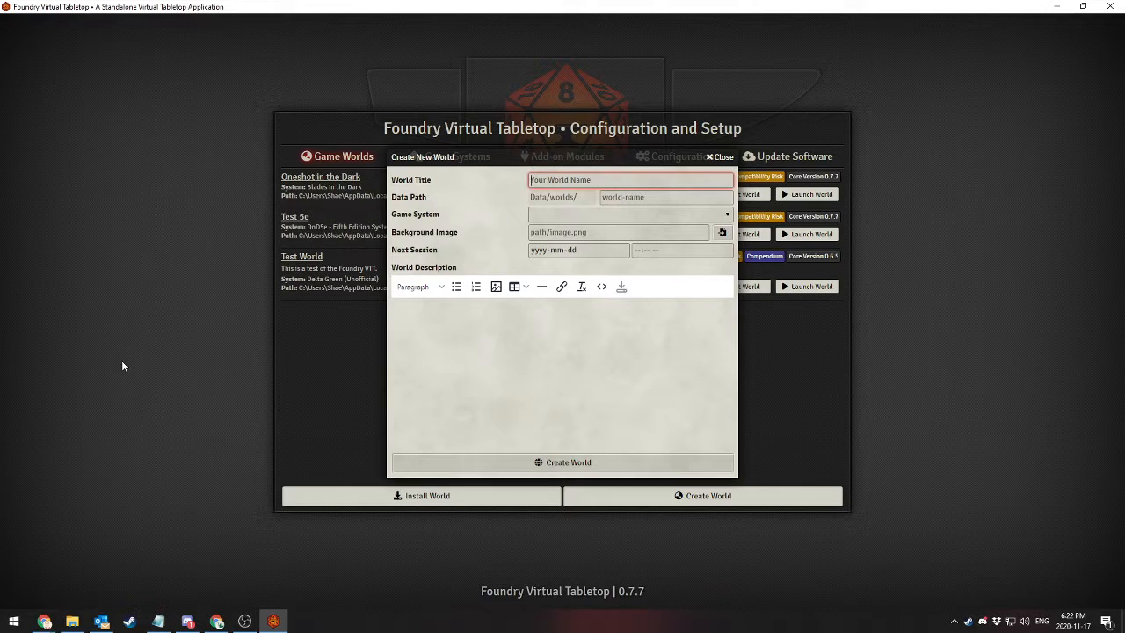
type("The Greatest Story Ever Told")
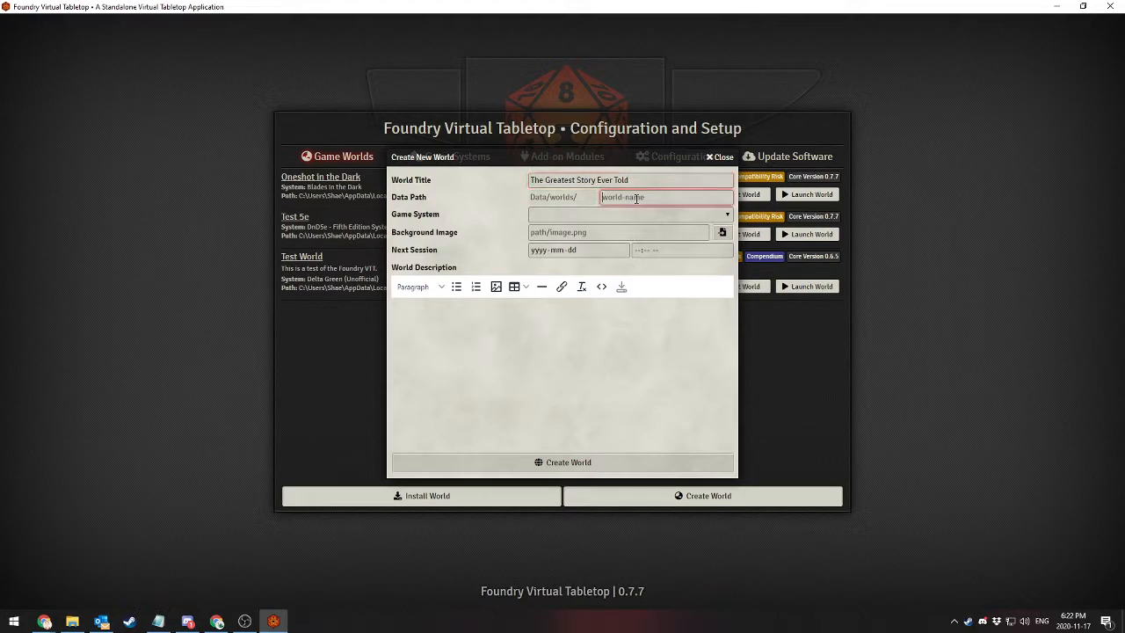
Set the new world's data path to streamy_world and its game system to DnD5e - Fifth Edition System
key("Tab")
type("streamy_world")
left_click(728, 216)
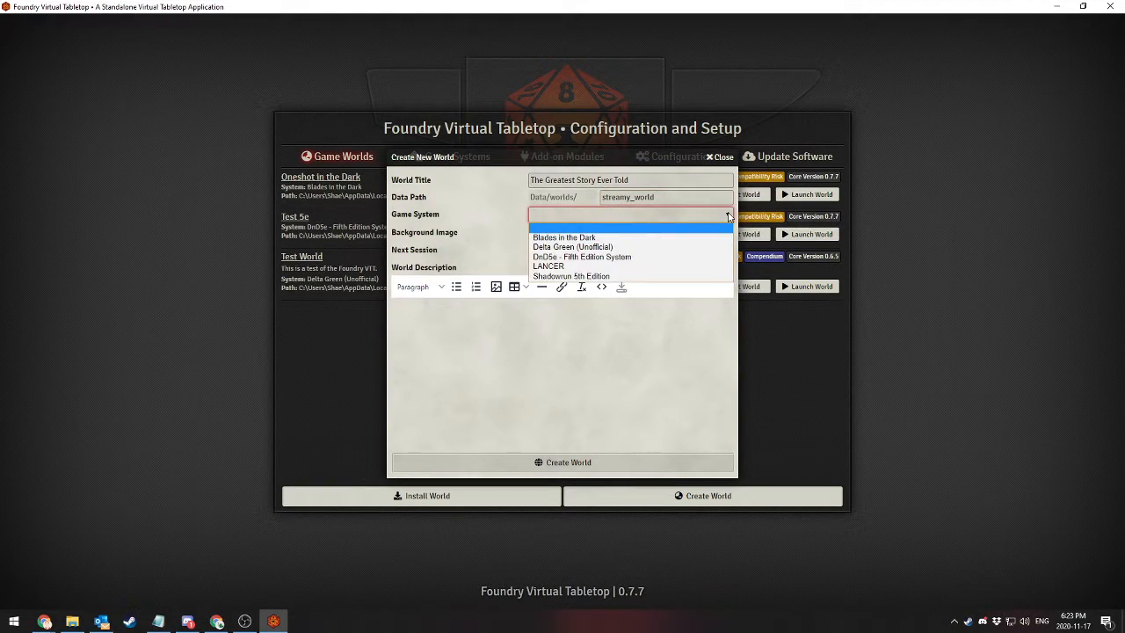
left_click(637, 263)
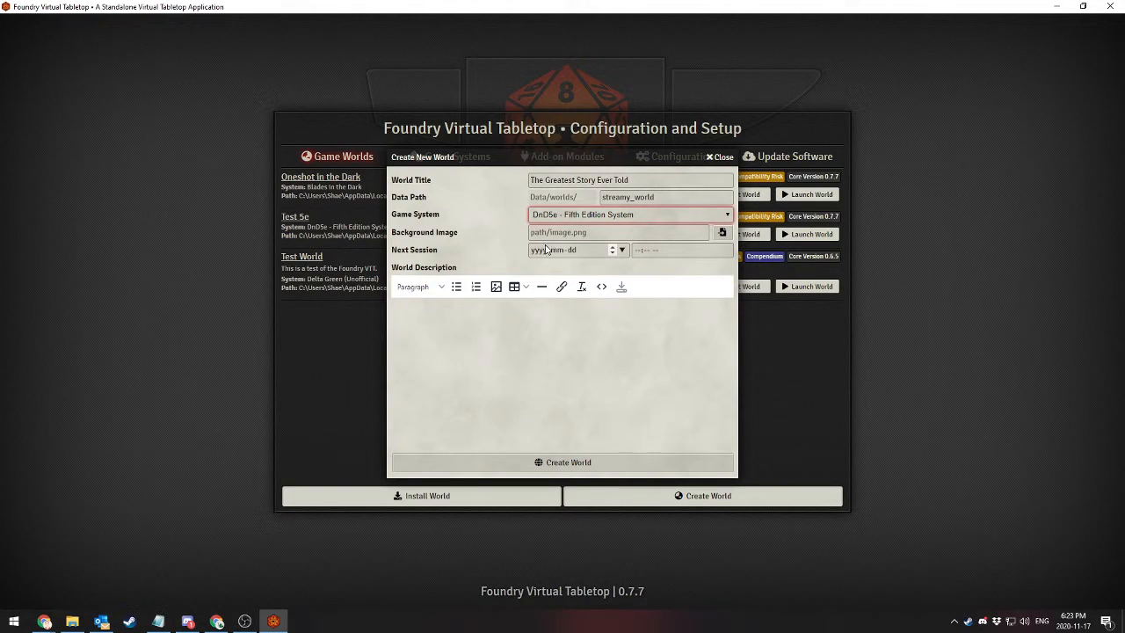
Schedule the new world's next session for 2020-11-18 at 02:00 PM
left_click(563, 251)
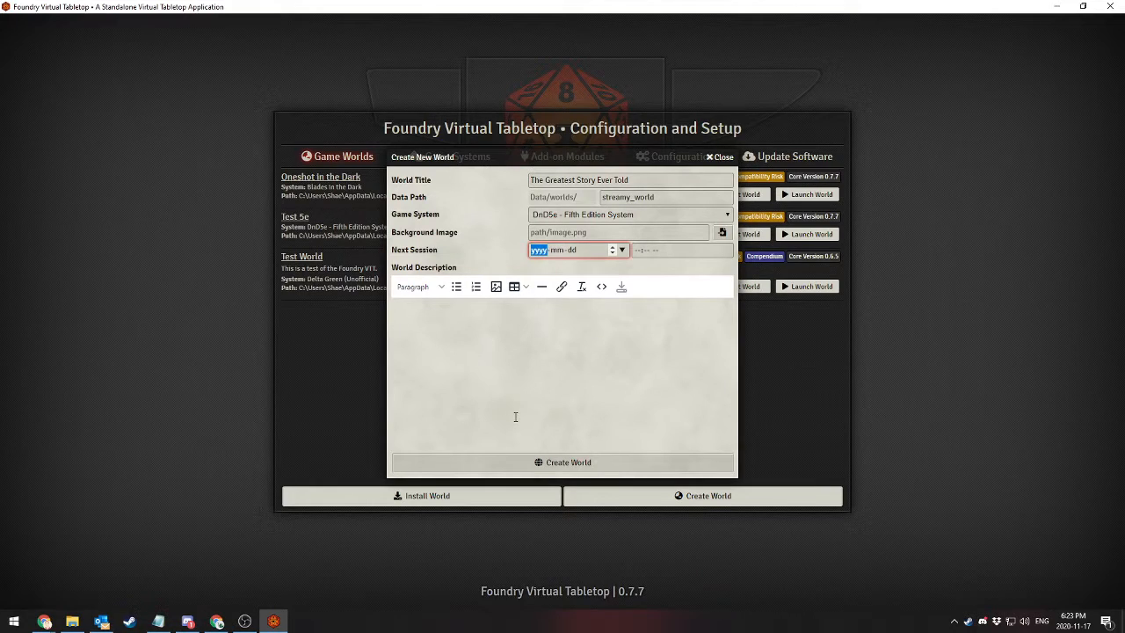
type("2020-11-18")
key("Tab")
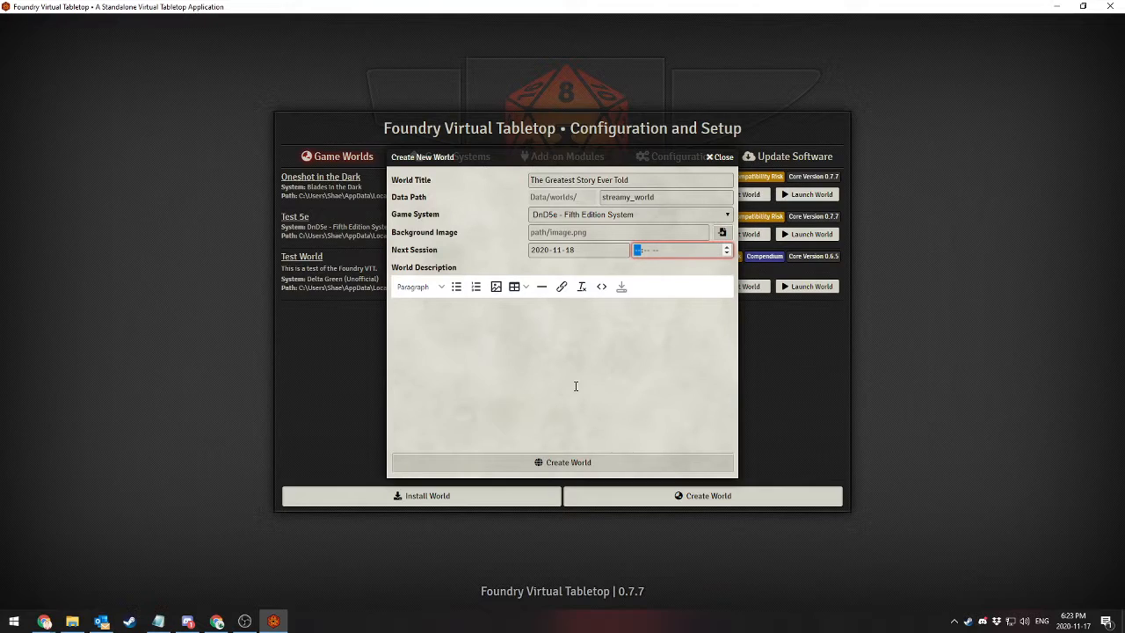
type("02:00")
left_click(566, 385)
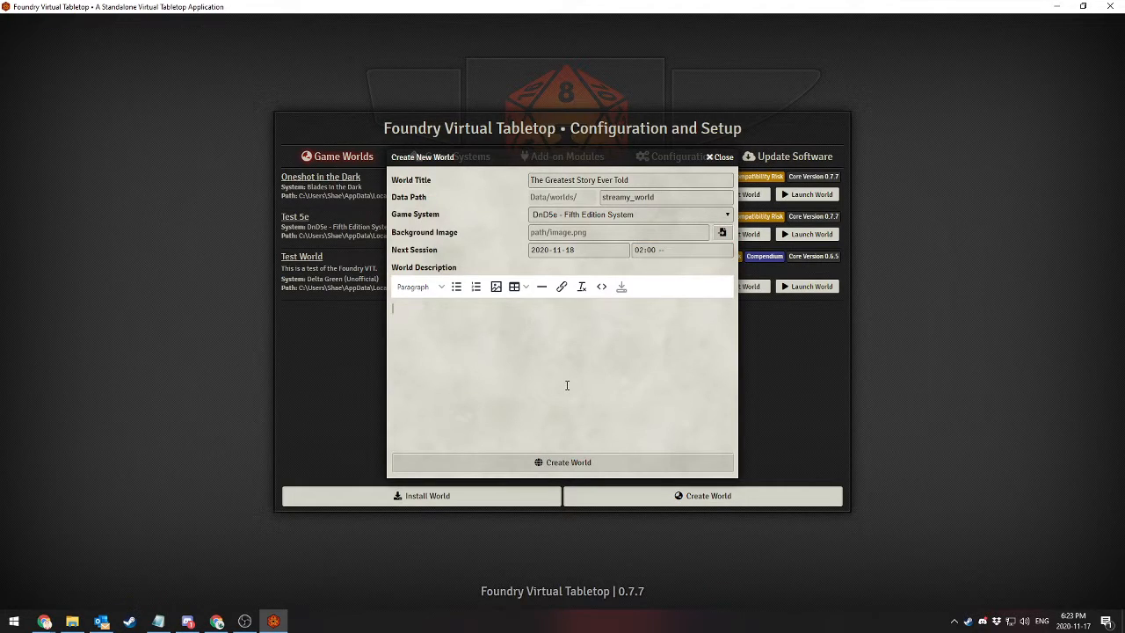
left_click(662, 253)
type("p")
Enter the world description "This is a super cool world that I created live, just to give people a sense of how FoundryVTT is!"
left_click(589, 373)
type("This is a super cool world that I created live, just")
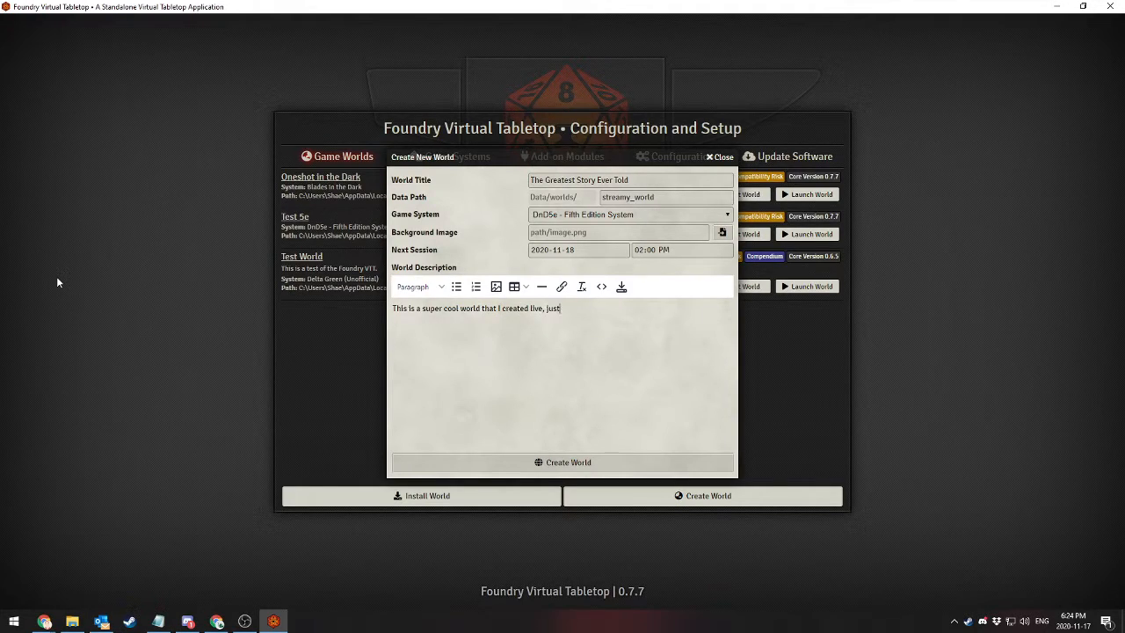
type(" to give peop")
type("le a sense of how FoundryVTT is!")
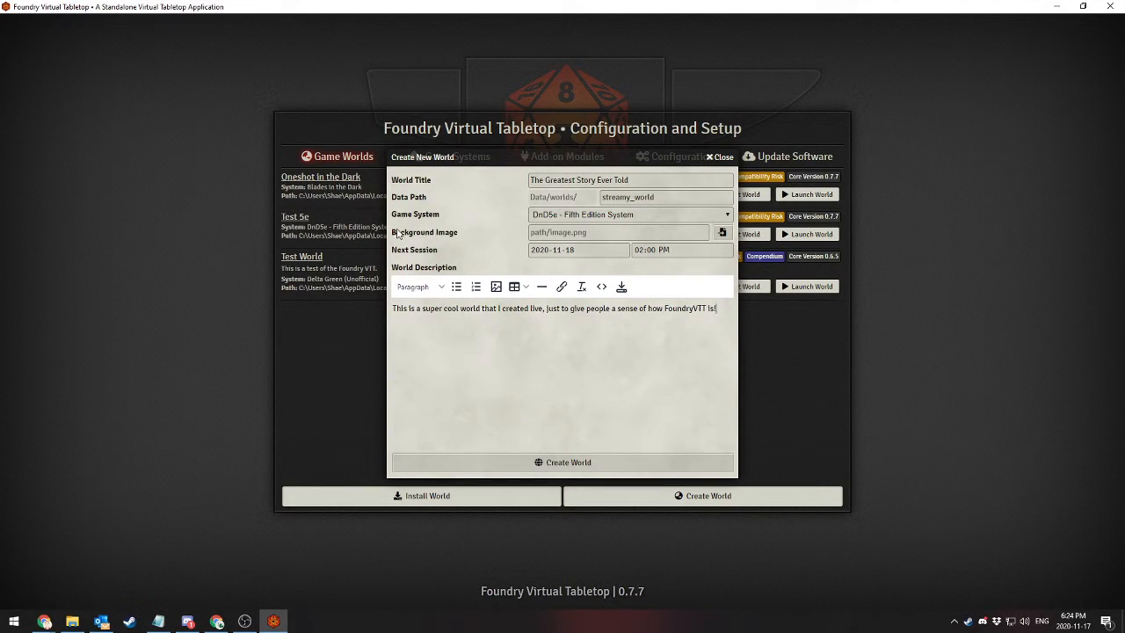
Open the image browser for the world's background image and check the global_assets folder in the user data
left_click(722, 232)
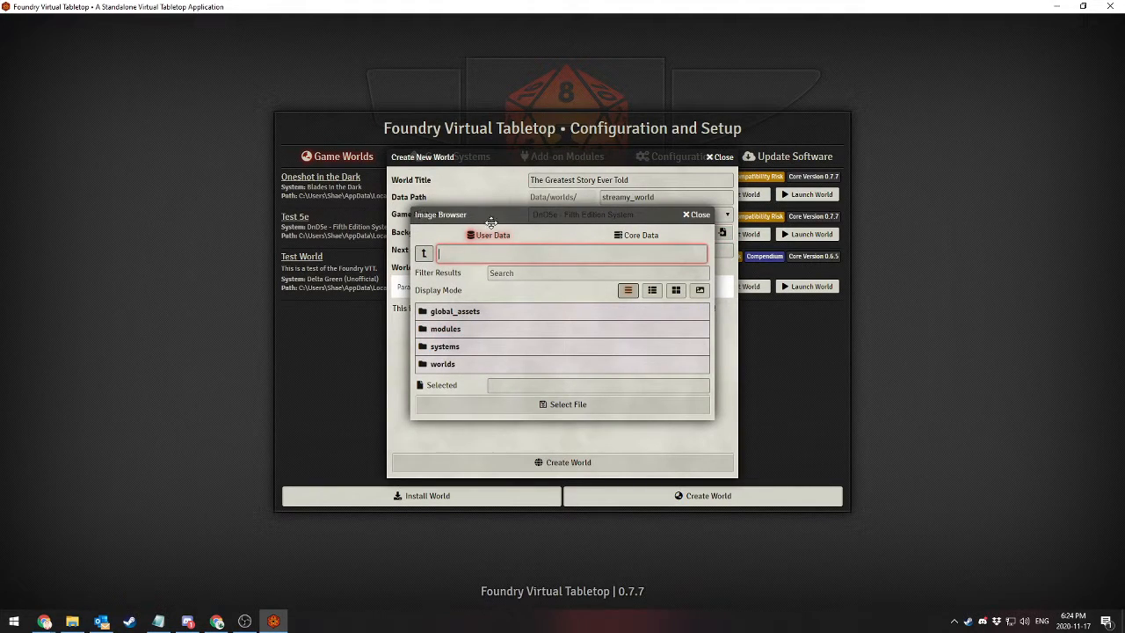
left_click_drag(480, 214, 505, 123)
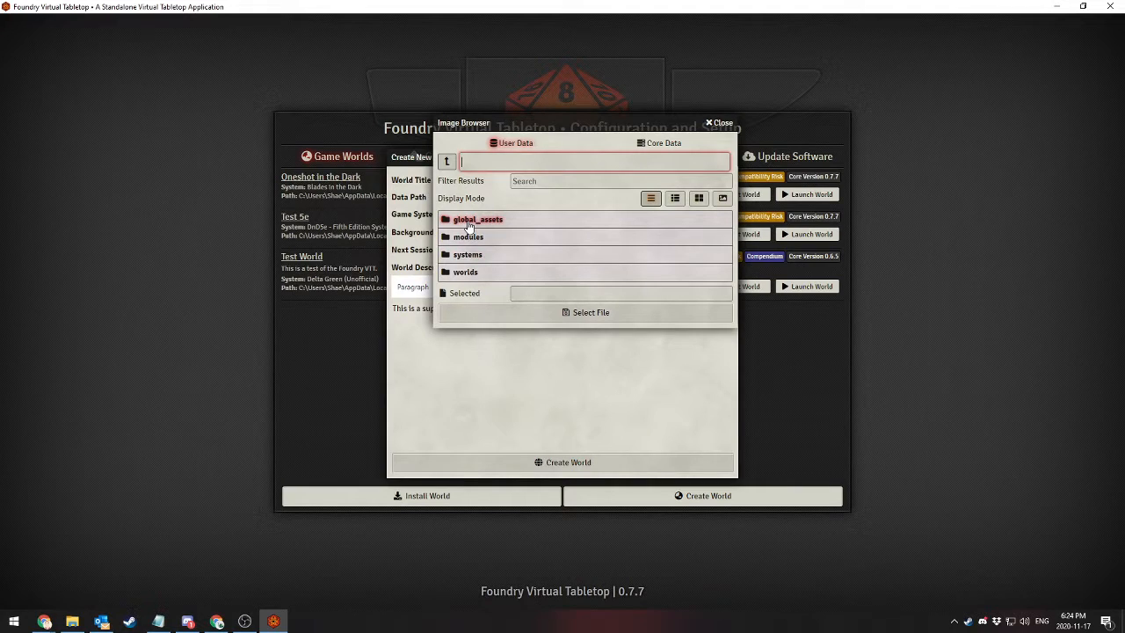
left_click_drag(645, 123, 450, 143)
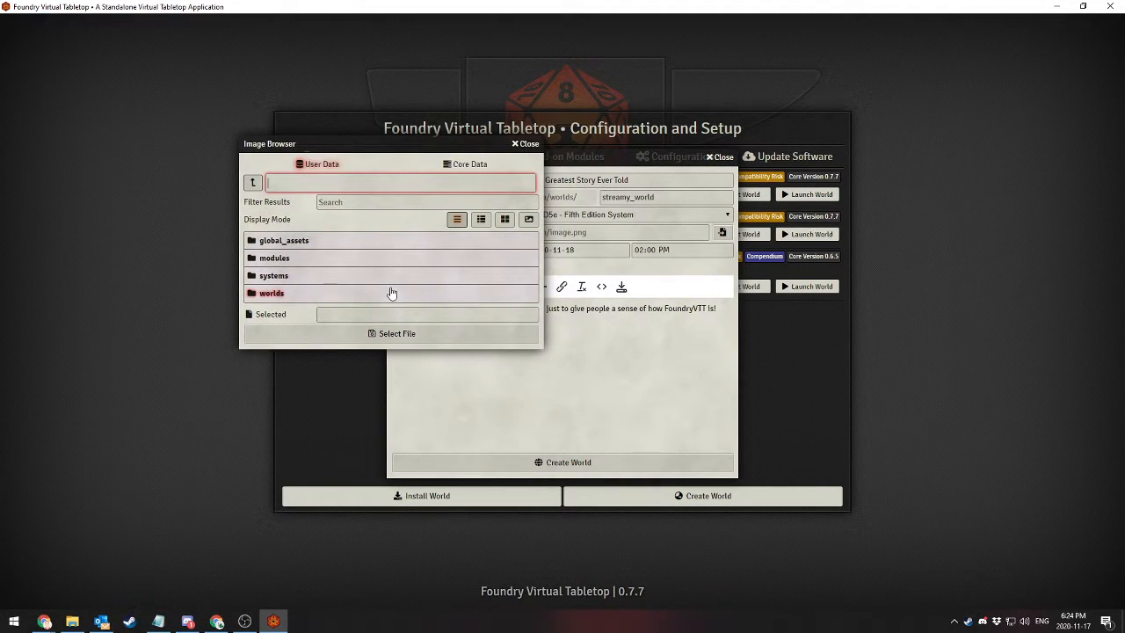
left_click_drag(402, 149, 539, 174)
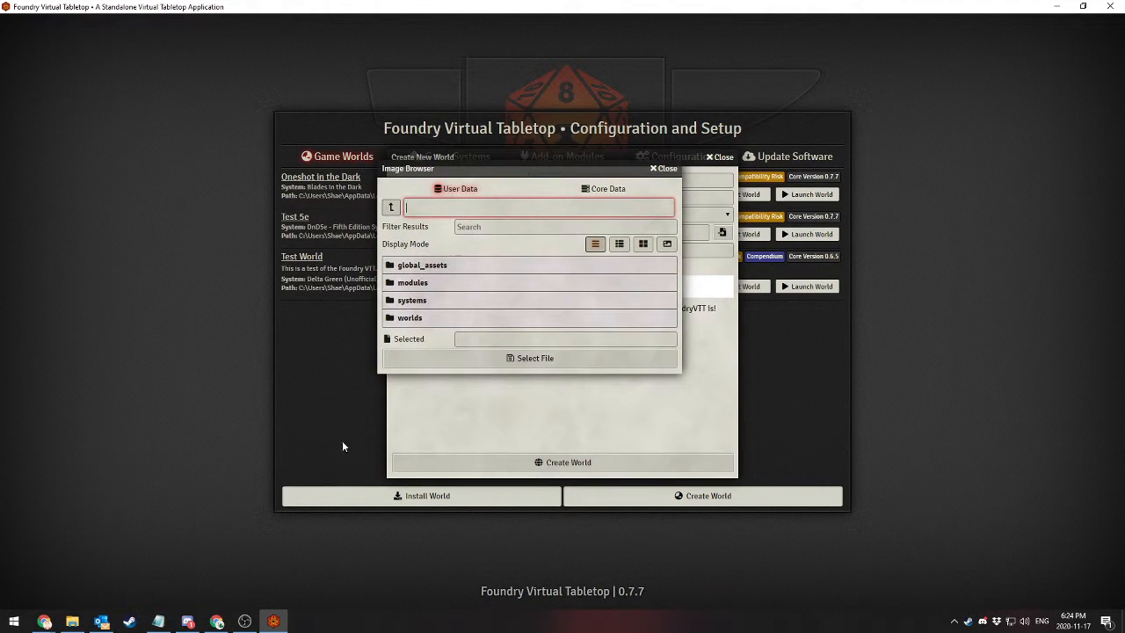
left_click(415, 266)
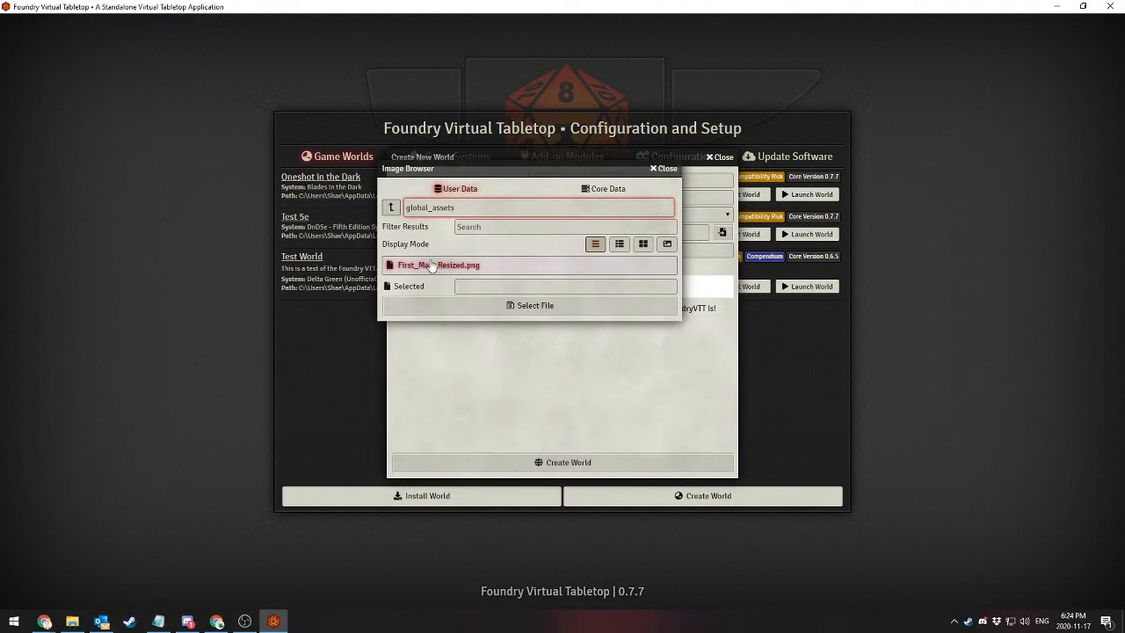
left_click(396, 210)
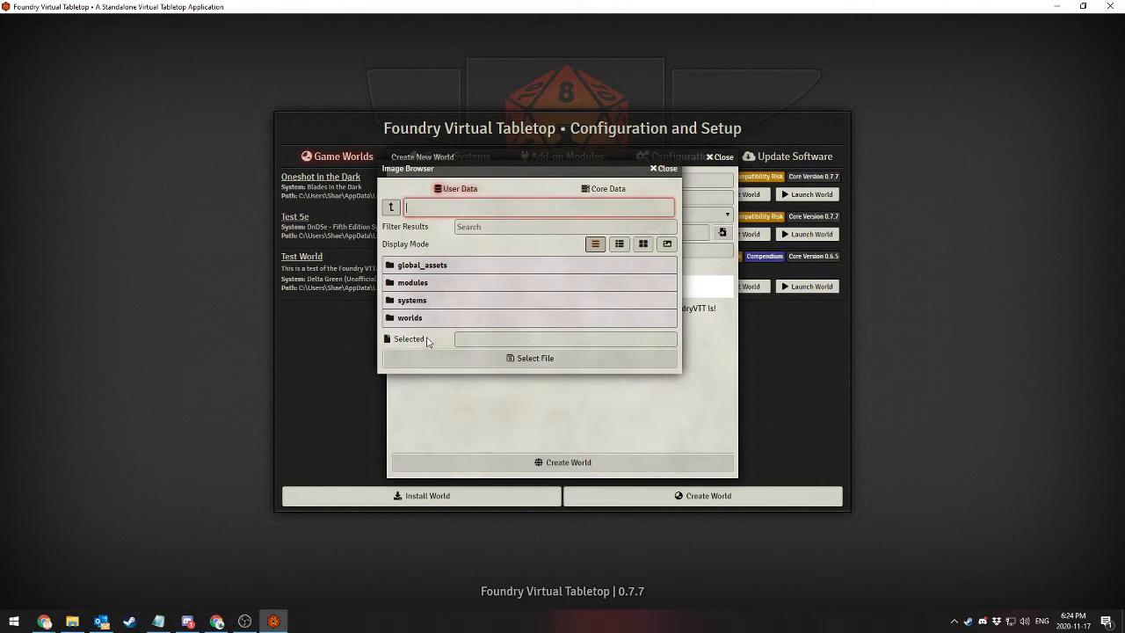
Look through the systems, modules and worlds folders in the user data, including blades_oneshot's scenes folder, and close the image browser
left_click(409, 301)
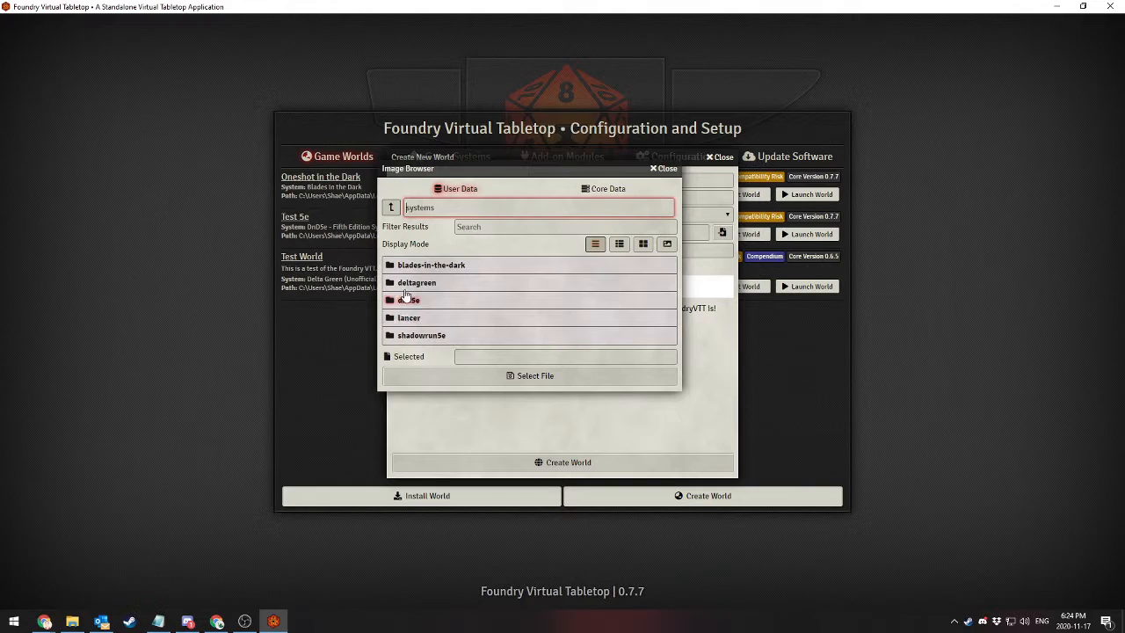
left_click(391, 208)
left_click(409, 283)
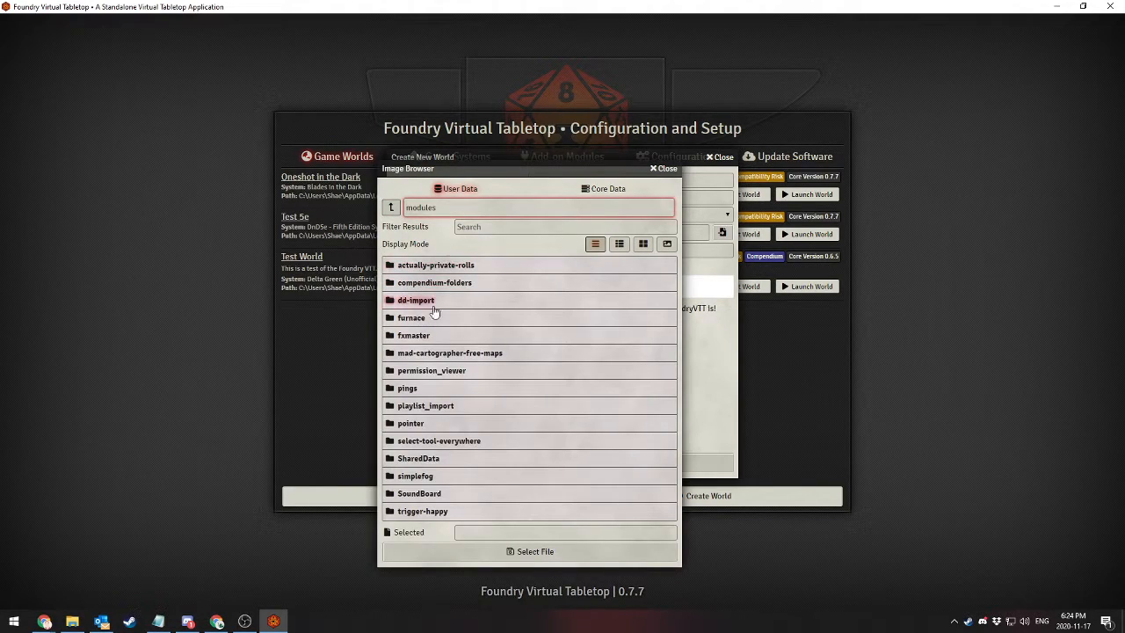
left_click(391, 208)
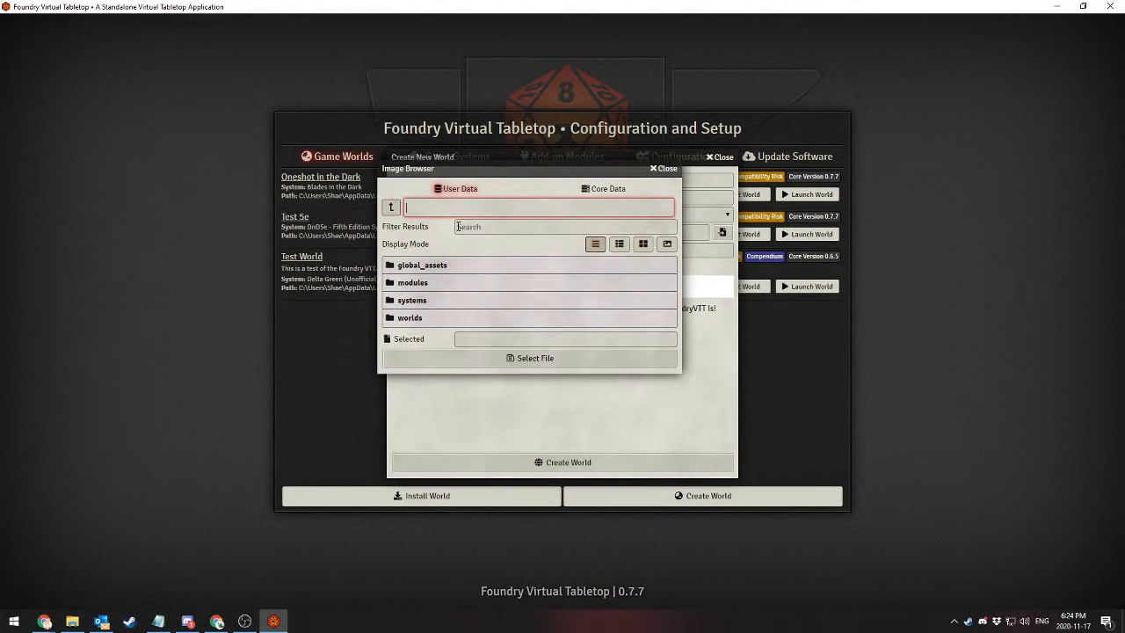
left_click(410, 318)
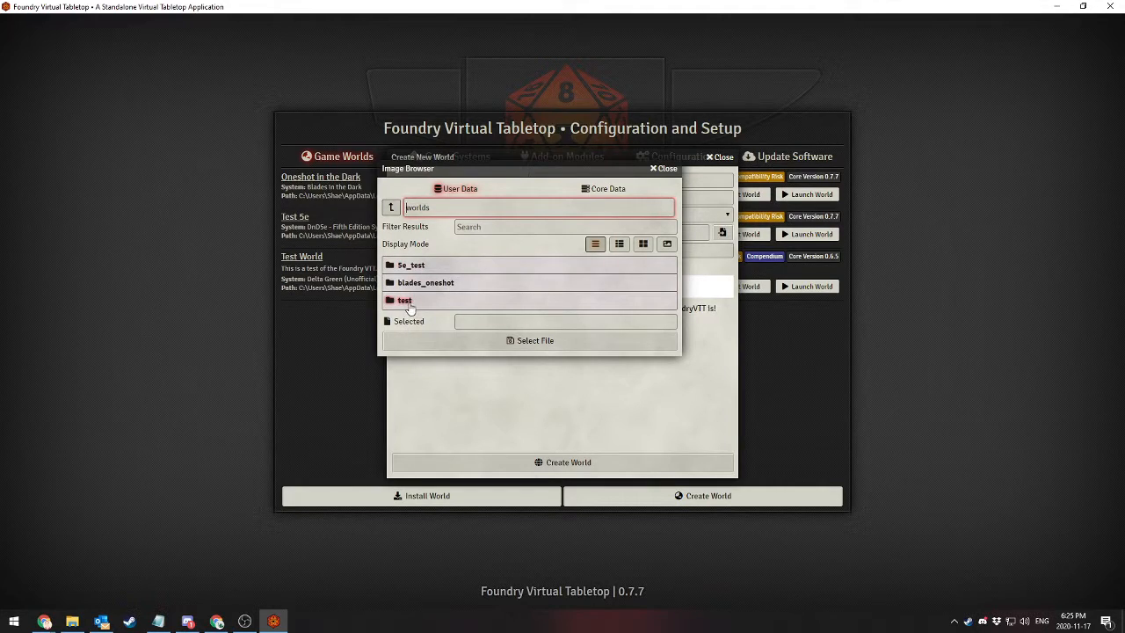
left_click(413, 283)
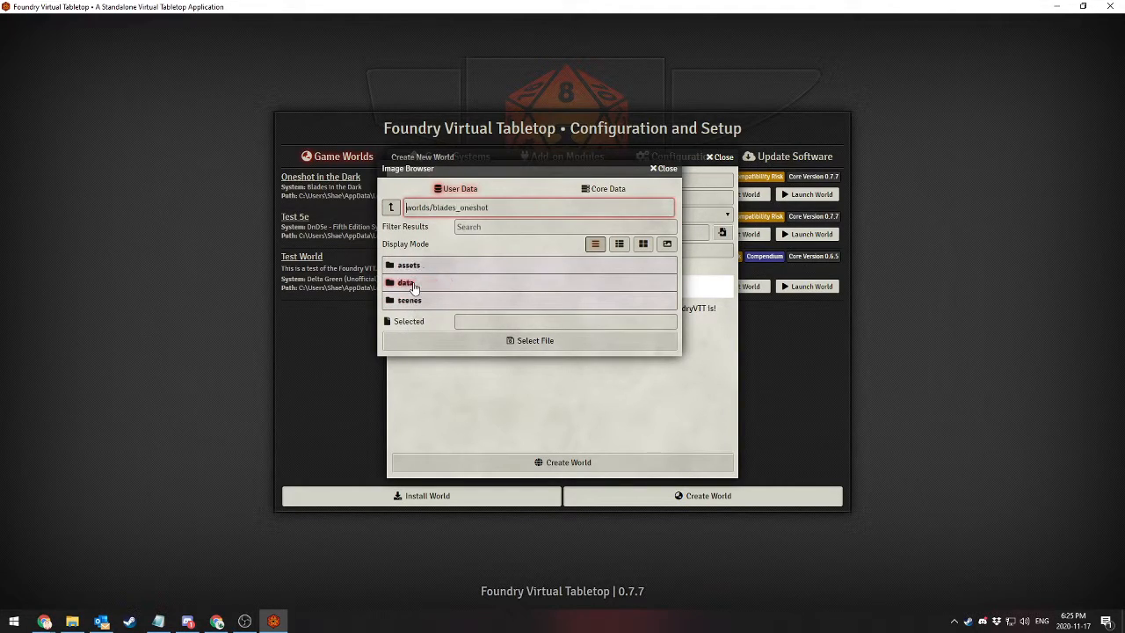
left_click(409, 300)
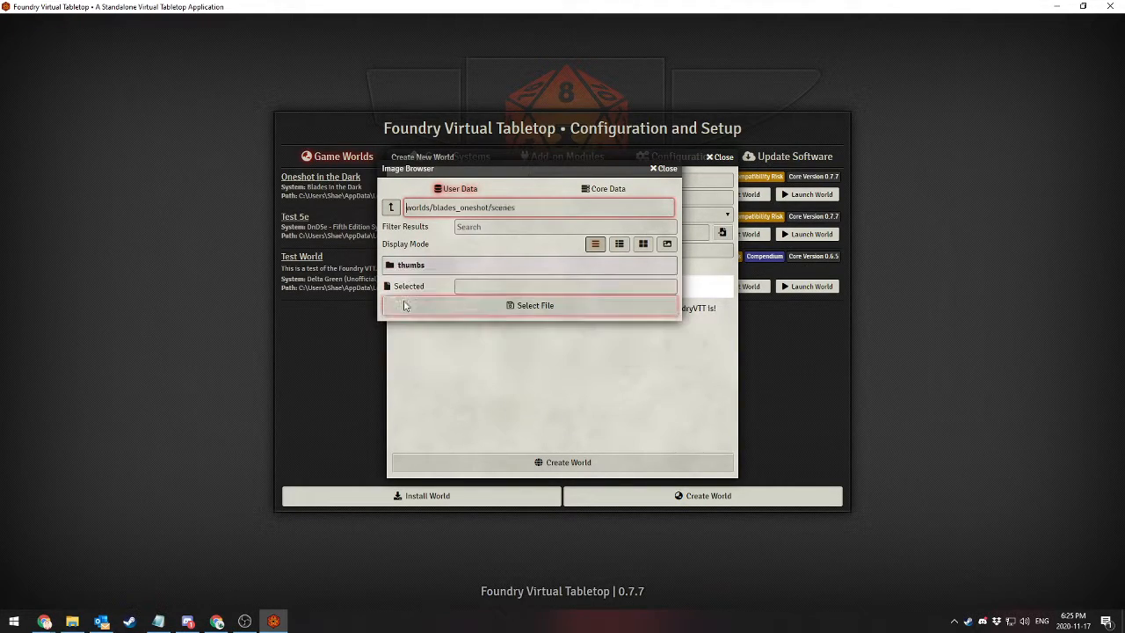
left_click(391, 208)
left_click(391, 208)
left_click(391, 207)
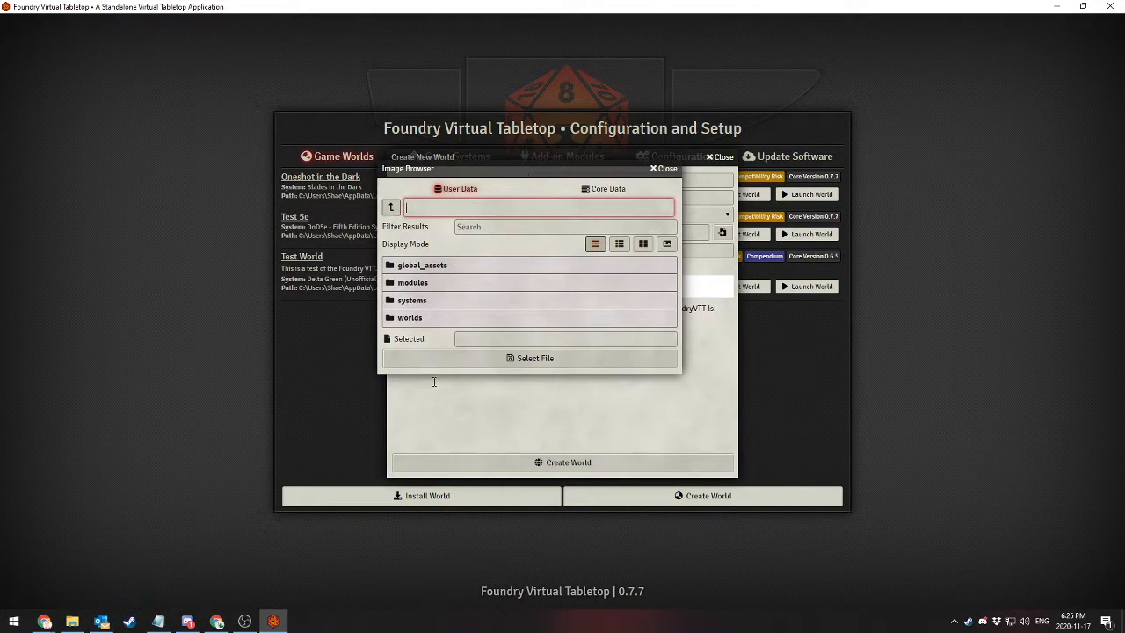
left_click(663, 169)
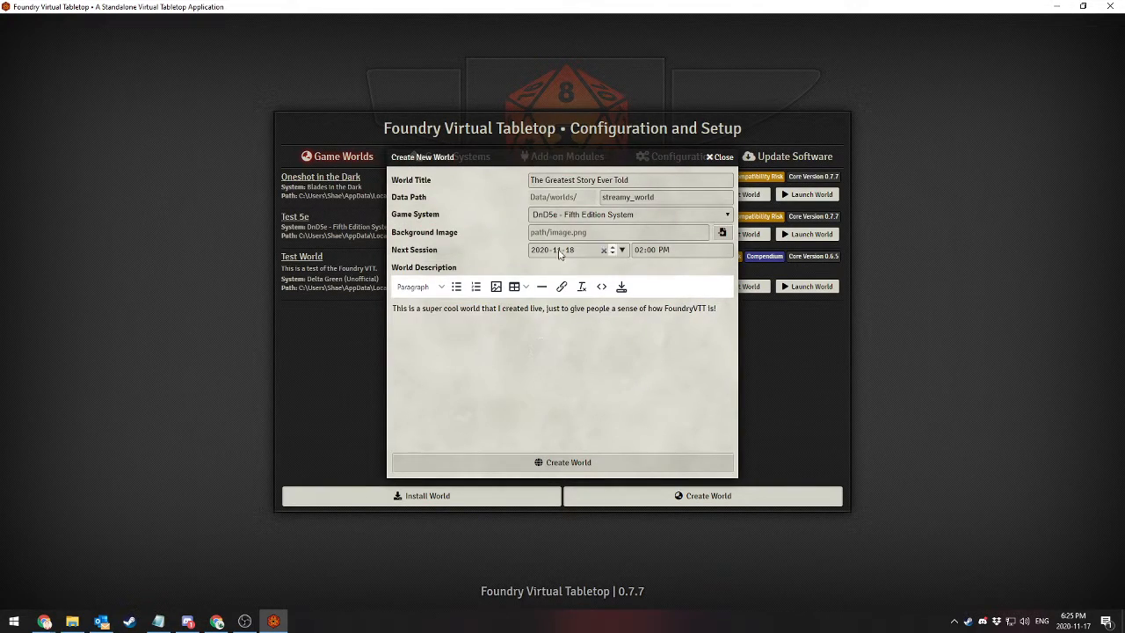
Reopen the background image browser, check the core data folders, and open global_assets in the user data
left_click(721, 232)
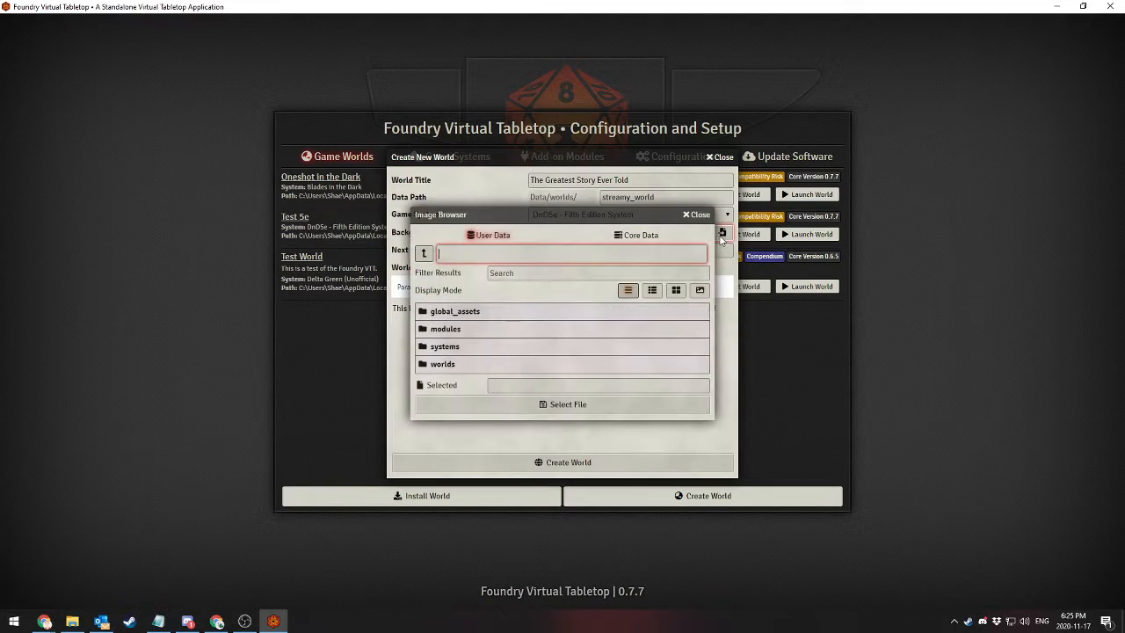
left_click(631, 241)
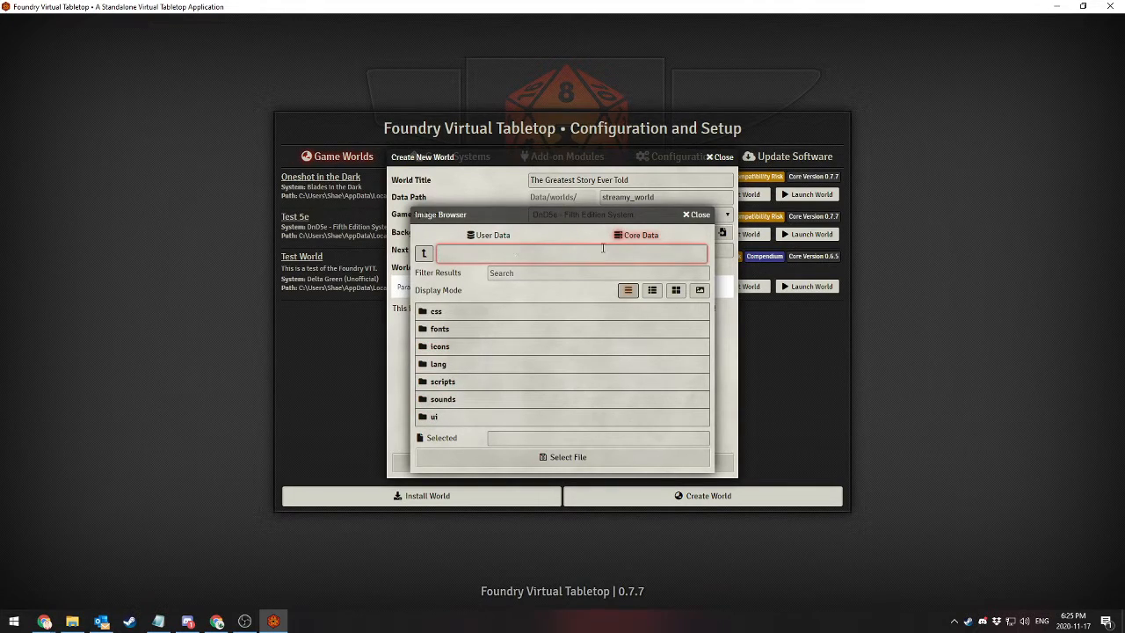
left_click(494, 235)
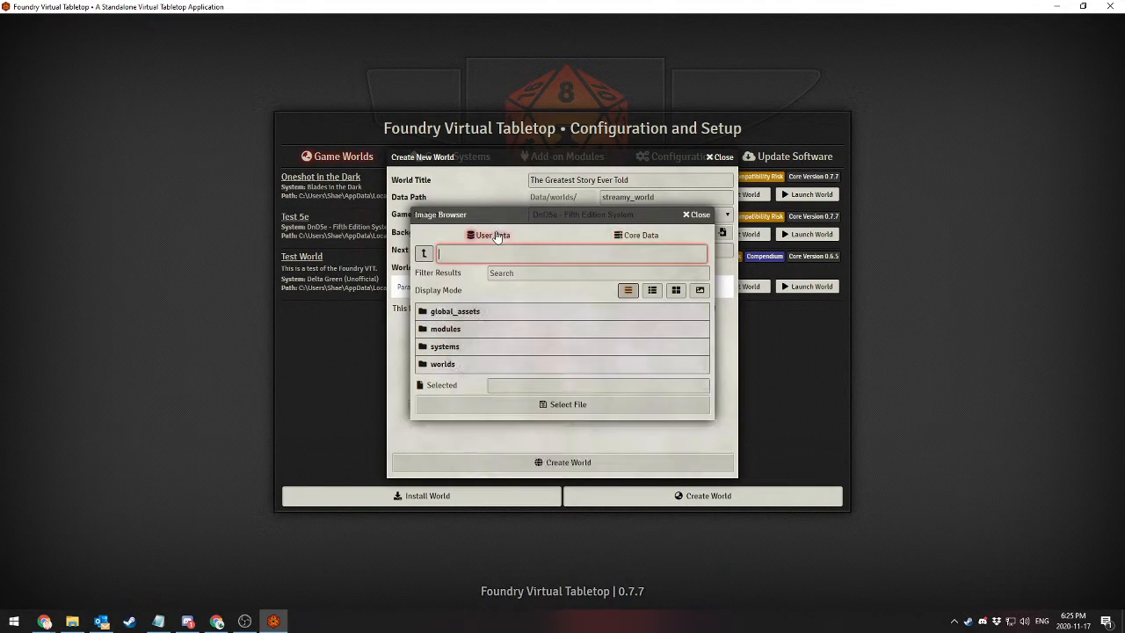
left_click(446, 315)
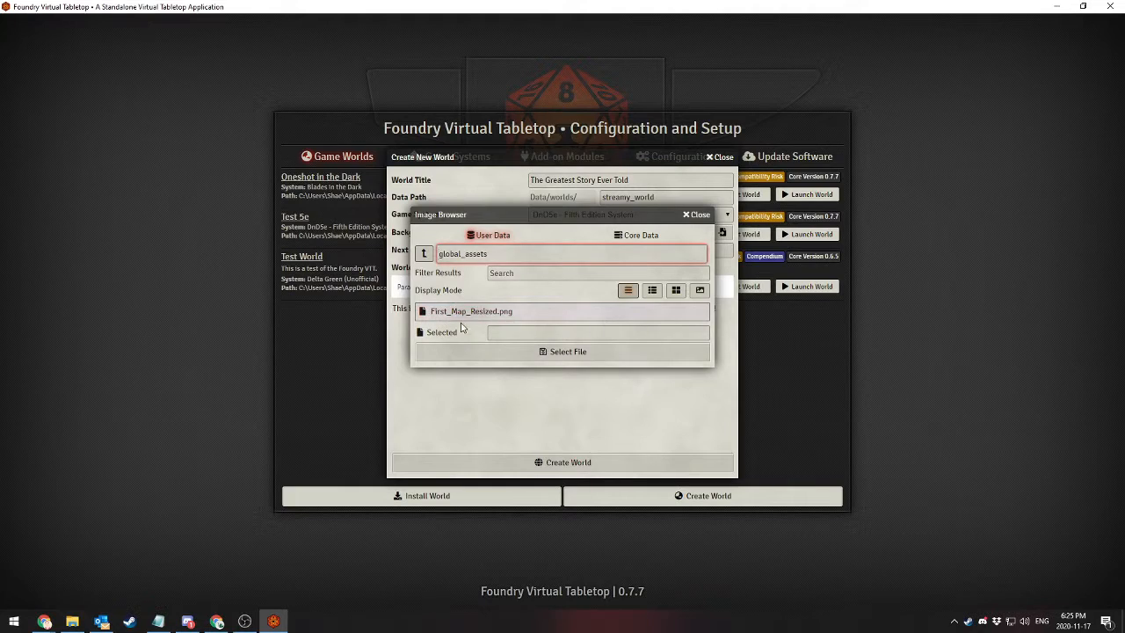
View First_Map_Resized.png in each thumbnail and image display mode, and close the image browser without selecting a file
left_click(652, 290)
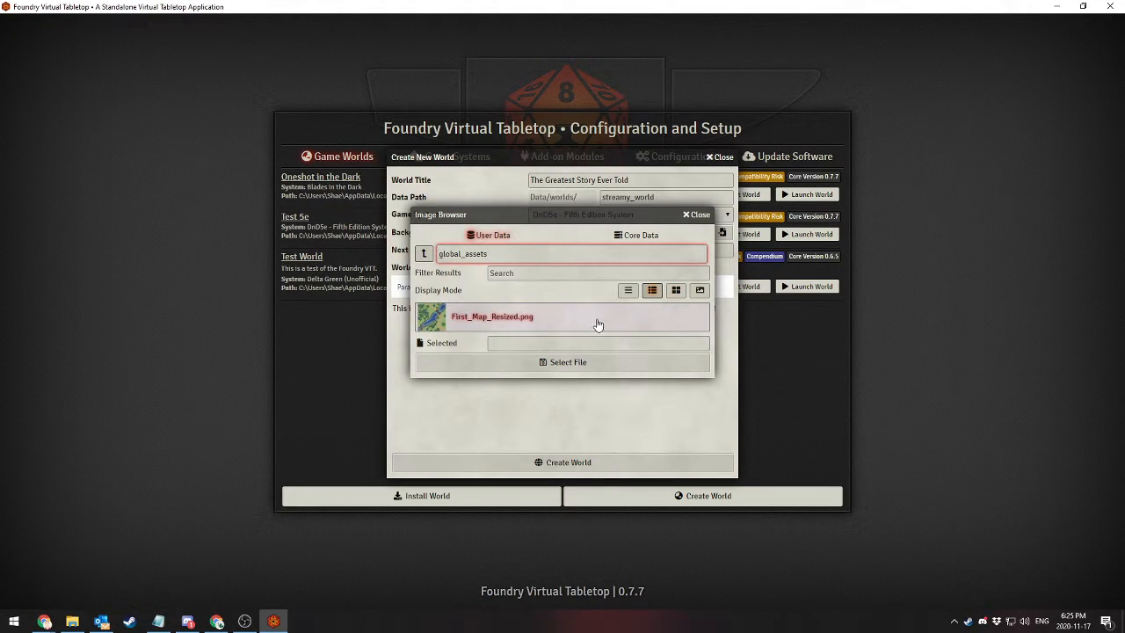
left_click(676, 290)
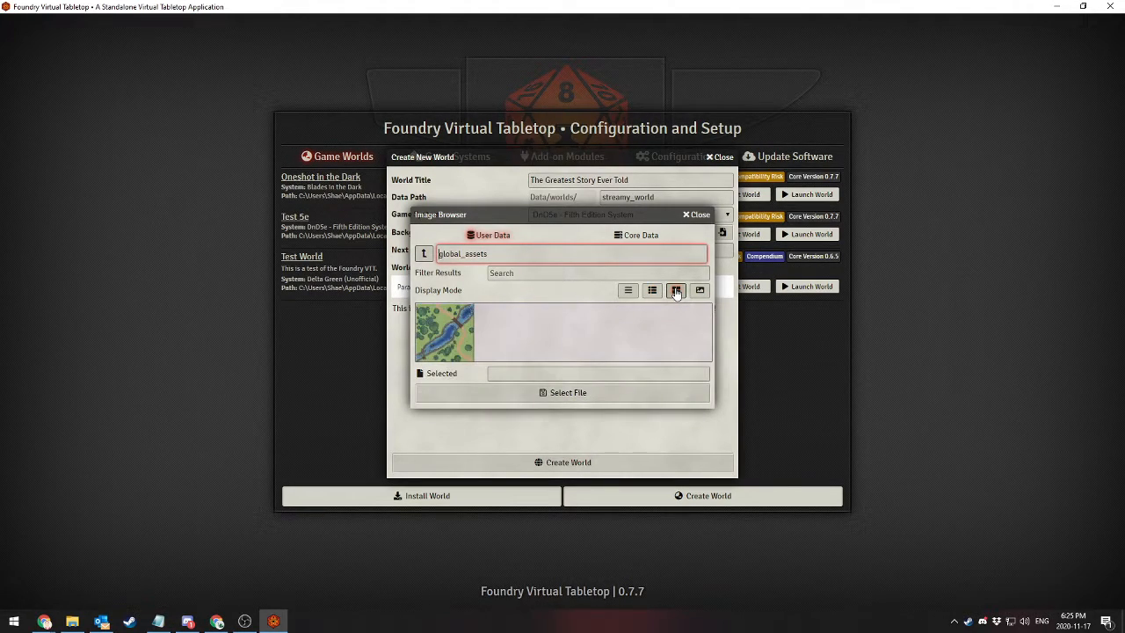
left_click(702, 291)
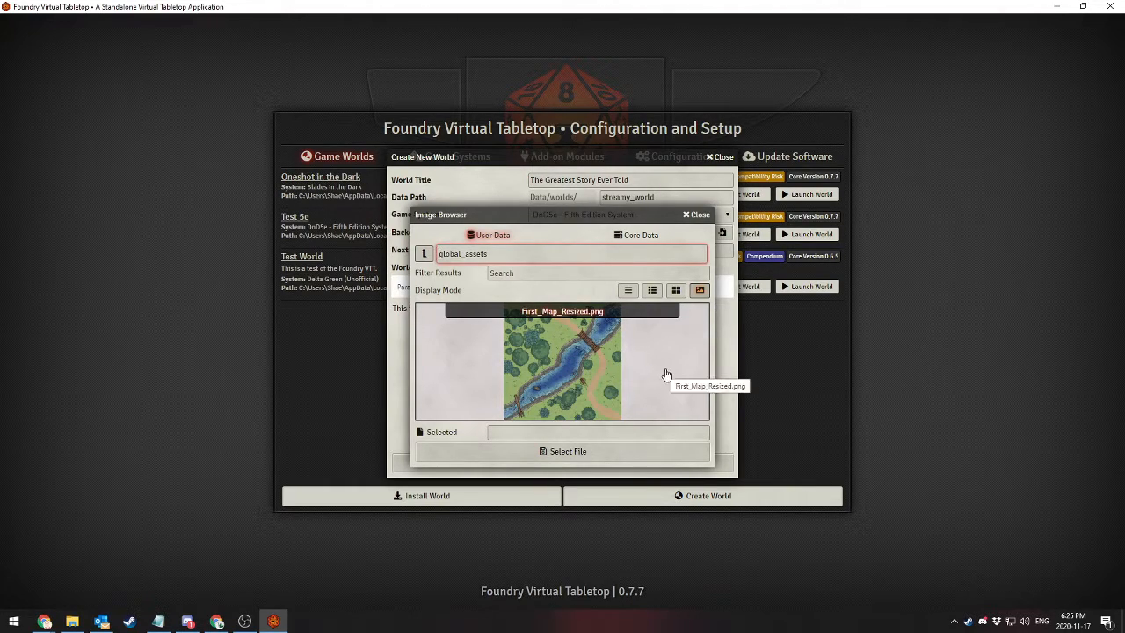
left_click(699, 216)
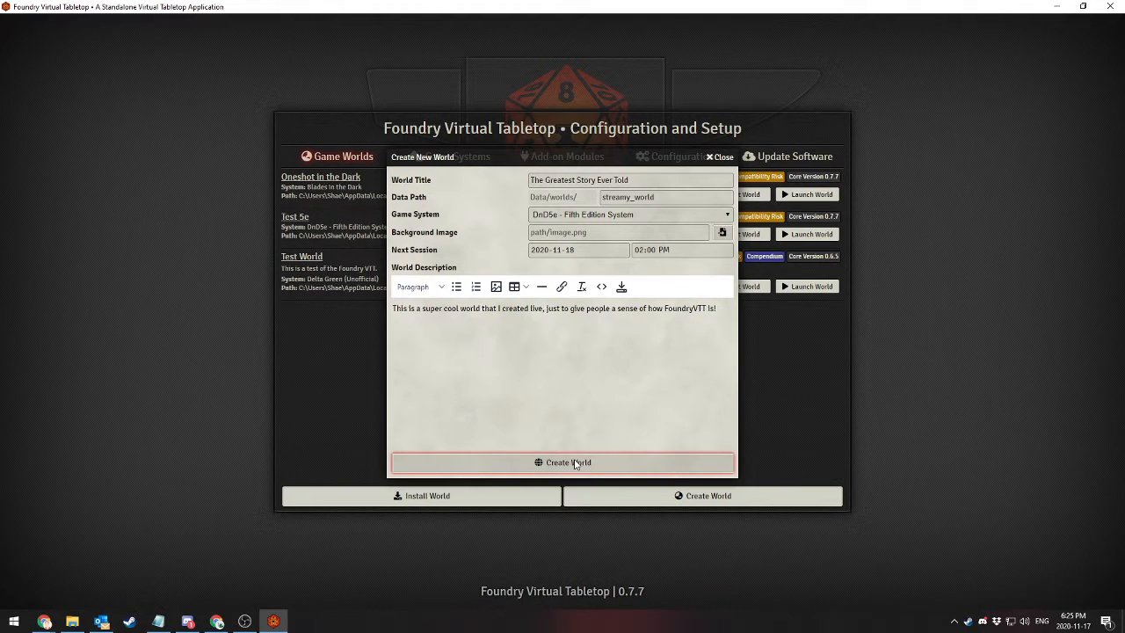
Create the new world and launch The Greatest Story Ever Told
left_click(610, 469)
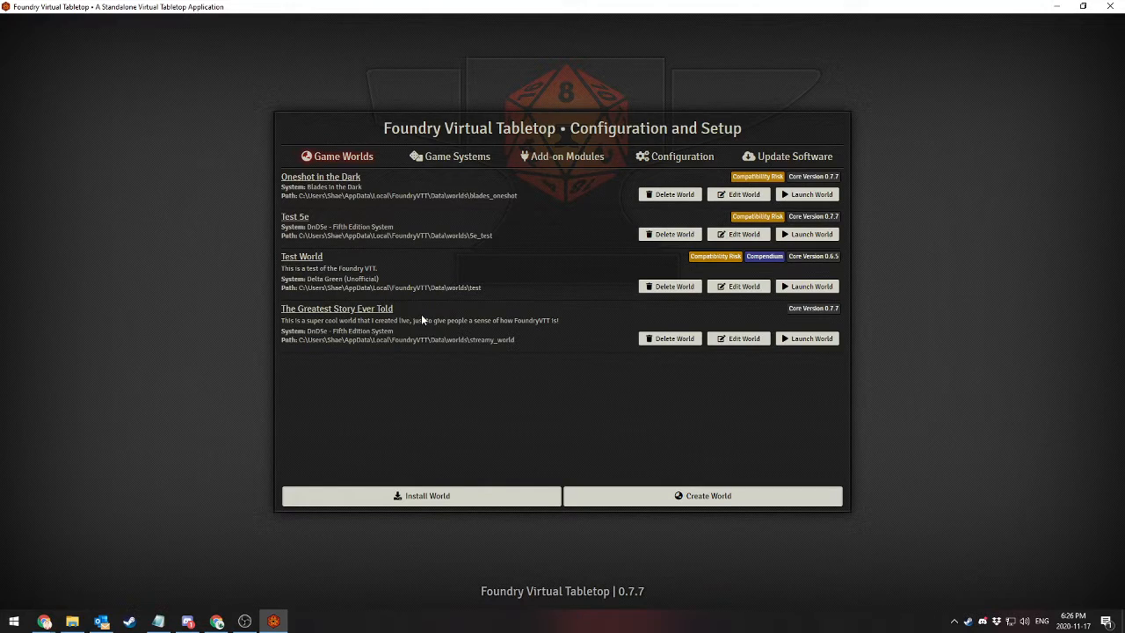
left_click(808, 339)
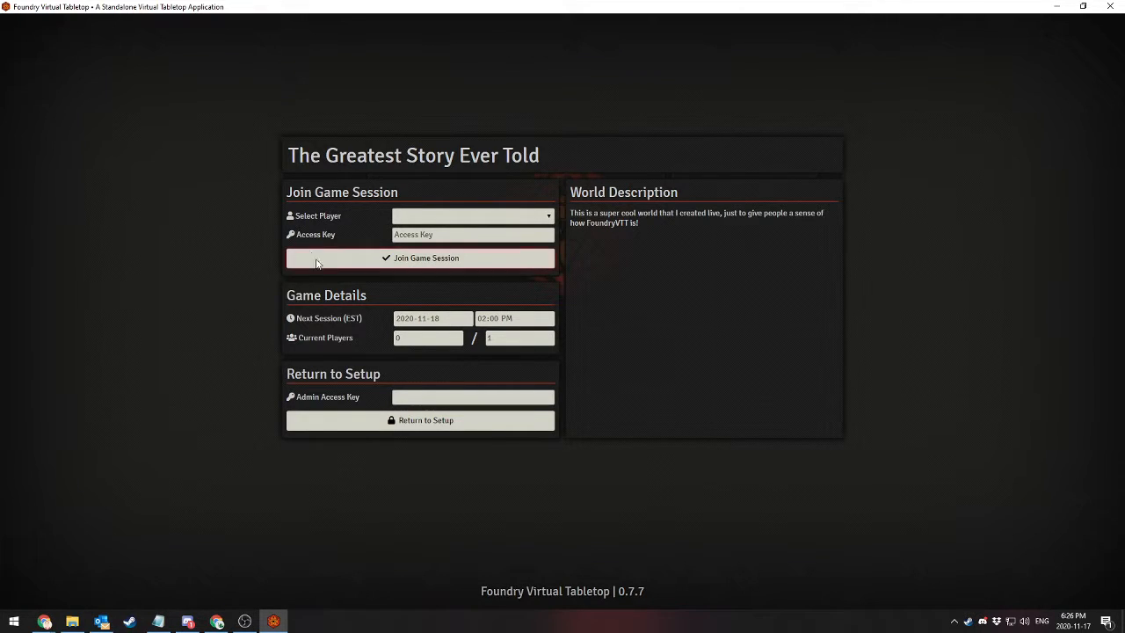
Join the game session as the Gamemaster player without an access key
left_click(452, 218)
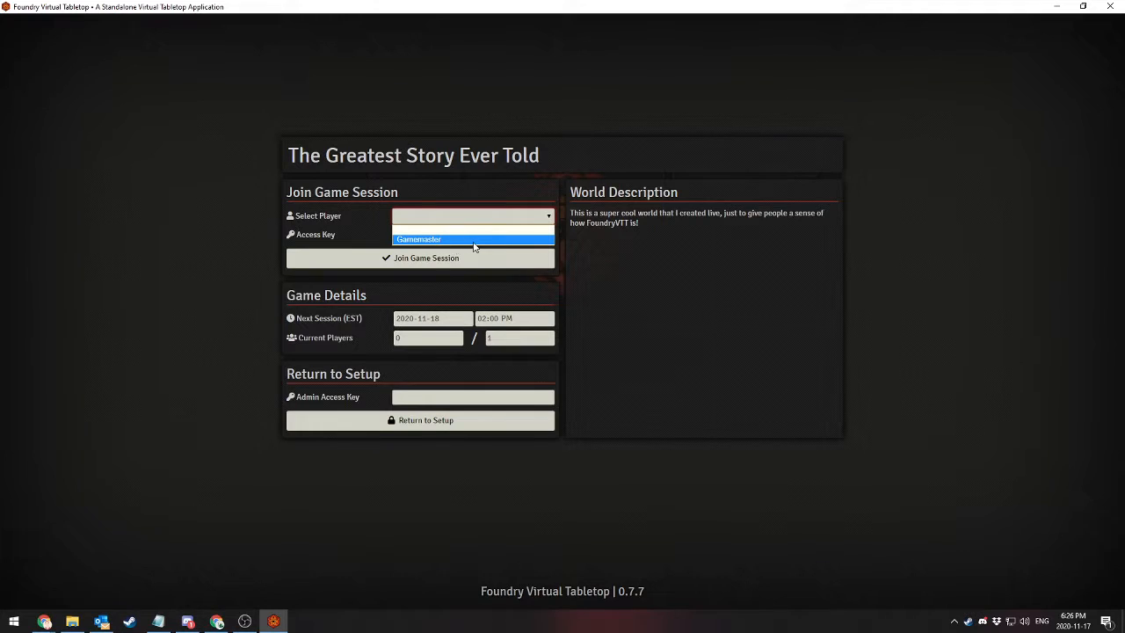
left_click(415, 240)
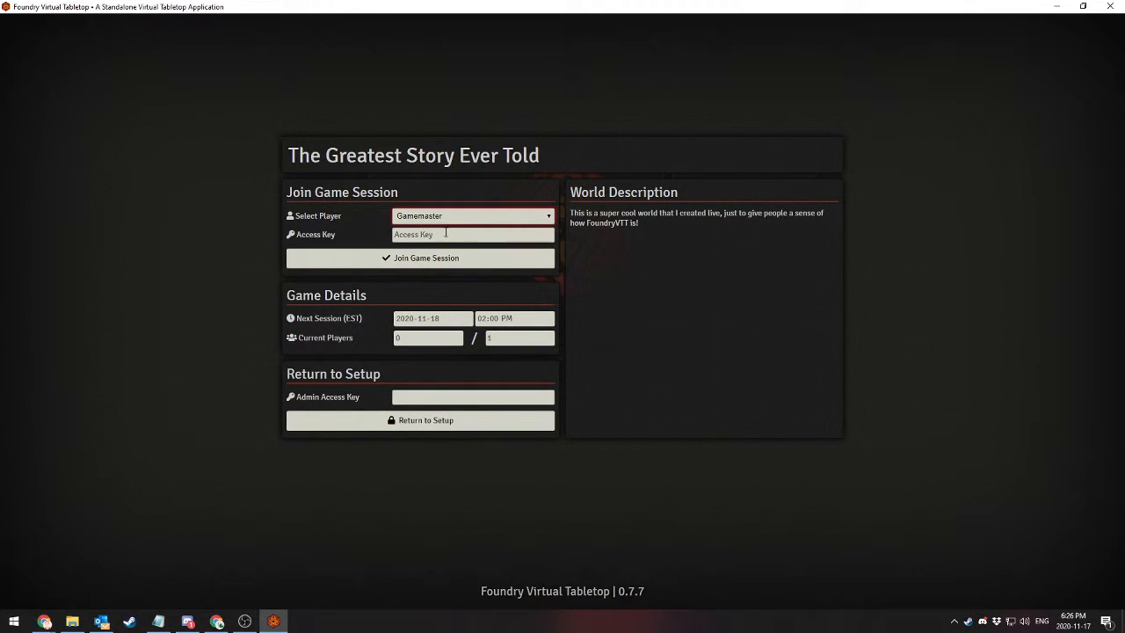
left_click(420, 259)
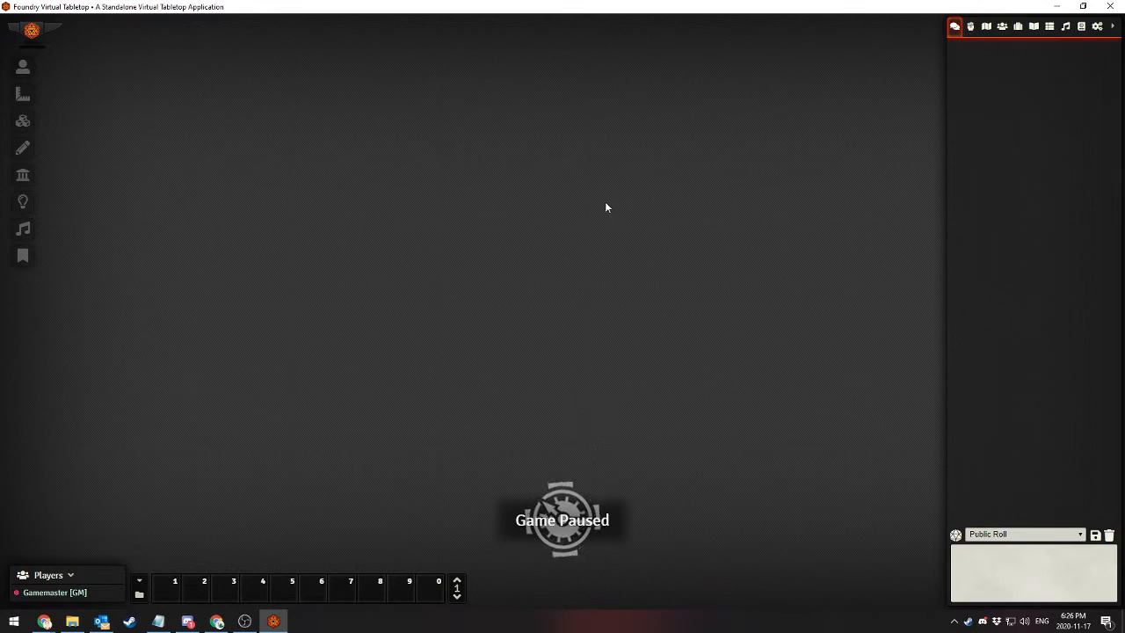
Toggle the game's pause state several times and leave the game unpaused
key("space")
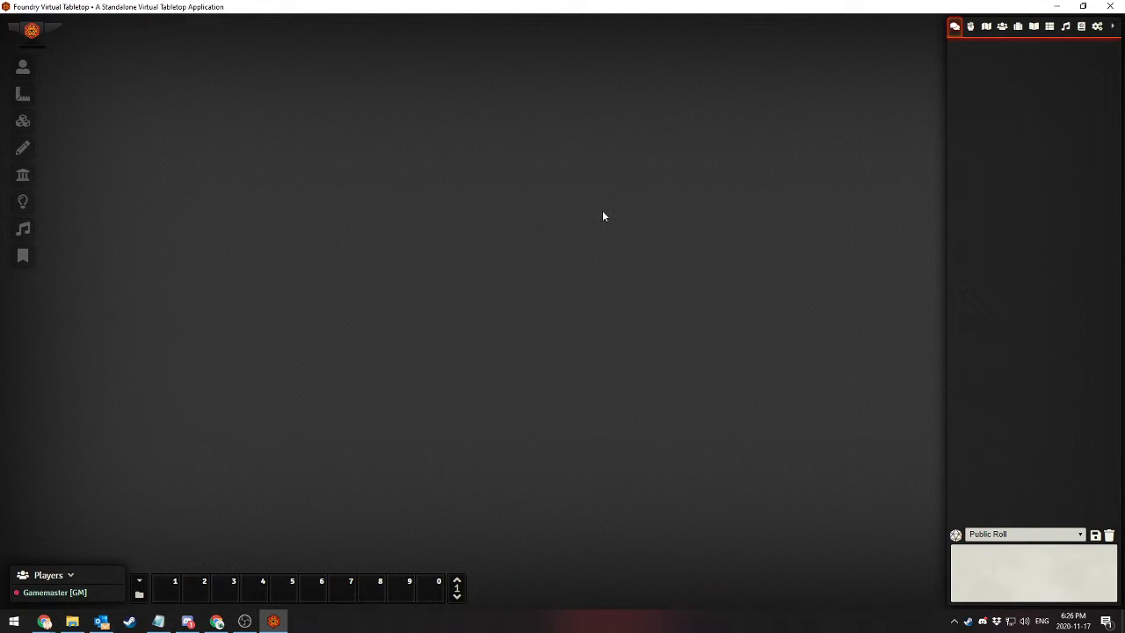
key("space")
key("space")
key("space")
Post the message "It's totally a chat." in the game chat
left_click(1003, 567)
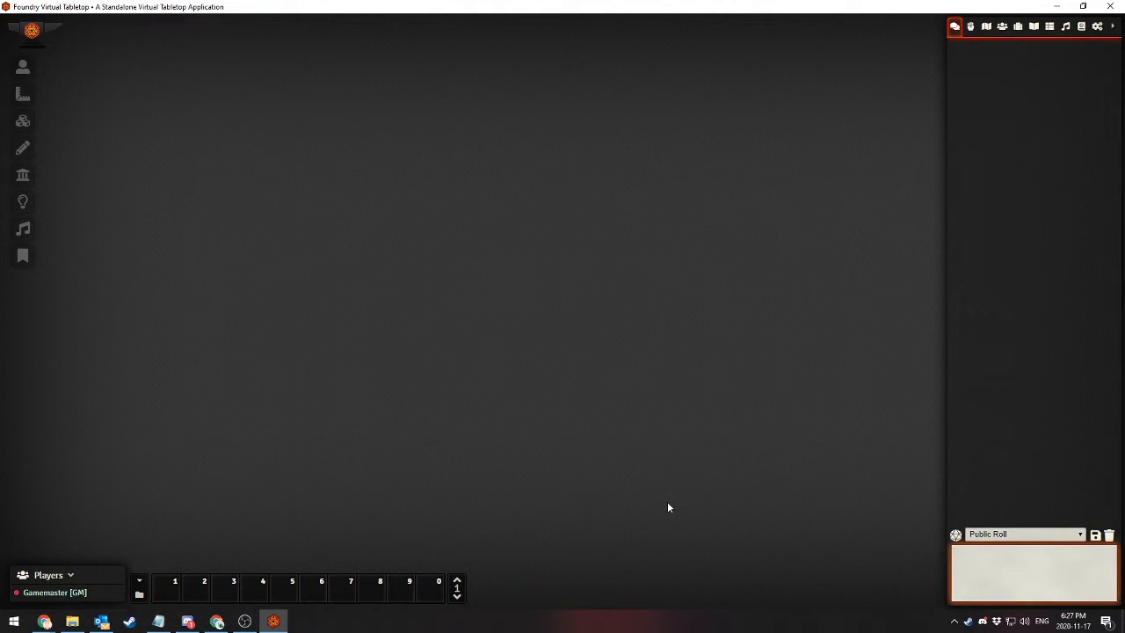
type("It's totally a chat.")
key("Return")
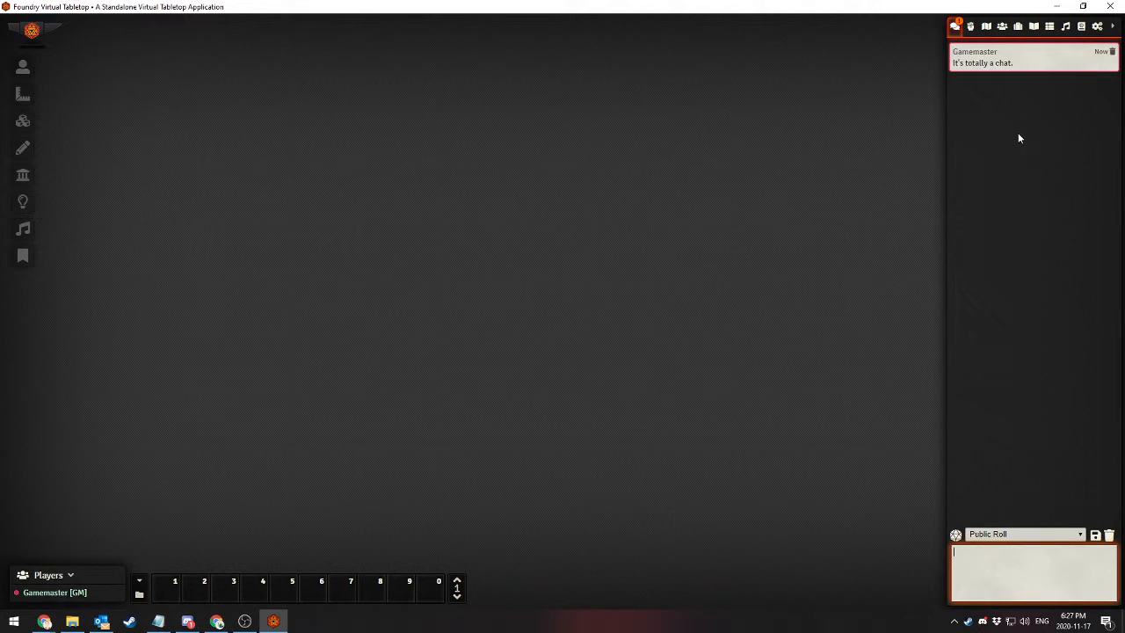
left_click(1053, 137)
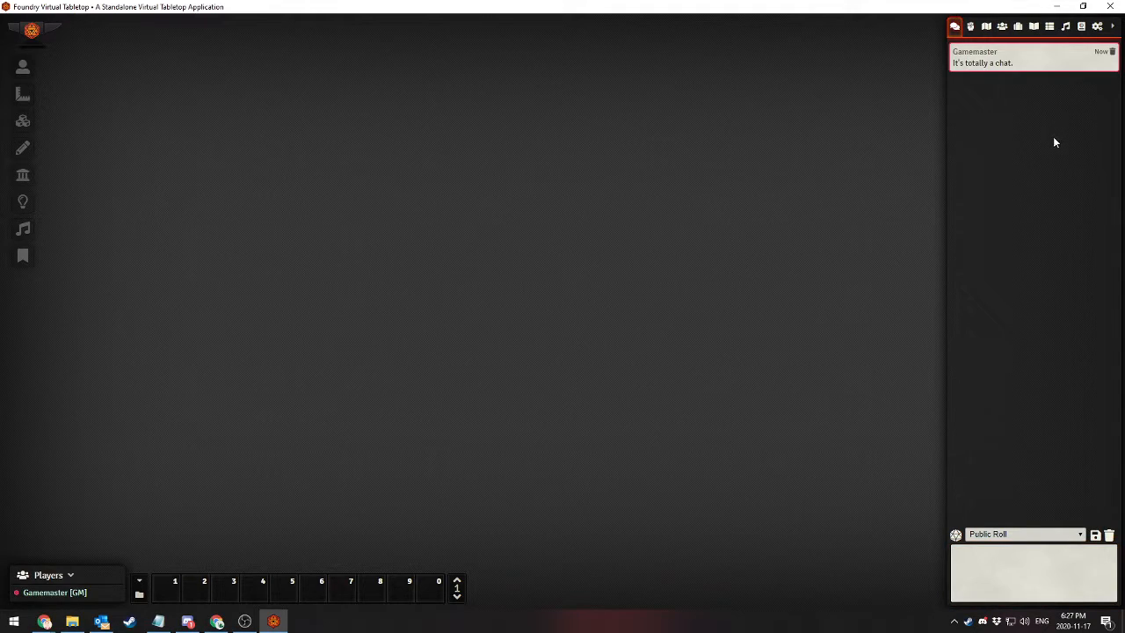
Look at the combat tracker and the scenes, actors and items directories in turn
left_click(970, 27)
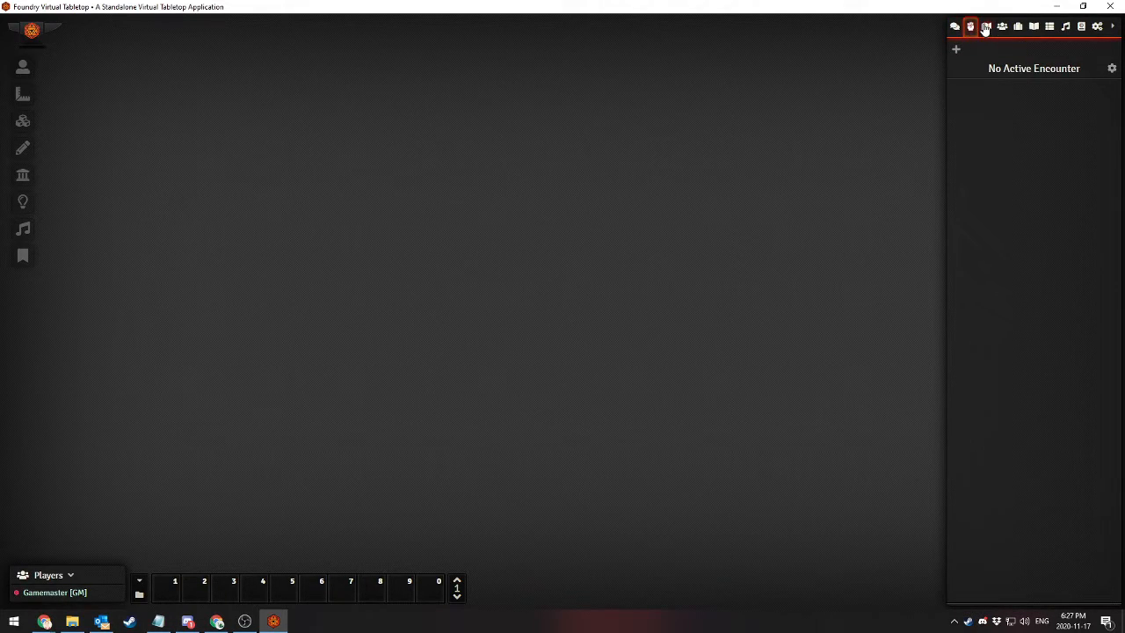
left_click(985, 27)
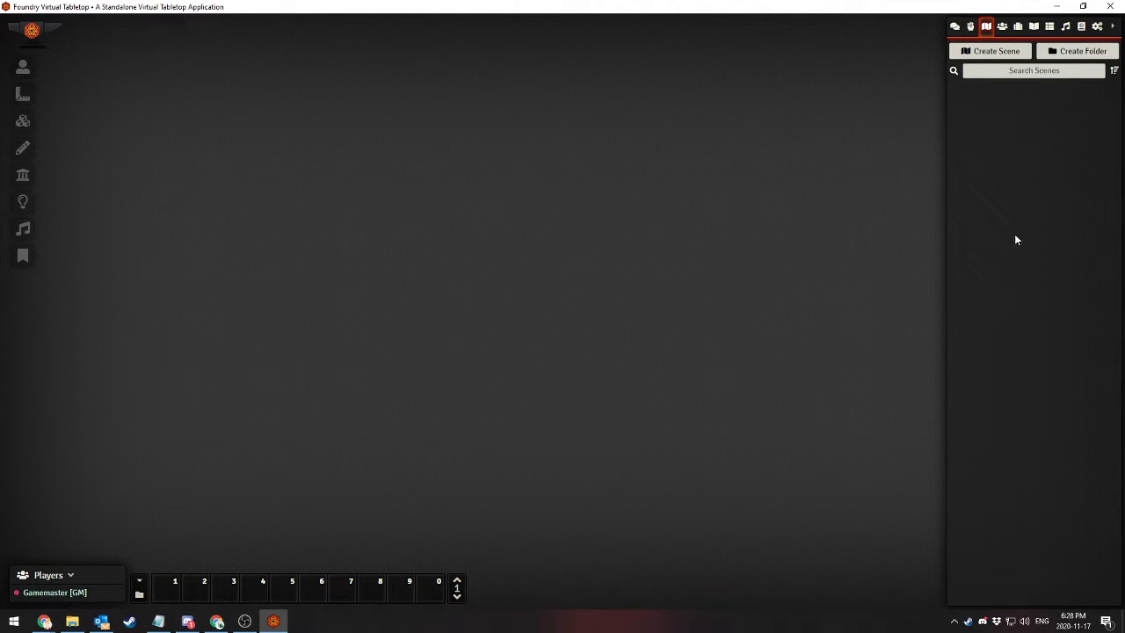
left_click(1003, 27)
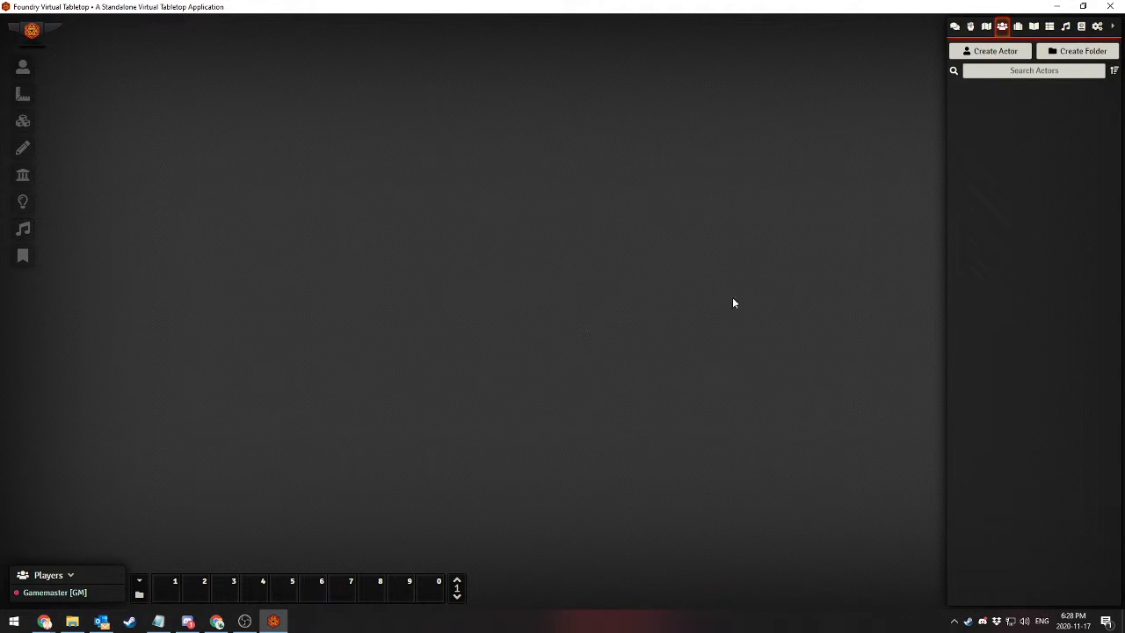
left_click(1018, 28)
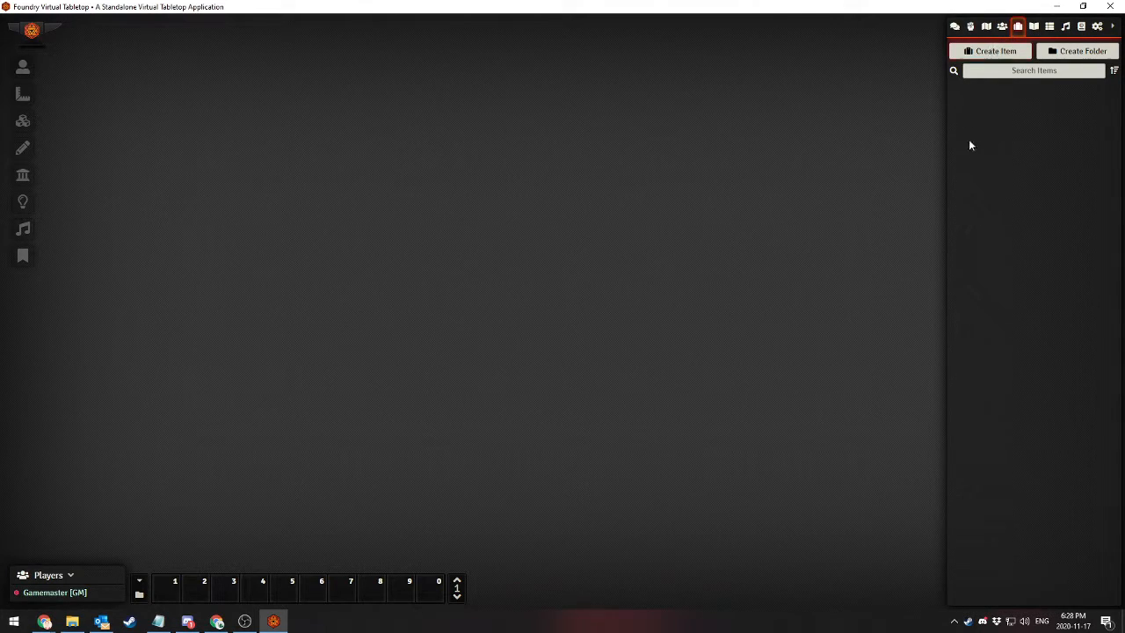
Review the available types for a new actor in the actors directory, and close the dialog without creating one
left_click(1001, 27)
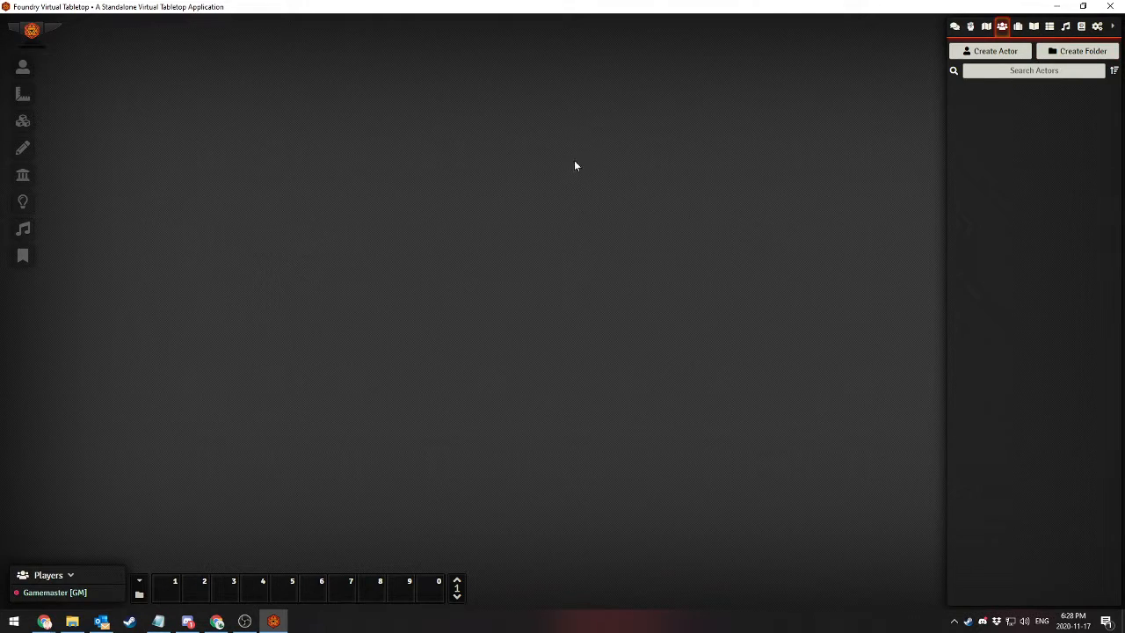
left_click(971, 53)
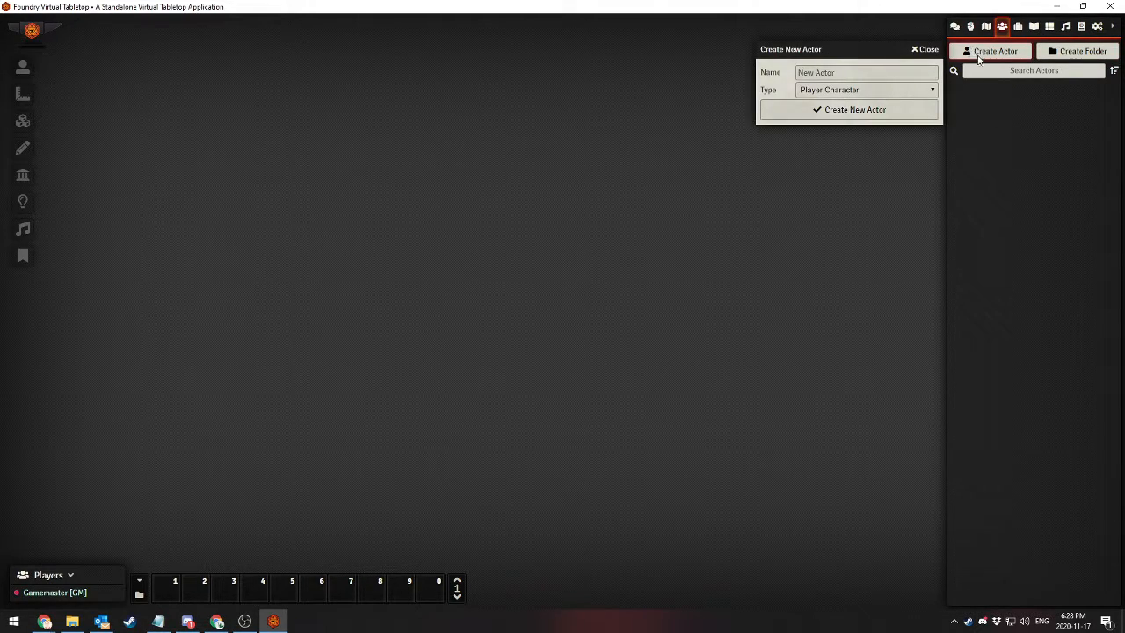
left_click(848, 90)
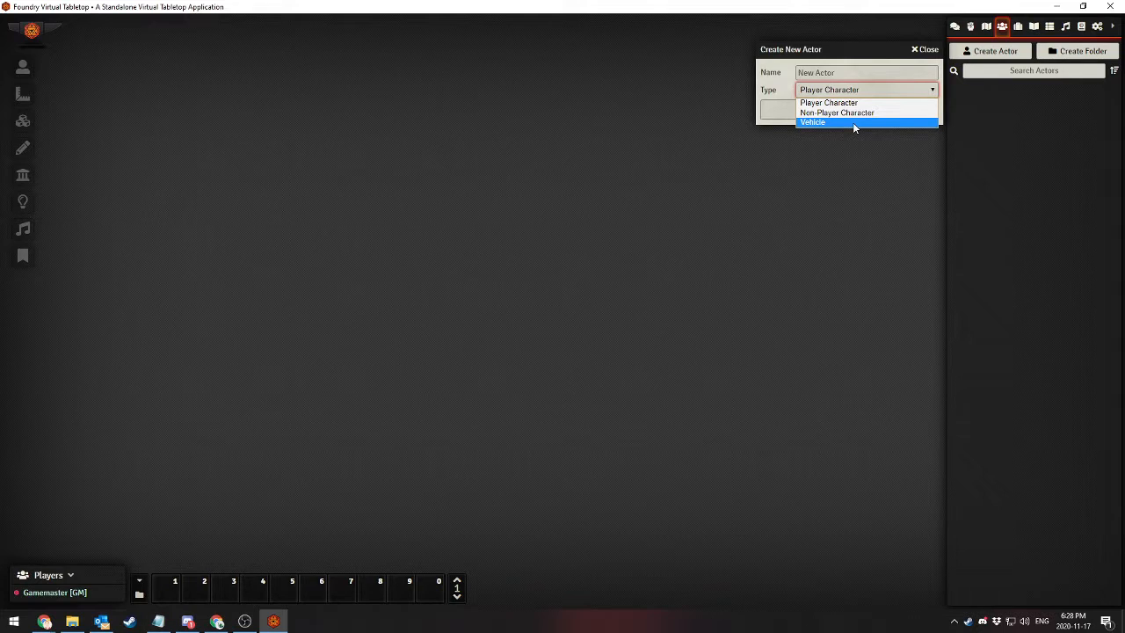
left_click(810, 103)
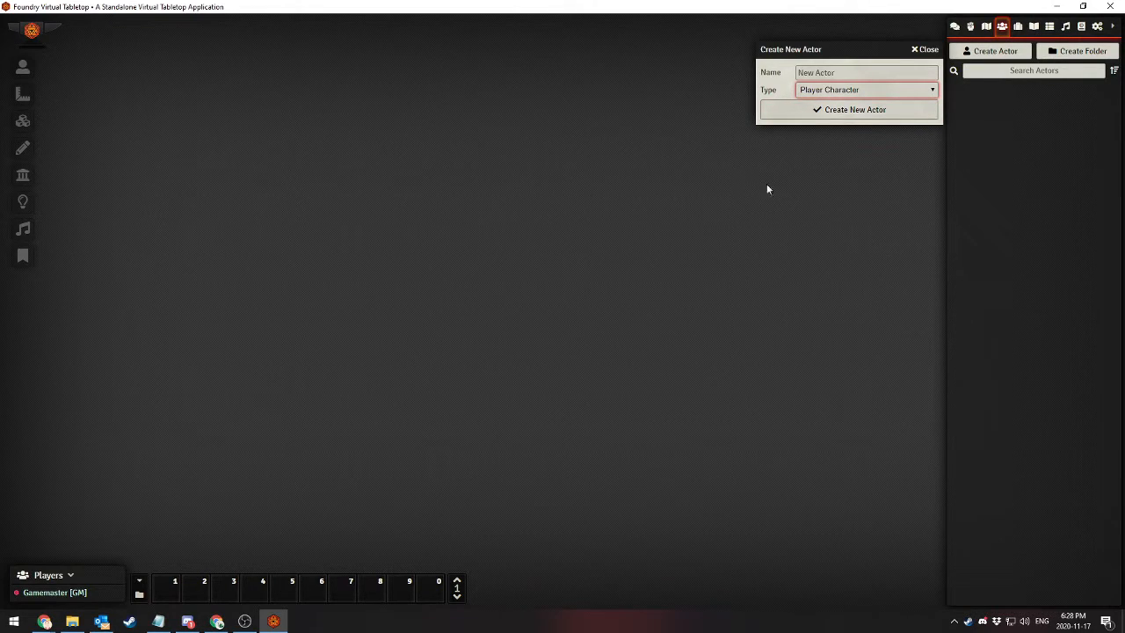
left_click(922, 51)
Review the available types for a new item in the items directory, and close the dialog without creating one
left_click(1018, 27)
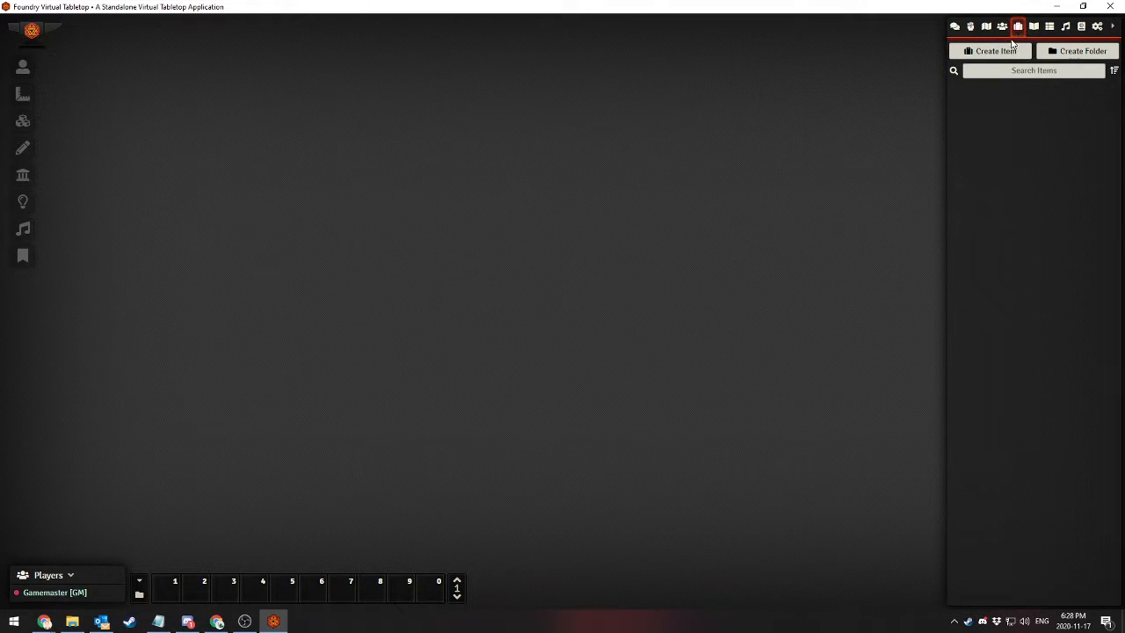
left_click(997, 51)
left_click(843, 89)
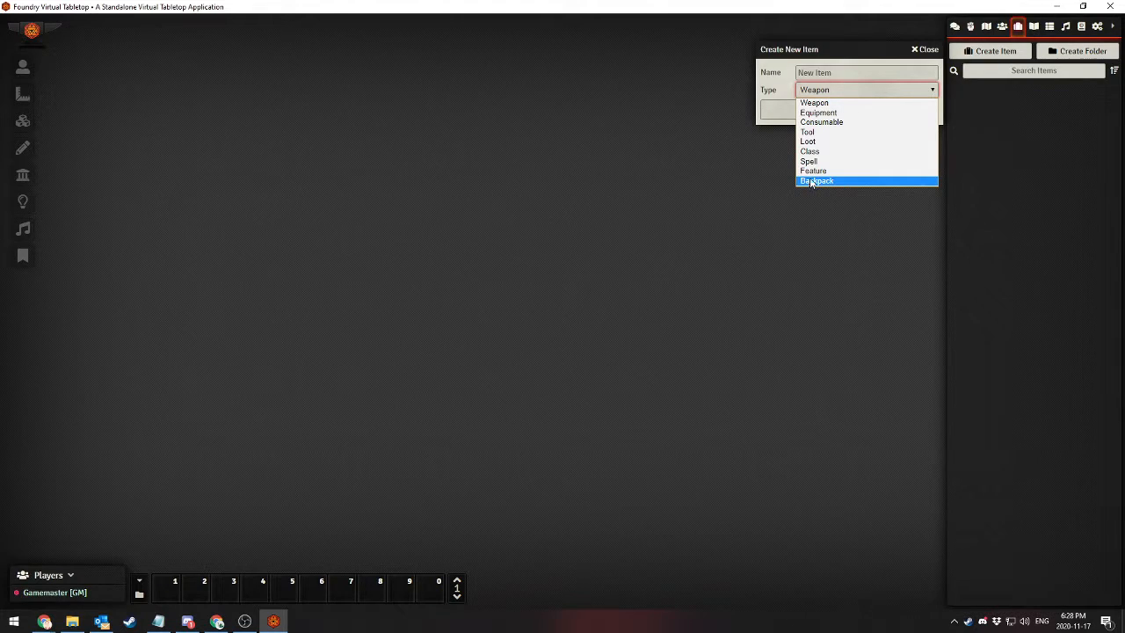
left_click(854, 101)
left_click(930, 50)
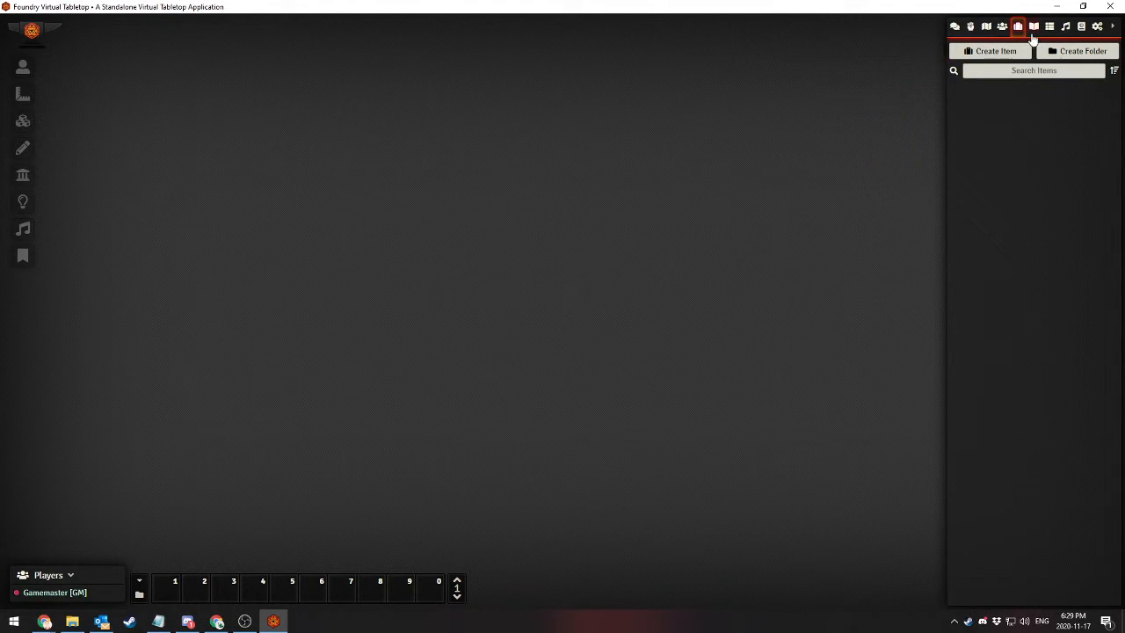
Look at the new journal entry dialog in the journal directory, and close it without creating an entry
left_click(1034, 28)
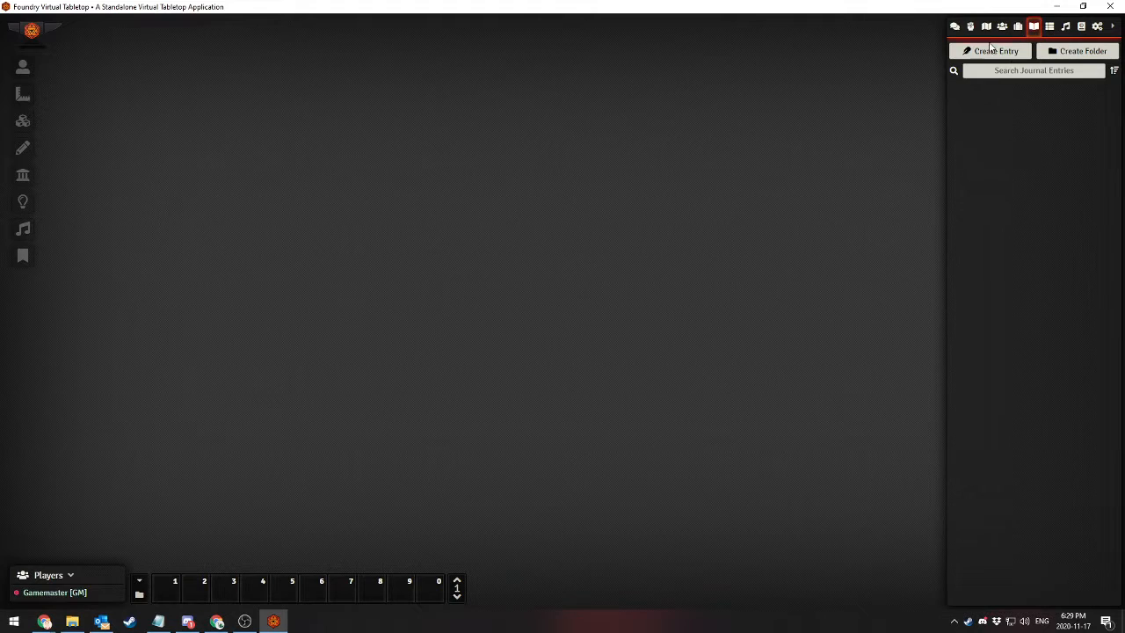
left_click(990, 51)
left_click(857, 73)
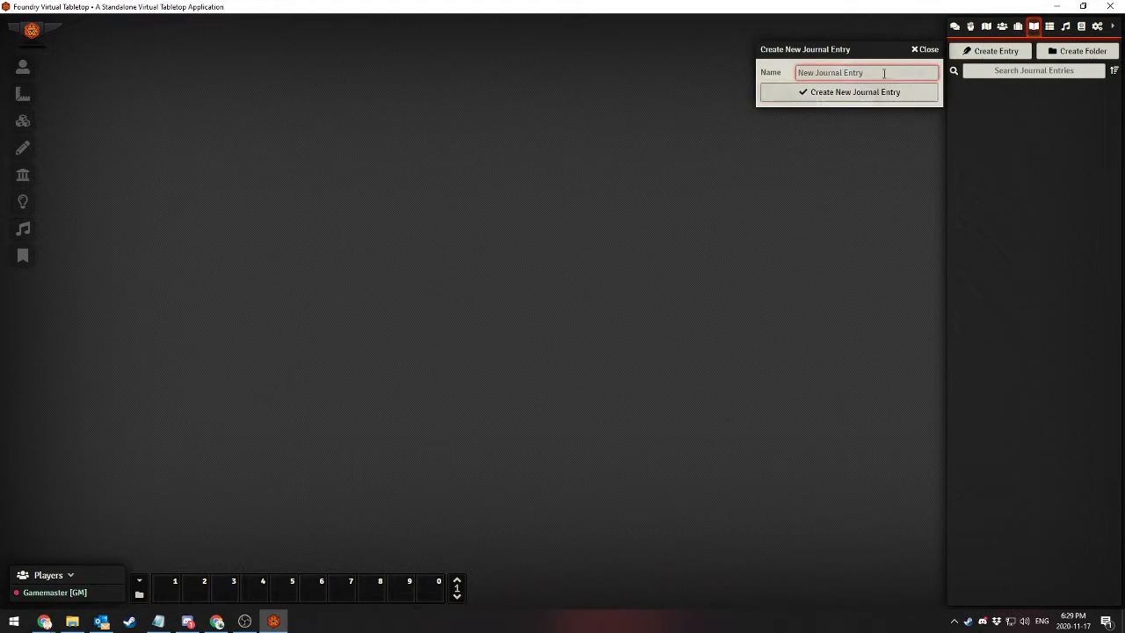
left_click(927, 53)
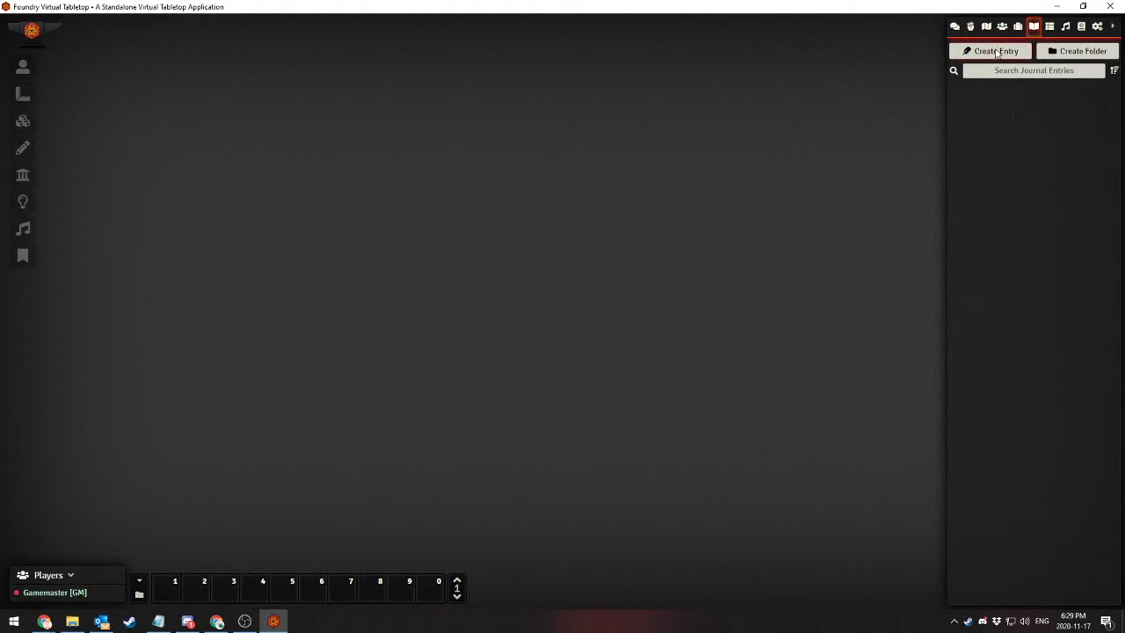
Look at the roll tables, the playlists with their global volume controls, and the compendium packs in turn
left_click(1050, 28)
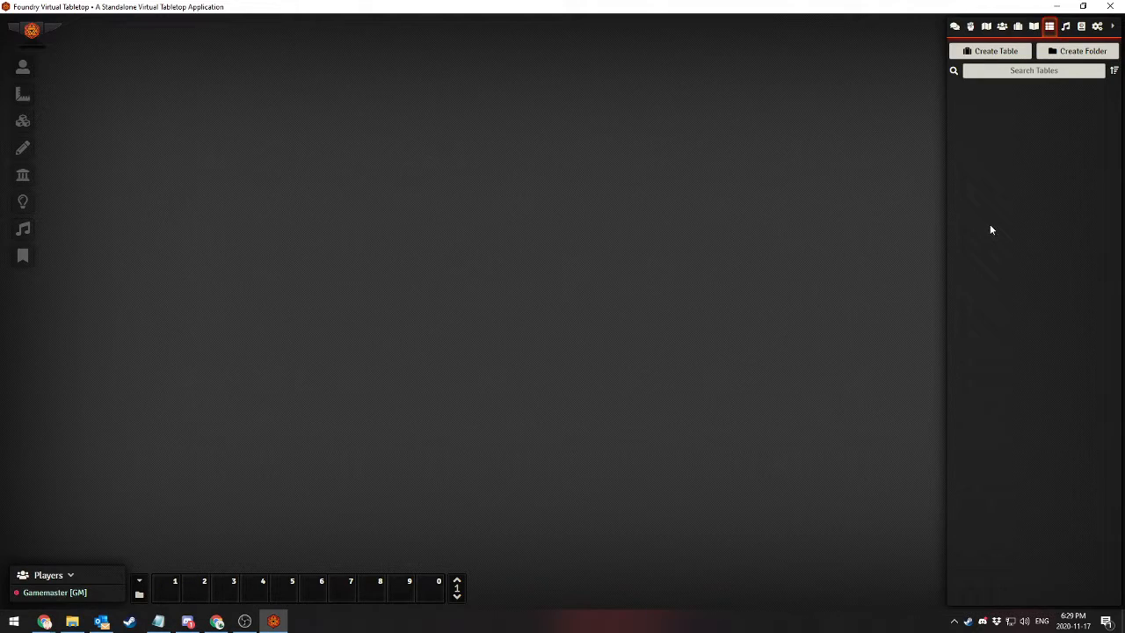
left_click(1065, 29)
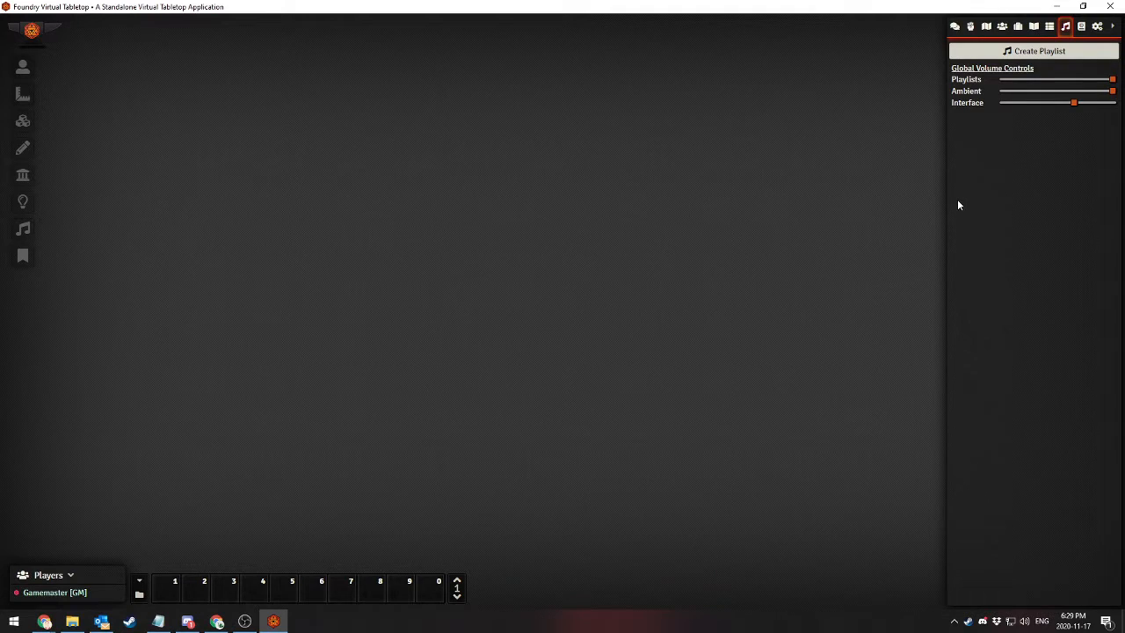
left_click(1081, 28)
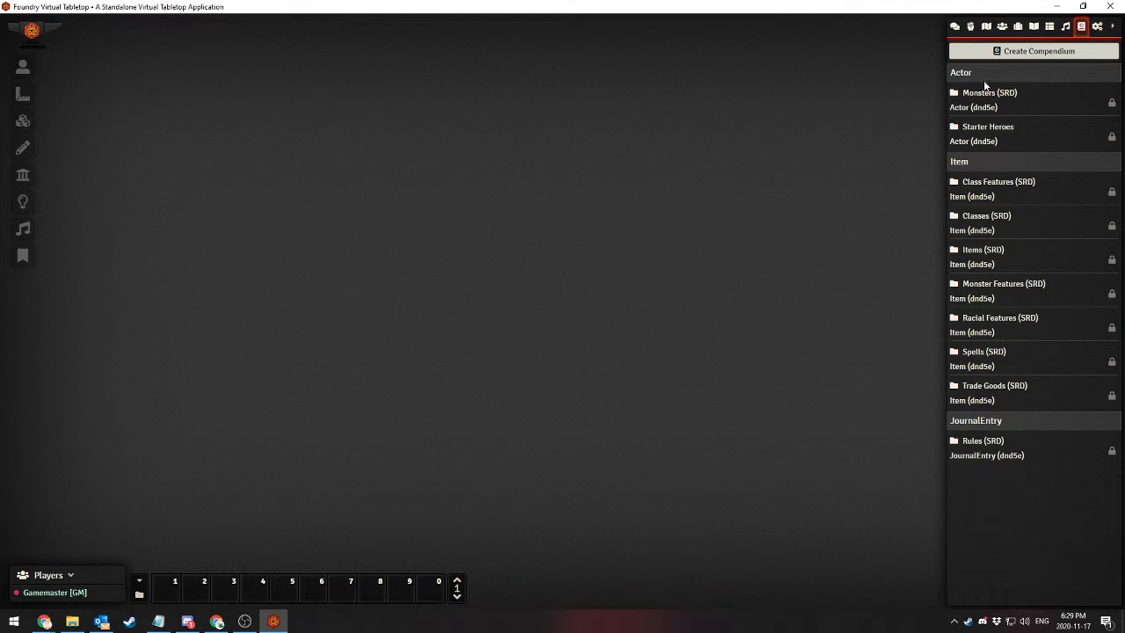
Browse the contents of the Starter Heroes and Monsters (SRD) compendiums, closing each one after viewing
left_click(973, 131)
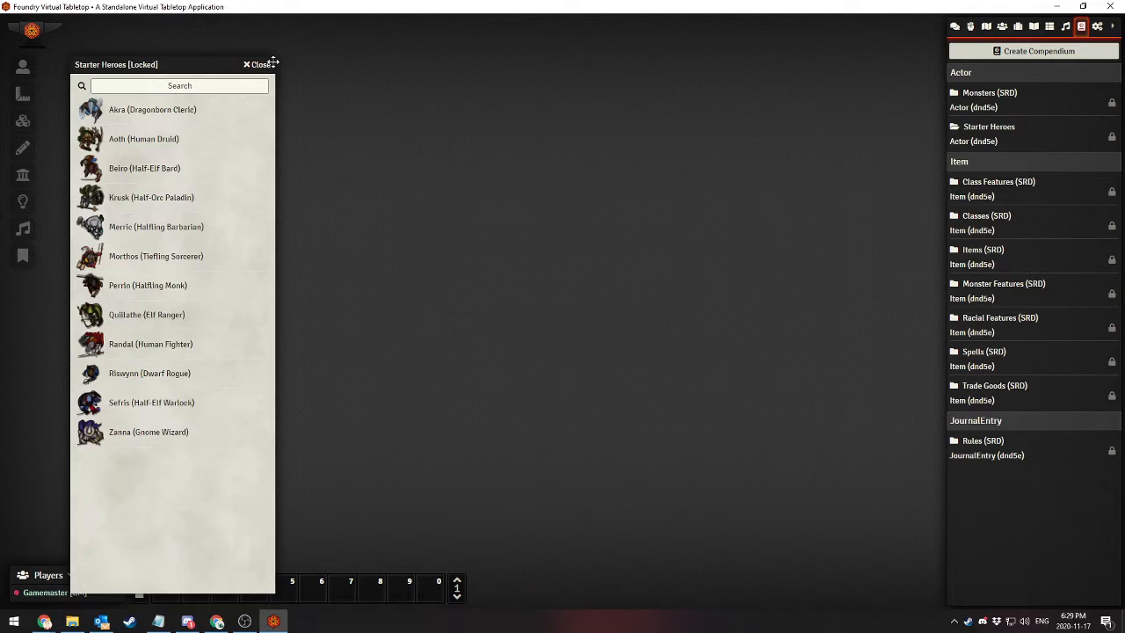
left_click(260, 65)
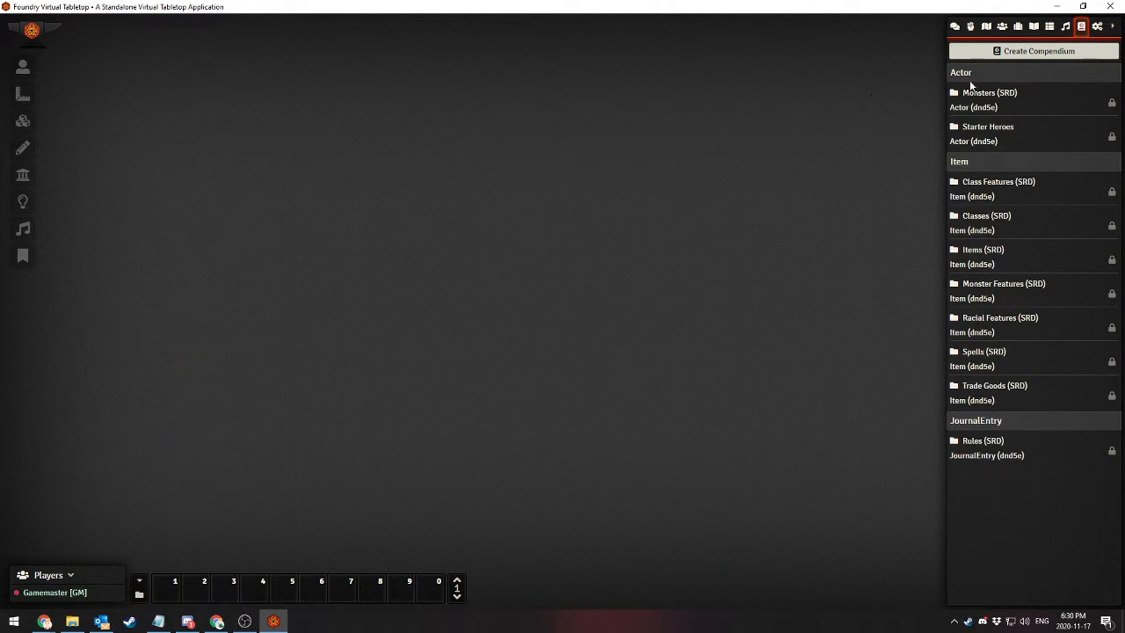
left_click(978, 100)
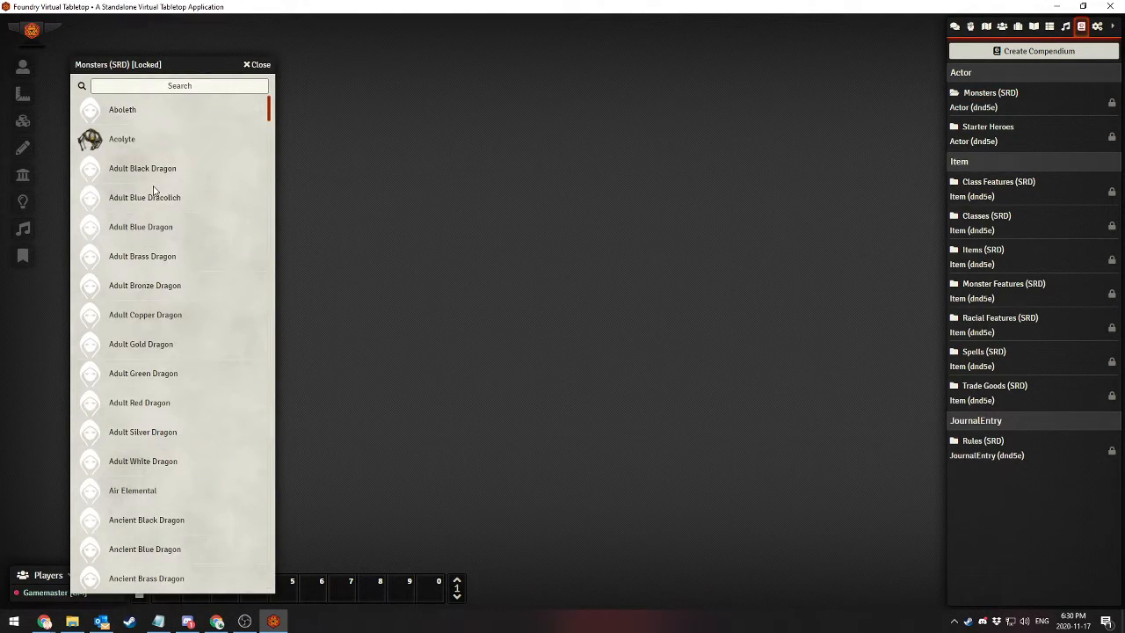
scroll(154, 192, "down", 3)
scroll(155, 191, "down", 5)
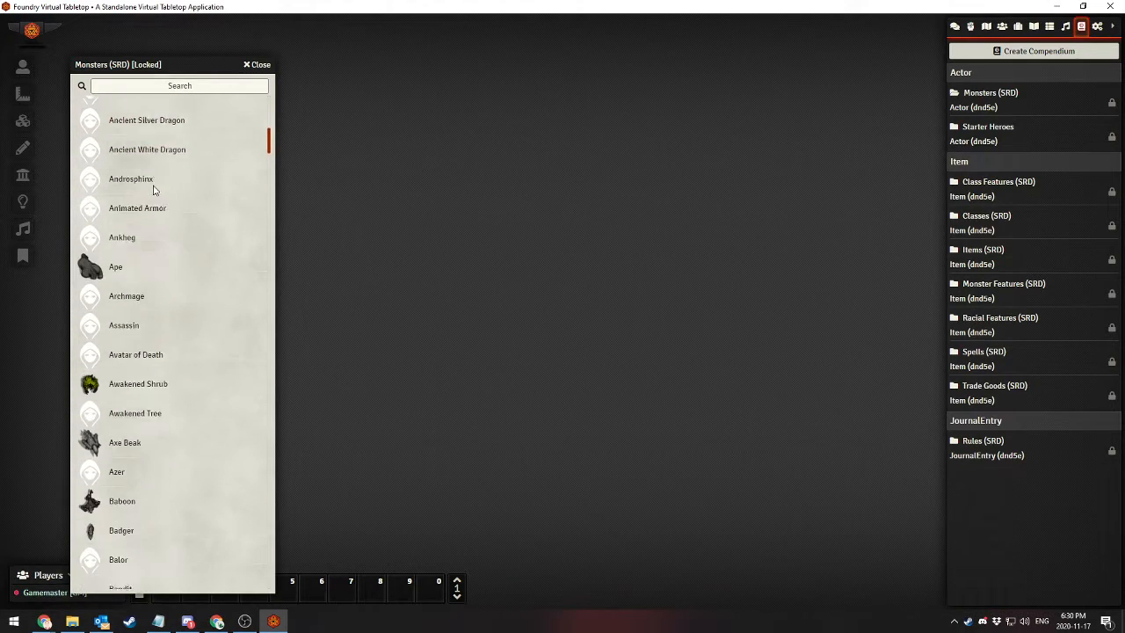
scroll(123, 327, "down", 10)
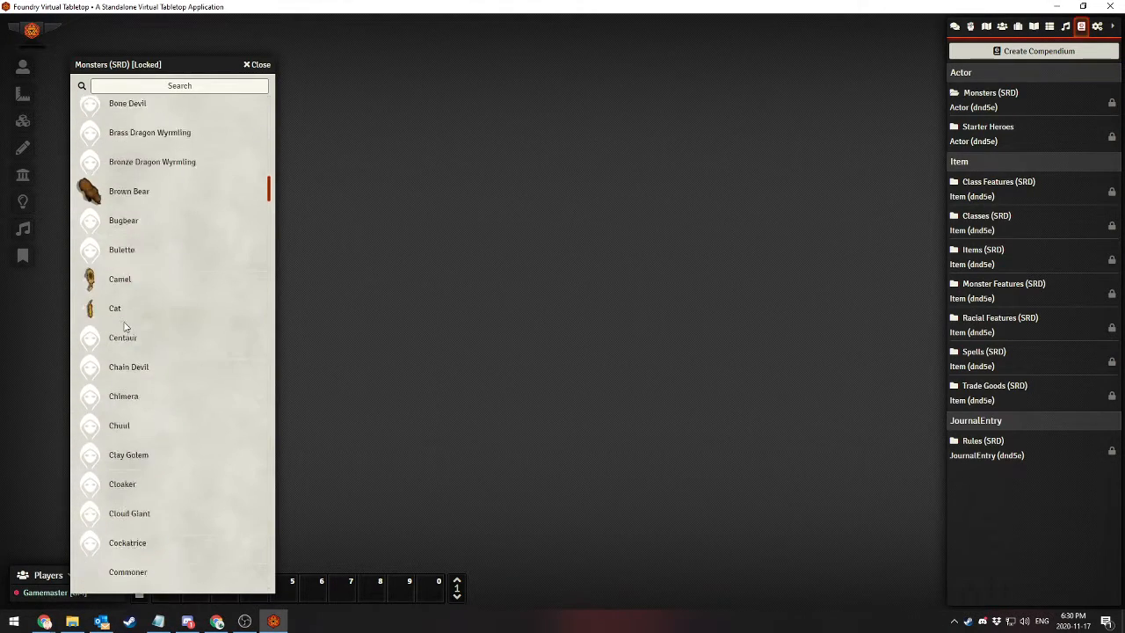
scroll(123, 327, "down", 6)
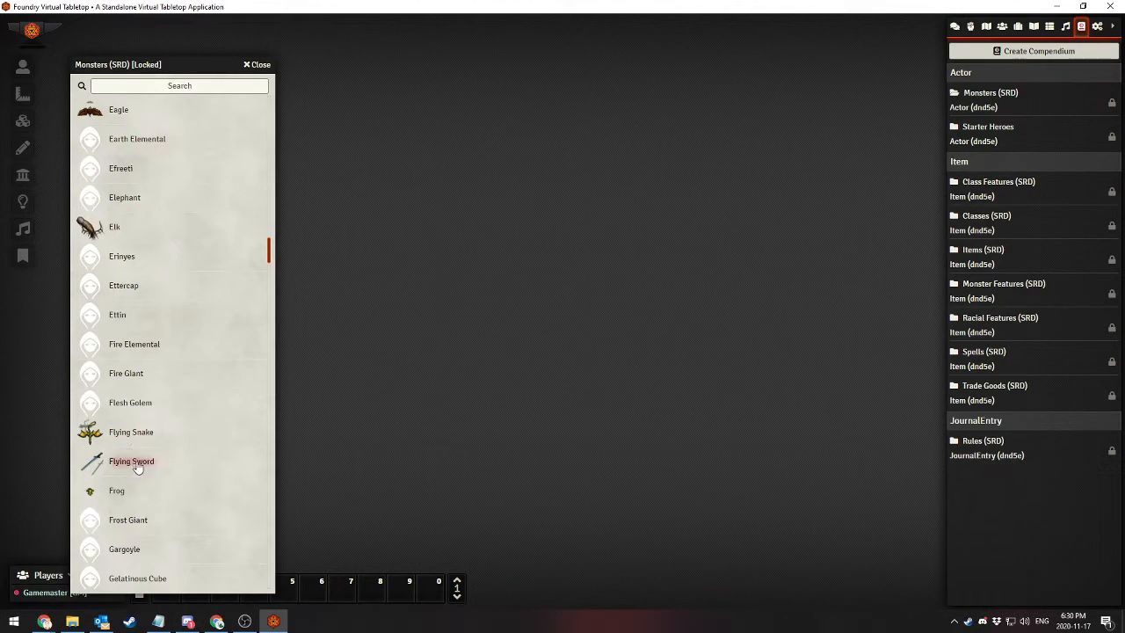
left_click(258, 65)
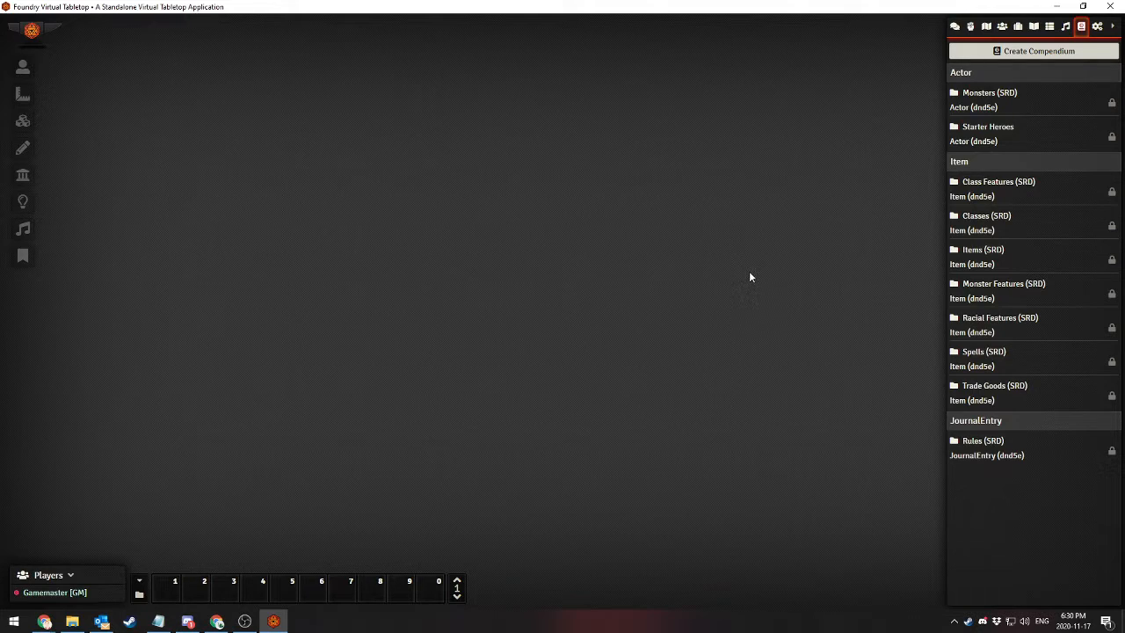
Review the permissions for each user role from the core game settings, and close the permission configuration without saving
left_click(1096, 27)
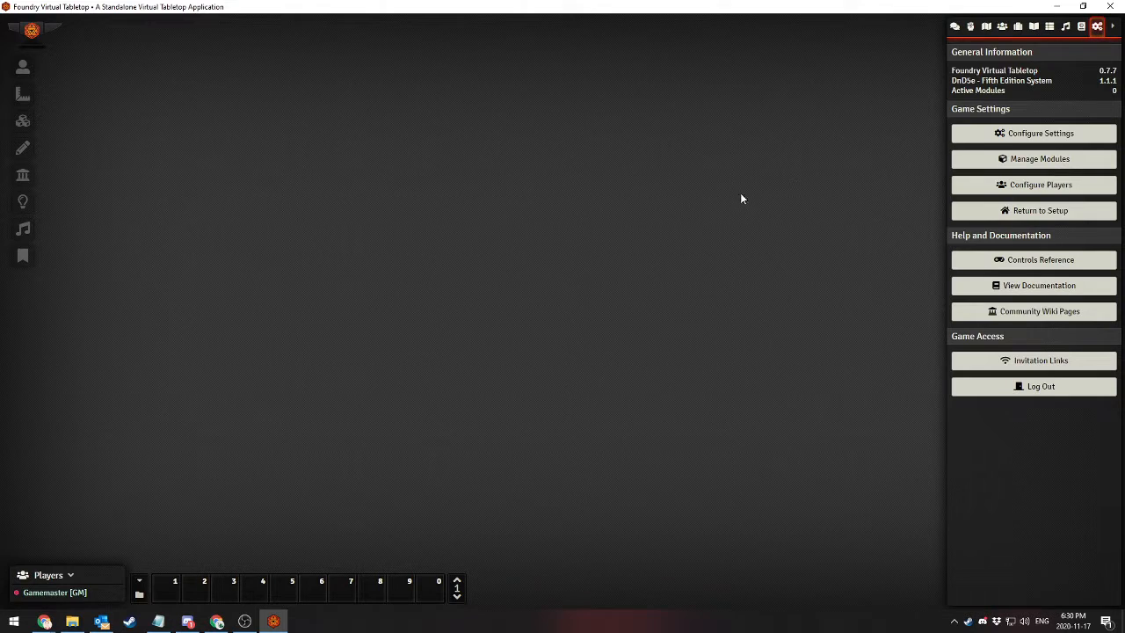
left_click(997, 138)
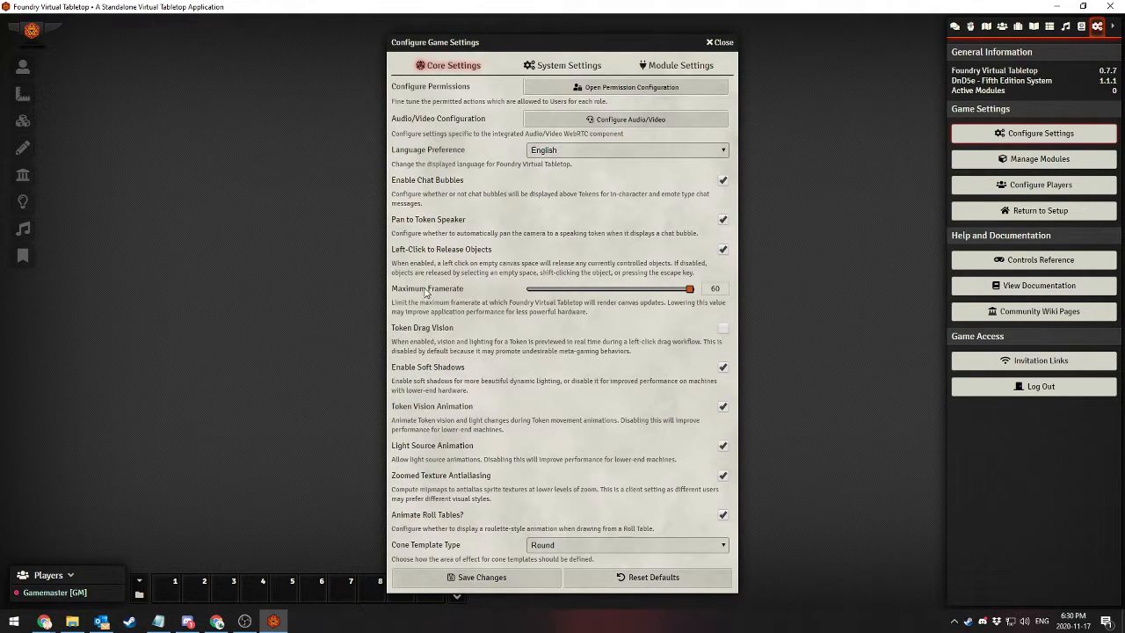
left_click(572, 92)
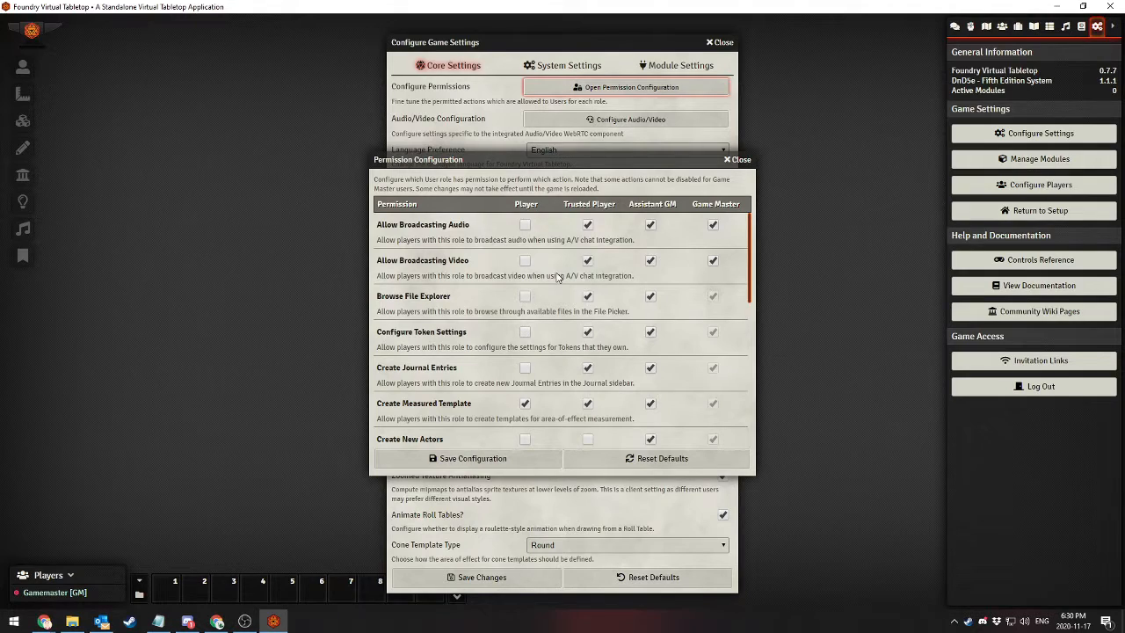
left_click(524, 224)
left_click_drag(747, 284, 746, 394)
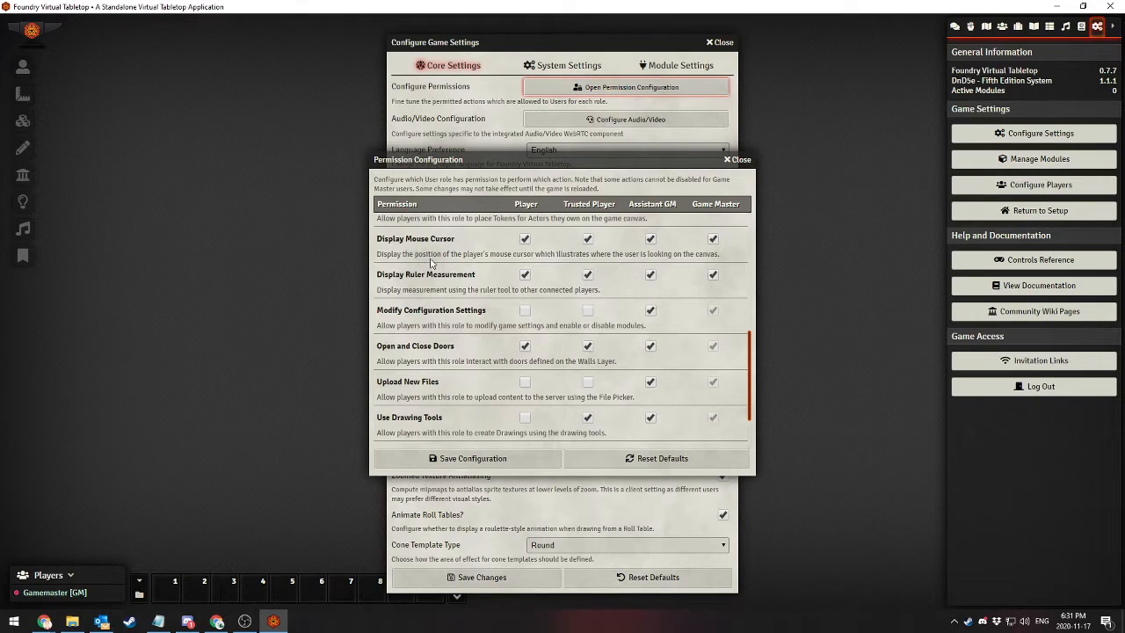
scroll(433, 268, "down", 2)
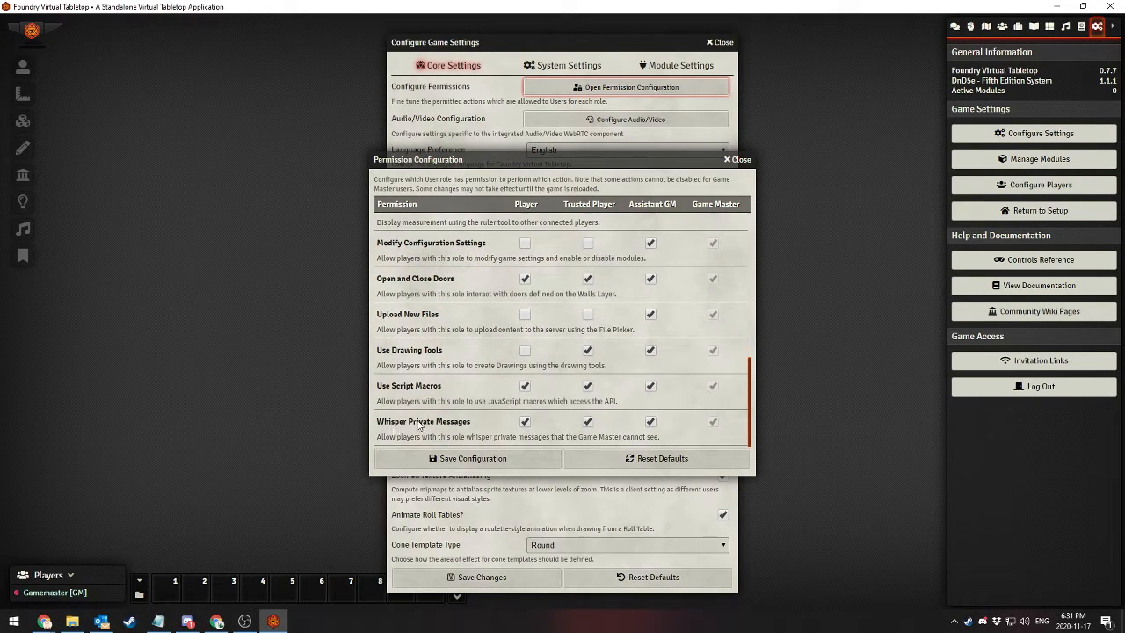
scroll(455, 425, "up", 1)
scroll(454, 425, "up", 5)
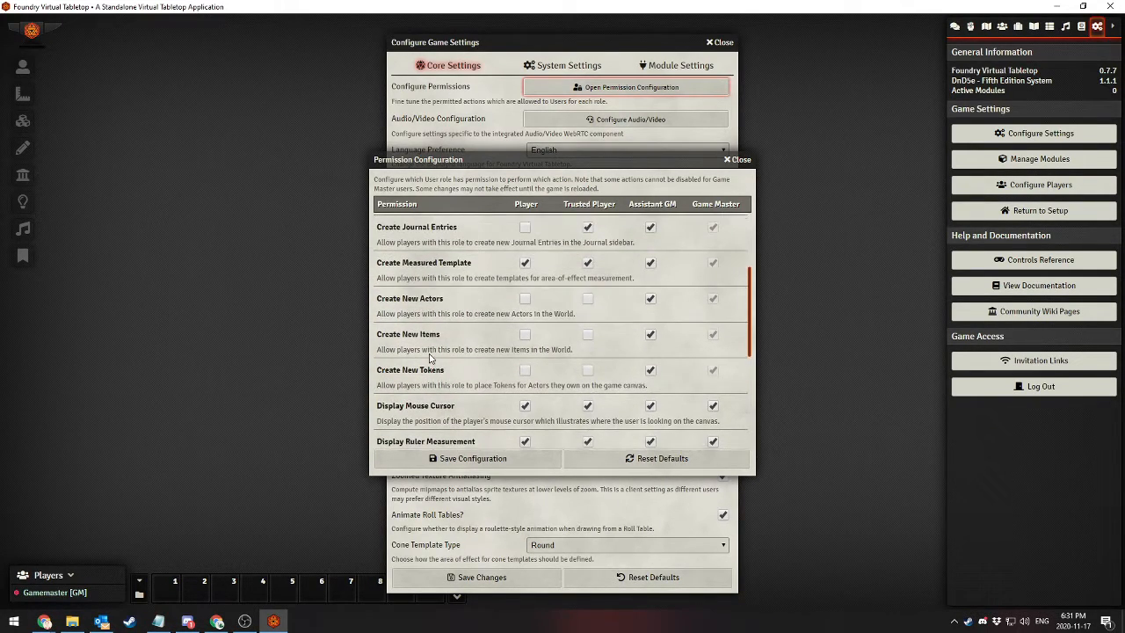
scroll(431, 360, "up", 4)
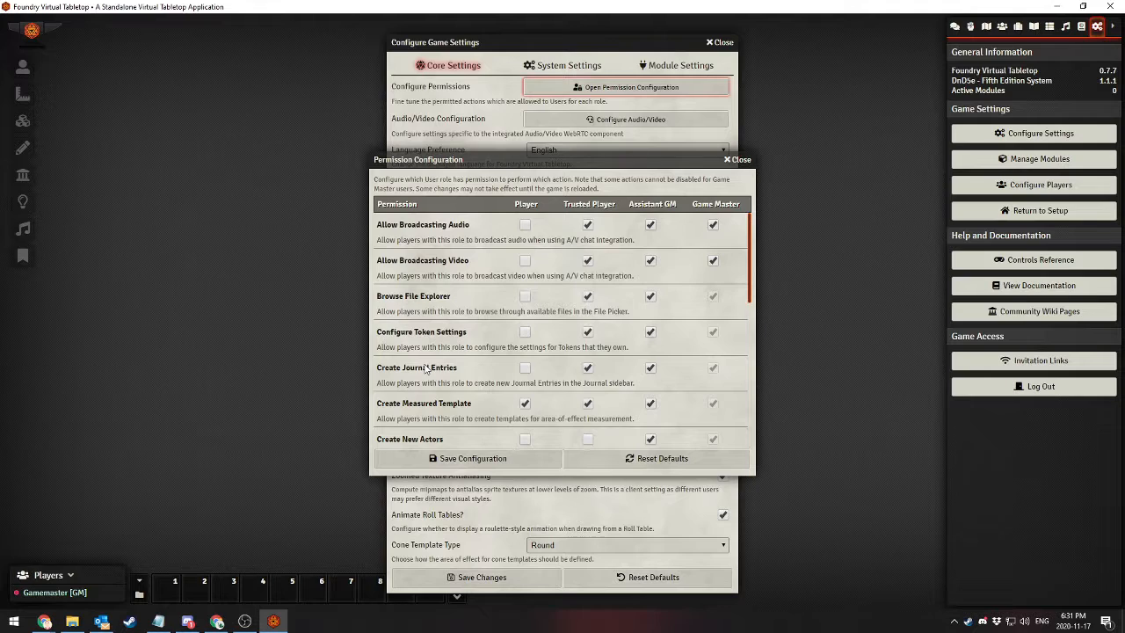
left_click(736, 160)
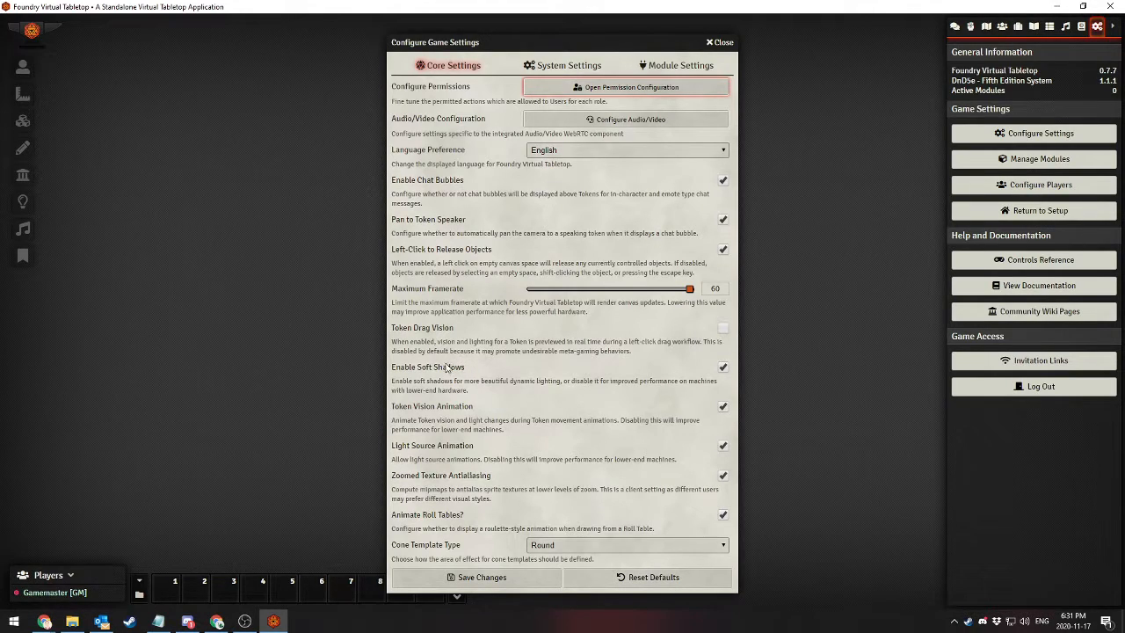
Review the DnD5e system settings, including the Rest Variant options, and the module settings, closing the game settings without saving
left_click(544, 65)
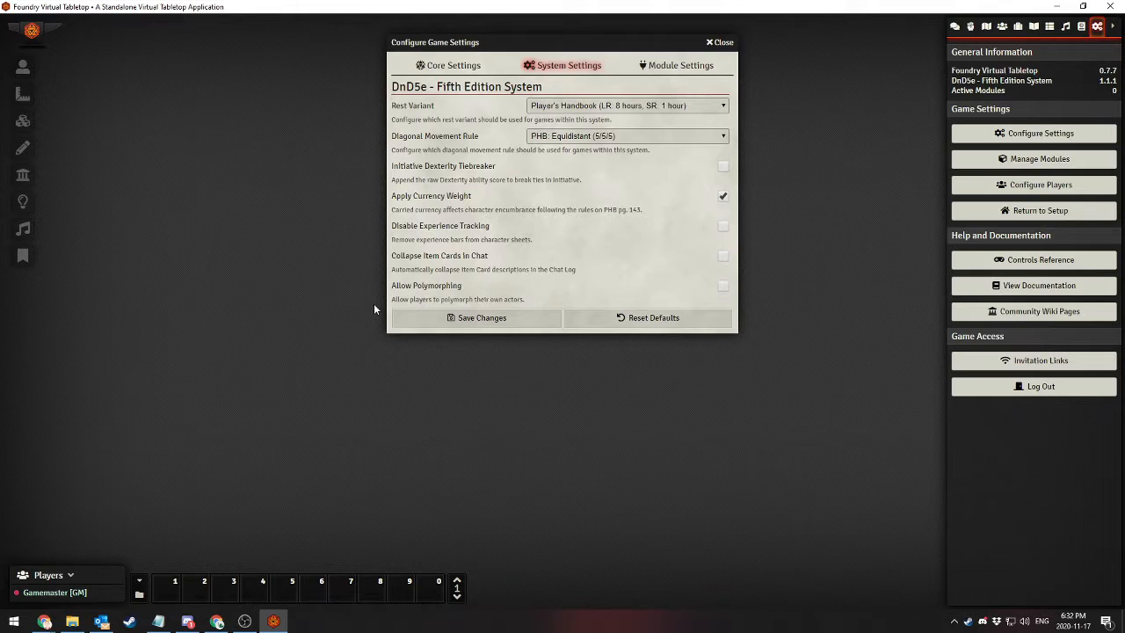
left_click(627, 106)
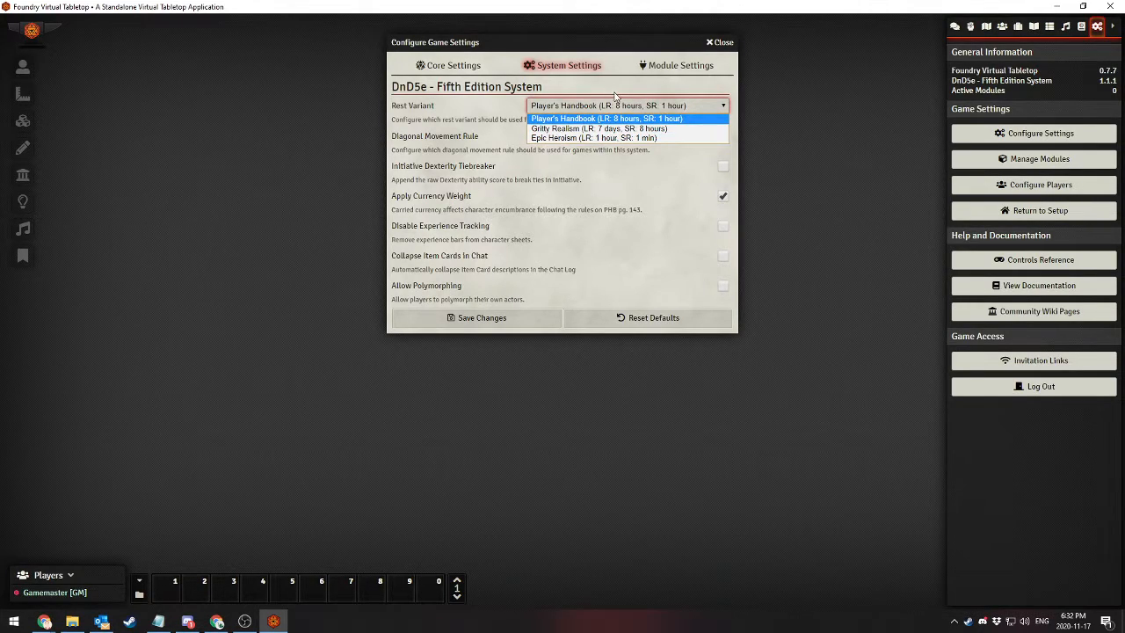
left_click(631, 106)
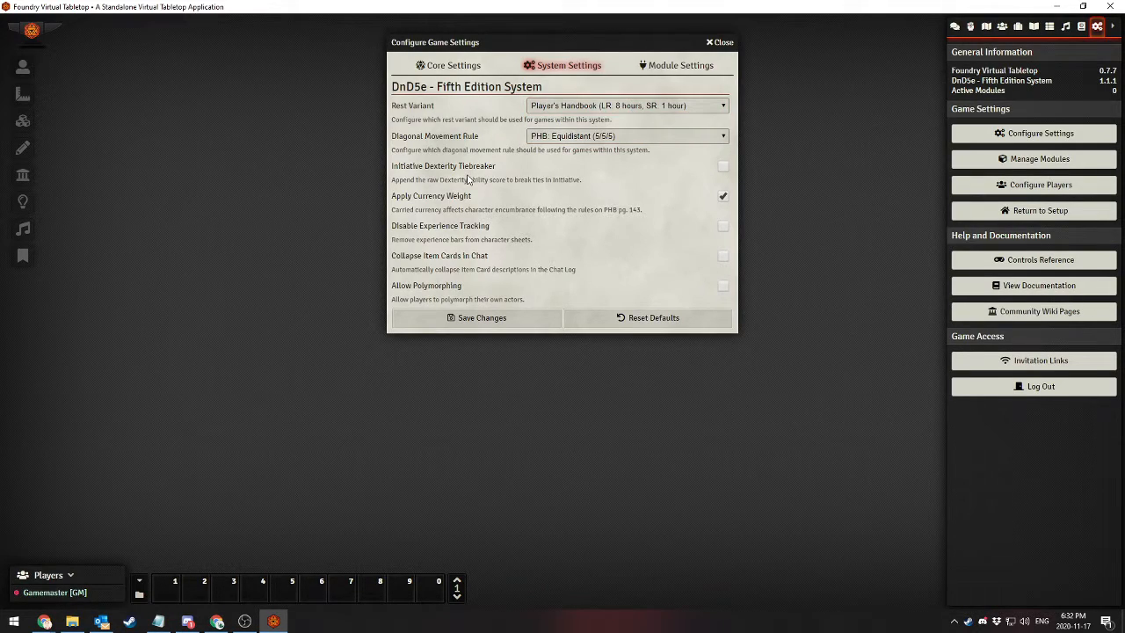
left_click(663, 69)
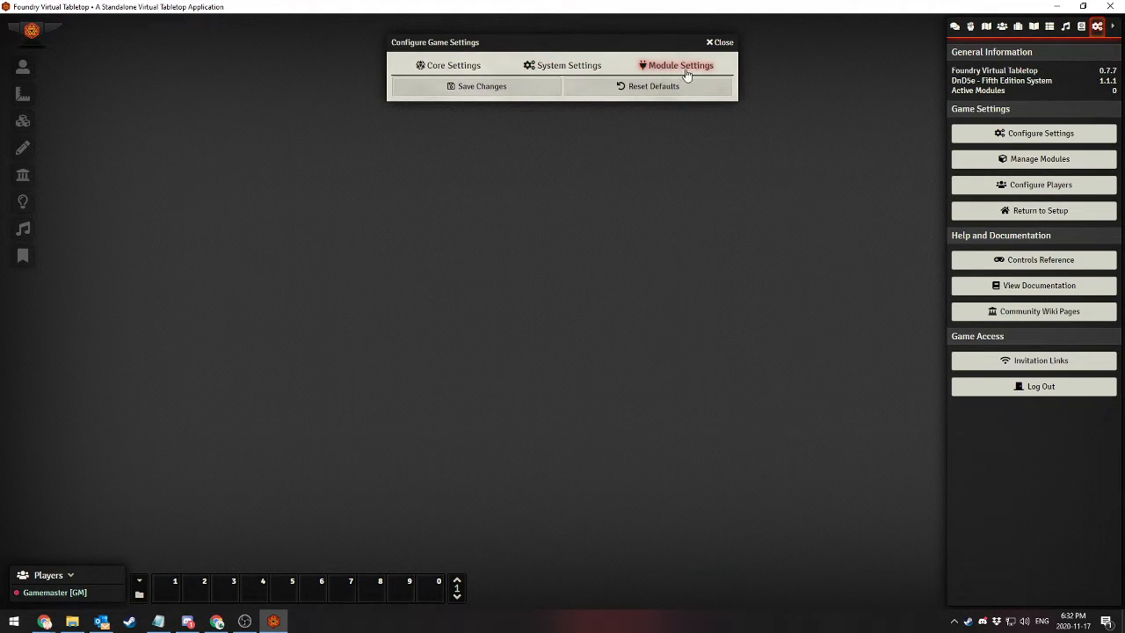
left_click(719, 42)
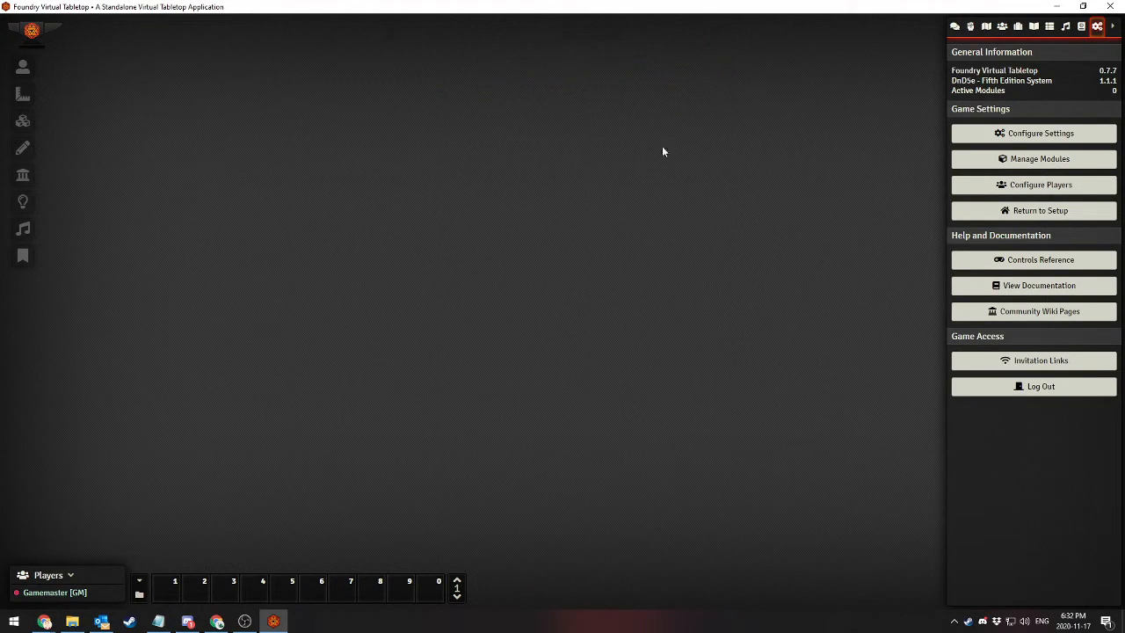
Examine the list of installed modules in module management, and close it without activating any
left_click(1010, 163)
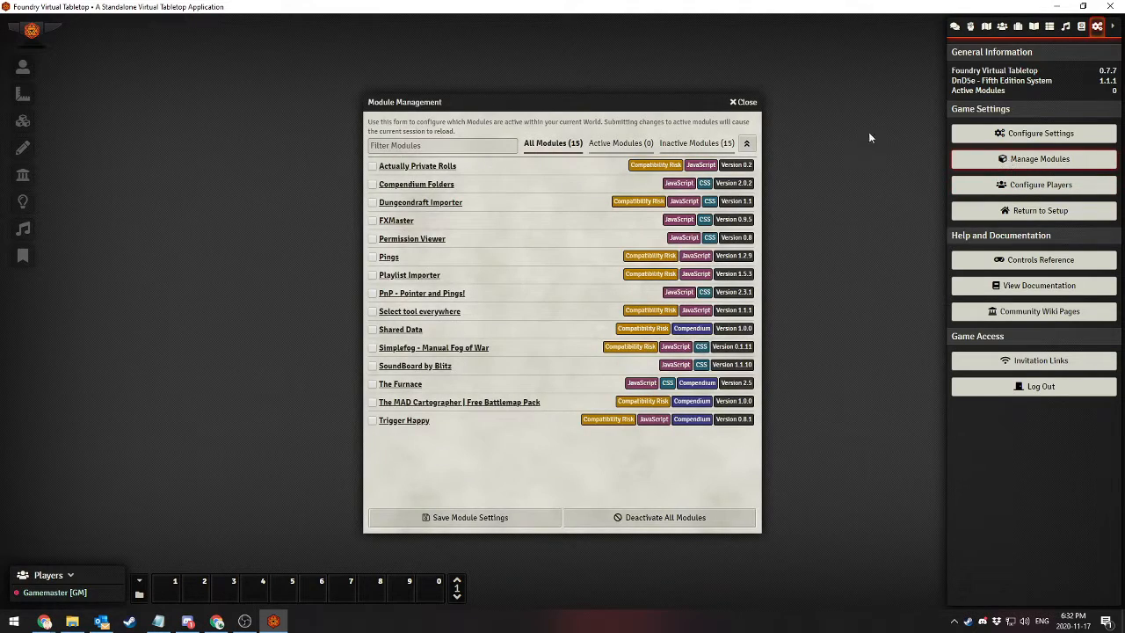
left_click(746, 102)
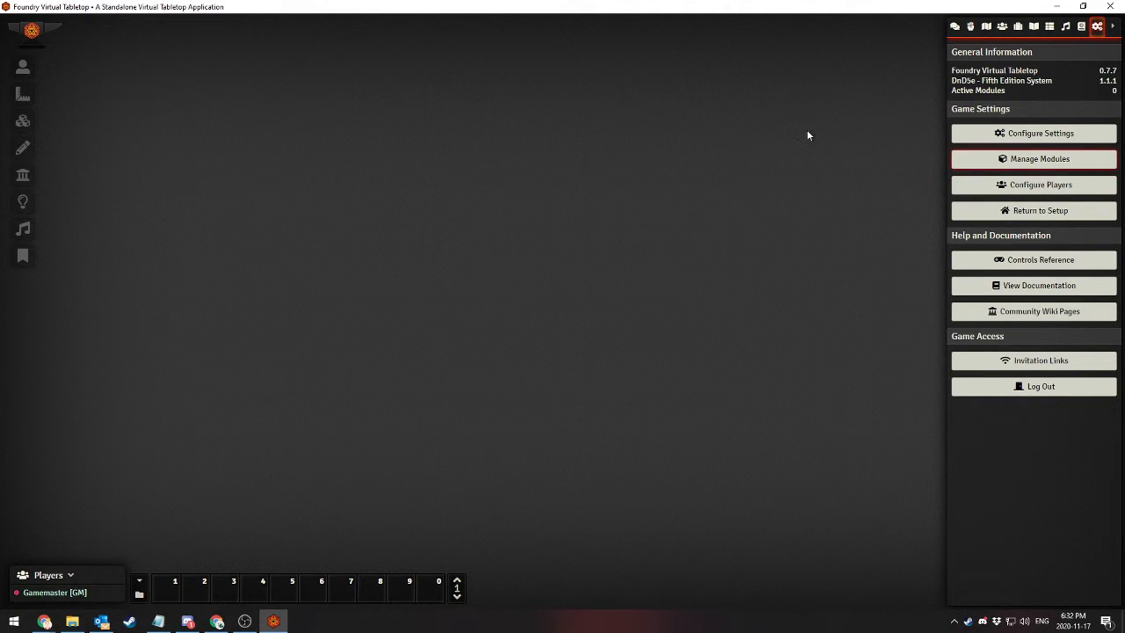
left_click(994, 163)
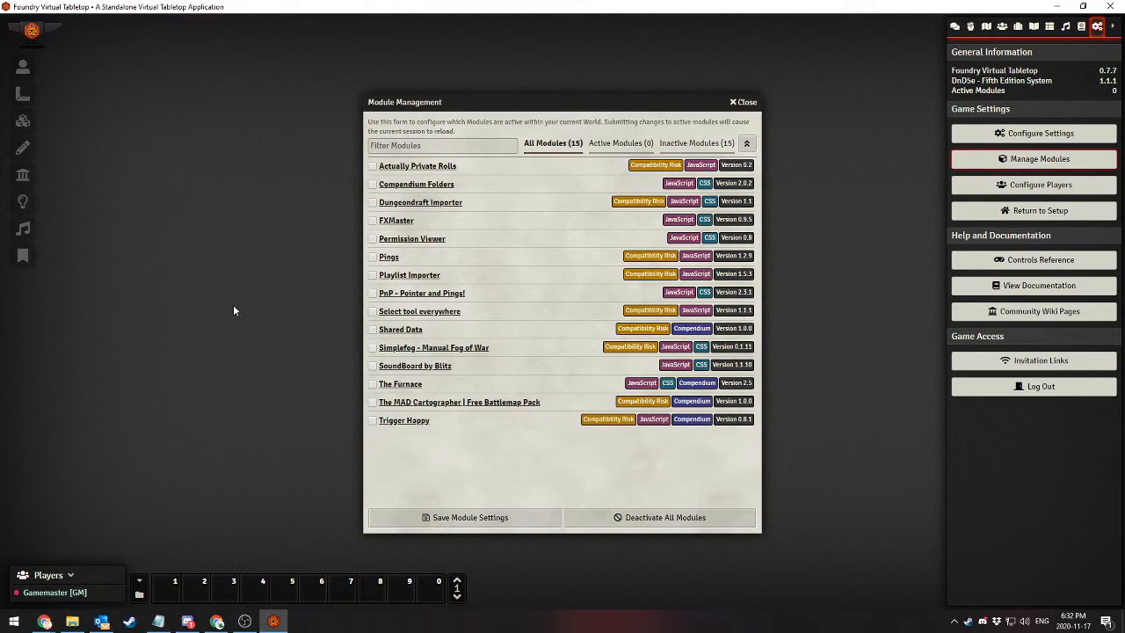
left_click(743, 102)
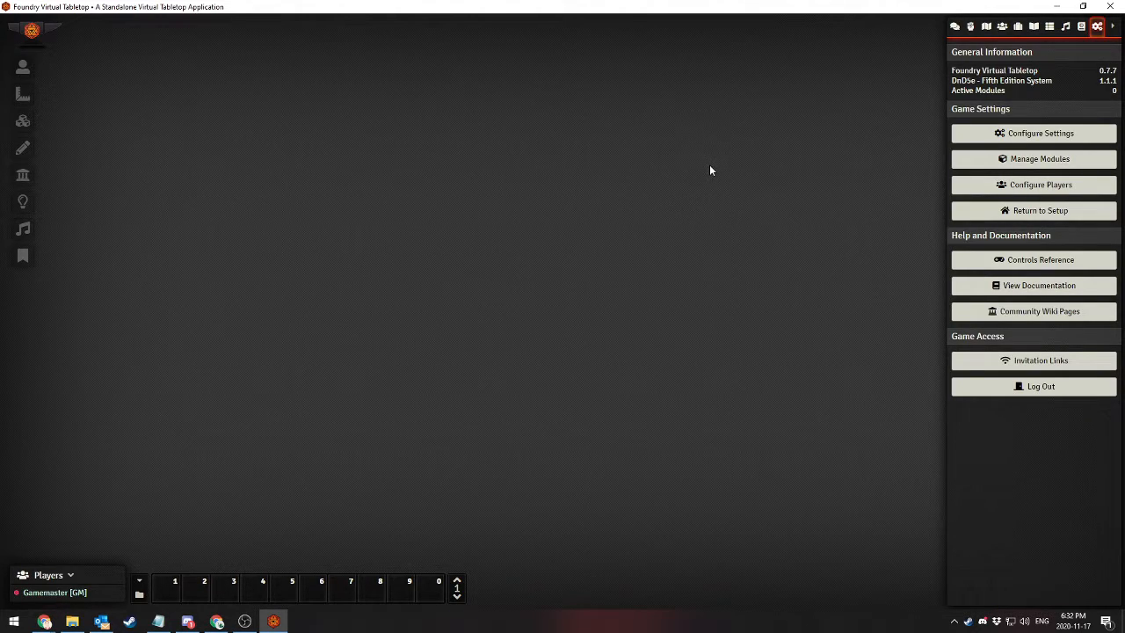
Create an additional user in the player configuration and replace its default name with the community's user name
left_click(1028, 185)
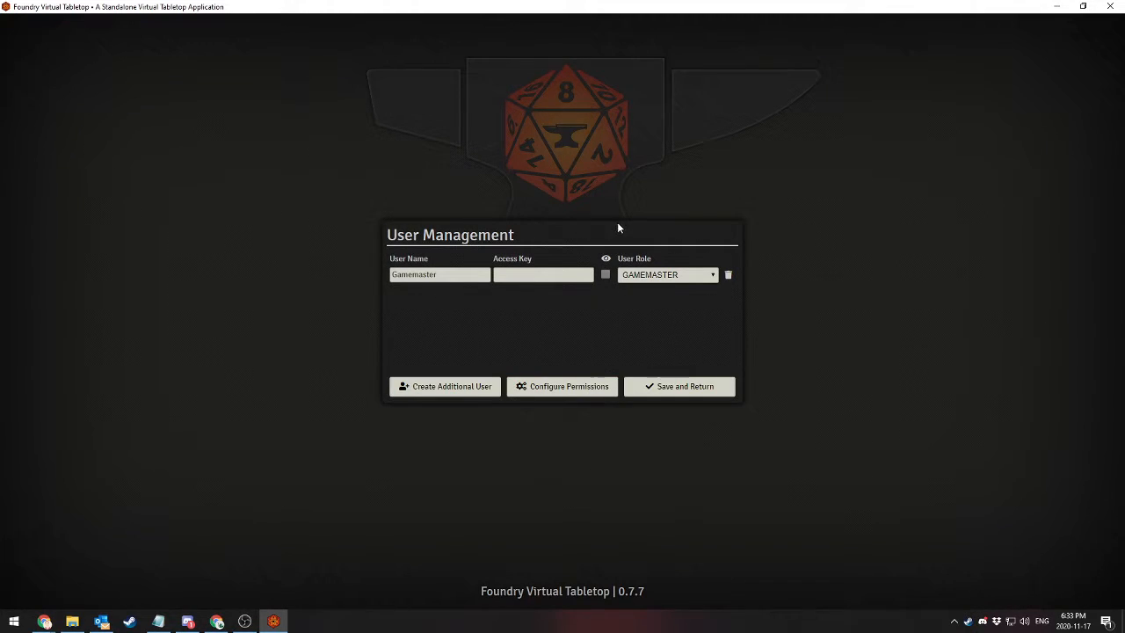
left_click(437, 390)
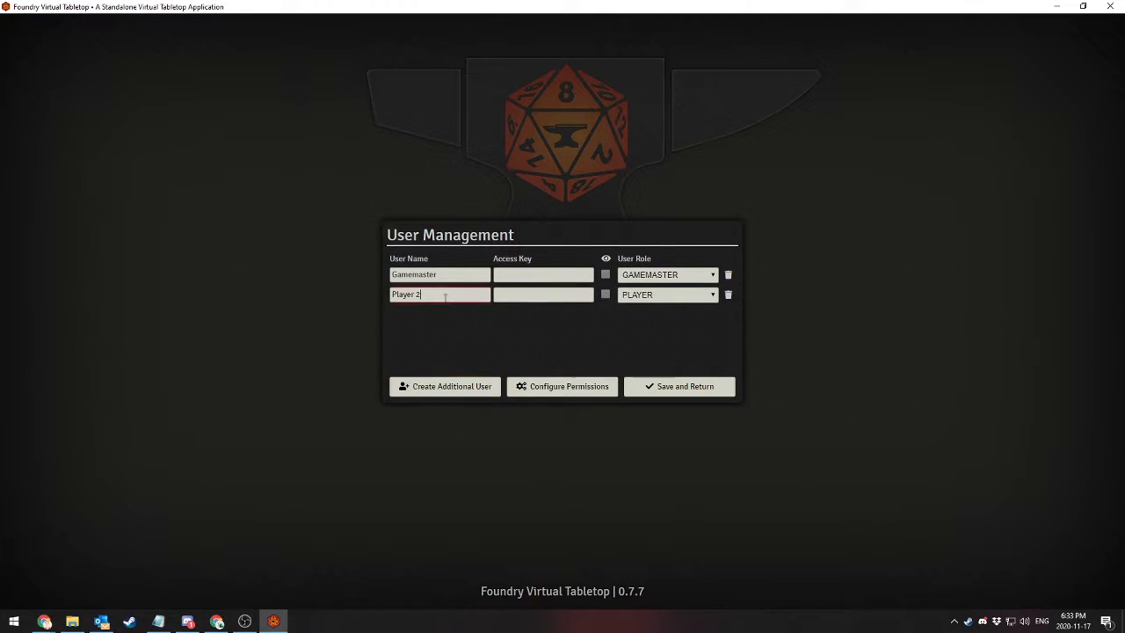
left_click_drag(446, 295, 286, 325)
type("Shae")
type("'s Community")
type(" M")
type("3")
Switch the new user's role to Assistant, and set it back to Player
left_click(636, 298)
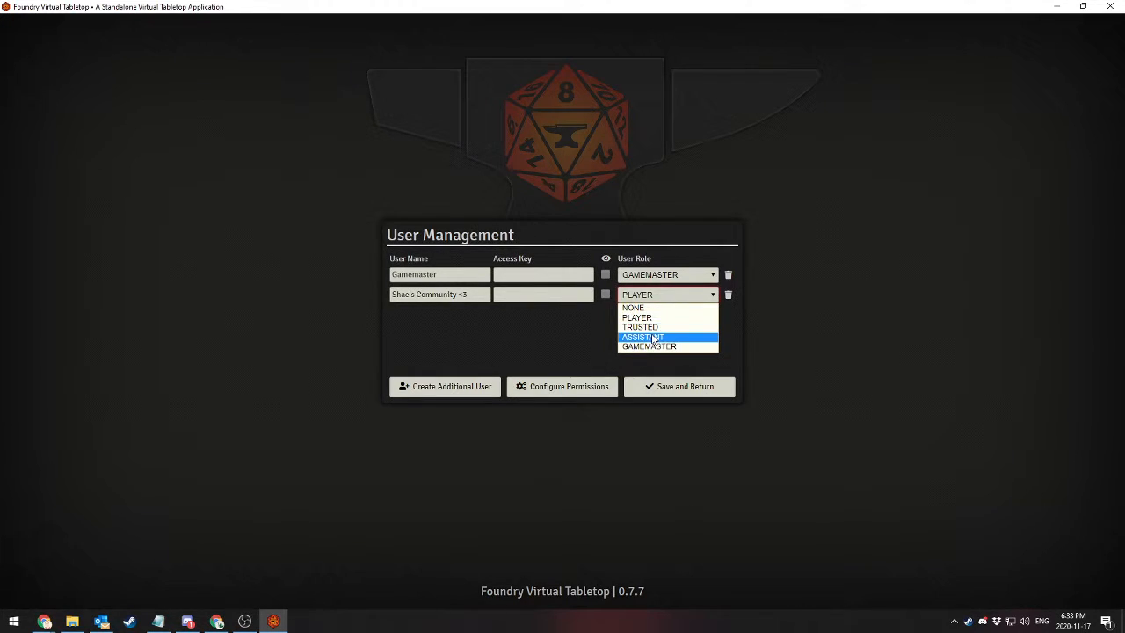
left_click(642, 336)
left_click(645, 298)
left_click(647, 317)
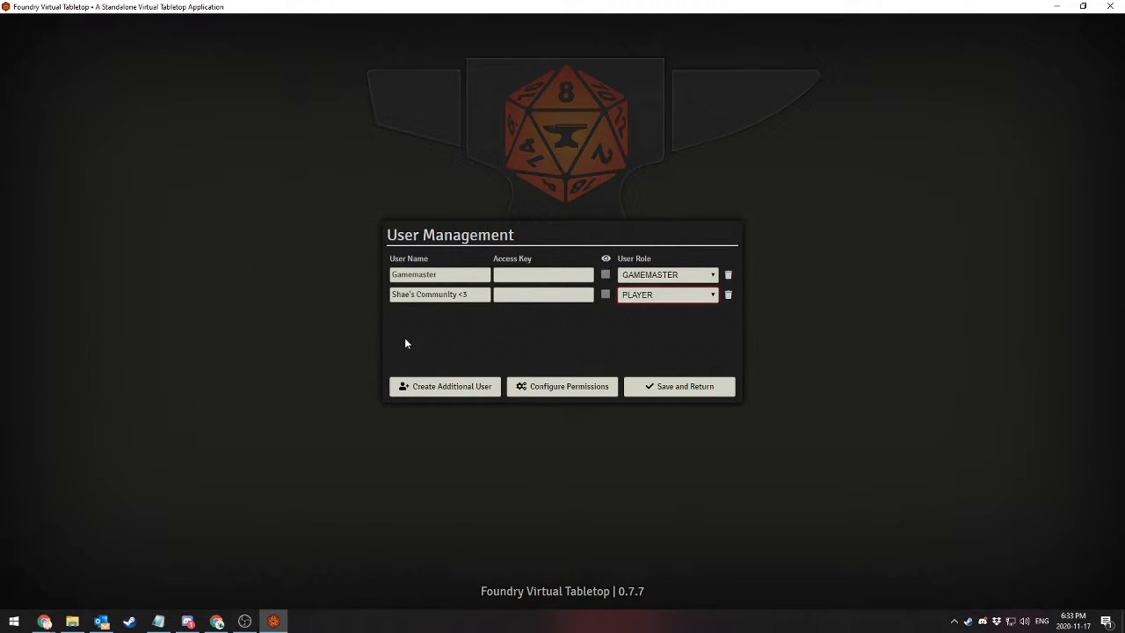
Try out an access key in user management, delete the typed characters, and save the user configuration
type("*****")
key("BackSpace")
key("BackSpace")
key("BackSpace")
key("BackSpace")
left_click(701, 388)
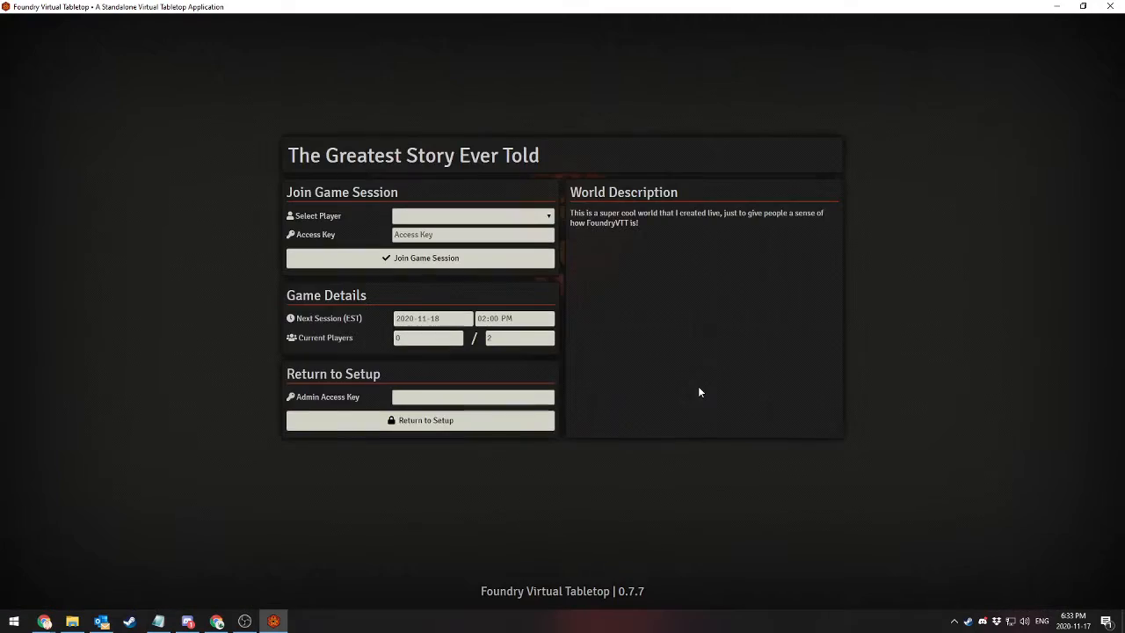
Rejoin the game session of The Greatest Story Ever Told as Gamemaster
left_click(507, 219)
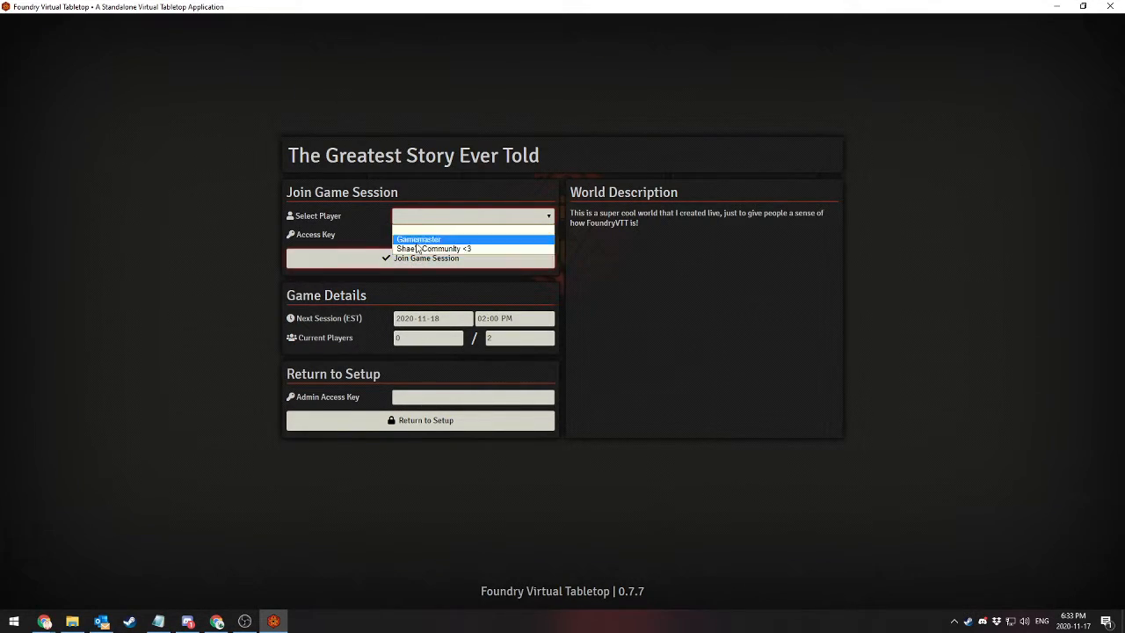
left_click(418, 241)
left_click(426, 257)
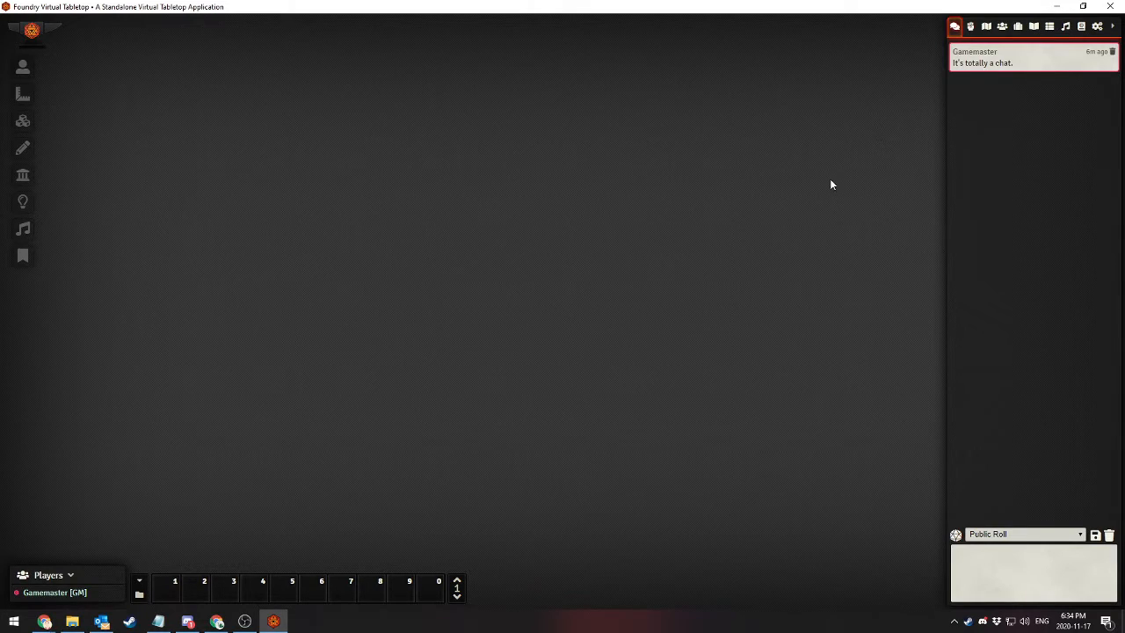
Create a new scene named "Neato Scene" in the scenes directory
left_click(986, 27)
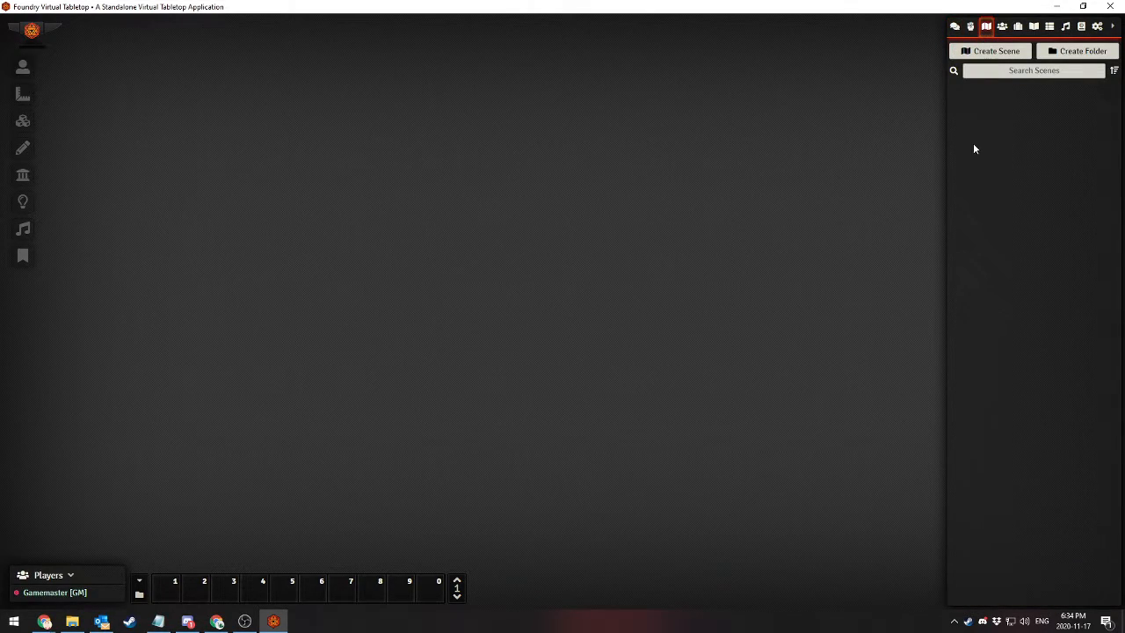
left_click(992, 53)
left_click(872, 72)
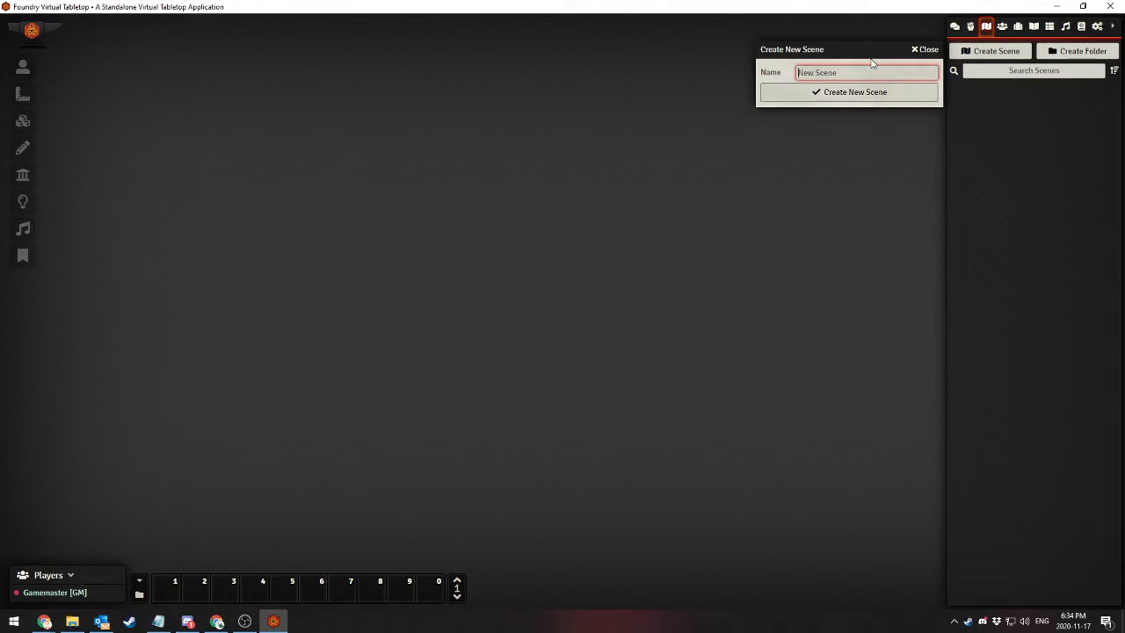
type("T")
key("BackSpace")
type("Neato Map")
key("BackSpace")
key("BackSpace")
key("BackSpace")
type("Scene")
left_click(892, 94)
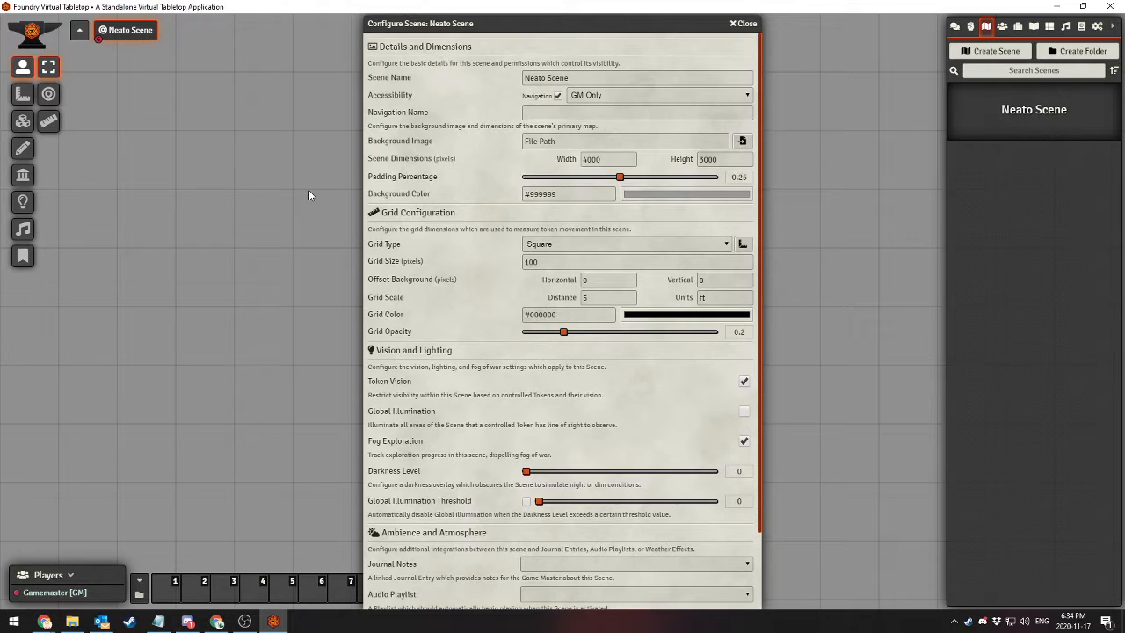
Review the scene's configuration sections and its accessibility options, keeping accessibility at GM Only
scroll(428, 174, "down", 1)
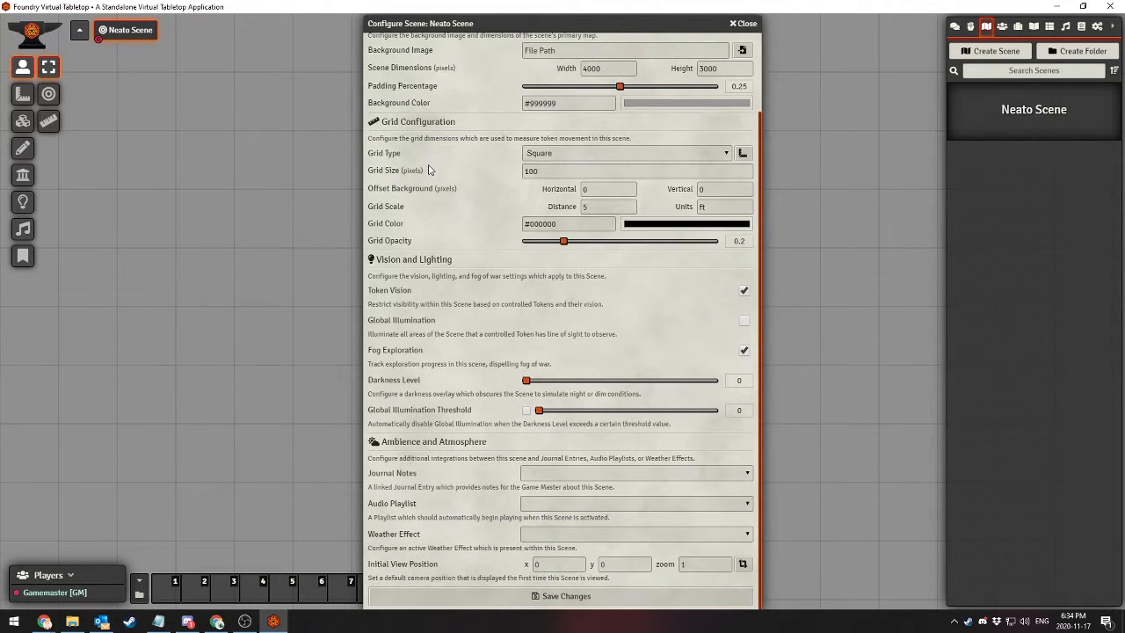
scroll(429, 169, "up", 1)
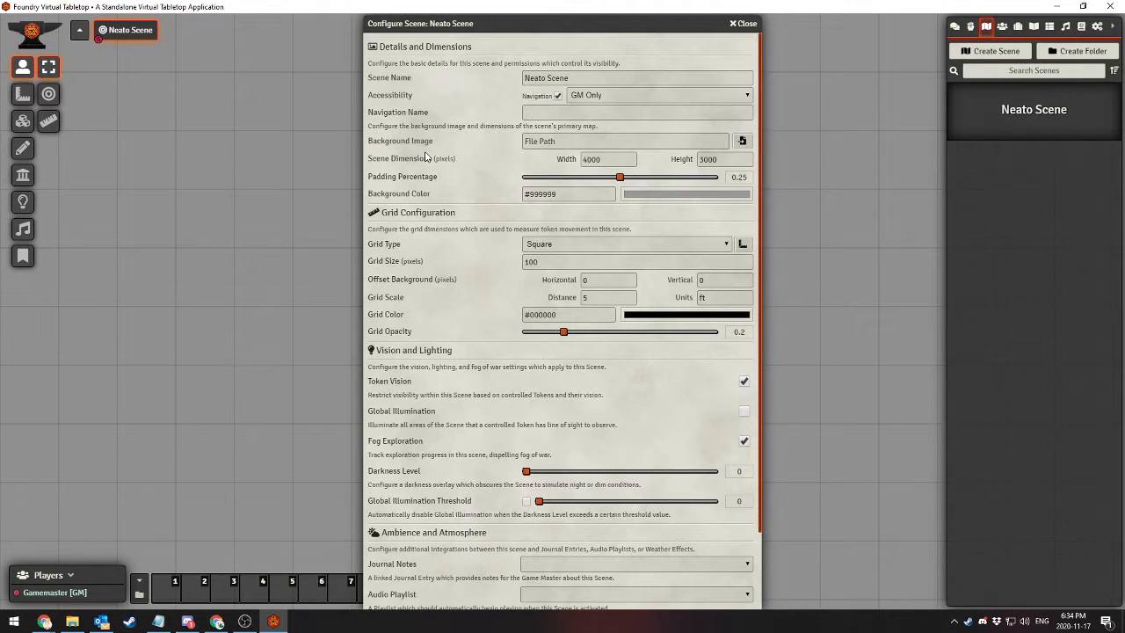
scroll(425, 157, "down", 1)
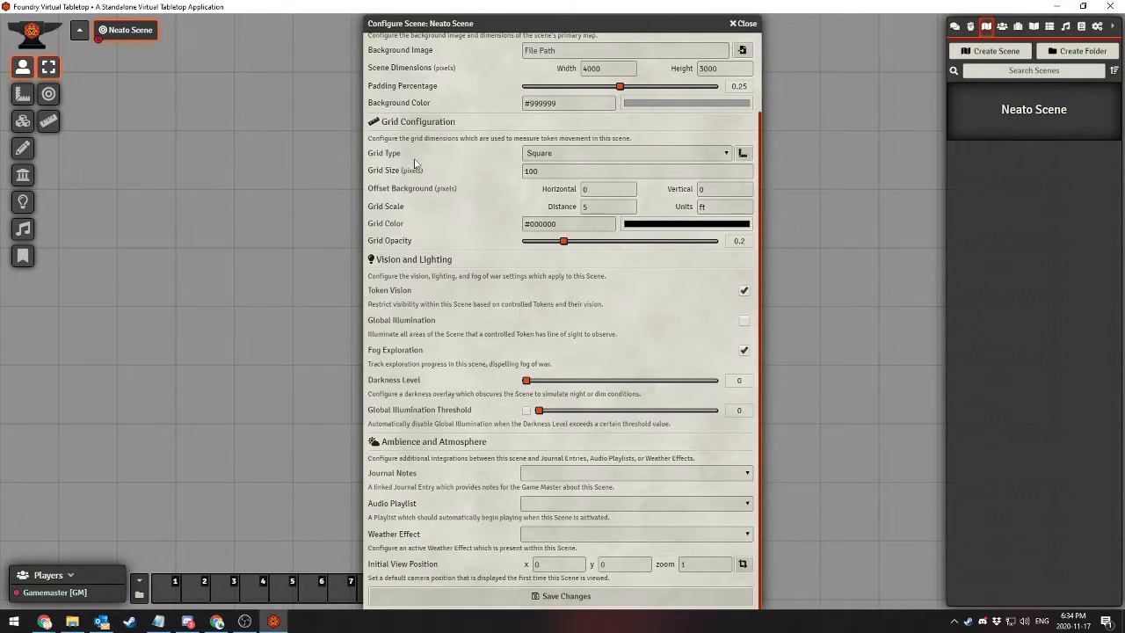
scroll(413, 321, "up", 1)
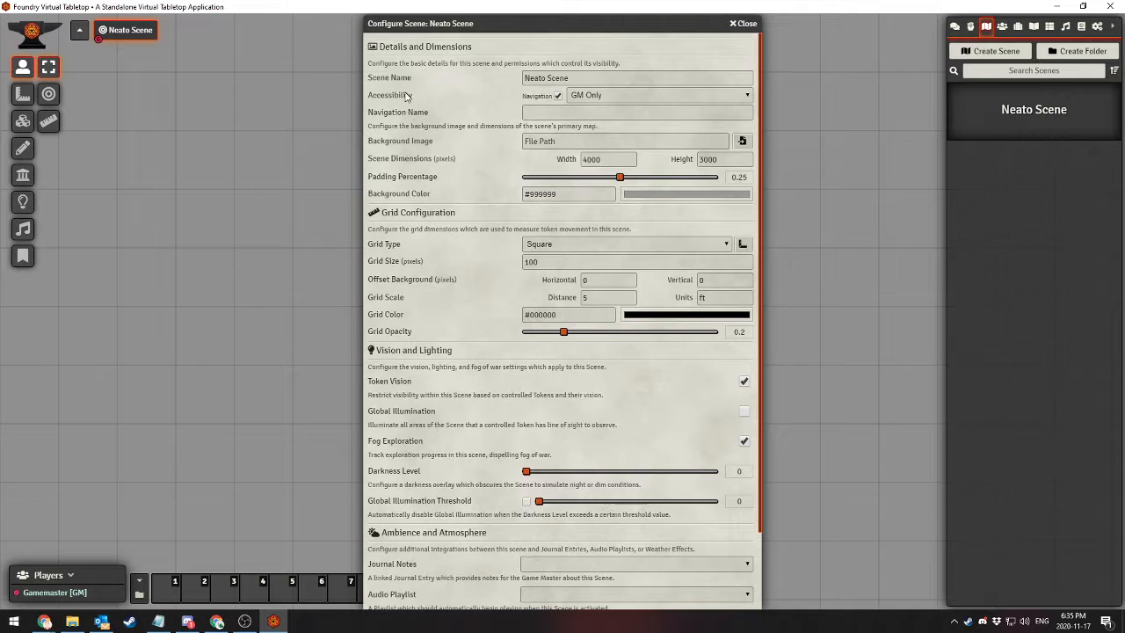
left_click(609, 97)
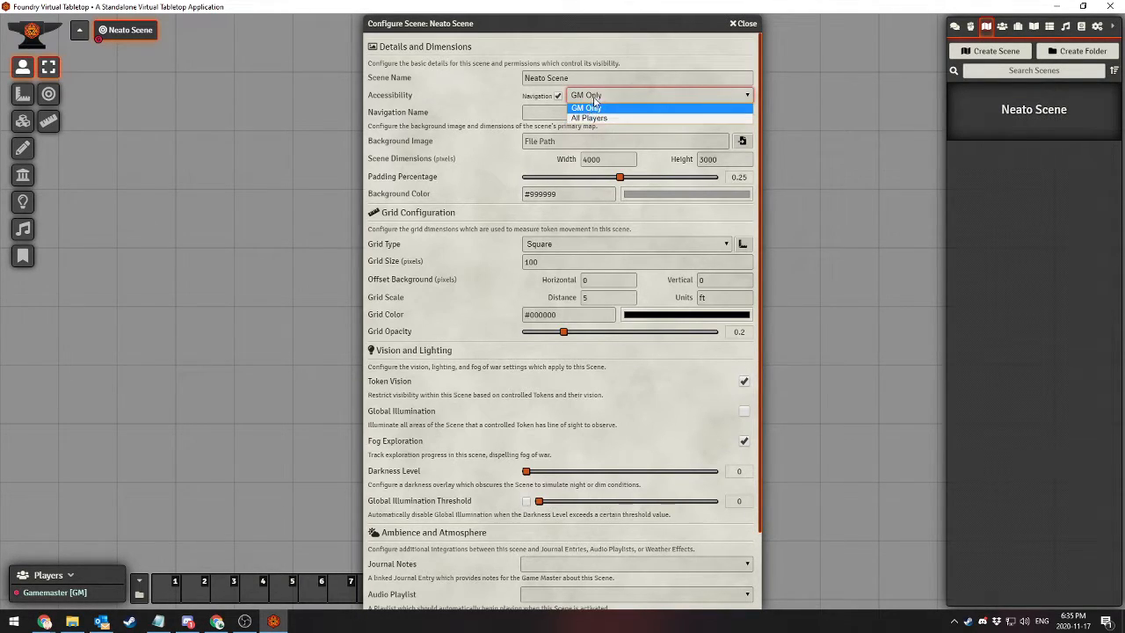
left_click(595, 107)
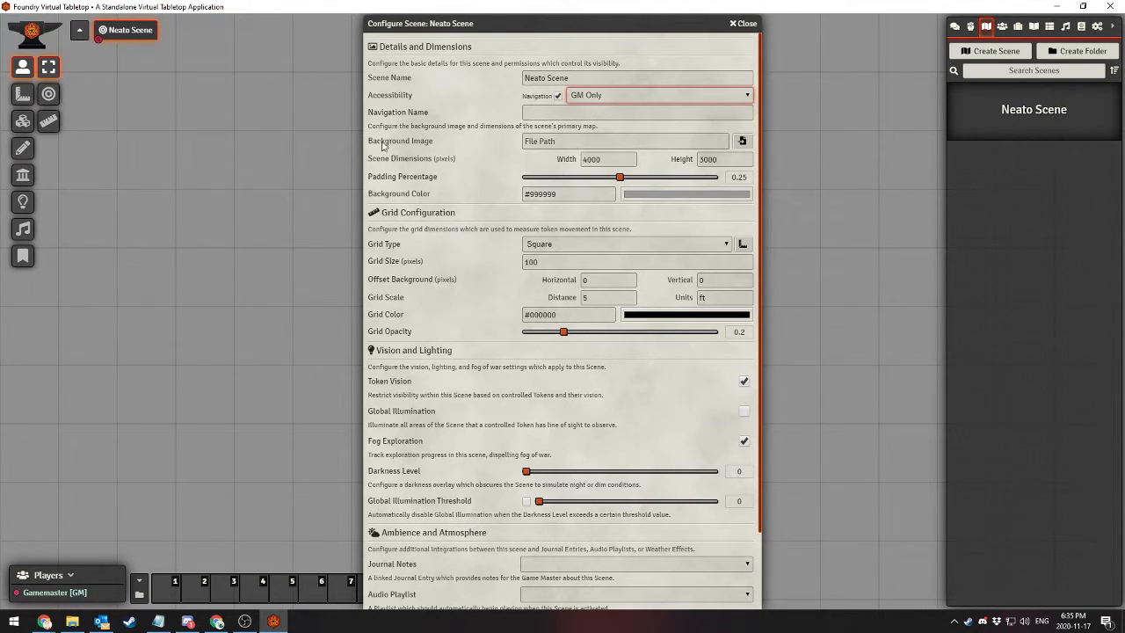
Set the scene's background image to First_Map_Resized.png from the global_assets folder
left_click(742, 141)
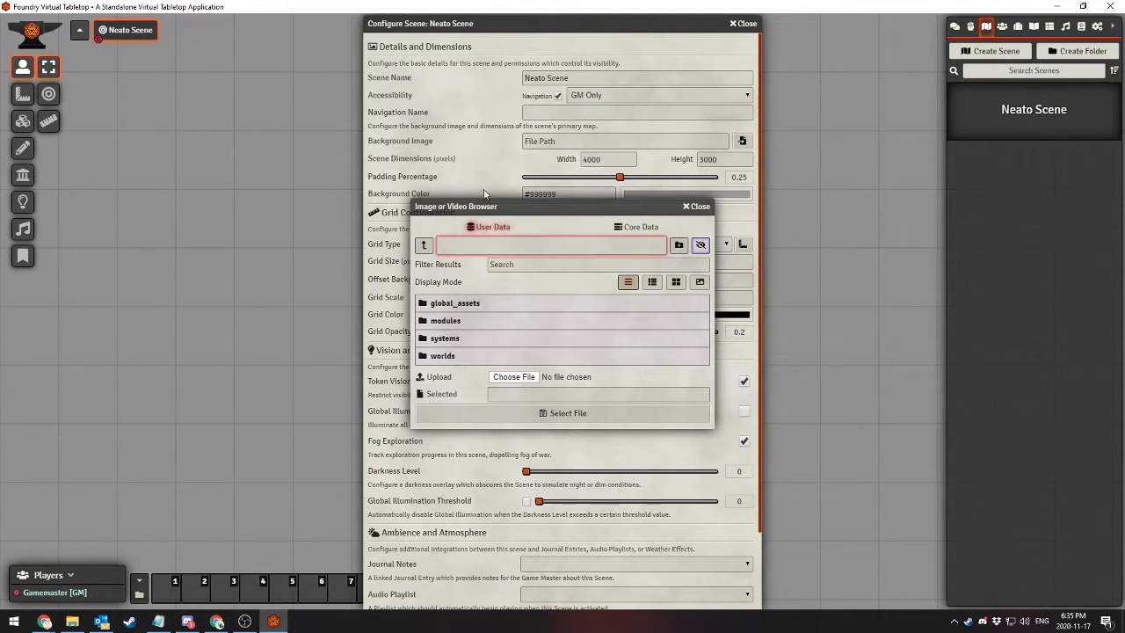
left_click(531, 378)
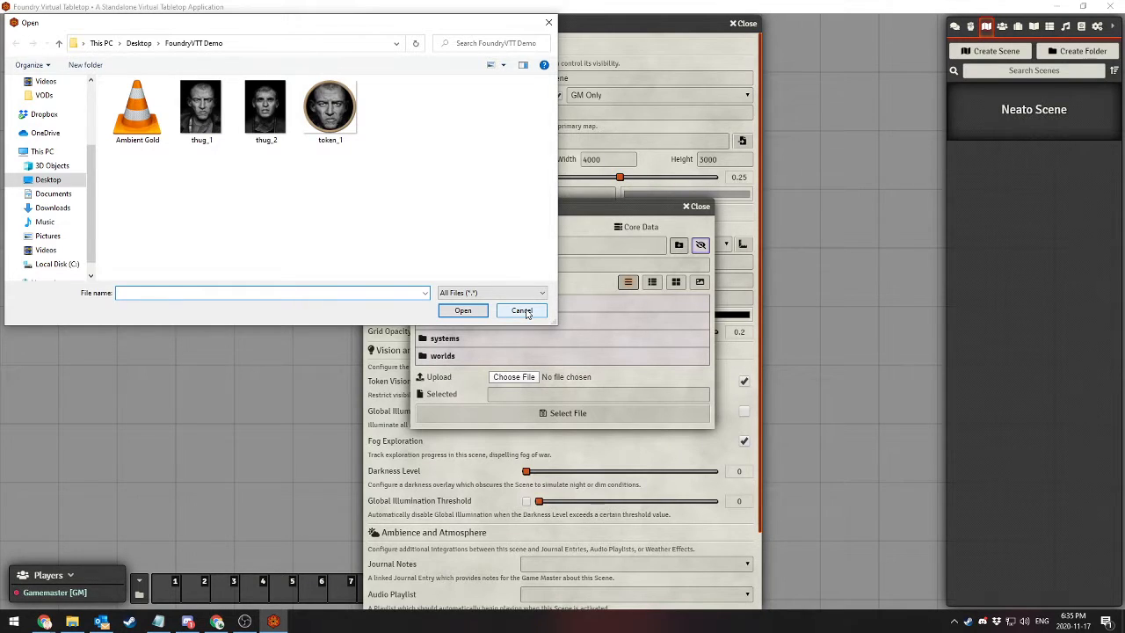
left_click(522, 311)
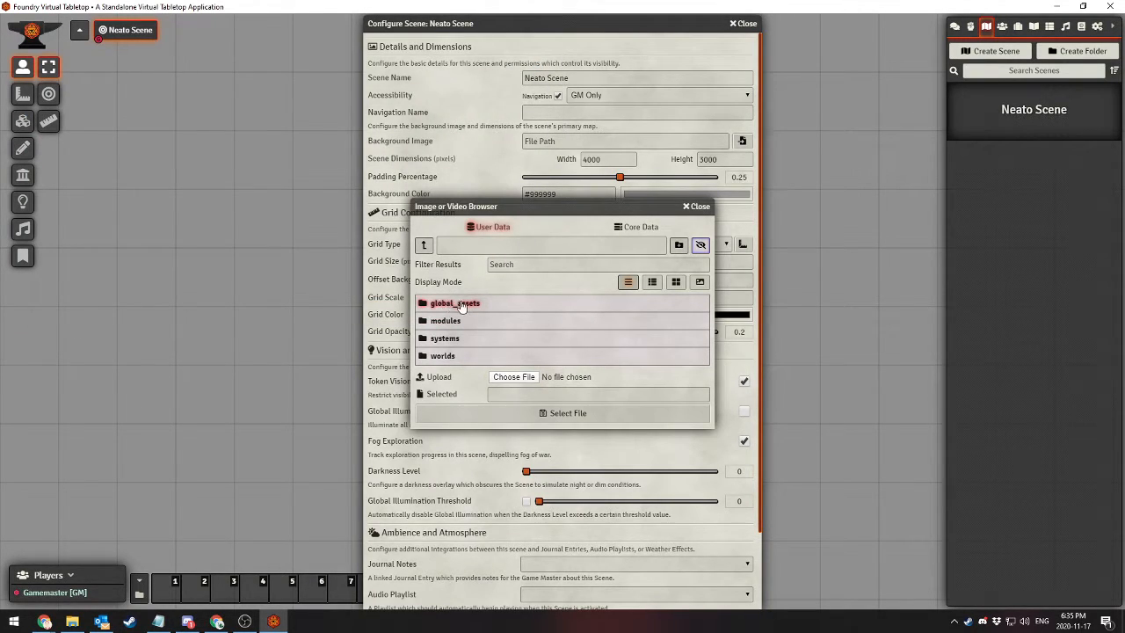
left_click(461, 303)
left_click(652, 281)
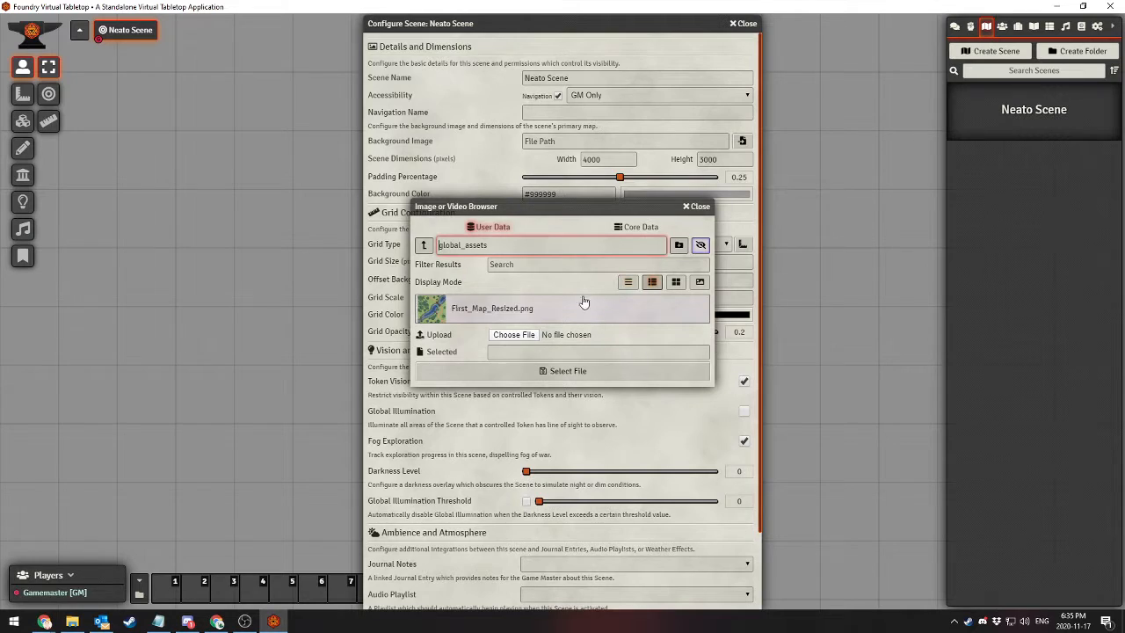
left_click(579, 309)
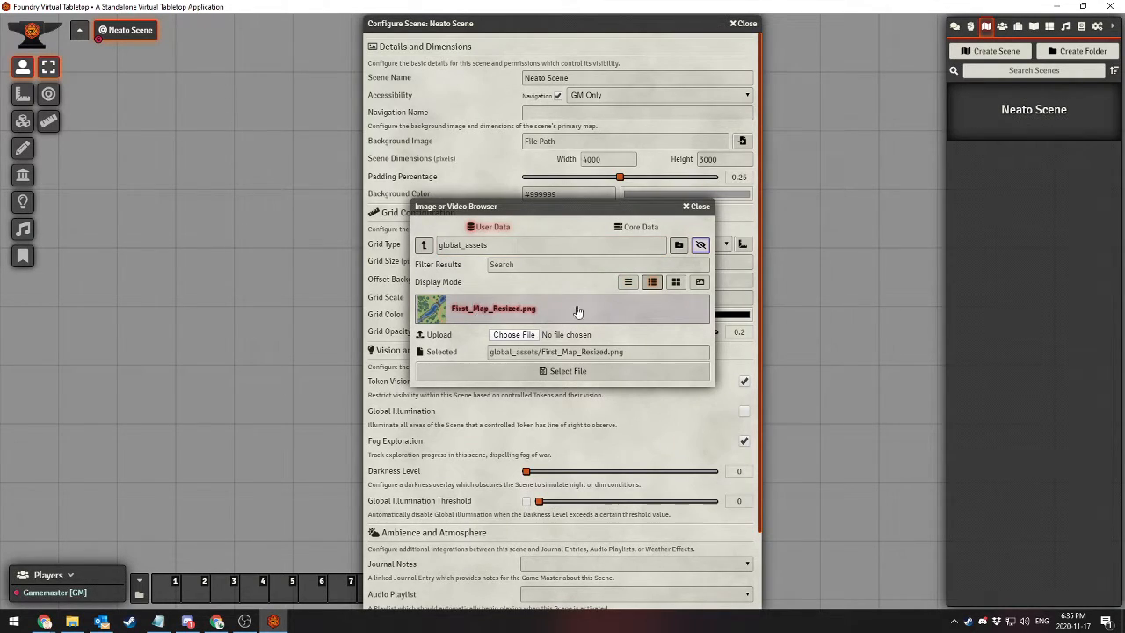
left_click(553, 372)
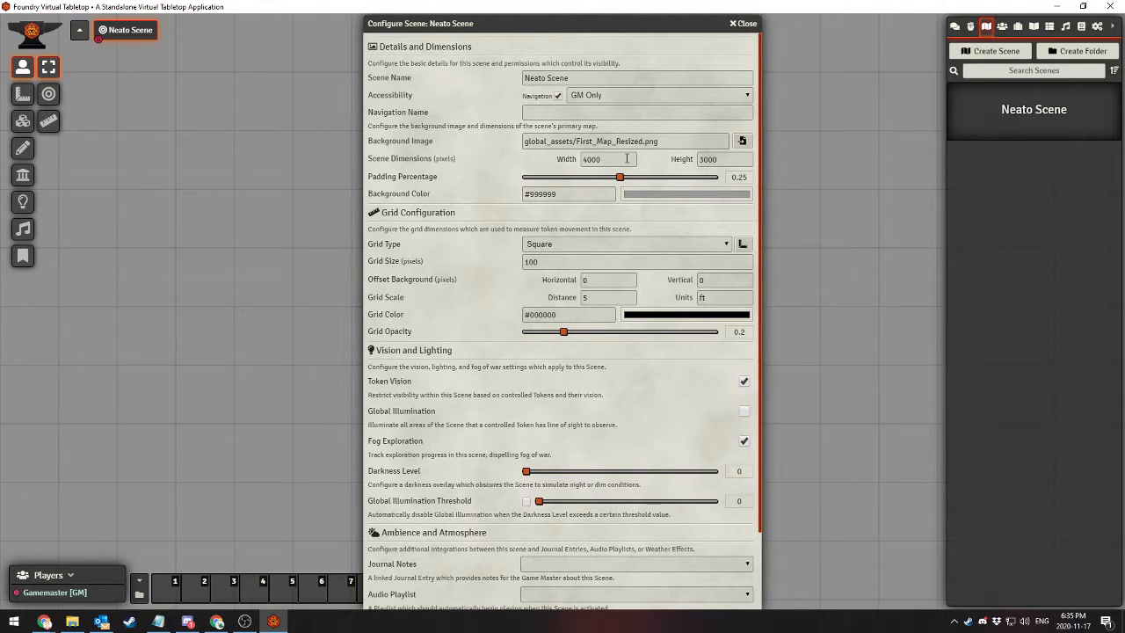
Clear the scene's width and height values, and view the background color choices without picking one
double_click(626, 159)
key("BackSpace")
left_click_drag(739, 162, 569, 159)
key("BackSpace")
left_click(481, 162)
left_click(660, 196)
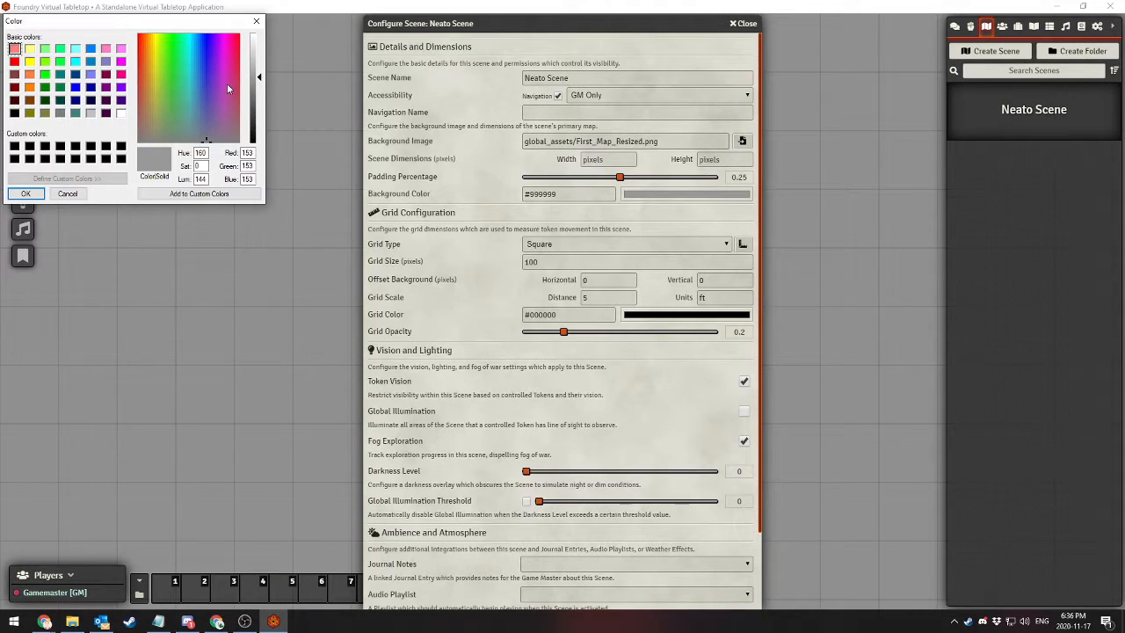
left_click(256, 21)
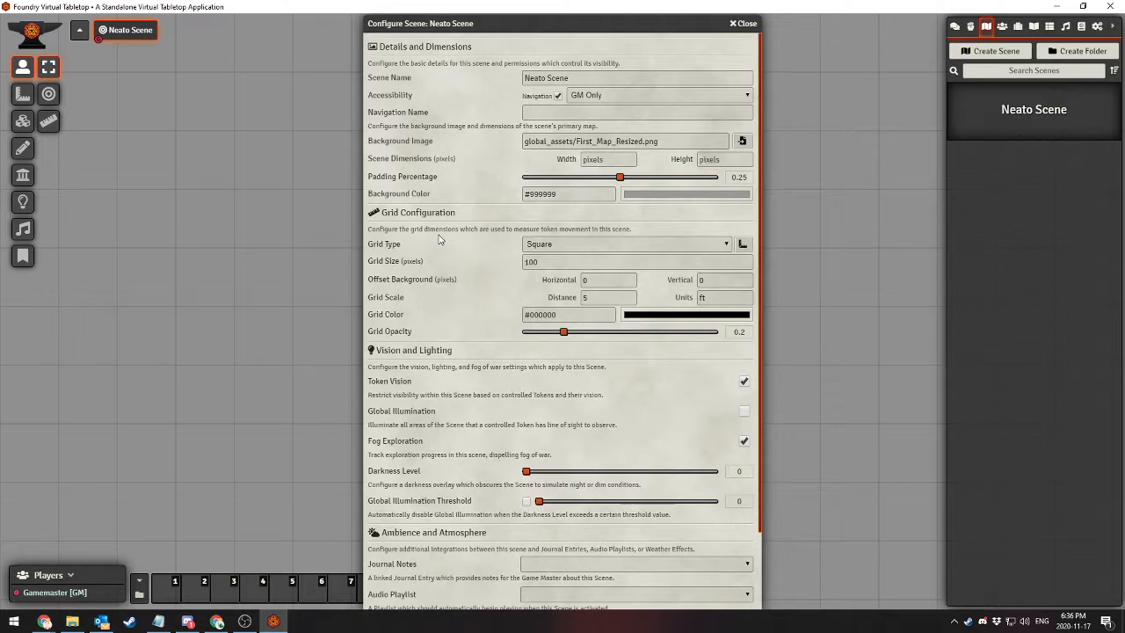
Review the square and hexagonal grid type options and set the scene's grid type to Gridless
left_click(550, 252)
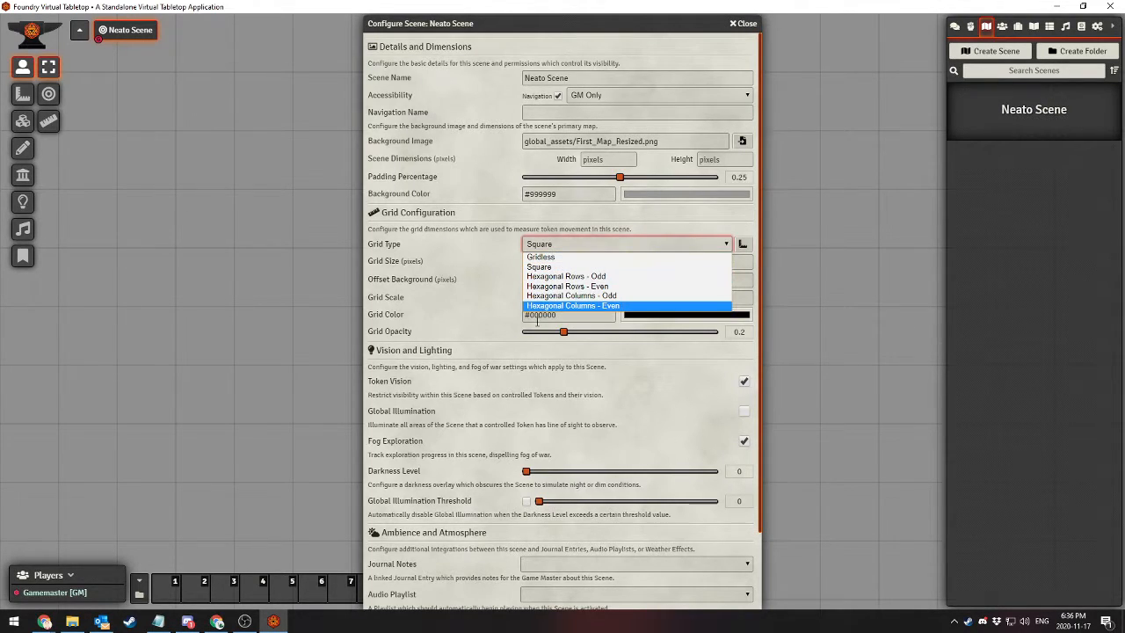
left_click(567, 247)
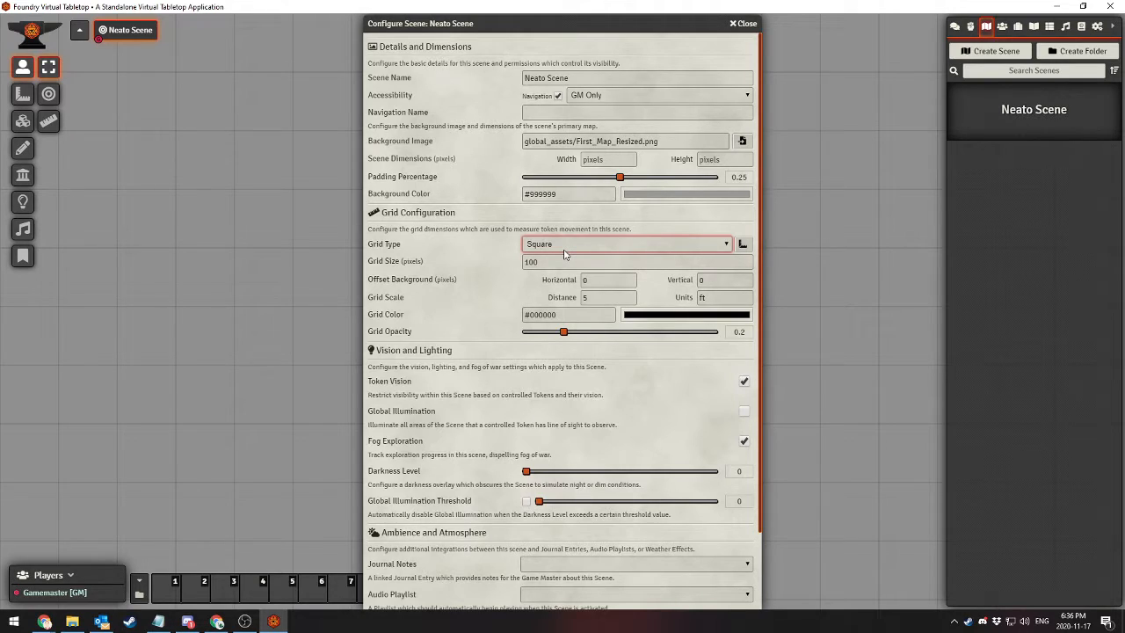
left_click(555, 247)
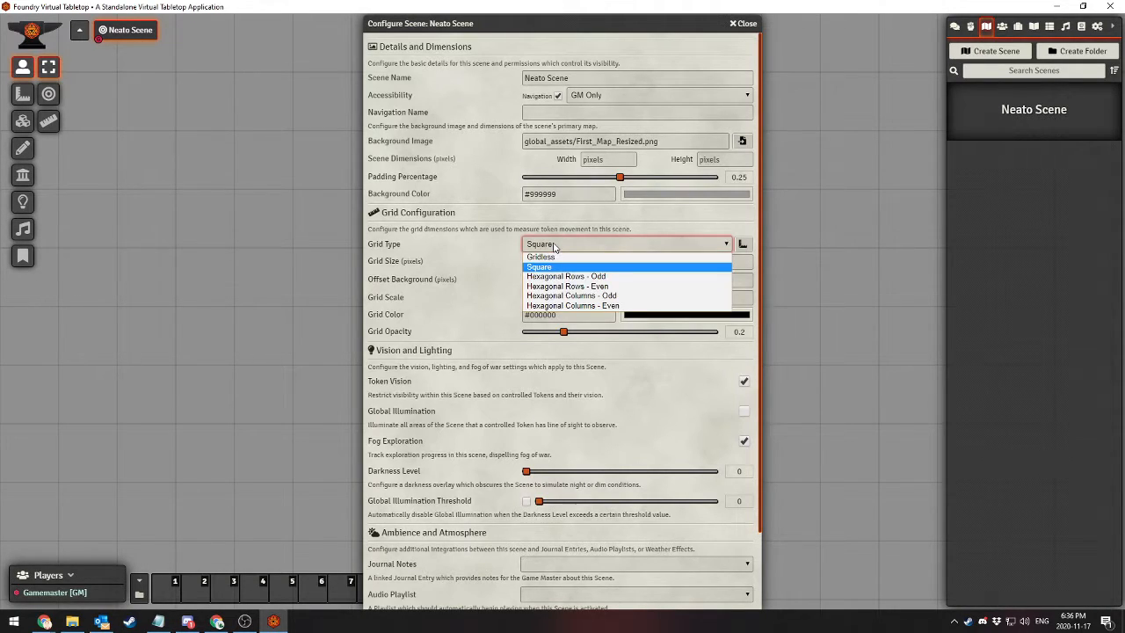
left_click(554, 257)
left_click(547, 248)
left_click(545, 258)
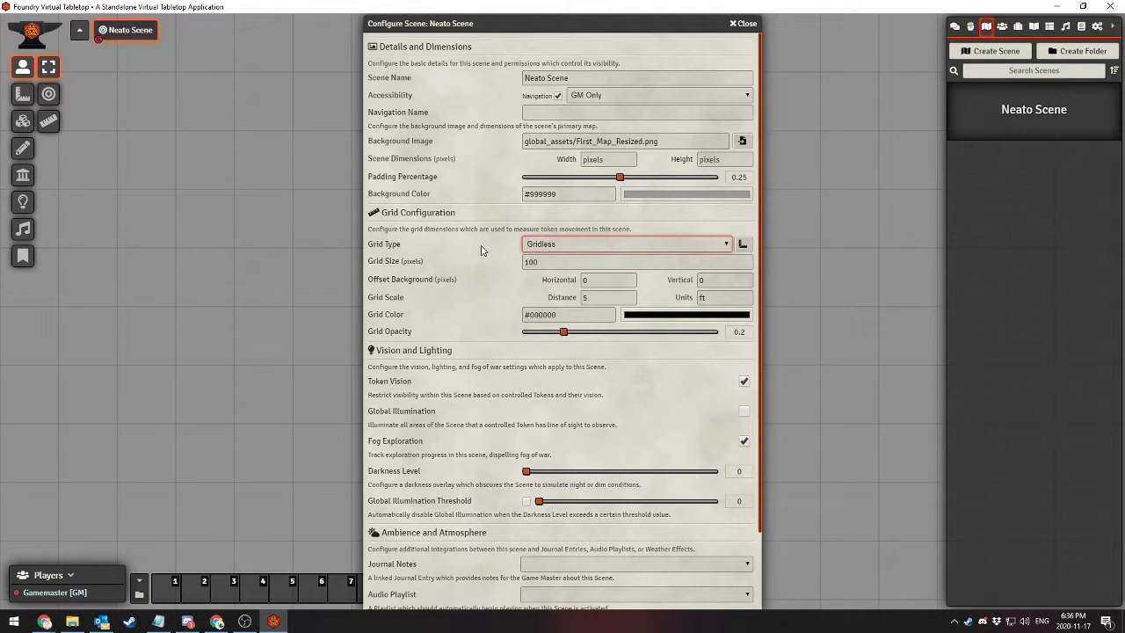
left_click(596, 248)
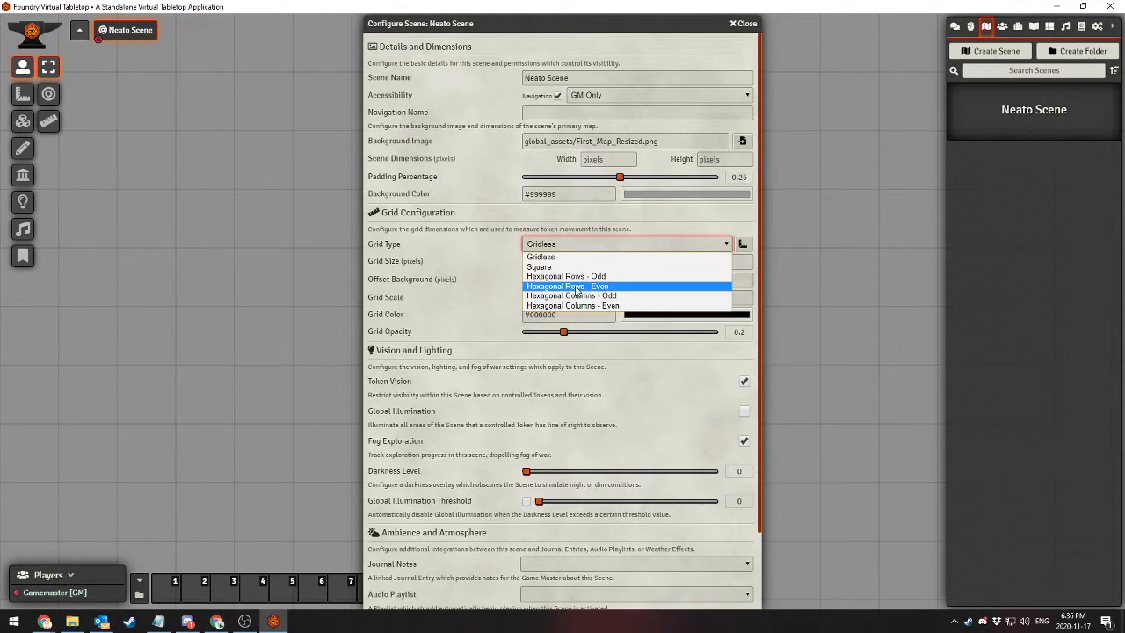
left_click(669, 243)
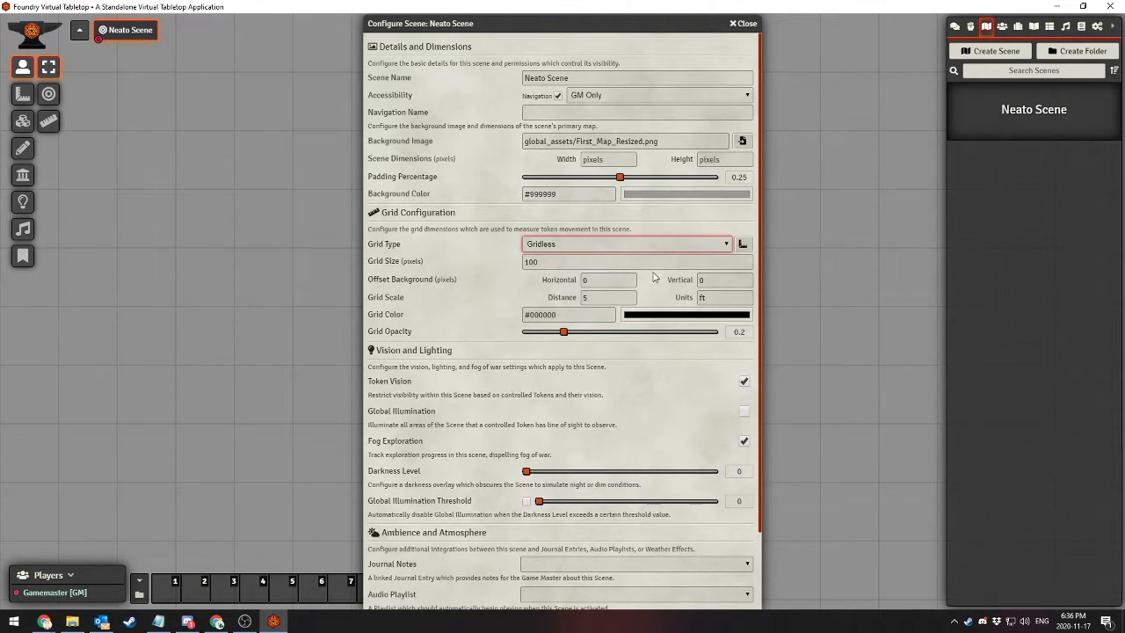
Save the scene configuration with the Gridless grid type and accept the change of scene dimensions
left_click(728, 300)
left_click(670, 298)
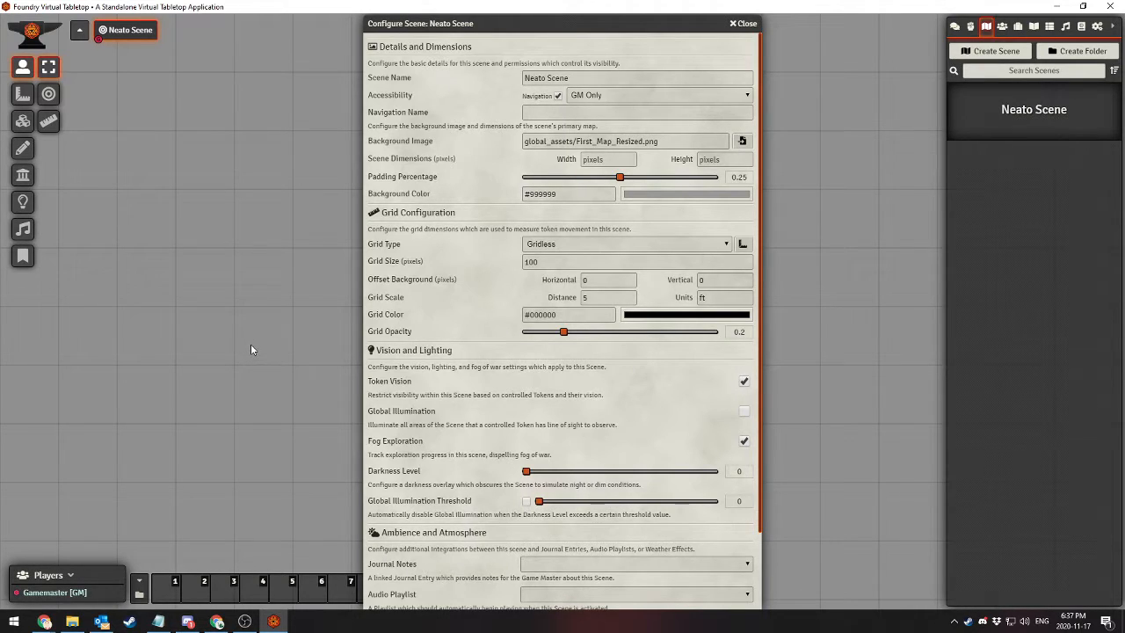
left_click(560, 254)
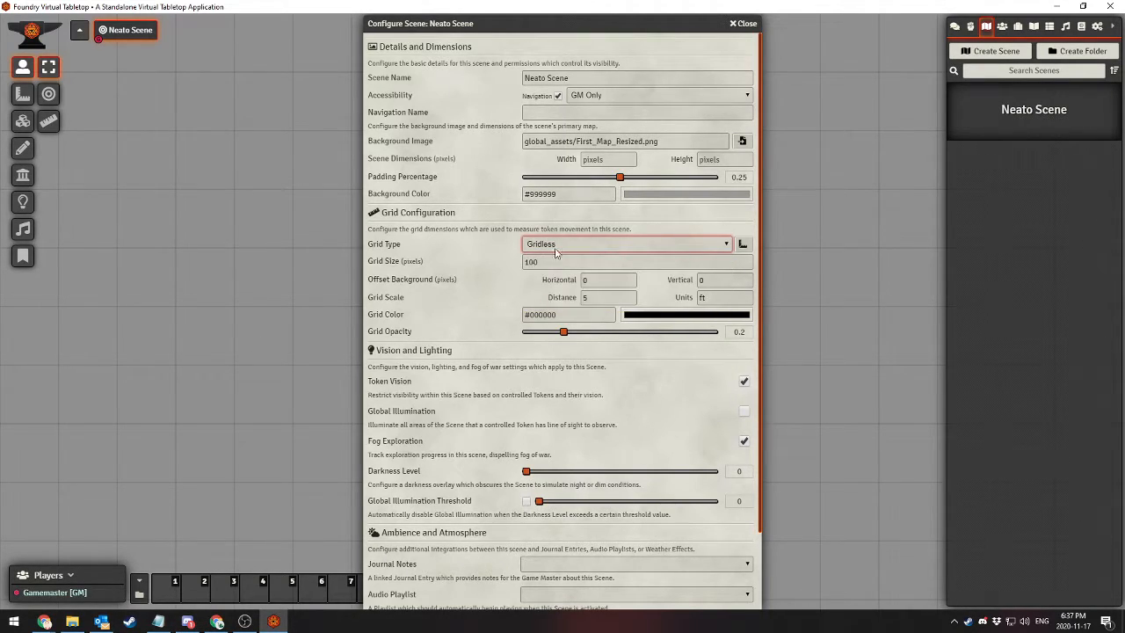
scroll(420, 431, "down", 2)
scroll(413, 395, "up", 2)
scroll(408, 379, "down", 2)
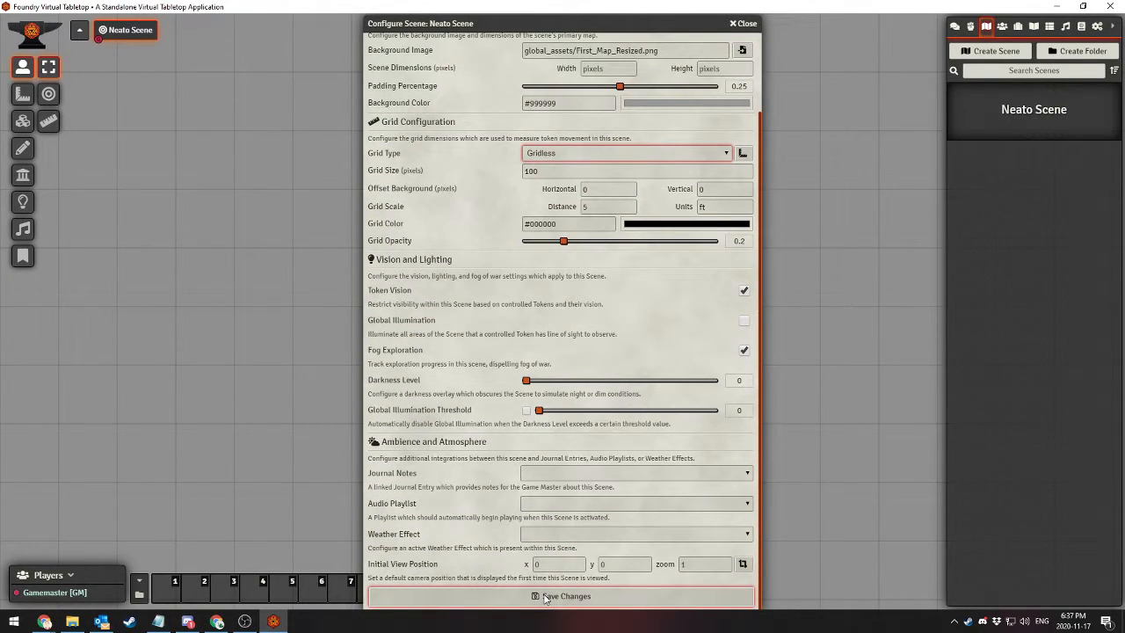
left_click(545, 597)
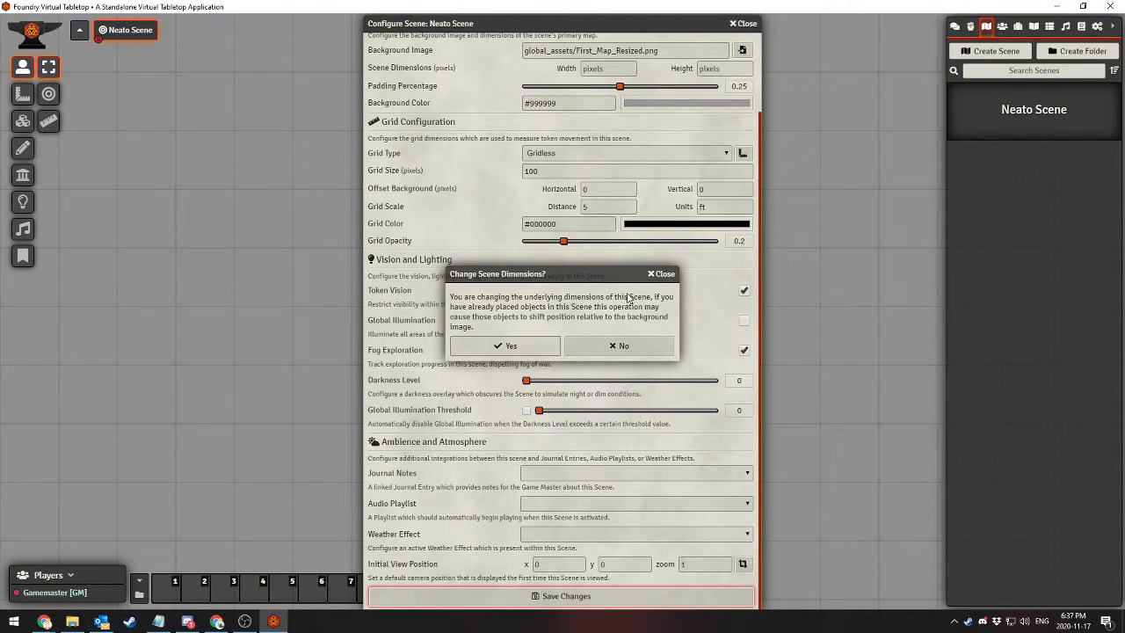
left_click(507, 348)
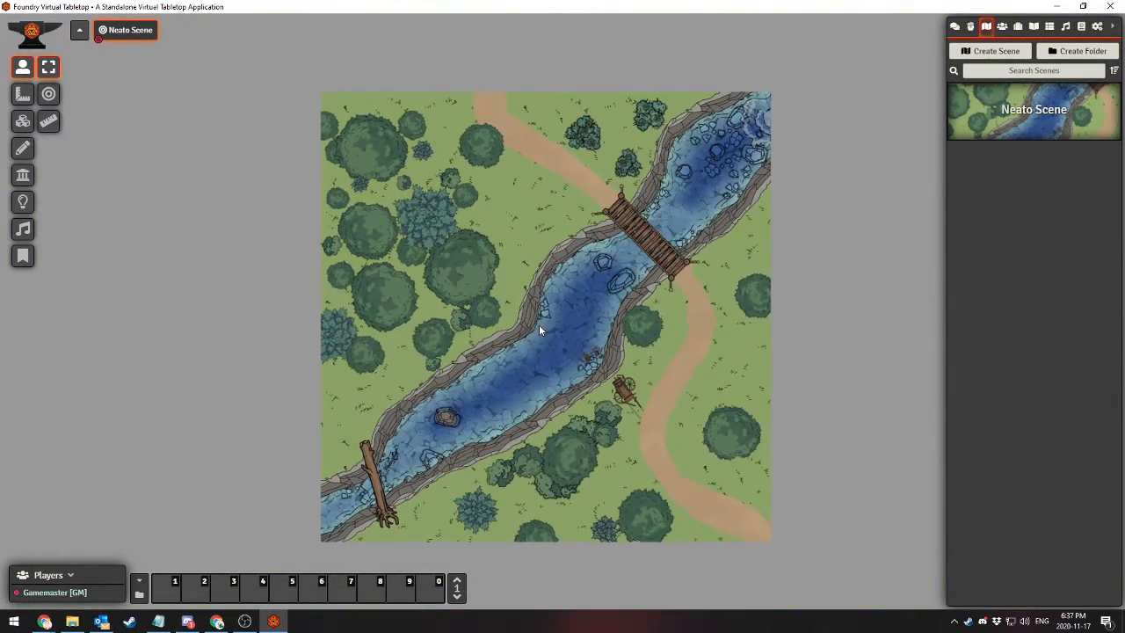
Examine the loaded river map on the canvas at different zoom levels
scroll(539, 325, "up", 3)
left_click_drag(564, 337, 551, 330)
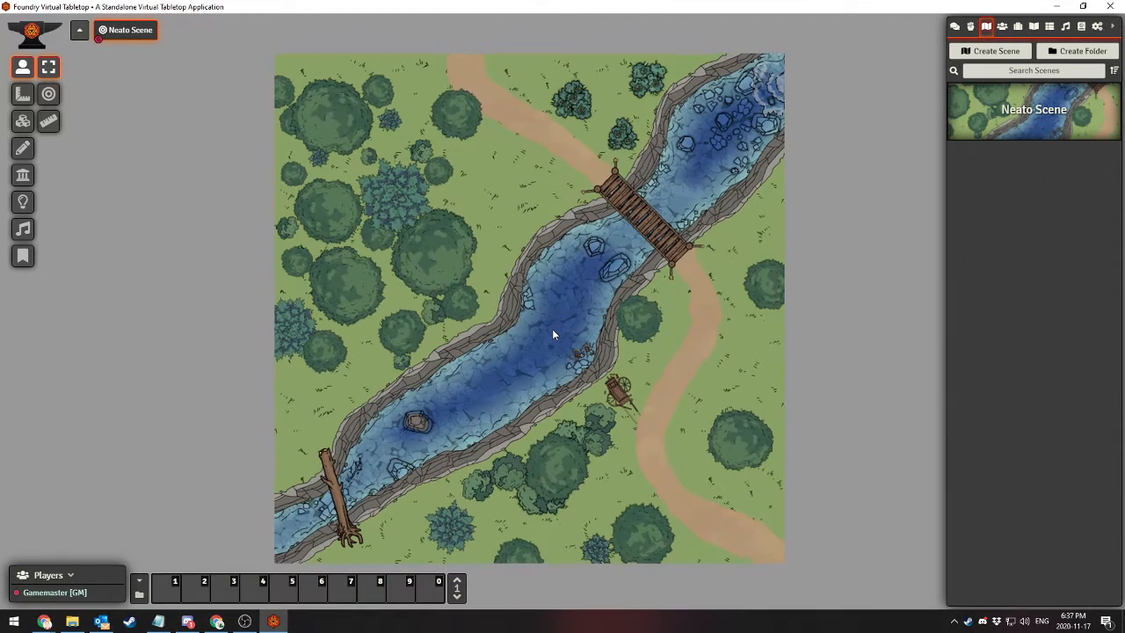
scroll(552, 329, "up", 1)
scroll(552, 328, "down", 1)
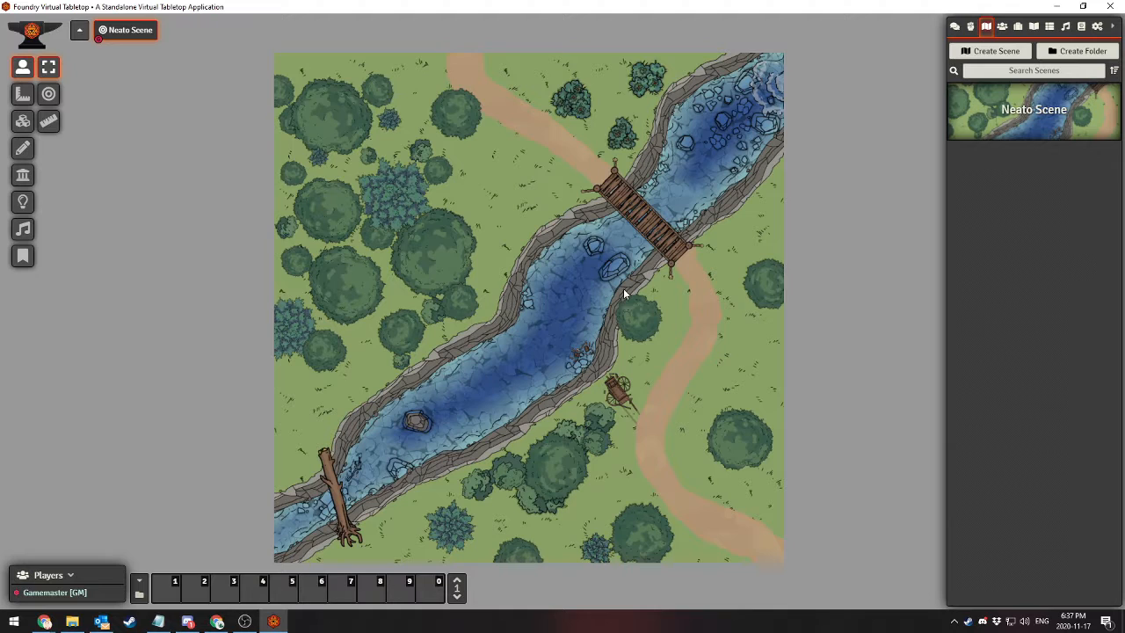
scroll(624, 280, "up", 1)
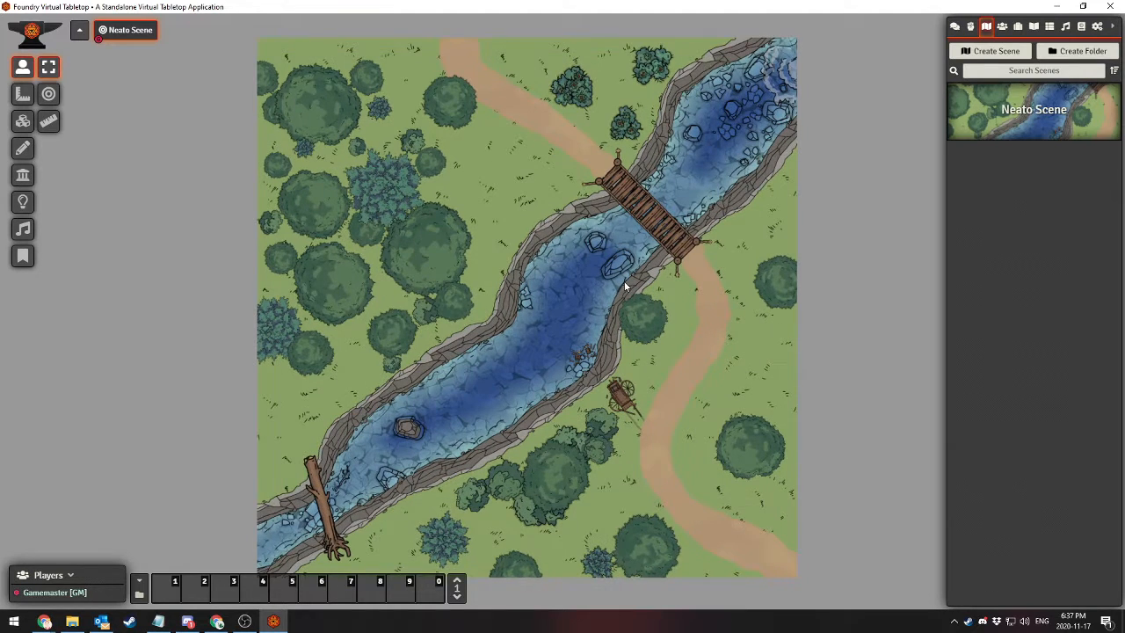
scroll(622, 284, "down", 1)
scroll(621, 292, "up", 1)
scroll(621, 293, "down", 1)
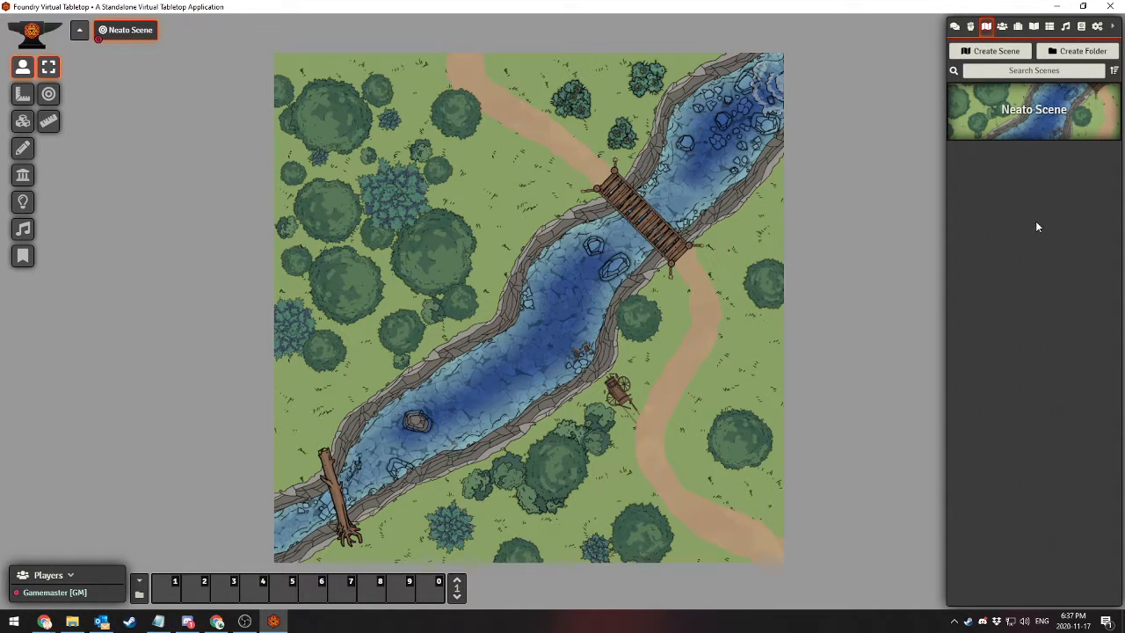
Reopen the Neato Scene configuration and set its grid type to Square
right_click(1035, 117)
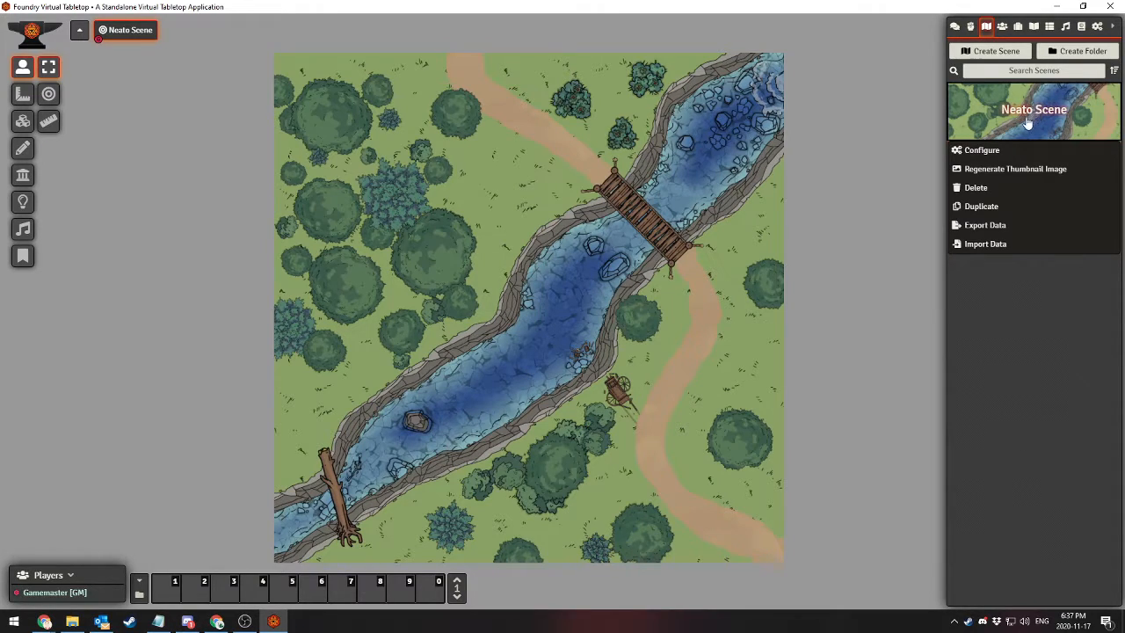
left_click(984, 150)
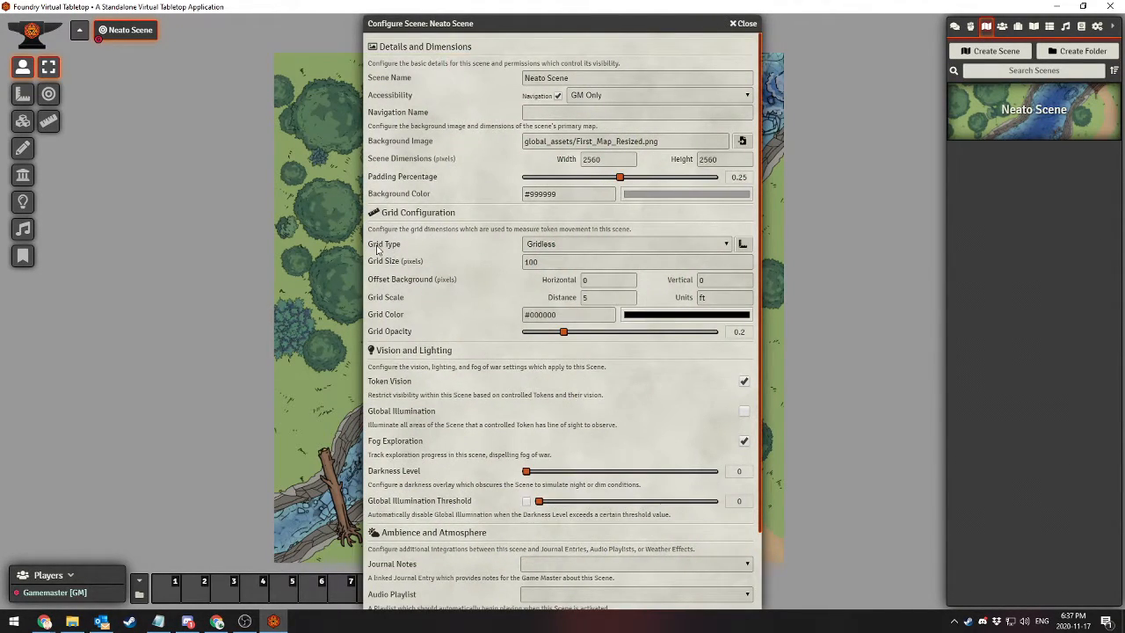
left_click(602, 249)
left_click(542, 268)
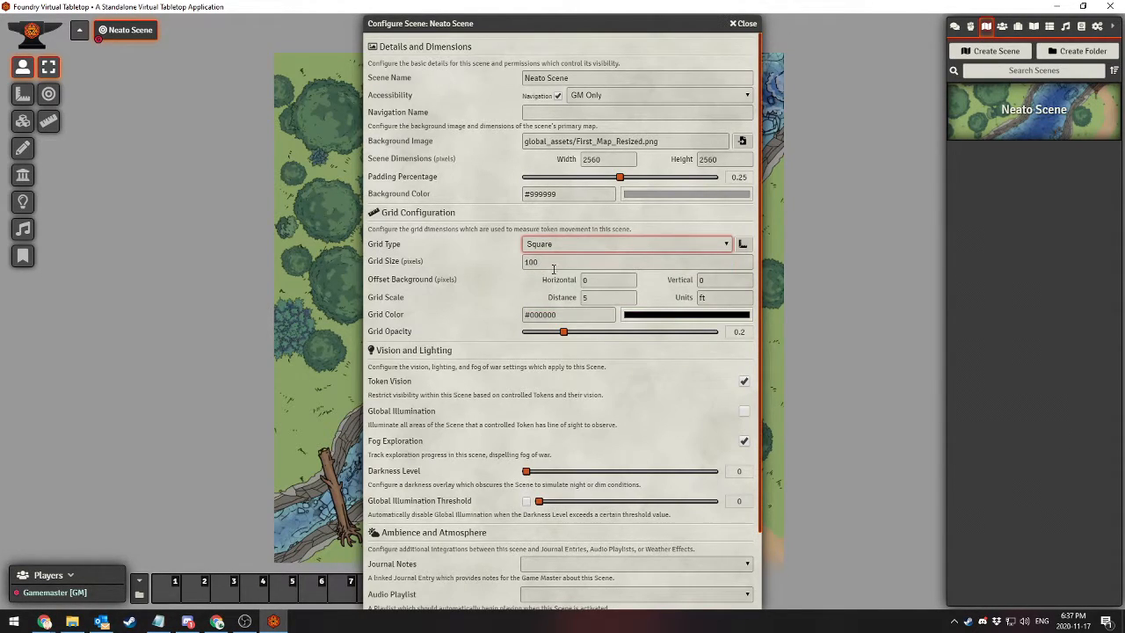
scroll(432, 395, "down", 2)
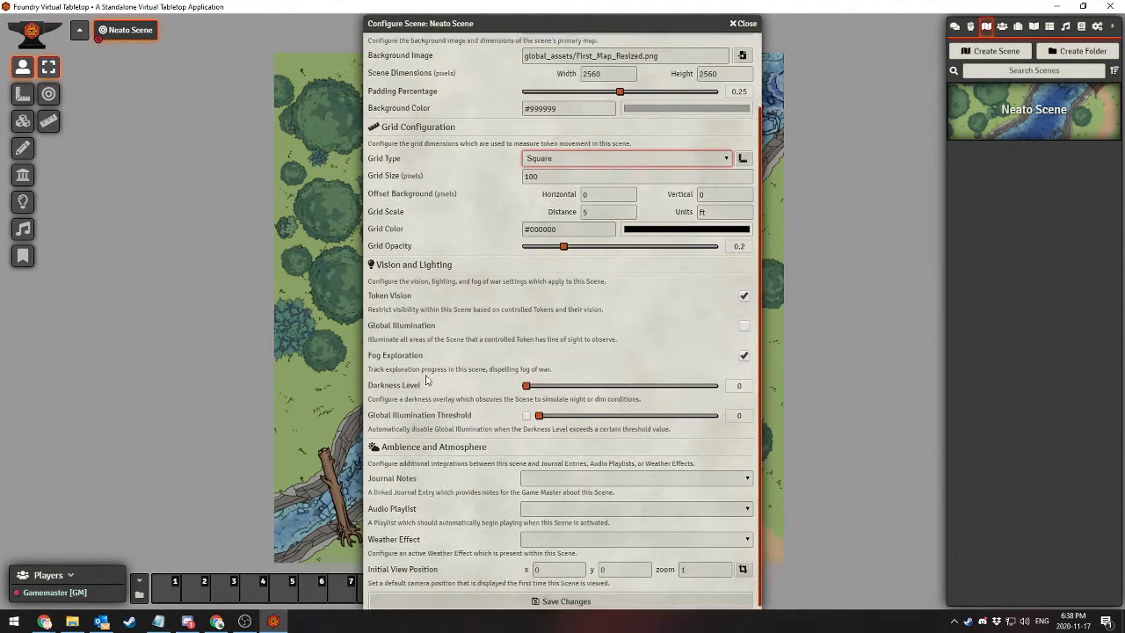
scroll(428, 380, "up", 2)
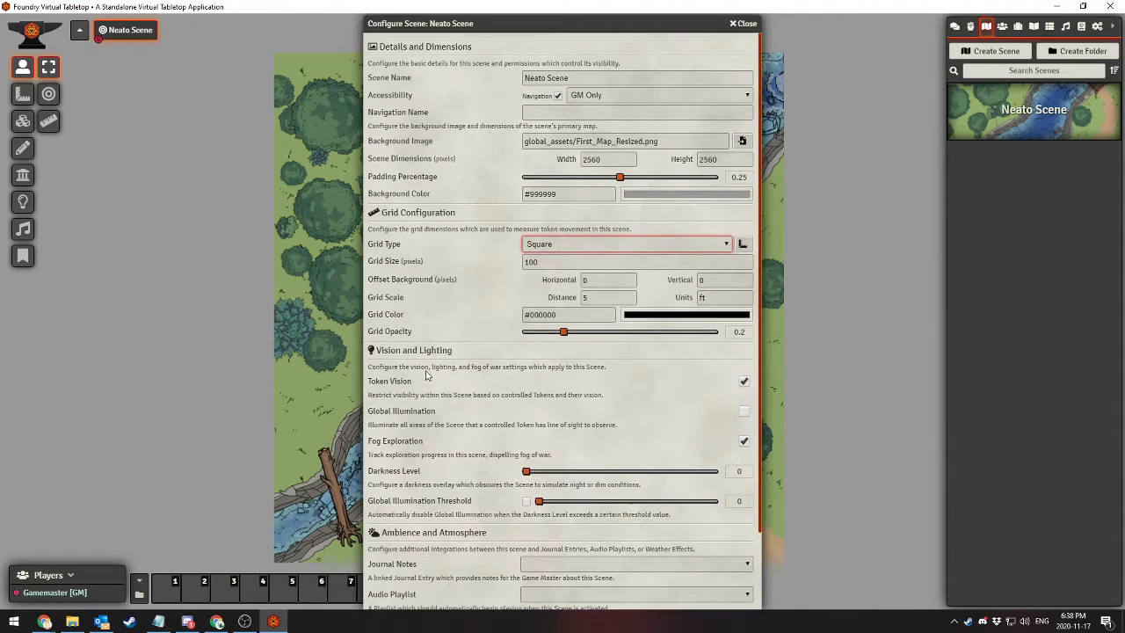
Set the scene's background color to purple #b456dc and save the scene configuration
left_click(686, 197)
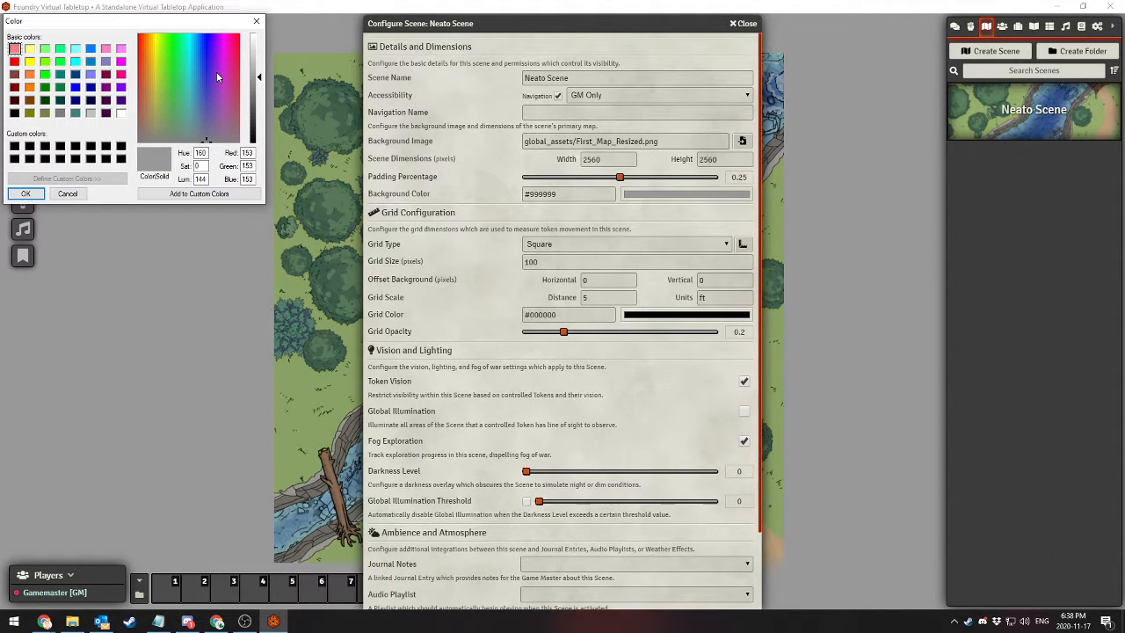
mouse_move(216, 71)
left_mouse_down()
mouse_move(221, 62)
mouse_move(218, 72)
left_mouse_up()
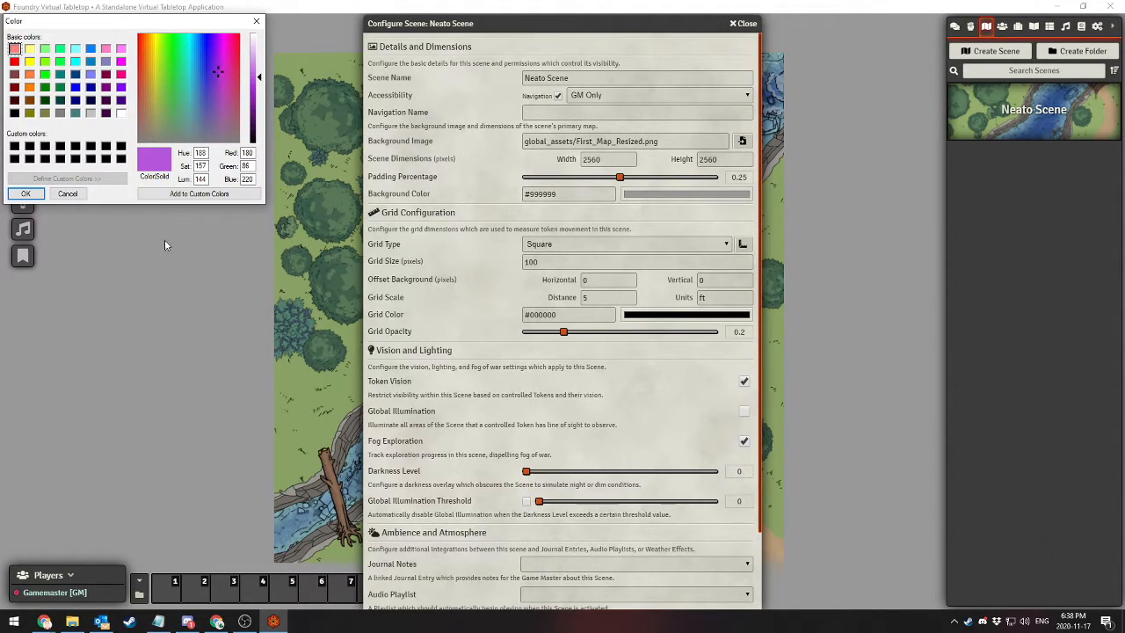
scroll(431, 402, "down", 2)
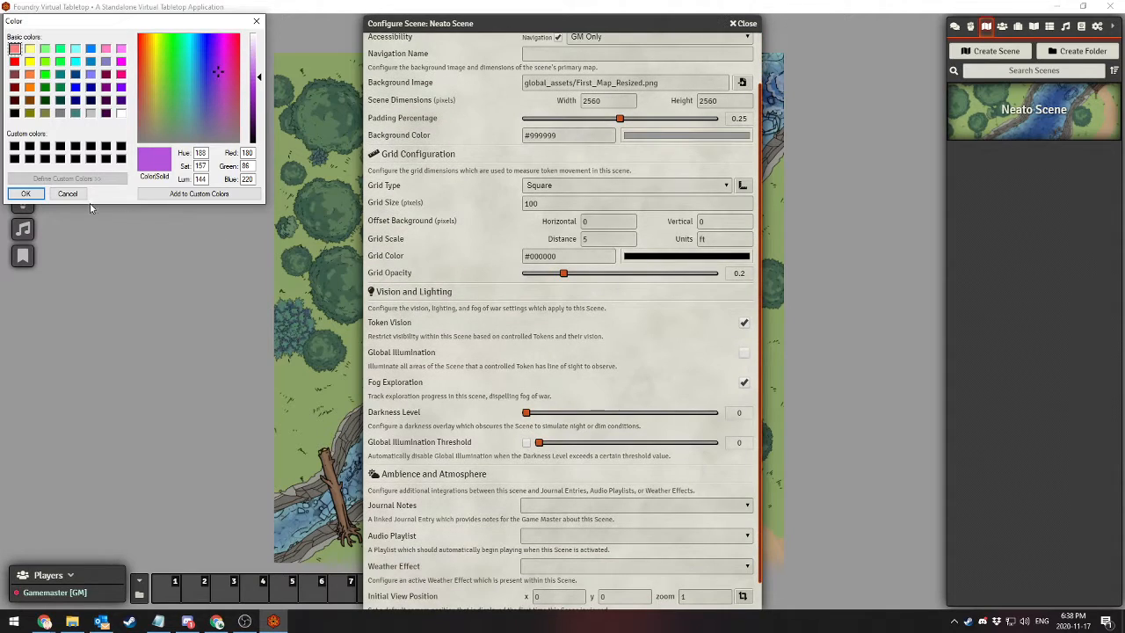
left_click(24, 197)
scroll(450, 243, "down", 1)
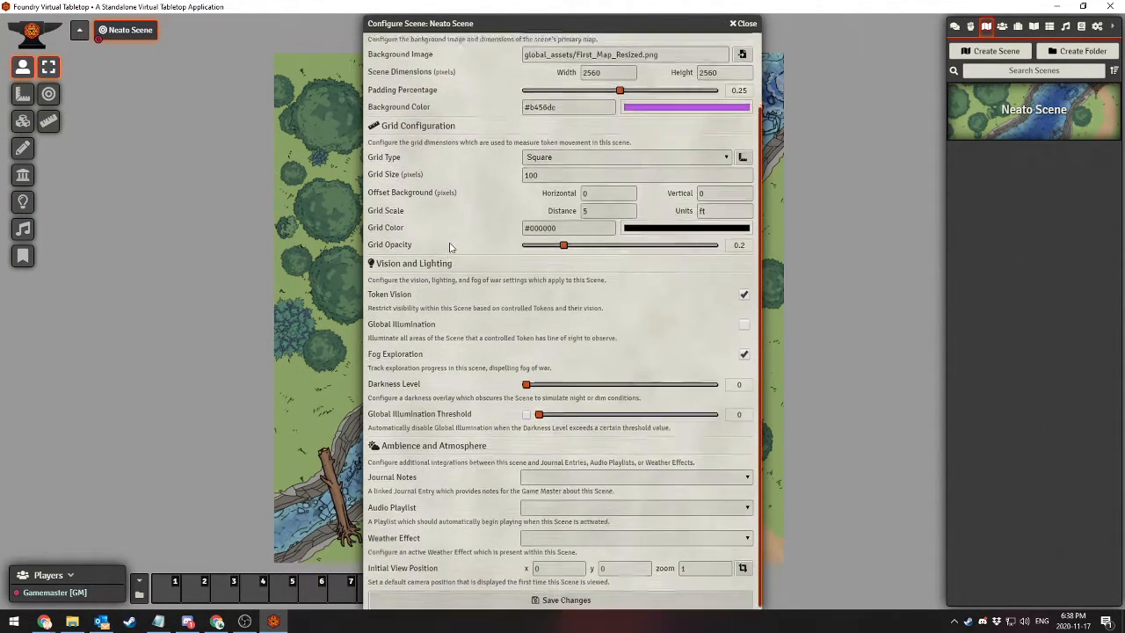
left_click(529, 596)
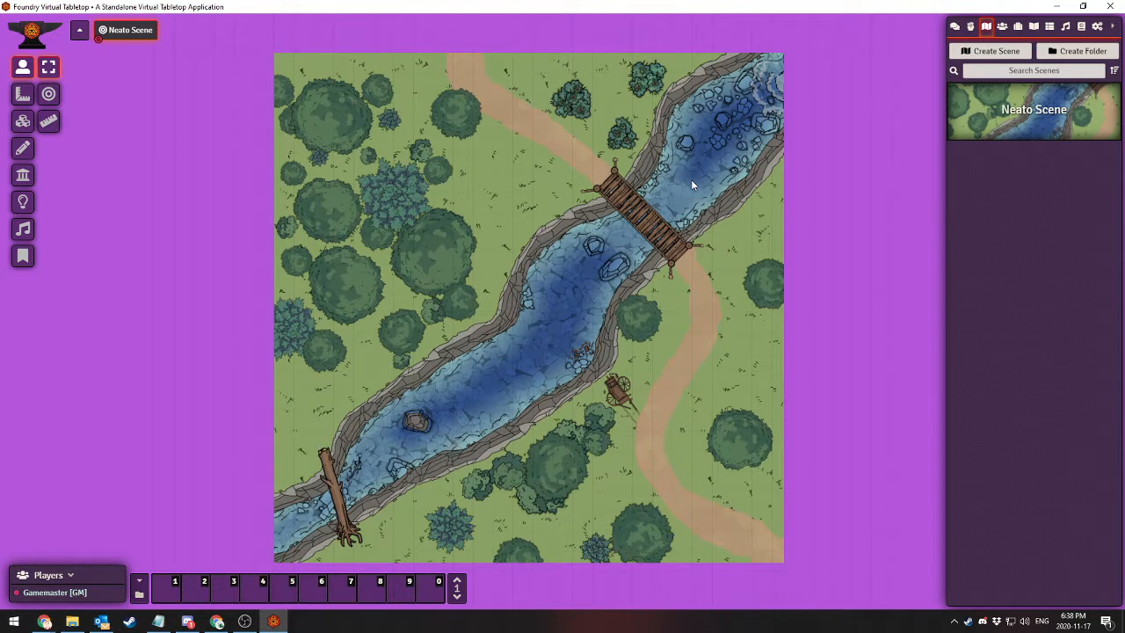
Change the scene's background color to light gray #c0c0c0 and save the scene configuration
right_click(1030, 107)
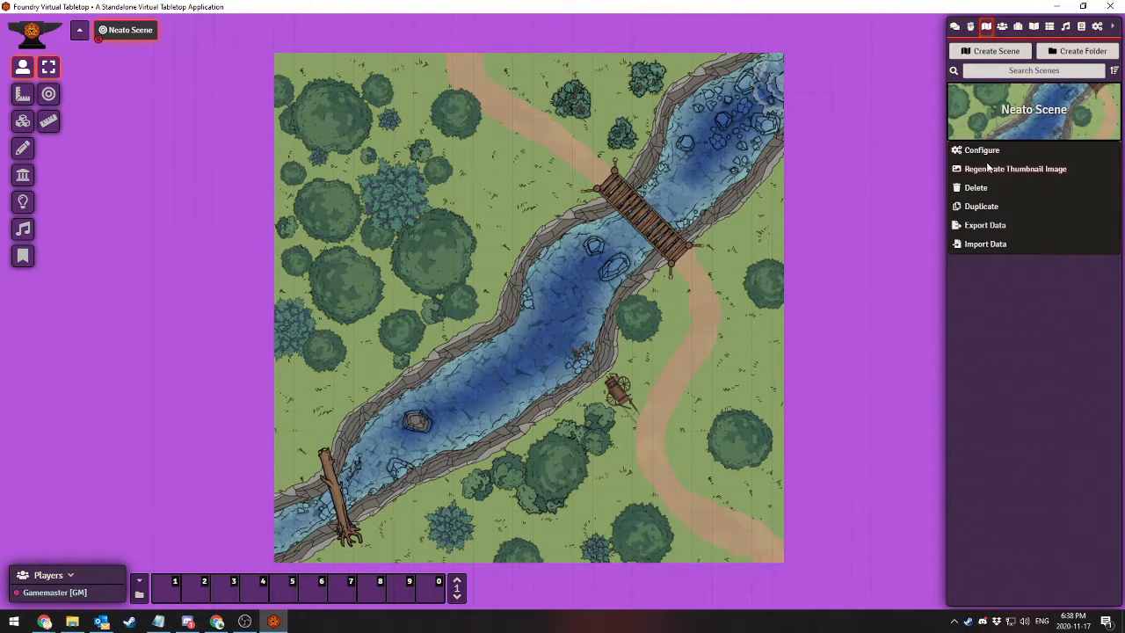
left_click(975, 154)
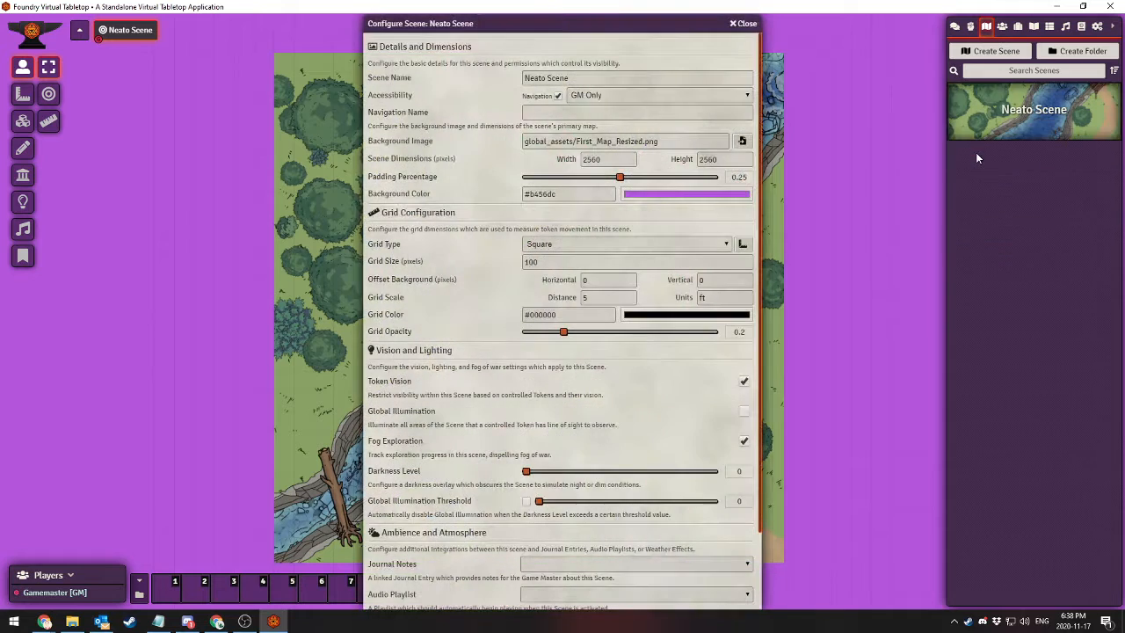
left_click(700, 195)
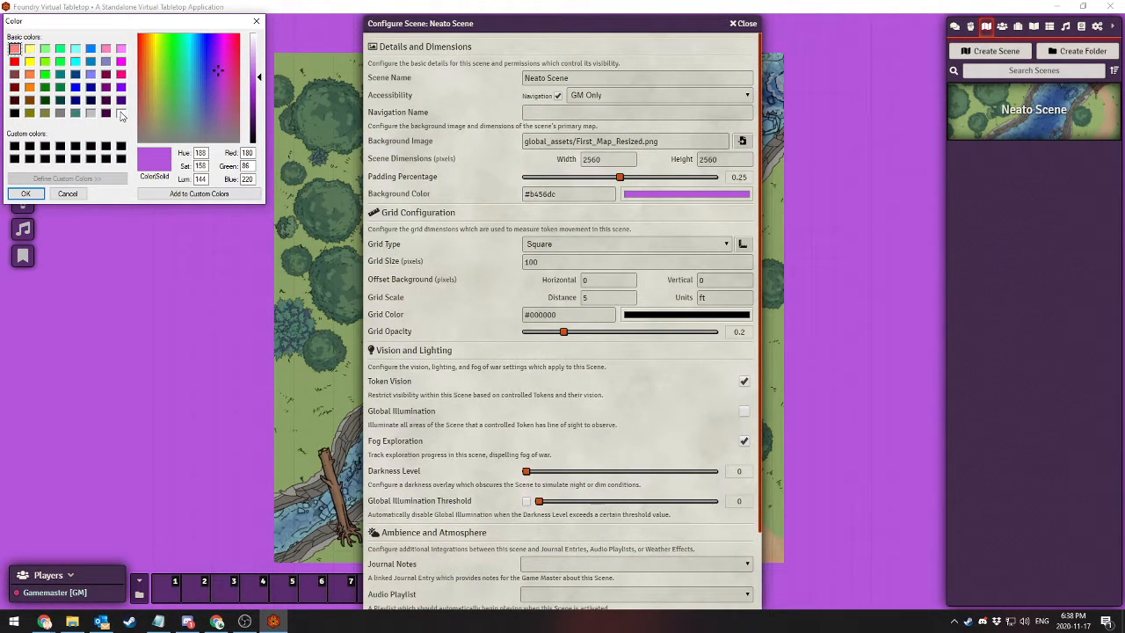
left_click(91, 113)
left_click(20, 195)
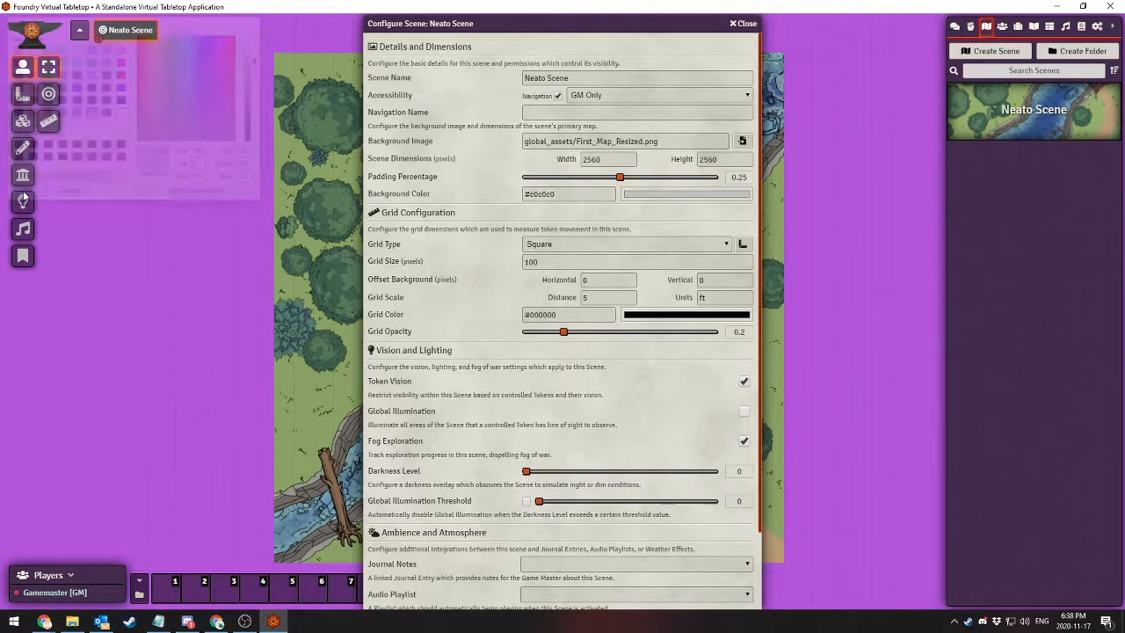
scroll(475, 527, "down", 2)
left_click(517, 594)
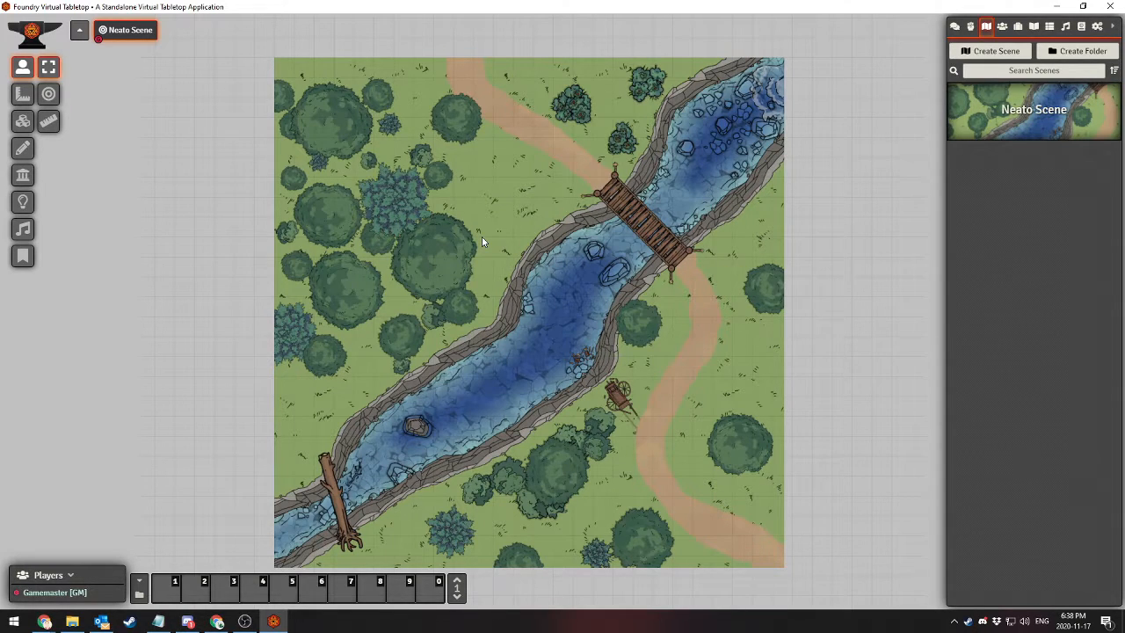
Open the Grid Configuration Tool for Neato Scene and try shifting the grid offset horizontally in both directions
right_click(1019, 113)
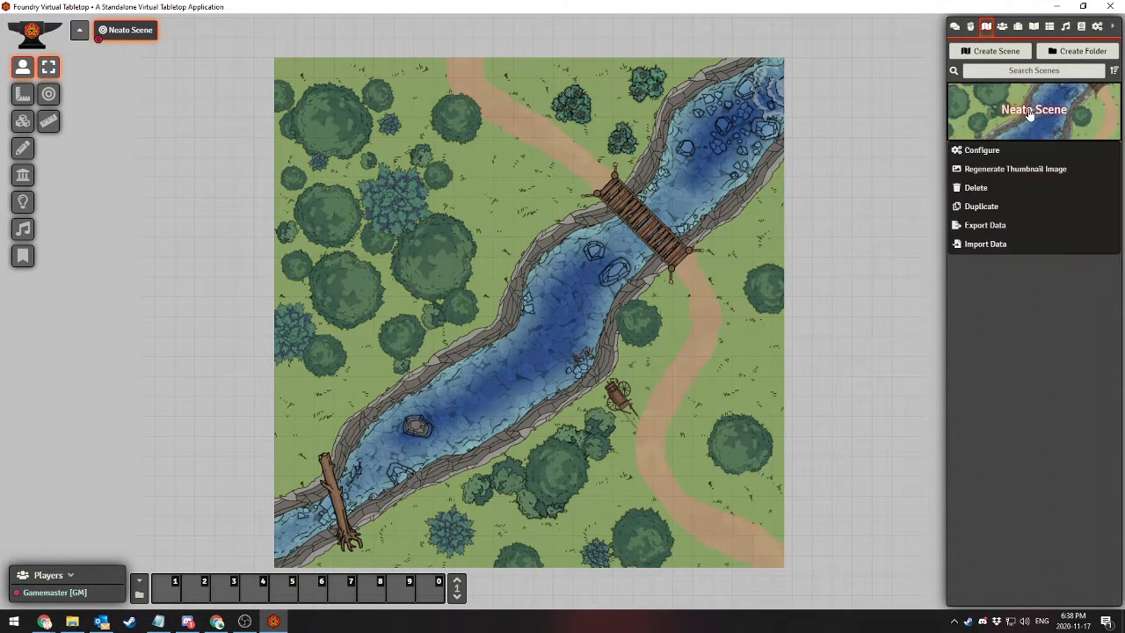
left_click(991, 149)
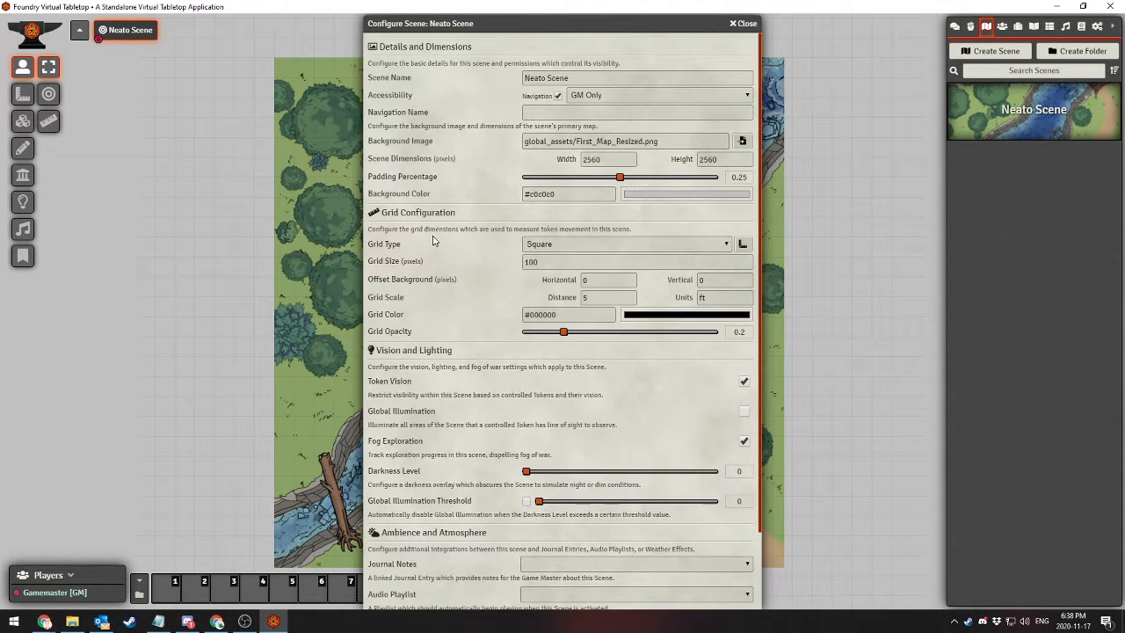
left_click(743, 245)
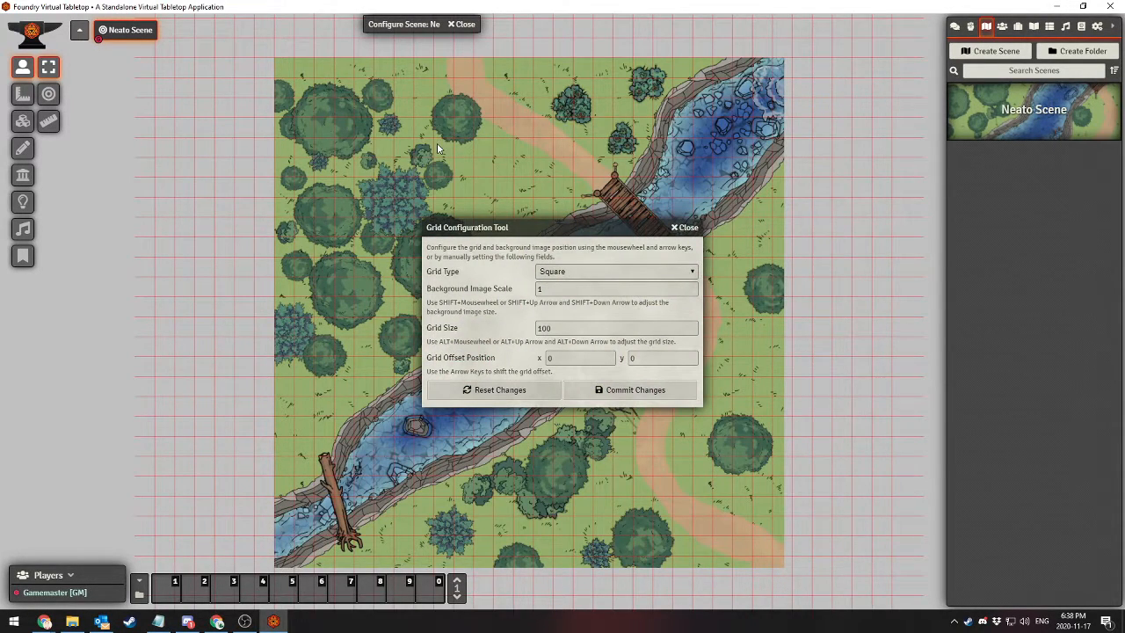
scroll(437, 148, "up", 2)
left_click_drag(513, 95, 515, 139)
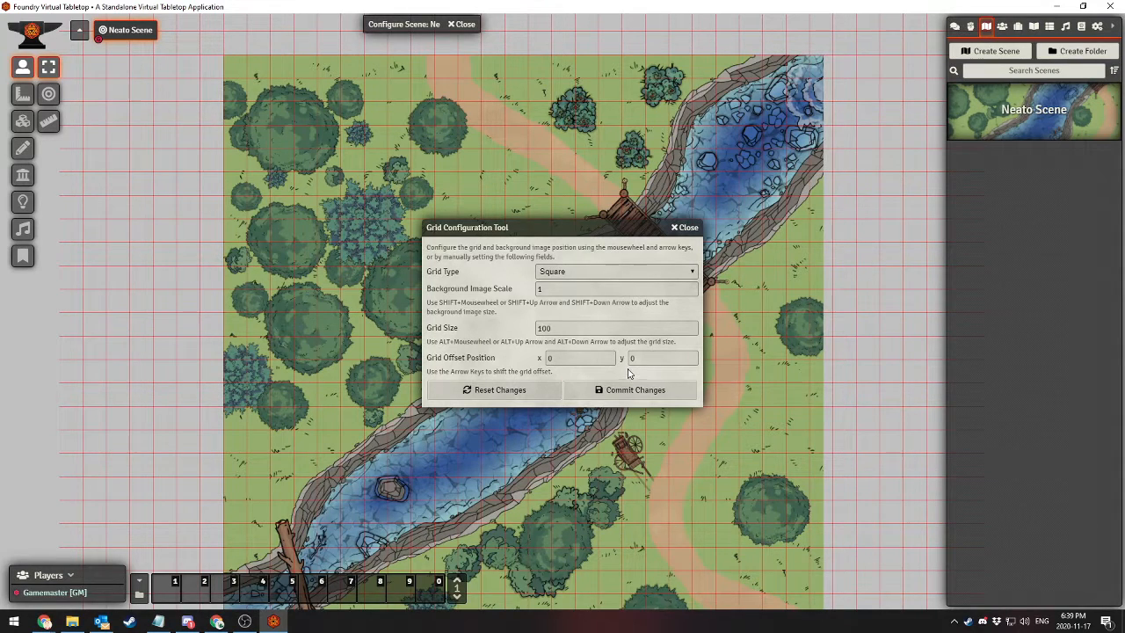
key("Right")
key("Left")
Adjust the background image scale in the Grid Configuration Tool to 1.05
scroll(248, 325, "up", 2)
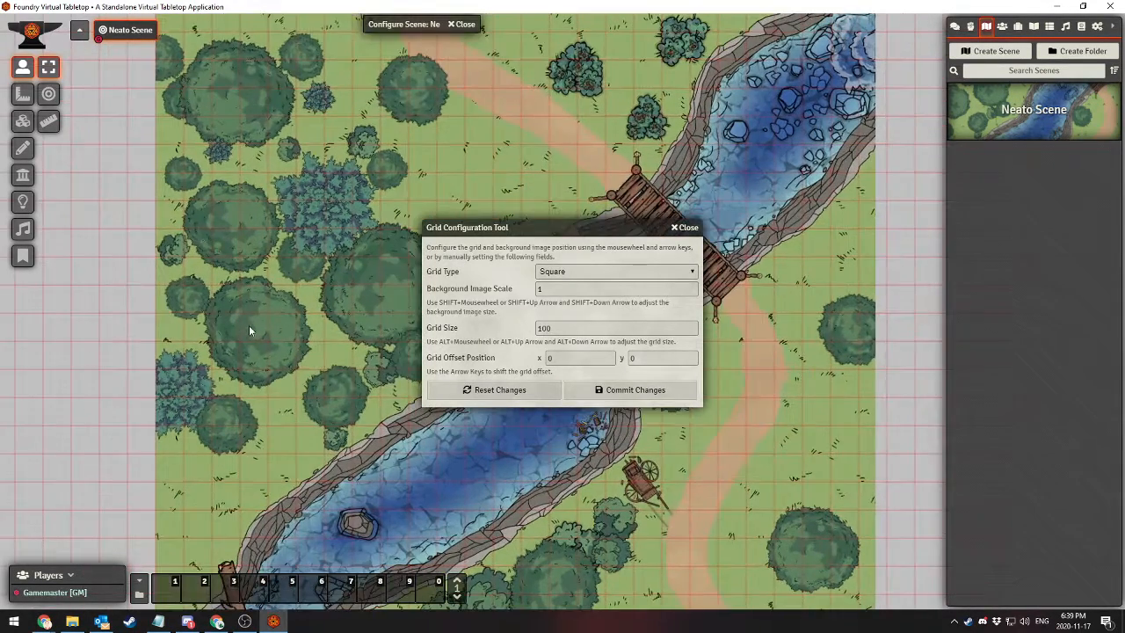
scroll(289, 152, "up", 3)
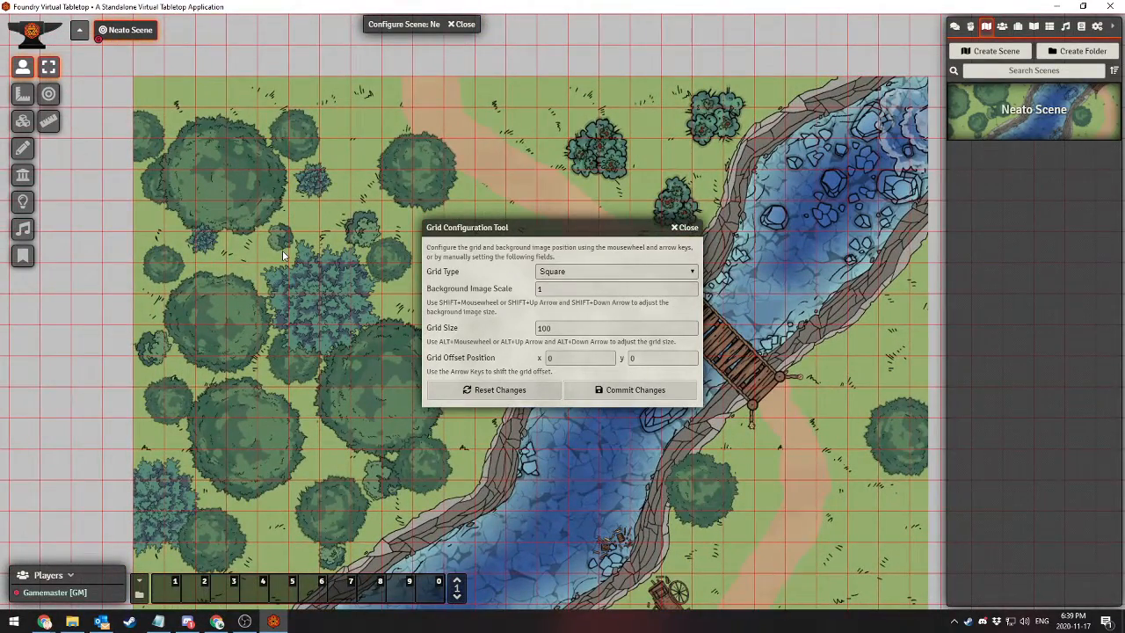
scroll(283, 255, "up", 1)
scroll(283, 254, "down", 1)
scroll(285, 260, "up", 1)
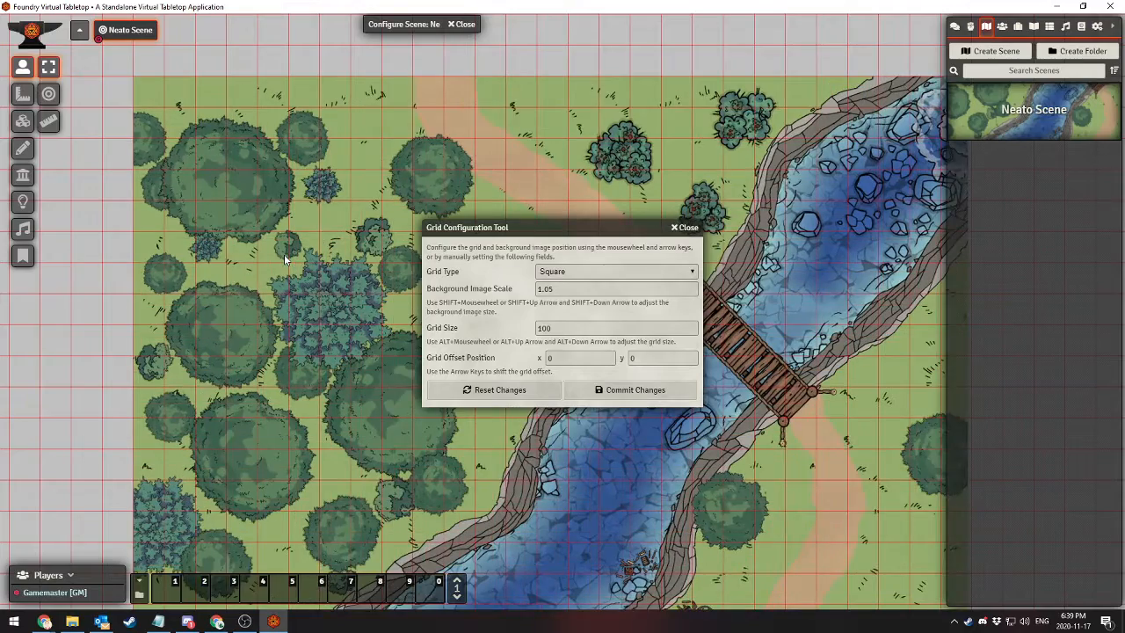
scroll(284, 259, "down", 1)
scroll(284, 259, "up", 1)
scroll(283, 253, "up", 2)
scroll(299, 256, "down", 2)
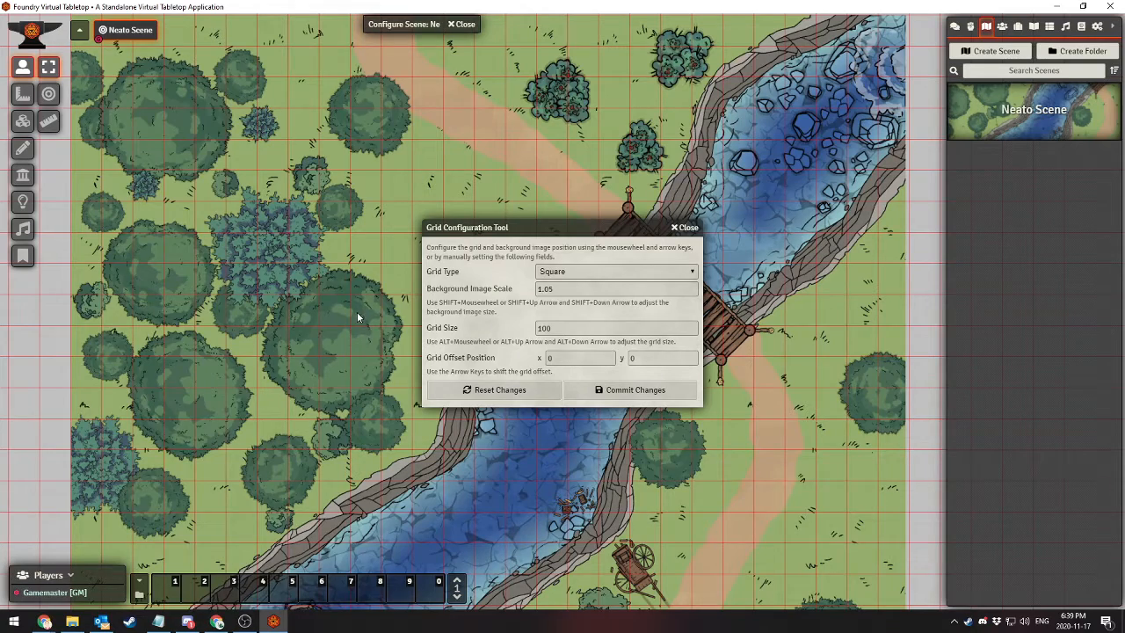
Reduce the grid size in the Grid Configuration Tool to 85
scroll(323, 298, "down", 2)
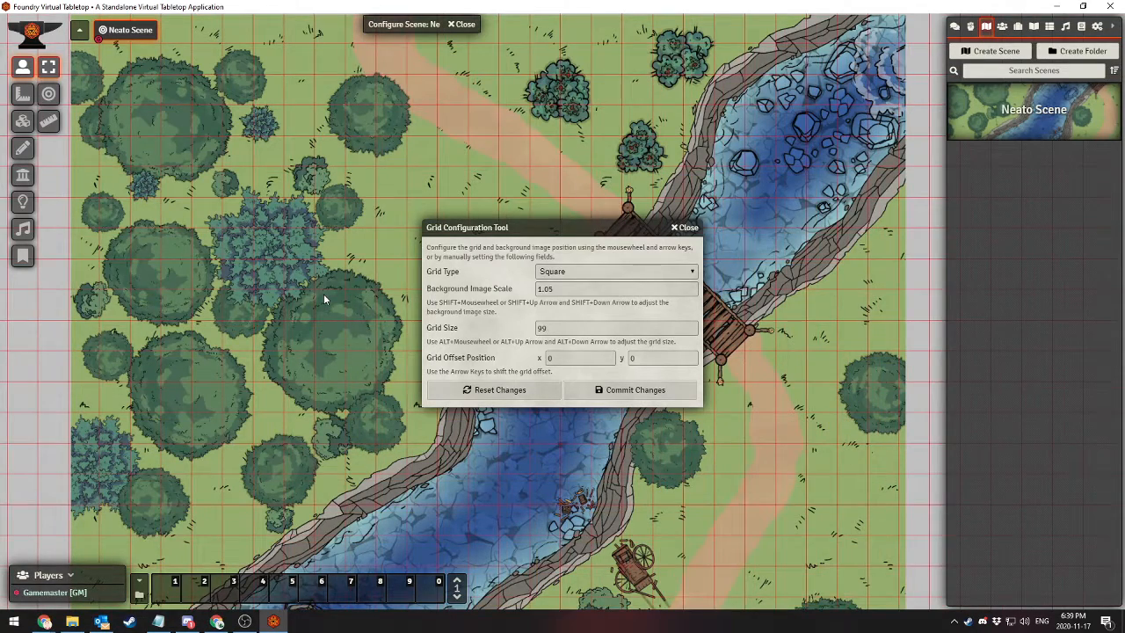
scroll(323, 298, "down", 5)
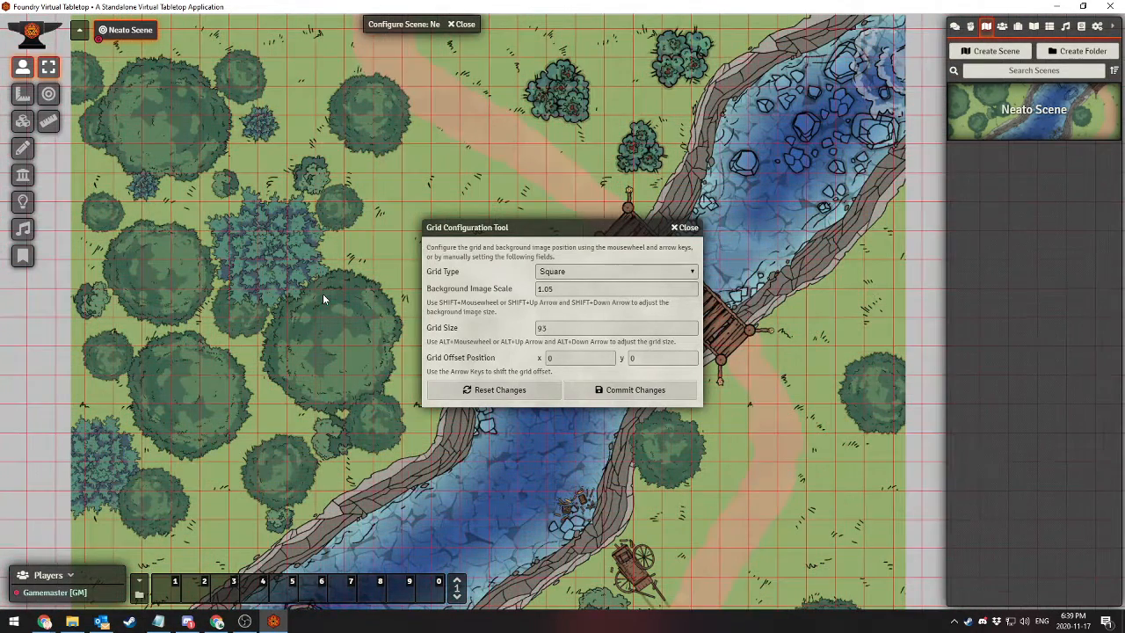
scroll(763, 440, "down", 8)
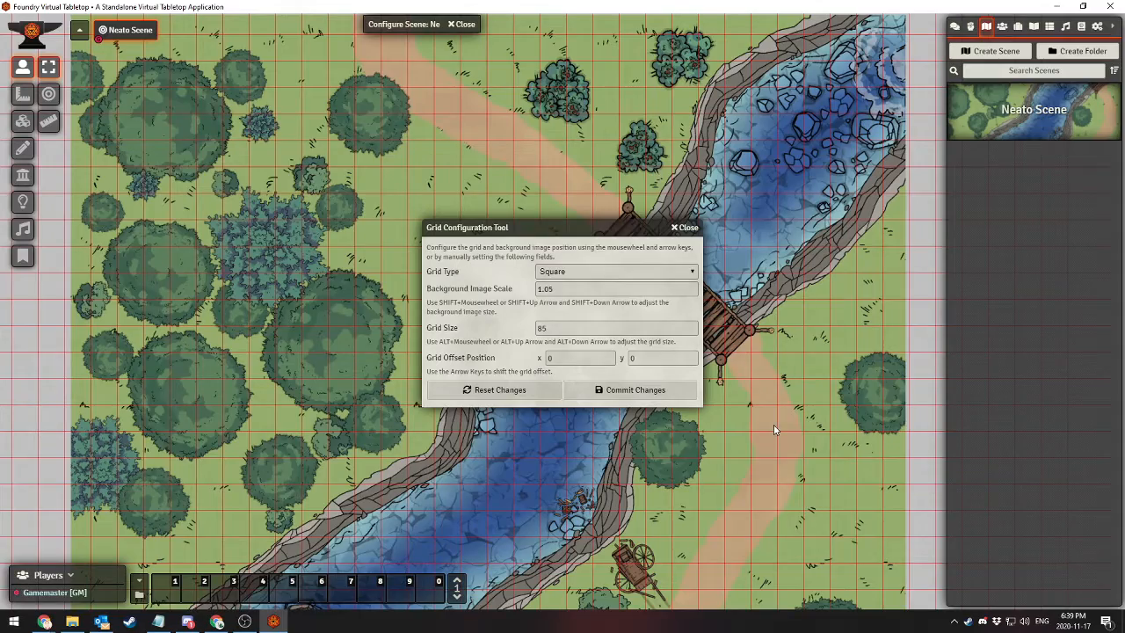
Try larger grid sizes in the Grid Configuration Tool, including 114 and 300
scroll(773, 428, "up", 12)
scroll(771, 435, "up", 17)
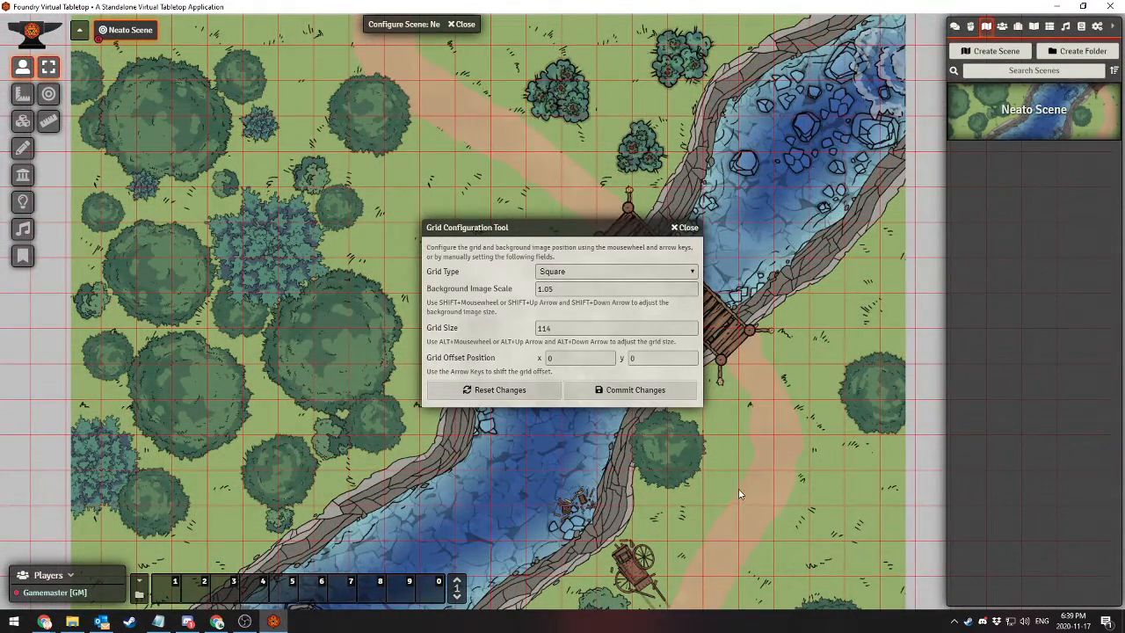
double_click(575, 326)
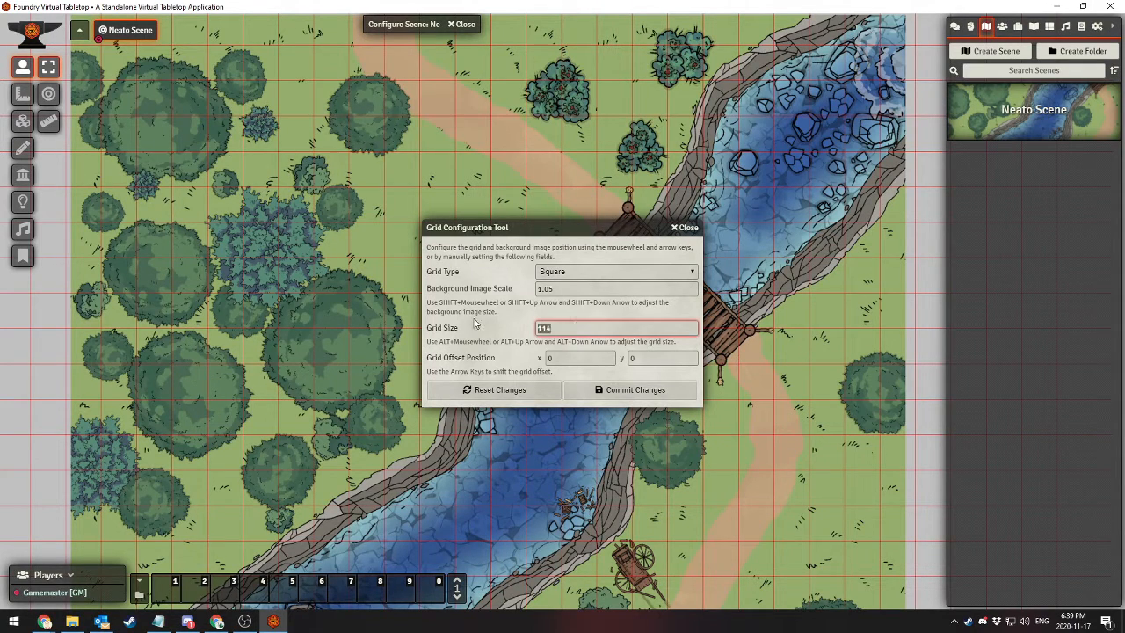
type("00")
left_click(484, 321)
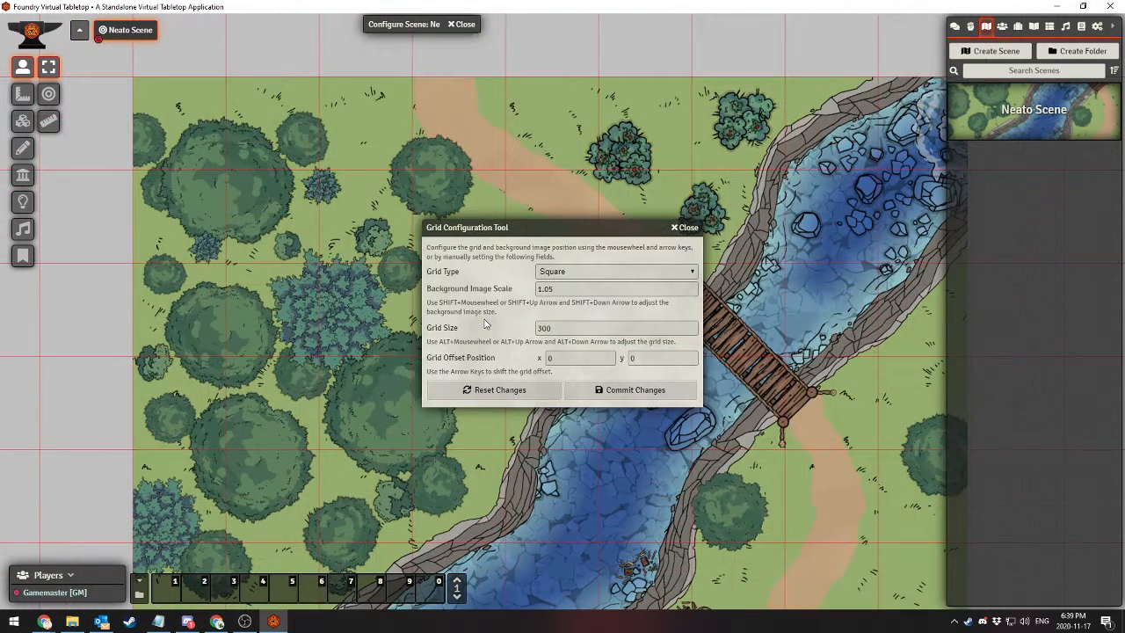
double_click(579, 327)
type("1")
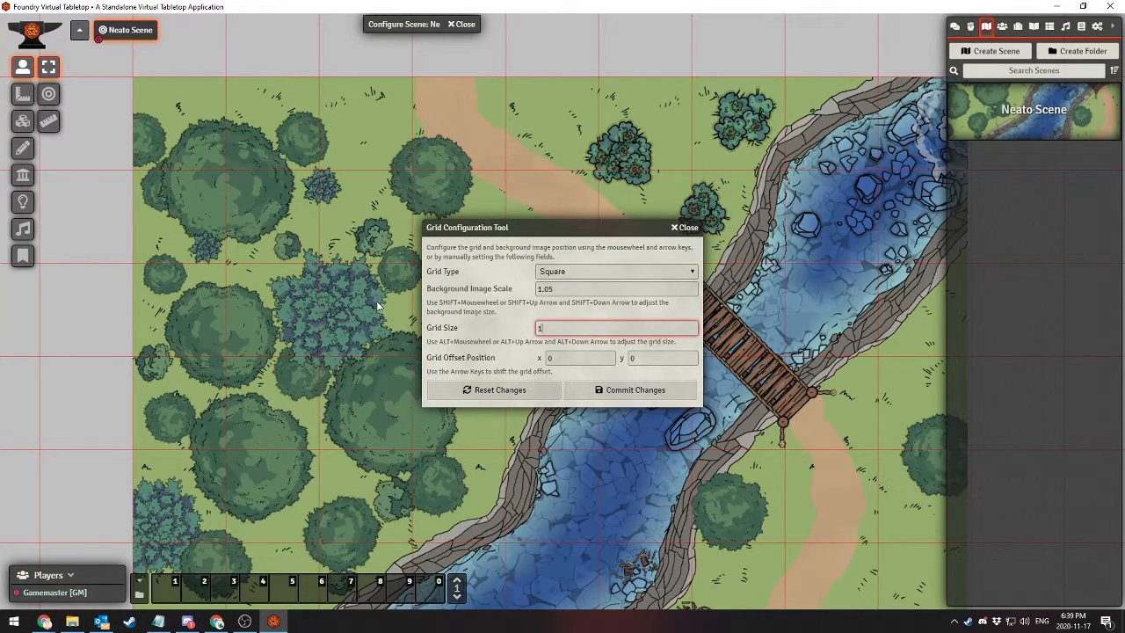
left_click(376, 301)
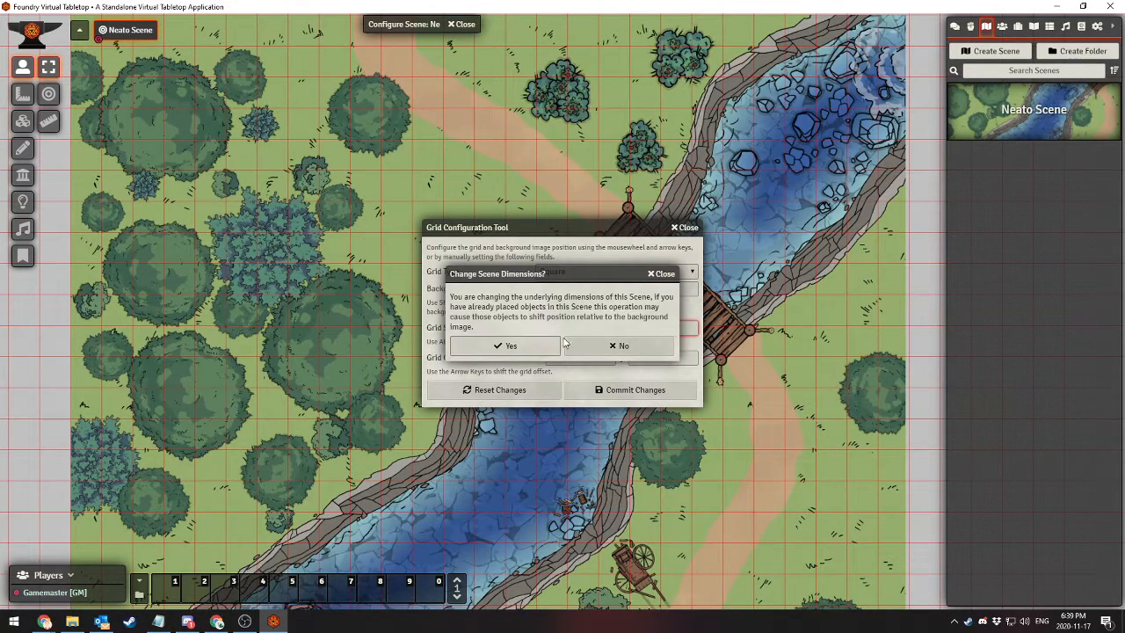
Dismiss the scene dimension change and save Neato Scene's configuration with the grid size left at 100
left_click(662, 273)
scroll(465, 513, "down", 2)
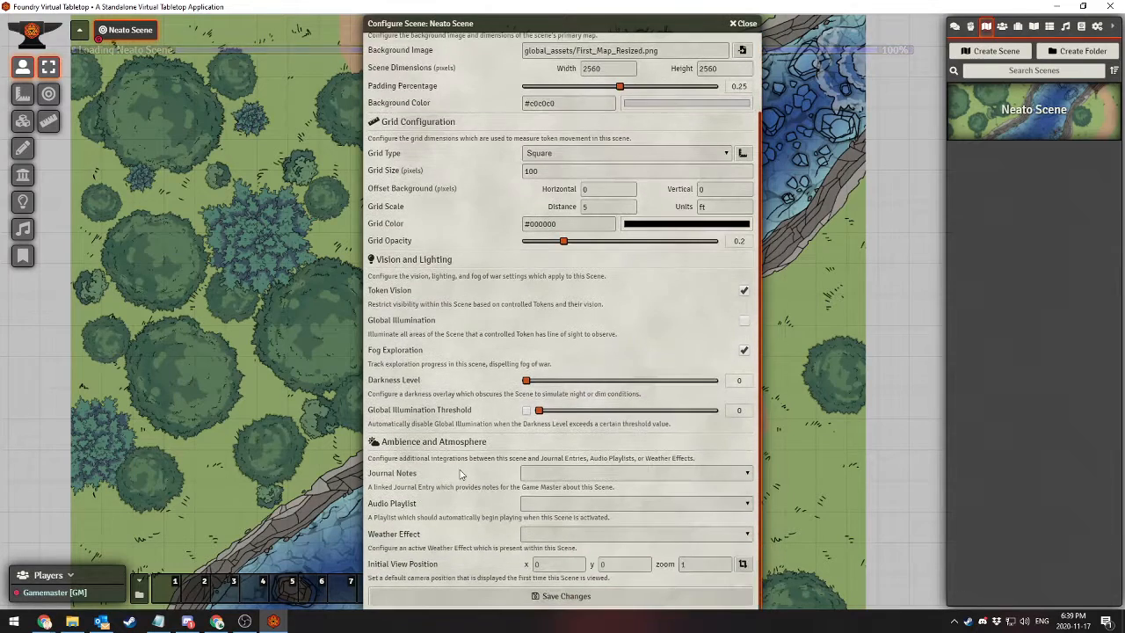
left_click(499, 598)
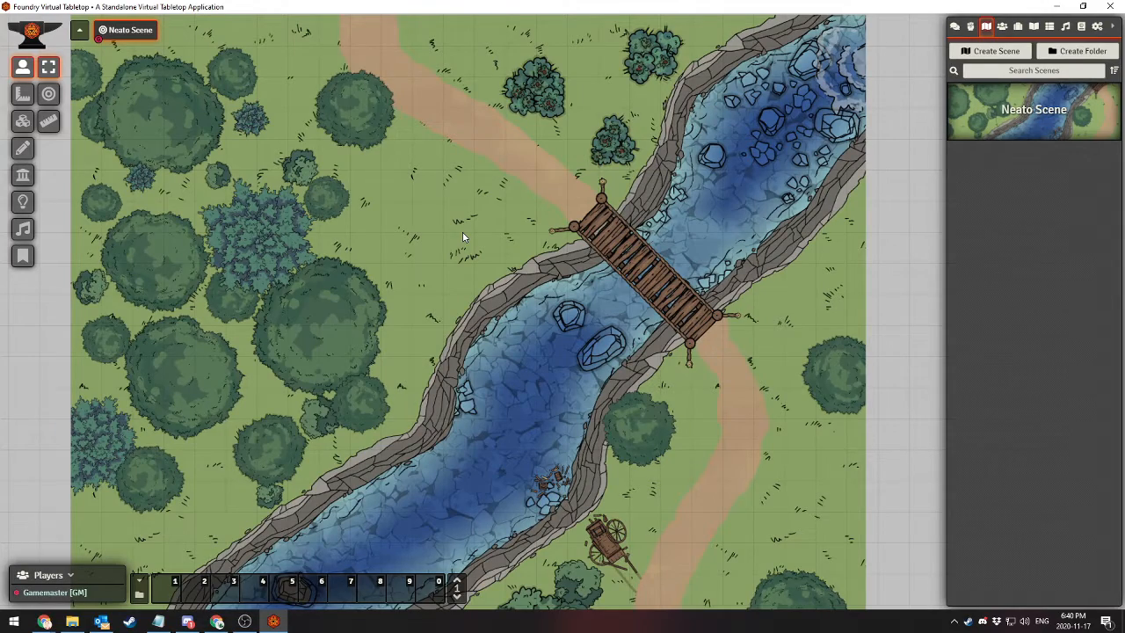
Review the Journal Notes, Audio Playlist, Weather Effect and Initial View Position options in Neato Scene's configuration
left_click_drag(508, 249, 529, 311)
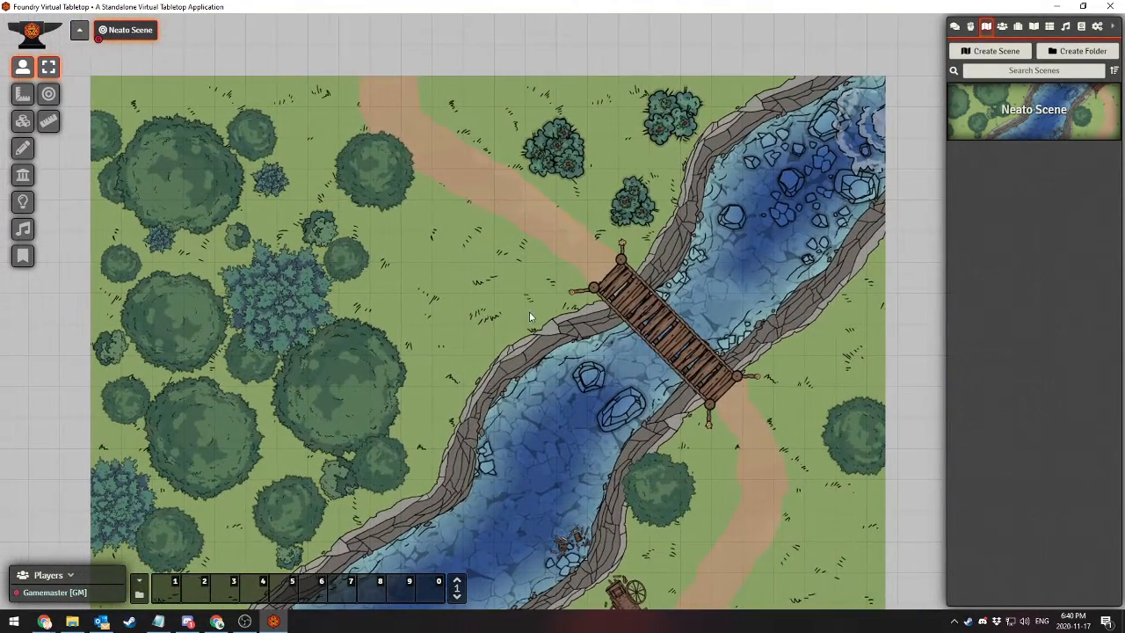
right_click(1042, 109)
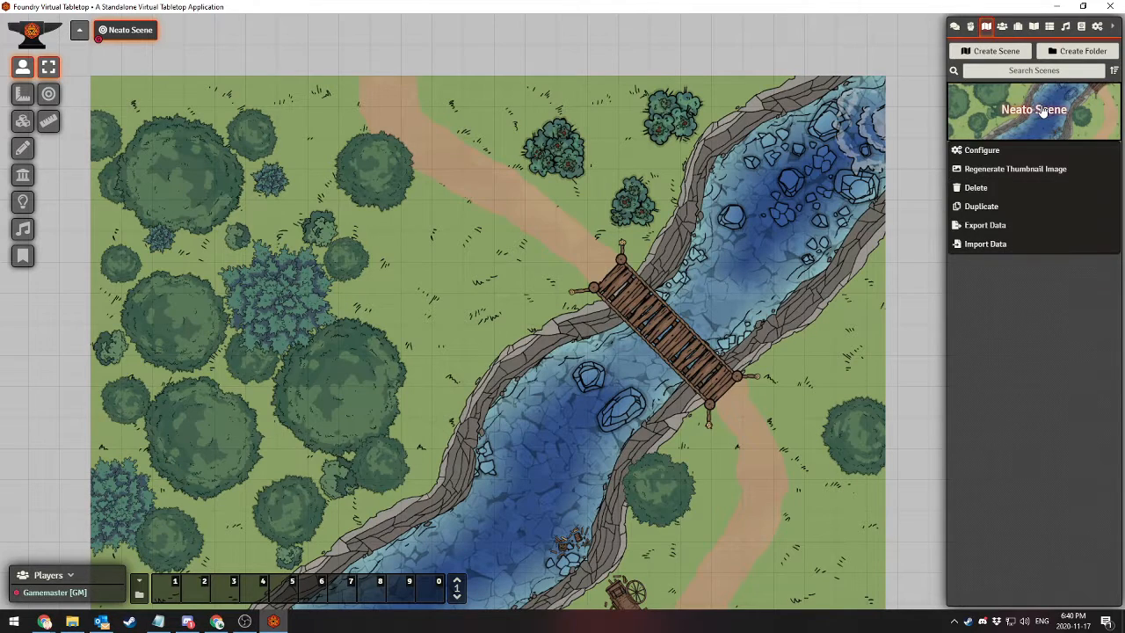
left_click(981, 150)
scroll(445, 383, "down", 2)
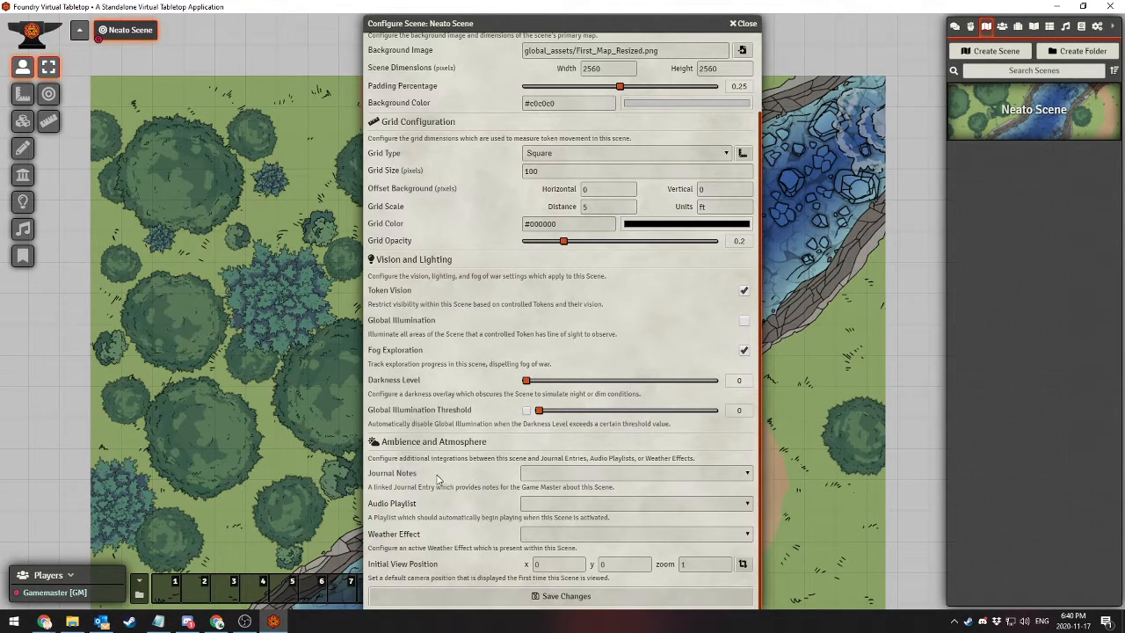
left_click(604, 475)
left_click(535, 480)
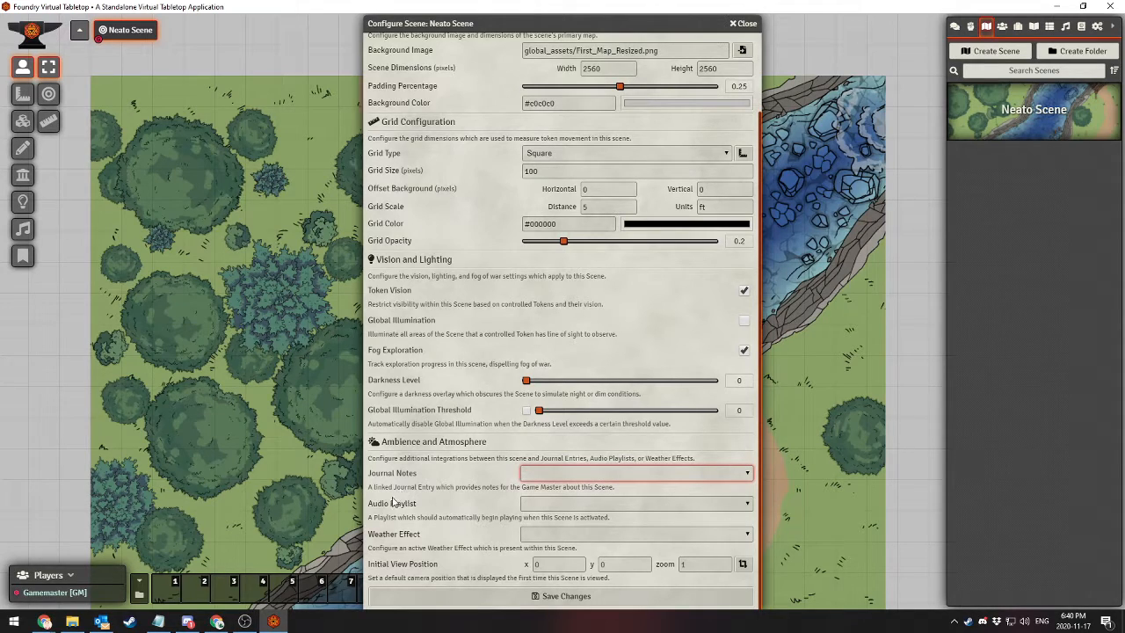
left_click(563, 536)
left_click(563, 539)
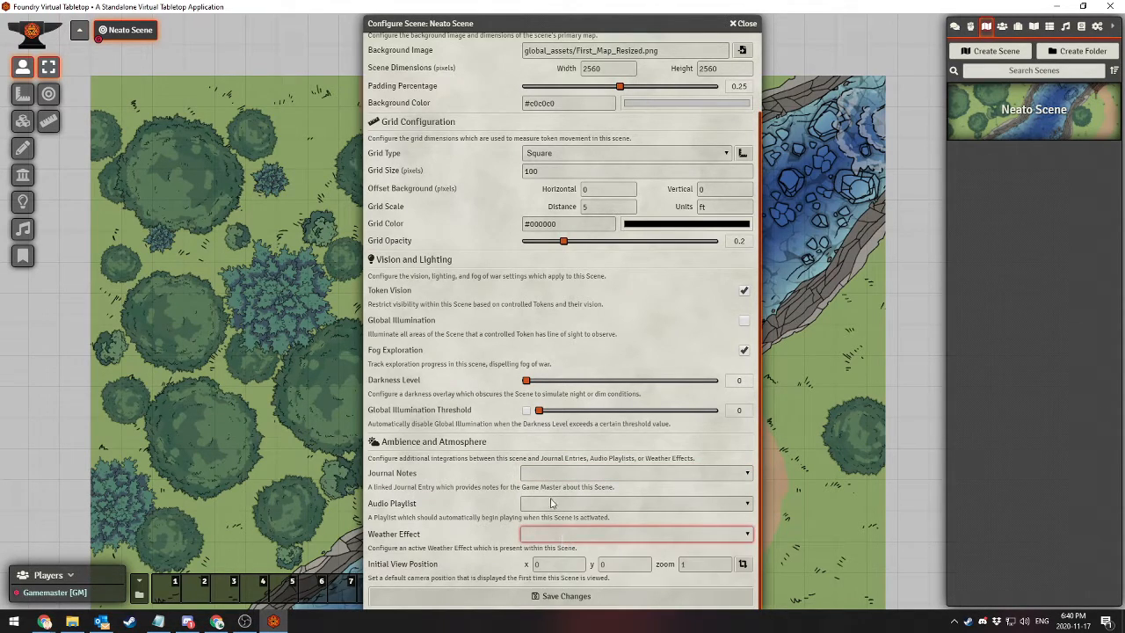
left_click(553, 502)
left_click(553, 503)
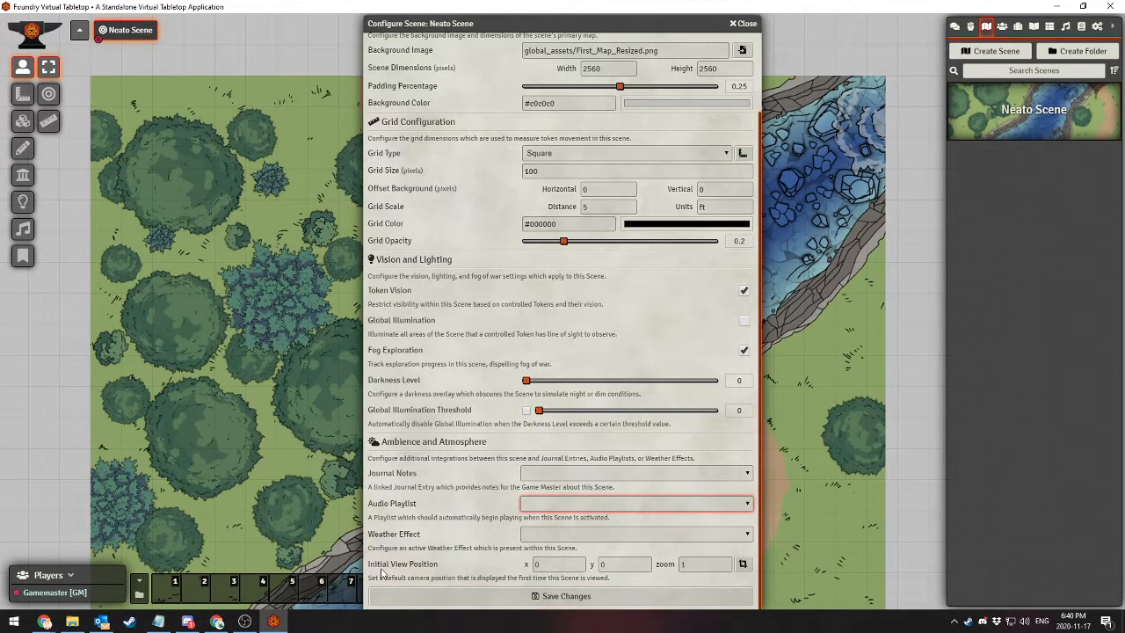
left_click(742, 564)
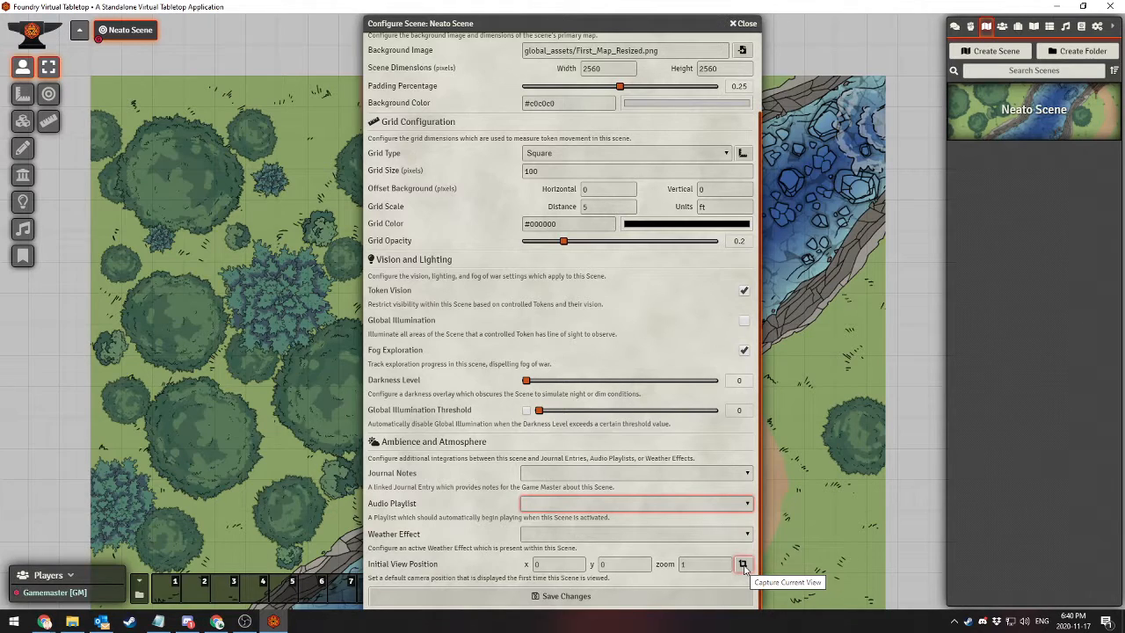
left_click(744, 24)
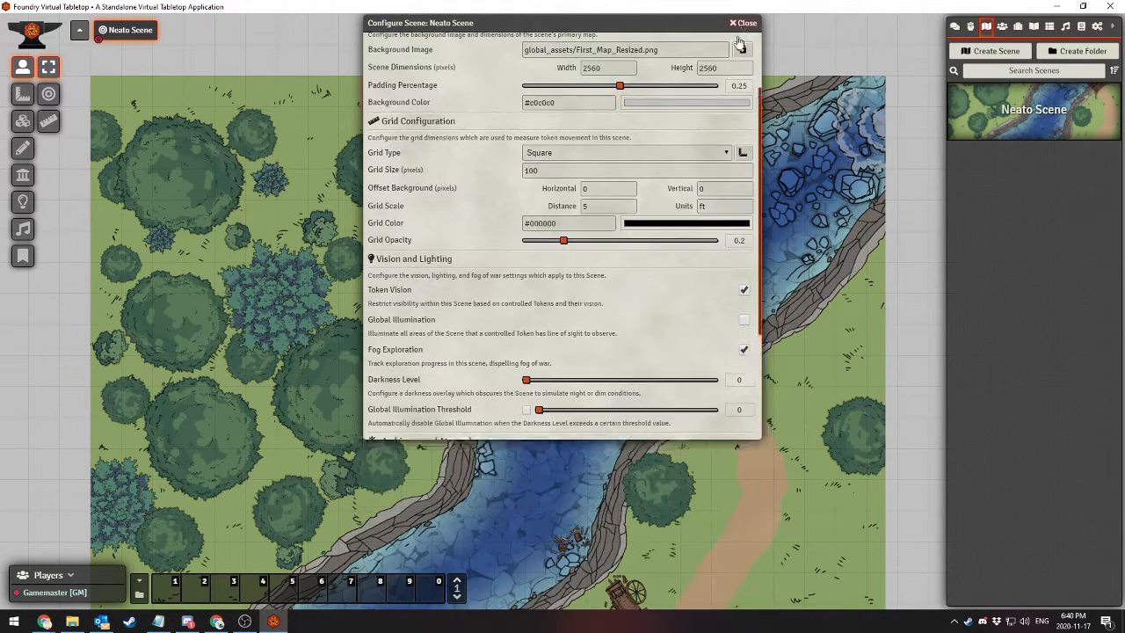
Frame the map around the bridge's lower end, capture that view as Neato Scene's initial view position, and save the configuration
scroll(800, 466, "up", 5)
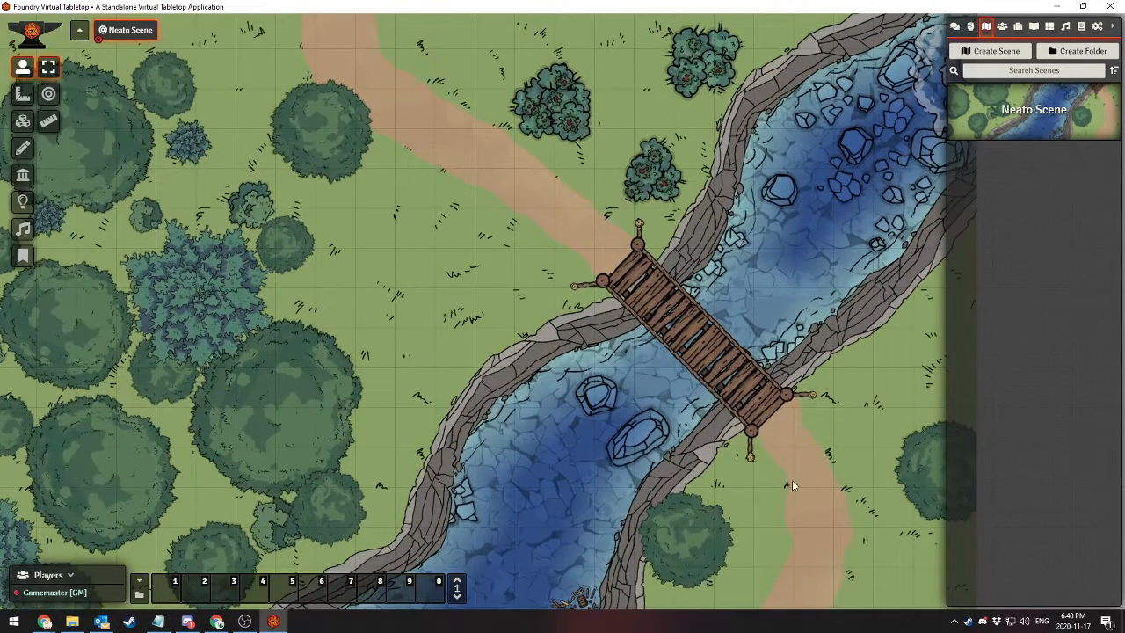
left_click_drag(791, 480, 534, 236)
left_click_drag(548, 319, 488, 417)
scroll(474, 284, "up", 5)
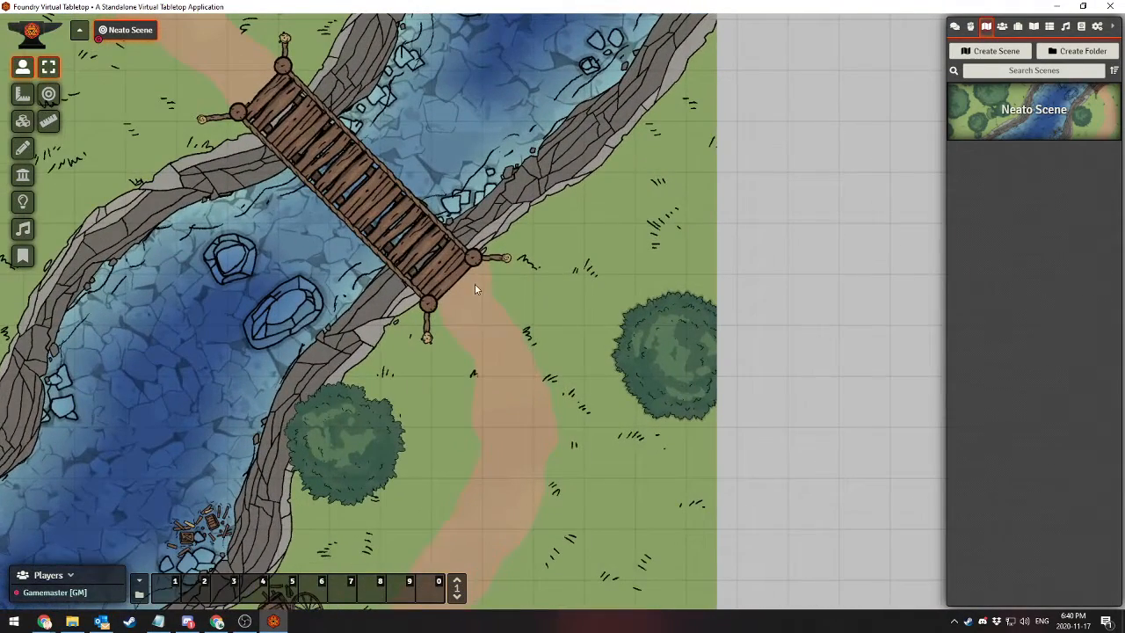
left_click_drag(470, 297, 504, 335)
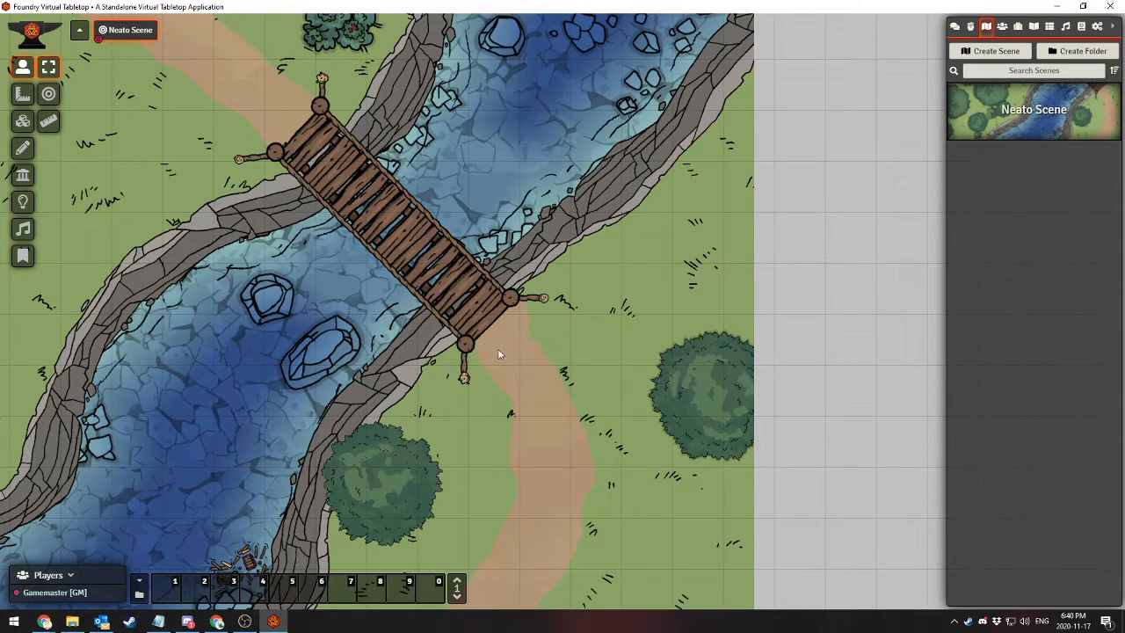
right_click(1019, 123)
left_click(980, 149)
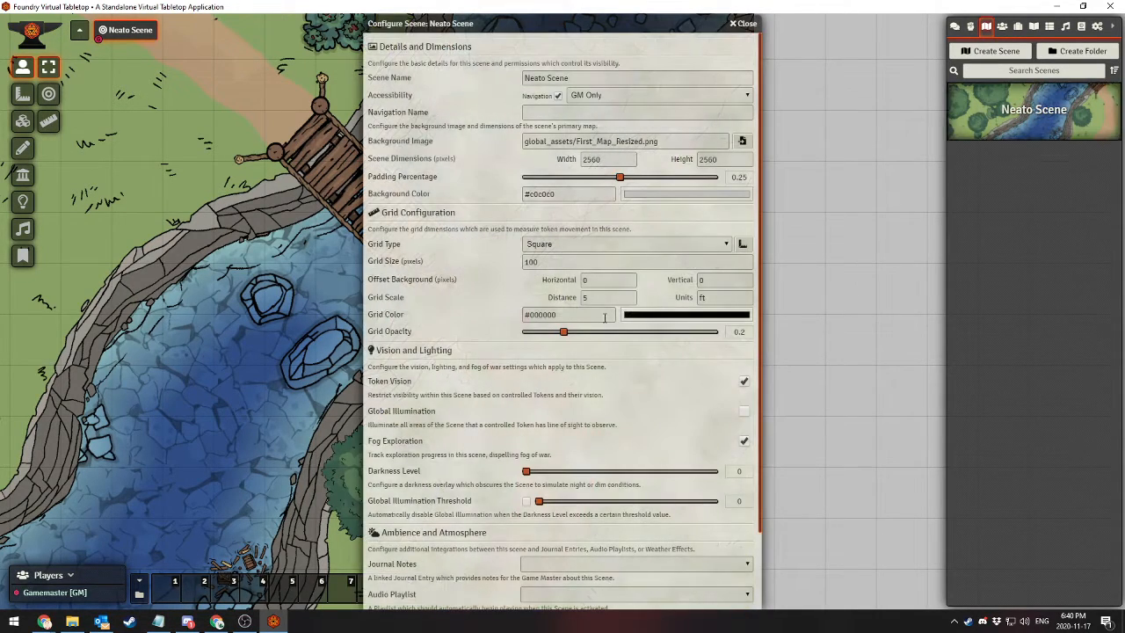
scroll(659, 531, "down", 2)
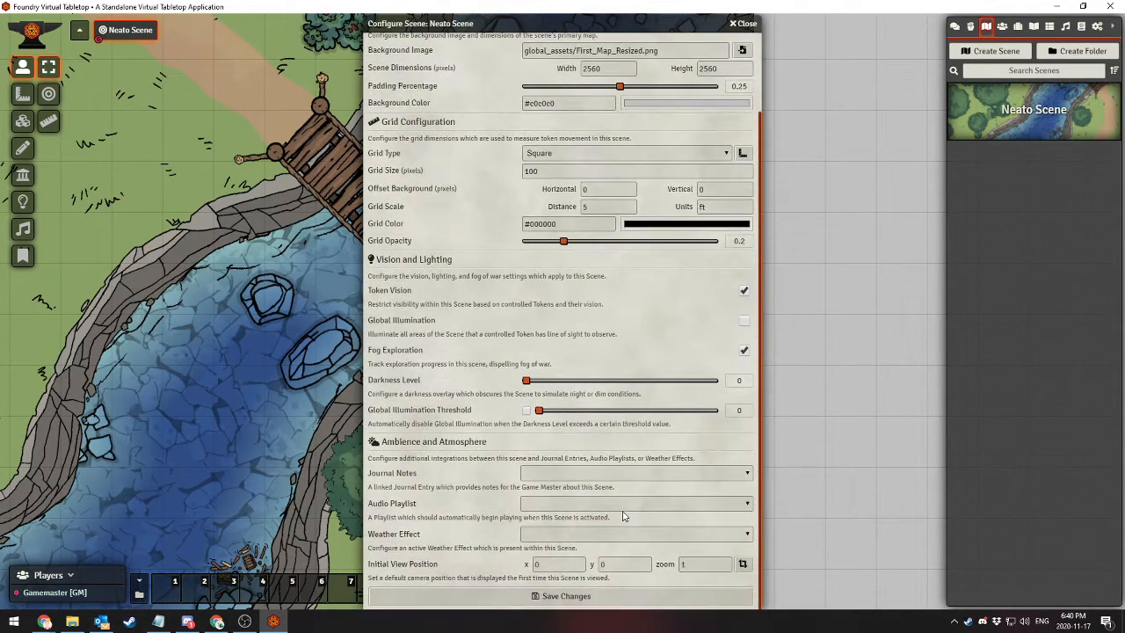
left_click(742, 564)
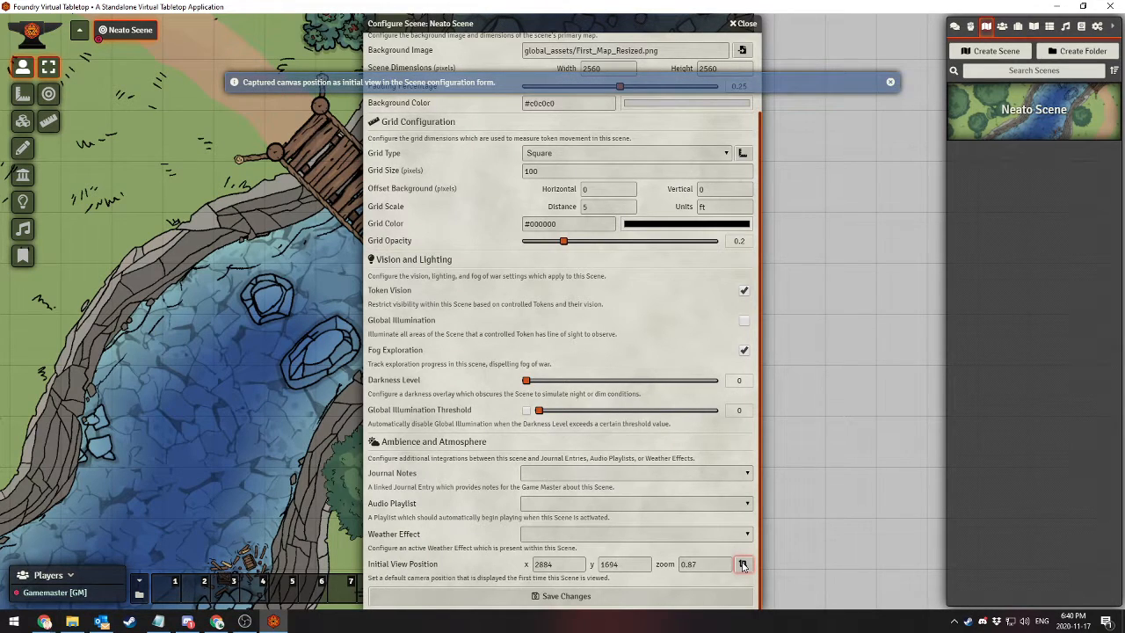
left_click(658, 596)
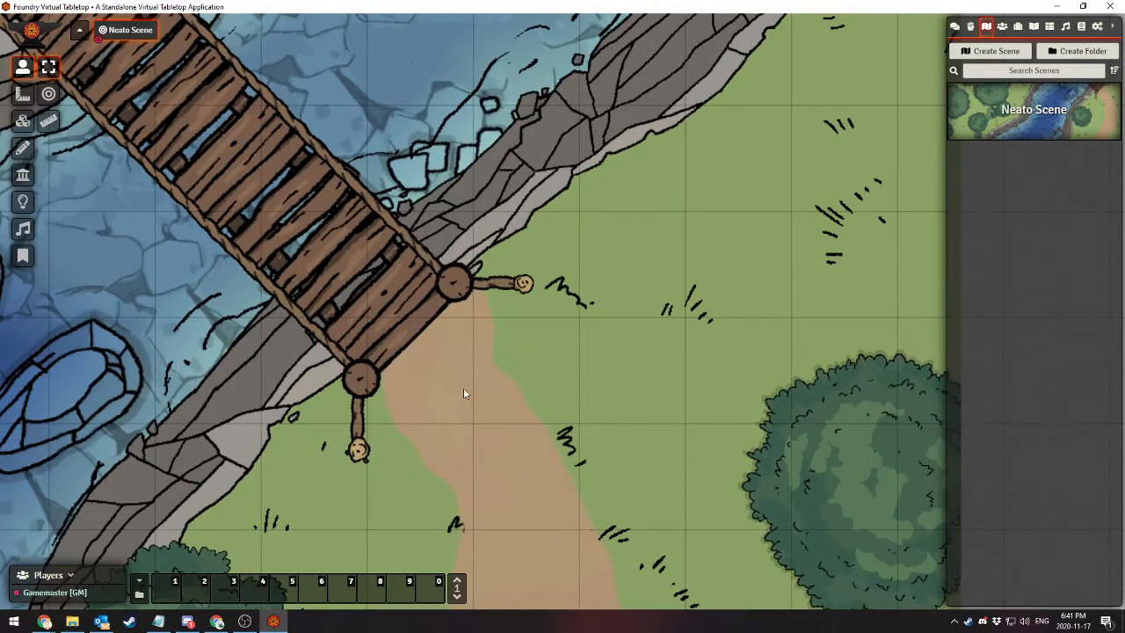
Create a new actor of type Player Character in the Actors Directory, entering the character's full name
left_click_drag(550, 328, 557, 251)
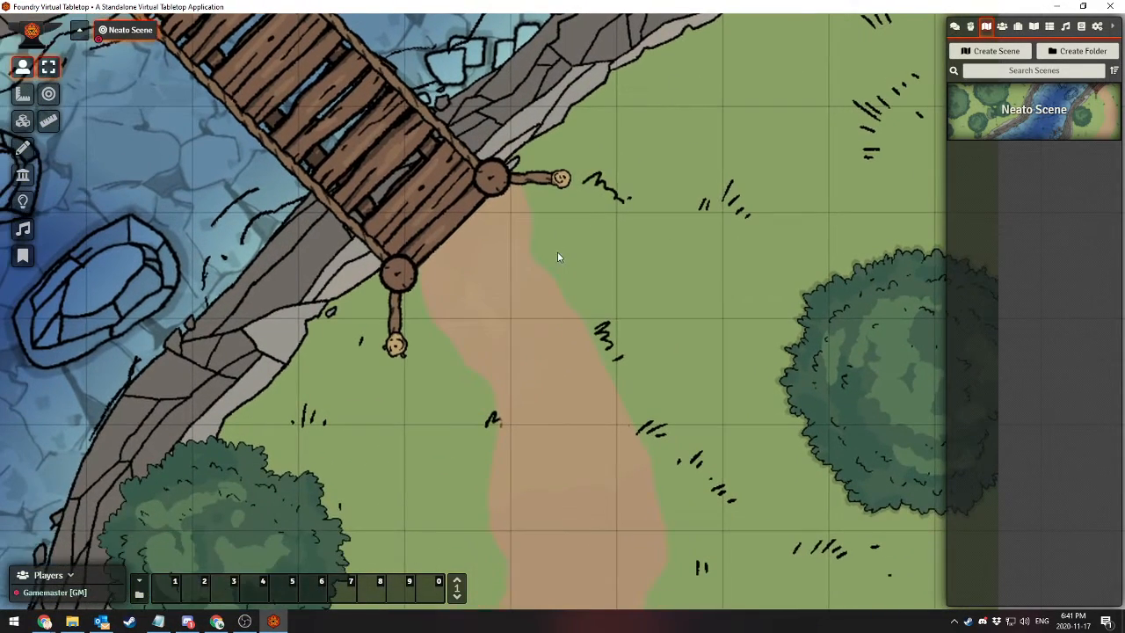
scroll(535, 301, "down", 5)
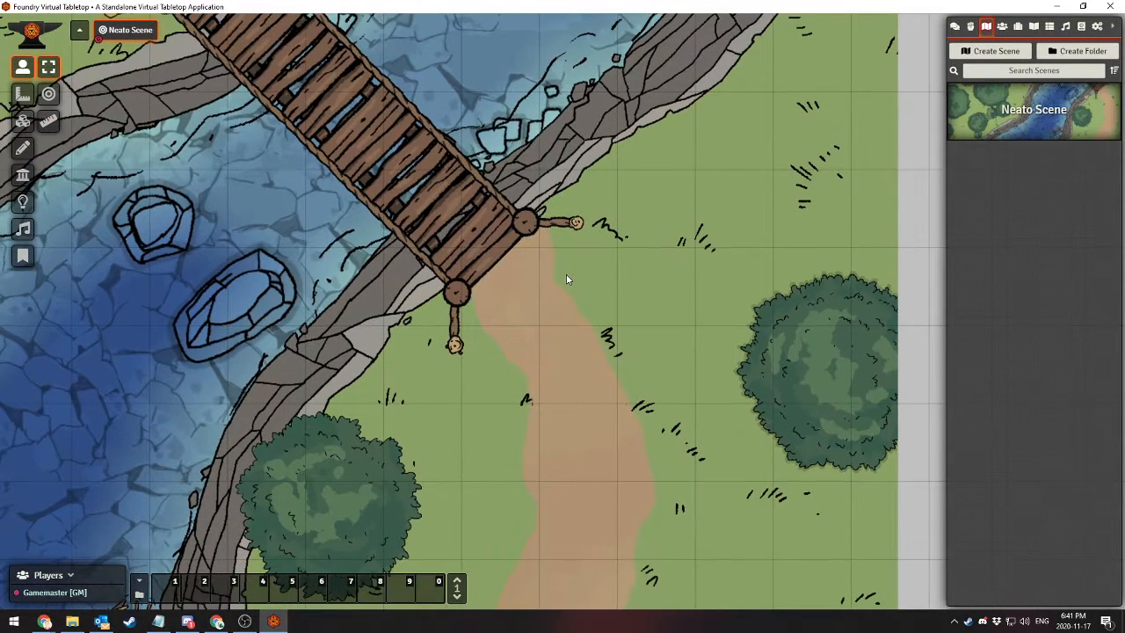
left_click(1002, 28)
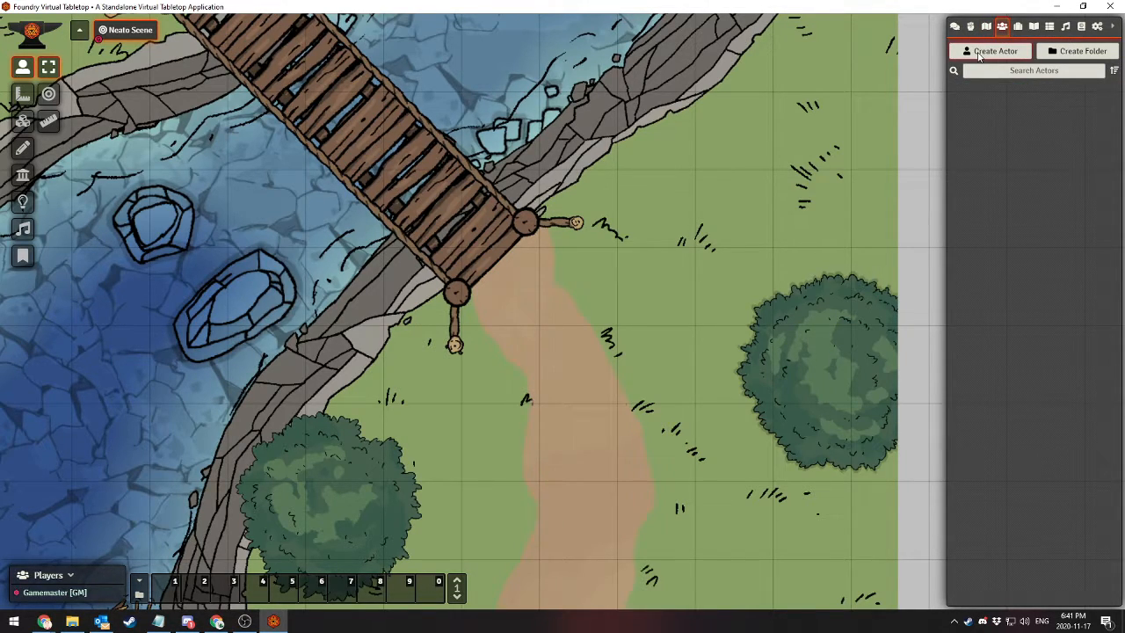
left_click(980, 53)
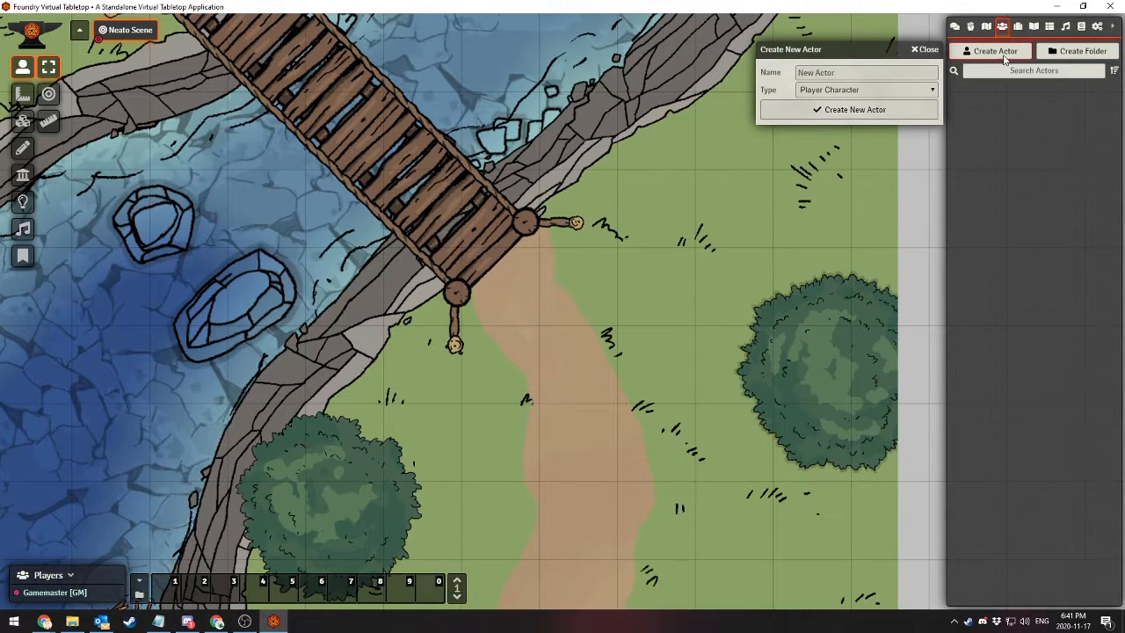
left_click(886, 75)
left_click(859, 92)
left_click(859, 92)
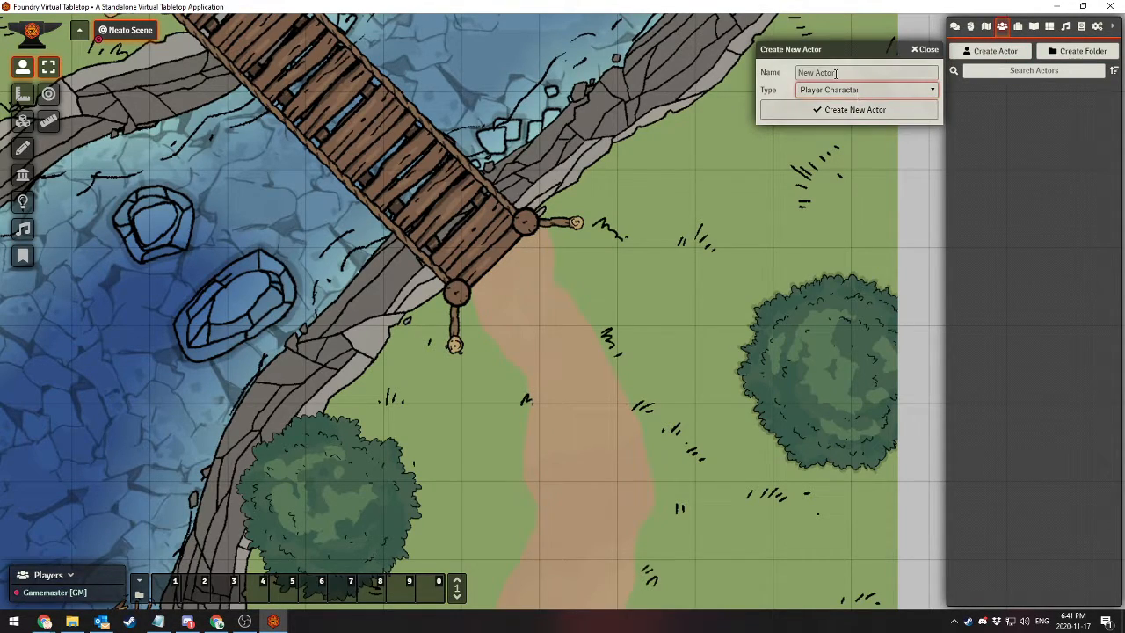
left_click(835, 74)
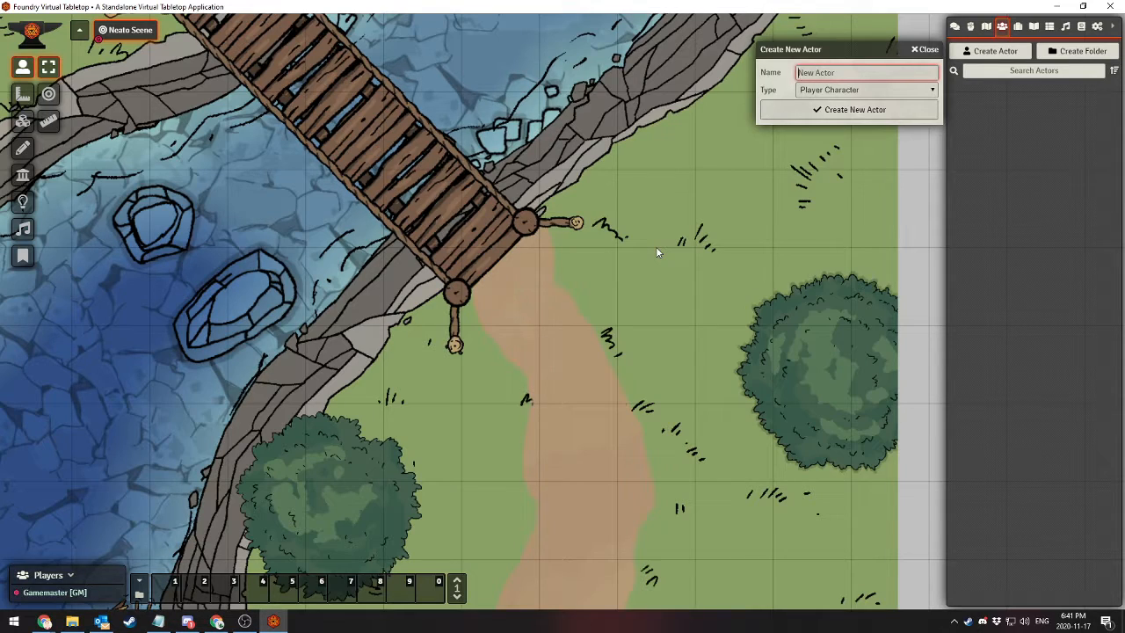
type("Bob Frumbus")
left_click(836, 109)
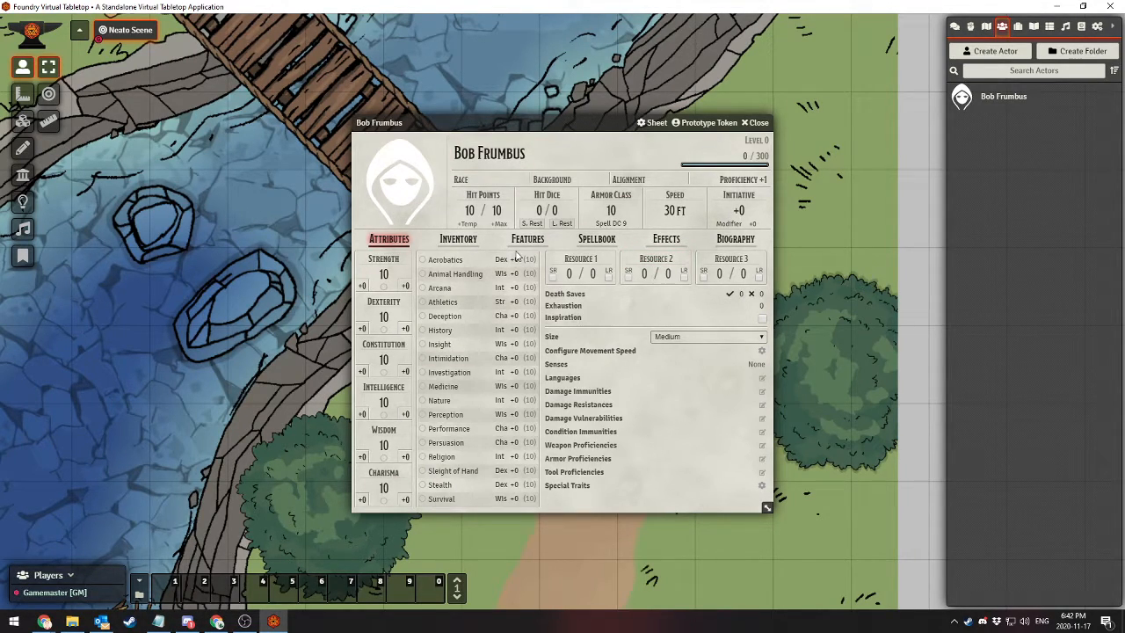
Open the image browser for the character's portrait and upload the token_1 image into the global_assets folder
left_click(405, 166)
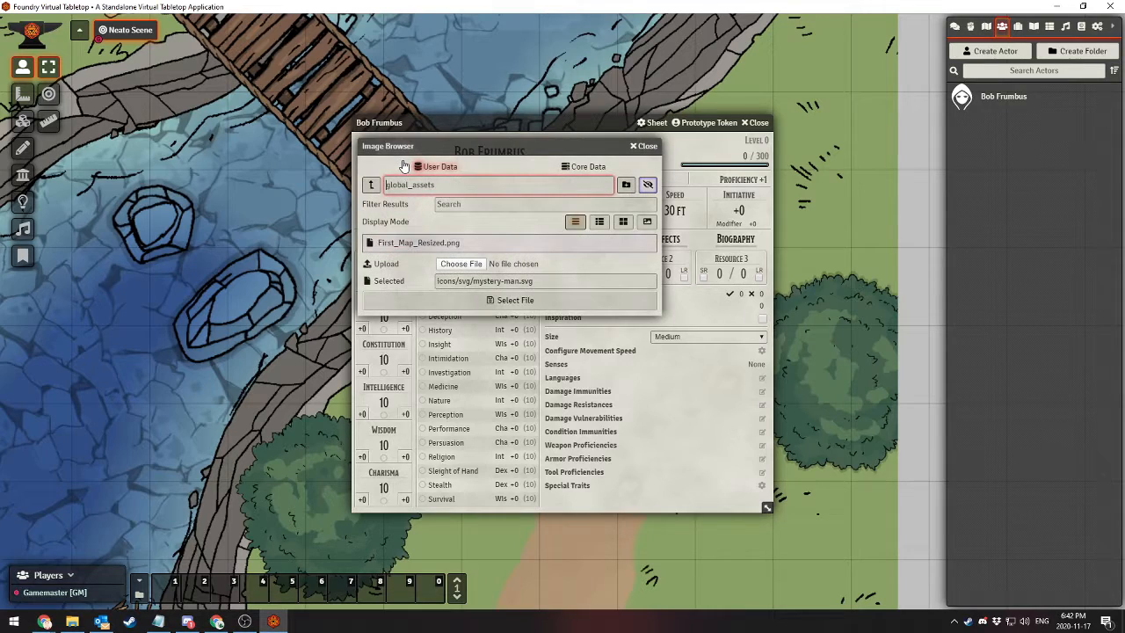
left_click(641, 145)
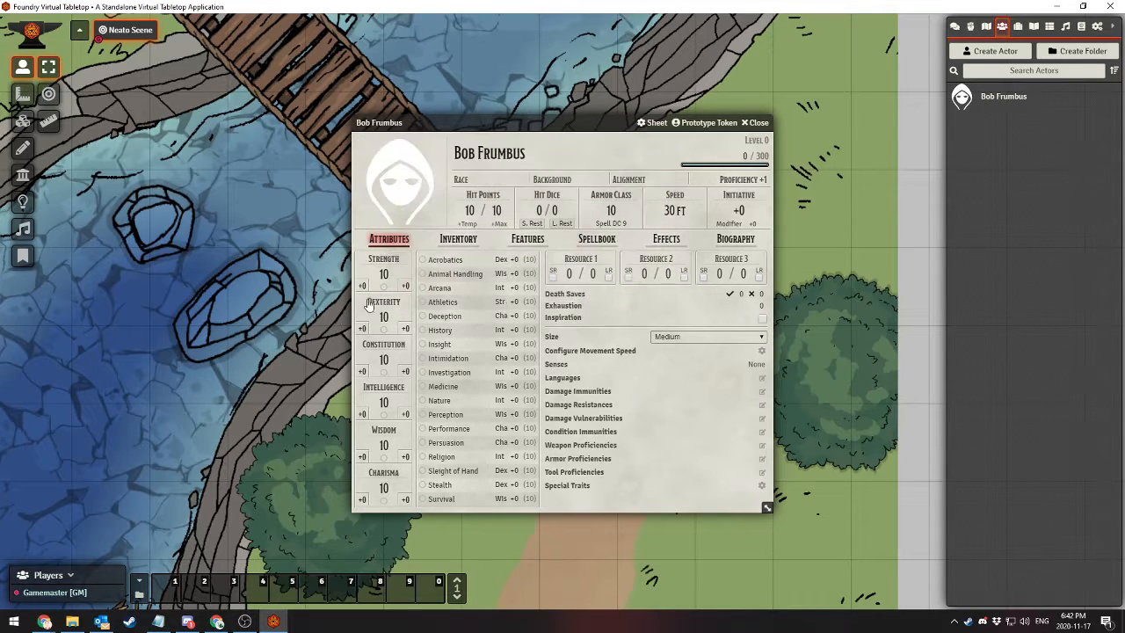
left_click(389, 182)
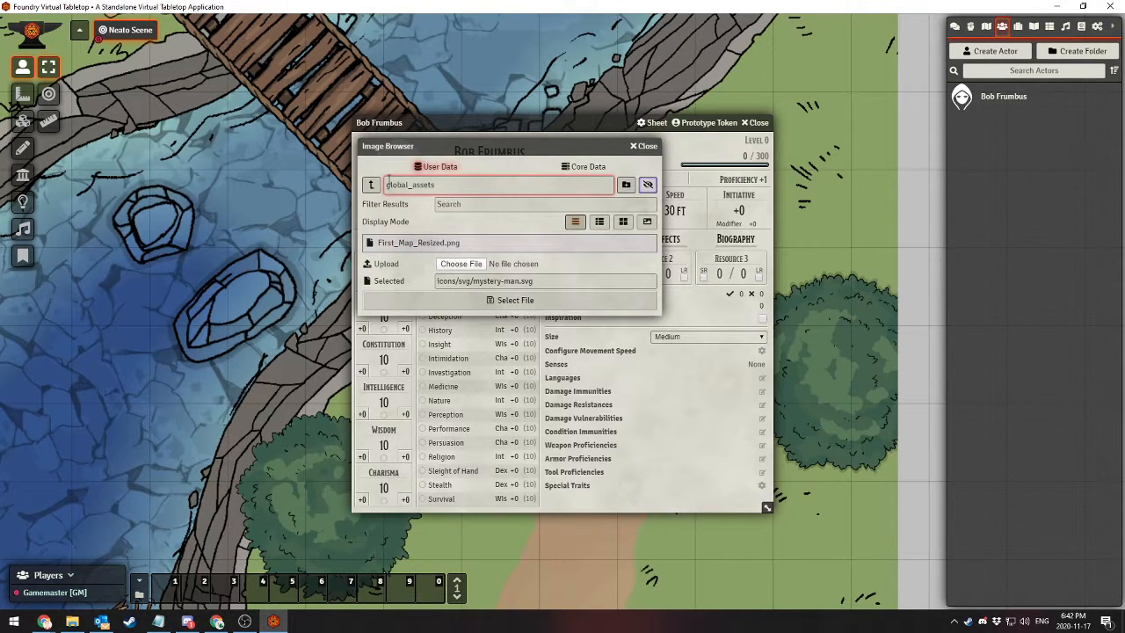
left_click(370, 184)
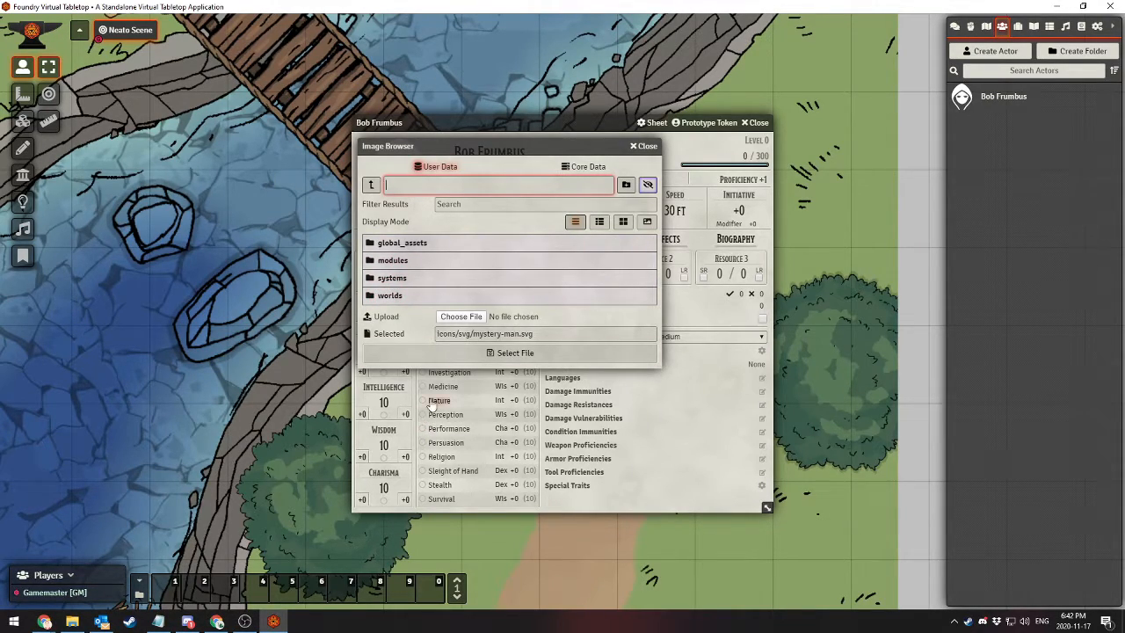
left_click(397, 242)
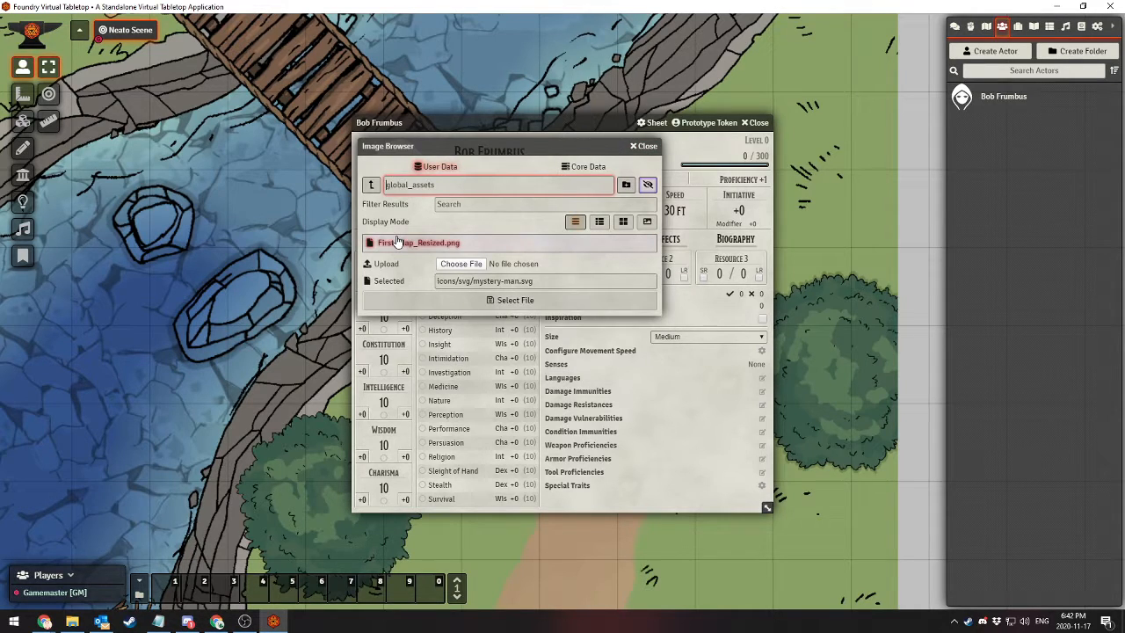
left_click(472, 264)
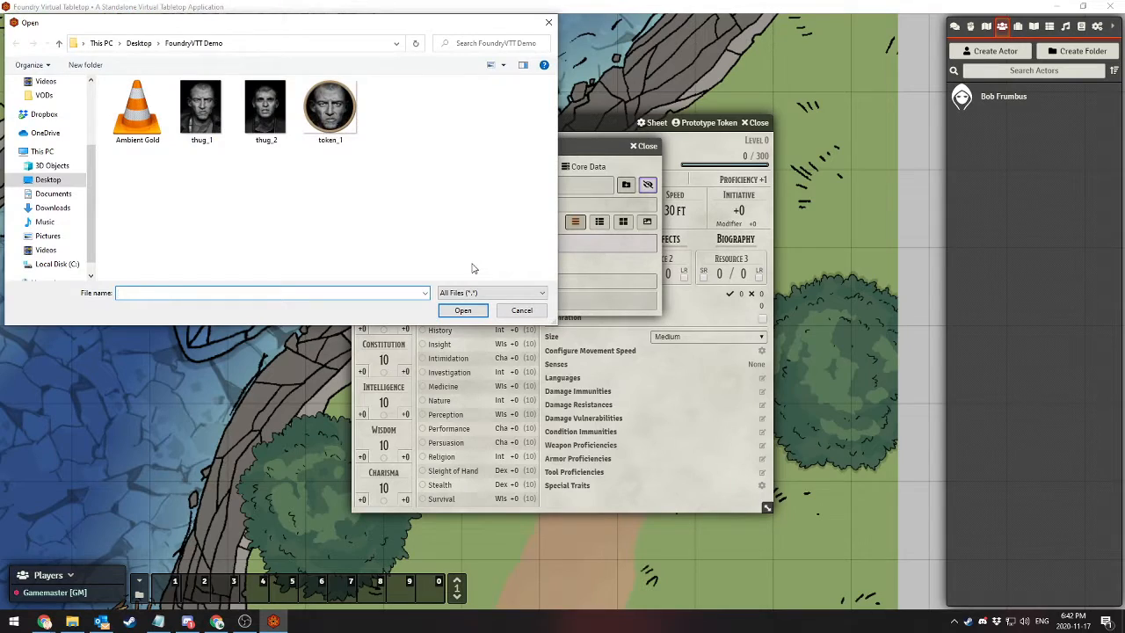
double_click(338, 121)
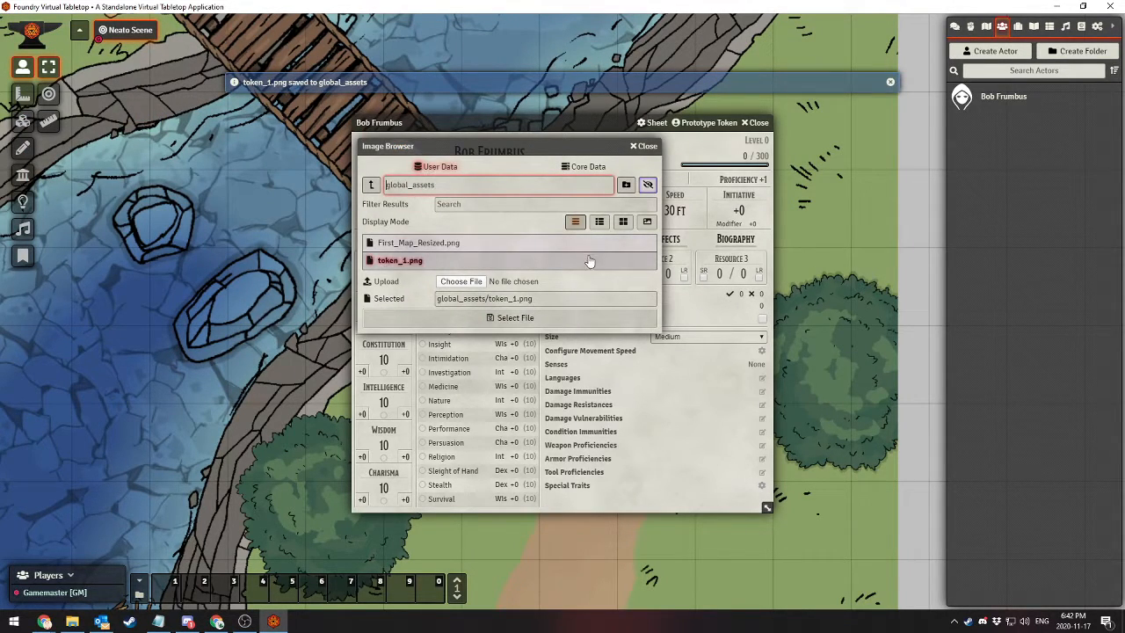
Show the image files with thumbnails and set token_1.png as the character's portrait
left_click(598, 222)
left_click(410, 282)
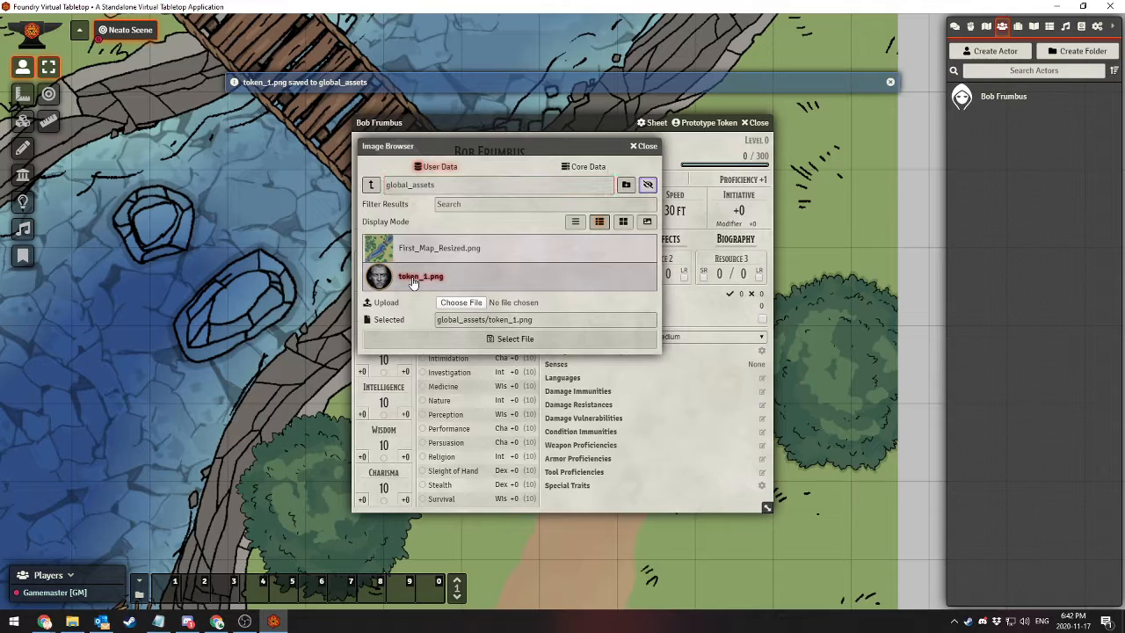
left_click(471, 338)
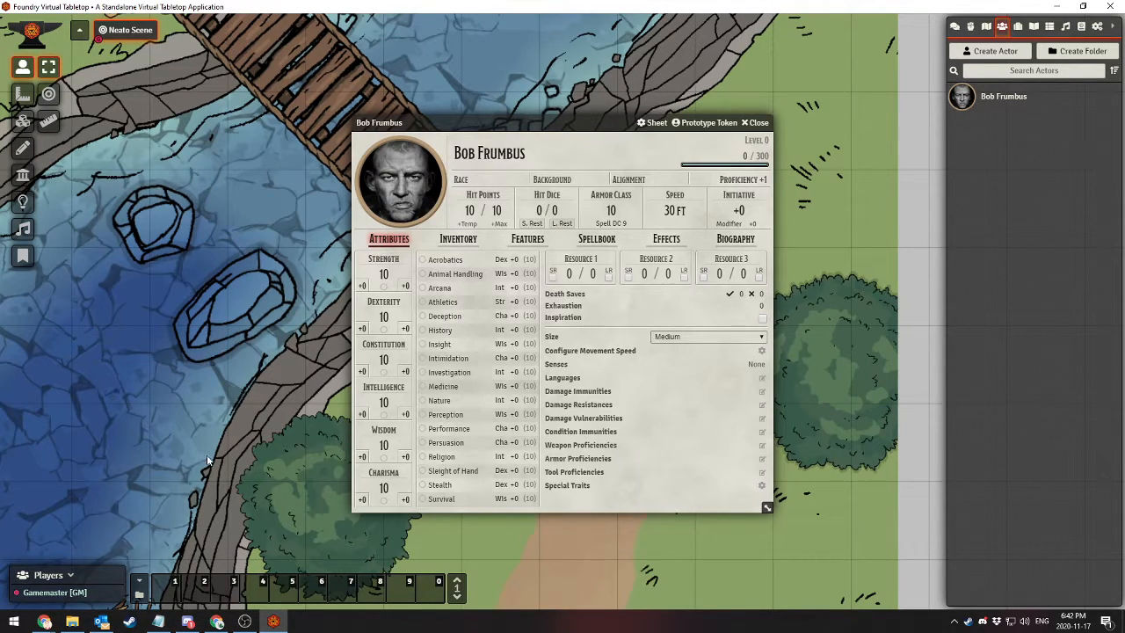
Switch to Chrome, search google.ca for "Token stamp" and open RollAdvantage's Token Stamp 2 page
left_click(217, 622)
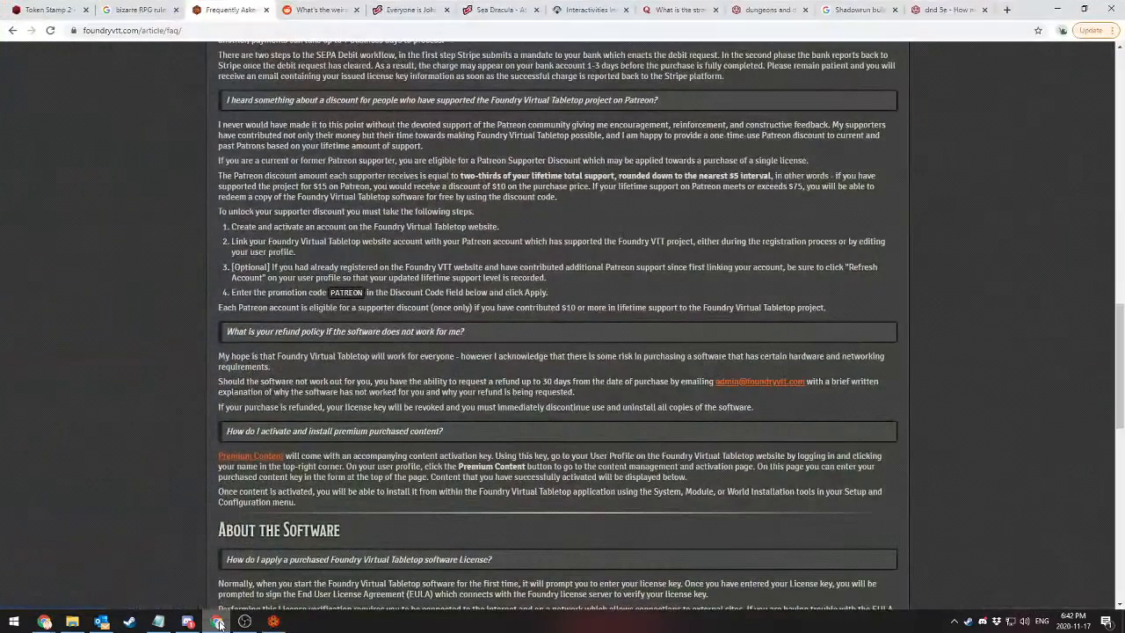
left_click(49, 10)
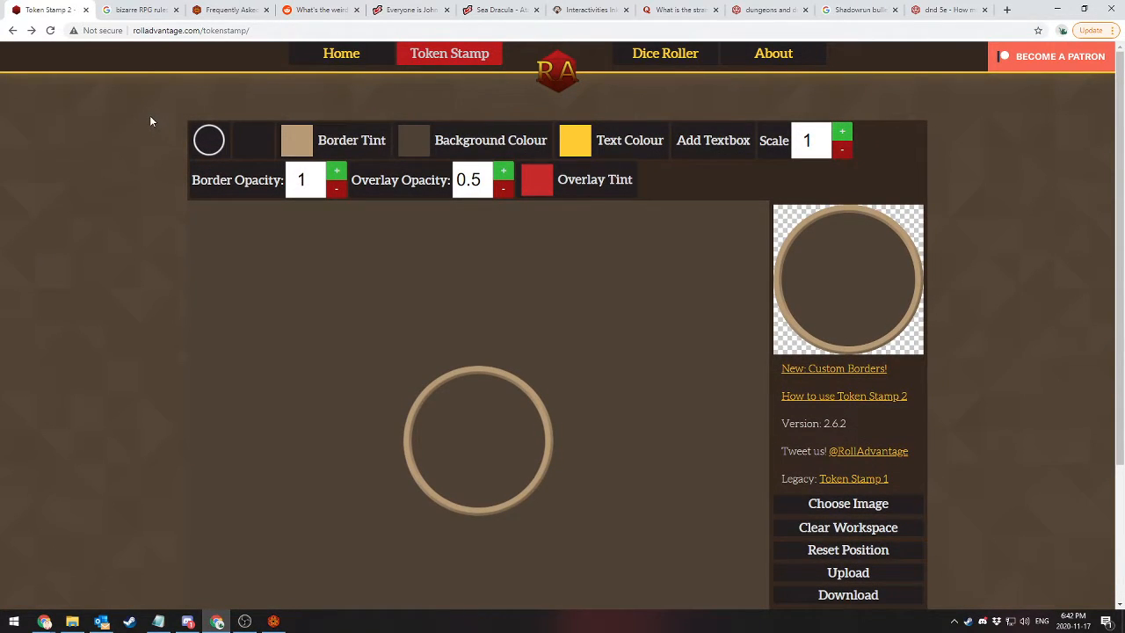
scroll(102, 151, "down", 1)
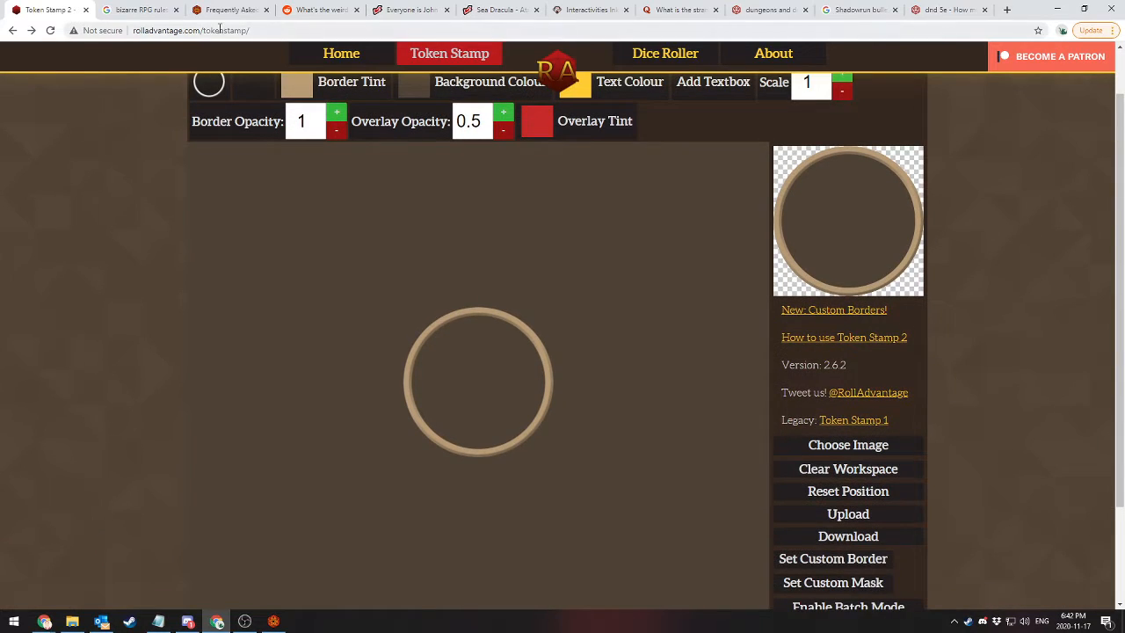
left_click(220, 30)
type("google.ca")
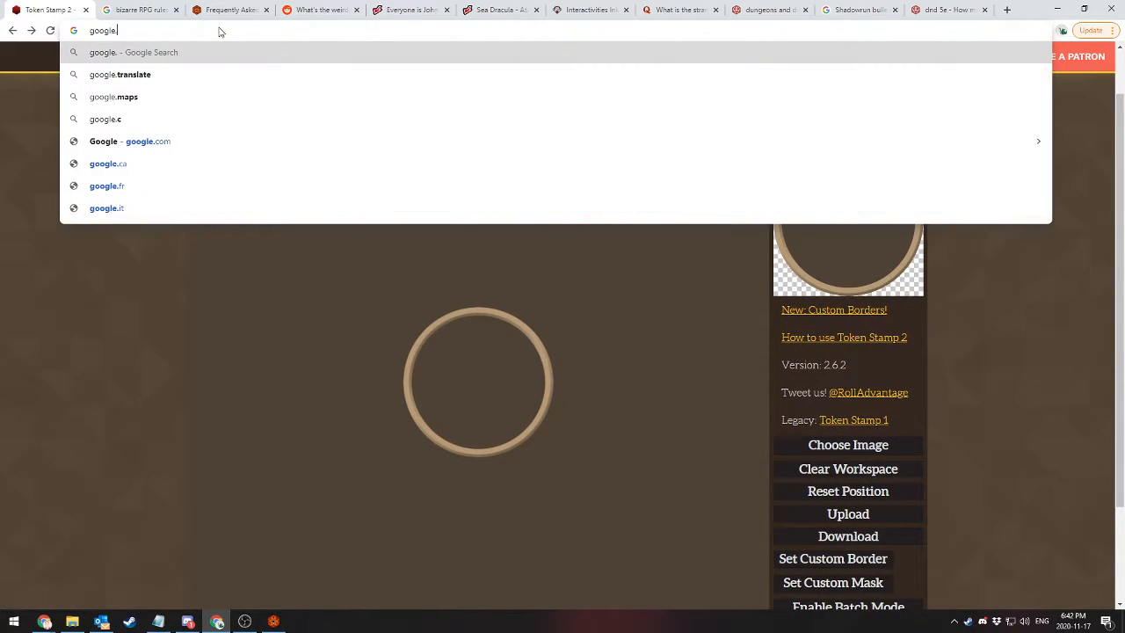
key("Return")
type("Token ")
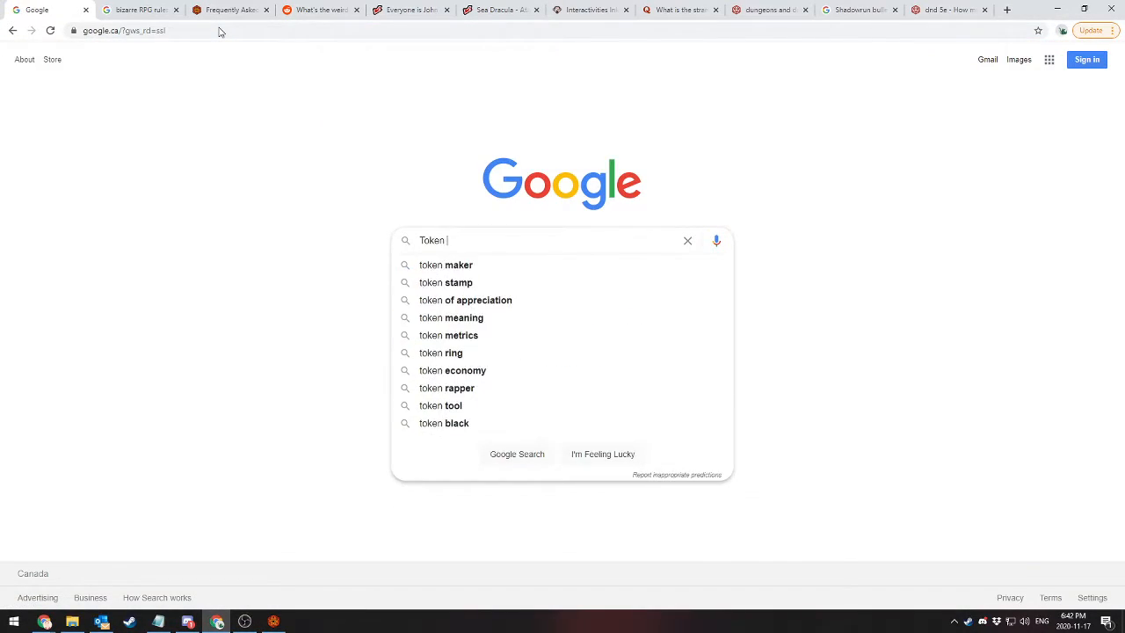
type("stamp")
key("Return")
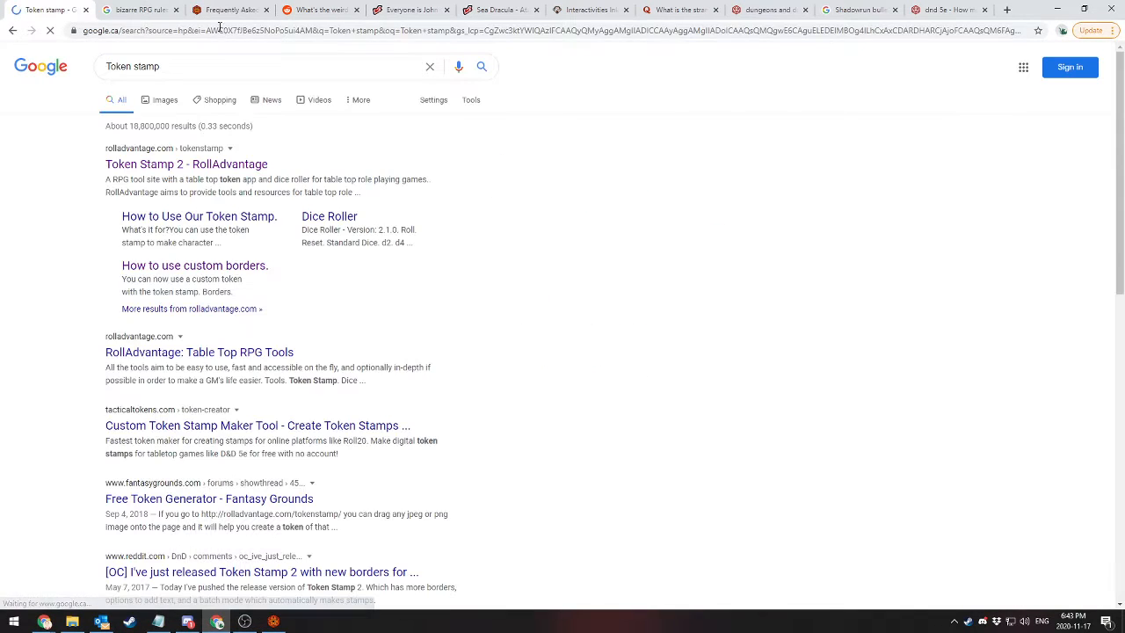
left_click(186, 164)
Load the thug_2 portrait from File Explorer into the Token Stamp workspace and center the face inside the ring
scroll(139, 225, "down", 2)
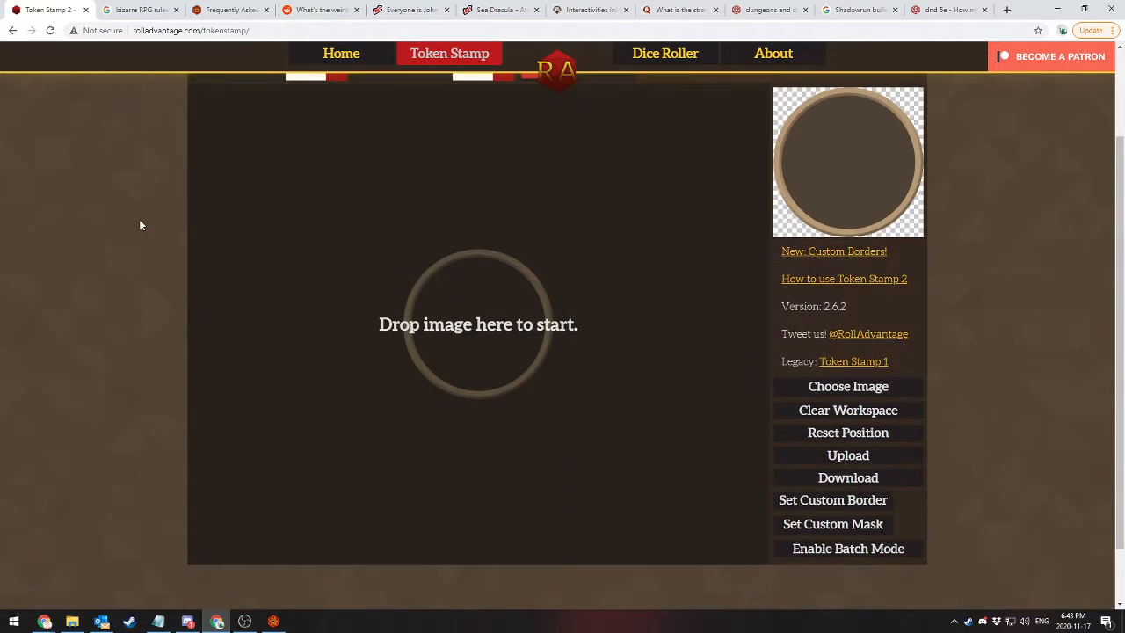
scroll(380, 310, "down", 1)
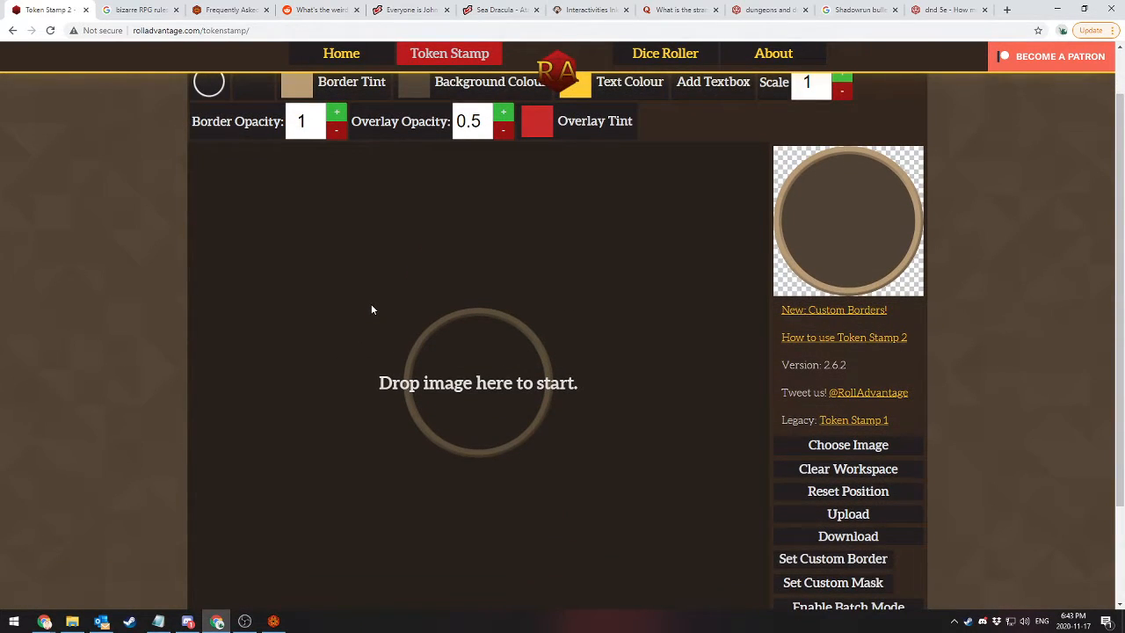
scroll(372, 308, "down", 1)
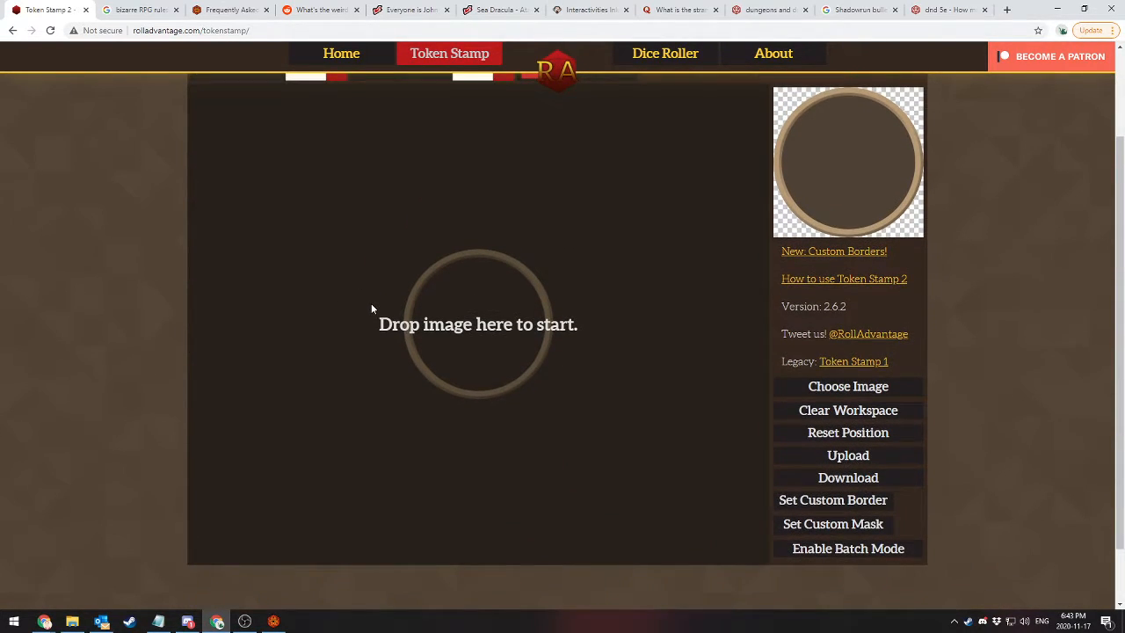
scroll(372, 308, "up", 1)
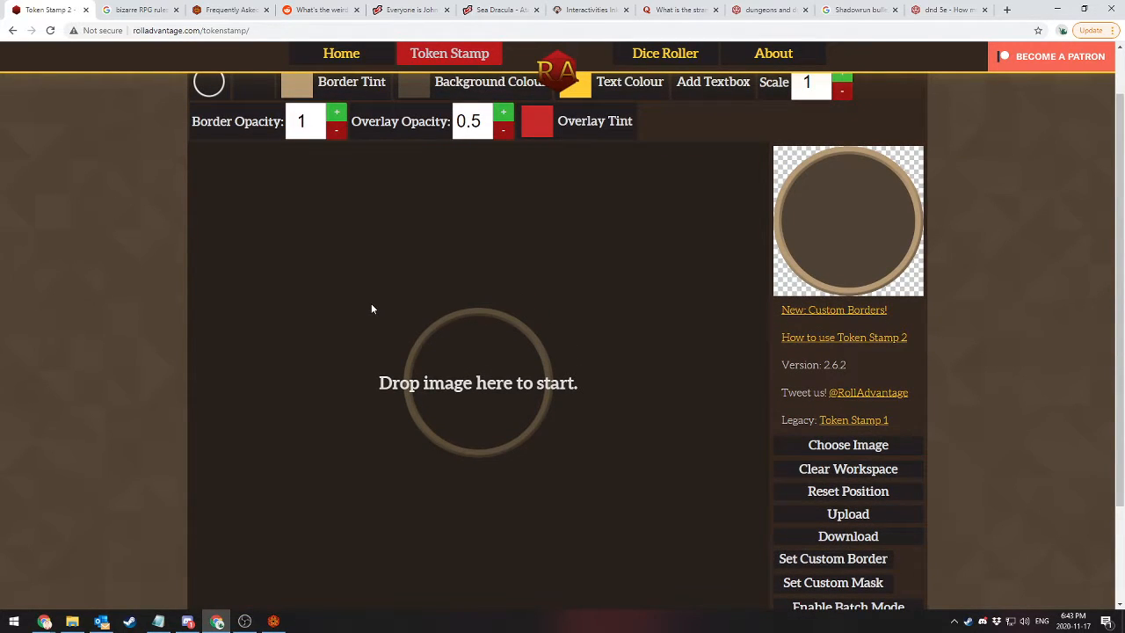
left_click(79, 625)
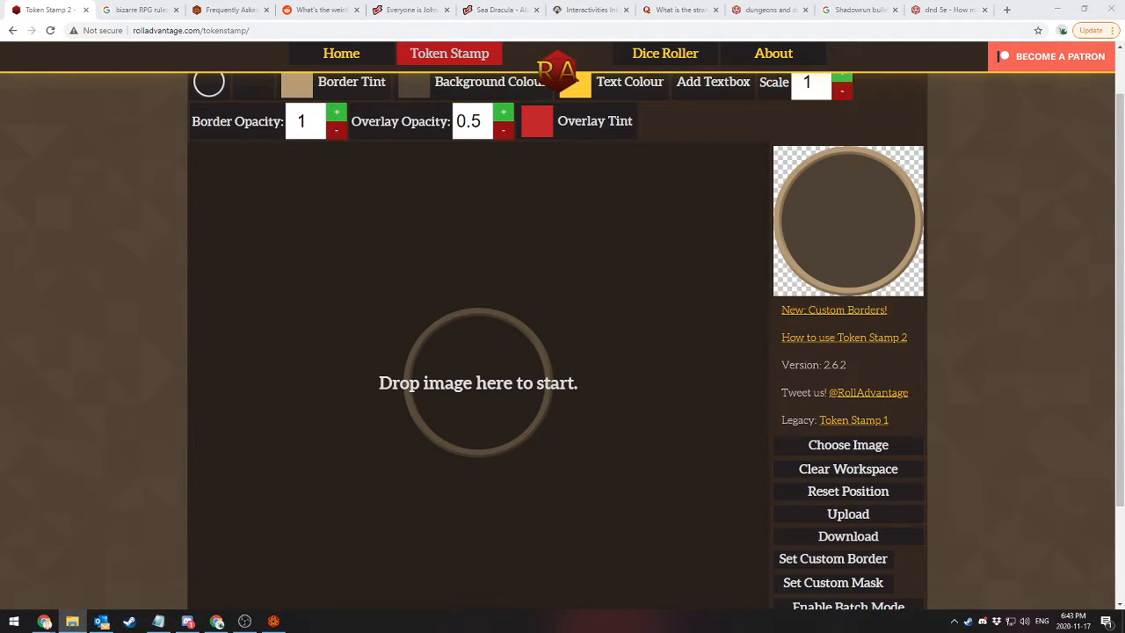
left_click_drag(747, 356, 478, 377)
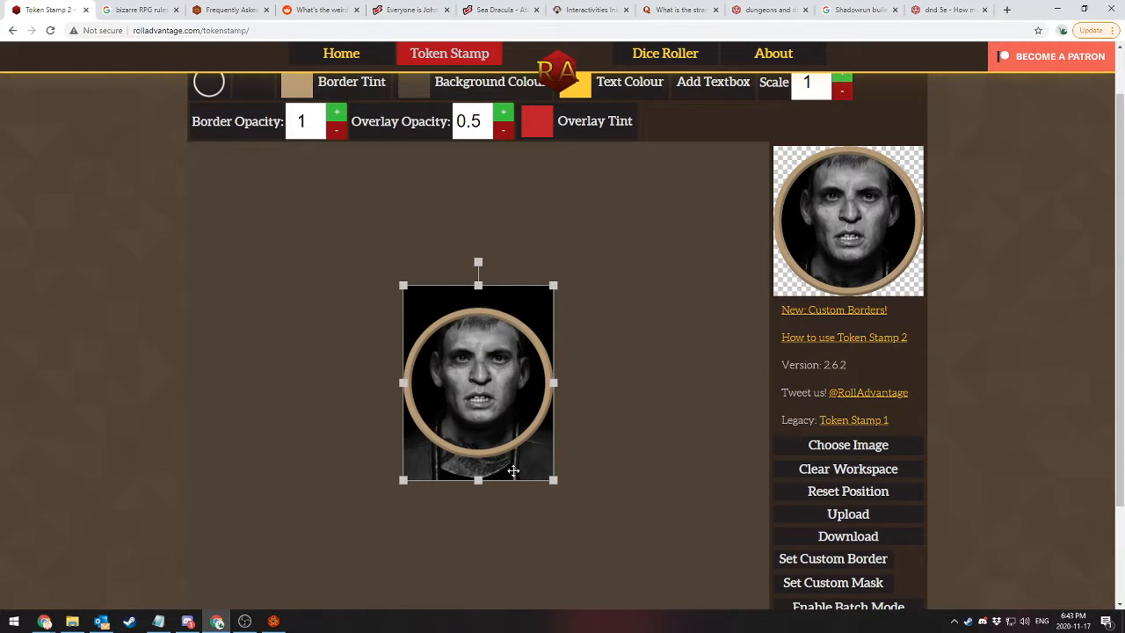
mouse_move(531, 458)
left_mouse_down()
mouse_move(533, 477)
mouse_move(521, 474)
mouse_move(541, 413)
mouse_move(515, 402)
mouse_move(528, 477)
mouse_move(529, 466)
left_mouse_up()
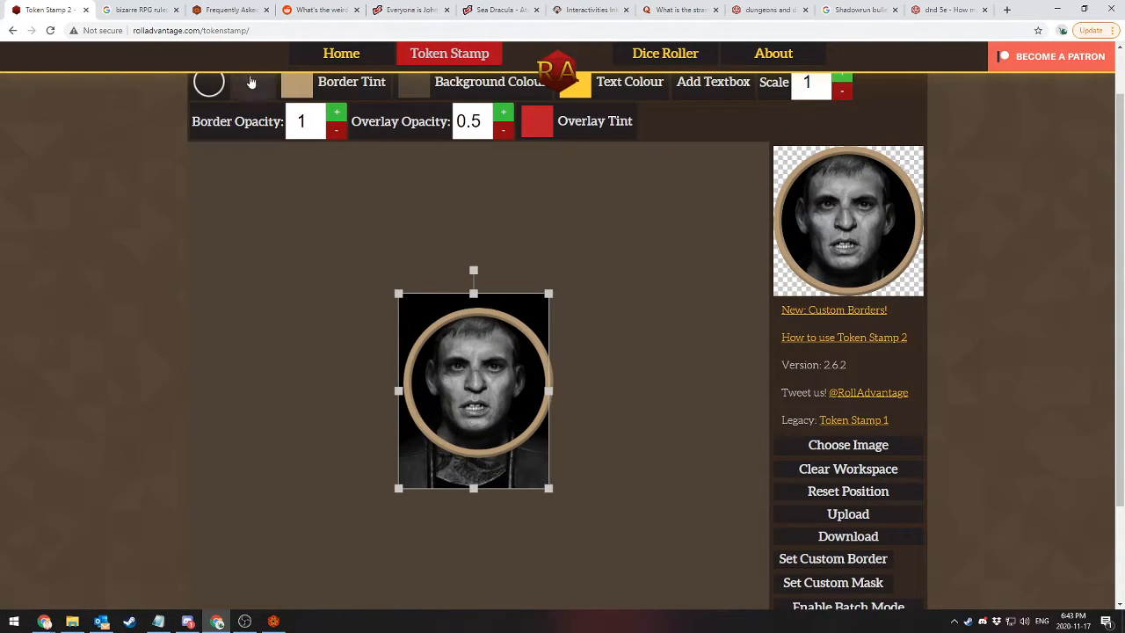
Try several ring and square border styles on the token and apply the thick square border with a white tint
scroll(263, 253, "up", 1)
left_click(209, 141)
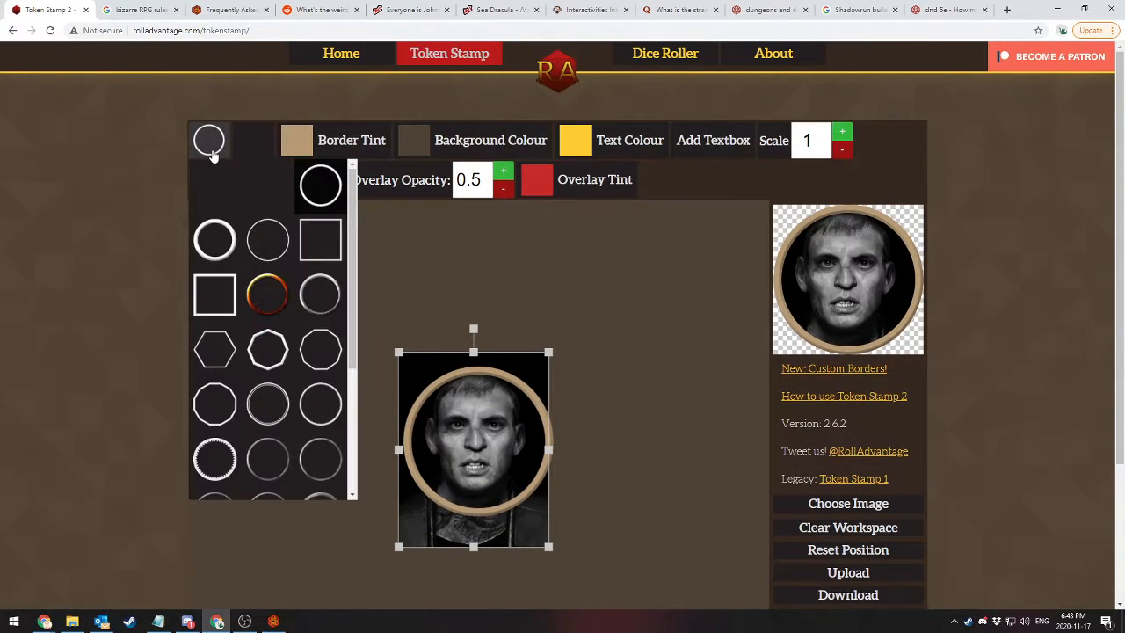
left_click(269, 296)
left_click(319, 297)
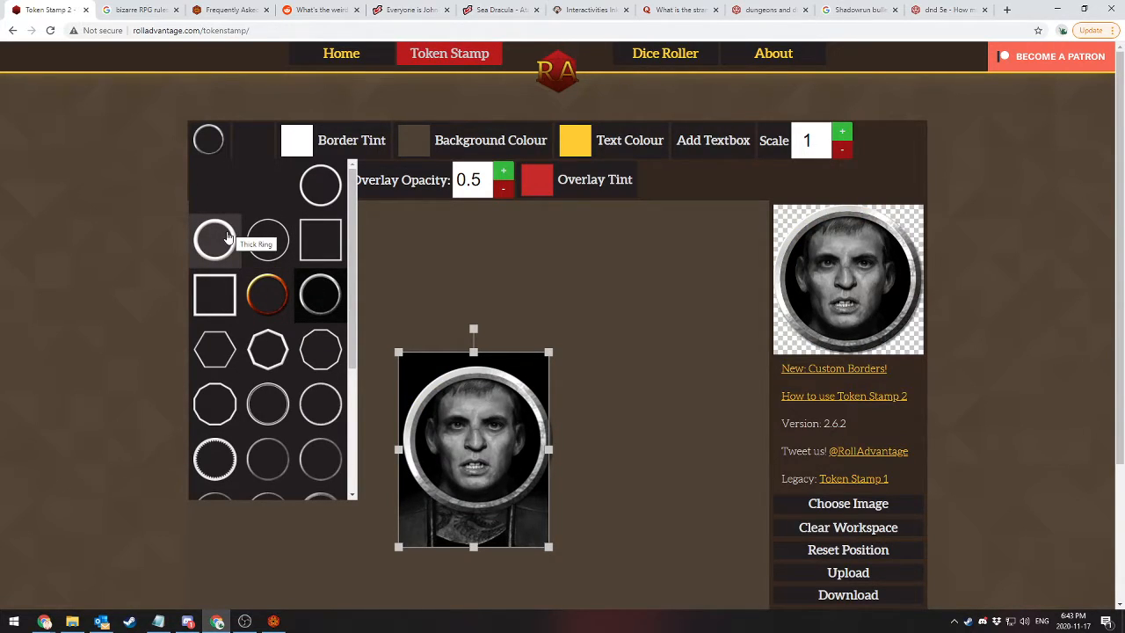
left_click(215, 295)
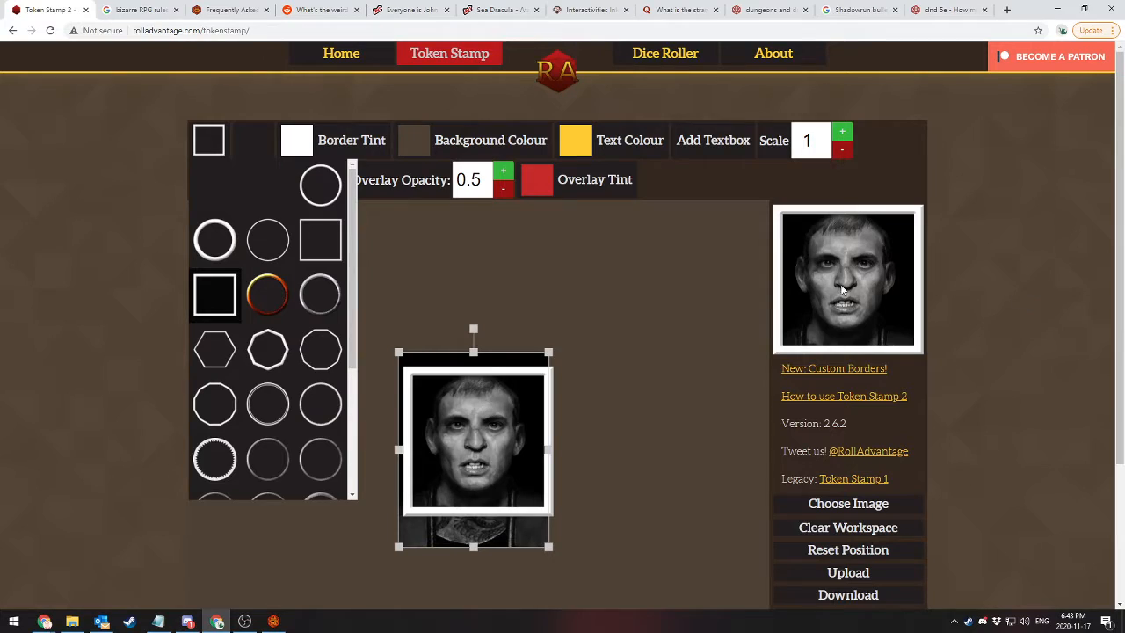
left_click(201, 236)
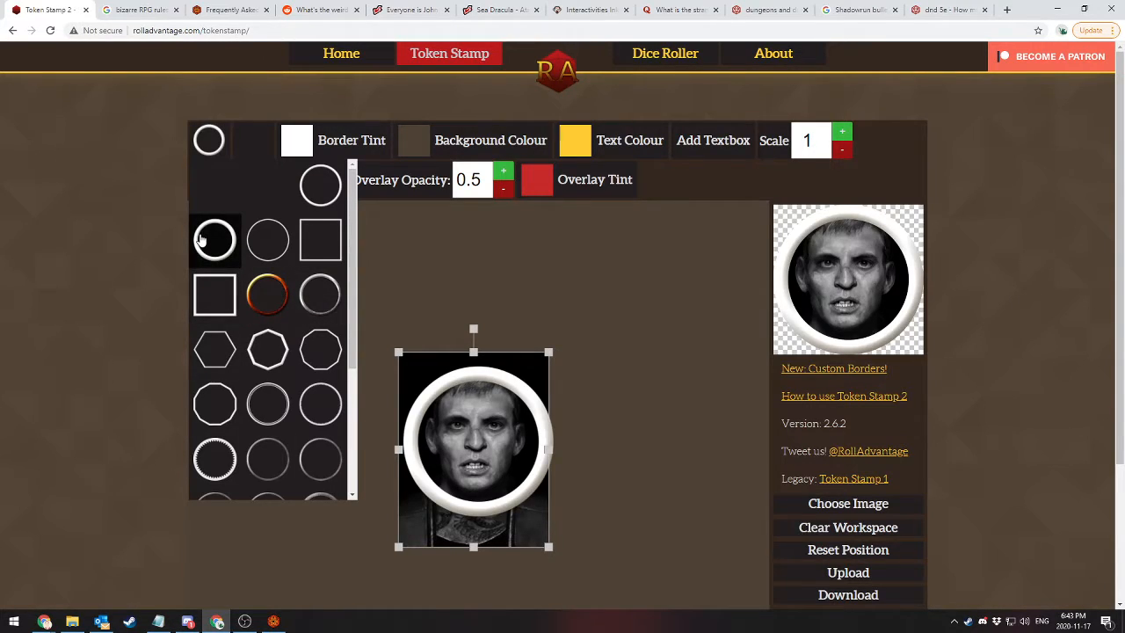
left_click(216, 293)
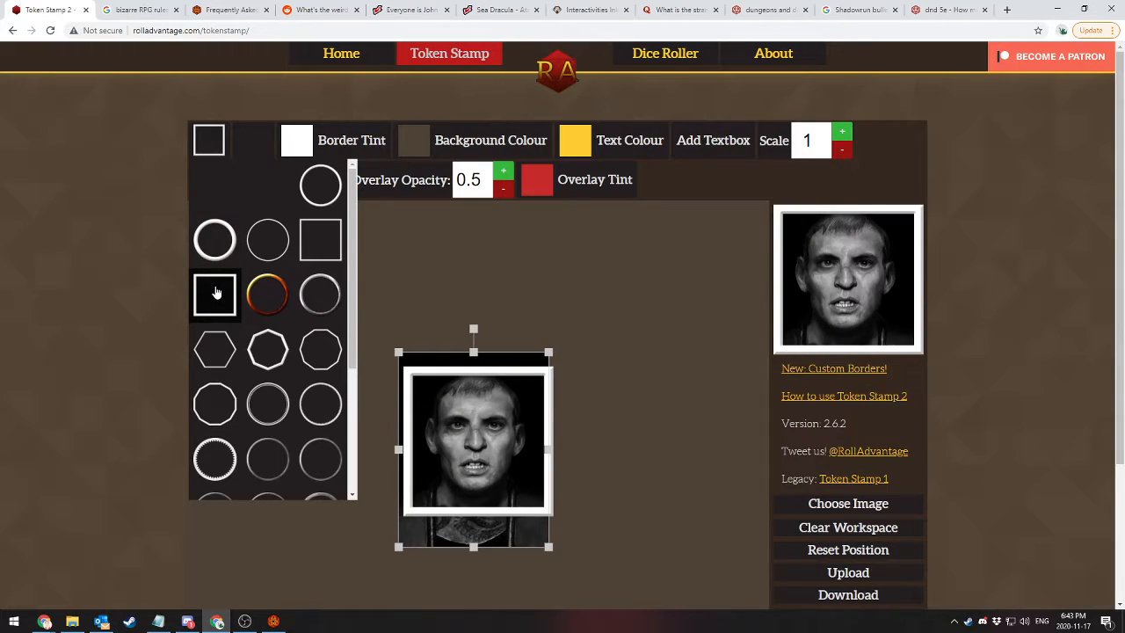
left_click(426, 232)
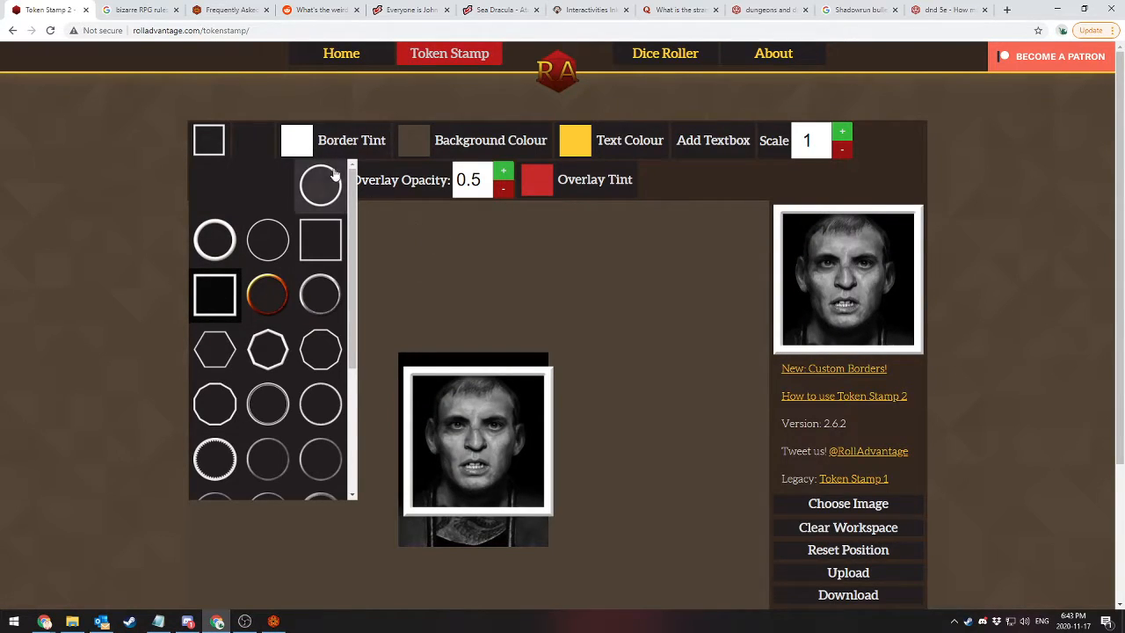
left_click(296, 141)
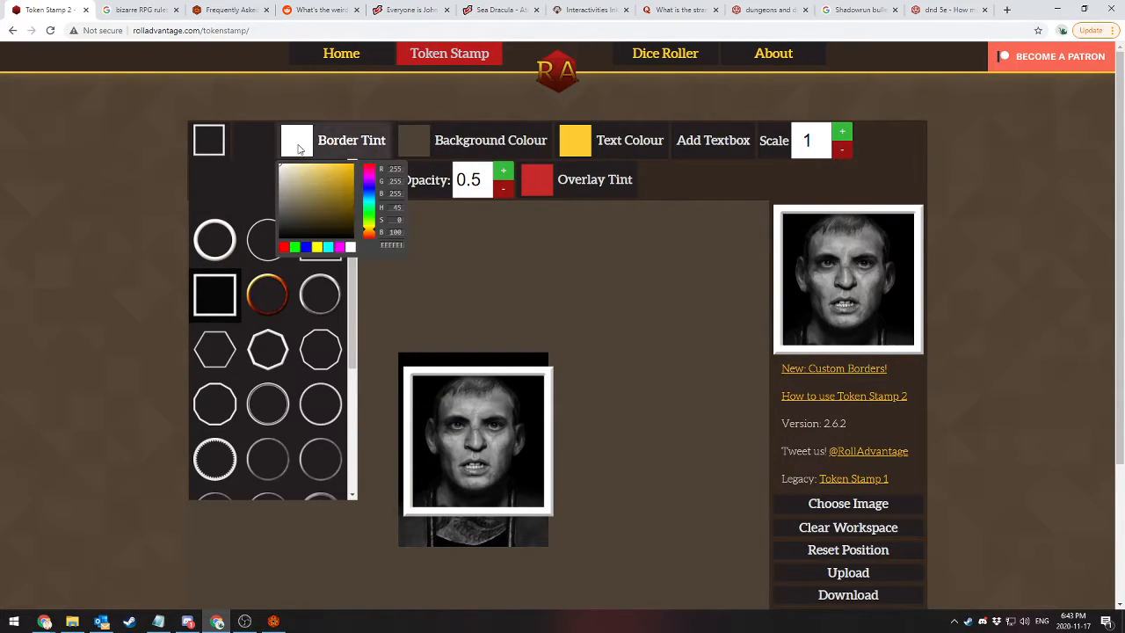
left_click(516, 351)
left_click(208, 142)
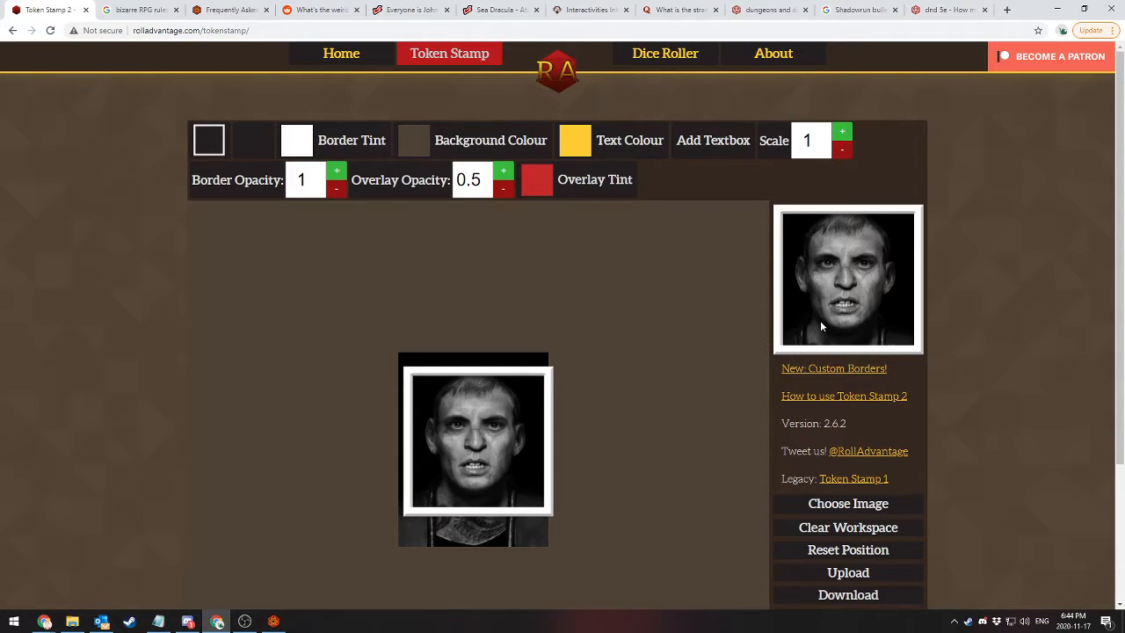
Save the finished token preview as the PNG image token_2 in the FoundryVTT Demo folder
right_click(843, 256)
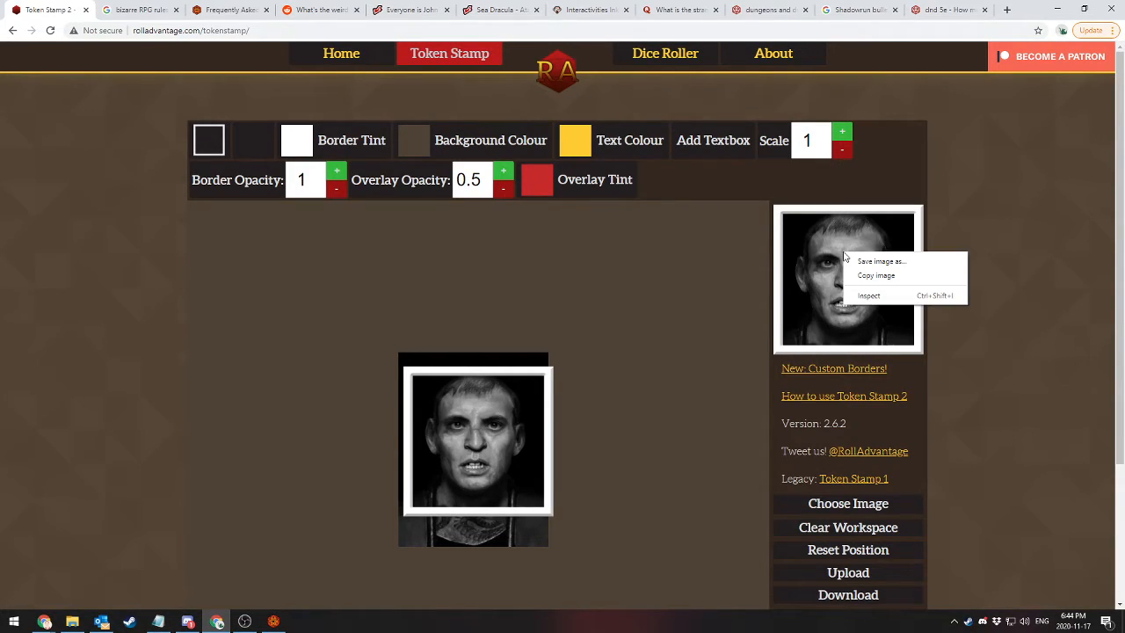
left_click(901, 264)
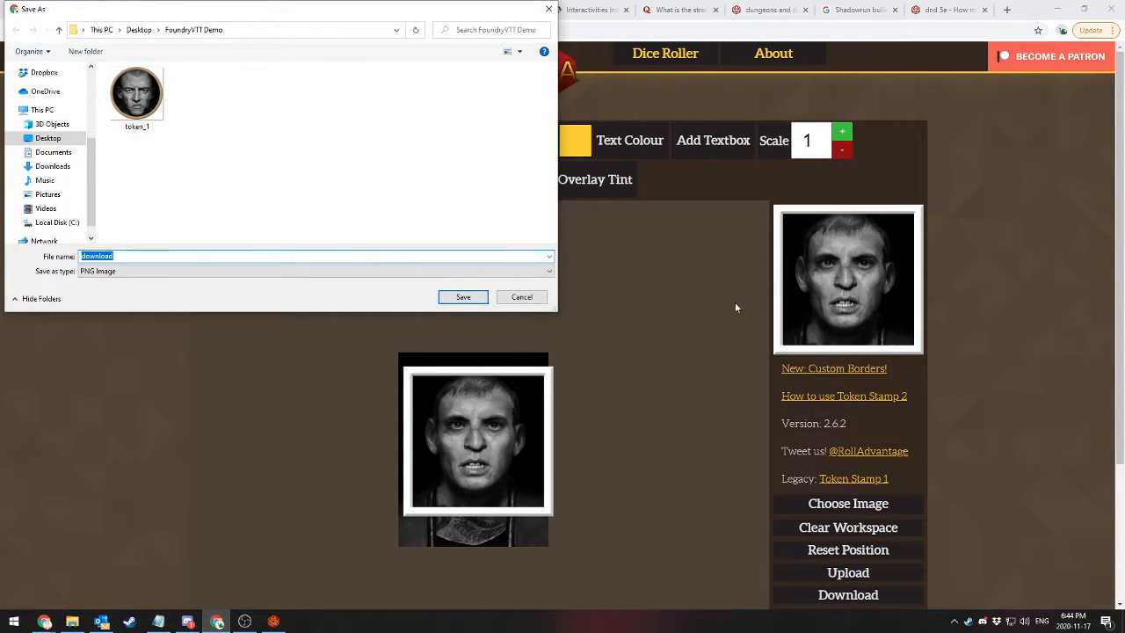
type("token")
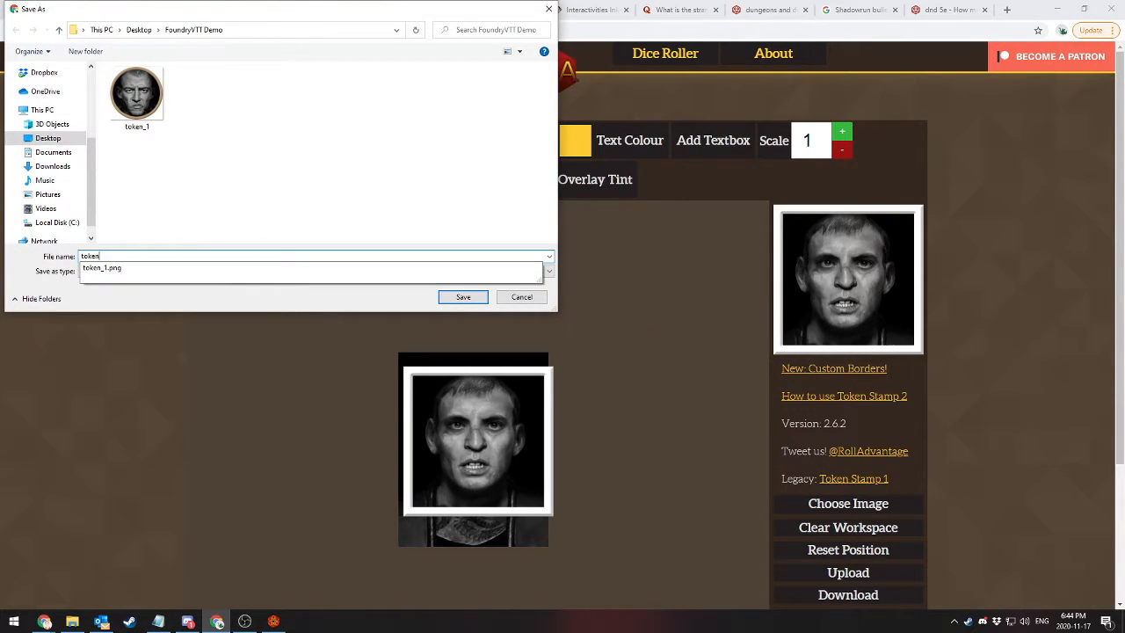
type("_2")
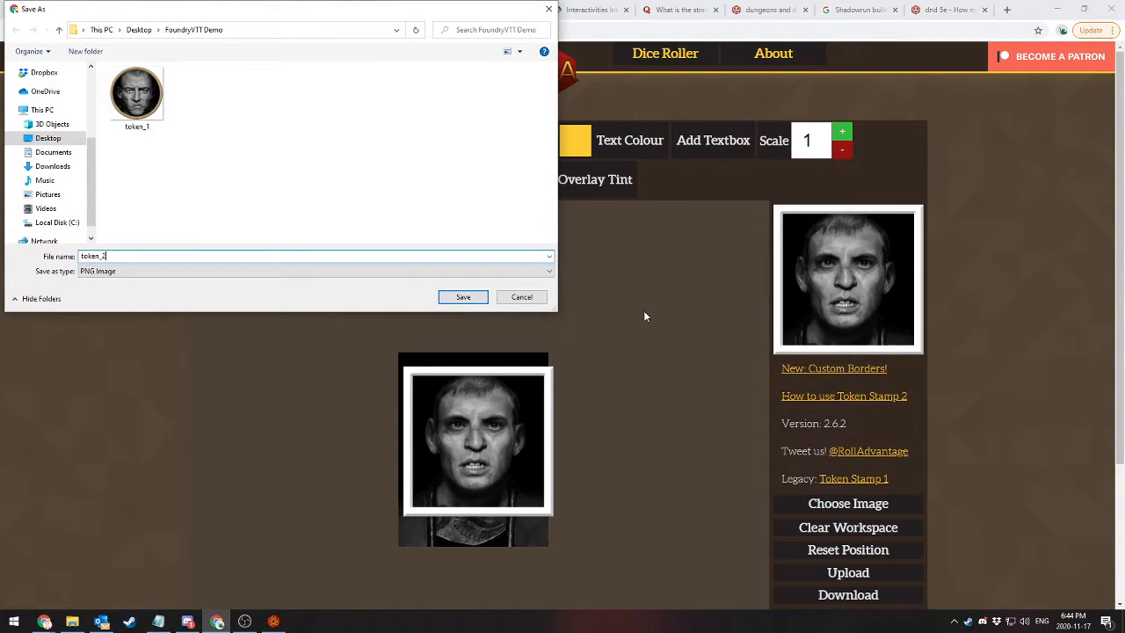
left_click(449, 303)
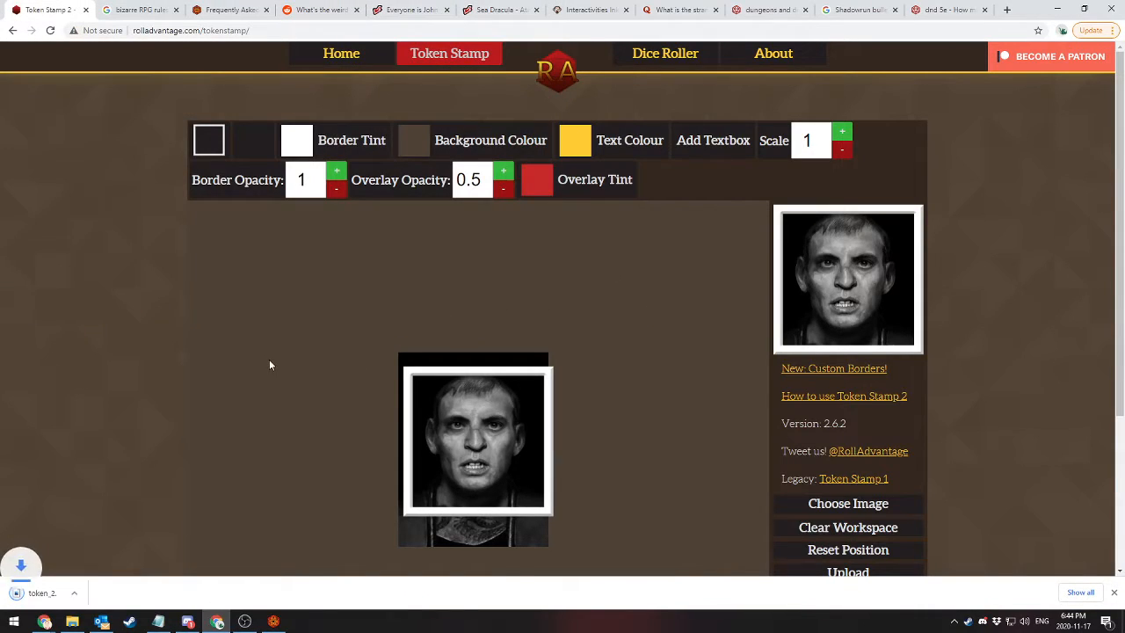
Switch to Foundry Virtual Tabletop, upload token_2.png into global_assets and set it as the character's portrait
left_click(1114, 593)
left_click(273, 621)
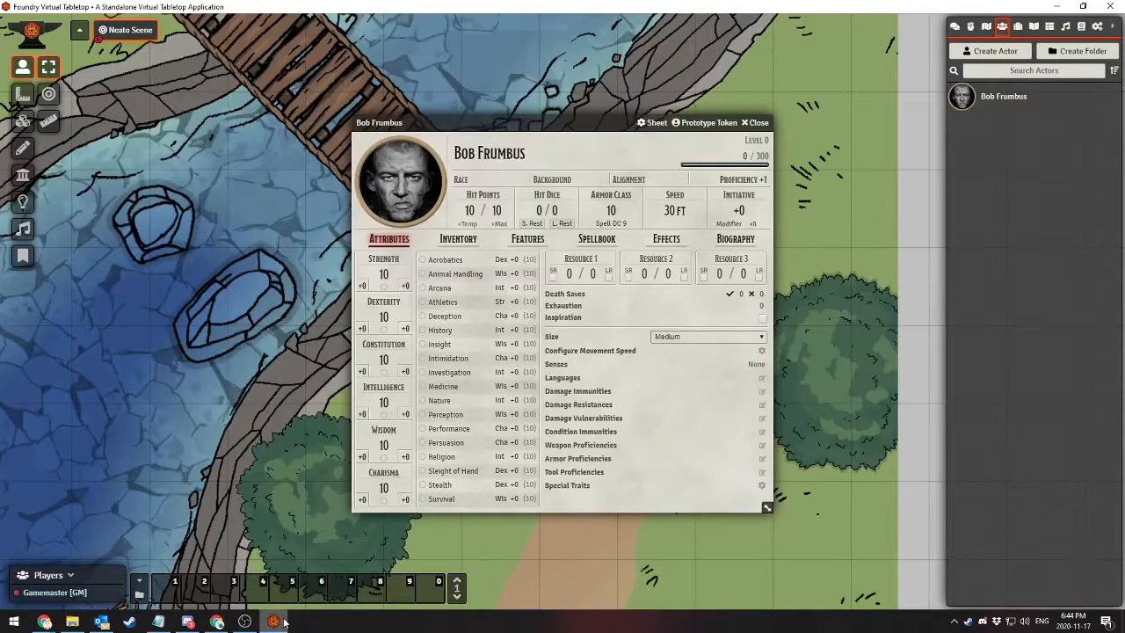
left_click(386, 201)
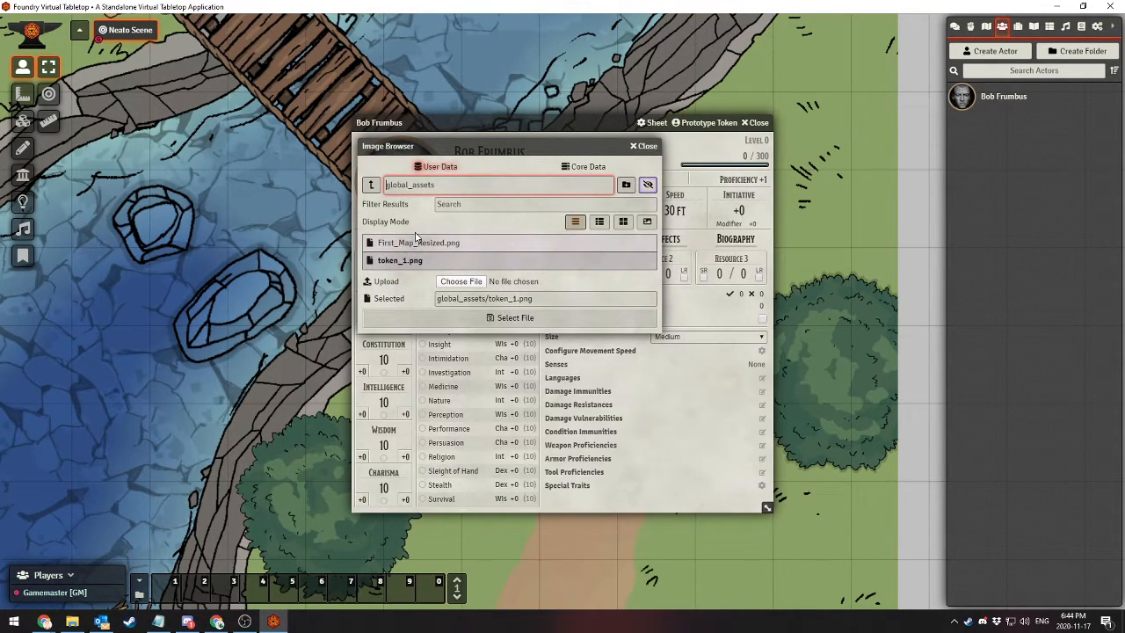
left_click(371, 185)
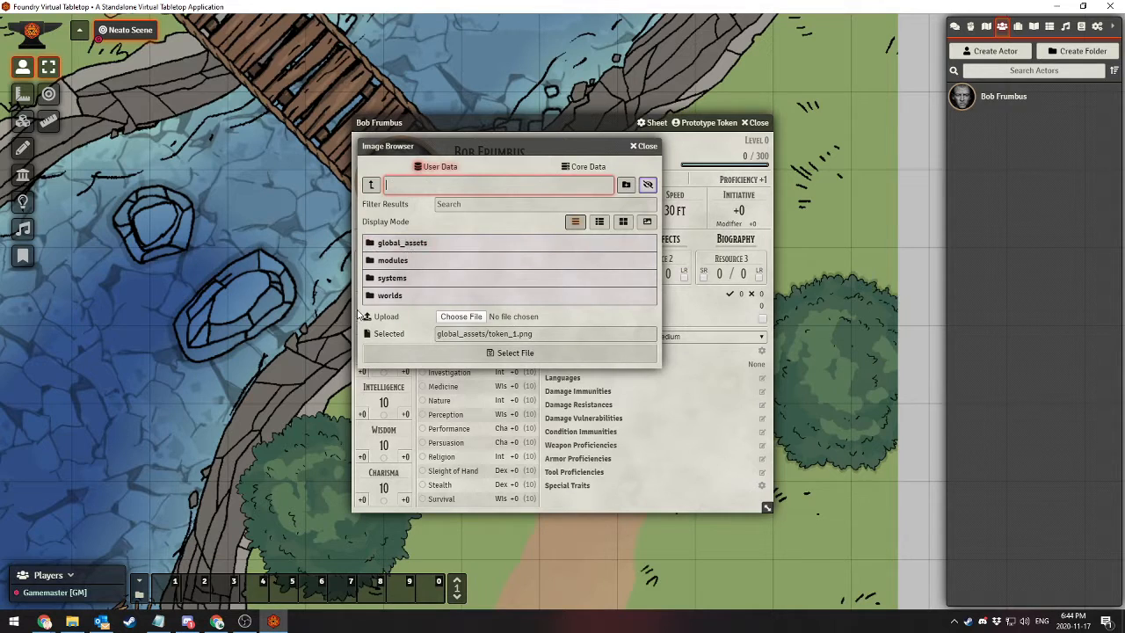
left_click(413, 243)
left_click(479, 285)
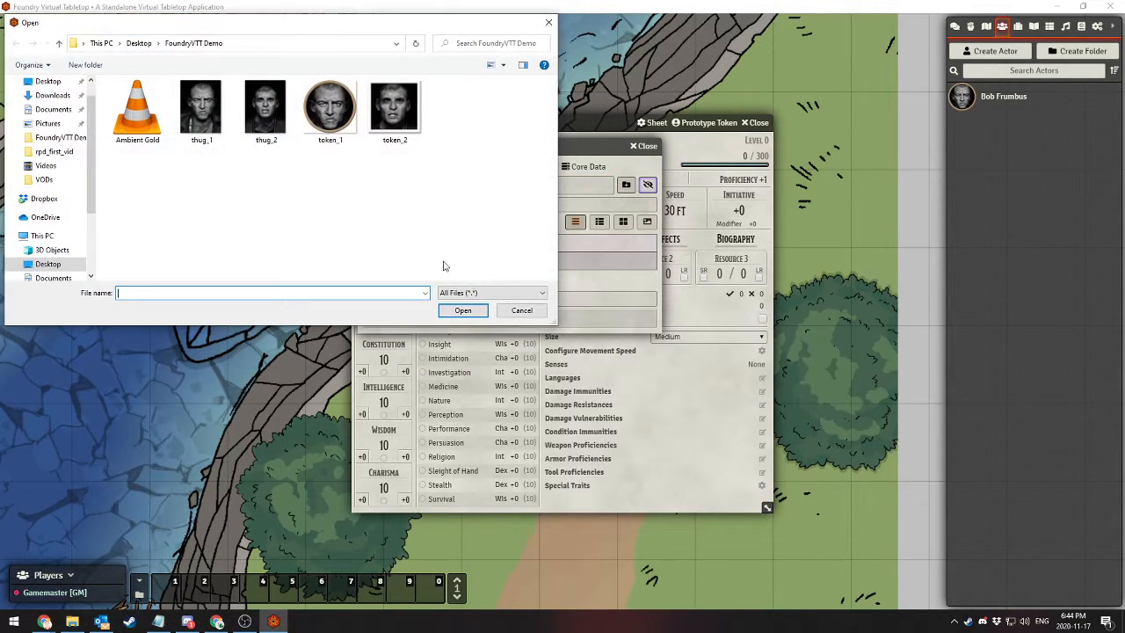
double_click(386, 109)
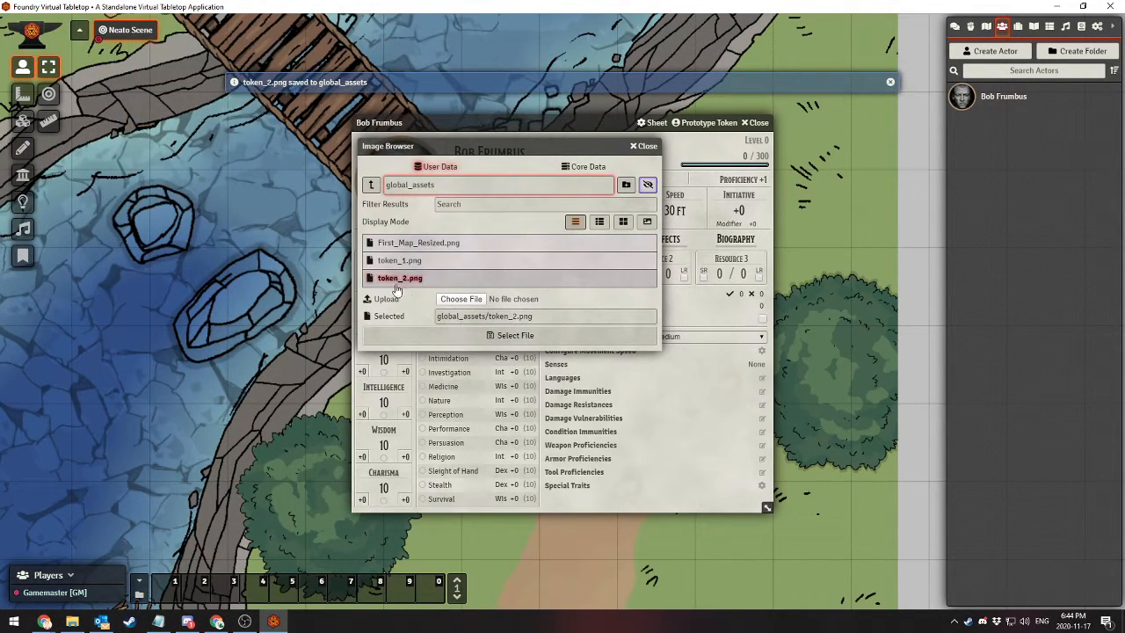
left_click(597, 225)
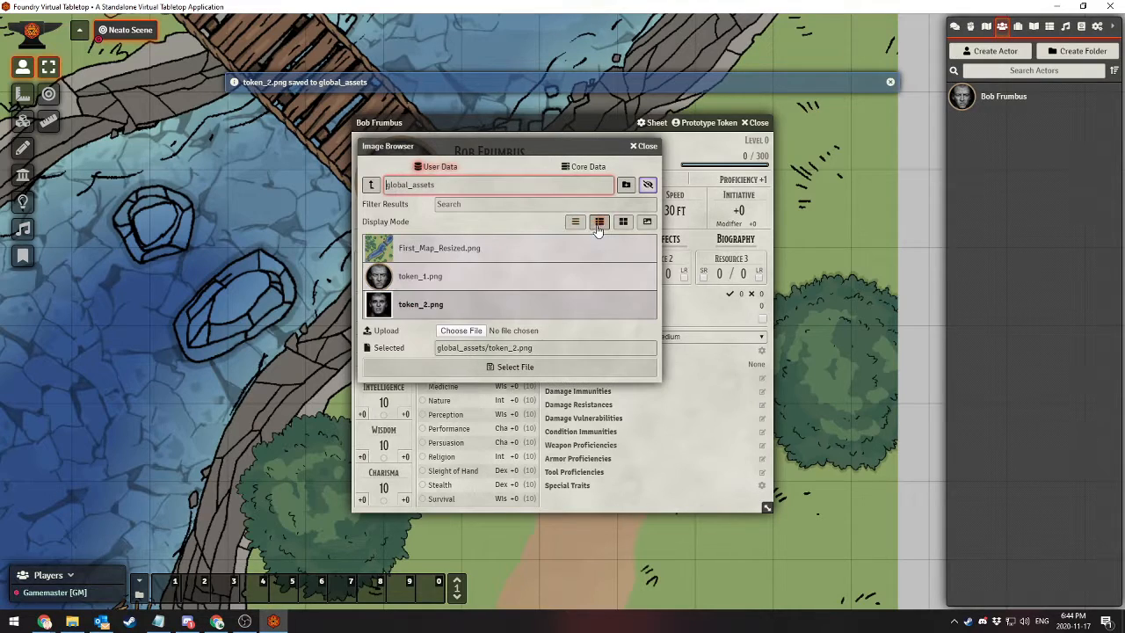
left_click(468, 379)
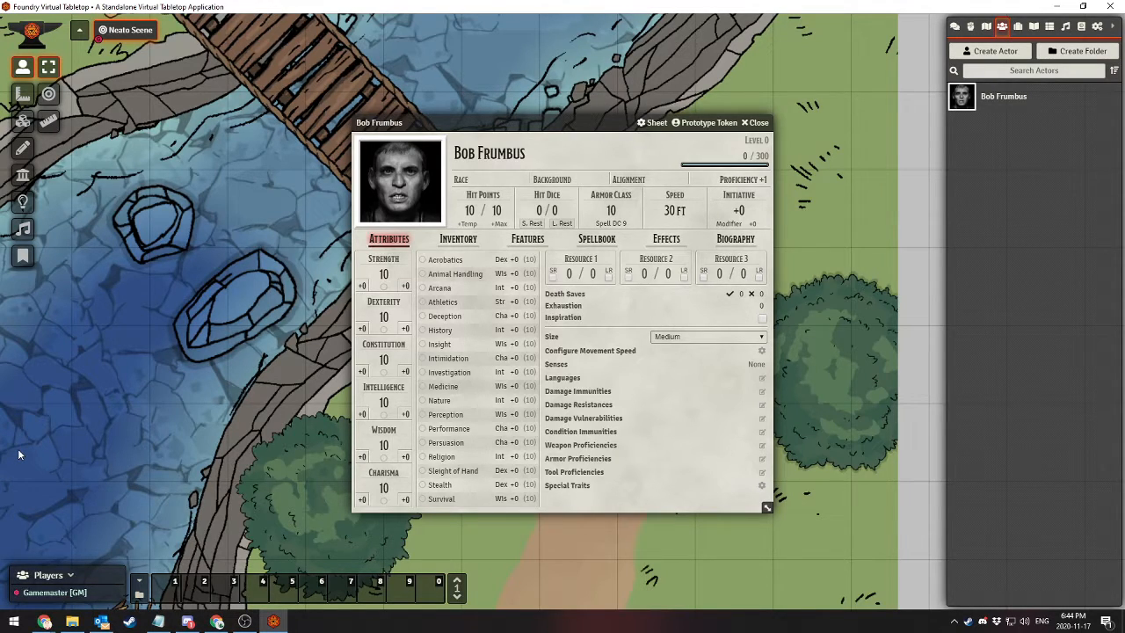
Change the character's portrait to token_1.png and back to token_2.png
left_click(416, 175)
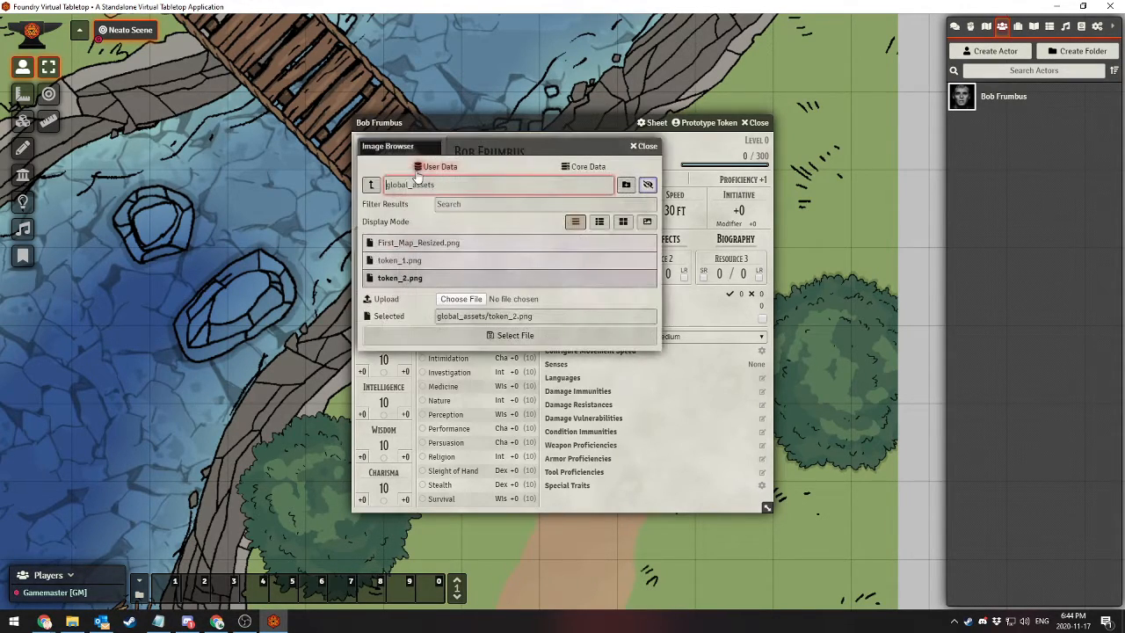
left_click(458, 337)
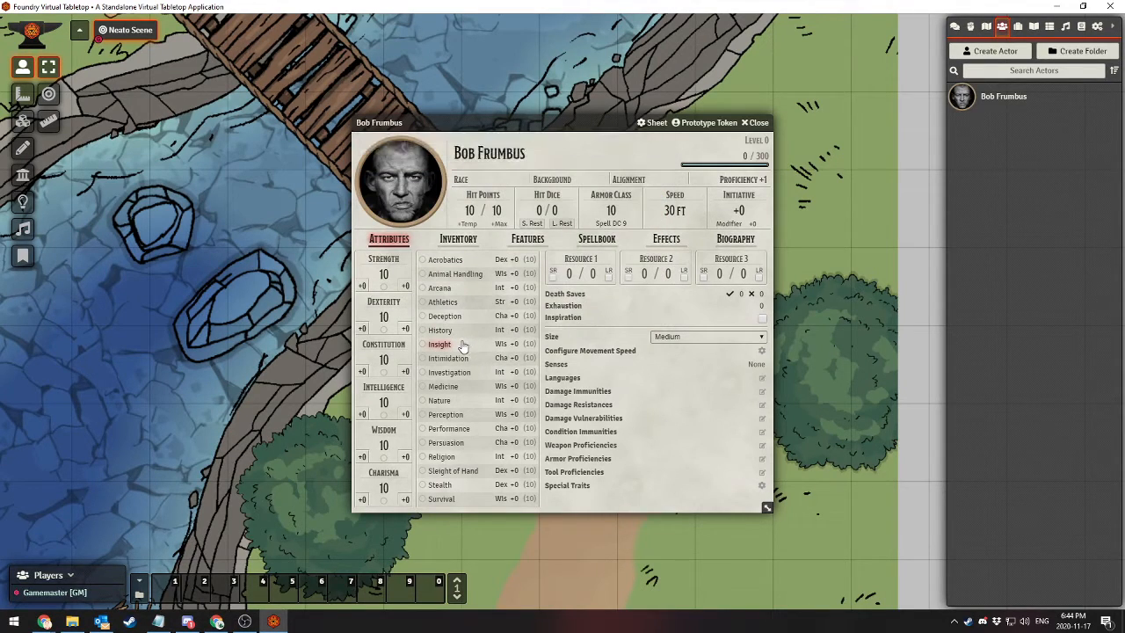
left_click(404, 193)
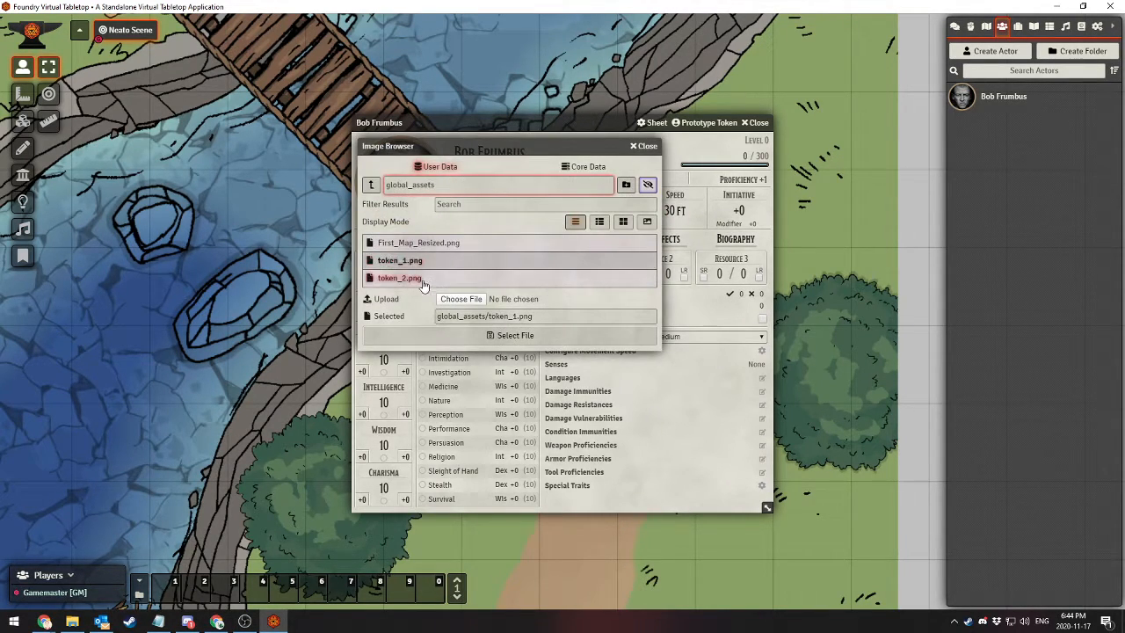
left_click(455, 336)
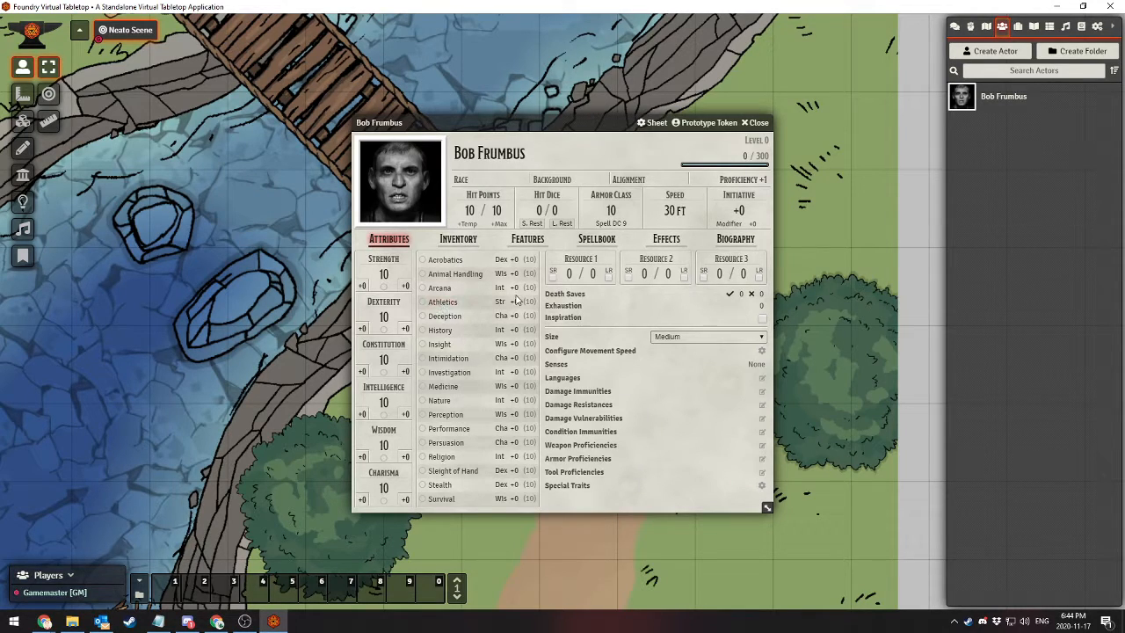
Set the character's Strength to 16 and Dexterity to 12
left_click(384, 274)
type("8")
key("Return")
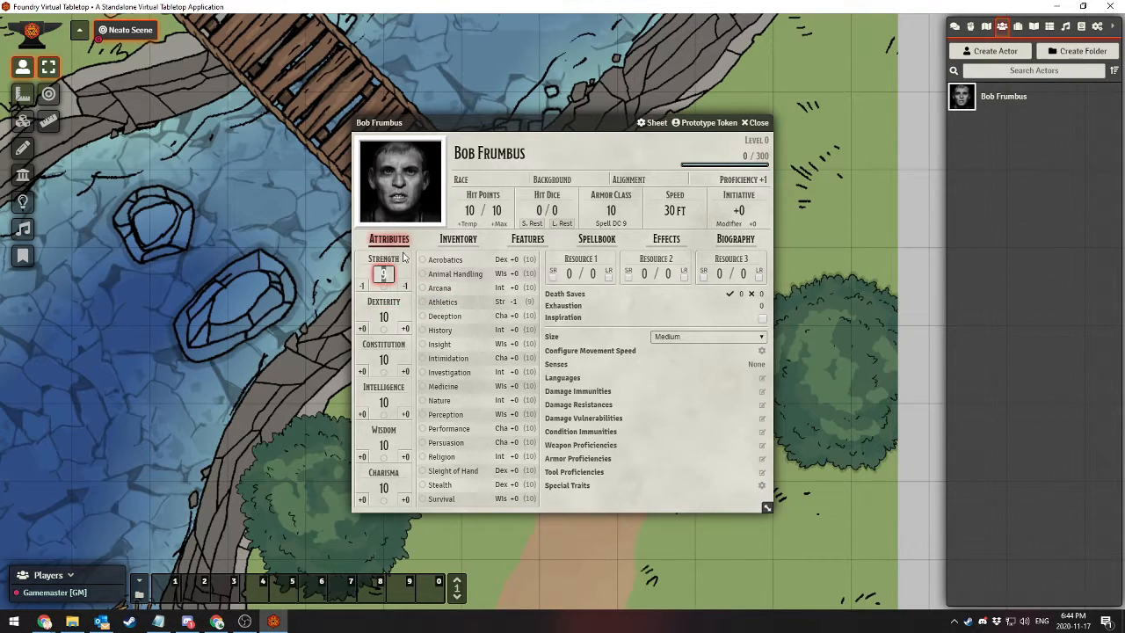
type("16")
key("Return")
left_click(382, 318)
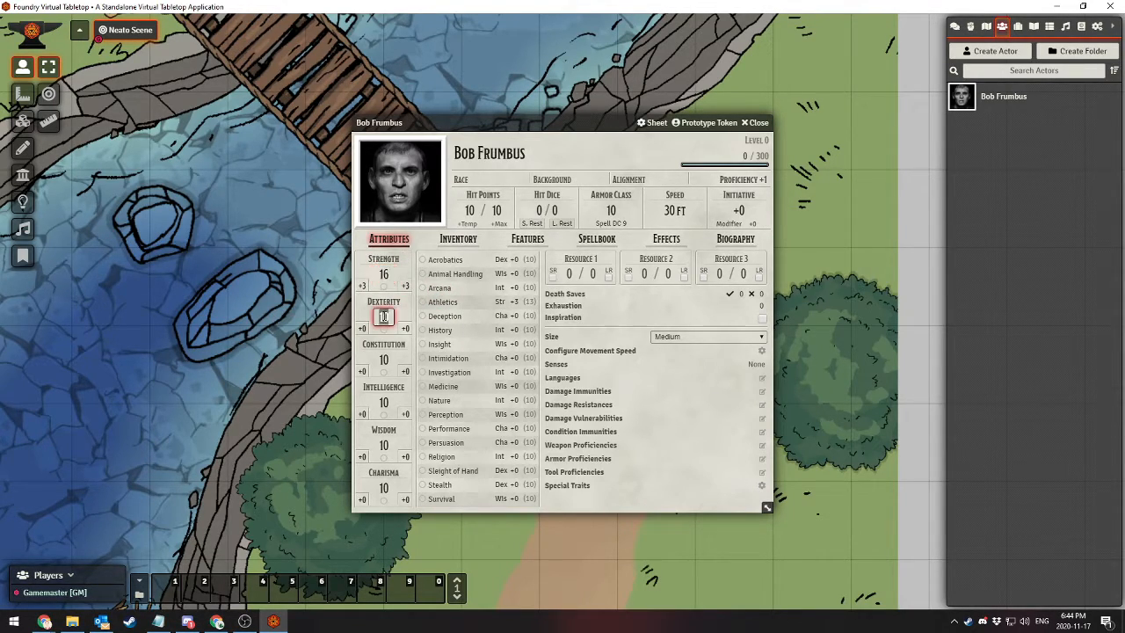
type("12")
key("Return")
Set the character's Constitution to 8 and Intelligence to 1
left_click(384, 359)
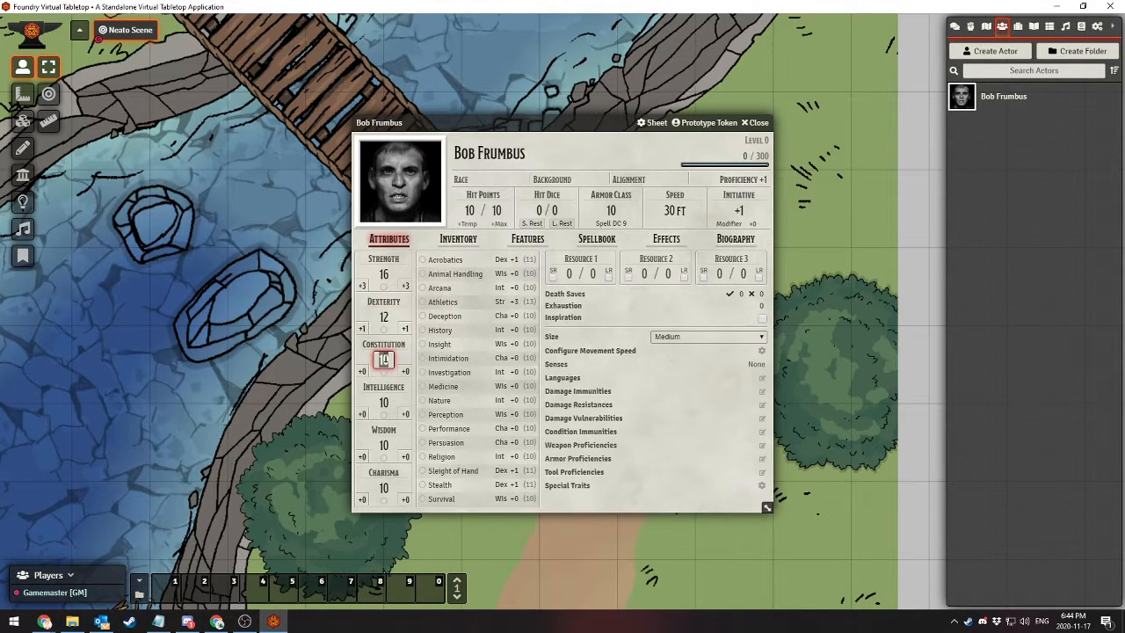
type("8")
left_click(384, 402)
type("1")
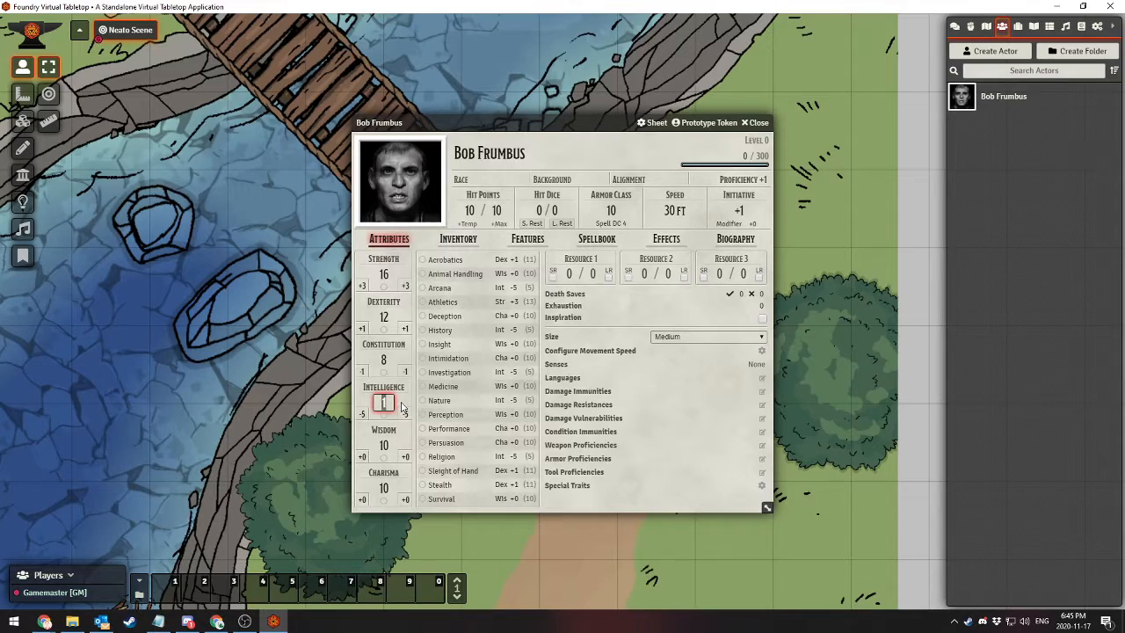
key("Tab")
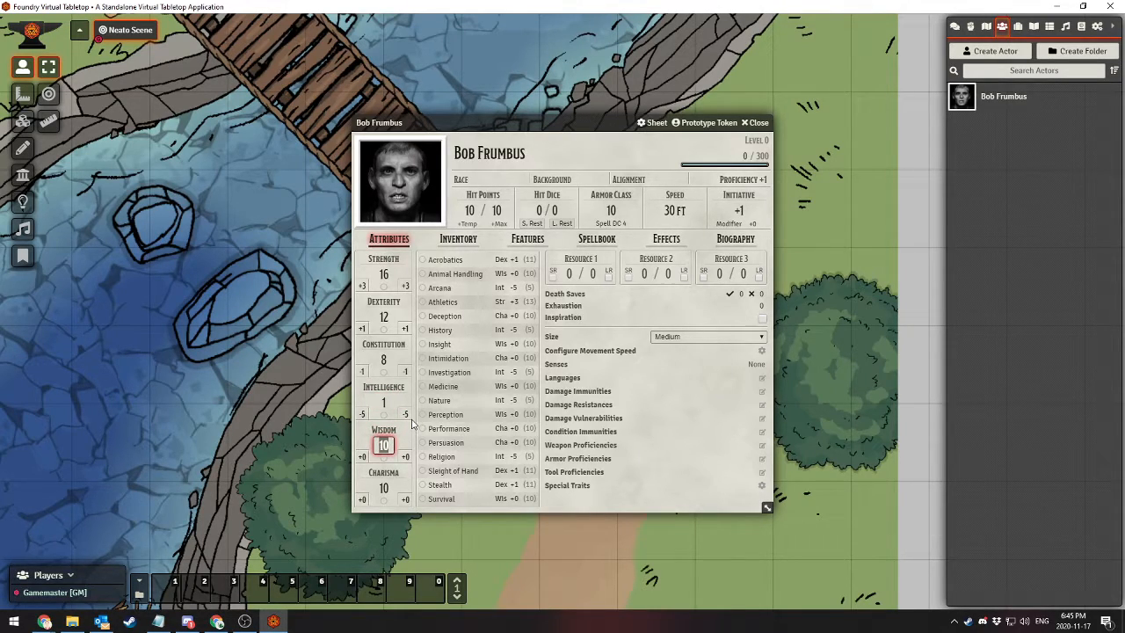
Set the character's Wisdom to 13 and Charisma to 99
type("12")
key("Return")
type("13")
left_click(383, 488)
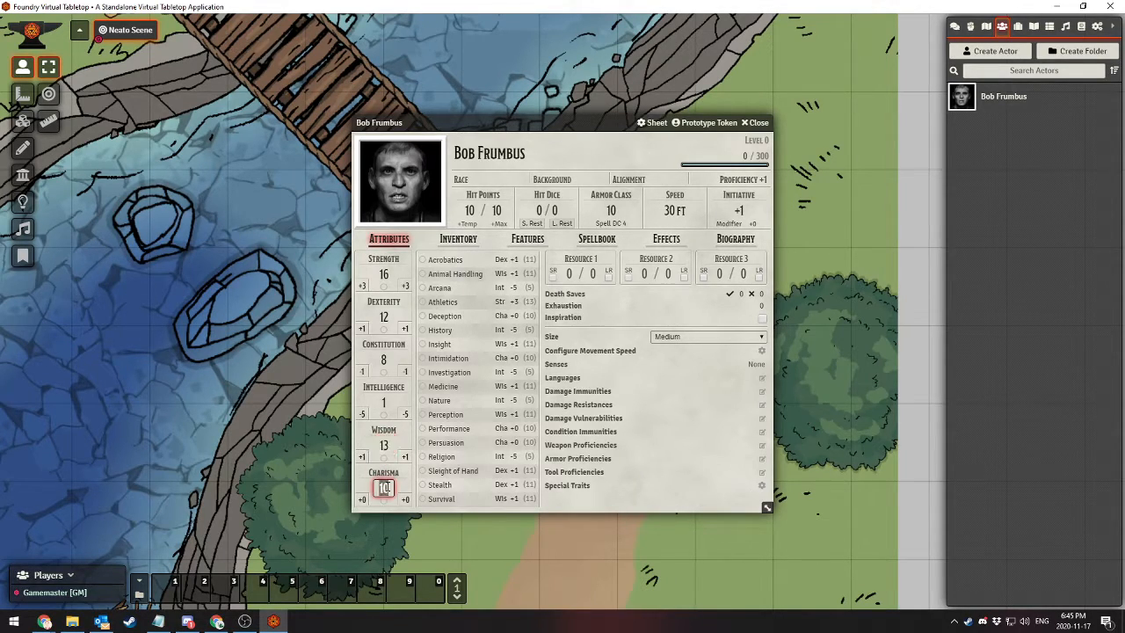
type("99")
key("Return")
left_click(580, 510)
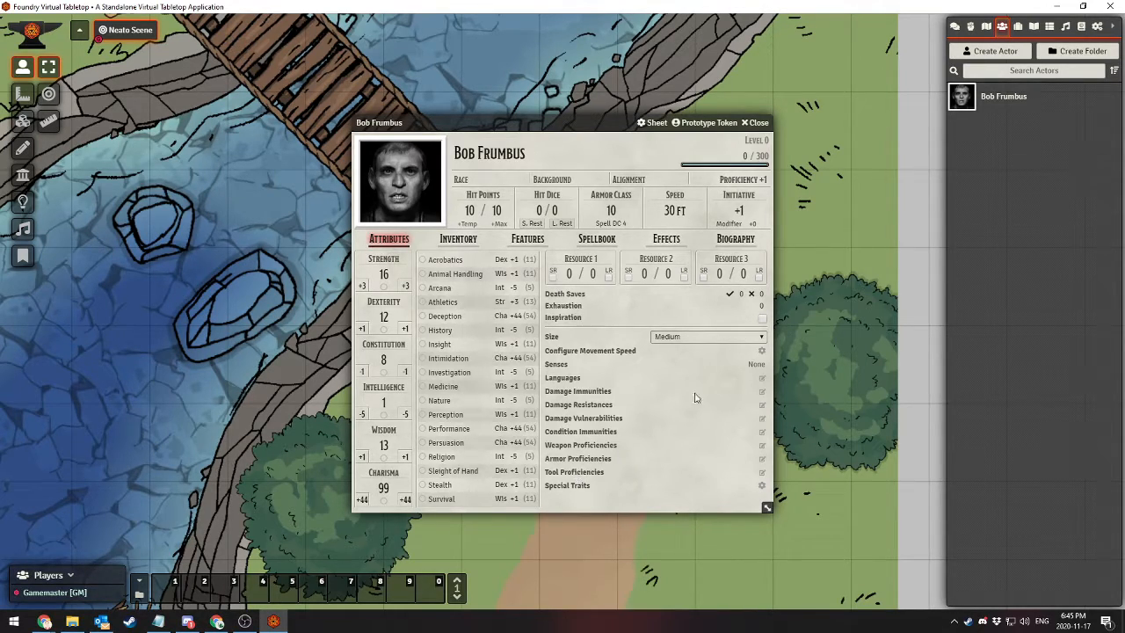
Look through the character's inventory, features and spellbook, return to the attributes and close the sheet
left_click(508, 185)
left_click(460, 243)
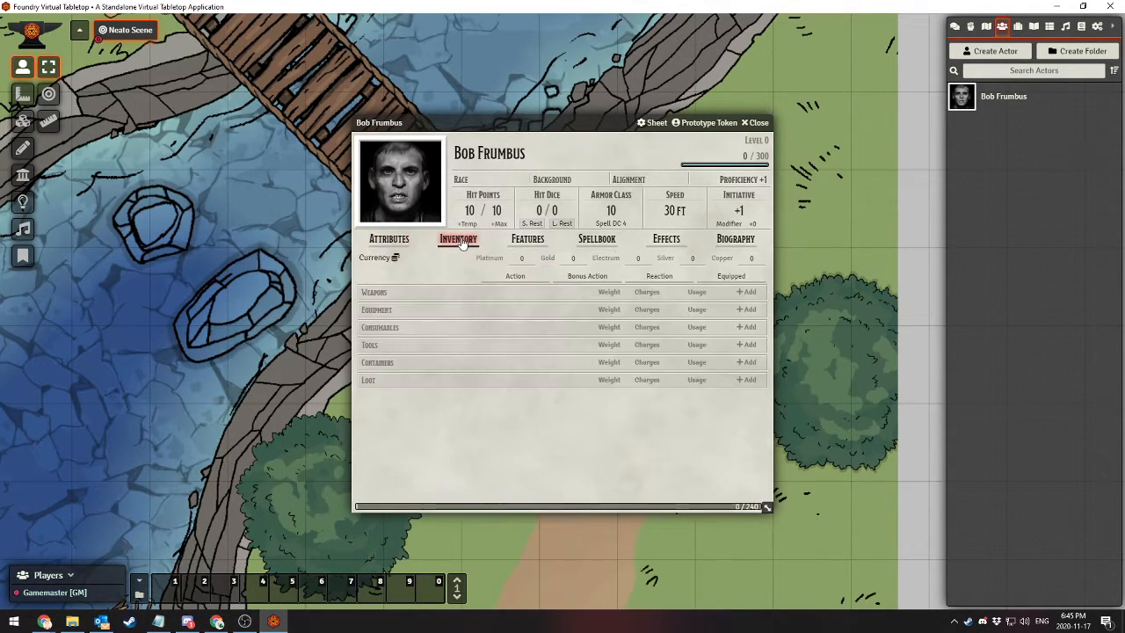
left_click(531, 244)
left_click(597, 240)
left_click(459, 242)
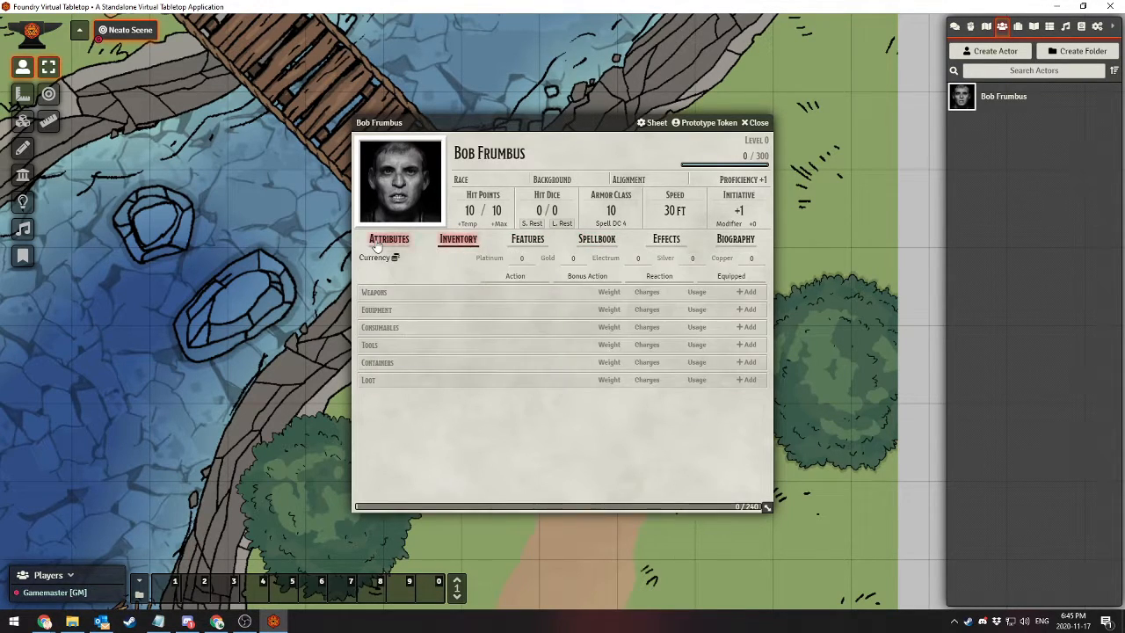
left_click(378, 243)
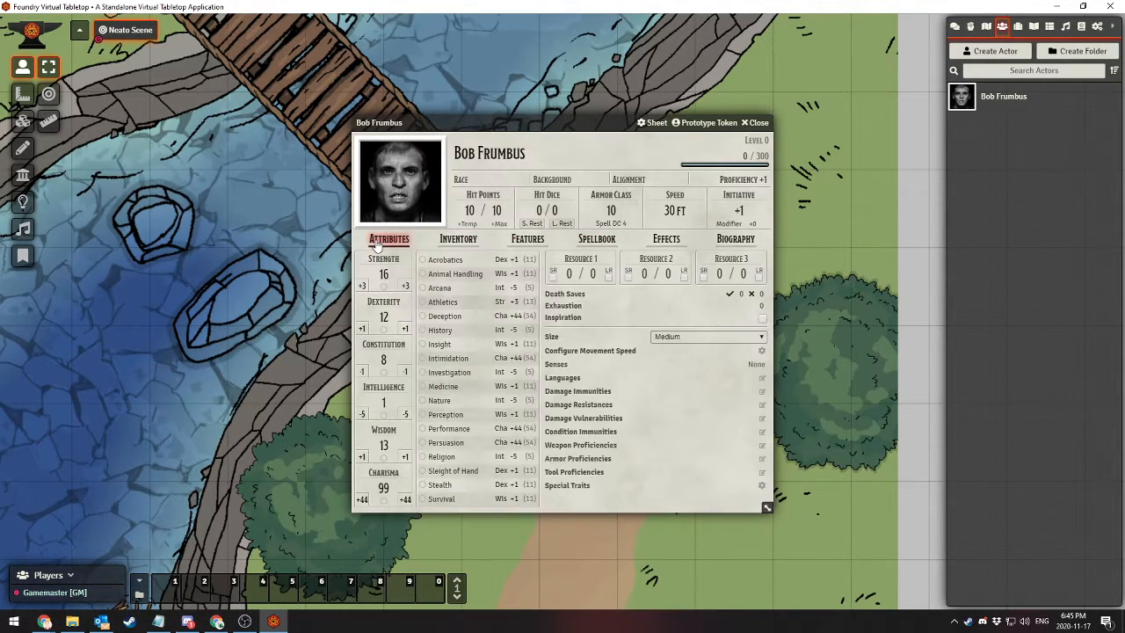
left_click(758, 122)
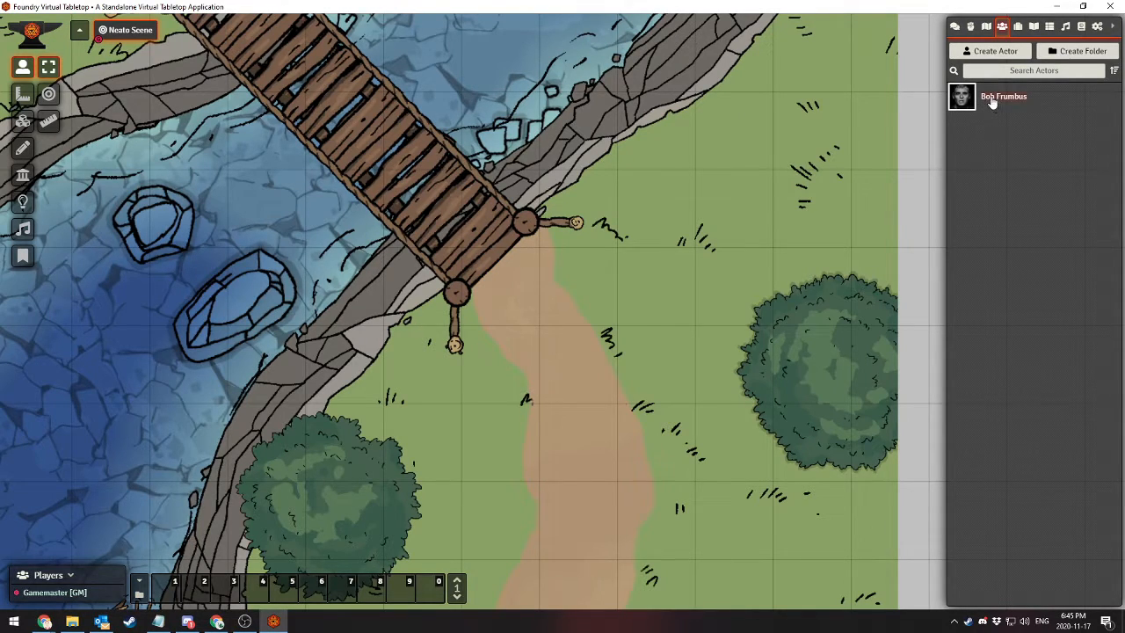
Place the character's token on the dirt path beside the near end of the bridge and select it
left_click_drag(998, 101, 571, 299)
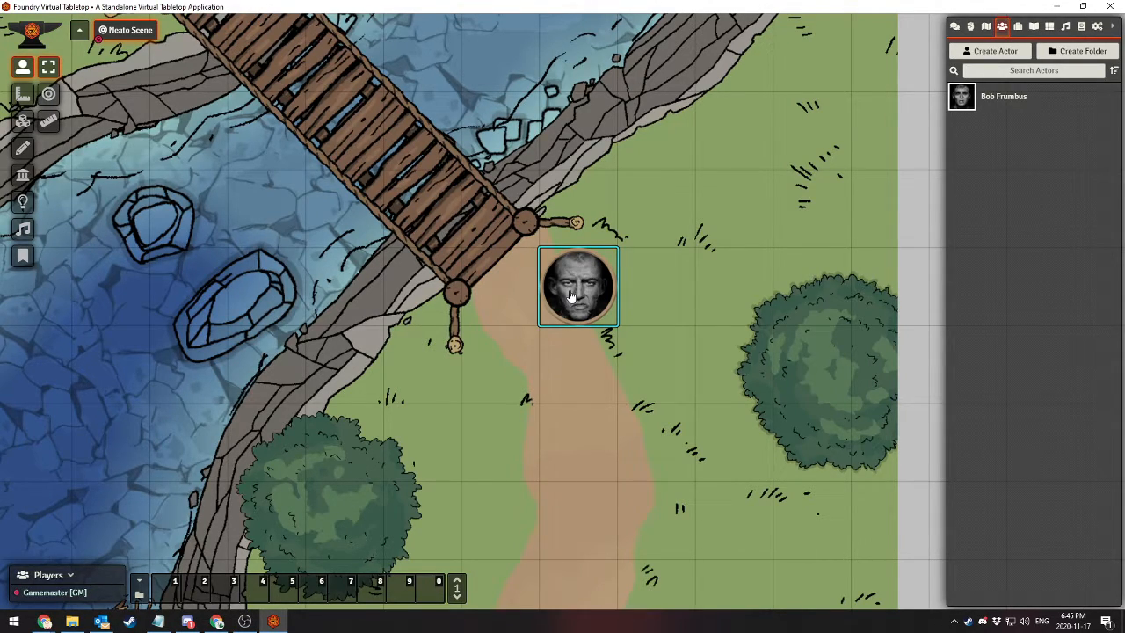
left_click(985, 102)
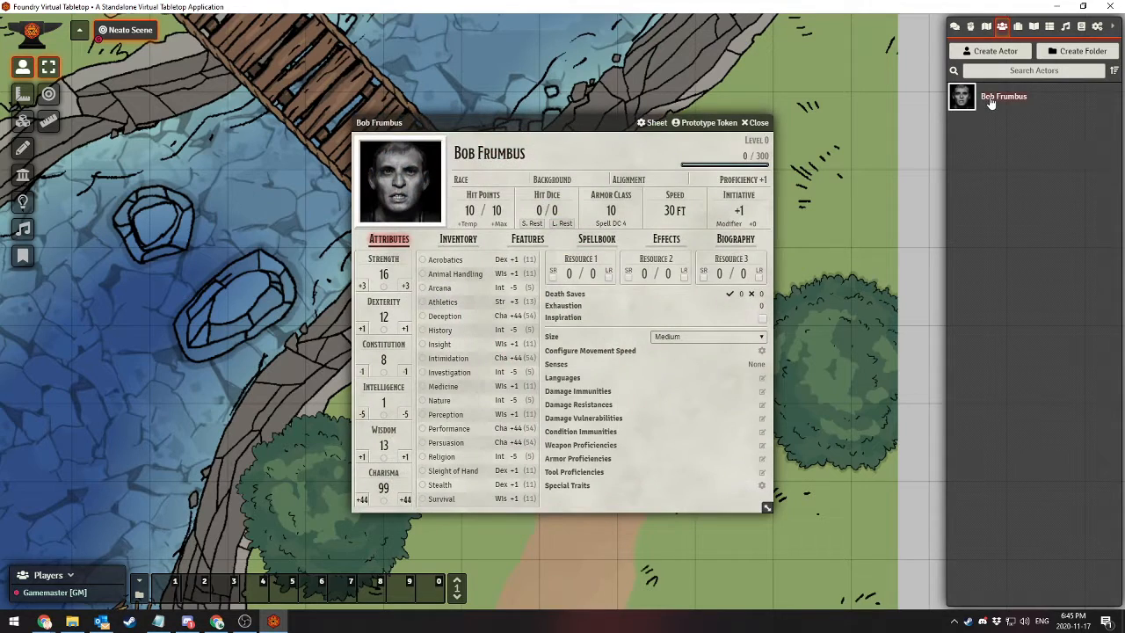
left_click(760, 123)
left_click(573, 283)
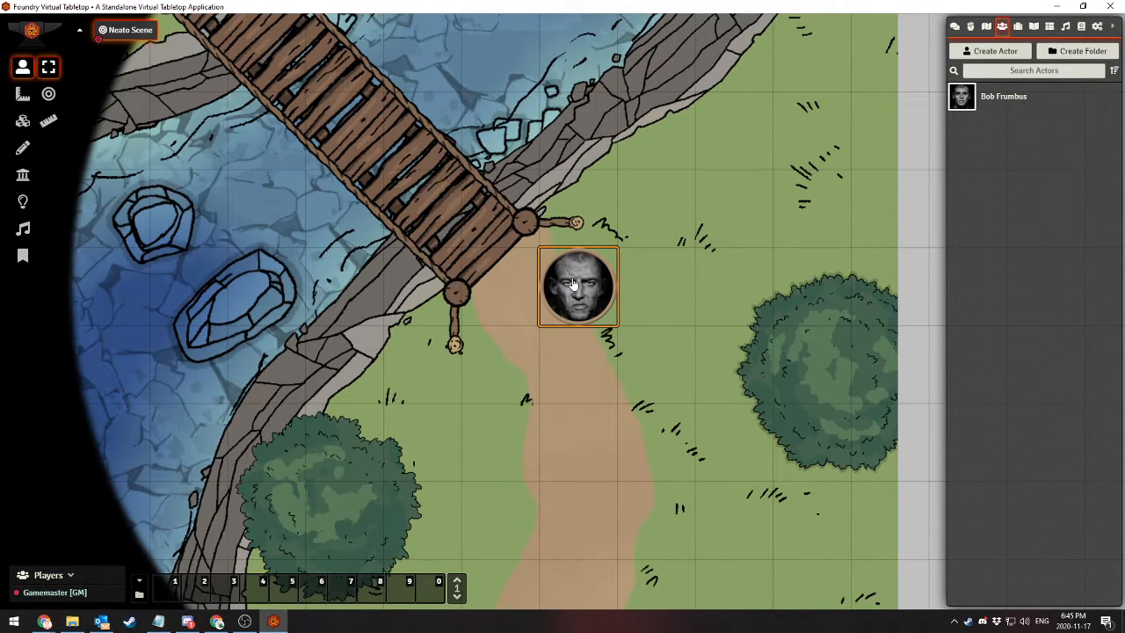
Move the character's token one square further down the path and delete it from the scene
scroll(573, 282, "down", 3)
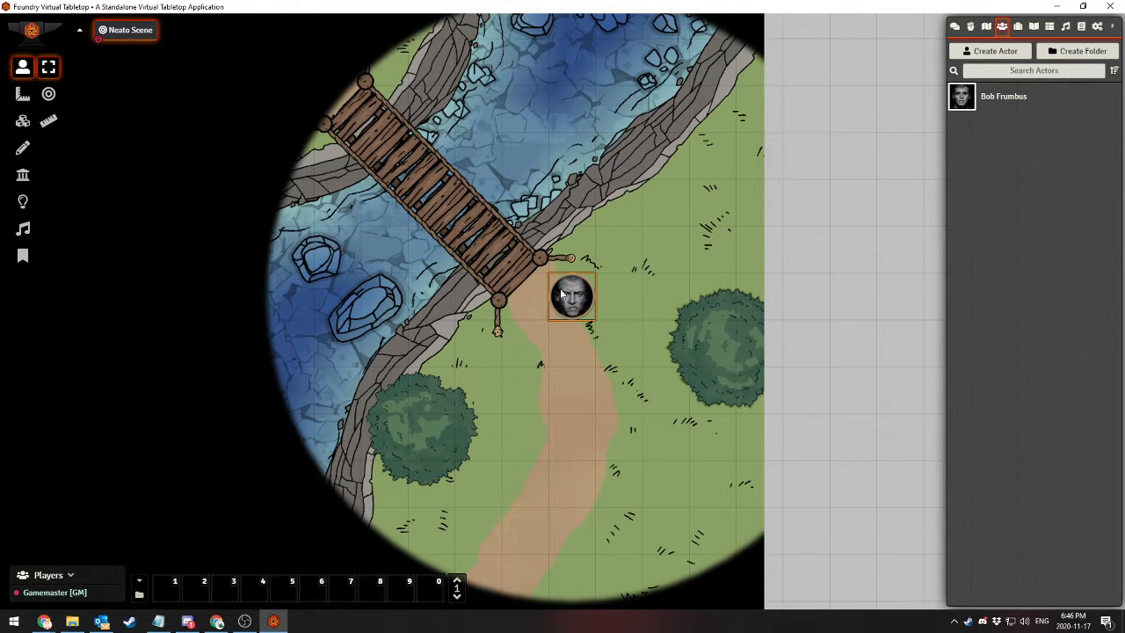
mouse_move(563, 294)
left_mouse_down()
mouse_move(534, 351)
mouse_move(487, 391)
mouse_move(541, 353)
left_mouse_up()
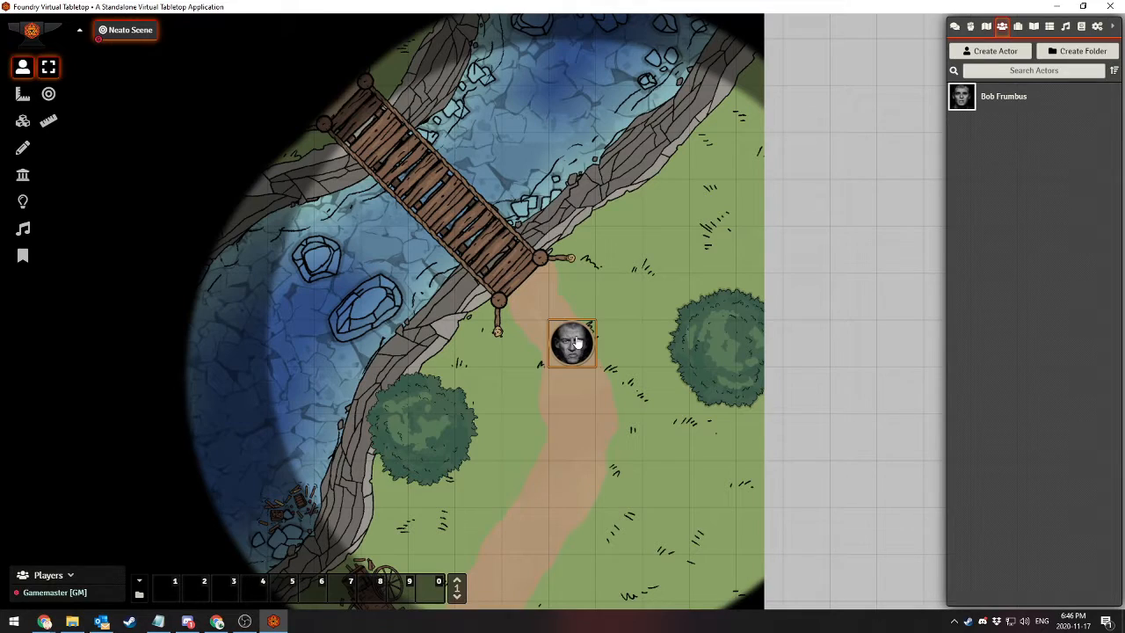
key("Delete")
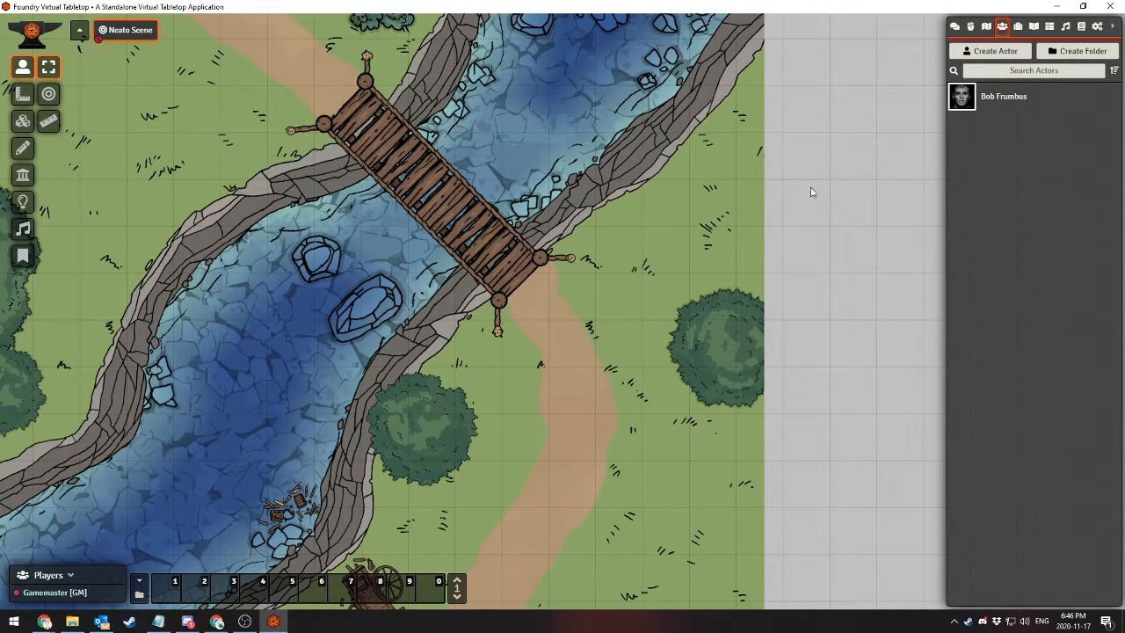
Open the character's sheet and view its prototype token settings
left_click(994, 105)
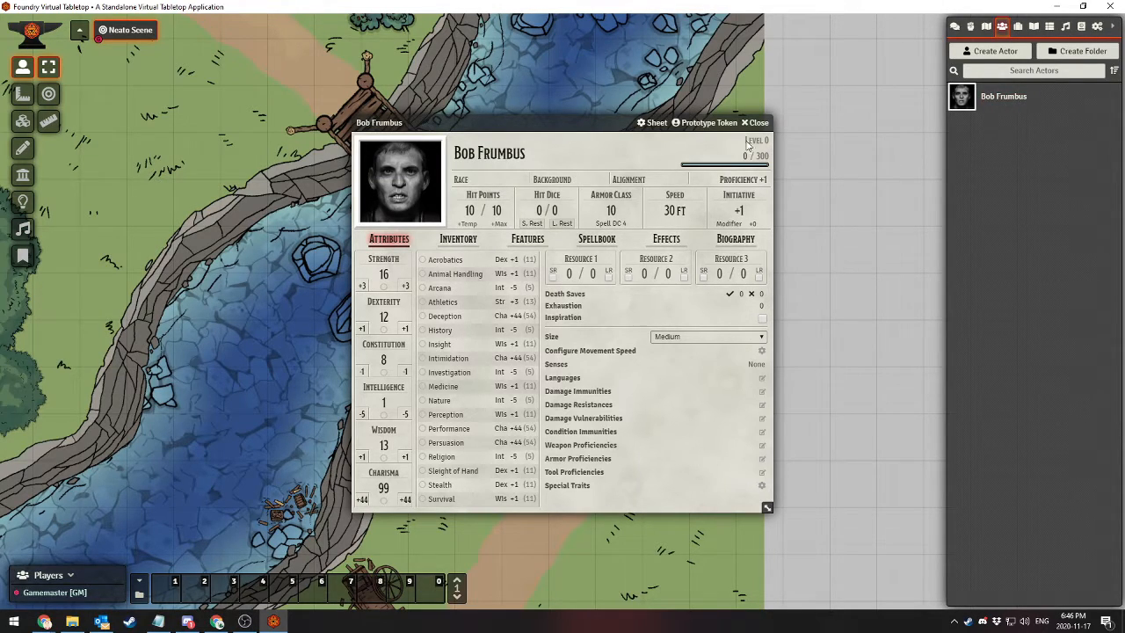
left_click(705, 123)
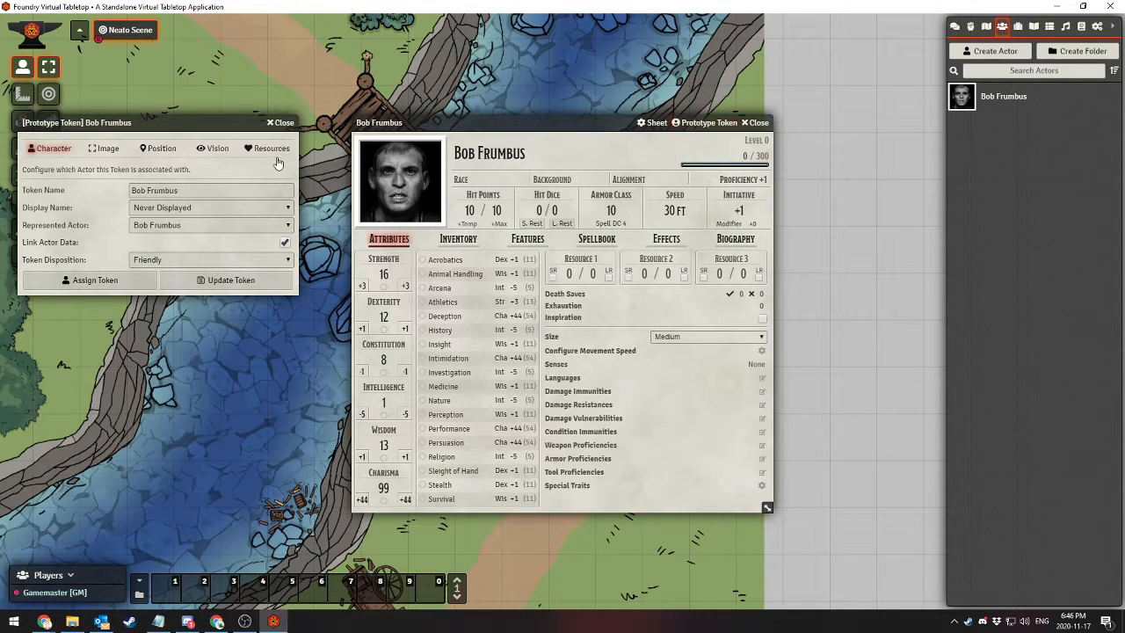
left_click(281, 122)
left_click(713, 154)
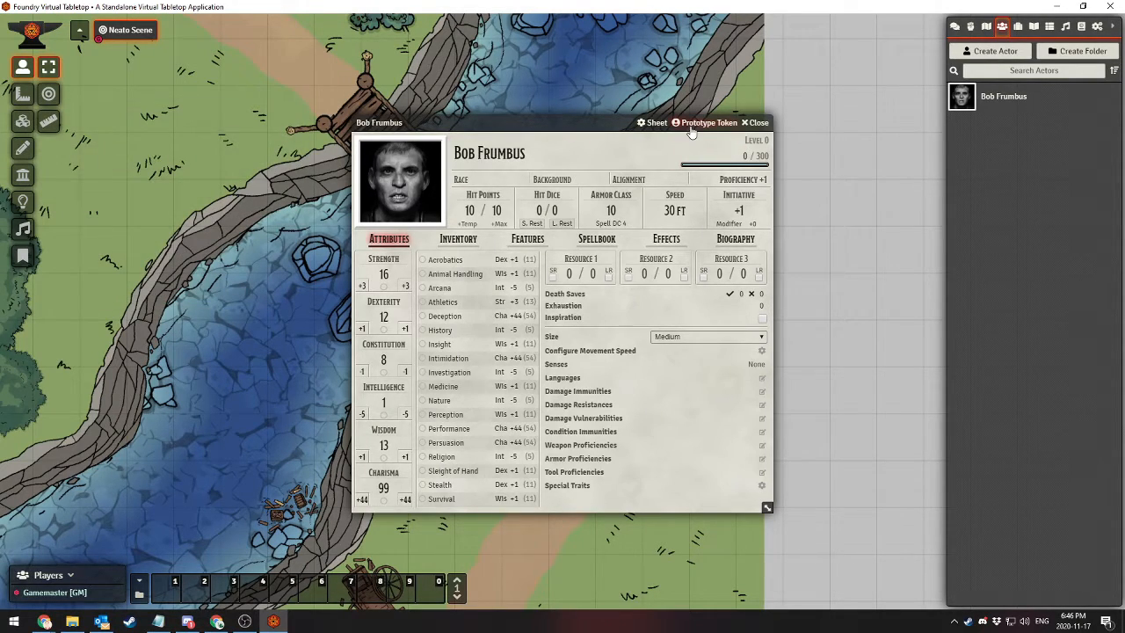
Examine the character's sheet configuration, including the sheet classes available for this character, and close it
left_click(640, 124)
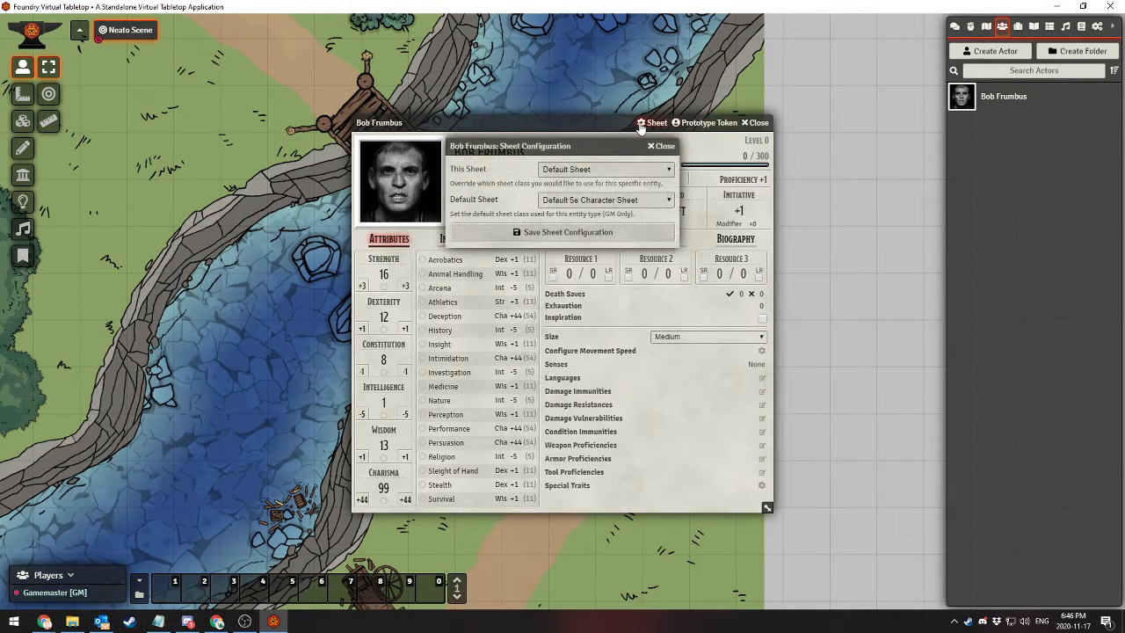
left_click(666, 144)
left_click(648, 125)
left_click(591, 170)
left_click(590, 169)
left_click(662, 147)
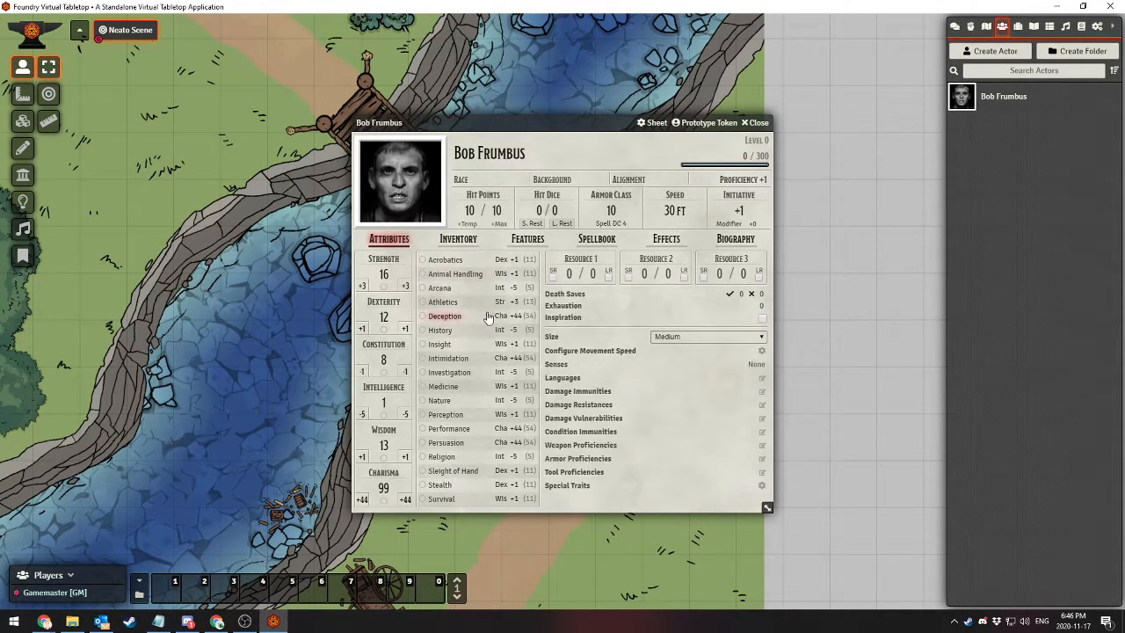
Open the character's prototype token settings and review the display name and represented actor options
left_click(702, 125)
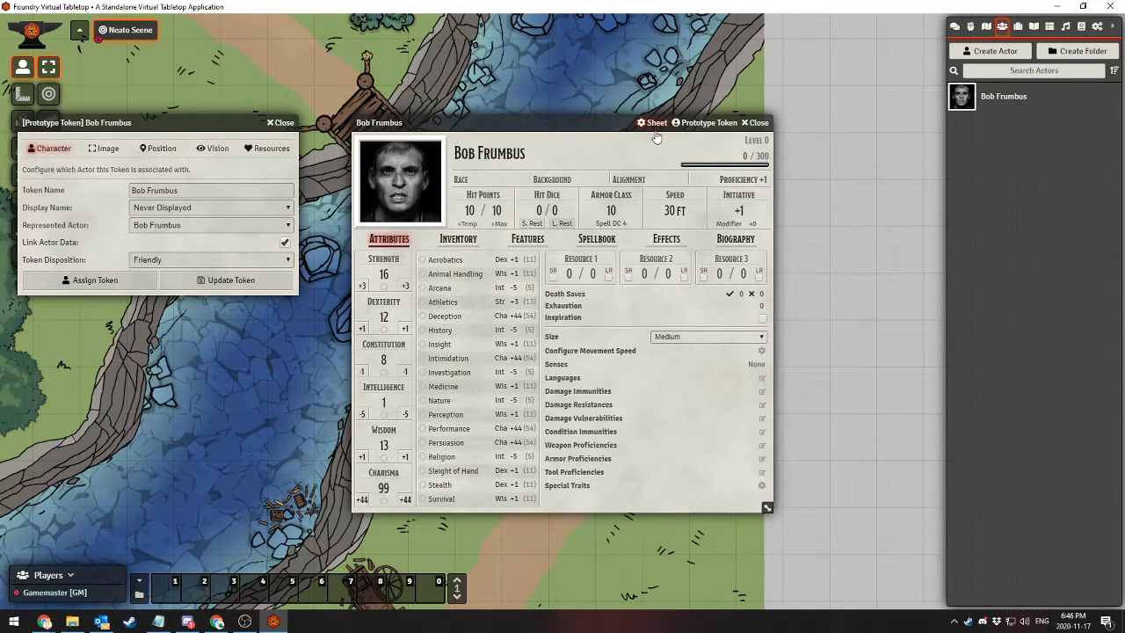
left_click(176, 211)
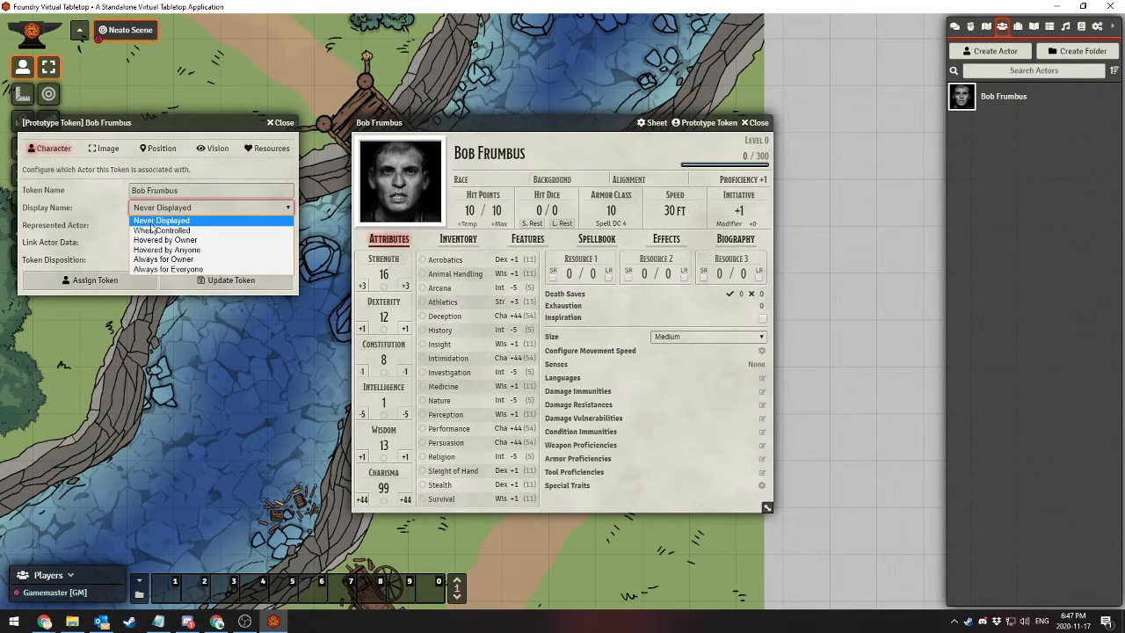
left_click(153, 220)
left_click(154, 226)
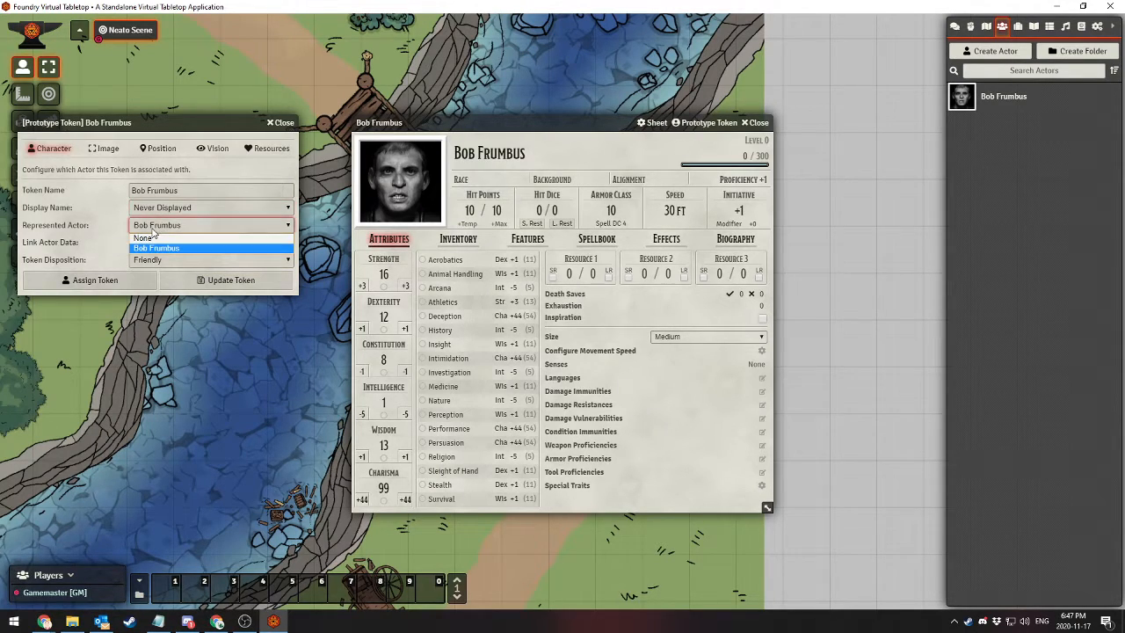
left_click(156, 228)
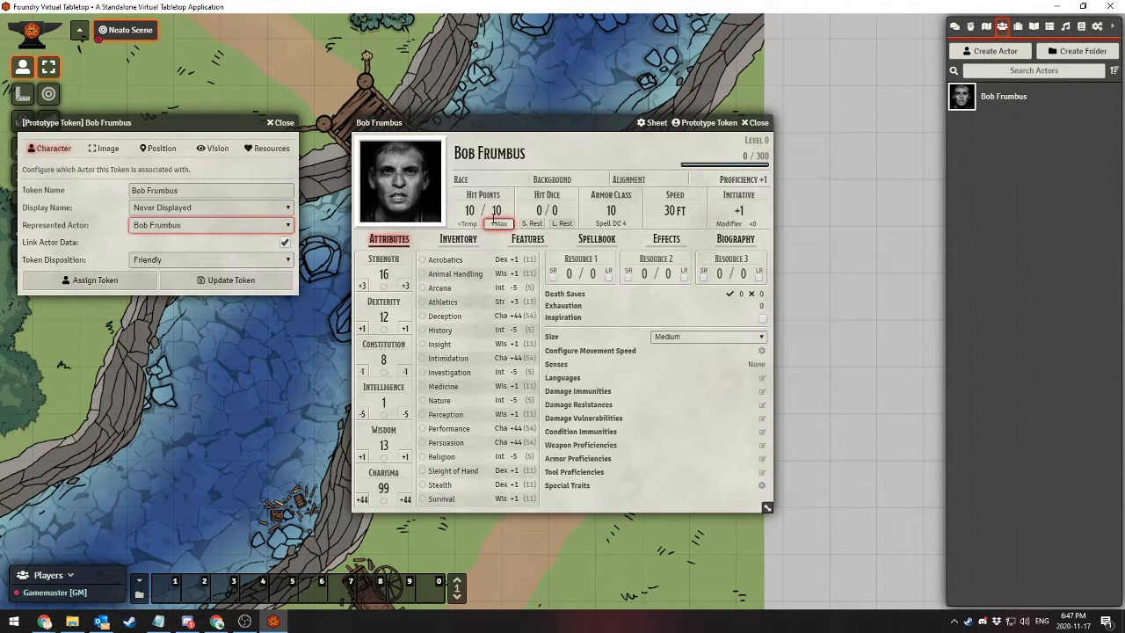
Set the prototype token's image to global_assets/token_2.png
left_click(105, 149)
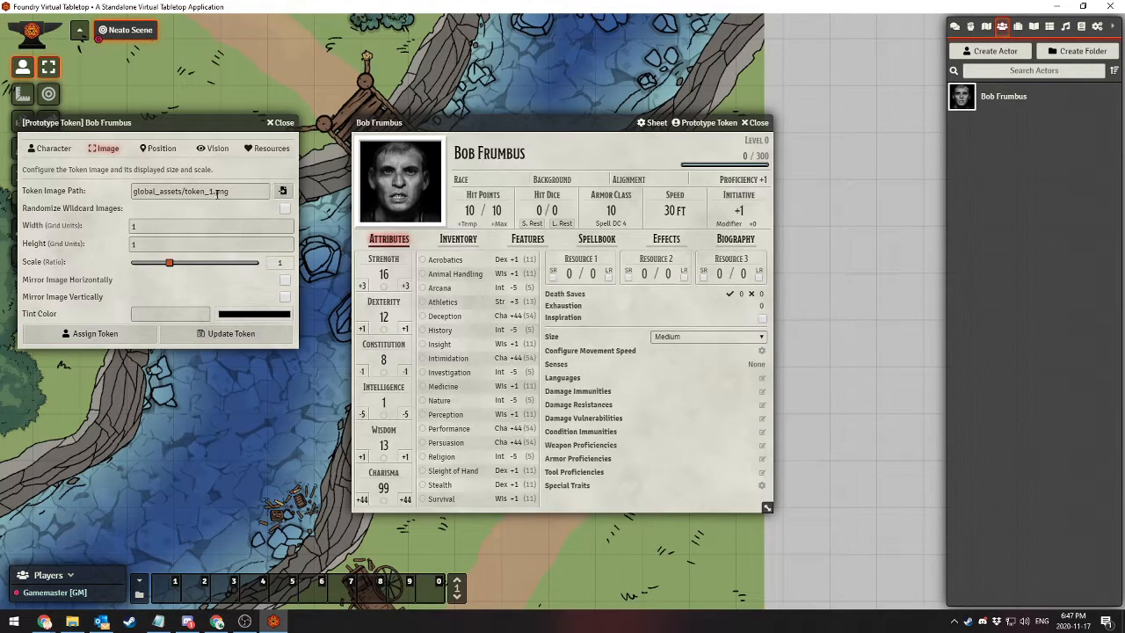
left_click(282, 190)
left_click(454, 347)
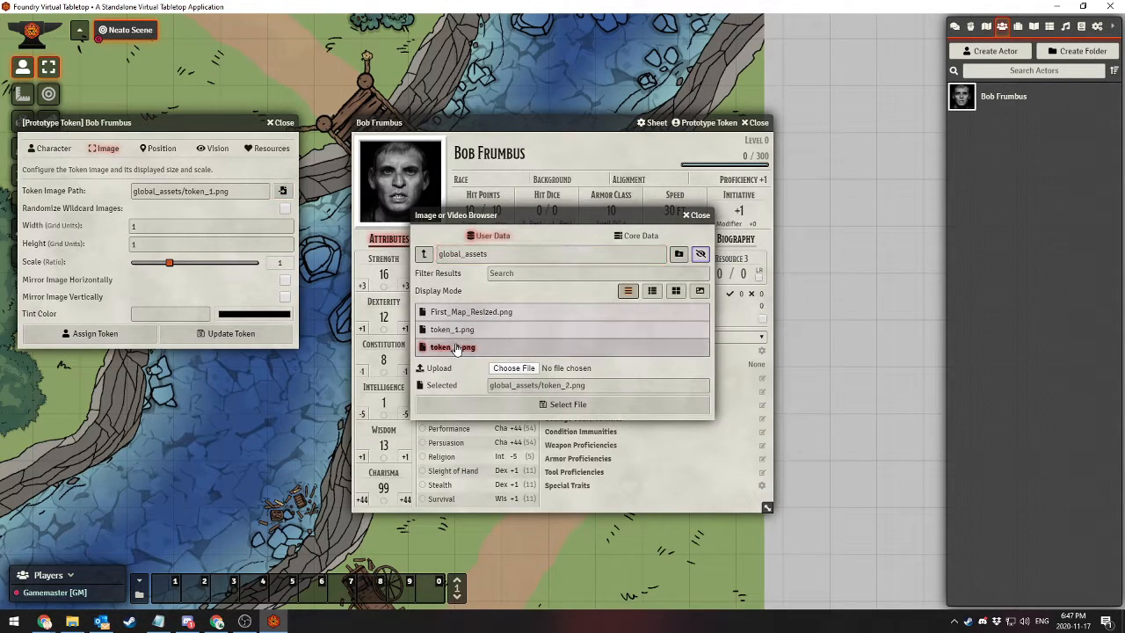
left_click(523, 406)
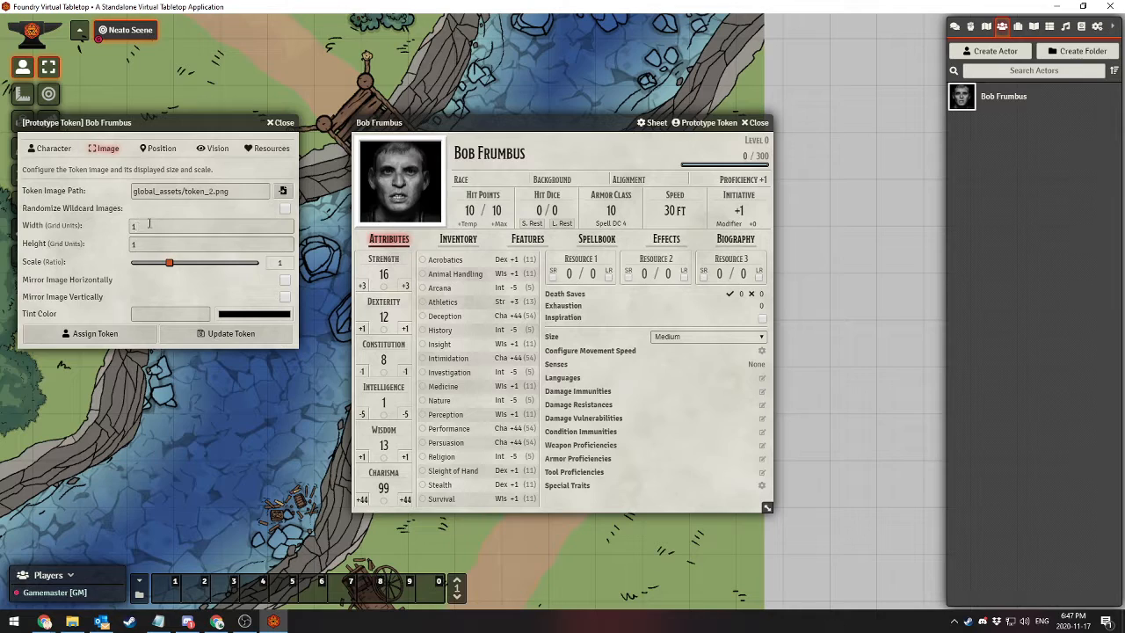
Set the prototype token's sight angle to 45 degrees and save the token settings
left_click(156, 148)
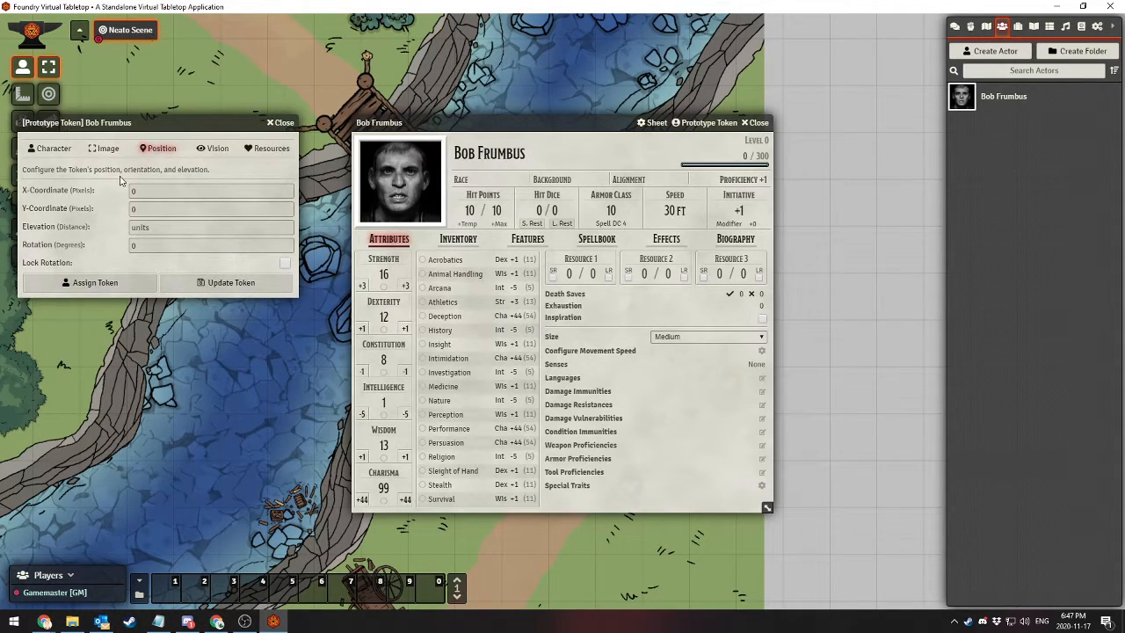
left_click(212, 150)
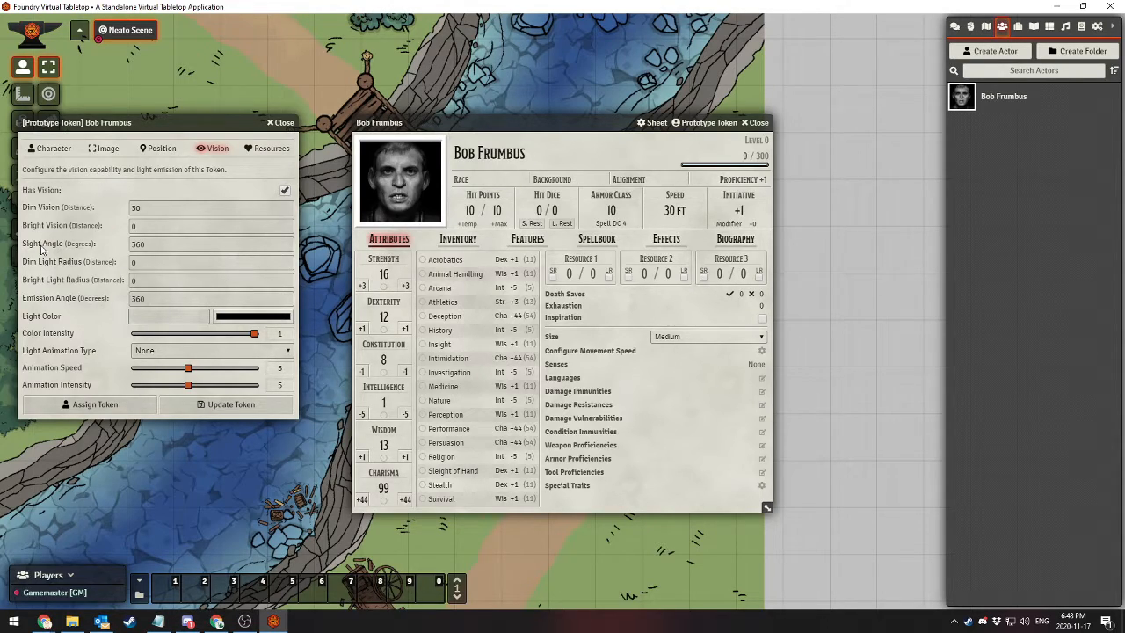
left_click_drag(170, 244, 16, 249)
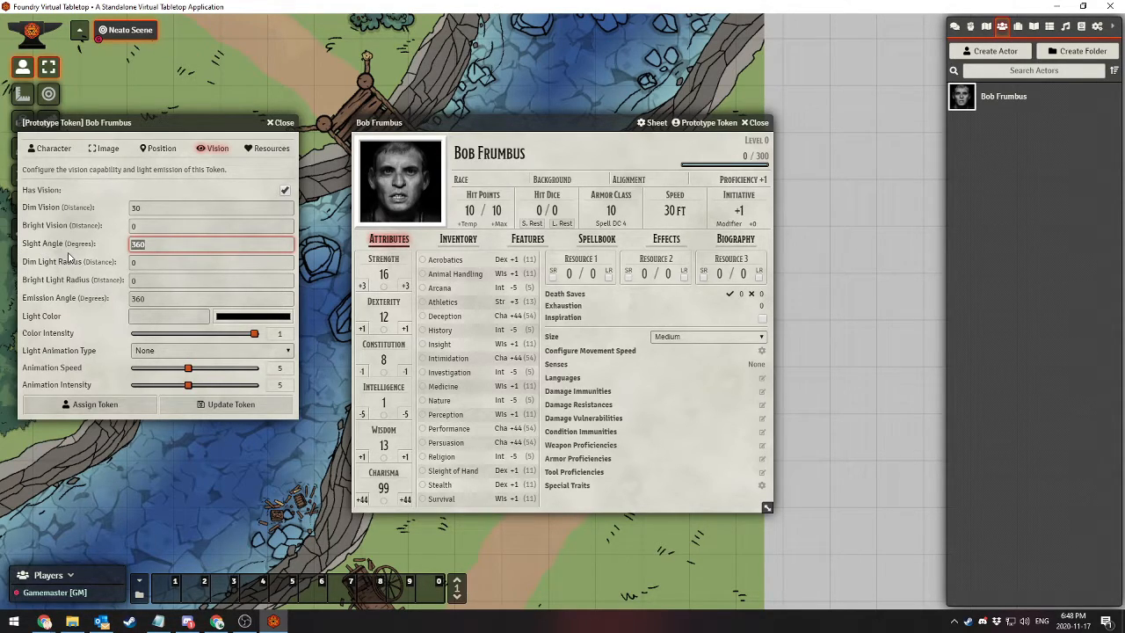
type("45")
left_click(84, 254)
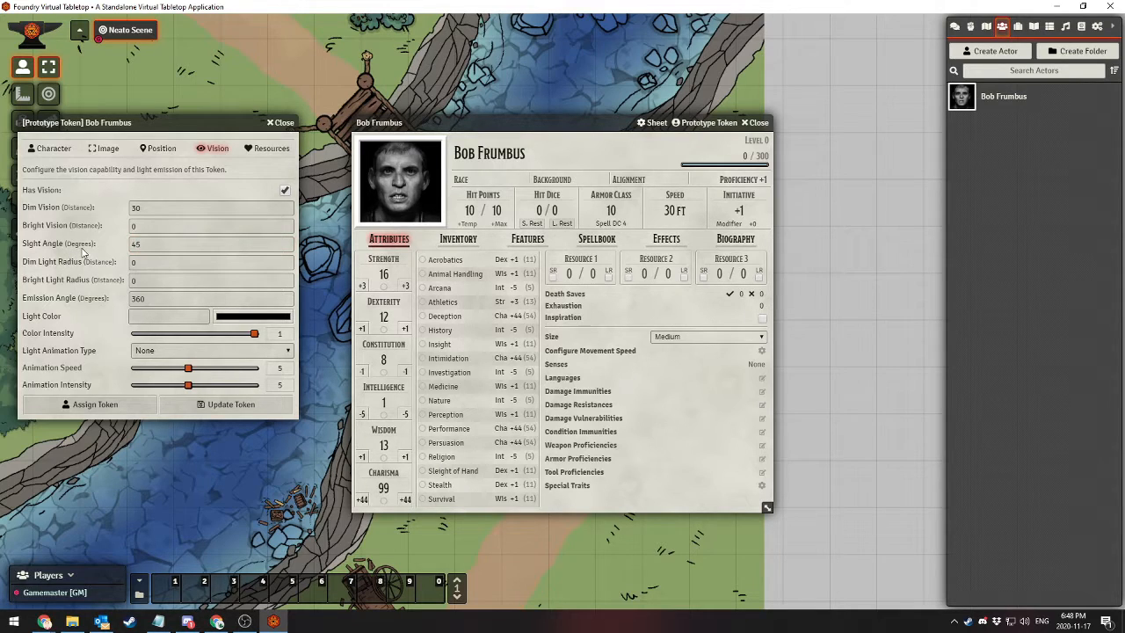
left_click(227, 406)
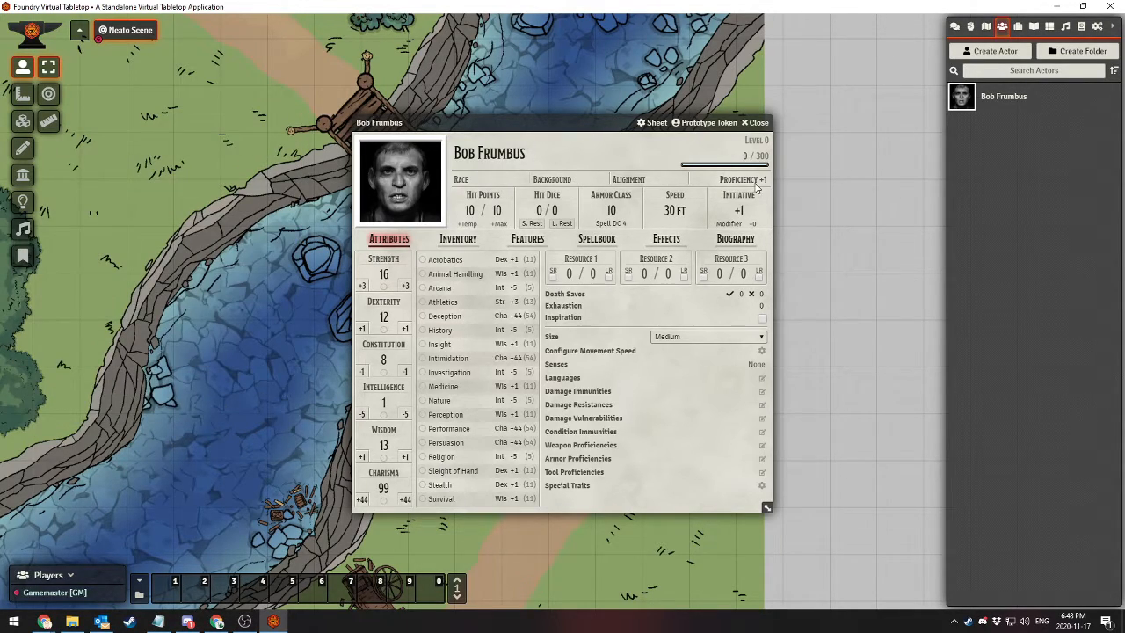
Close the character's sheet and place the character's token on the dirt path near the end of the bridge
left_click(759, 123)
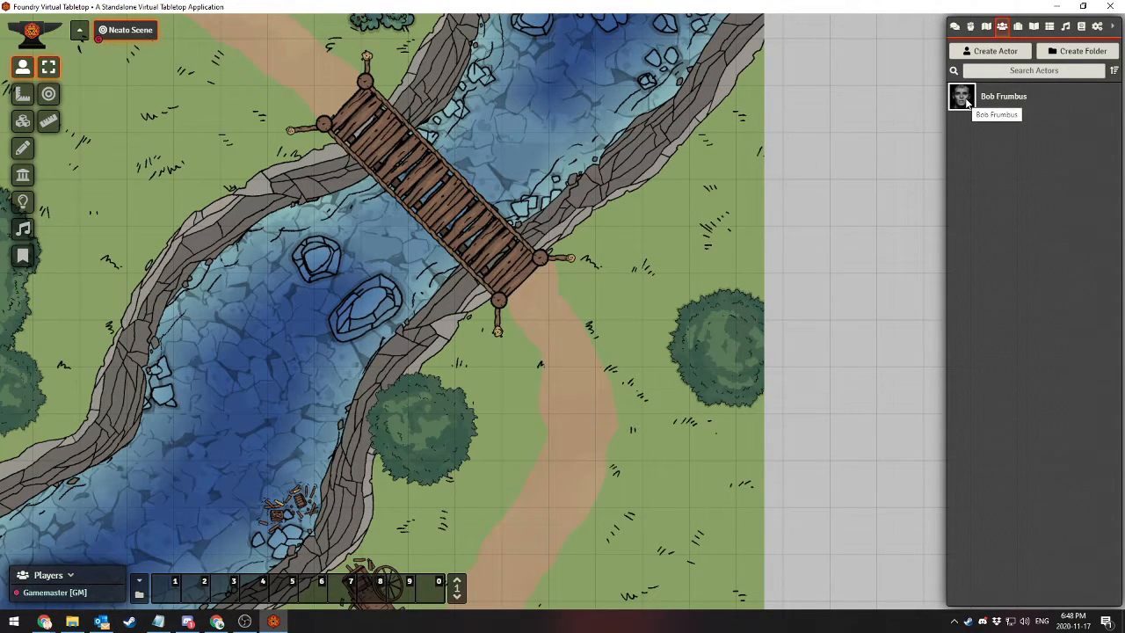
left_click_drag(966, 103, 562, 339)
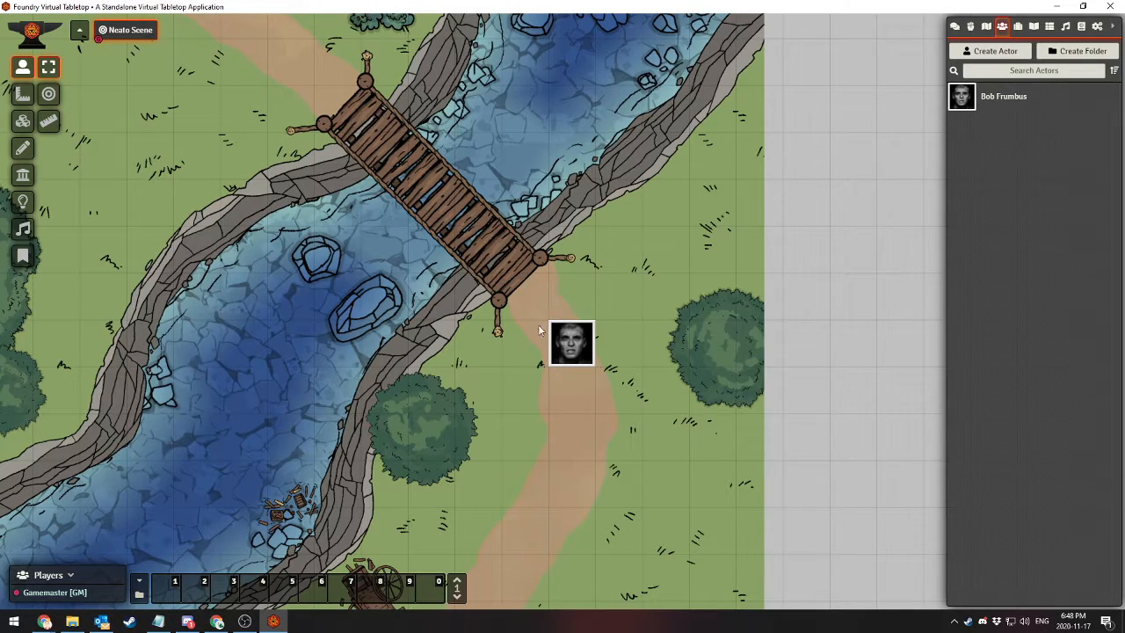
Reopen the character's prototype token settings, check the vision and image settings, and close them along with the sheet
left_click(1002, 98)
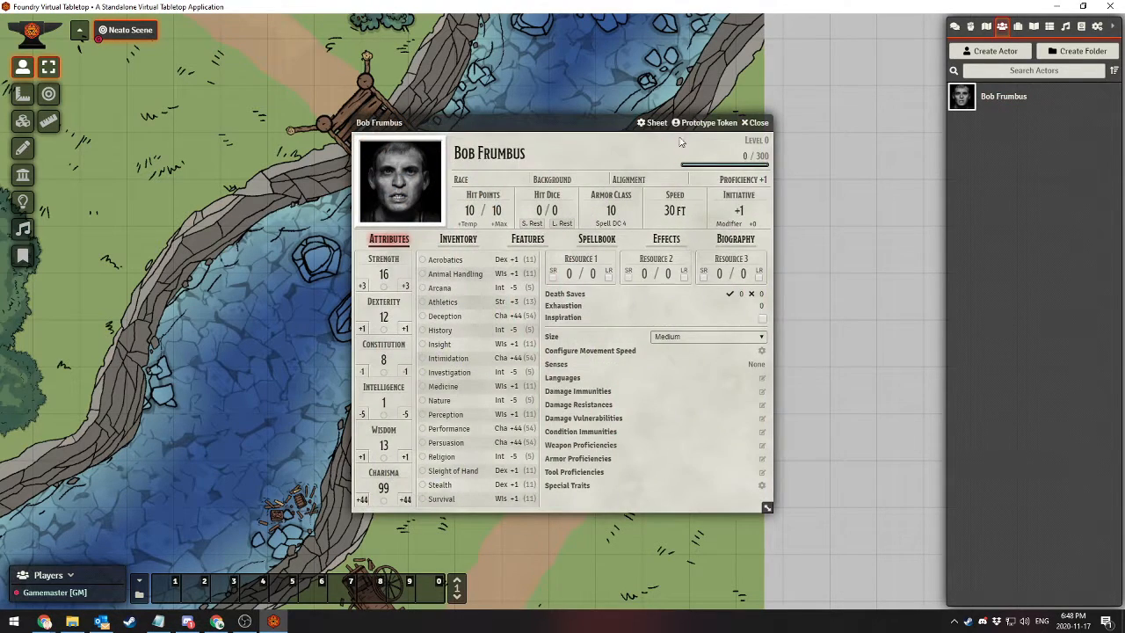
left_click(703, 122)
left_click(215, 149)
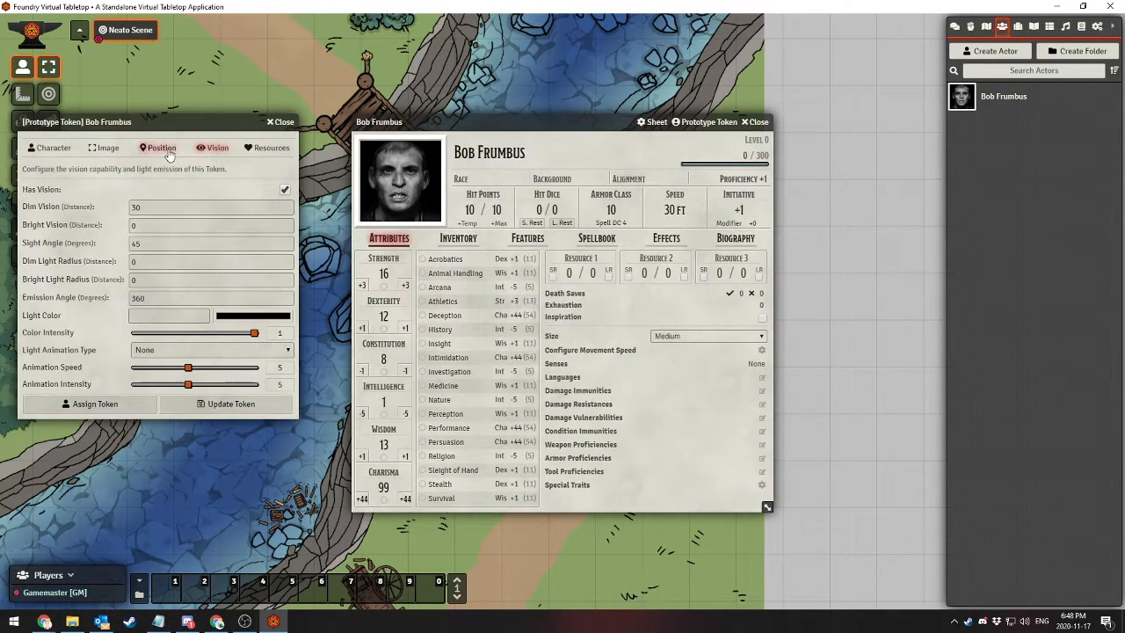
left_click(104, 148)
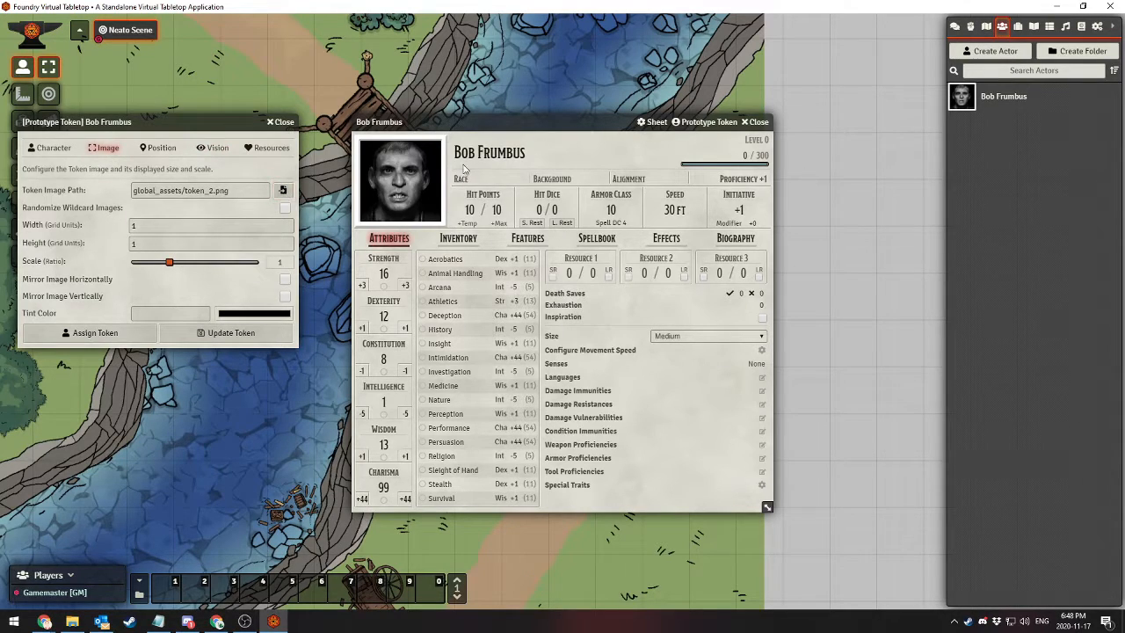
left_click(284, 124)
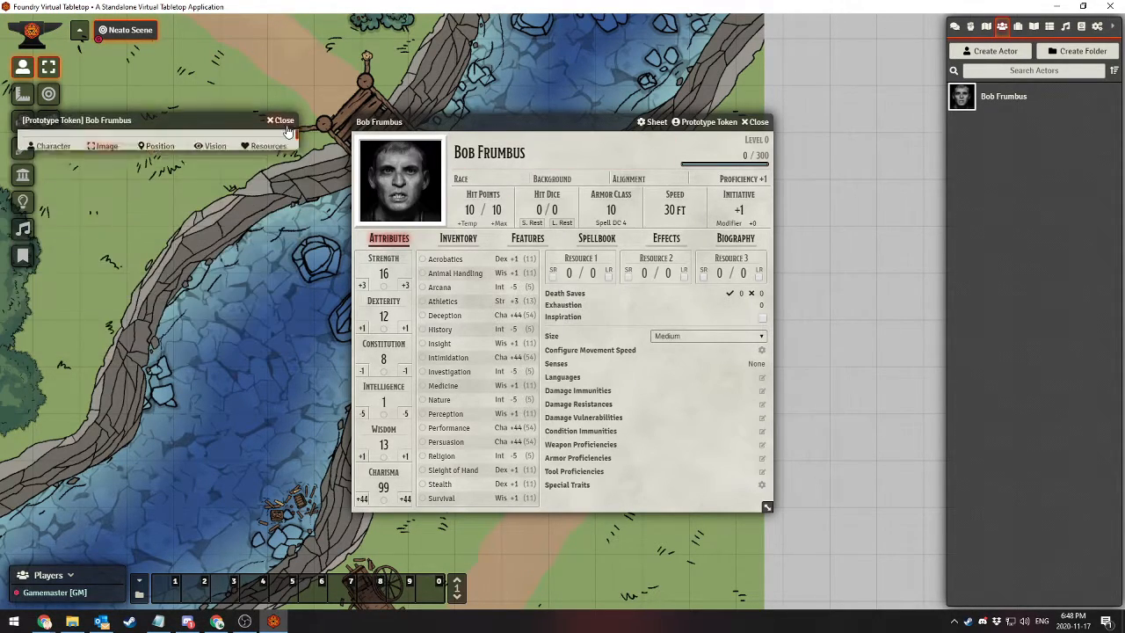
left_click(755, 122)
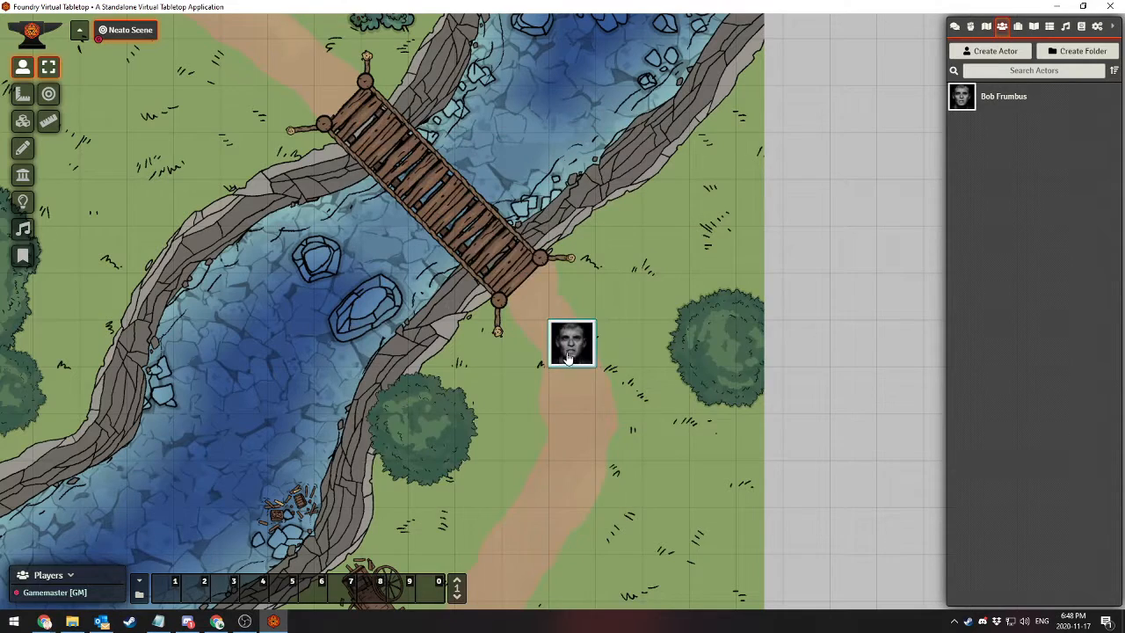
Select the character's token on the path and inspect its field of view across the map
left_click(568, 355)
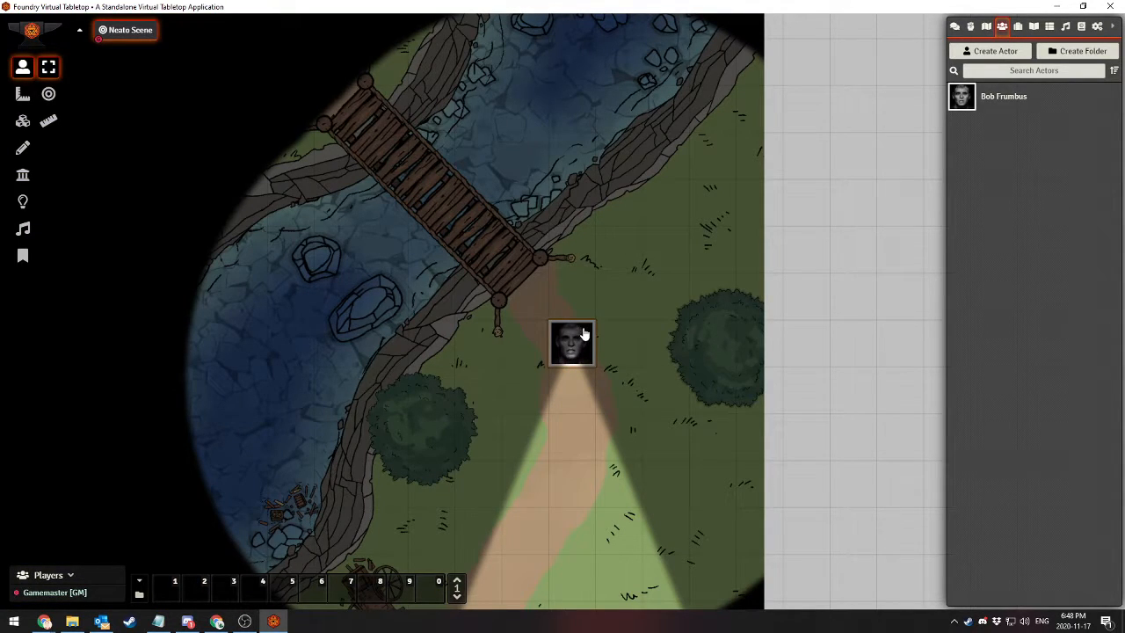
left_click_drag(661, 402, 661, 249)
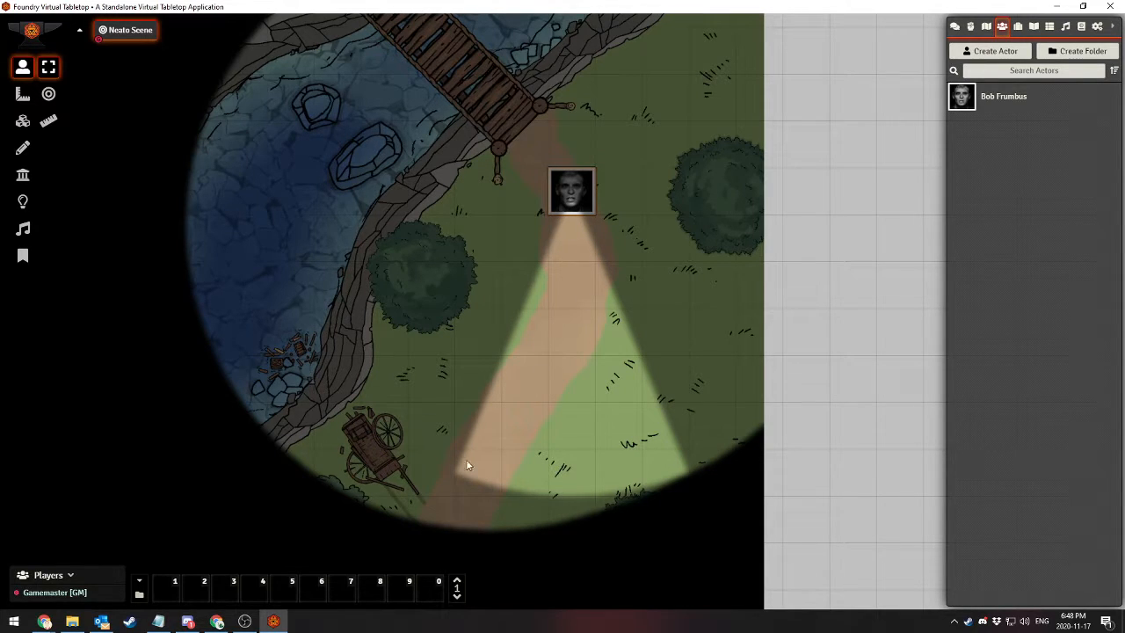
left_click_drag(471, 294, 458, 374)
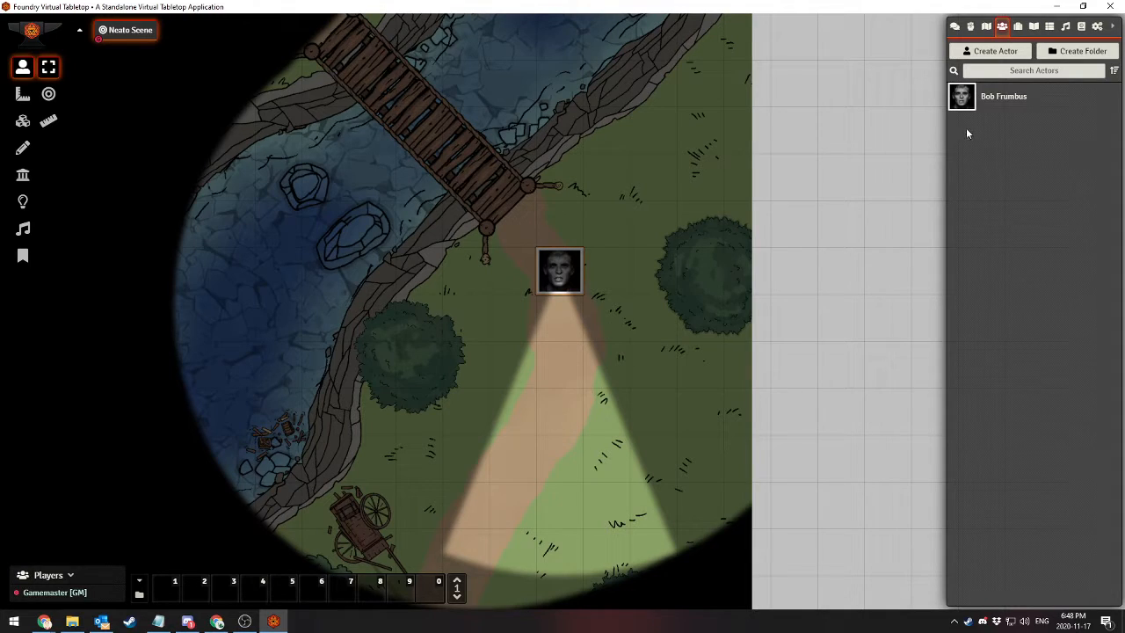
Set the prototype token's emission angle to 45 degrees, save the token settings and close the character's sheet
left_click(991, 97)
left_click(700, 123)
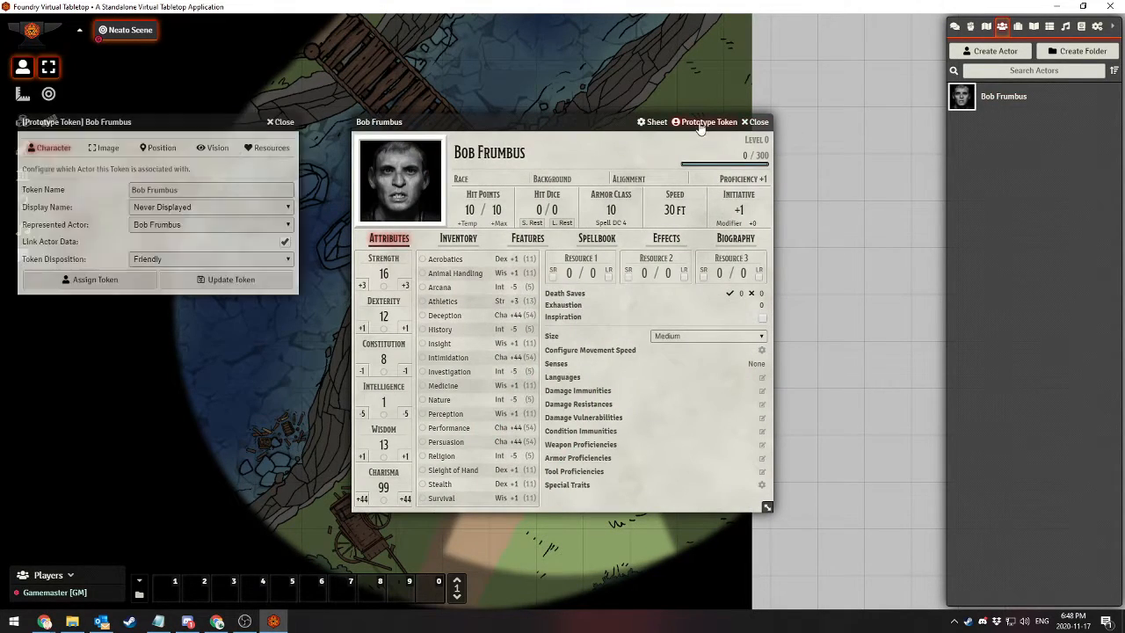
left_click(211, 148)
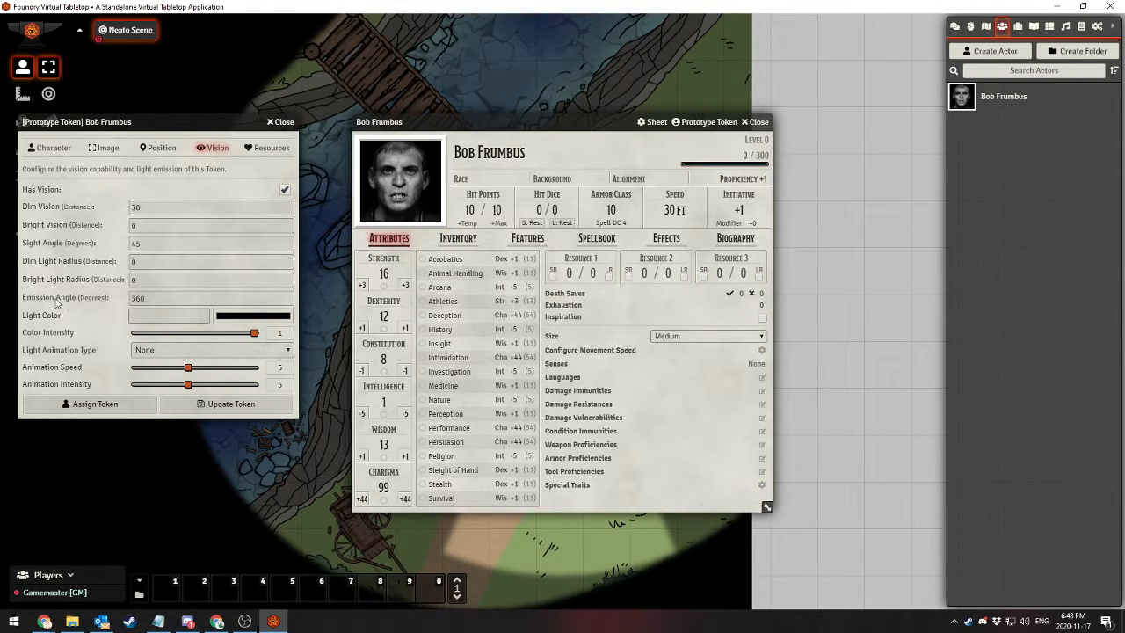
left_click_drag(160, 299, 2, 301)
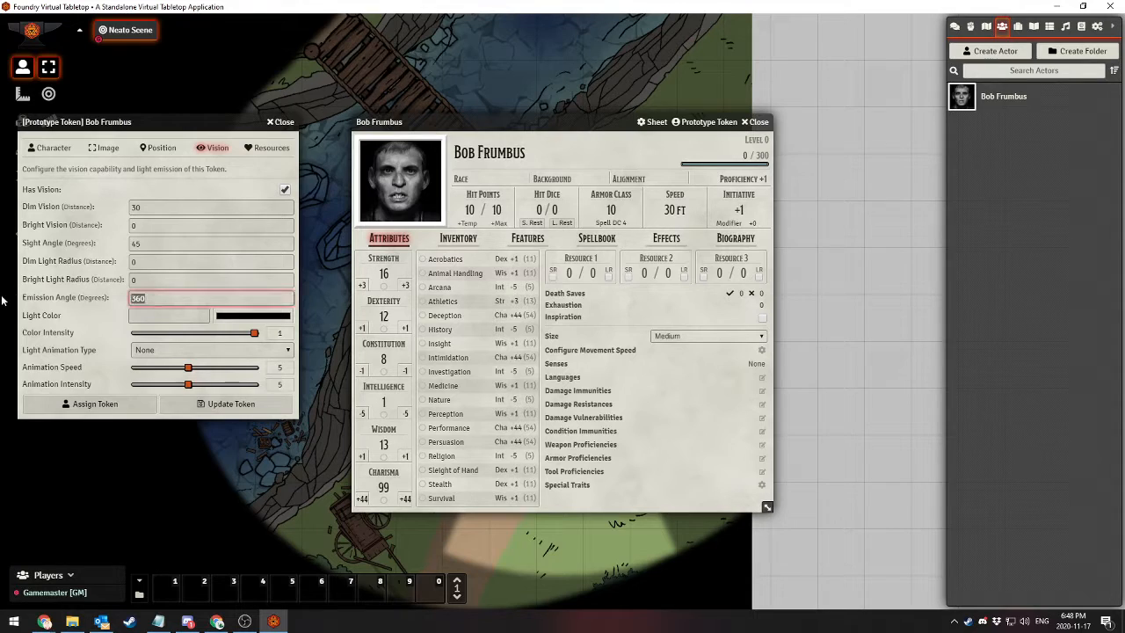
left_click(211, 403)
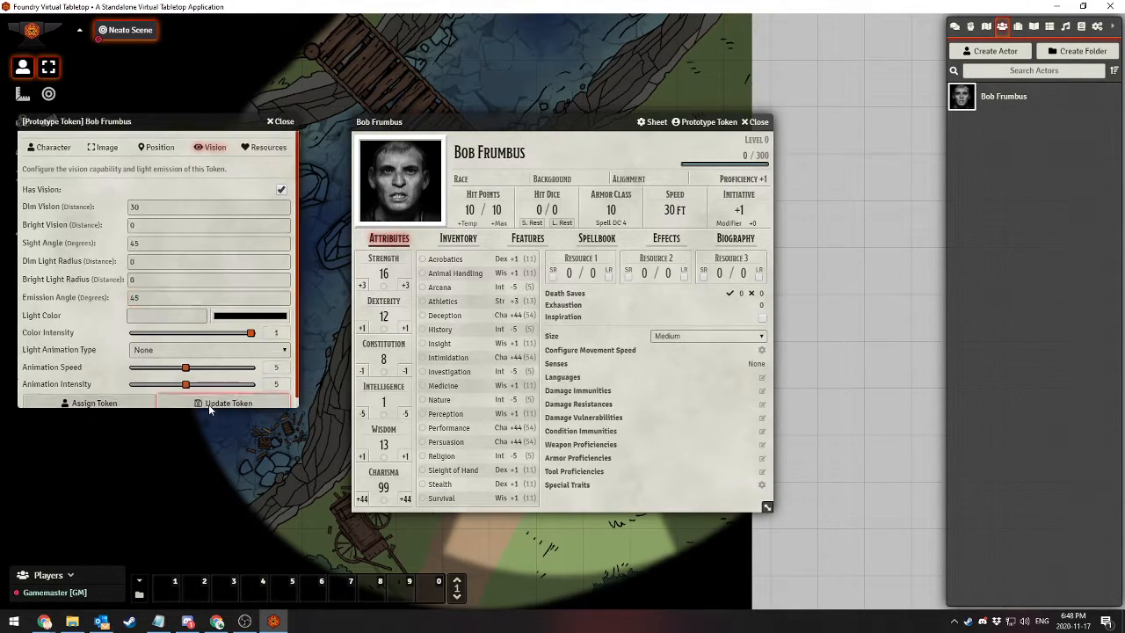
left_click(756, 122)
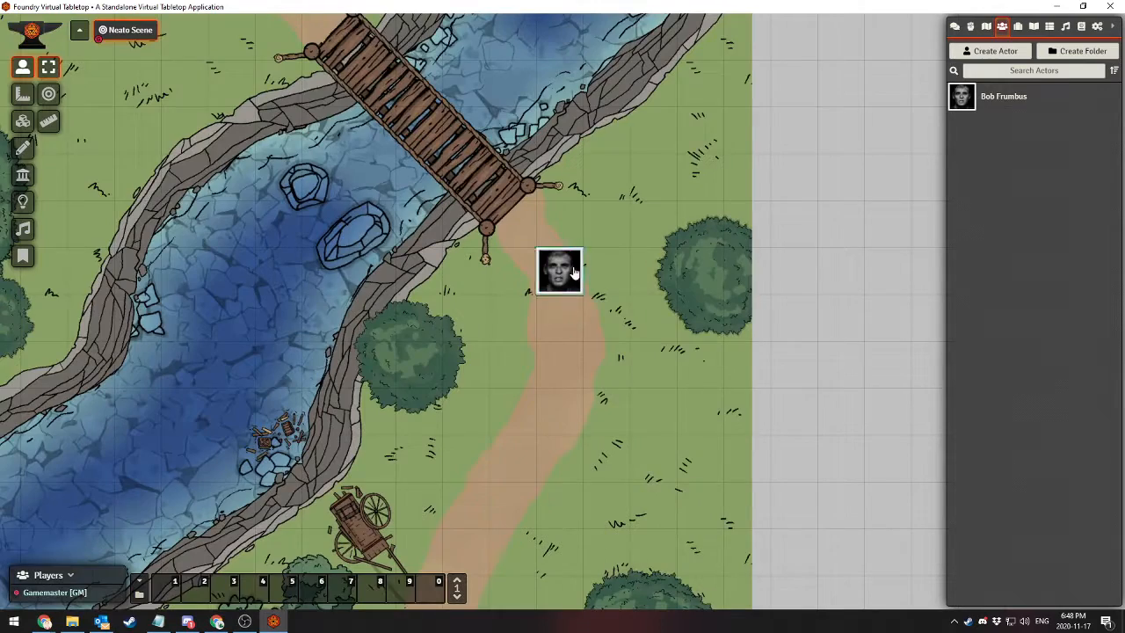
Replace the character's token in the scene with a fresh one placed one square further down the dirt path
left_click(567, 272)
key("Delete")
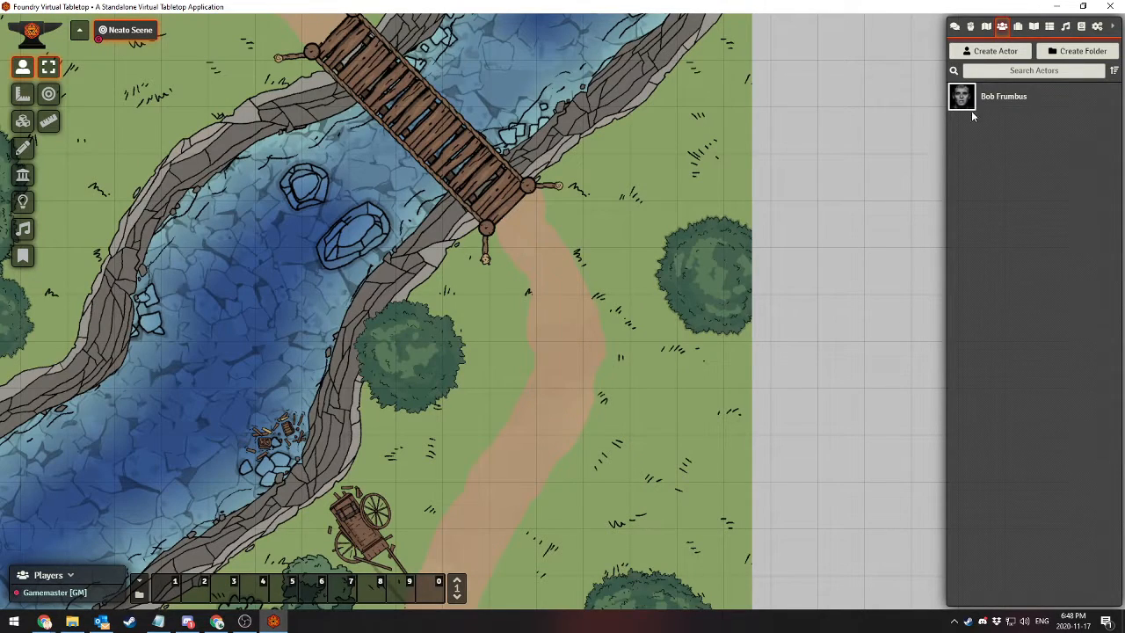
left_click_drag(971, 111, 560, 316)
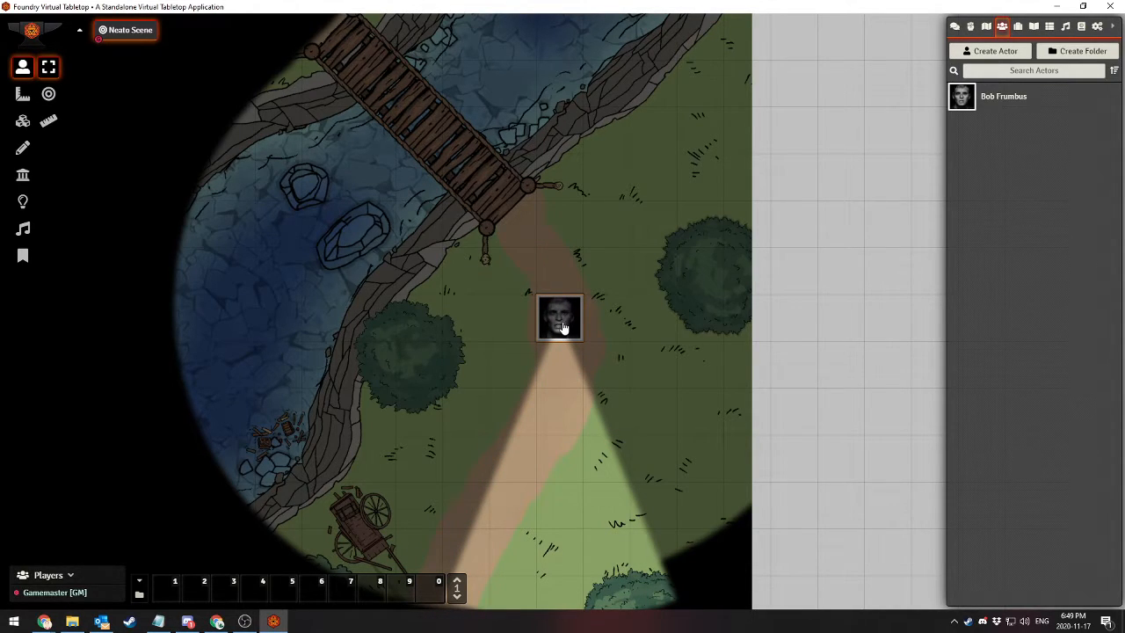
Open the character's sheet from the placed token, view the token's field of view on the map, and close the sheet
double_click(560, 322)
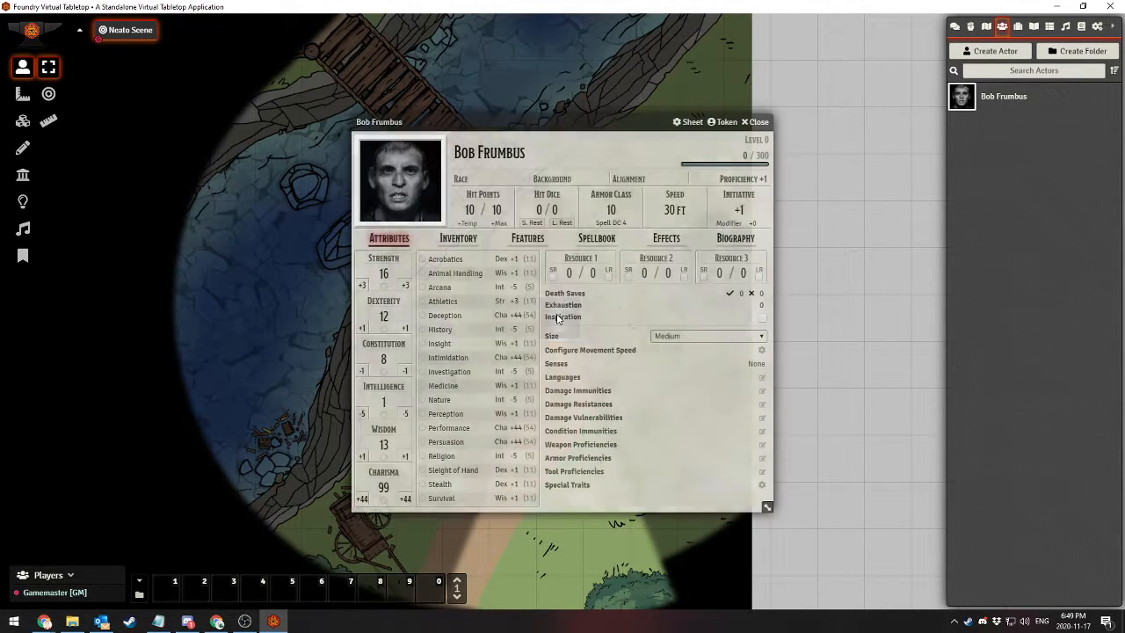
left_click(756, 121)
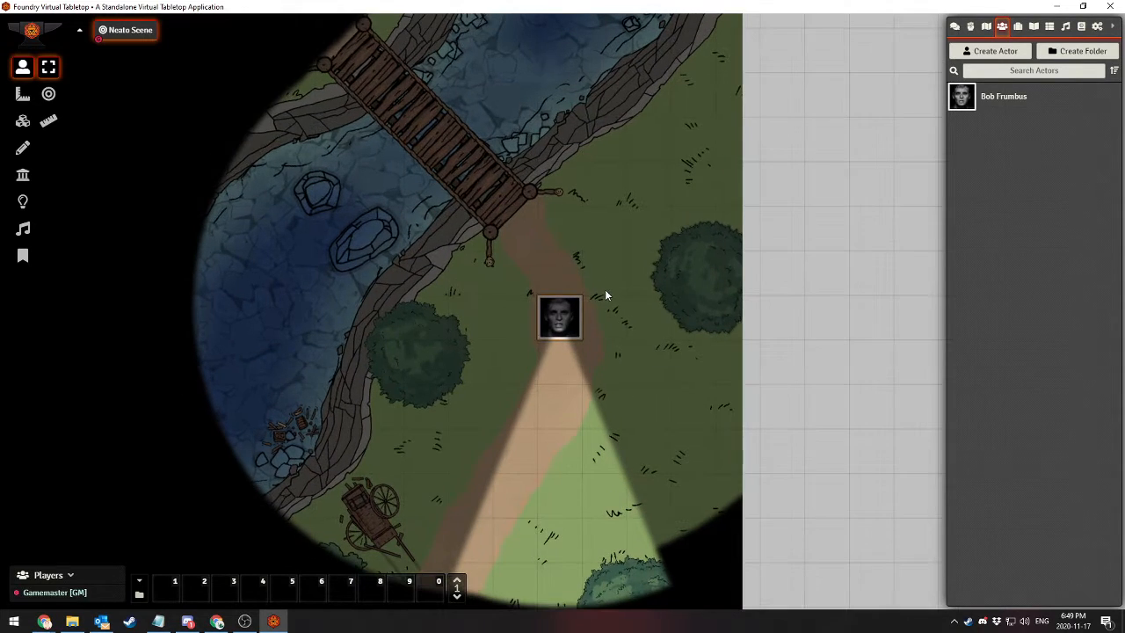
left_click_drag(622, 345, 620, 284)
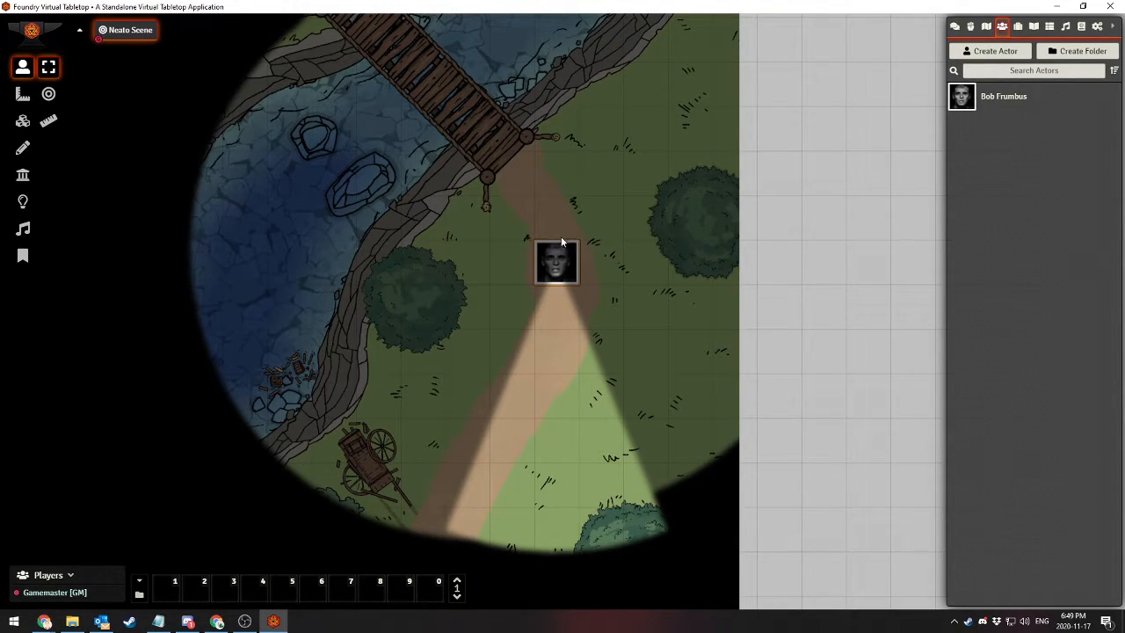
double_click(556, 262)
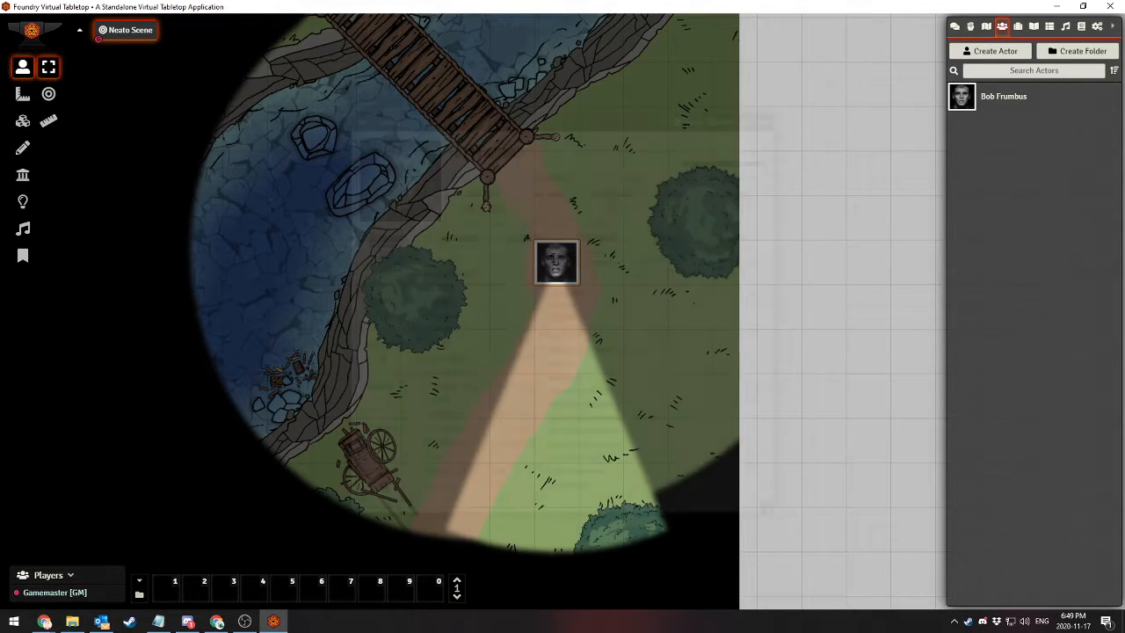
left_click(762, 122)
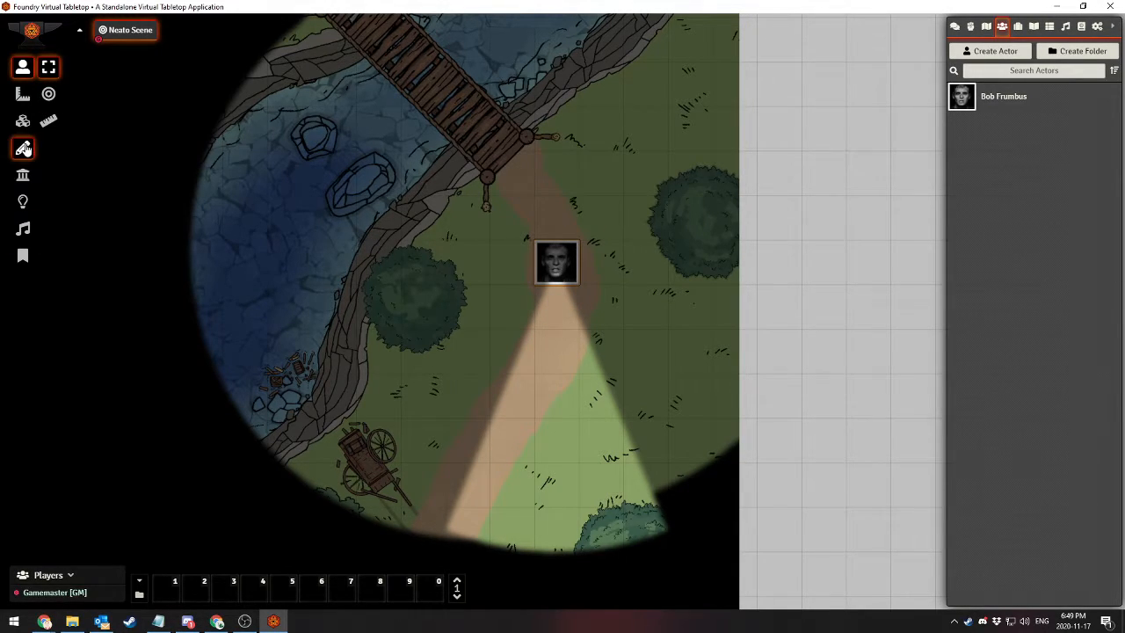
Switch to the measurement controls and return to the token controls
left_click(21, 92)
left_click(24, 70)
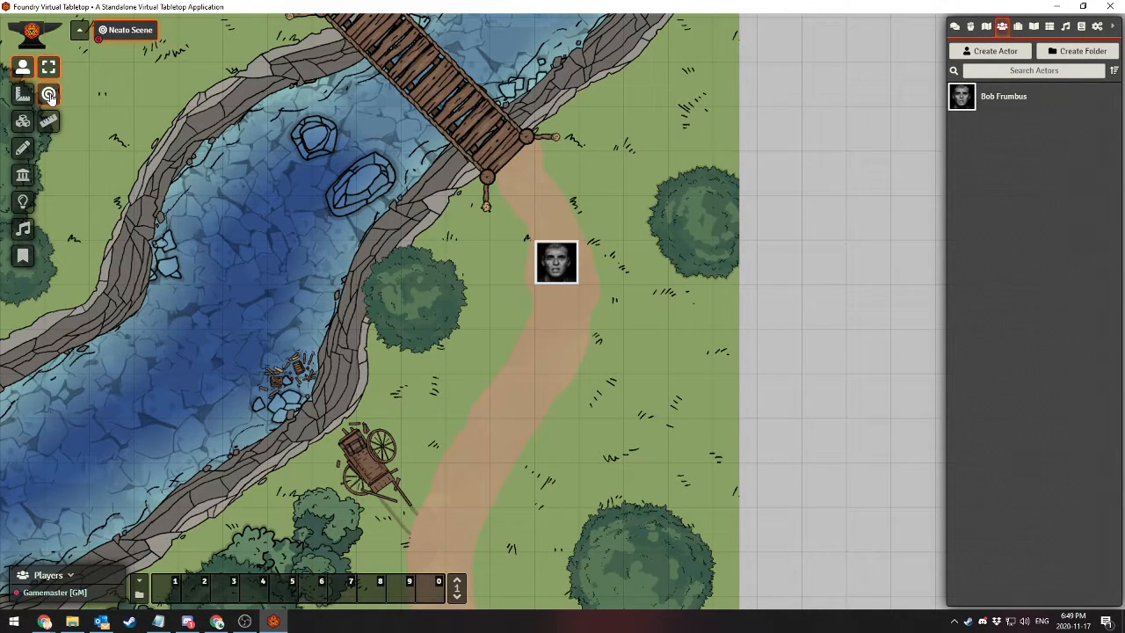
Target the character's token on the dirt path, release the target again and switch to the distance ruler
left_click(48, 94)
left_click(557, 257)
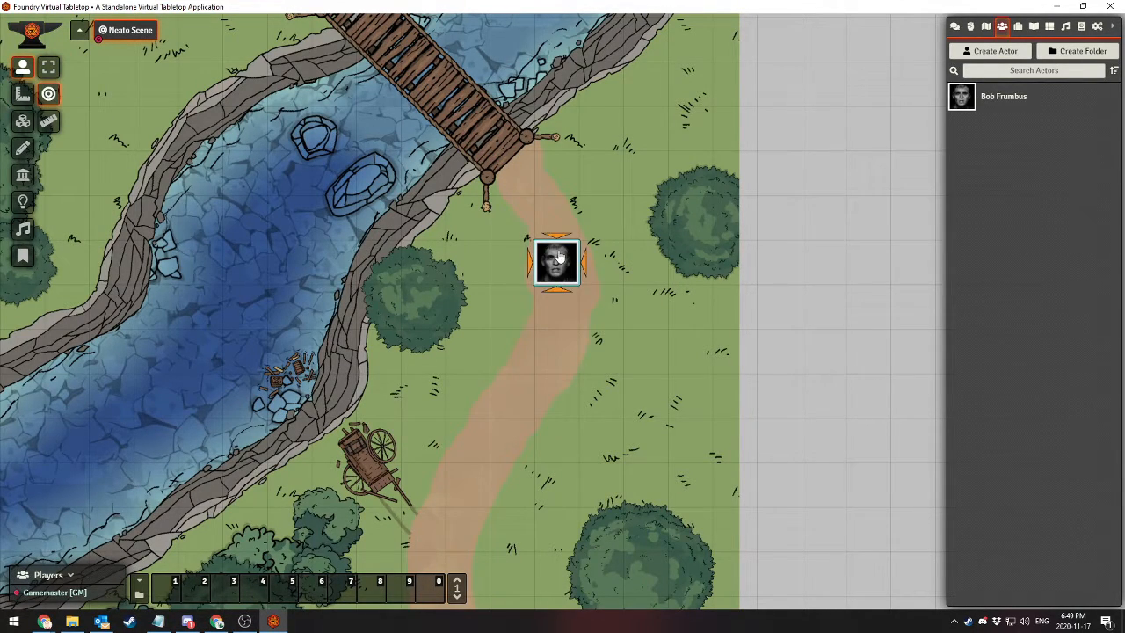
double_click(559, 254)
left_click(746, 119)
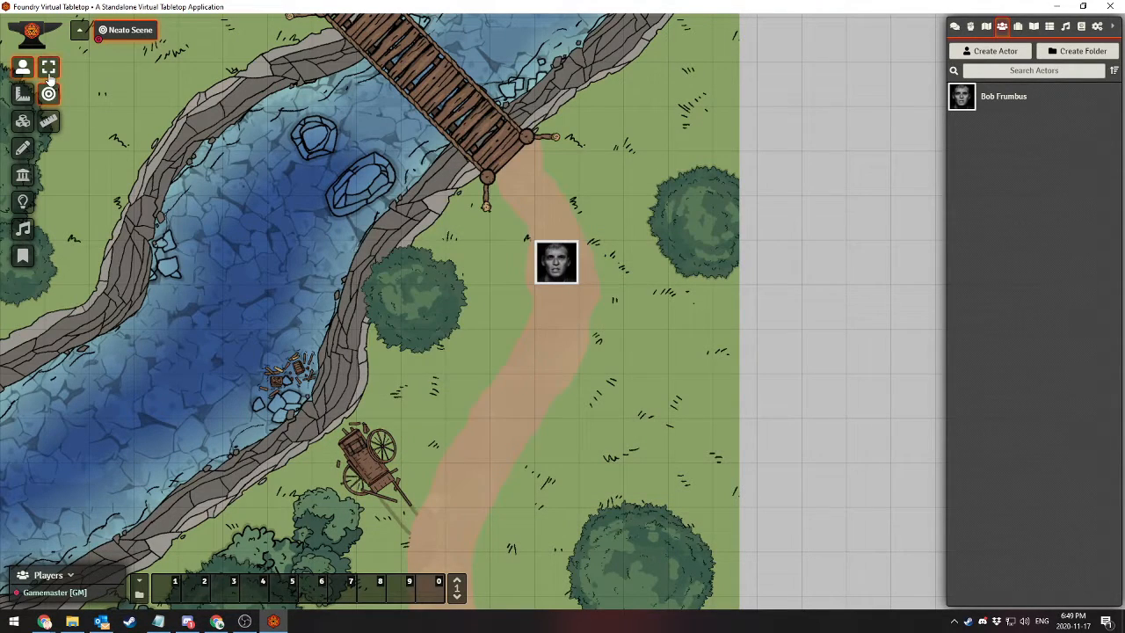
left_click(47, 122)
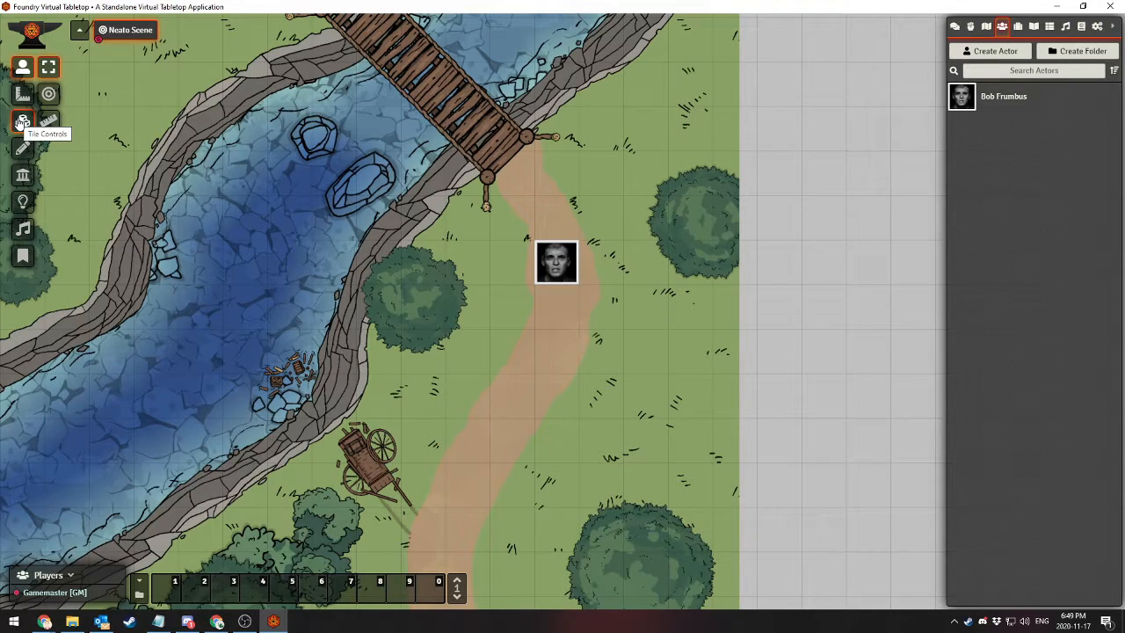
Delete the character's token from the scene and open the vision settings of the character's prototype token
left_click(556, 257)
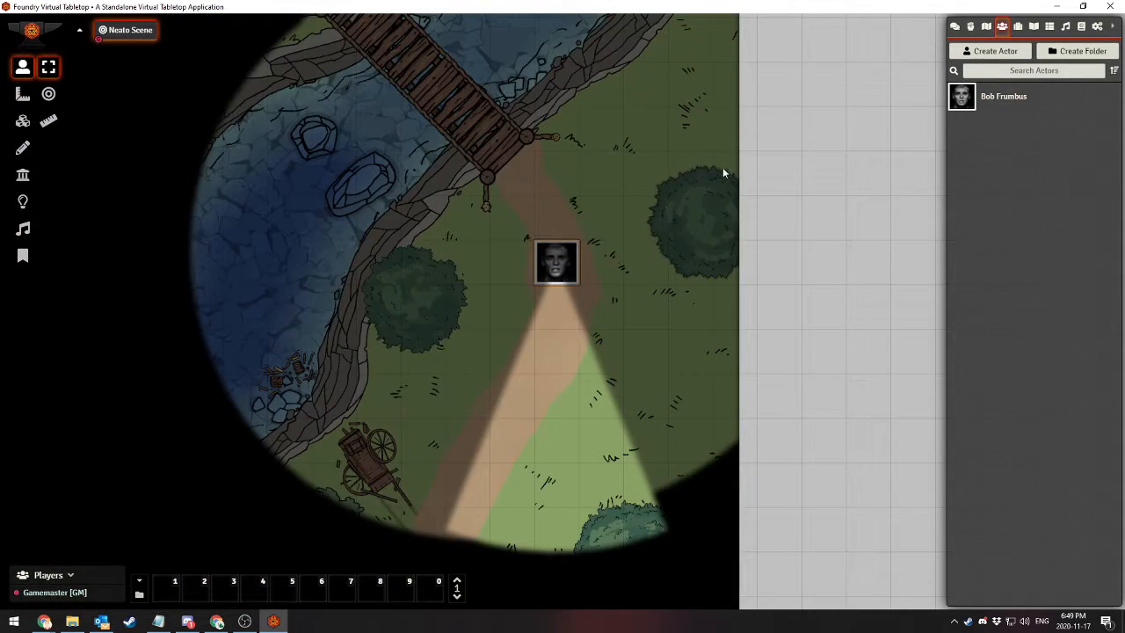
key("Delete")
left_click(1008, 97)
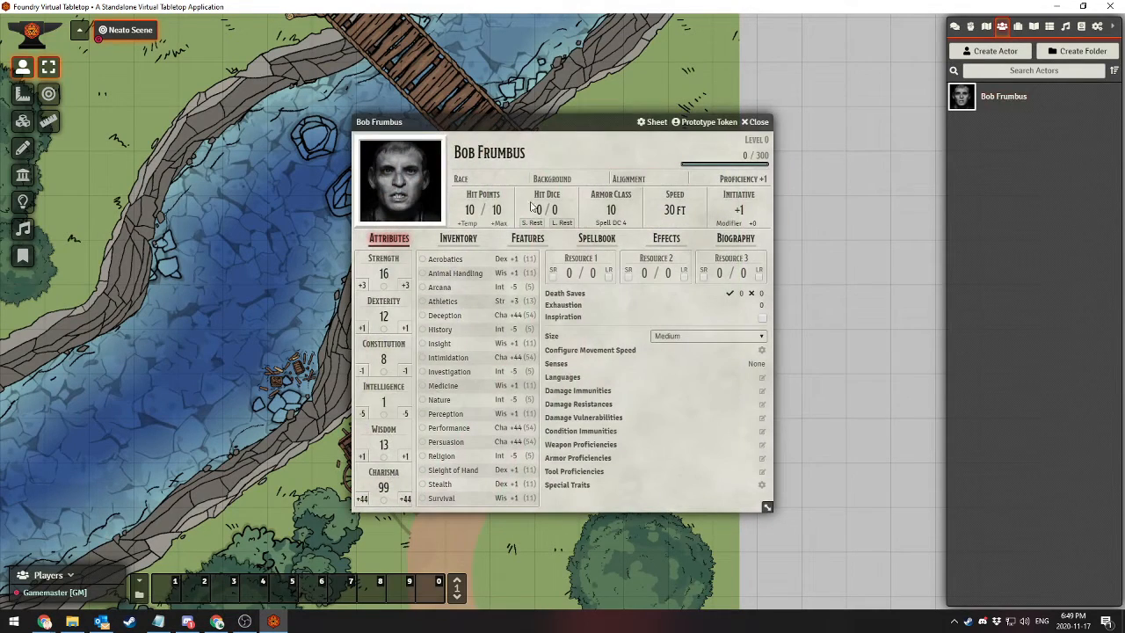
left_click(710, 122)
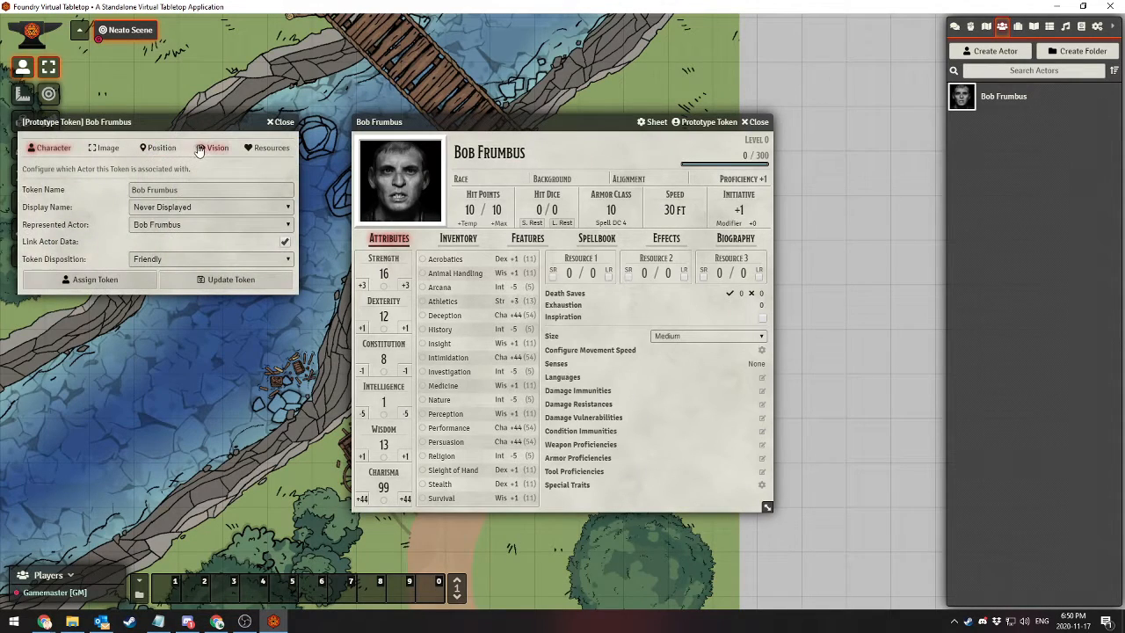
left_click(214, 147)
Set the prototype token's sight angle and emission angle to 360 degrees, update the token and close the character's sheet
left_click_drag(188, 205, 11, 214)
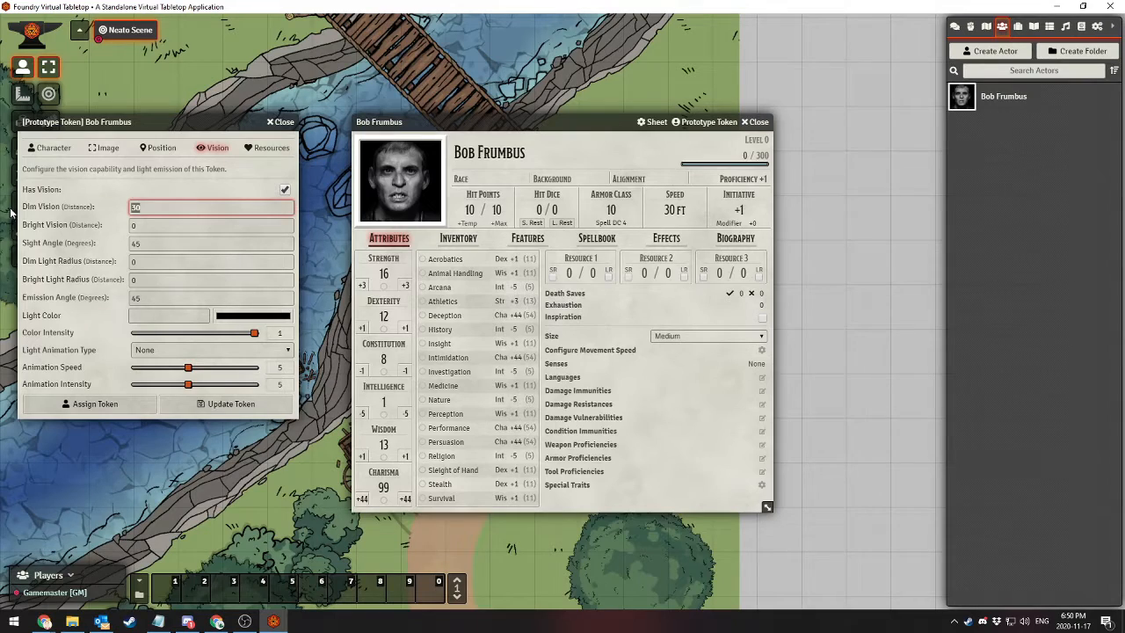
left_click_drag(205, 250, 18, 255)
type("3609")
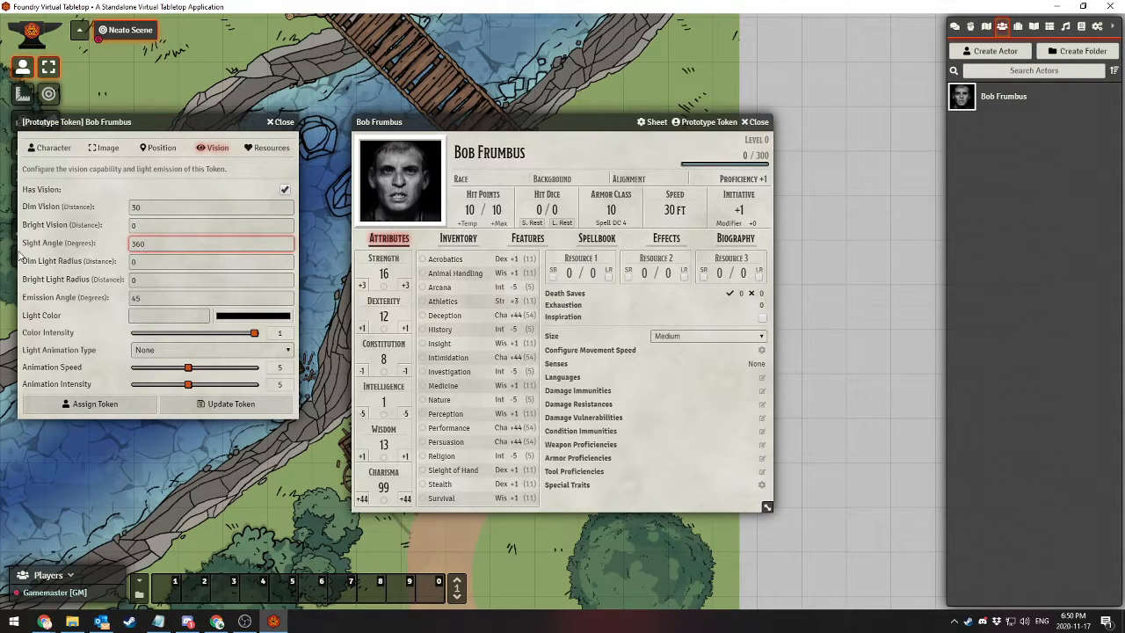
left_click_drag(192, 297, 15, 316)
type("360")
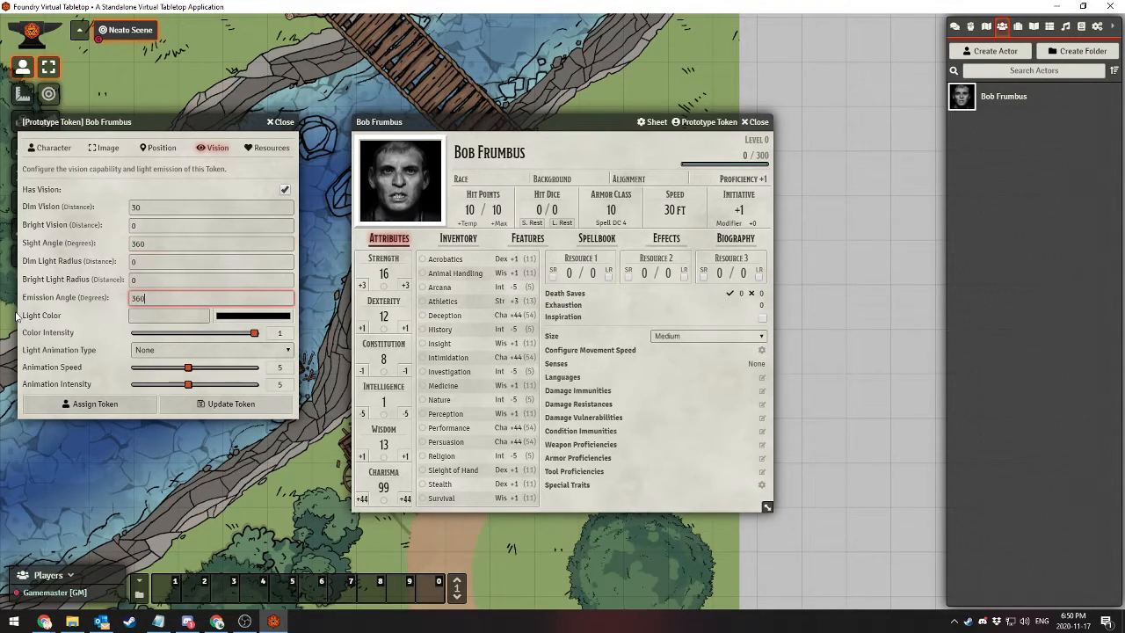
left_click(231, 404)
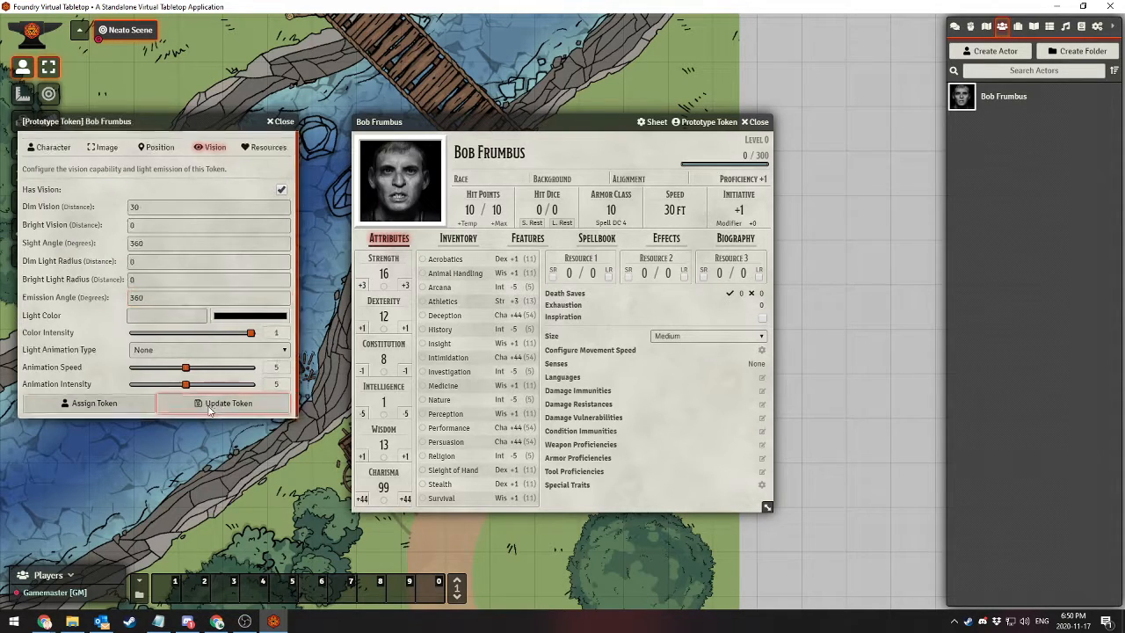
left_click(757, 122)
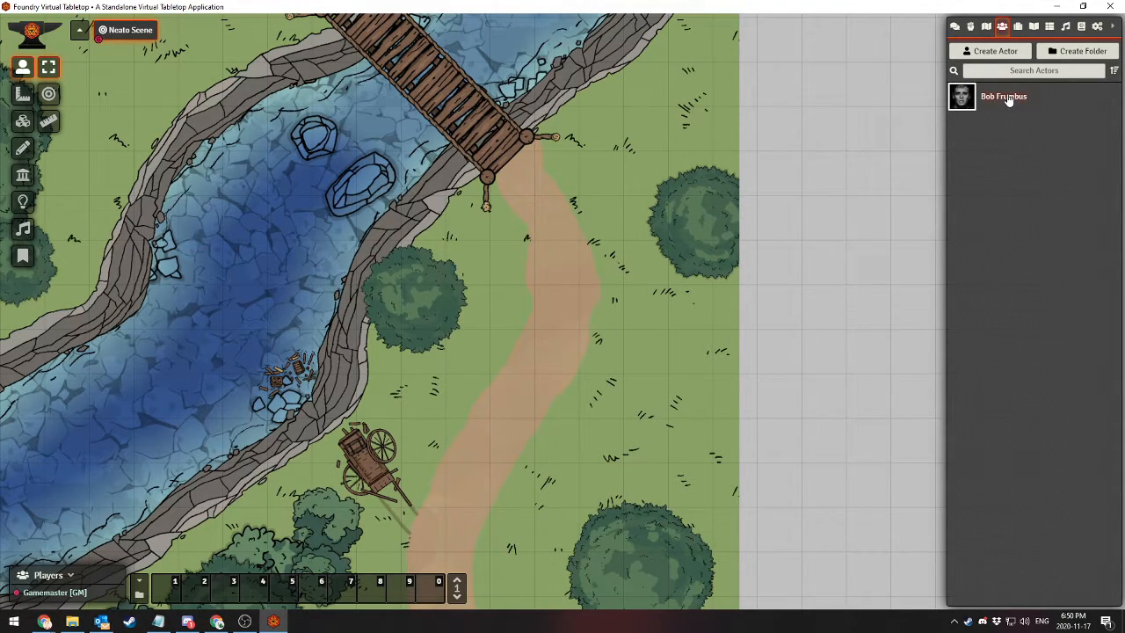
Place the character's token on the grass beside the path's lower bend and measure the distance from it to the riverbank
left_click_drag(589, 226, 602, 187)
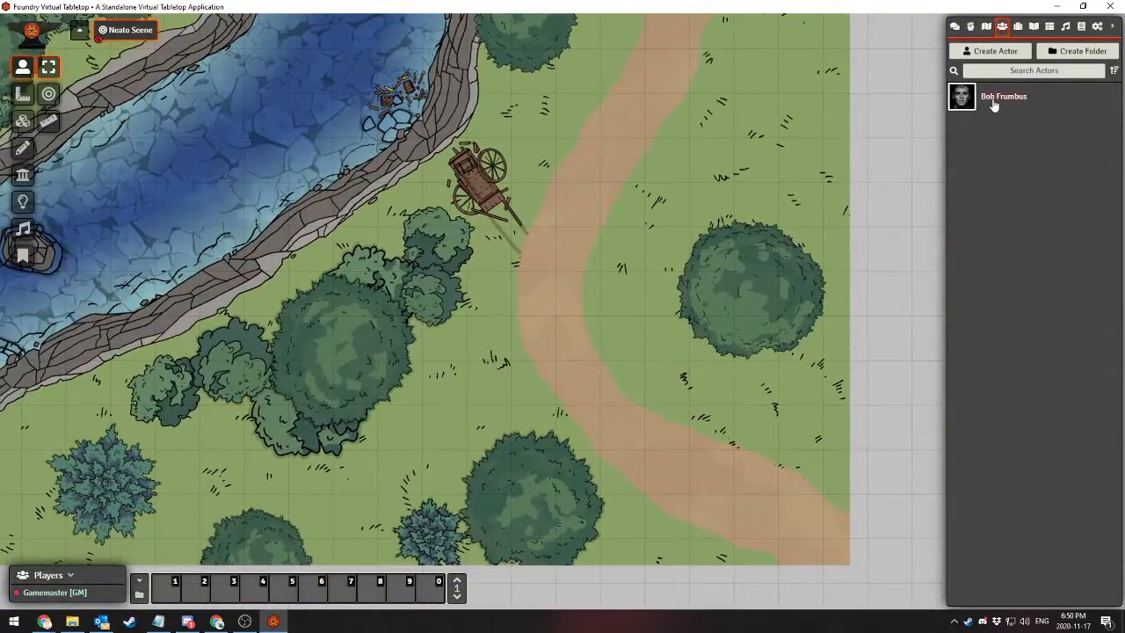
left_click_drag(991, 101, 538, 378)
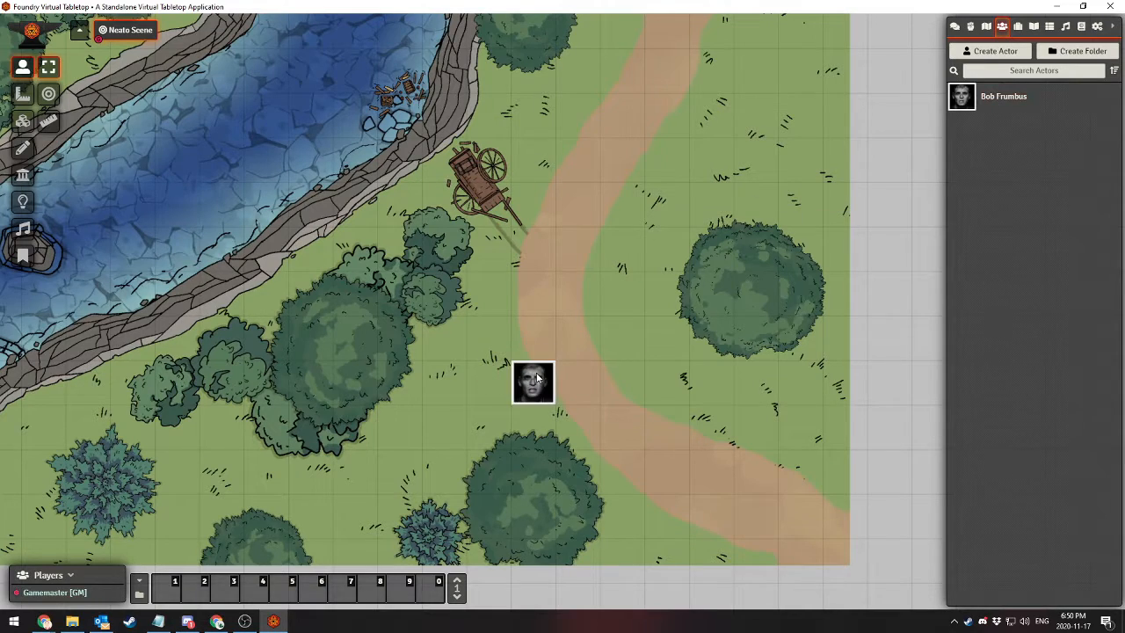
left_click(48, 121)
left_click_drag(533, 358, 319, 189)
left_click_drag(288, 223, 338, 343)
scroll(337, 343, "down", 4)
scroll(412, 321, "up", 4)
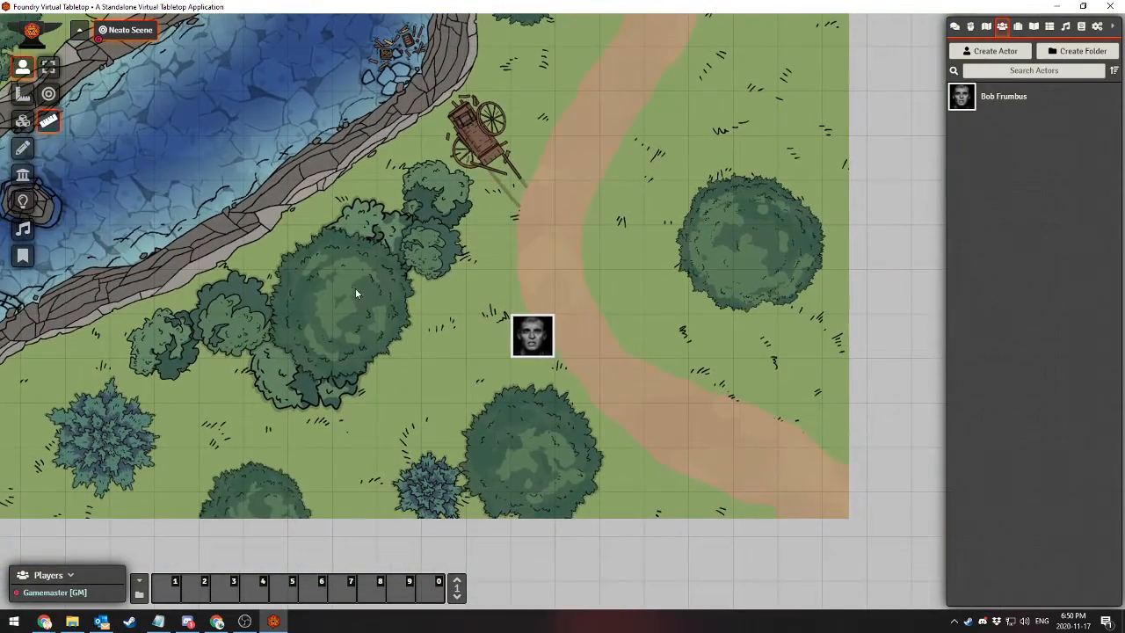
left_click_drag(374, 216, 527, 376)
left_click_drag(475, 198, 733, 374)
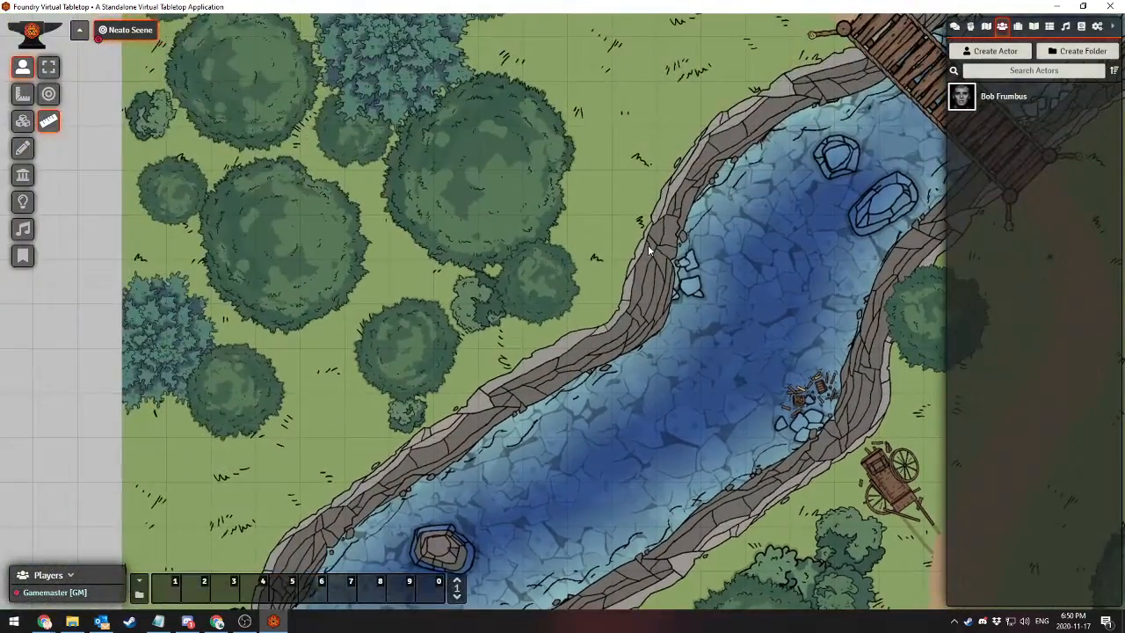
left_click_drag(617, 252, 231, 306)
left_click_drag(341, 366, 568, 231)
left_click_drag(389, 425, 626, 301)
left_click_drag(609, 221, 488, 165)
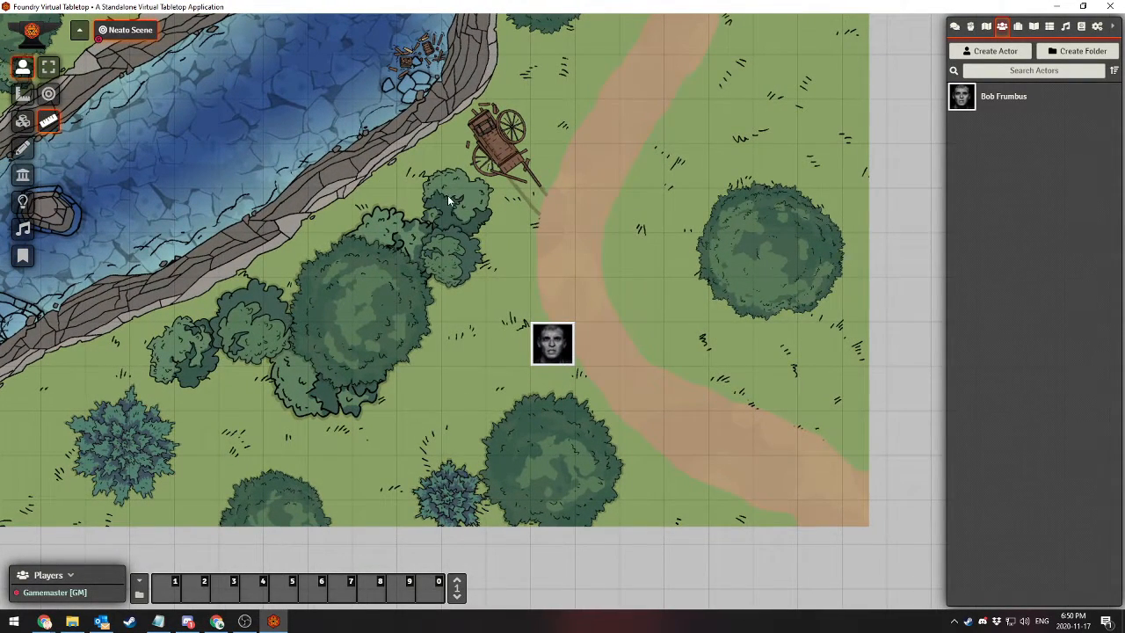
mouse_move(436, 206)
left_mouse_down()
mouse_move(425, 220)
mouse_move(437, 203)
left_mouse_up()
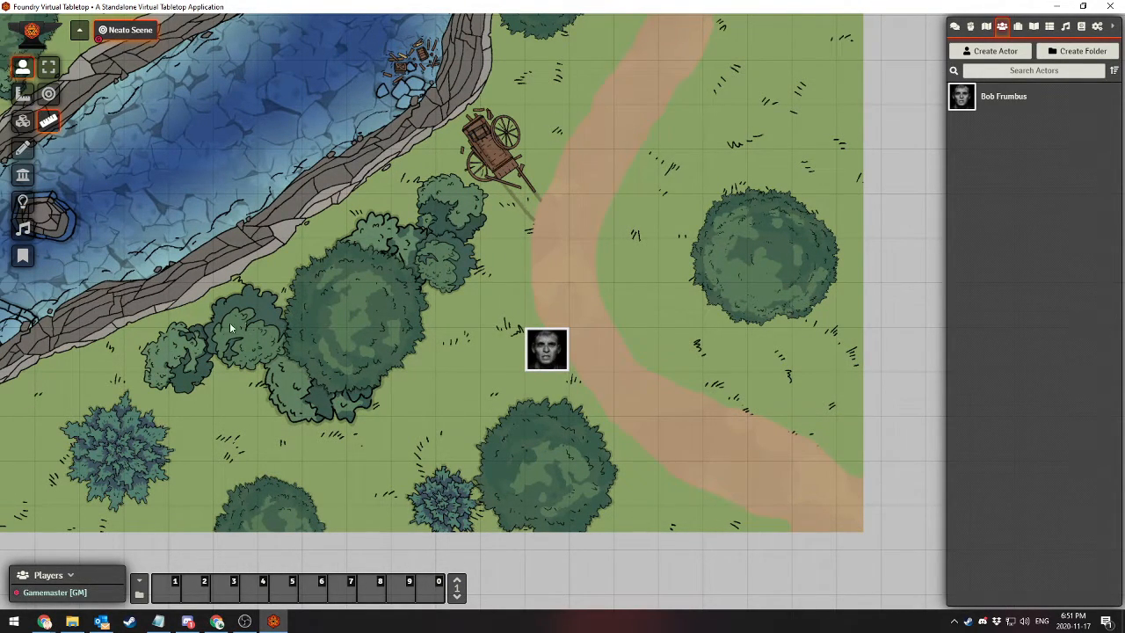
left_click_drag(483, 265, 475, 253)
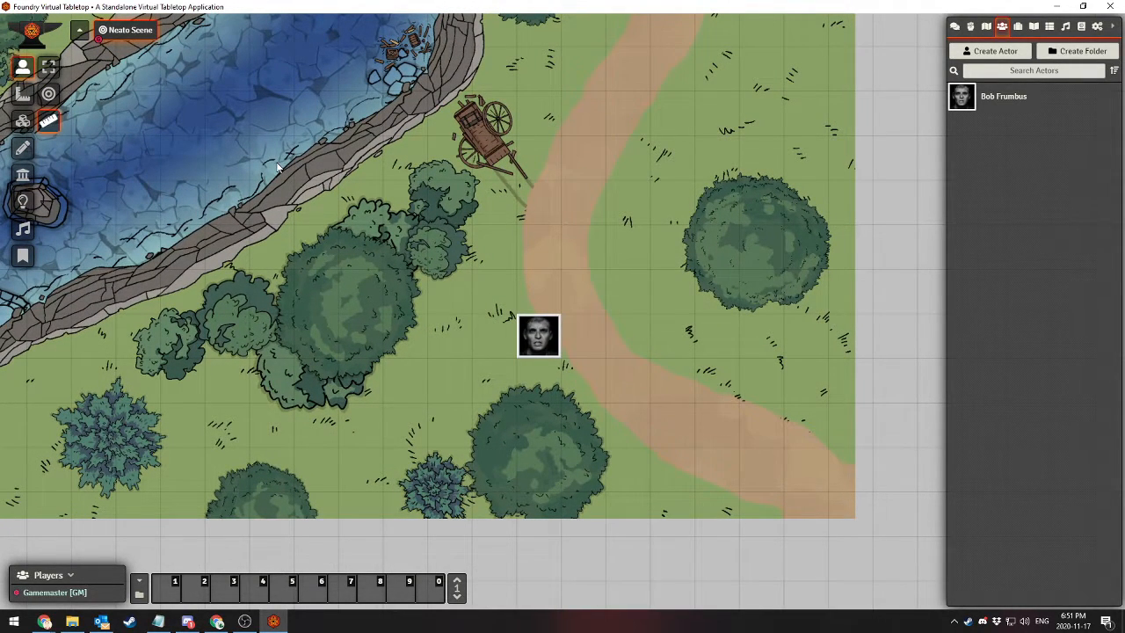
left_click_drag(352, 203, 384, 191)
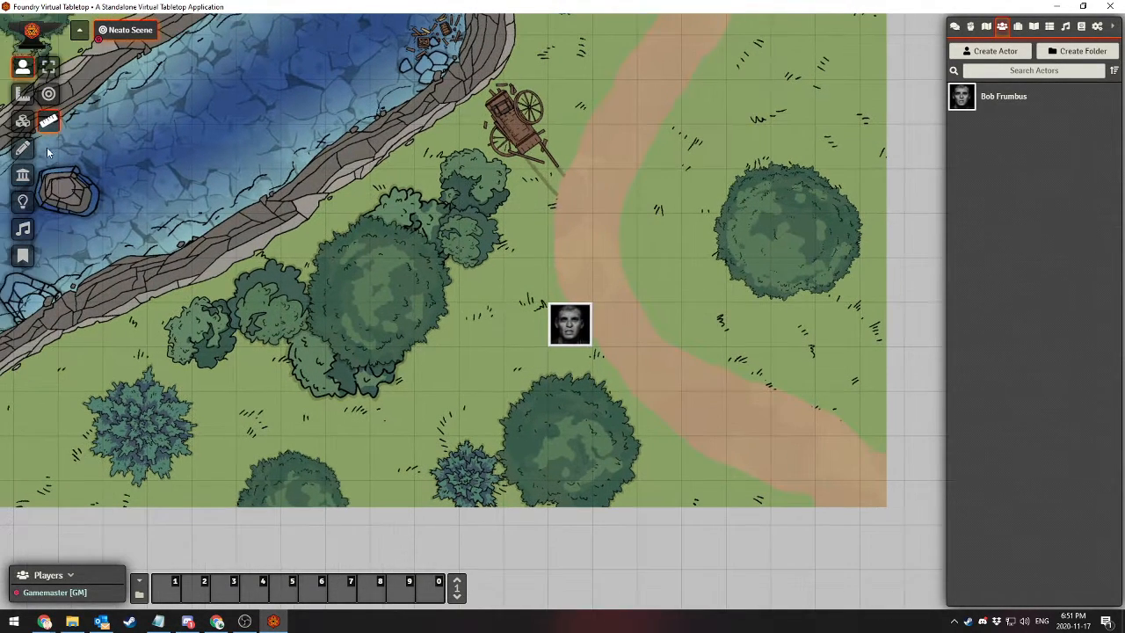
Draw a 20 ft cone template from the character's token toward the broken cart, and clear all templates from the scene
left_click(24, 99)
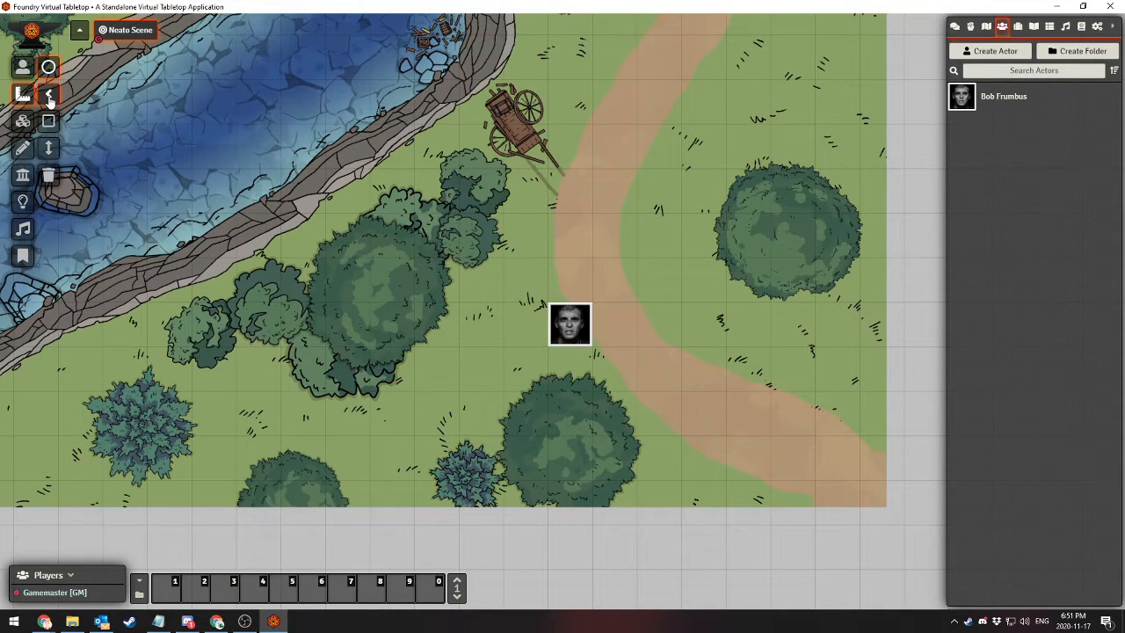
left_click(49, 97)
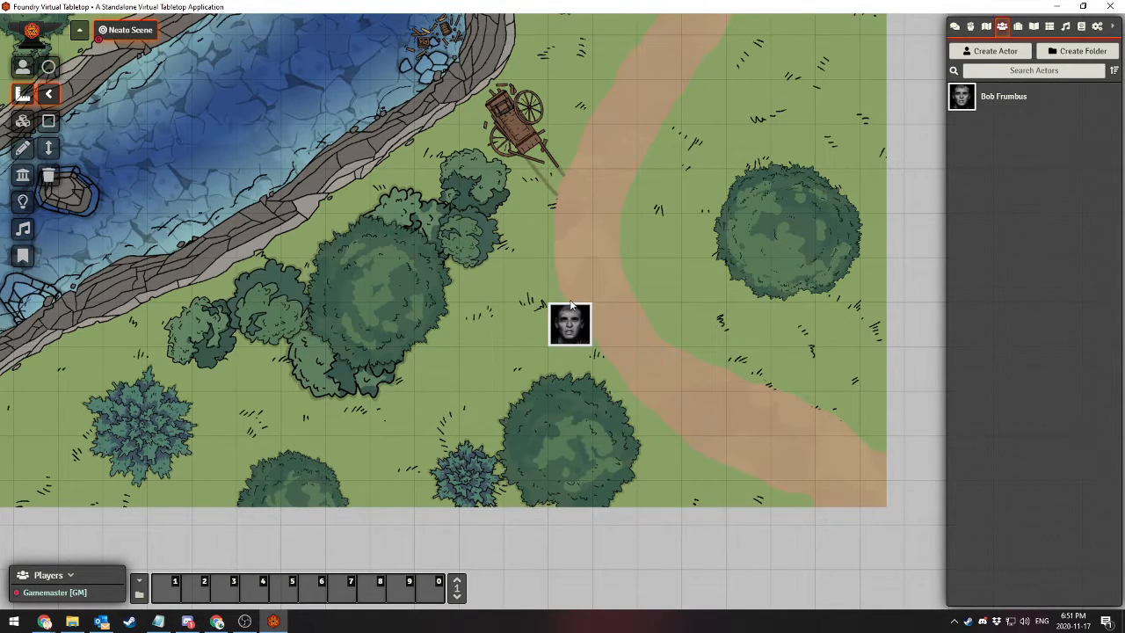
left_click_drag(570, 303, 488, 151)
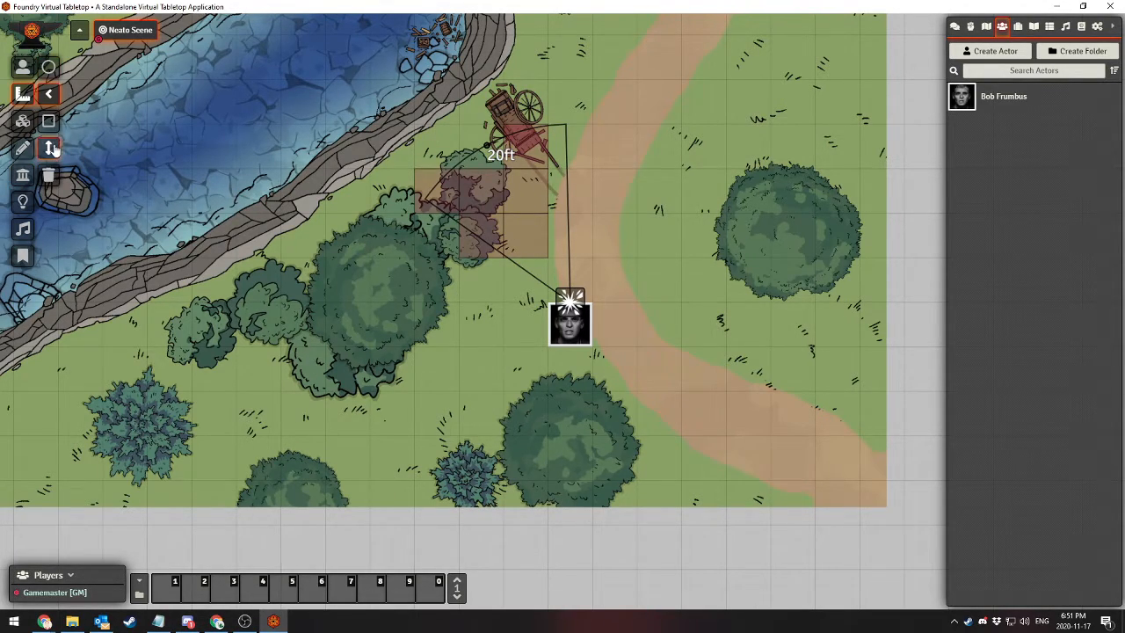
left_click(48, 176)
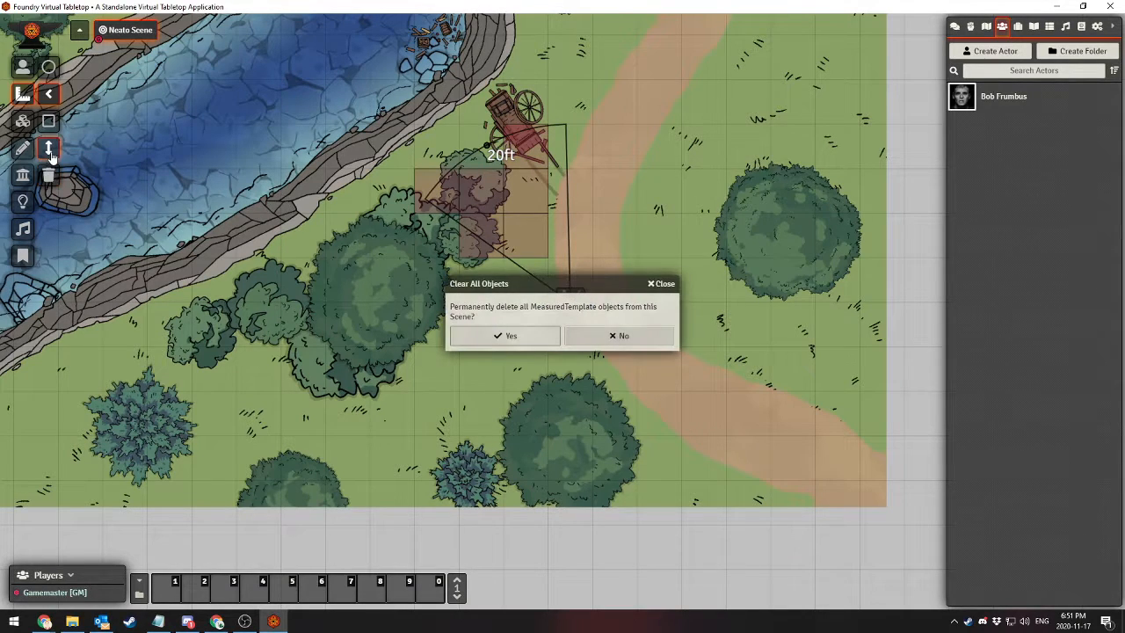
left_click(554, 334)
Draw a 40.5 ft ray template from the character's token into the river, and clear all templates from the scene
left_click(48, 148)
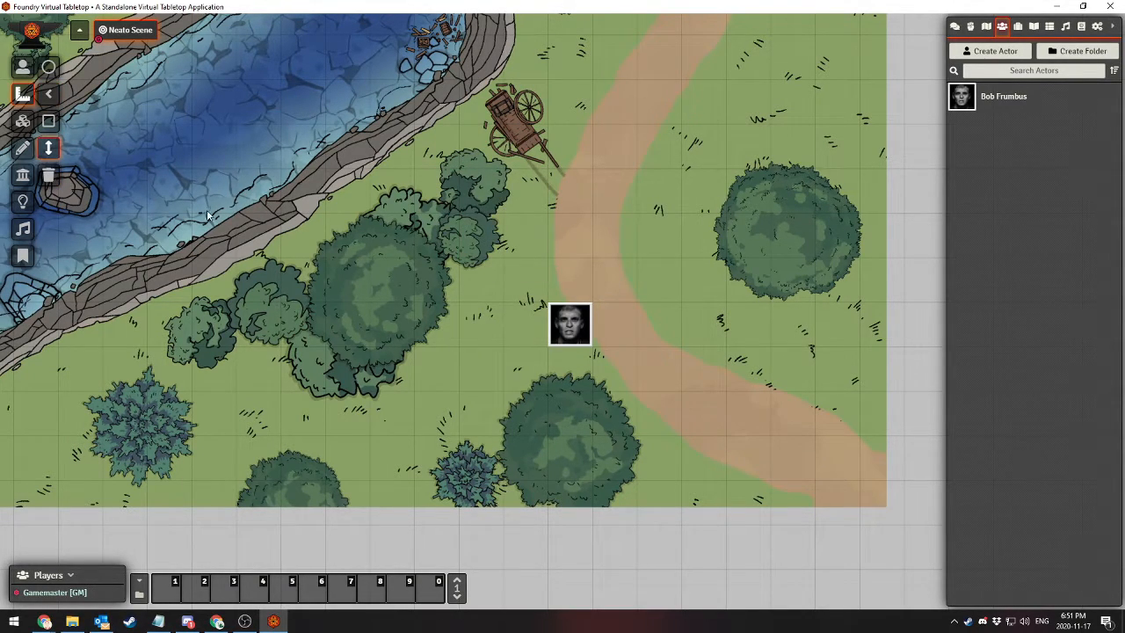
left_click_drag(580, 308, 317, 49)
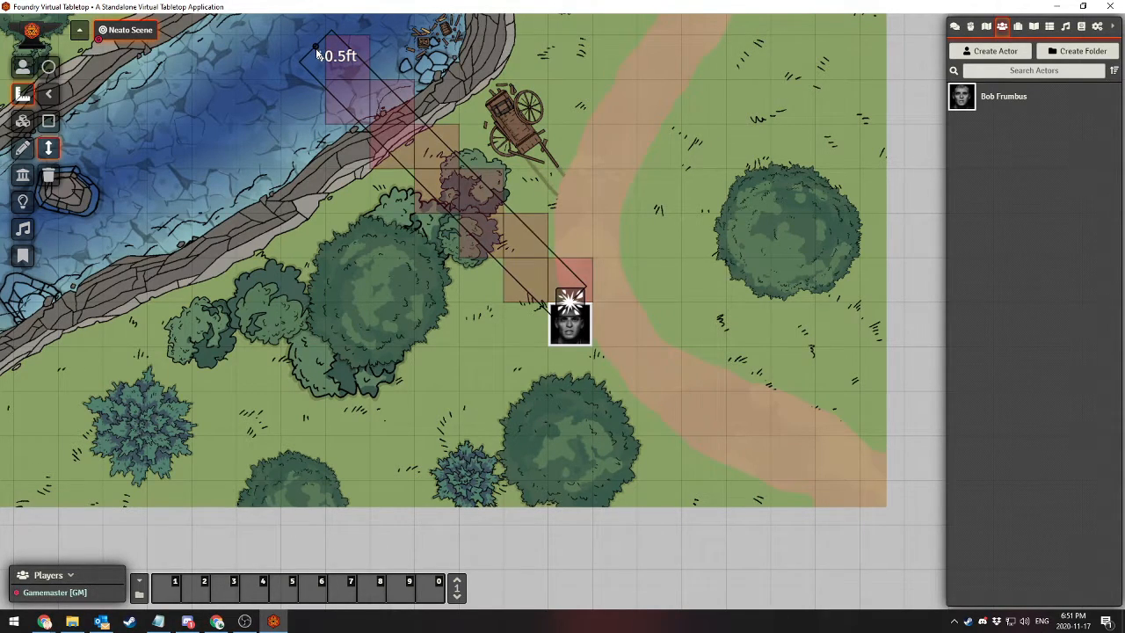
left_click(48, 174)
left_click(464, 329)
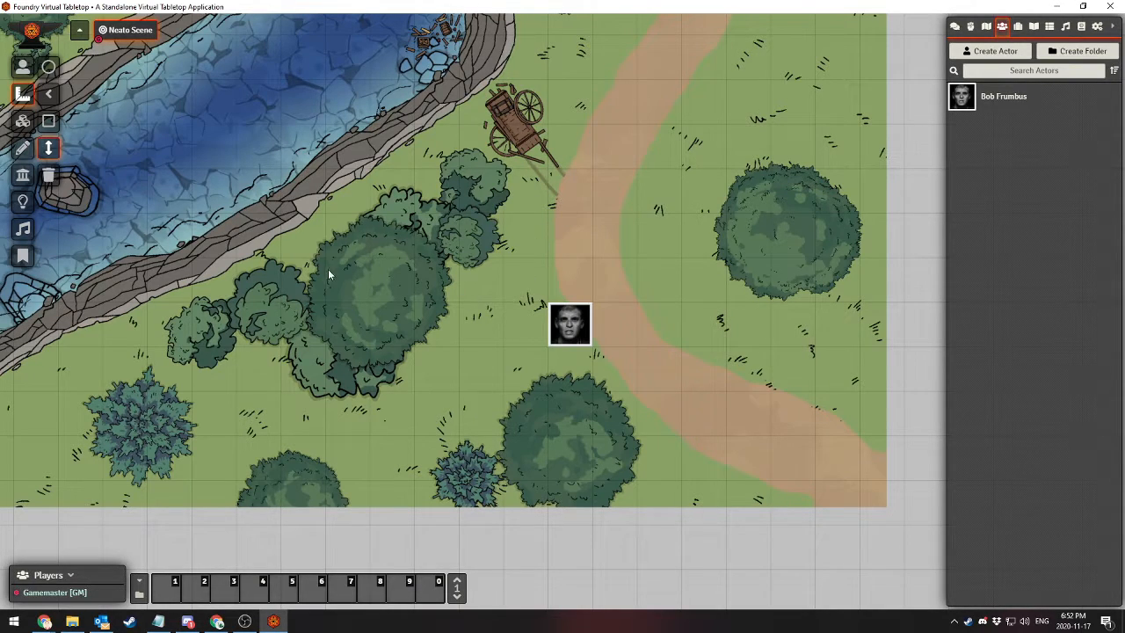
left_click_drag(425, 259, 390, 475)
left_click_drag(457, 384, 713, 258)
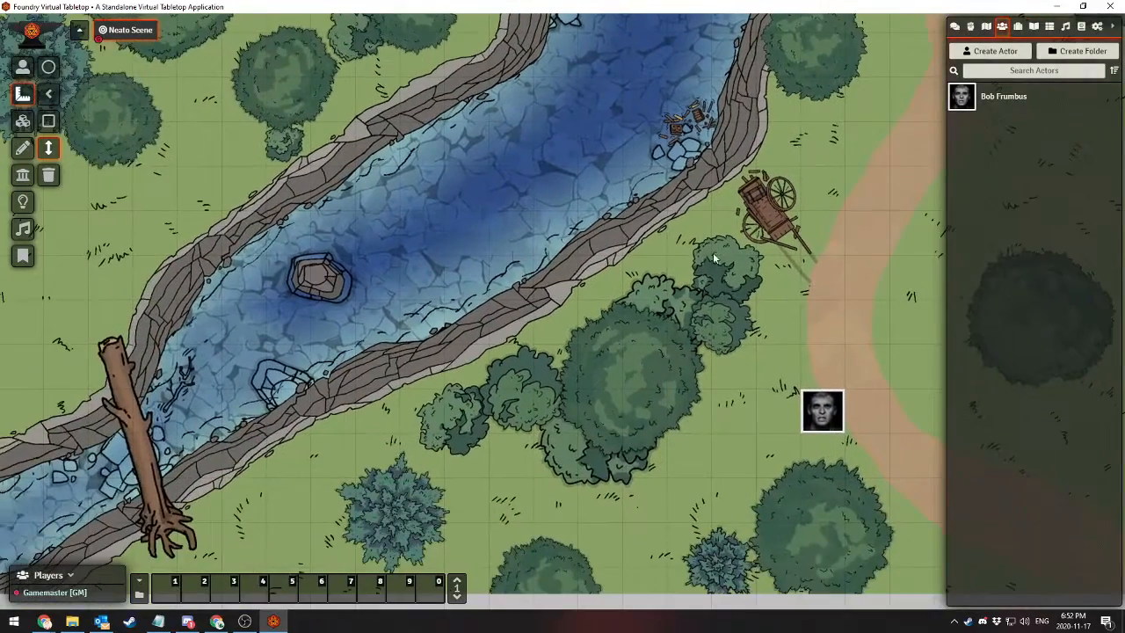
left_click_drag(537, 343, 461, 260)
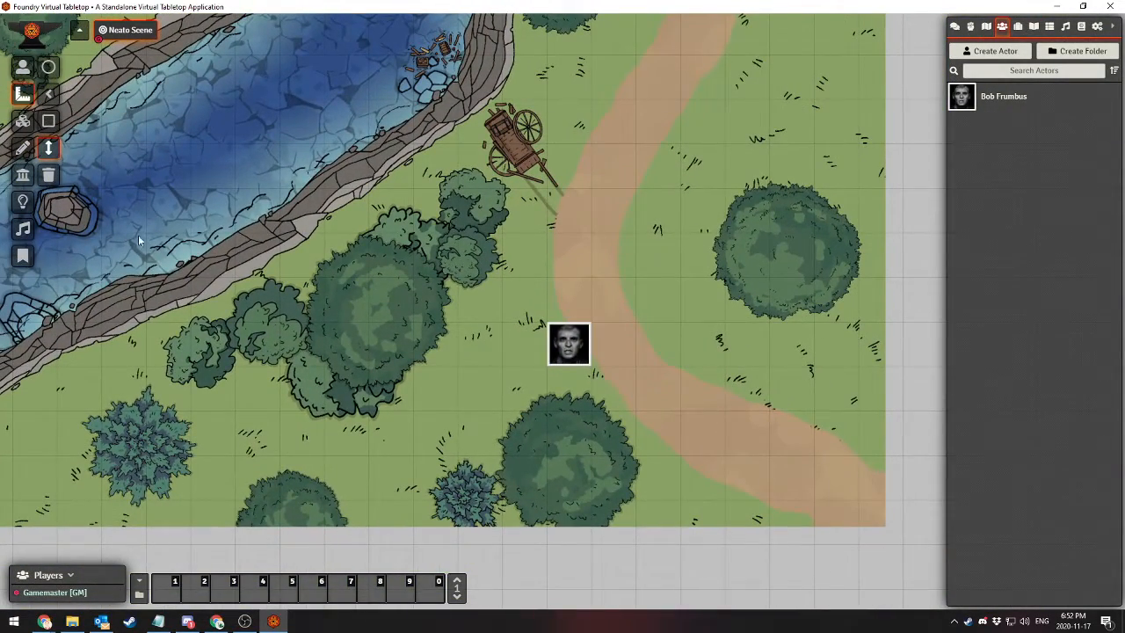
Draw one rectangle over the path above the token, another beside the large tree across the path, and a tall ellipse over the riverbank
left_click(24, 121)
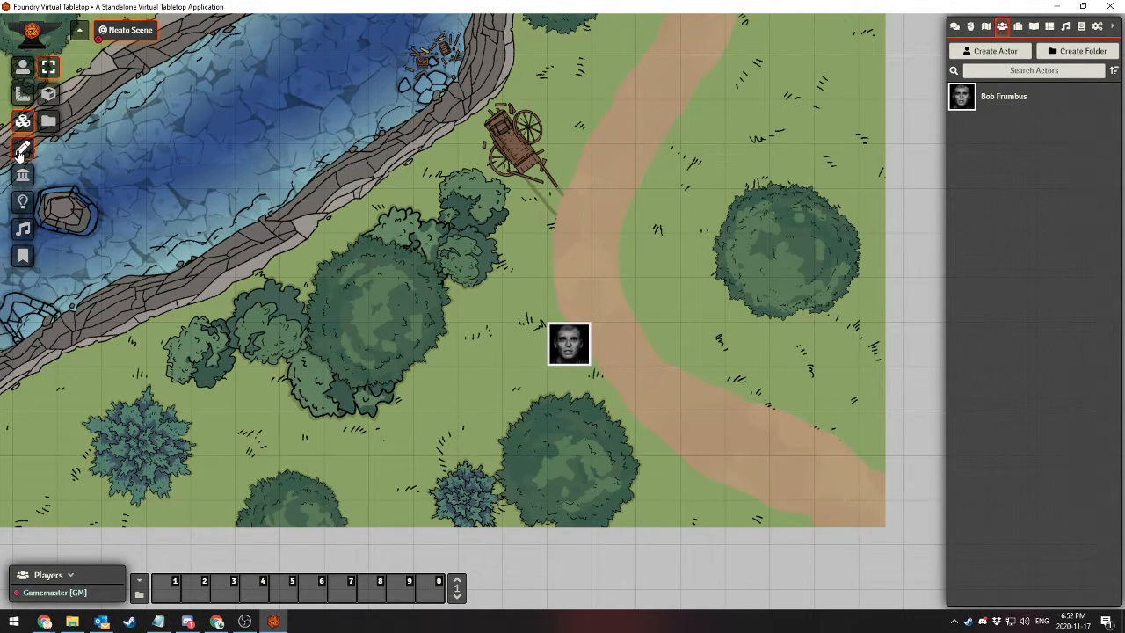
left_click(23, 148)
left_click(49, 94)
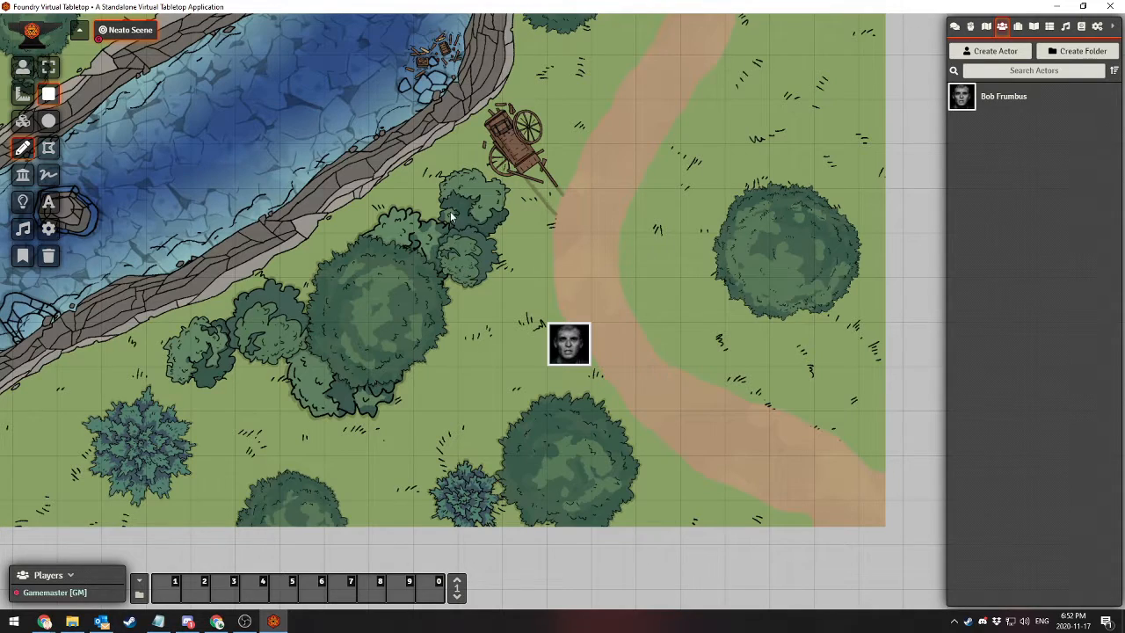
left_click_drag(450, 211, 588, 300)
left_click_drag(658, 134, 735, 242)
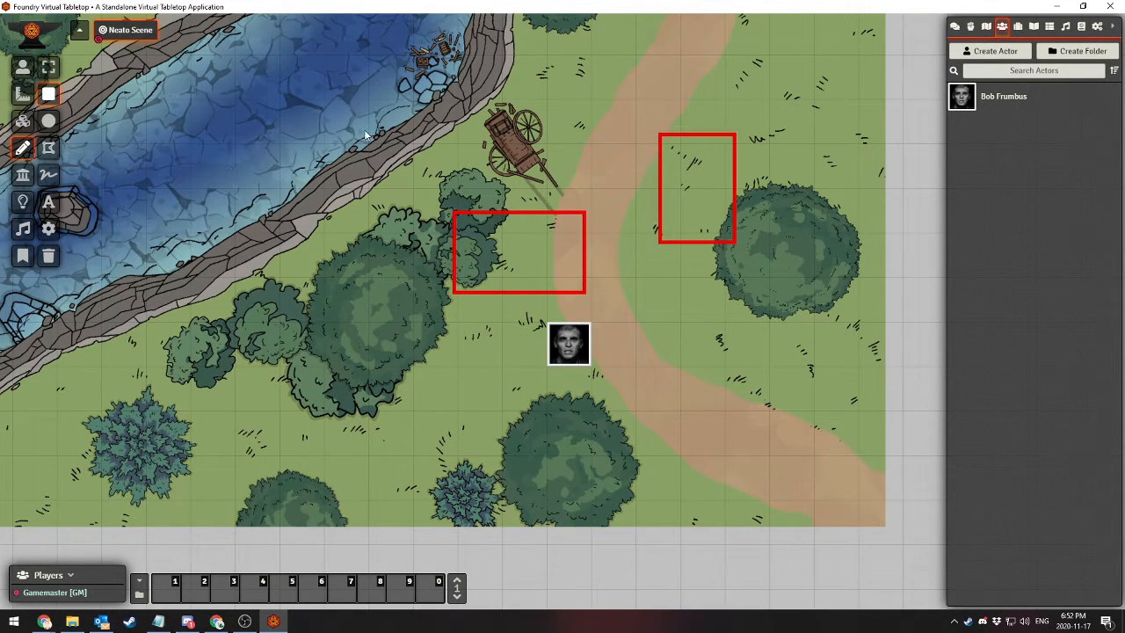
left_click(47, 125)
left_click_drag(299, 118, 412, 288)
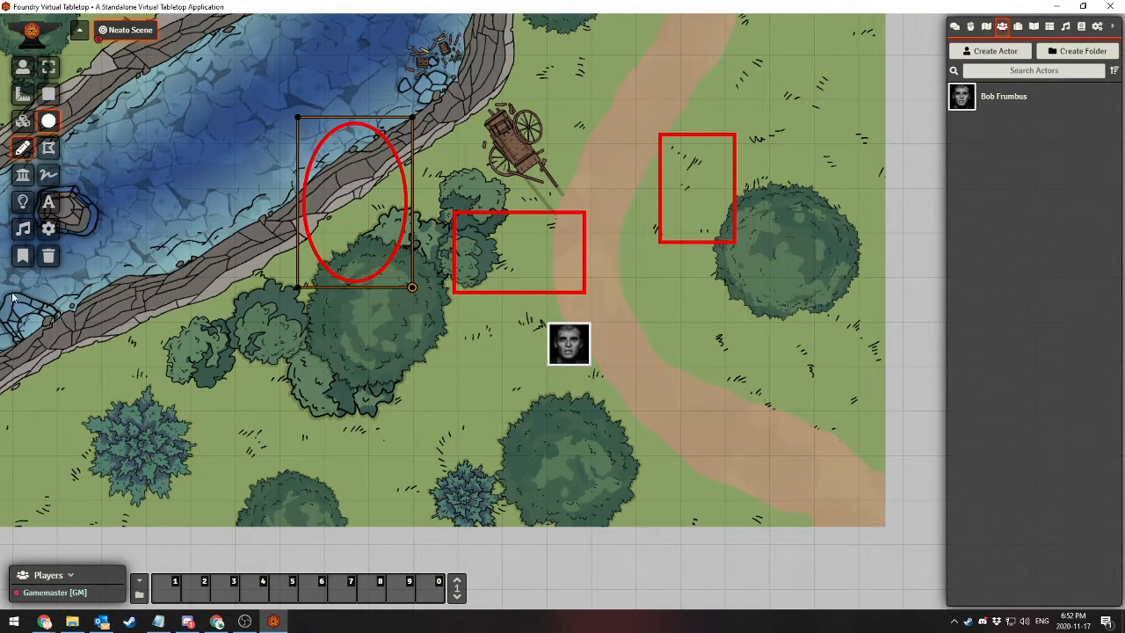
Write "hello!" in freehand strokes across the bushes and grass below the large tree near the token
left_click(48, 175)
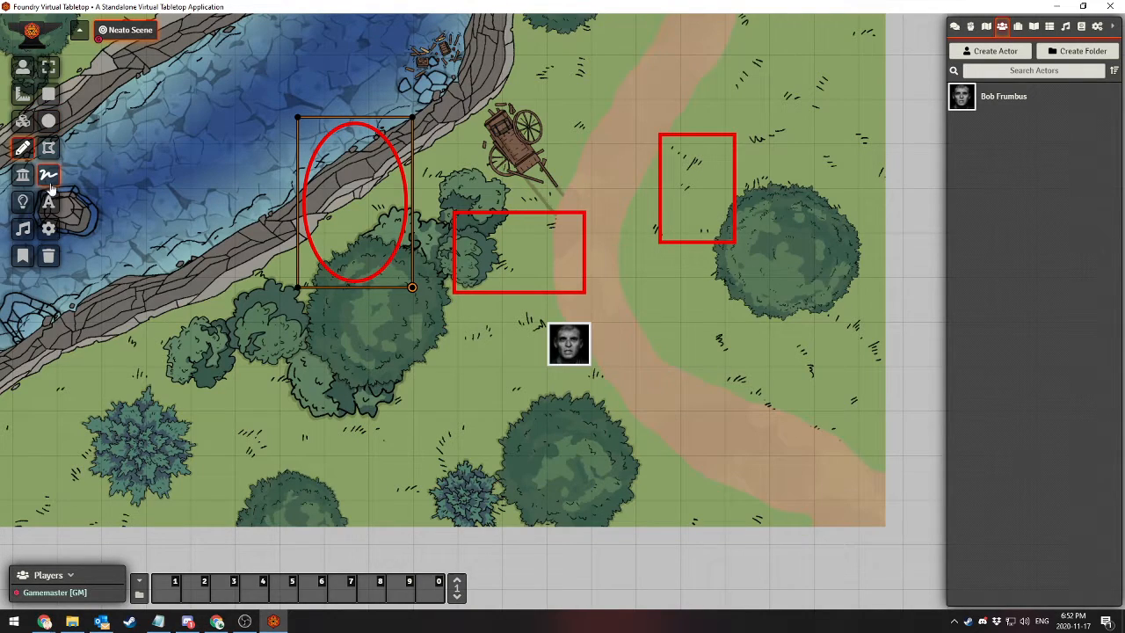
mouse_move(314, 339)
left_mouse_down()
mouse_move(304, 413)
mouse_move(318, 391)
mouse_move(392, 415)
left_mouse_up()
left_click_drag(414, 367, 412, 418)
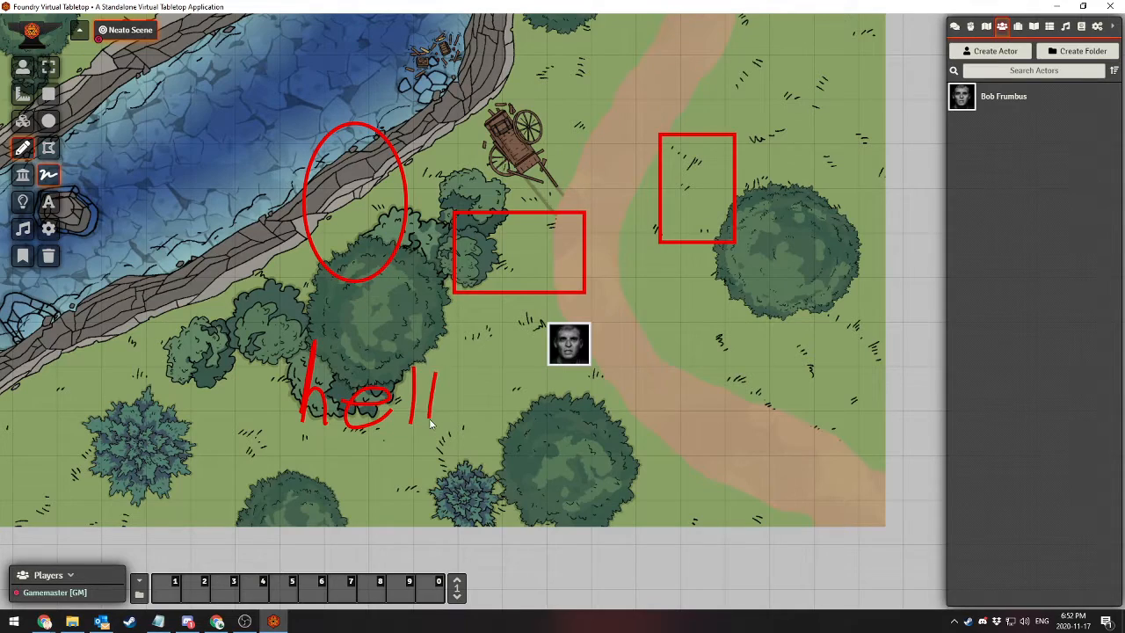
left_click(494, 435)
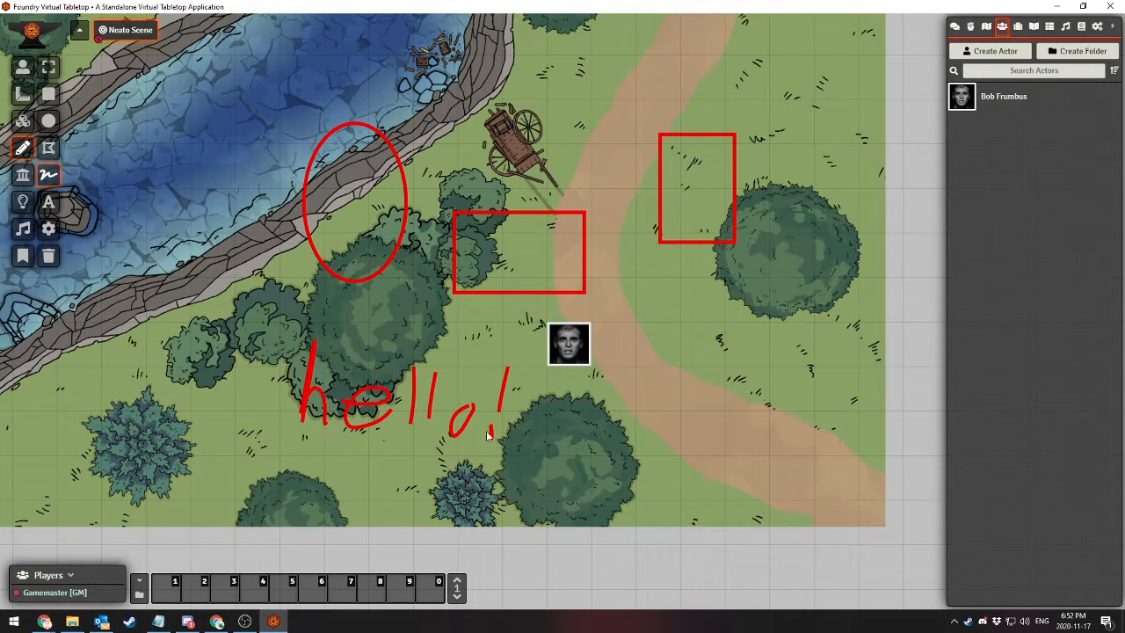
Review the line, fill and text settings in the default drawing configuration
left_click(48, 203)
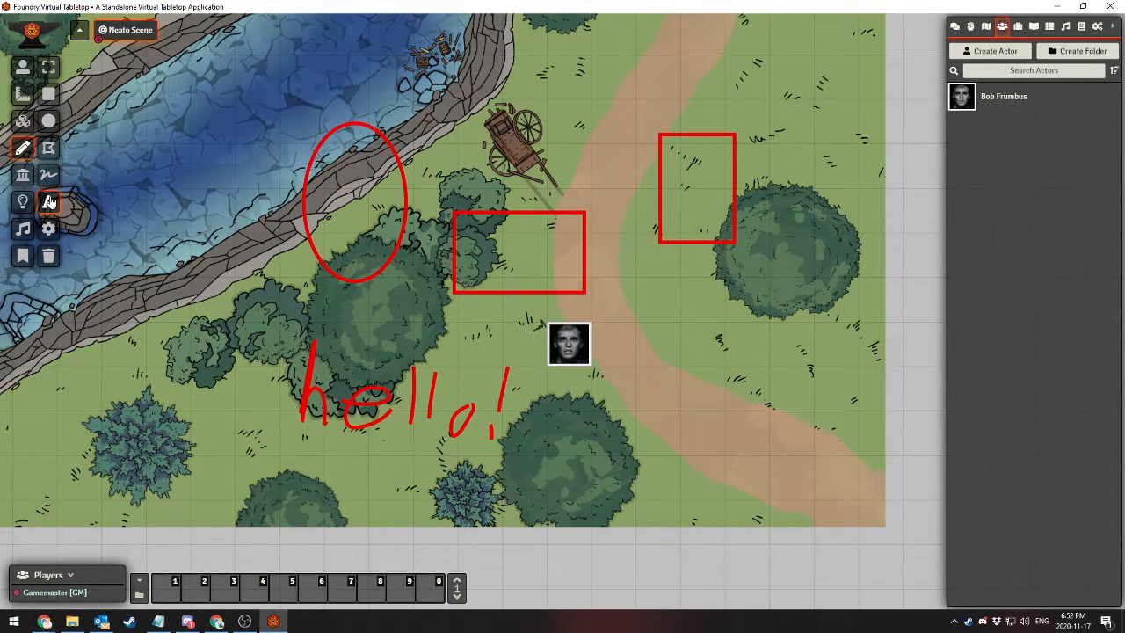
left_click(49, 230)
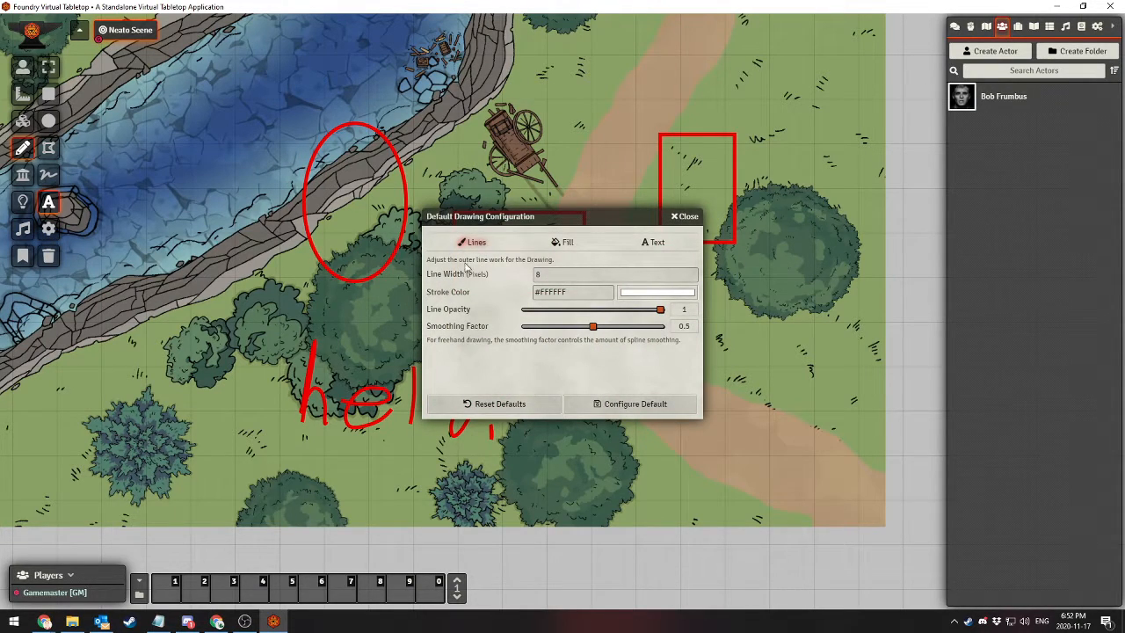
left_click(564, 242)
left_click(655, 241)
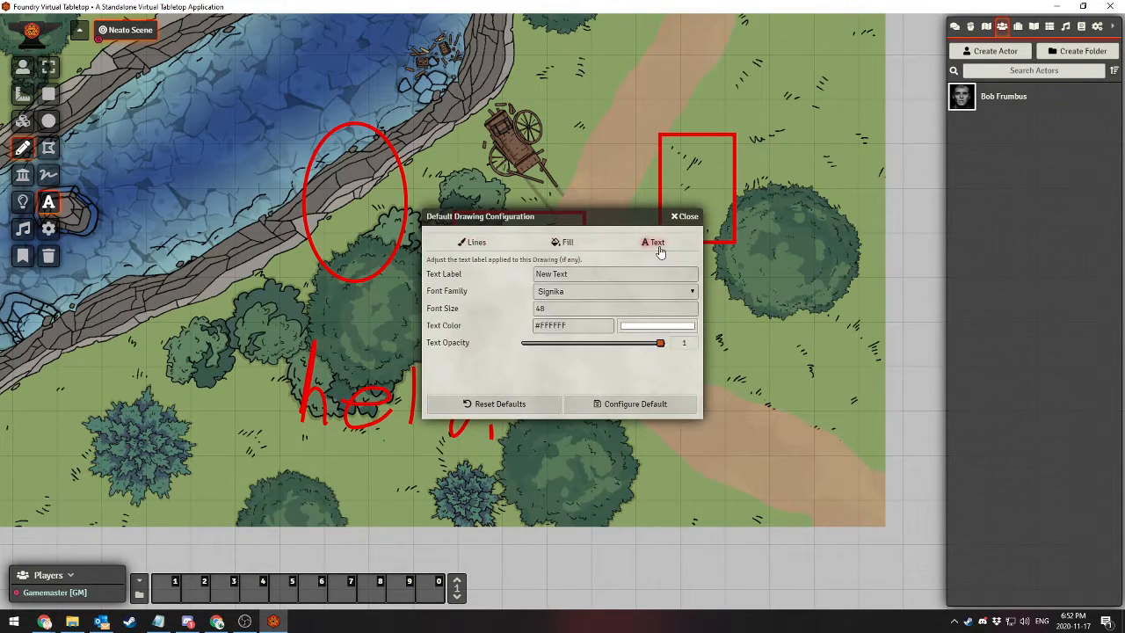
left_click(450, 245)
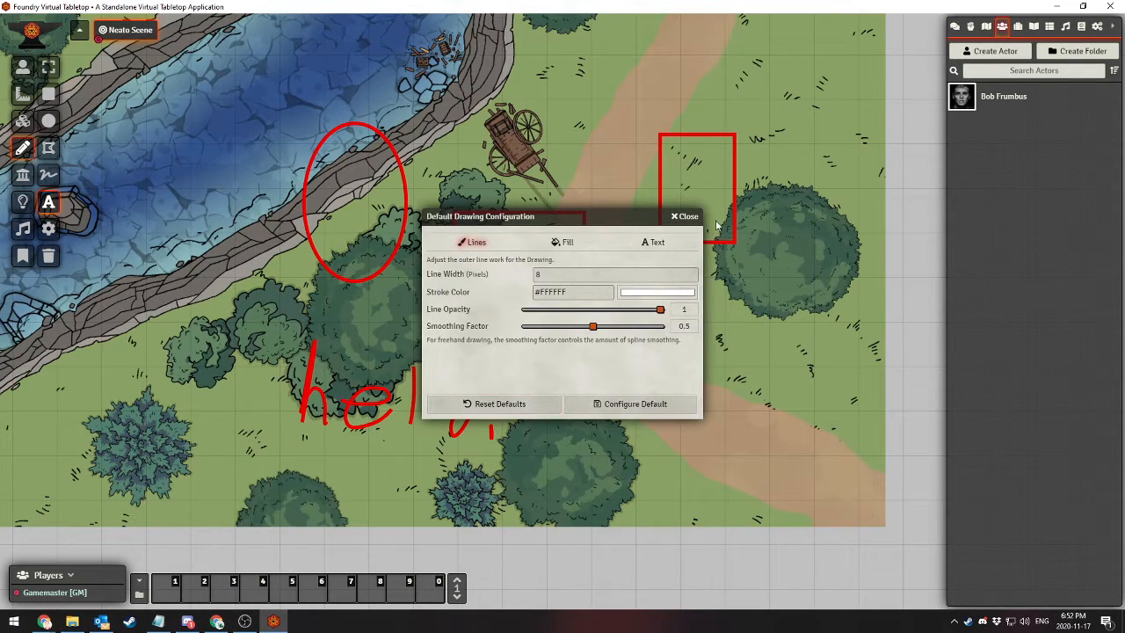
left_click(686, 216)
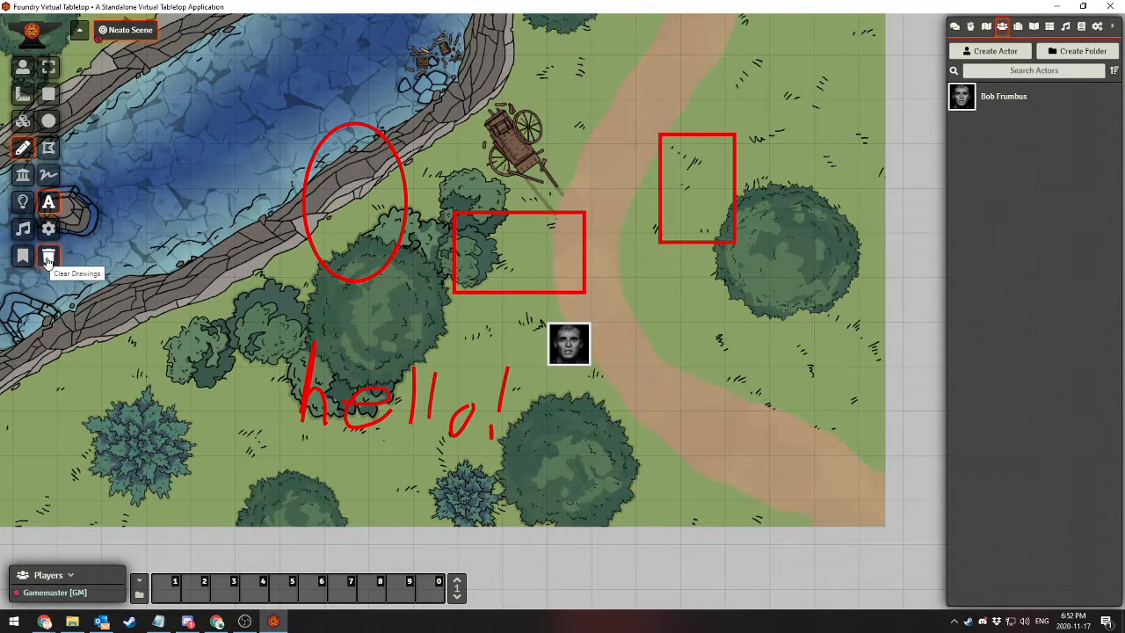
Clear all drawings from the scene
left_click(49, 257)
left_click(504, 329)
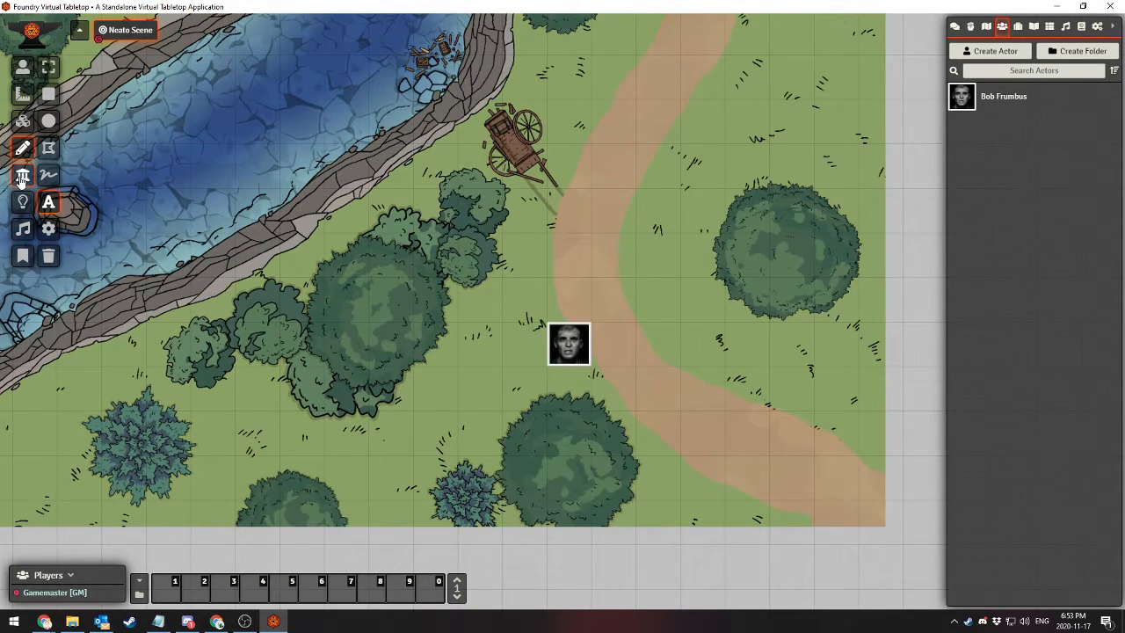
Browse the images in the global_assets folder through the tile browser, leaving without placing any
left_click(23, 121)
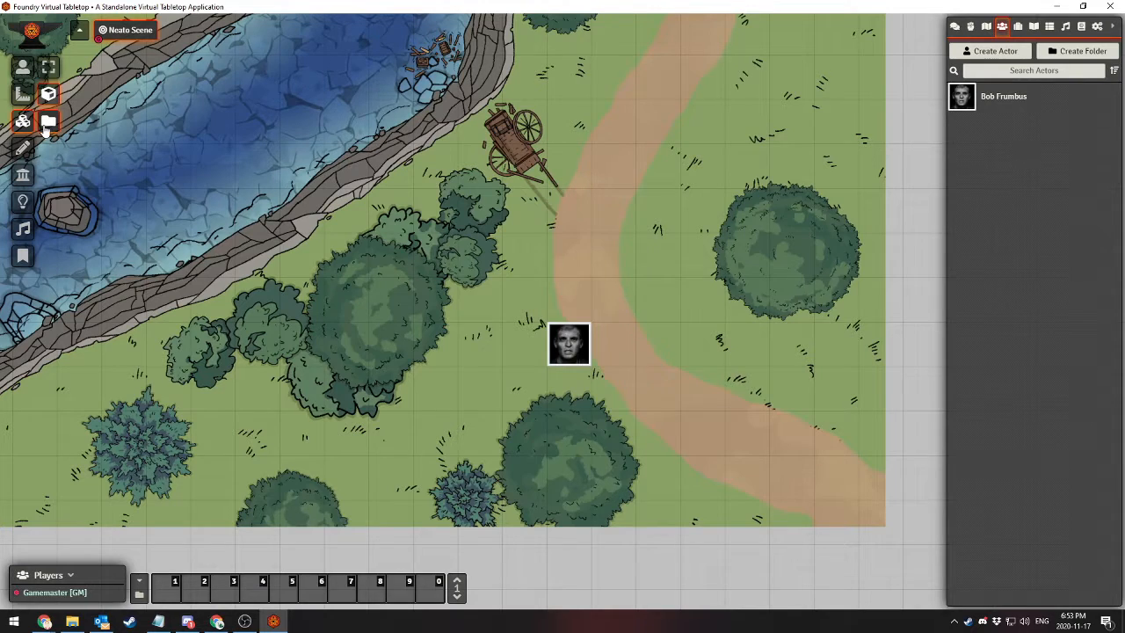
left_click(48, 121)
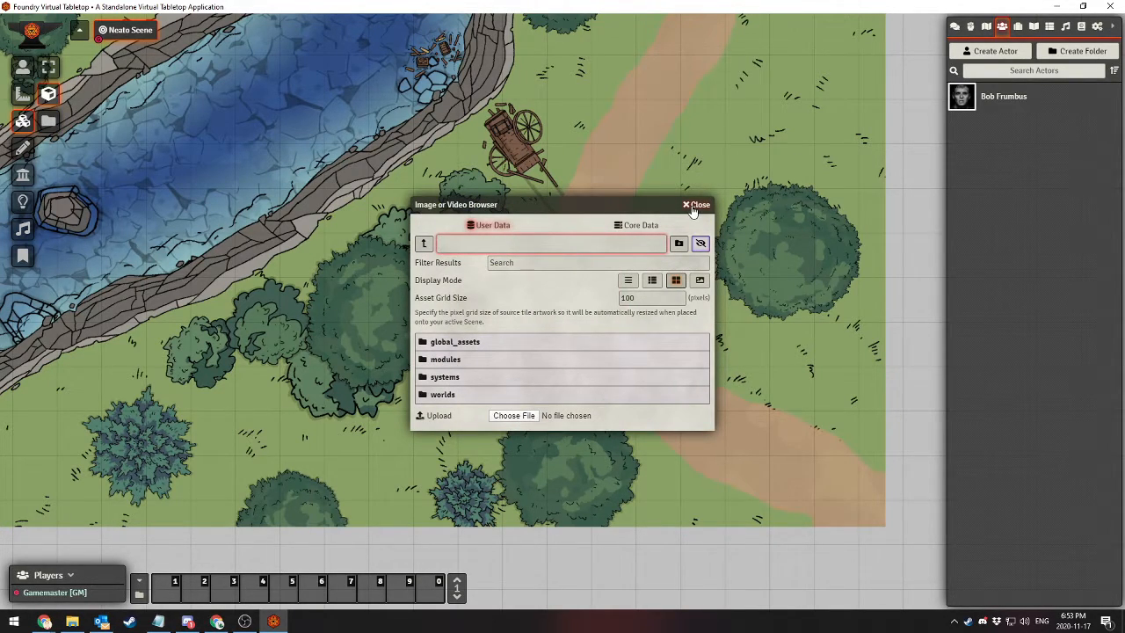
left_click(694, 205)
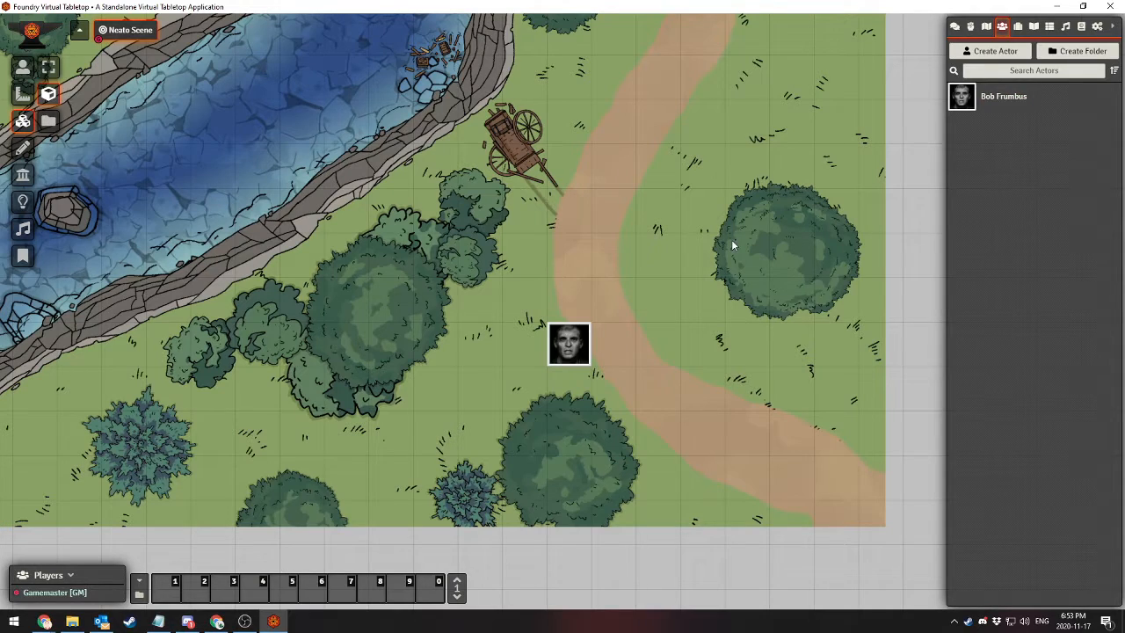
left_click(48, 120)
left_click(465, 342)
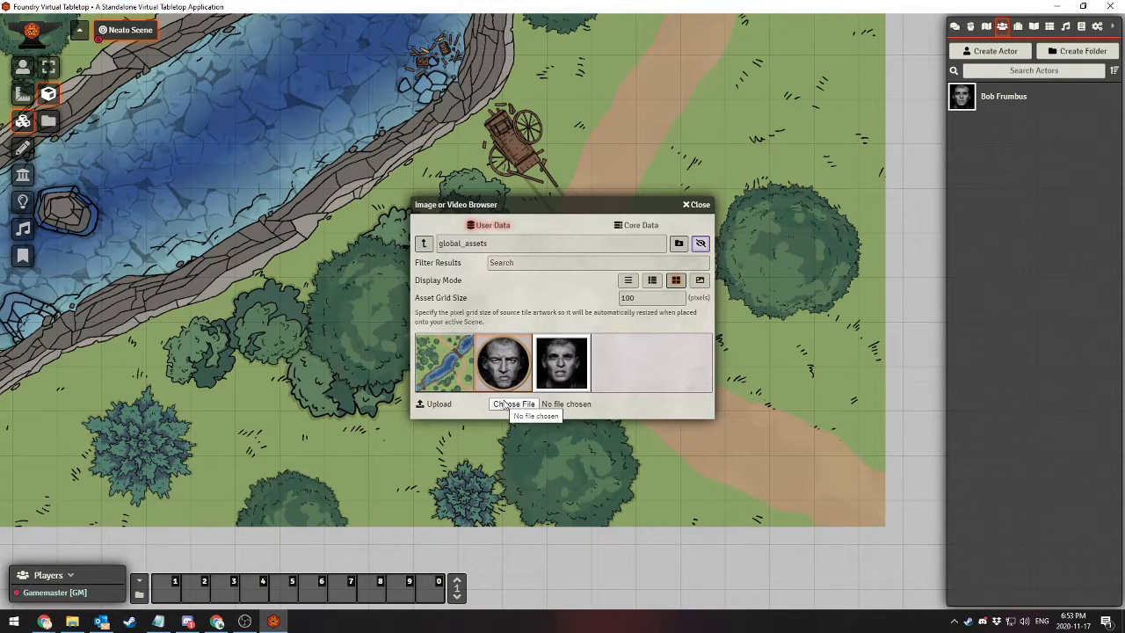
left_click(699, 204)
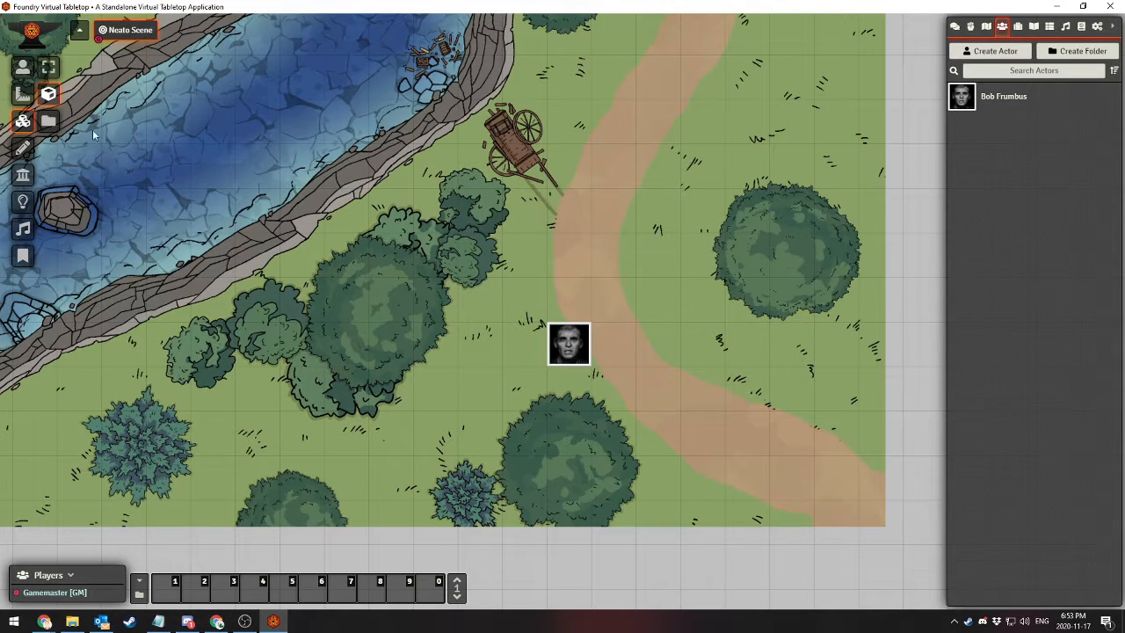
Place a small tile of about 28 by 19 pixels on the large tree, using global_assets/token_1.png as its sprite
double_click(380, 266)
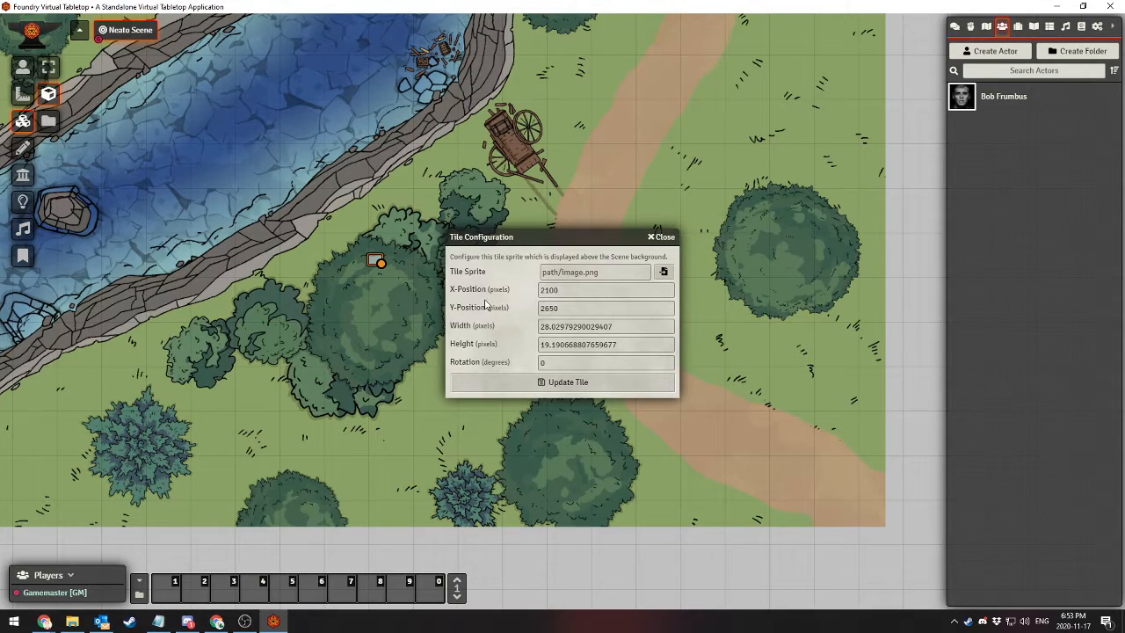
left_click(664, 273)
left_click(466, 303)
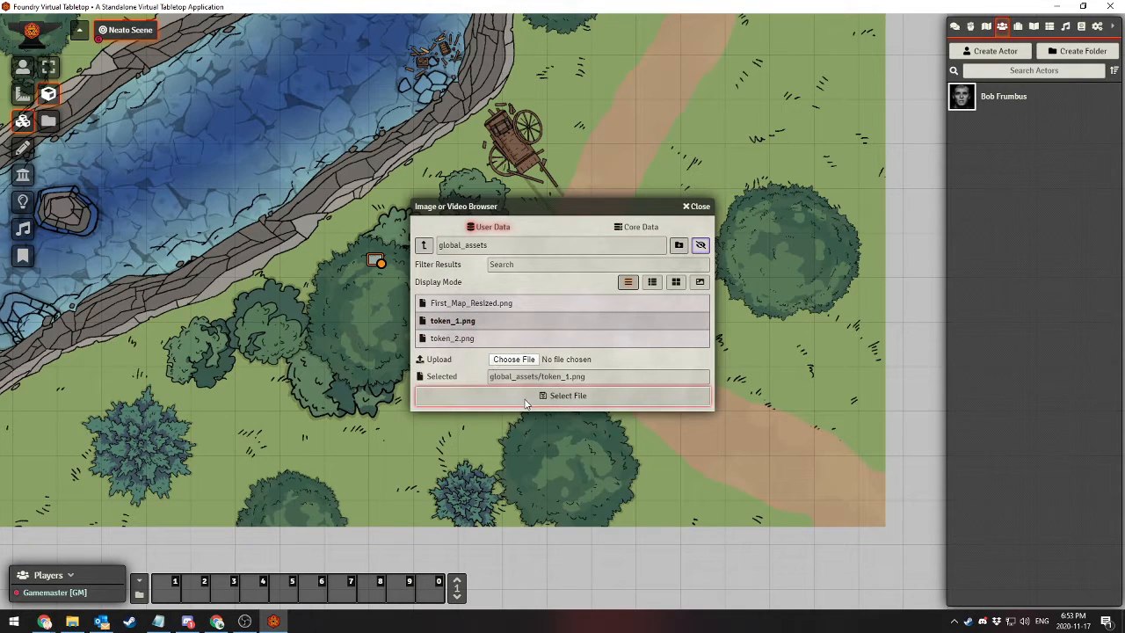
left_click(651, 281)
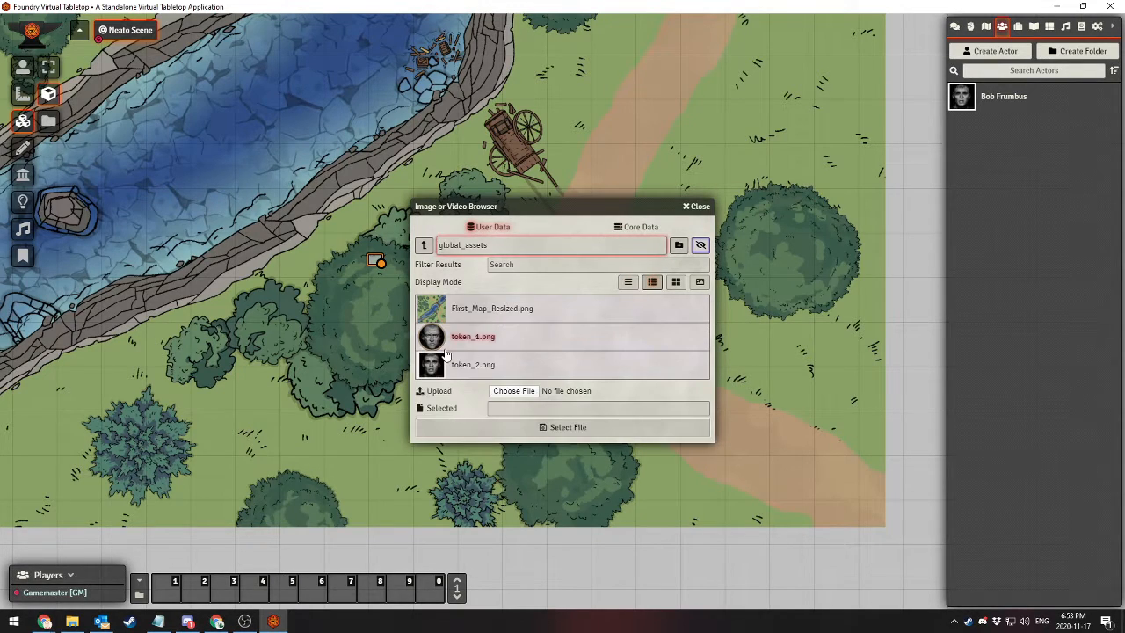
left_click(493, 428)
left_click(549, 383)
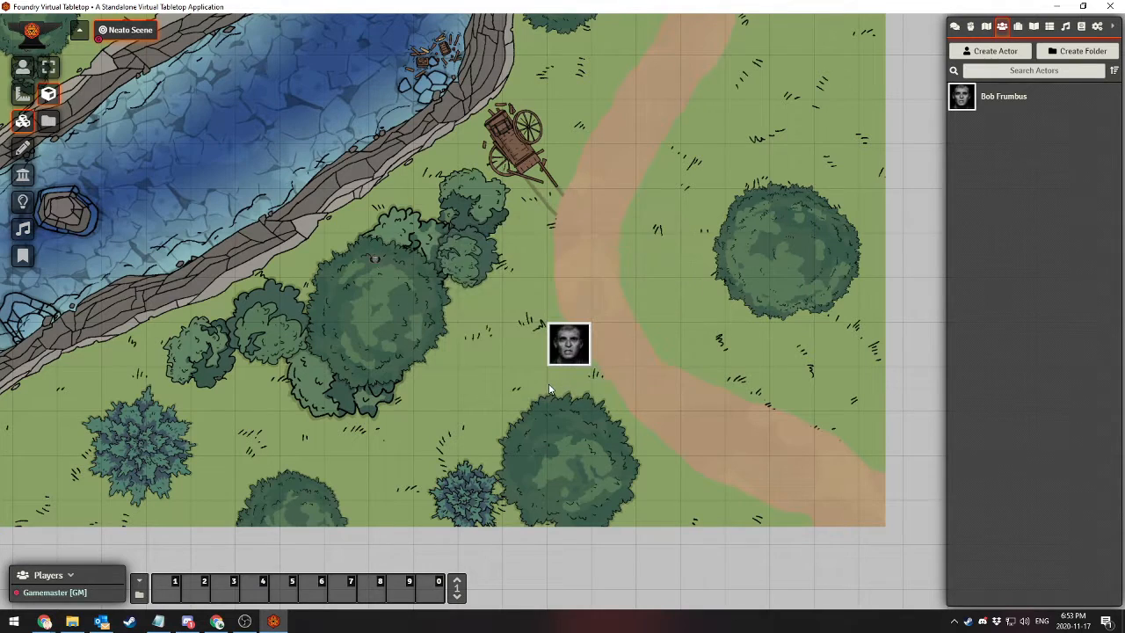
Enlarge the small portrait tile from the large tree down to the tree below the token, and delete it
left_click(376, 259)
left_click_drag(383, 263, 530, 444)
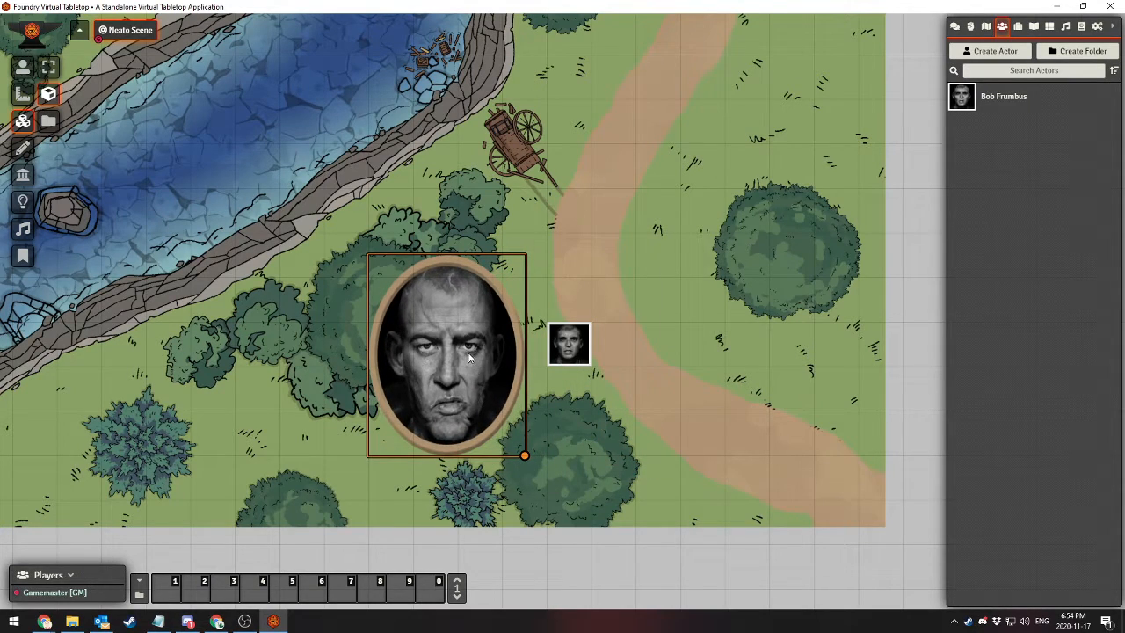
key("Delete")
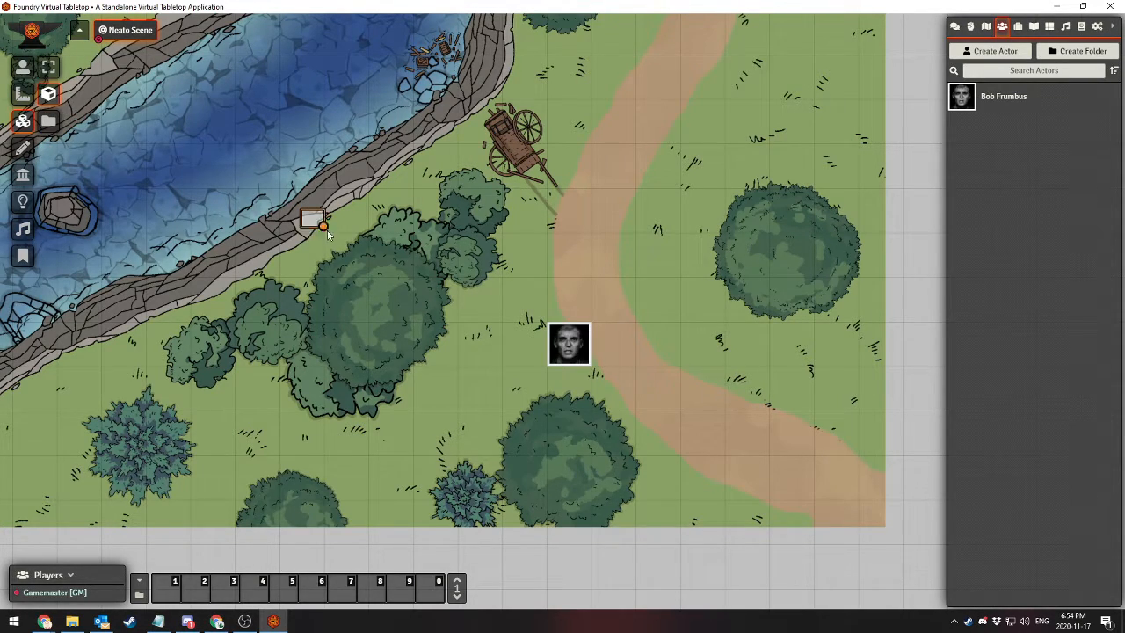
Create a tile of about 314 by 306 pixels over the riverbank and large tree, with sprite global_assets/token_1.png and rotation 45 degrees
mouse_move(324, 226)
left_mouse_down()
mouse_move(467, 365)
mouse_move(442, 348)
left_mouse_up()
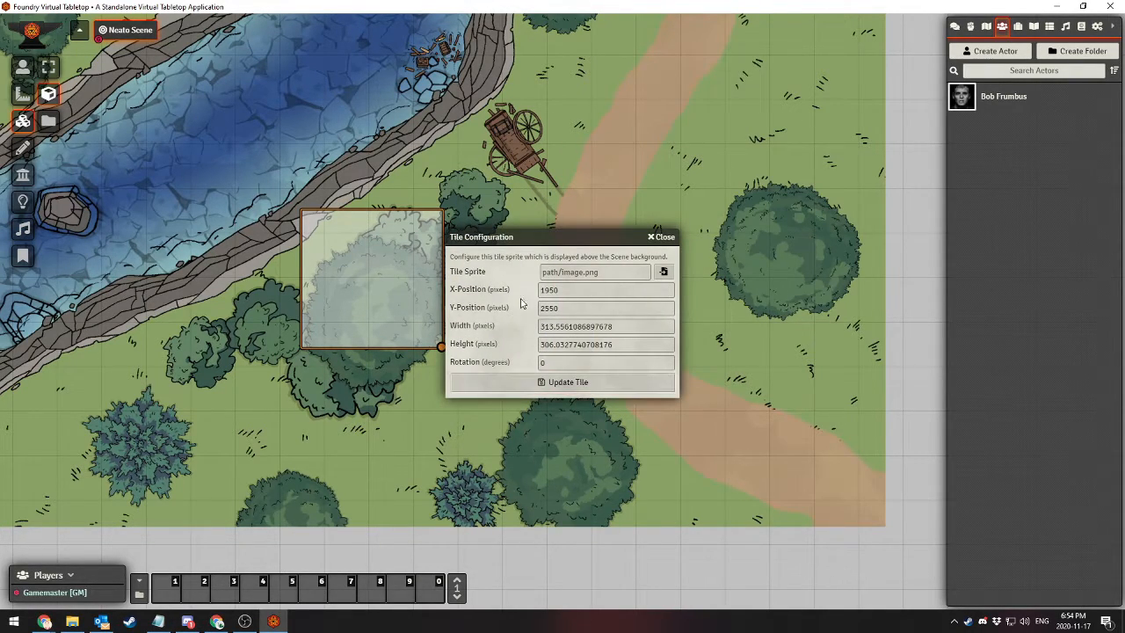
left_click(662, 273)
left_click(444, 304)
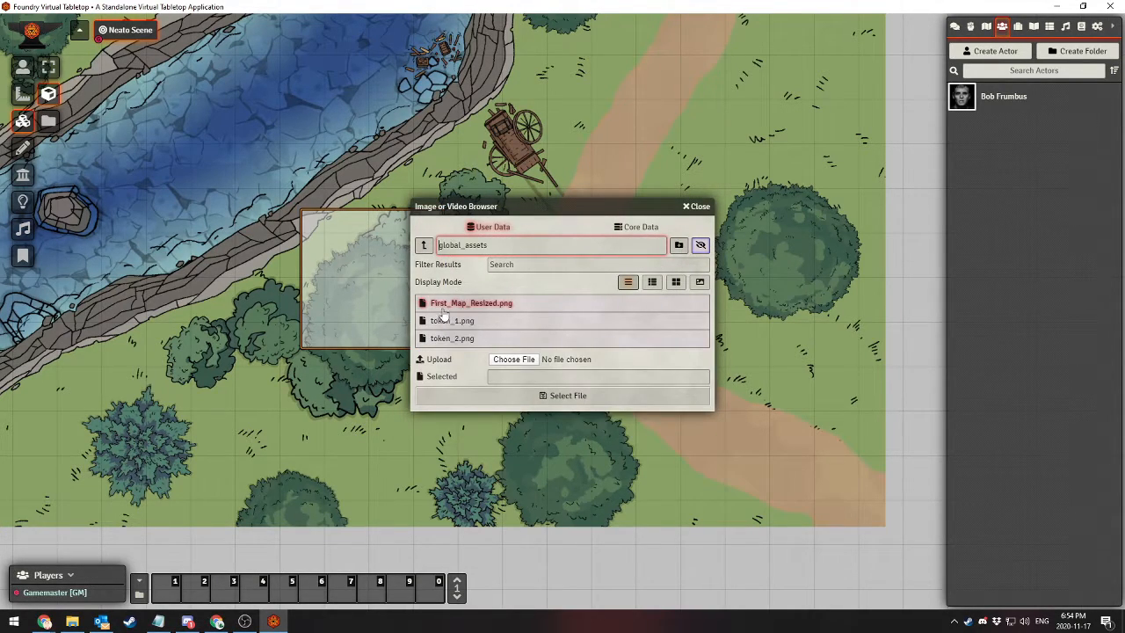
left_click(448, 321)
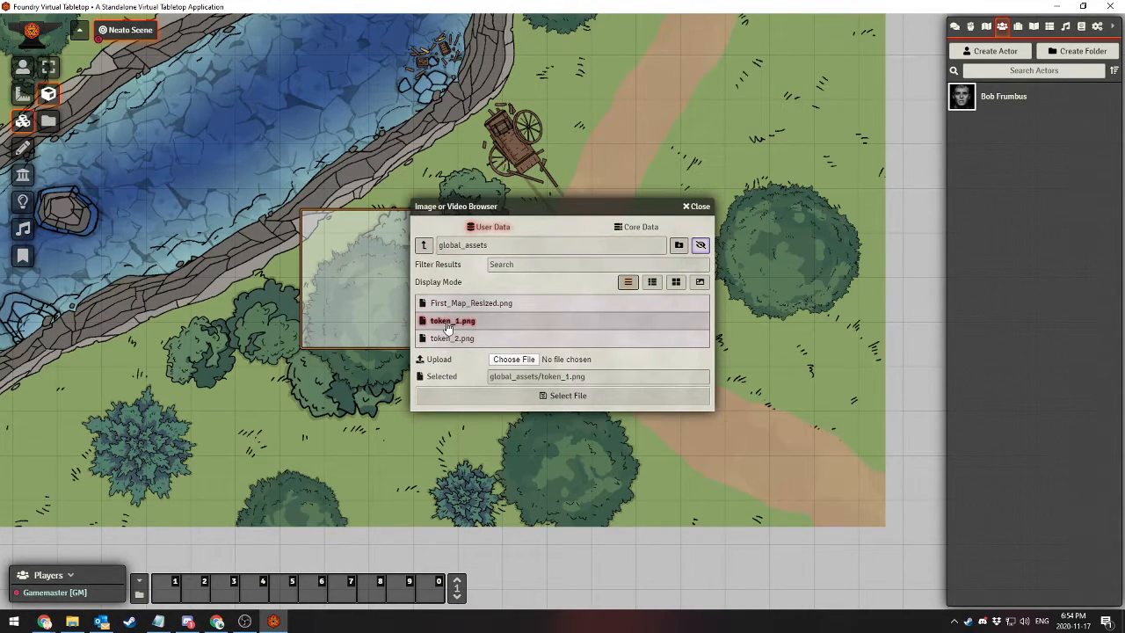
left_click(542, 397)
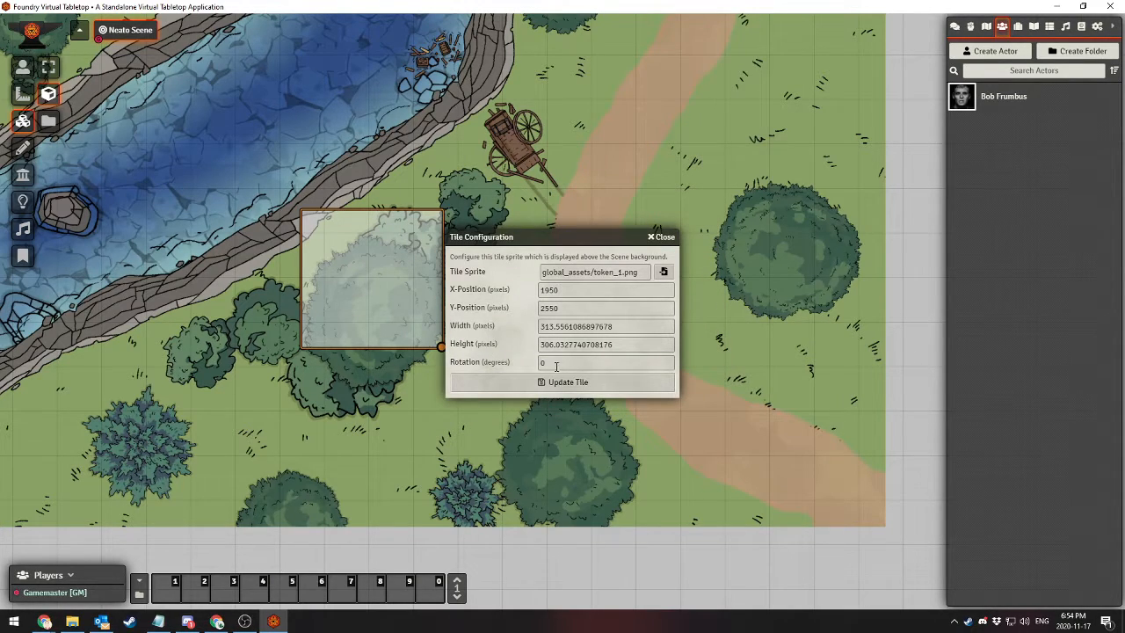
left_click(556, 366)
type("45")
left_click(546, 383)
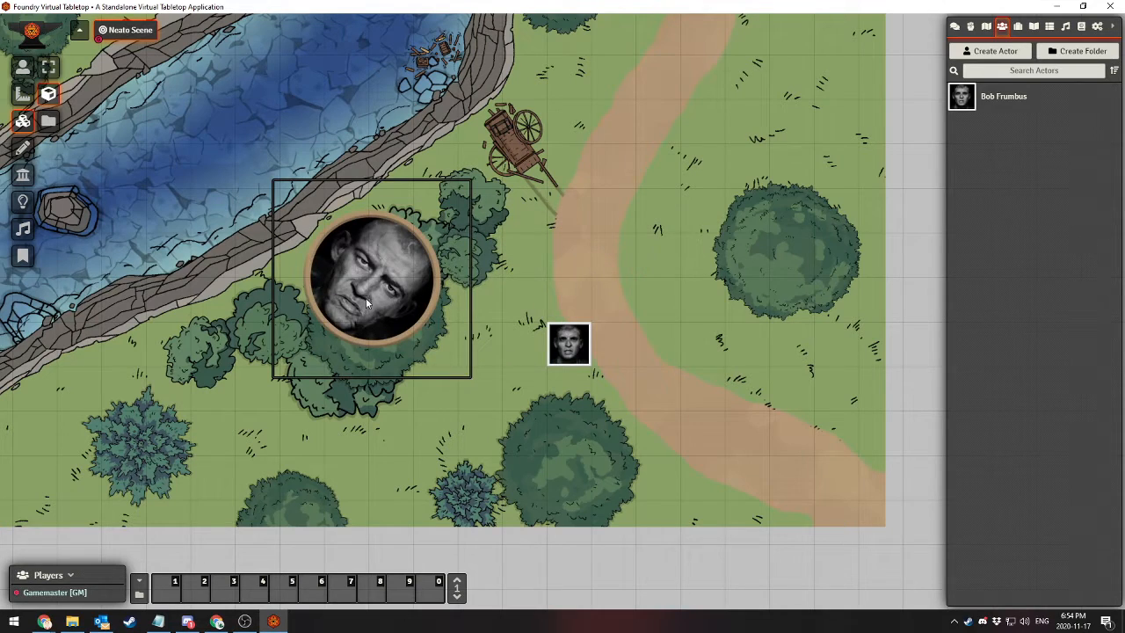
Reposition the rotated portrait tile over the large tree and resize it slightly
left_click(379, 273)
left_click_drag(401, 291, 430, 364)
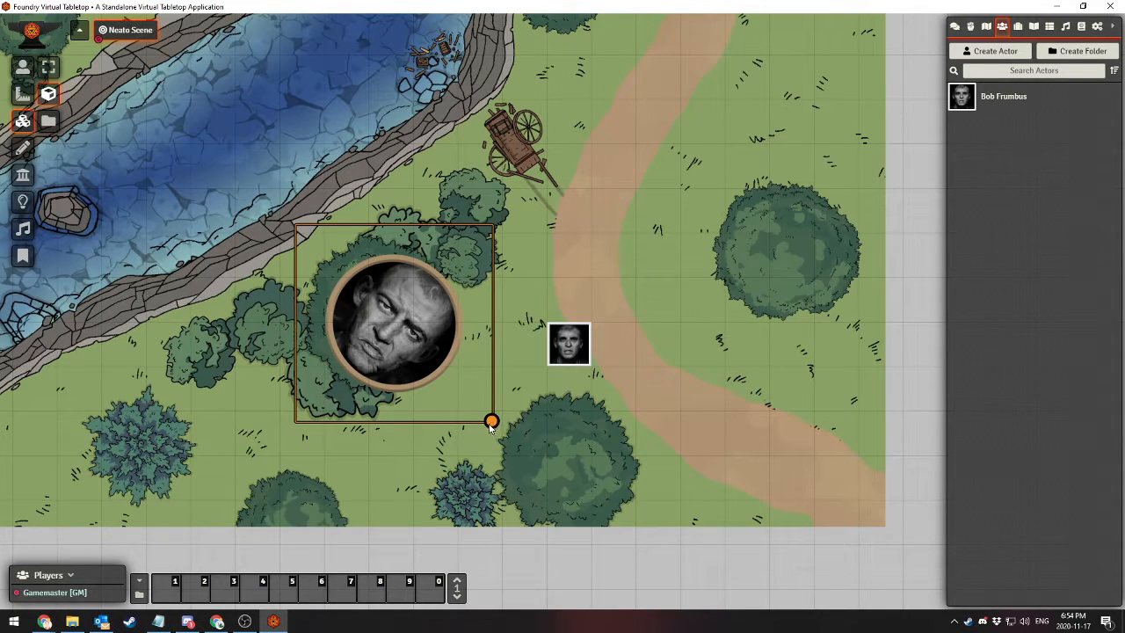
left_click_drag(491, 424, 450, 402)
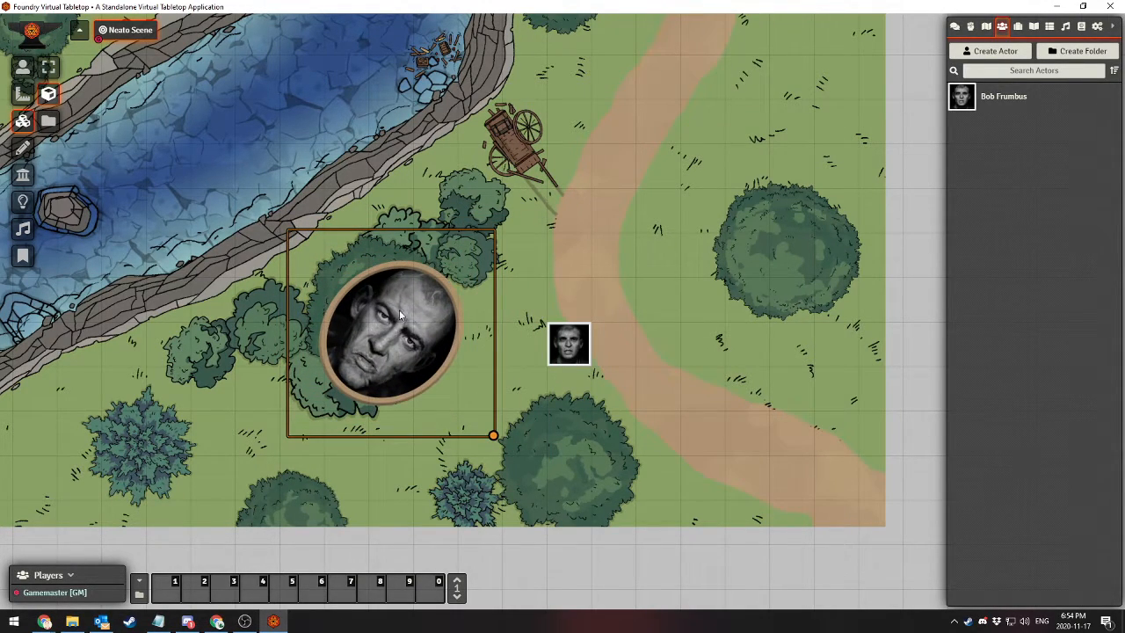
left_click_drag(399, 310, 390, 281)
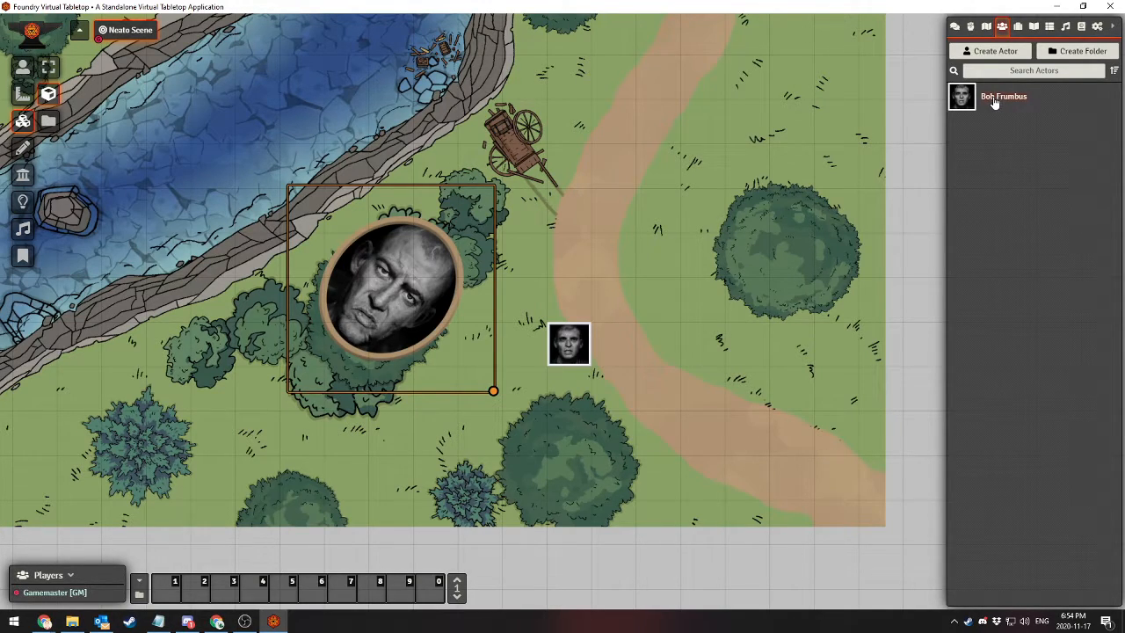
left_click(568, 344)
left_click_drag(573, 344, 609, 334)
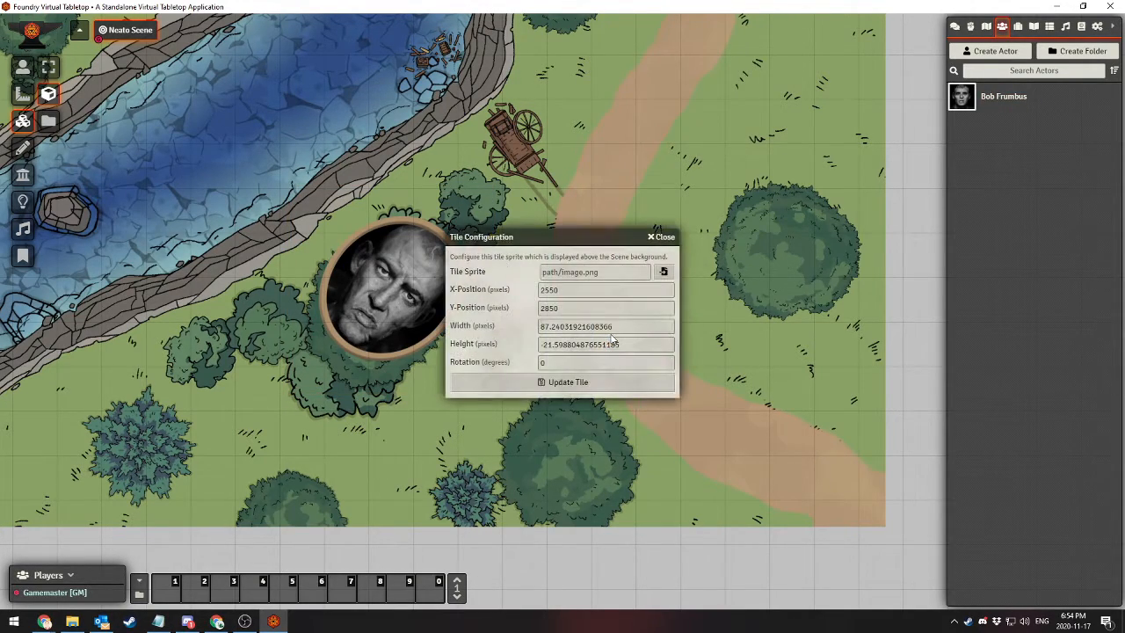
left_click(662, 237)
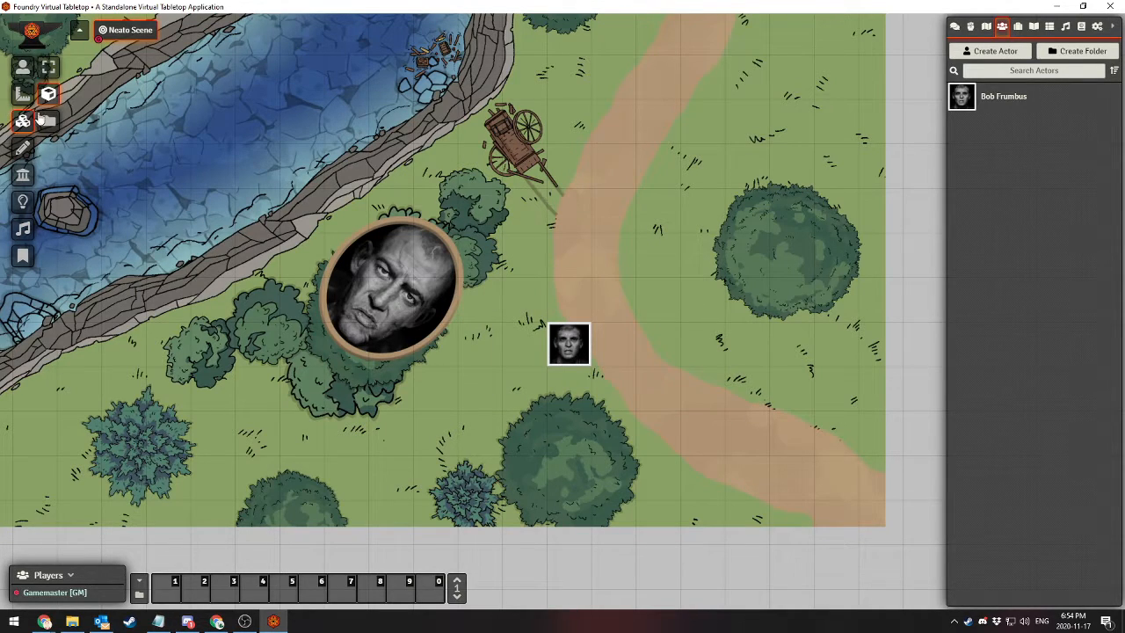
left_click(49, 120)
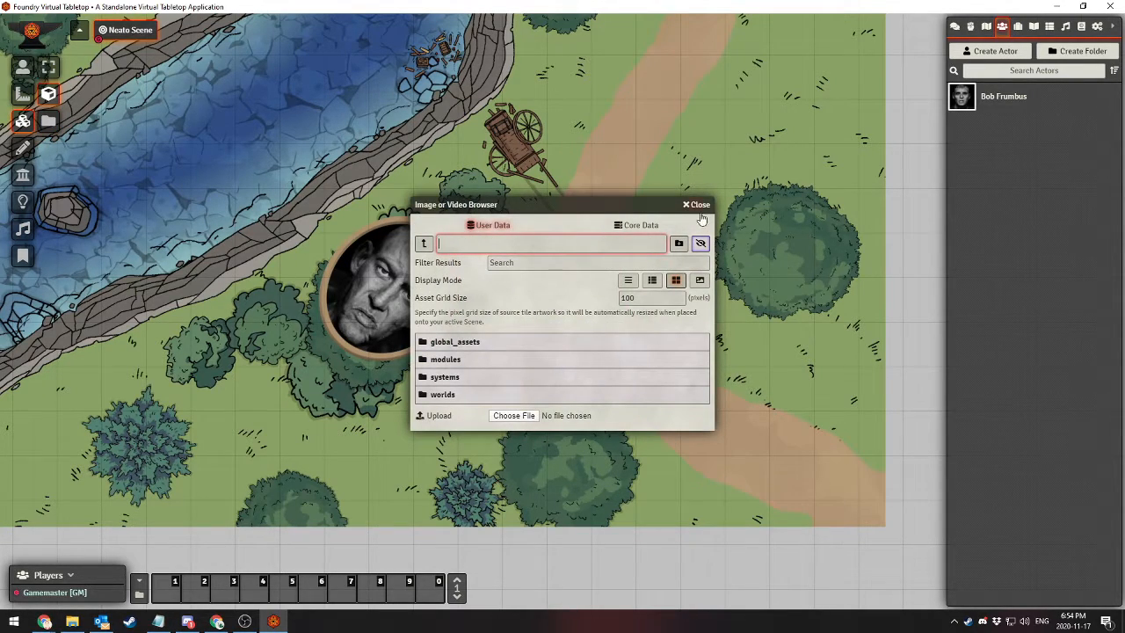
left_click(698, 204)
Move the portrait tile onto the path beneath the character's token and lock it
left_click(373, 279)
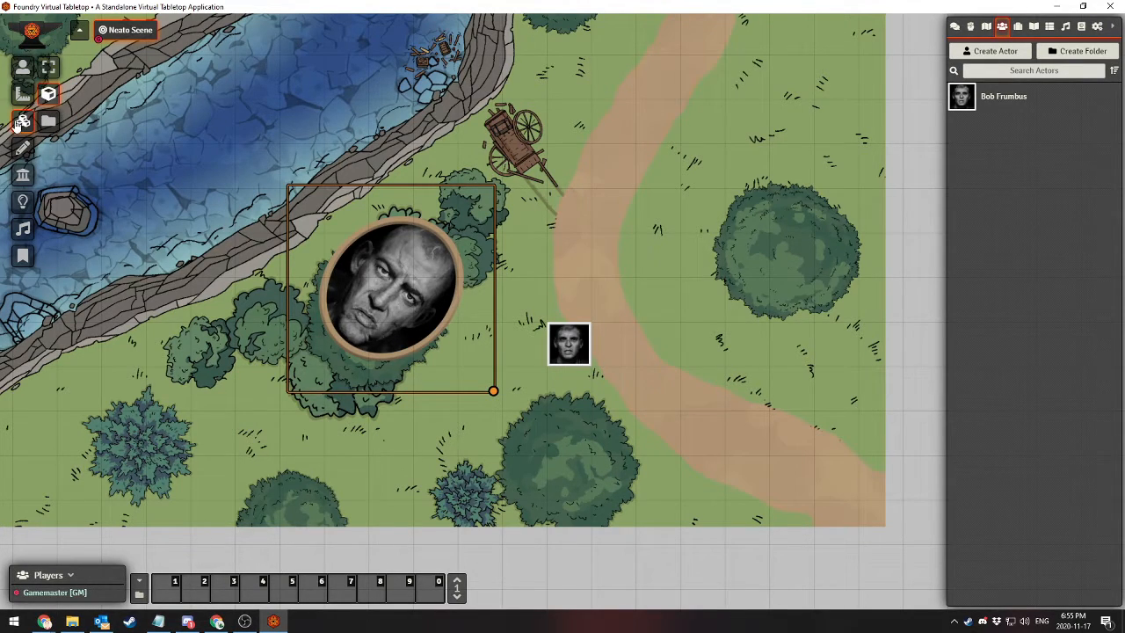
left_click_drag(380, 260, 594, 295)
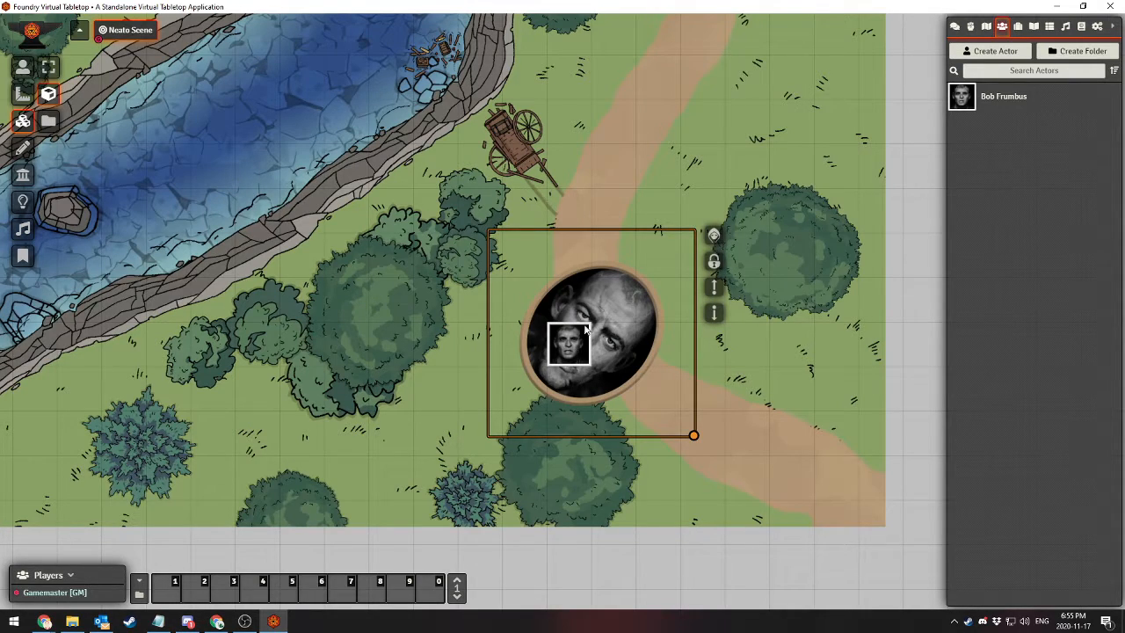
left_click(713, 261)
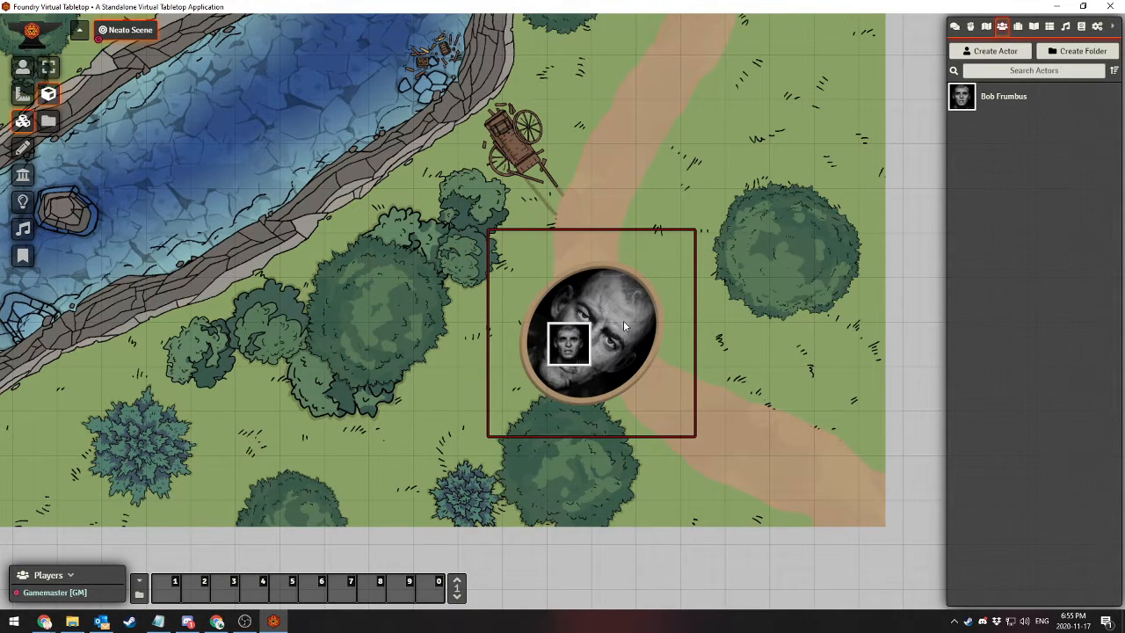
left_click_drag(659, 188, 698, 467)
left_click_drag(591, 232, 632, 348)
left_click(664, 234)
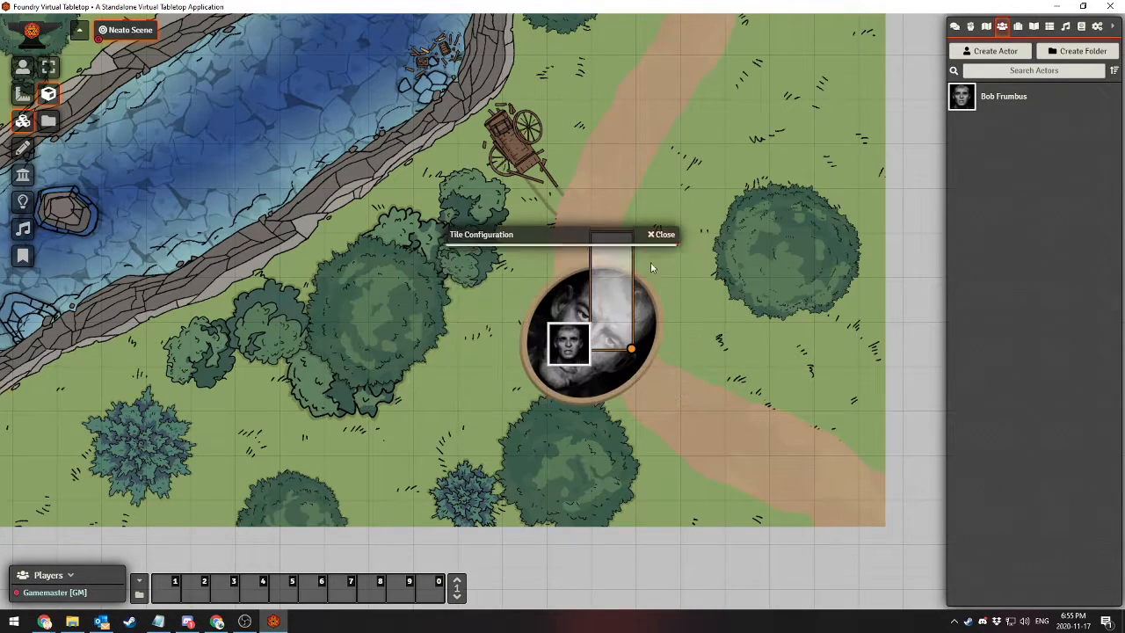
Unlock the portrait tile on the path and toggle its hidden state, leaving it visible
right_click(634, 327)
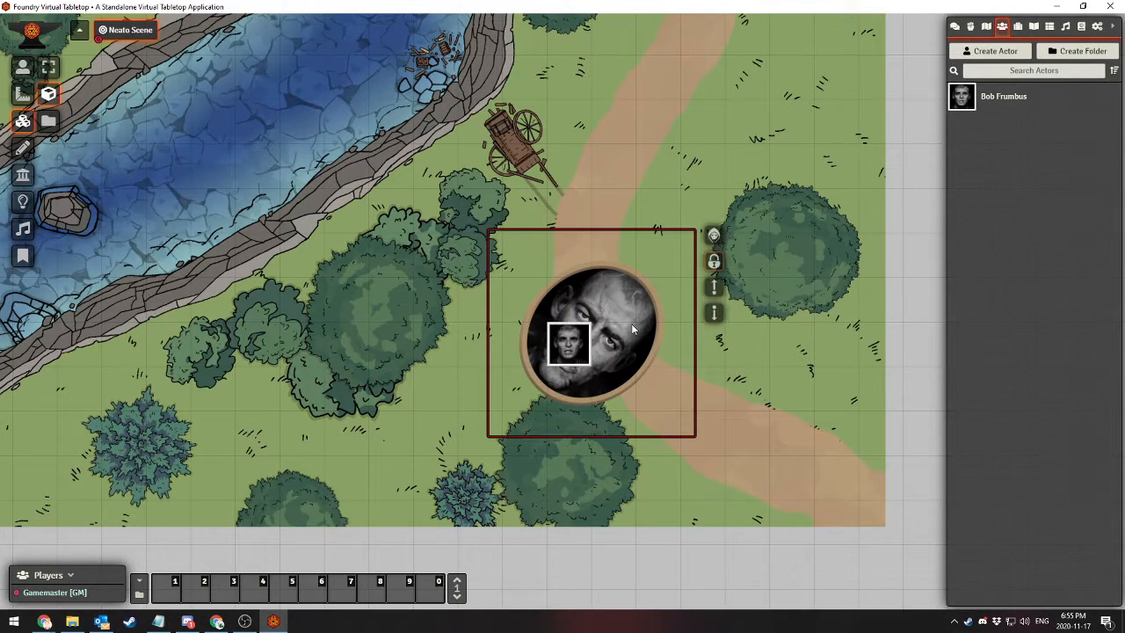
left_click(713, 236)
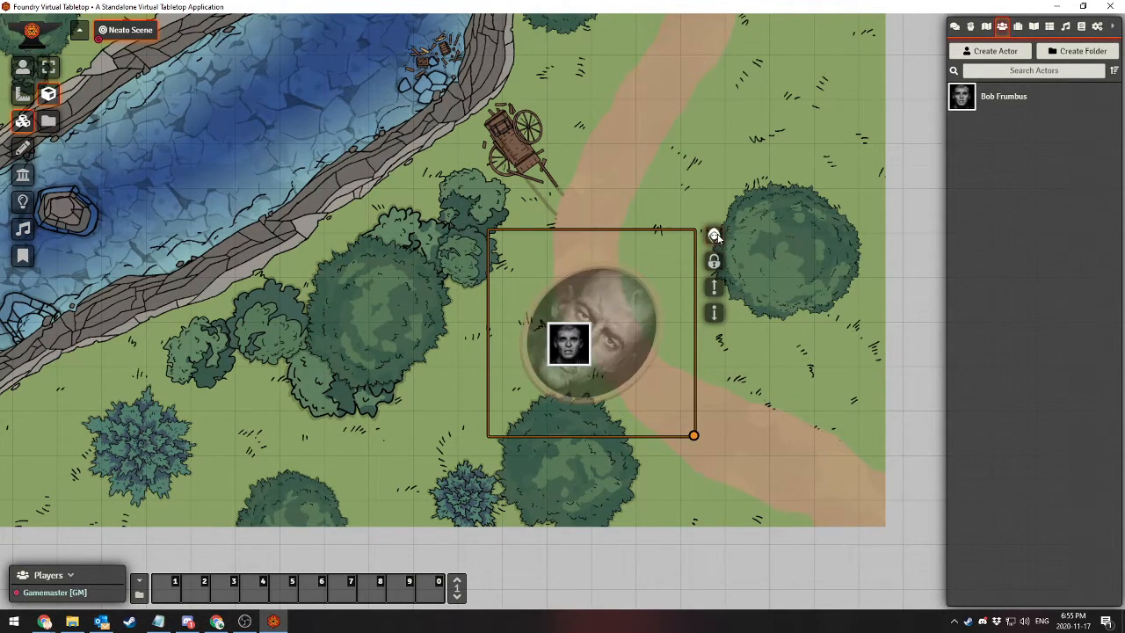
left_click(714, 236)
left_click(713, 235)
left_click(714, 235)
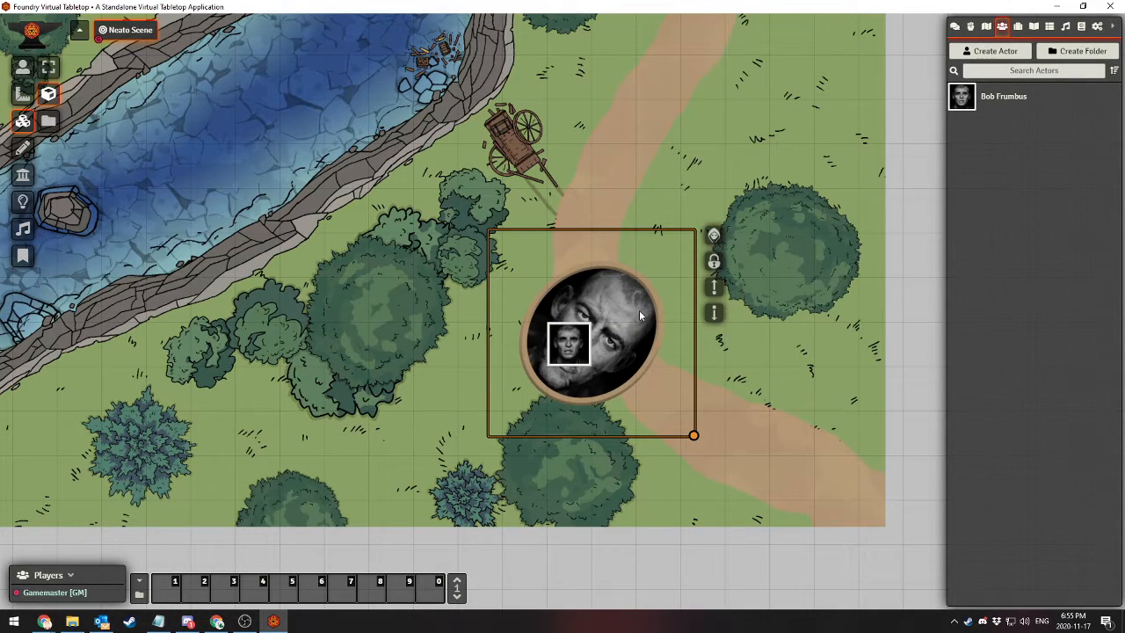
Move the portrait tile up the path beside the cart and toggle its hidden state, leaving it visible
left_click_drag(636, 305, 645, 160)
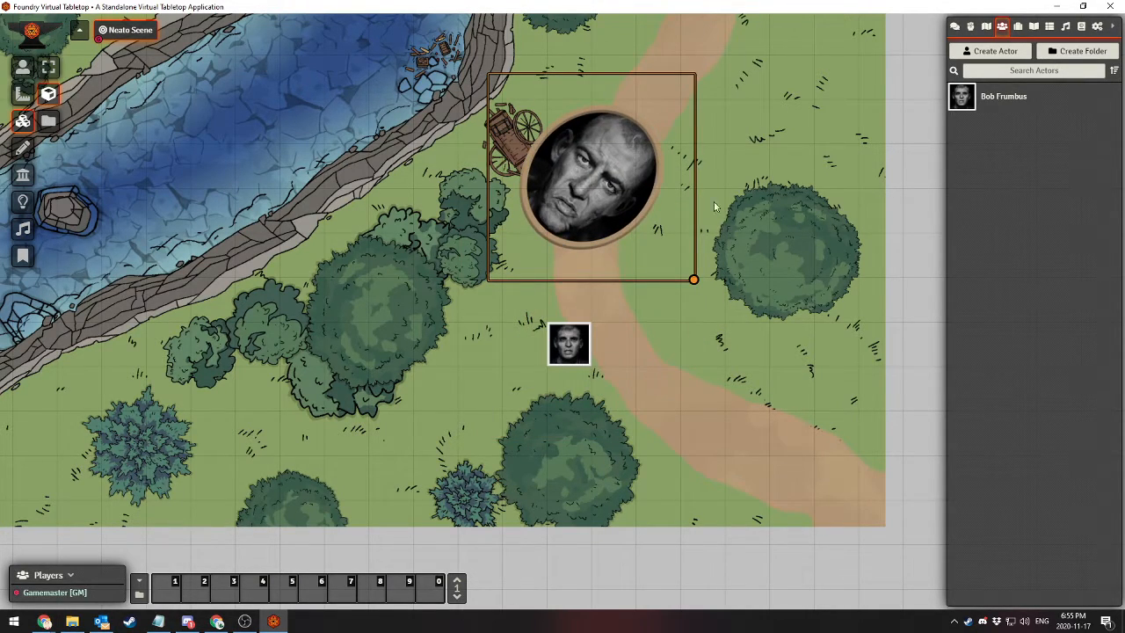
right_click(602, 146)
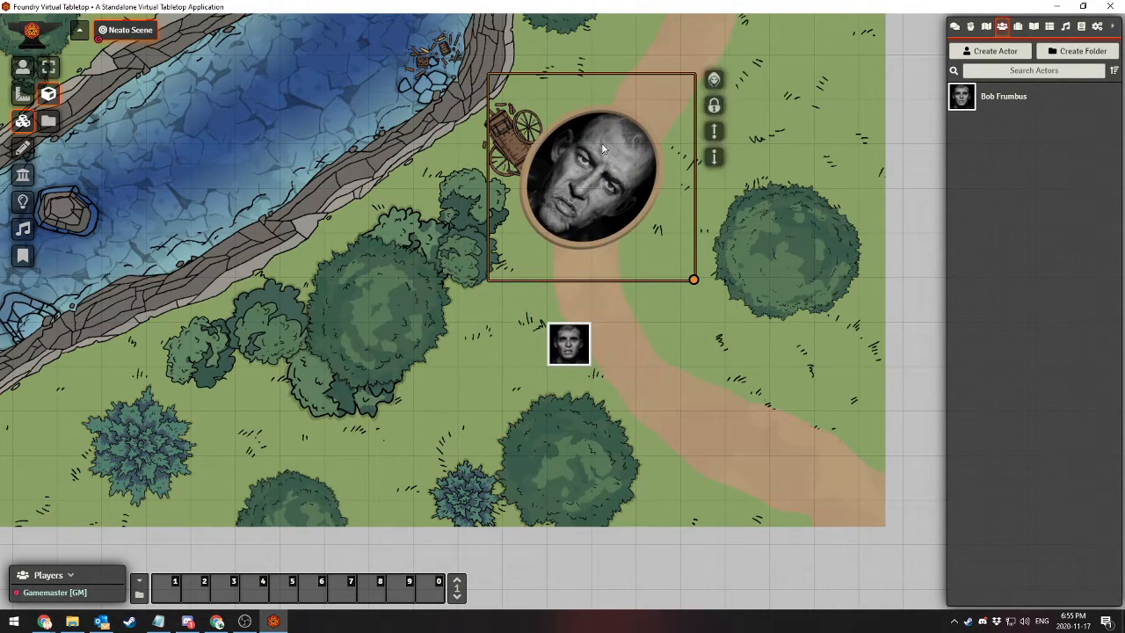
left_click(714, 80)
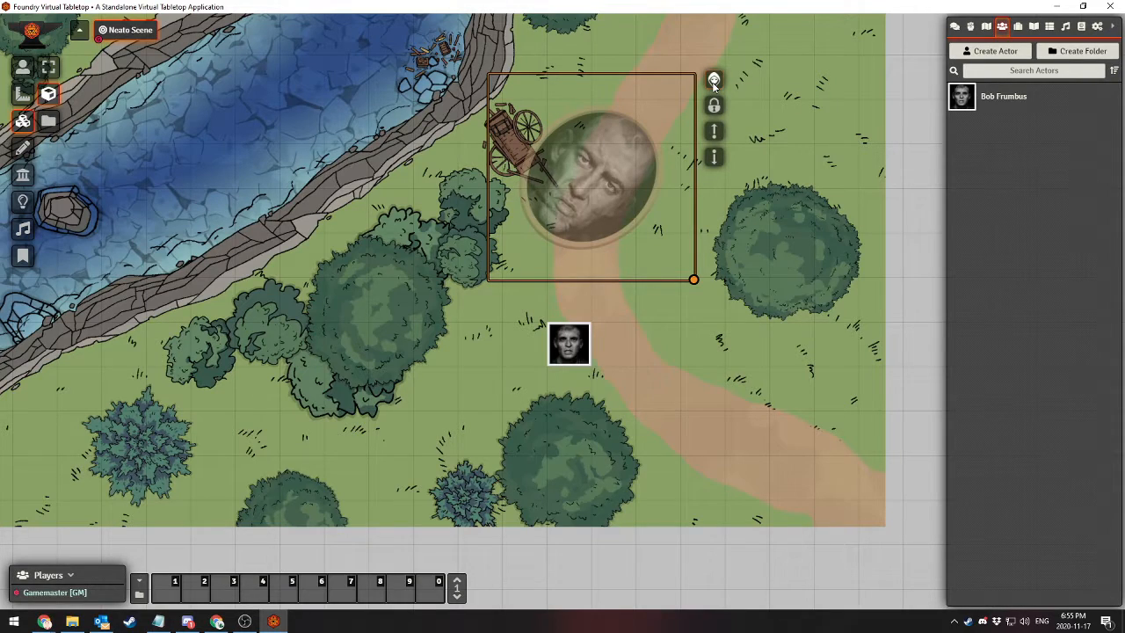
left_click(713, 81)
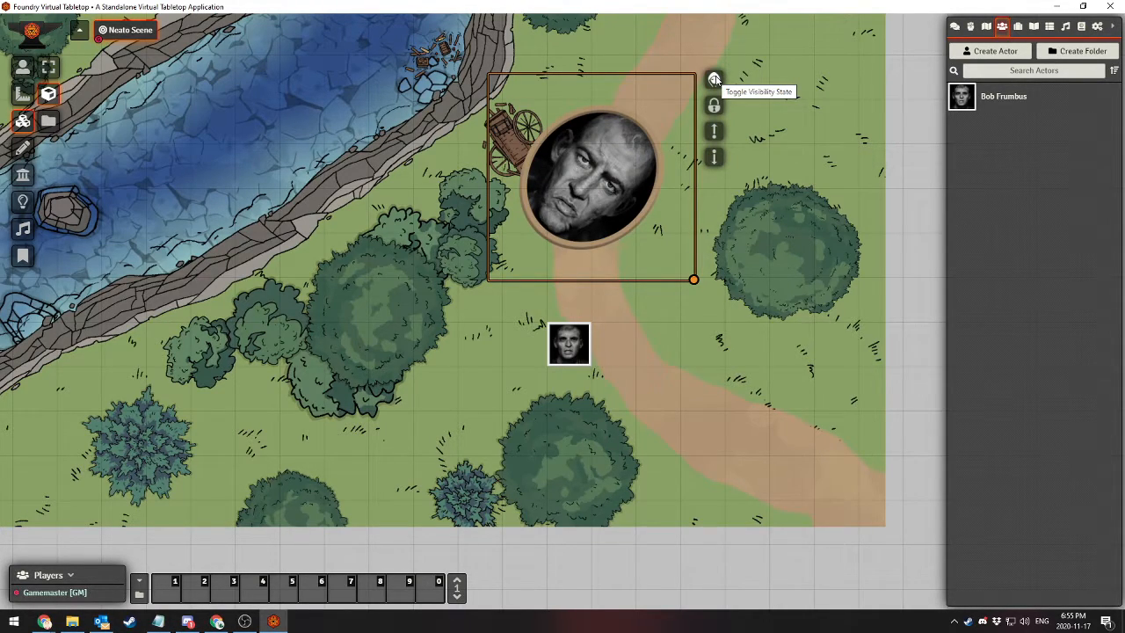
left_click(714, 81)
left_click(714, 80)
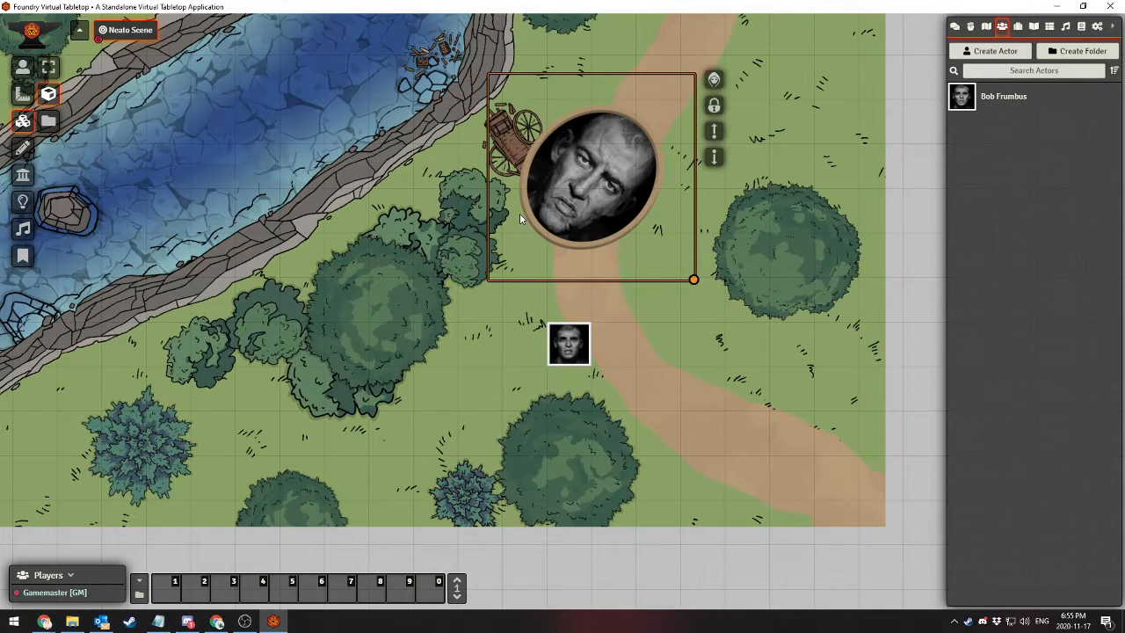
Delete the portrait tile beside the cart from the scene
left_click(601, 180)
key("Delete")
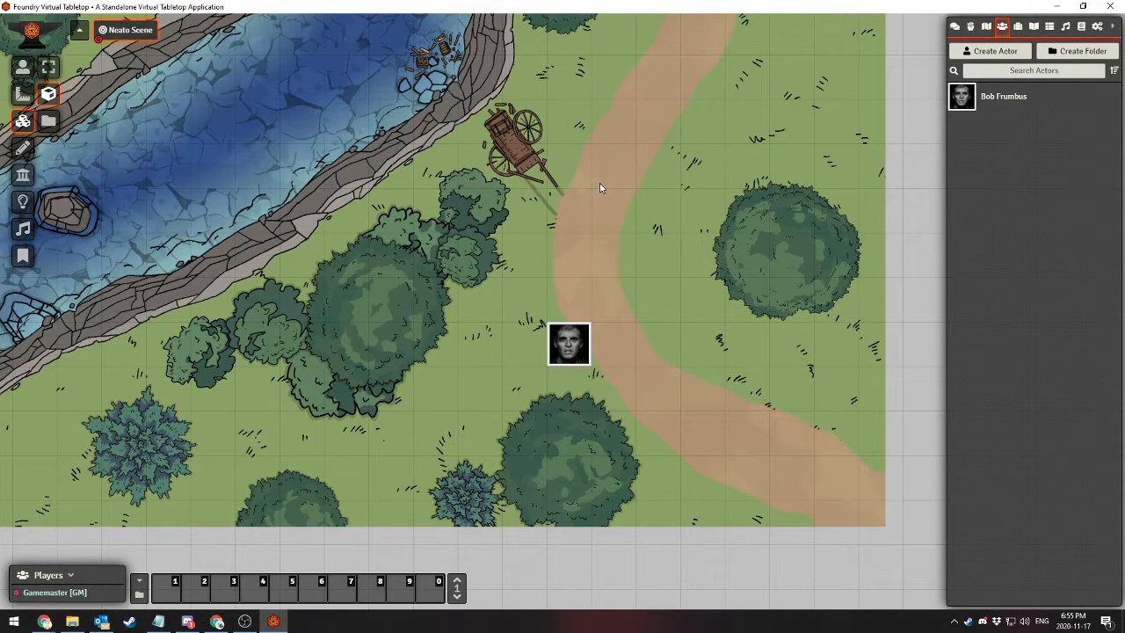
Switch to the wall controls and review the available wall types, from terrain walls through to doors
left_click(23, 177)
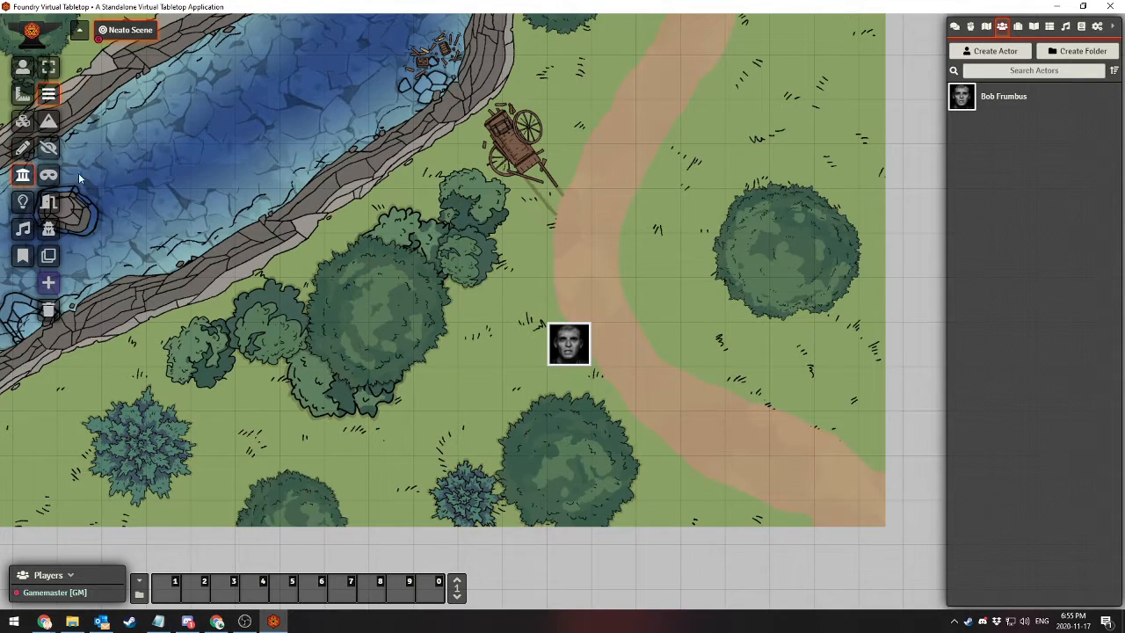
left_click(49, 124)
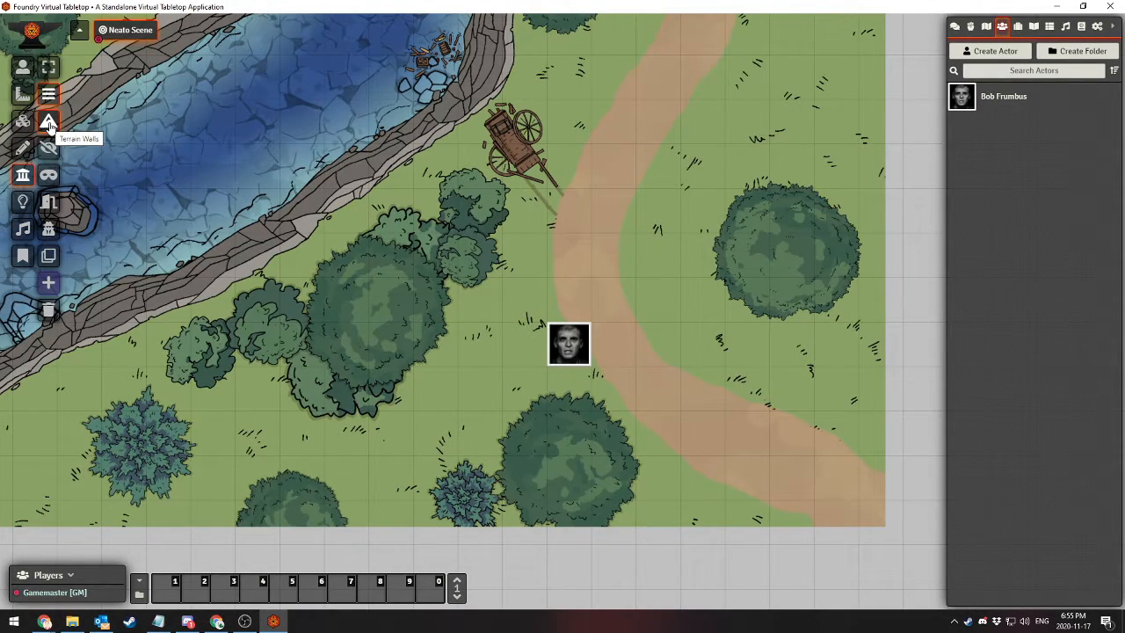
left_click(48, 149)
left_click(48, 177)
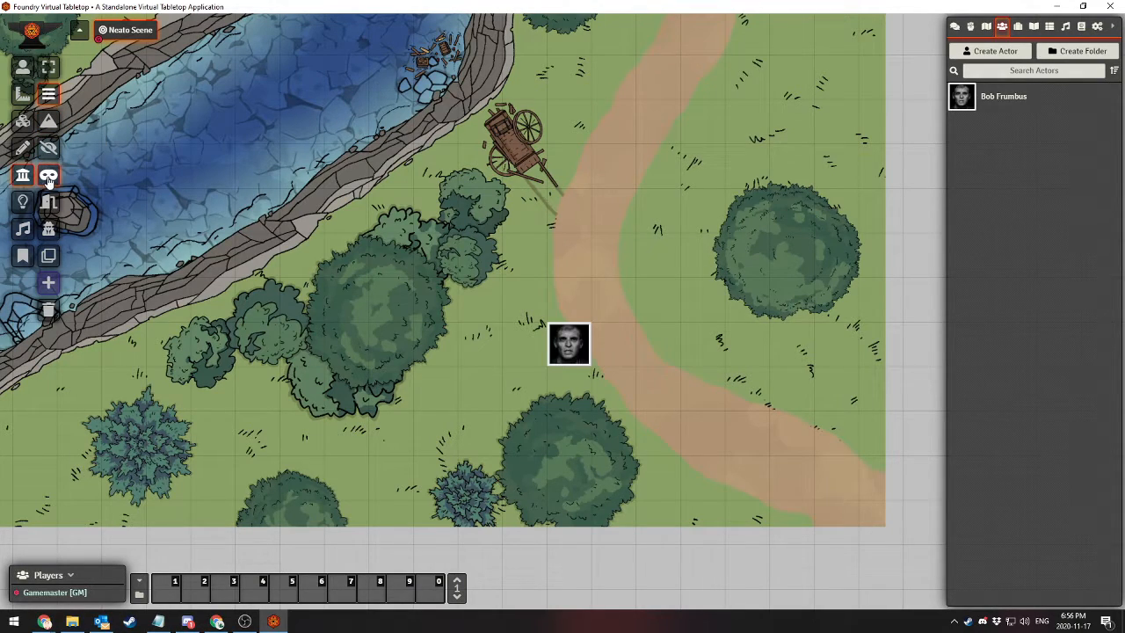
left_click(48, 202)
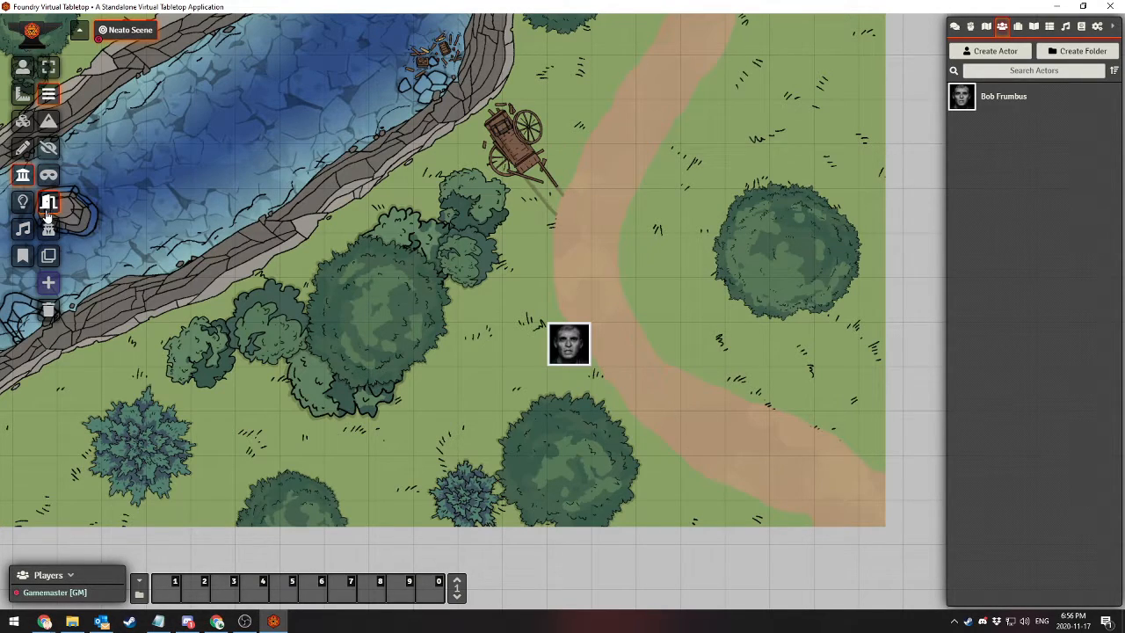
Draw a basic wall diagonally along the large bush cluster's path-facing side, from its lowest edge up to just below the cart
left_click(49, 228)
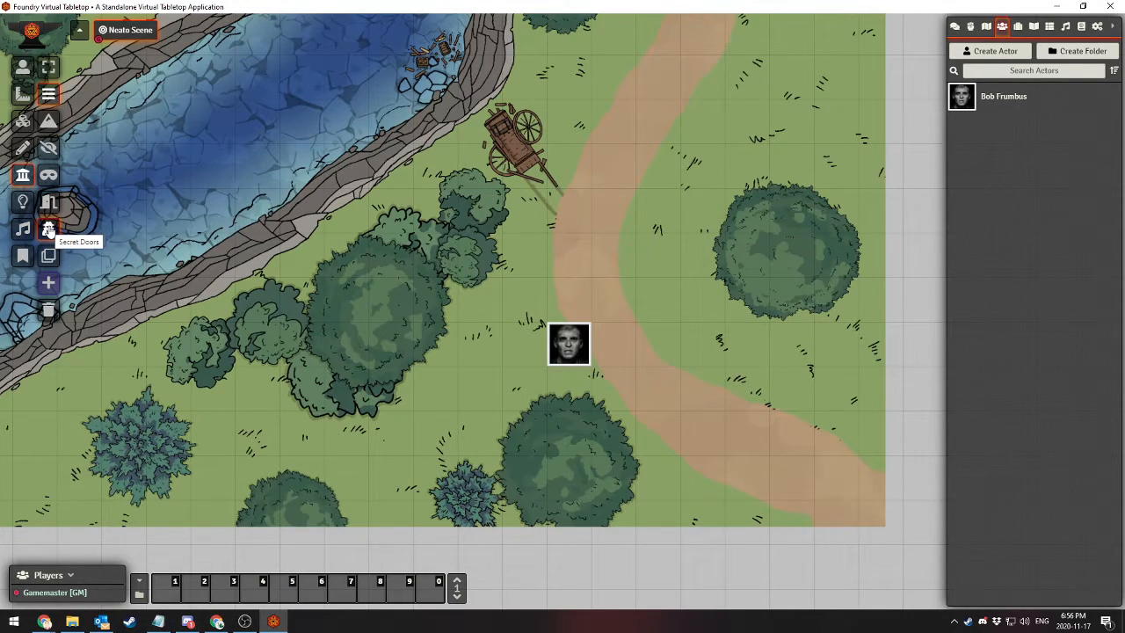
left_click(49, 255)
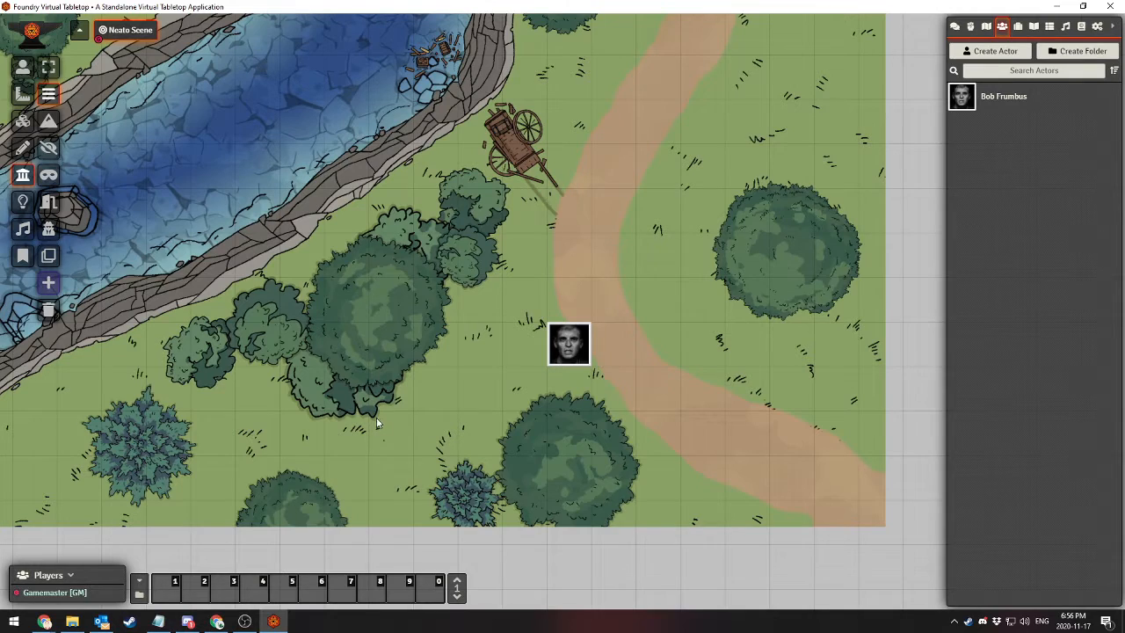
left_click_drag(376, 418, 525, 204)
Select the square portrait token and move it down to the grass between the bush cluster and the tree beside the path
left_click(23, 66)
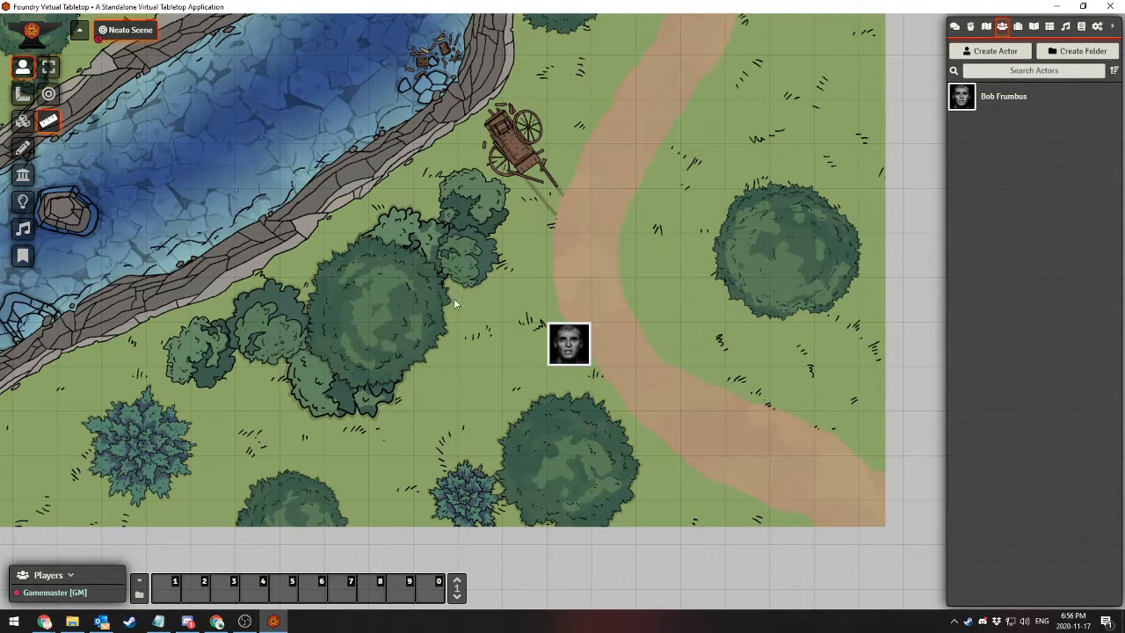
left_click(49, 69)
left_click(569, 348)
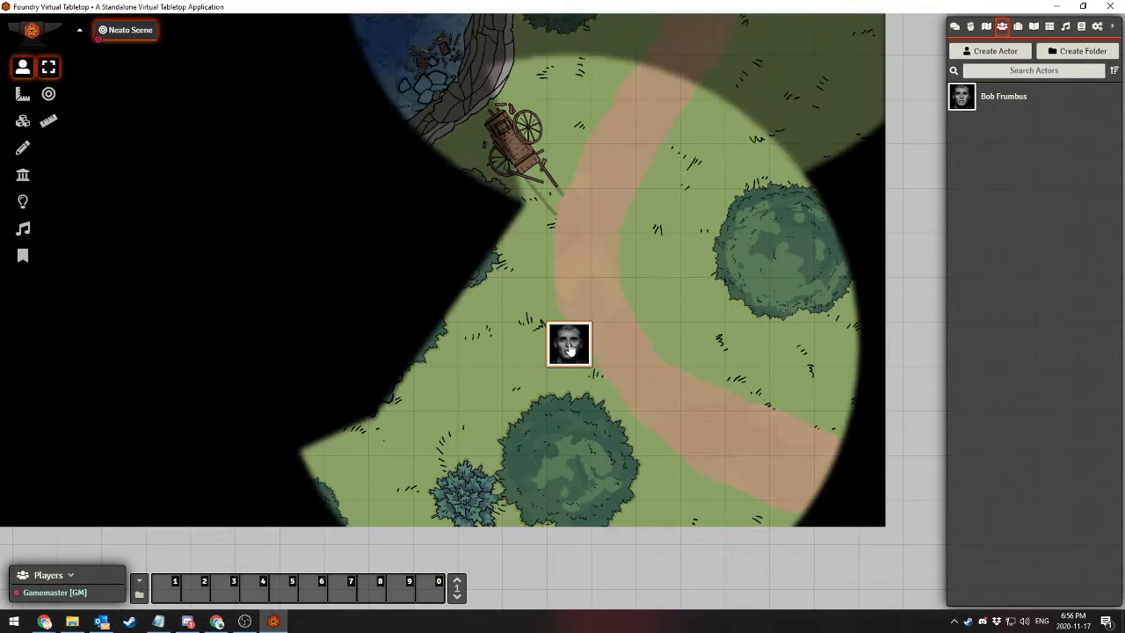
left_click_drag(569, 350, 484, 412)
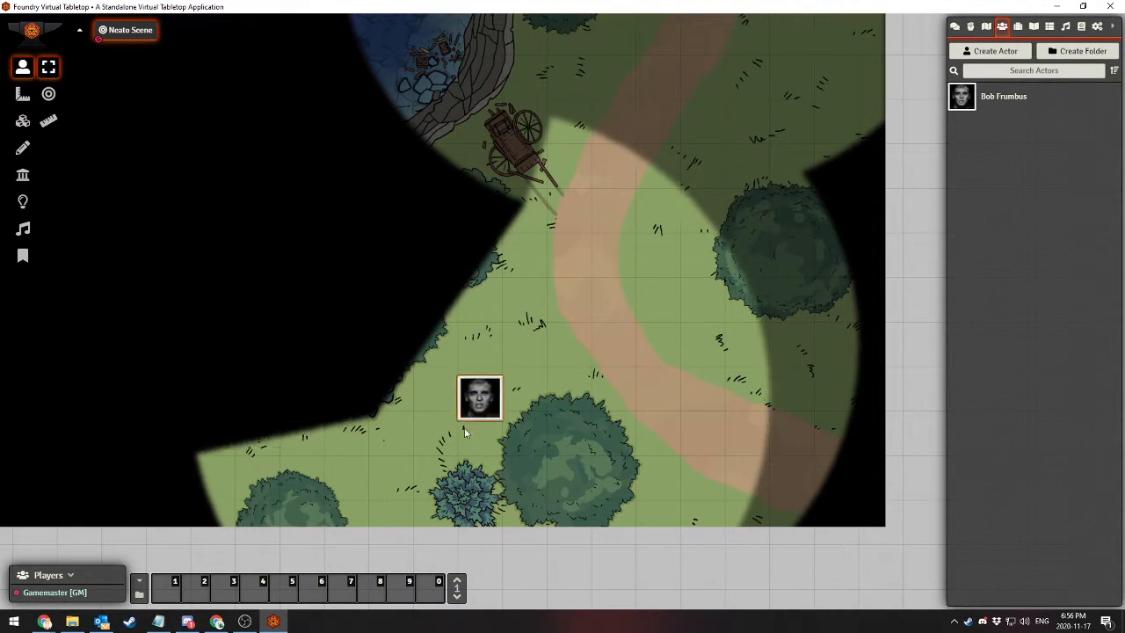
key("Down")
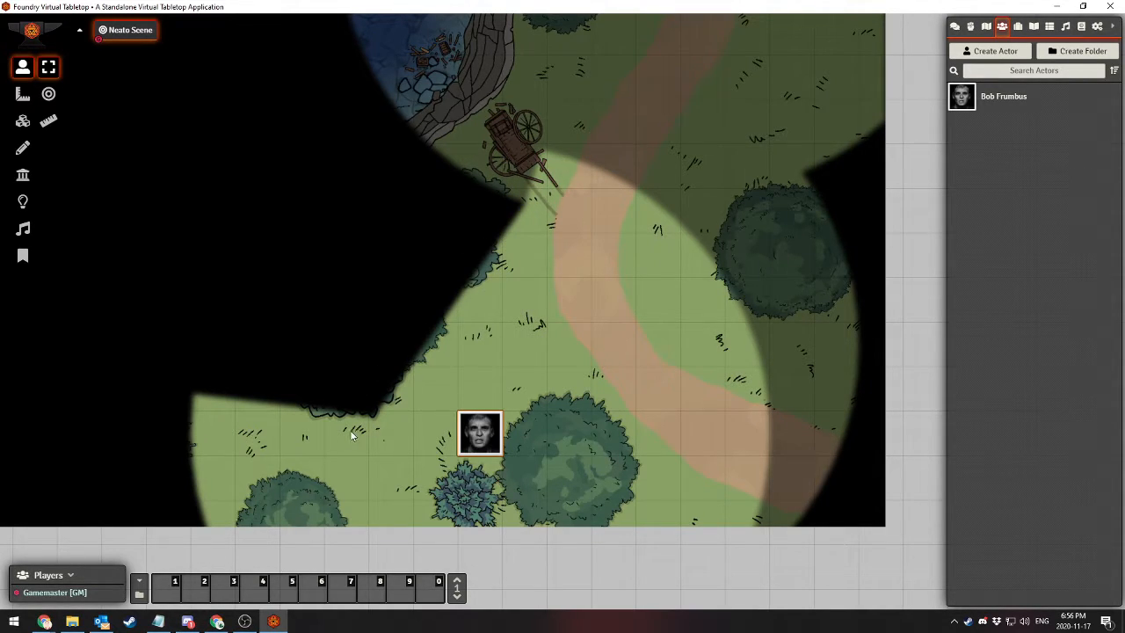
Explore around the bush wall with the token and bring it back to the edge of the path below the cart
left_click_drag(518, 311, 554, 266)
left_click_drag(506, 397, 603, 232)
left_click_drag(690, 178, 637, 277)
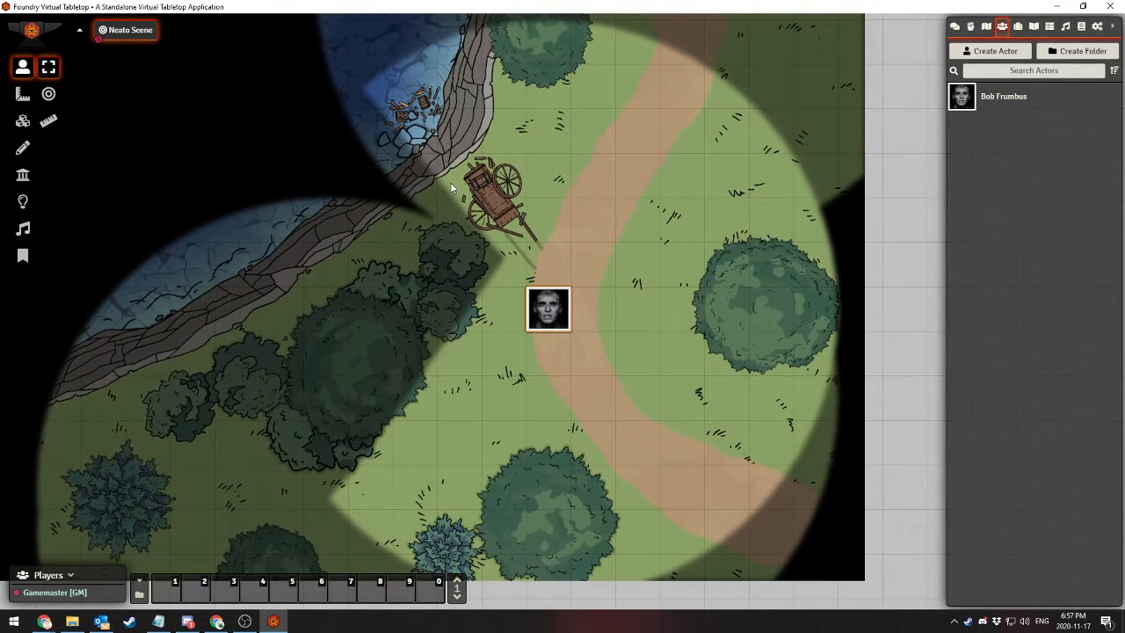
left_click_drag(334, 221, 378, 332)
left_click_drag(395, 224, 607, 429)
left_click_drag(466, 233, 649, 402)
left_click_drag(552, 265, 407, 209)
left_click_drag(381, 317, 327, 246)
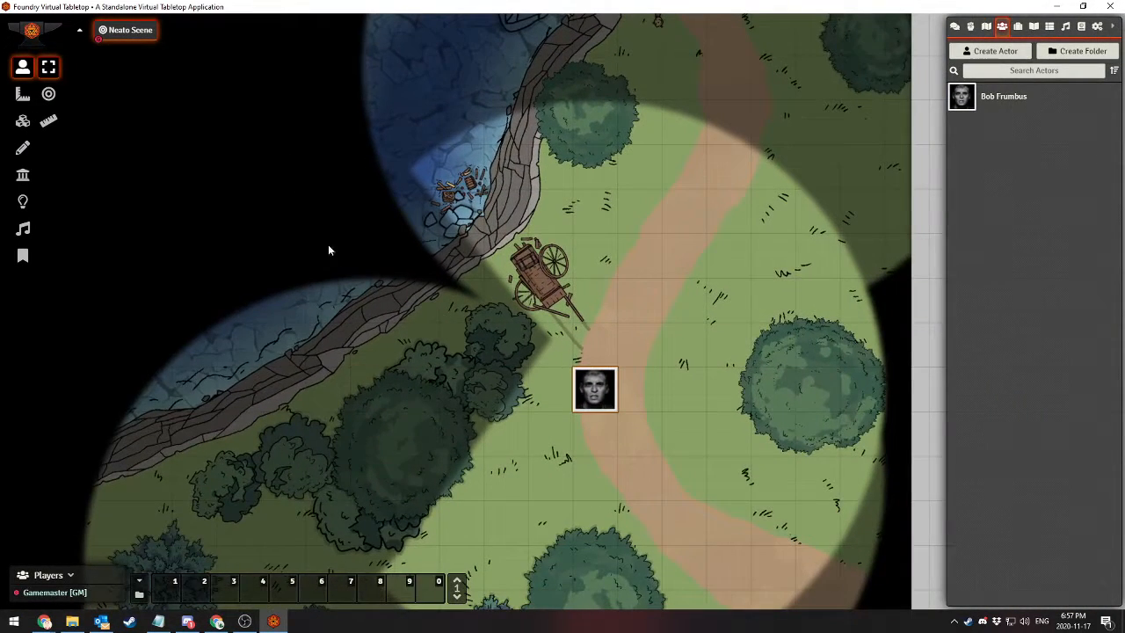
left_click_drag(649, 265, 675, 181)
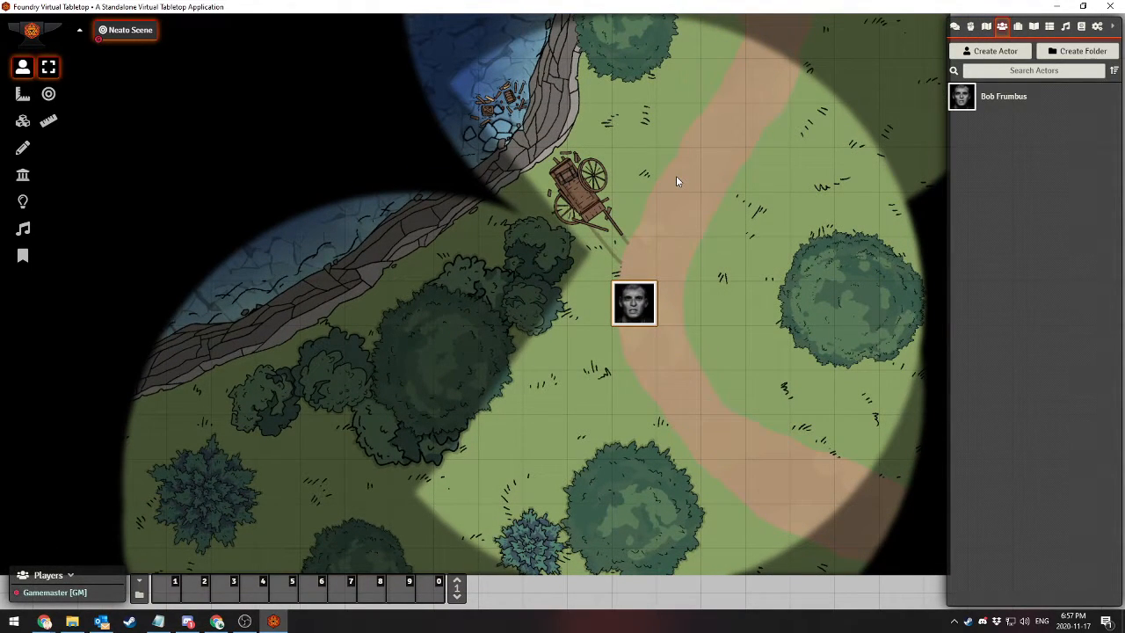
Move the token one square diagonally toward the bushes and back to the path to test its vision along the wall
left_click_drag(648, 308, 608, 346)
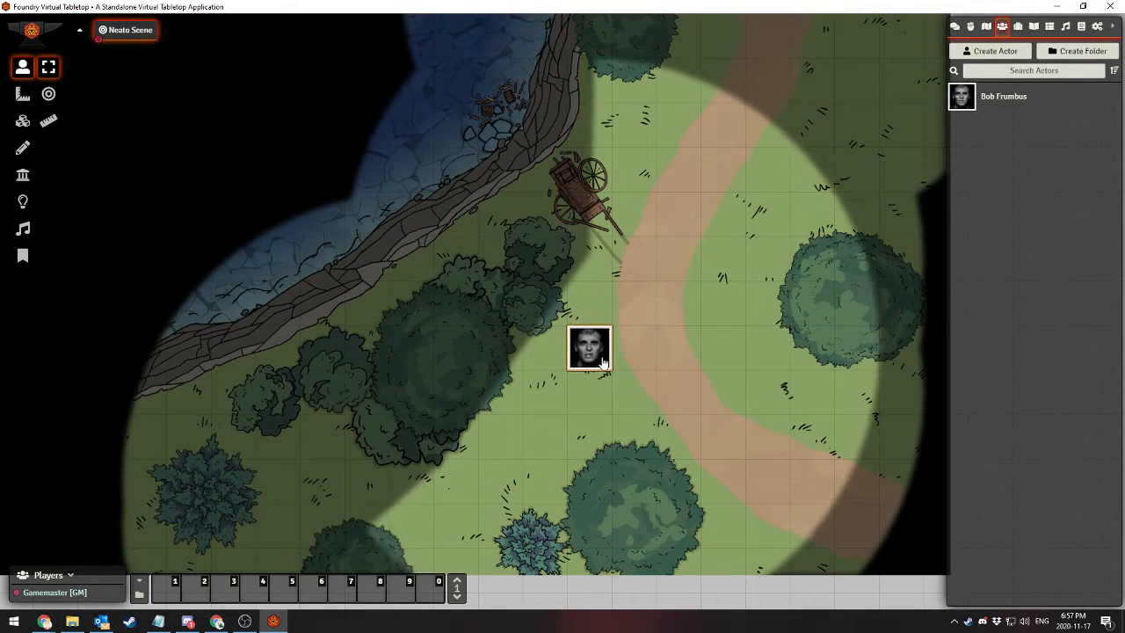
key("Up")
key("Right")
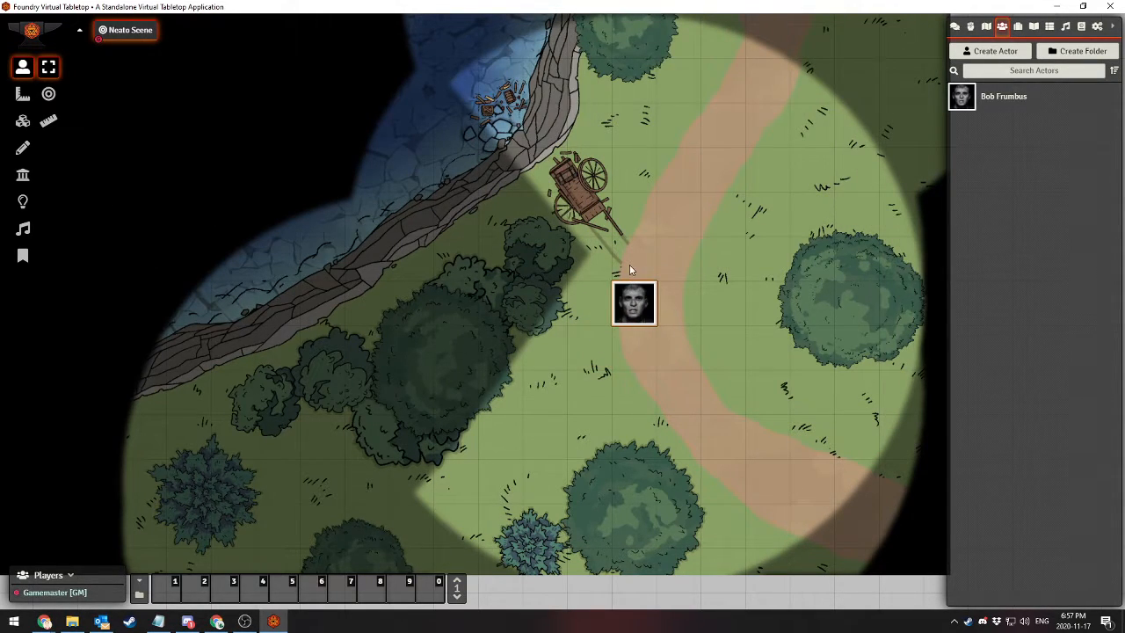
Draw a horizontal door segment about one grid square long from the upper end of the bush wall to the path's edge
left_click(25, 175)
left_click(48, 201)
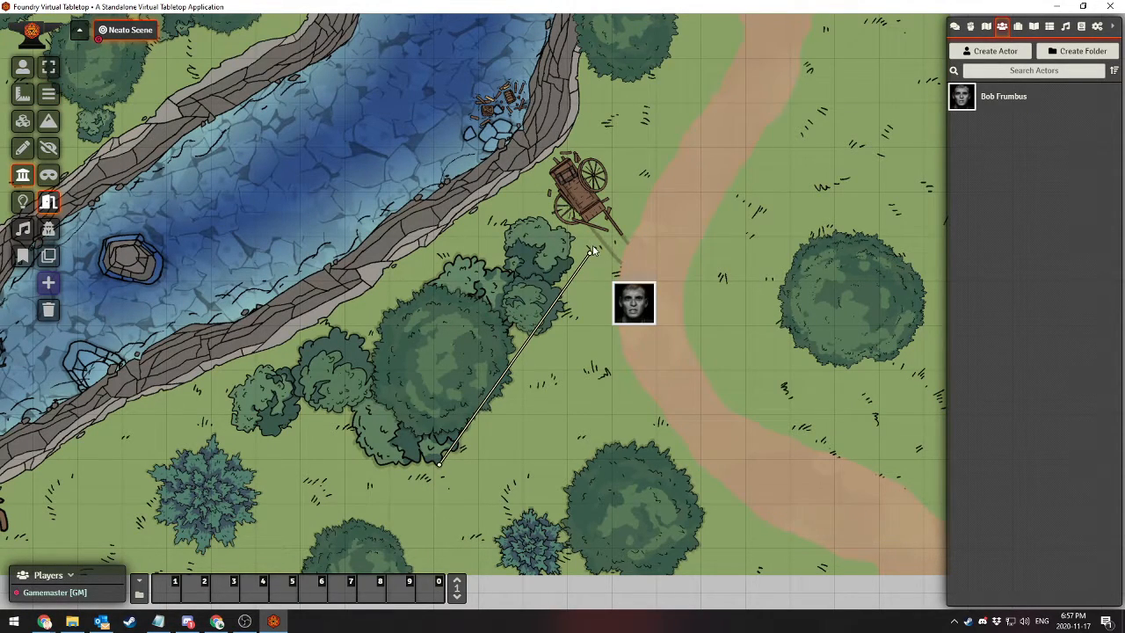
left_click(589, 251)
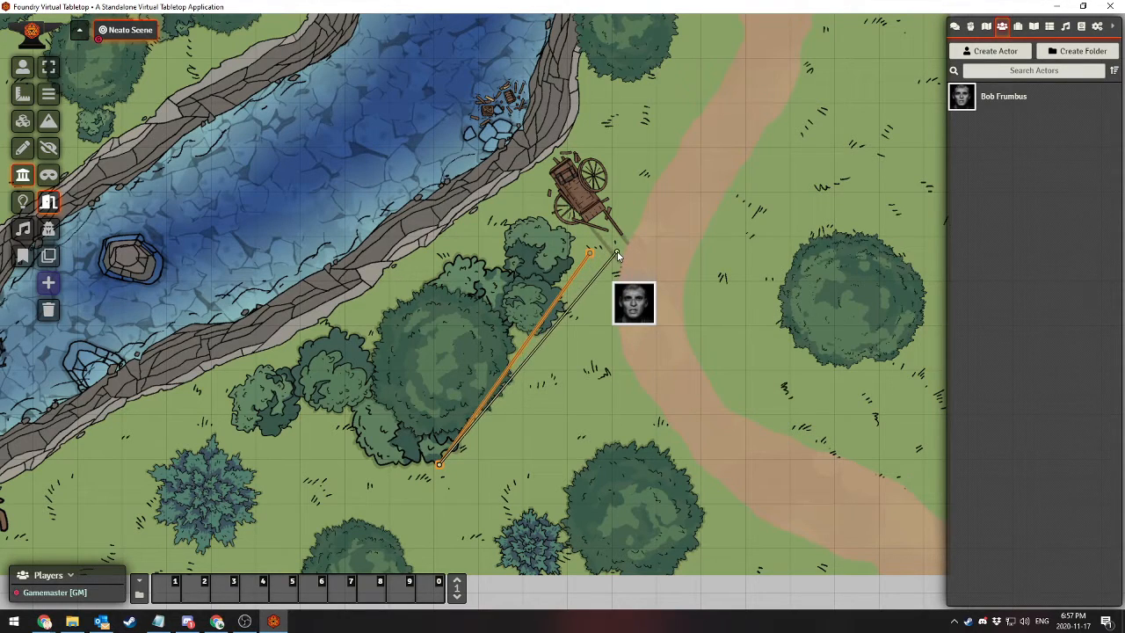
left_click_drag(588, 253, 634, 249)
left_click(633, 246)
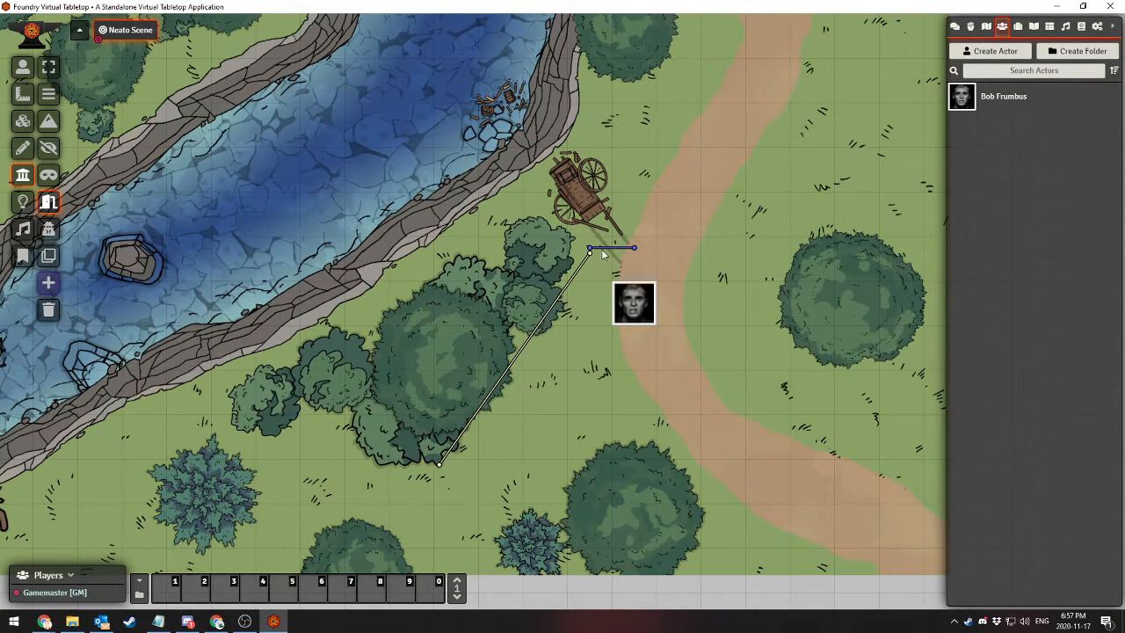
Select the square portrait token and move it one square toward the bushes, just below the door
left_click(23, 66)
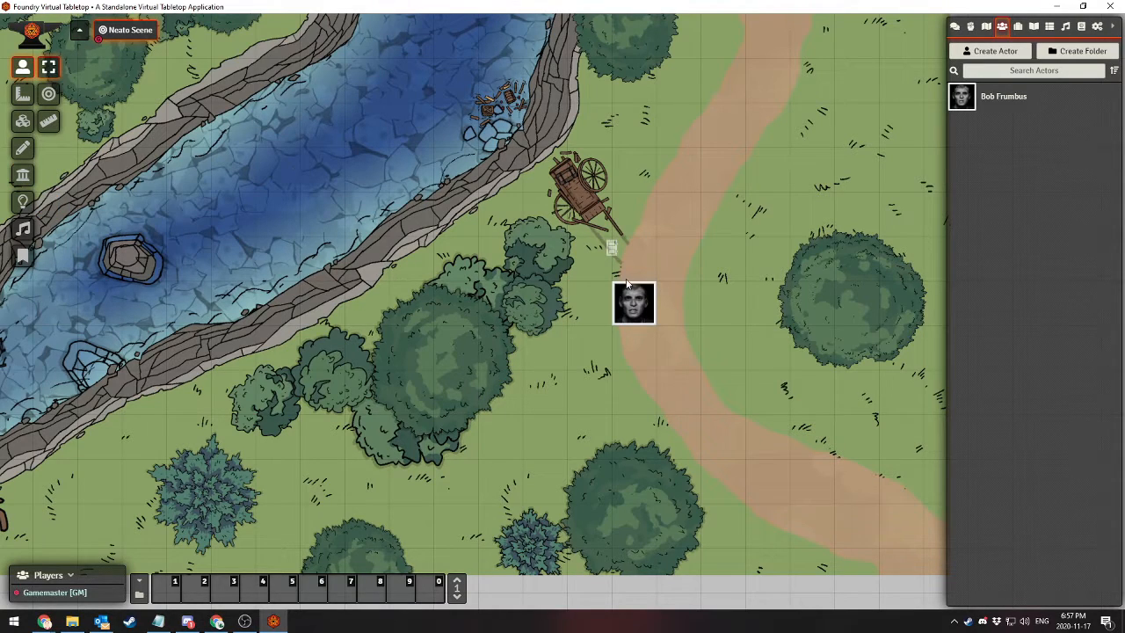
left_click(633, 307)
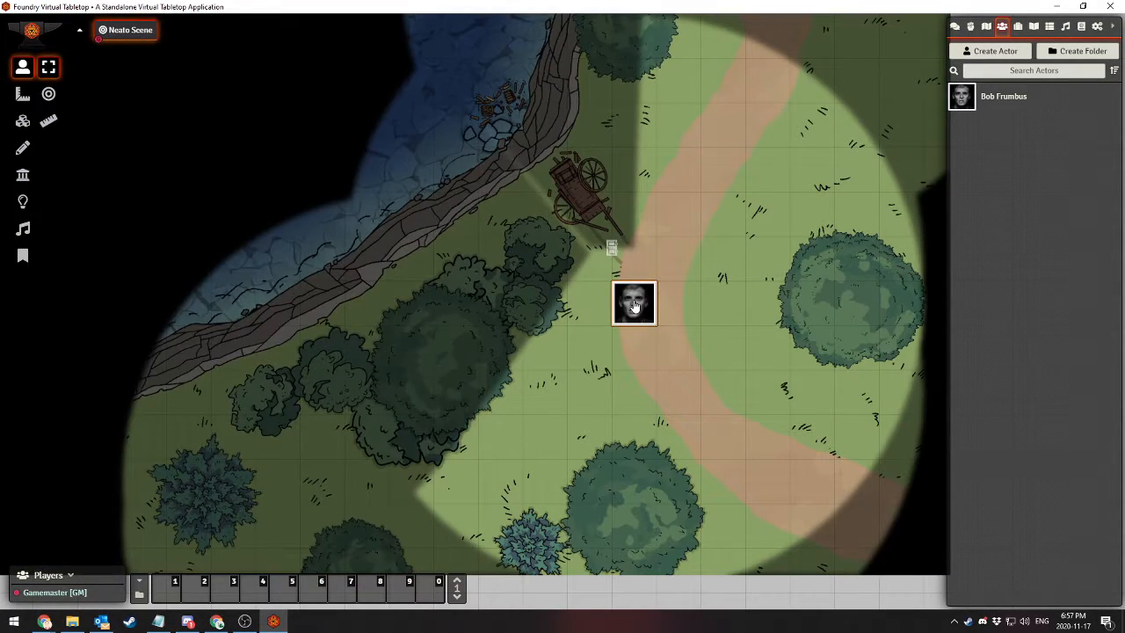
mouse_move(631, 306)
left_mouse_down()
mouse_move(613, 326)
mouse_move(624, 315)
mouse_move(608, 308)
mouse_move(624, 309)
left_mouse_up()
key("Left")
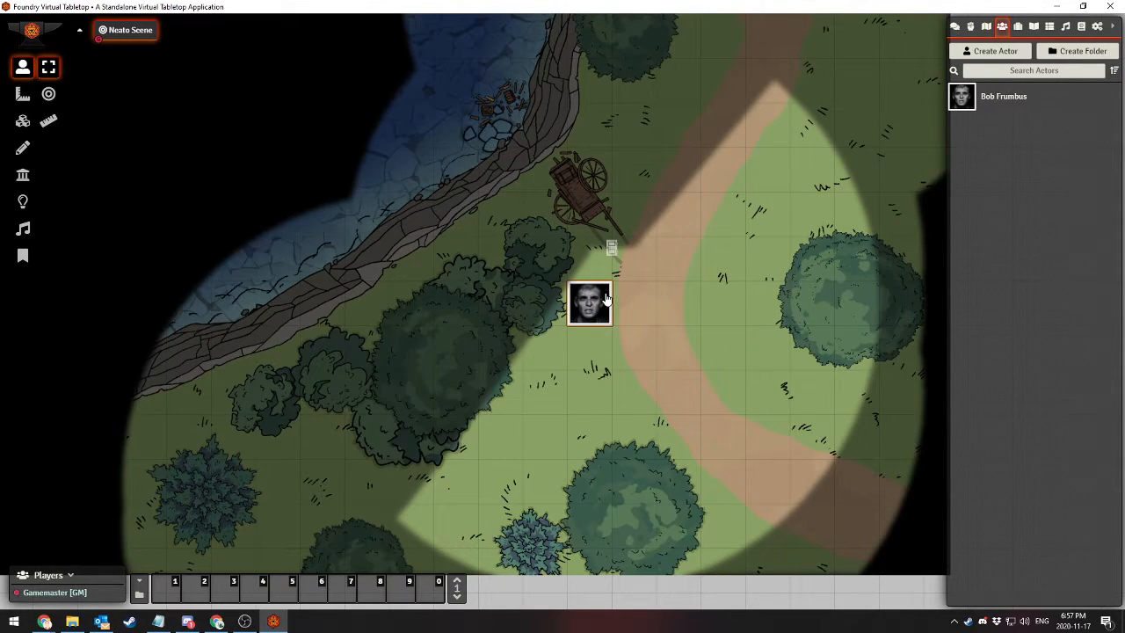
Open and close the door repeatedly to compare the token's vision, leave the door closed and deselect the token
left_click(611, 248)
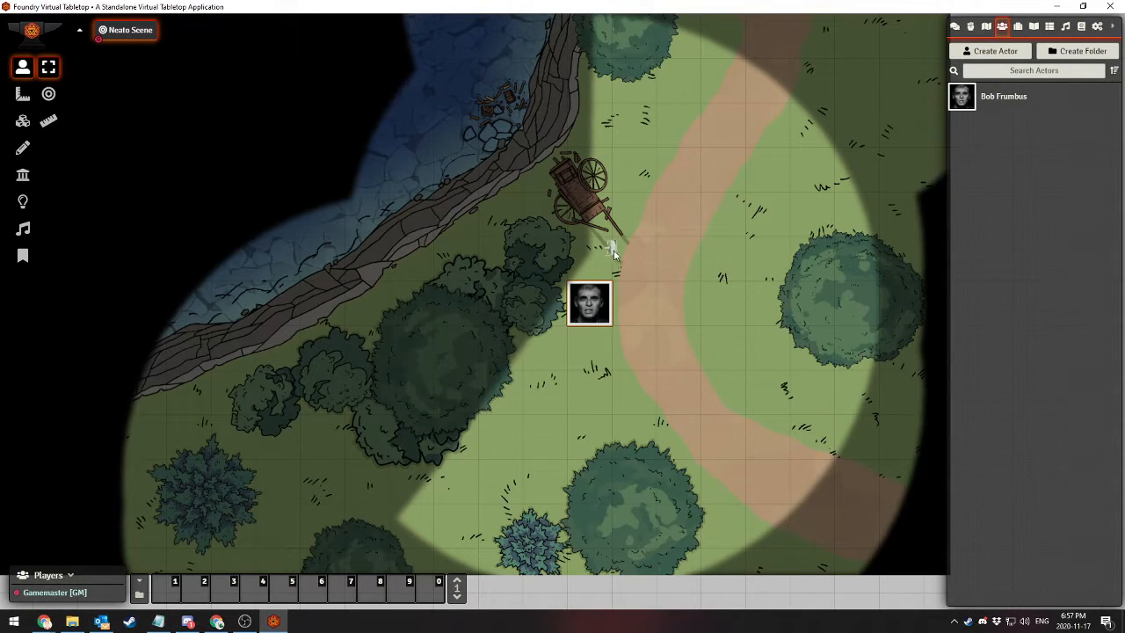
left_click(611, 245)
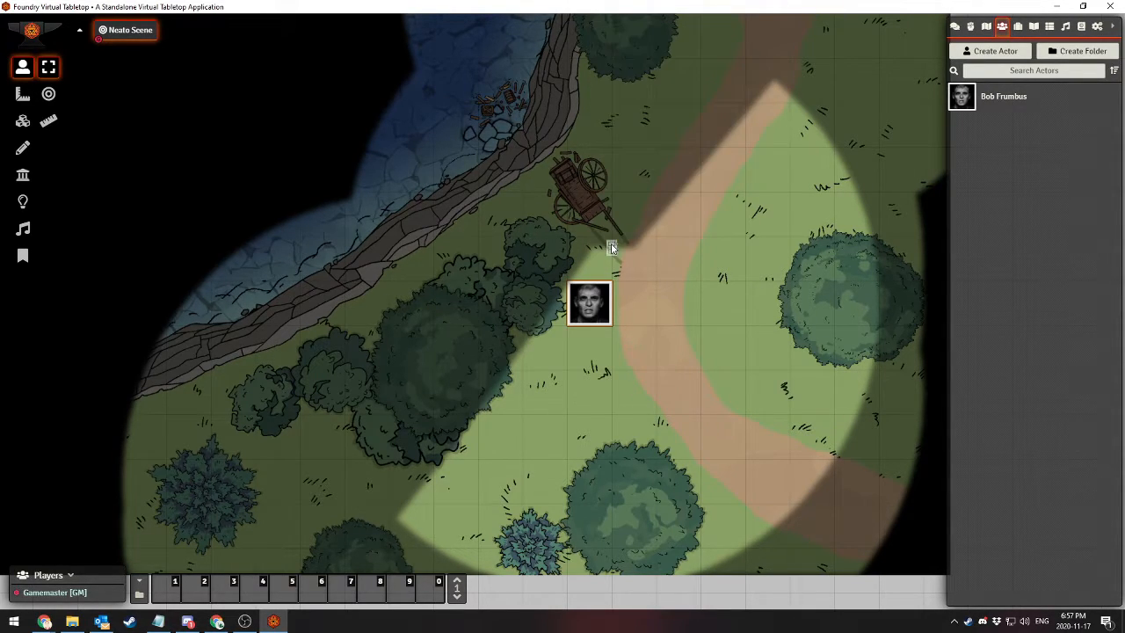
left_click(611, 247)
left_click(611, 252)
left_click(611, 252)
left_click(610, 253)
left_click(610, 252)
left_click(611, 252)
left_click(612, 249)
left_click(767, 222)
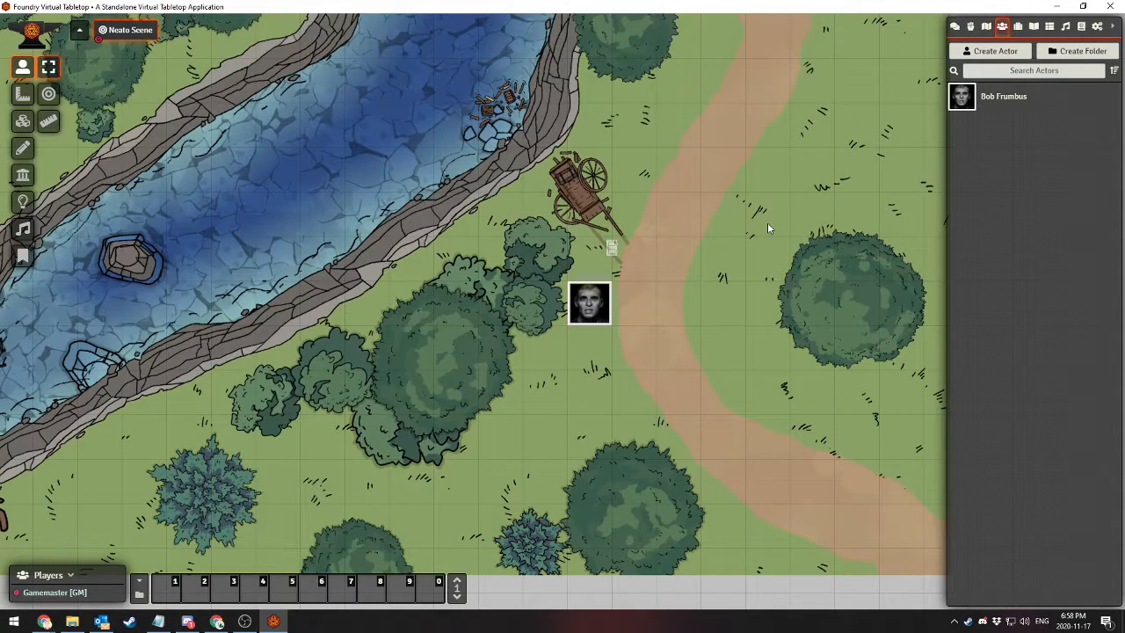
Create a new actor of type Player Character named Numero 2
left_click(992, 50)
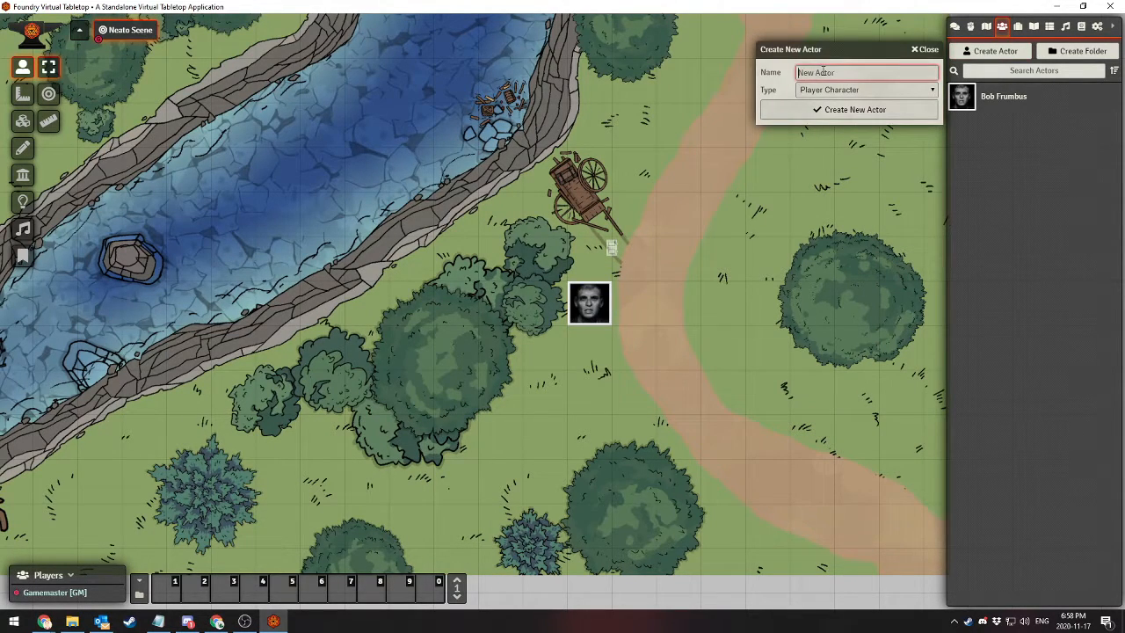
type("Numero 2")
left_click(824, 107)
Set Numero 2's portrait to token_1.png from the global_assets folder and close the character sheet
left_click(404, 161)
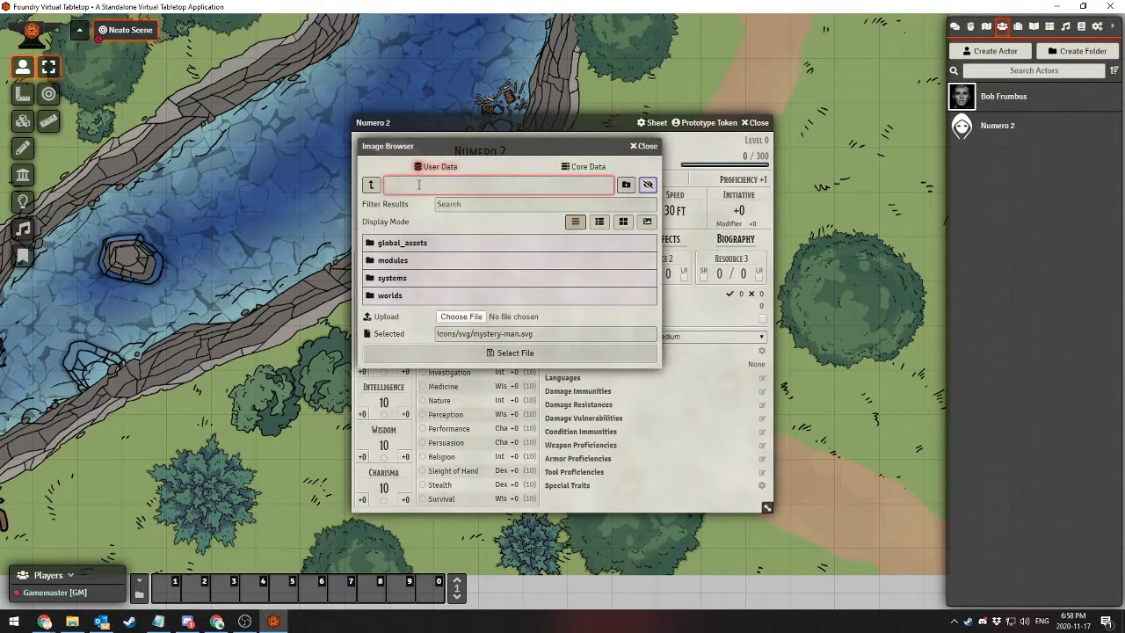
left_click(393, 243)
left_click(404, 260)
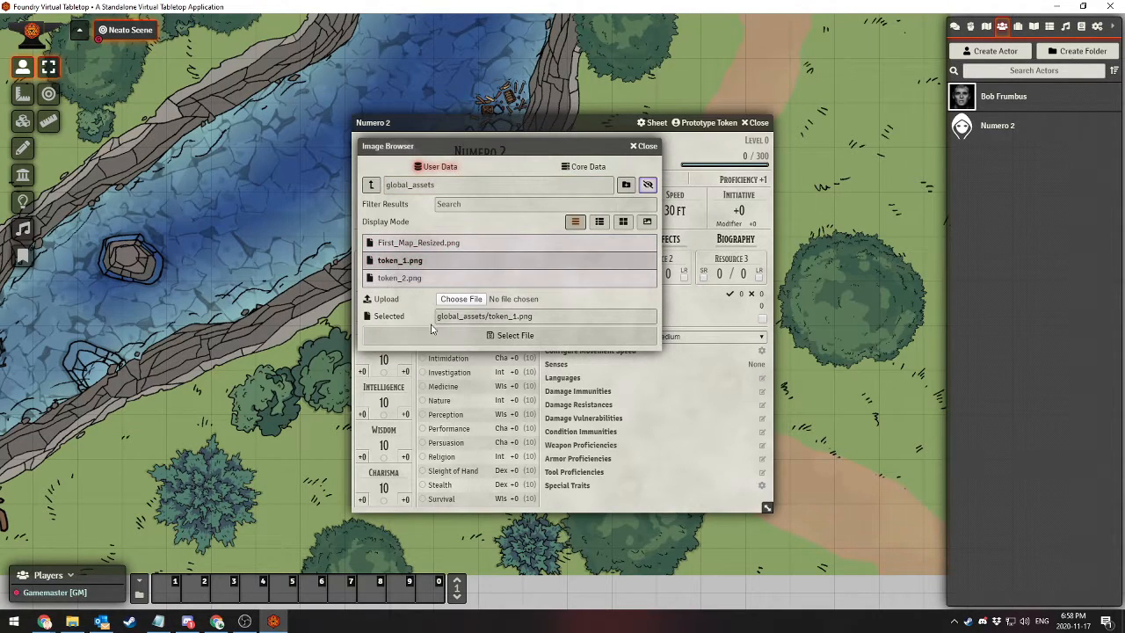
left_click(515, 334)
left_click(757, 122)
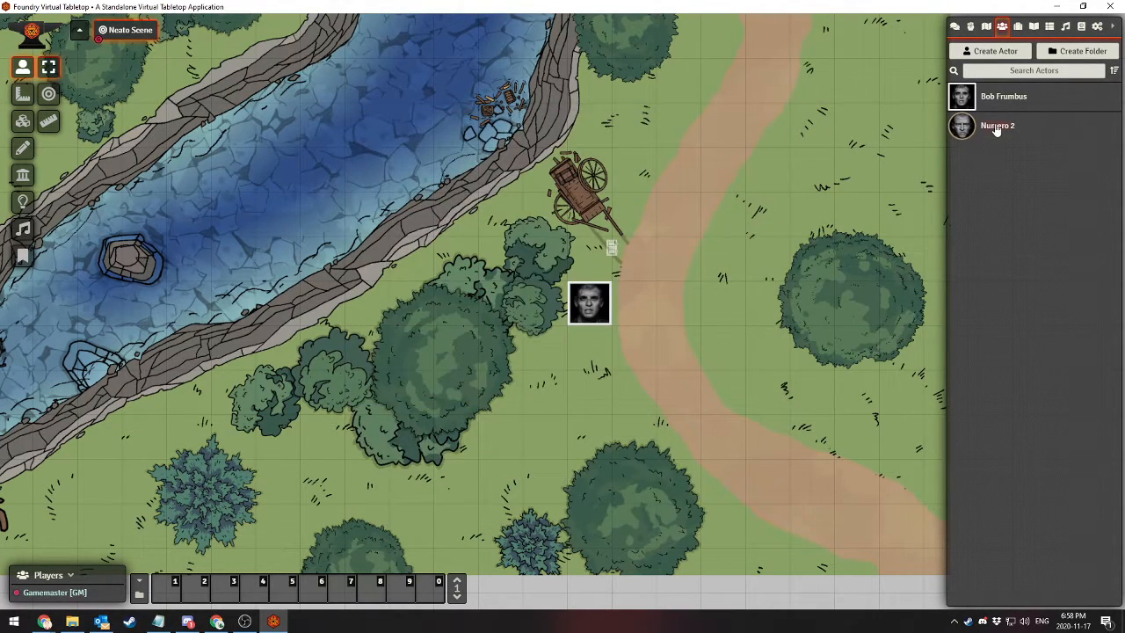
Place a Numero 2 token beside the cart, and toggle the door with the square portrait token selected, leaving it closed
left_click_drag(991, 125, 649, 154)
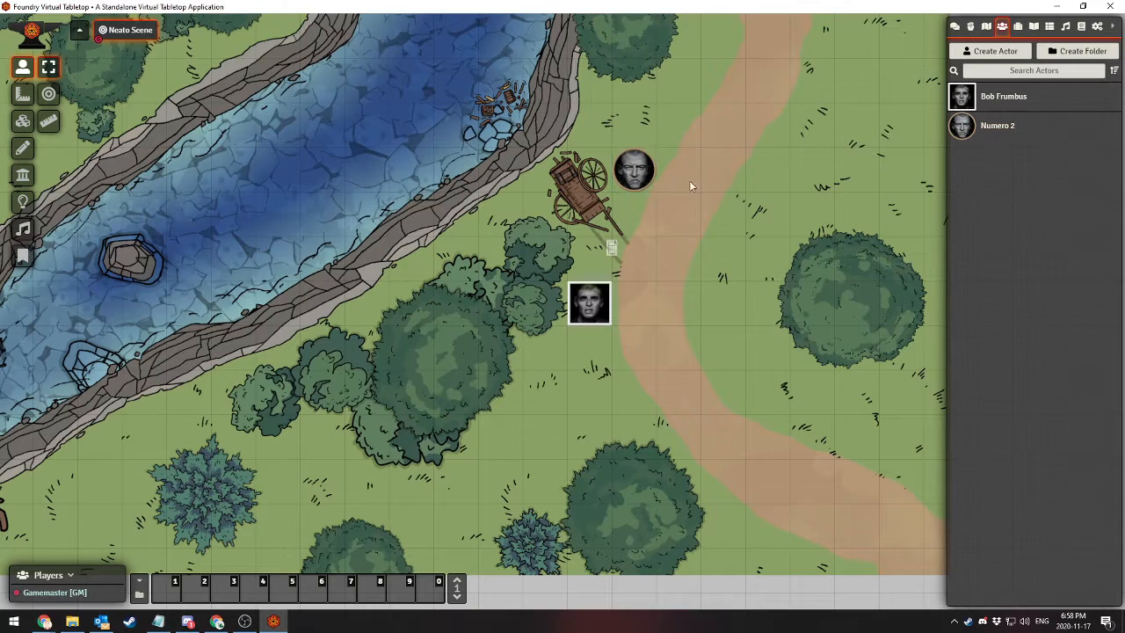
left_click(589, 303)
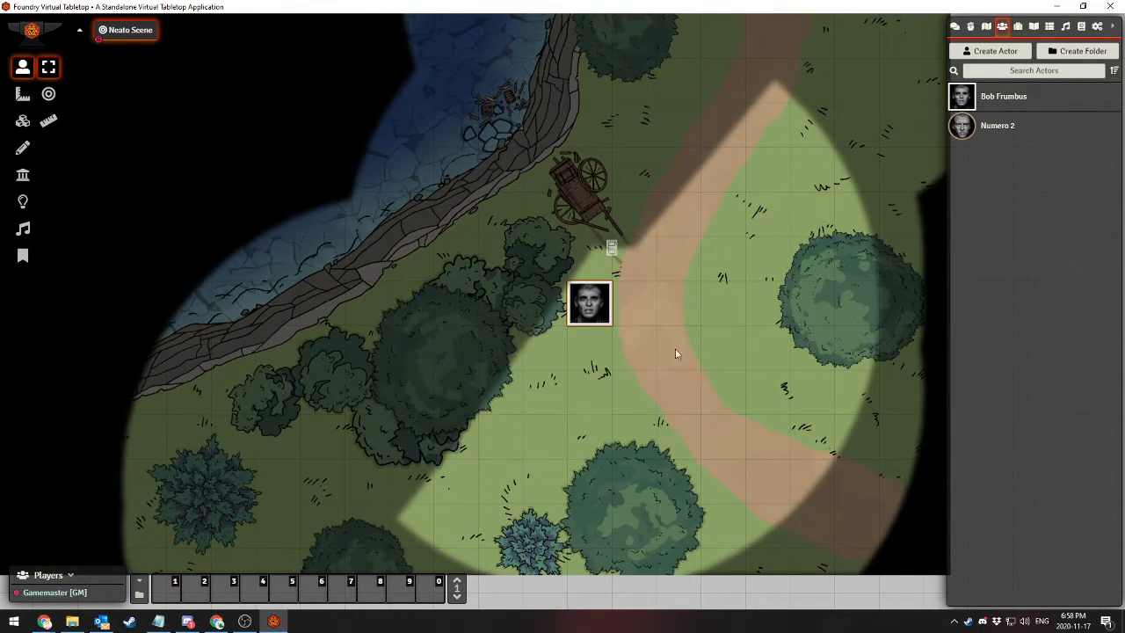
left_click(612, 249)
left_click(611, 248)
left_click(612, 249)
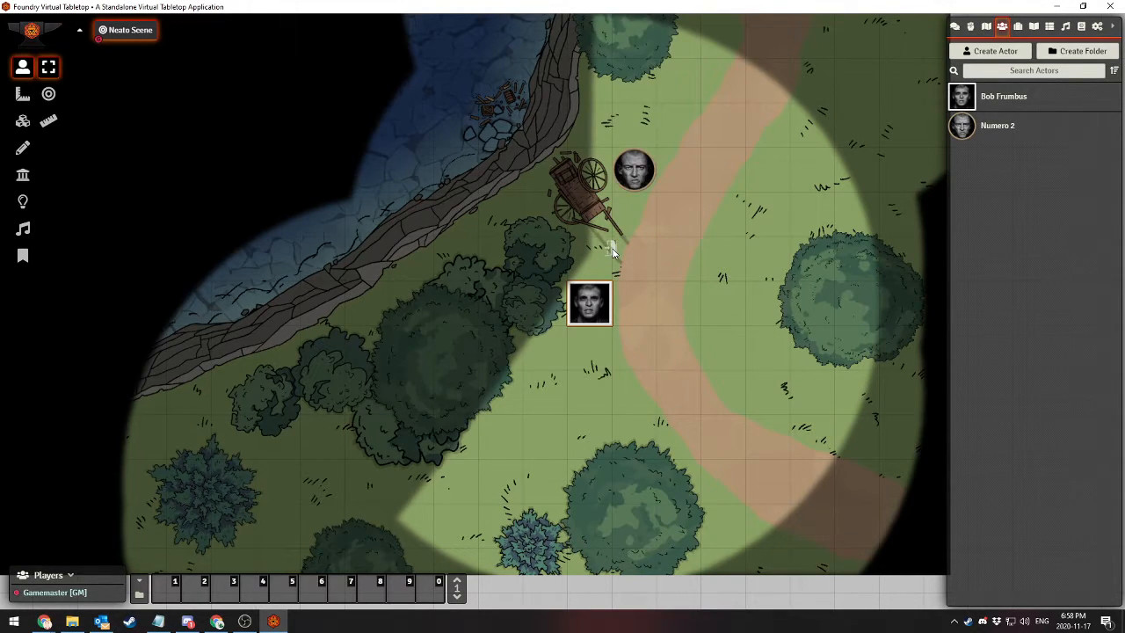
left_click(611, 248)
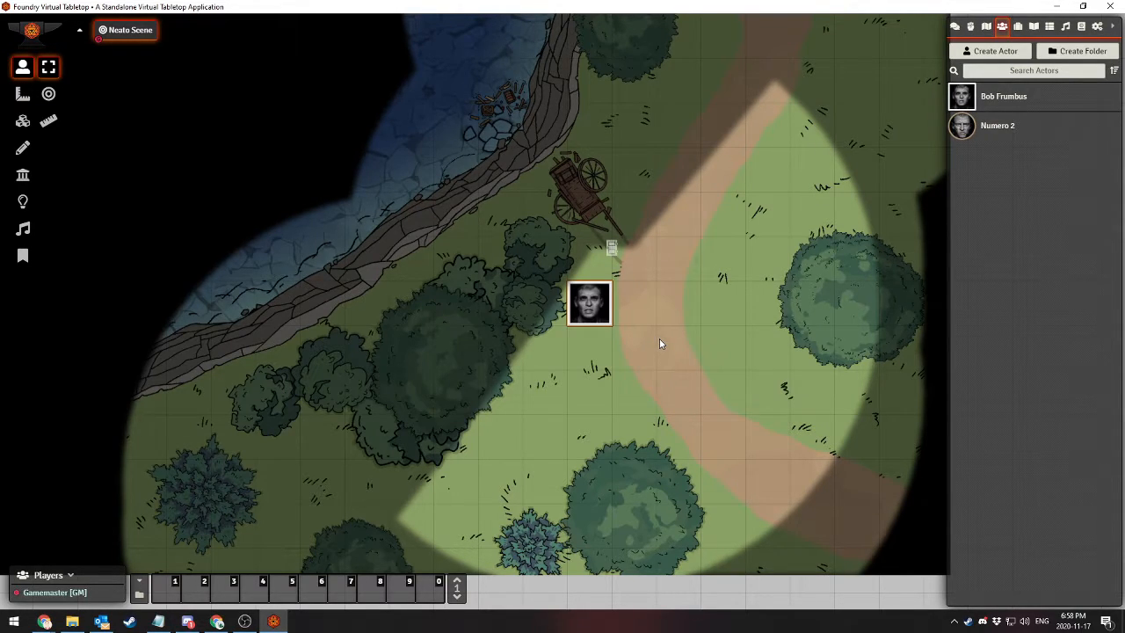
View the square-portrait character's sheet from both its token and the actor list, closing it each time
double_click(597, 305)
left_click(760, 123)
left_click(999, 99)
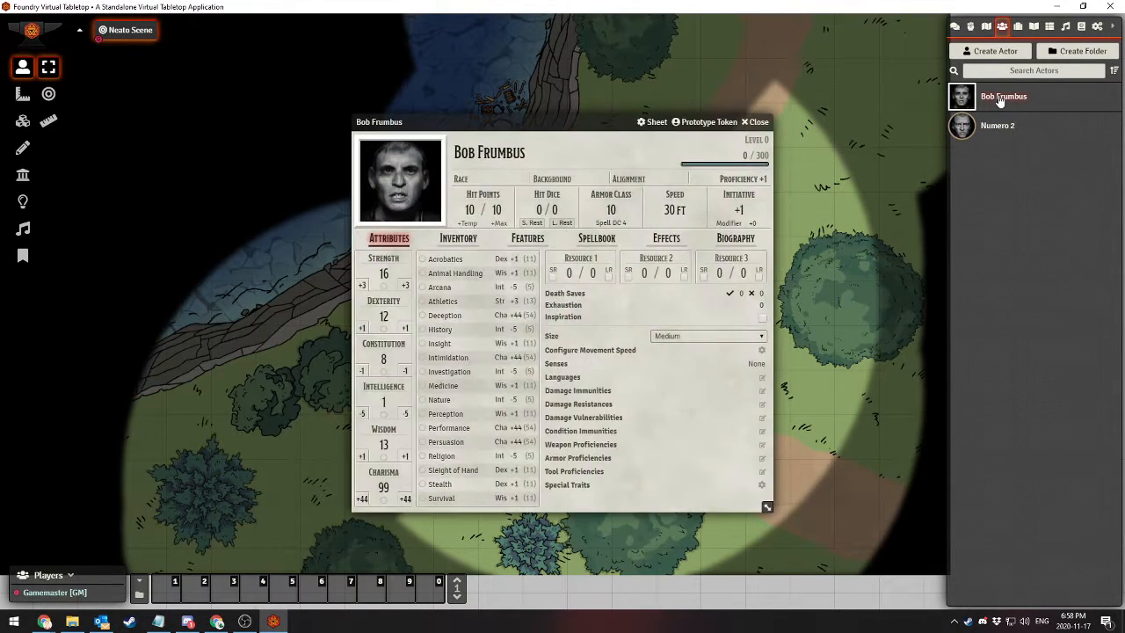
left_click(761, 122)
Review the vision and character settings of Numero 2's prototype token, and close the settings and the sheet
left_click(980, 126)
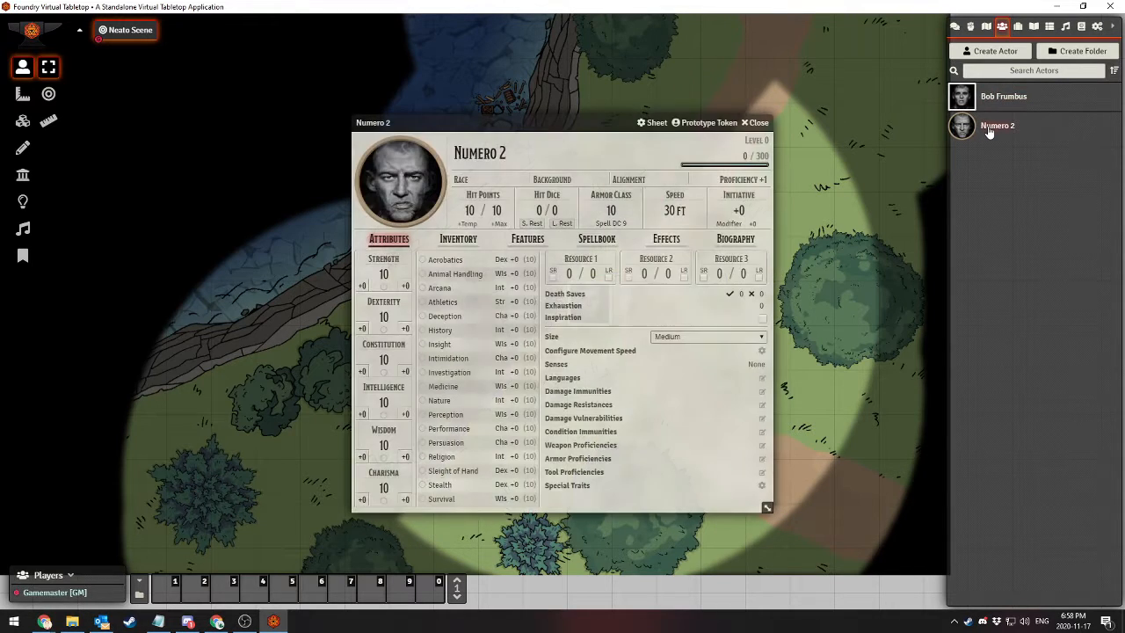
left_click(707, 122)
left_click(227, 149)
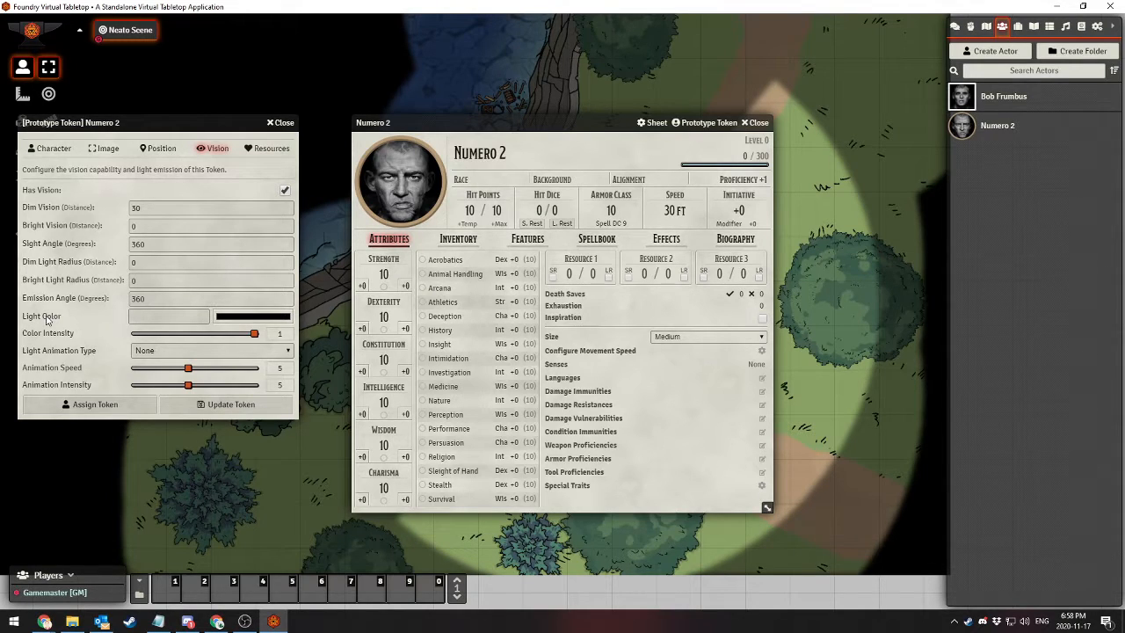
left_click(52, 151)
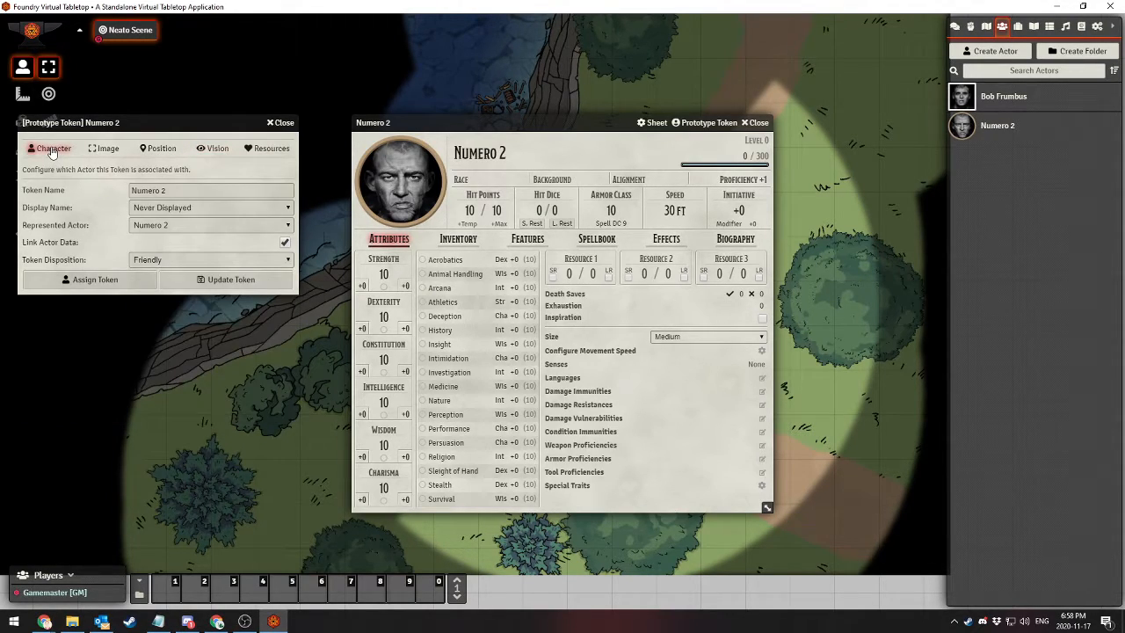
left_click(283, 123)
left_click(759, 122)
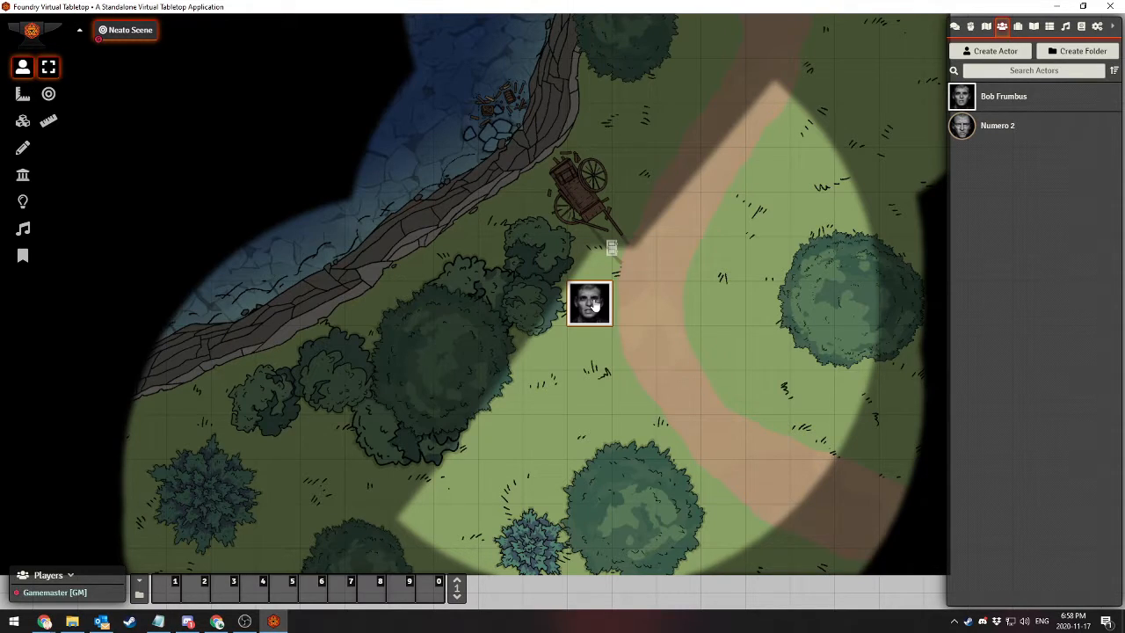
View the sheet of the square-portrait character from its token on the map, and close it
right_click(590, 309)
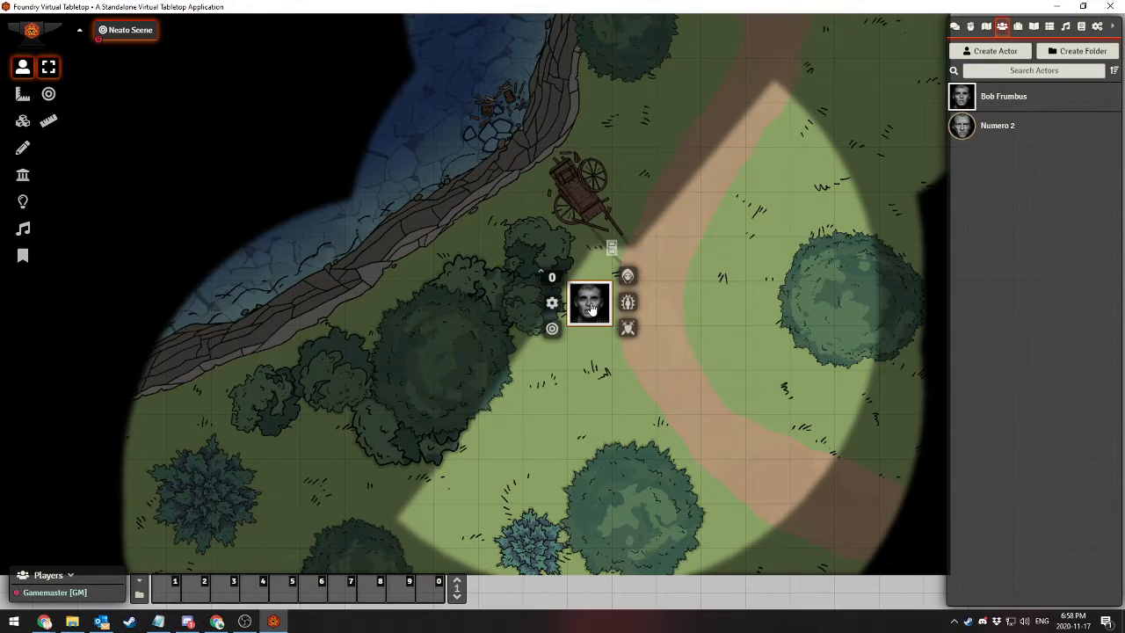
double_click(590, 310)
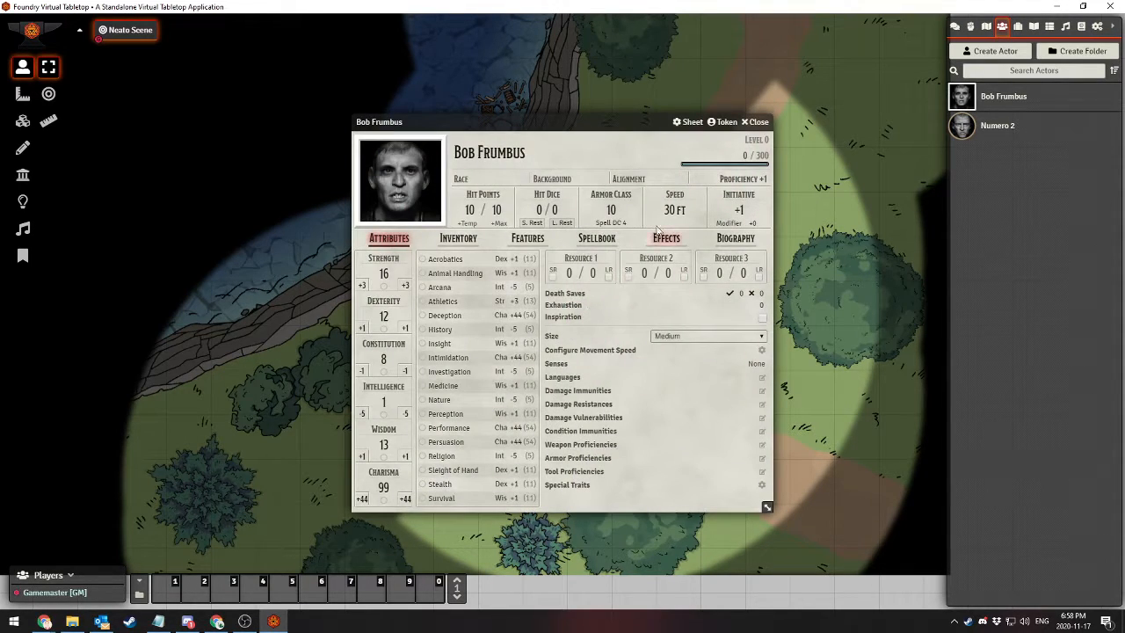
left_click(756, 122)
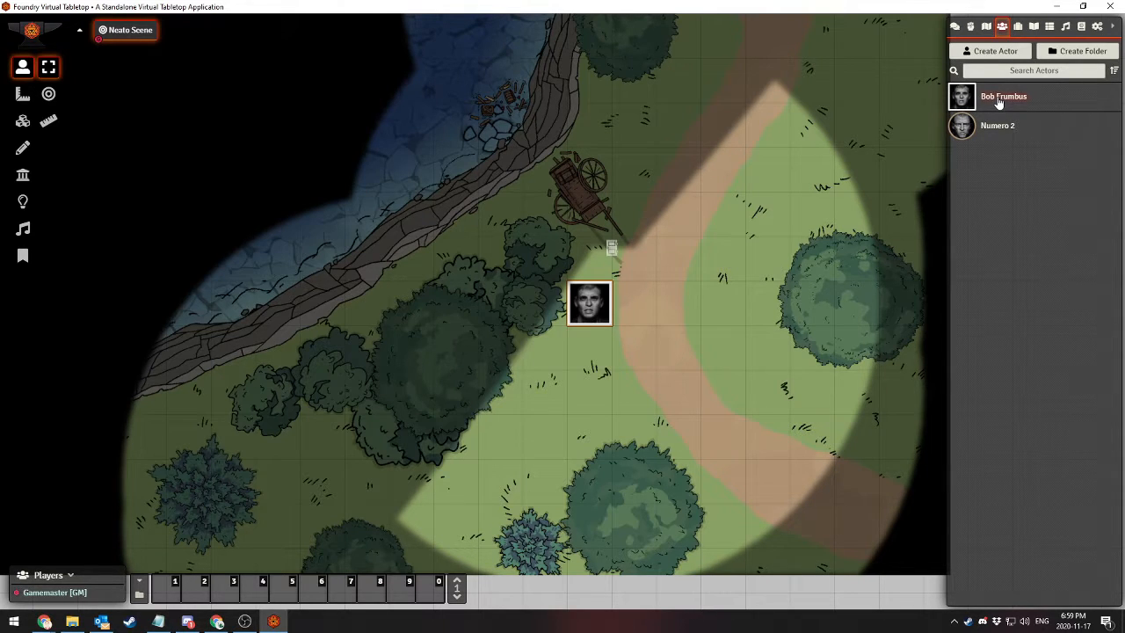
Review the vision settings of the square-portrait actor's prototype token, and close the settings and the sheet
left_click(999, 99)
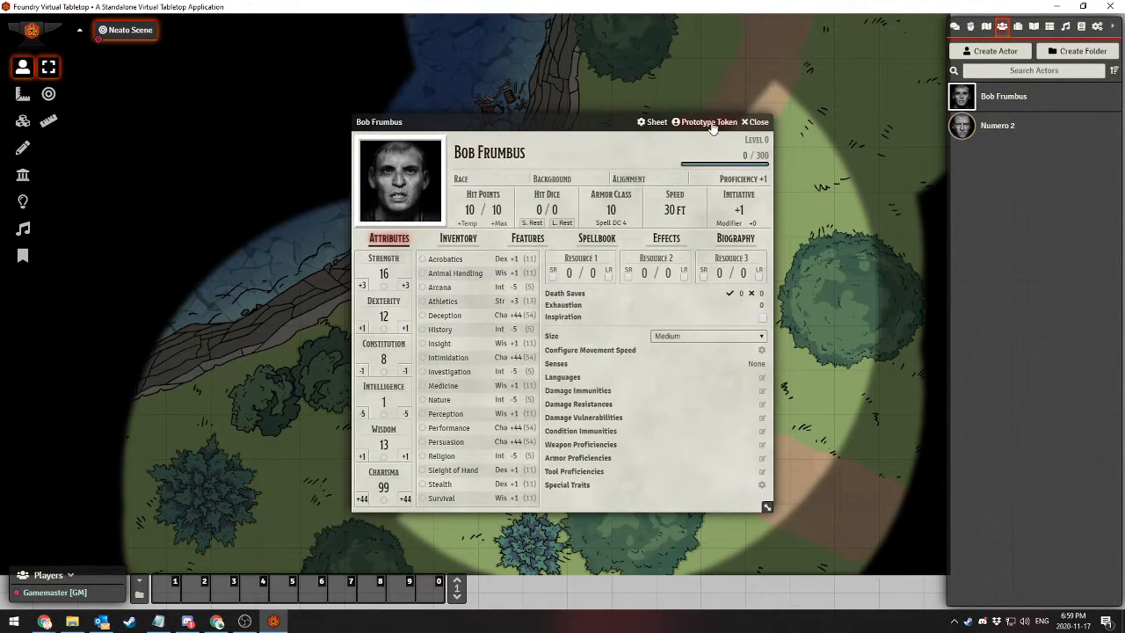
left_click(706, 122)
left_click(210, 148)
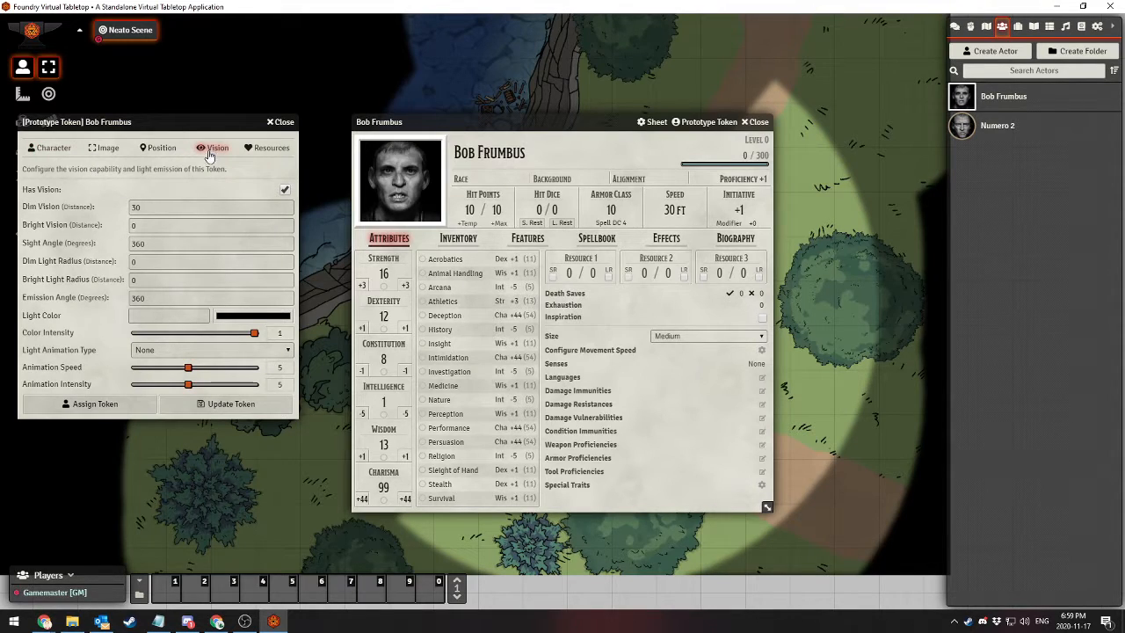
left_click(277, 123)
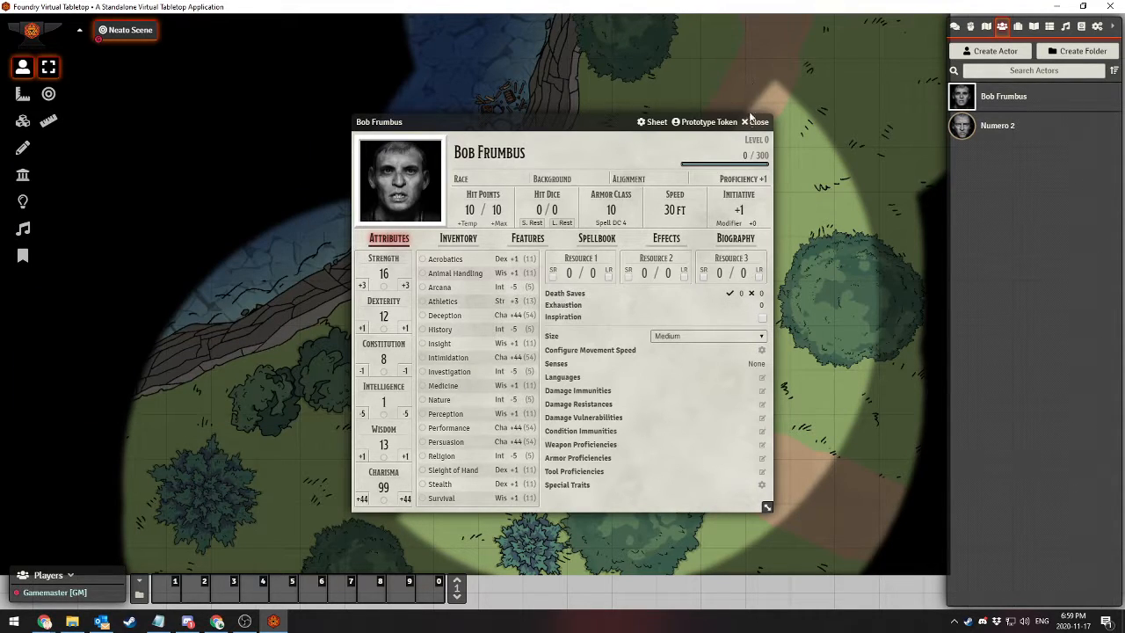
left_click(754, 122)
Review the role permissions in the player management, close them and return to the game world
left_click(1096, 27)
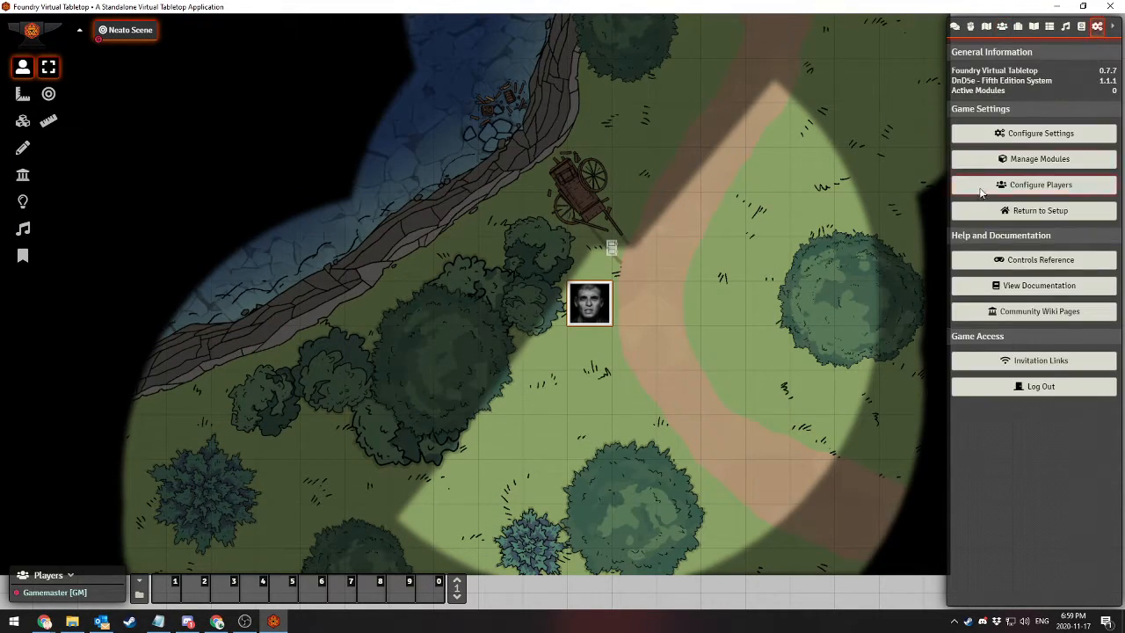
left_click(1047, 185)
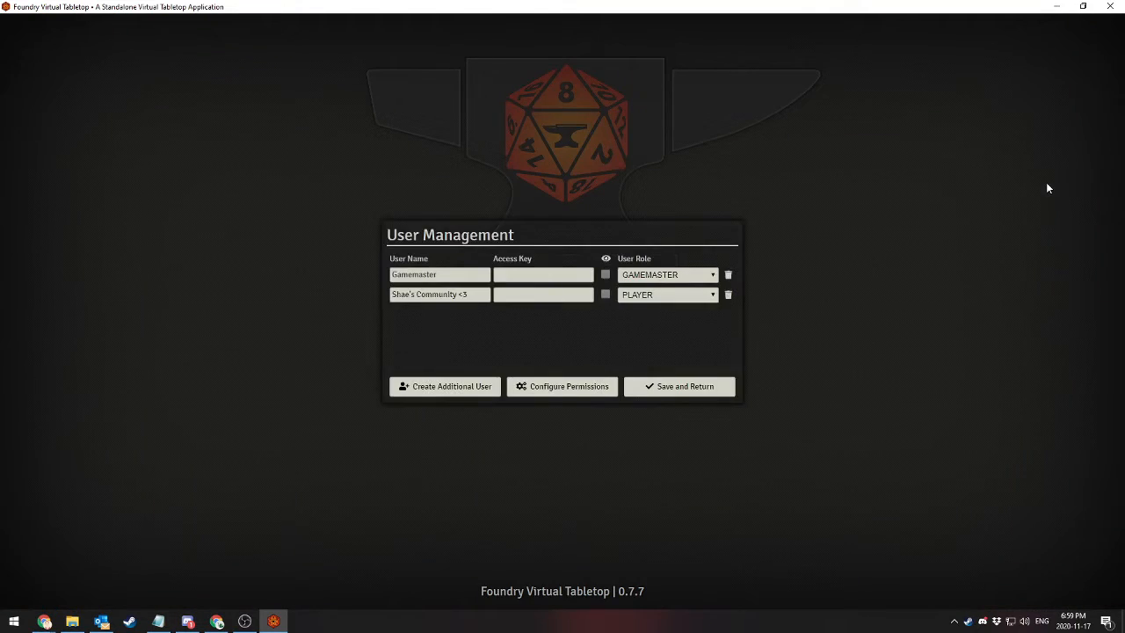
left_click(560, 391)
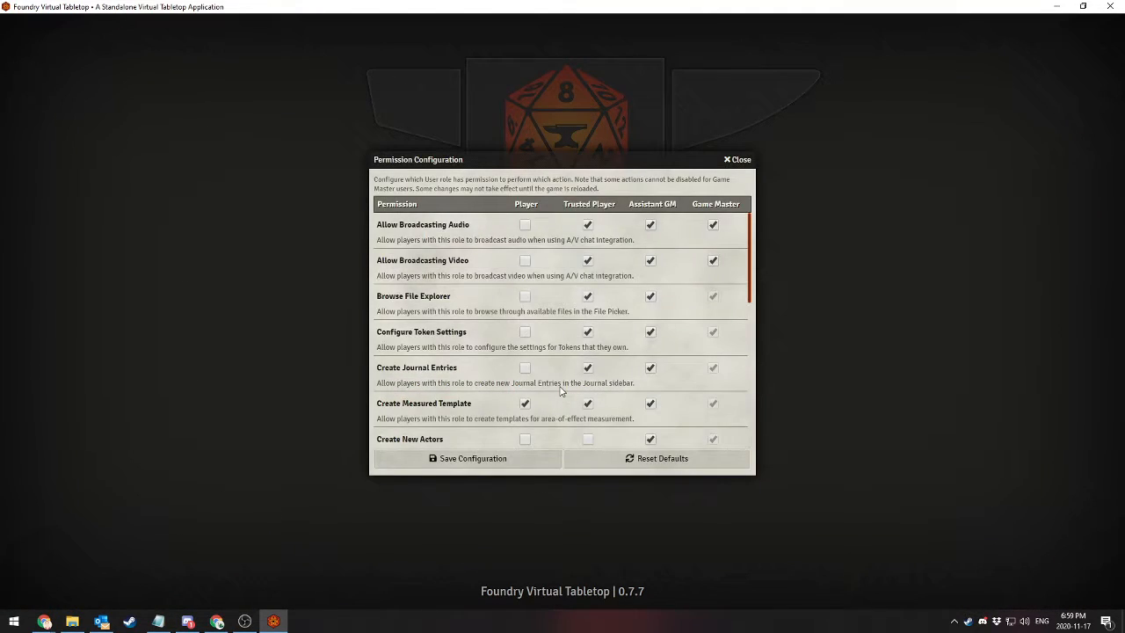
scroll(458, 390, "down", 8)
scroll(459, 389, "down", 1)
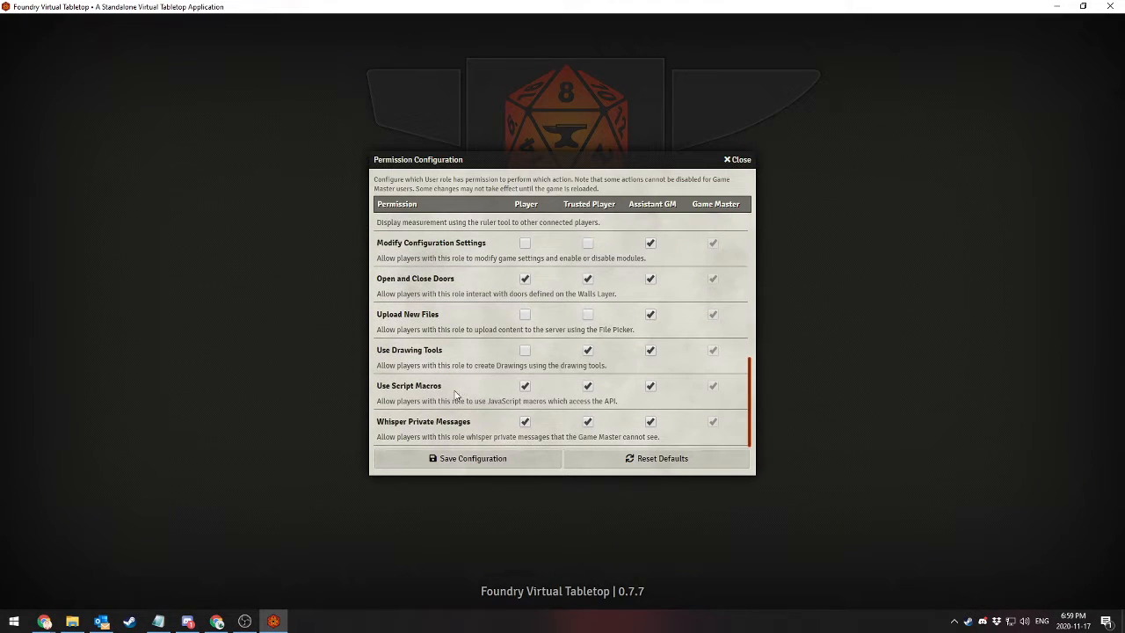
left_click(738, 161)
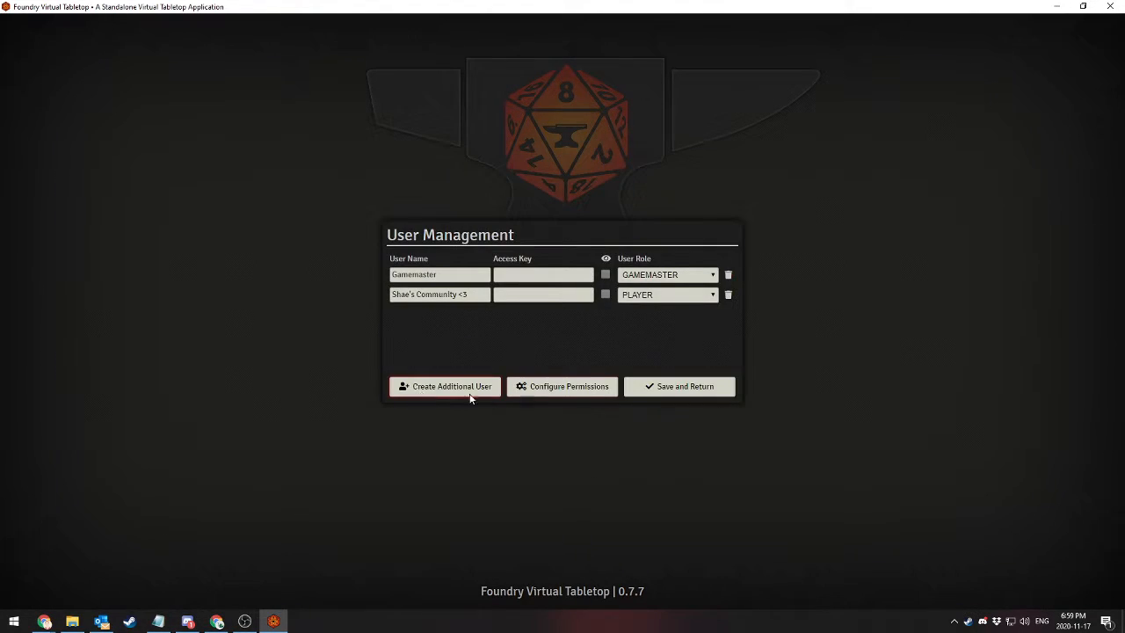
left_click(665, 386)
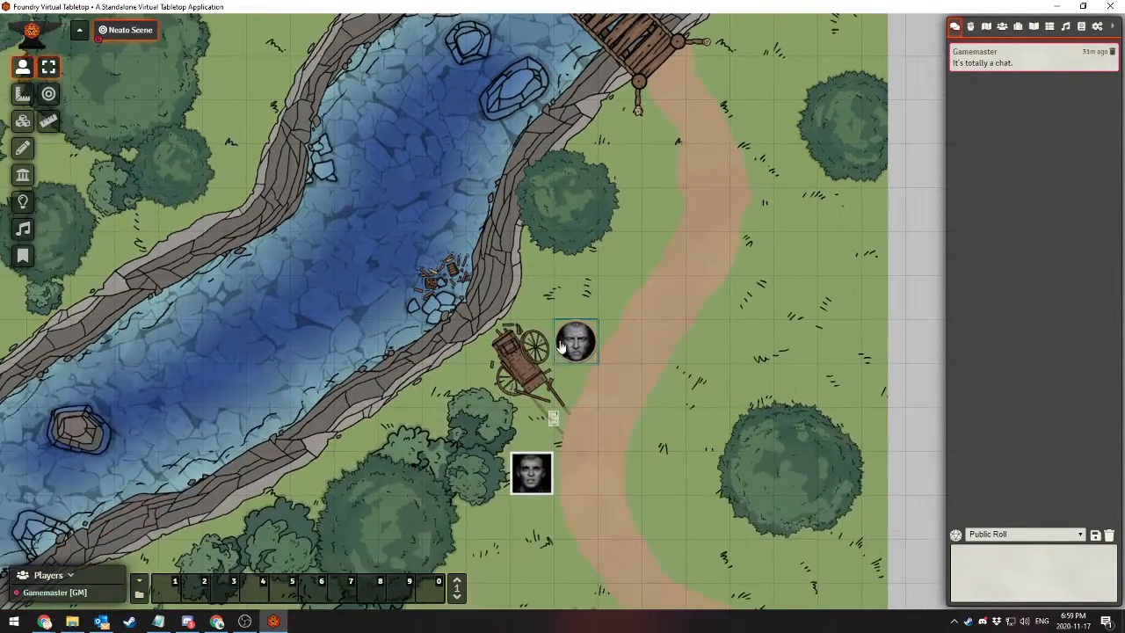
Bring the cart and the two character tokens back into view and show the actor list
right_click(575, 341)
left_click(696, 344)
left_click_drag(680, 391, 693, 242)
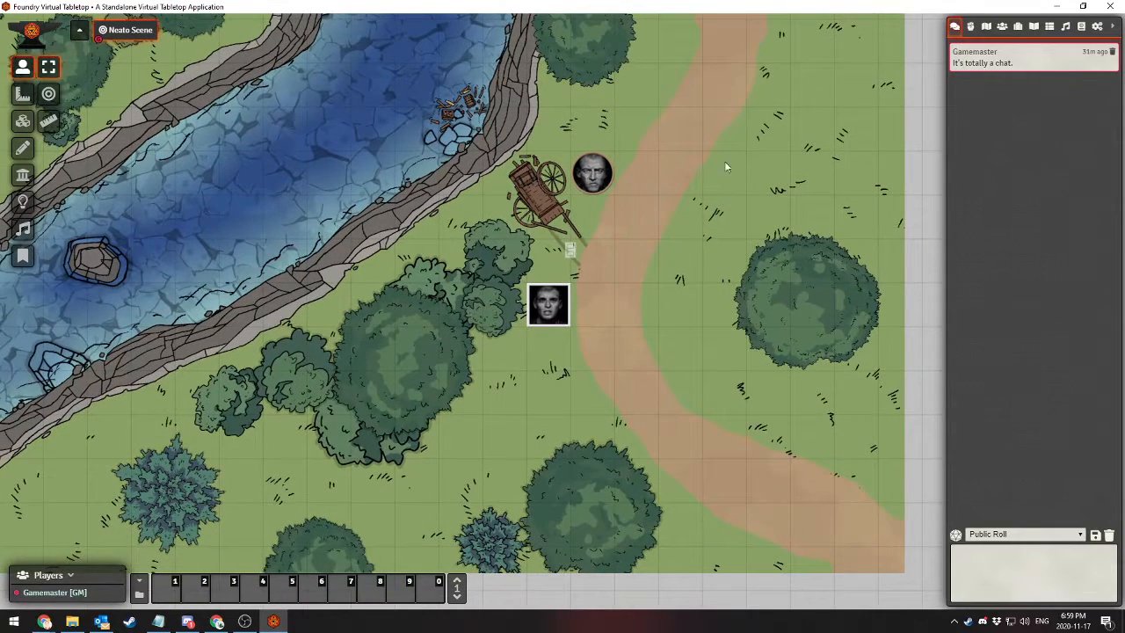
left_click(1001, 26)
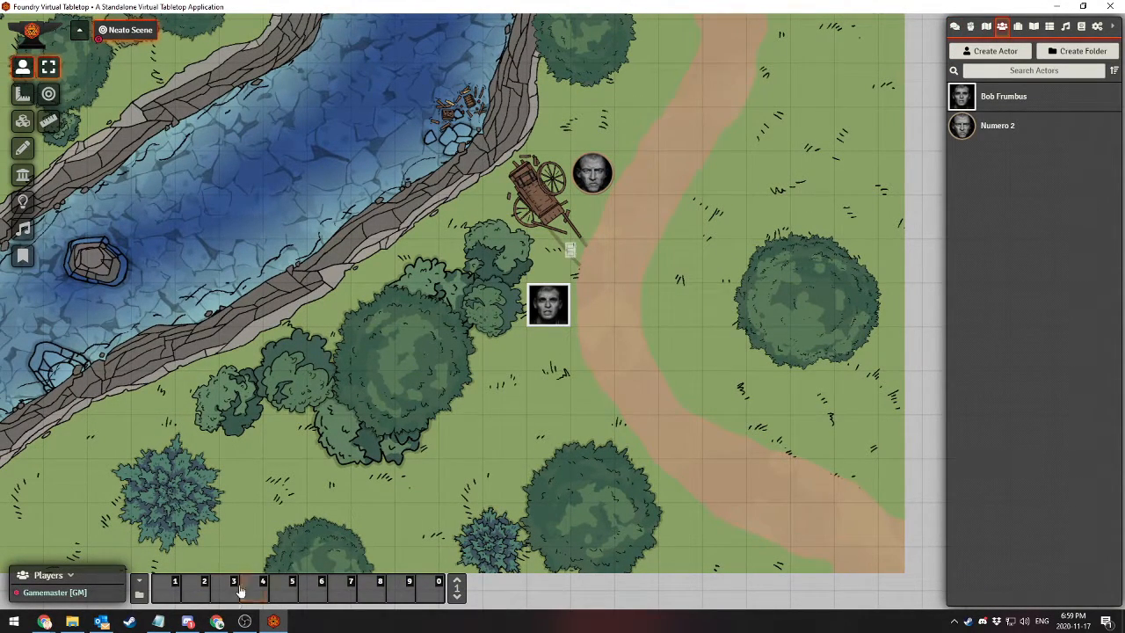
Switch to Chrome and search Google in a new tab for "foundryvtt player share vision"
left_click(217, 621)
key("ctrl+t")
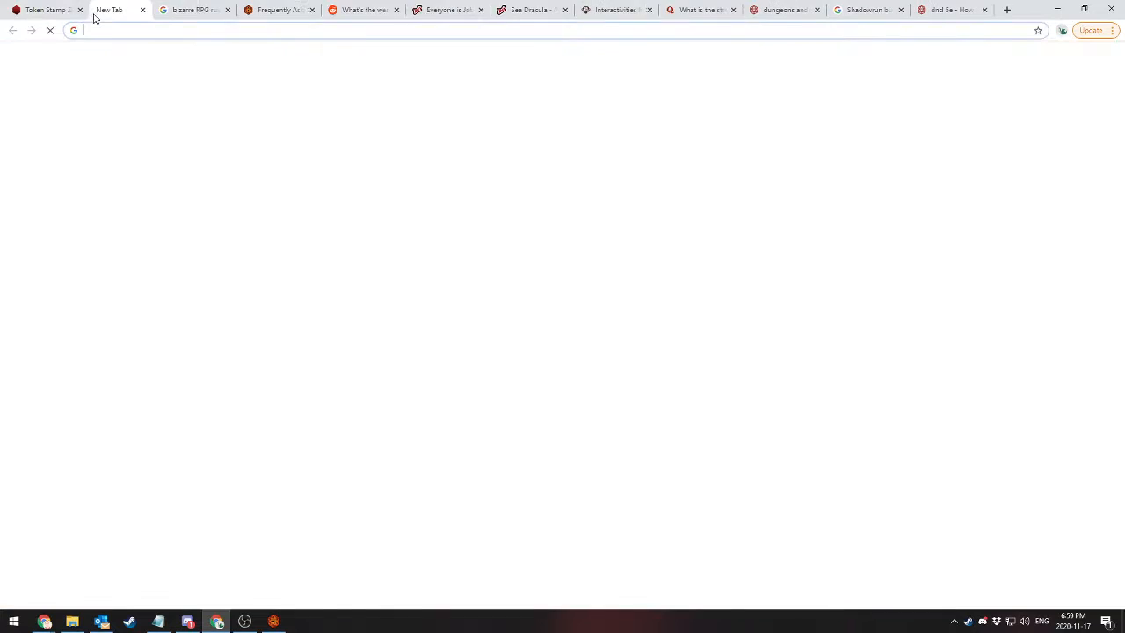
type("foundryvtt")
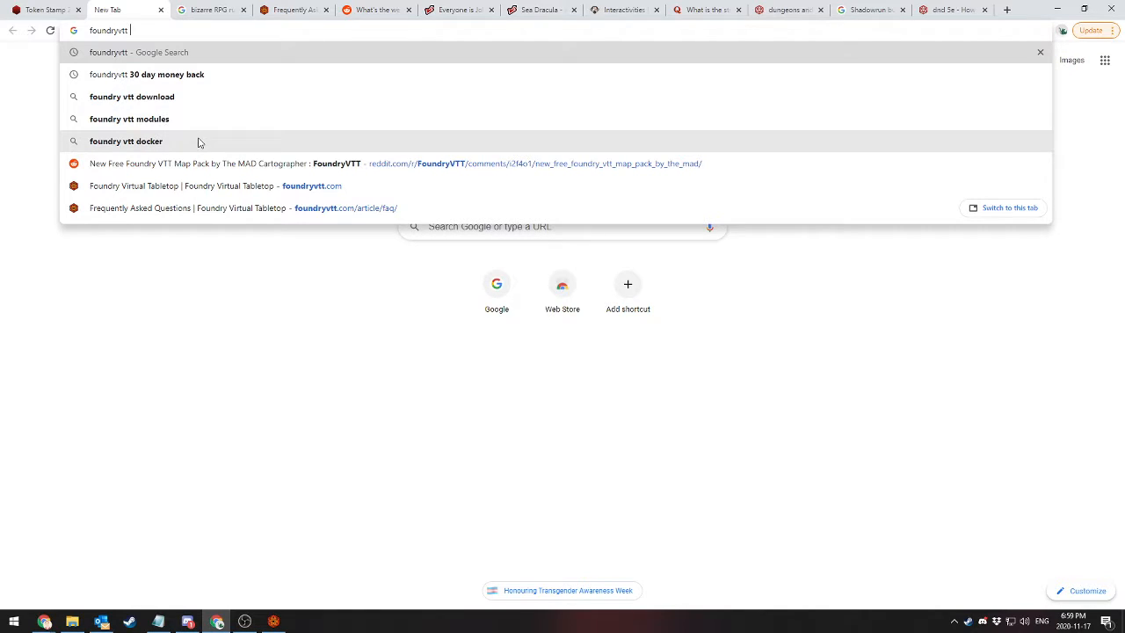
type(" player")
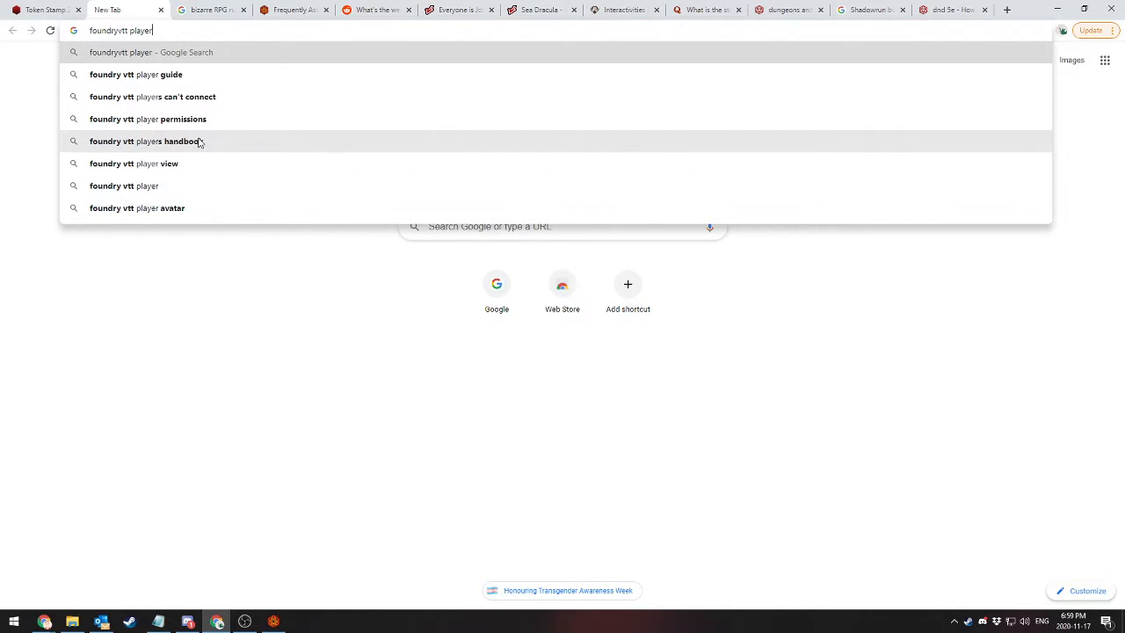
type(" share vision")
key("Return")
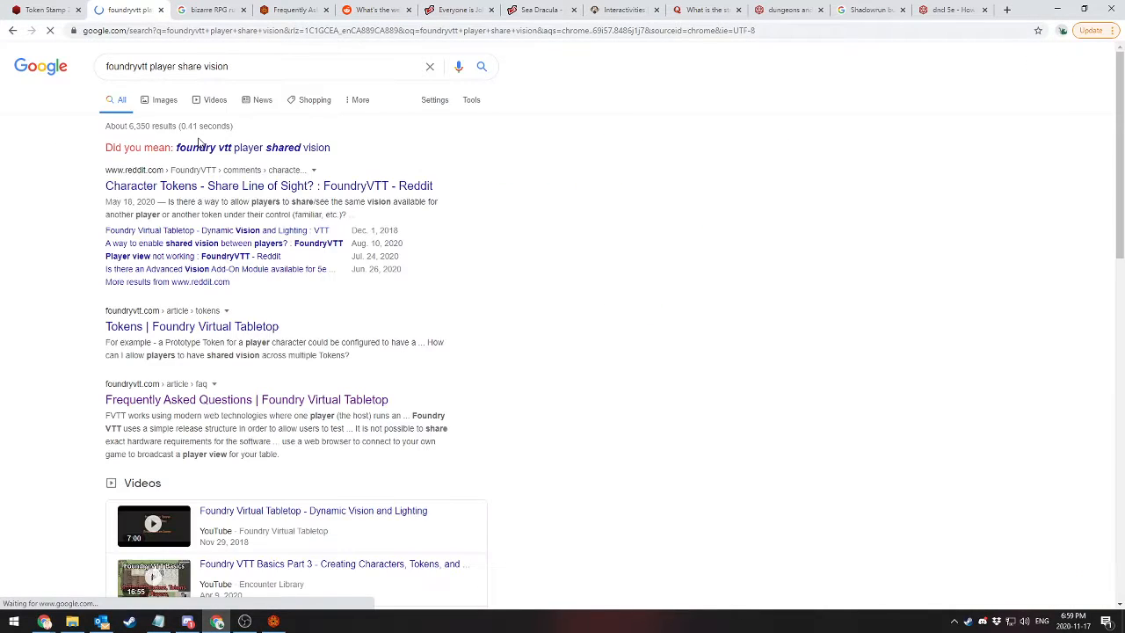
Read the Reddit thread "Character Tokens - Share Line of Sight?" and its continued replies about Observer permissions
left_click(183, 192)
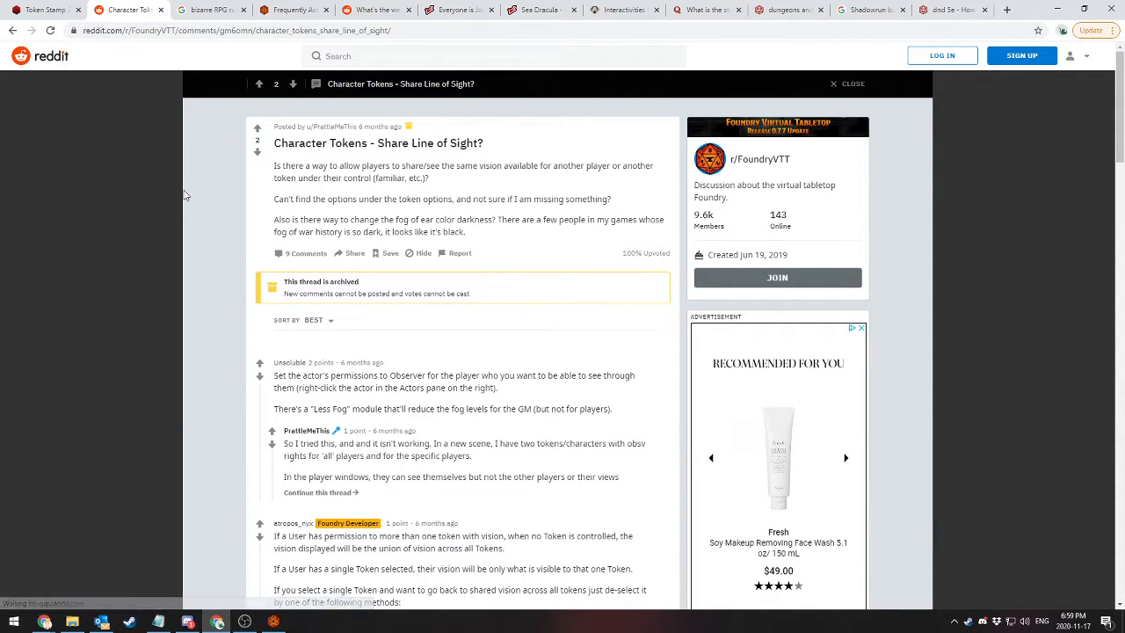
scroll(184, 195, "down", 1)
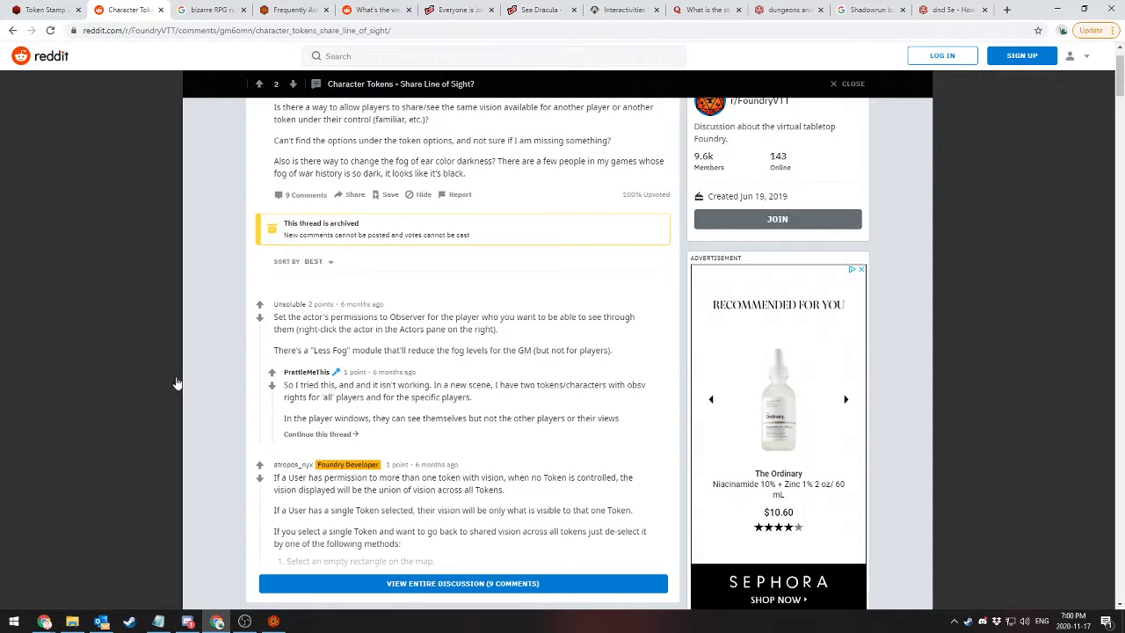
left_click(316, 433)
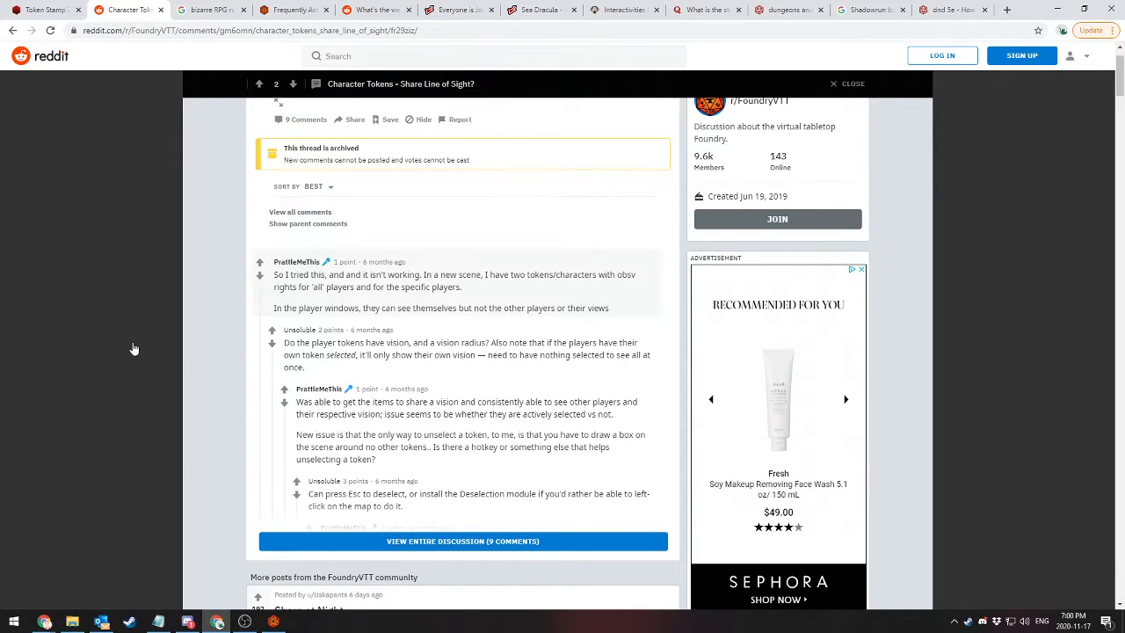
Switch back to Foundry Virtual Tabletop, view the Gamemaster's player configuration and close it
mouse_move(274, 622)
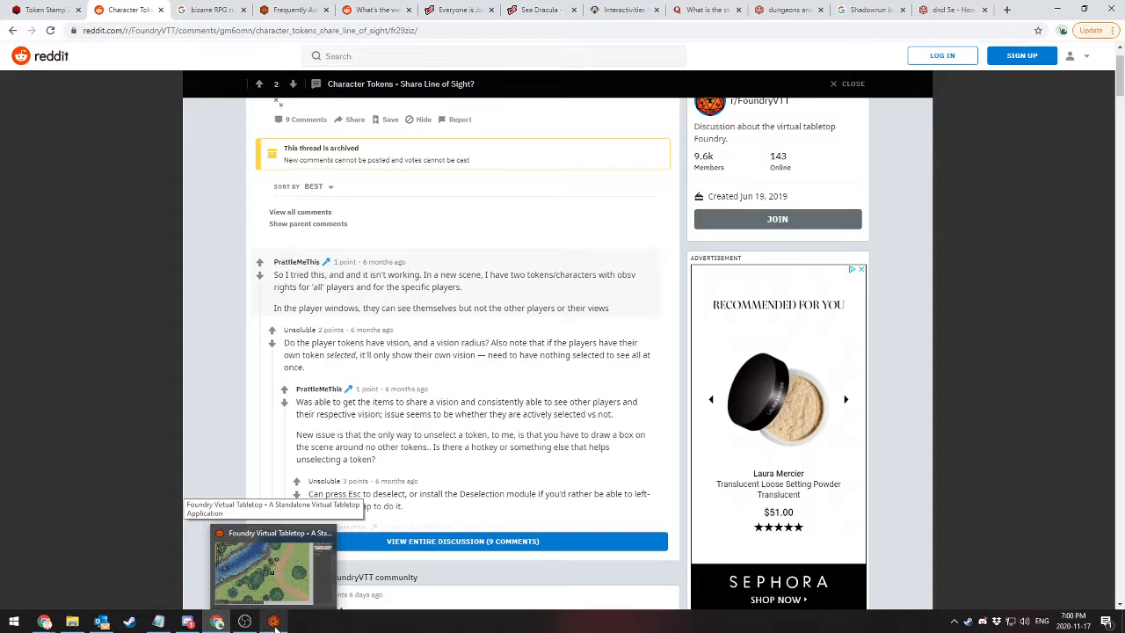
left_click(273, 621)
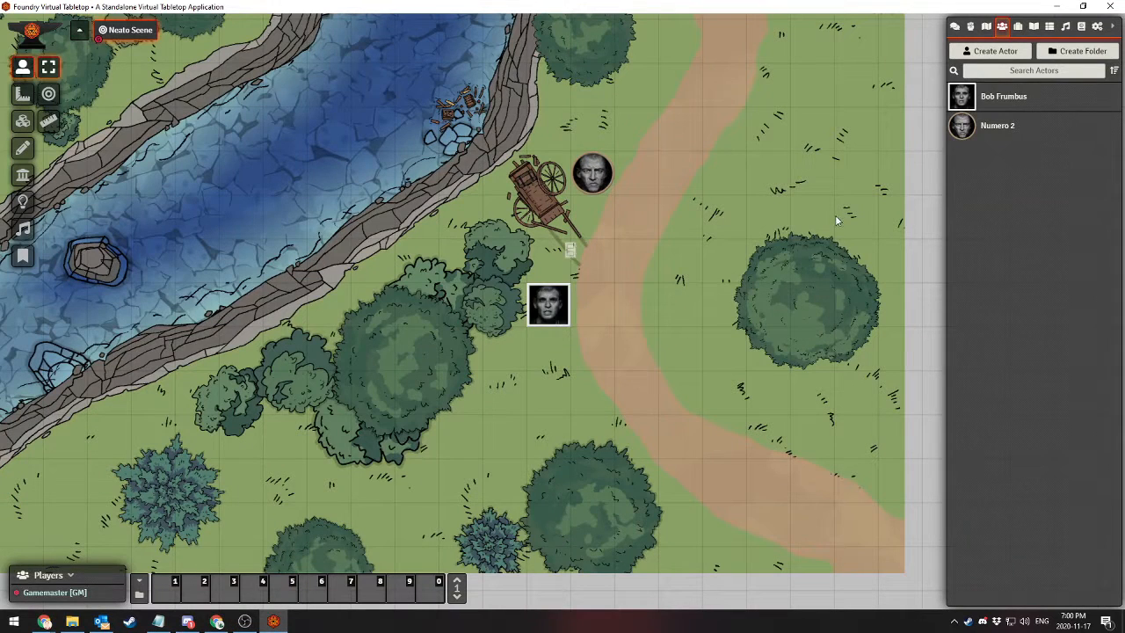
right_click(60, 592)
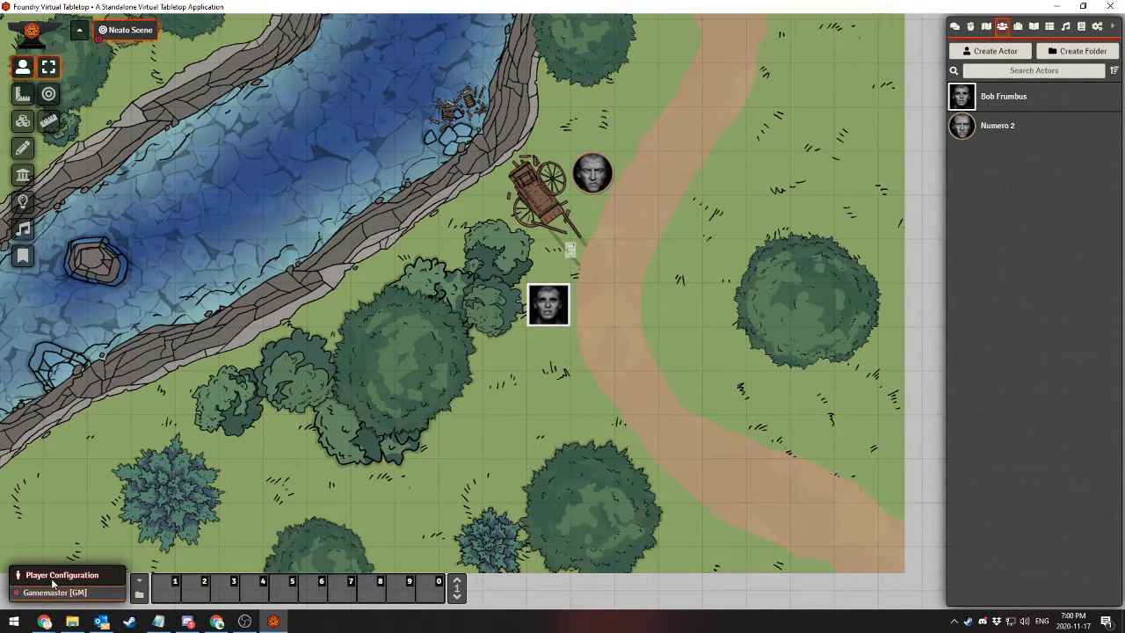
left_click(53, 582)
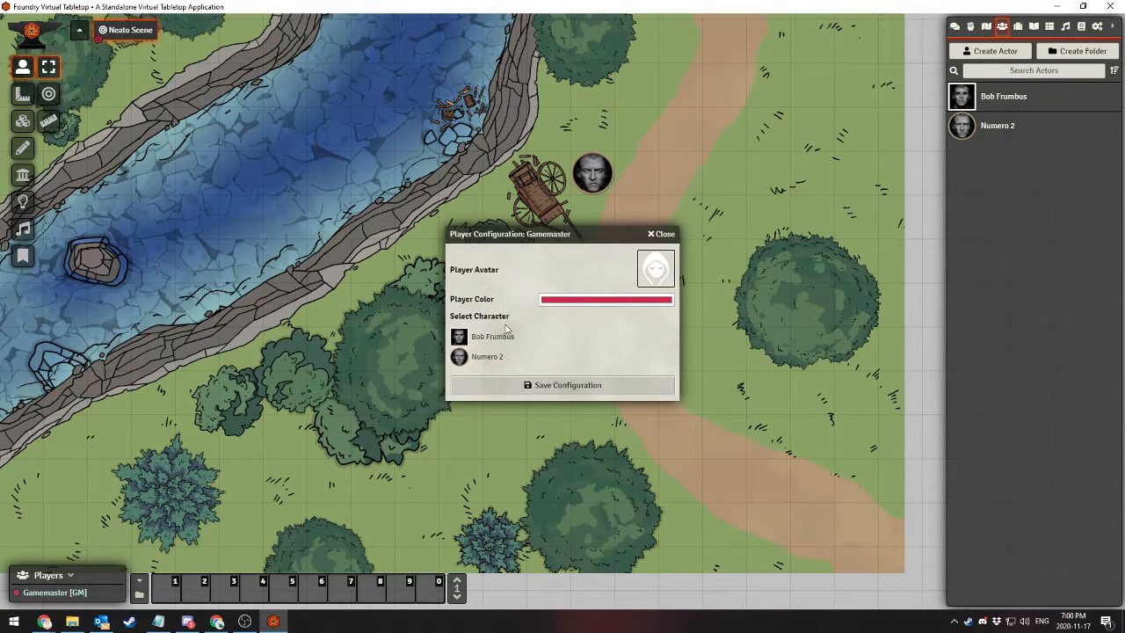
left_click(664, 234)
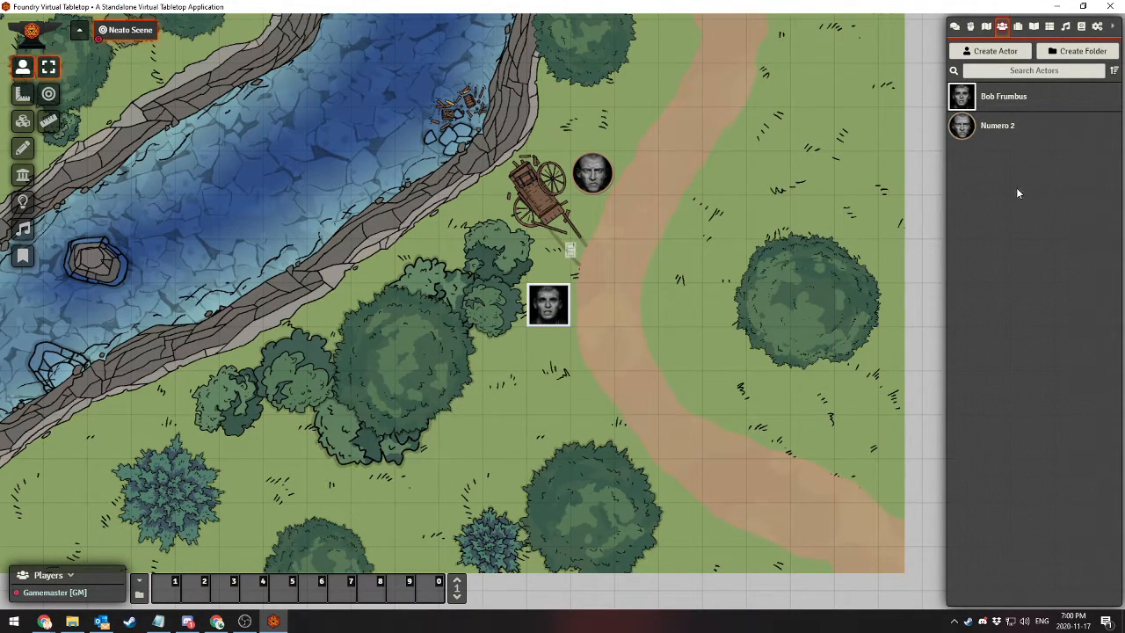
Set the community player's permission for Numero 2 to Observer and save the changes
left_click(1096, 26)
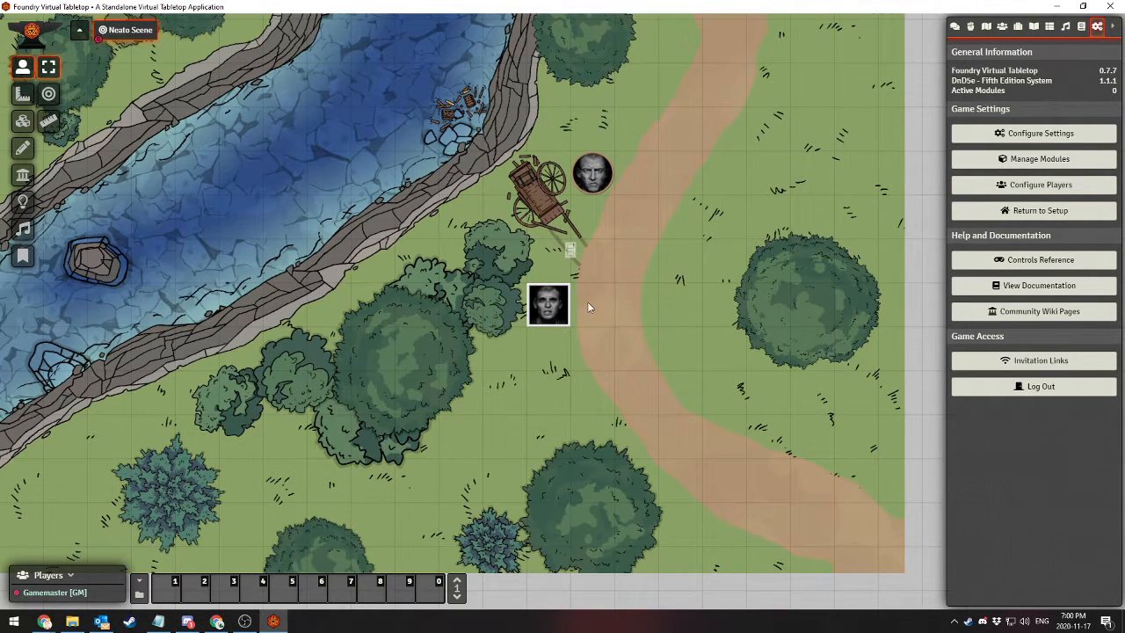
left_click(545, 315)
left_click(1003, 27)
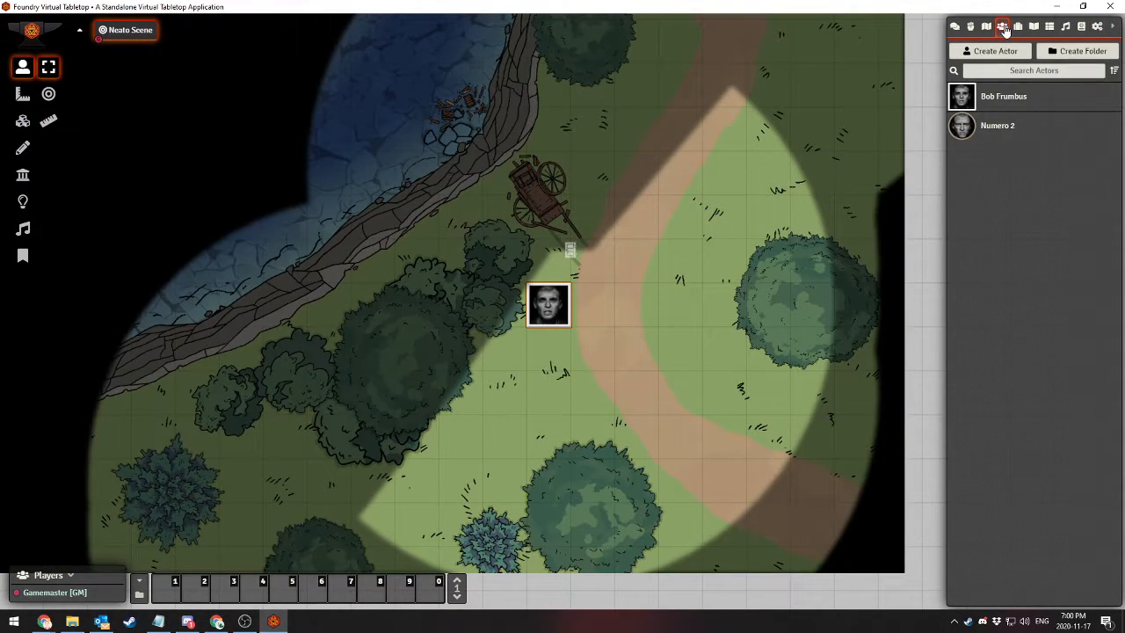
right_click(993, 130)
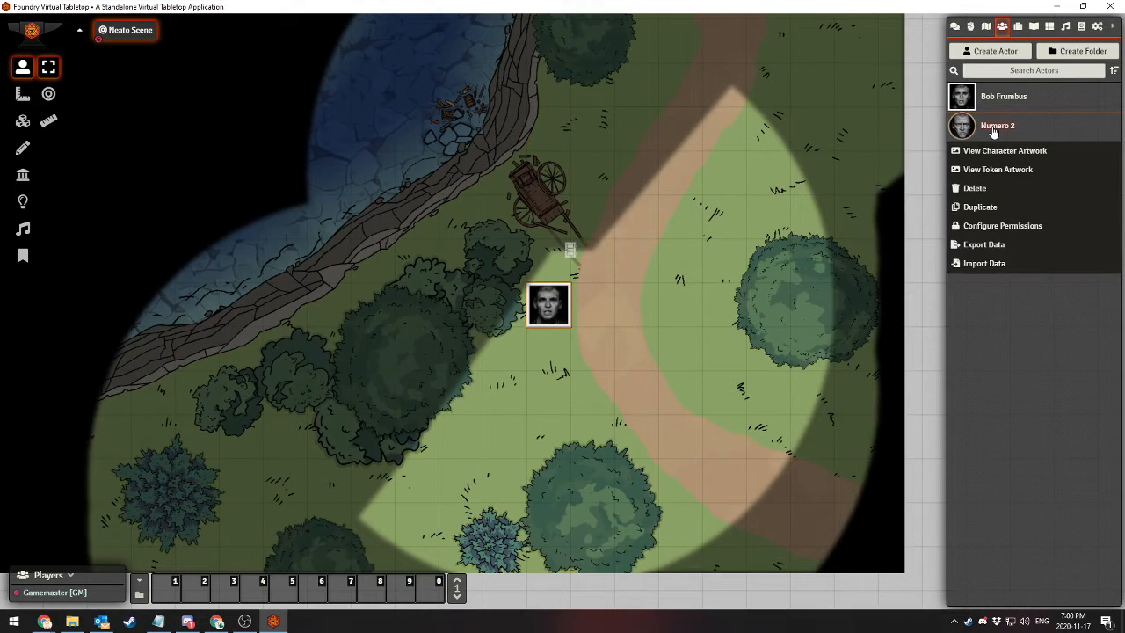
left_click(991, 228)
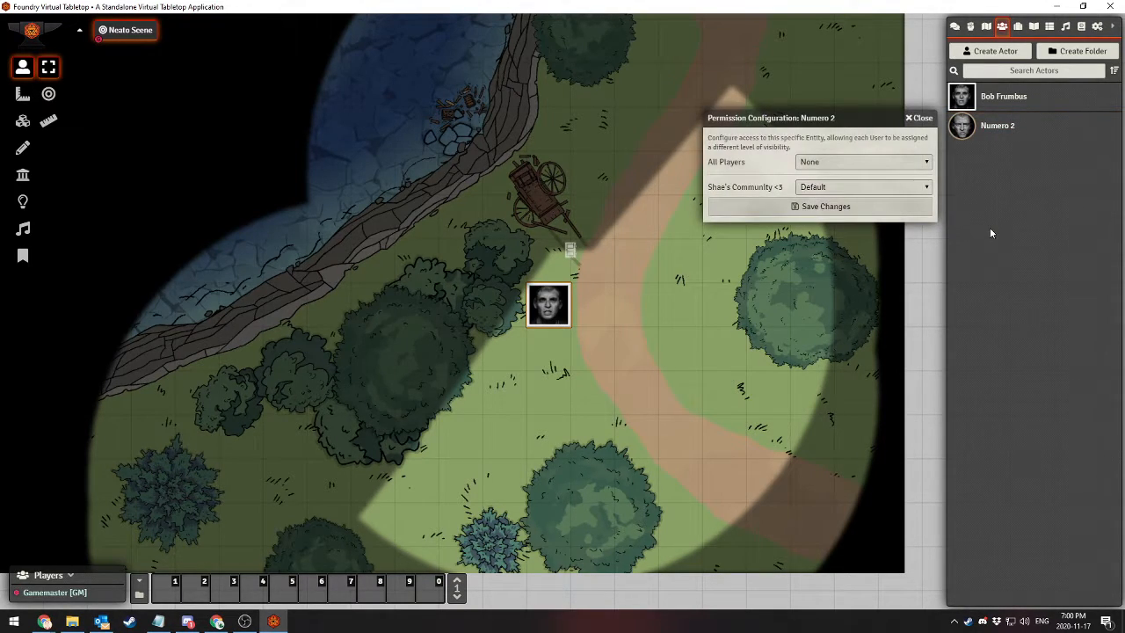
left_click(826, 188)
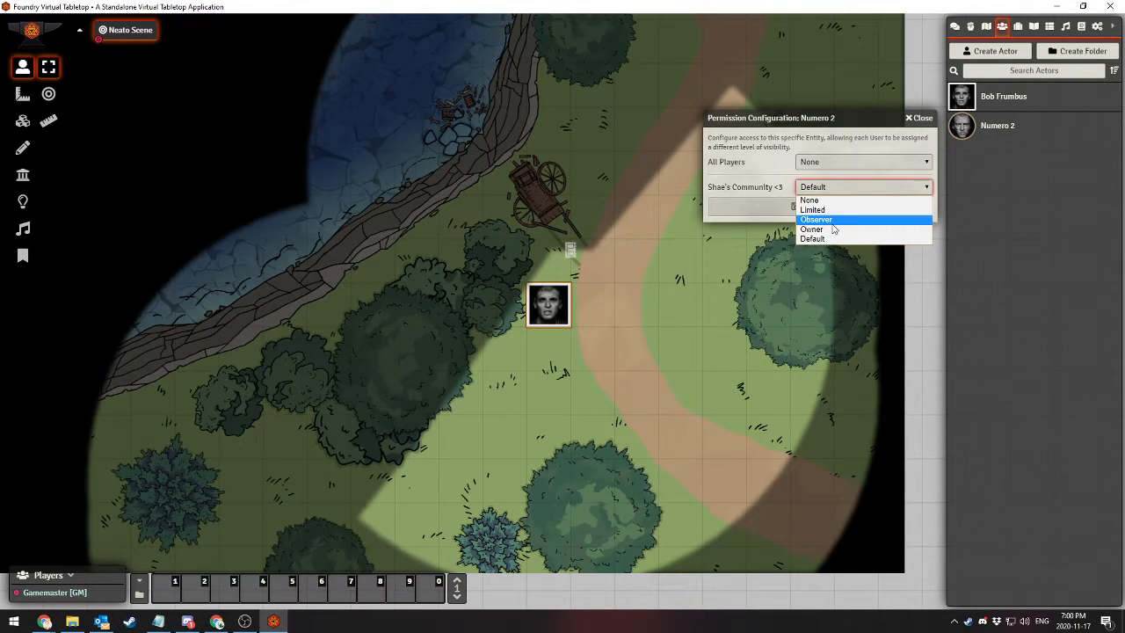
left_click(831, 223)
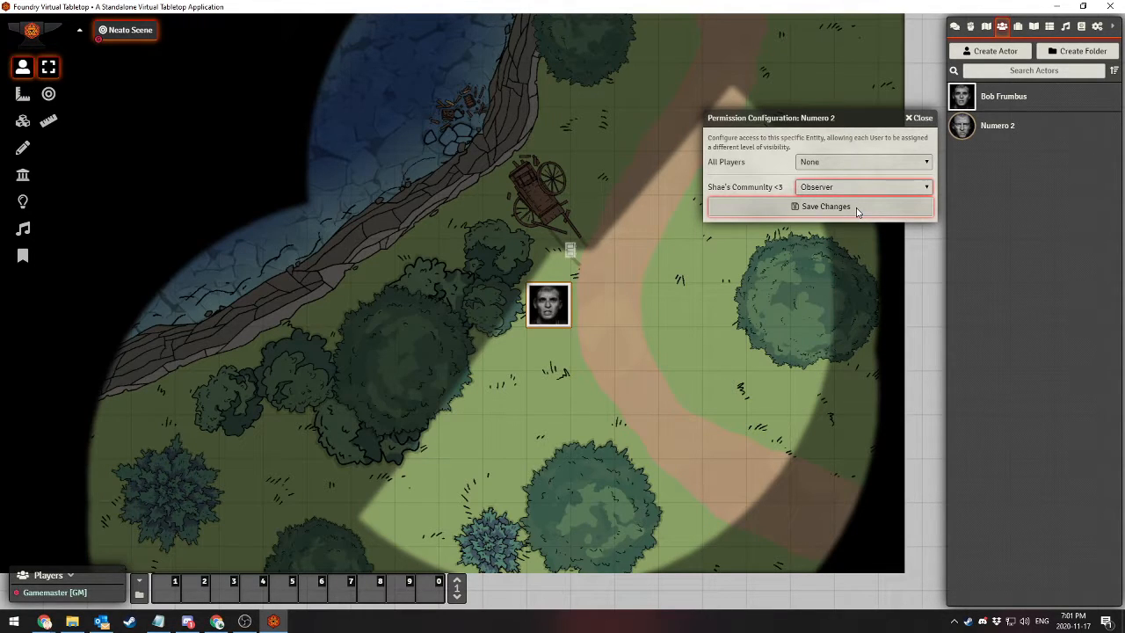
left_click(856, 209)
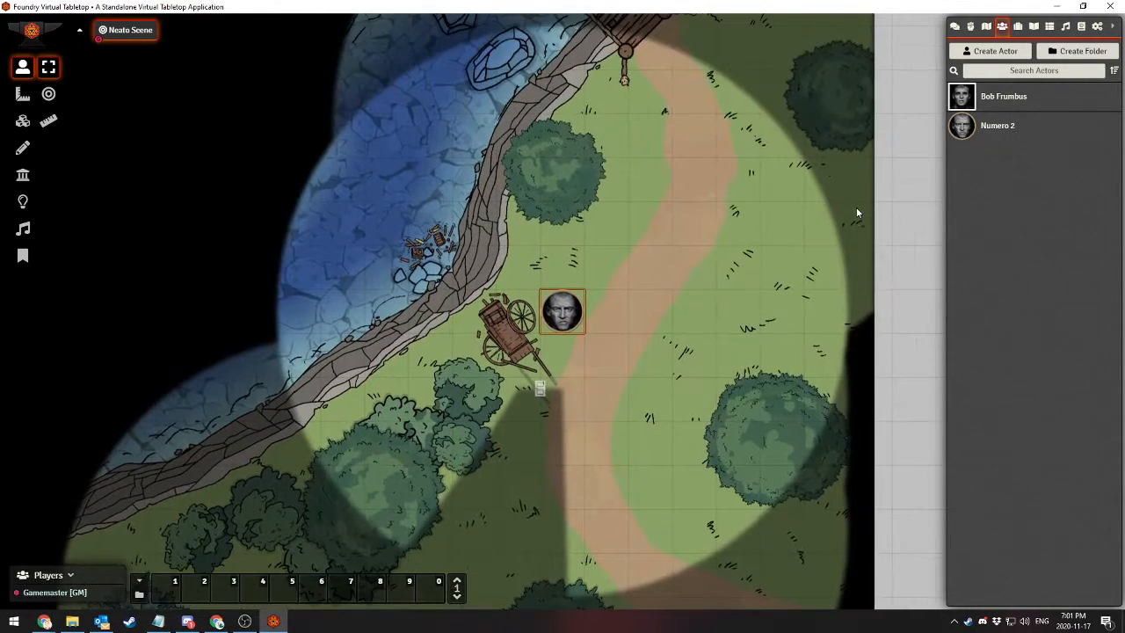
Set the community player's permission for Bob Frumbus to Observer and save the changes
right_click(996, 107)
left_click(988, 197)
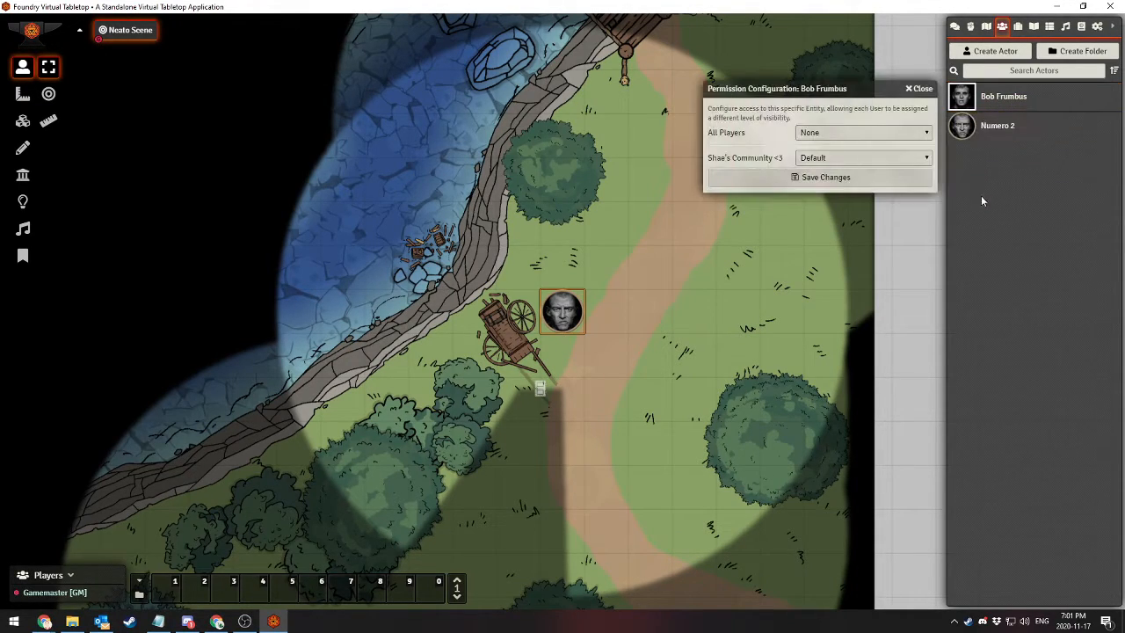
left_click(849, 158)
left_click(832, 190)
left_click(831, 179)
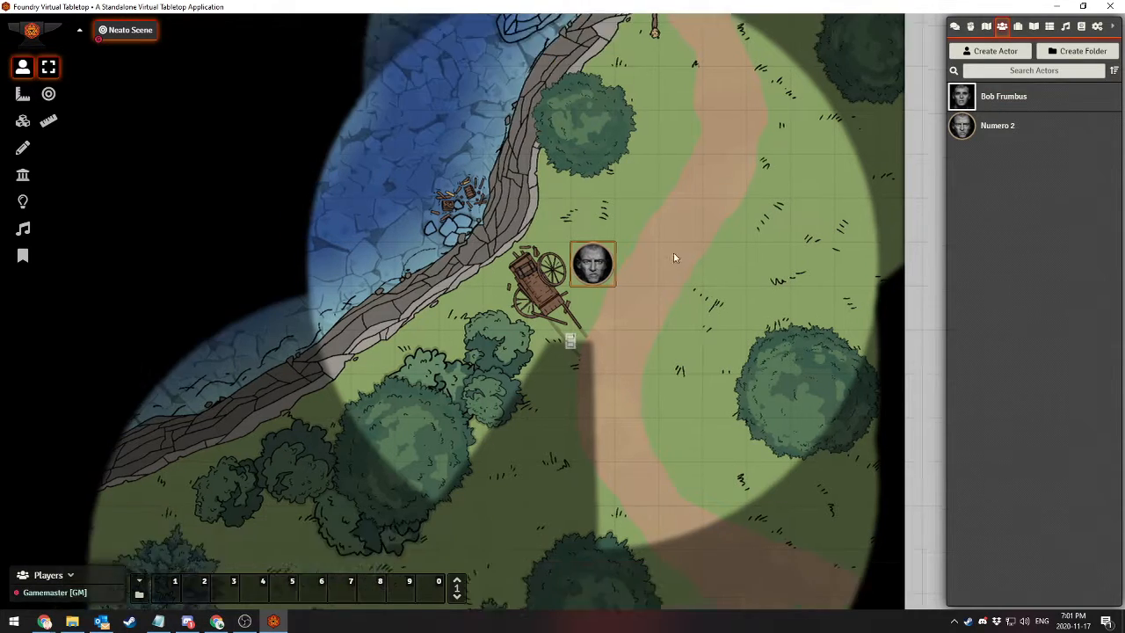
Select the square Bob Frumbus token and repeatedly toggle the door beside the broken cart to demonstrate line of sight, leaving it open
left_click_drag(673, 253, 698, 190)
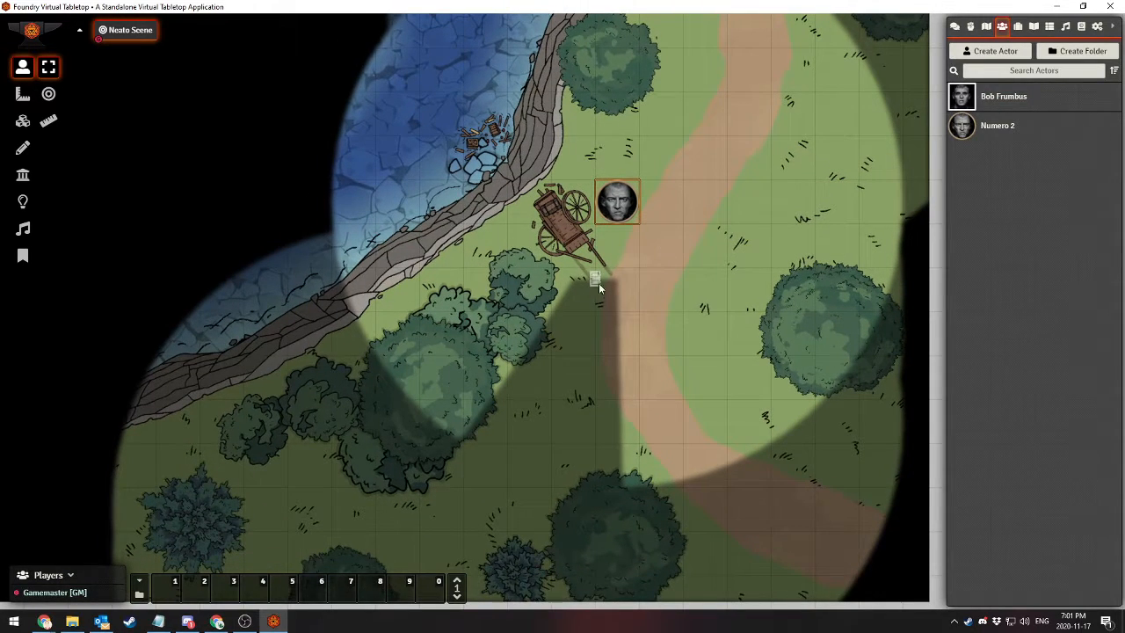
left_click(597, 280)
left_click(575, 338)
left_click(596, 278)
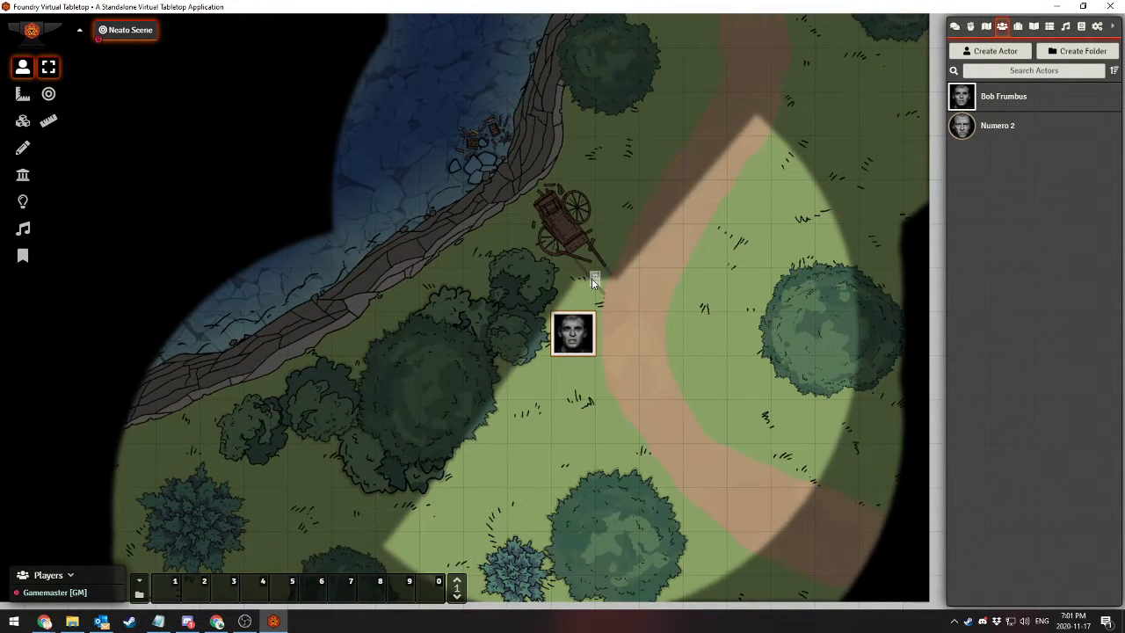
left_click(593, 280)
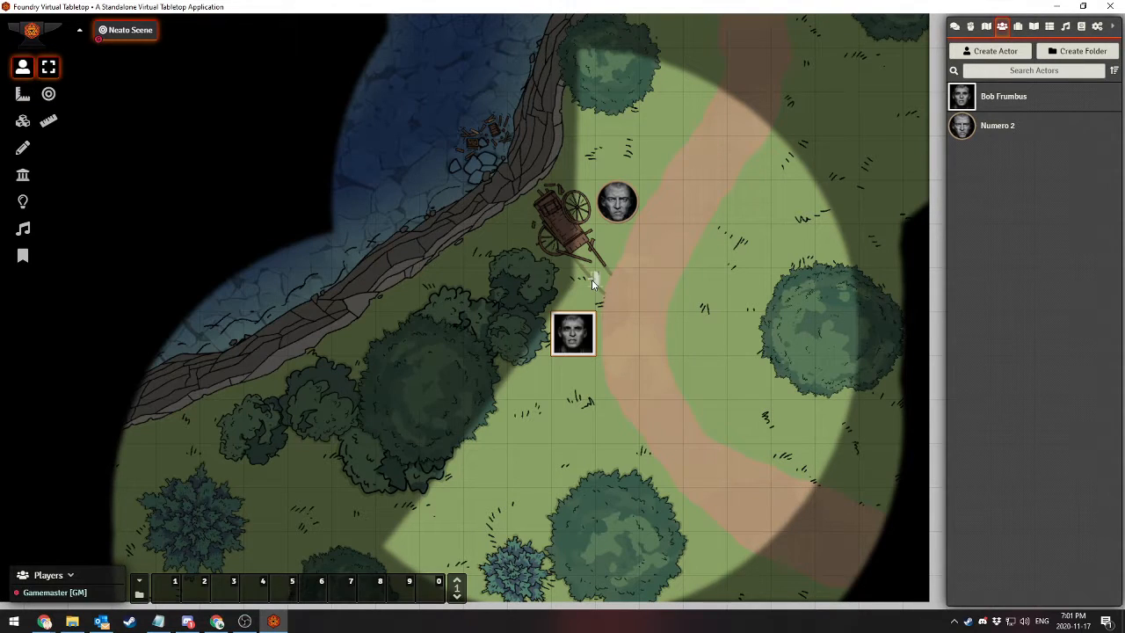
left_click(594, 279)
left_click(595, 278)
left_click(595, 279)
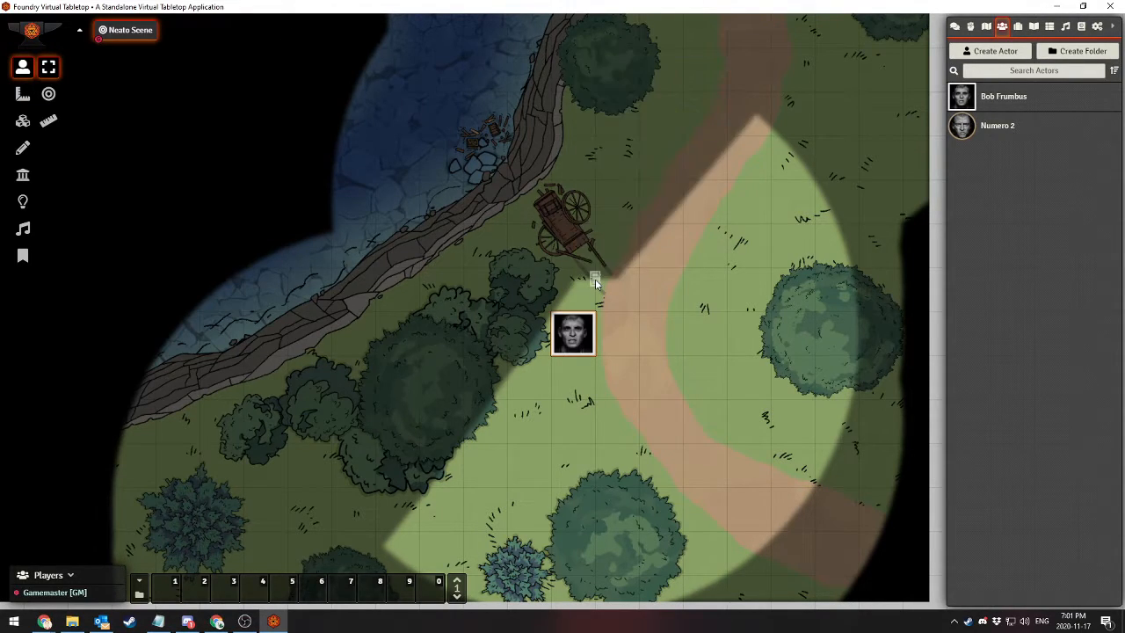
left_click(595, 279)
left_click(595, 278)
left_click(595, 278)
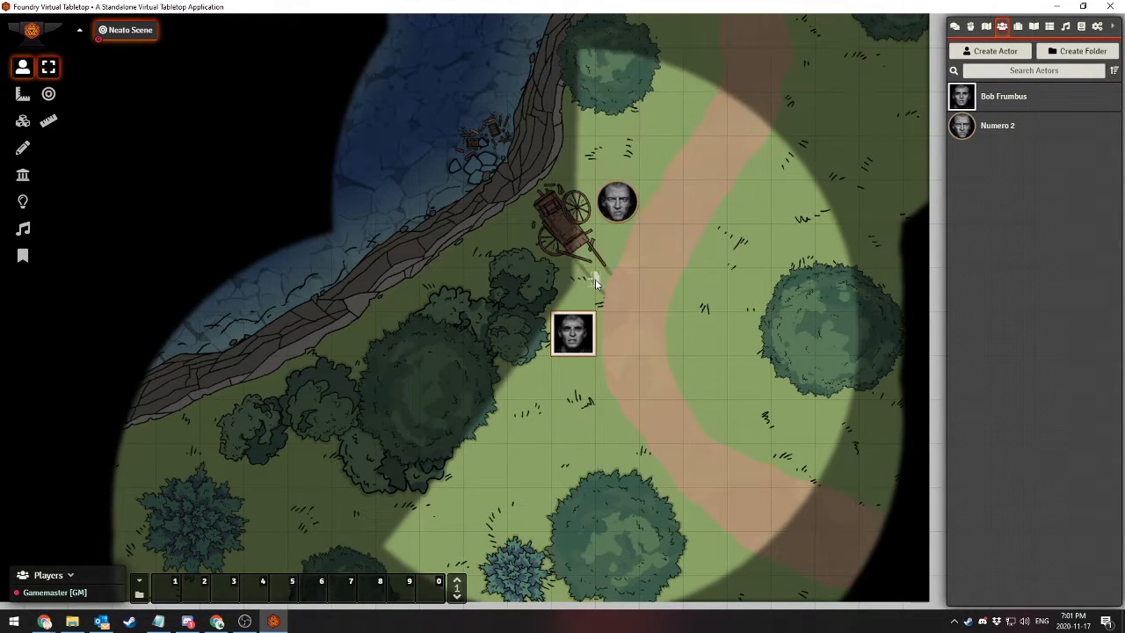
Review the player permissions configured for Numero 2 and close the dialog without changes
right_click(1001, 130)
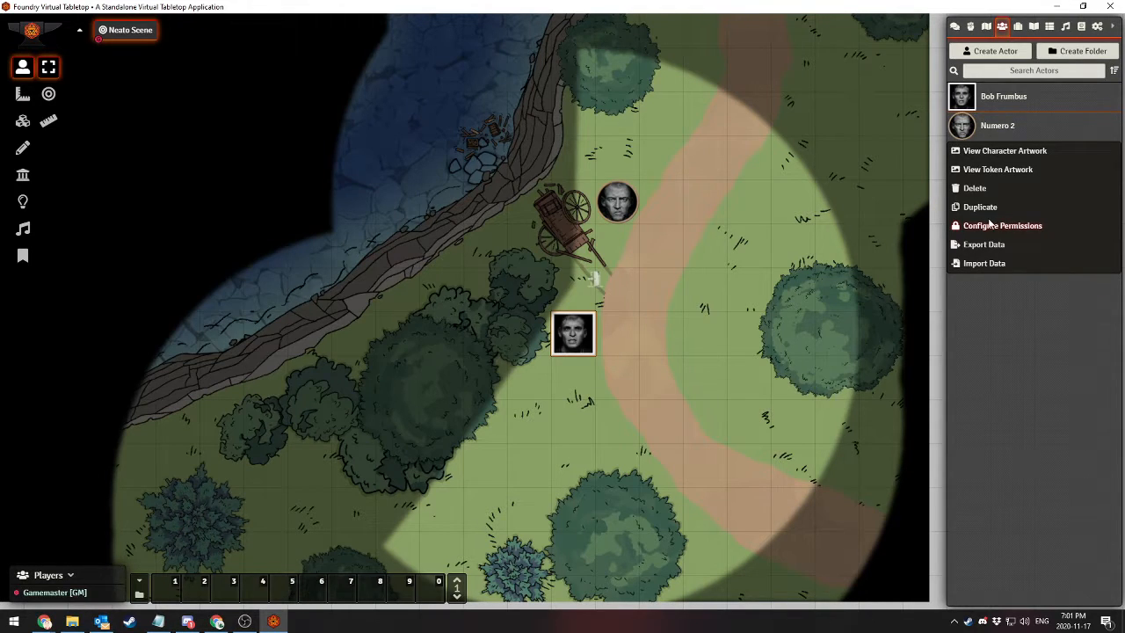
left_click(988, 225)
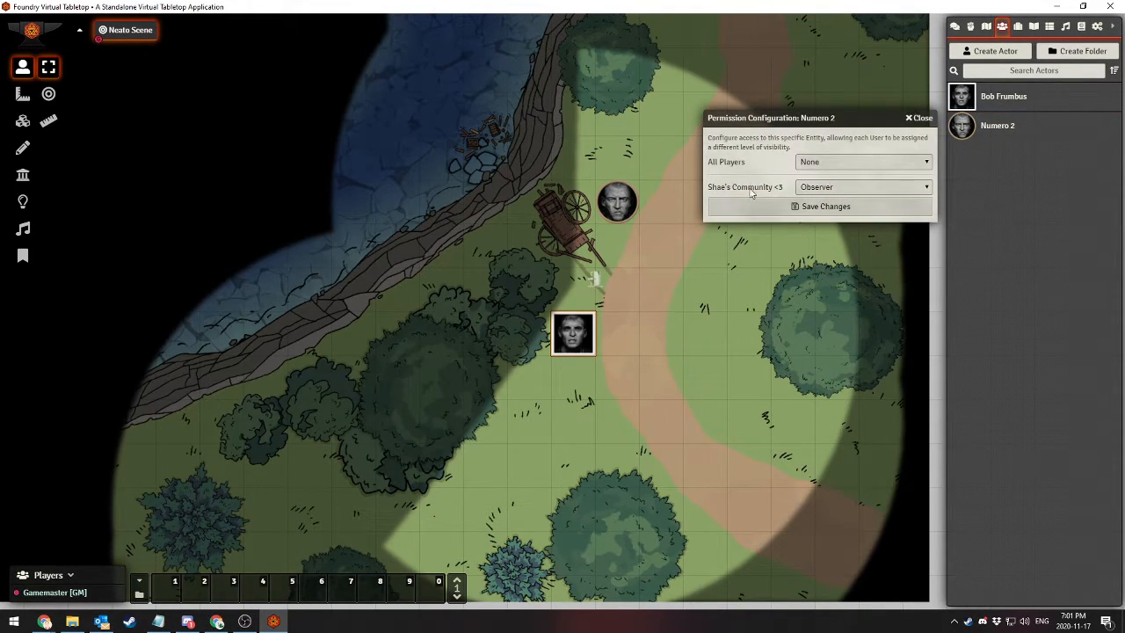
left_click(910, 118)
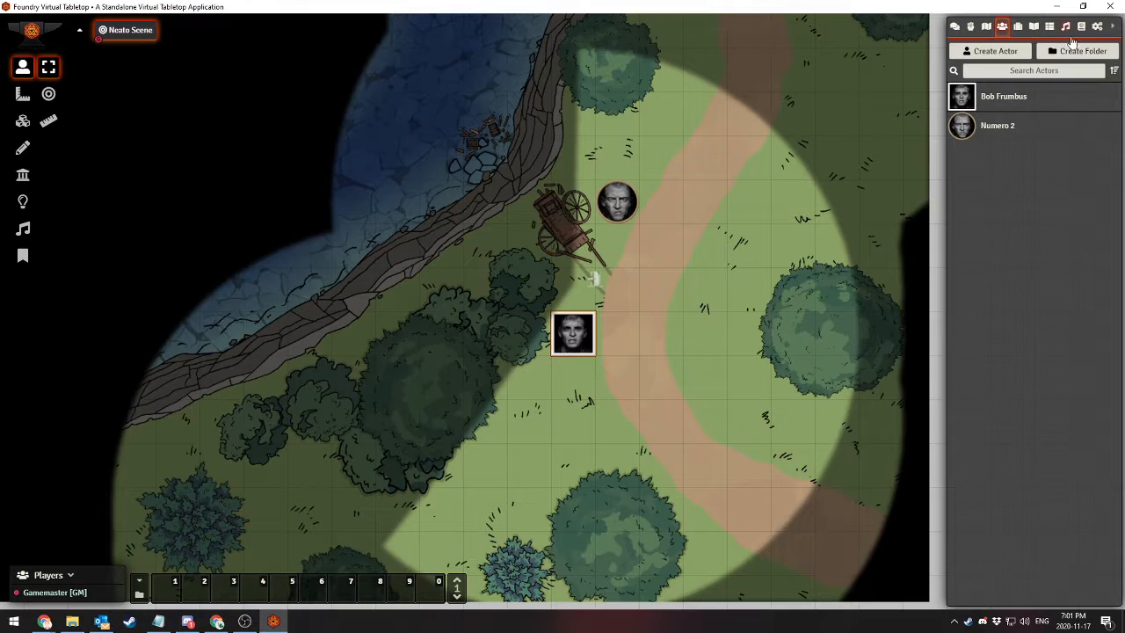
In User Management, replace the community player's user name, create an additional named user with the Player role, and save
left_click(1096, 27)
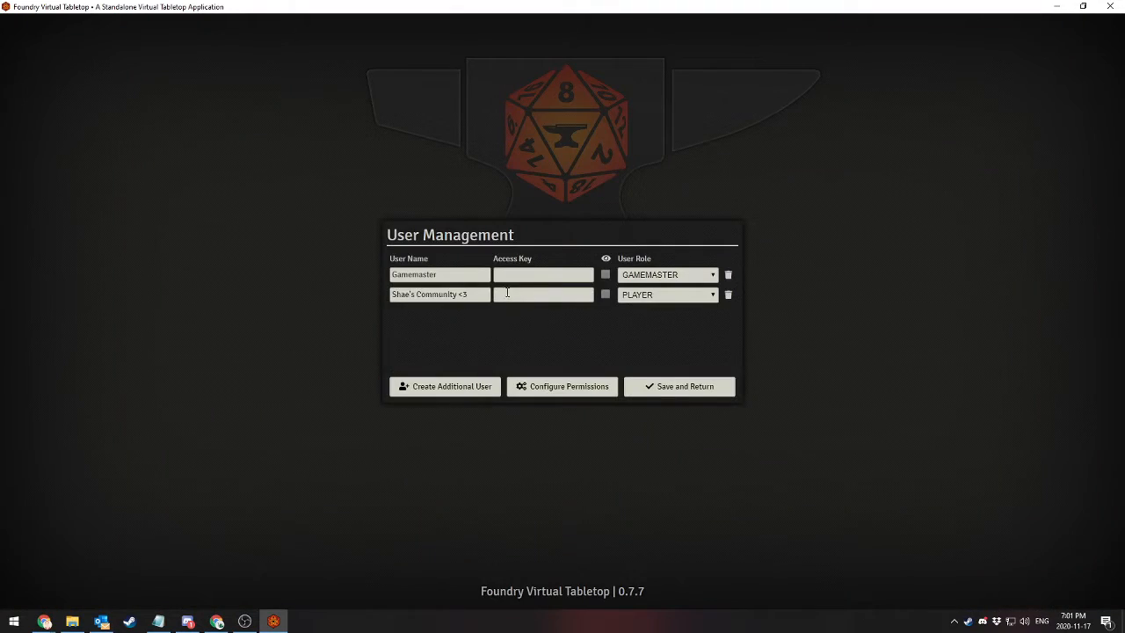
left_click_drag(456, 294, 115, 332)
type("Bobula")
left_click(451, 392)
left_click_drag(433, 315, 276, 320)
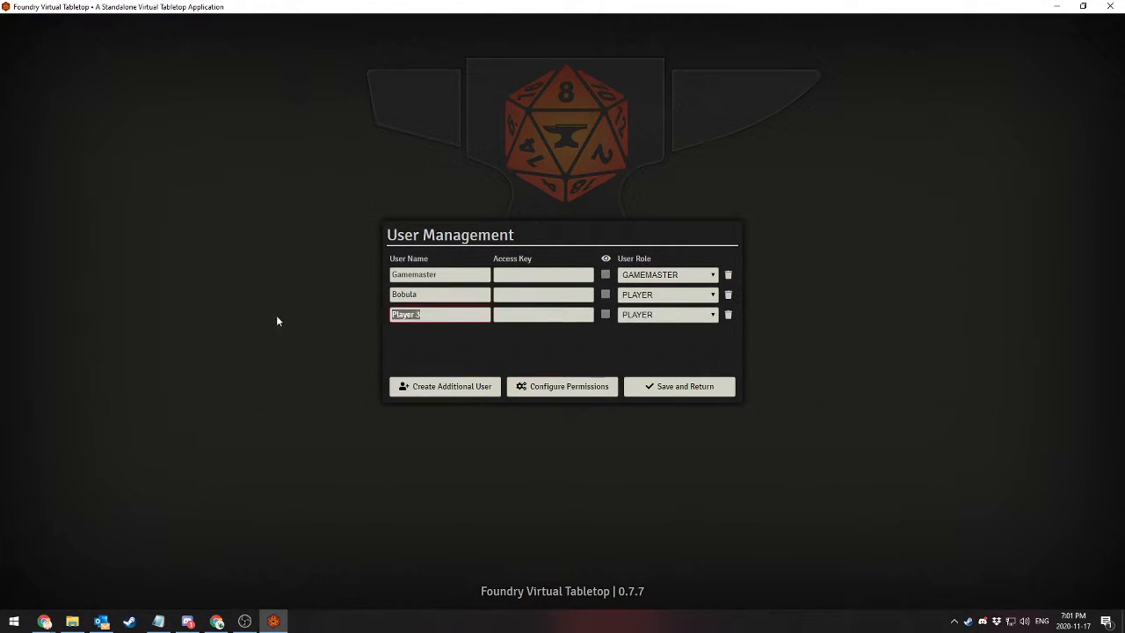
type("Wuustopher")
left_click(681, 387)
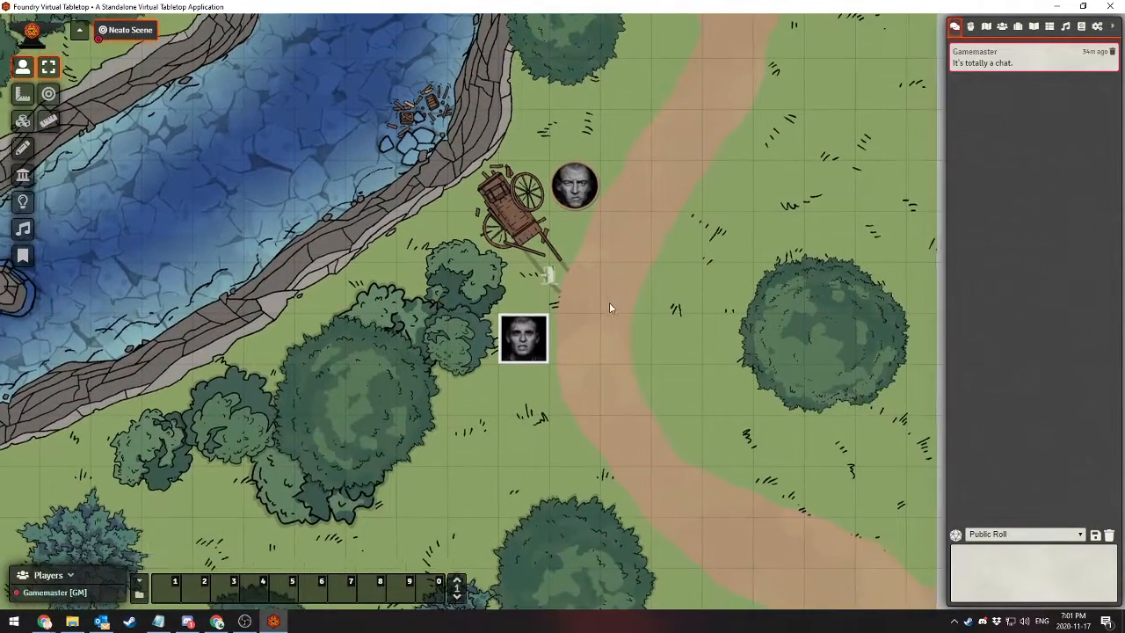
Set Numero 2's permissions to Observer for the renamed player and Owner for the newly added player, and save the changes
left_click(1002, 28)
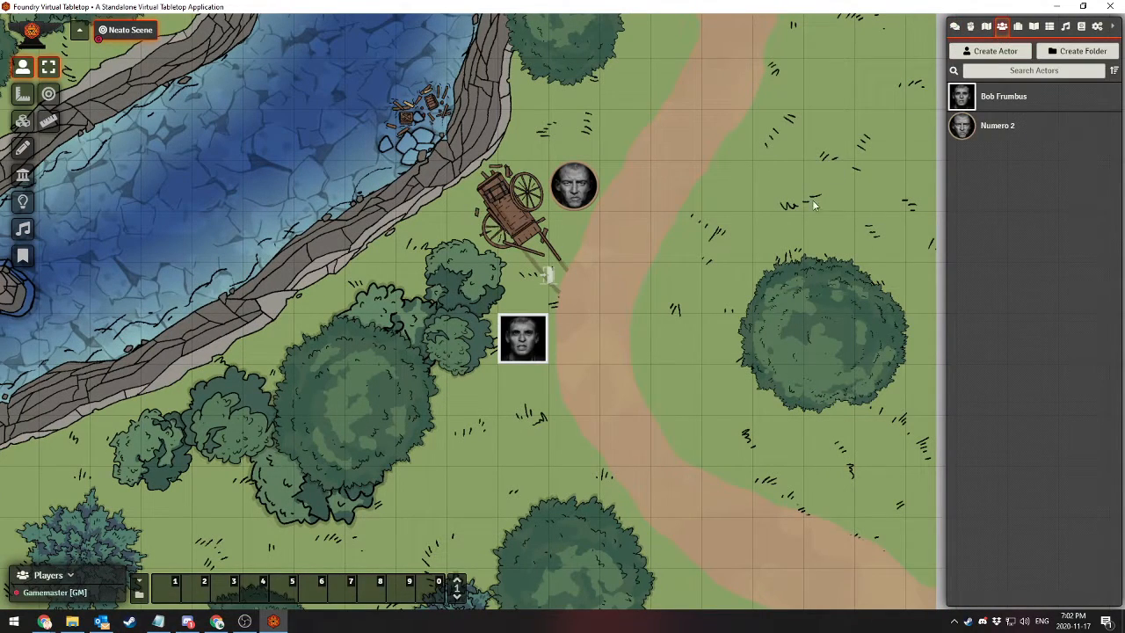
right_click(1007, 131)
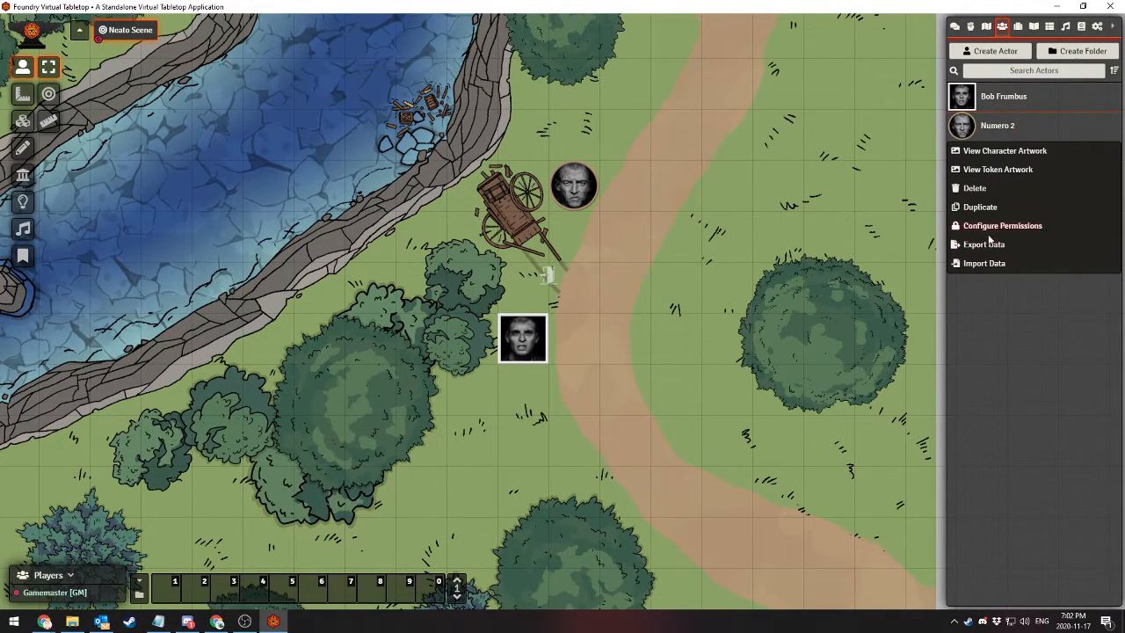
left_click(985, 228)
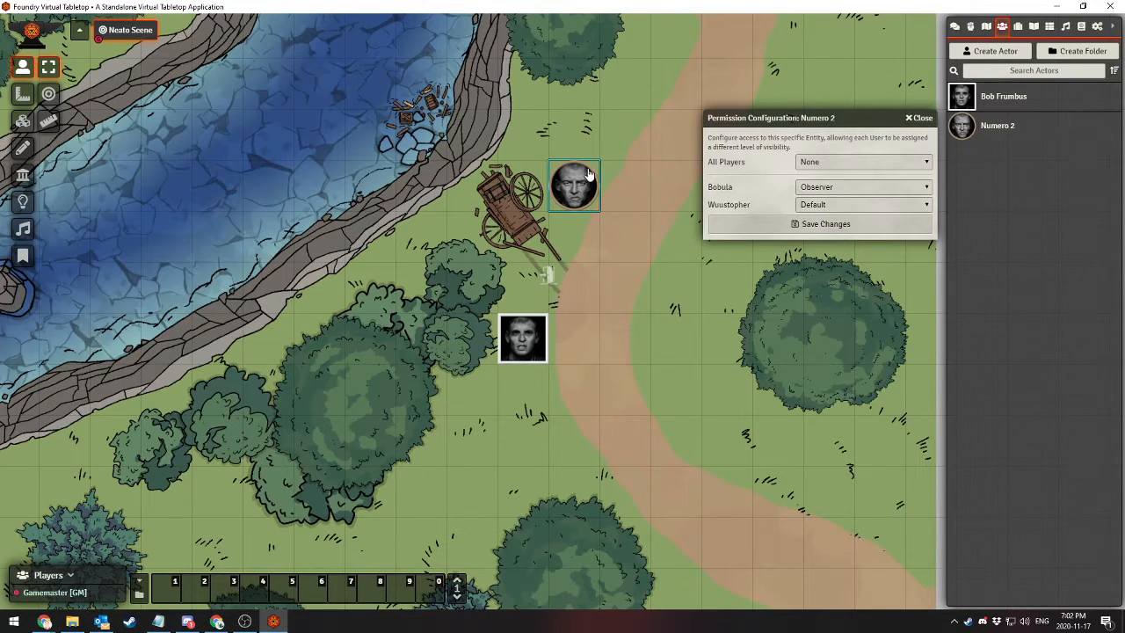
left_click(852, 187)
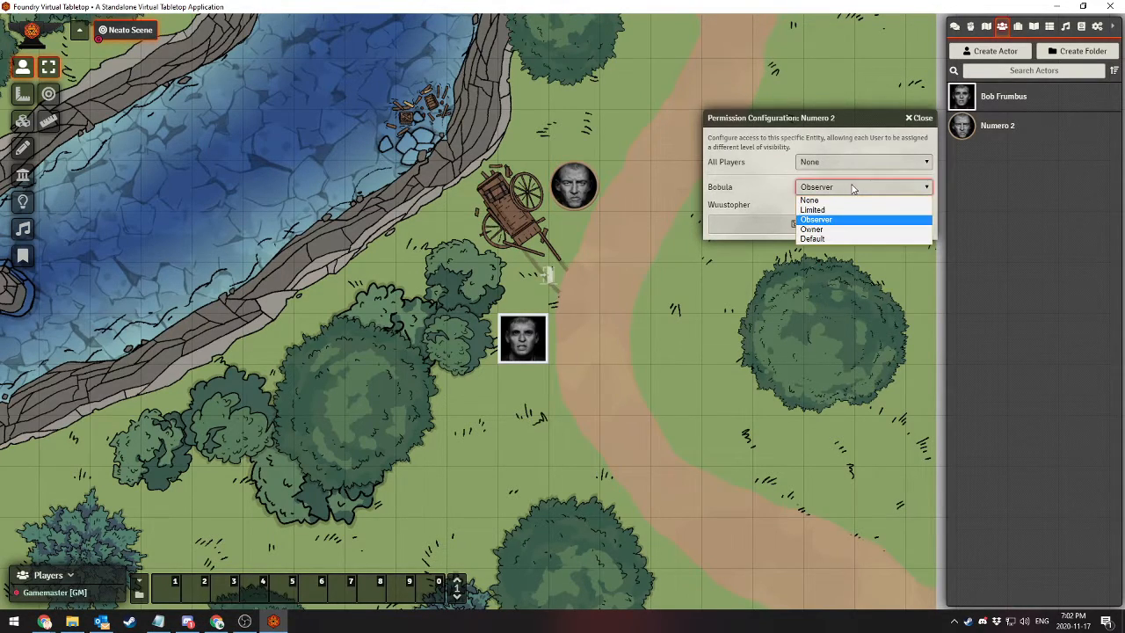
left_click(812, 229)
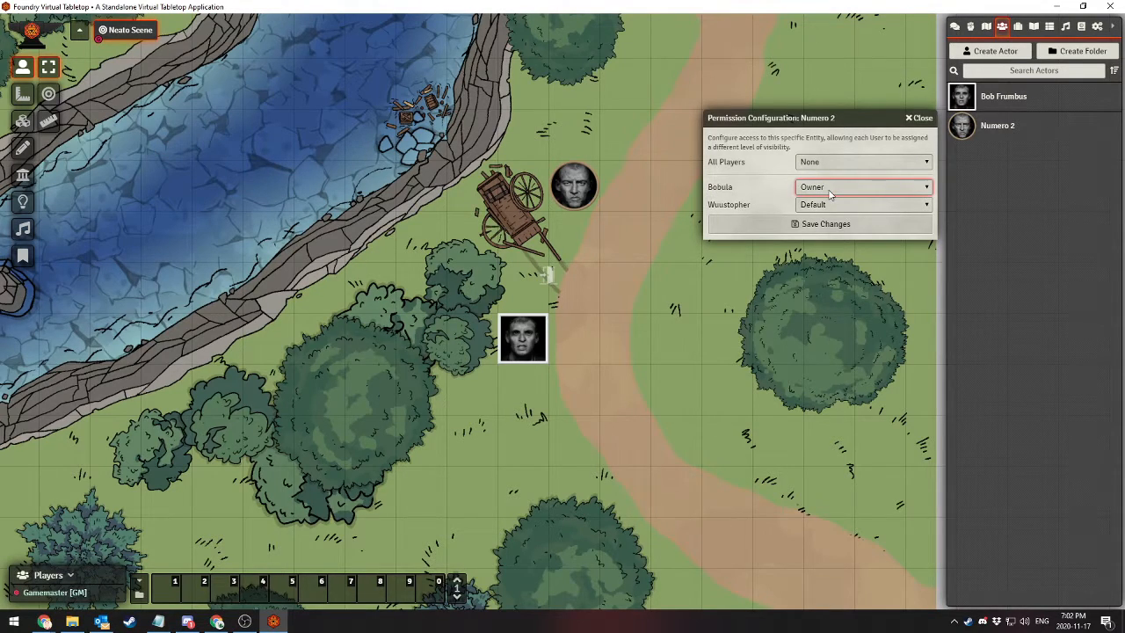
left_click(805, 207)
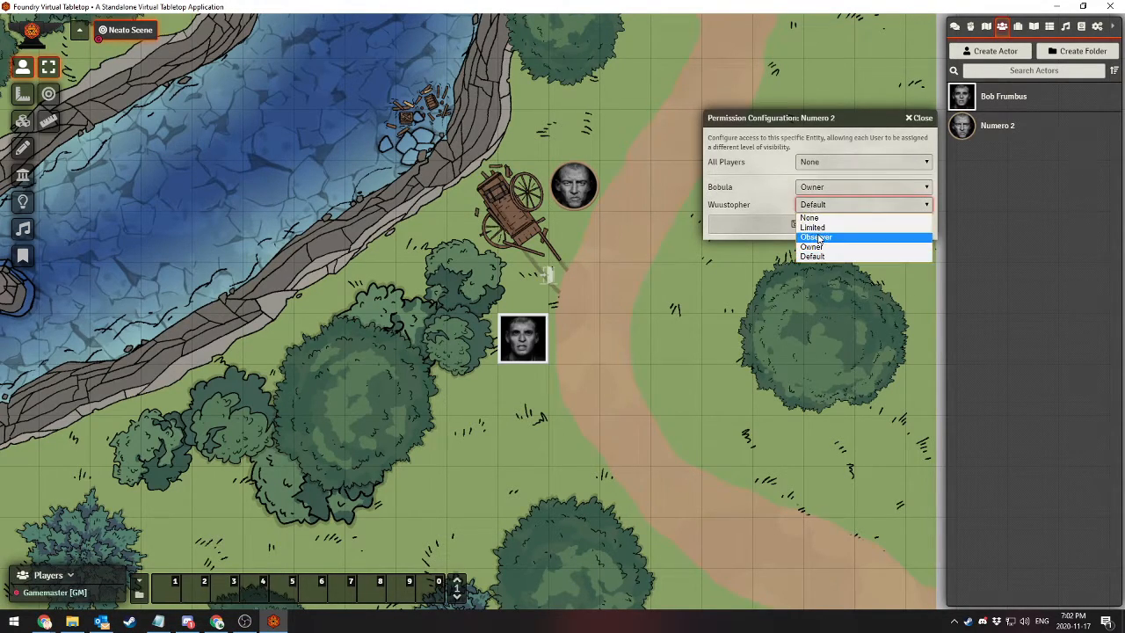
left_click(812, 253)
left_click(803, 195)
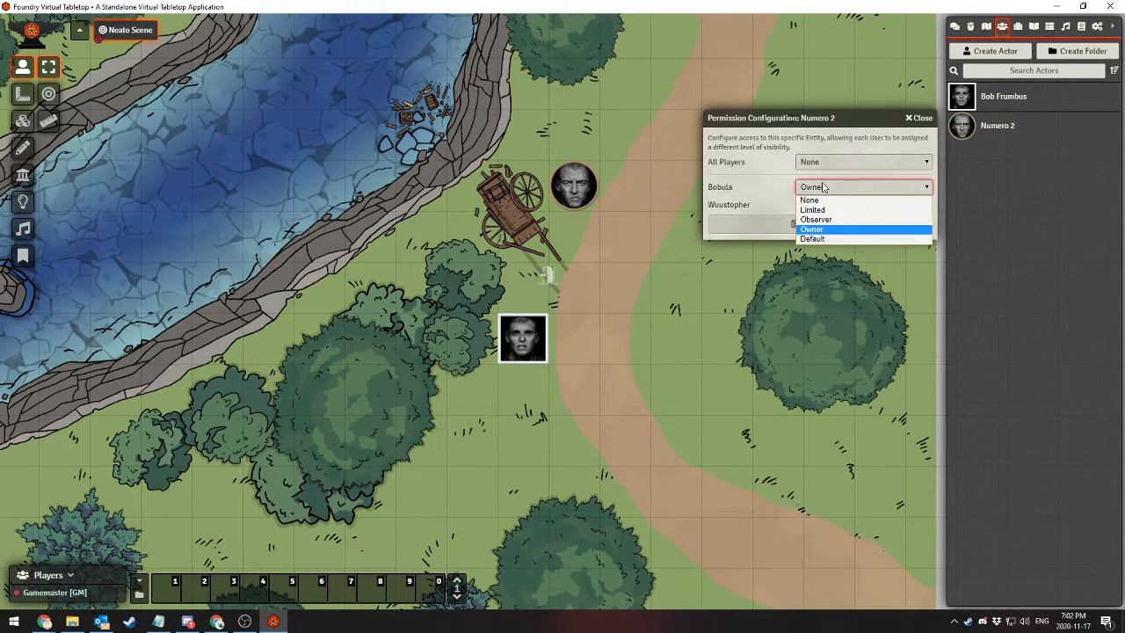
left_click(815, 223)
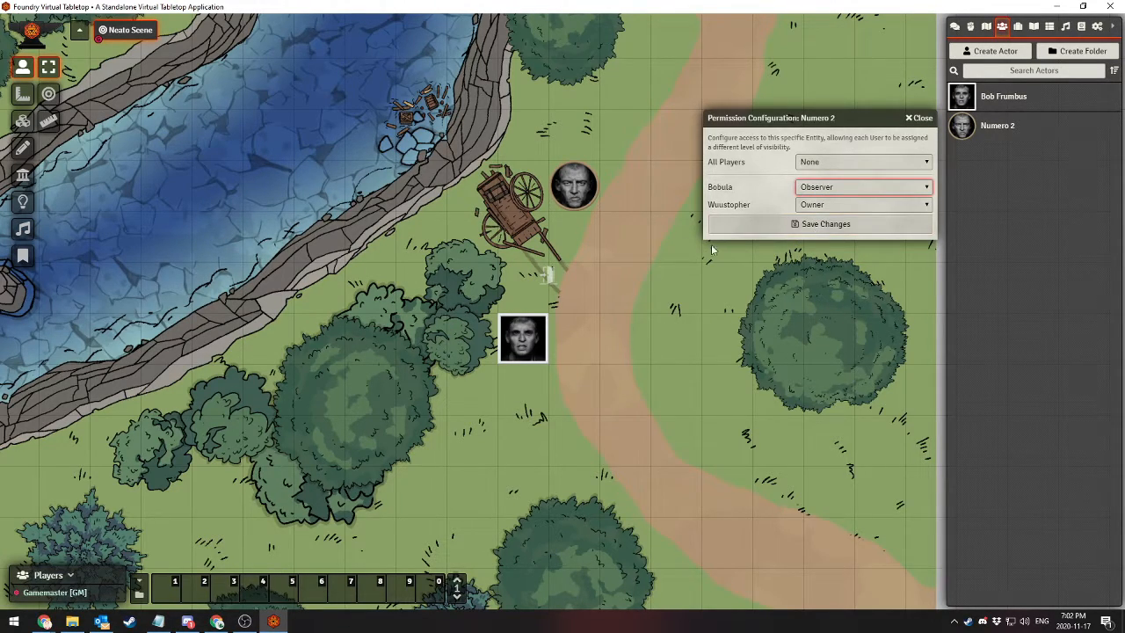
left_click(810, 225)
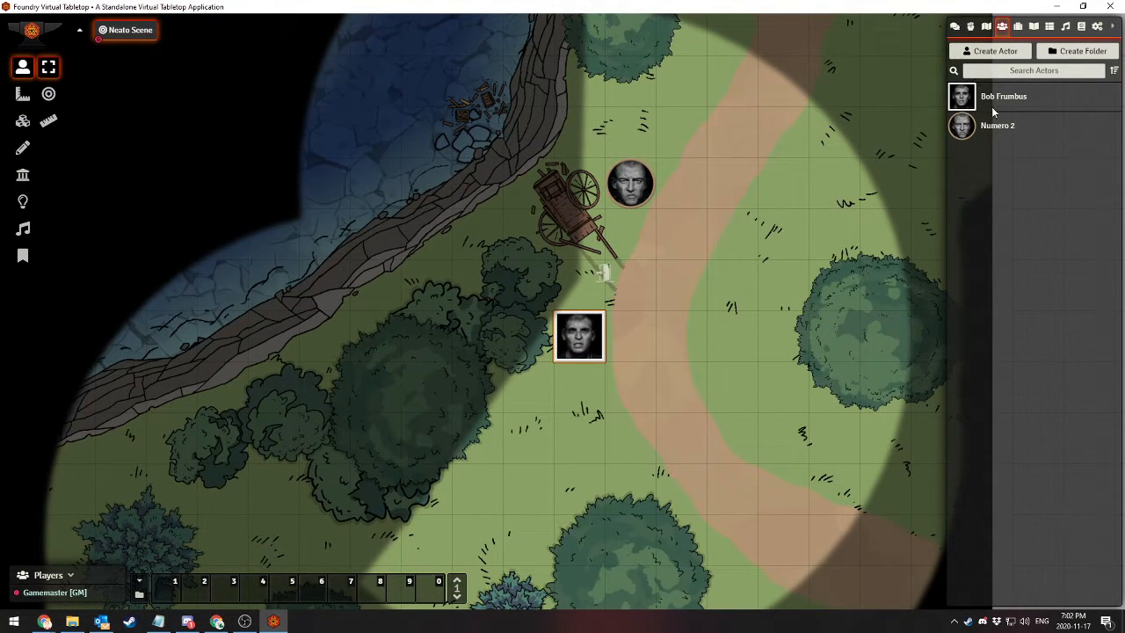
Set Bob Frumbus's permissions to Owner for the renamed player and Observer for the newly added player, and save the changes
right_click(997, 104)
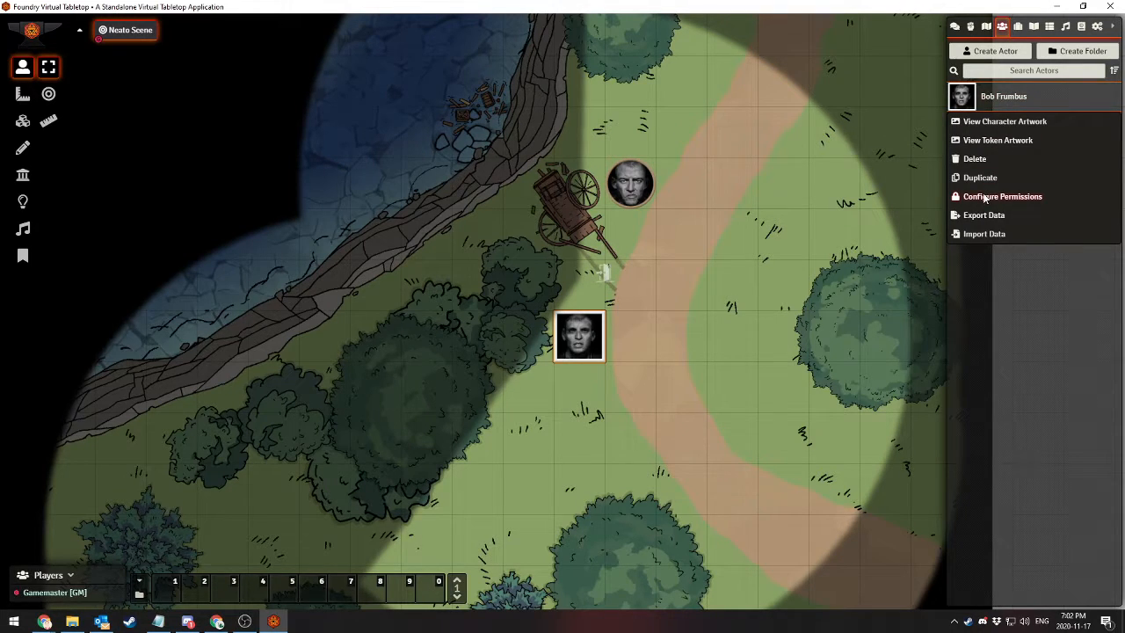
left_click(985, 196)
left_click(851, 160)
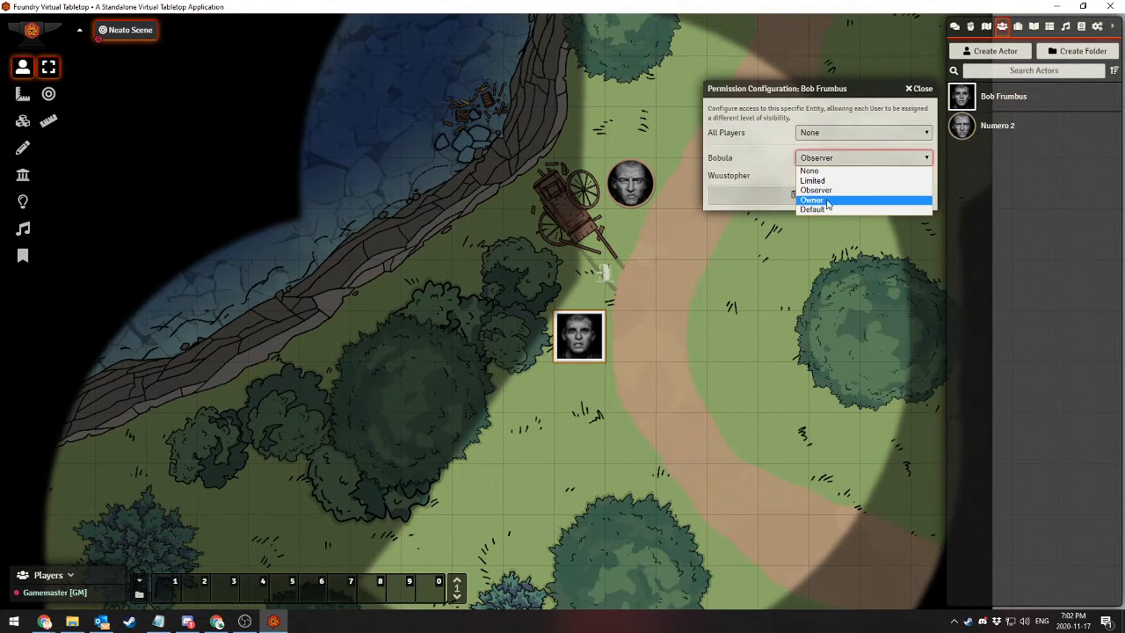
left_click(827, 201)
left_click(843, 176)
left_click(819, 208)
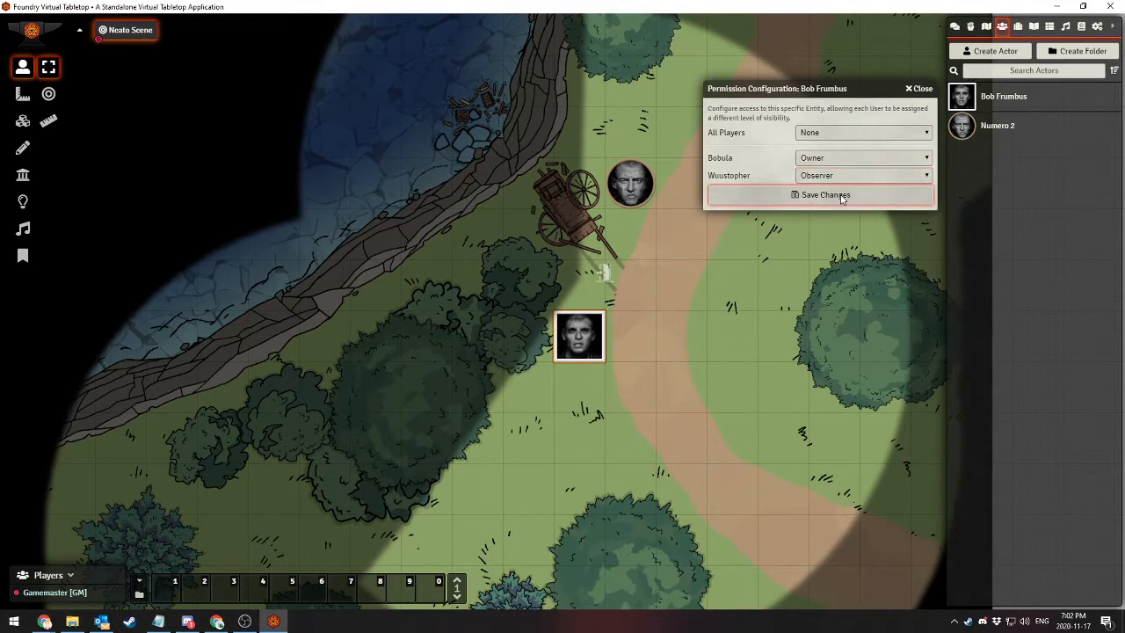
left_click(809, 195)
scroll(662, 306, "up", 4)
left_click_drag(627, 334, 666, 213)
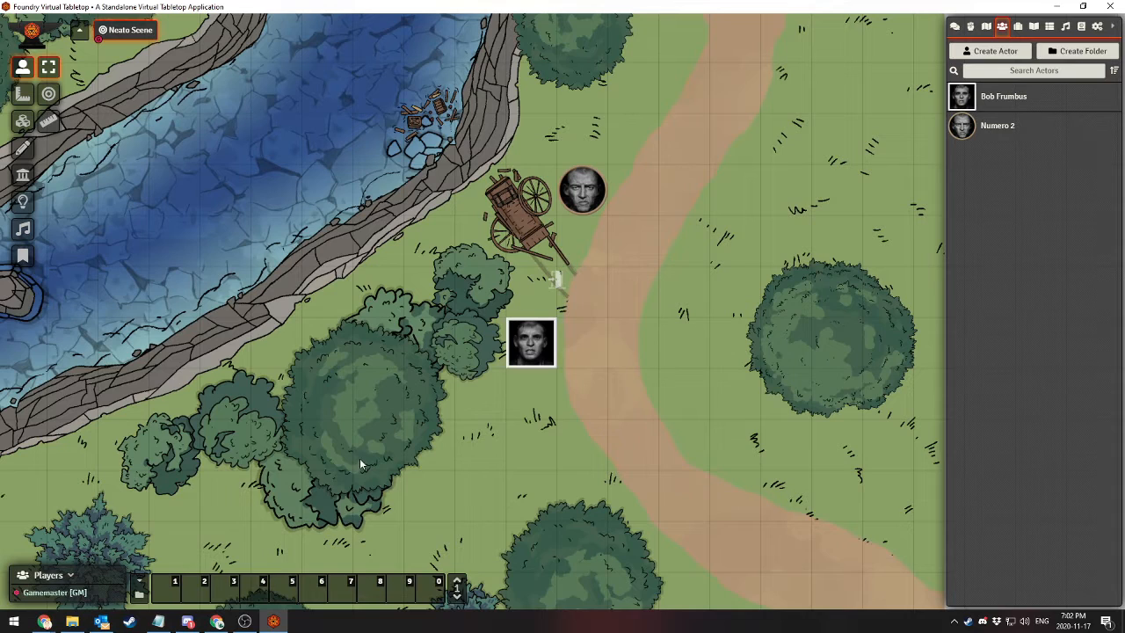
Switch to Chrome, return from the Reddit thread to the Google results, and search for "FoundryVTT Isometric maps"
left_click(217, 621)
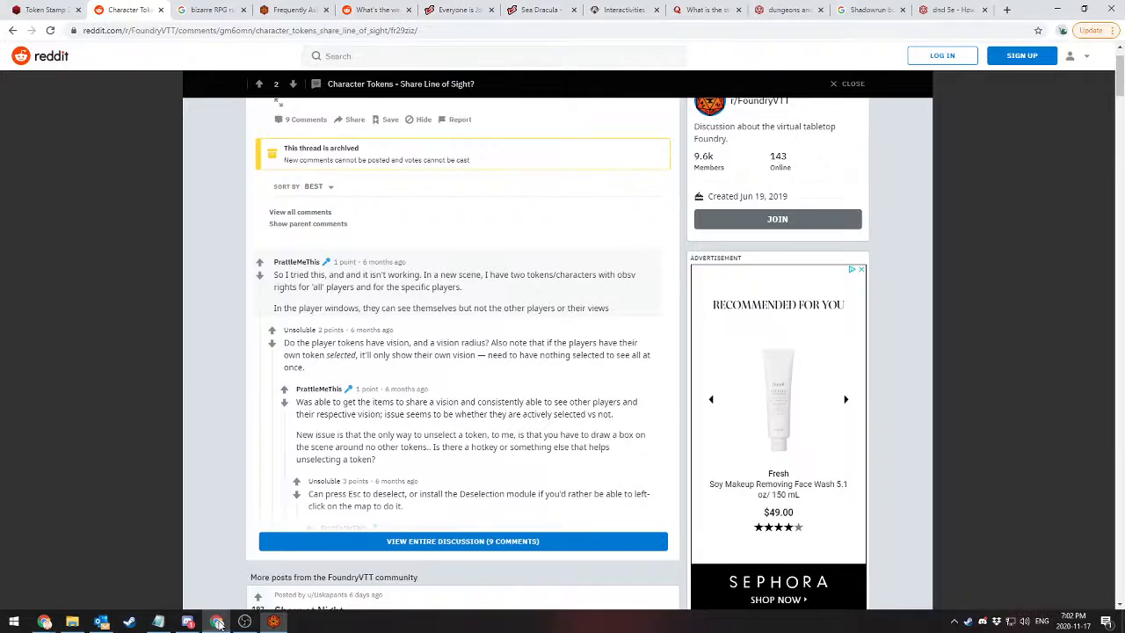
left_click(11, 31)
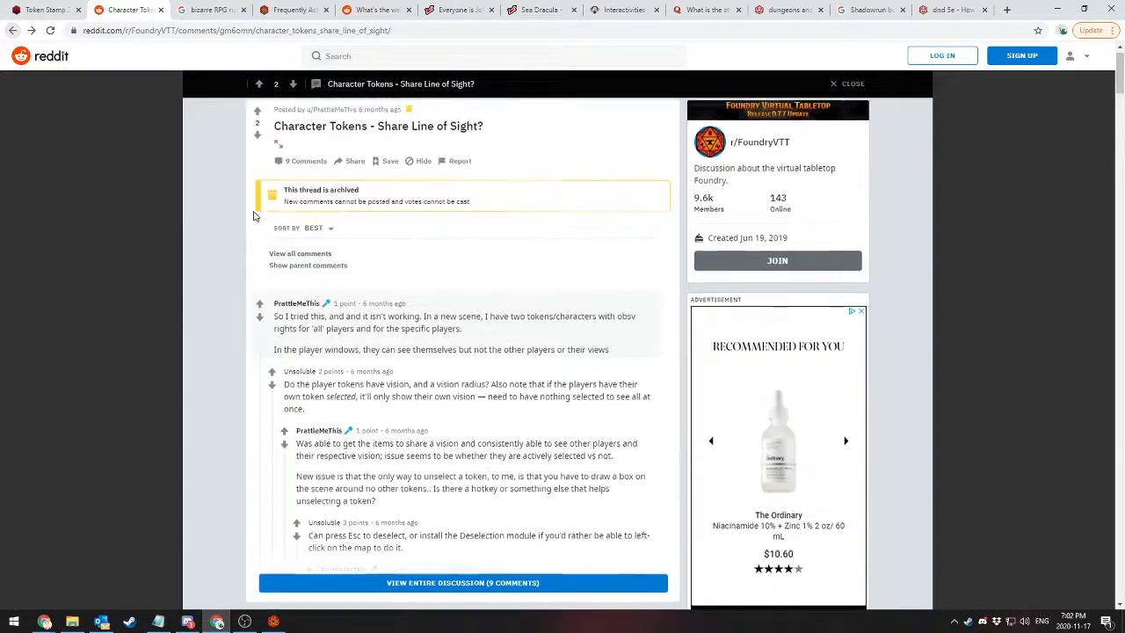
left_click(12, 31)
left_click(276, 67)
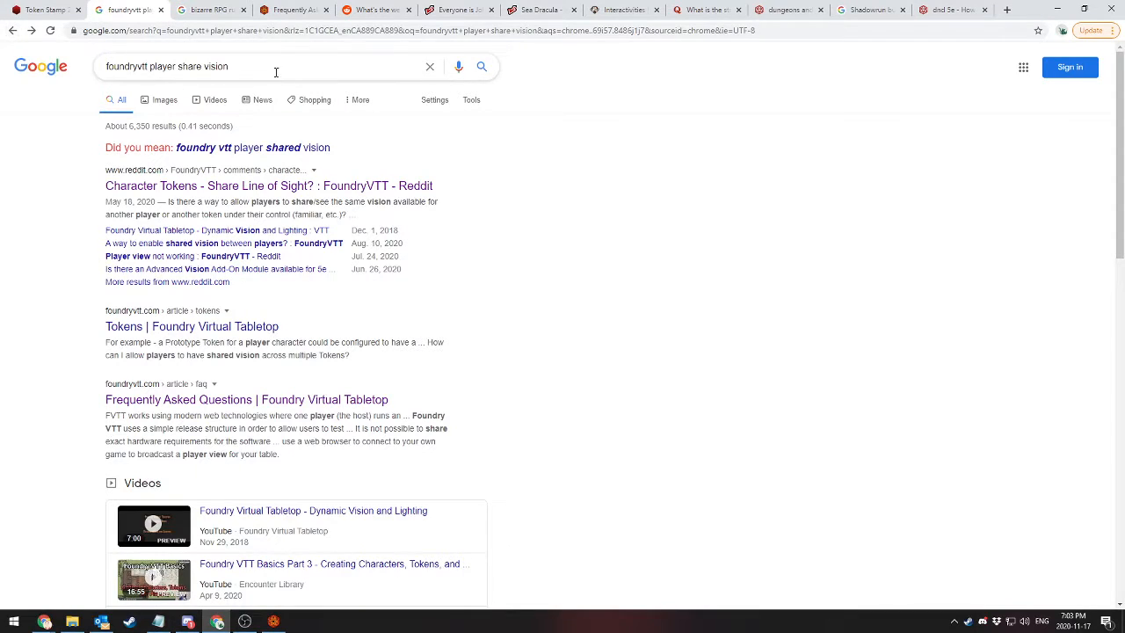
key("ctrl+a")
type("Foundry")
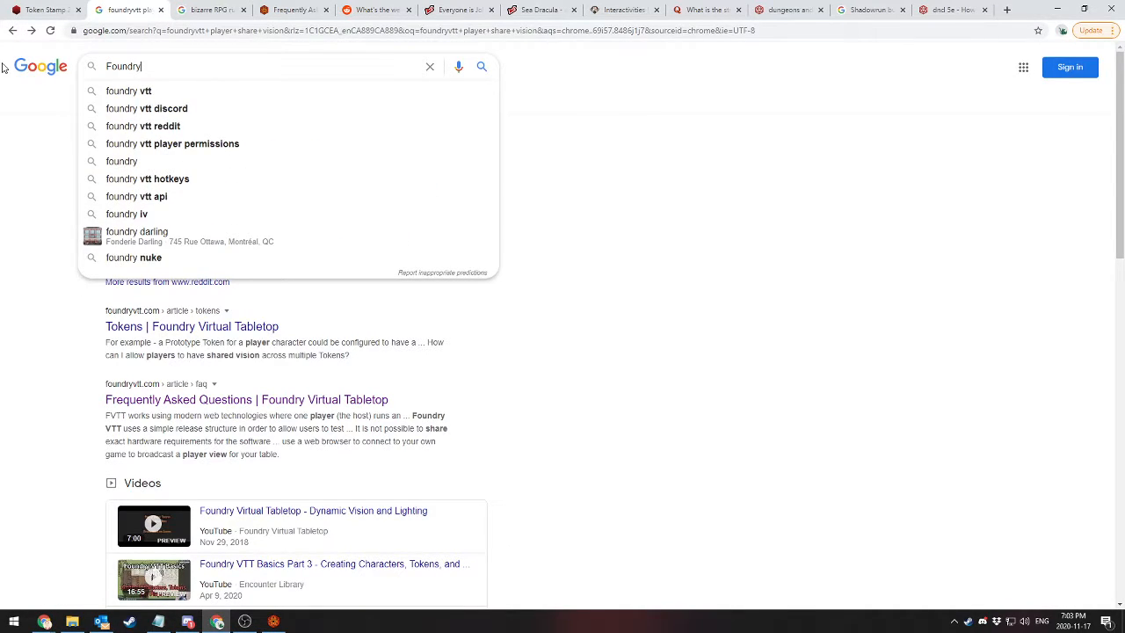
type("VTT Isom")
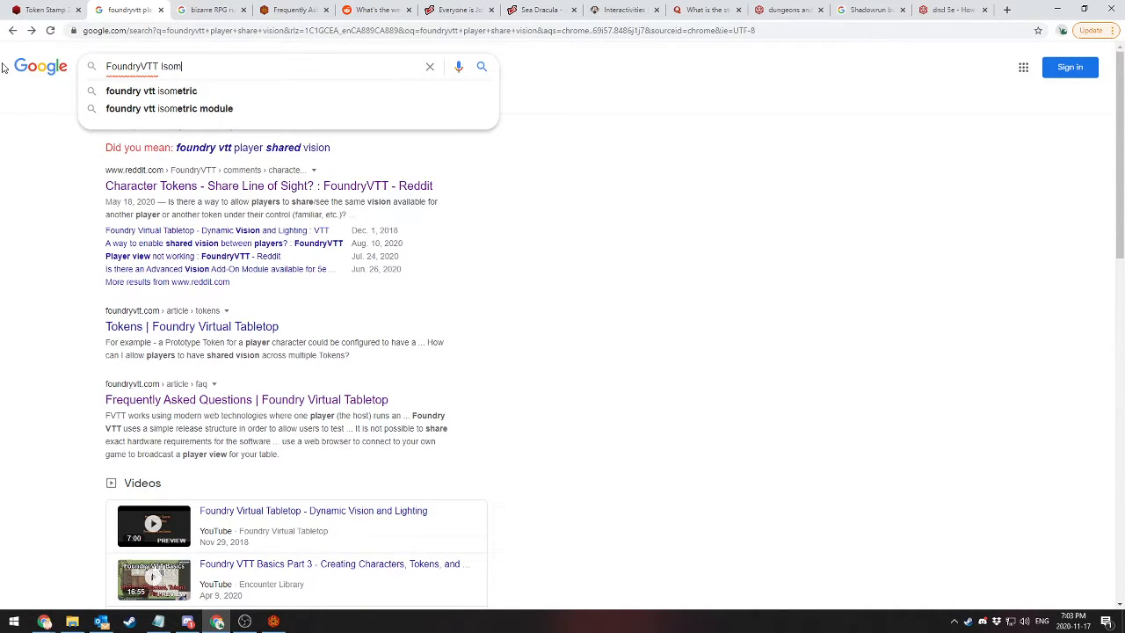
type("etric maps")
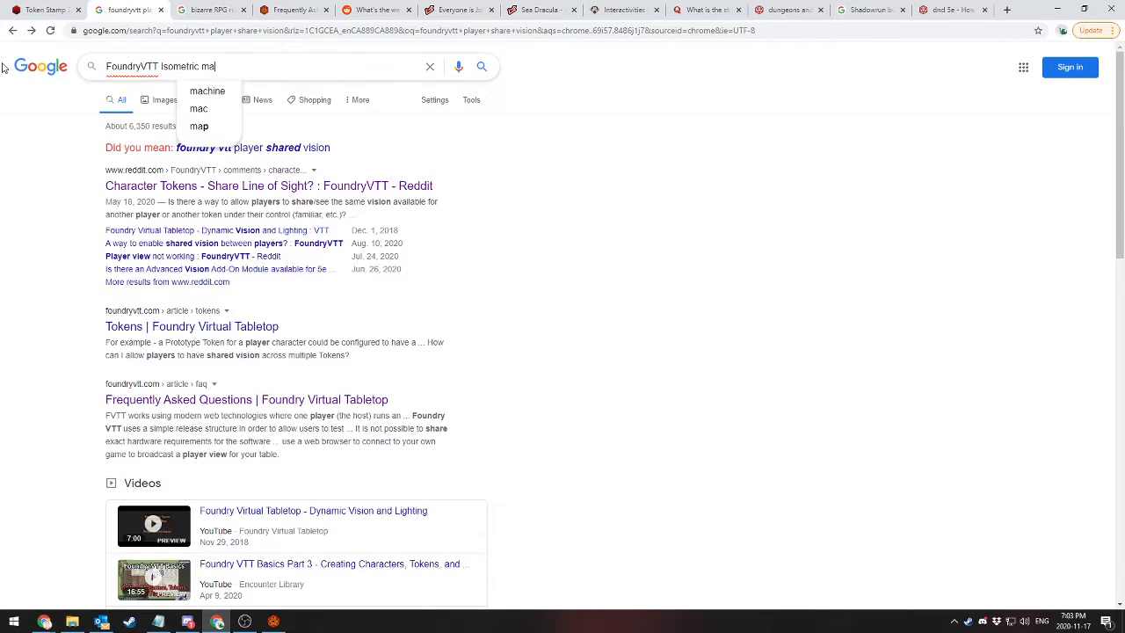
key("Return")
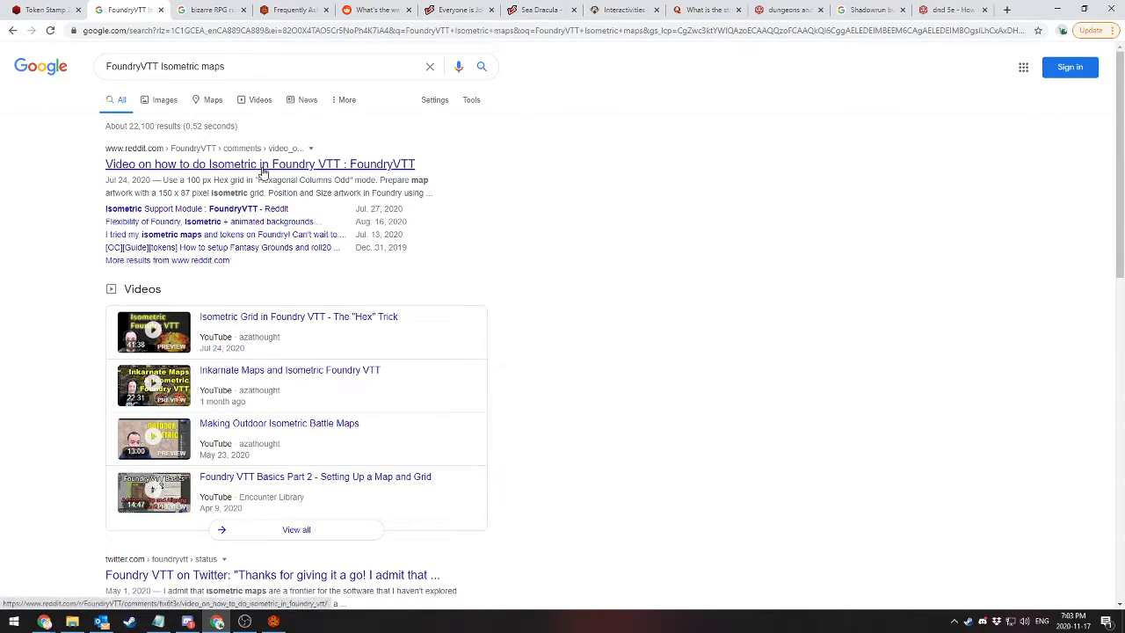
Open the Reddit result "Video on how to do Isometric in Foundry VTT" in a new tab and view the search's image results
middle_click(259, 167)
left_click(184, 8)
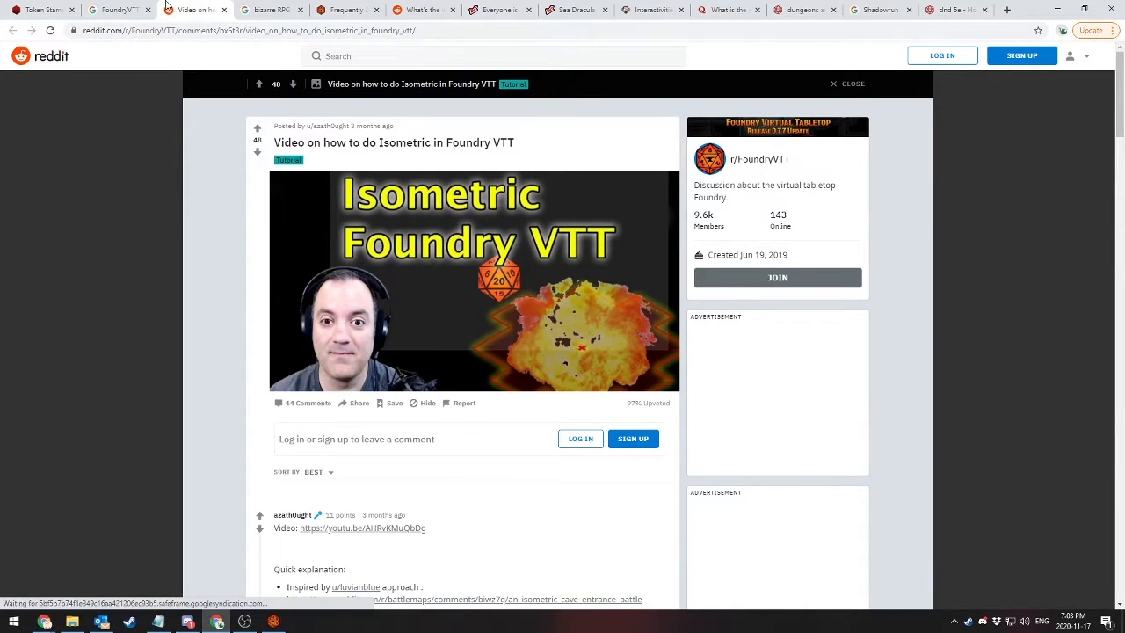
left_click(119, 10)
left_click(164, 100)
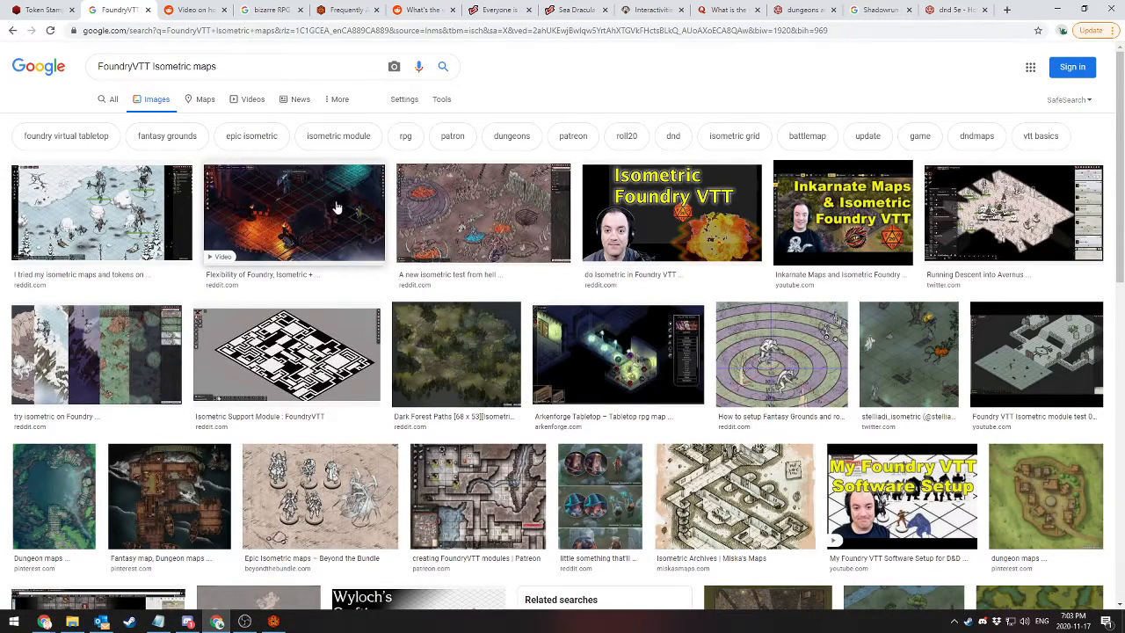
Open the Reddit post "Flexibility of Foundry, Isometric + animated backgrounds" from the image results and watch part of its video in full screen
left_click(300, 217)
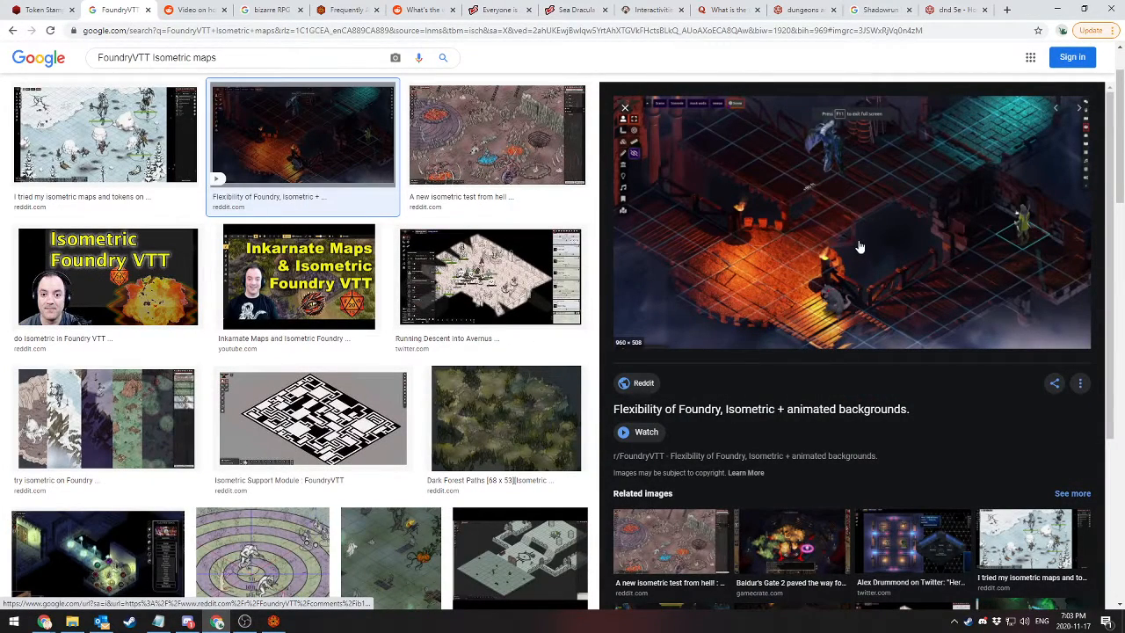
left_click(817, 208)
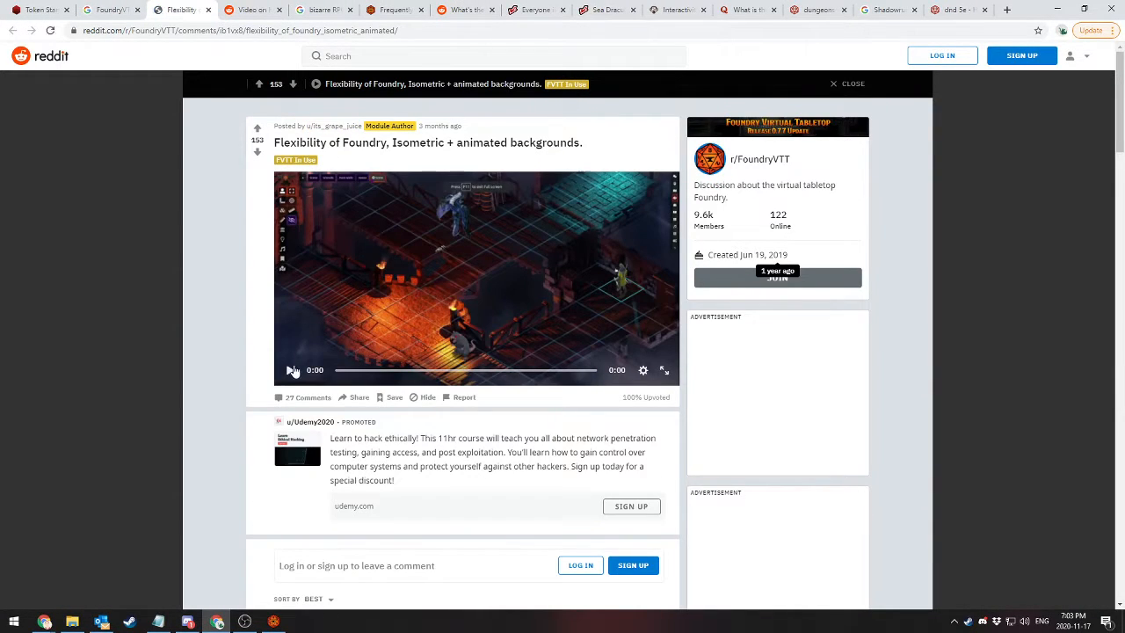
left_click(473, 277)
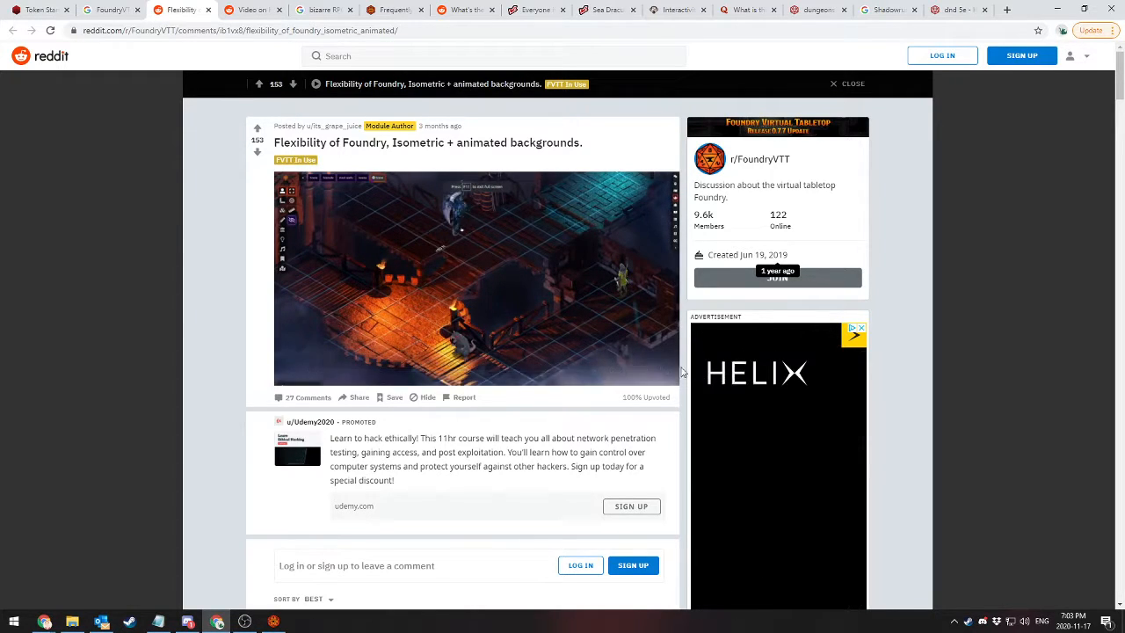
left_click(663, 370)
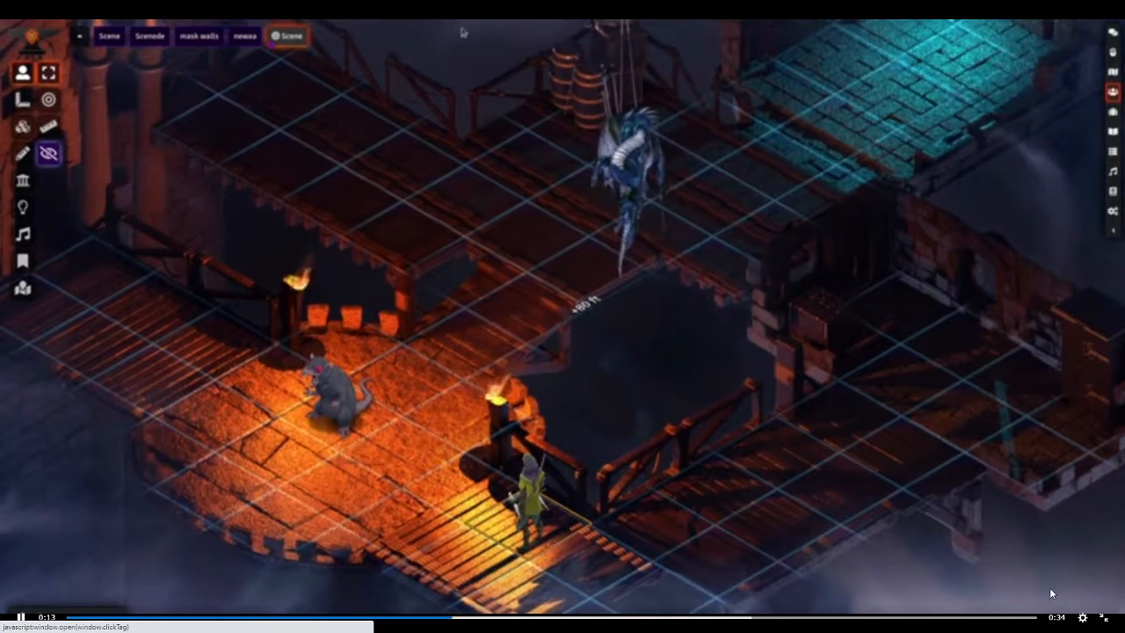
left_click(21, 620)
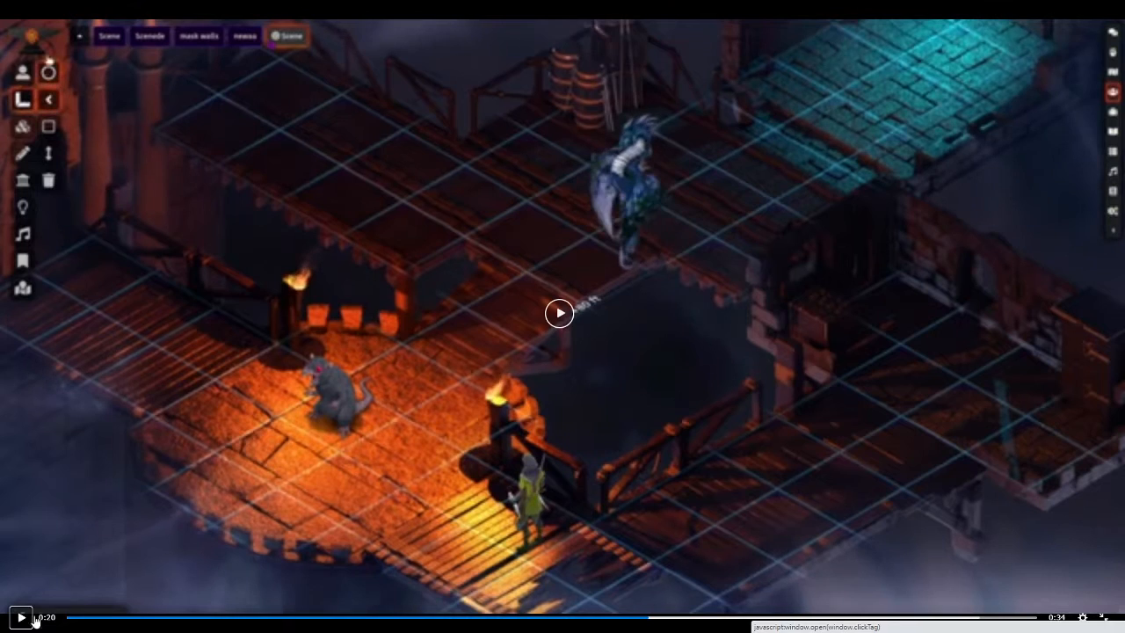
left_click(1104, 618)
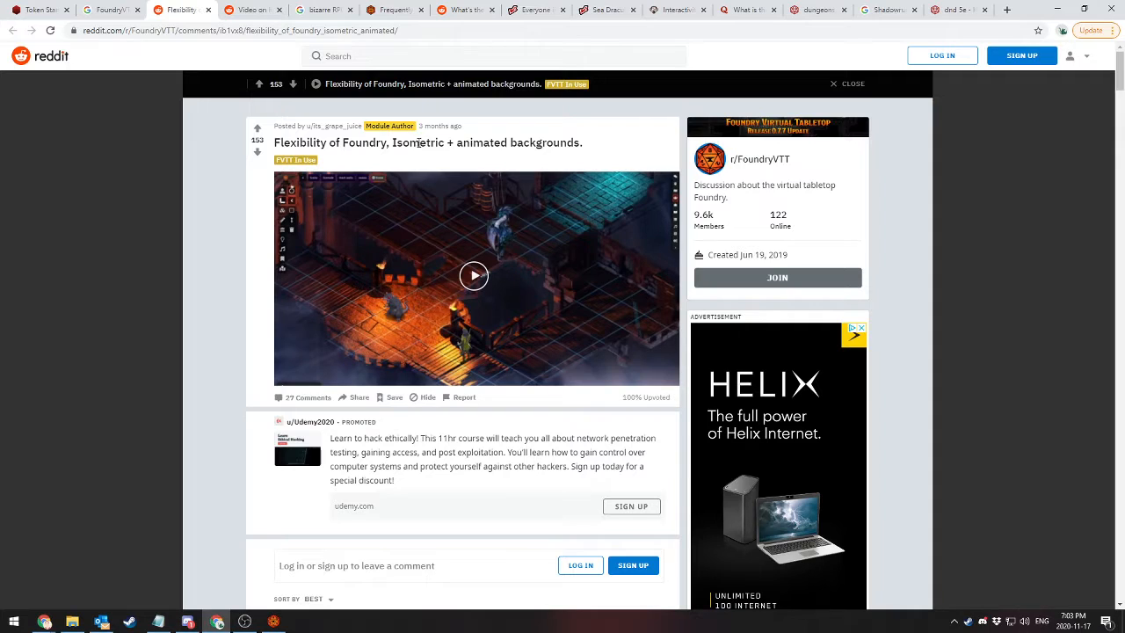
Read the post's comments, open the linked Isometric Worlds Patreon page, and look through its map and token posts
scroll(115, 278, "down", 3)
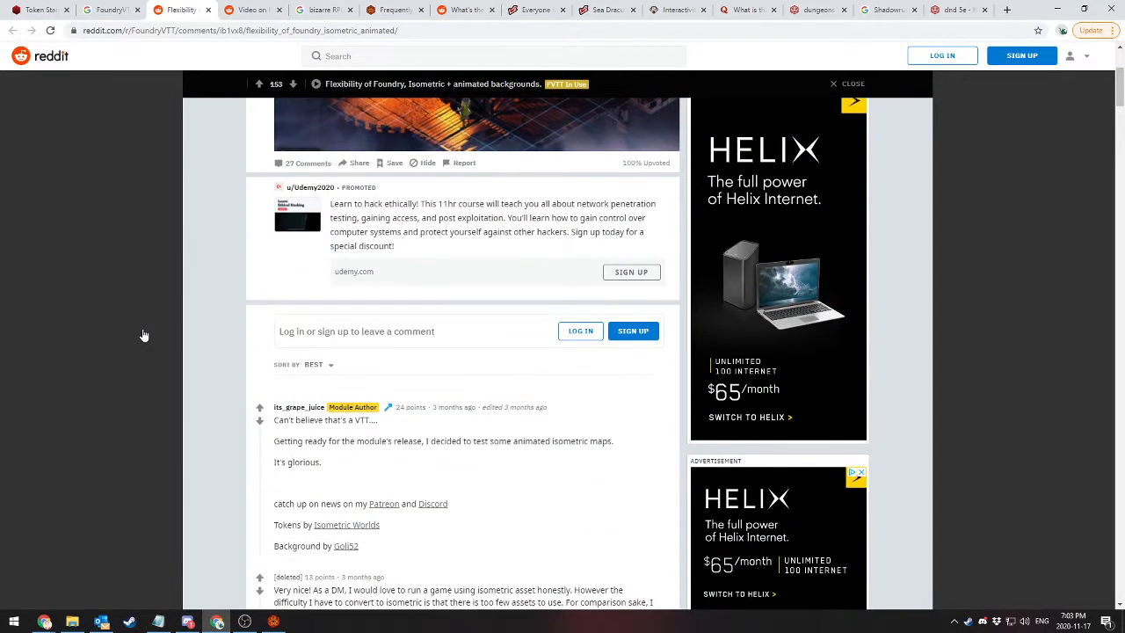
scroll(144, 335, "down", 2)
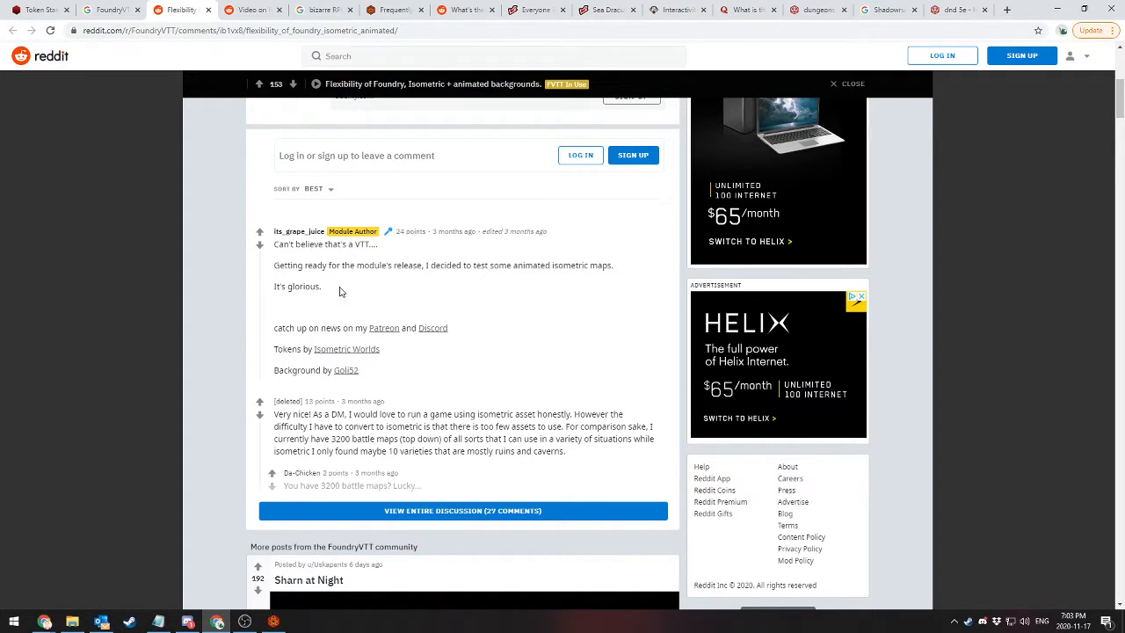
left_click(372, 351)
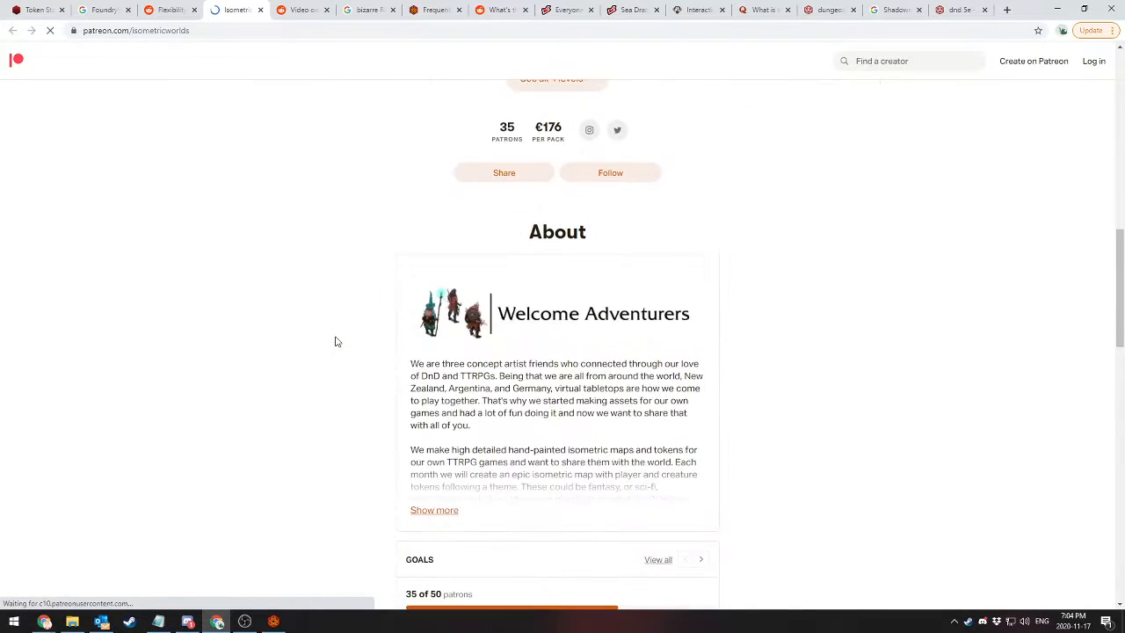
scroll(334, 341, "down", 6)
scroll(334, 340, "down", 9)
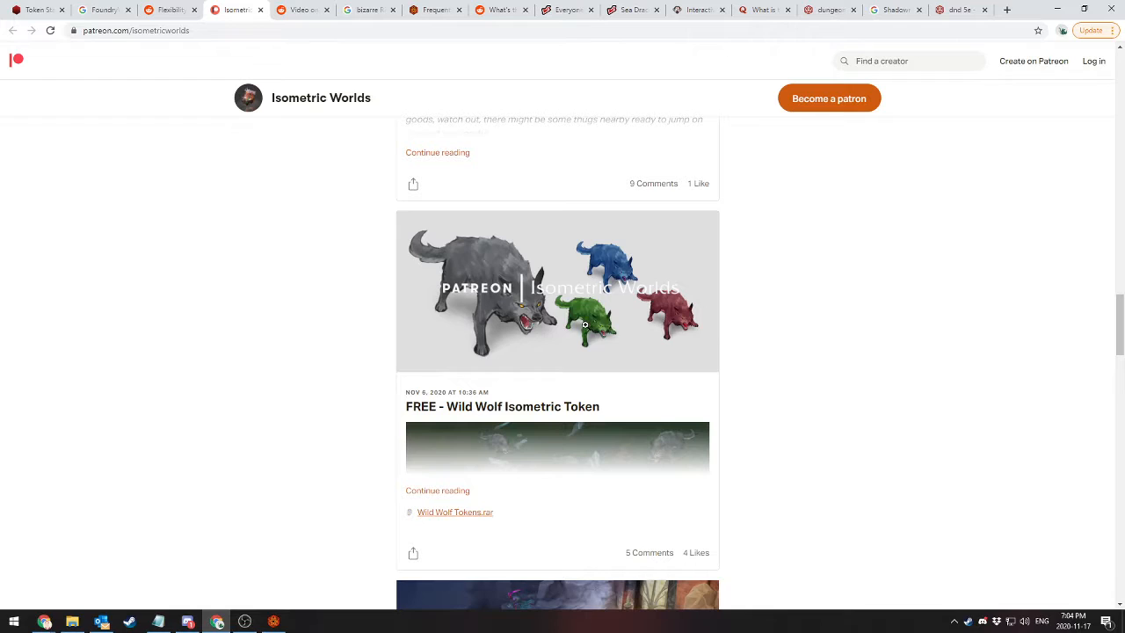
scroll(479, 308, "down", 5)
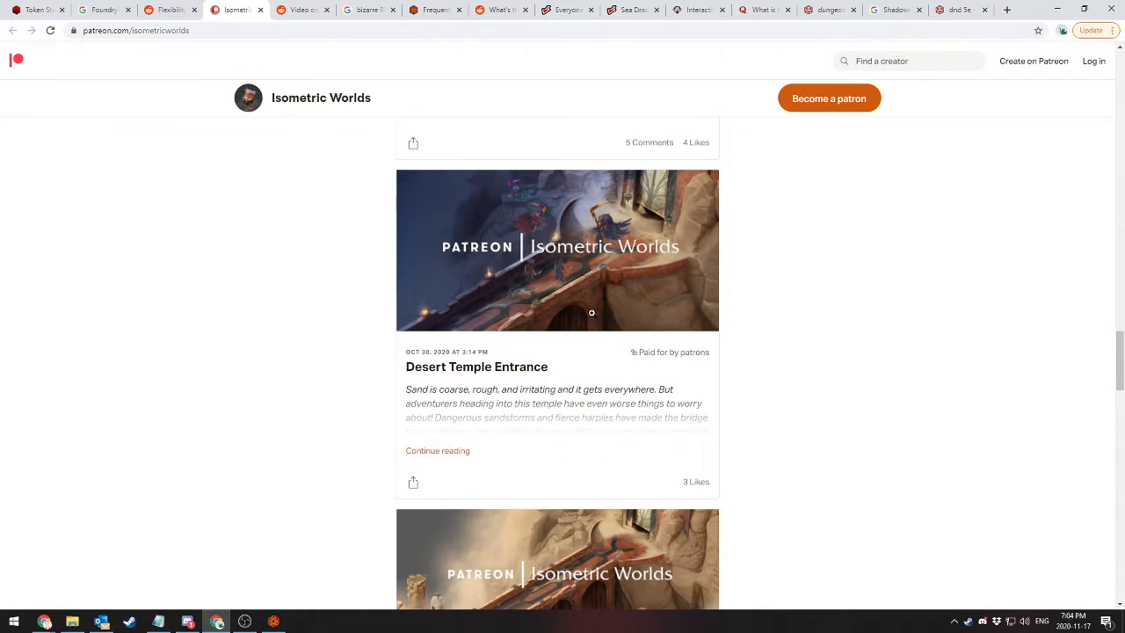
Close the Patreon and Reddit pages, return to the isometric maps image results, and switch back to Foundry Virtual Tabletop
left_click(260, 10)
left_click(146, 286)
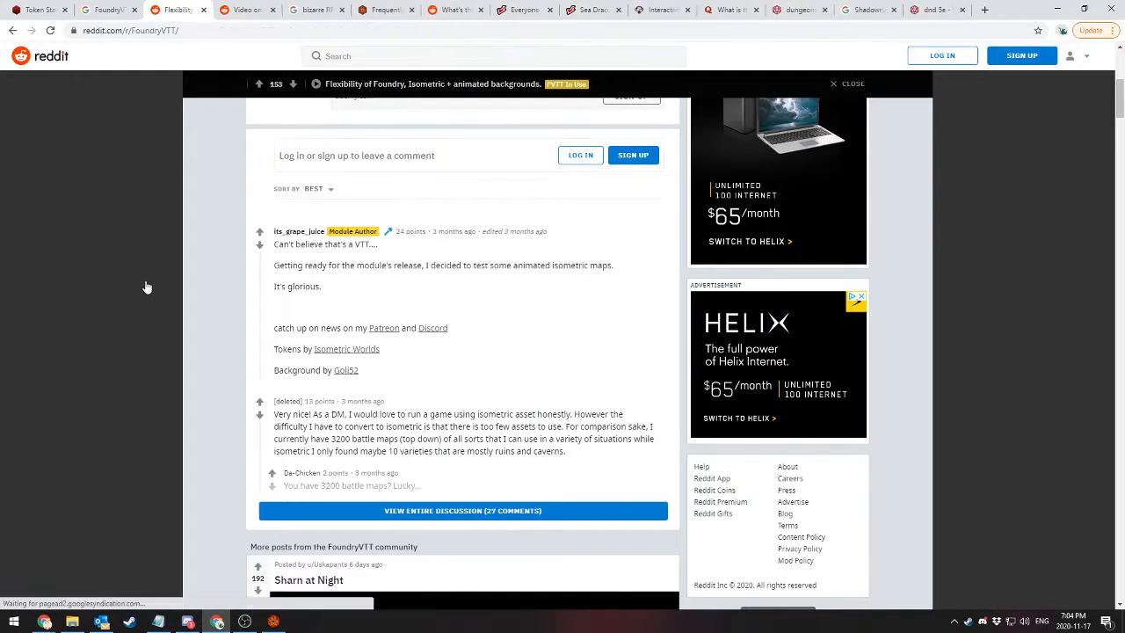
left_click(209, 10)
left_click(208, 10)
left_click(114, 10)
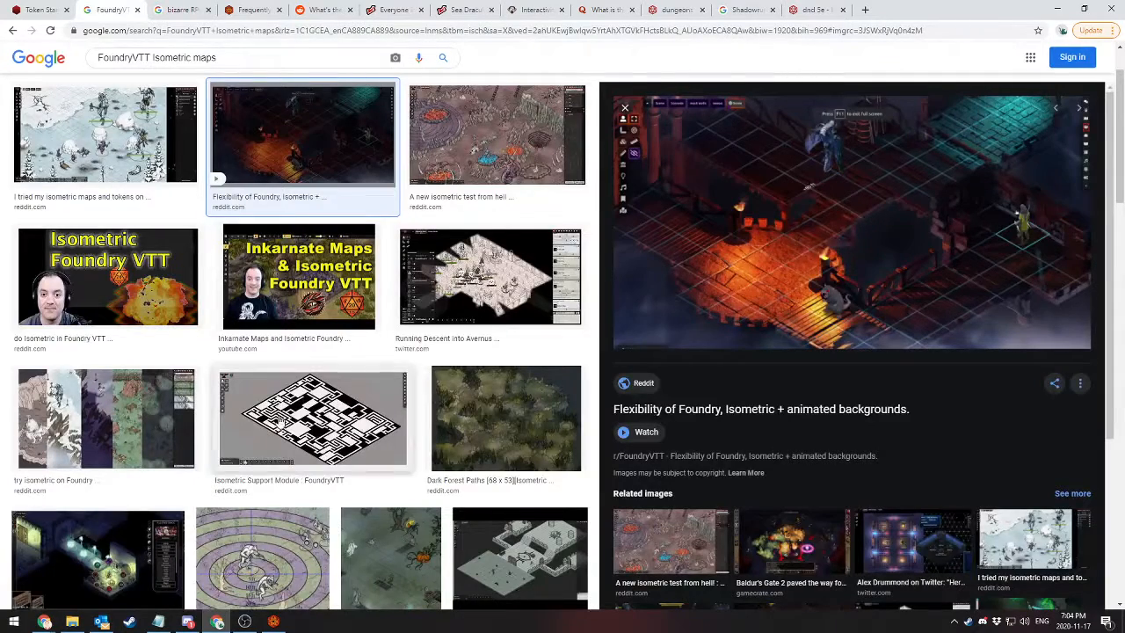
left_click(1065, 7)
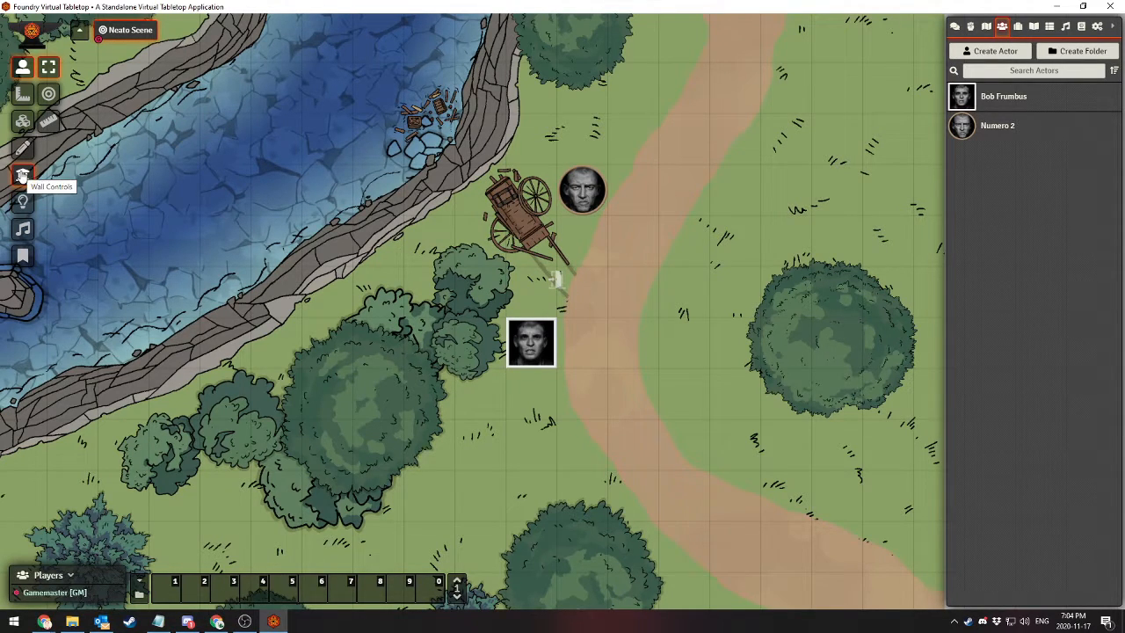
Draw a light source on the river beside the rocks near the bridge, with a dim radius of about 14 grid units
left_click_drag(376, 167, 423, 182)
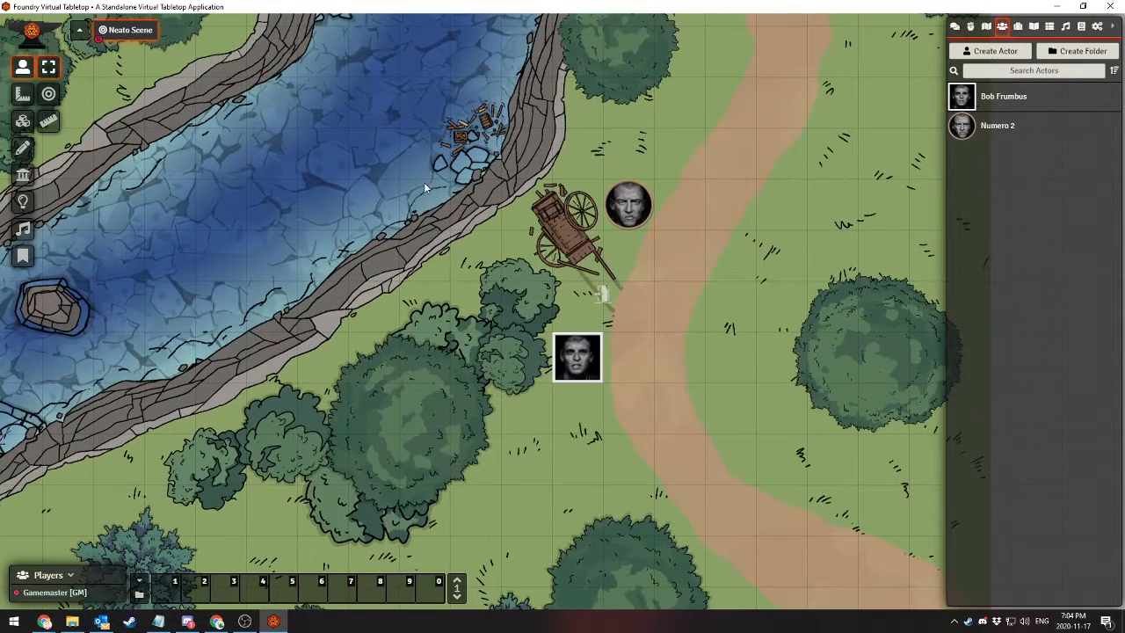
left_click(23, 200)
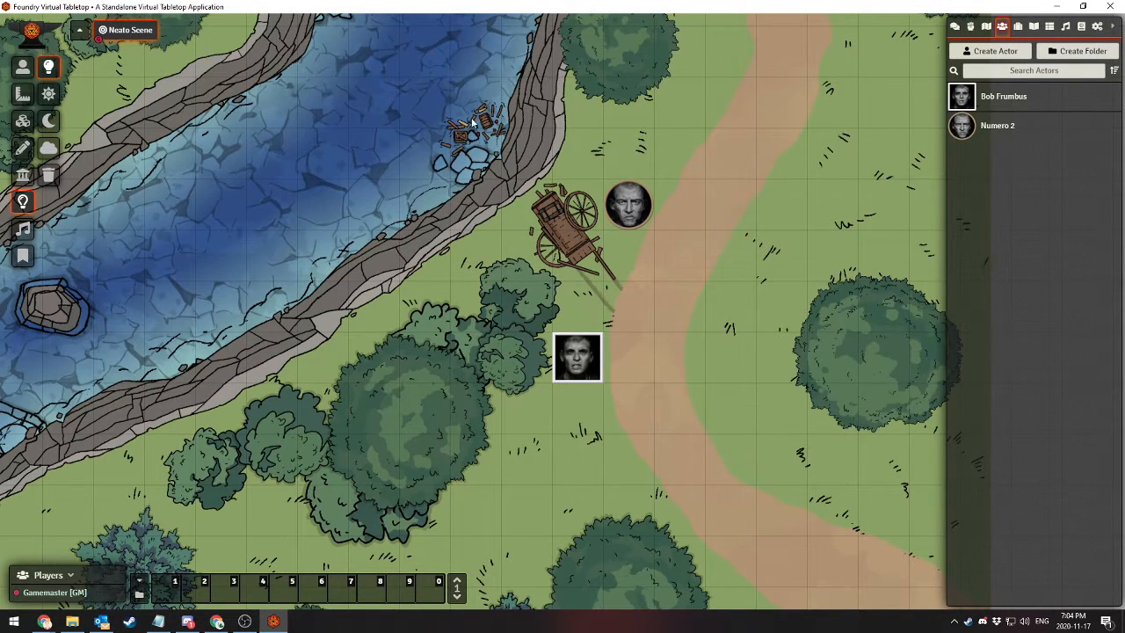
left_click_drag(445, 86, 447, 340)
left_click_drag(447, 152, 567, 241)
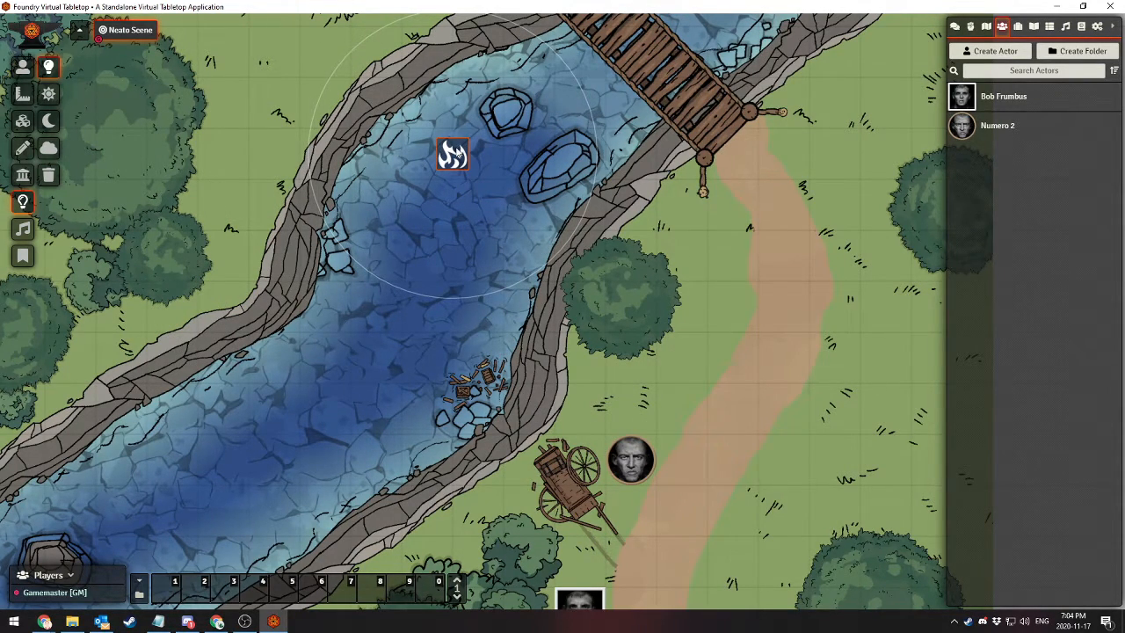
Set the river light's dim light radius to 15 and its bright light radius to 7 grid units
double_click(456, 154)
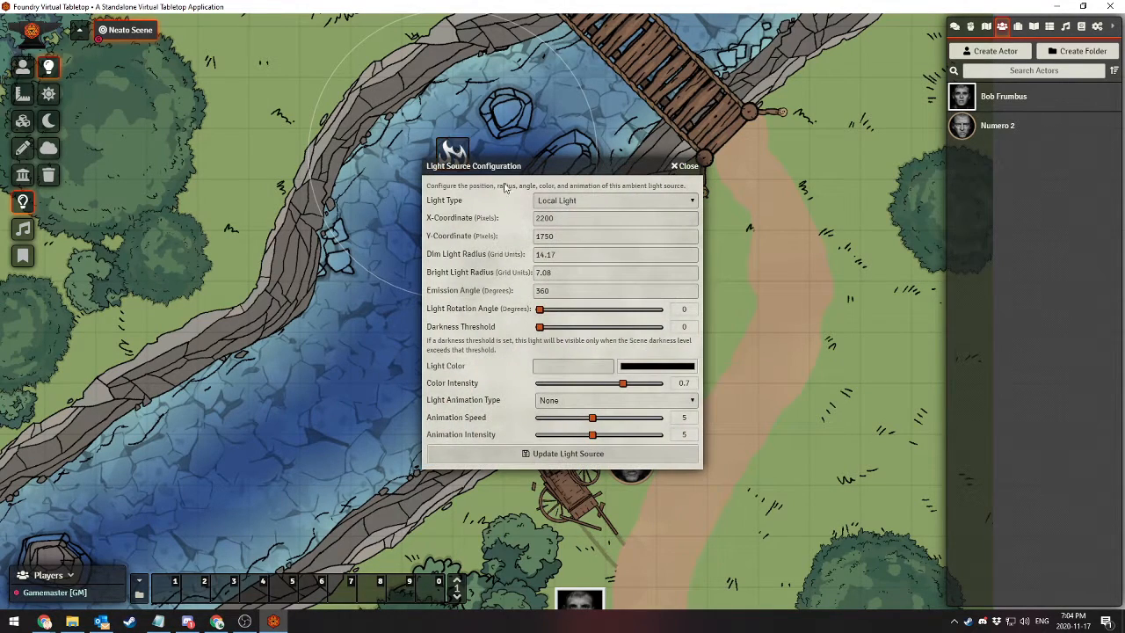
left_click(587, 204)
left_click(585, 204)
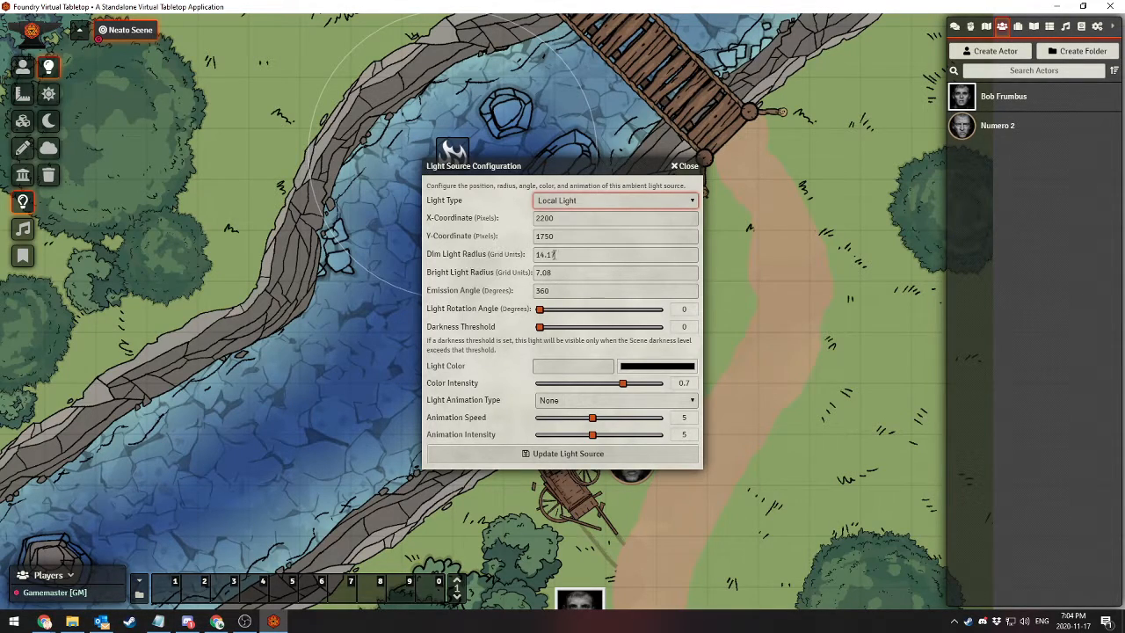
left_click_drag(589, 254, 429, 258)
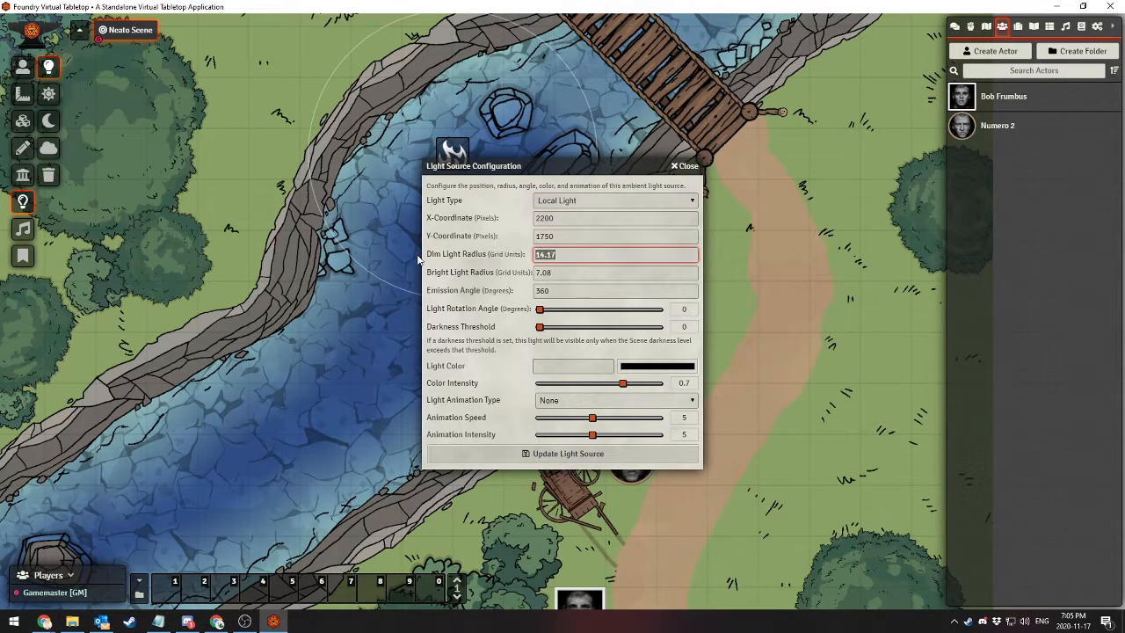
type("15")
left_click_drag(603, 270, 435, 272)
type("7")
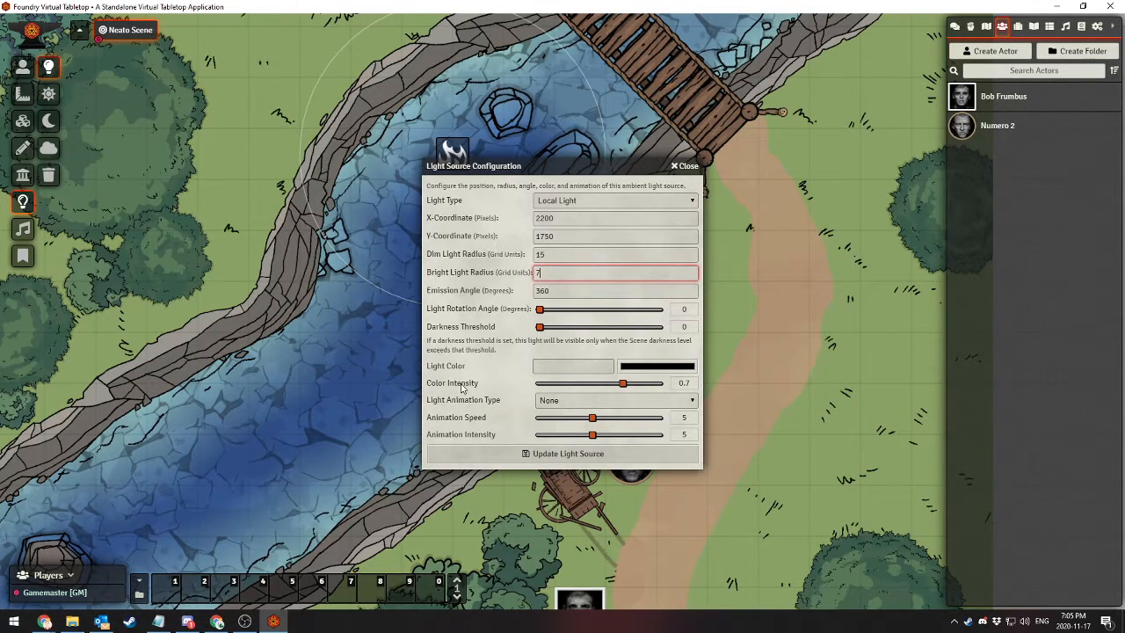
Try the Torch animation type on the river light, set it back to None, and update the light source
left_click(549, 401)
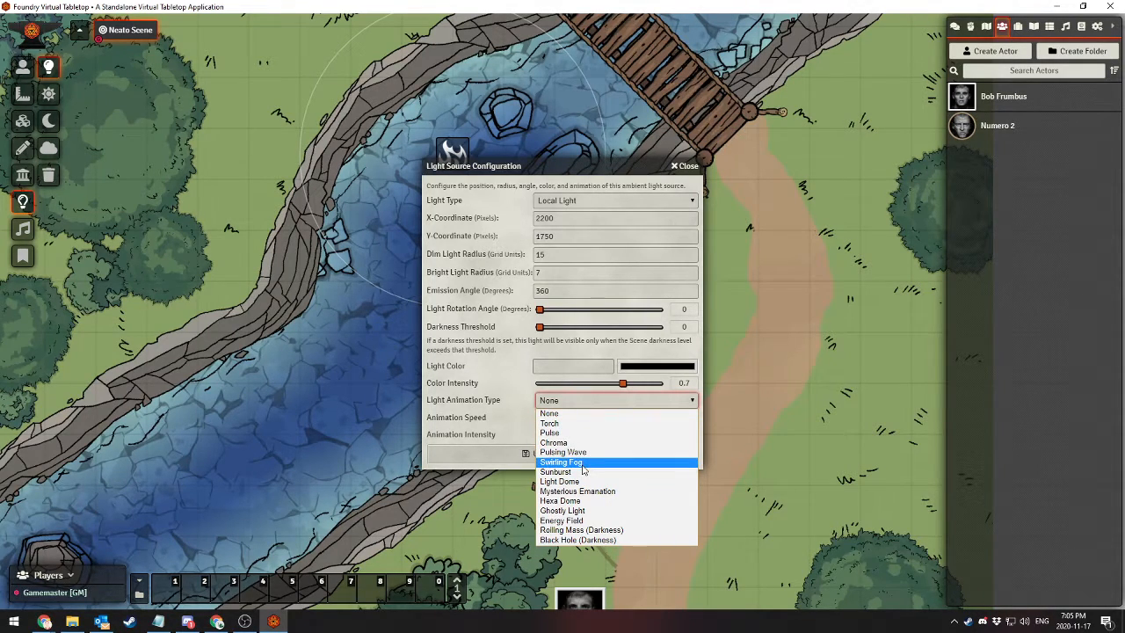
left_click(568, 424)
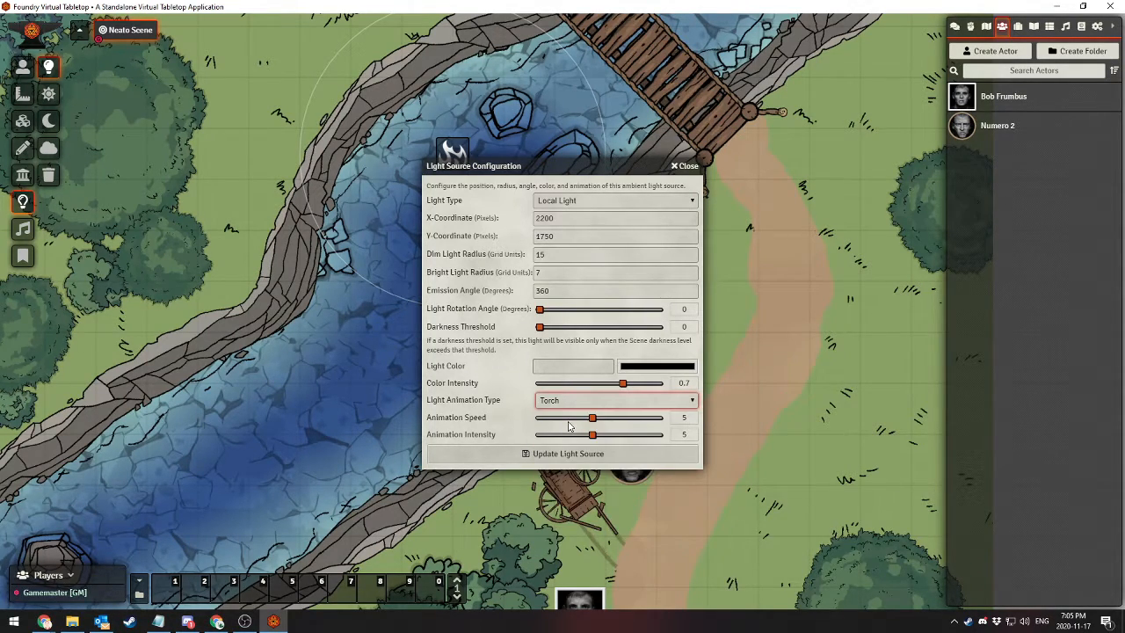
left_click(575, 403)
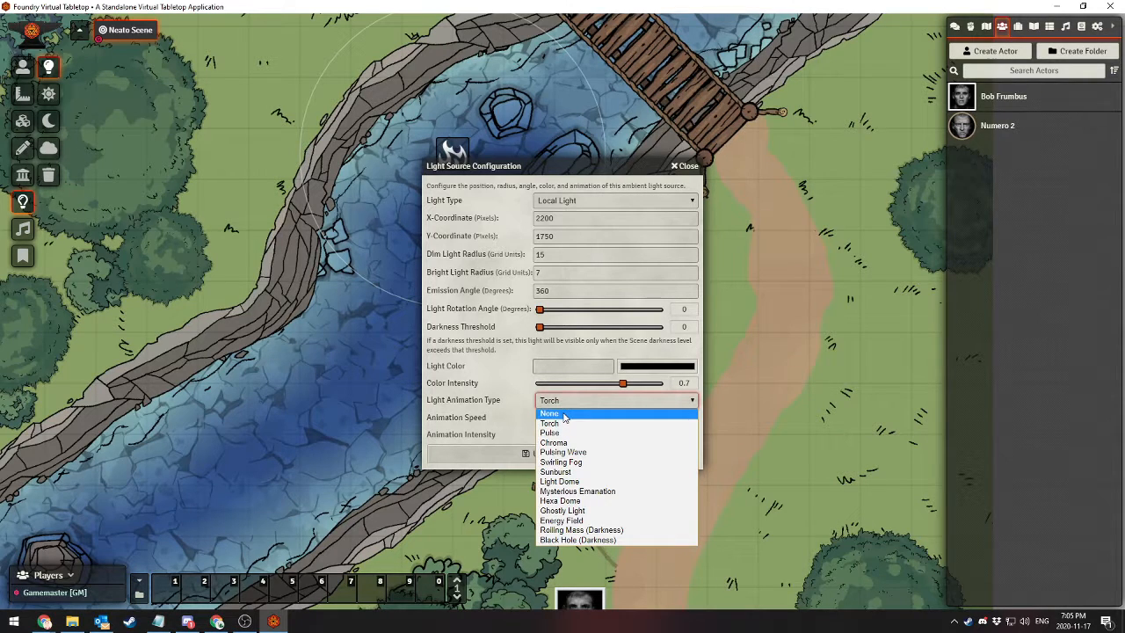
left_click(567, 411)
left_click(537, 461)
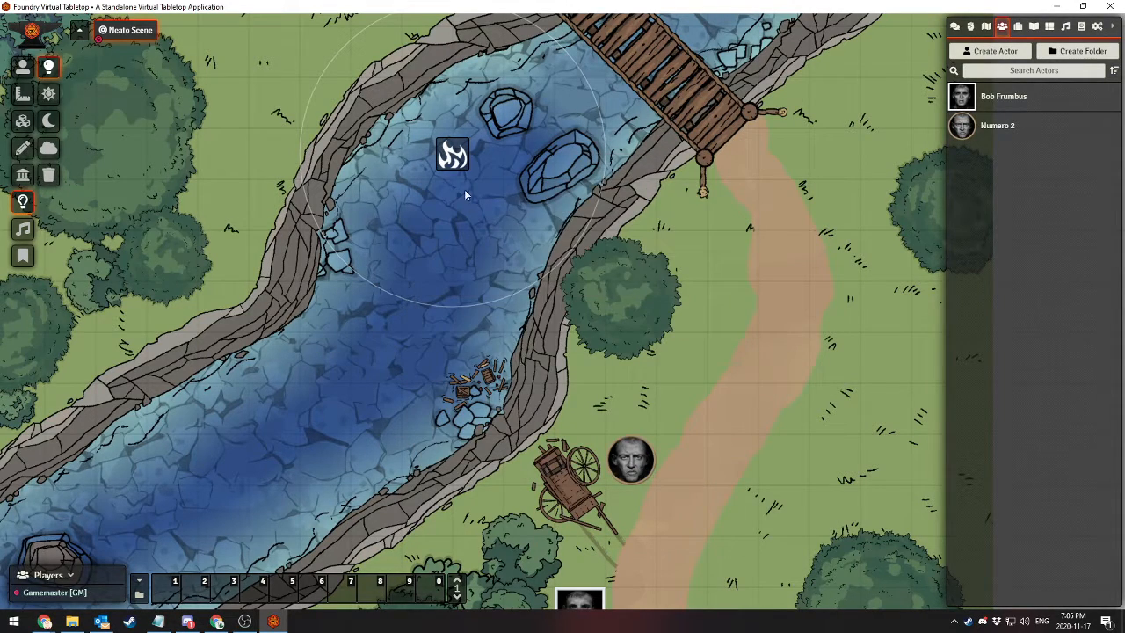
Move the light from the river to the grass east of the bridge and transition the scene to darkness
left_click_drag(457, 157, 861, 182)
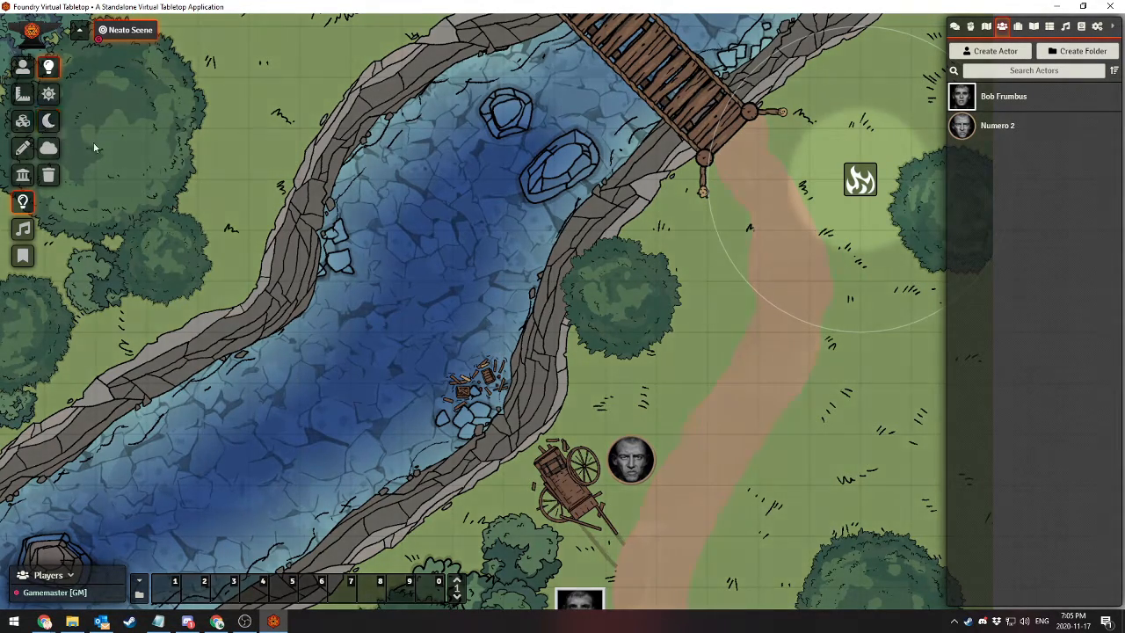
scroll(368, 273, "down", 2)
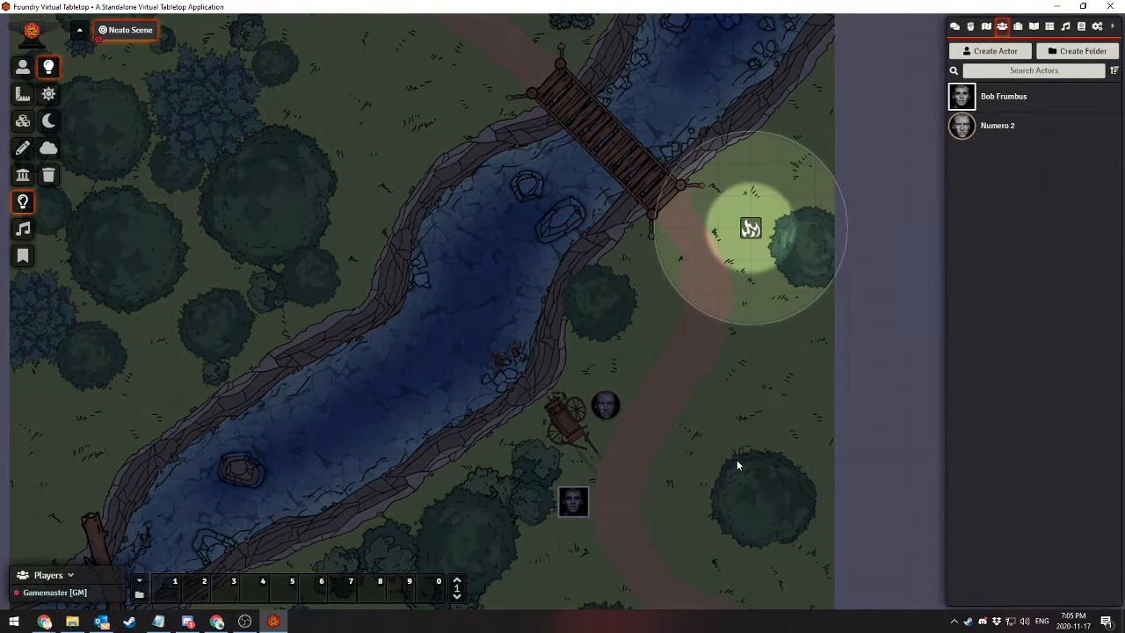
scroll(737, 460, "up", 5)
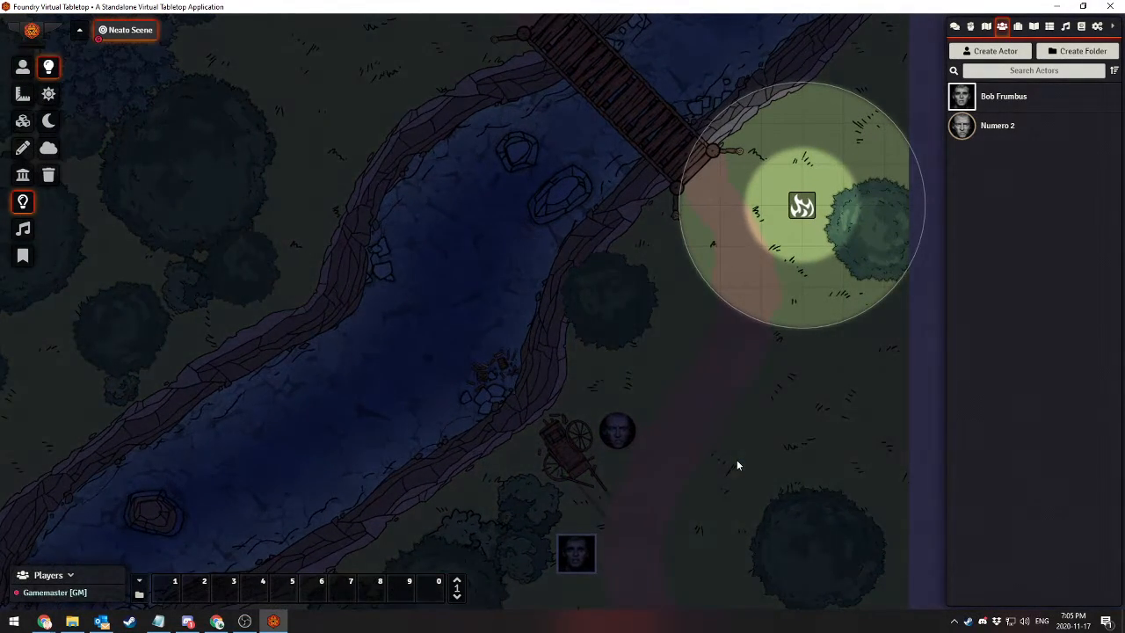
Draw a second light on the path beside the square-framed token, with a dim radius of about 11 grid units
left_click_drag(697, 420, 585, 369)
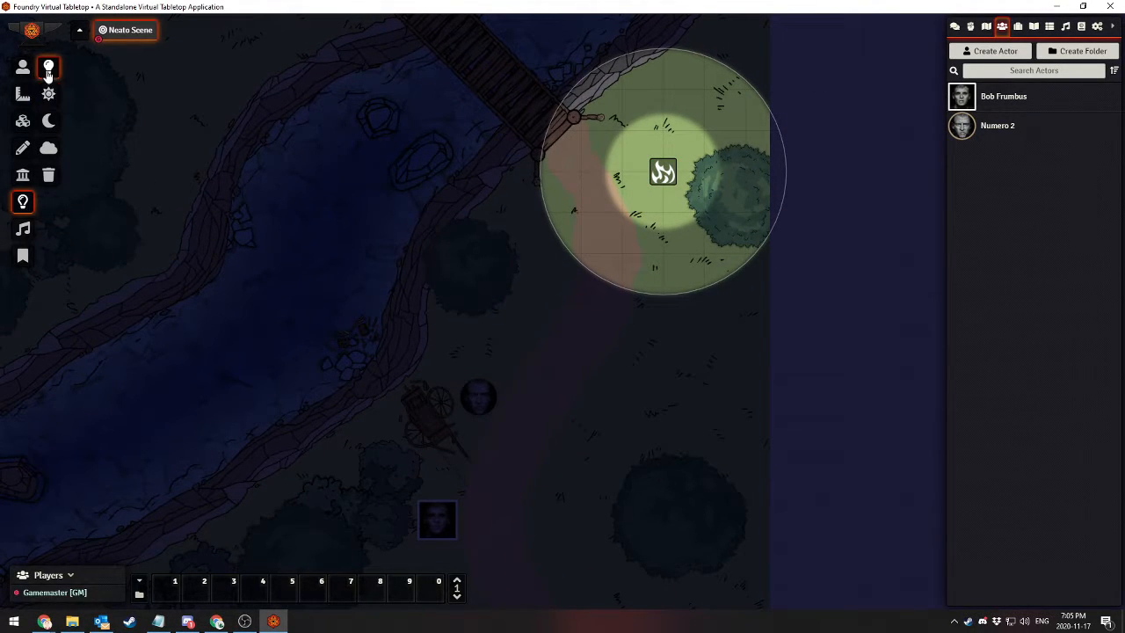
left_click_drag(539, 474, 600, 288)
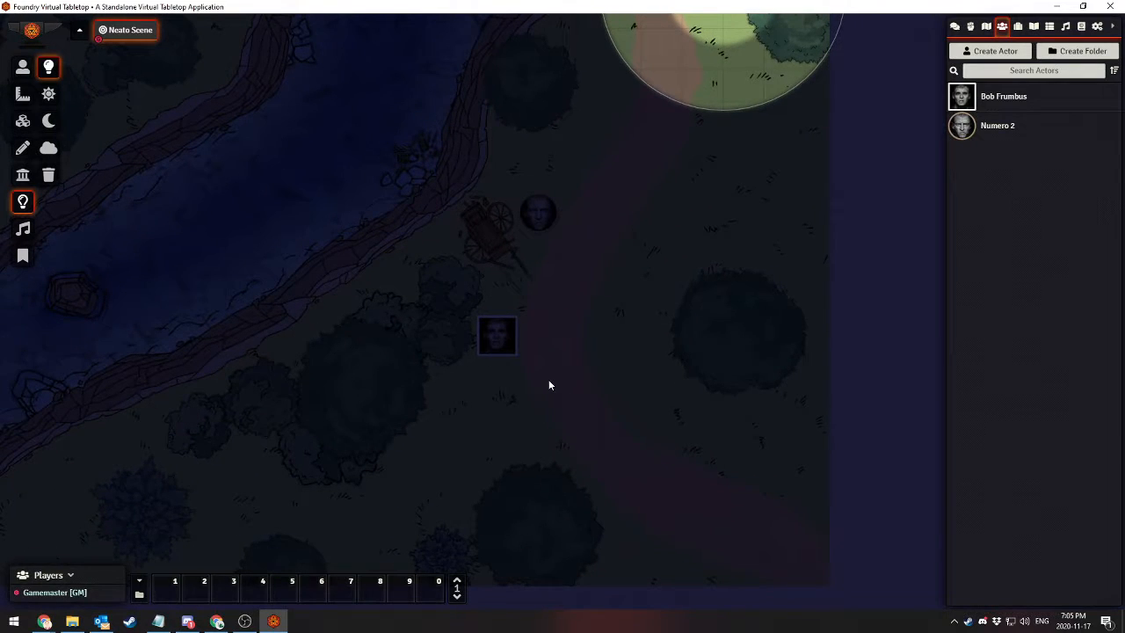
left_click_drag(548, 384, 612, 444)
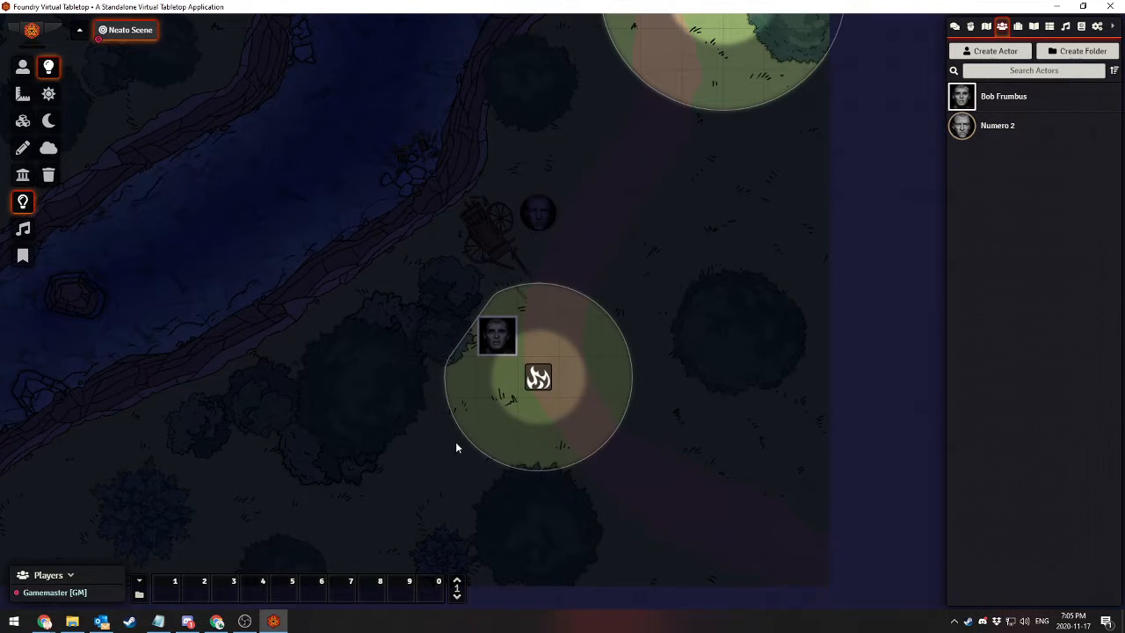
Set the path light's animation type to Torch and update the light source
double_click(539, 378)
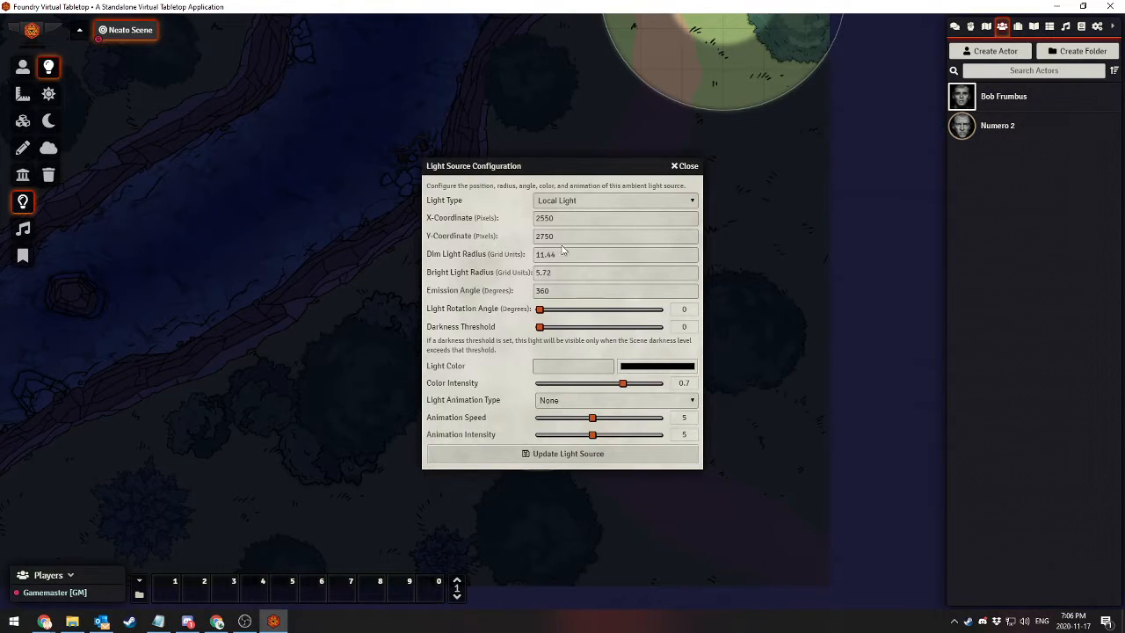
left_click(565, 403)
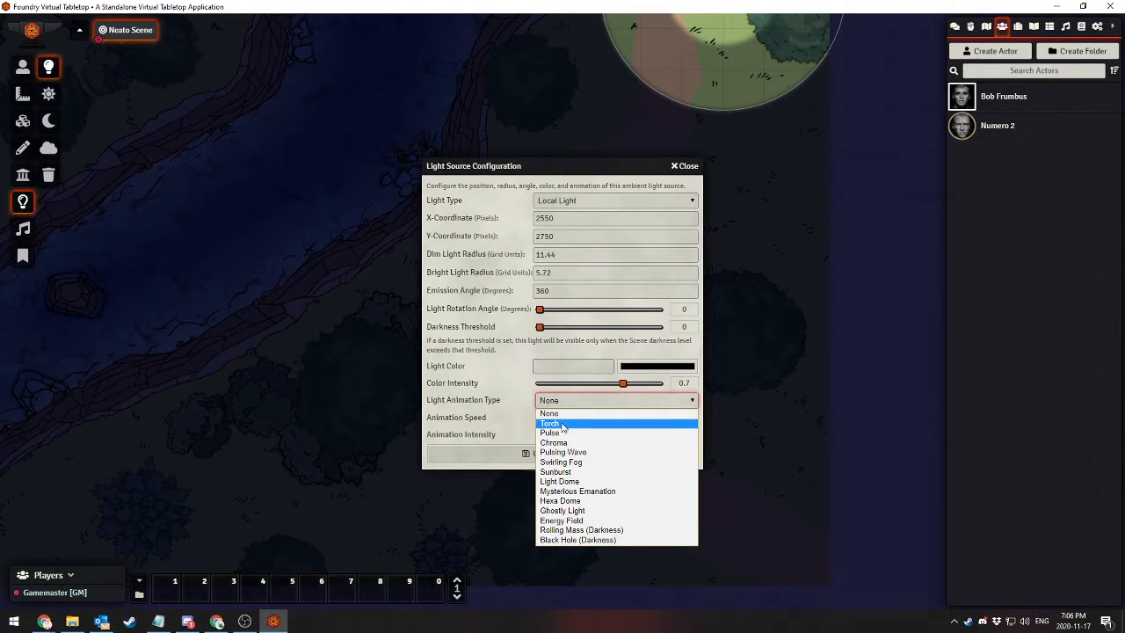
left_click(567, 422)
left_click(527, 455)
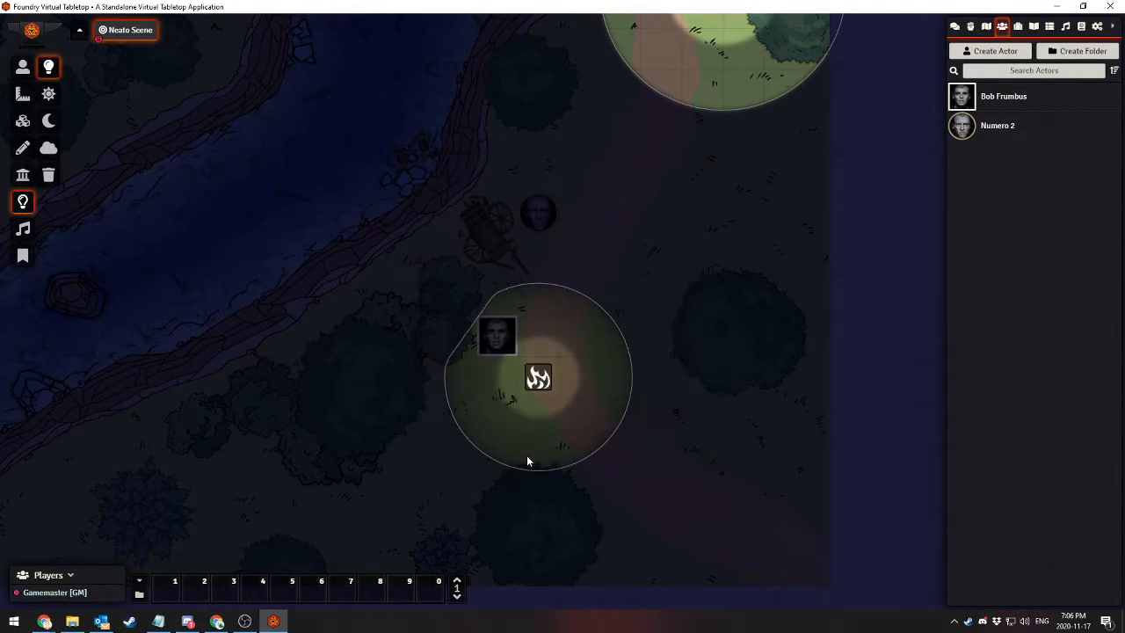
Set the animation type of the path light beside the square-framed token to Sunburst and update the light source
double_click(539, 379)
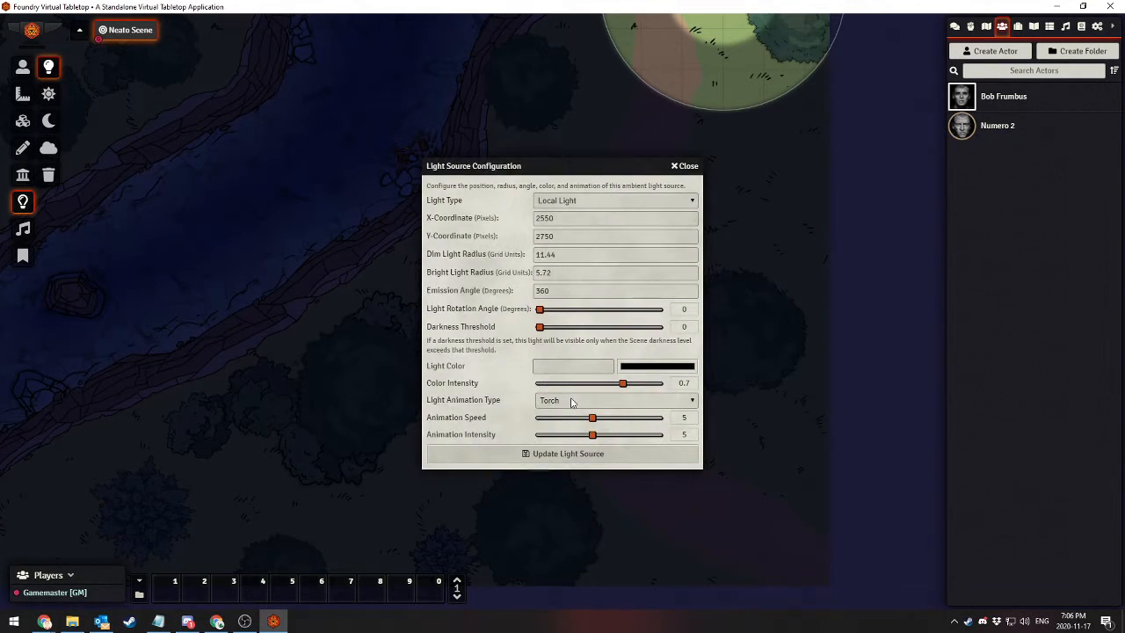
left_click(571, 402)
left_click(571, 472)
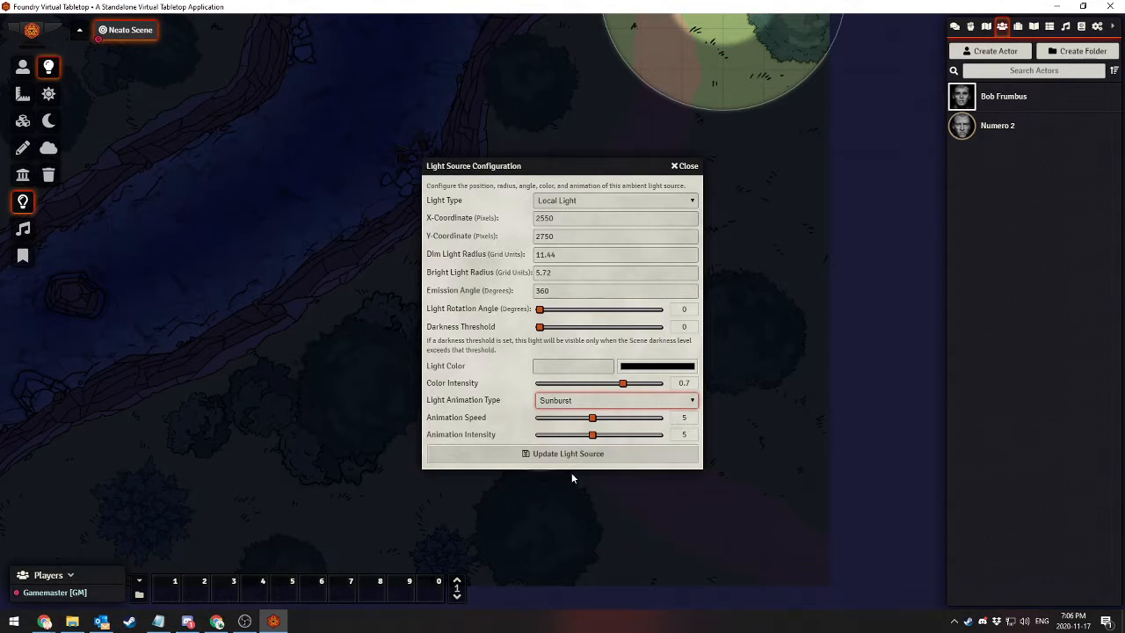
left_click(556, 452)
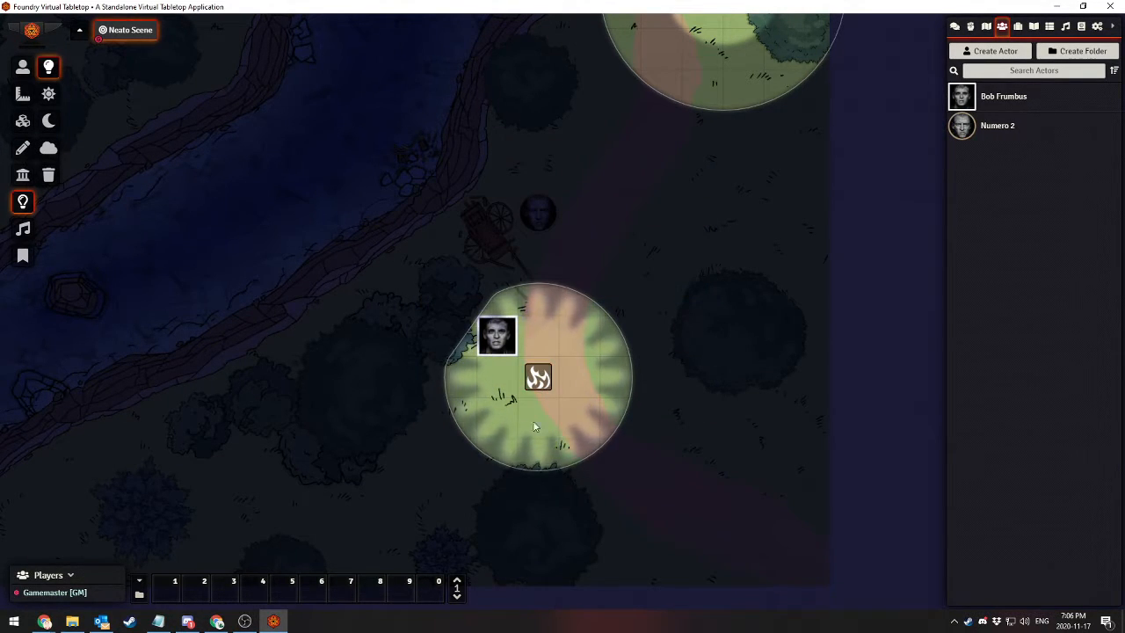
Change the path light's animation type to Ghostly Light and update the light source
double_click(538, 377)
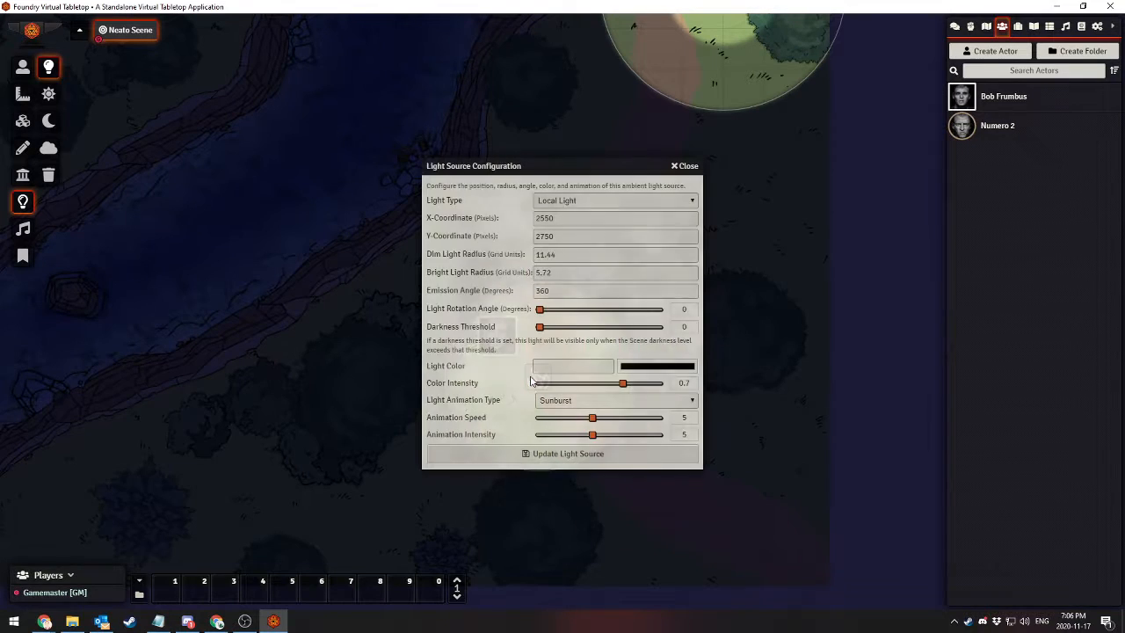
left_click(567, 402)
left_click(567, 509)
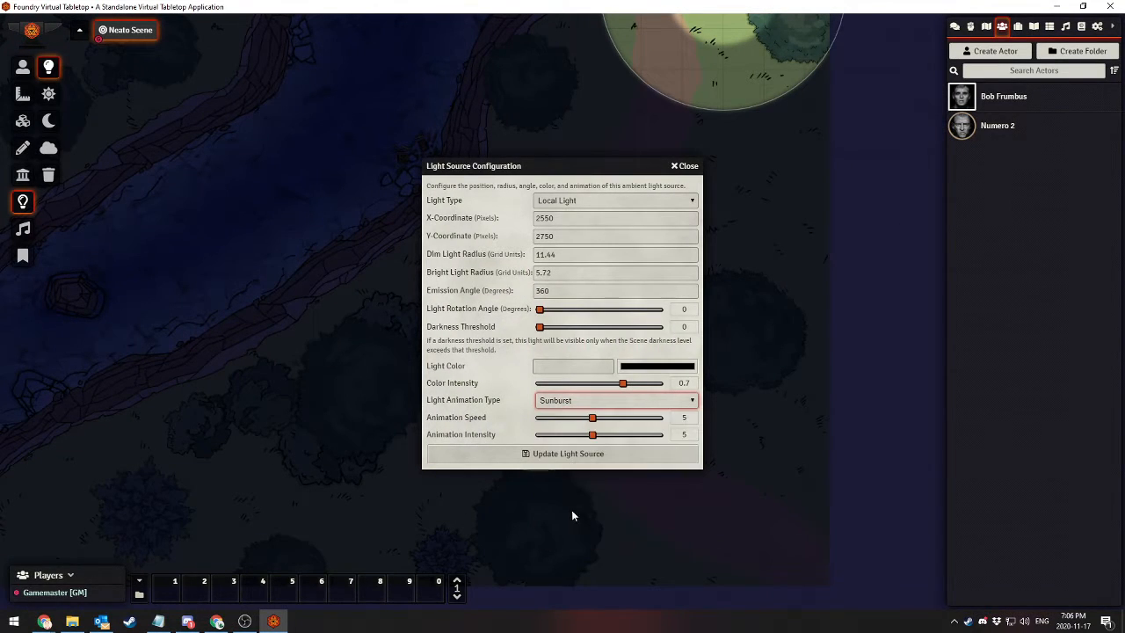
left_click(563, 452)
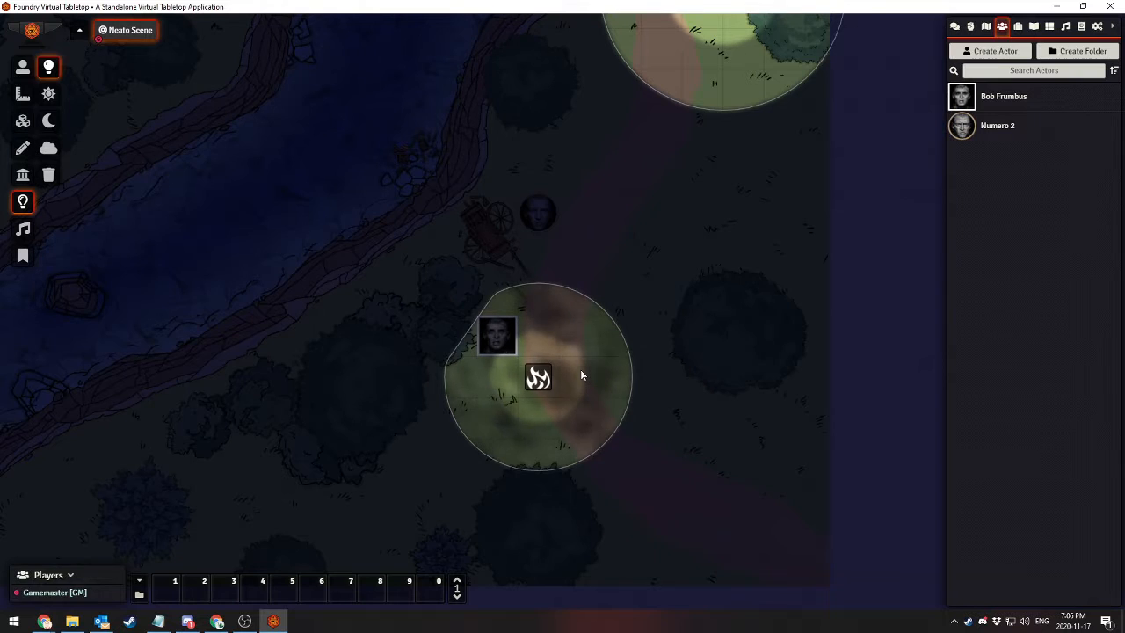
Change the path light's animation type to Energy Field and update the light source
double_click(539, 378)
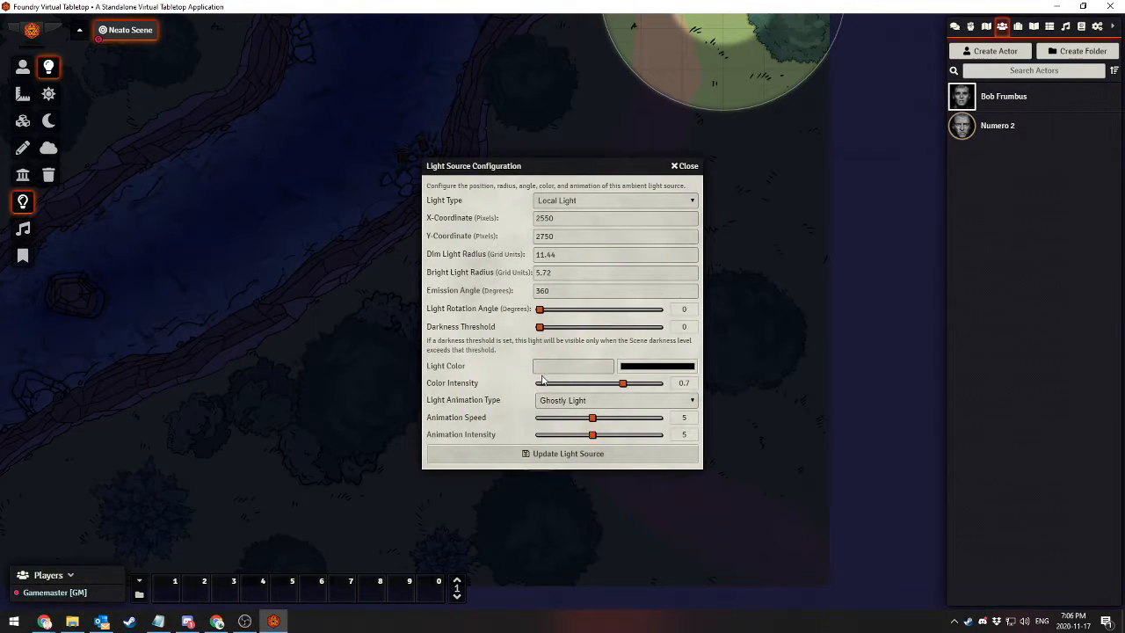
left_click(558, 404)
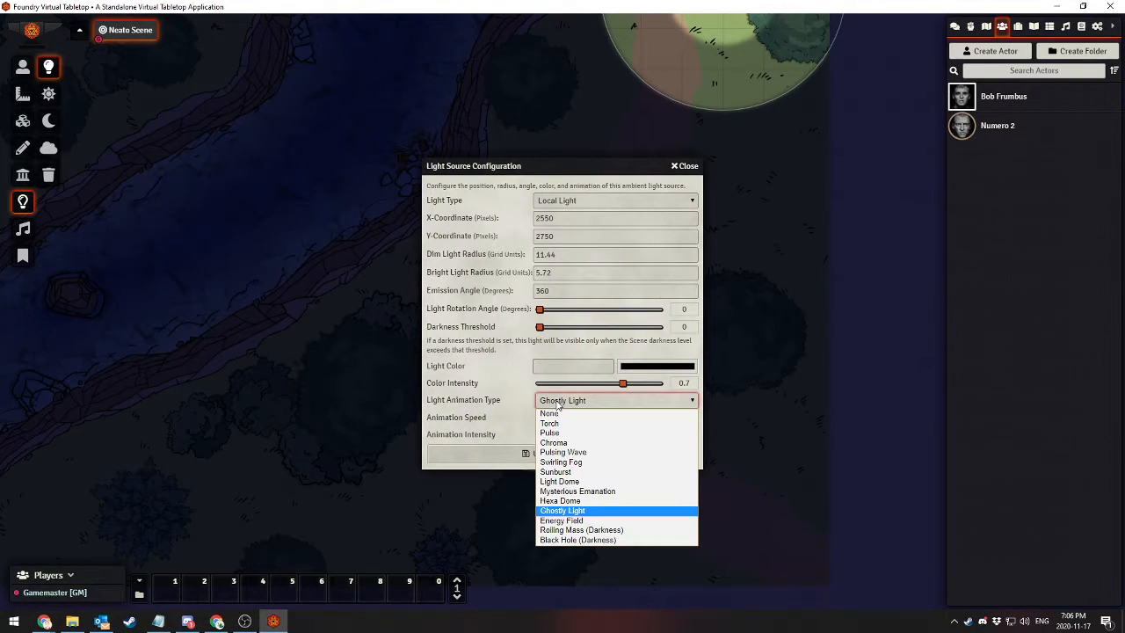
left_click(556, 405)
left_click(555, 405)
left_click(554, 521)
left_click(551, 457)
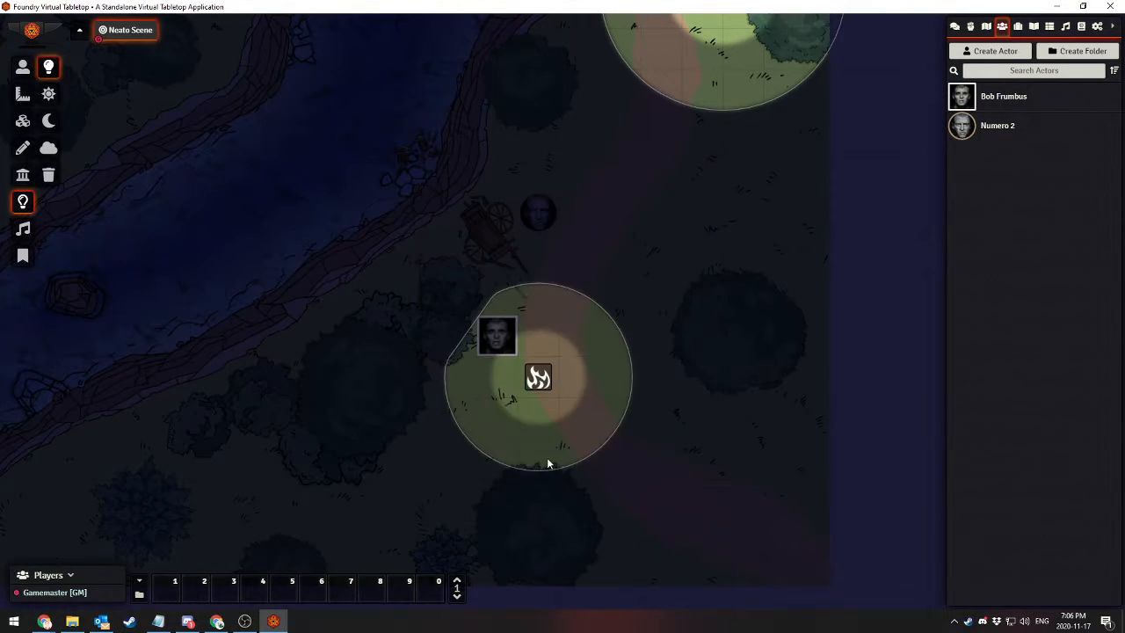
Change the path light's animation type to Pulsing Wave and update the light source
double_click(540, 379)
left_click(557, 399)
left_click(568, 458)
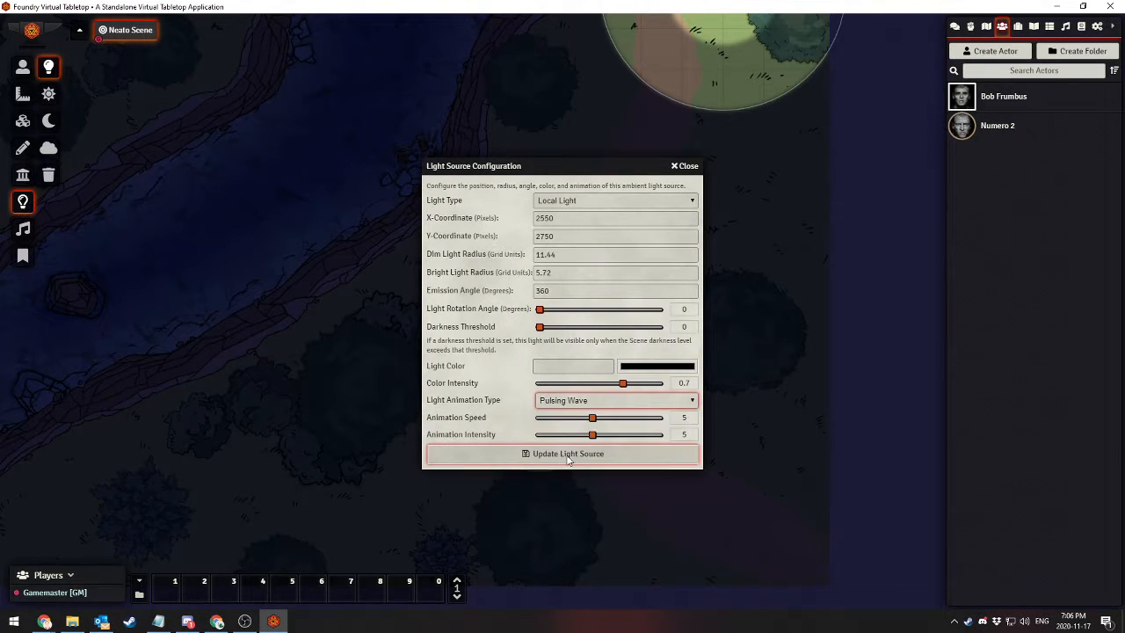
left_click(568, 455)
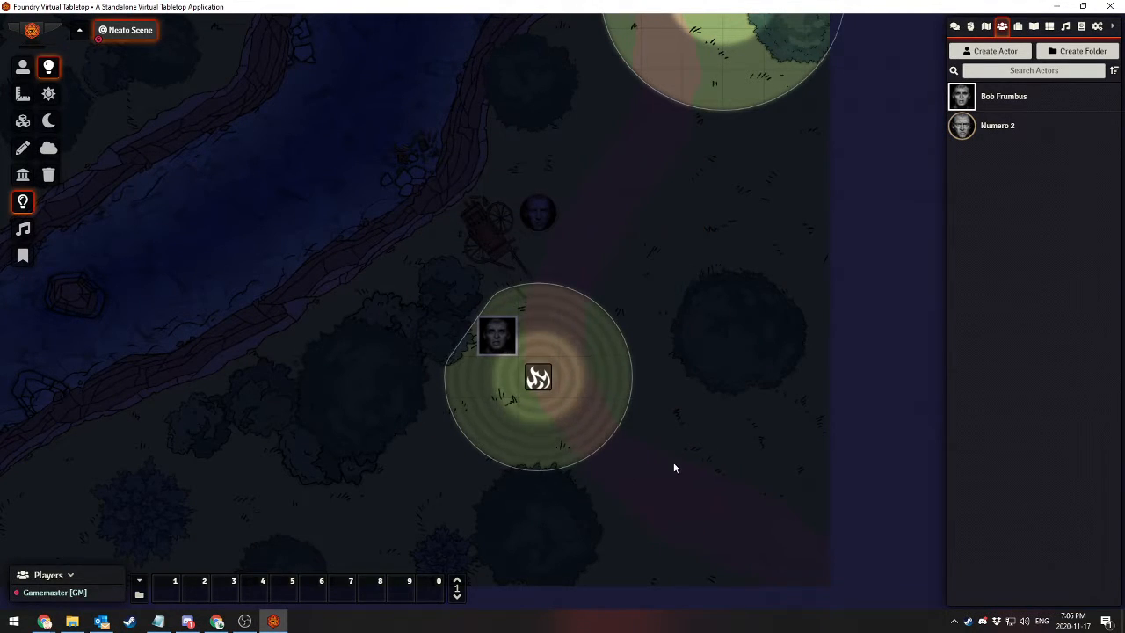
Change the path light's animation type to Pulse and update the light source
double_click(537, 378)
left_click(584, 400)
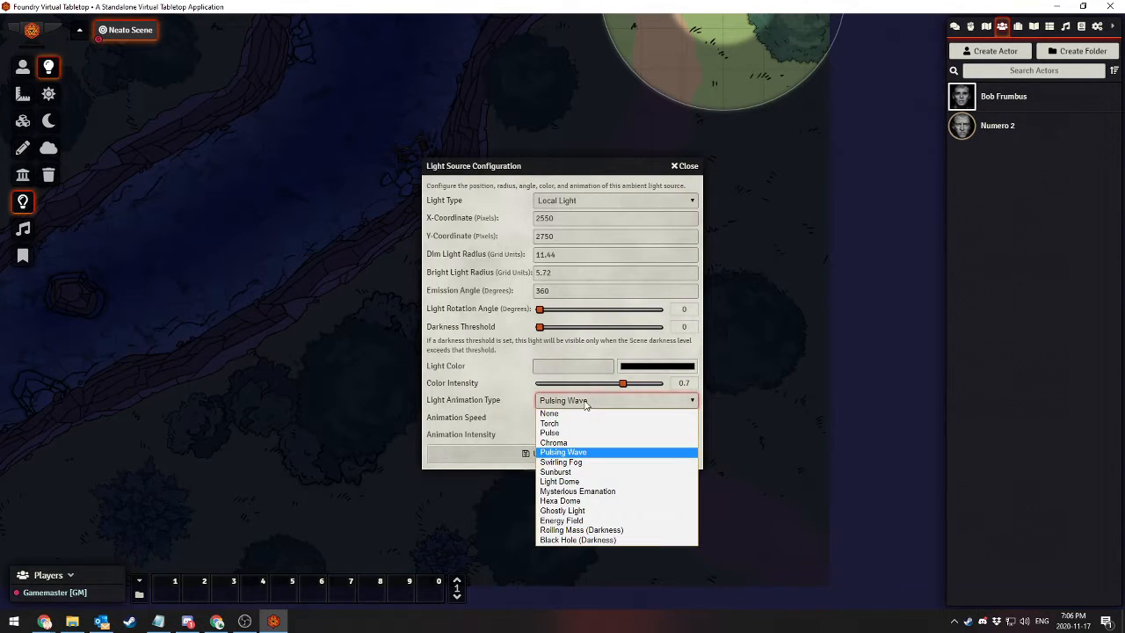
left_click(550, 433)
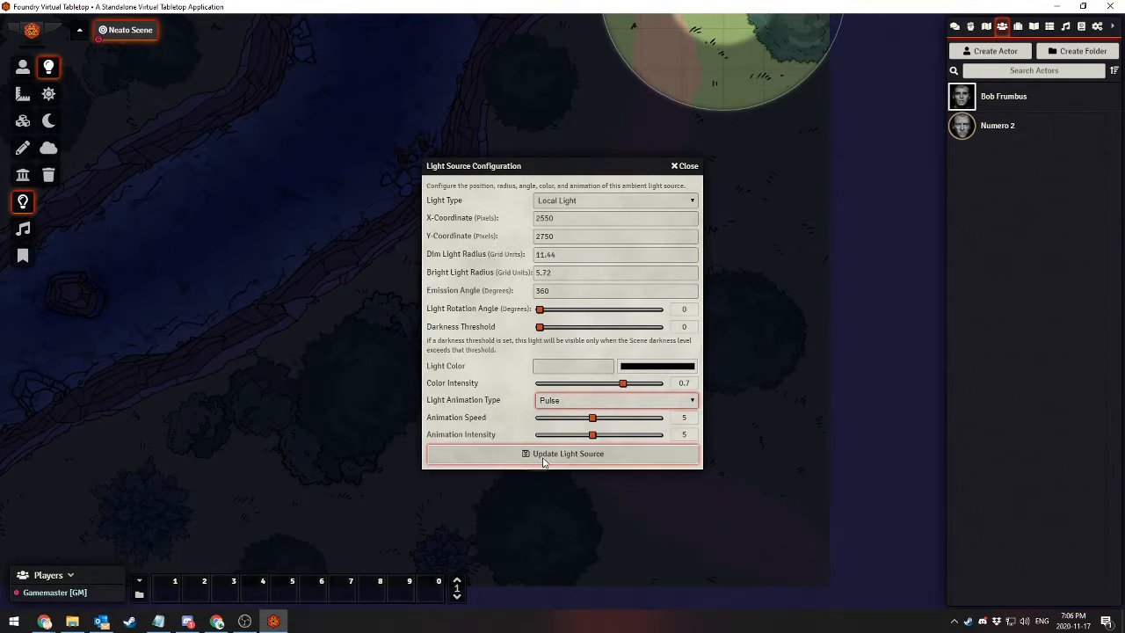
left_click(542, 455)
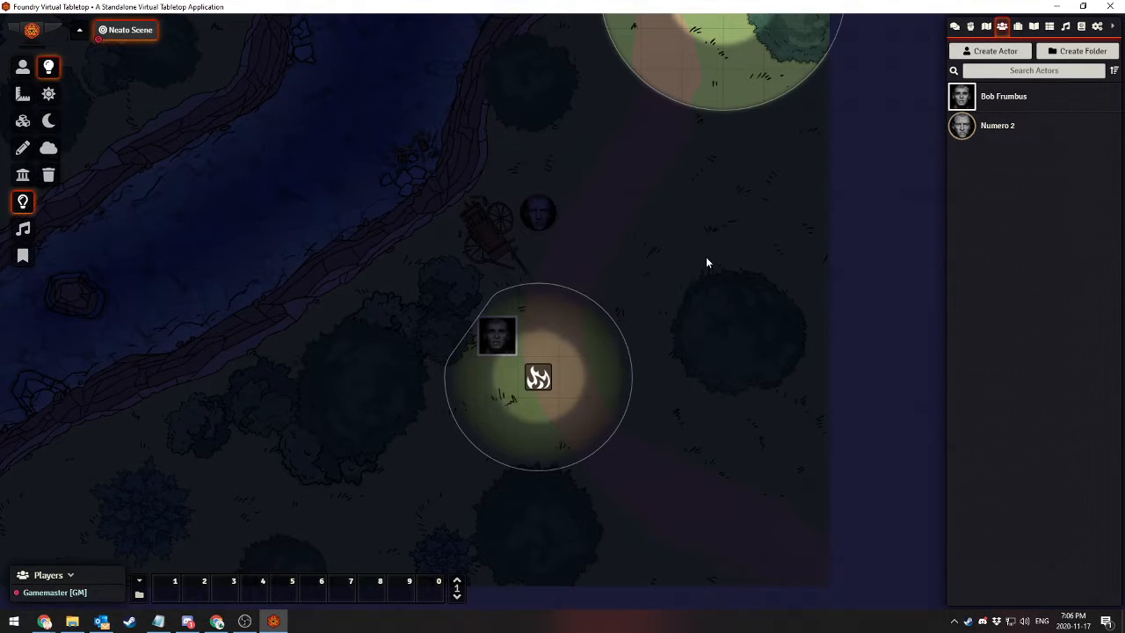
Transition the scene to daylight and toggle the path light beside the square-framed token off and on again
left_click_drag(705, 226, 608, 320)
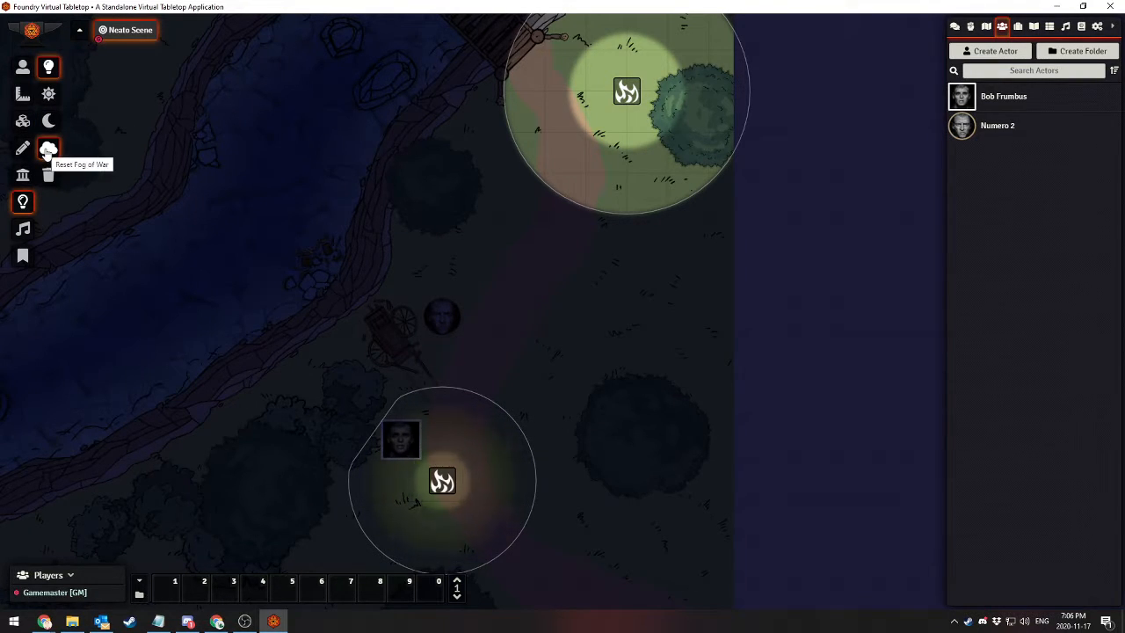
left_click(51, 94)
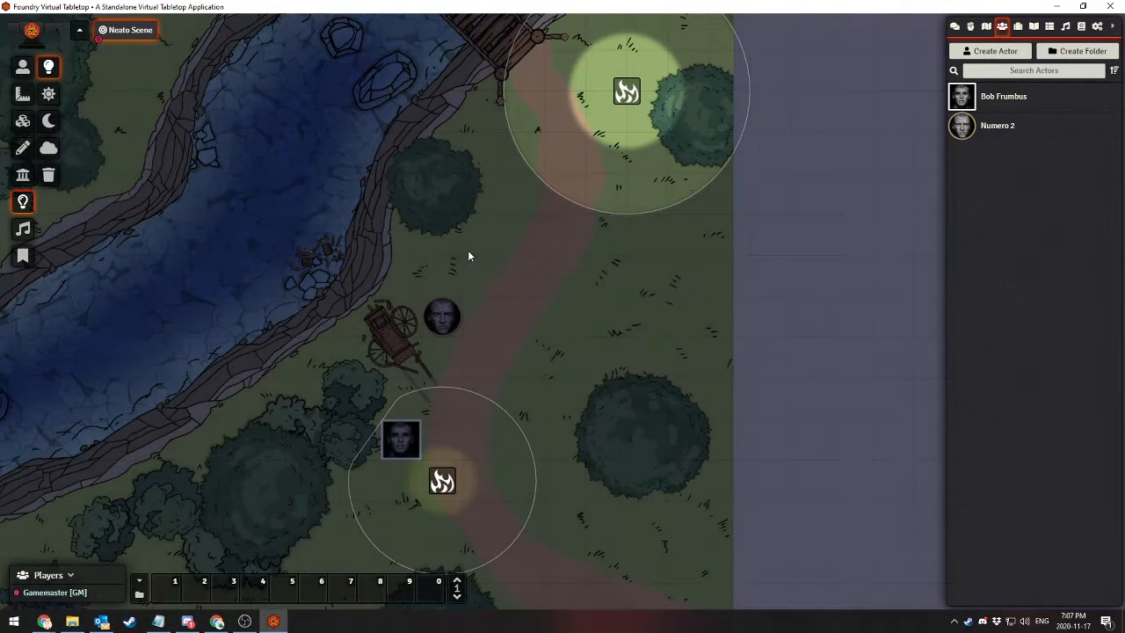
left_click_drag(464, 421, 592, 248)
right_click(513, 379)
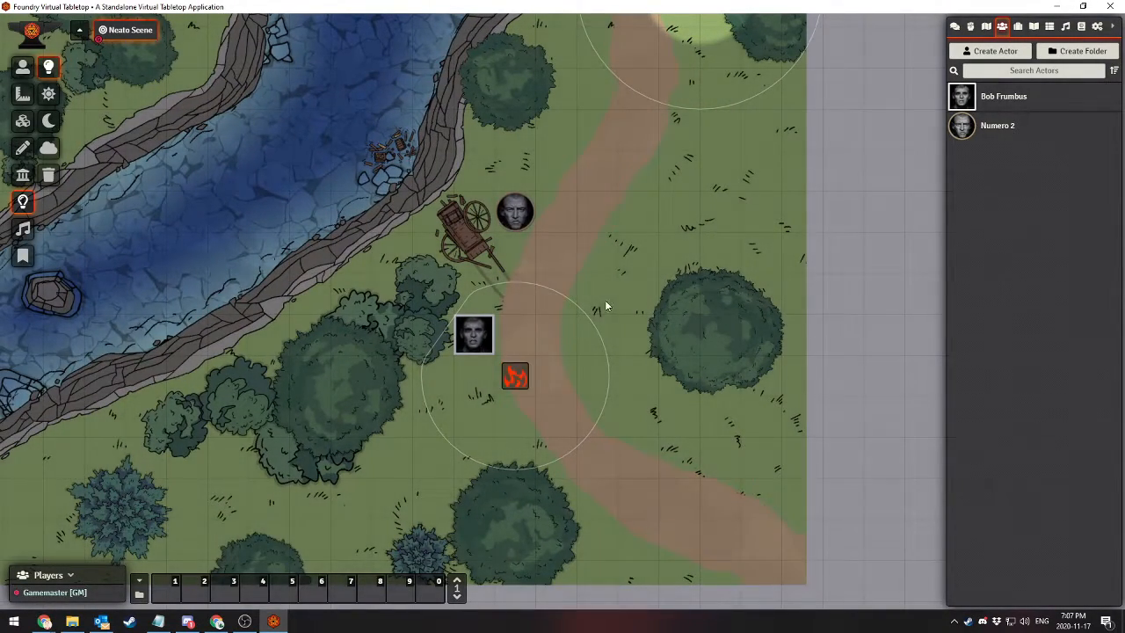
right_click(514, 378)
right_click(514, 378)
right_click(517, 380)
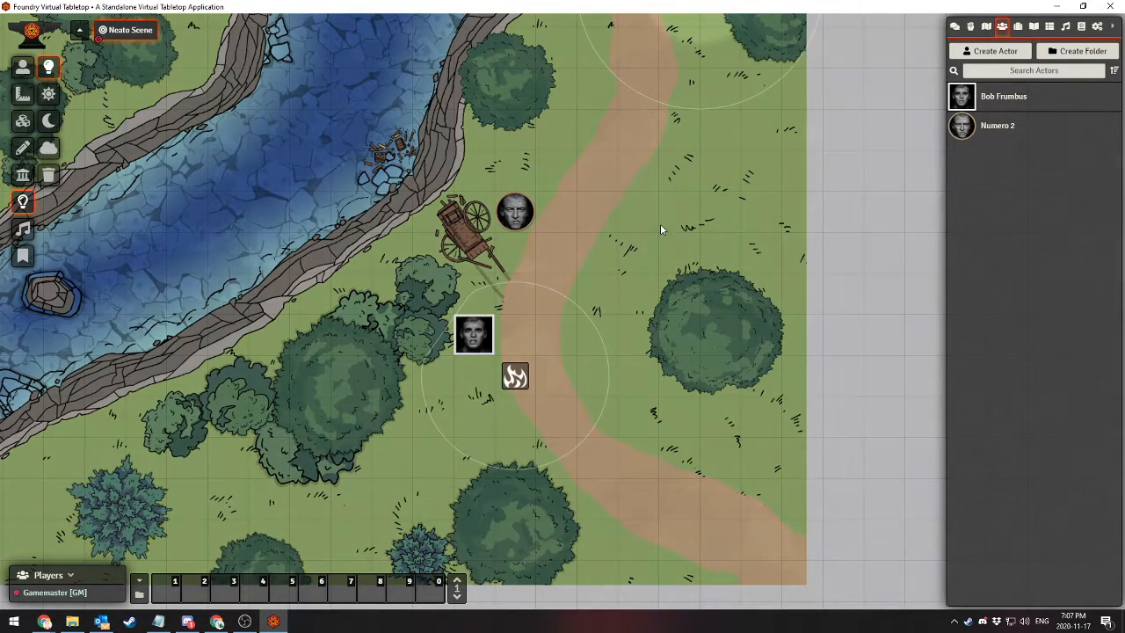
Transition the scene to darkness, and paste a copy of the path light onto the grass east of the path before deleting that copy
left_click(48, 122)
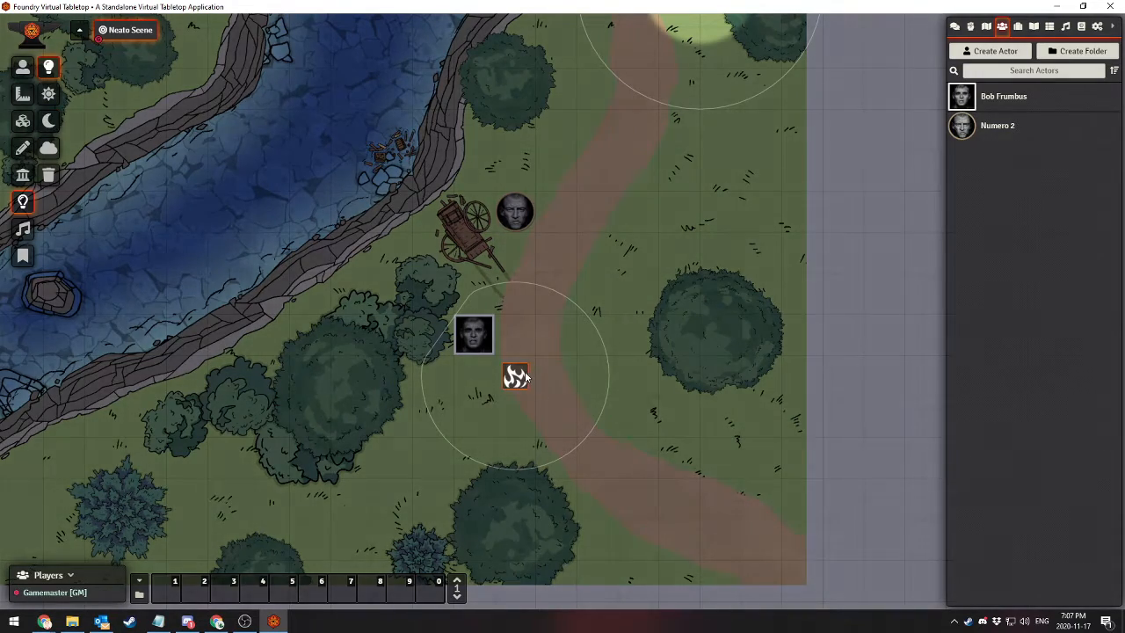
key("ctrl+c")
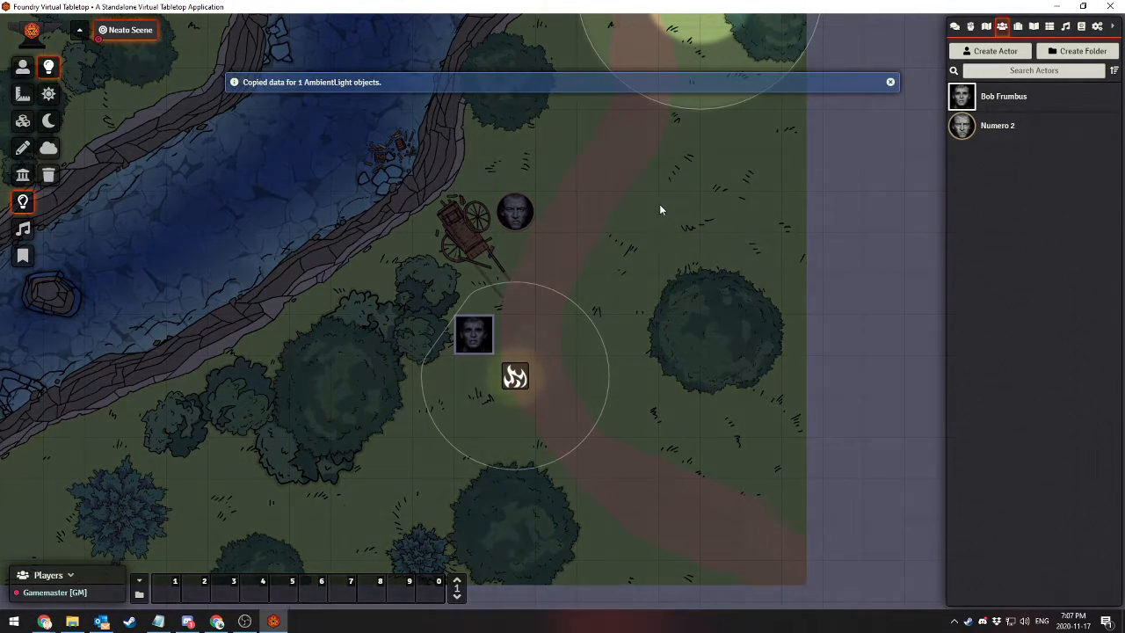
key("ctrl+v")
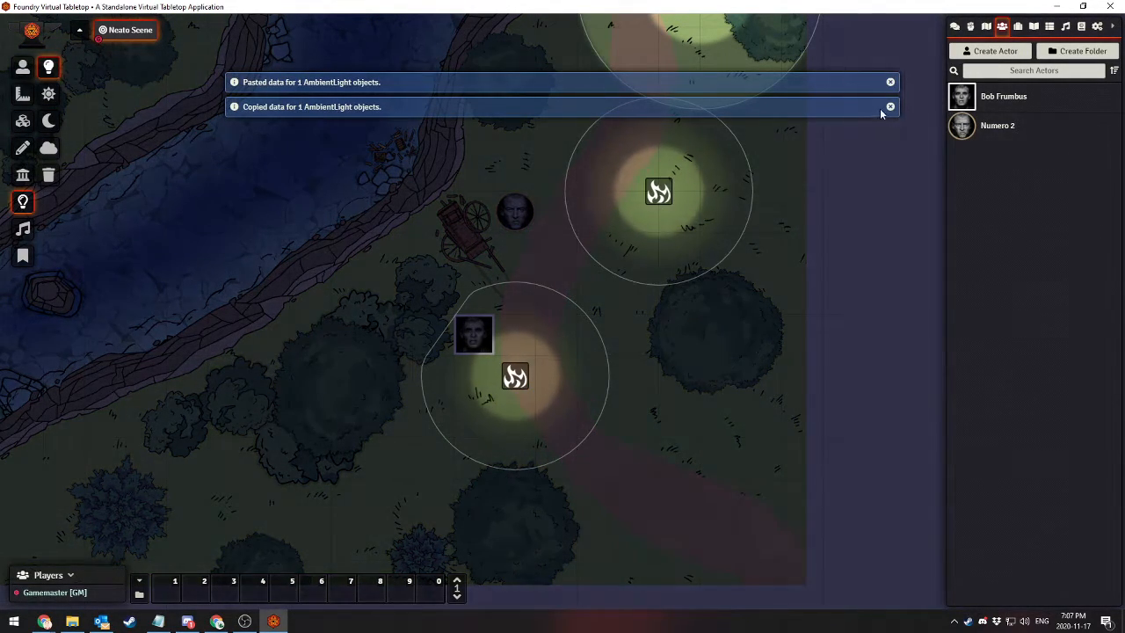
left_click_drag(659, 192, 573, 205)
key("Delete")
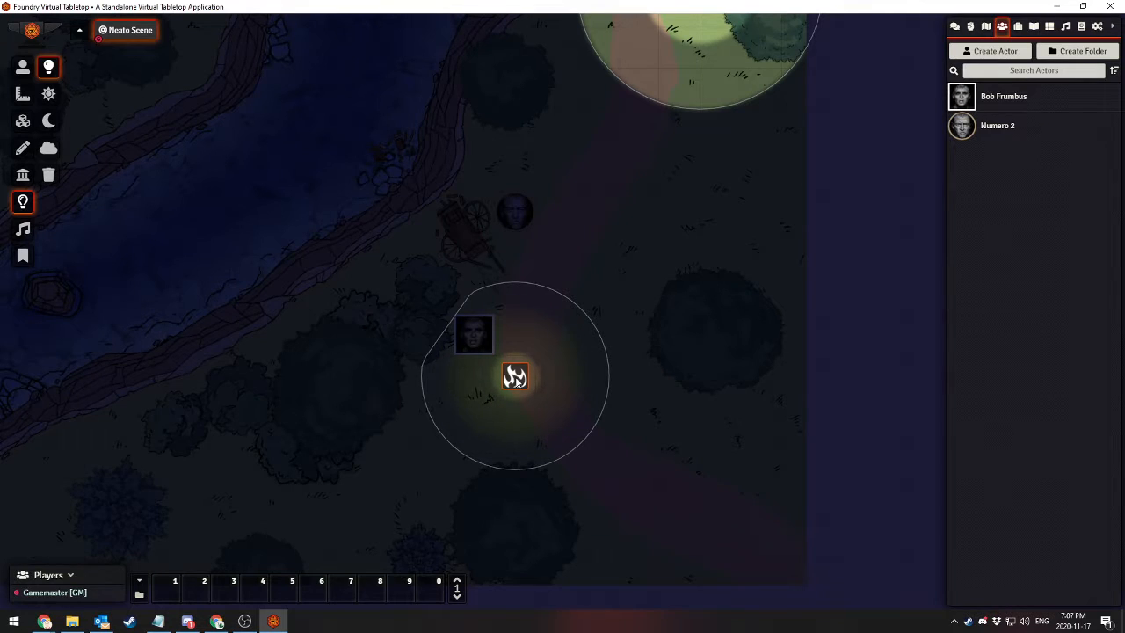
Copy the path light and paste many copies of it across the river, the trees, the grass and the path
key("ctrl+c")
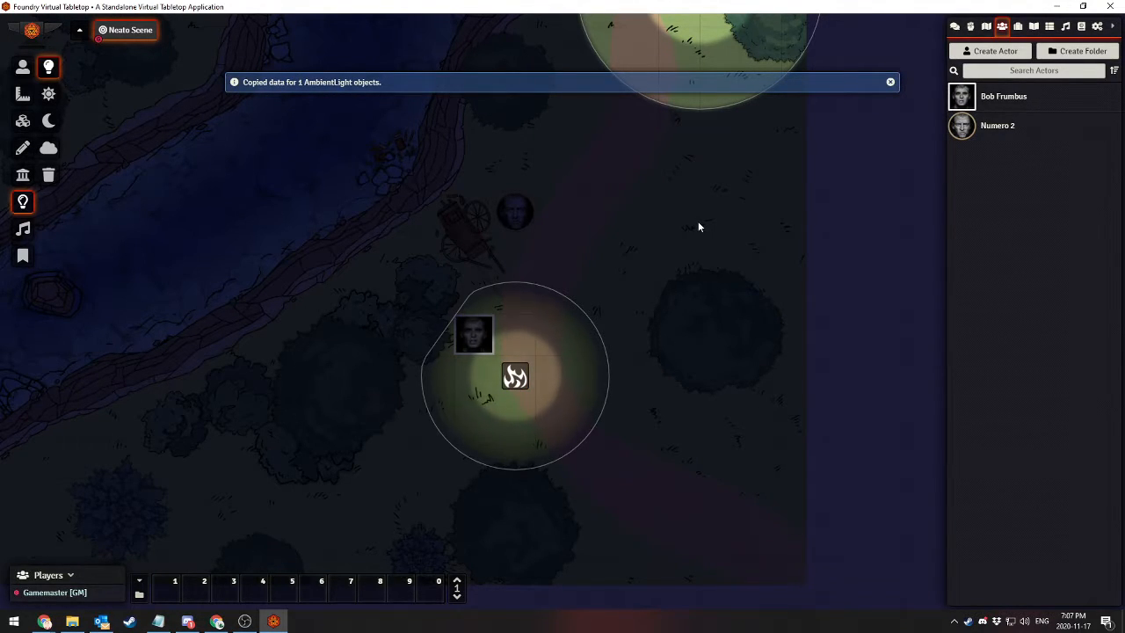
key("ctrl+v")
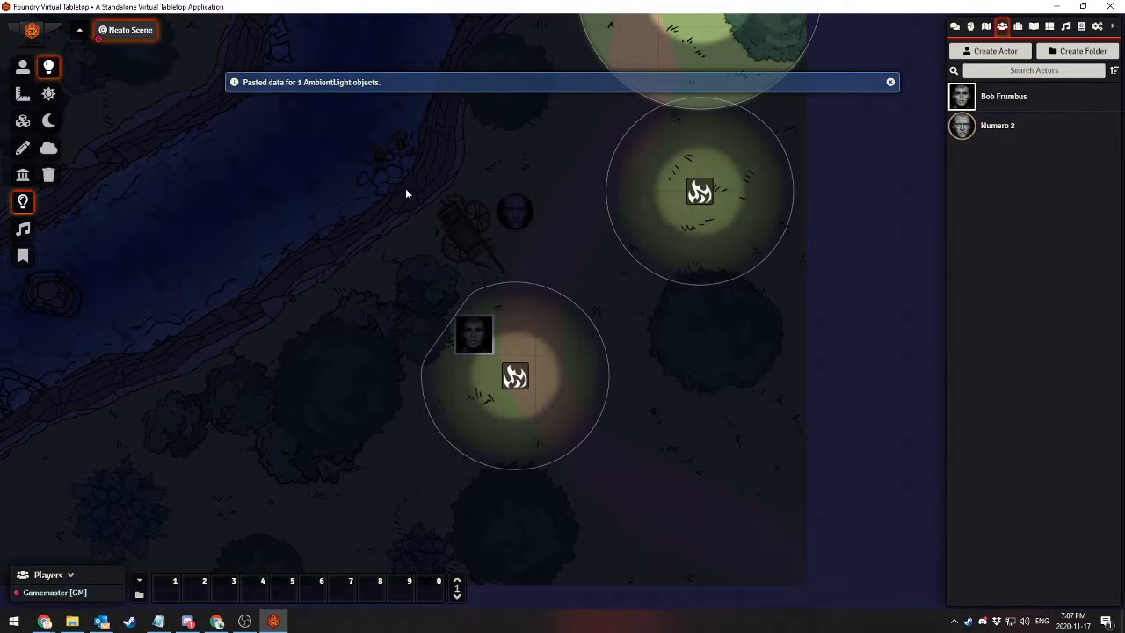
key("ctrl+v")
key("ctrl+v")
key("ctrl+v")
key("ctrl+v")
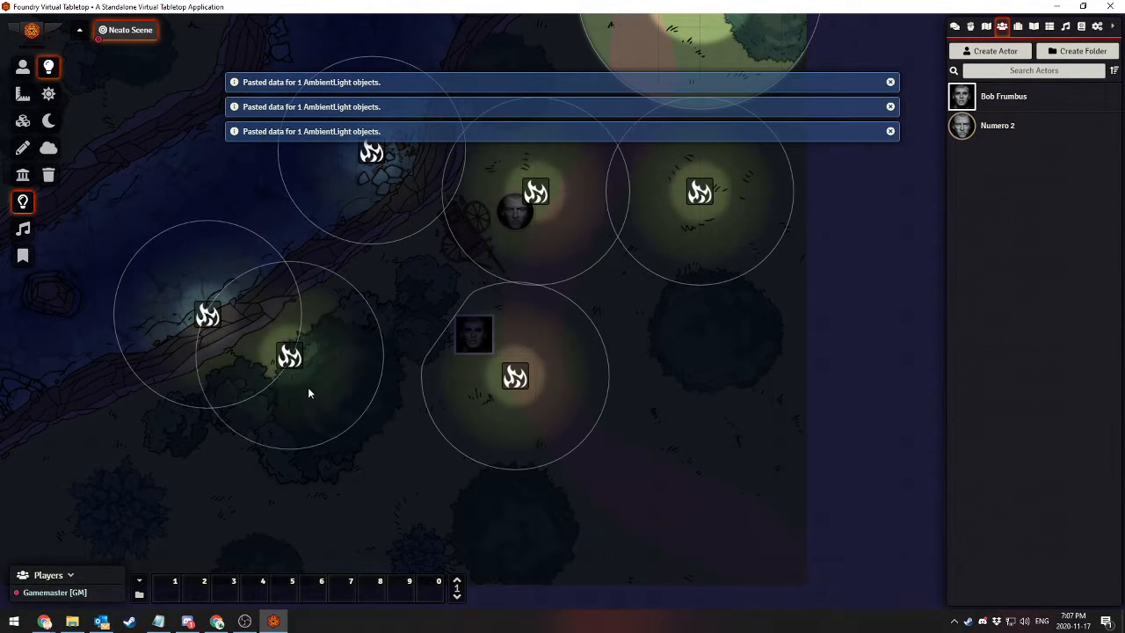
key("ctrl+v")
key("ctrl+v")
key("ctrl+v")
key("ctrl+v")
key("ctrl+v")
key("ctrl+v")
key("ctrl+v")
key("ctrl+v")
key("ctrl+v")
key("ctrl+v")
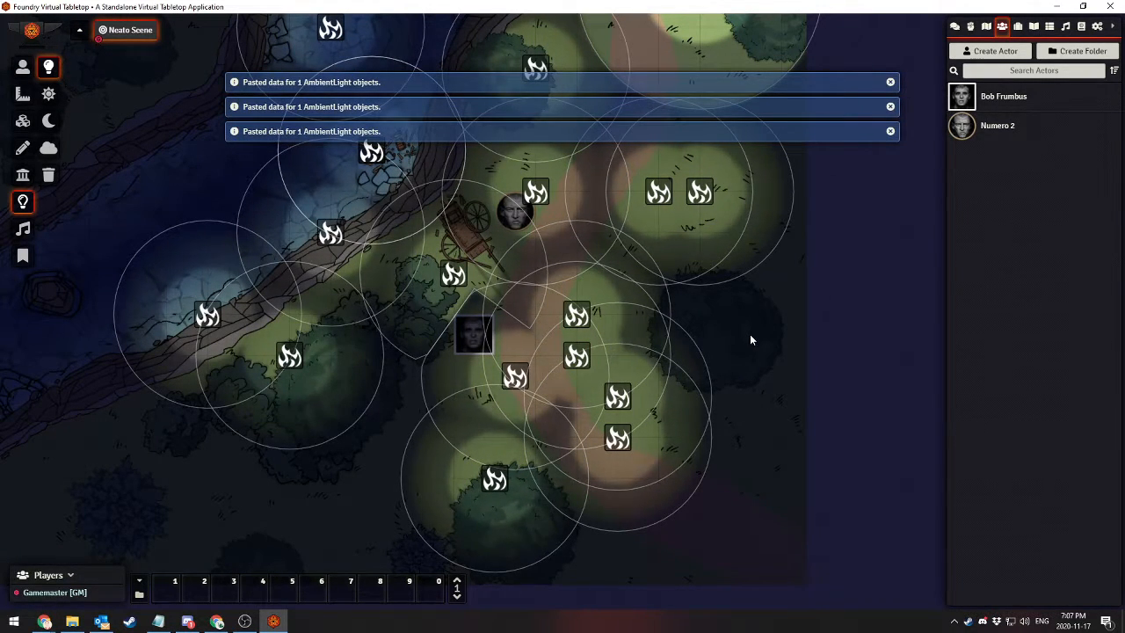
key("ctrl+v")
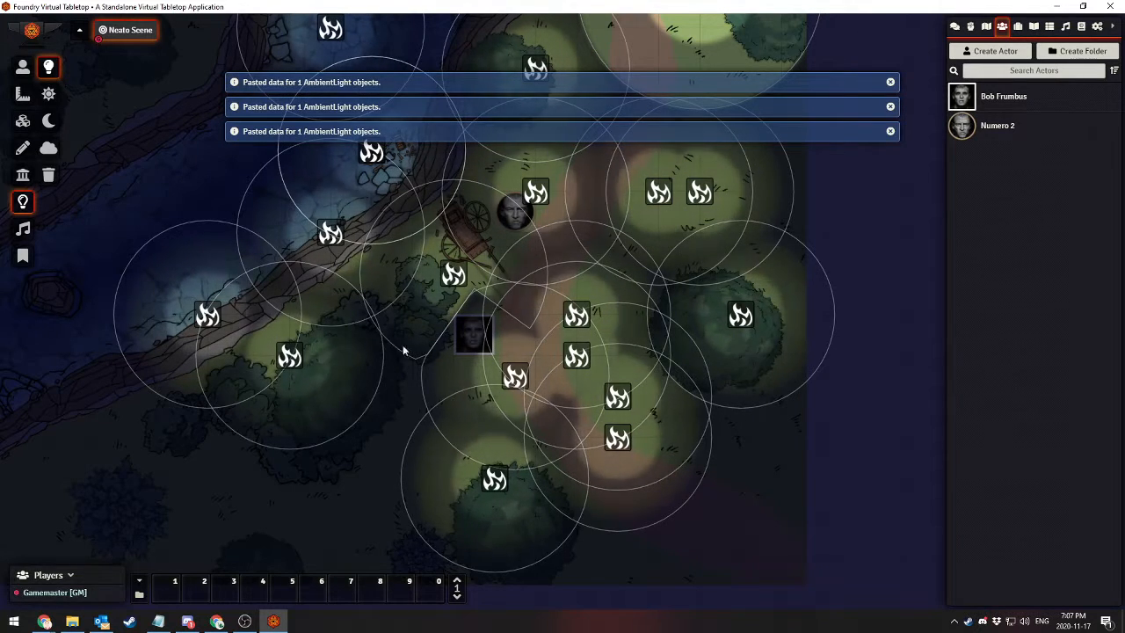
key("ctrl+v")
key("ctrl+v")
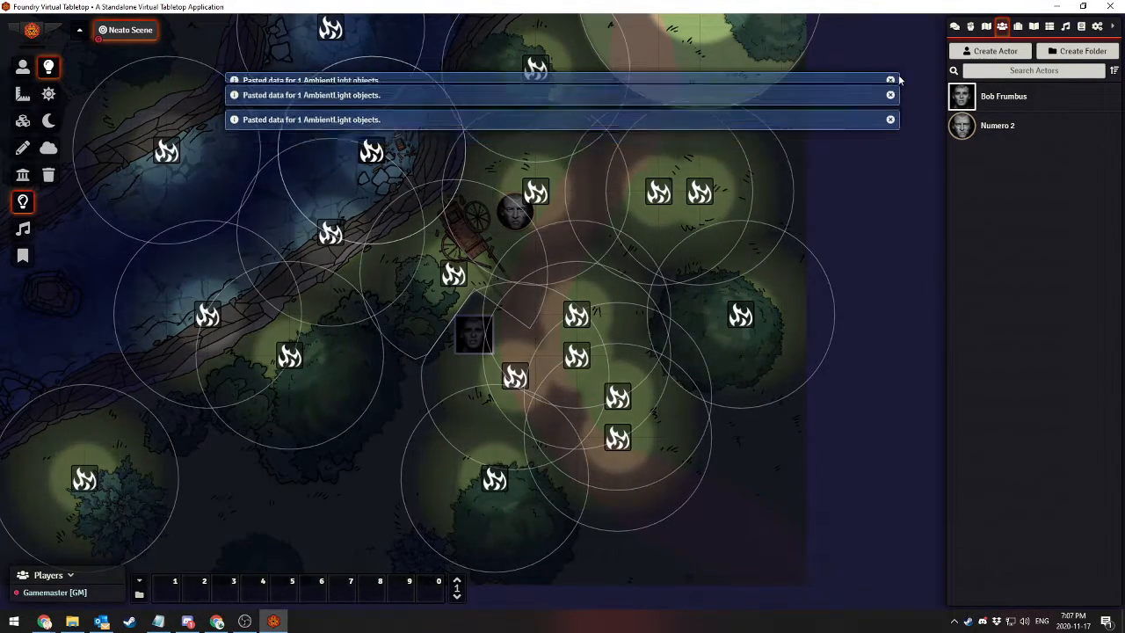
Permanently delete all ambient lights from the scene
left_click(47, 176)
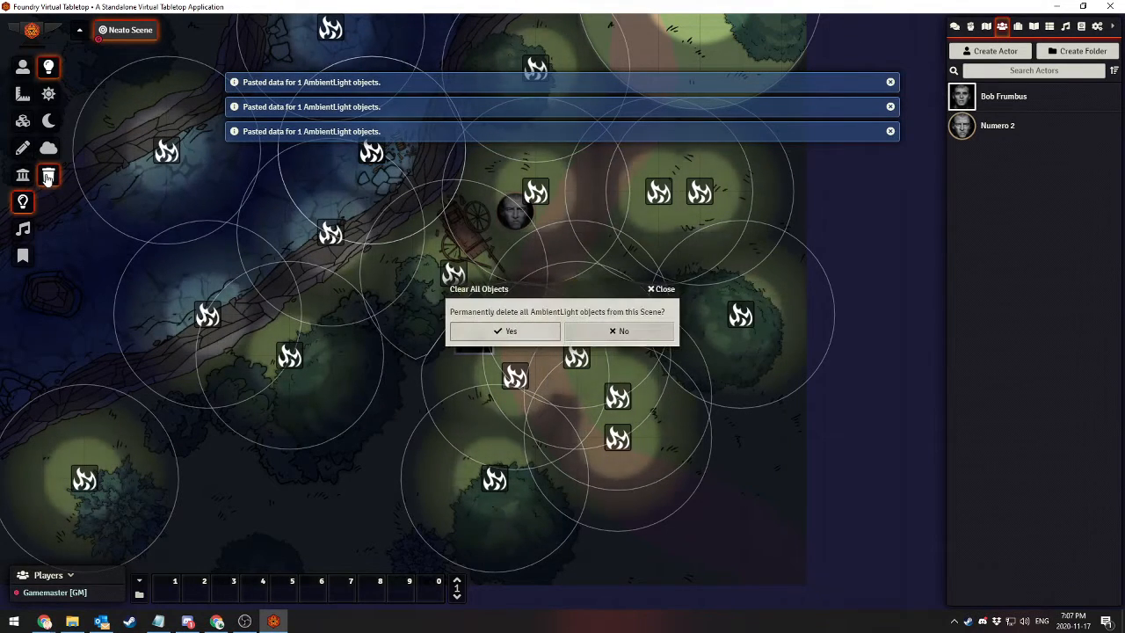
left_click(504, 331)
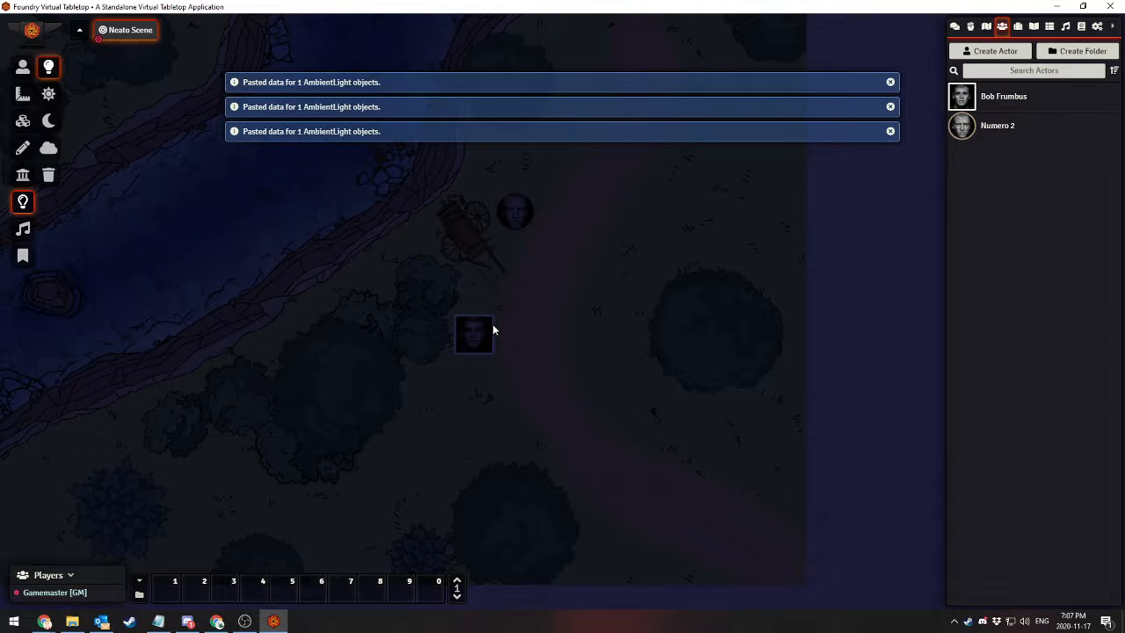
Place four new lights of differing radii on the path, bushes and grass around the square-framed token, and dismiss the notifications
key("ctrl+v")
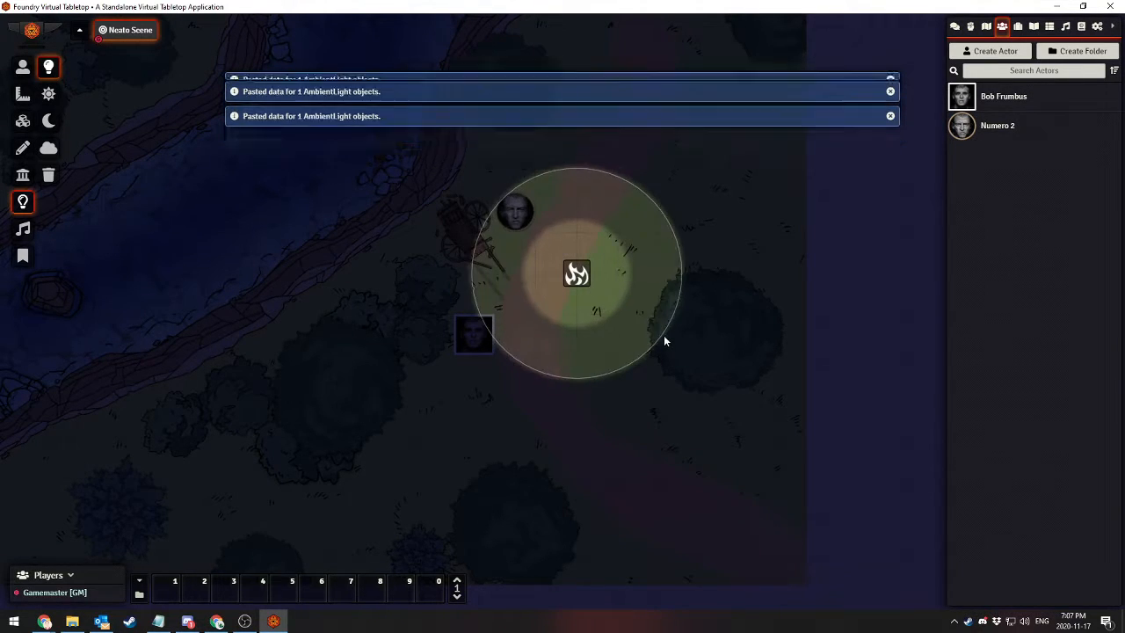
key("ctrl+v")
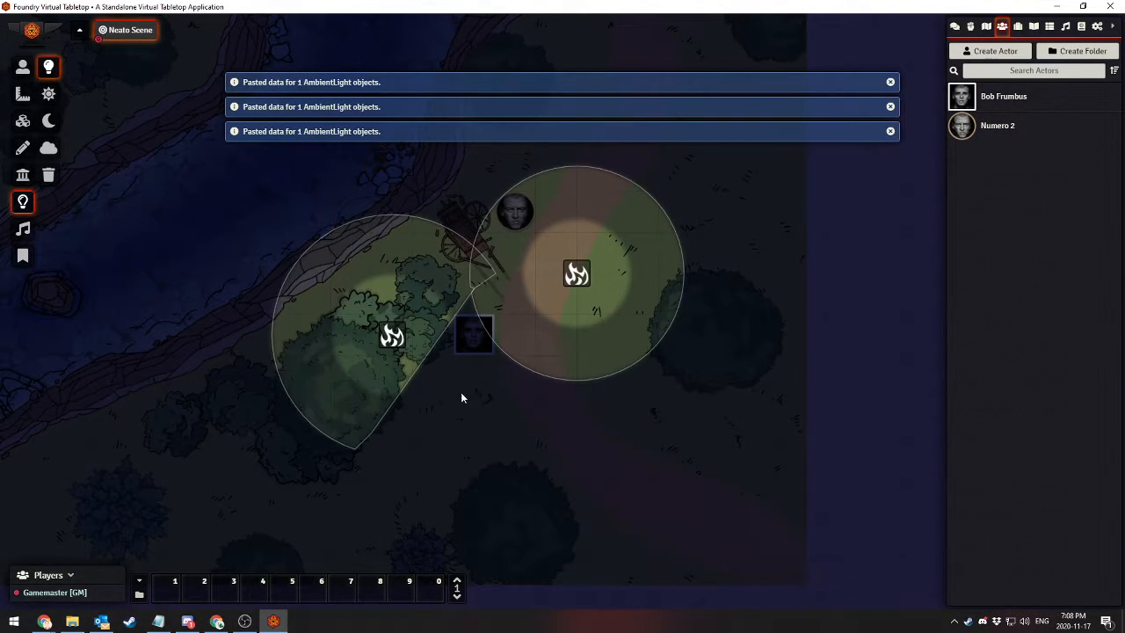
key("ctrl+v")
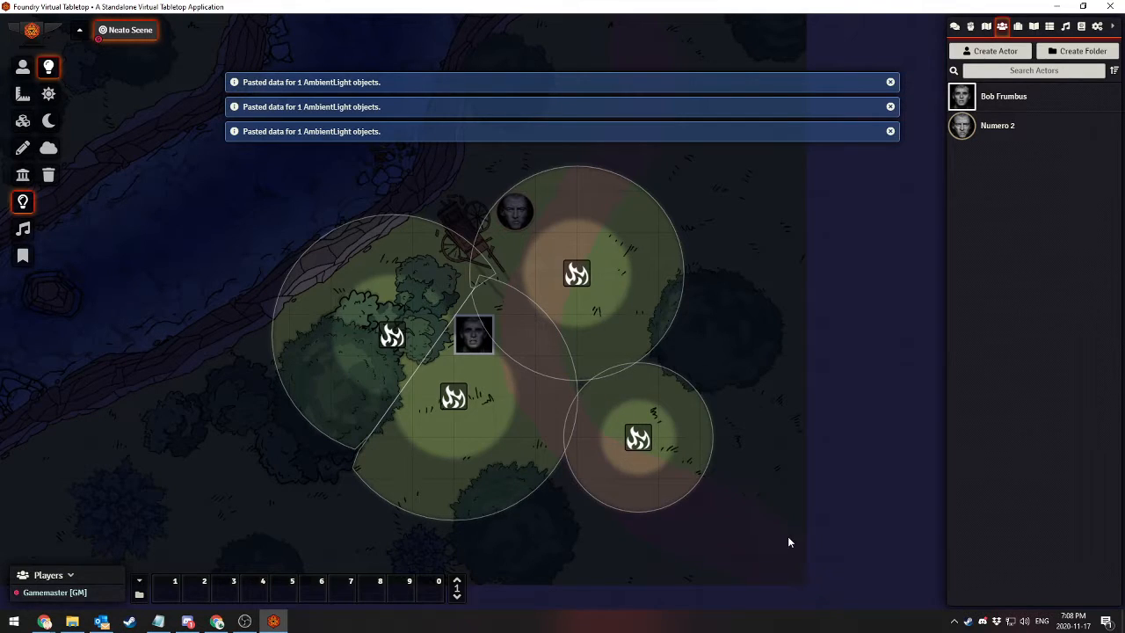
left_click(891, 83)
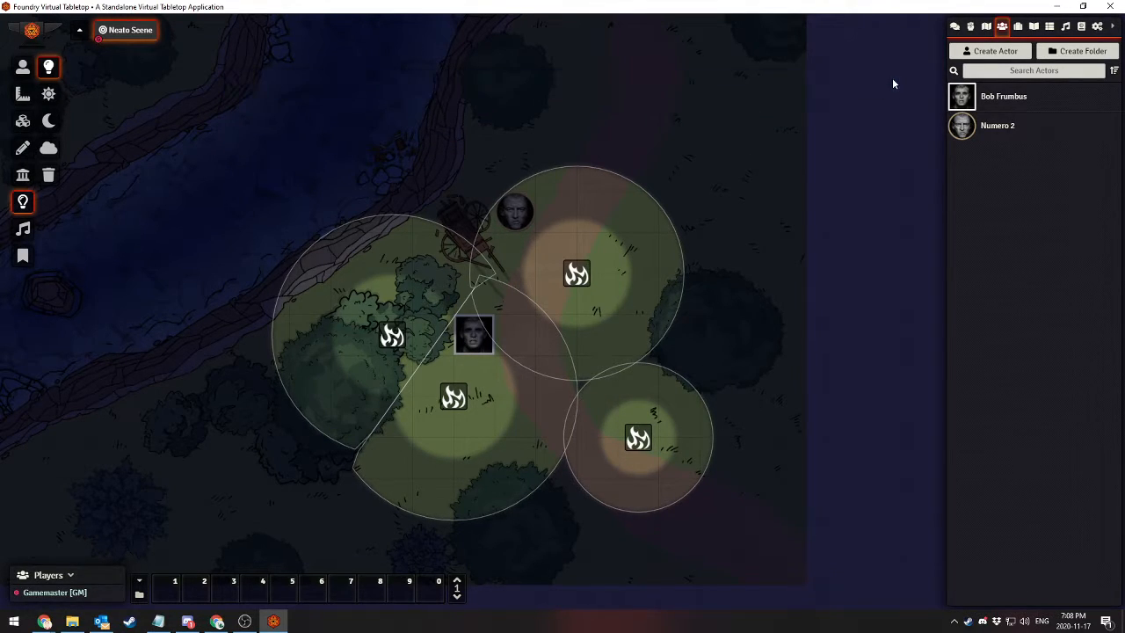
Transition the scene to daylight and place an ambient sound with a radius of about 4.4 grid units between the round tree and the path
left_click(25, 230)
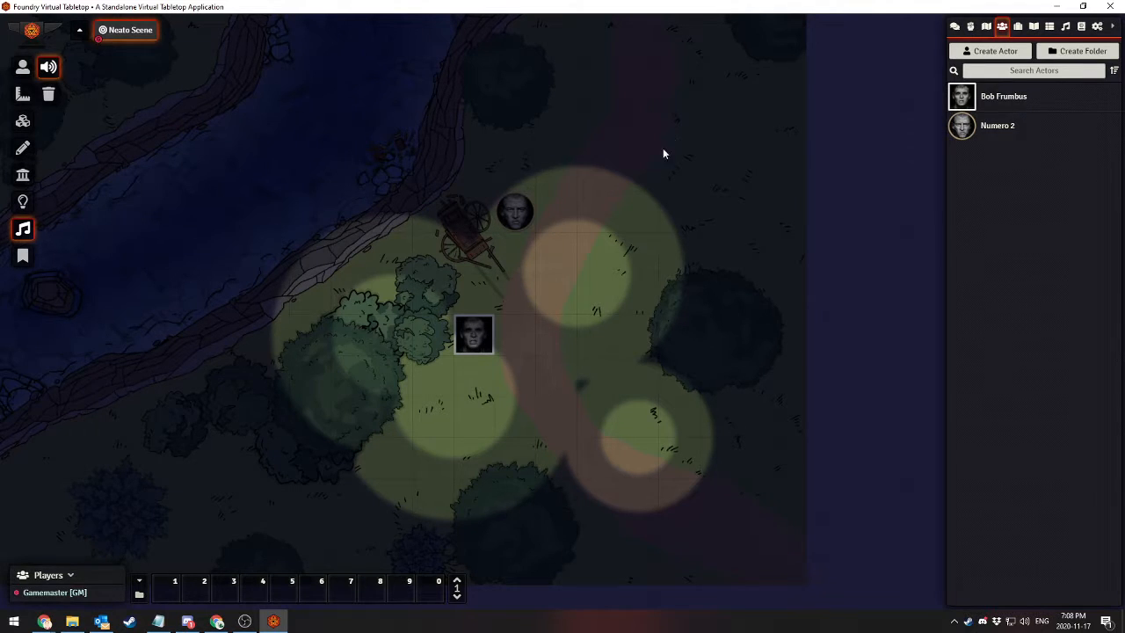
left_click_drag(664, 154, 605, 275)
left_click(23, 202)
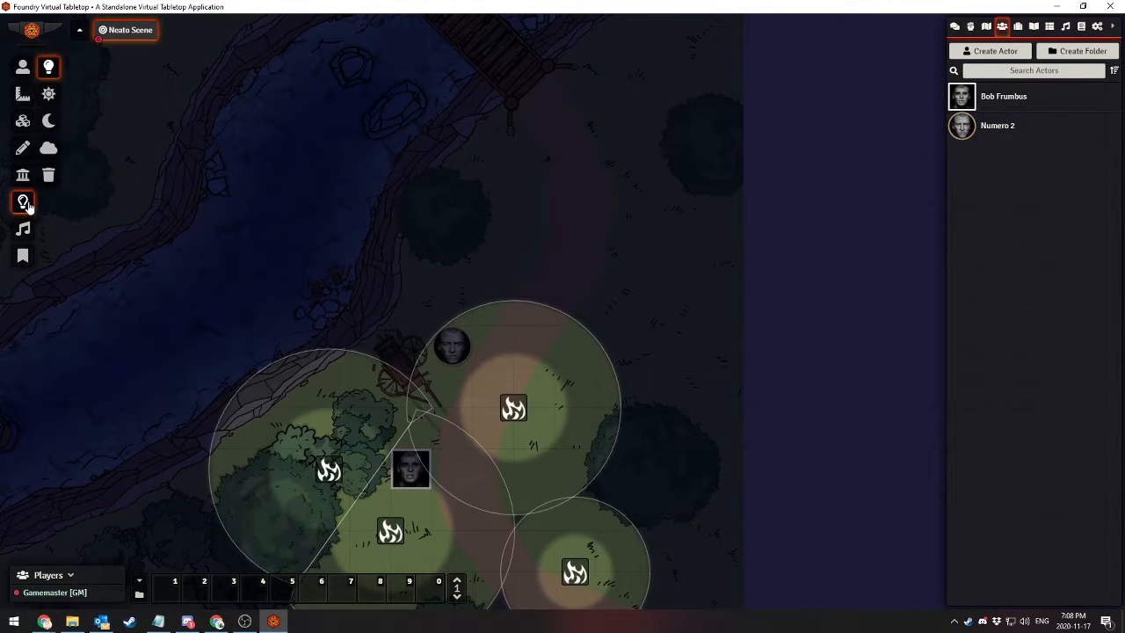
left_click(26, 231)
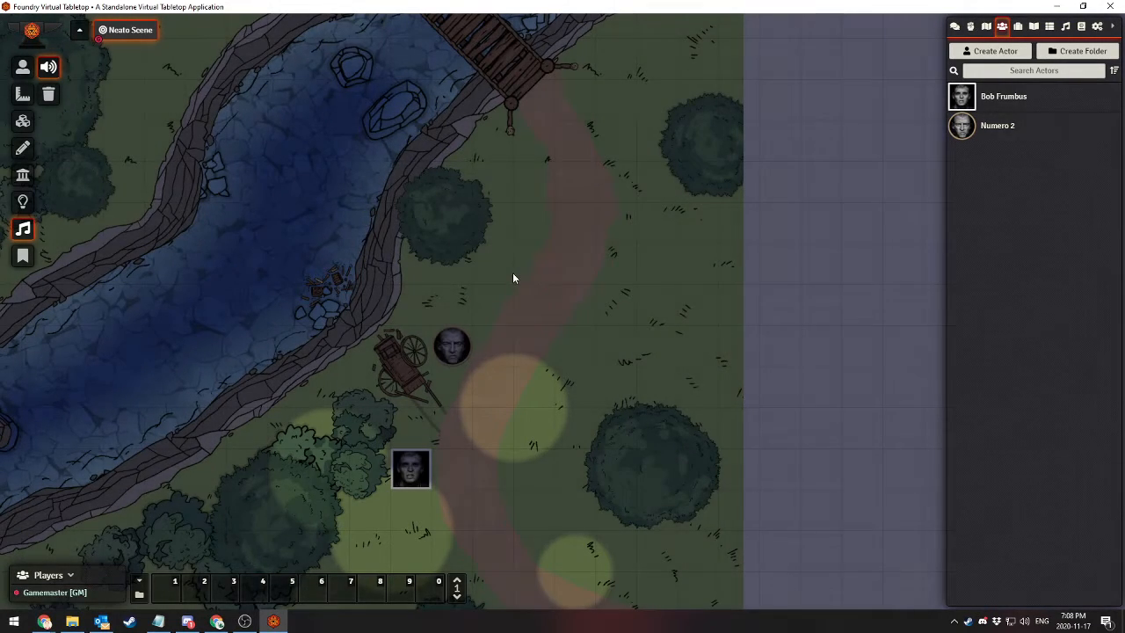
left_click_drag(513, 273, 541, 287)
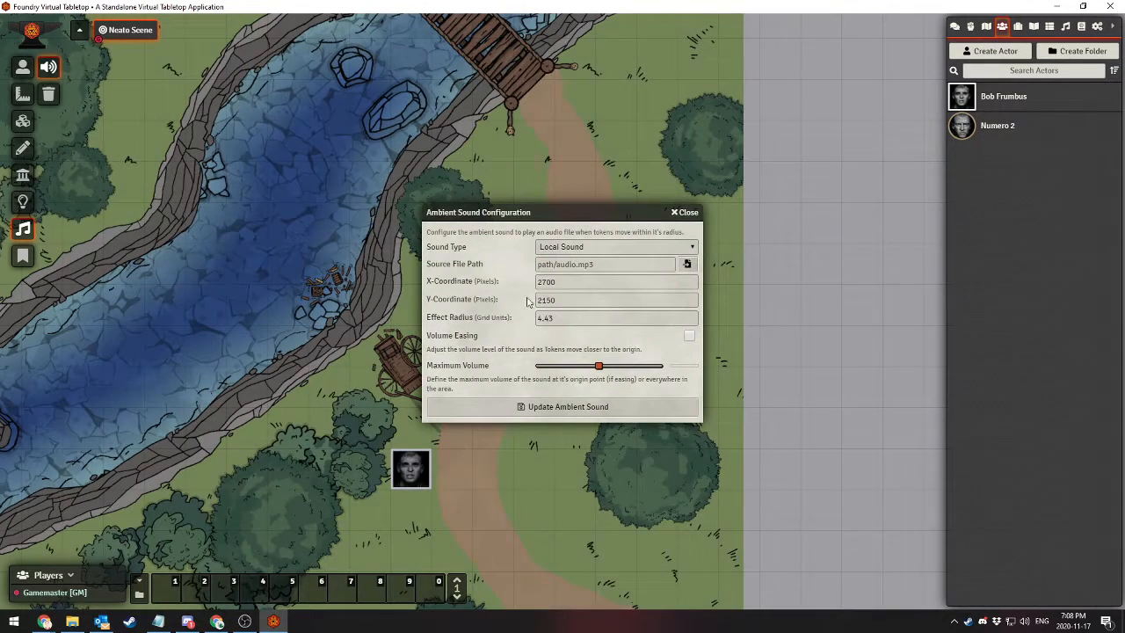
left_click(592, 246)
left_click(591, 247)
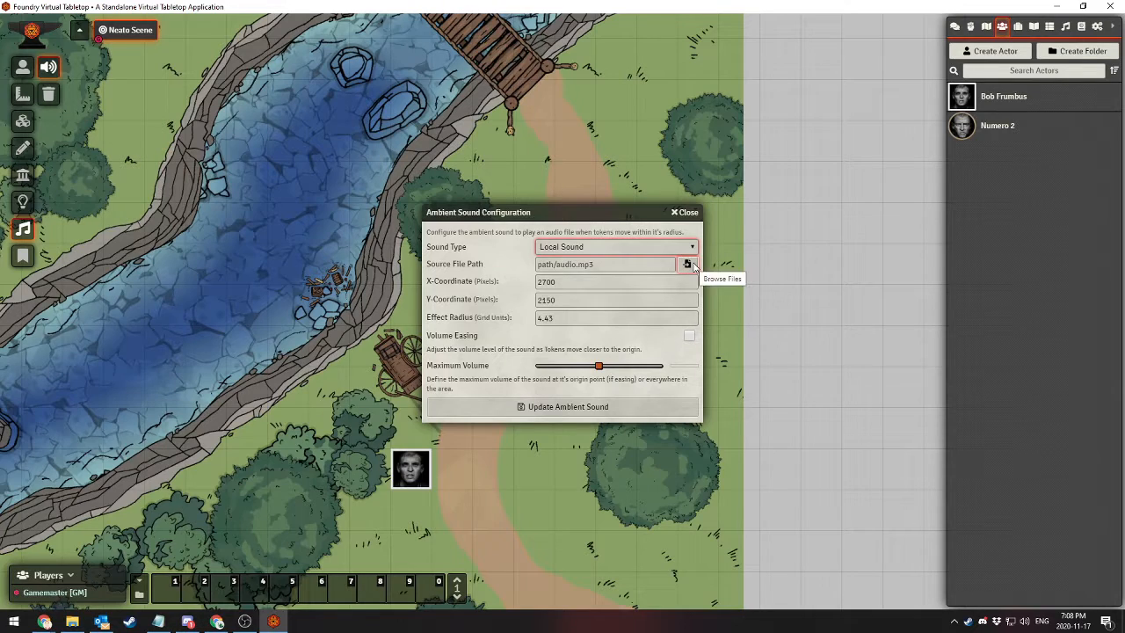
left_click(687, 264)
left_click(696, 207)
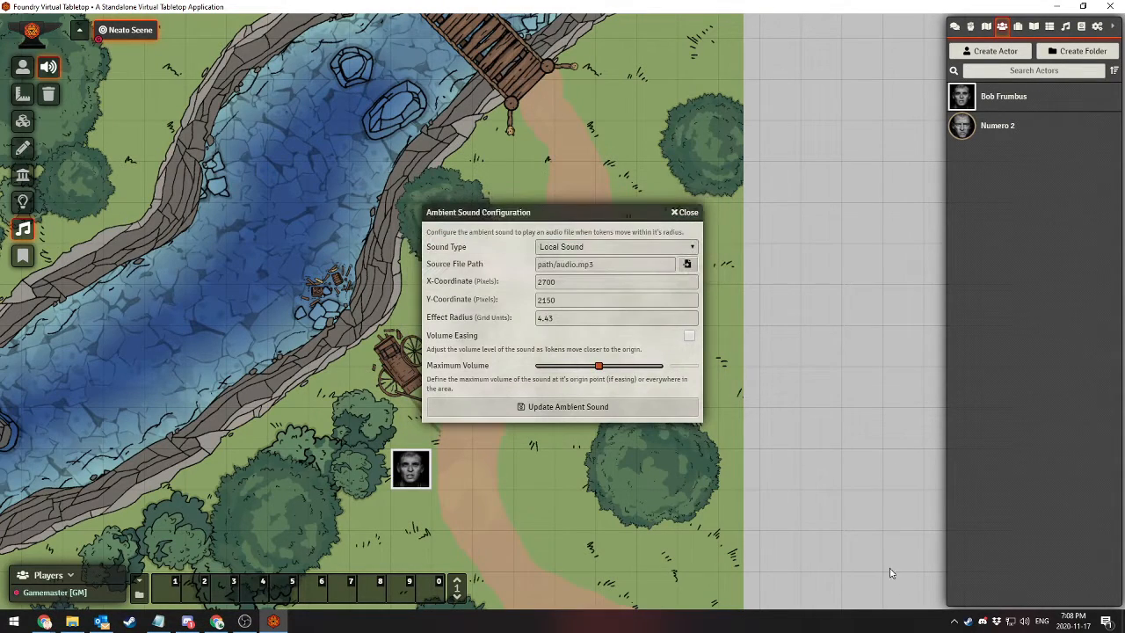
left_click(951, 622)
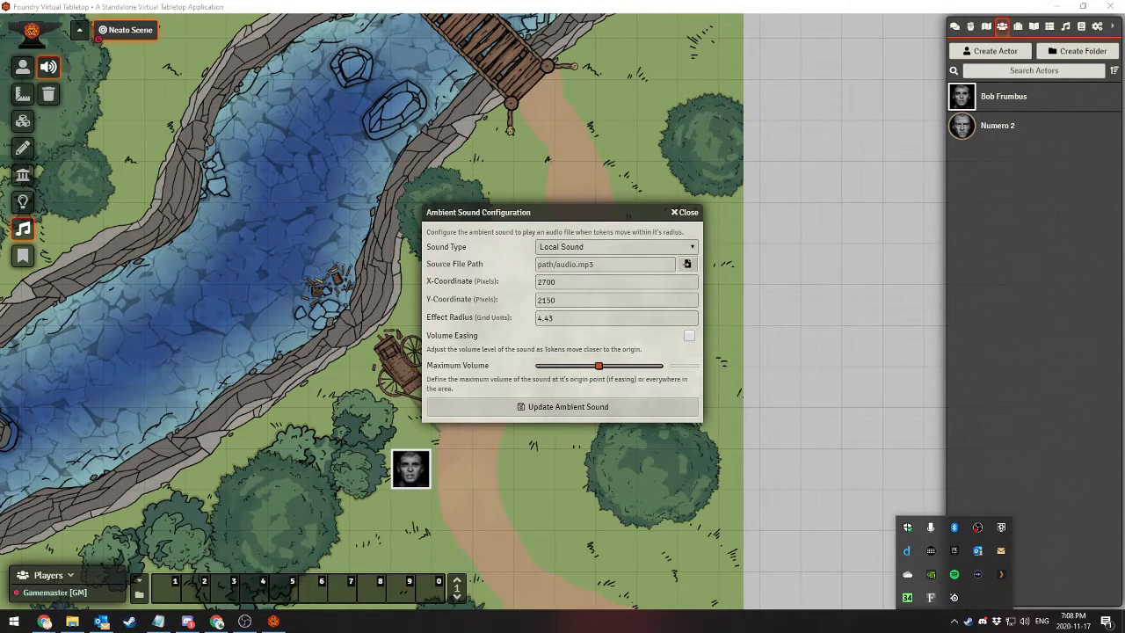
key("Escape")
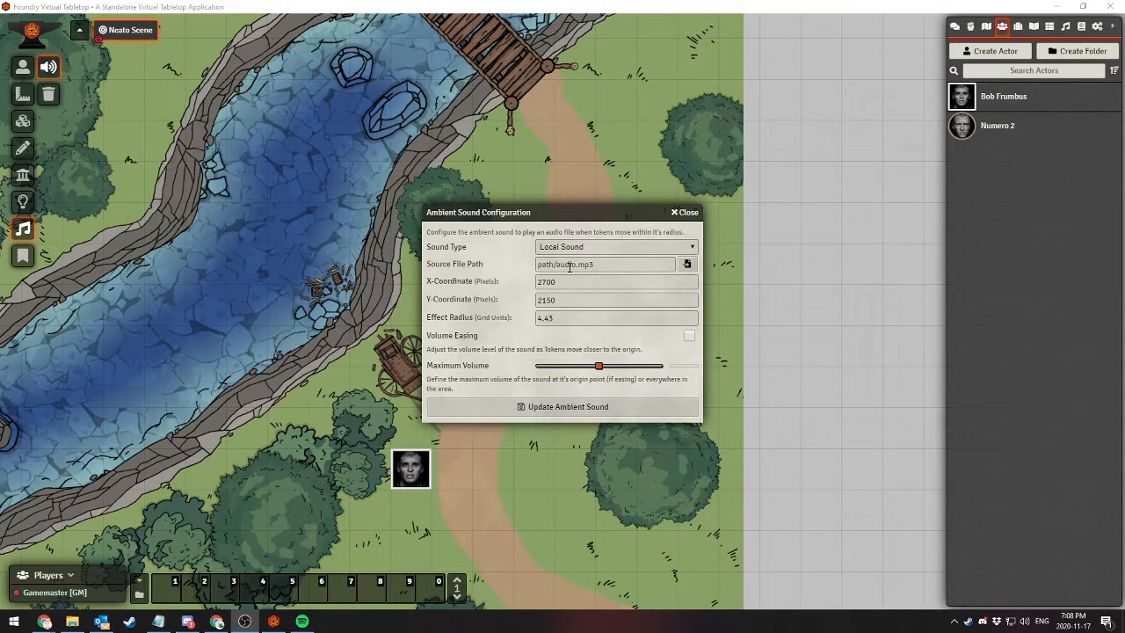
Upload Ambient Gold.wav to the global_assets folder, assign it as the sound's source file, and save the ambient sound
left_click(687, 264)
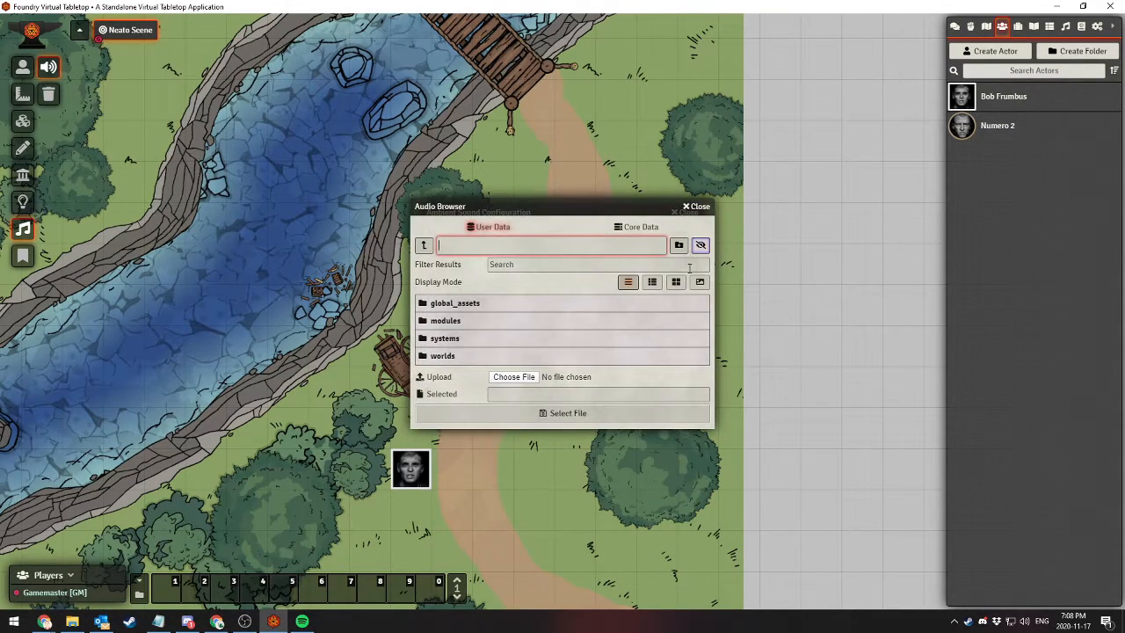
left_click(447, 303)
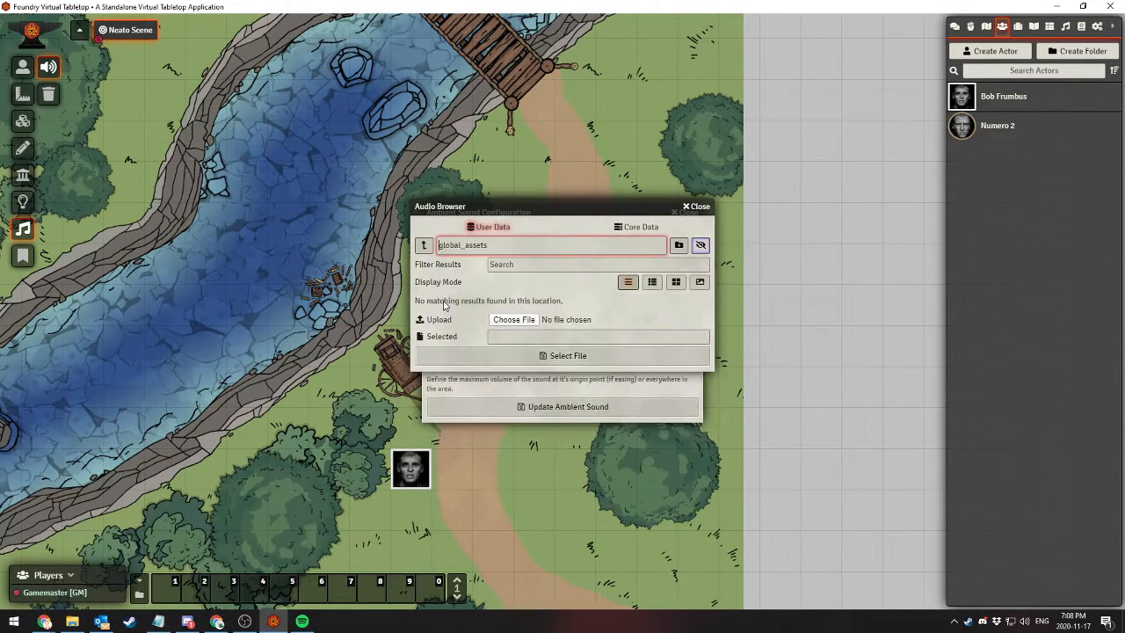
left_click(517, 320)
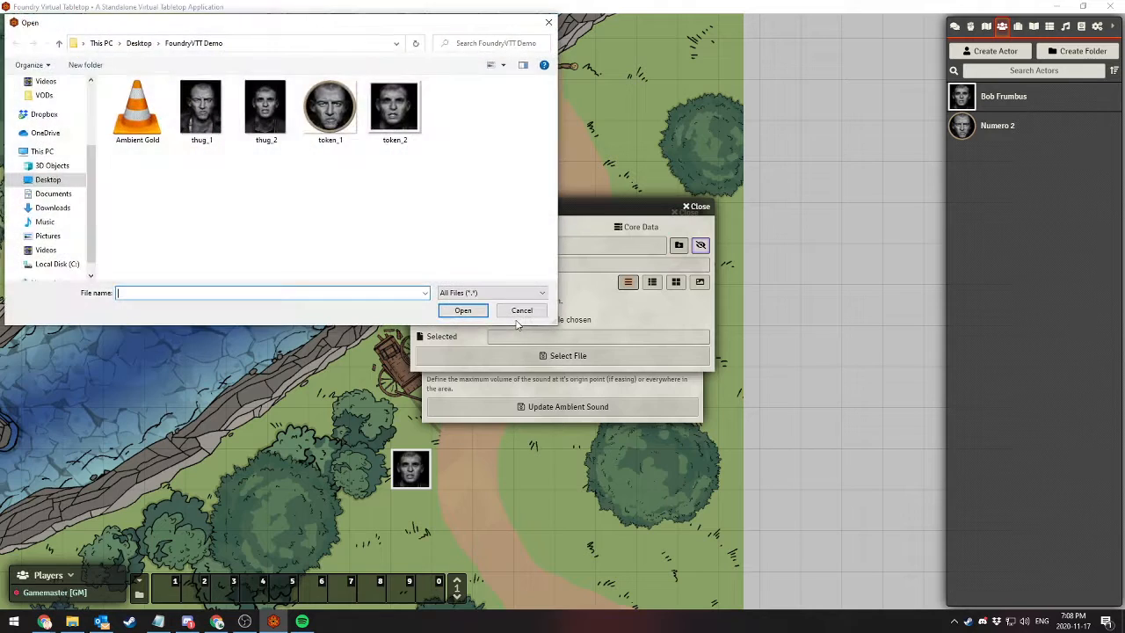
left_click(148, 119)
double_click(146, 115)
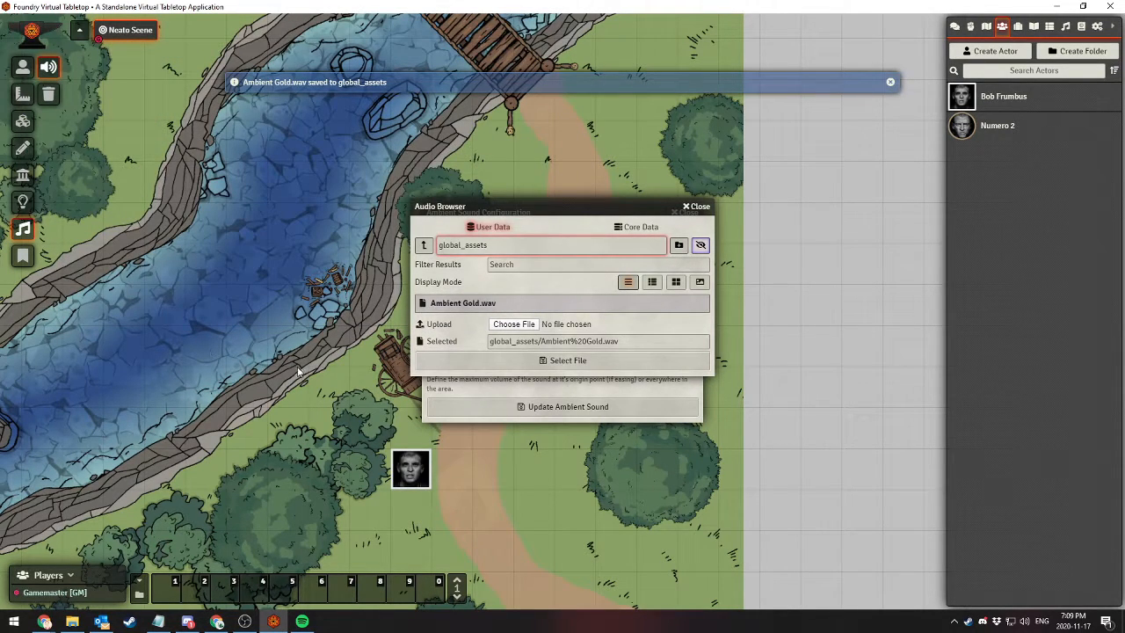
left_click(462, 305)
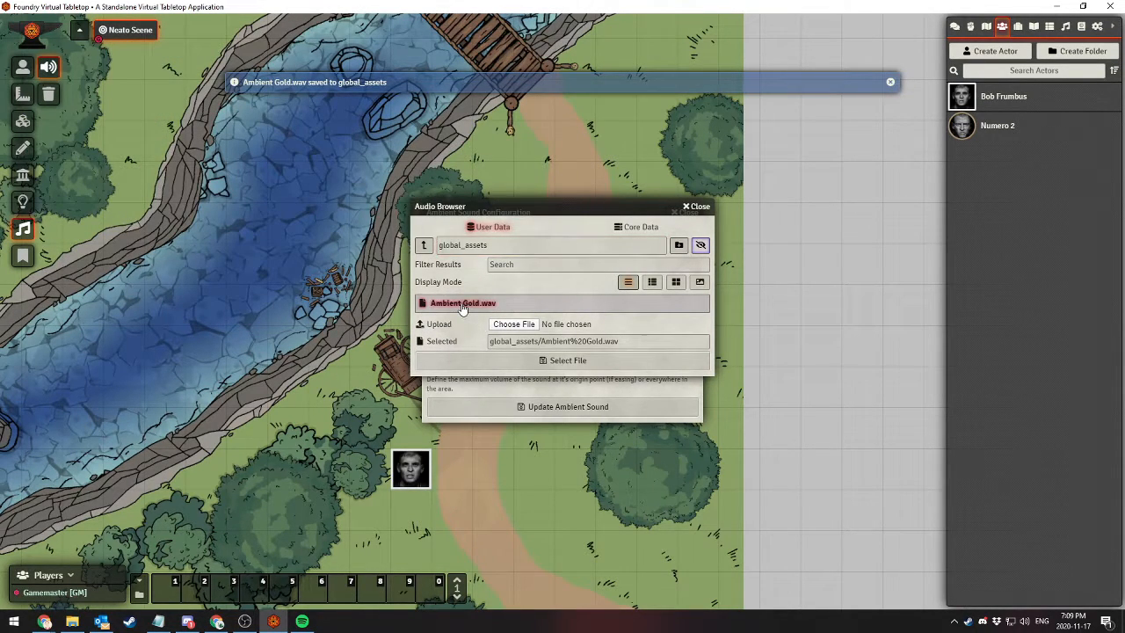
left_click(535, 361)
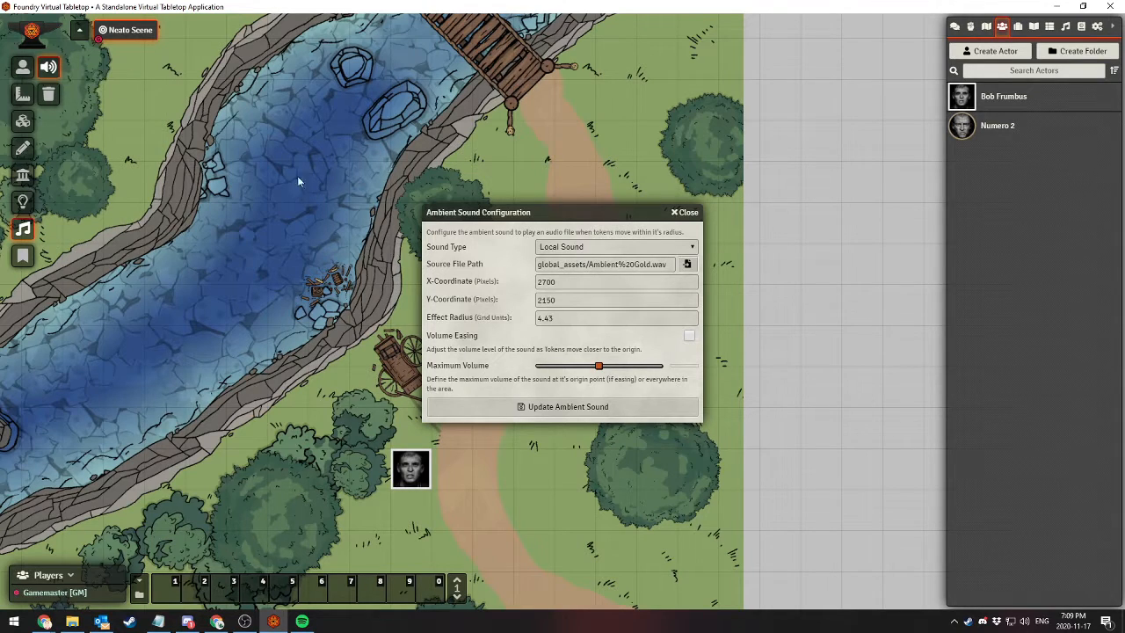
left_click(502, 408)
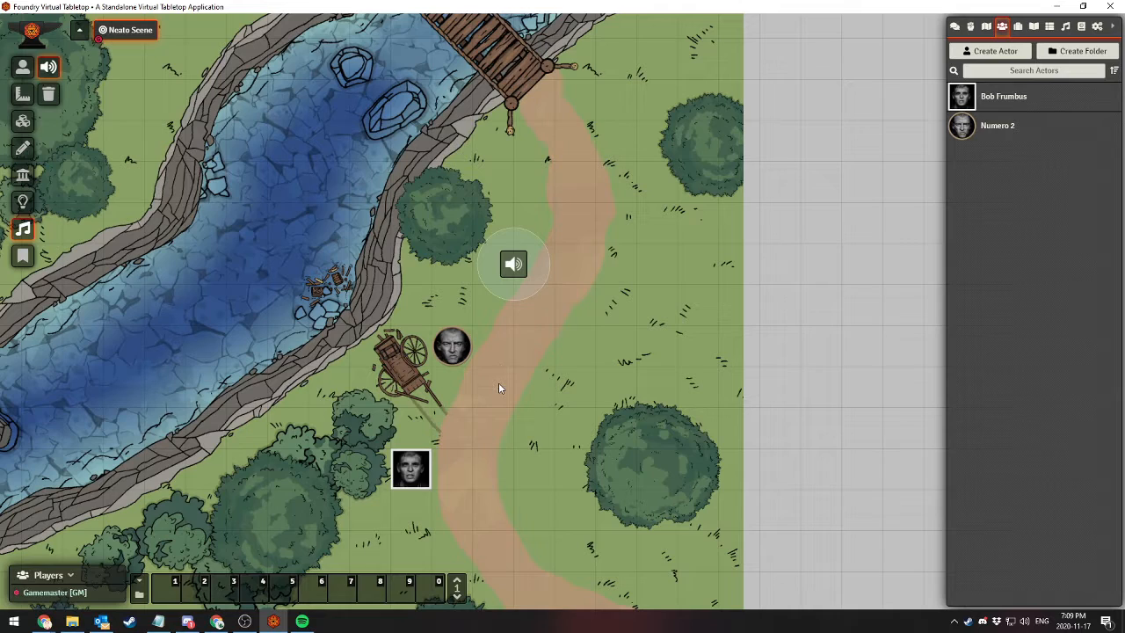
Set the ambient sound's effect radius to 8 grid units
double_click(517, 263)
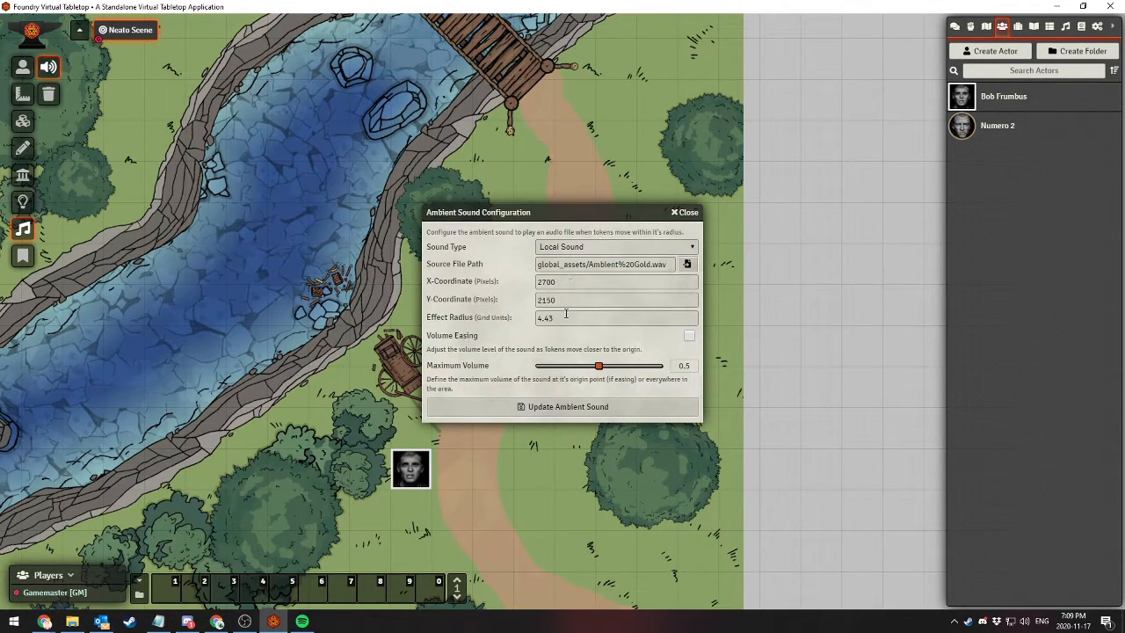
left_click(499, 318)
type("8")
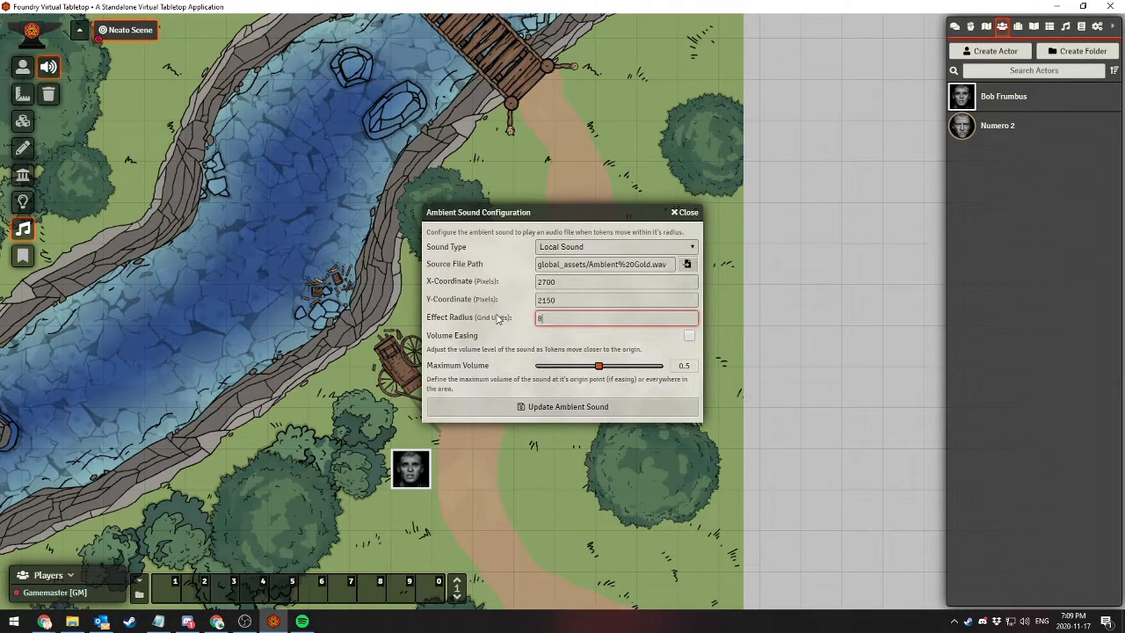
left_click(551, 409)
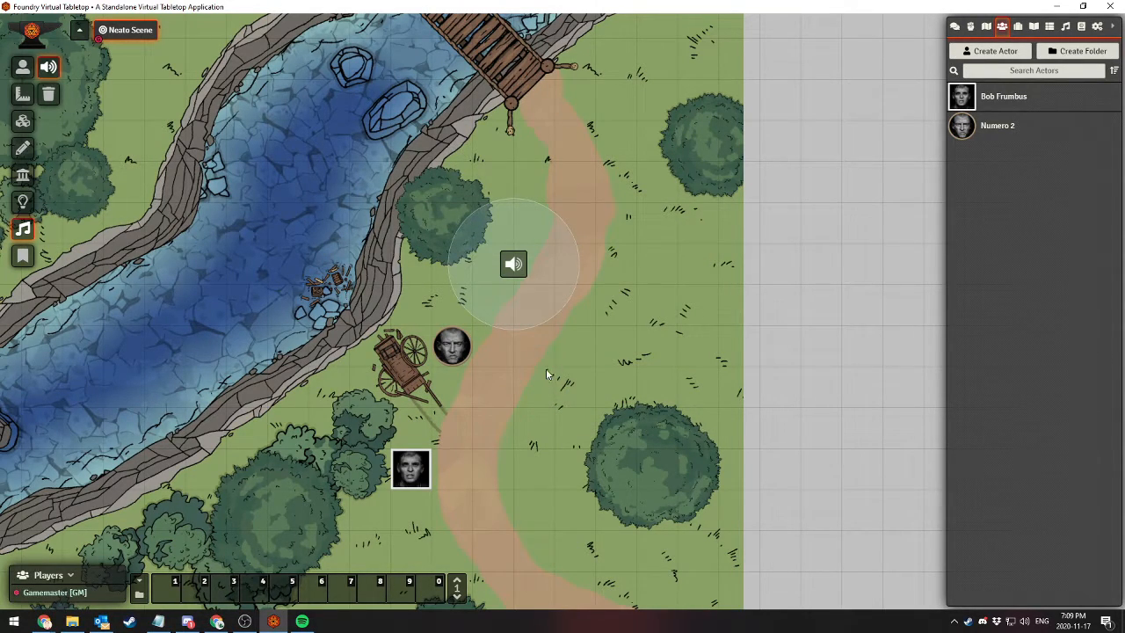
Move the round token onto the path southeast of the cart, and the square-framed token inside the ambient sound's radius
left_click(23, 67)
left_click(451, 346)
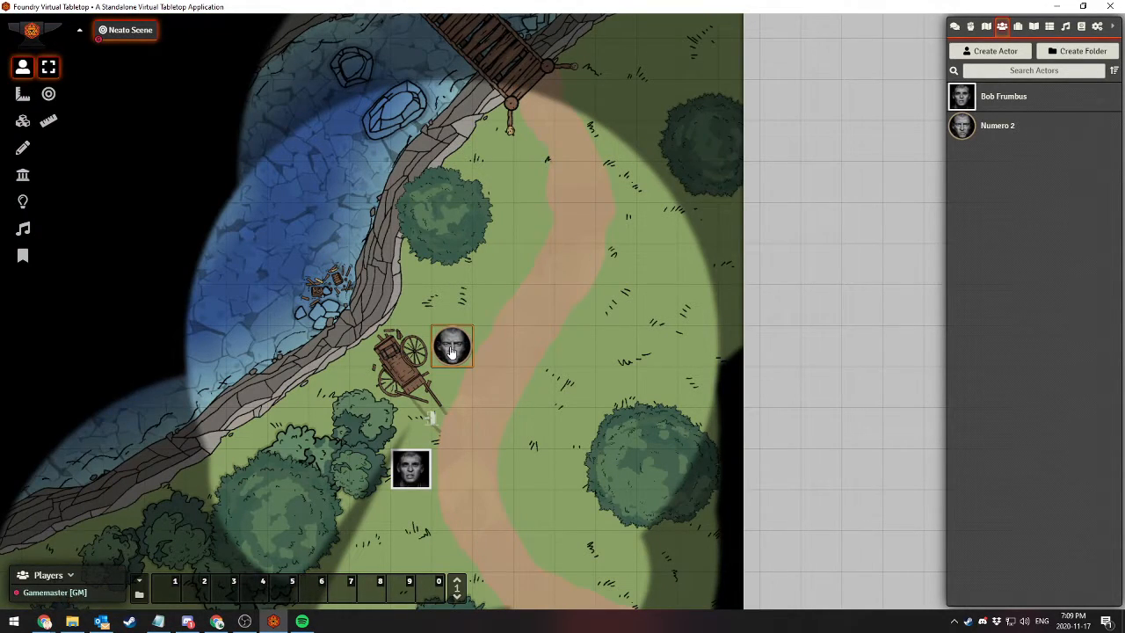
left_click_drag(452, 351, 492, 433)
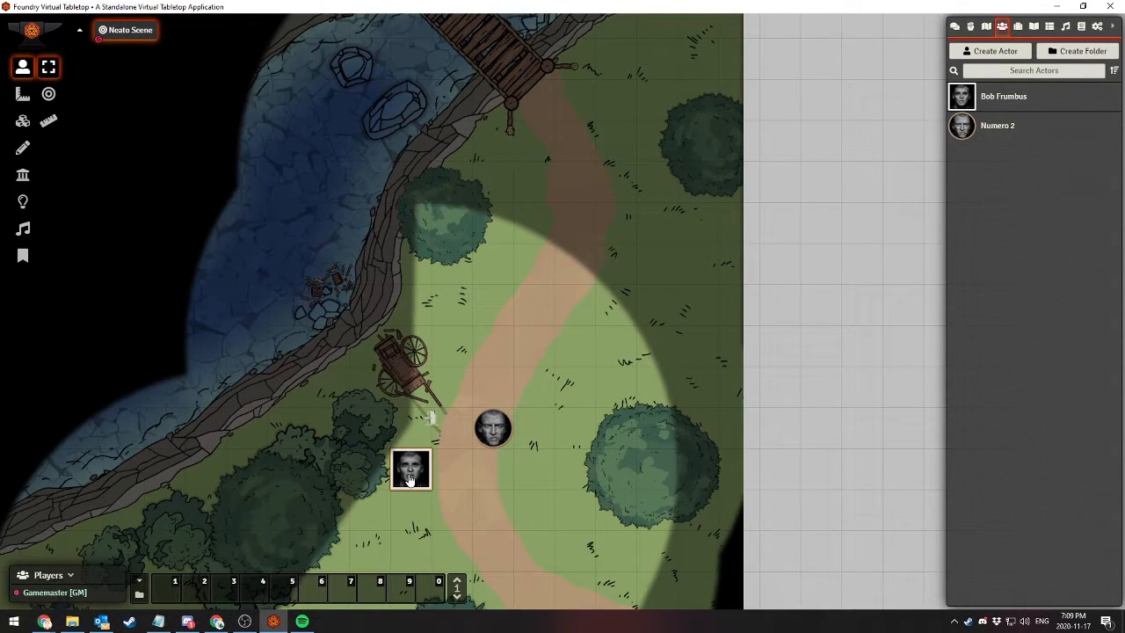
left_click_drag(423, 475, 492, 313)
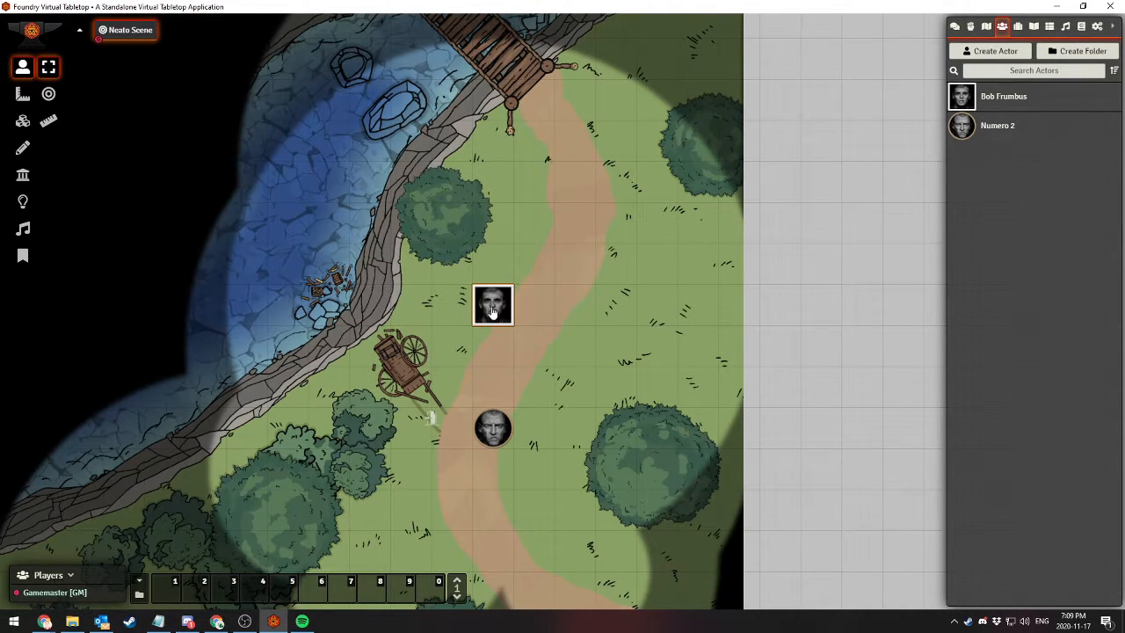
Move the square-framed token one grid square south out of the sound's radius and back north into it
mouse_move(492, 305)
left_mouse_down()
mouse_move(493, 346)
mouse_move(491, 307)
left_mouse_up()
left_click_drag(488, 315, 490, 355)
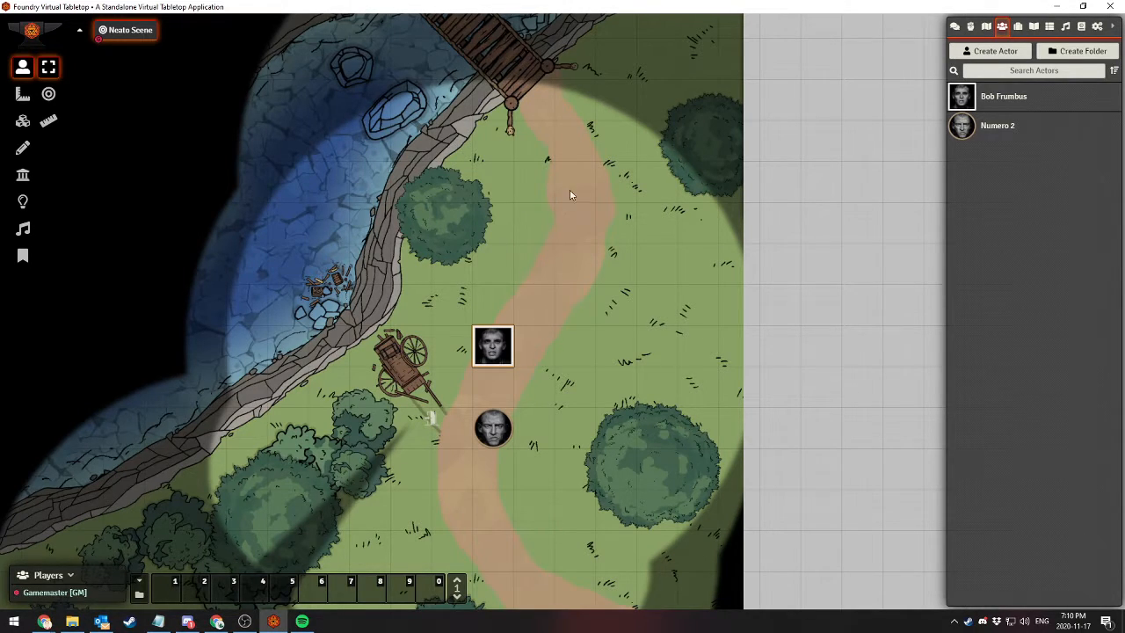
left_click_drag(575, 152, 691, 282)
left_click_drag(471, 53, 439, 124)
left_click_drag(542, 327, 504, 186)
key("w")
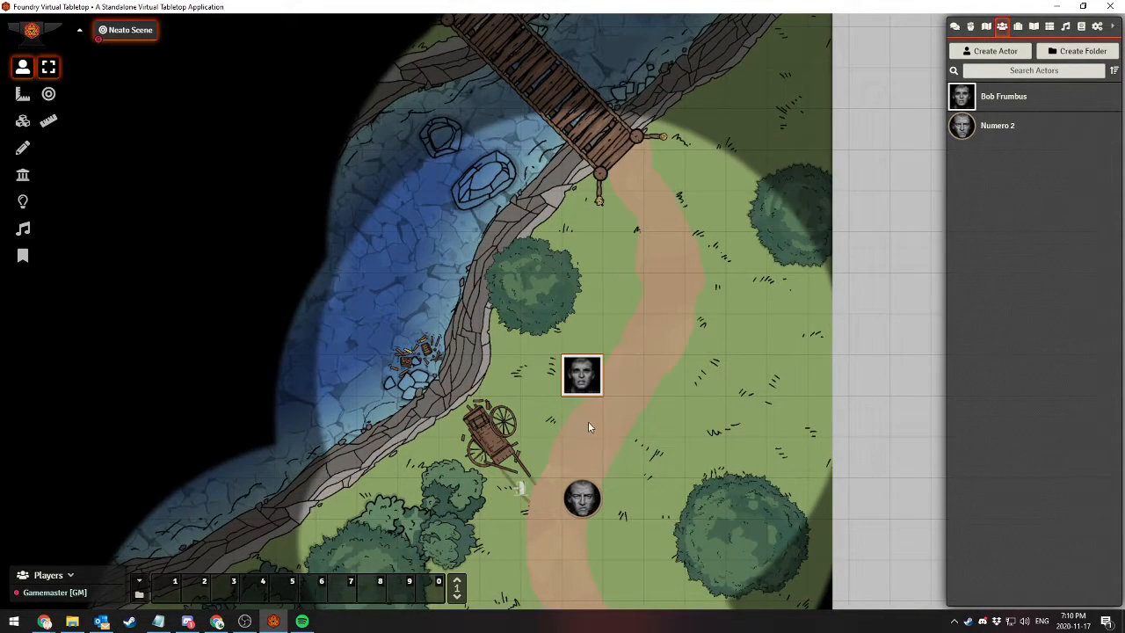
Review the ambient sound's configuration, including its volume settings, and close it without changes
left_click(23, 231)
double_click(603, 333)
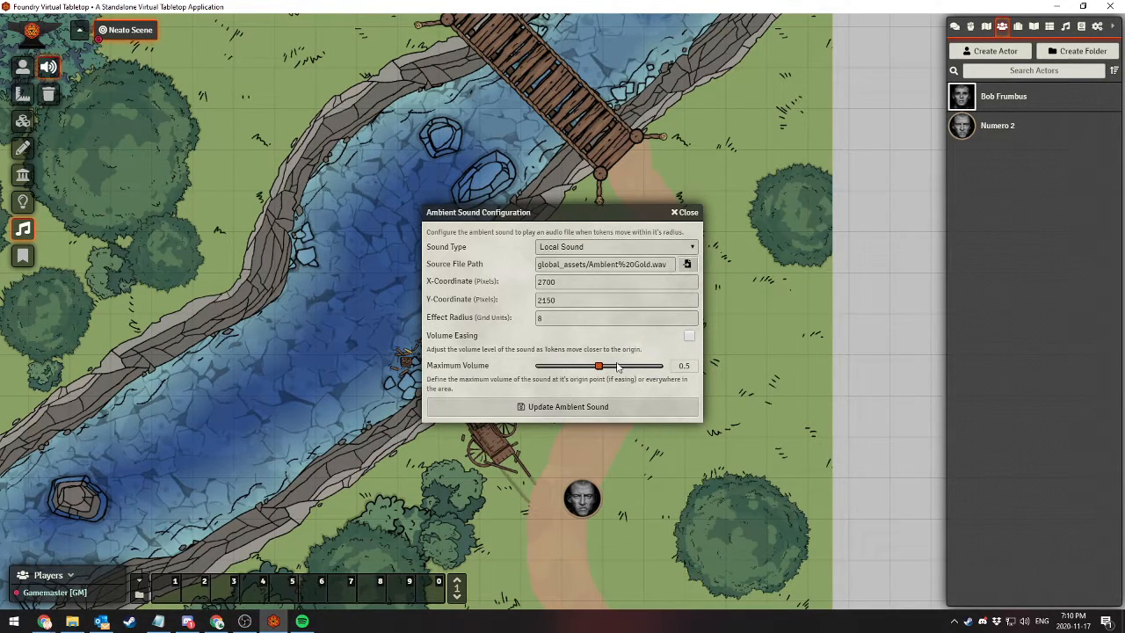
left_click(687, 215)
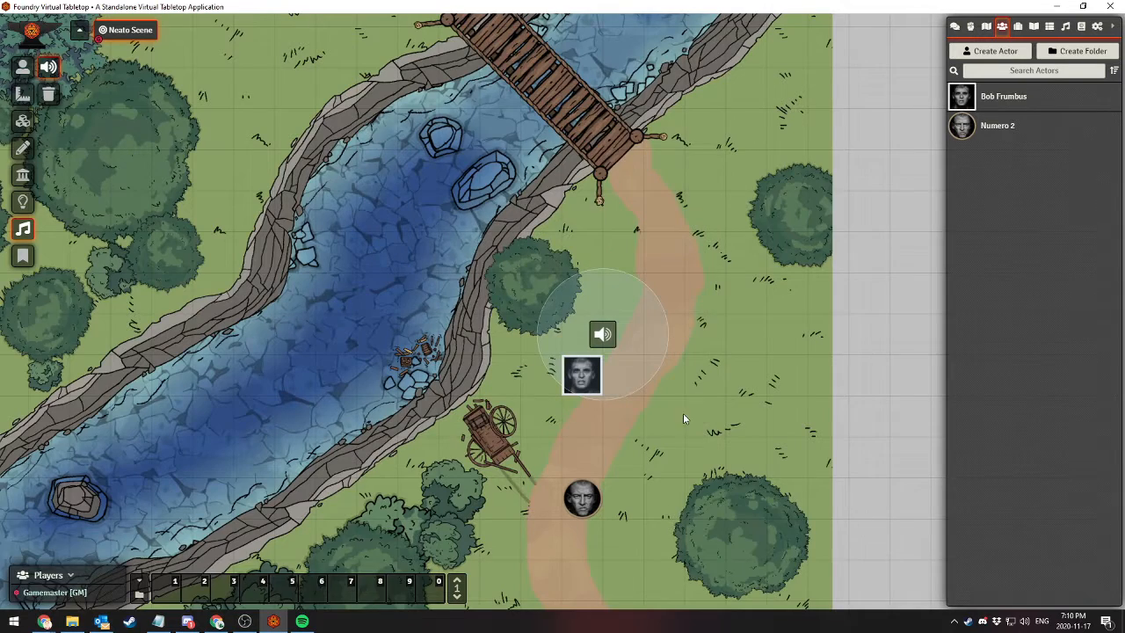
Move the round token southwest to the riverbank by the spiky bush, and the square-framed token south to the lower bend of the path
left_click_drag(681, 413, 694, 248)
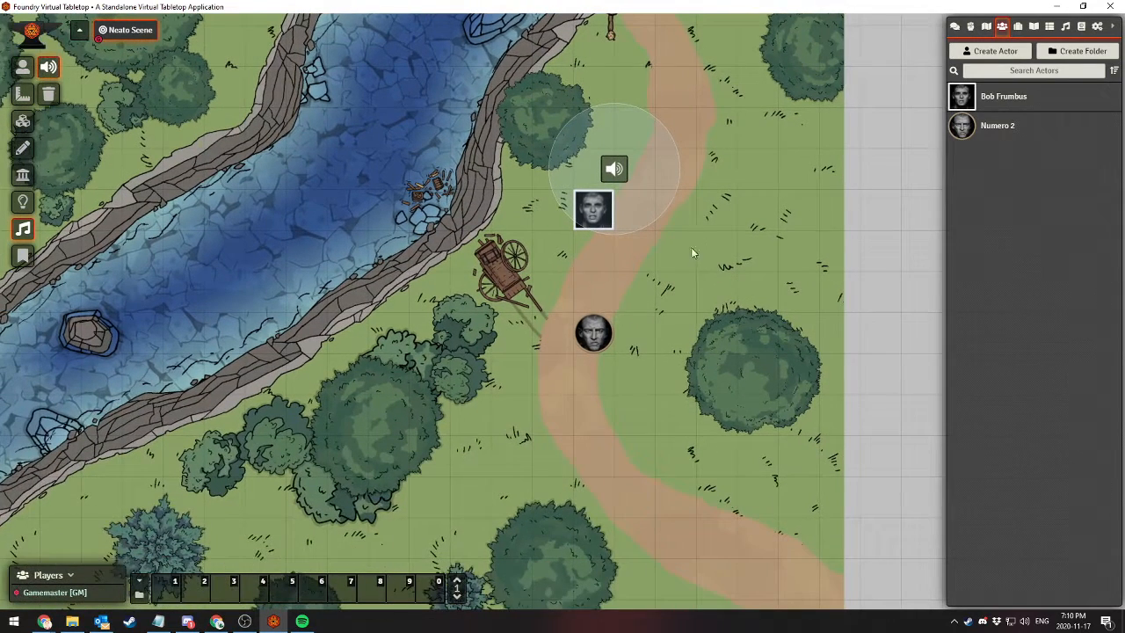
left_click(22, 67)
left_click(597, 223)
left_click_drag(597, 211, 561, 293)
left_click_drag(594, 354, 199, 487)
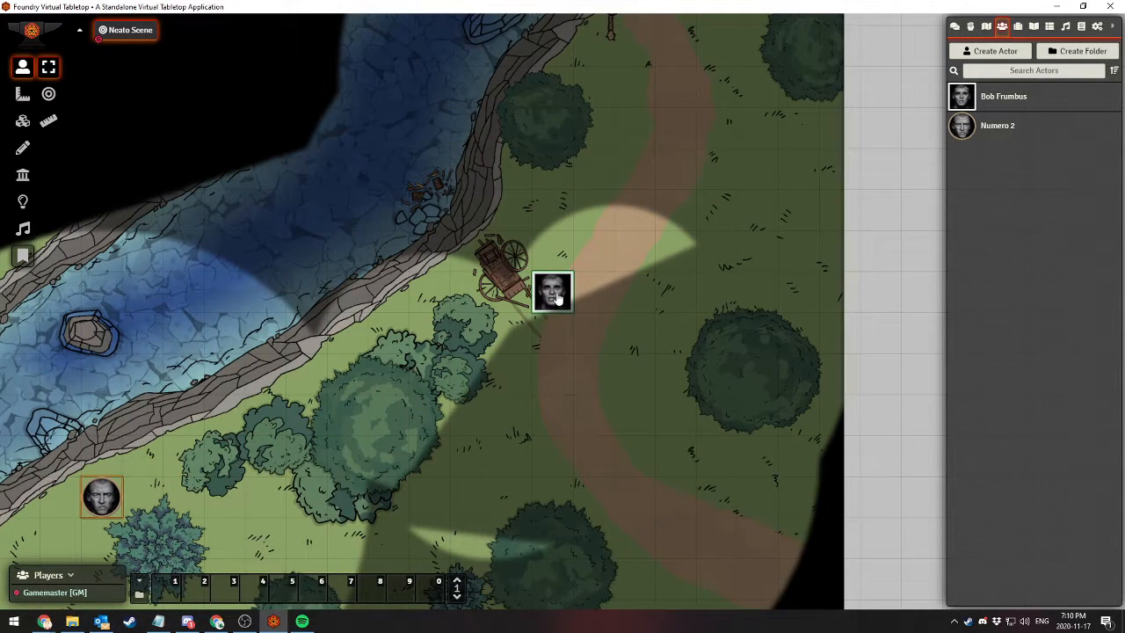
left_click_drag(557, 298, 612, 442)
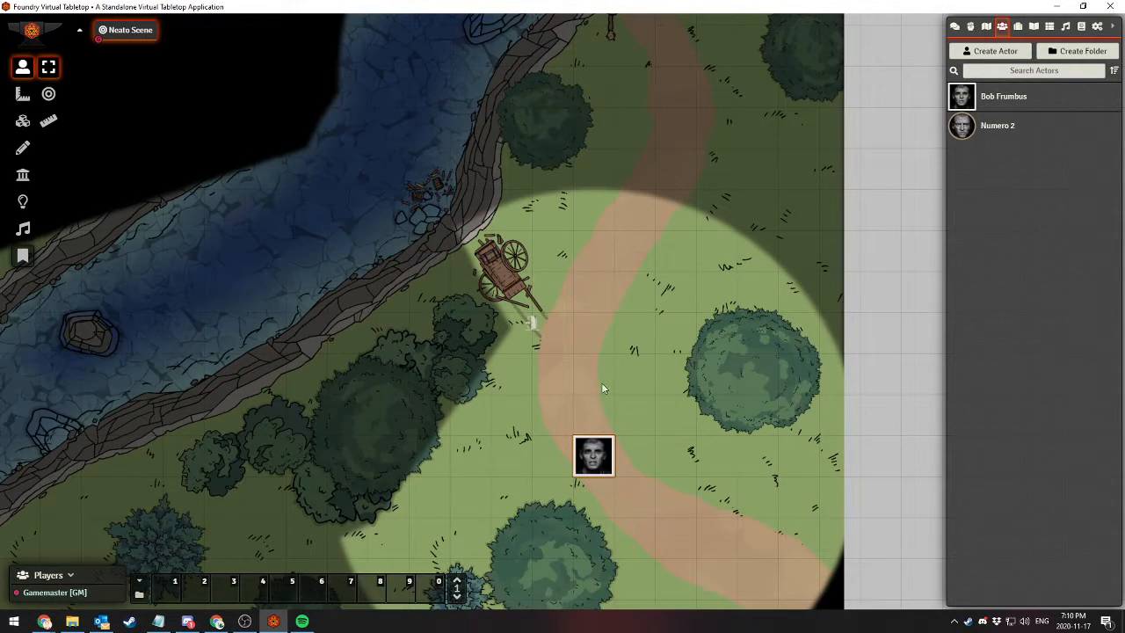
left_click_drag(586, 458, 587, 500)
Enlarge the ambient sound's effect radius to 20 grid units
left_click(22, 229)
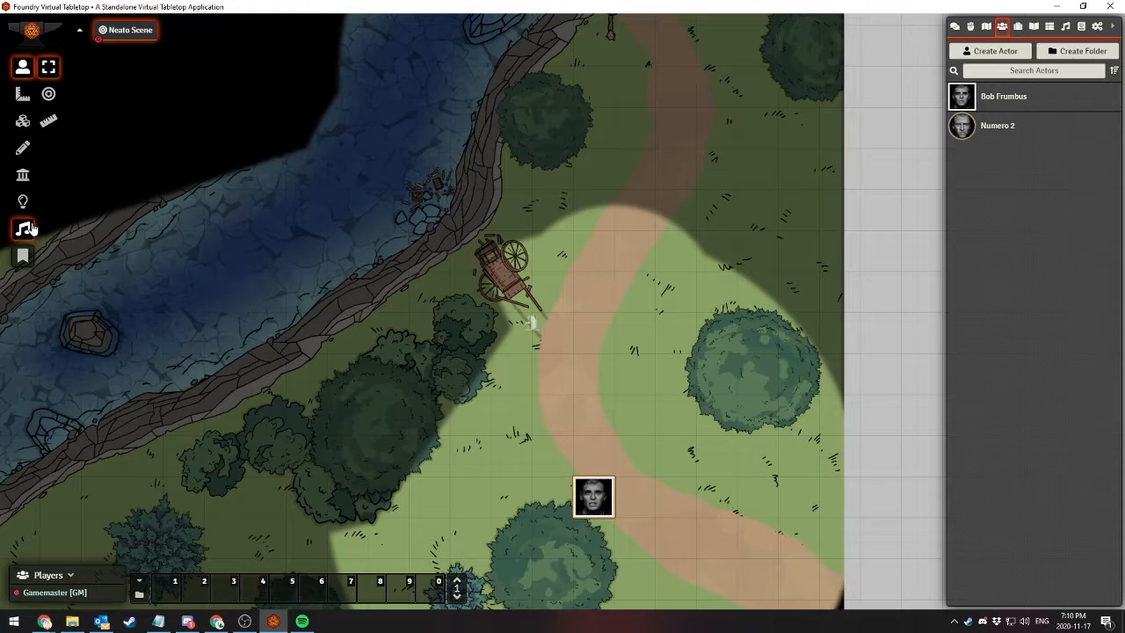
double_click(613, 174)
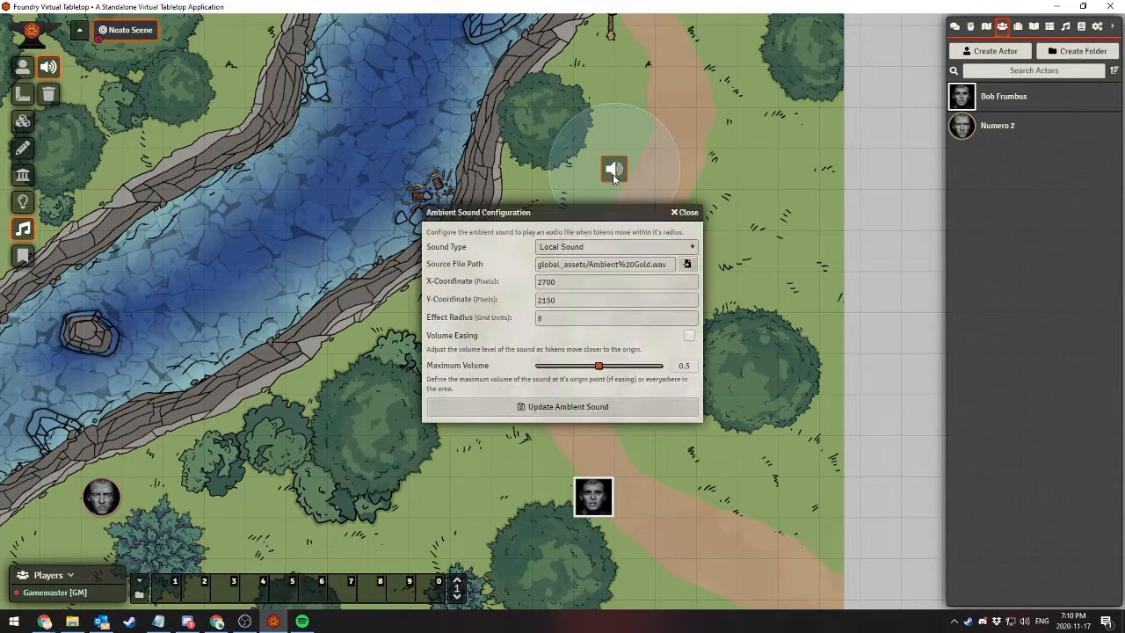
left_click(558, 320)
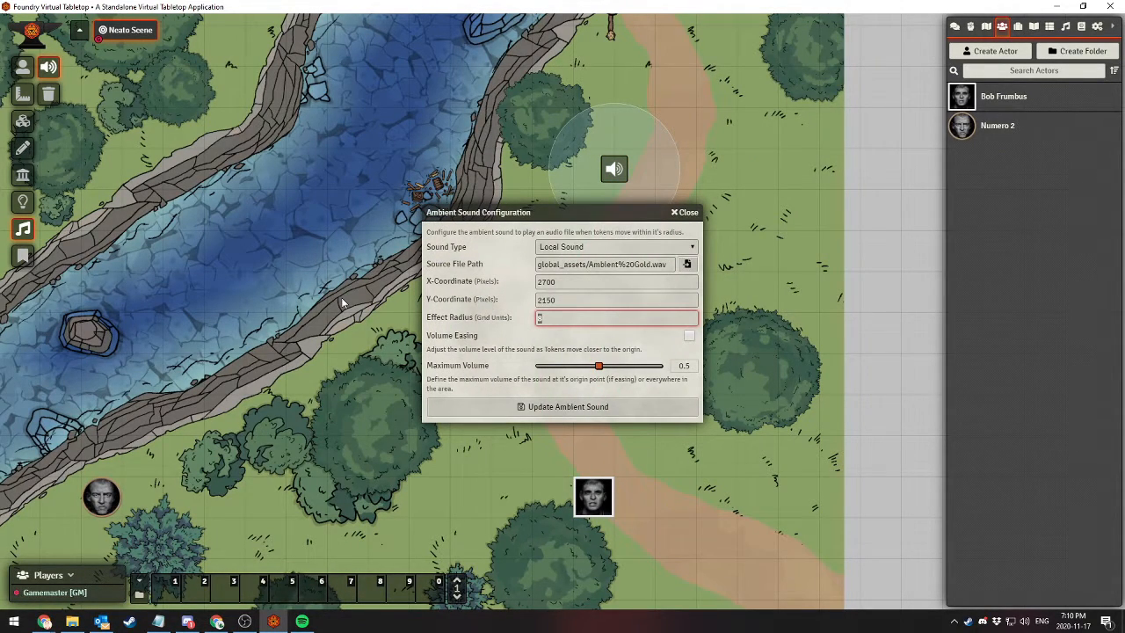
type("20")
key("Return")
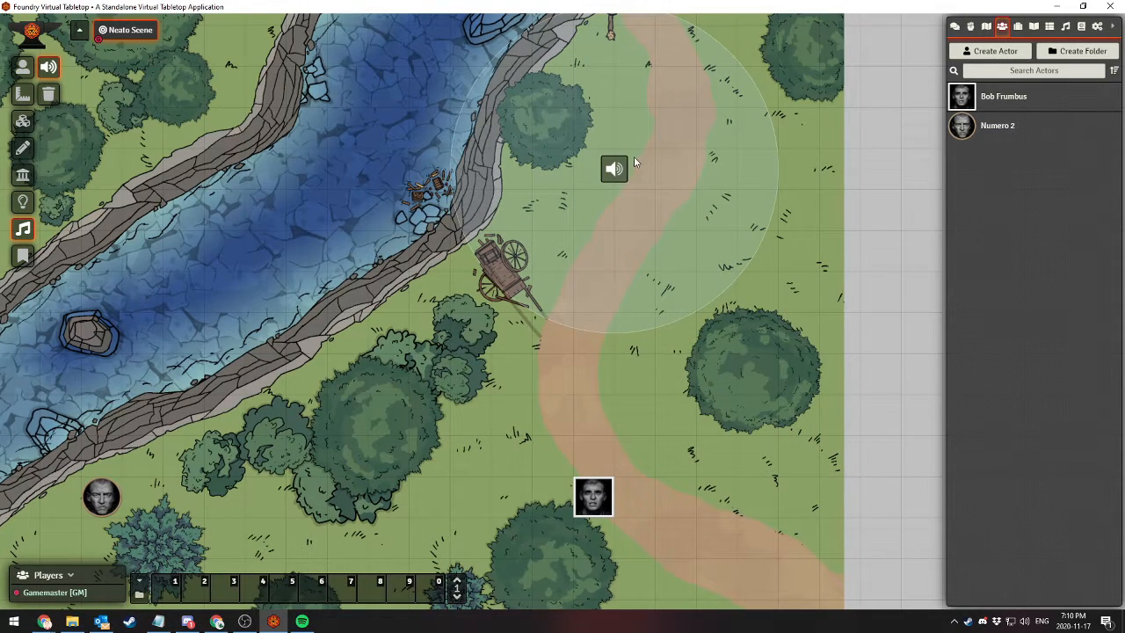
Set the ambient sound's effect radius to 50 grid units so it covers the square-framed token
double_click(613, 168)
double_click(562, 317)
type("5")
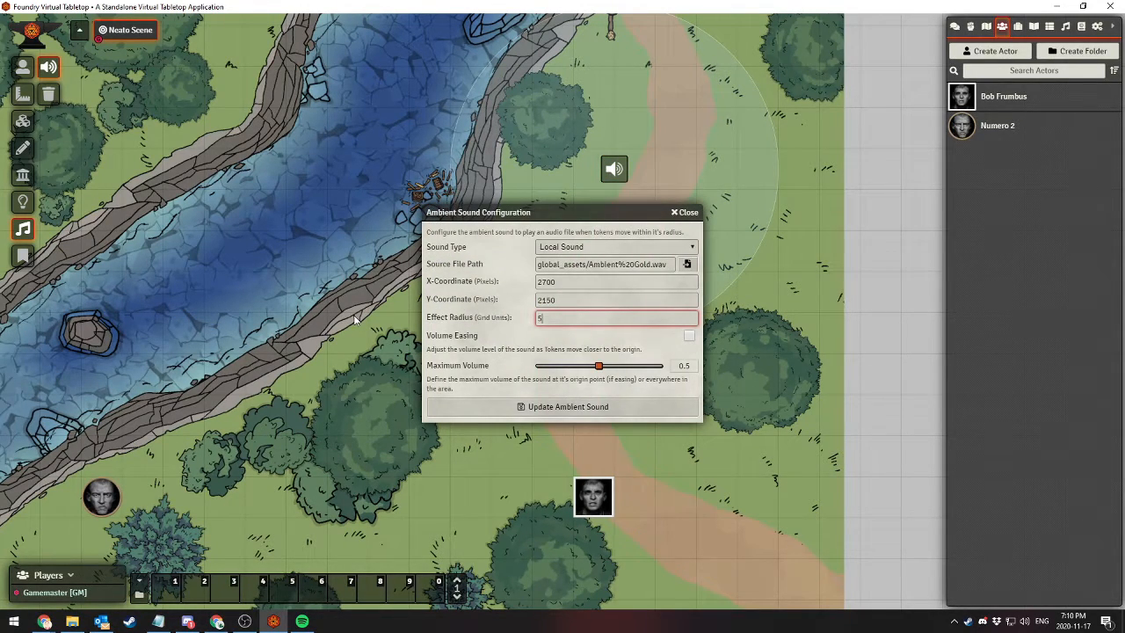
key("Return")
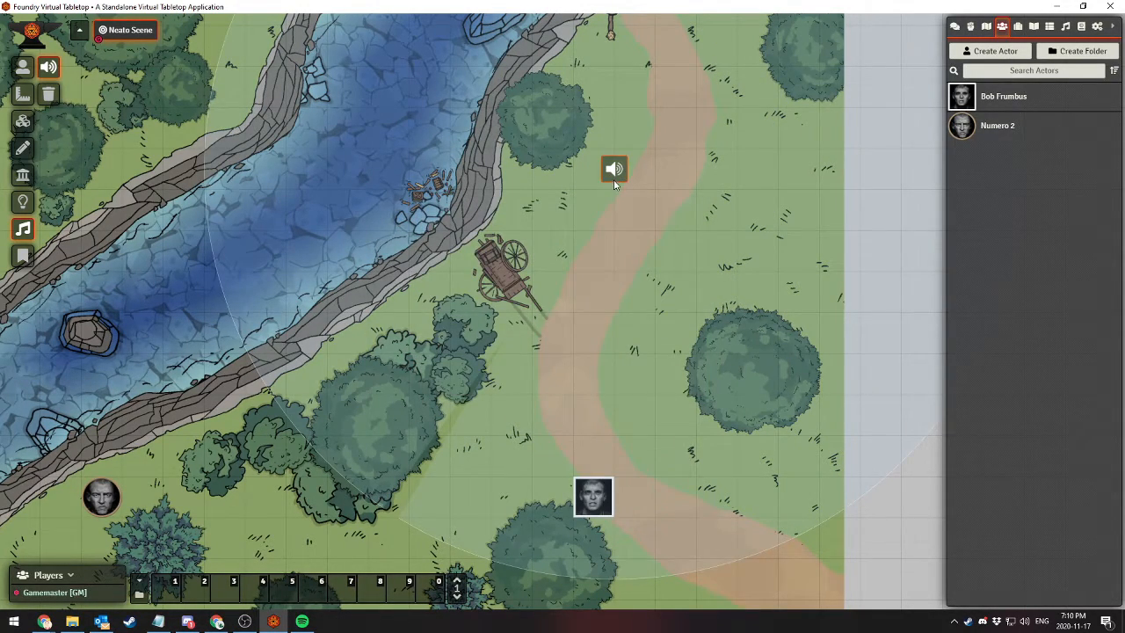
Turn on Volume Easing for the ambient sound and update it
double_click(614, 172)
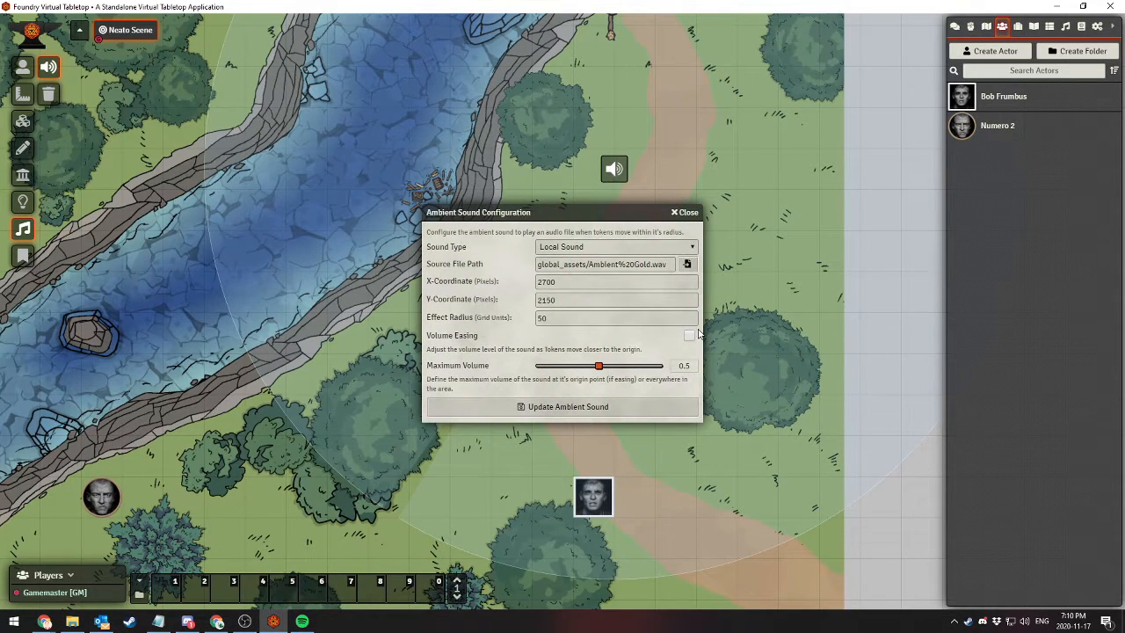
left_click(585, 407)
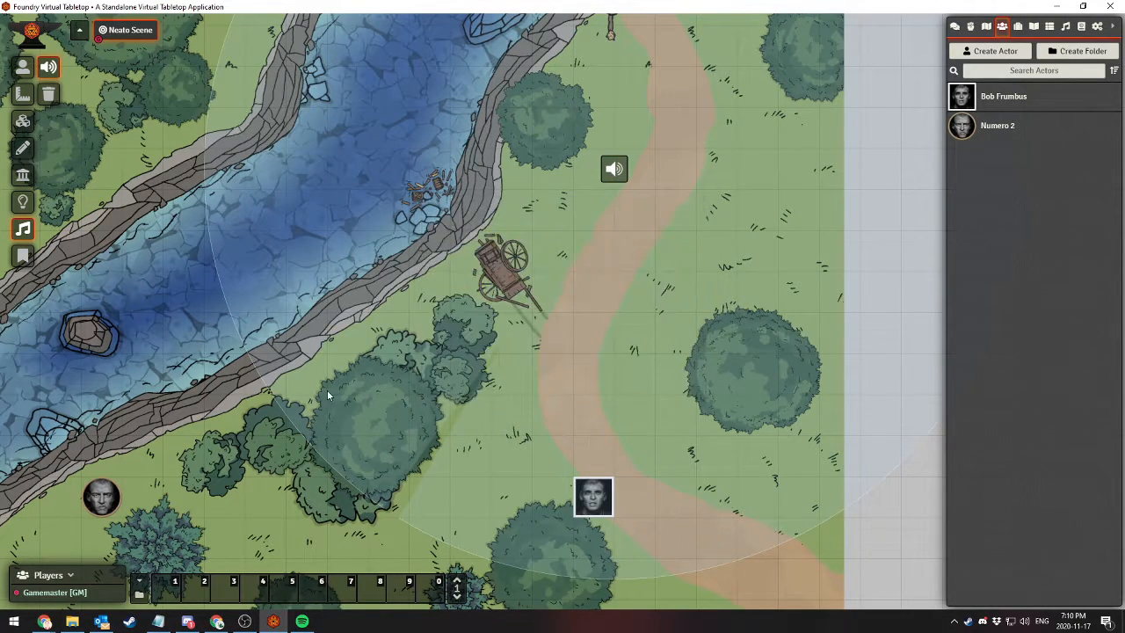
Move the square-framed token north from the lower bend to the grass beside the path, just northeast of the cart
left_click(24, 68)
left_click_drag(562, 393, 551, 246)
left_click_drag(592, 355, 579, 176)
left_click_drag(679, 179, 639, 330)
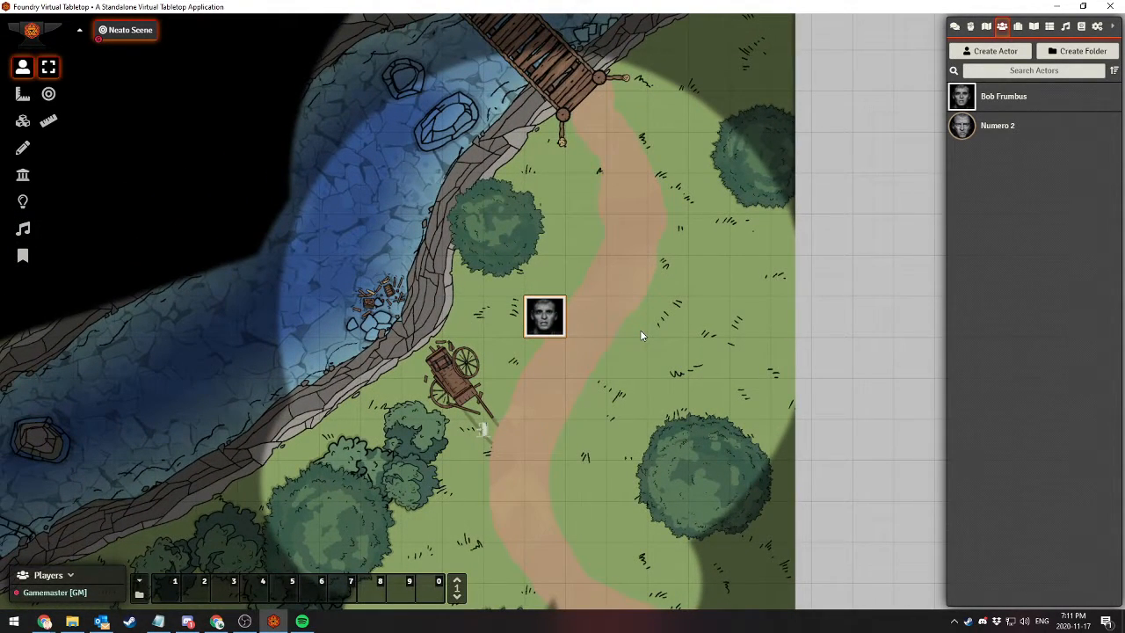
left_click_drag(613, 326, 636, 166)
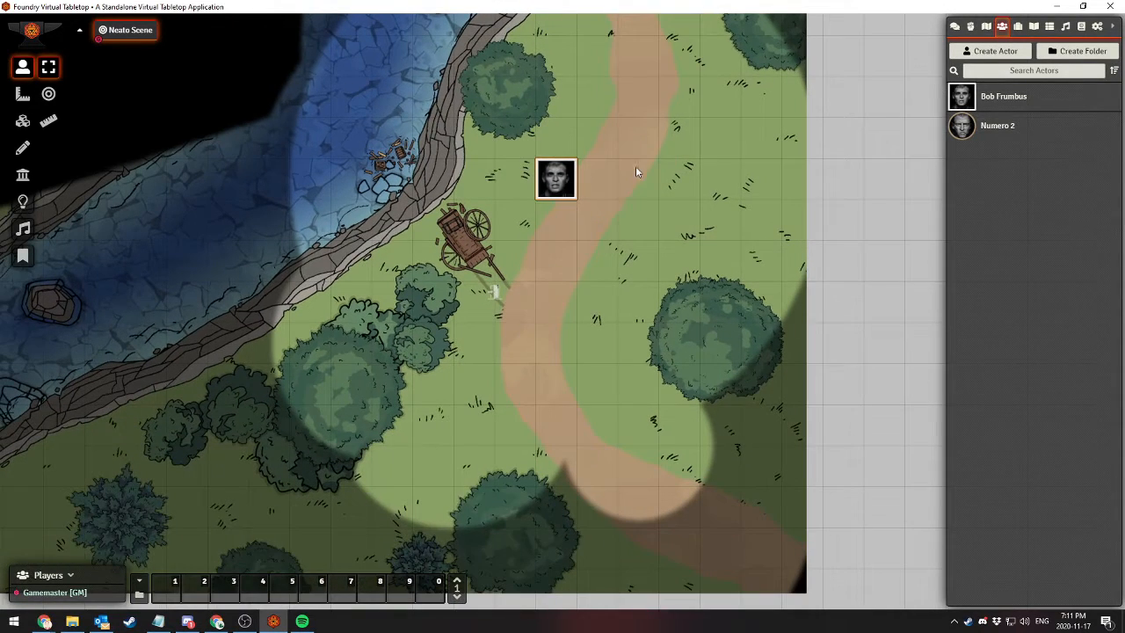
Move the square-framed token south onto the large round tree, and west to the grass beside the spiky bush, then deselect it
left_click_drag(556, 173, 556, 511)
left_click_drag(662, 435, 647, 354)
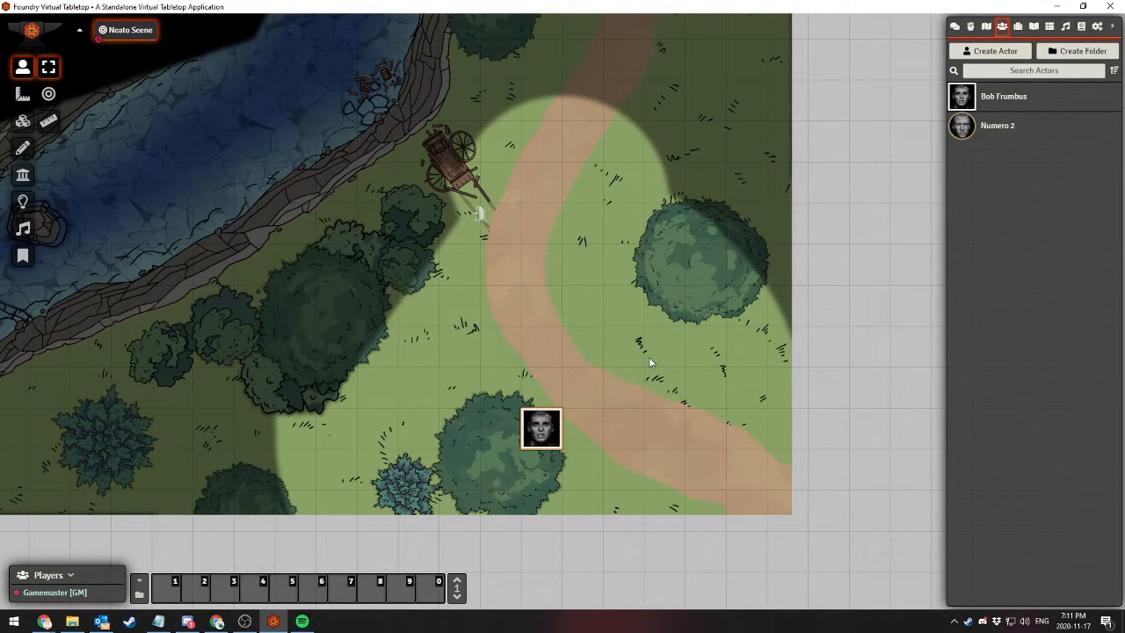
left_click_drag(546, 432, 380, 449)
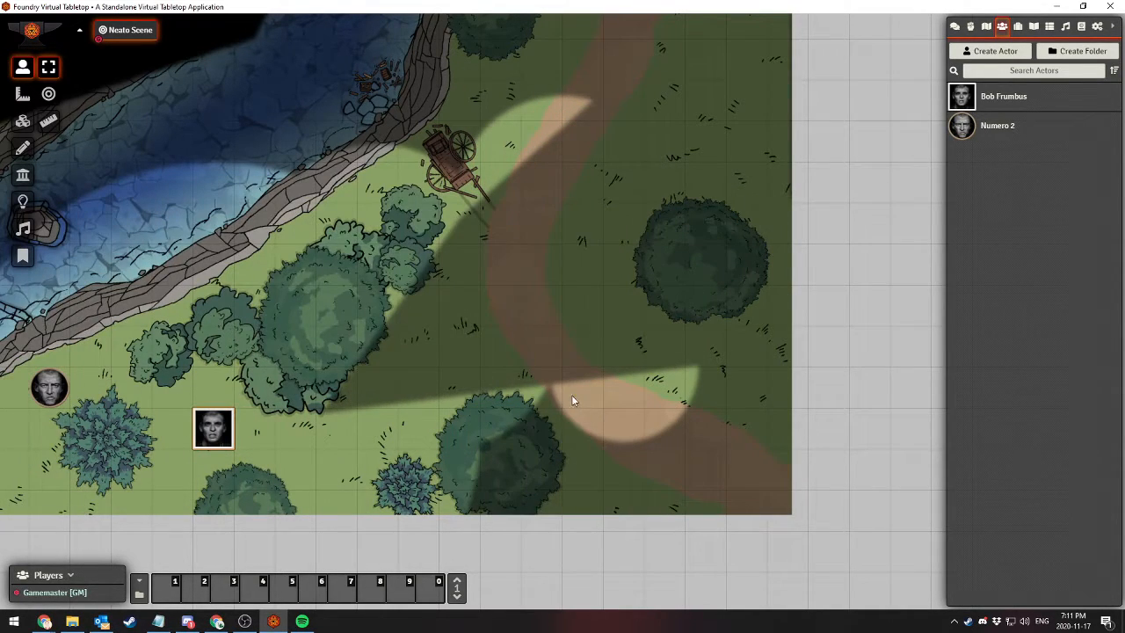
left_click(406, 303)
left_click_drag(410, 183, 472, 270)
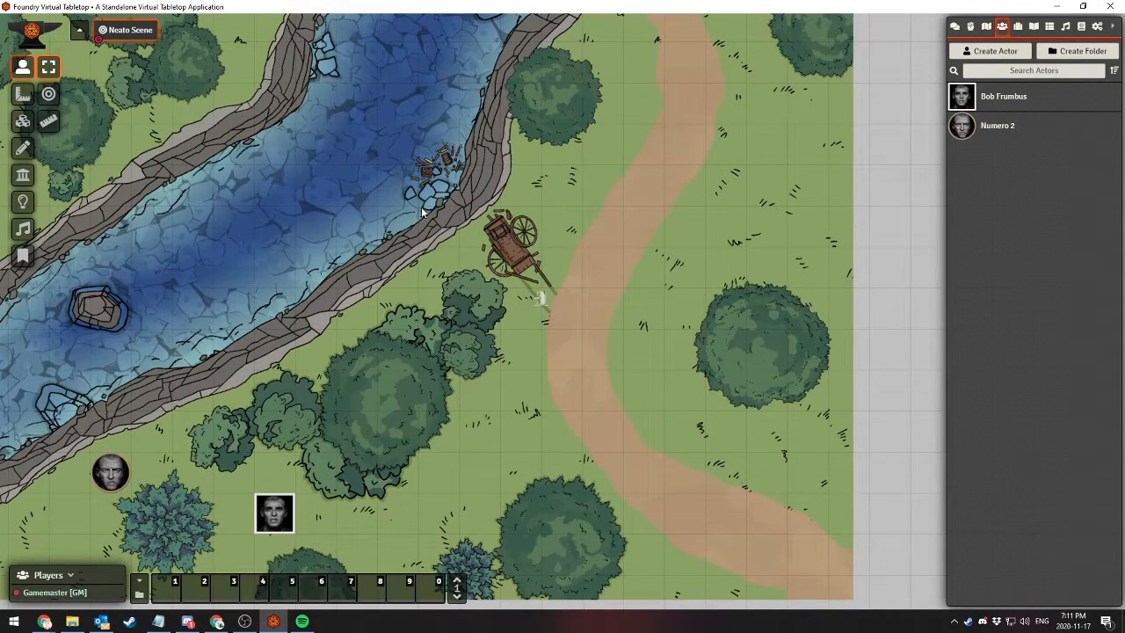
Try the square-framed token at the southeastern edge of the bush cluster, and undo the move
left_click_drag(275, 511, 391, 479)
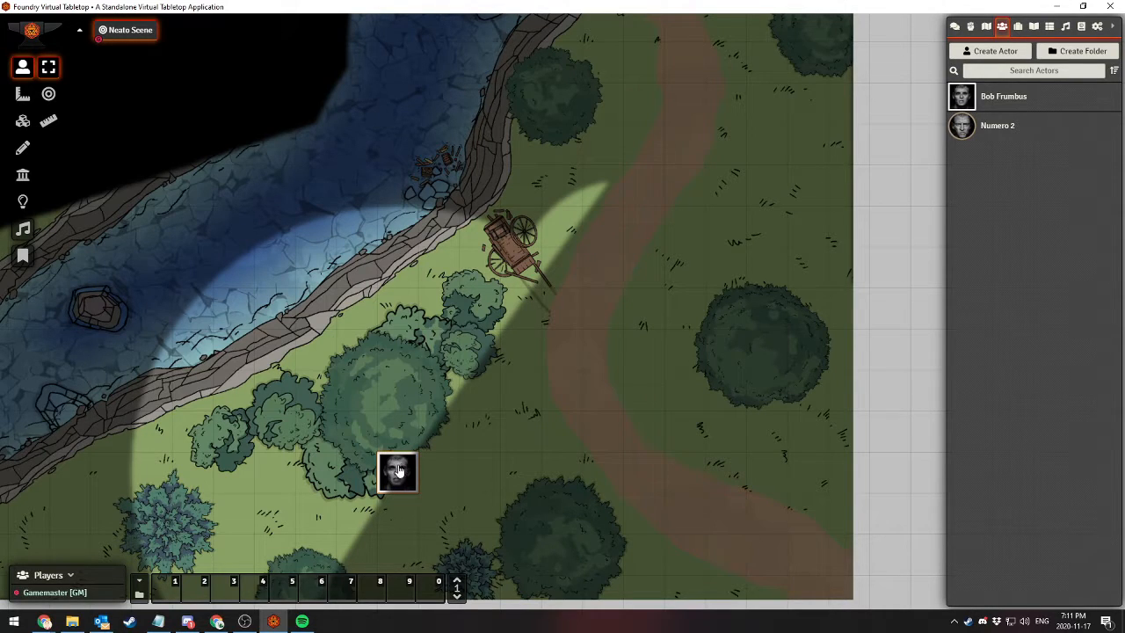
left_click_drag(391, 467, 383, 477)
key("ctrl+z")
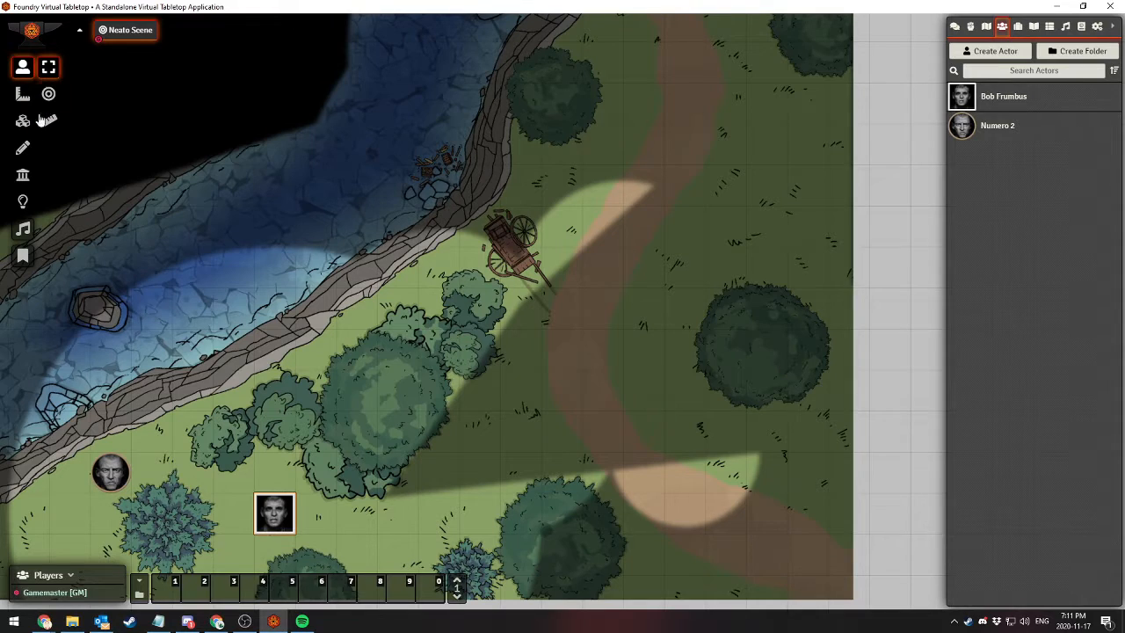
Open the ambient sound's configuration
left_click(21, 231)
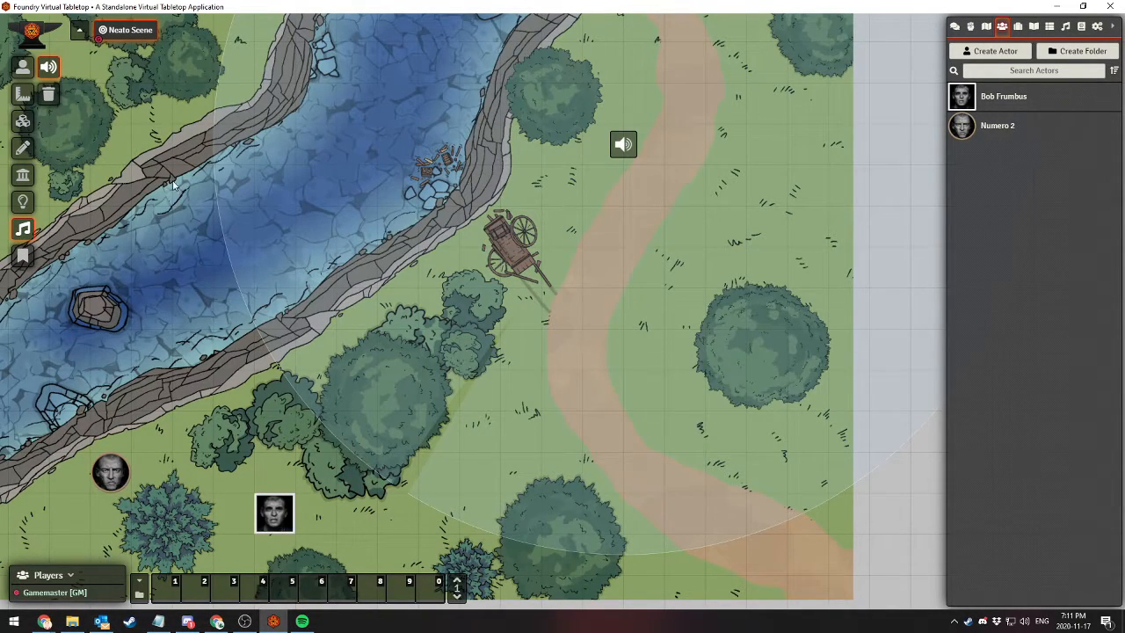
double_click(624, 146)
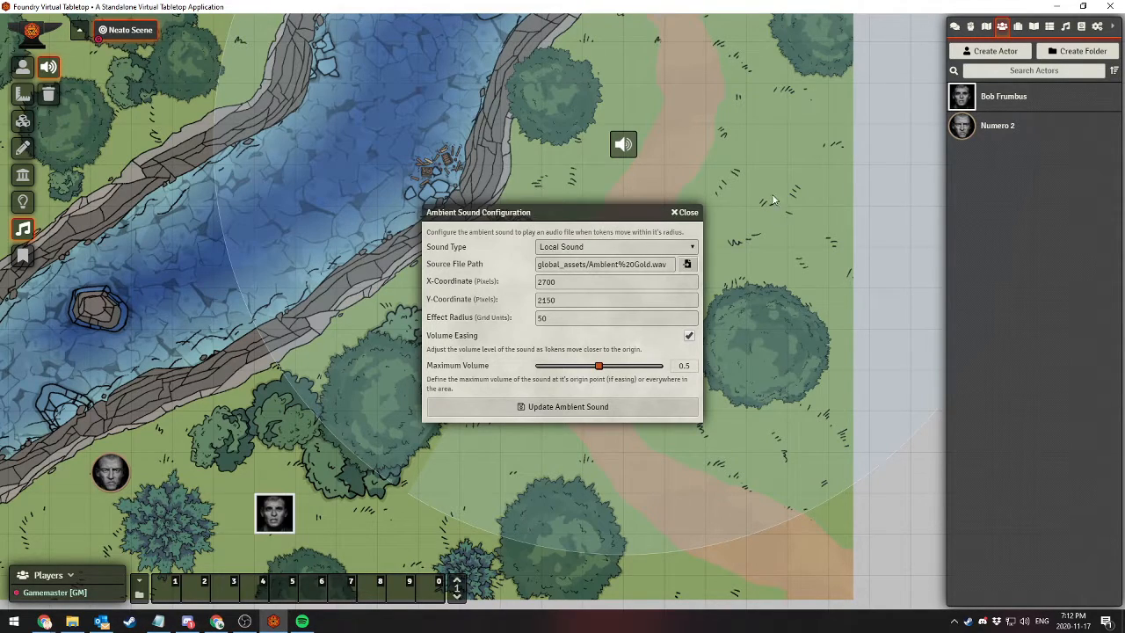
Close the sound configuration and move the ambient sound southwest onto the northeastern part of the bush cluster
left_click(686, 212)
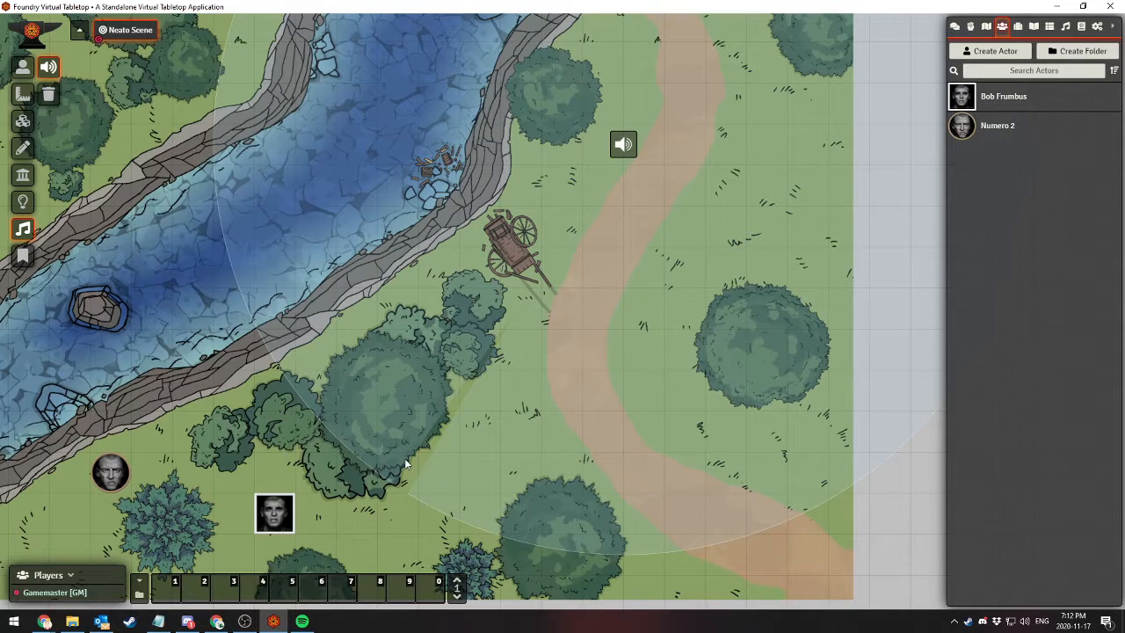
left_click_drag(623, 144, 413, 359)
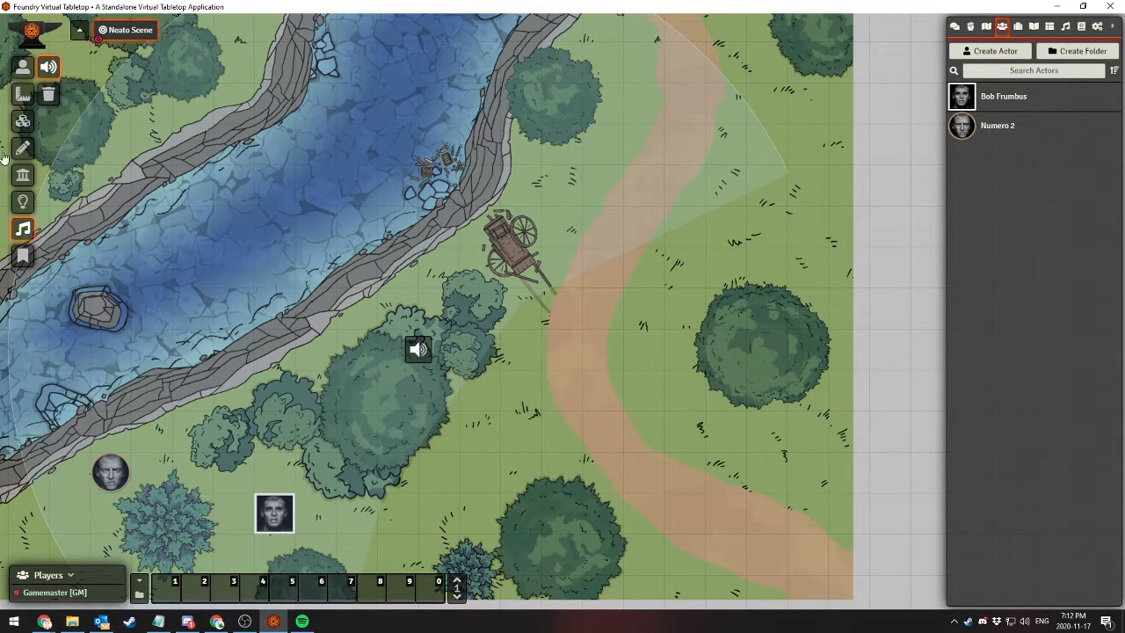
Move the square-framed token east along the bush cluster's southern side to the grass at its southeastern edge
left_click(22, 67)
left_click(276, 509)
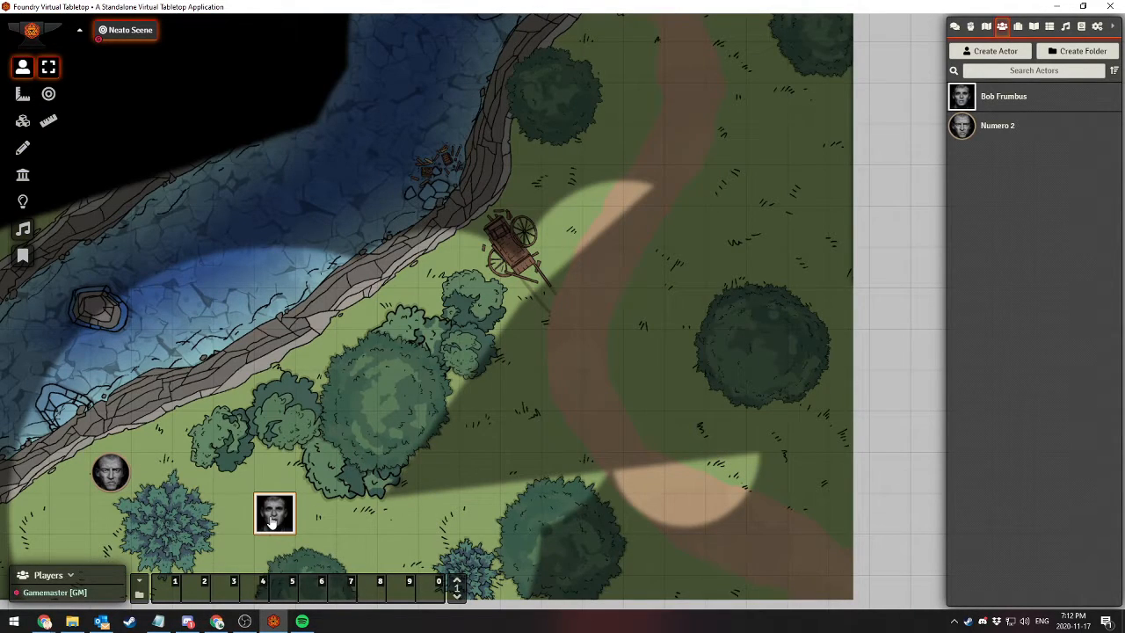
left_click_drag(271, 521, 369, 520)
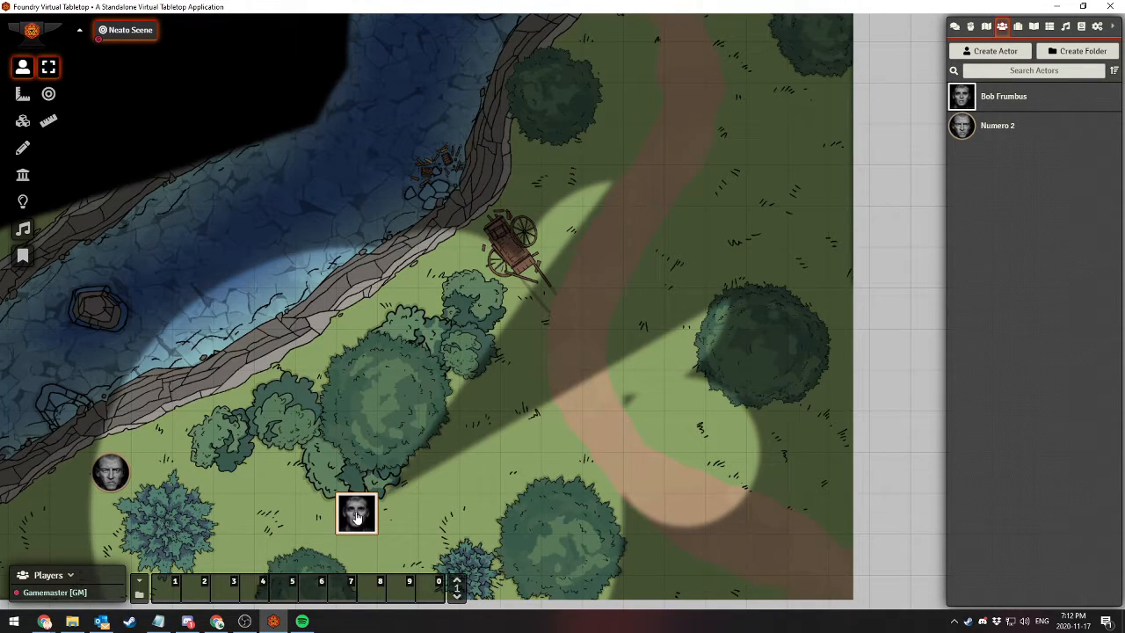
left_click_drag(356, 518, 451, 479)
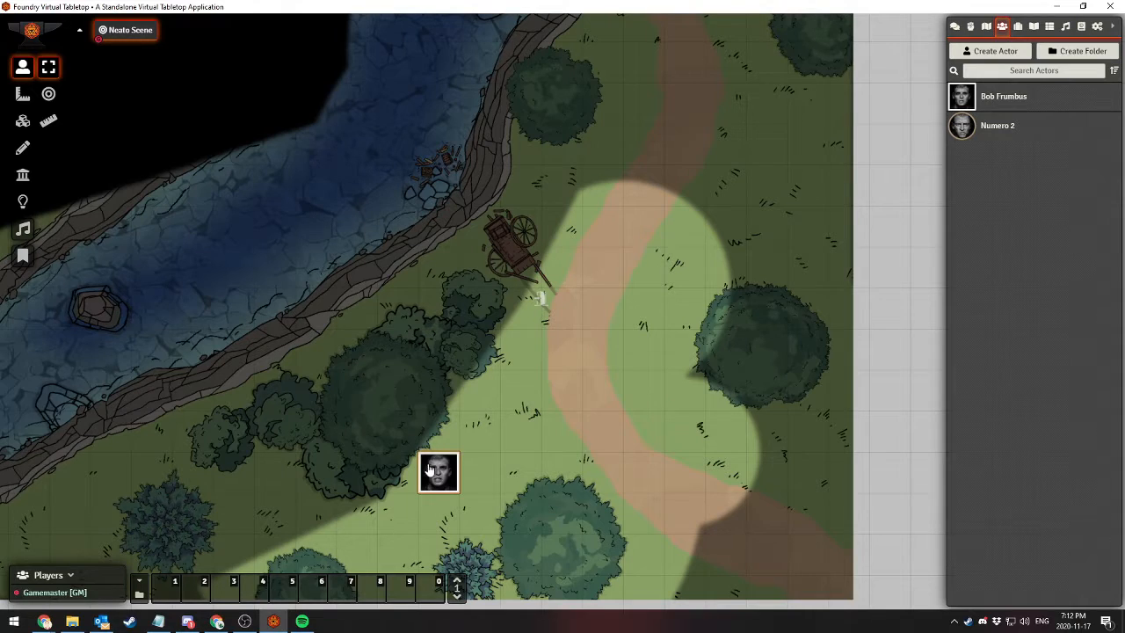
Move the square-framed token west to the bush cluster's southwestern side and back to the grass at its southeastern edge
mouse_move(428, 466)
left_mouse_down()
mouse_move(314, 415)
mouse_move(298, 452)
mouse_move(459, 462)
mouse_move(444, 471)
left_mouse_up()
left_click_drag(437, 481, 332, 495)
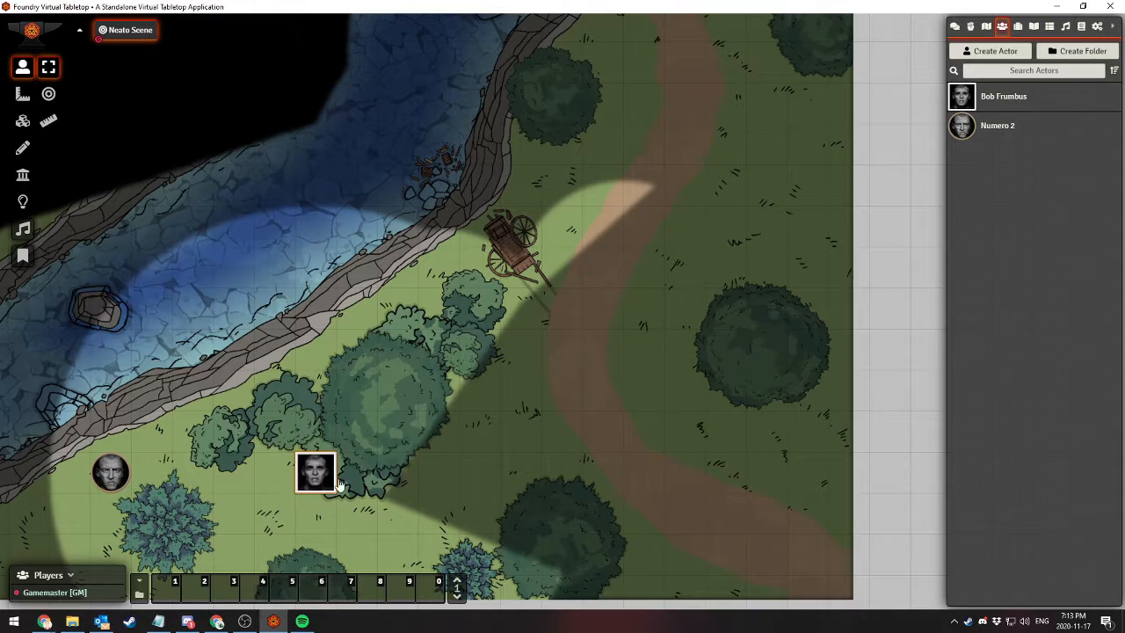
left_click_drag(318, 479, 460, 469)
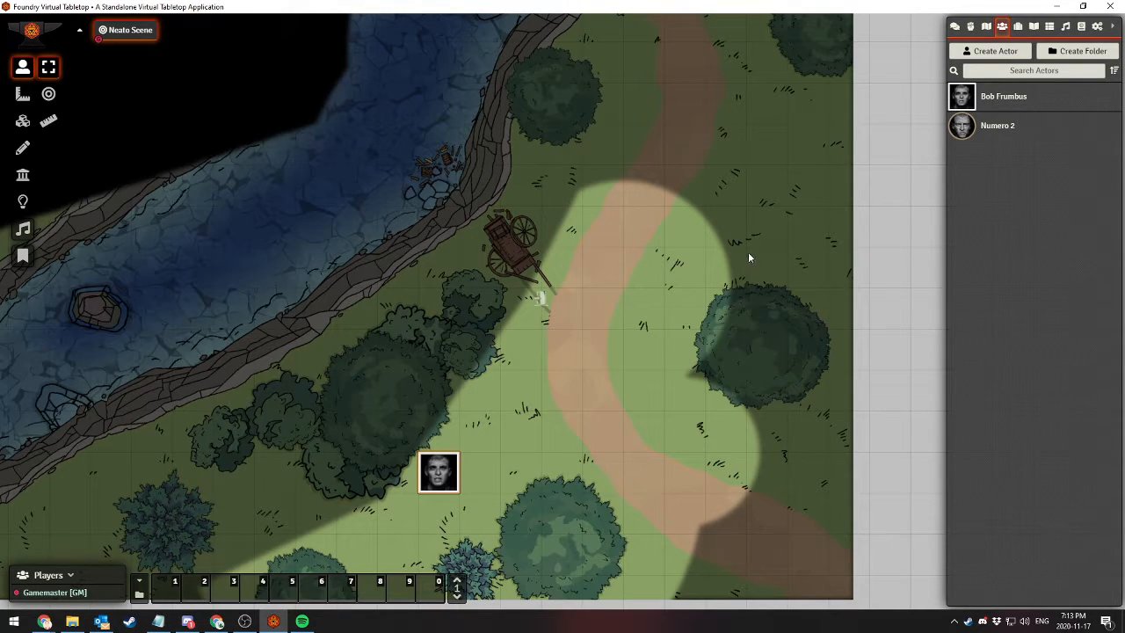
Create a new item of type Weapon named "Test Wep"
left_click(1016, 28)
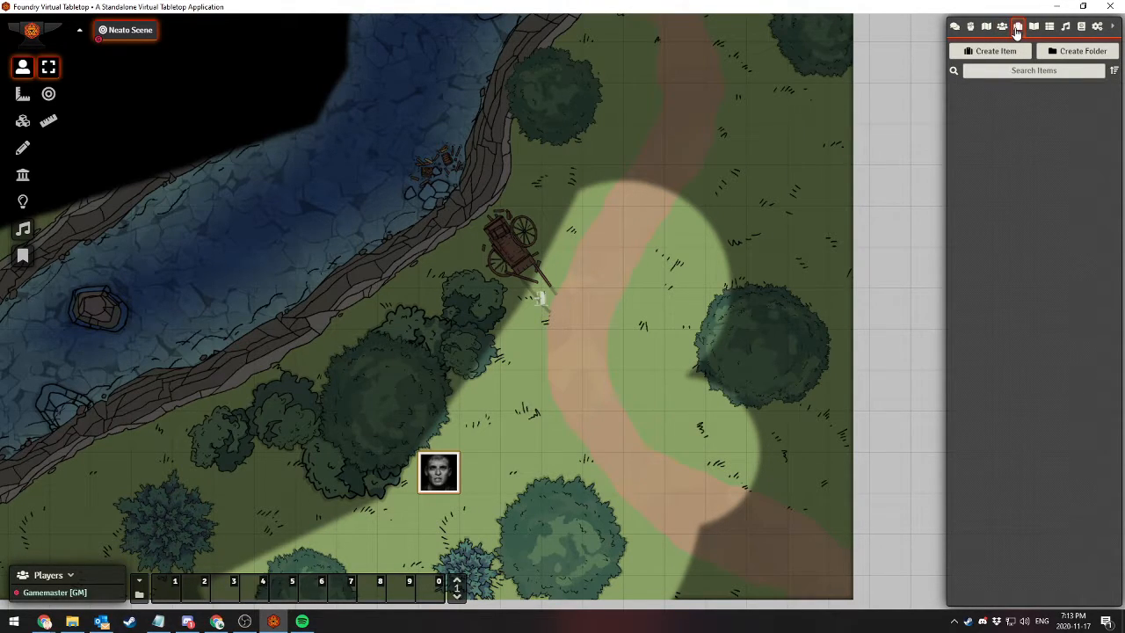
left_click(996, 52)
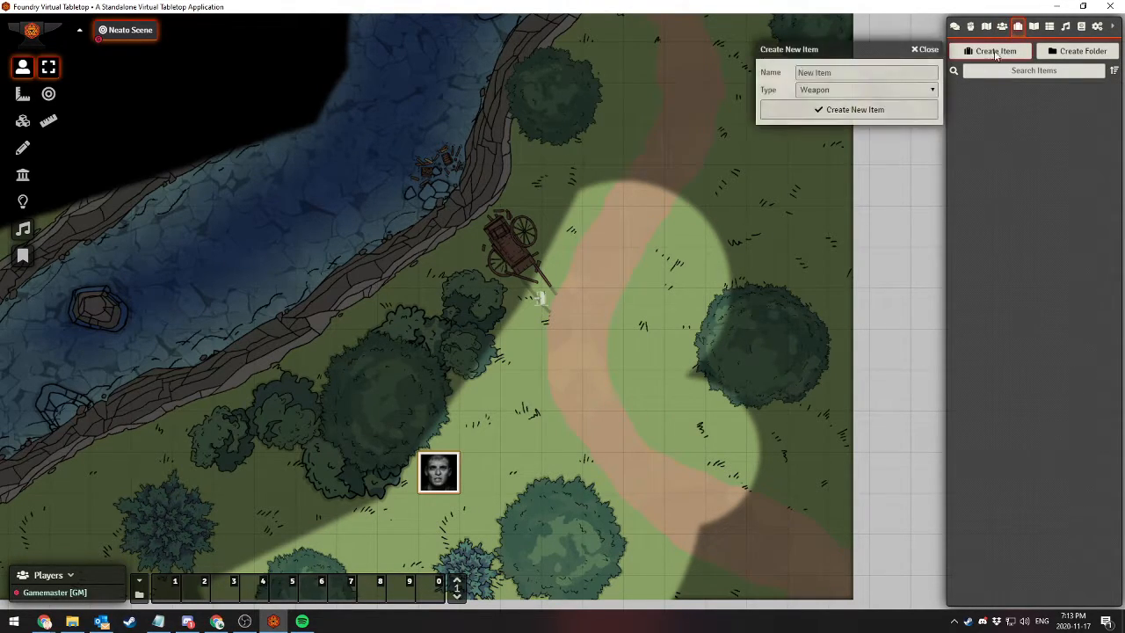
left_click(808, 73)
type("Test We")
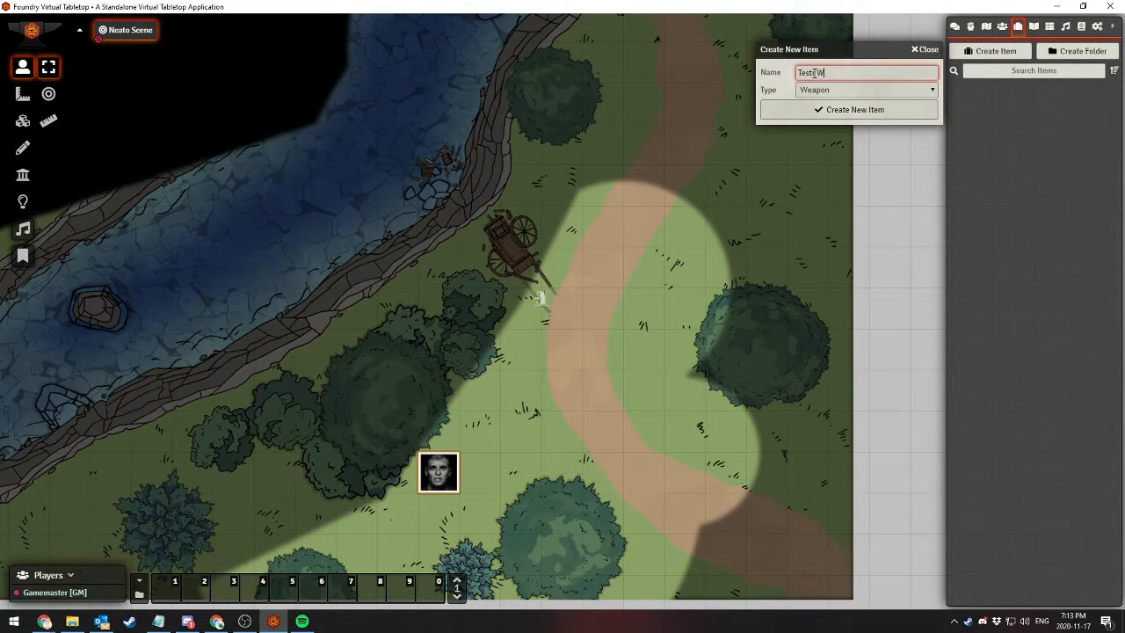
key("BackSpace")
key("BackSpace")
key("BackSpace")
type("Wep")
left_click(821, 111)
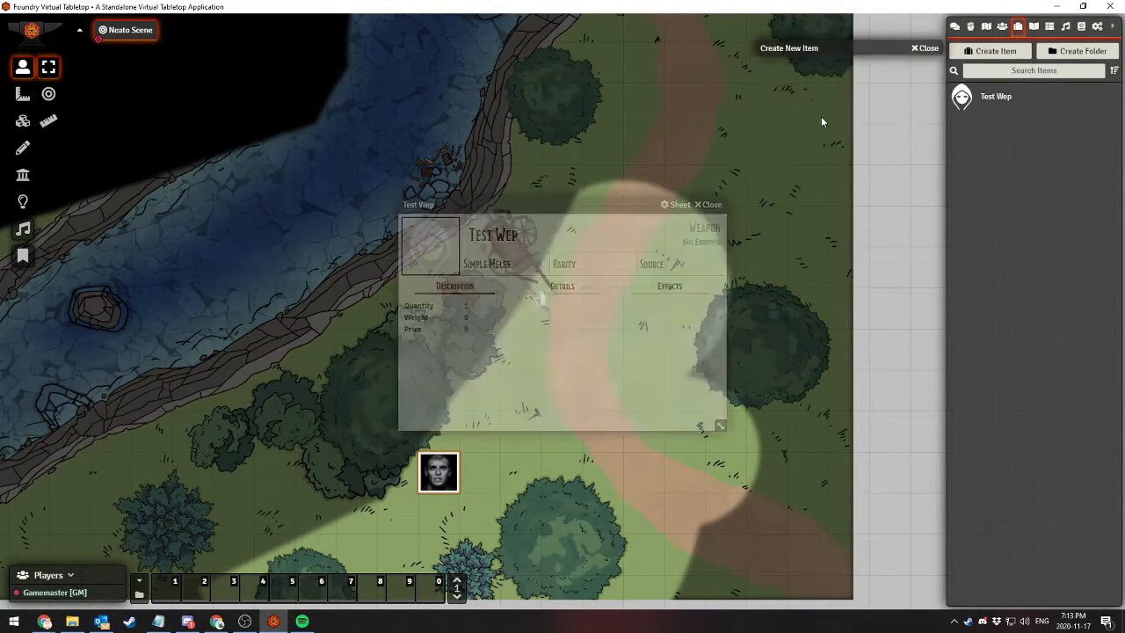
Mark the weapon as Equipped with the Ammunition property, set its action type to Melee Weapon Attack, and close its sheet
left_click(559, 288)
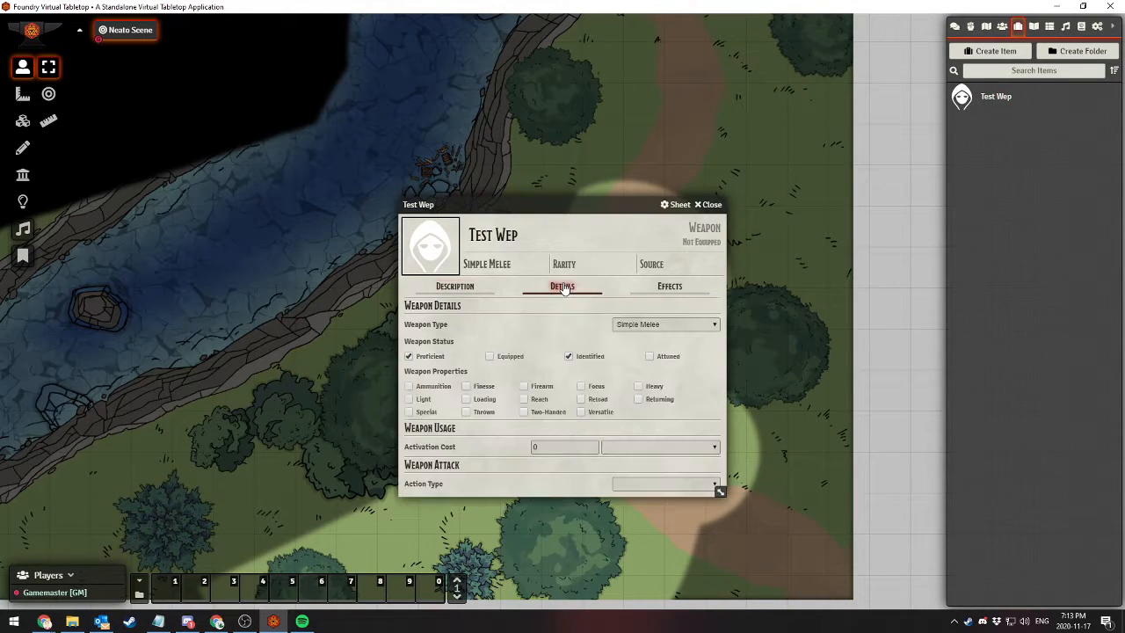
left_click(489, 356)
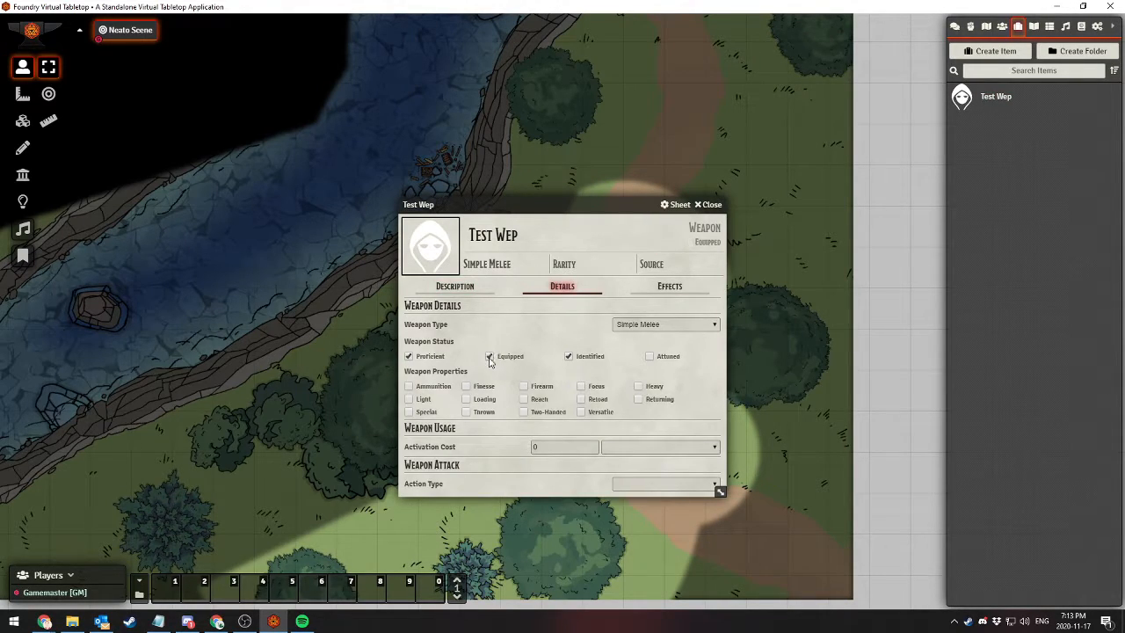
left_click(408, 386)
left_click(643, 484)
left_click(646, 507)
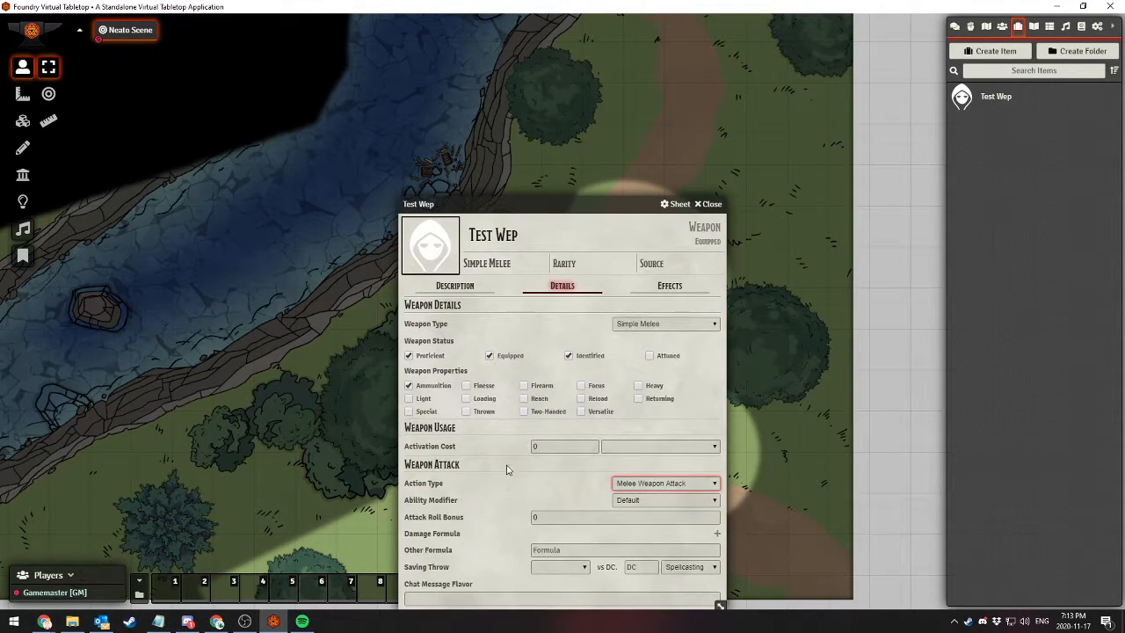
left_click_drag(524, 207, 501, 118)
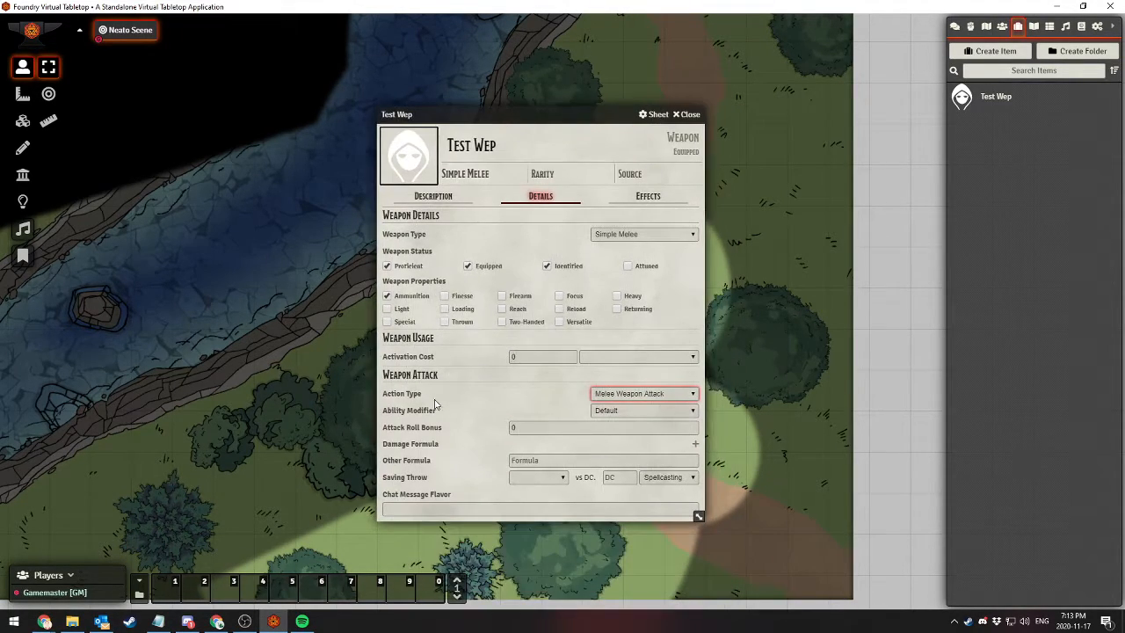
left_click(688, 114)
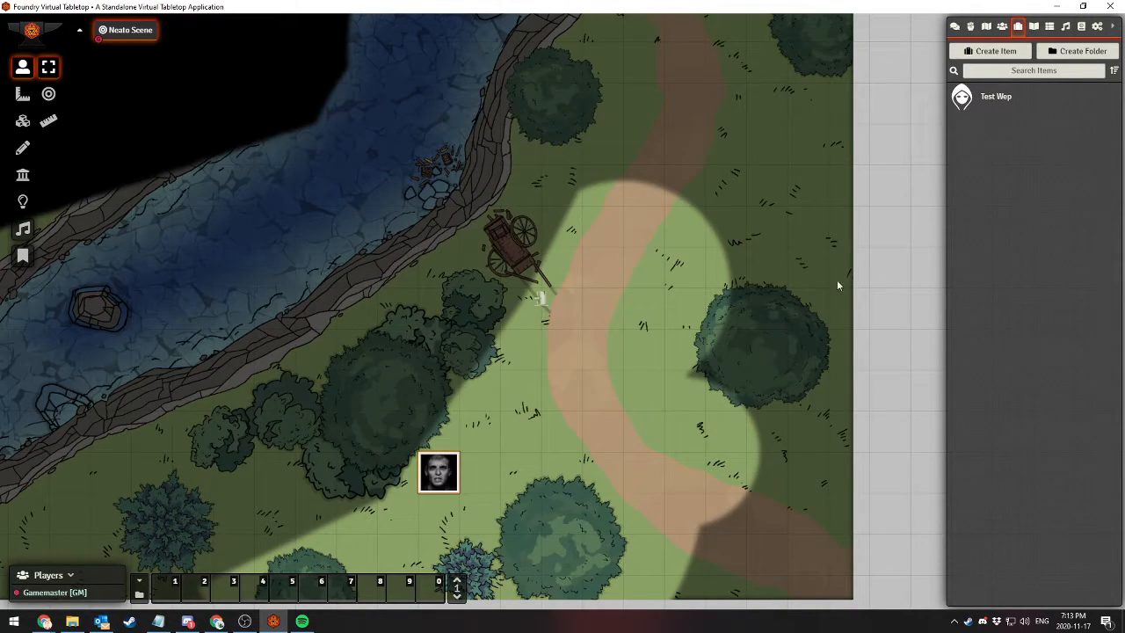
Create a new journal entry named "YOU HAVE A QUEST"
left_click(1033, 29)
left_click(985, 56)
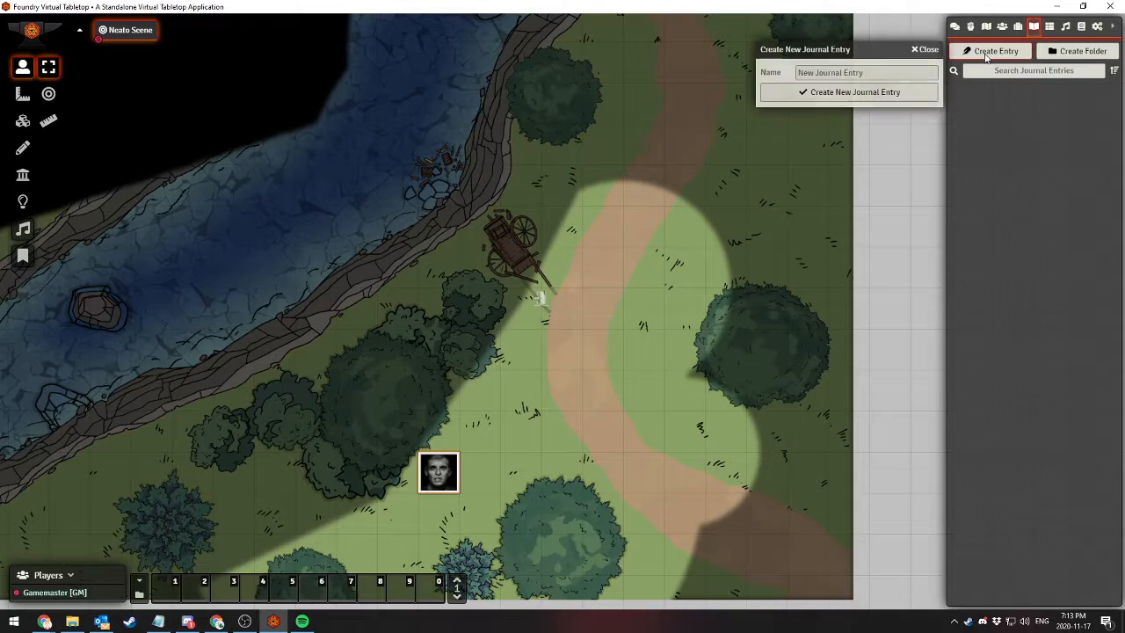
left_click(835, 74)
type("Y")
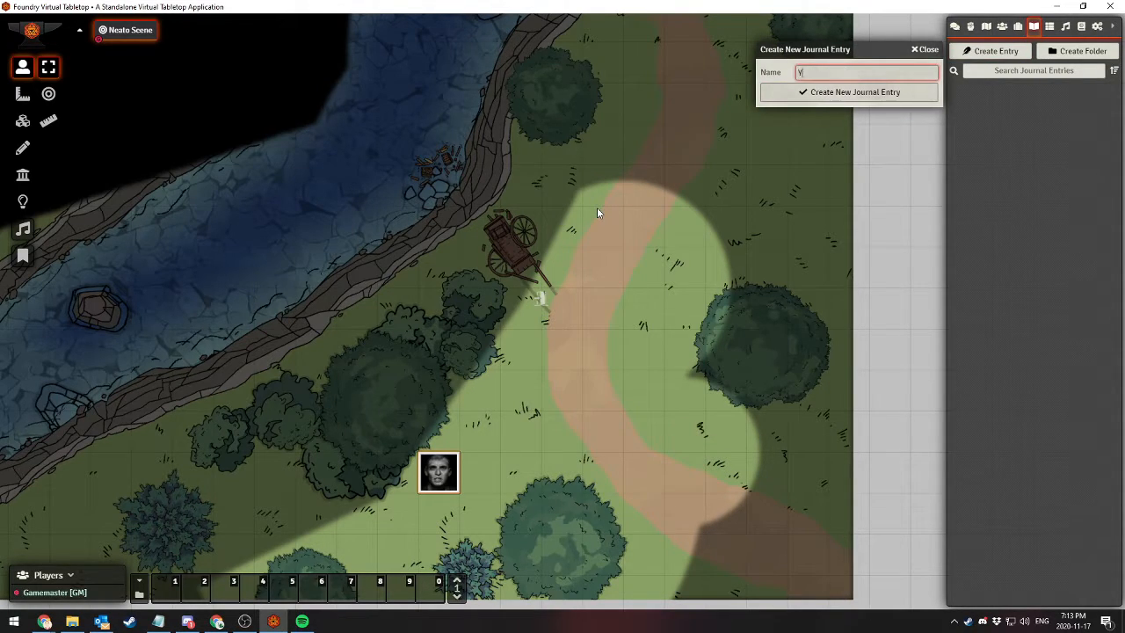
type("OU HAVE A QUEST")
left_click(820, 98)
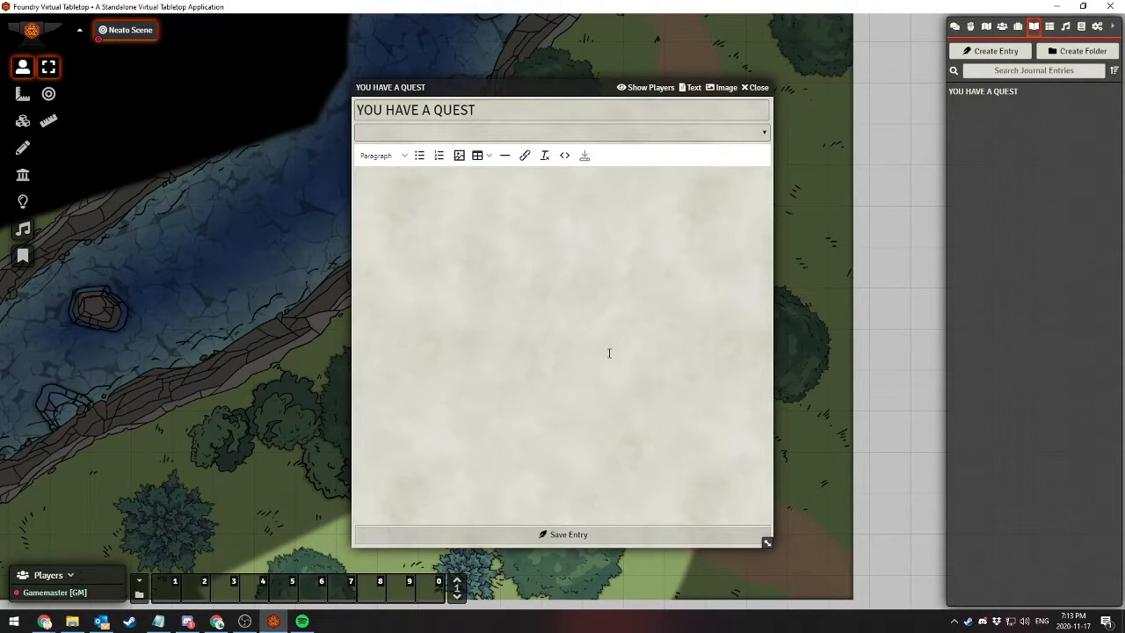
Write the journal entry's opening line "So like... go skin some owls or something, idk."
type("So like..")
type(". go skin some owls or something, idk.")
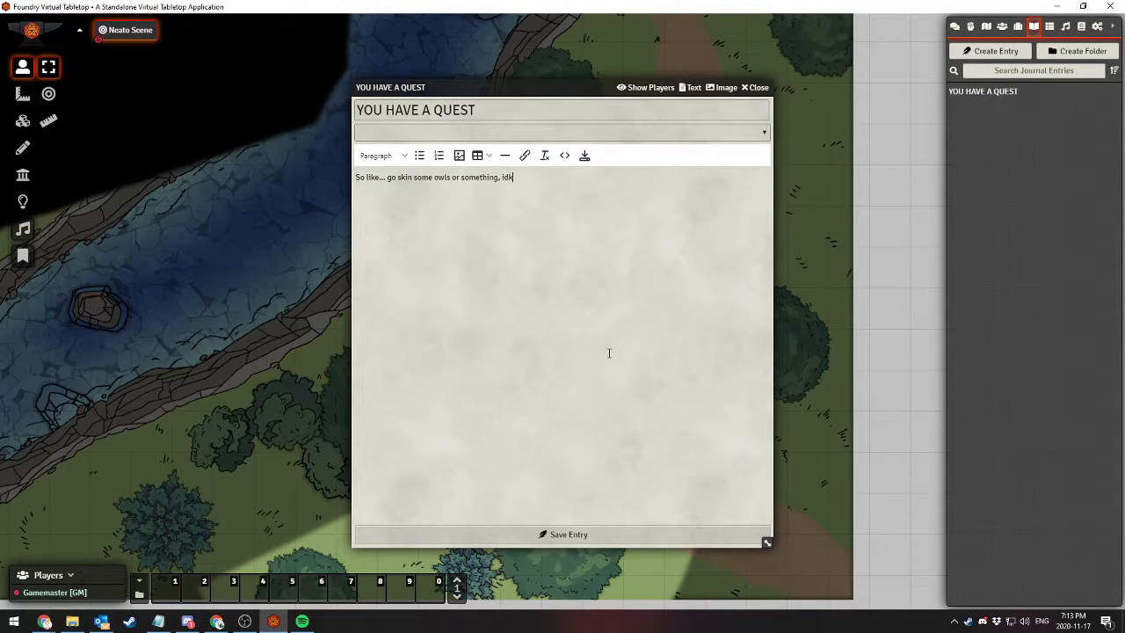
Add the bulleted line "Get 5 owlskins and bring to Garg the Gargler" below the opening line and end the list
left_click(419, 156)
type("Geg")
type(" 5 ow")
type("lskins an")
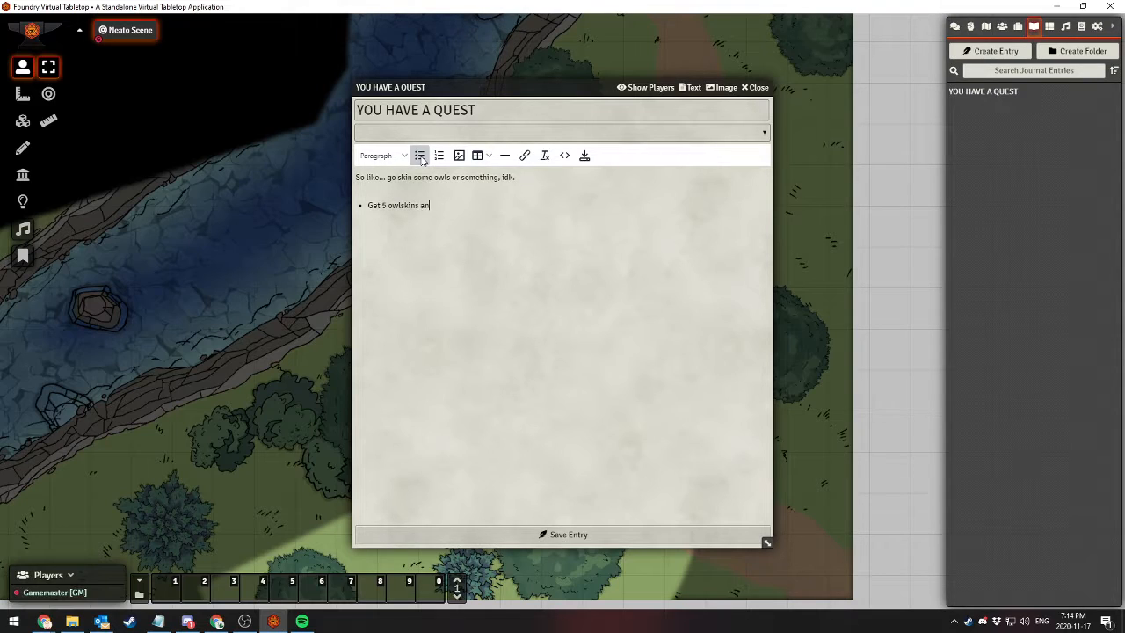
type("d bring to Garg the Gargler")
key("Return")
key("Return")
Add a bold "Reward:" below the list, followed by "I'll change this text to italics." with its last word in italics
type("R")
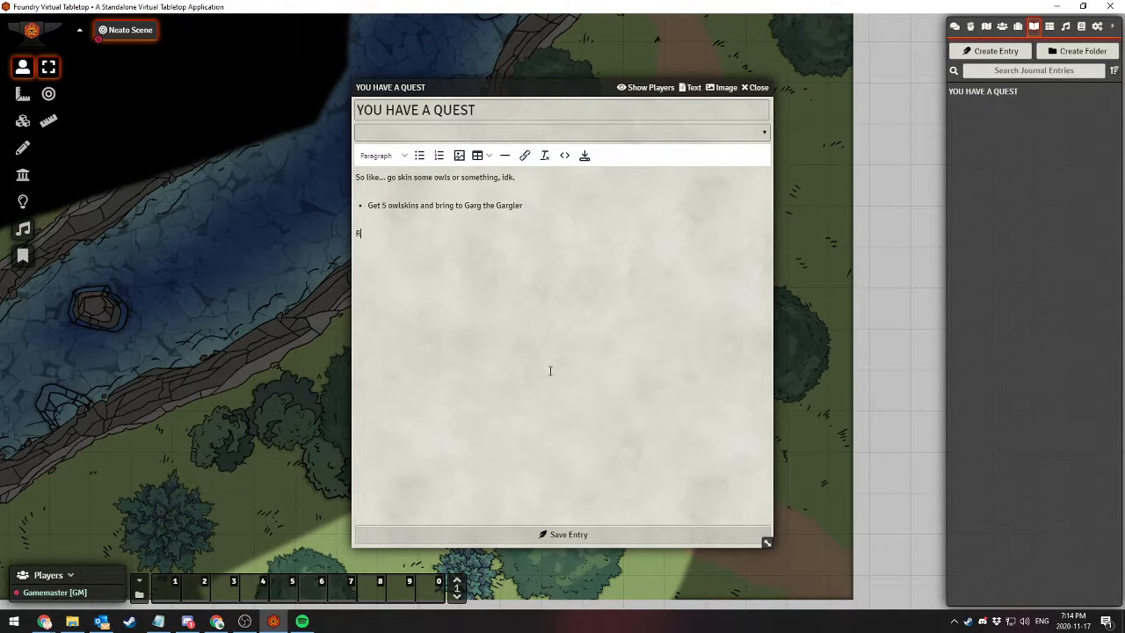
type("ewa")
key("BackSpace")
key("ctrl+b")
type("Reward:")
key("ctrl+b")
type("I'll change this text to")
key("ctrl+i")
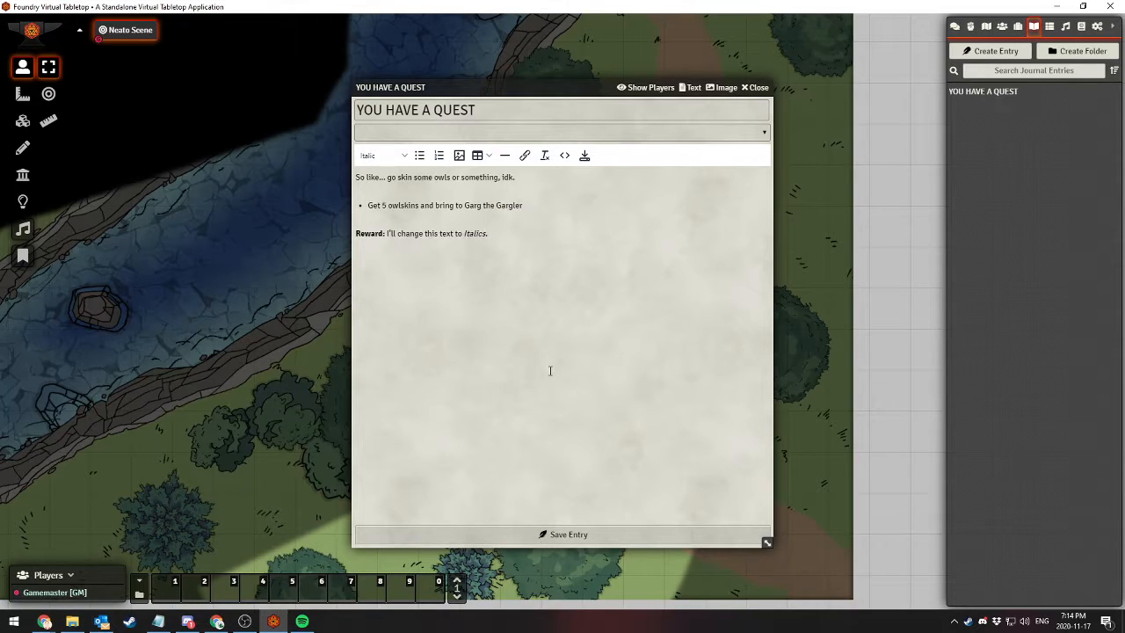
key("ctrl+i")
Change "owlskins" to "bear skins" in the bulleted line
left_click(400, 205)
key("BackSpace")
key("BackSpace")
key("BackSpace")
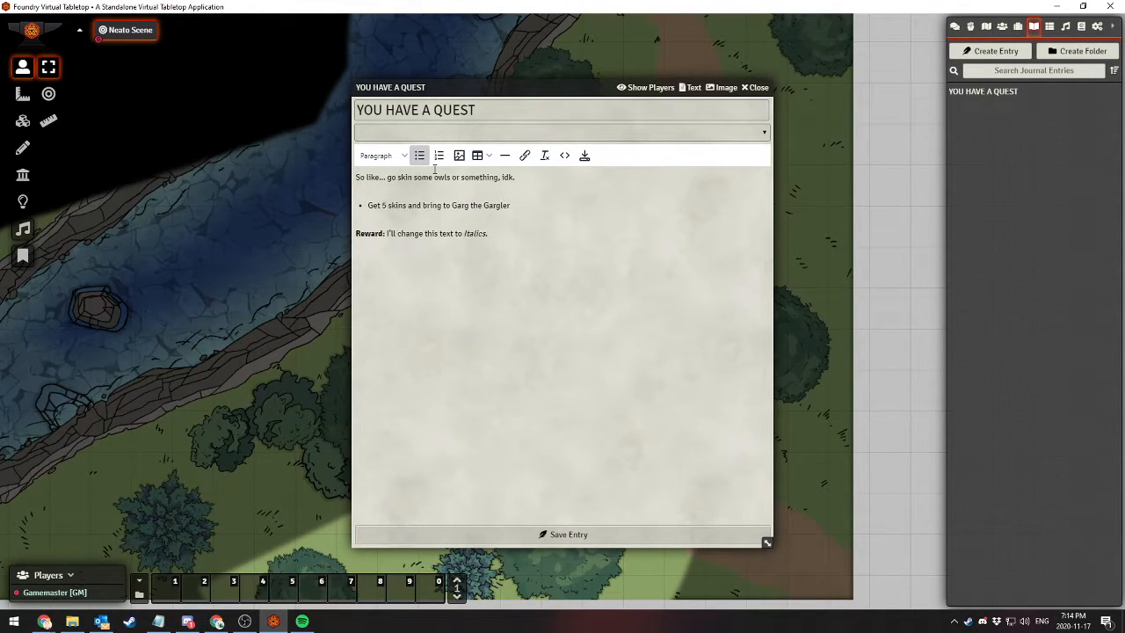
type("bear")
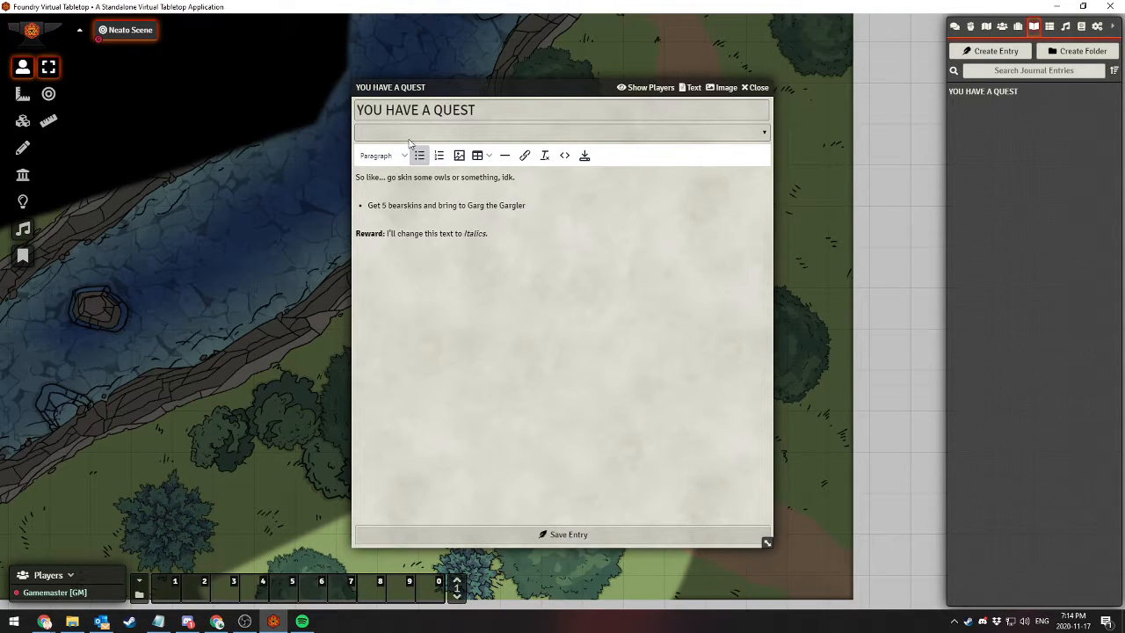
Replace "owls" with "bears" in the opening line and save the journal entry
left_click(450, 177)
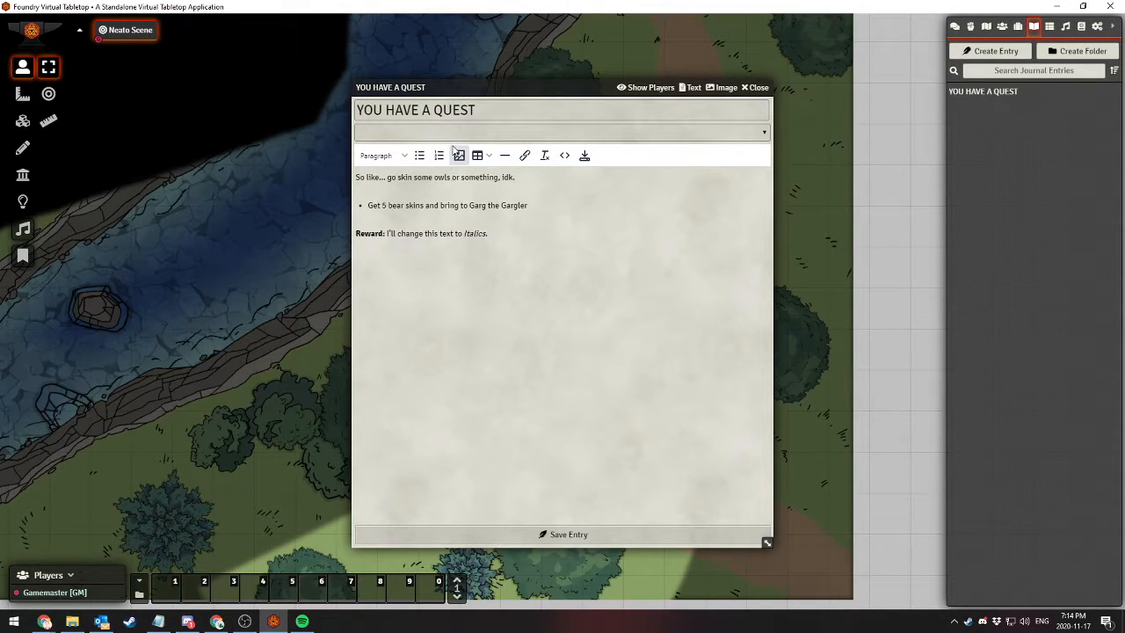
key("BackSpace")
key("BackSpace")
key("BackSpace")
key("BackSpace")
key("BackSpace")
type("bears")
left_click(593, 222)
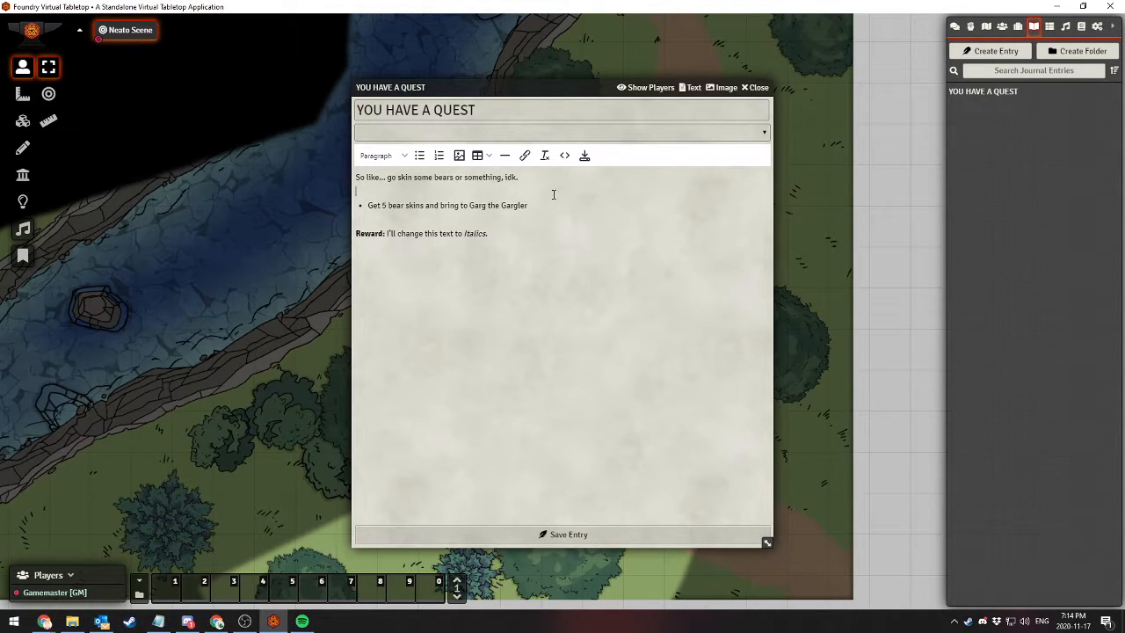
left_click(553, 203)
left_click(545, 535)
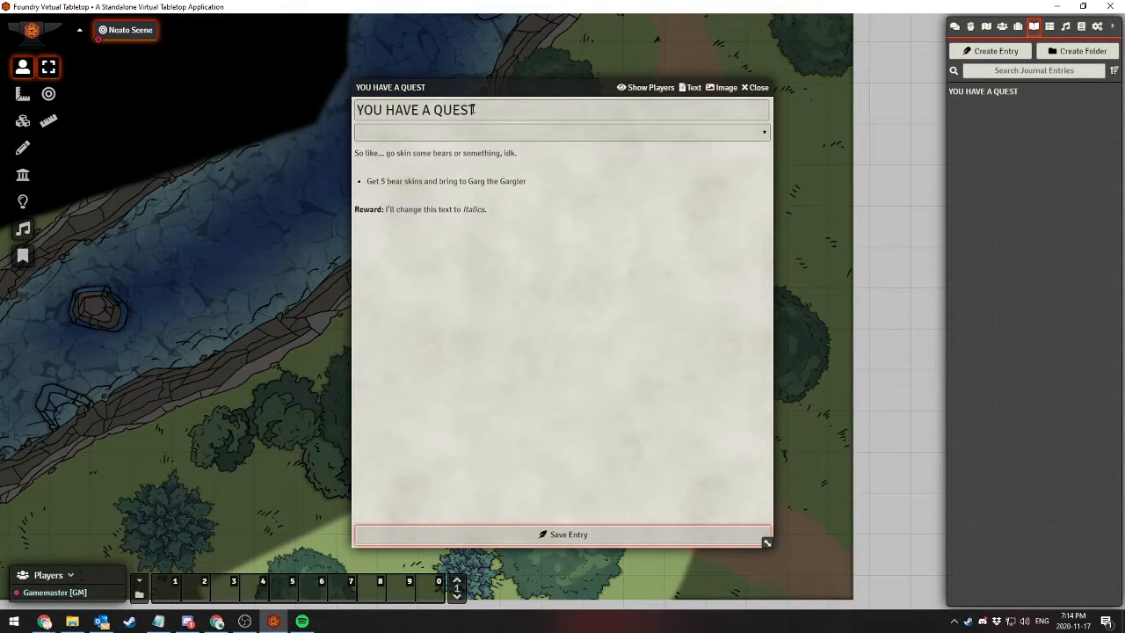
left_click(585, 138)
left_click(585, 138)
left_click(562, 379)
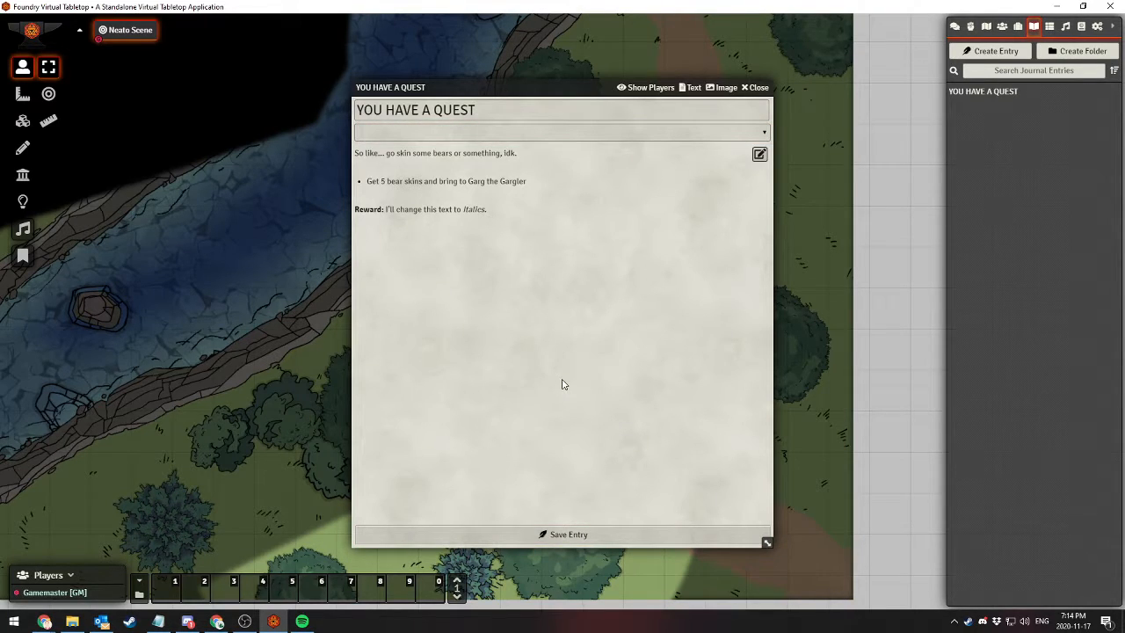
Browse for an image for the journal entry in the worlds/blades_oneshot/assets folder
left_click(724, 92)
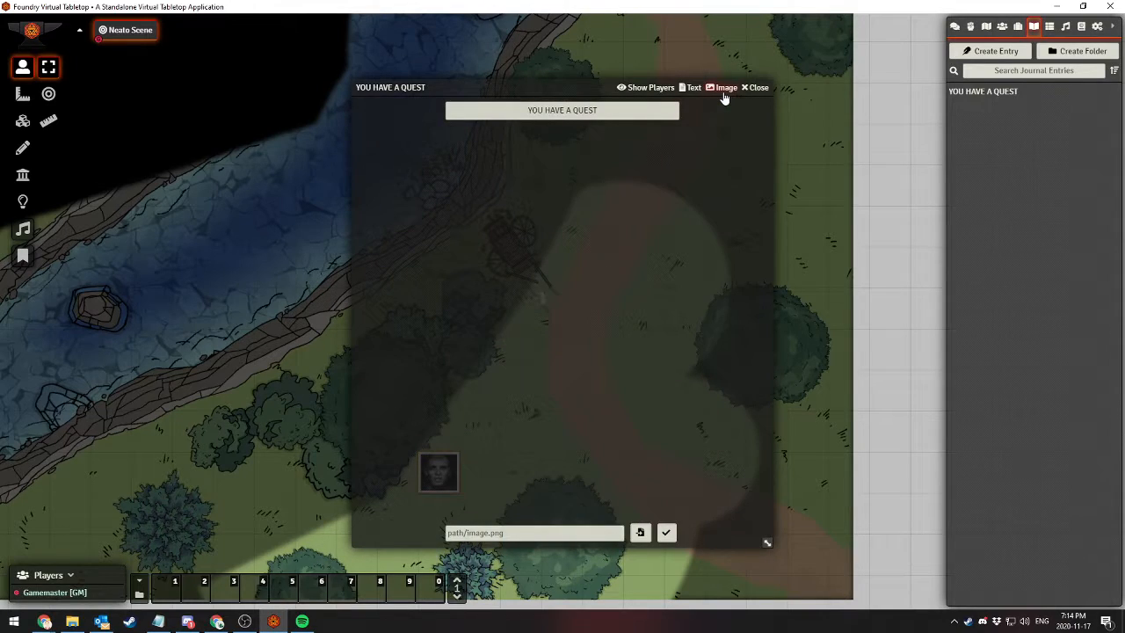
left_click(541, 528)
left_click(643, 532)
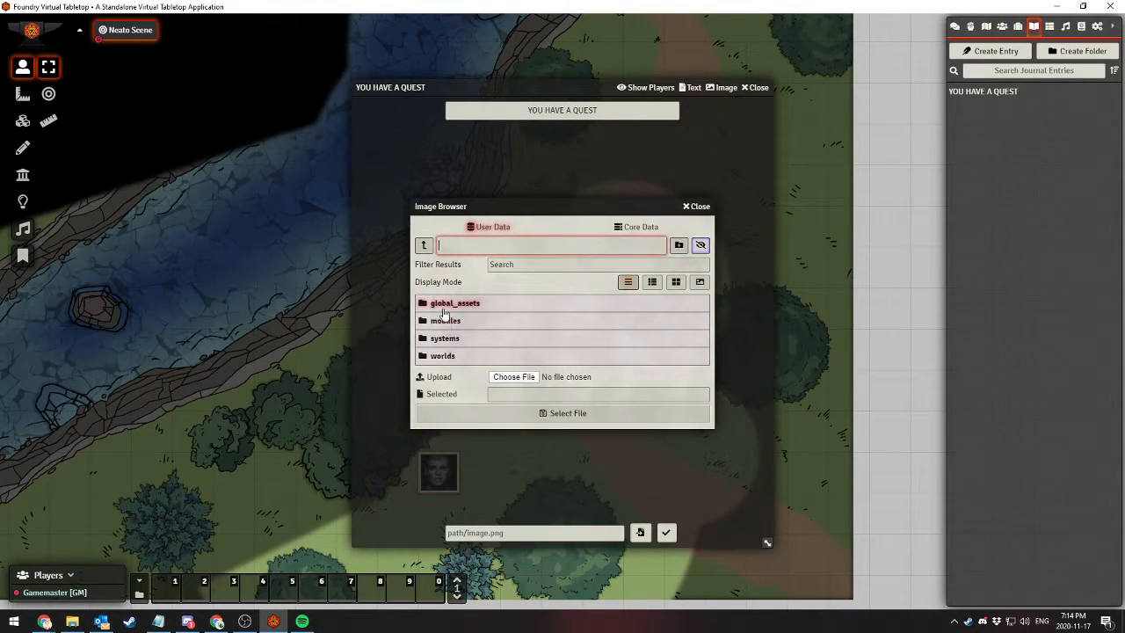
left_click(423, 246)
left_click(440, 355)
left_click(443, 321)
left_click(439, 323)
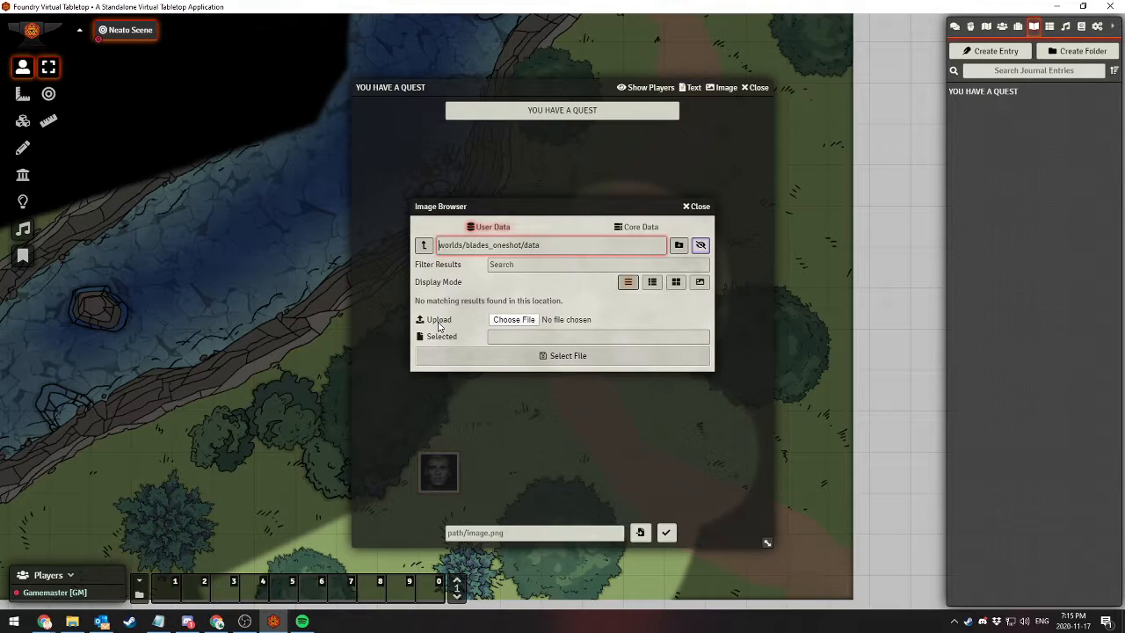
left_click(423, 245)
left_click(437, 304)
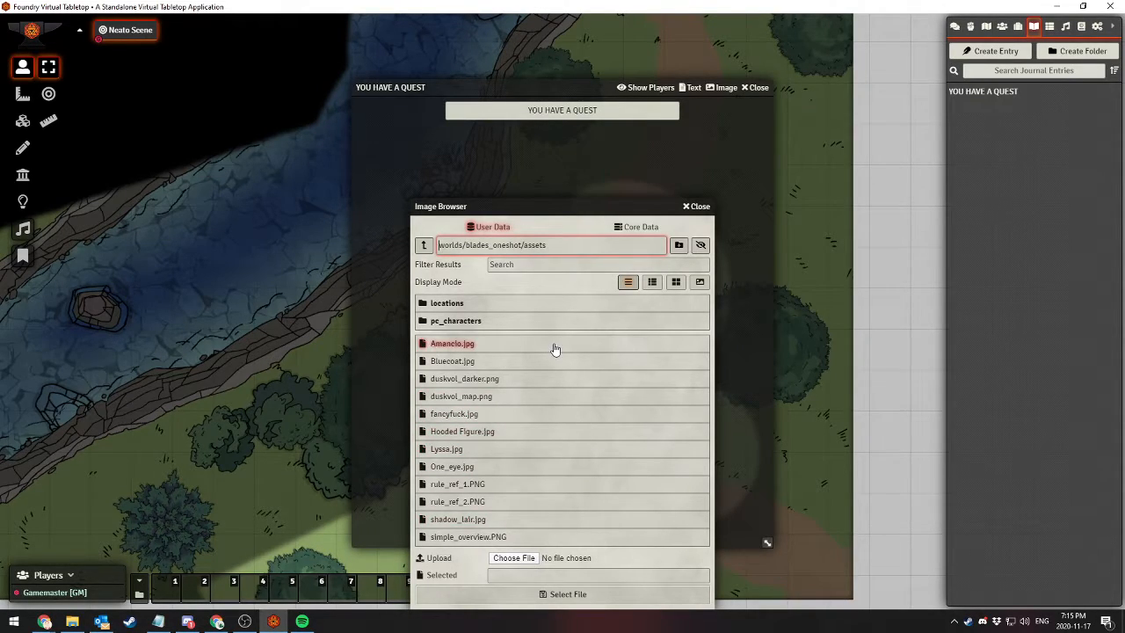
Set One_eye.jpg as the journal entry's image and return to the entry's text view
left_click(453, 466)
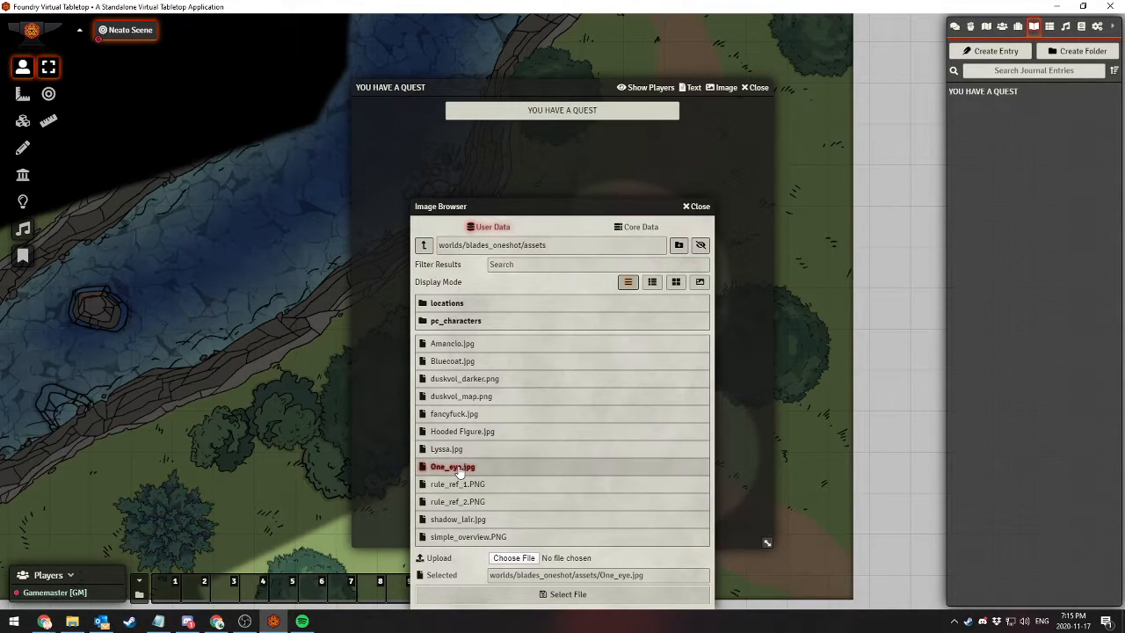
left_click(513, 596)
left_click(666, 532)
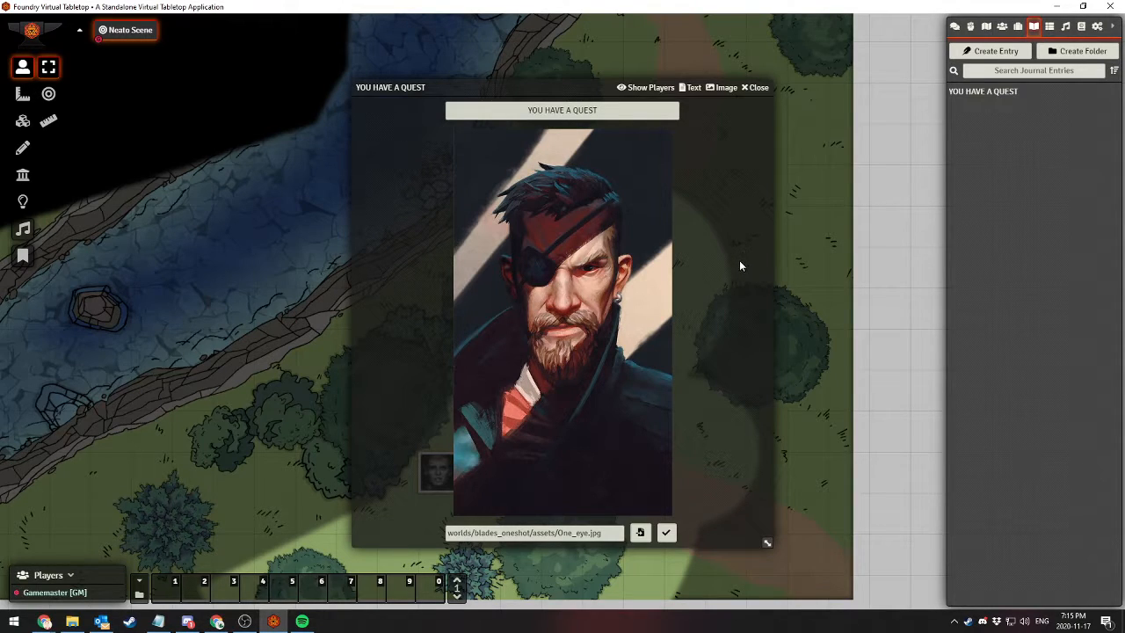
left_click(691, 88)
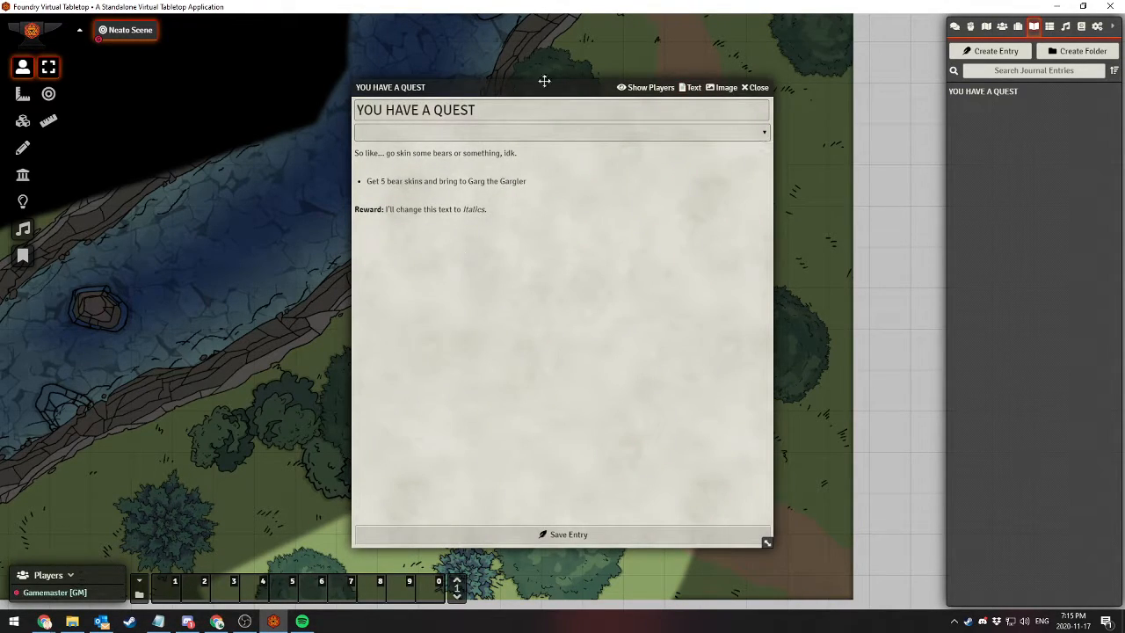
Check the quest entry's image, return to its text, and show the entry to the players before closing it
left_click(726, 88)
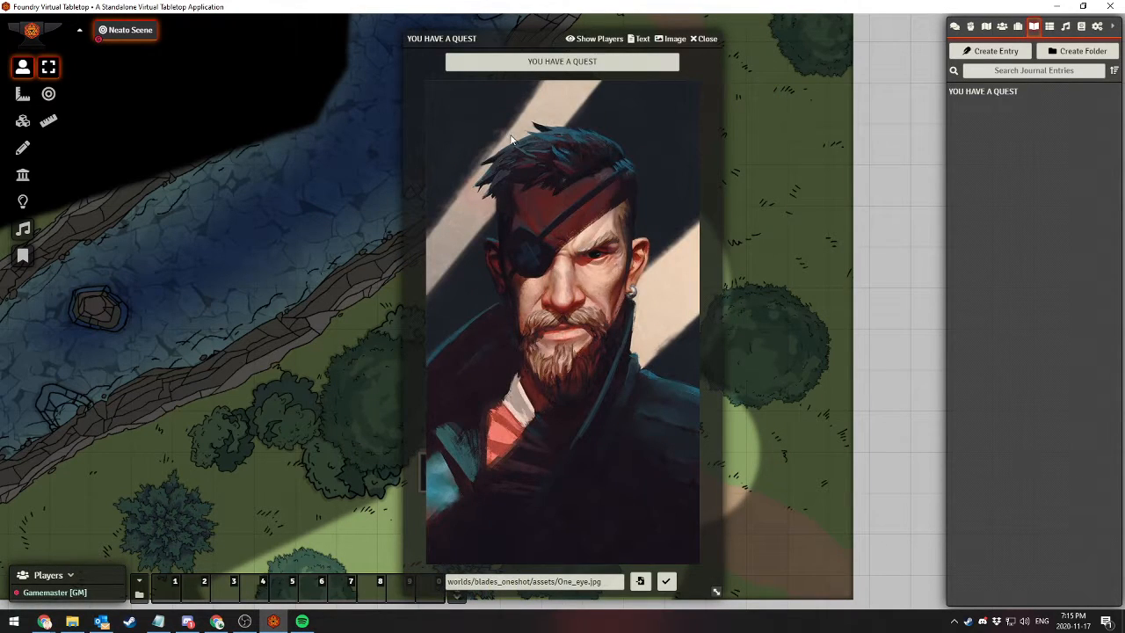
left_click(637, 39)
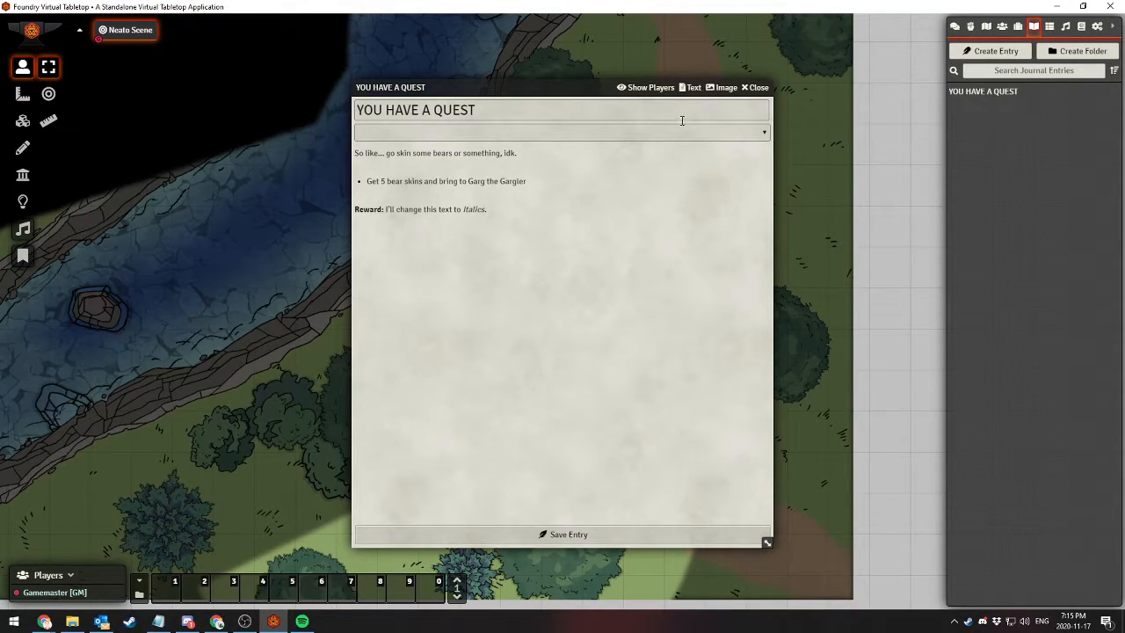
left_click(635, 91)
left_click(756, 87)
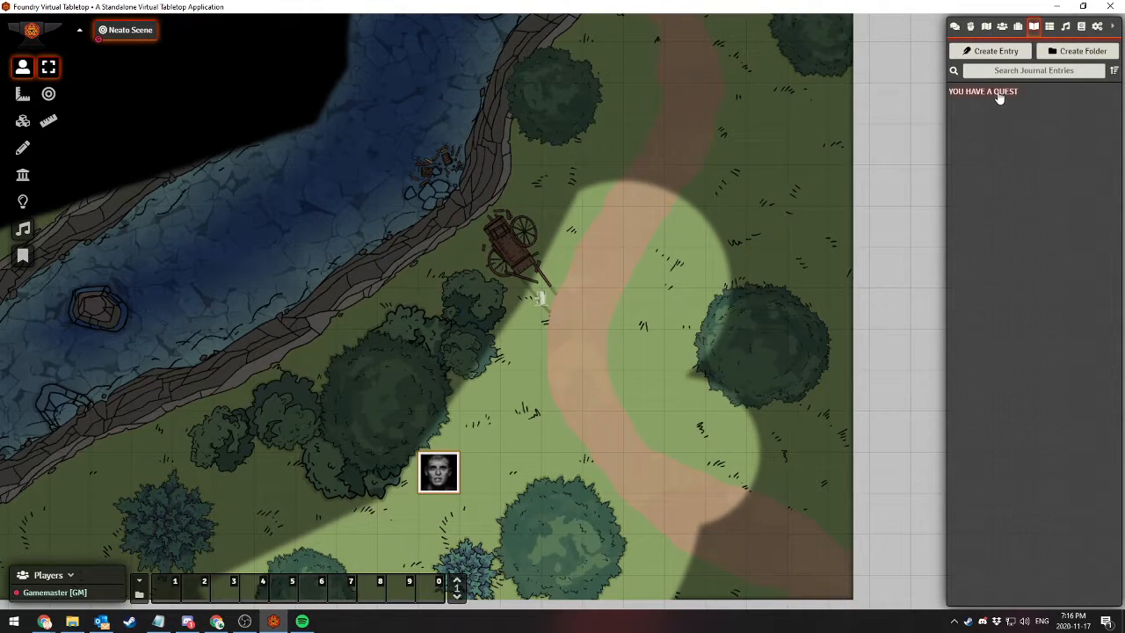
Place the YOU HAVE A QUEST entry as a map note beside the dirt path and label it "Note on the ground"
left_click_drag(993, 91, 641, 309)
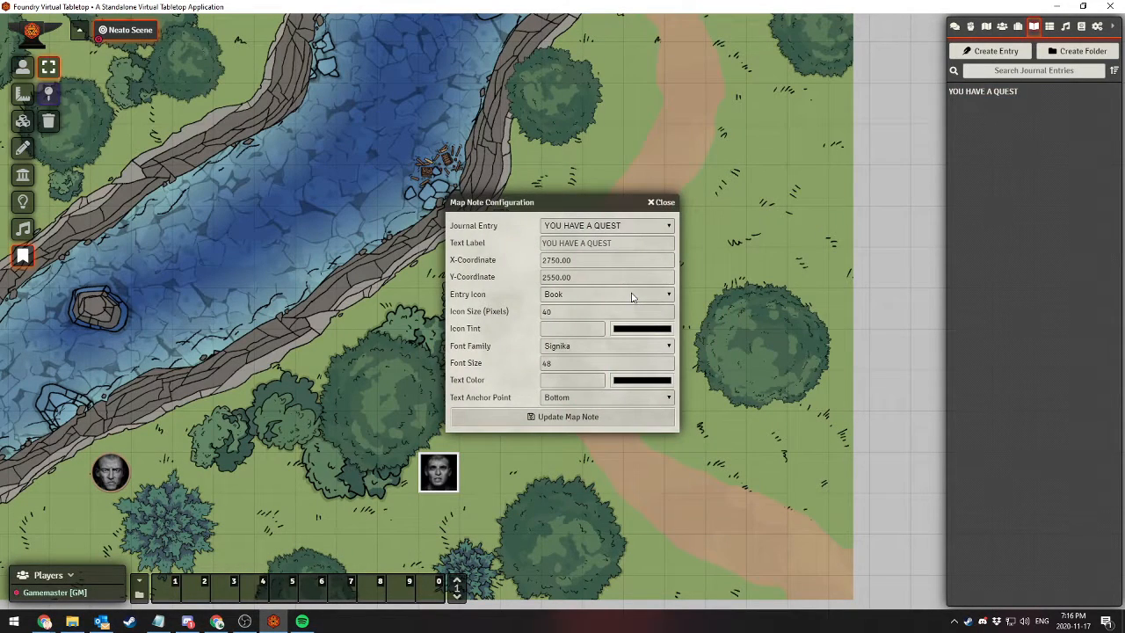
left_click(659, 202)
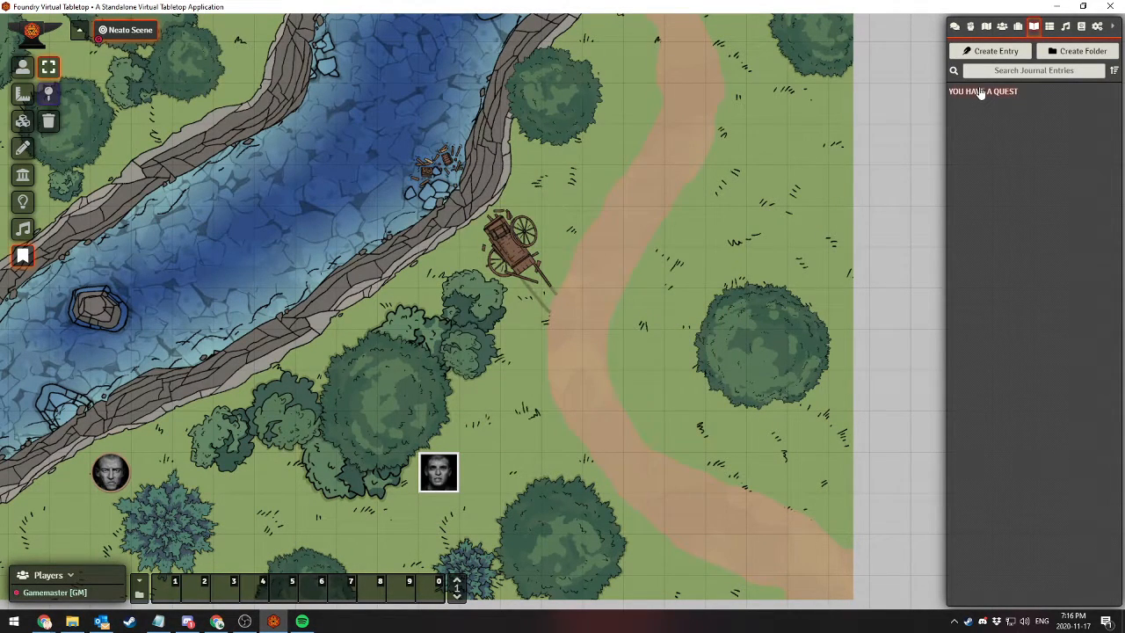
left_click_drag(981, 93, 646, 227)
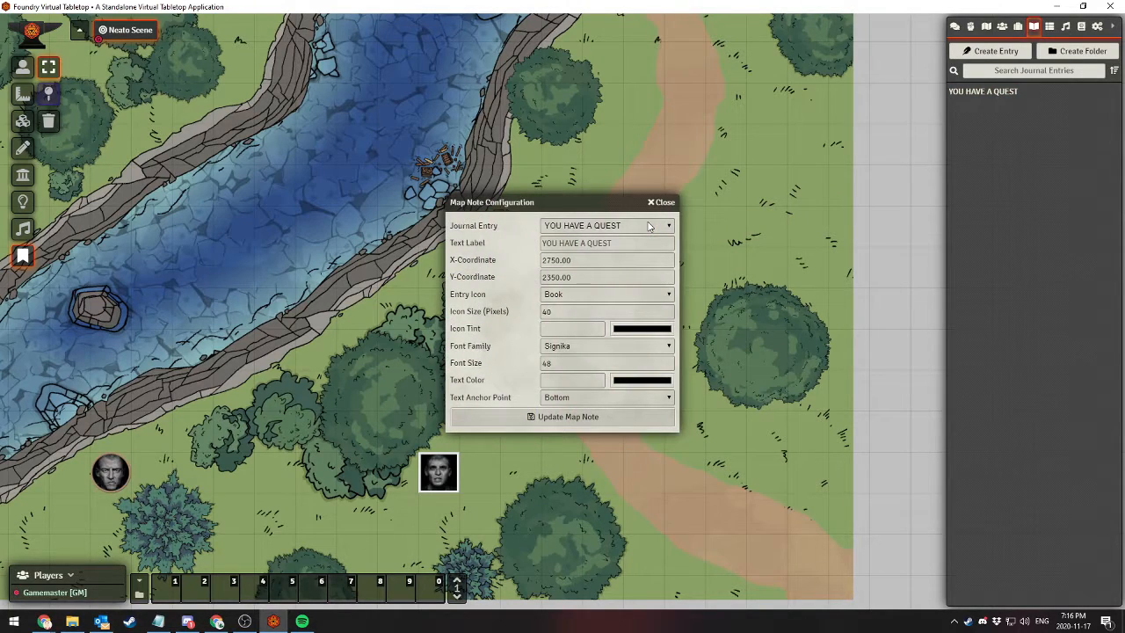
left_click(585, 246)
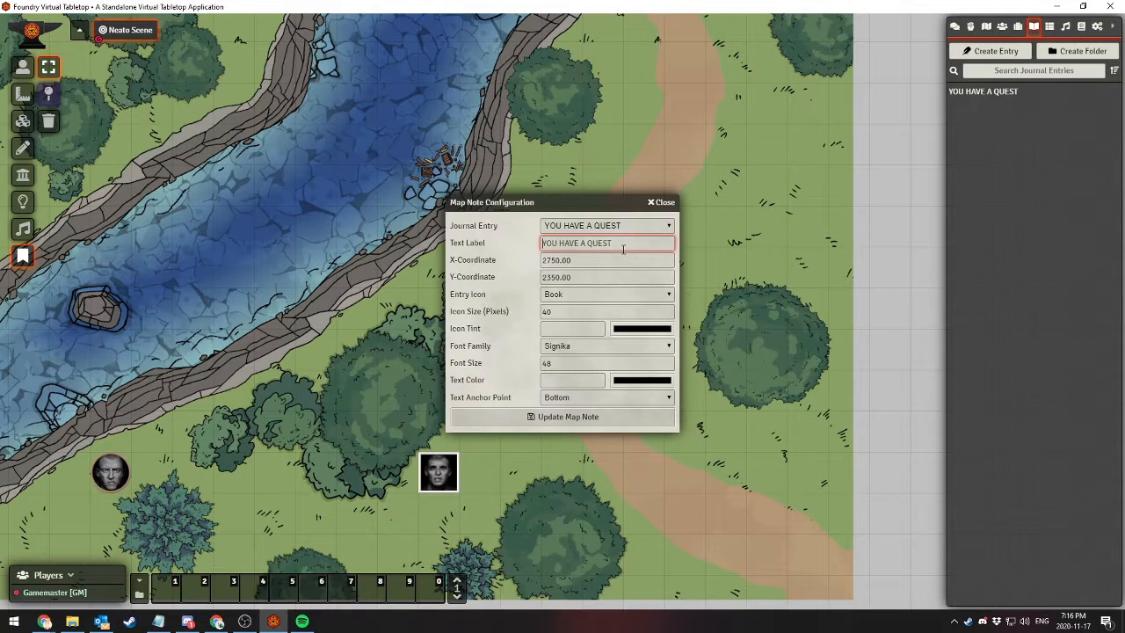
key("ctrl+a")
type("Note on the ground")
Keep Book as the note's entry icon, set its text anchor point to Top, and save the map note
left_click(567, 295)
scroll(574, 481, "down", 2)
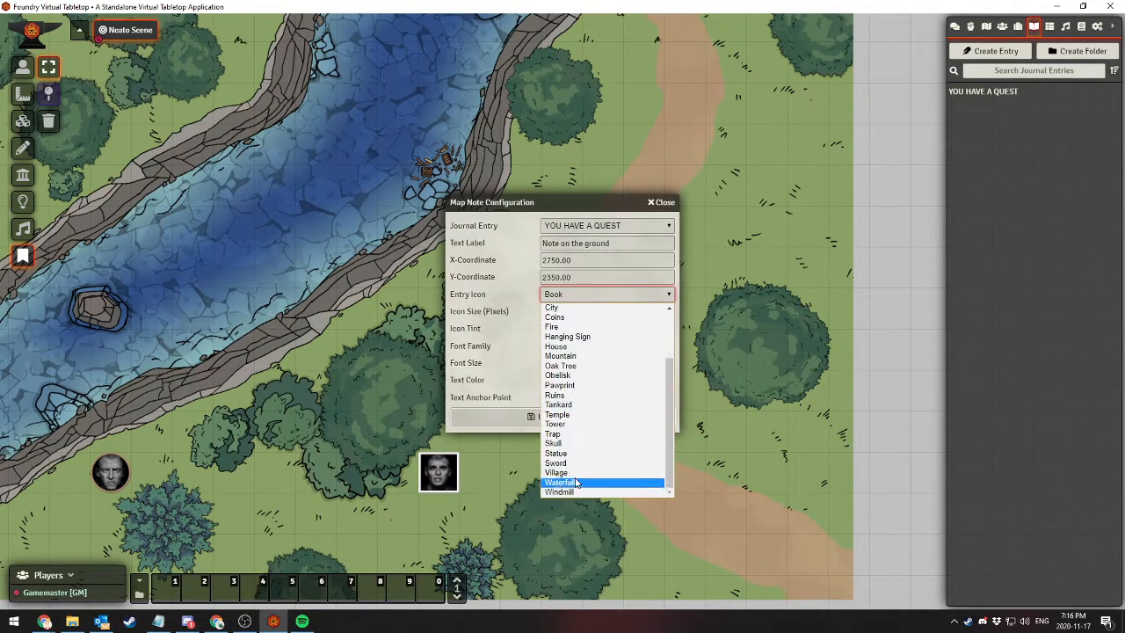
scroll(580, 466, "up", 2)
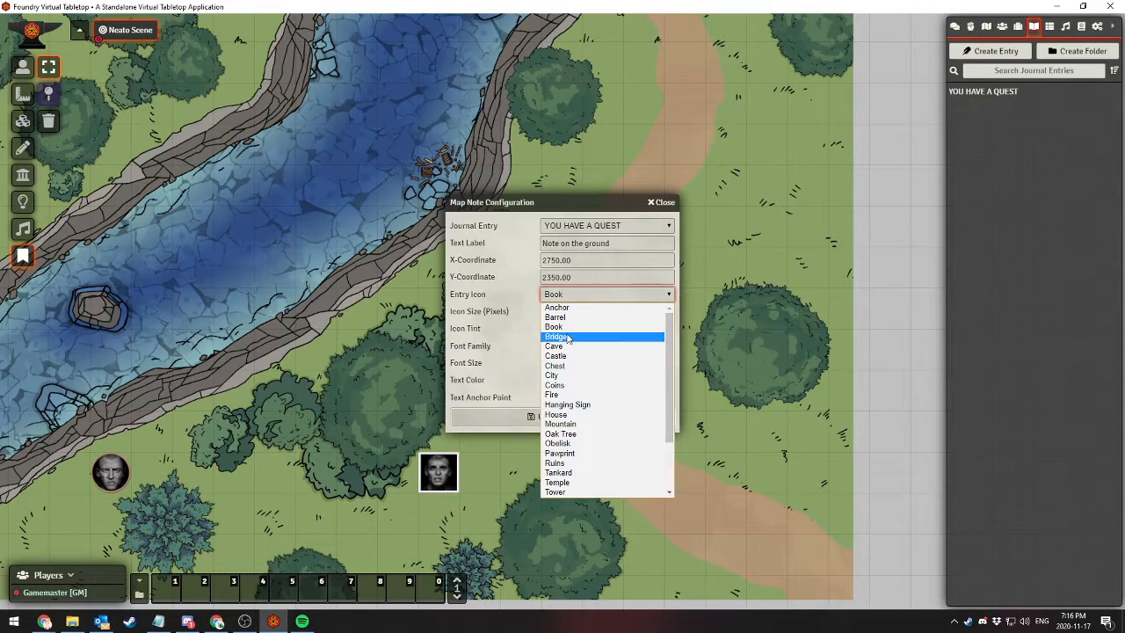
left_click(562, 327)
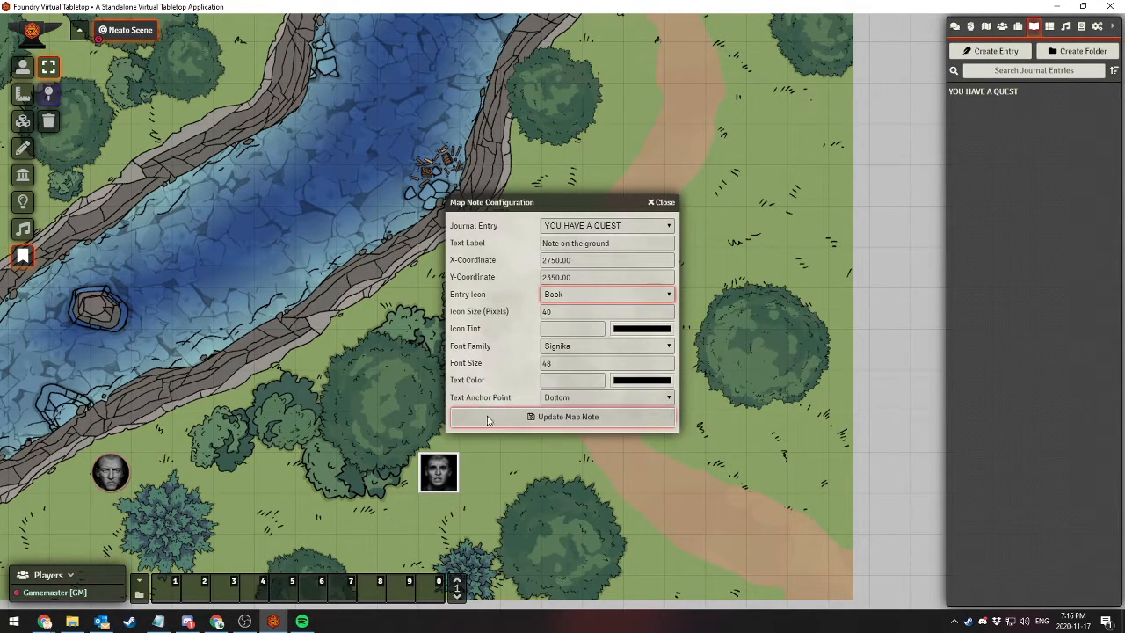
left_click(547, 398)
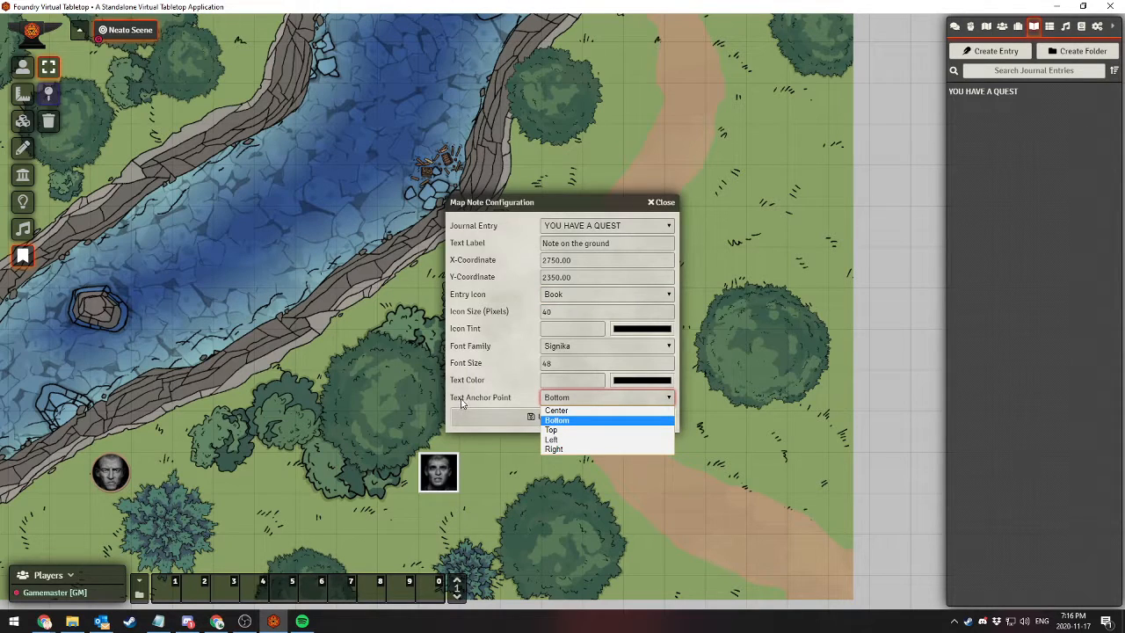
left_click(567, 429)
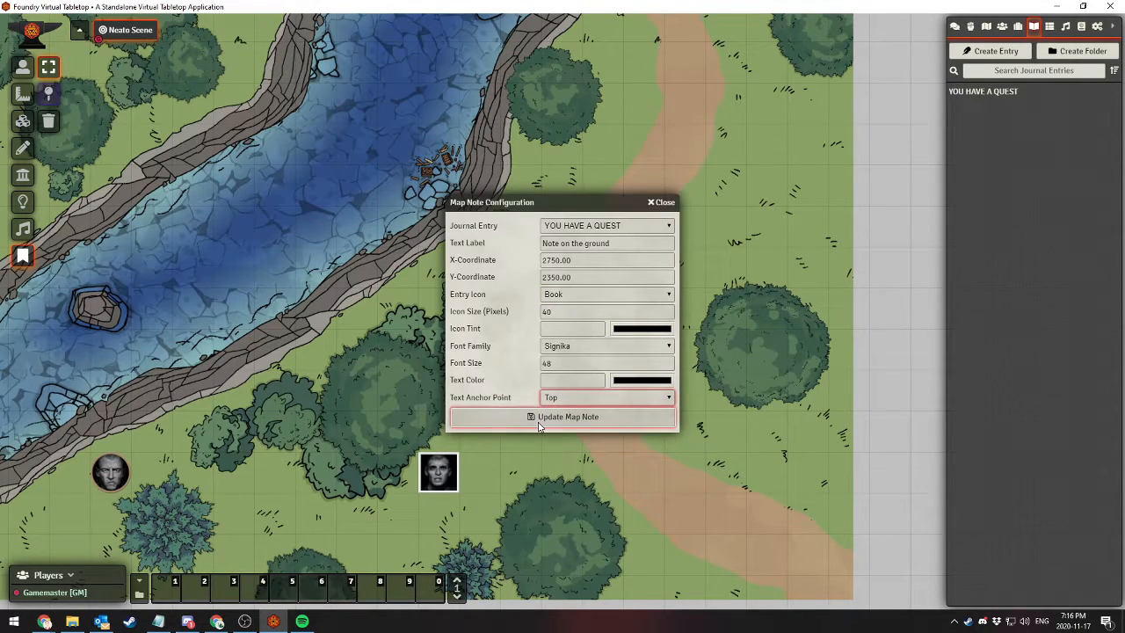
left_click(539, 420)
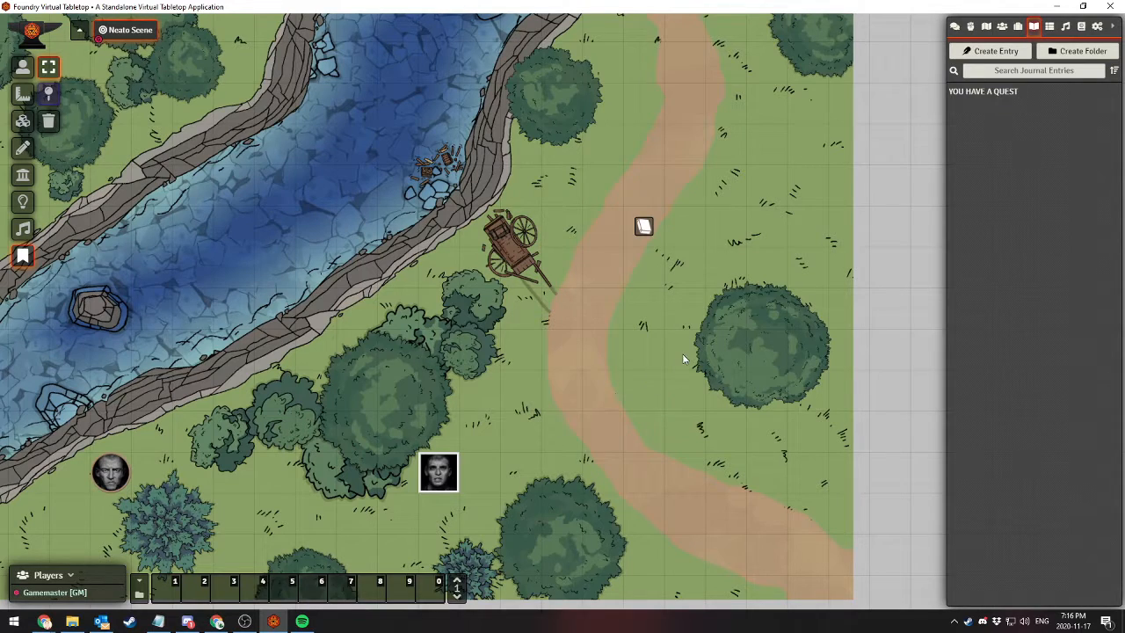
Open the linked journal entry from the map note and look at the note's configuration
left_click_drag(683, 354, 595, 410)
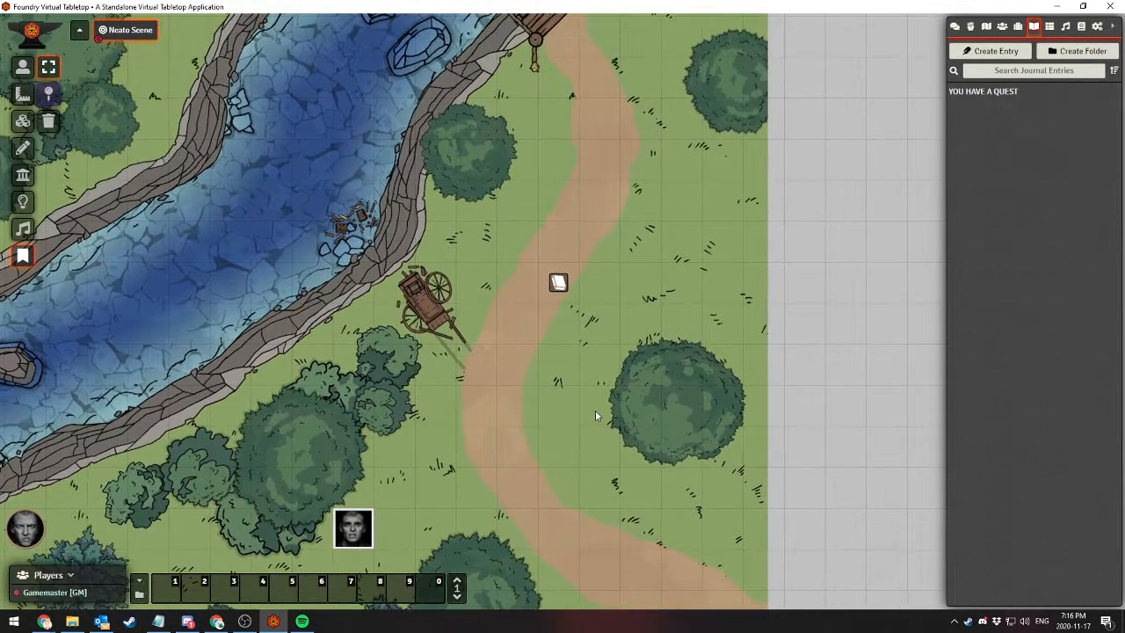
double_click(559, 284)
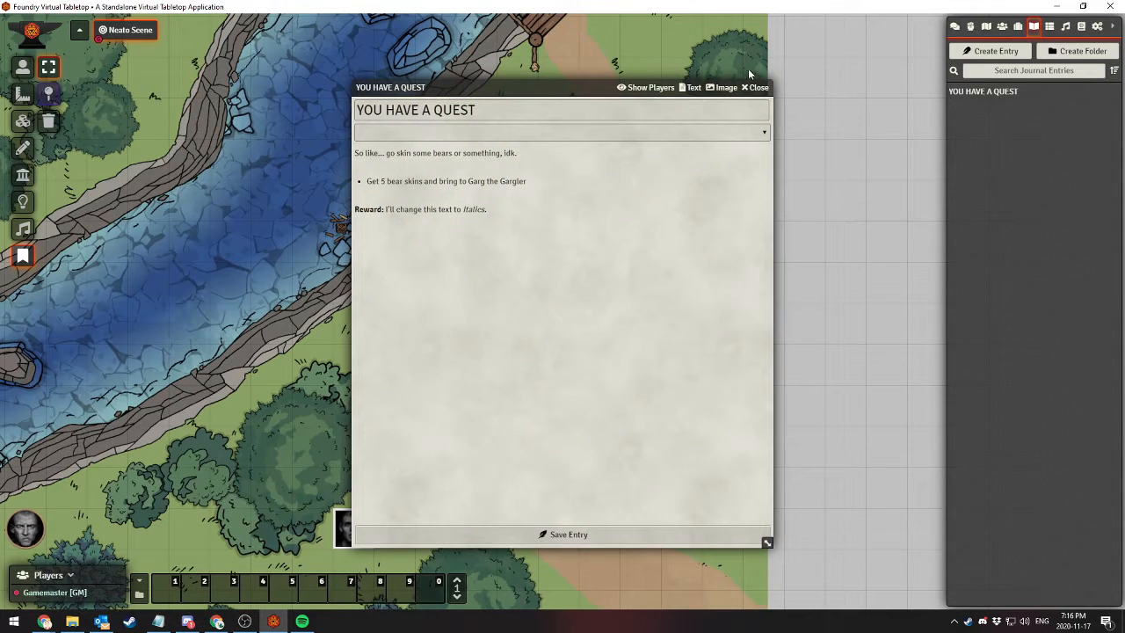
left_click(756, 88)
right_click(557, 281)
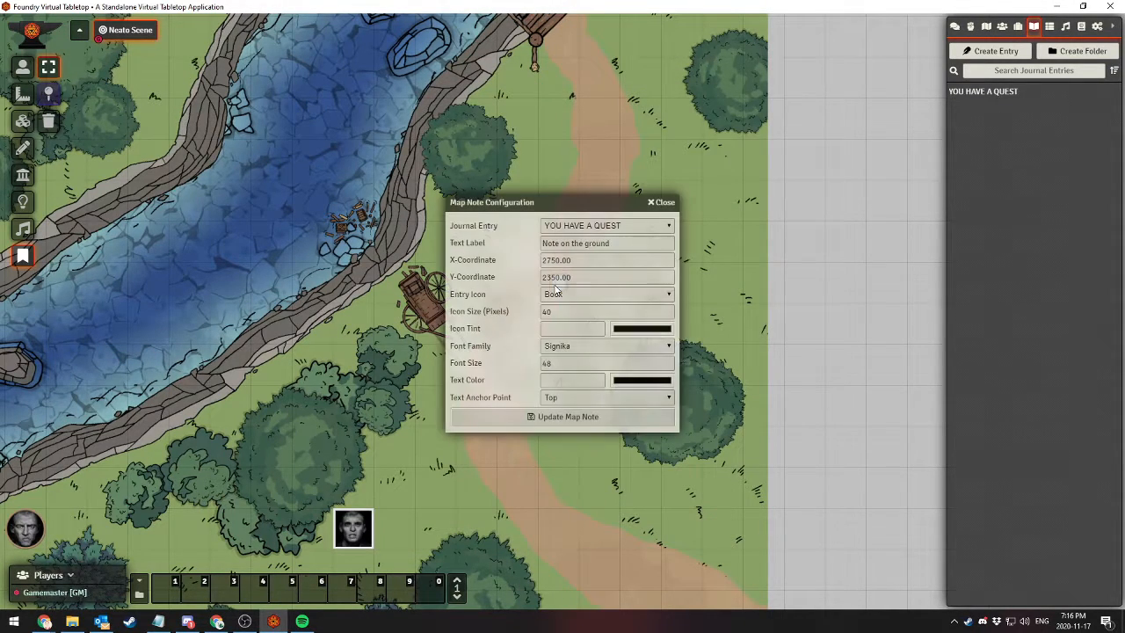
left_click(665, 203)
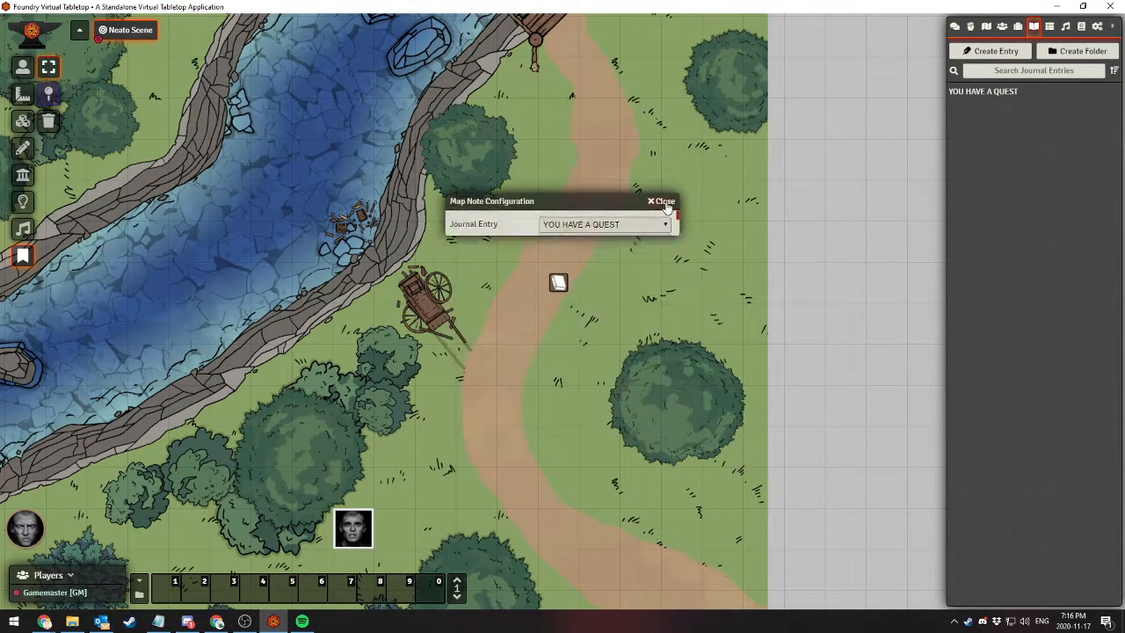
Set the map note's font size to 16 and save the note
right_click(558, 283)
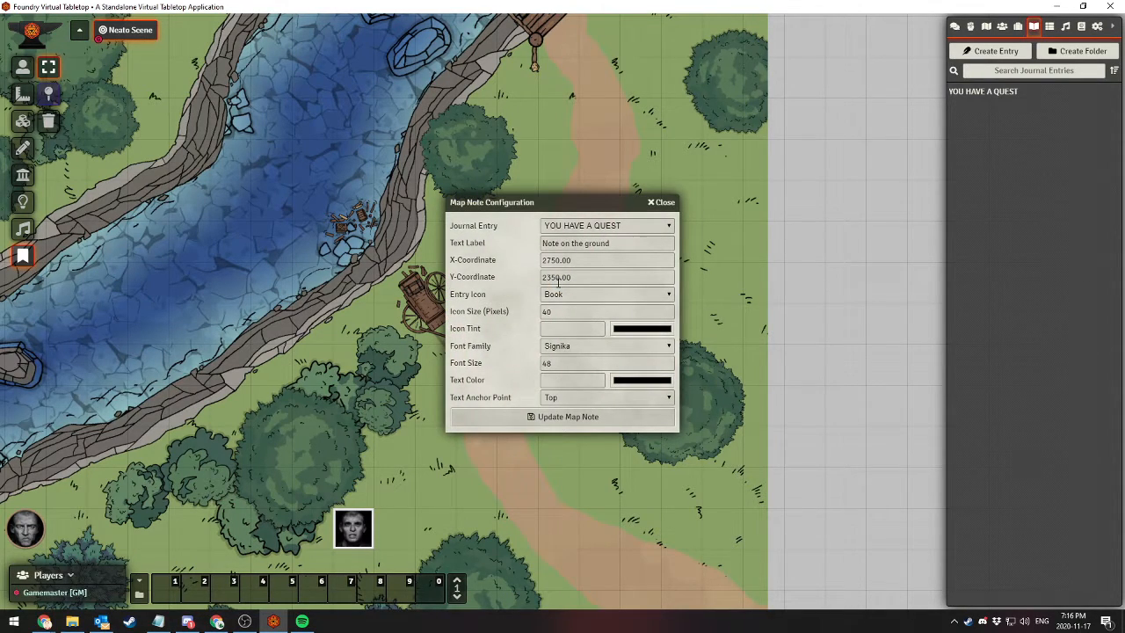
left_click_drag(572, 367, 416, 378)
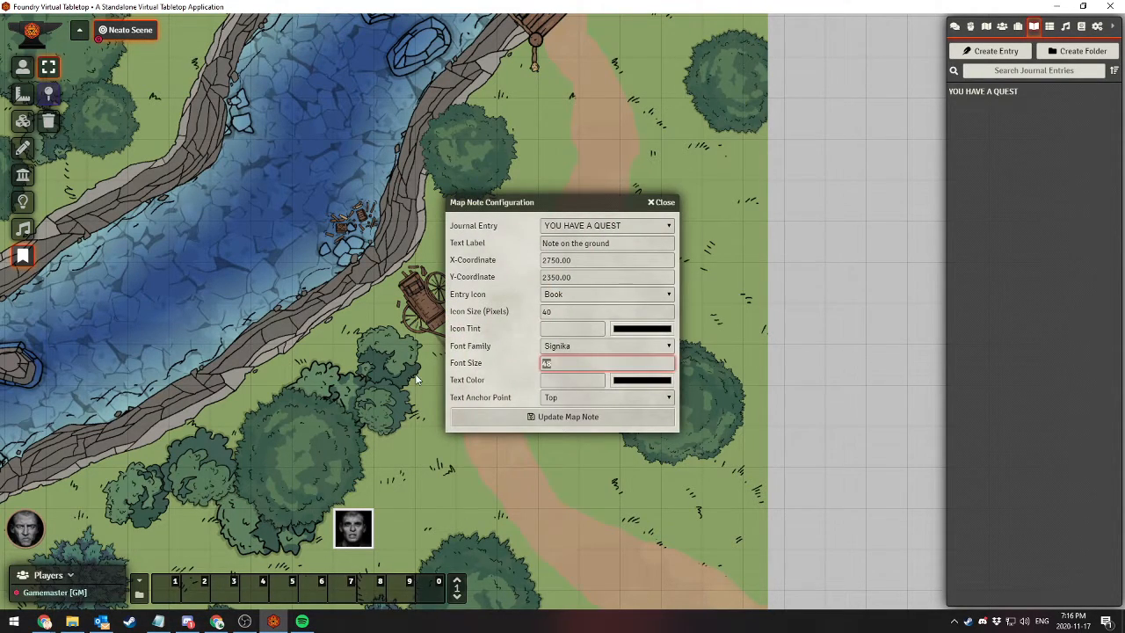
type("16")
left_click(564, 417)
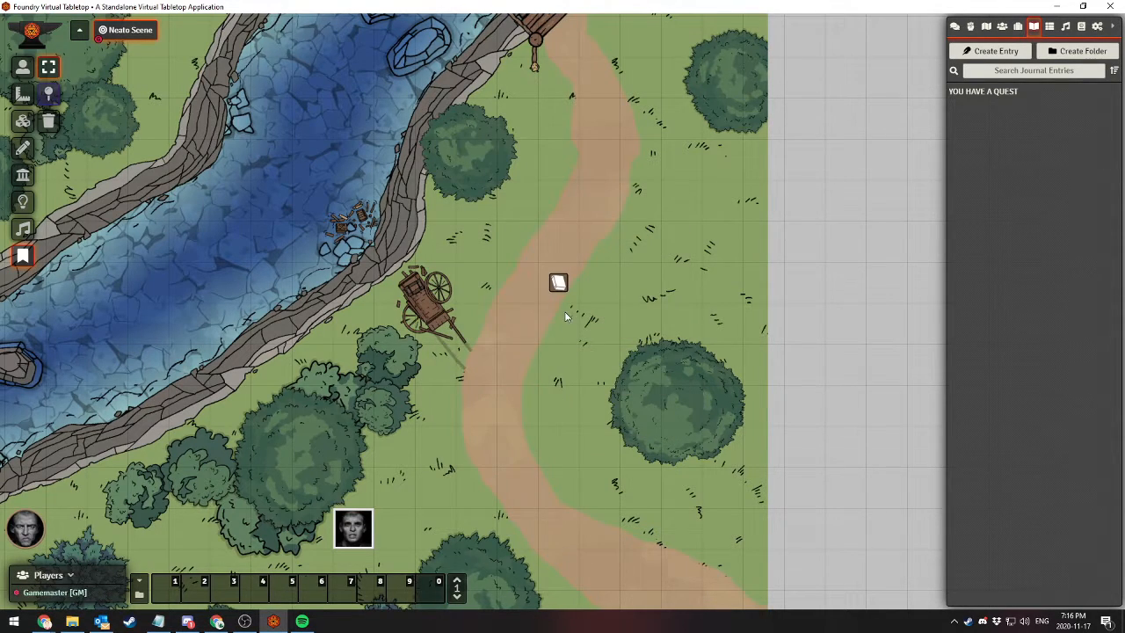
Set the map note's font size to 24 and save the note
right_click(557, 290)
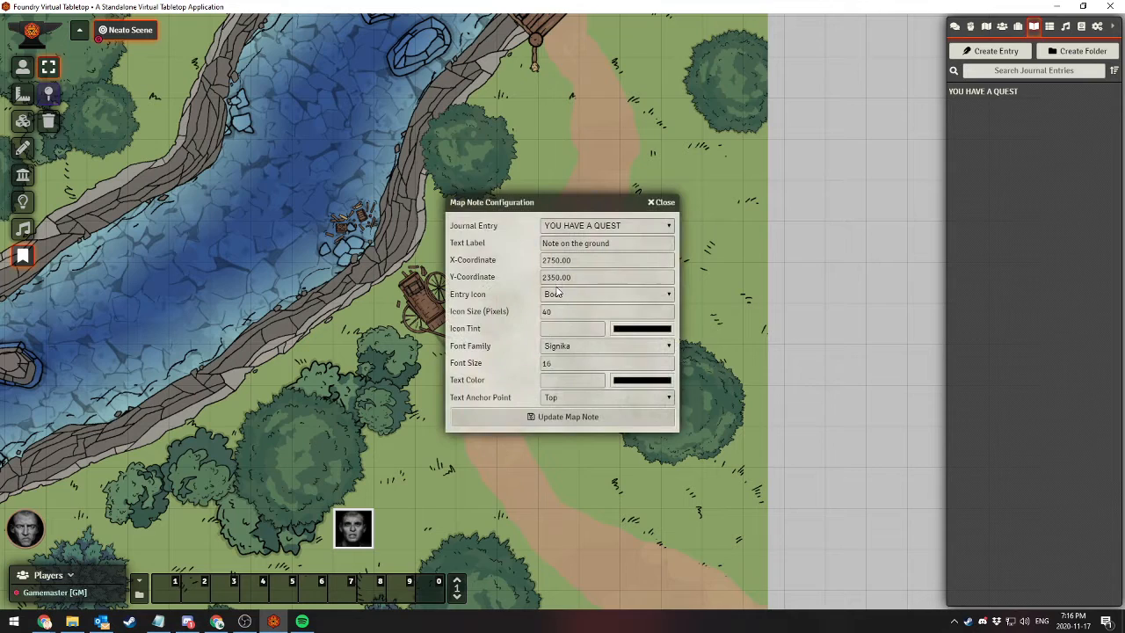
left_click_drag(552, 364, 356, 376)
type("24")
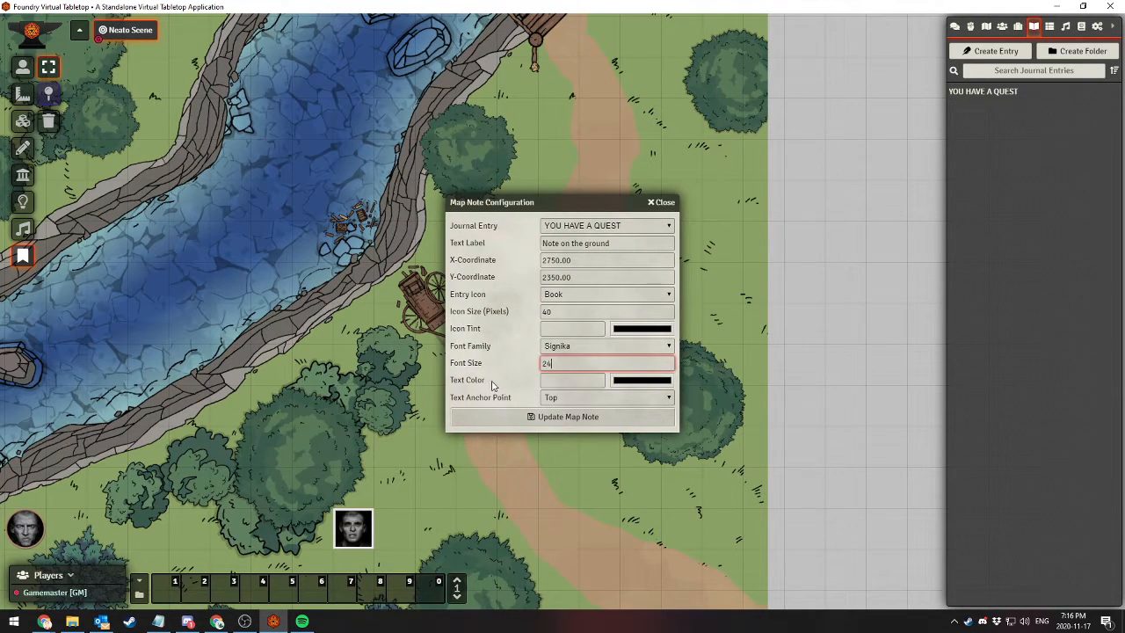
left_click(538, 416)
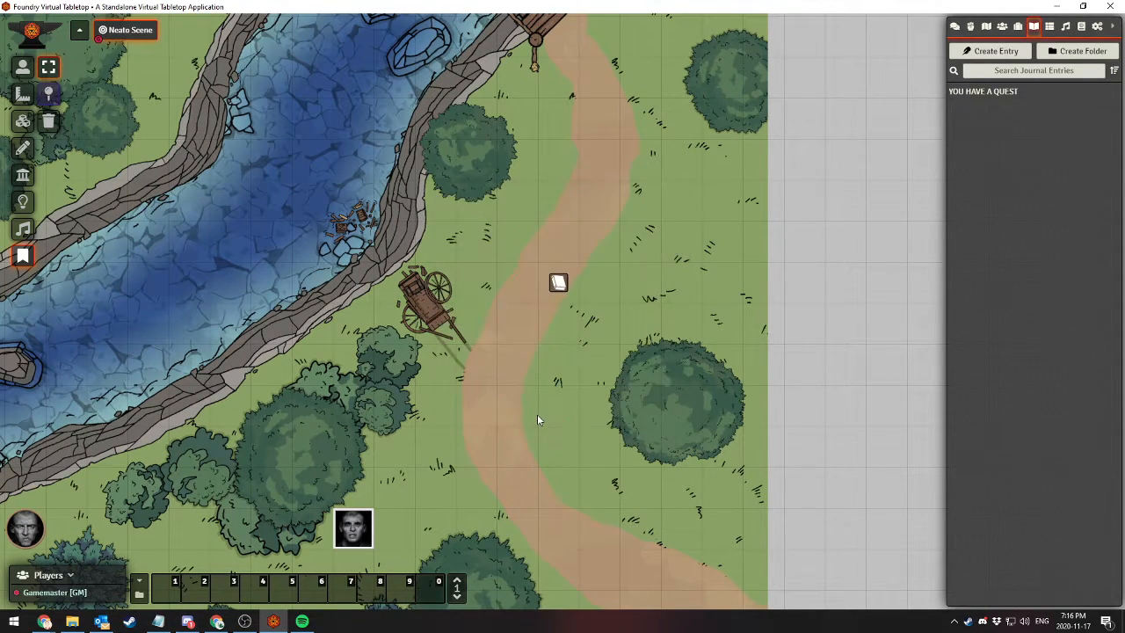
Review the map note's text anchor point options and view its linked journal entry again
double_click(559, 283)
left_click(570, 400)
left_click(569, 402)
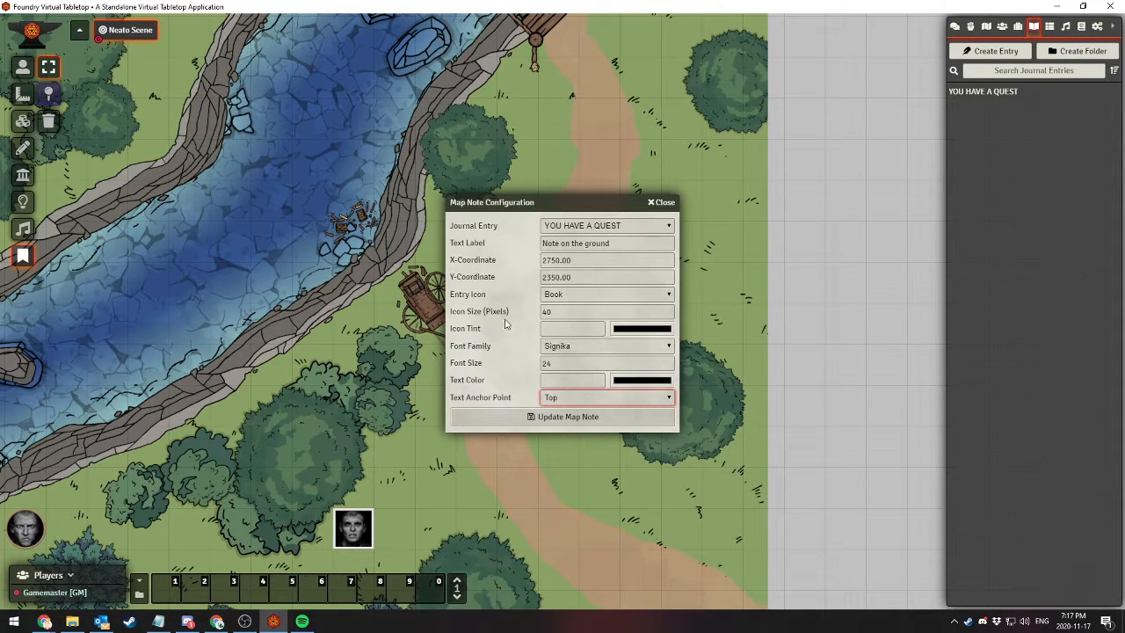
left_click(668, 204)
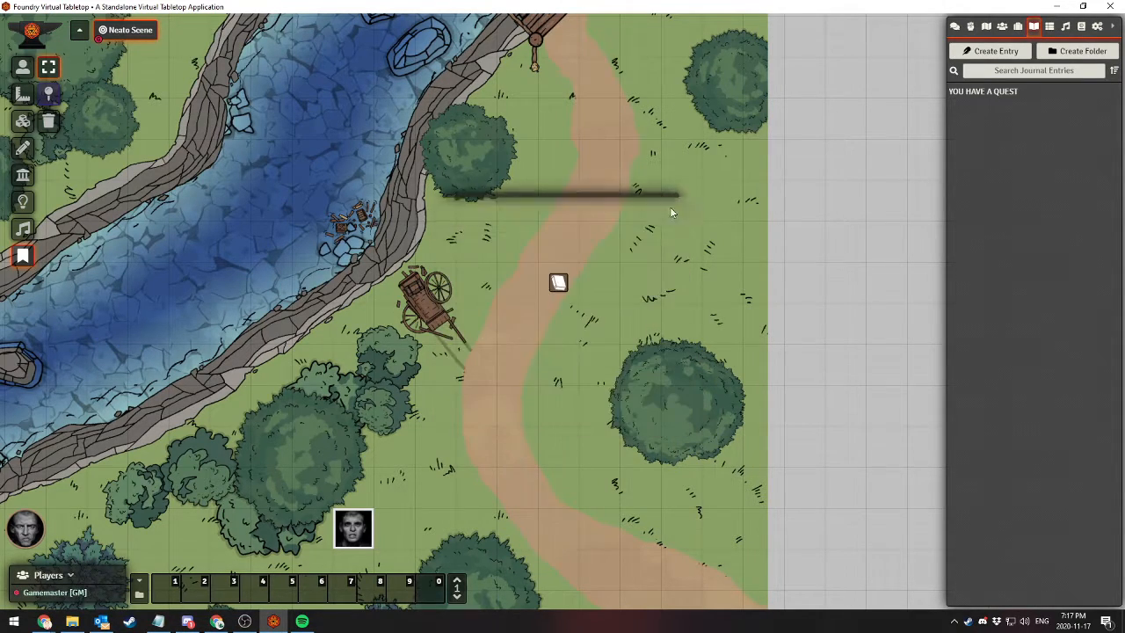
double_click(558, 285)
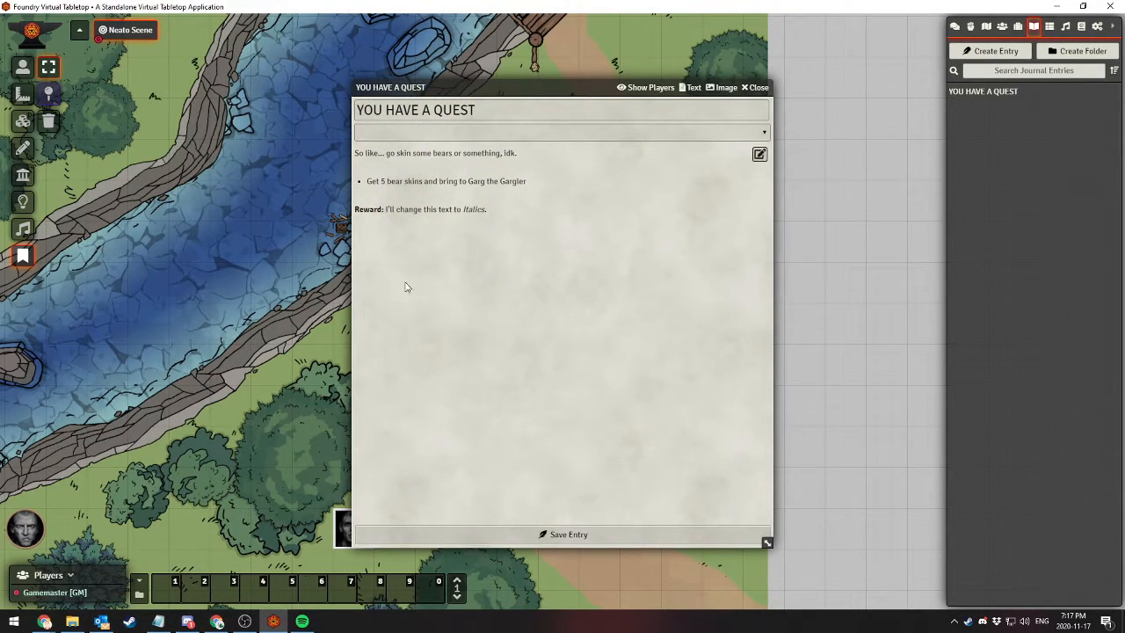
left_click(754, 88)
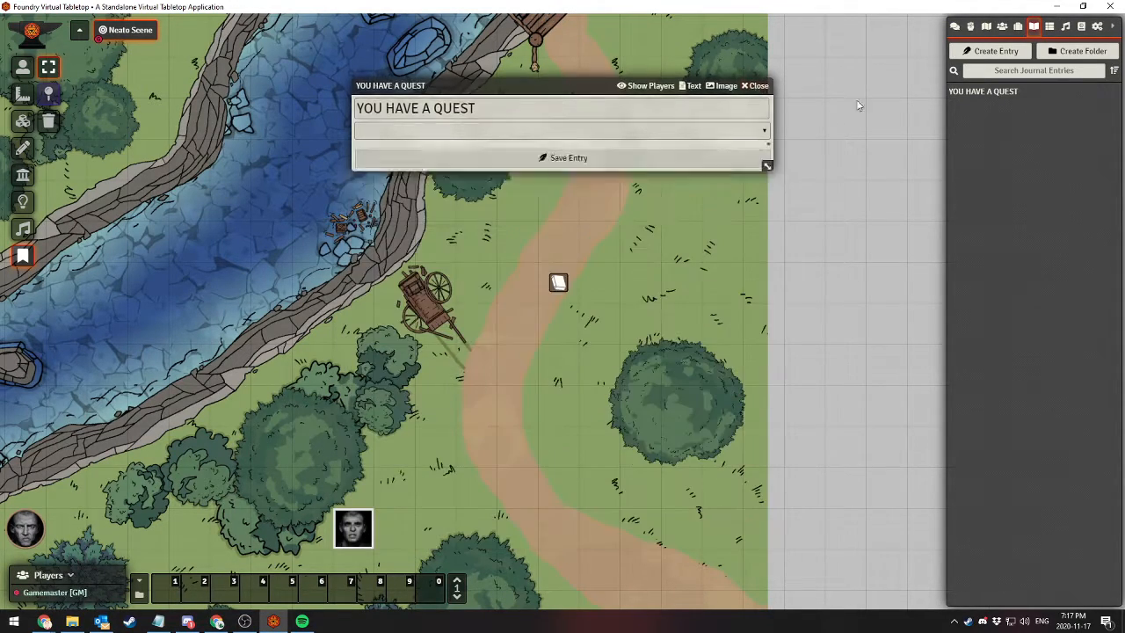
Create a journal entry named "Forest Path of Pain" with the bold text "ANYONE WHO GOES HERE INSTANTLY DIES" and save it
left_click(996, 52)
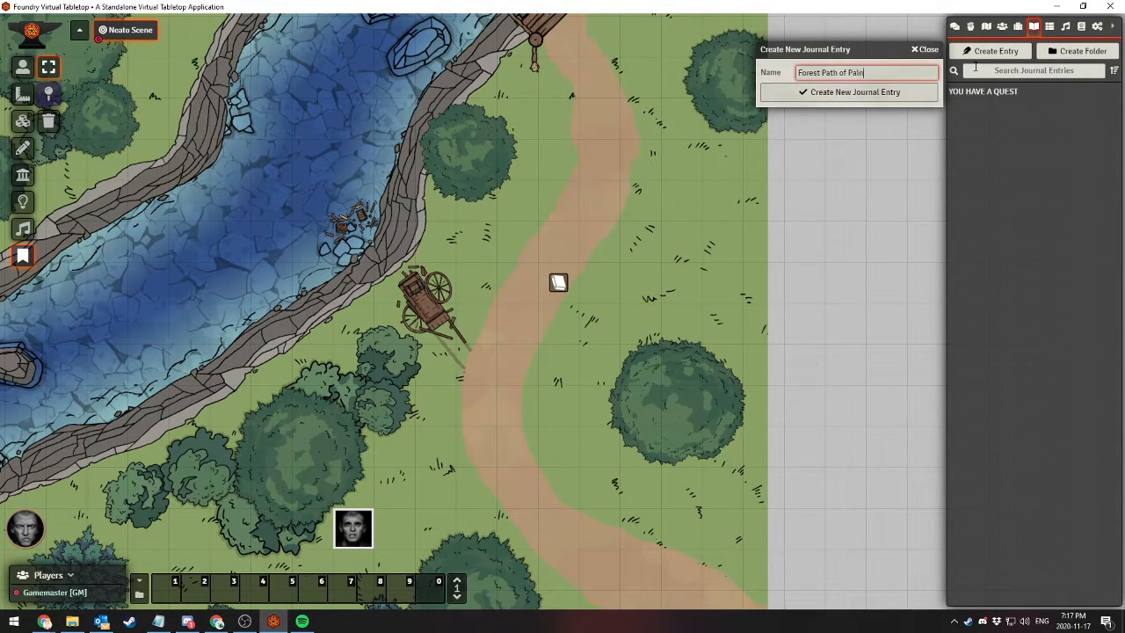
left_click(879, 93)
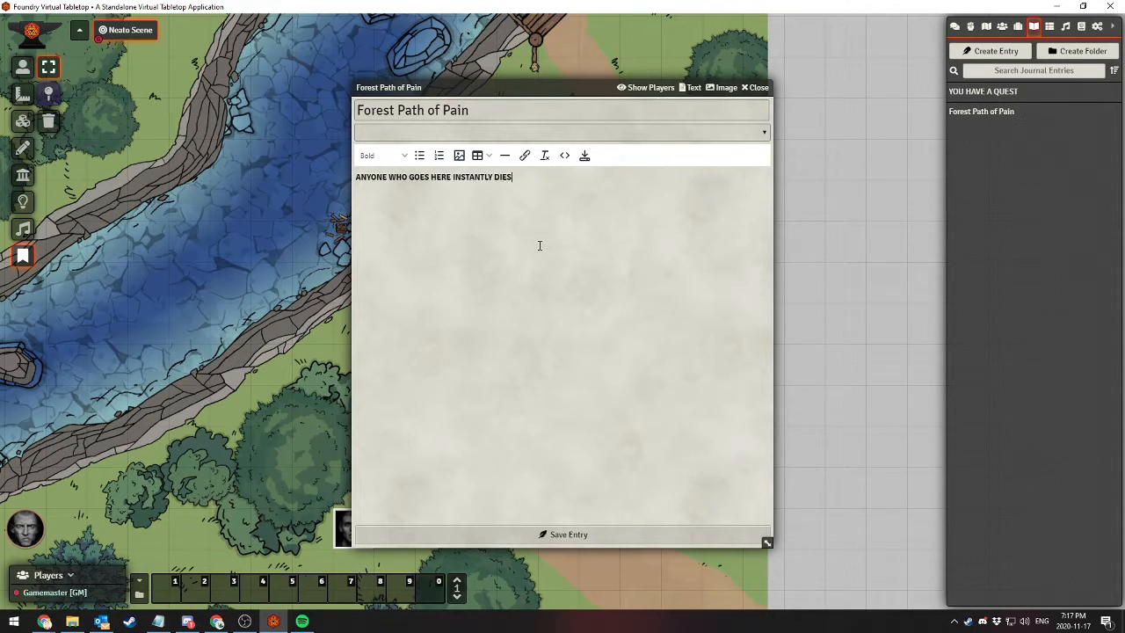
left_click(538, 539)
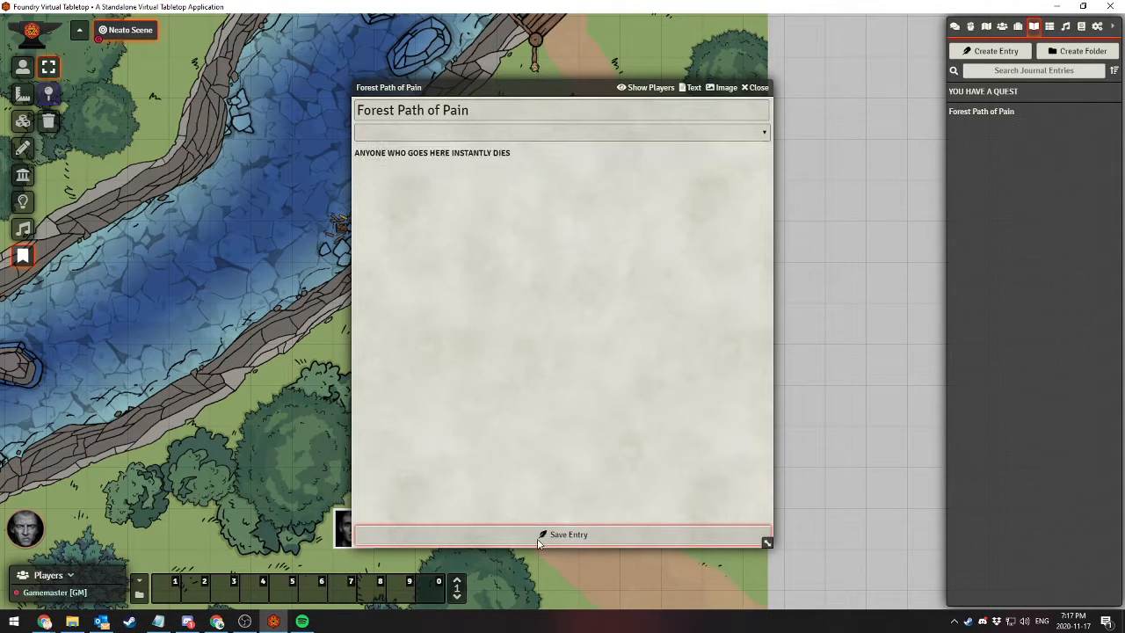
left_click(756, 88)
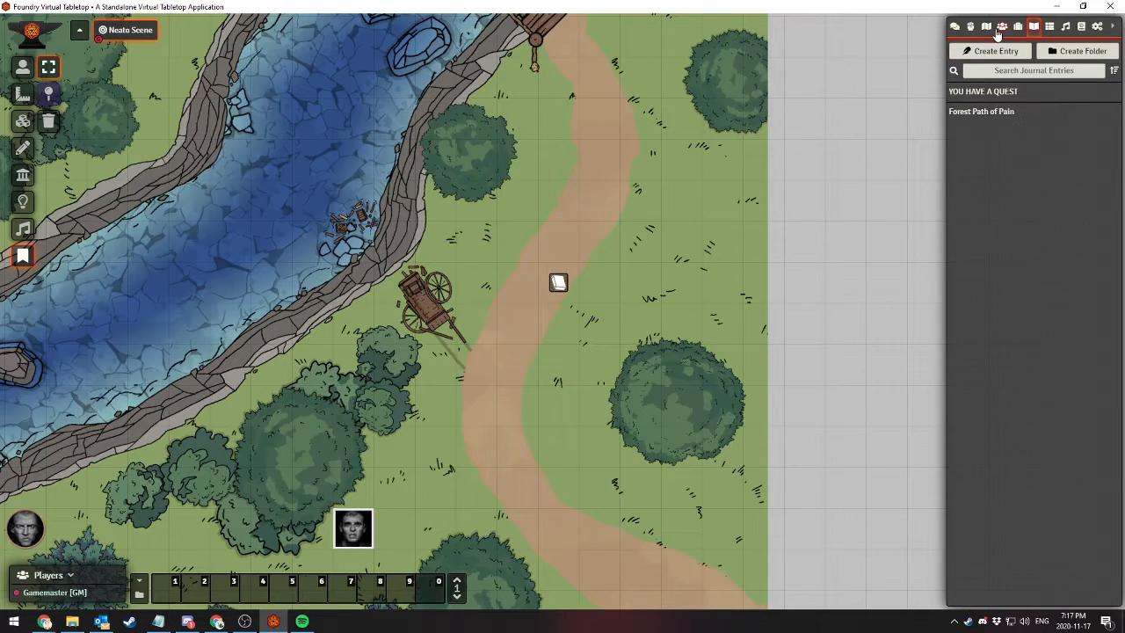
Link the "Forest Path of Pain" journal entry as Neato Scene's journal notes and save the scene configuration
left_click(986, 28)
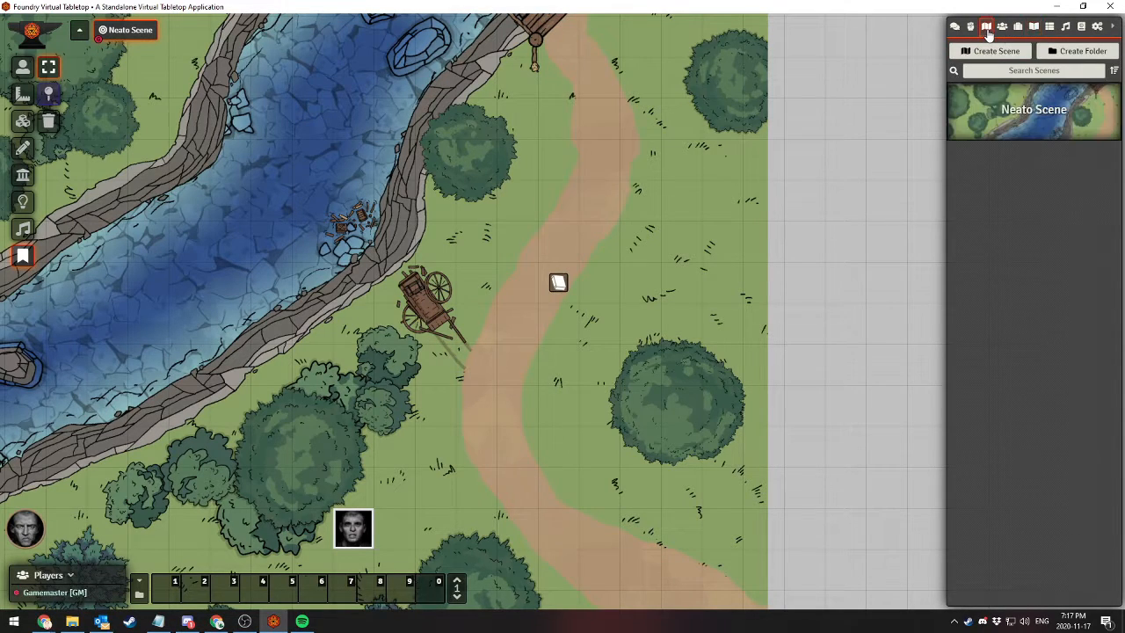
right_click(1017, 117)
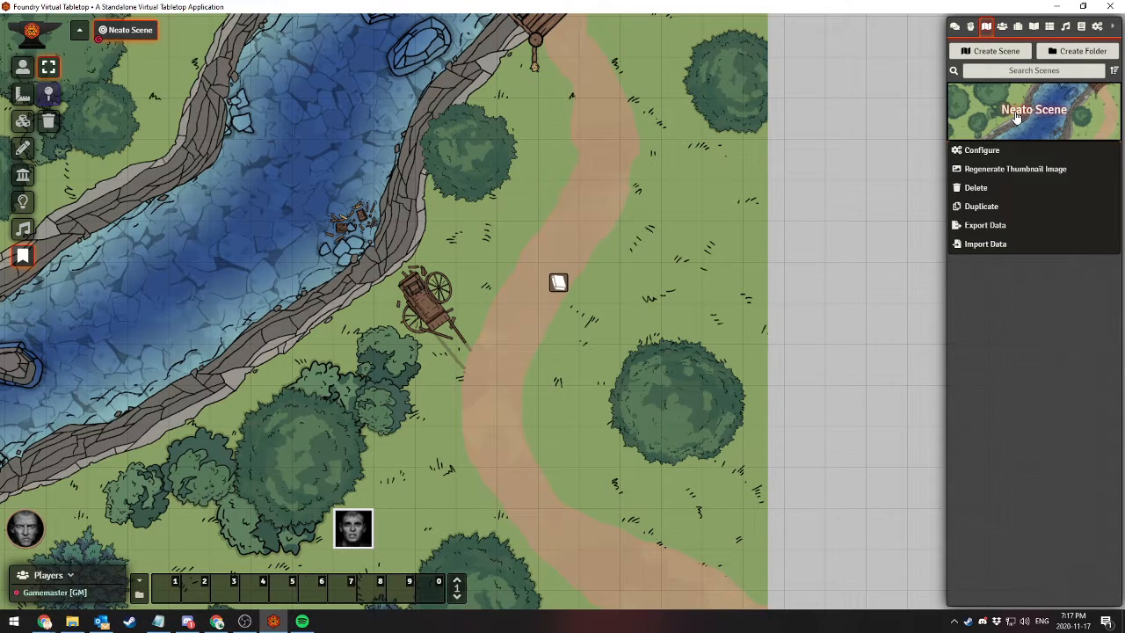
left_click(980, 151)
scroll(460, 363, "down", 2)
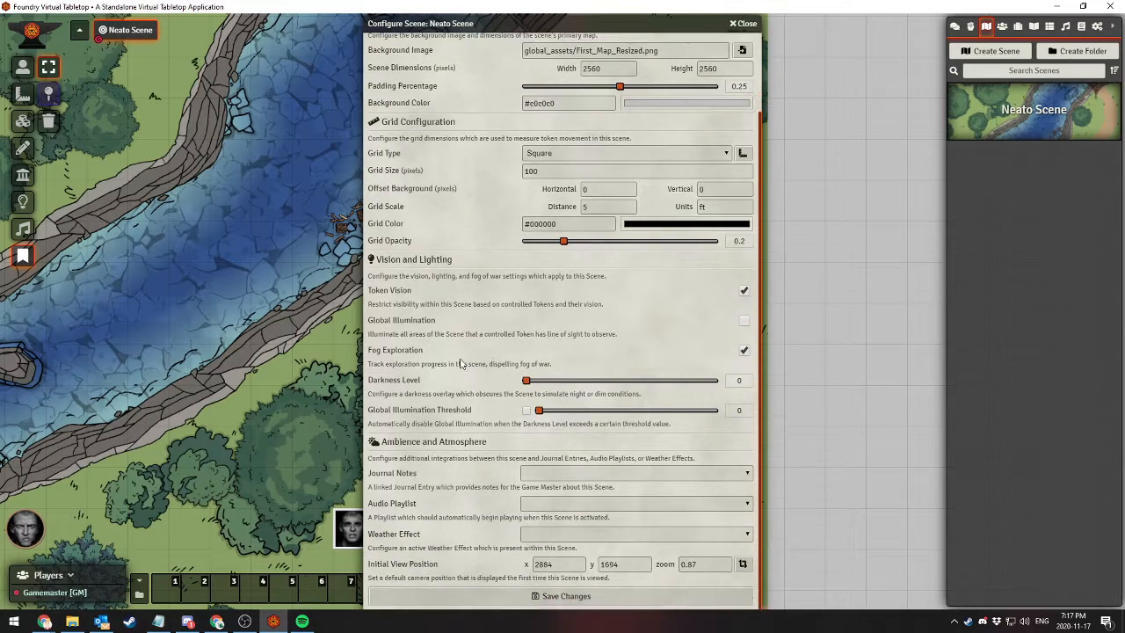
left_click(538, 474)
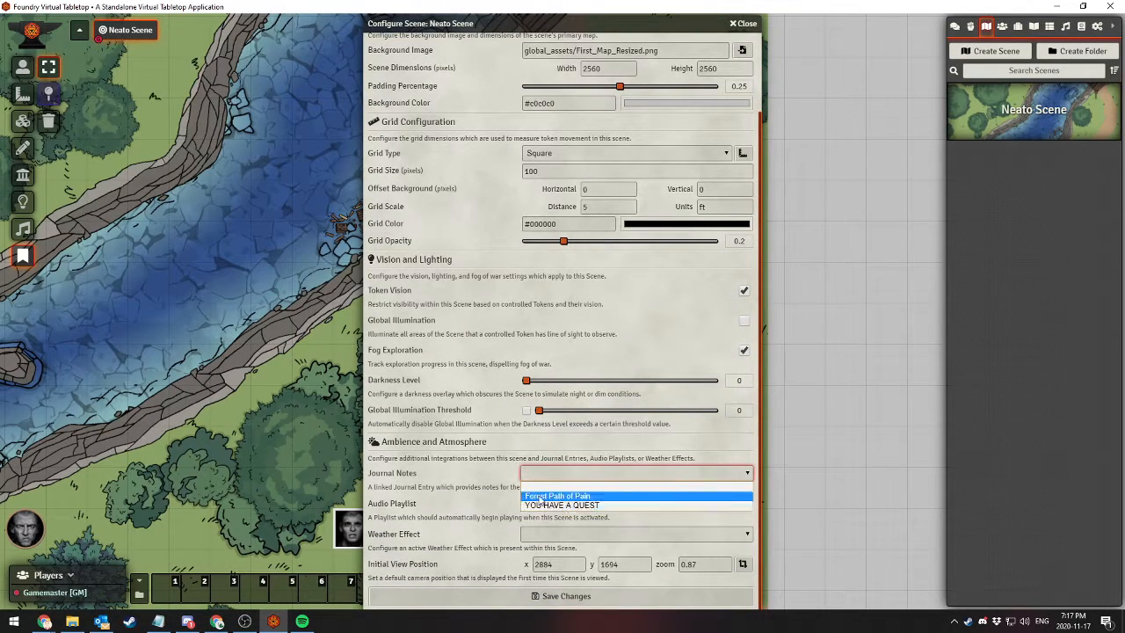
left_click(540, 496)
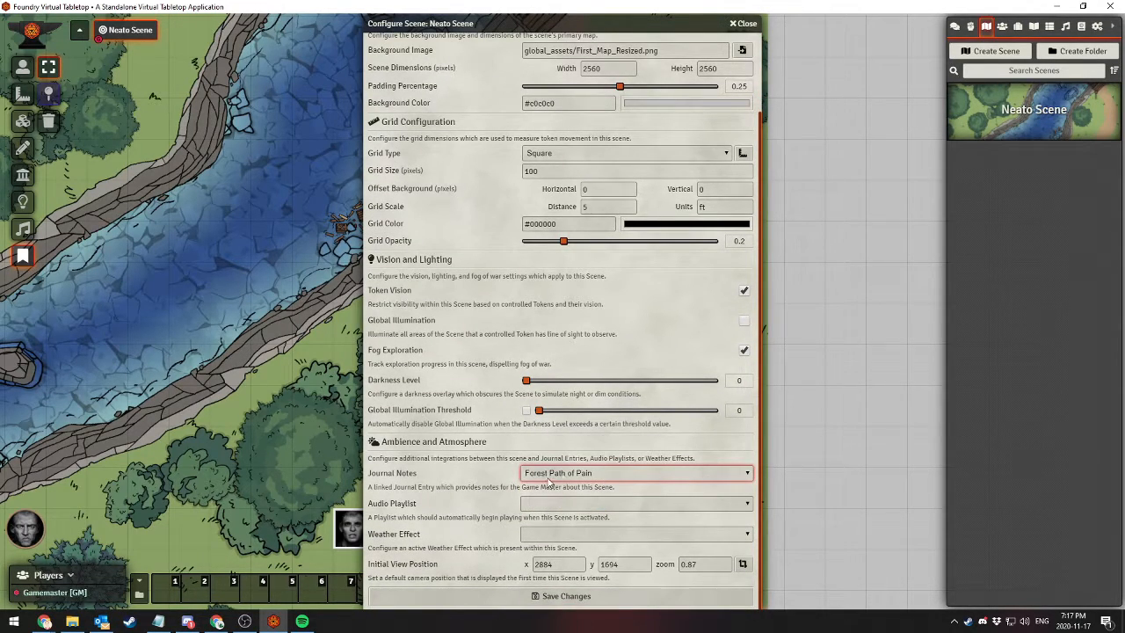
left_click(552, 598)
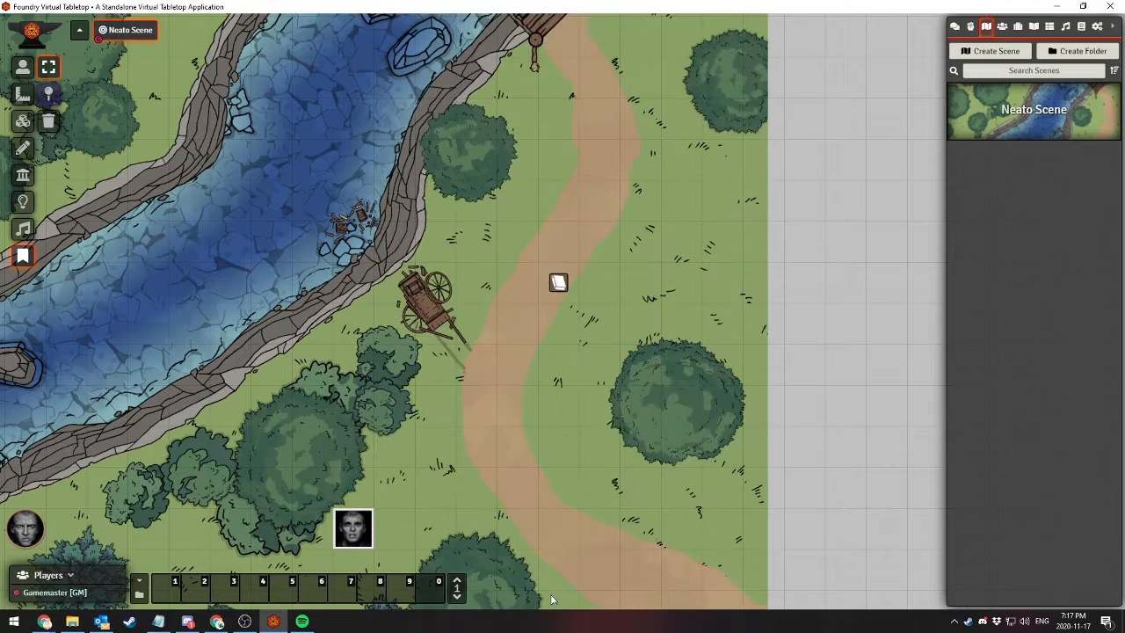
Check Neato Scene's audio playlist choices, set its weather effect to Rain, and save the changes
left_click(1006, 121)
scroll(587, 403, "down", 2)
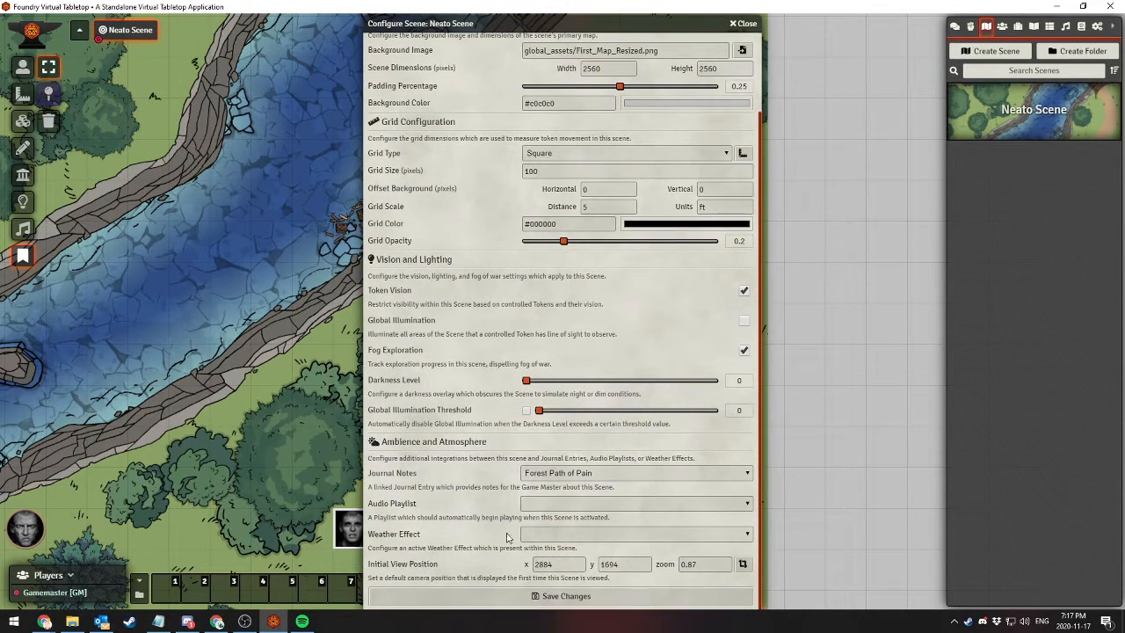
left_click(553, 503)
left_click(553, 504)
left_click(536, 535)
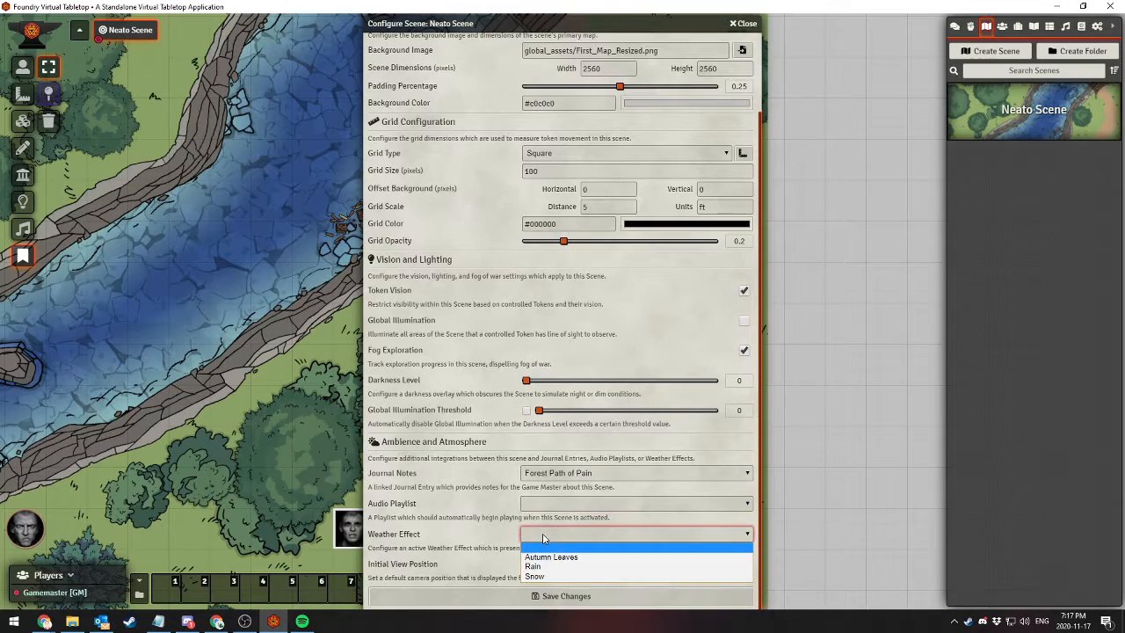
left_click(536, 568)
left_click(475, 599)
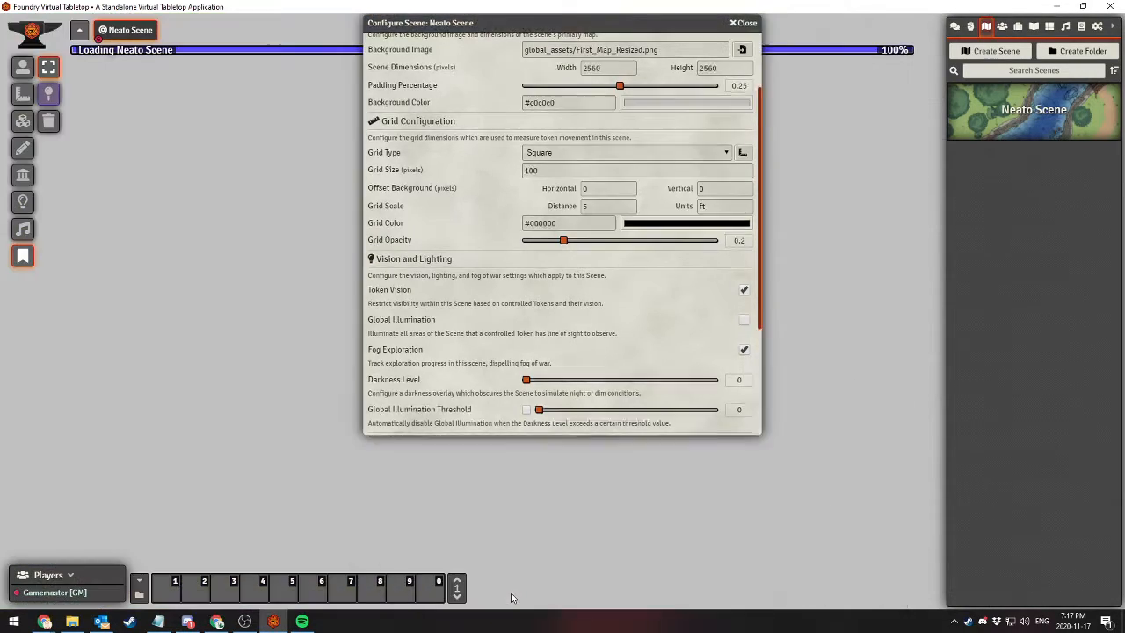
left_click_drag(455, 413, 489, 382)
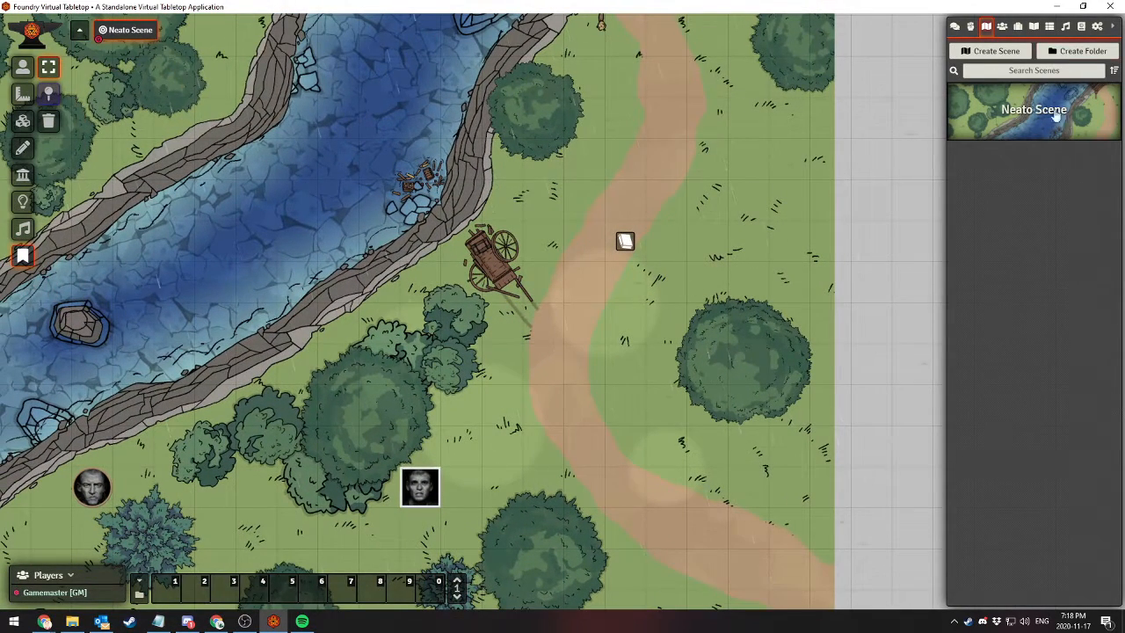
View the "Forest Path of Pain" journal entry and check its folder choices
left_click(1035, 26)
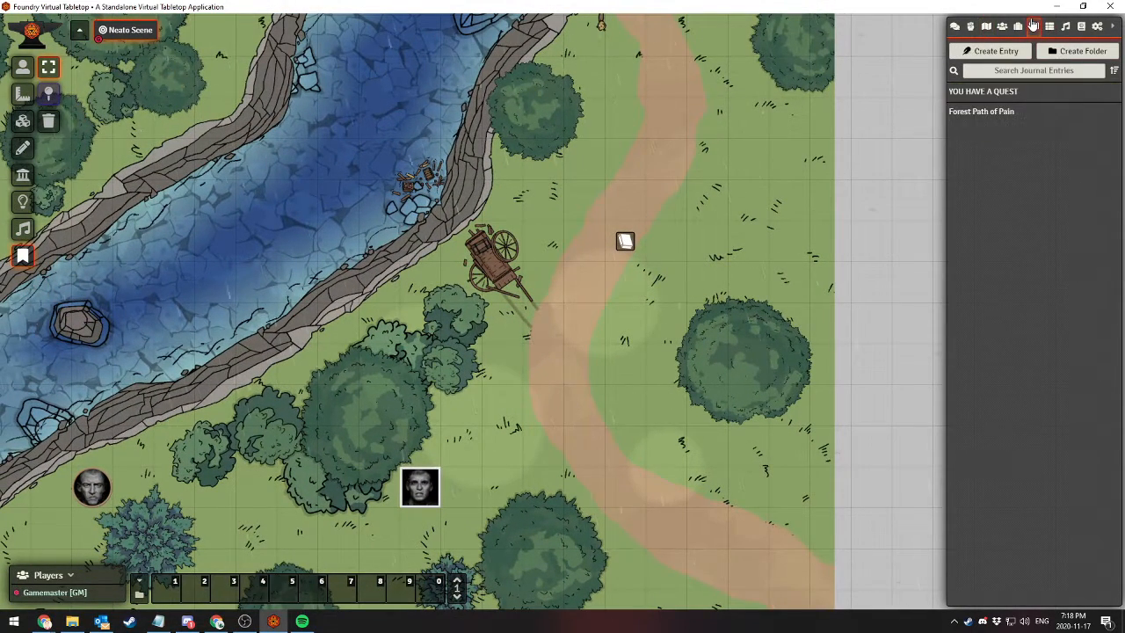
left_click(973, 114)
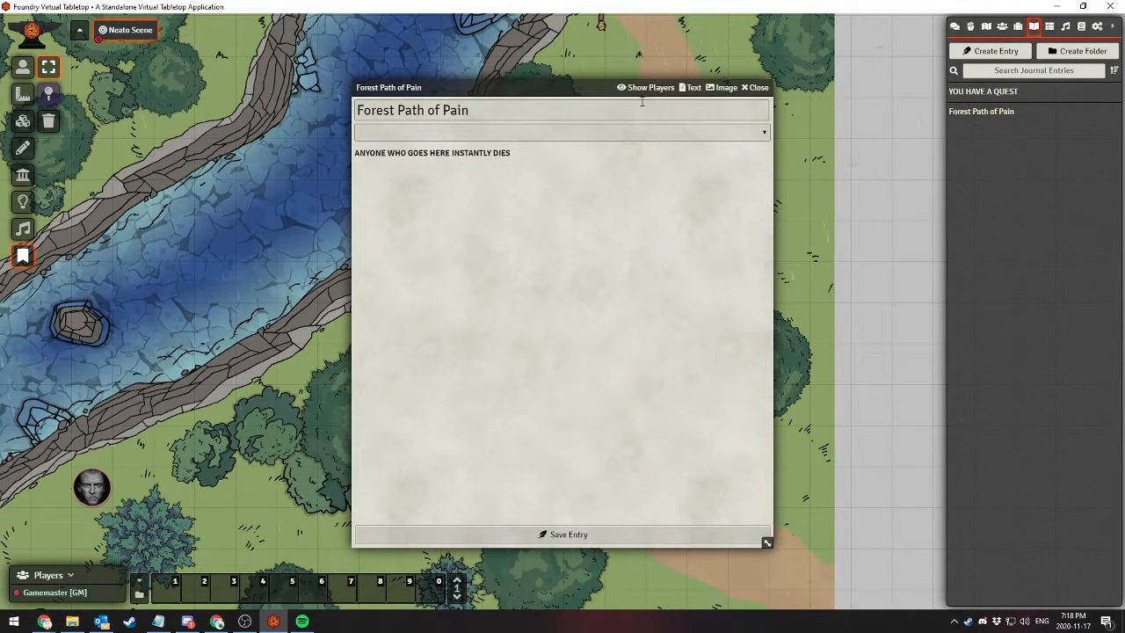
left_click(590, 133)
left_click(591, 134)
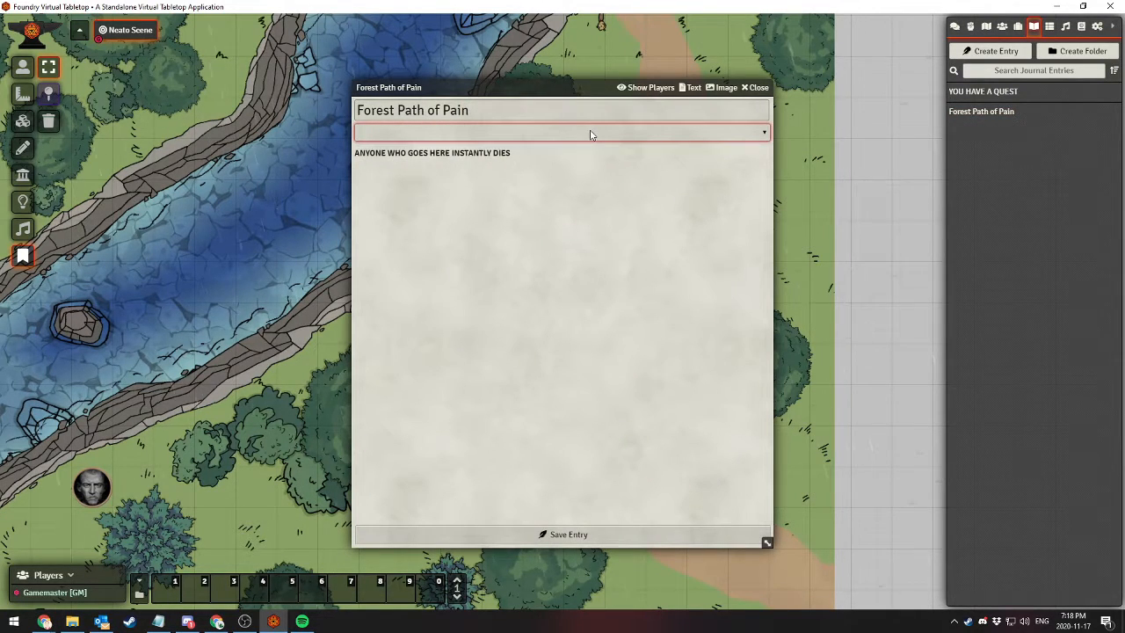
left_click(757, 88)
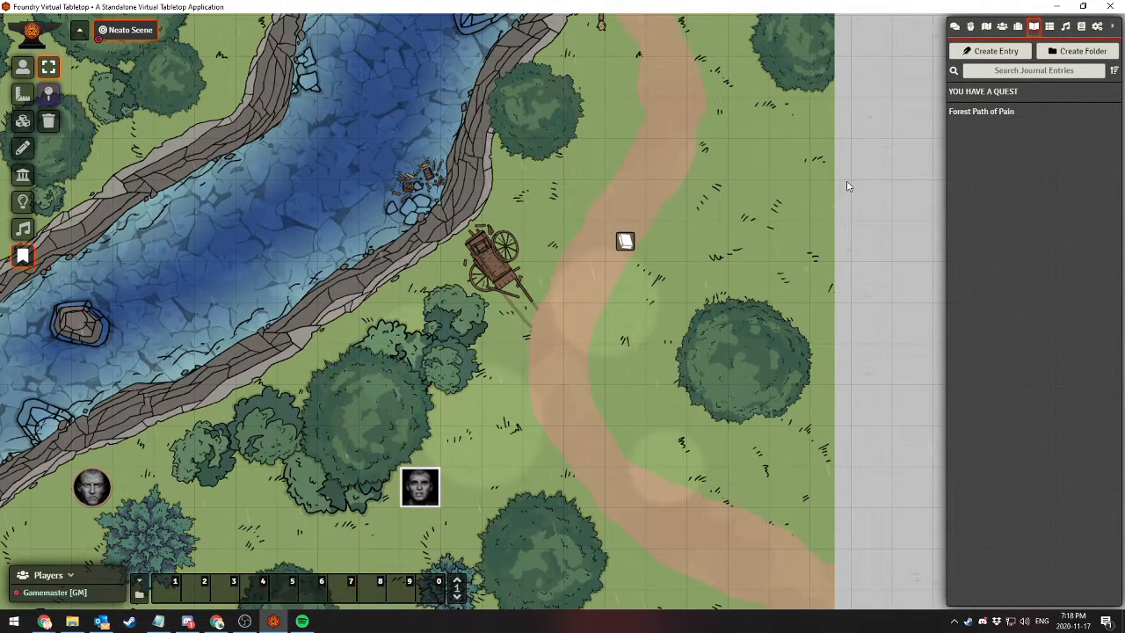
Examine the "Forest Path of Pain" entry's text editor, image insertion options, and image mode, and close it without changes
left_click(995, 118)
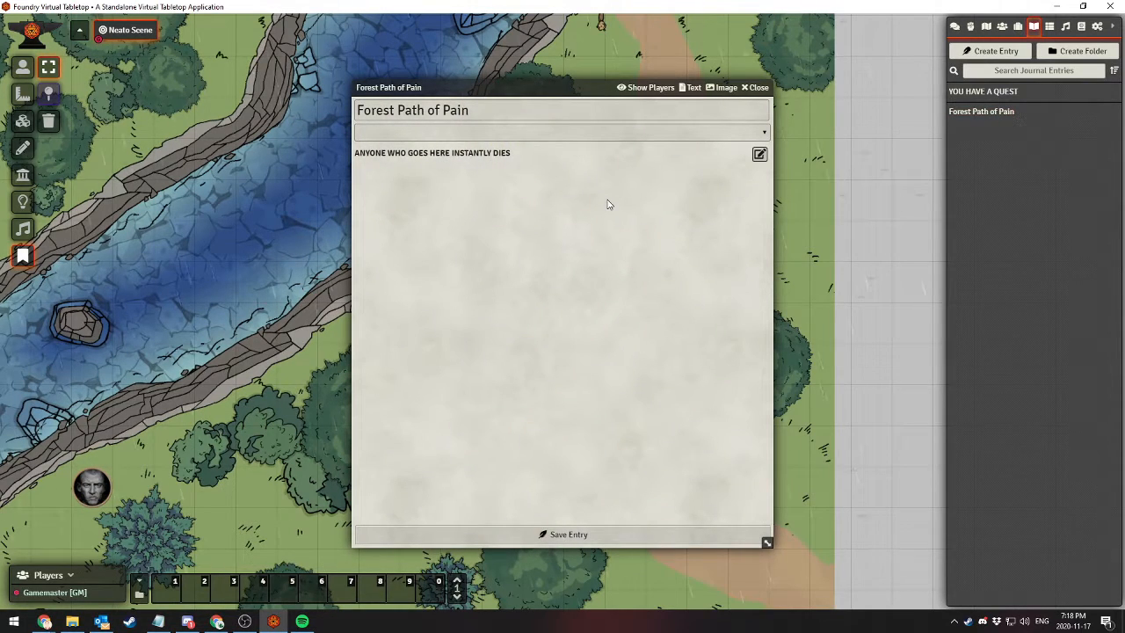
left_click(759, 155)
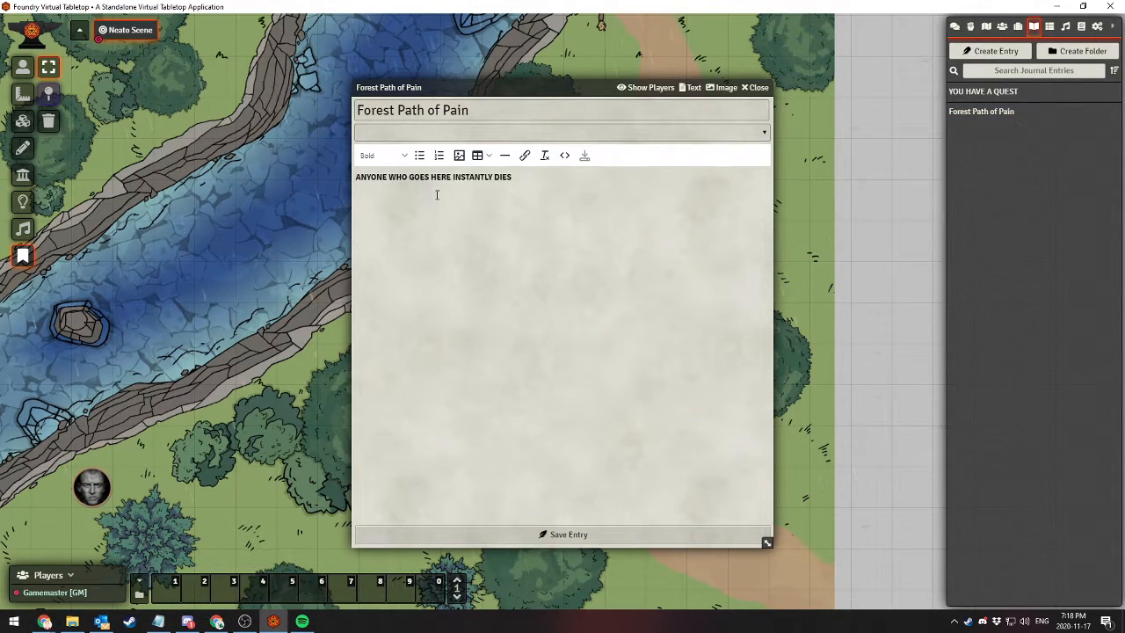
left_click(458, 156)
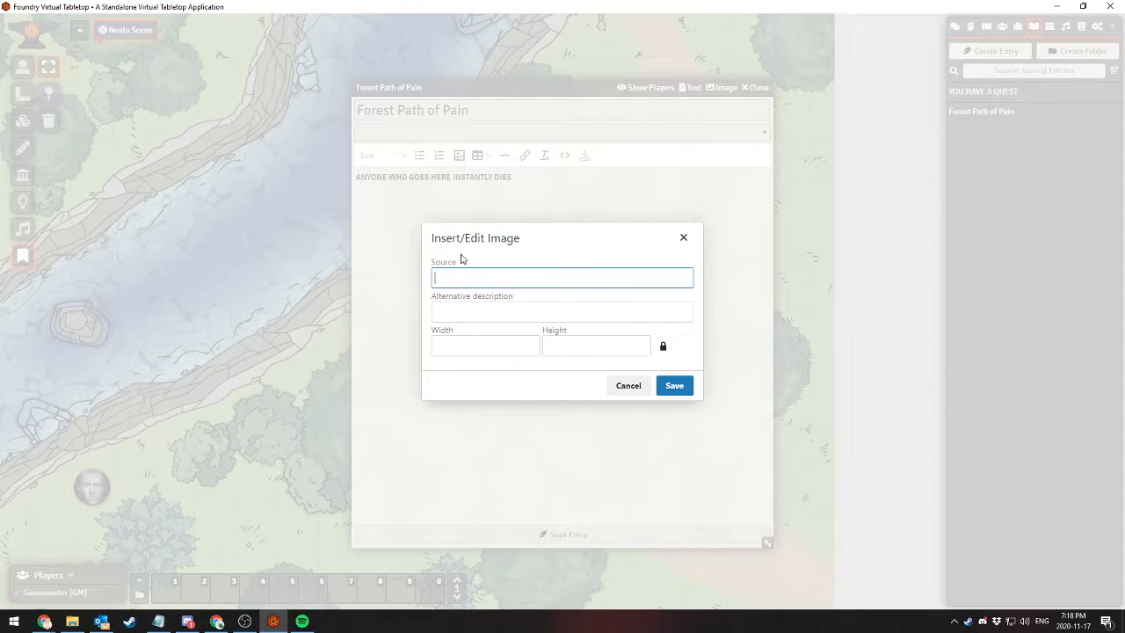
left_click(683, 237)
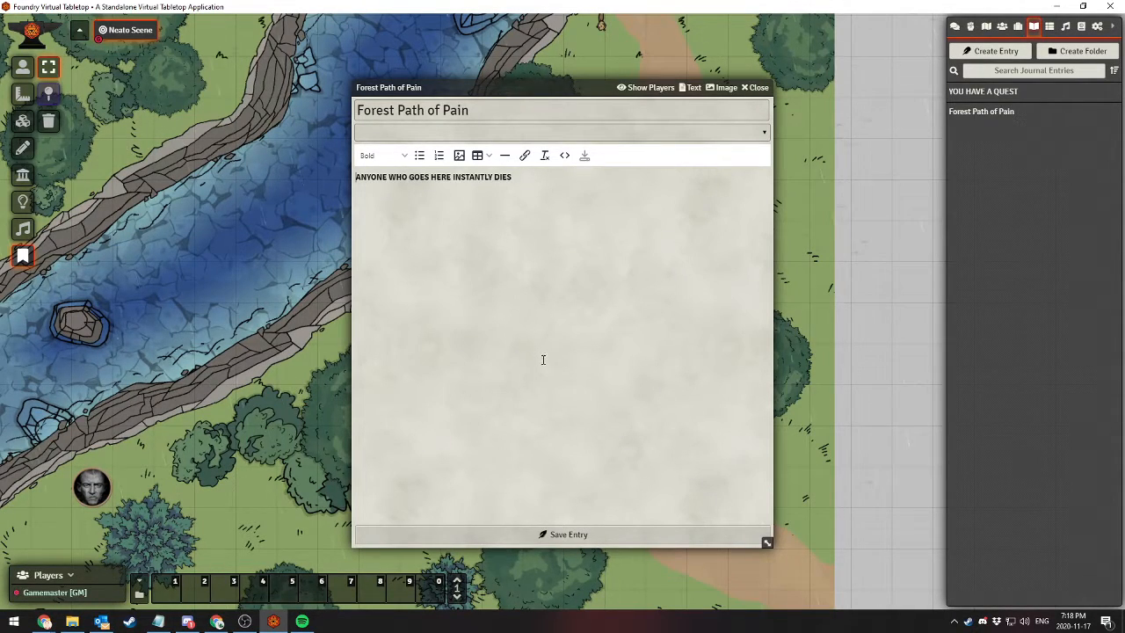
left_click(722, 87)
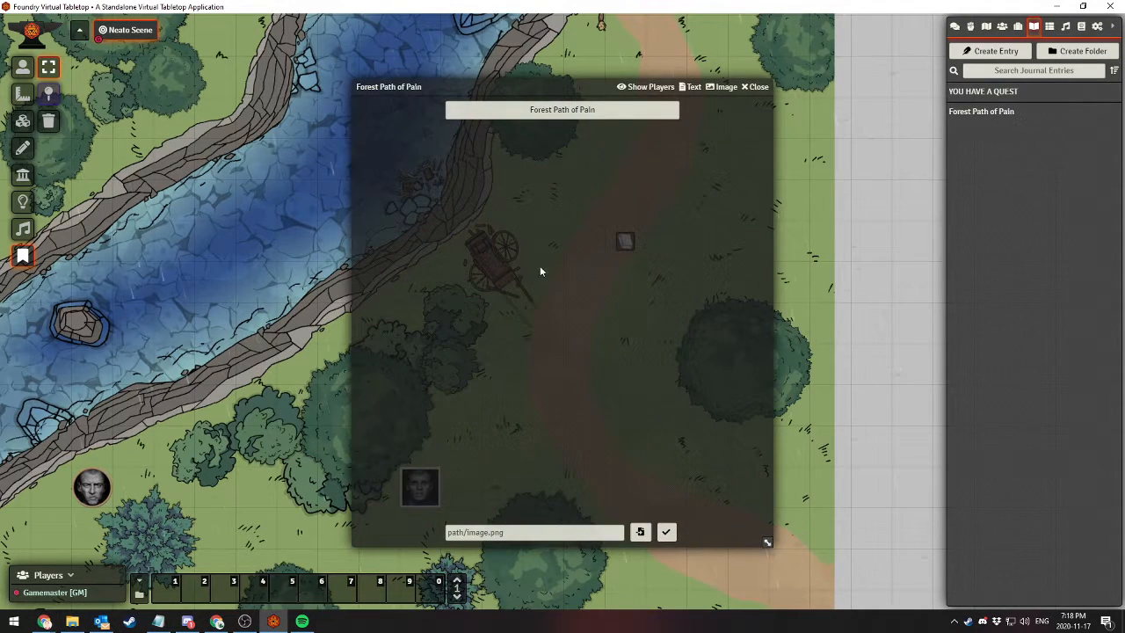
left_click(691, 88)
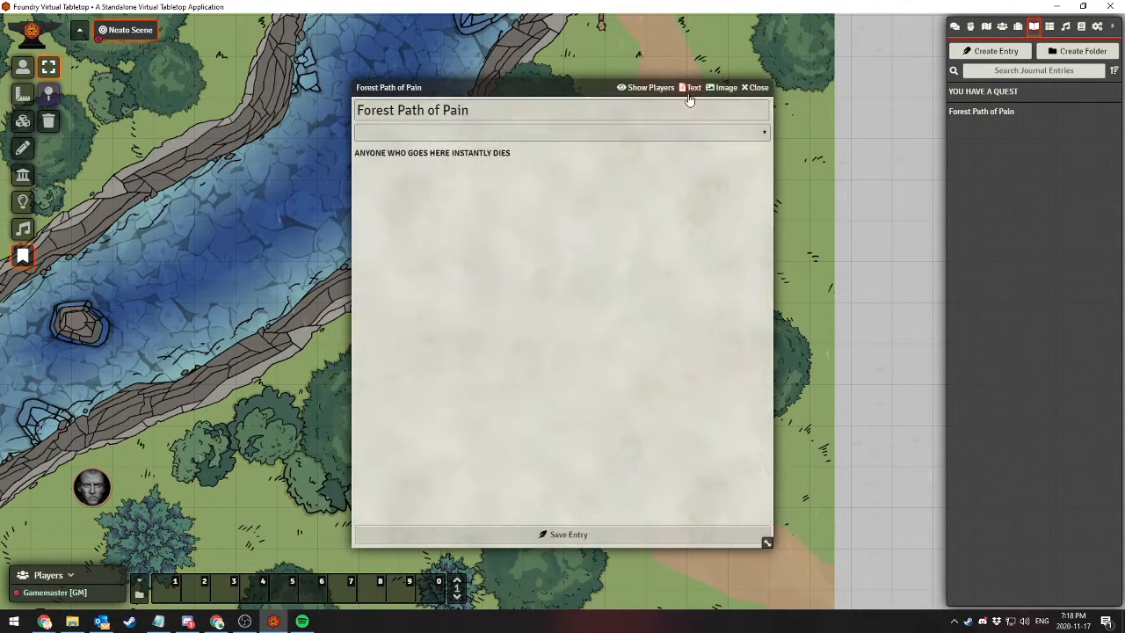
mouse_move(565, 224)
left_click(759, 87)
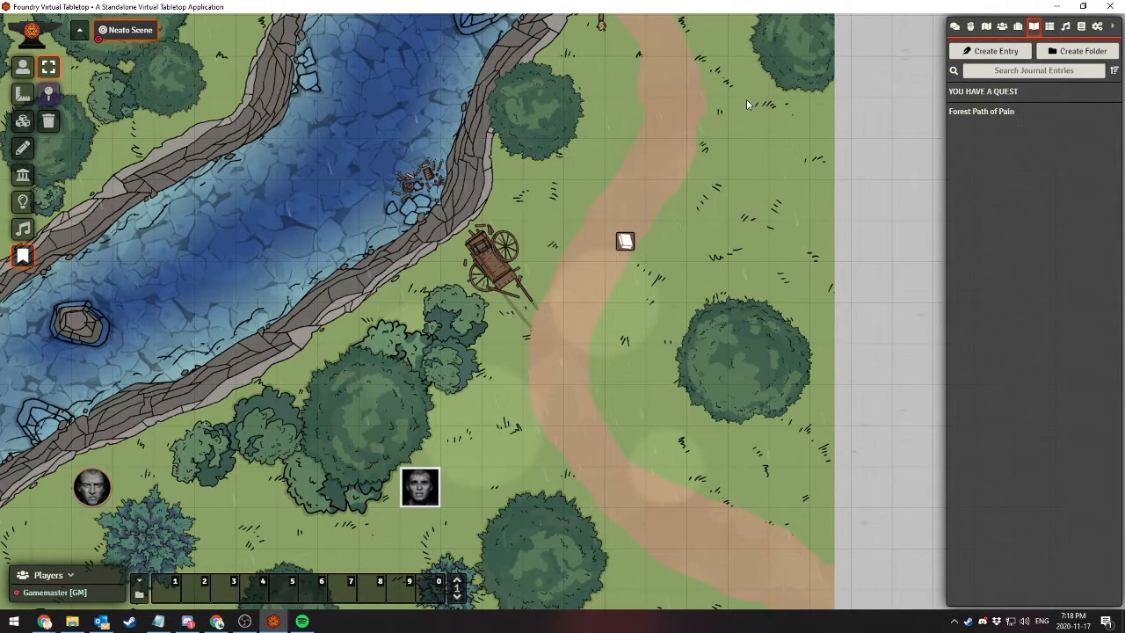
Change Neato Scene's weather effect to Autumn Leaves, save, and view the effect up close on the map
left_click(987, 27)
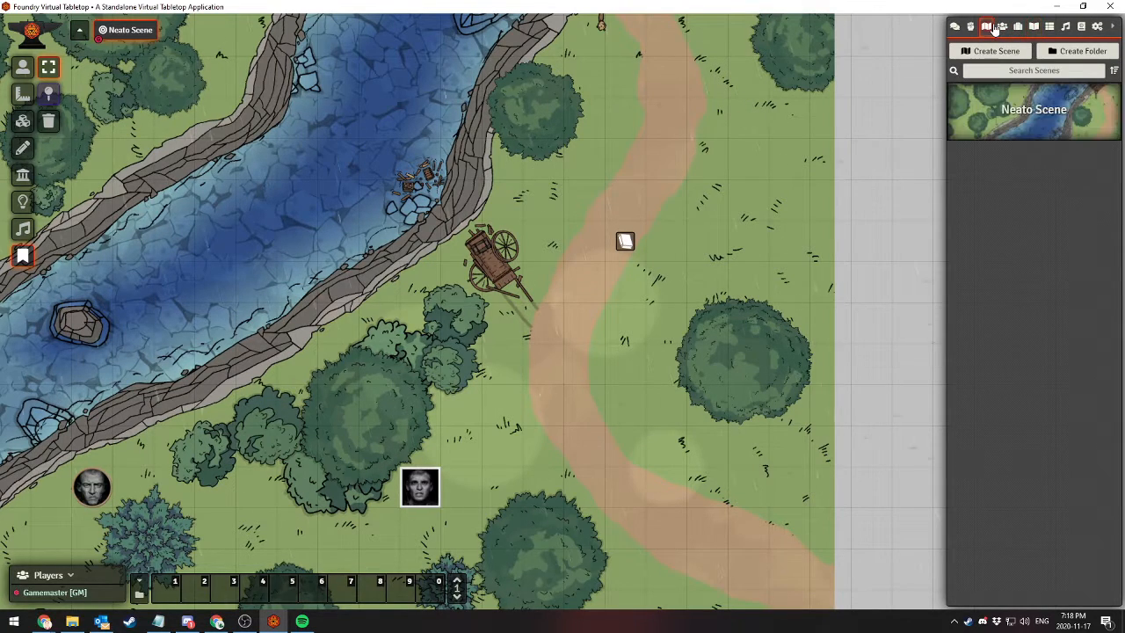
left_click(1011, 111)
scroll(466, 395, "down", 2)
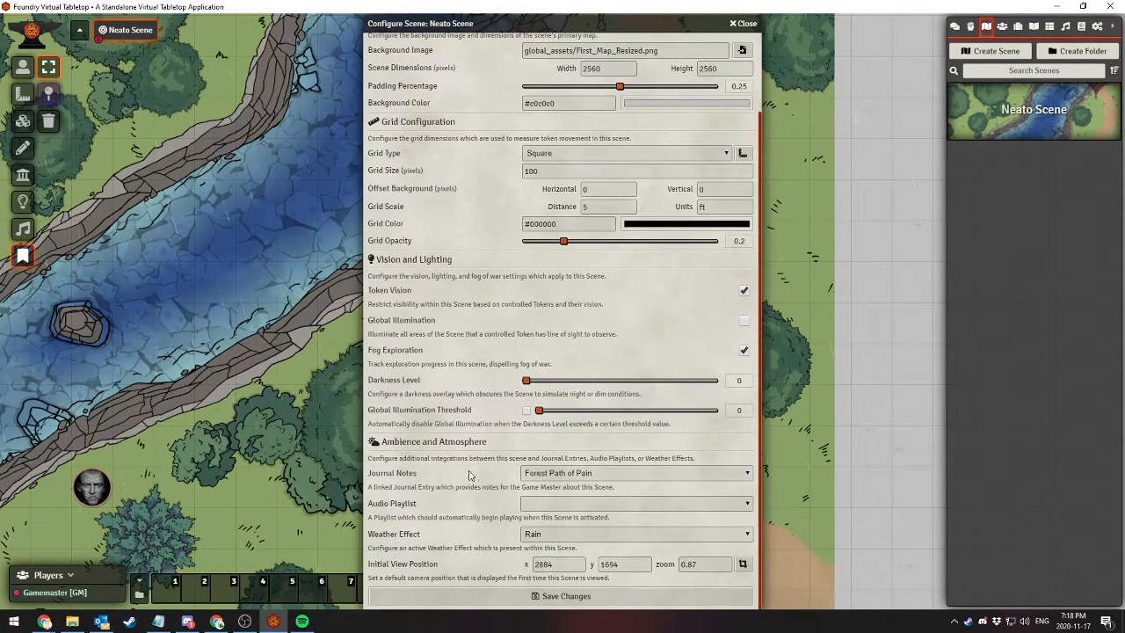
left_click(545, 533)
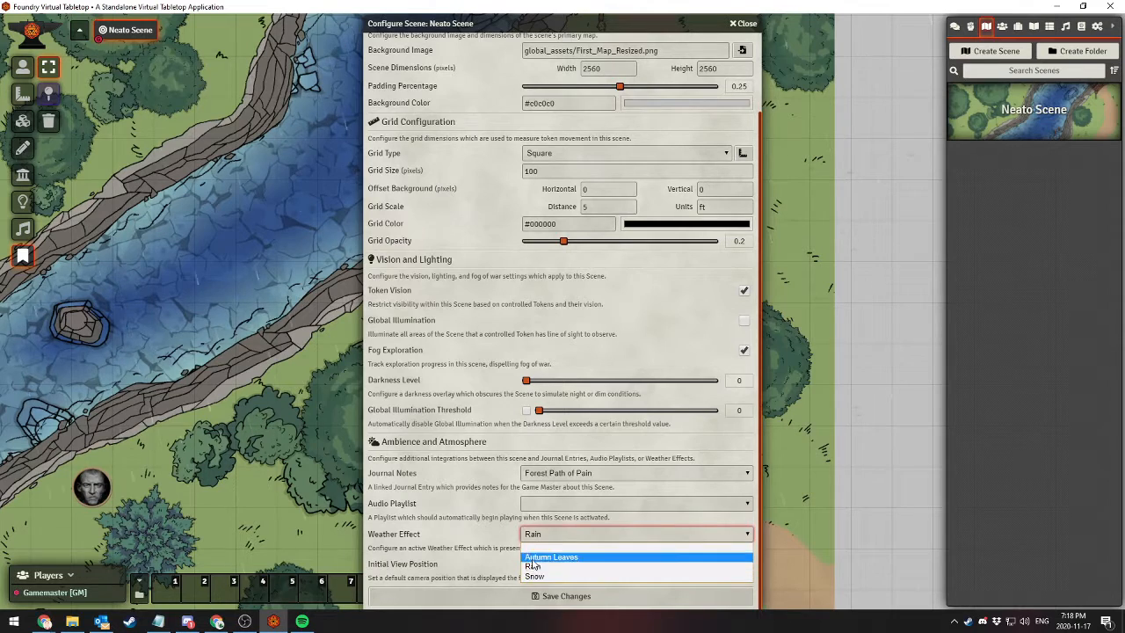
left_click(546, 554)
left_click(564, 597)
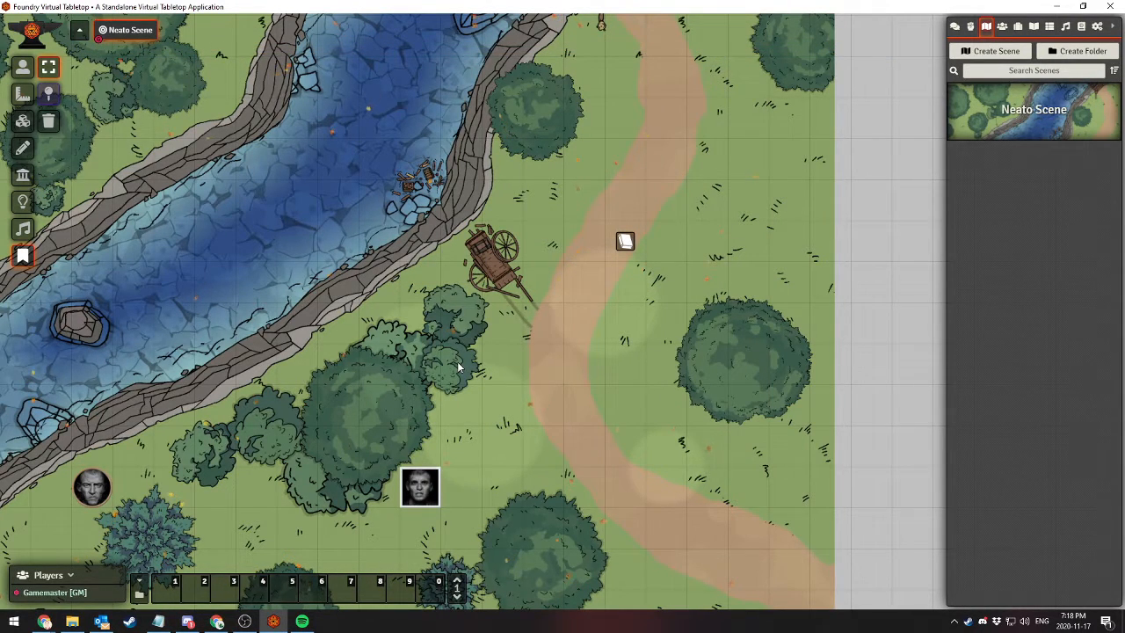
scroll(542, 306, "up", 5)
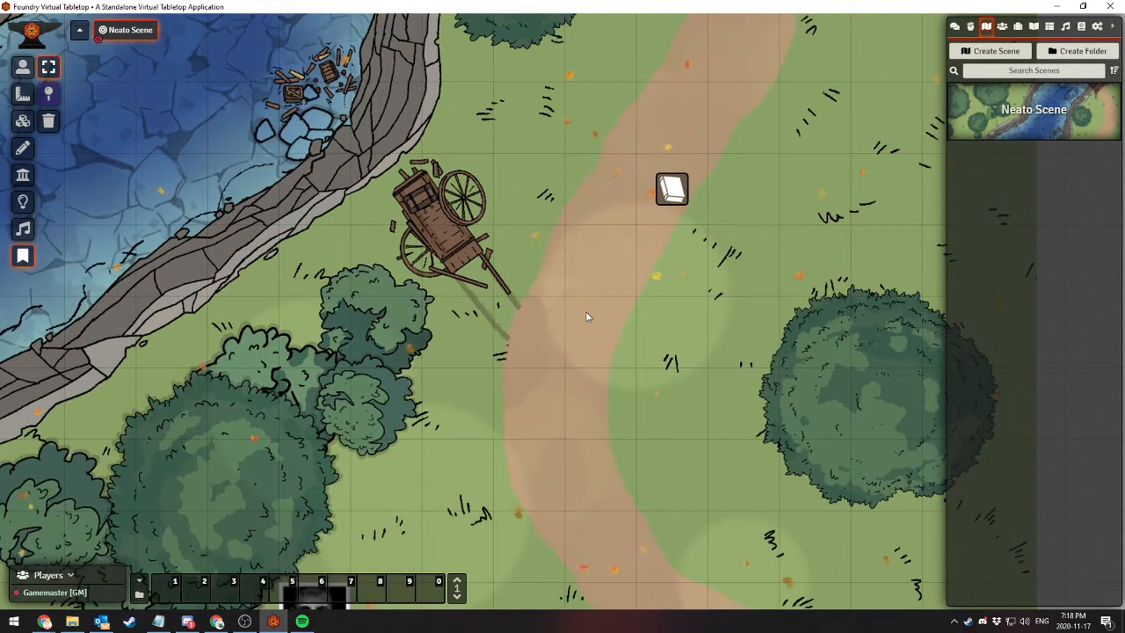
Change Neato Scene's weather effect to Snow, save, and view the effect on the map
left_click(1024, 122)
scroll(560, 526, "down", 2)
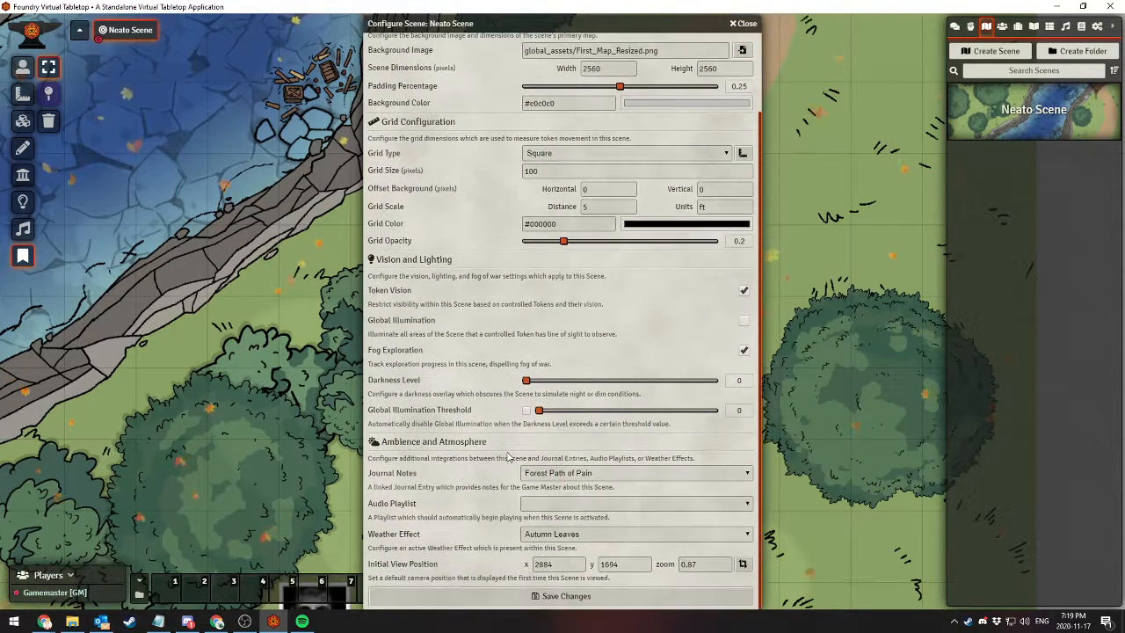
left_click(560, 531)
left_click(563, 576)
left_click(525, 597)
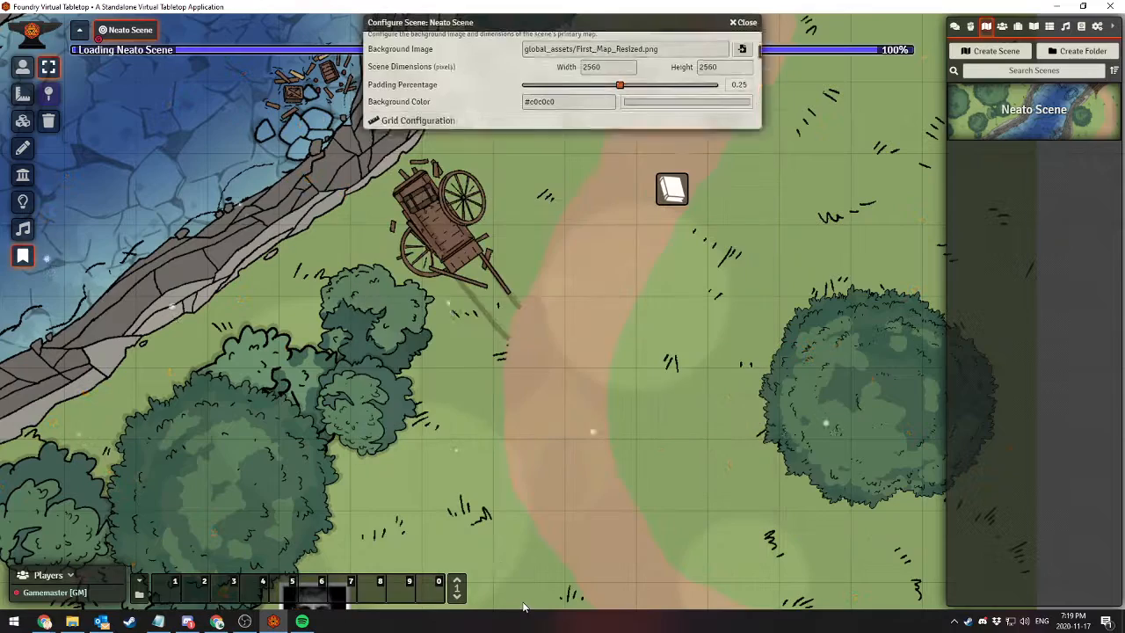
scroll(546, 323, "down", 13)
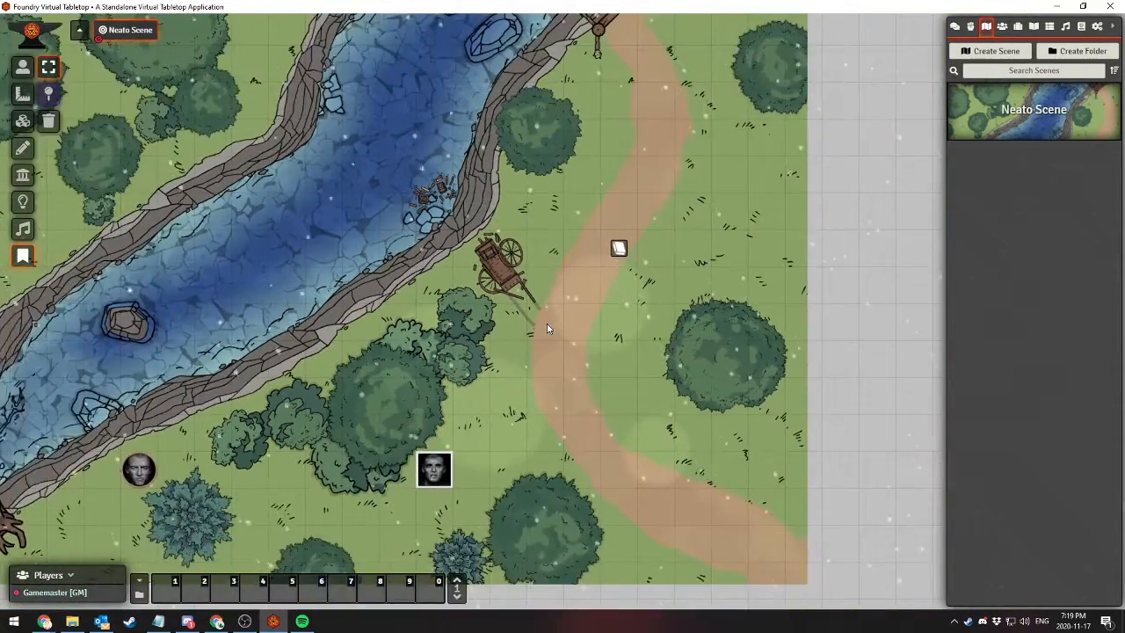
scroll(546, 325, "up", 1)
left_click_drag(493, 330, 529, 361)
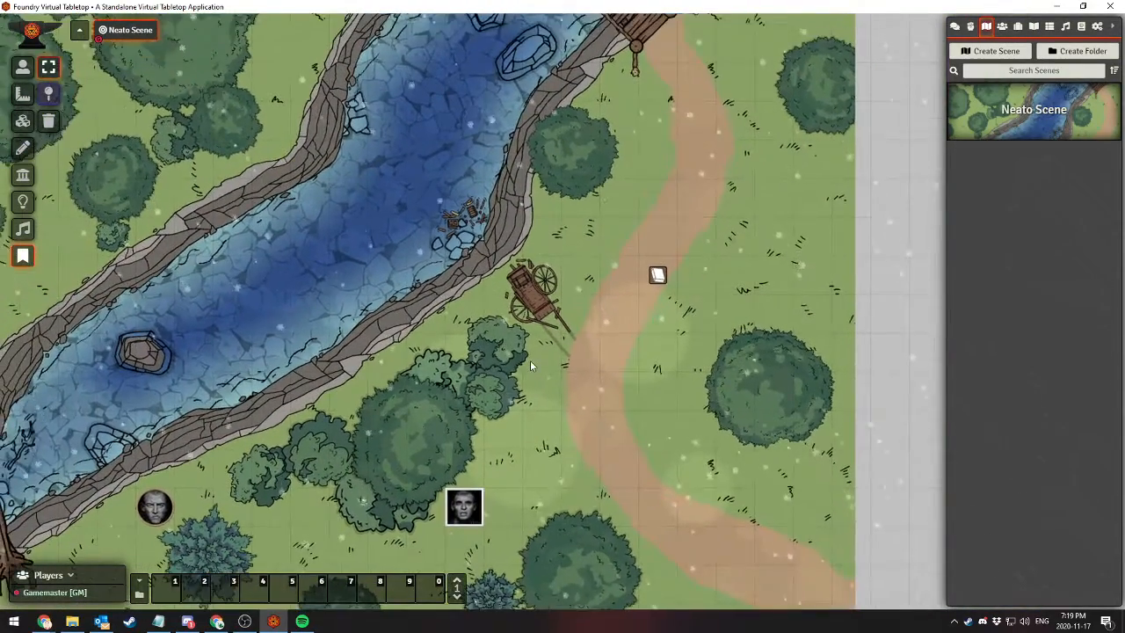
Create a new rollable table named "LOOT TABLE"
left_click(1053, 28)
left_click(995, 51)
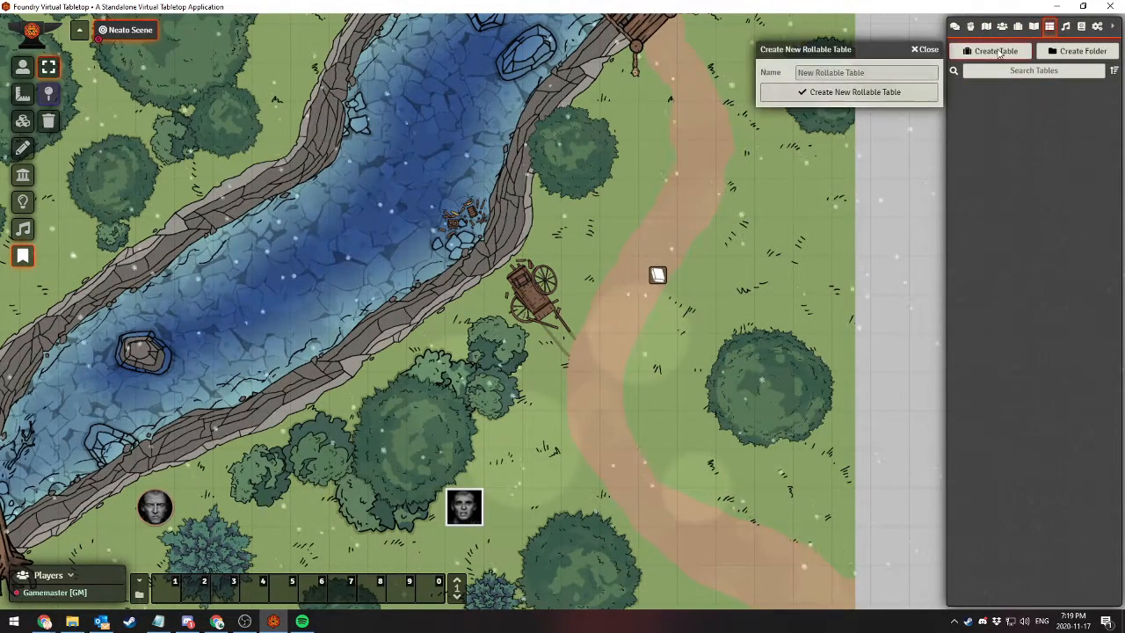
left_click(834, 73)
type("LOOT TABLE")
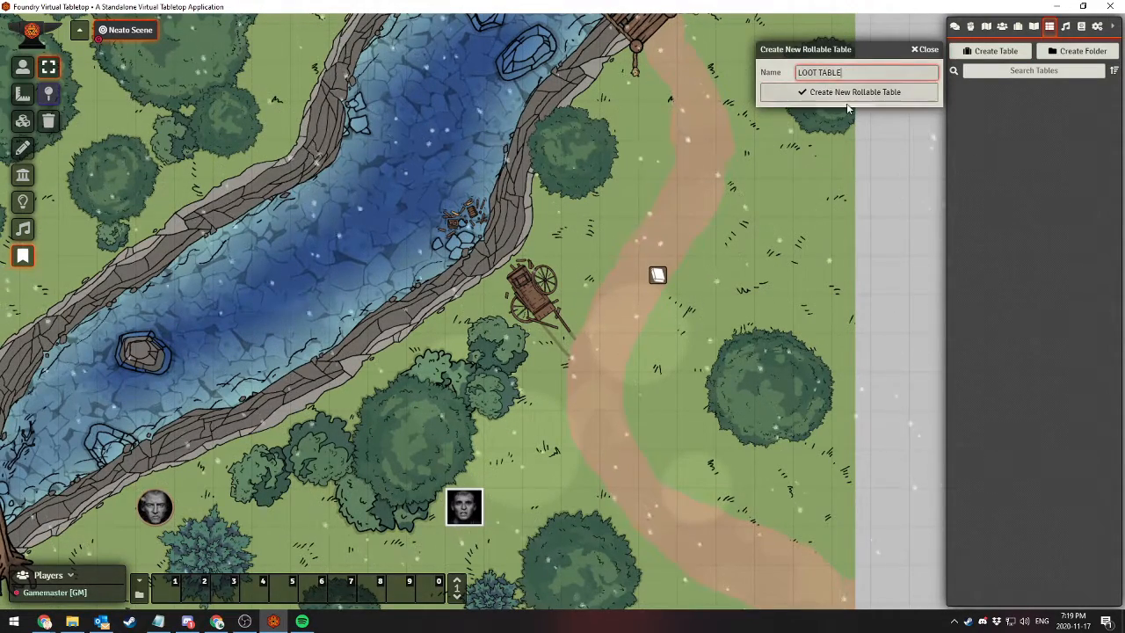
left_click(843, 95)
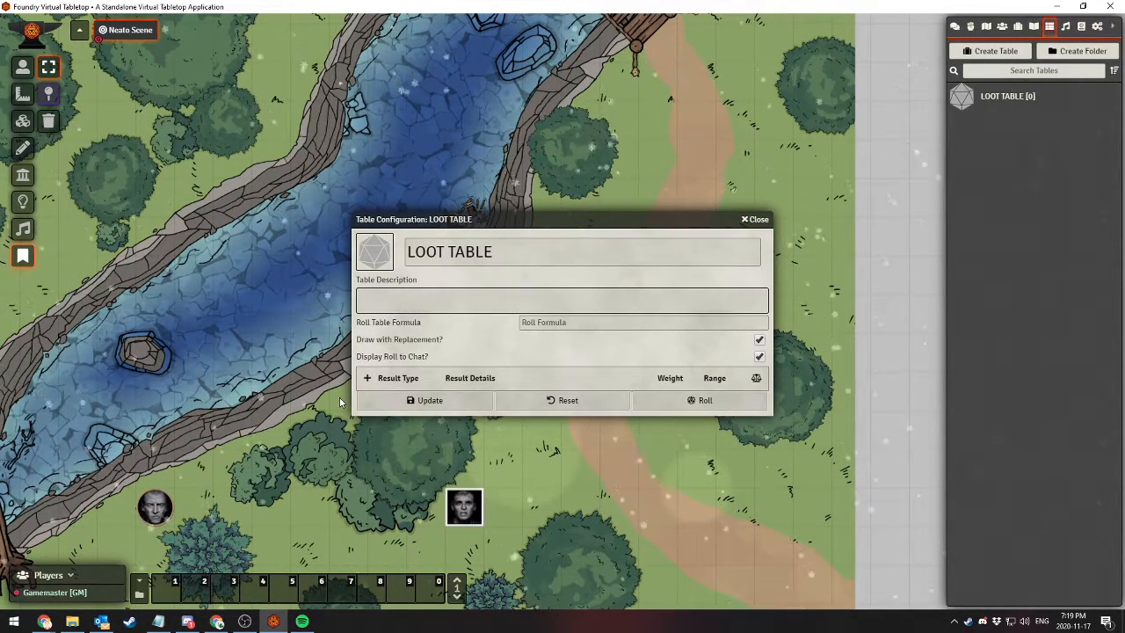
Enter "Get you some items" as the loot table's description
left_click(422, 300)
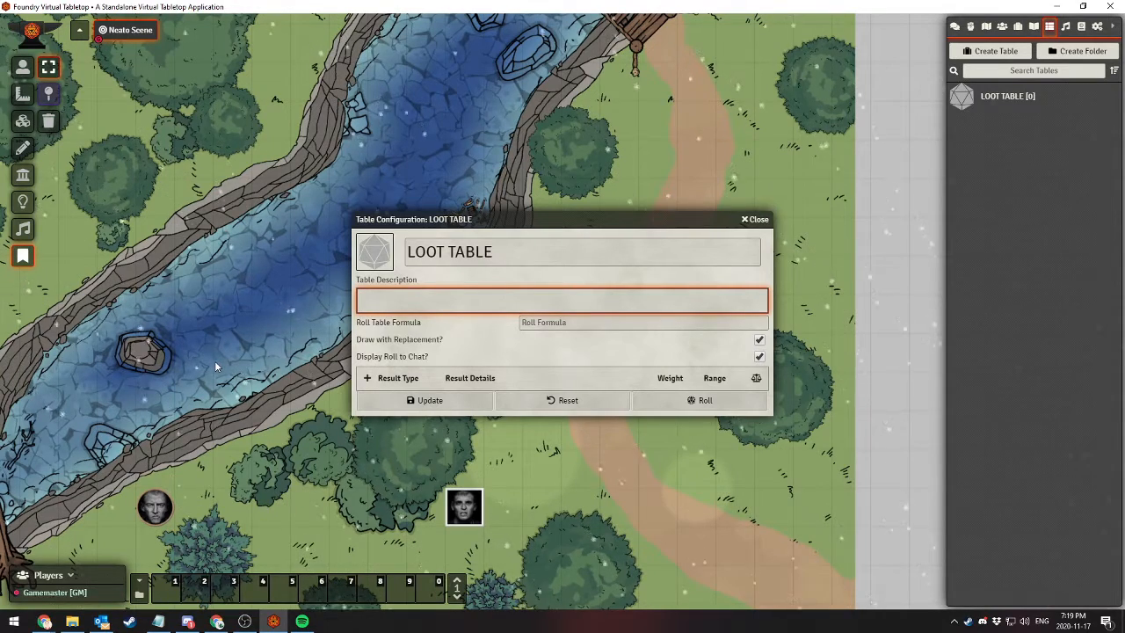
type("Get you some items")
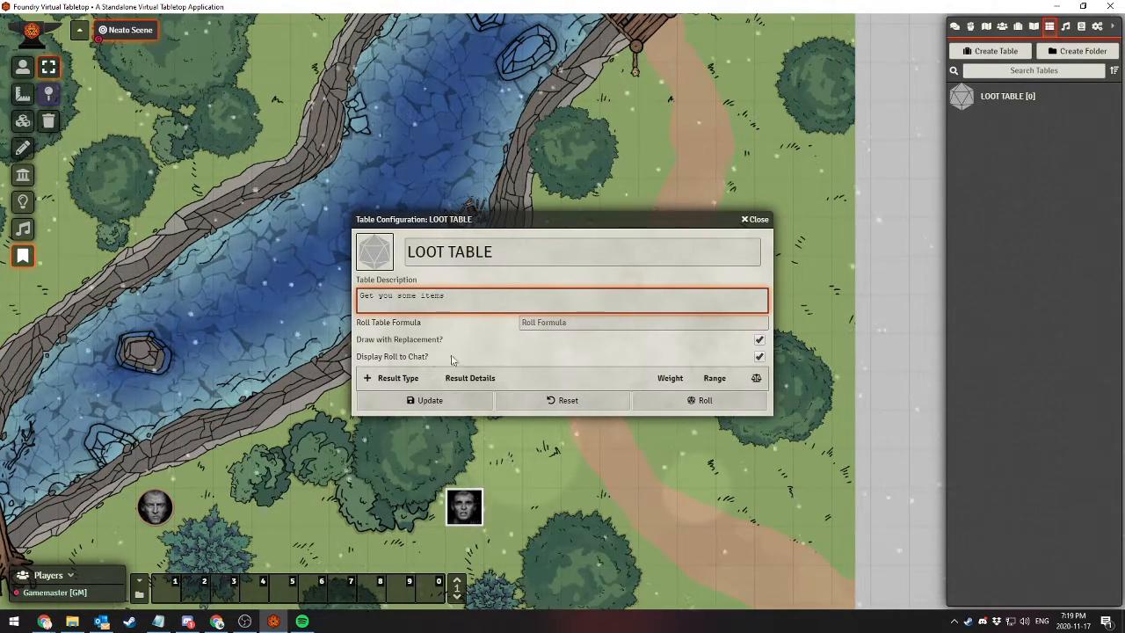
Add a result row to the loot table
left_click(598, 334)
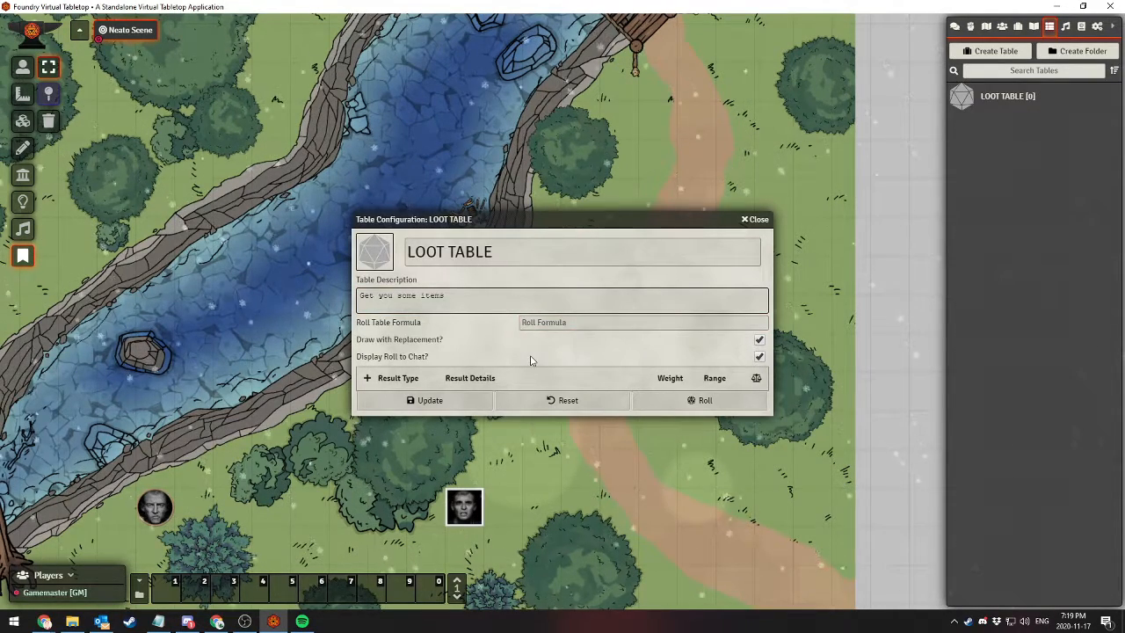
left_click(367, 380)
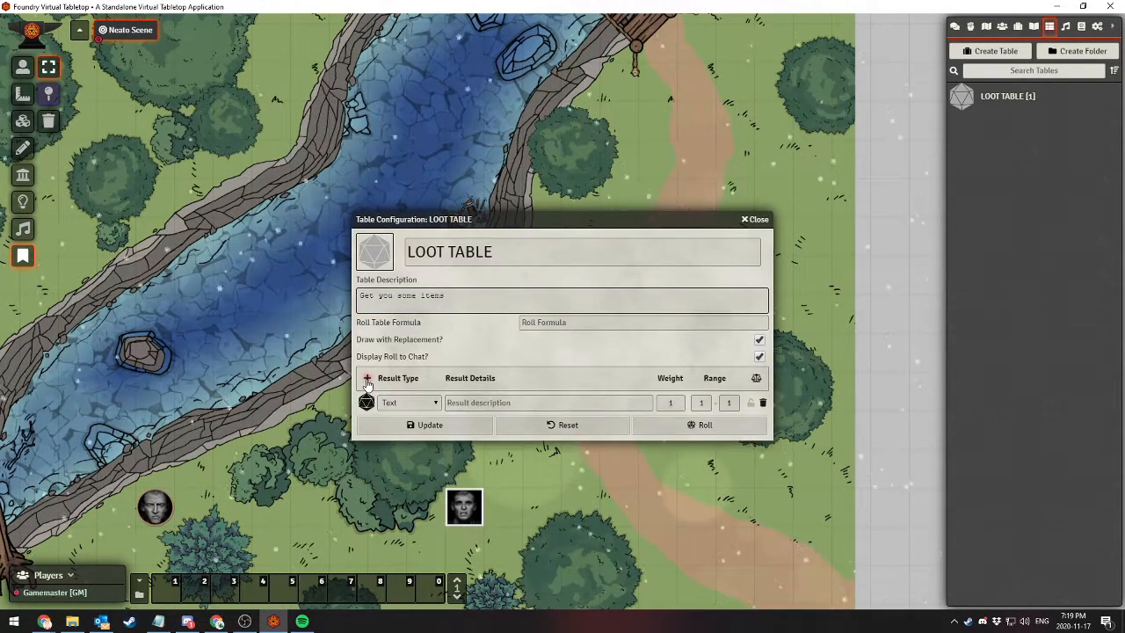
Try setting the result's type to Compendium with dnd5e.items as the source
left_click(410, 402)
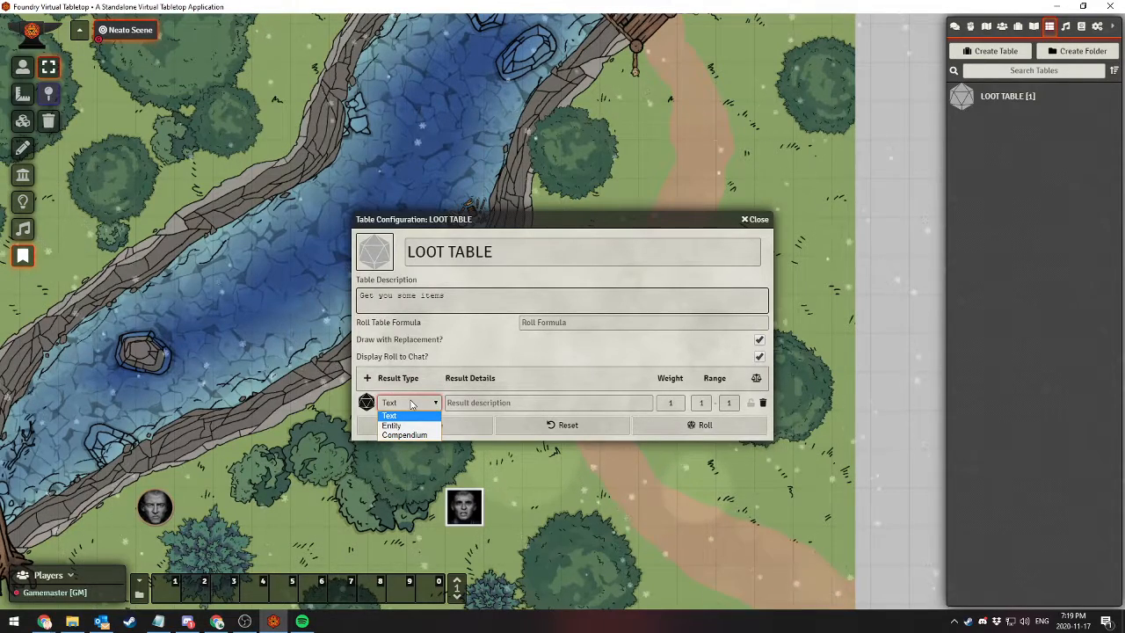
left_click(405, 435)
left_click(520, 402)
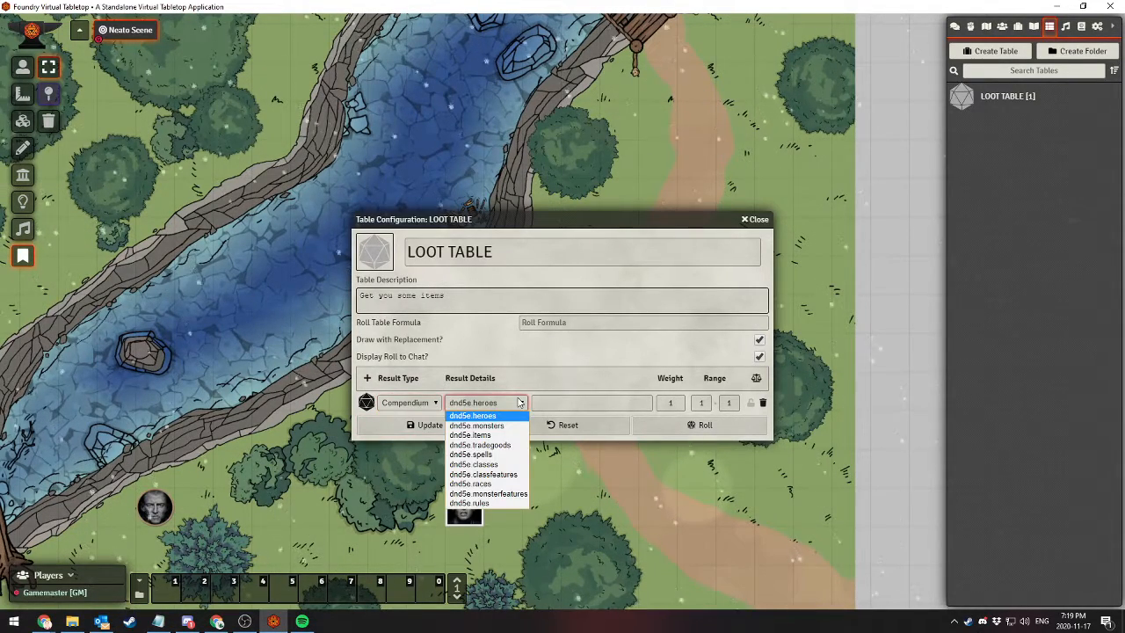
left_click(521, 403)
left_click(567, 399)
left_click(497, 403)
left_click(470, 435)
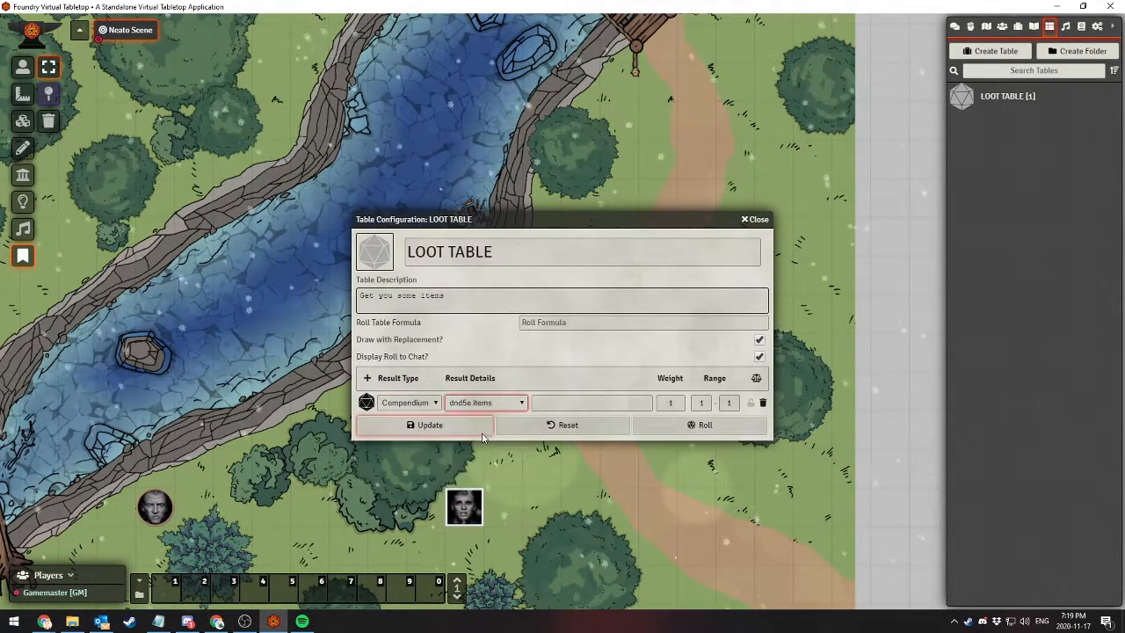
Try switching the result's type to Entity with Item as the document type
left_click(403, 402)
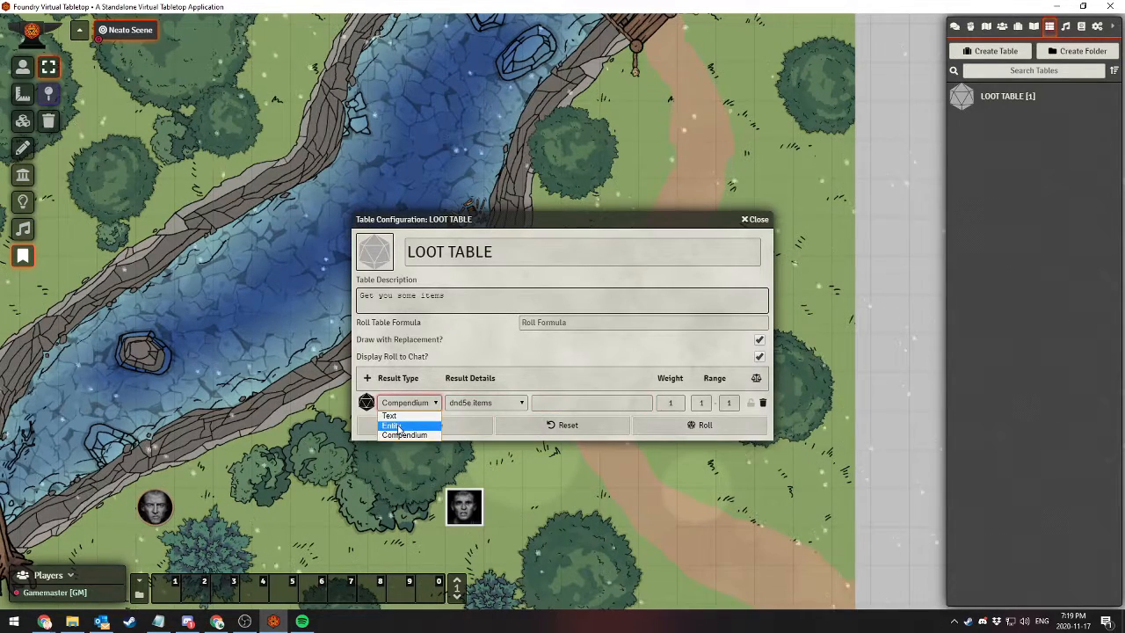
left_click(391, 425)
left_click(486, 402)
left_click(461, 421)
left_click(557, 405)
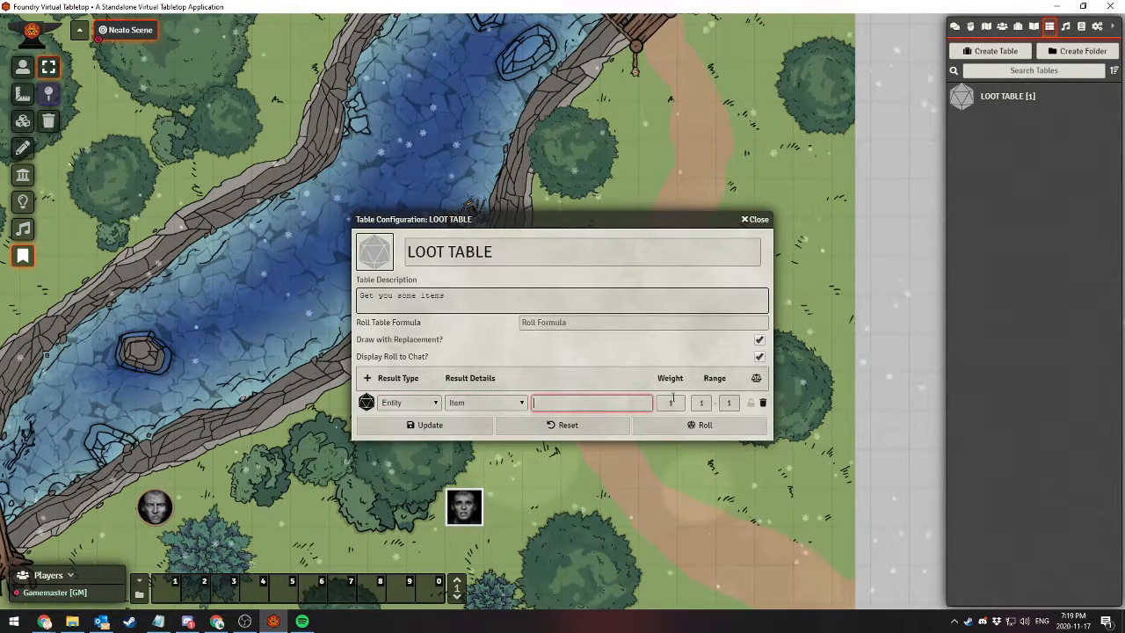
Set the first result's type to Text with the description "What did I get?"
left_click(413, 403)
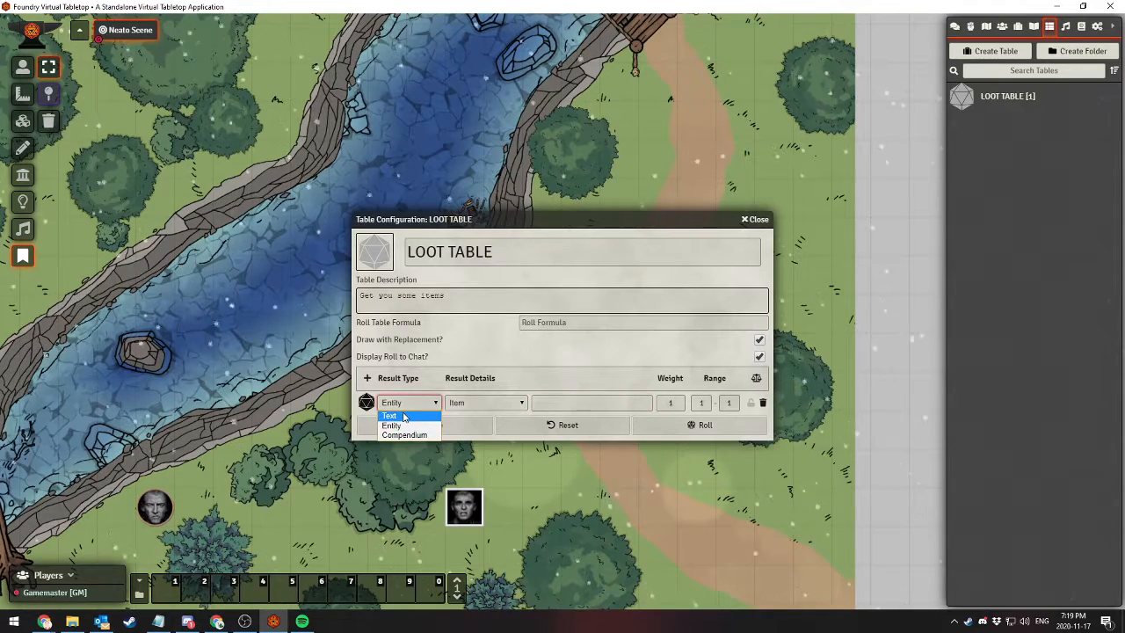
left_click(390, 416)
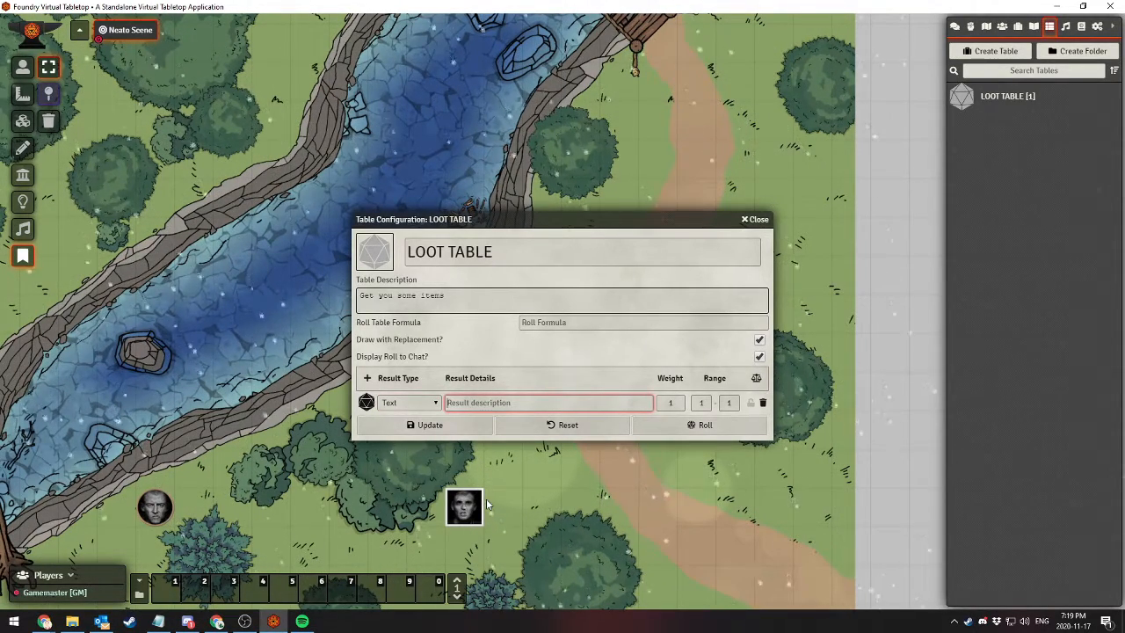
type("What did I get?")
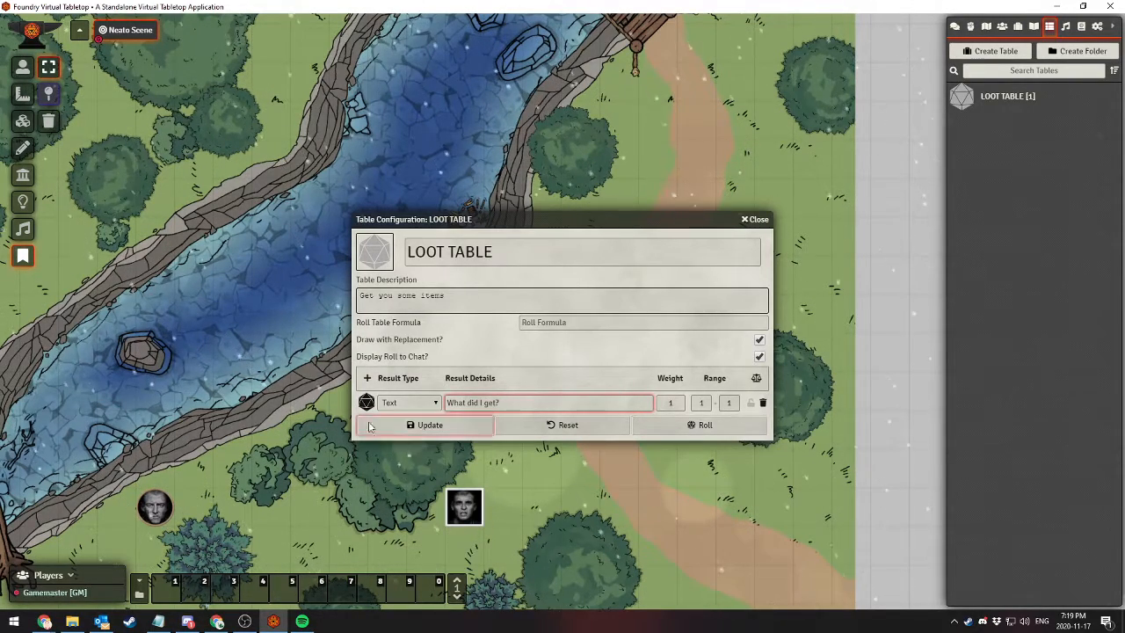
Add a second Text result with the description "Let's find out."
left_click(367, 378)
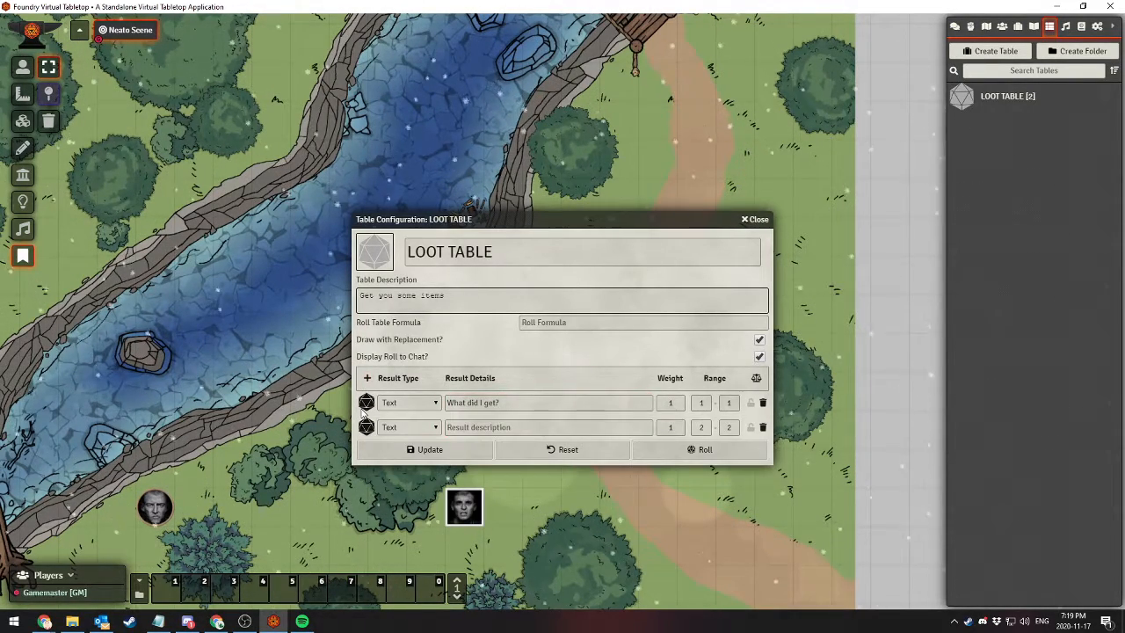
left_click(479, 426)
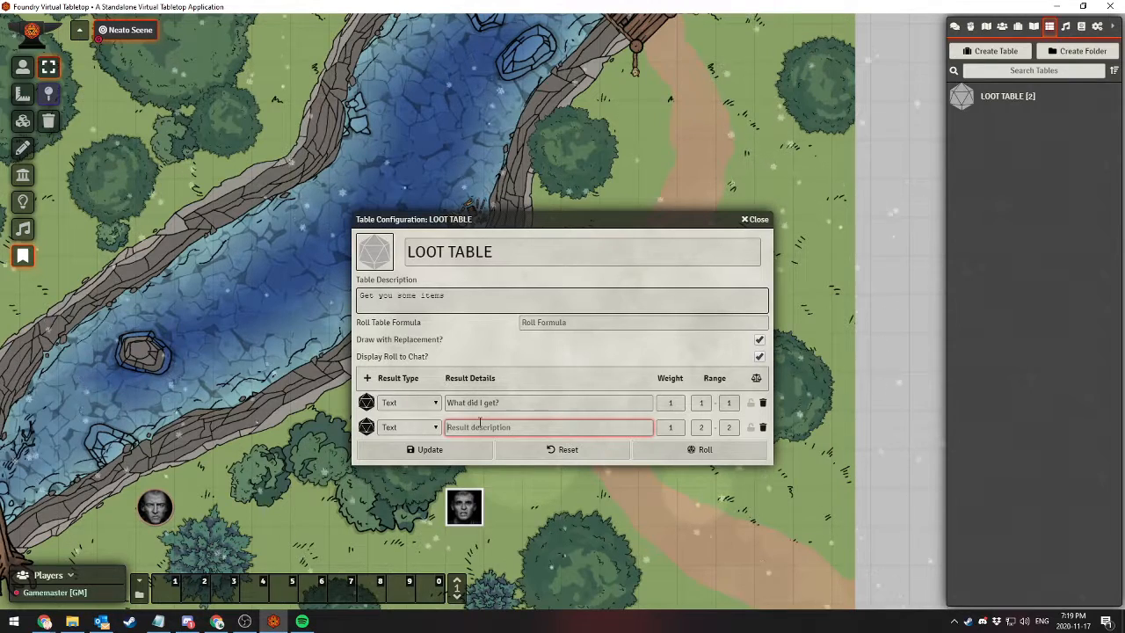
type("Let's find out.")
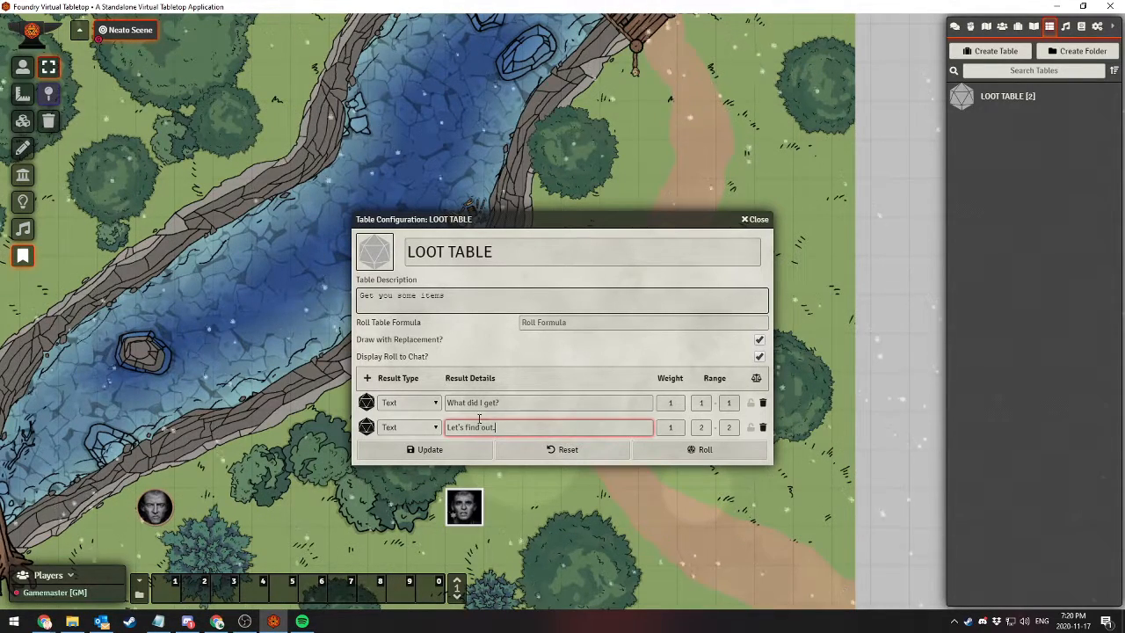
left_click(553, 356)
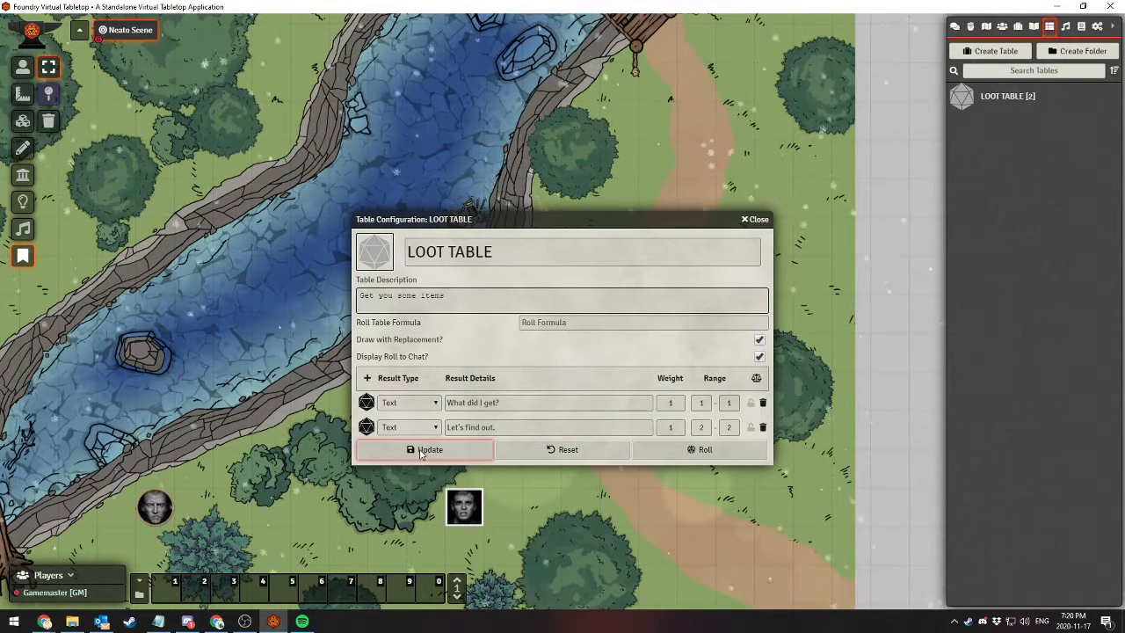
Try rolling the loot table and open the chat log to check for the result
left_click(729, 456)
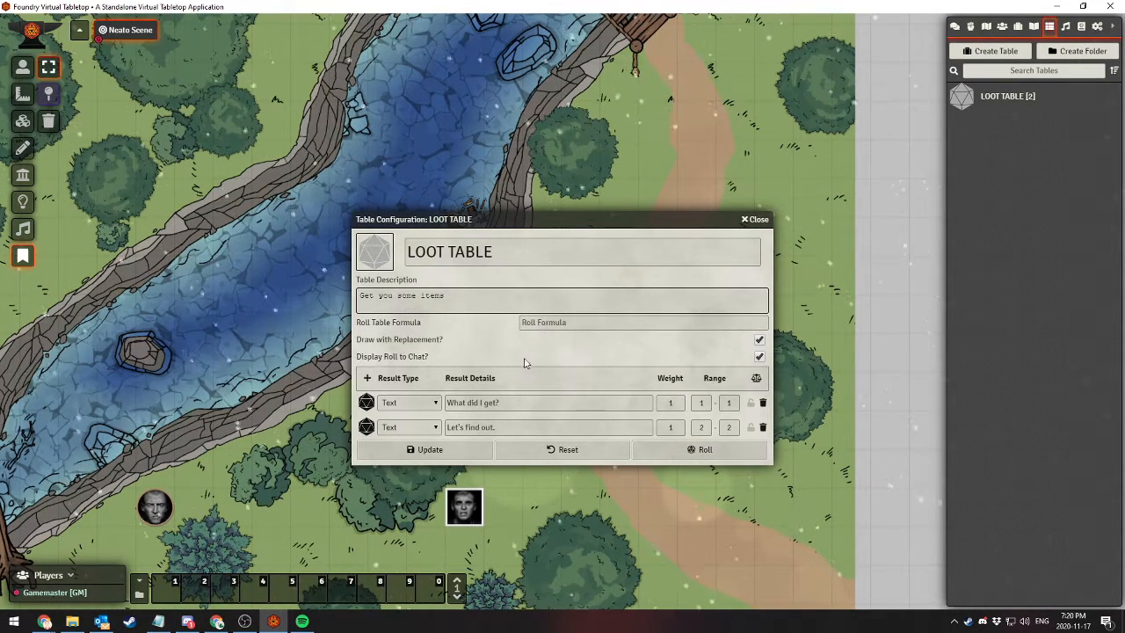
left_click(953, 27)
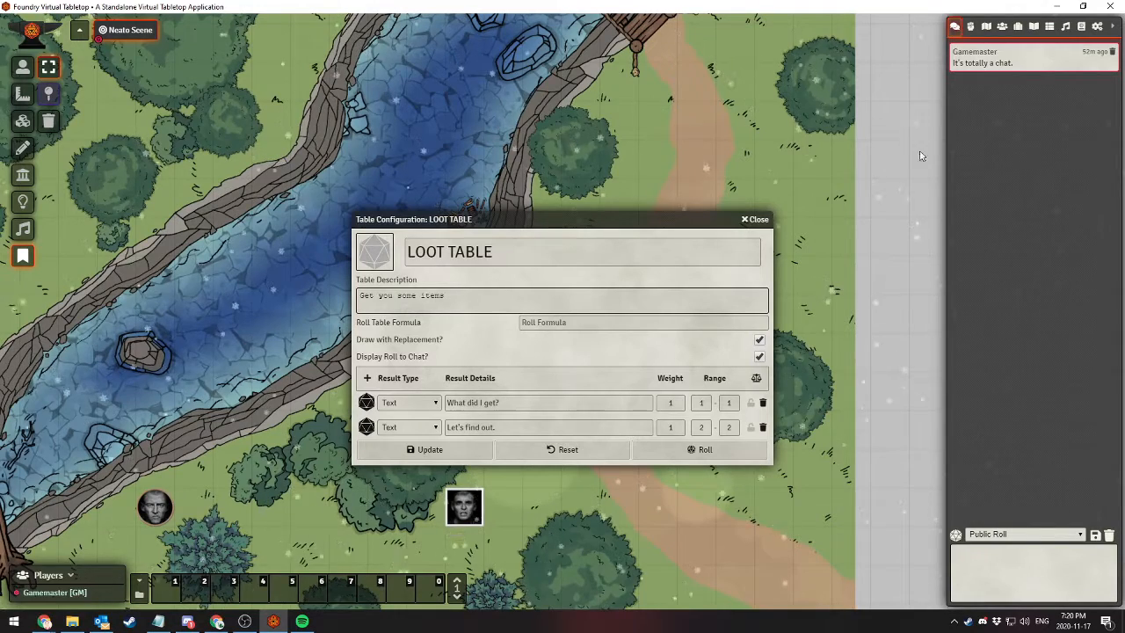
Add a third result of type Entity, set to Item, and name it "Big potion of gunk"
left_click(367, 378)
left_click(410, 451)
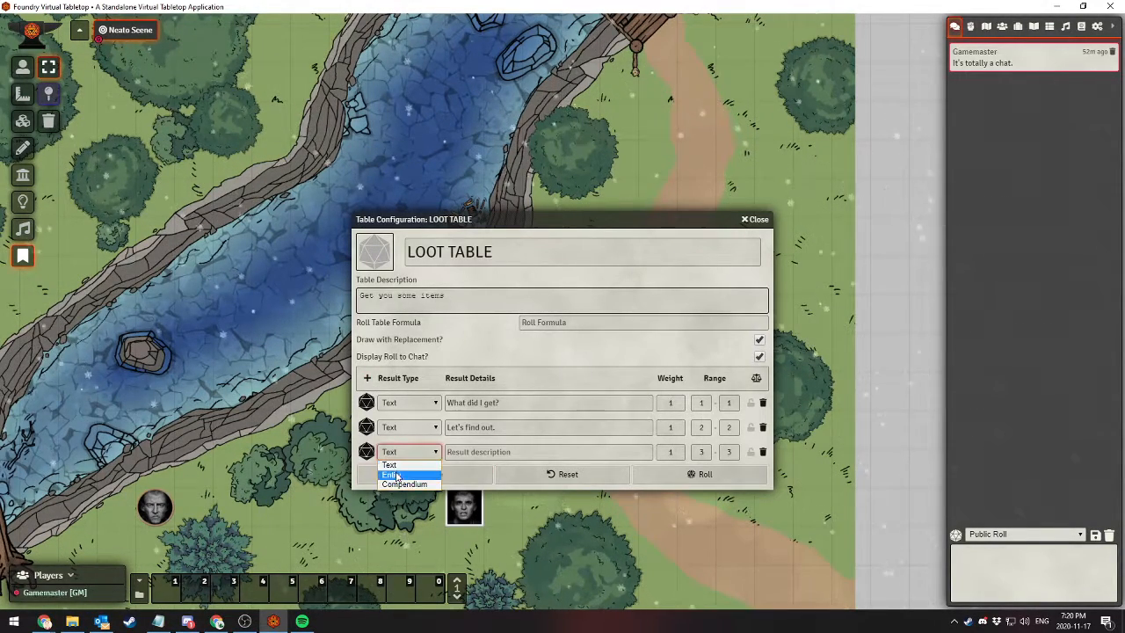
left_click(391, 475)
left_click(483, 451)
left_click(458, 475)
left_click(546, 448)
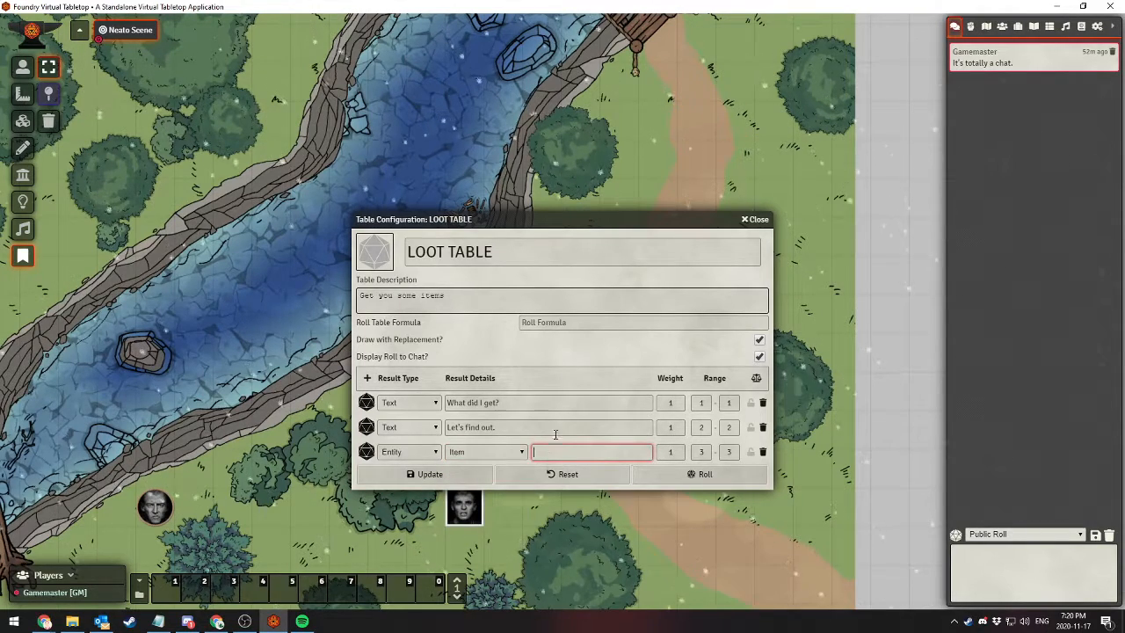
type("Big potion of gunk")
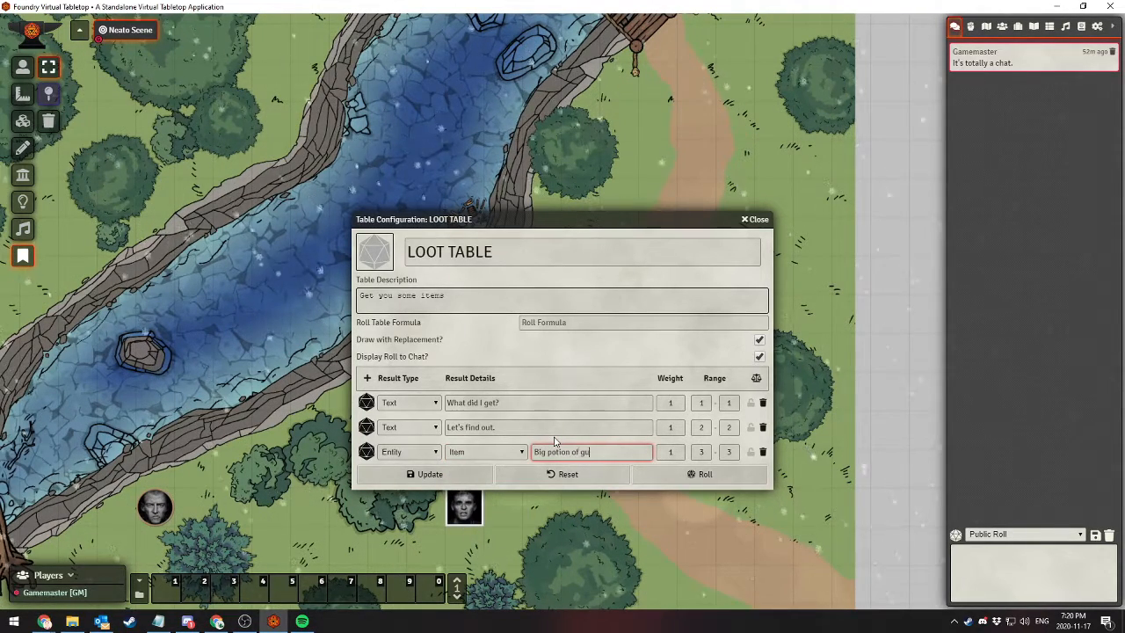
Add a fourth result of type Compendium with dnd5e.races as the source
left_click(367, 380)
left_click(409, 476)
left_click(406, 507)
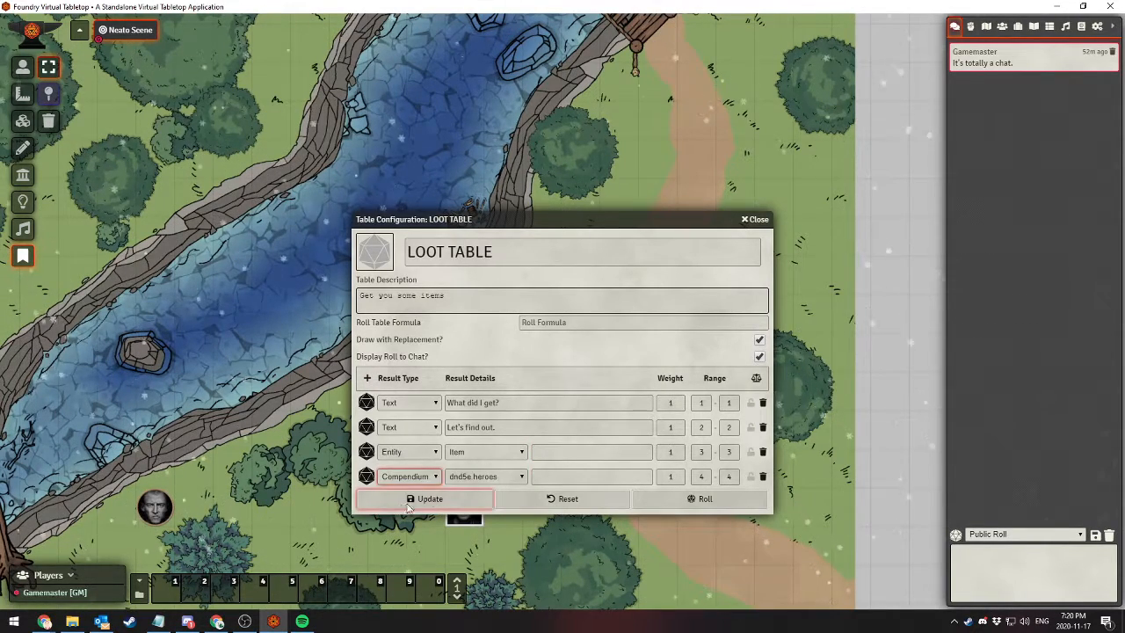
left_click(485, 476)
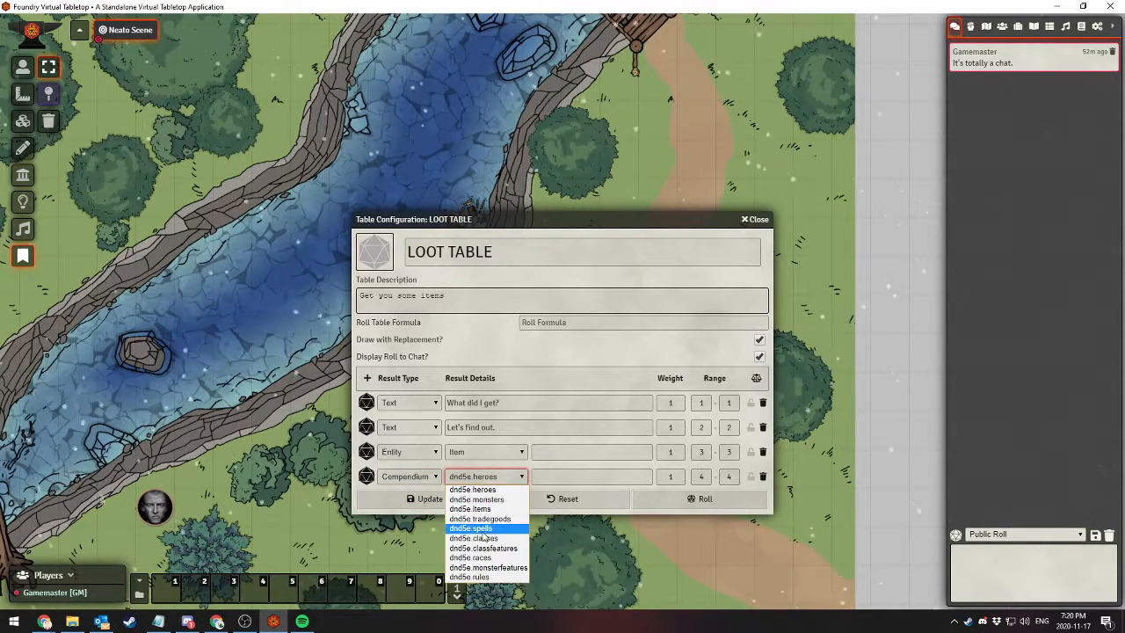
left_click(482, 557)
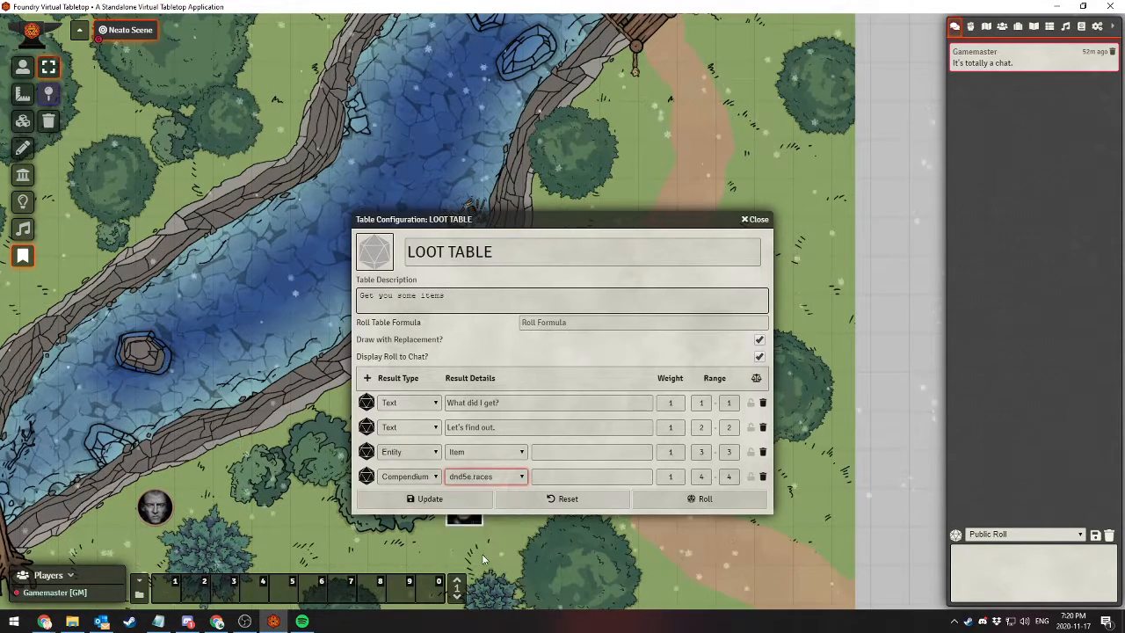
left_click(545, 475)
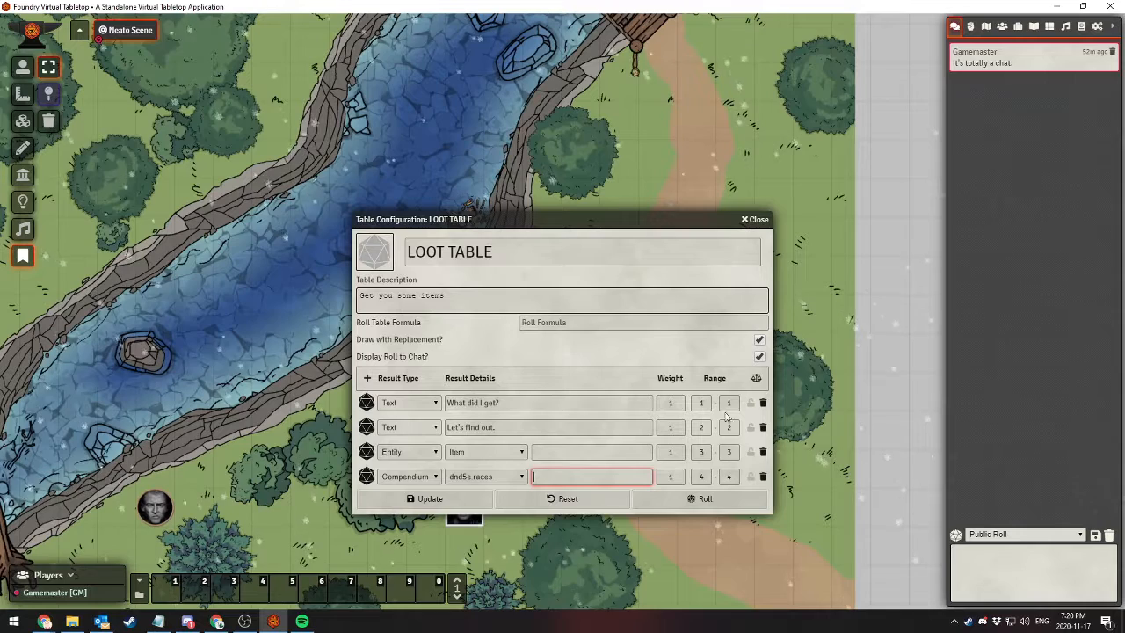
Set the roll table formula to 1d4 and roll the loot table
left_click(554, 322)
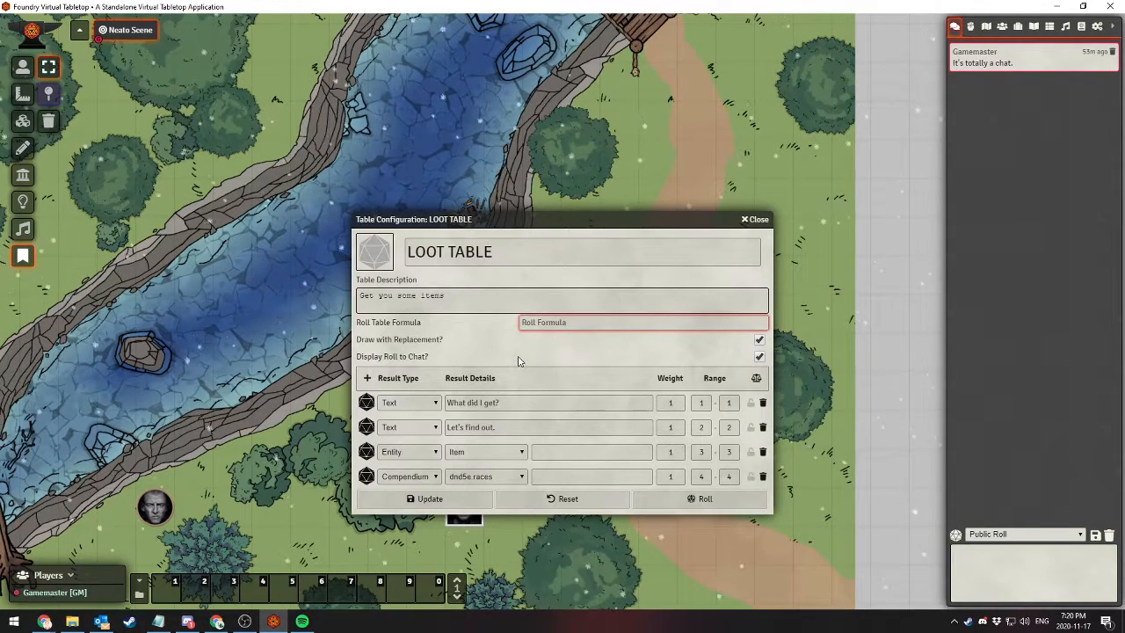
type("1d4")
key("Tab")
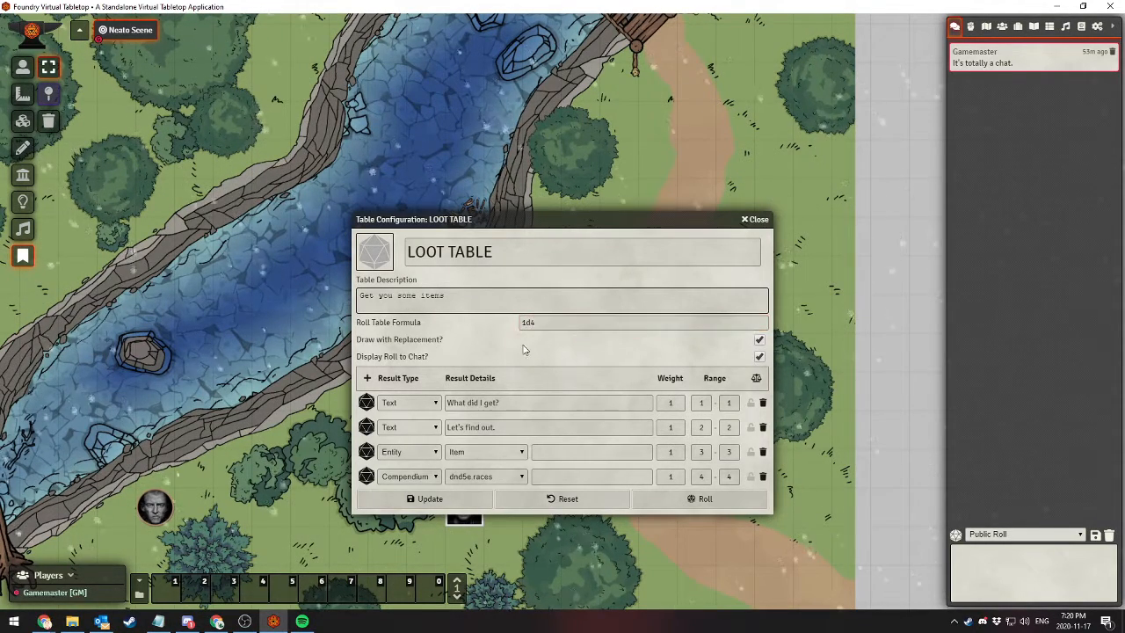
left_click(681, 506)
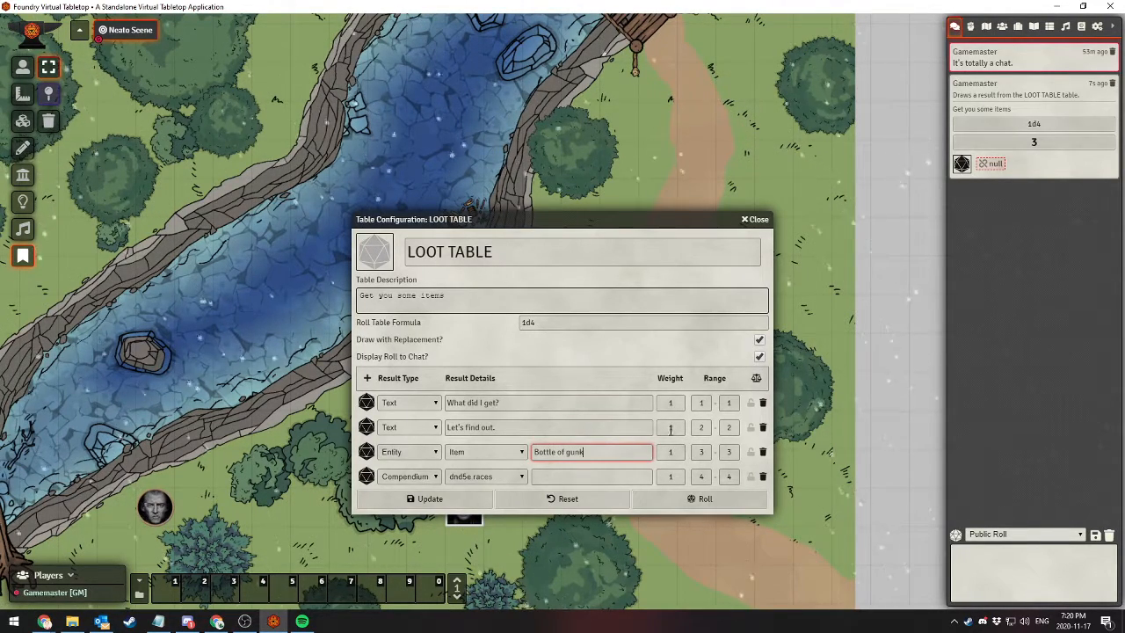
Try updating the table with the item result named "Bottle of gunk", then roll the loot table again
left_click(435, 504)
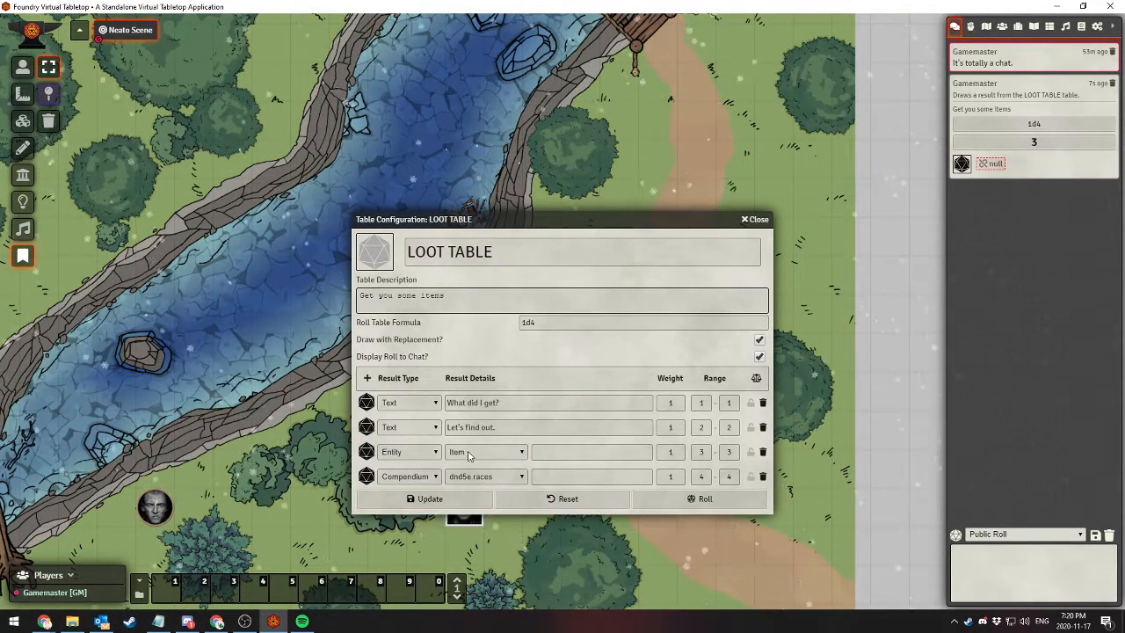
left_click(410, 455)
left_click(728, 502)
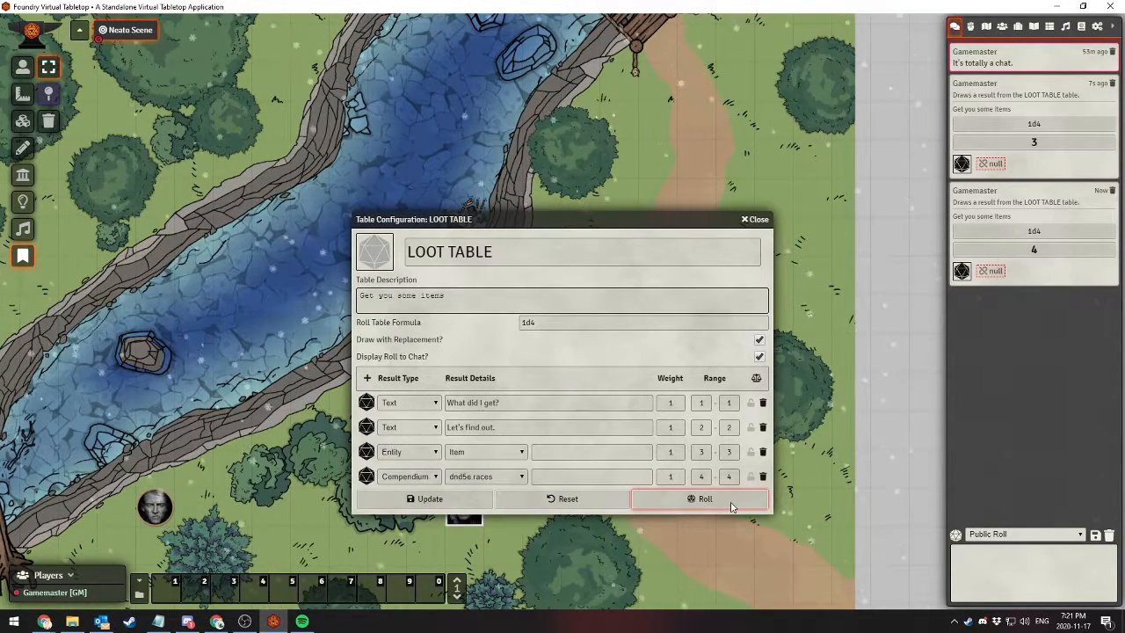
Delete the Item entity and dnd5e.races compendium results, and set the roll table formula to 1d2
left_click(764, 453)
left_click(763, 452)
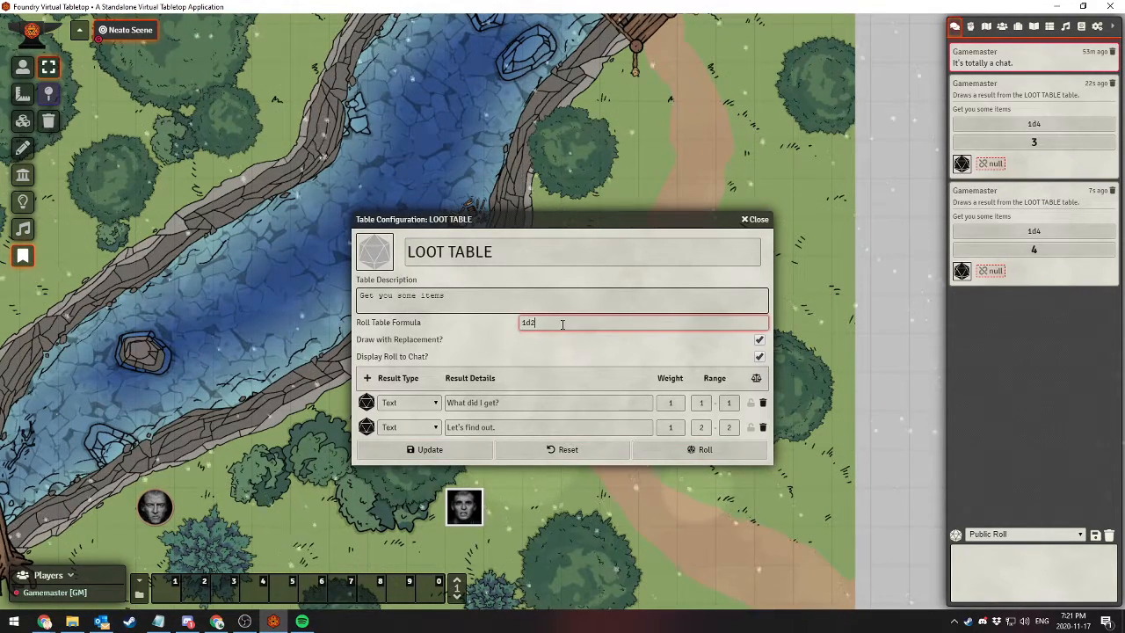
Roll the two-result loot table, once with its roll displayed to chat and once with Display Roll to Chat disabled
left_click(677, 450)
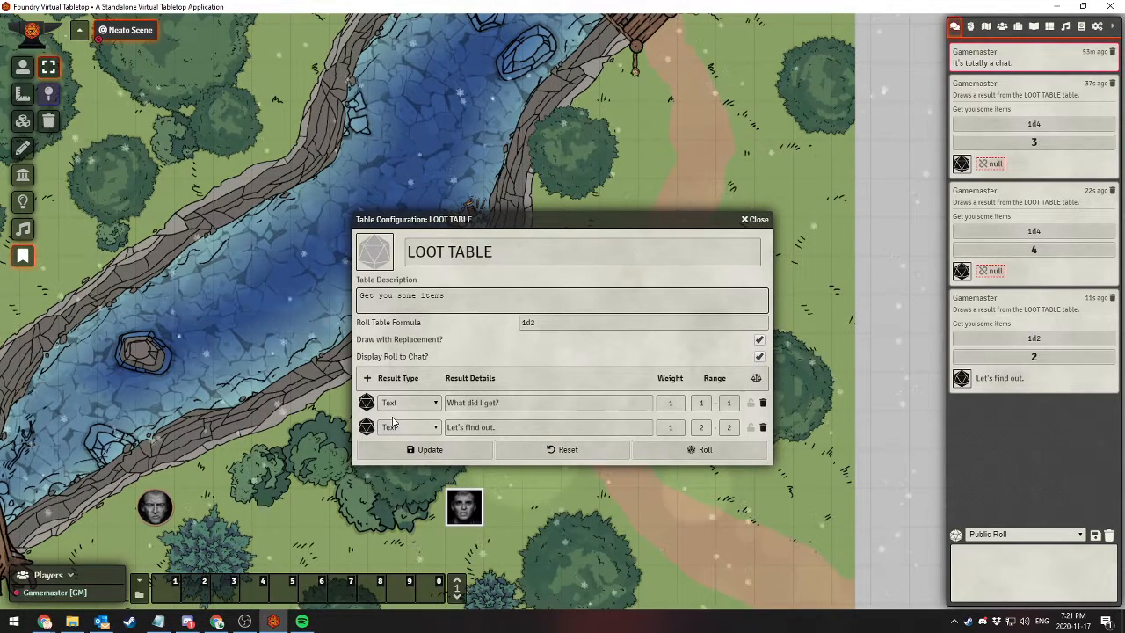
left_click(725, 449)
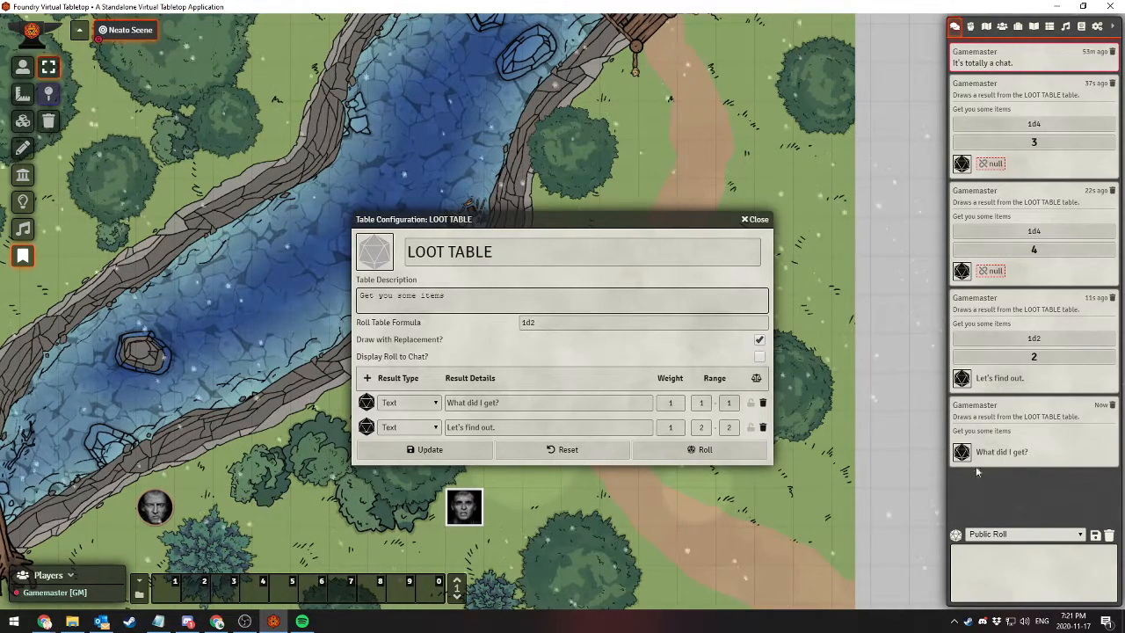
left_click(368, 403)
left_click(395, 398)
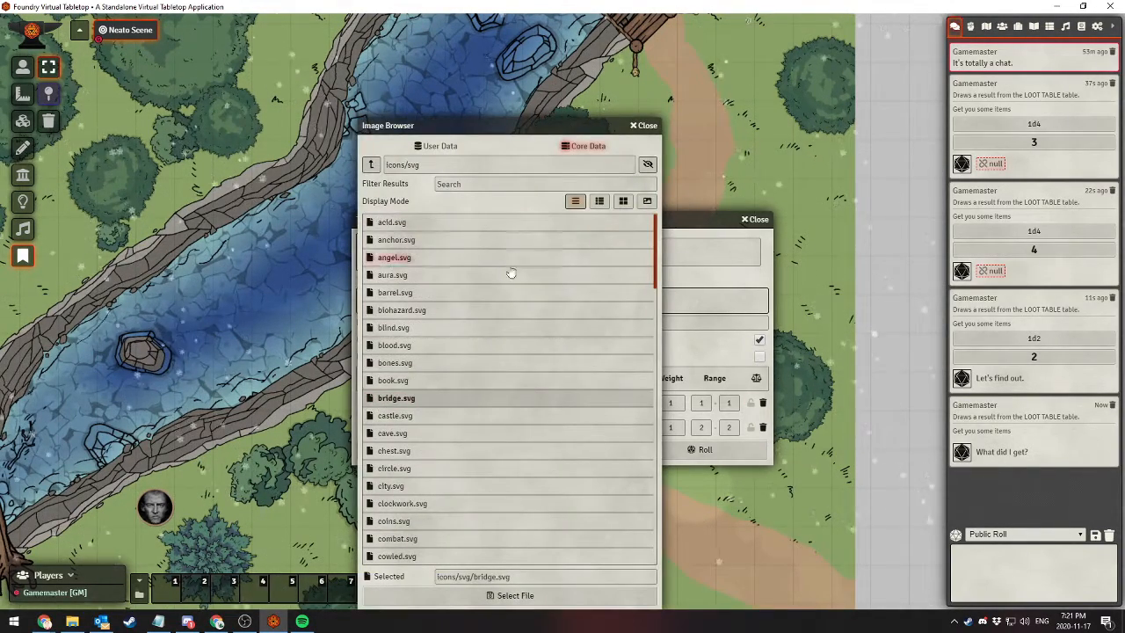
left_click(642, 127)
Choose bones.svg from icons/svg as the icon of the first loot table result
left_click(364, 409)
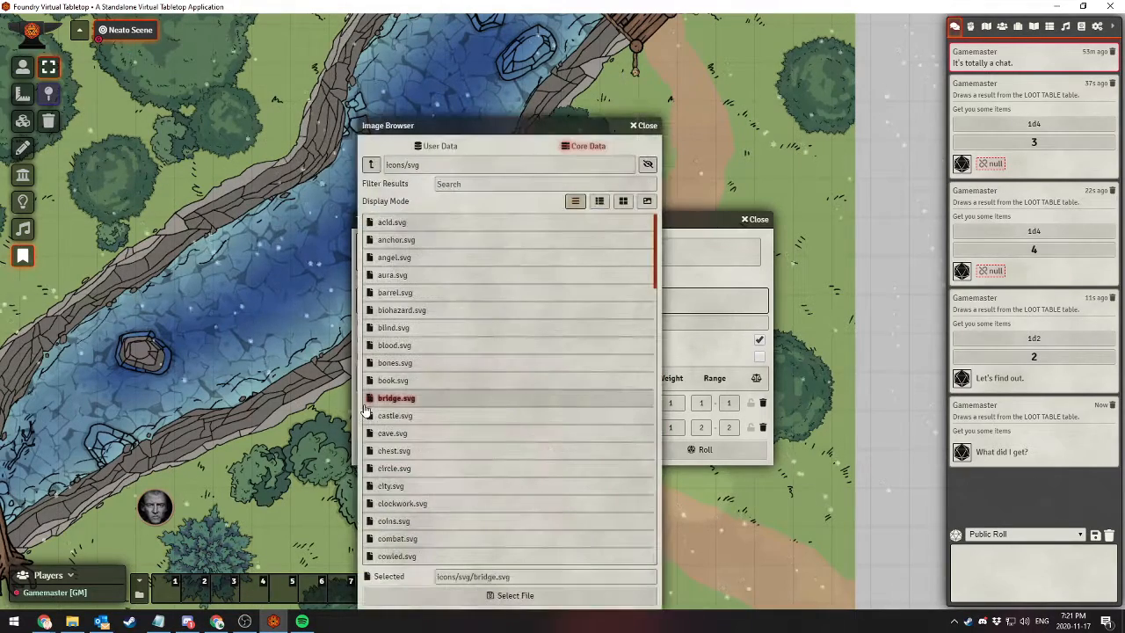
left_click(413, 363)
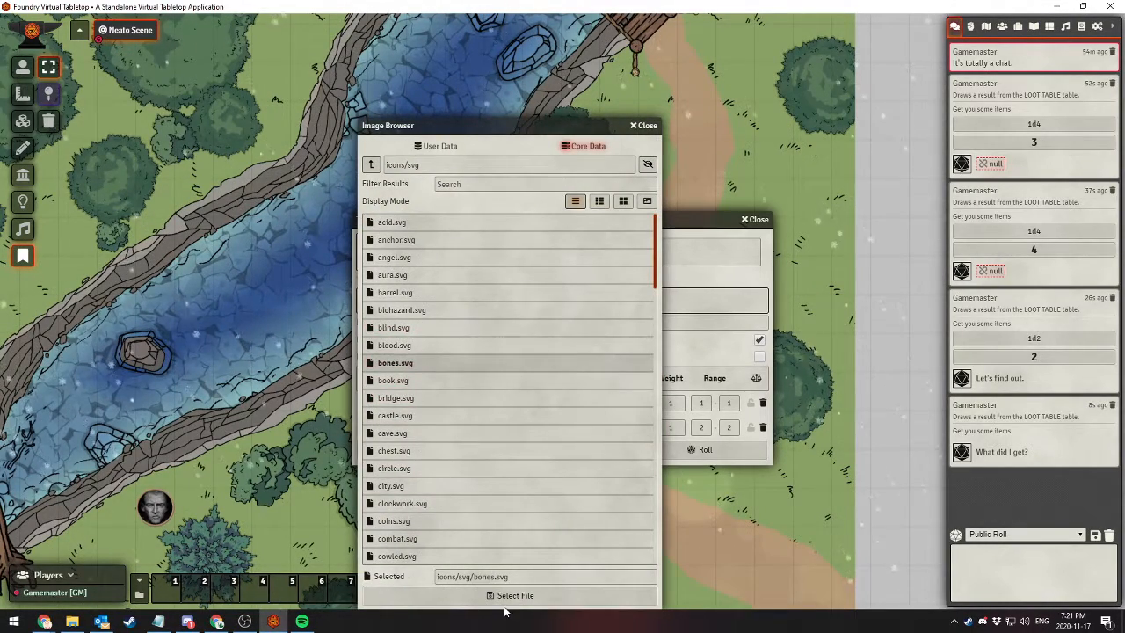
left_click(504, 601)
Choose bridge.svg from icons/svg as the icon of the second loot table result
left_click(364, 409)
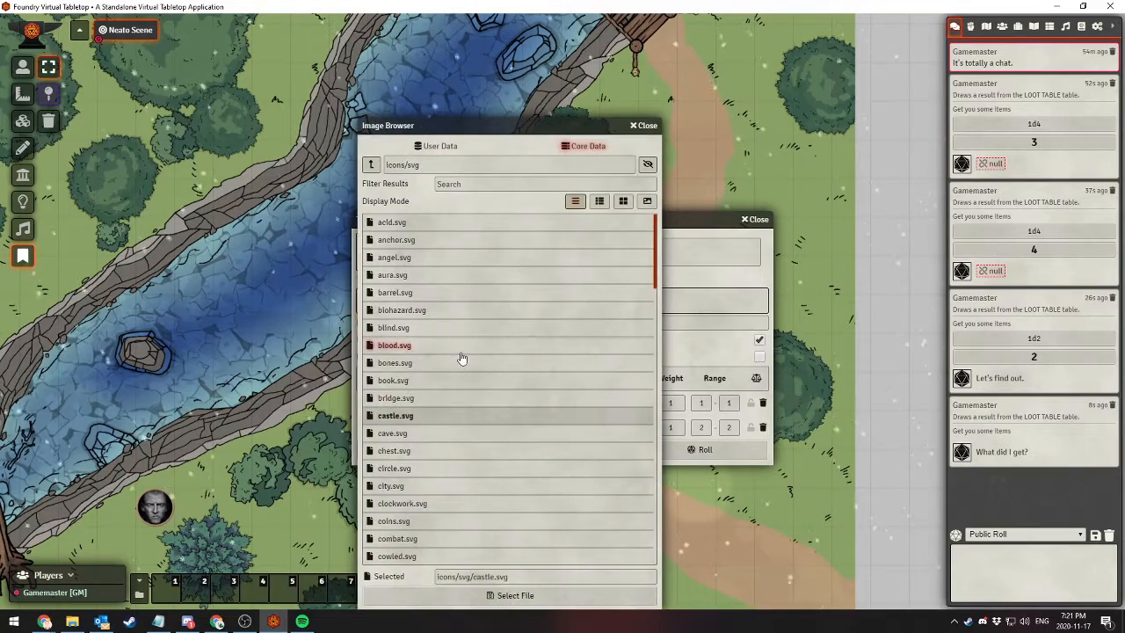
left_click(395, 397)
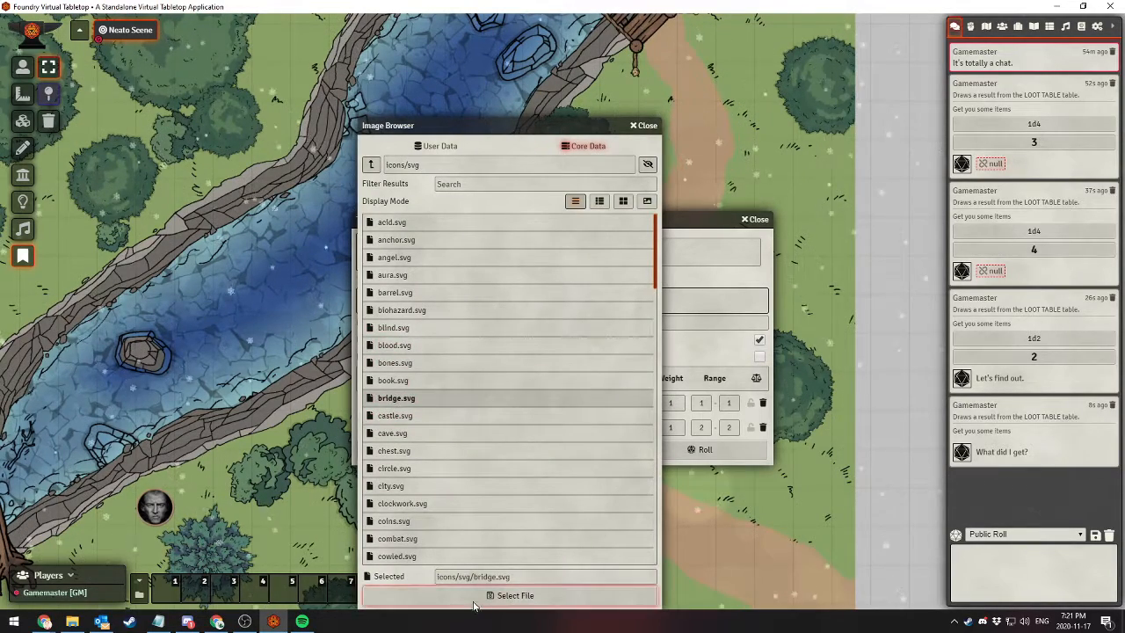
left_click(510, 594)
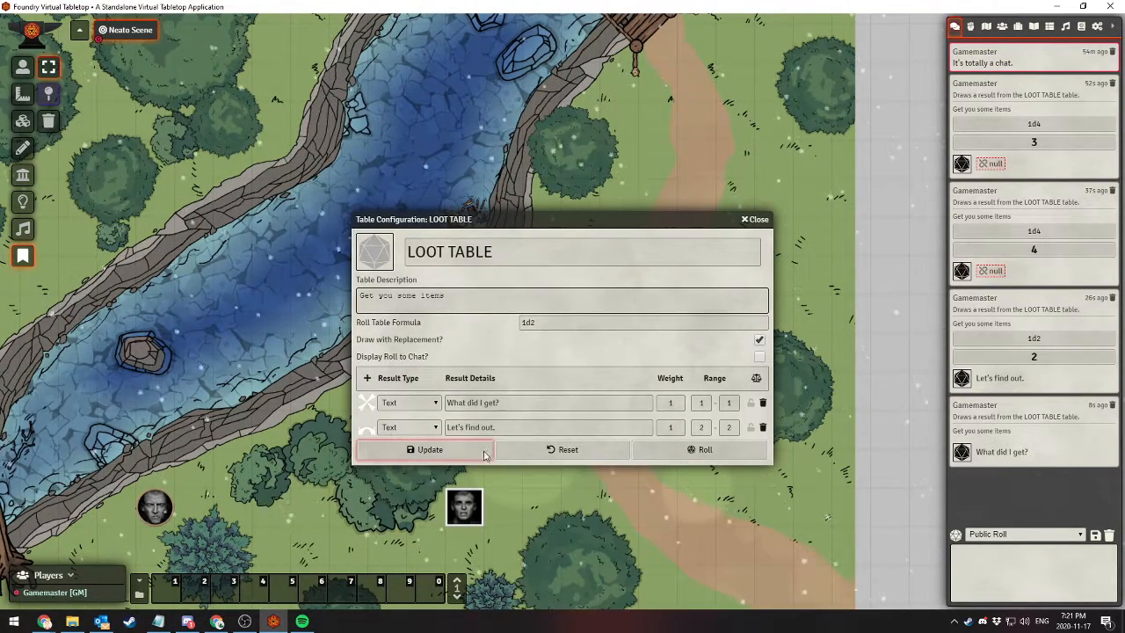
Roll the loot table with its new result icons and close the table configuration
left_click(428, 428)
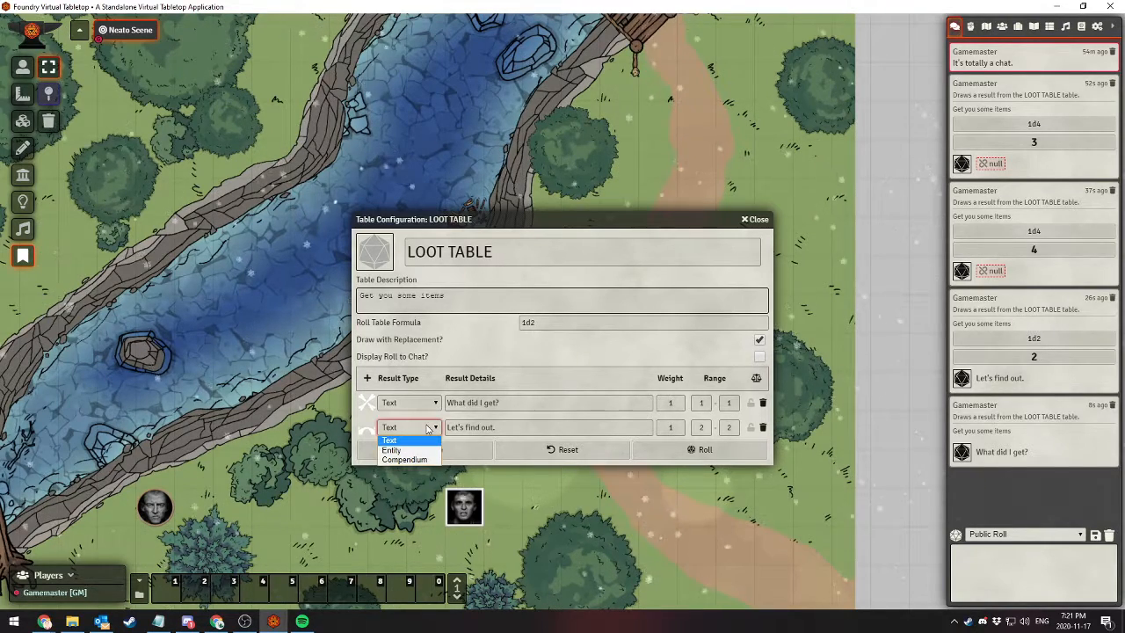
left_click(428, 428)
left_click(712, 456)
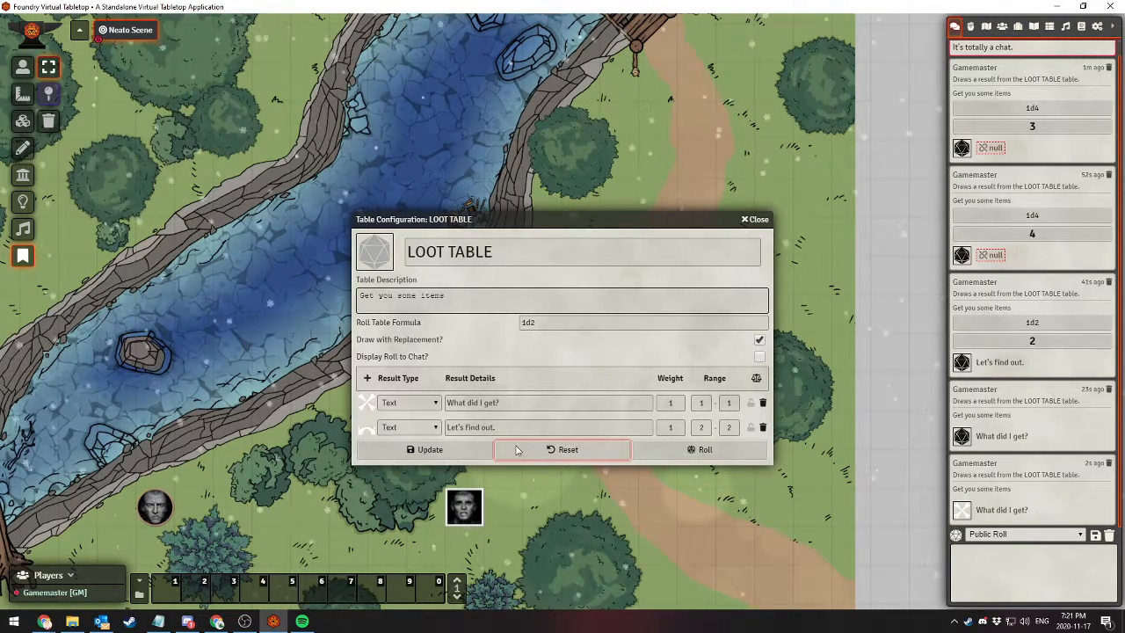
left_click(754, 219)
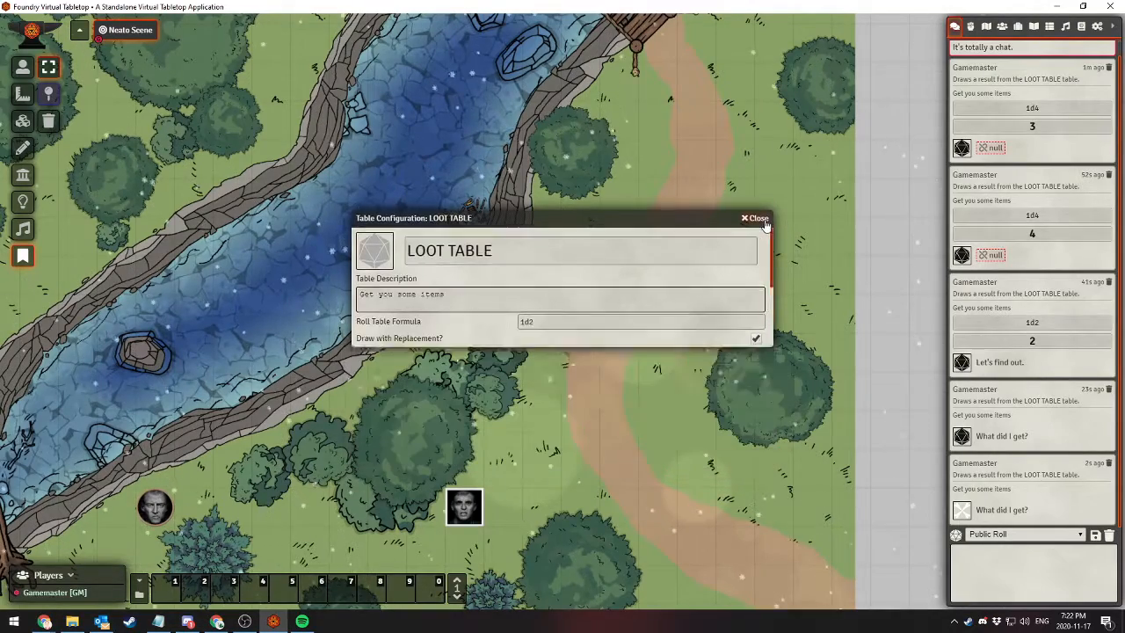
Delete every message in the chat log one by one, starting with the oldest
scroll(1054, 111, "up", 1)
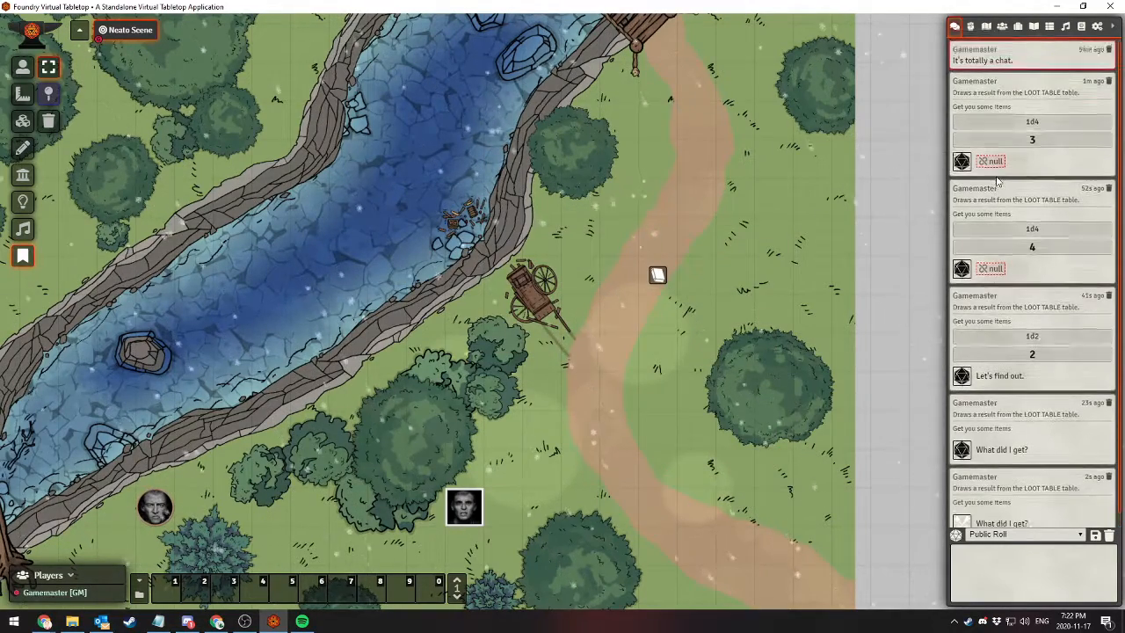
left_click(1109, 52)
left_click(1110, 53)
left_click(1111, 53)
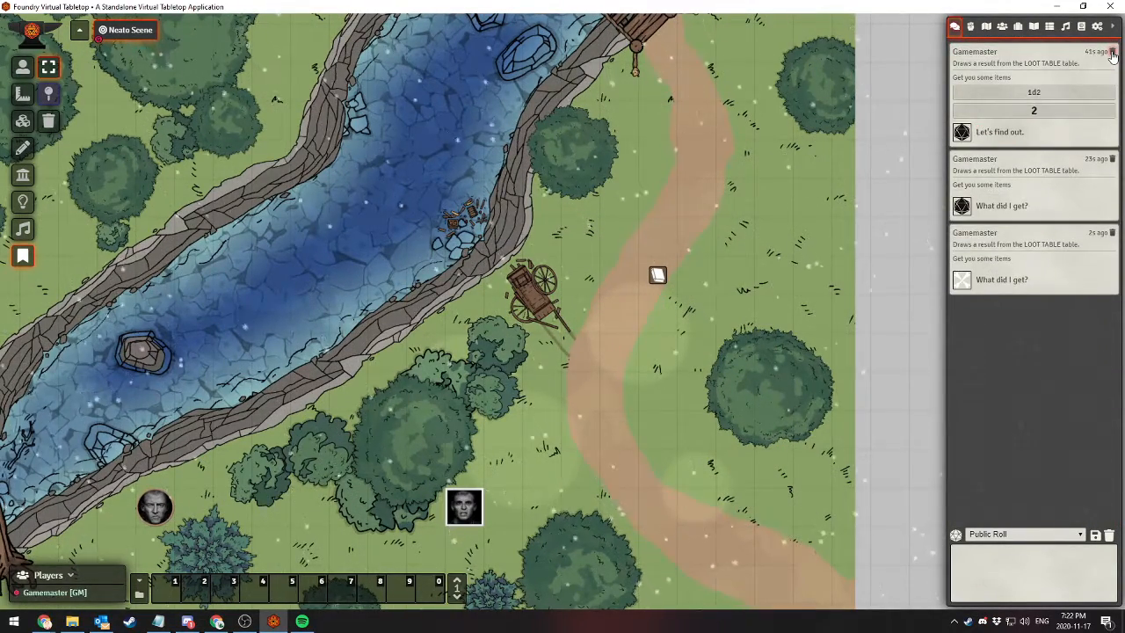
left_click(1111, 50)
left_click(1112, 51)
left_click(1111, 51)
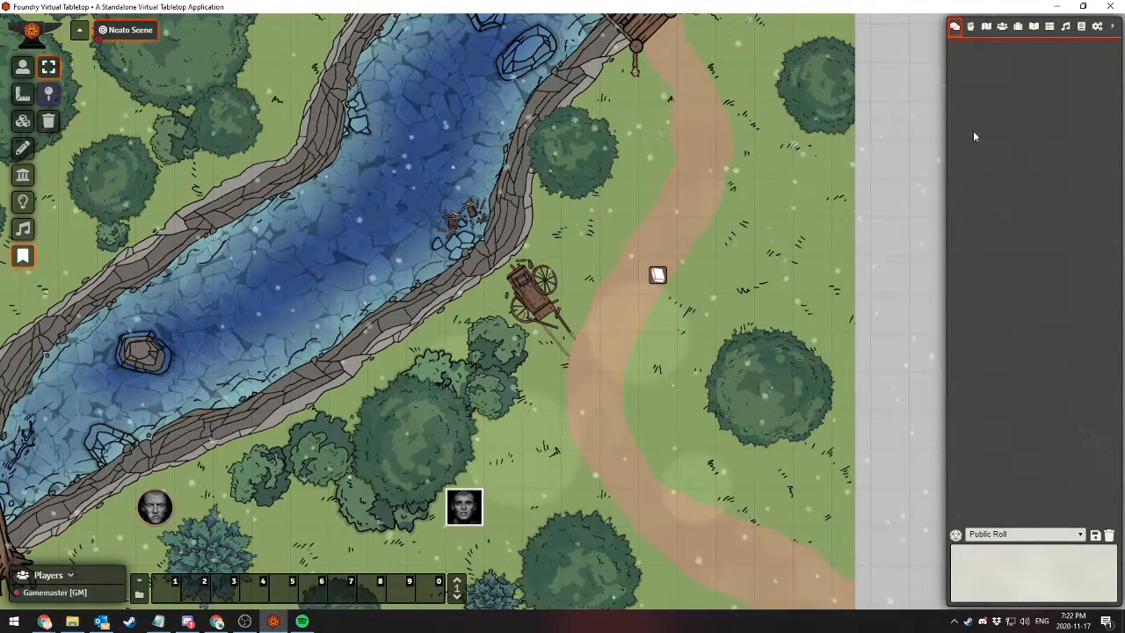
Create a new audio playlist named "Ambient Music For Players"
left_click(1065, 28)
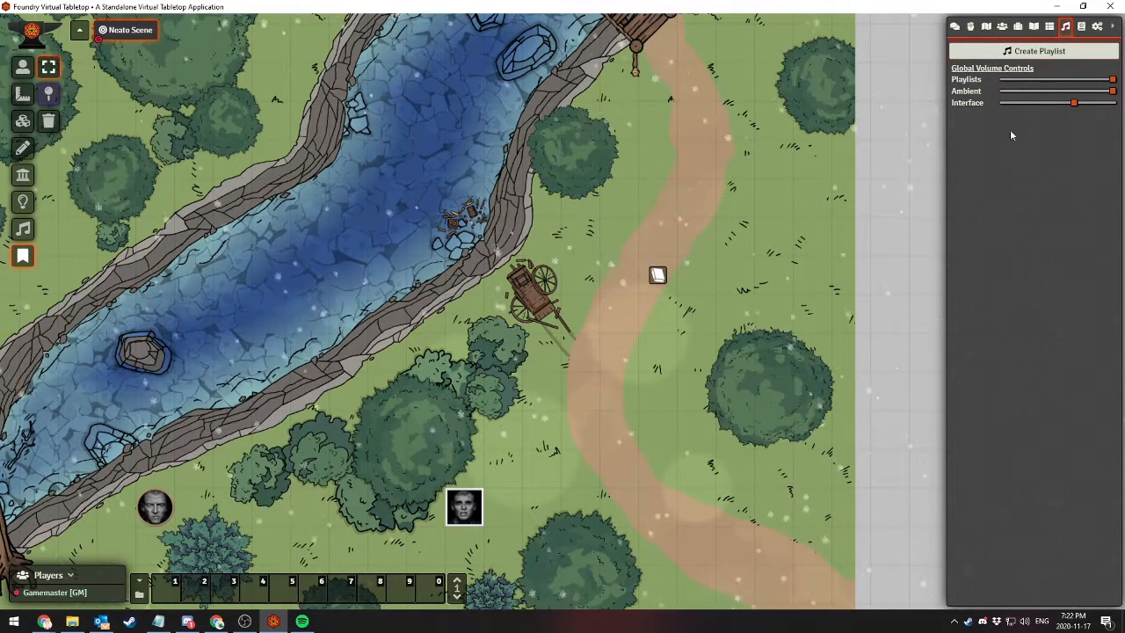
left_click(1011, 52)
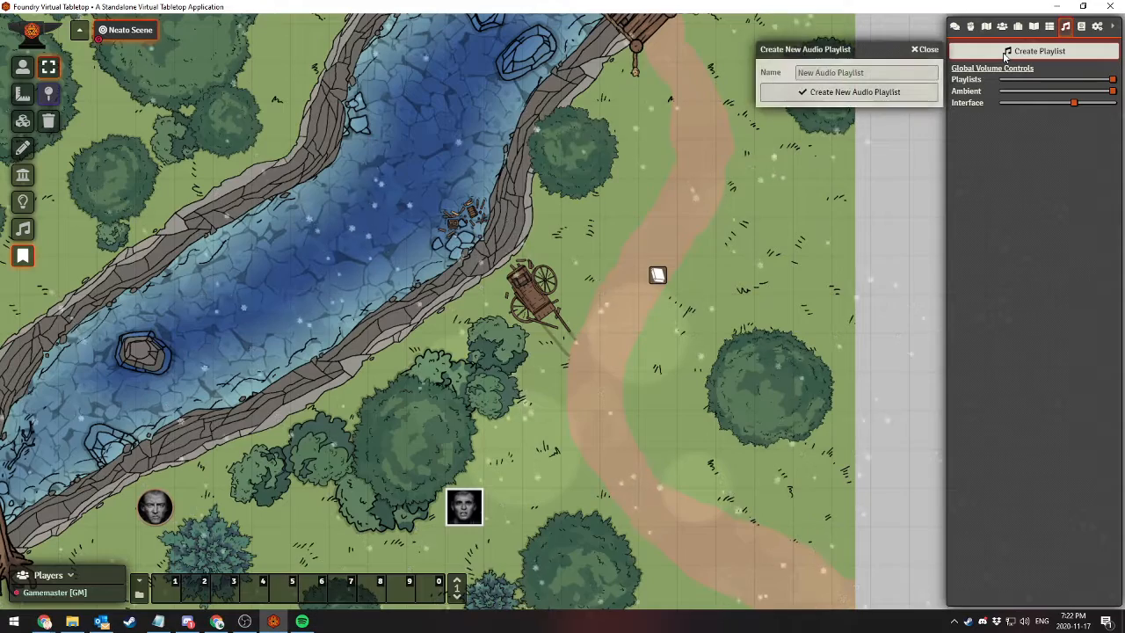
left_click(838, 72)
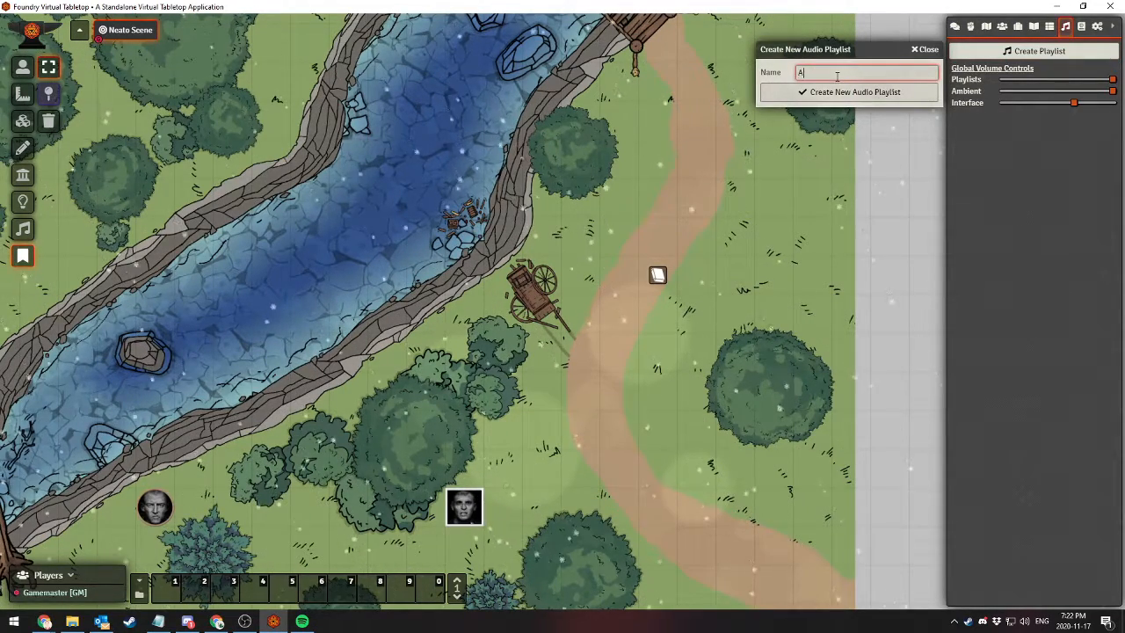
type("Ambient Music For Players")
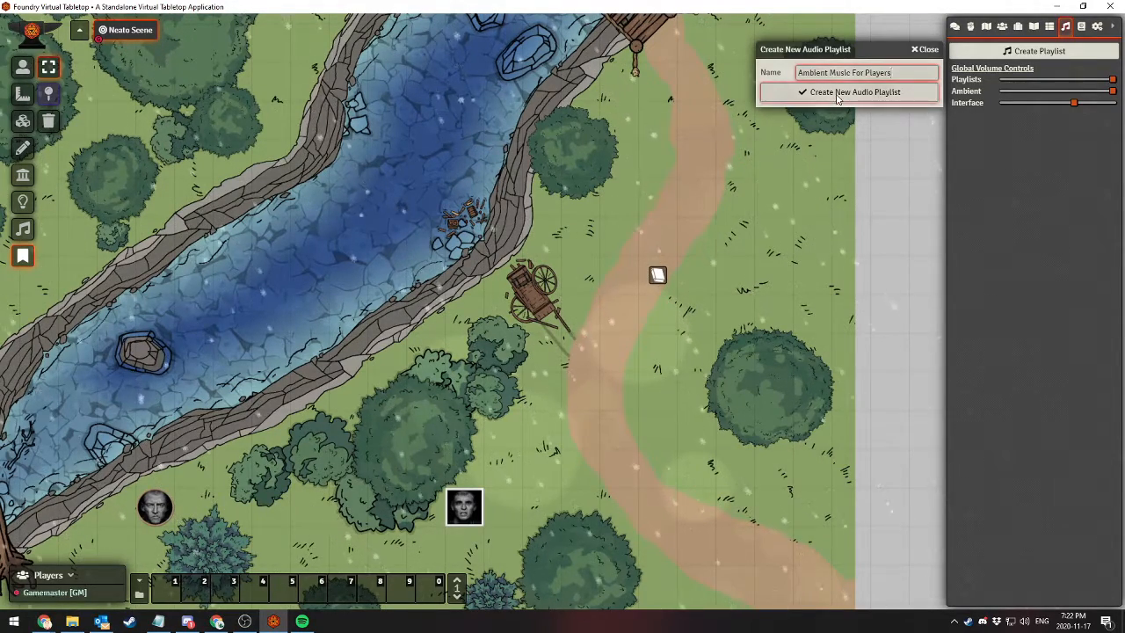
key("Return")
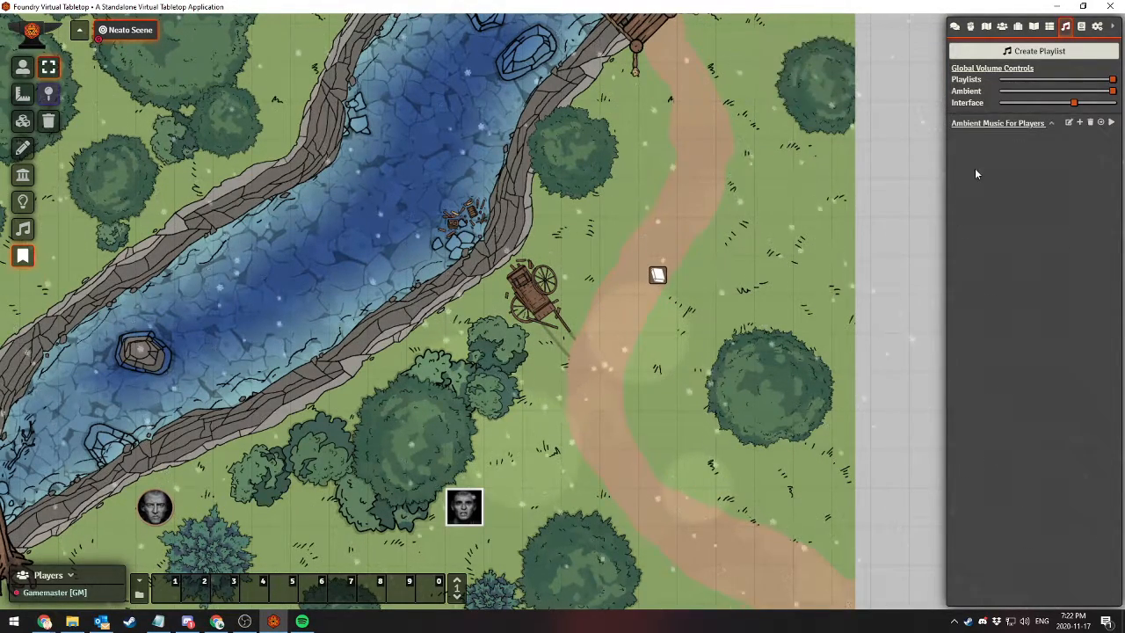
Review the playback mode options of the Ambient Music For Players playlist and close its settings without changing them
left_click(1068, 123)
left_click(577, 323)
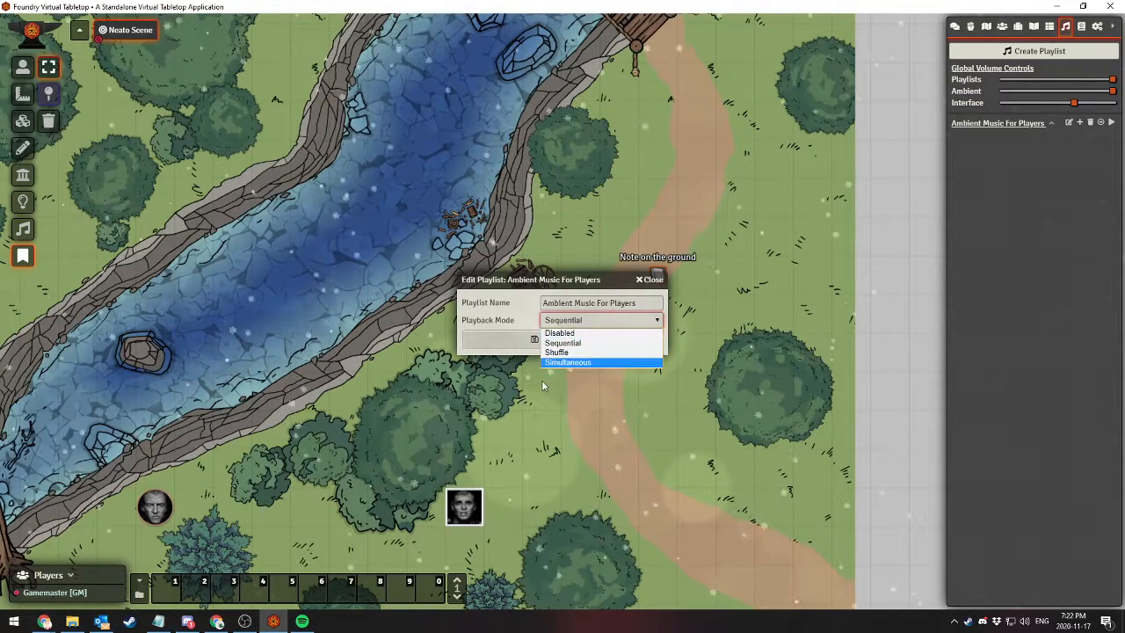
left_click(655, 282)
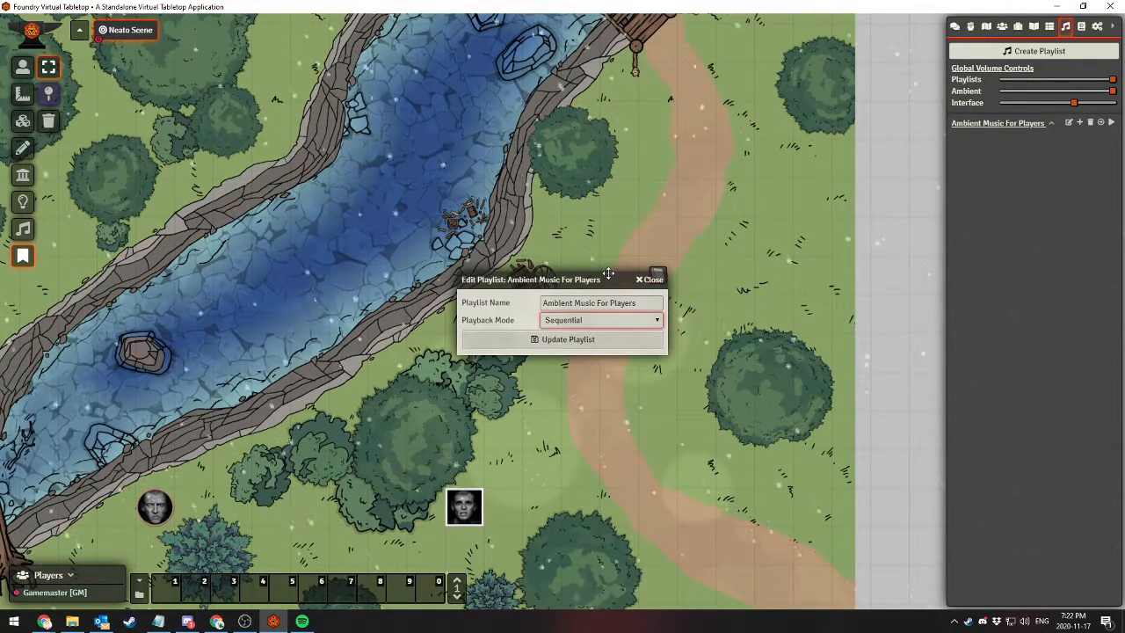
left_click(654, 279)
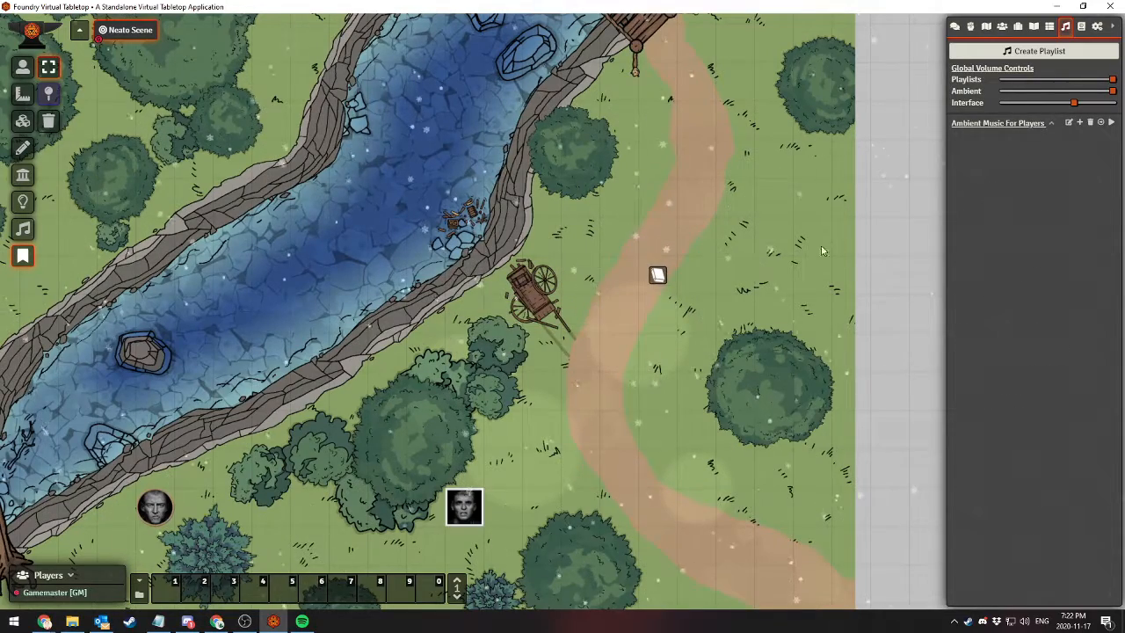
Start a new track in the Ambient Music For Players playlist and name it "Lofi Take Me Away"
left_click(1080, 124)
left_click(858, 125)
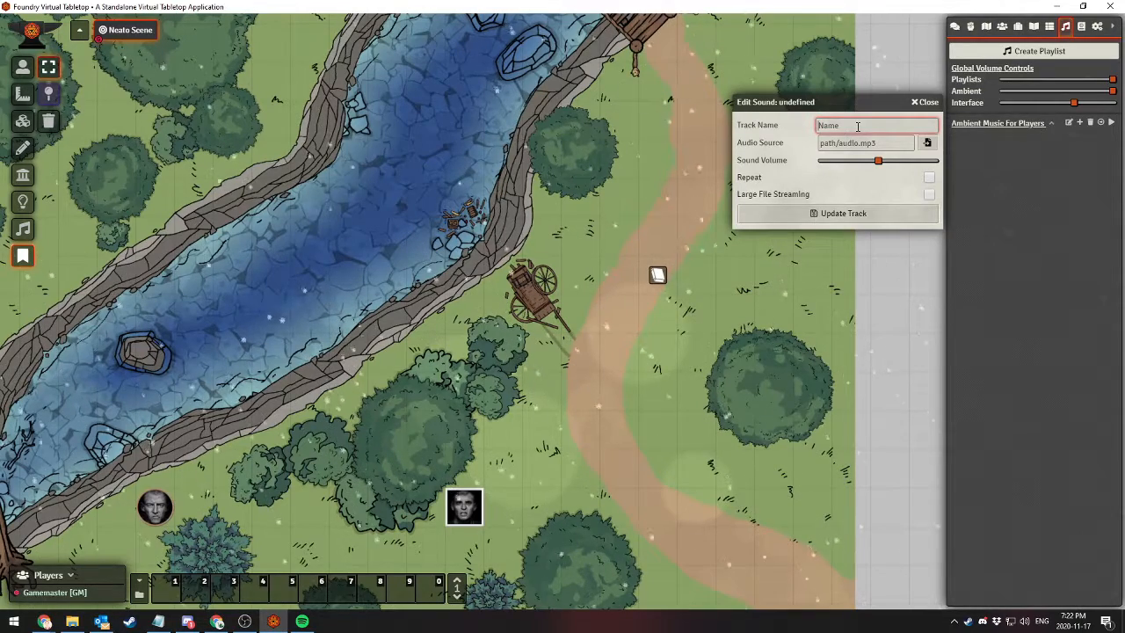
type("Lofi Take M")
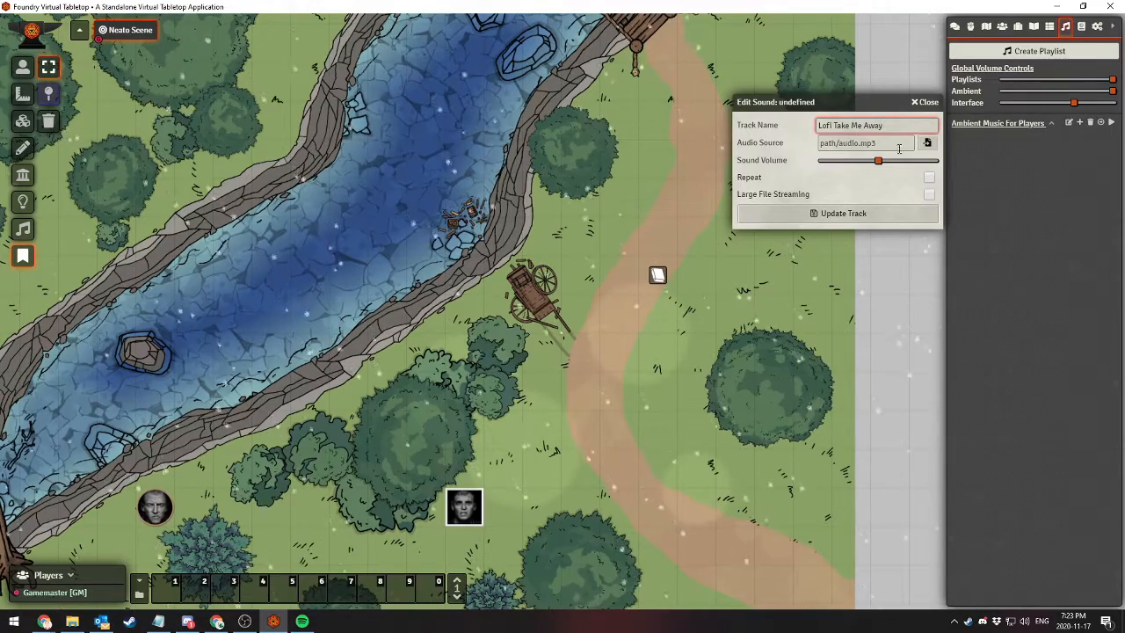
type("e Away")
Set the track's audio source to Ambient Gold.wav from global_assets in User Data, lower its volume slightly and save it
left_click(926, 143)
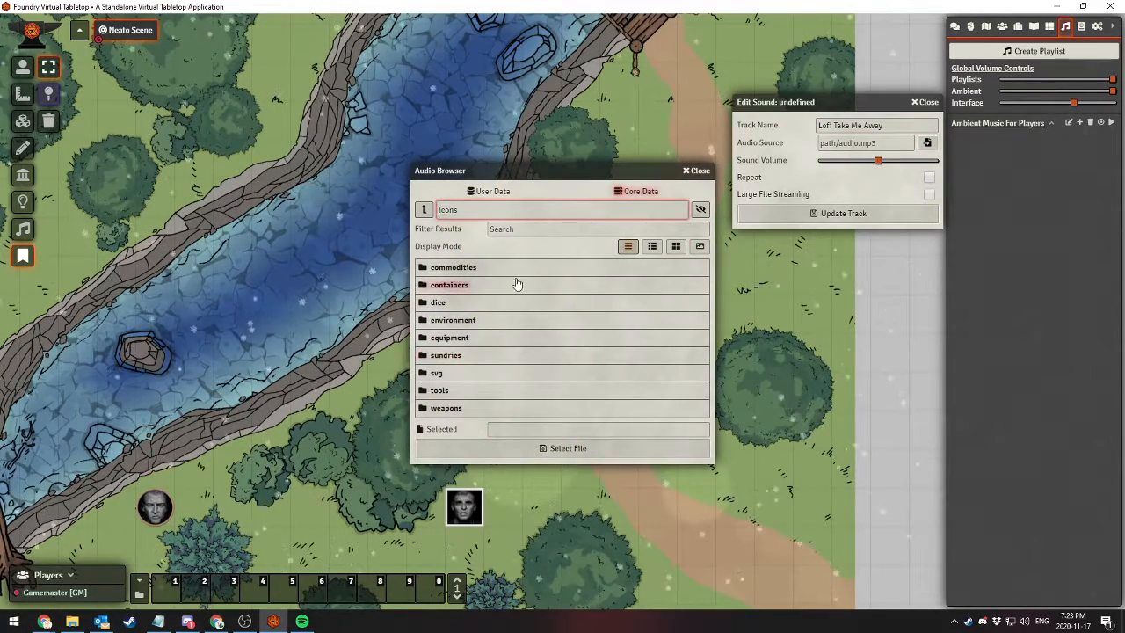
left_click(423, 209)
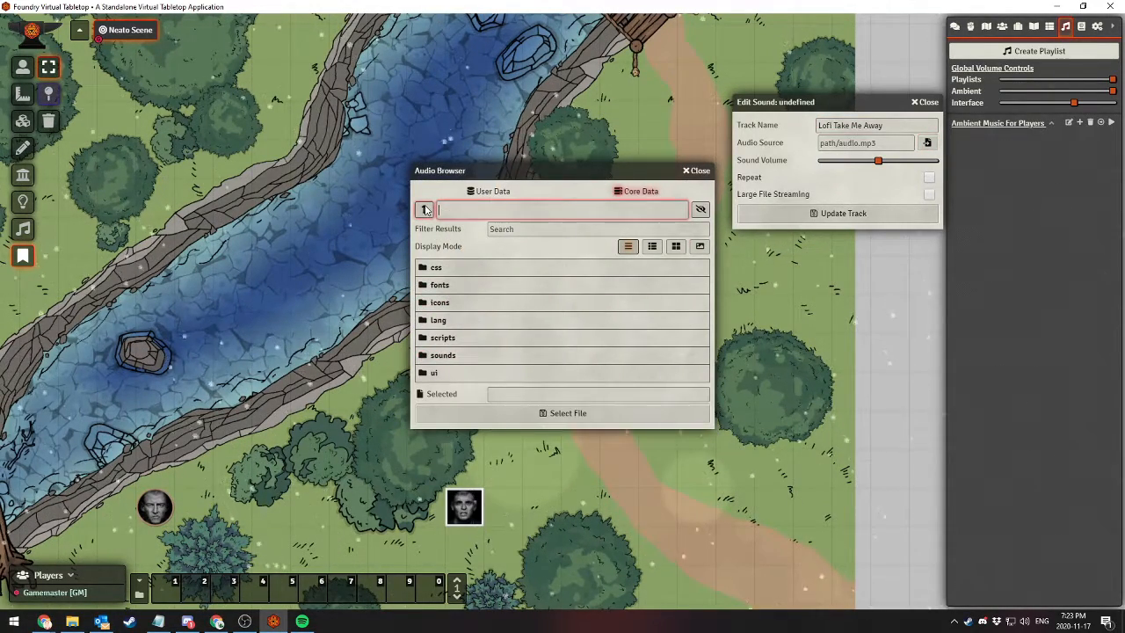
left_click(489, 191)
left_click(450, 267)
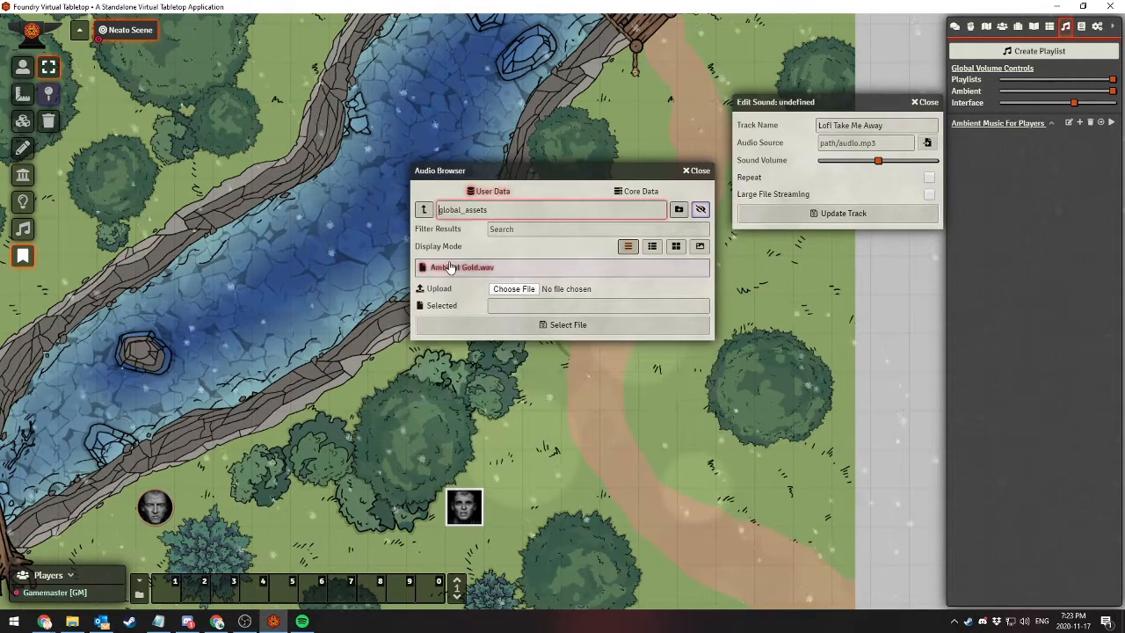
left_click(453, 270)
left_click(530, 325)
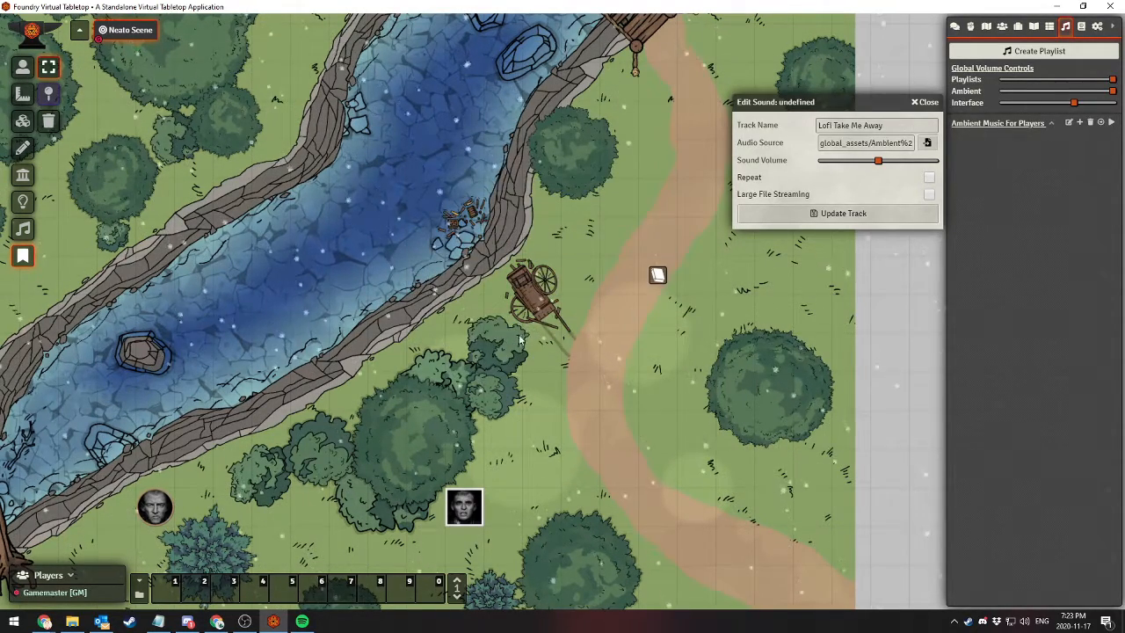
mouse_move(878, 161)
left_mouse_down()
mouse_move(845, 166)
mouse_move(890, 169)
mouse_move(866, 166)
left_mouse_up()
left_click(833, 214)
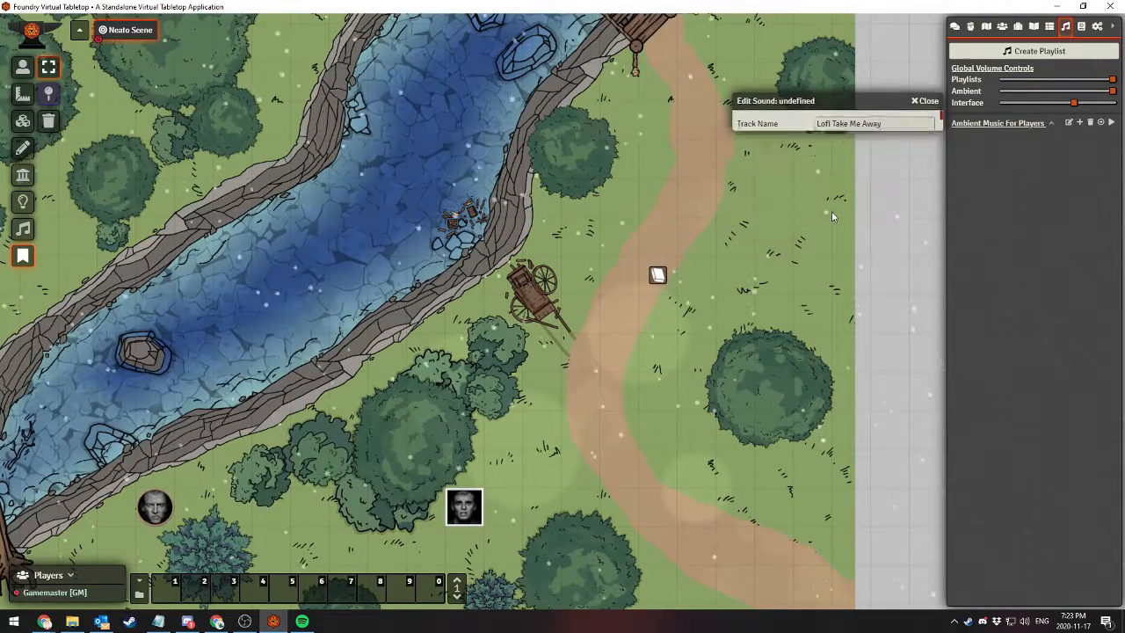
Expand the playlist and play the Lofi Take Me Away track, adjusting its volume during playback, and stop it
left_click(1054, 126)
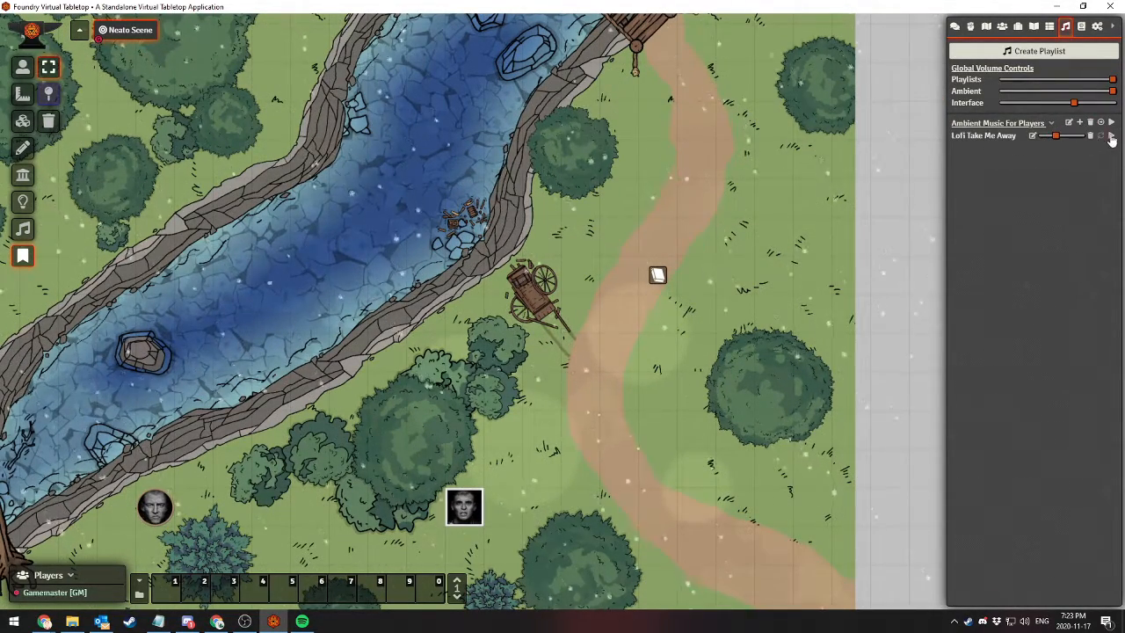
left_click(1111, 138)
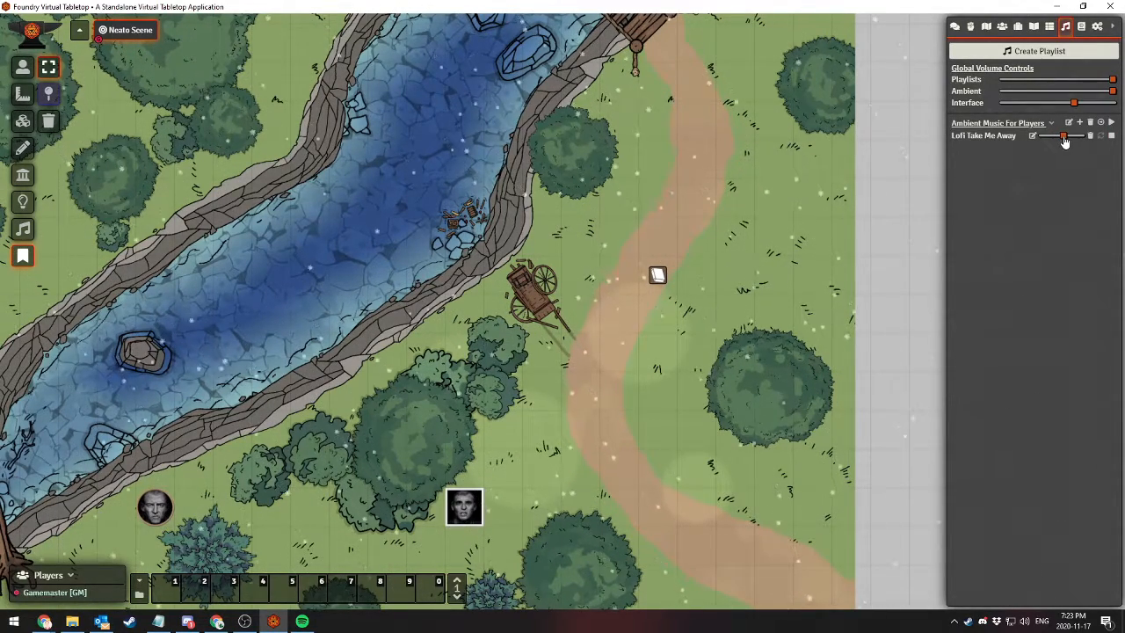
left_click_drag(1064, 140, 1055, 141)
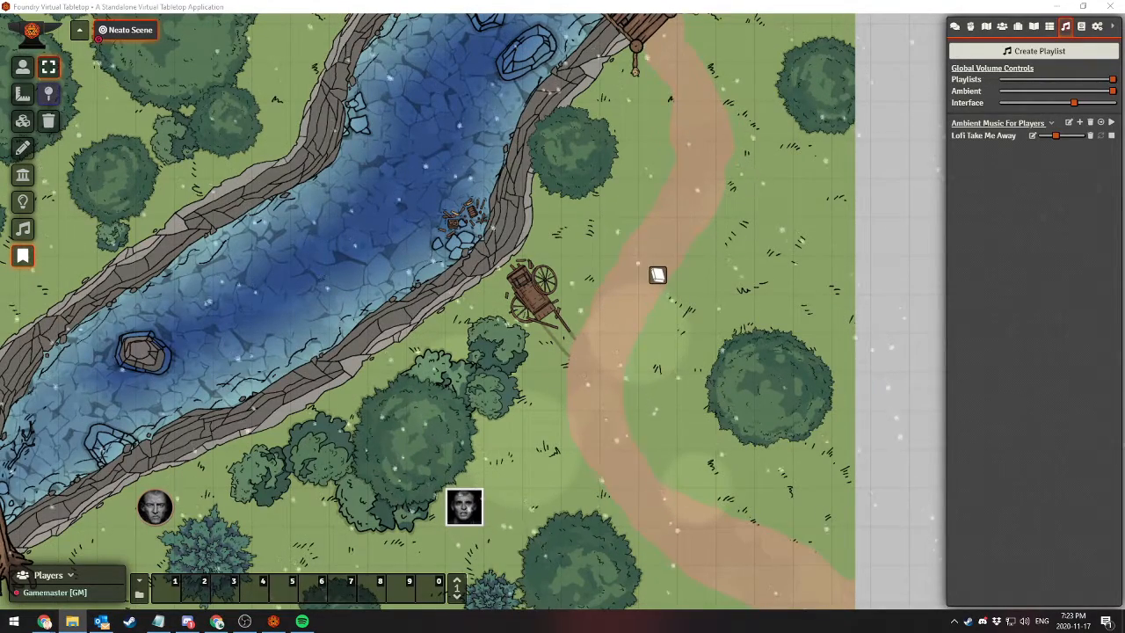
key("alt+Tab")
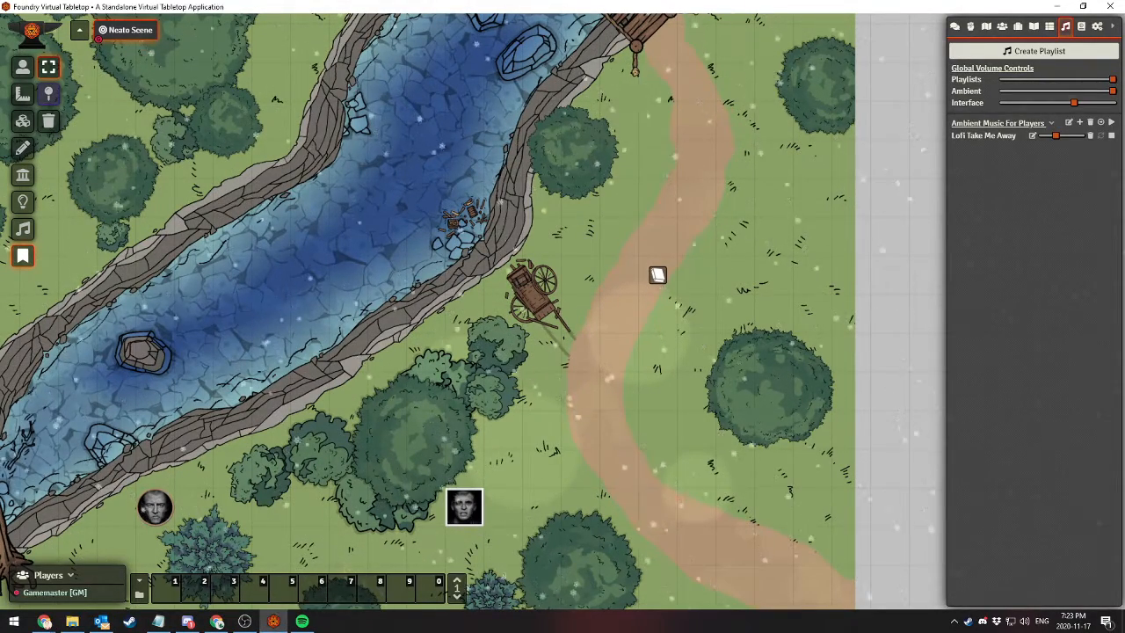
left_click(1110, 135)
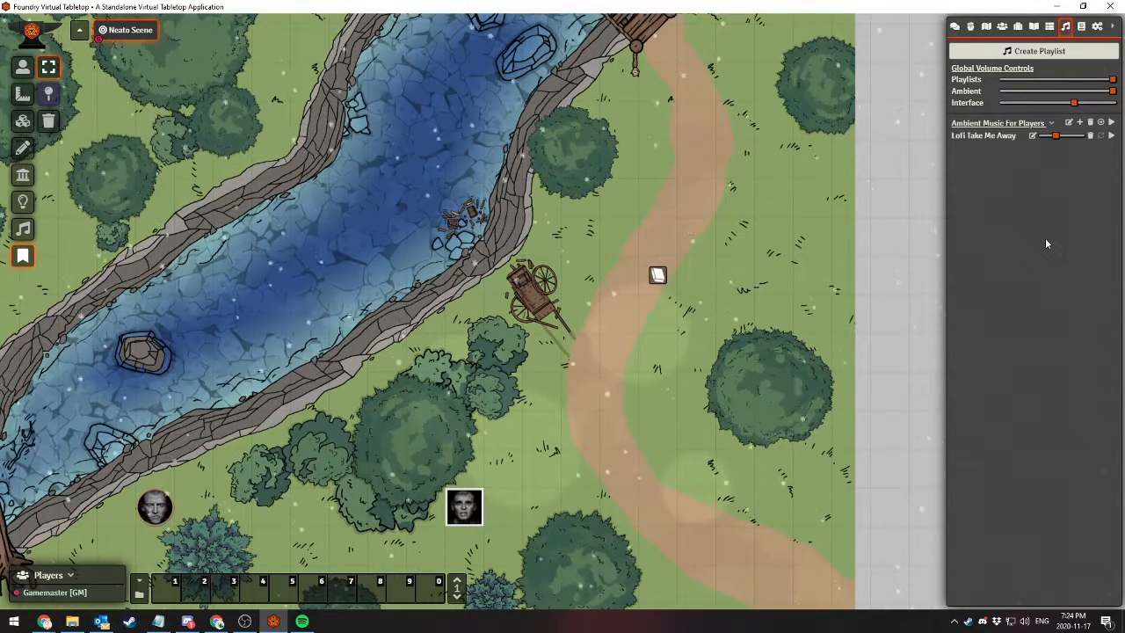
Add a track to the Ambient Music For Players playlist, uploading sub.mp3 from the Streaming Alerts folder into global_assets as its audio source
left_click(1079, 123)
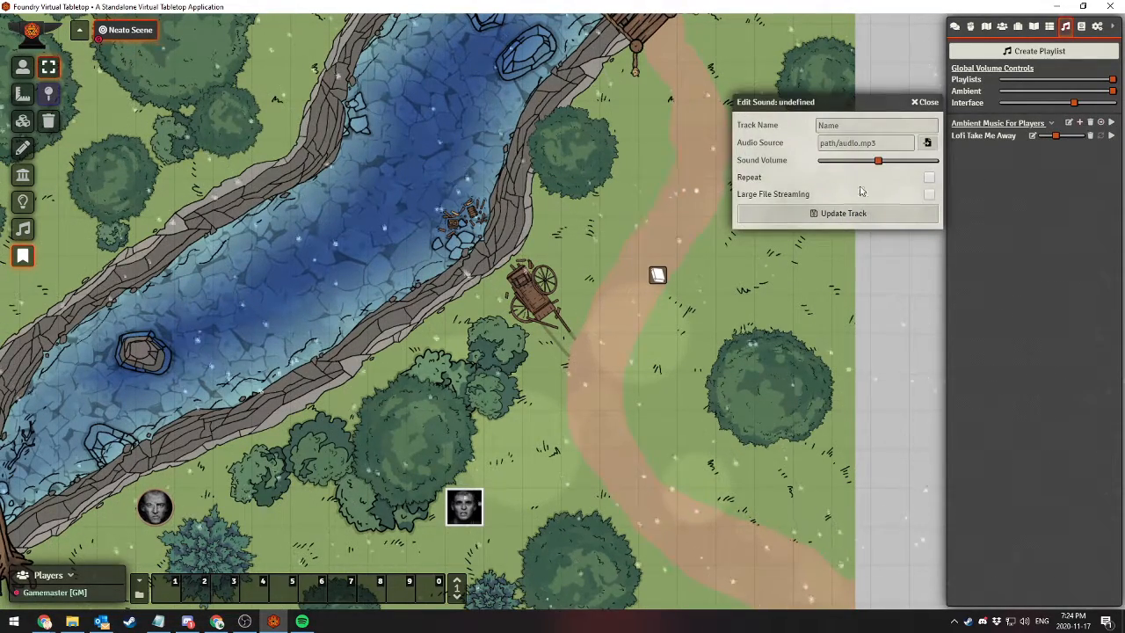
left_click(927, 144)
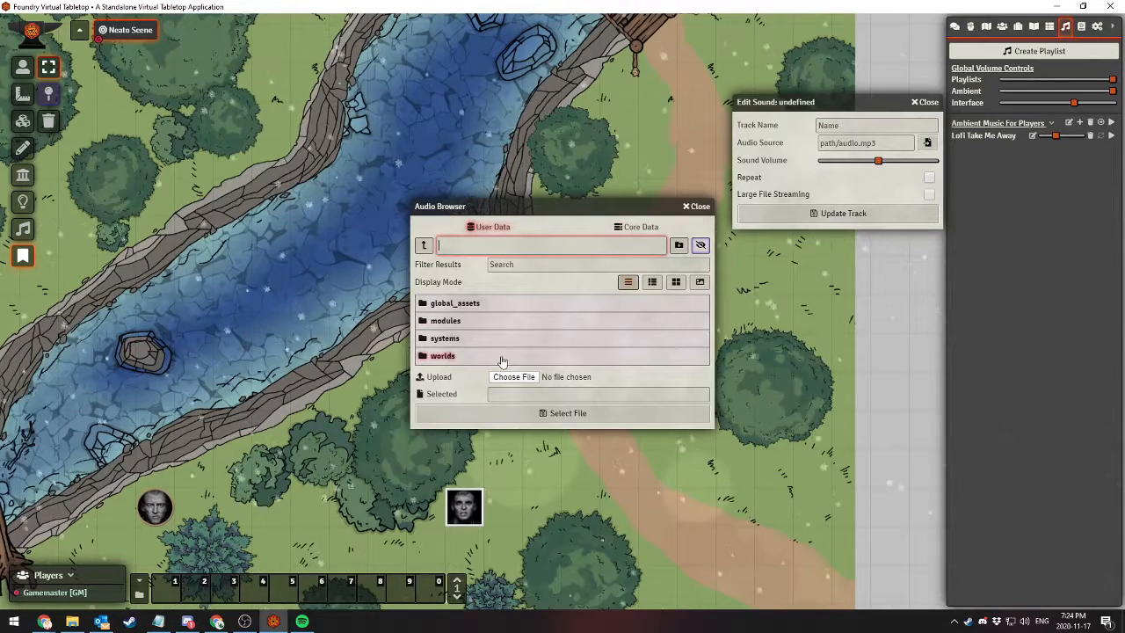
left_click(467, 308)
left_click(518, 324)
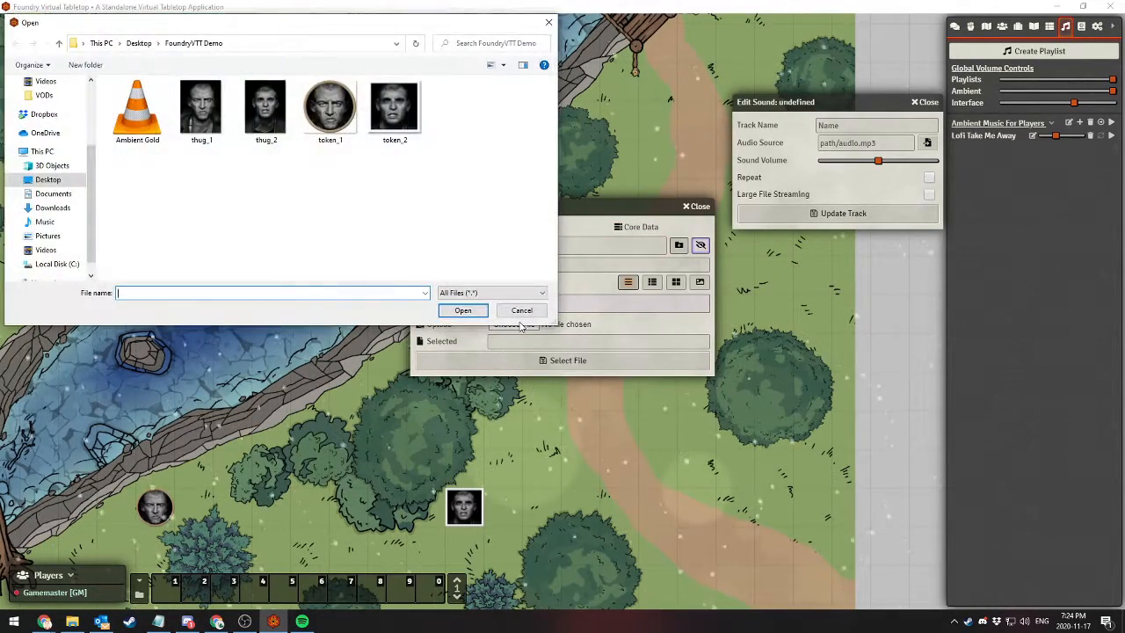
left_click(64, 183)
double_click(137, 113)
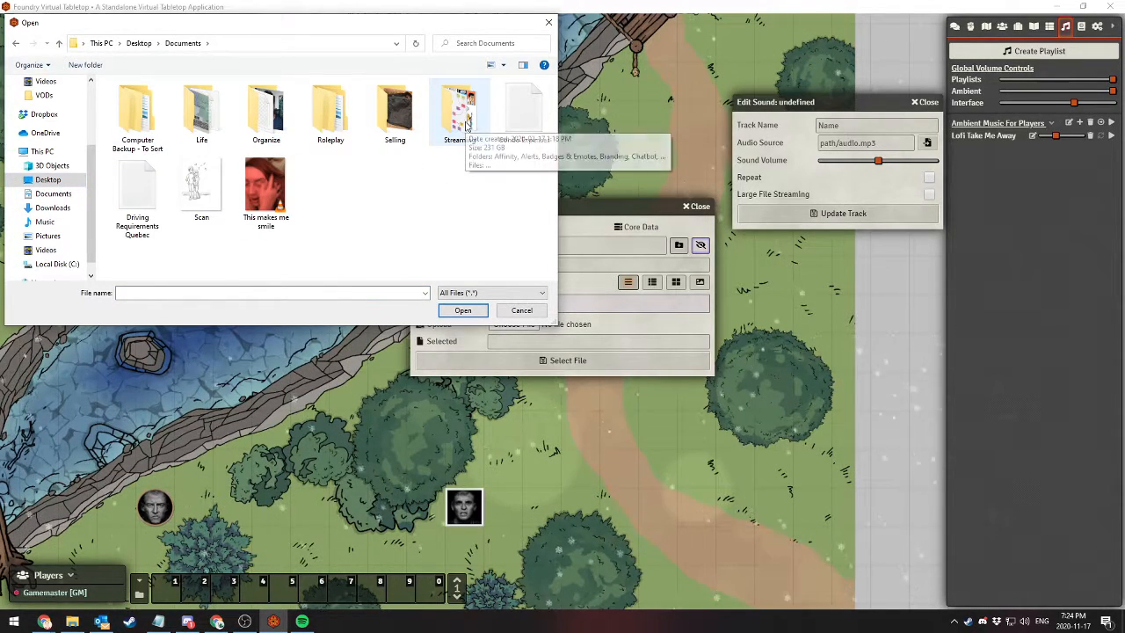
double_click(458, 113)
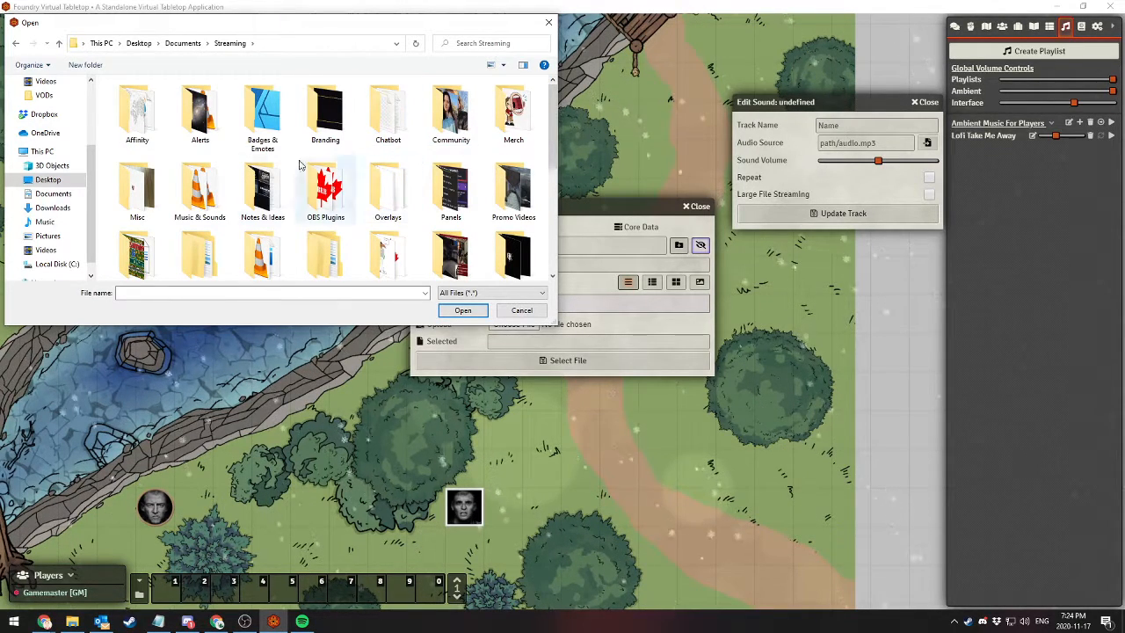
double_click(190, 128)
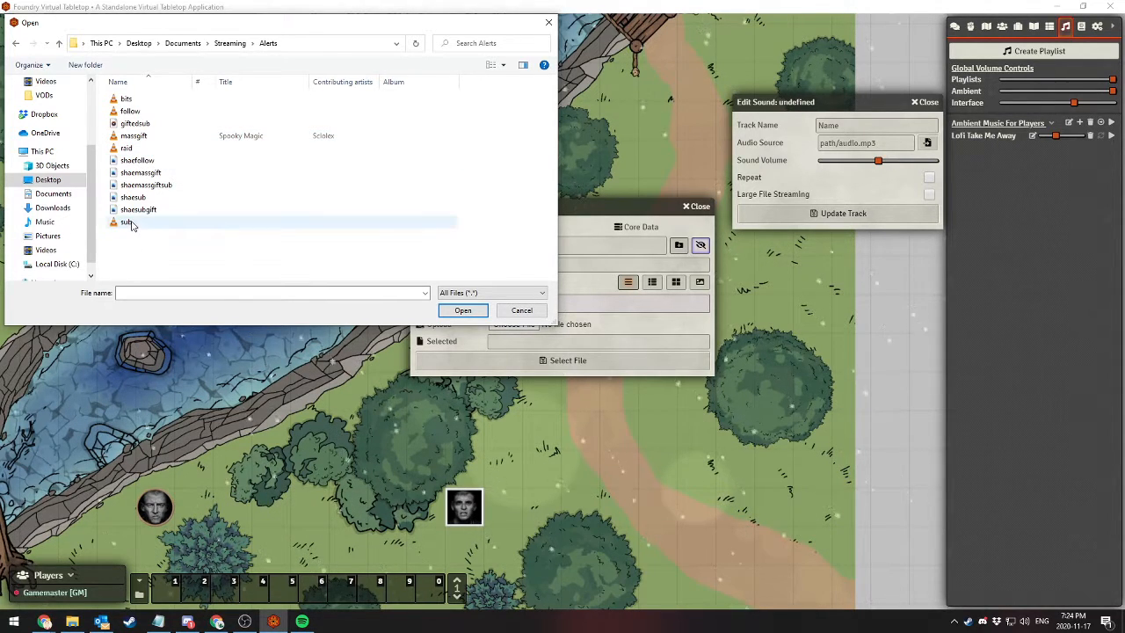
double_click(130, 224)
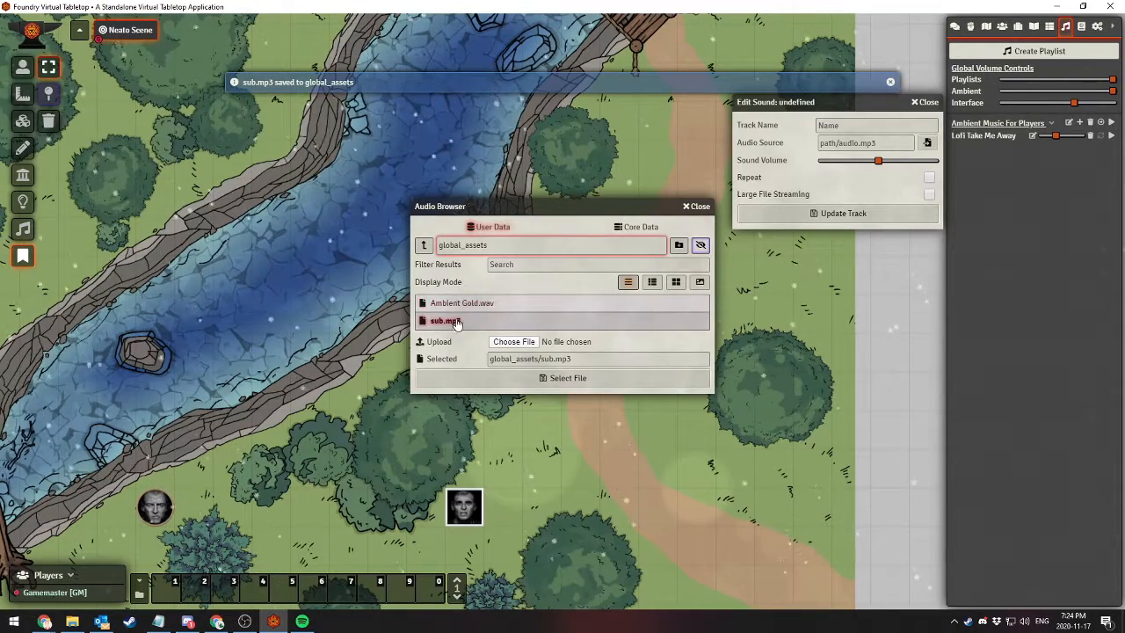
left_click(549, 378)
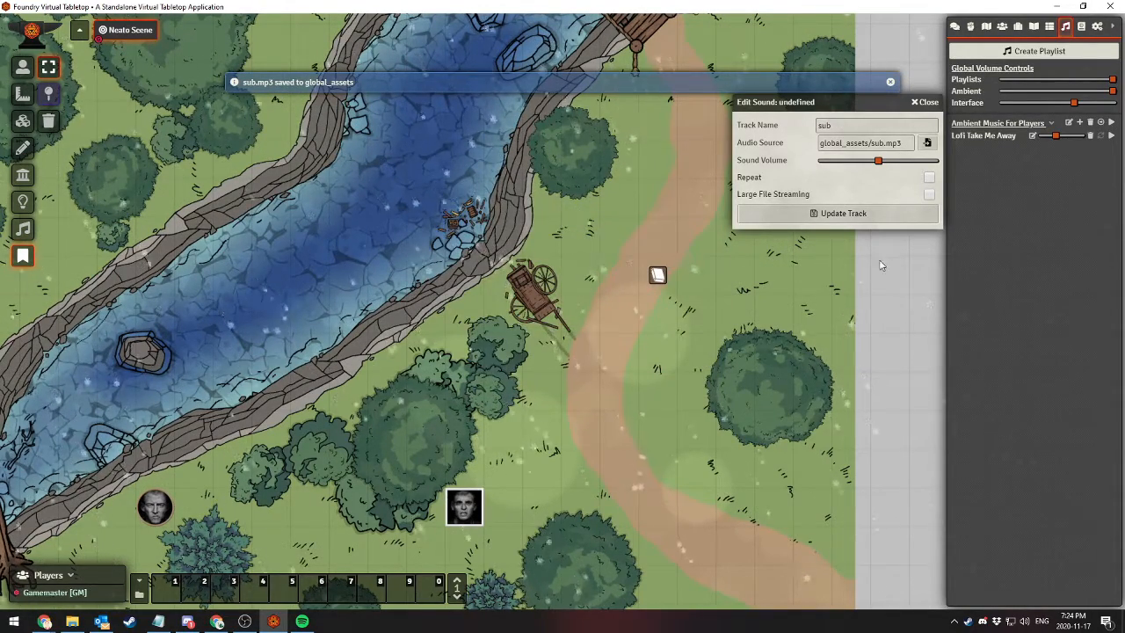
left_click(838, 217)
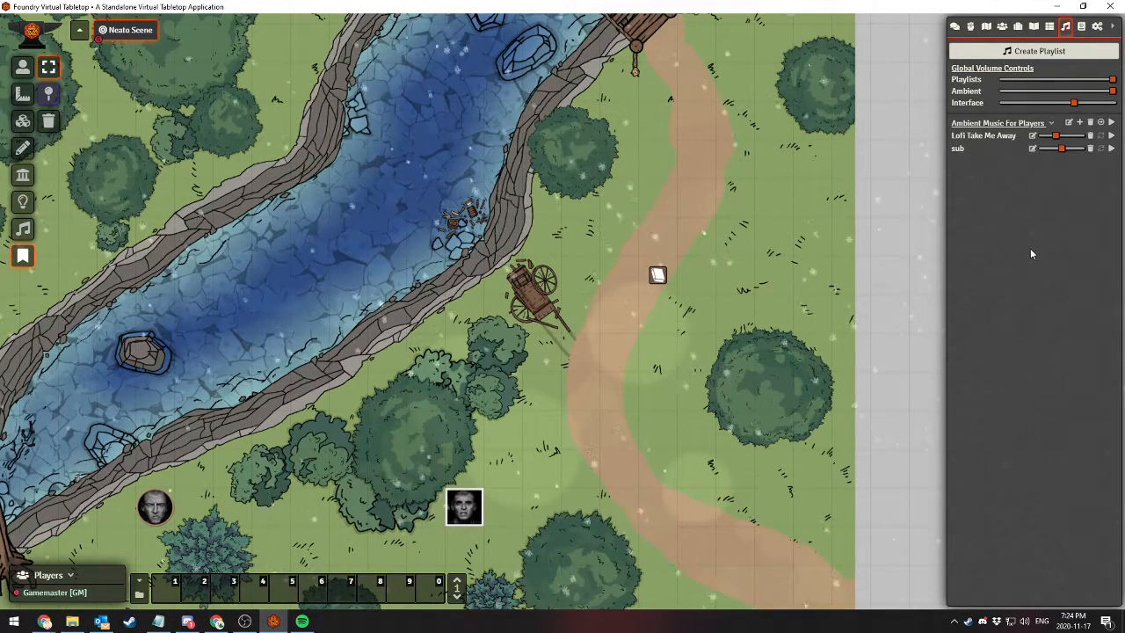
Play the Lofi Take Me Away and sub tracks simultaneously, replay sub and lower its volume, and stop both tracks
left_click(1052, 125)
left_click(1052, 125)
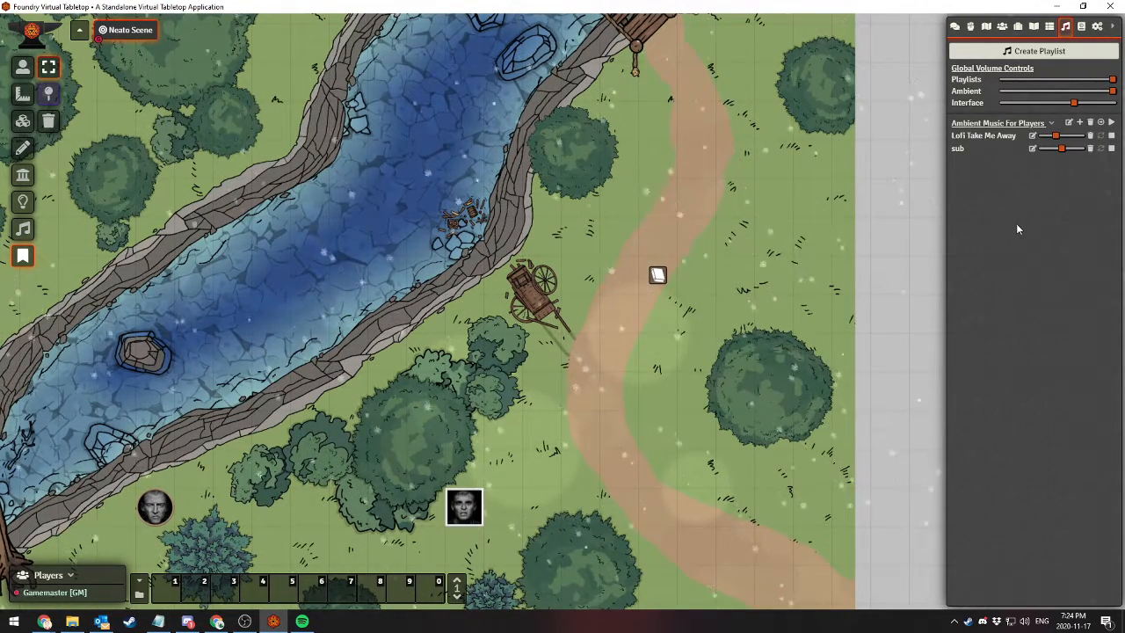
left_click(1111, 149)
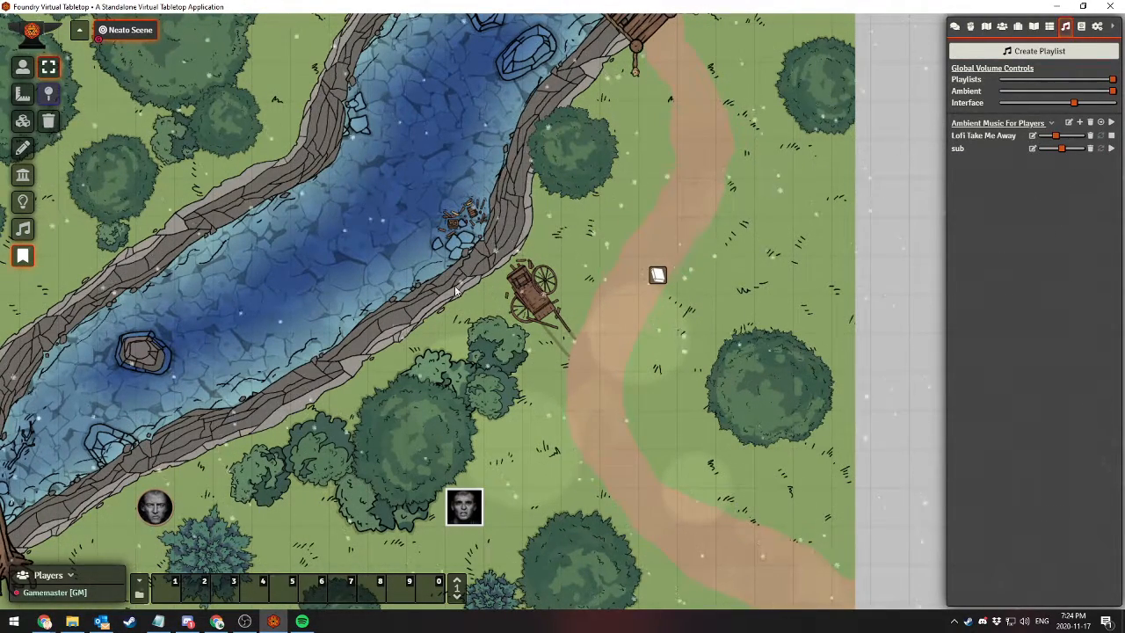
left_click(1110, 149)
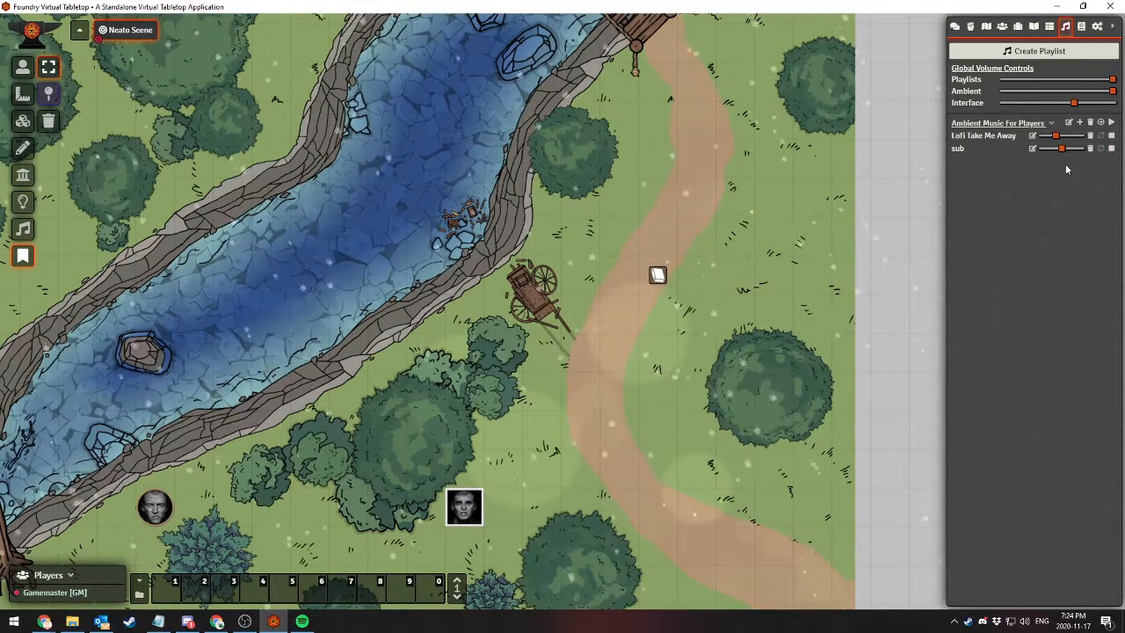
mouse_move(1060, 151)
left_mouse_down()
mouse_move(1084, 152)
mouse_move(1030, 153)
mouse_move(1098, 152)
mouse_move(1060, 150)
left_mouse_up()
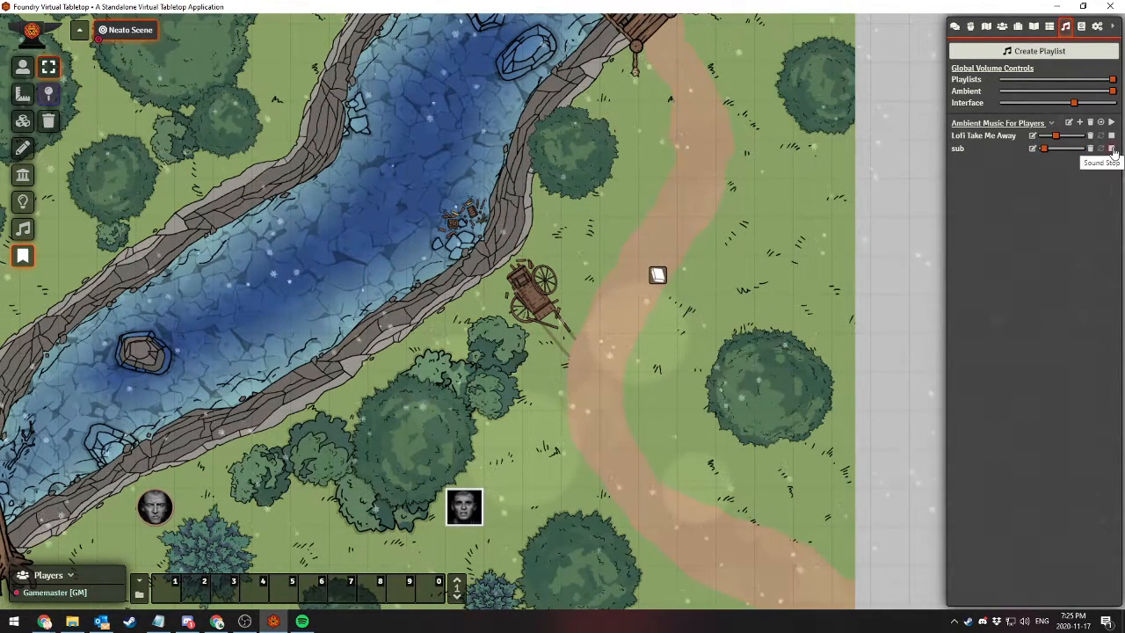
left_click(1112, 149)
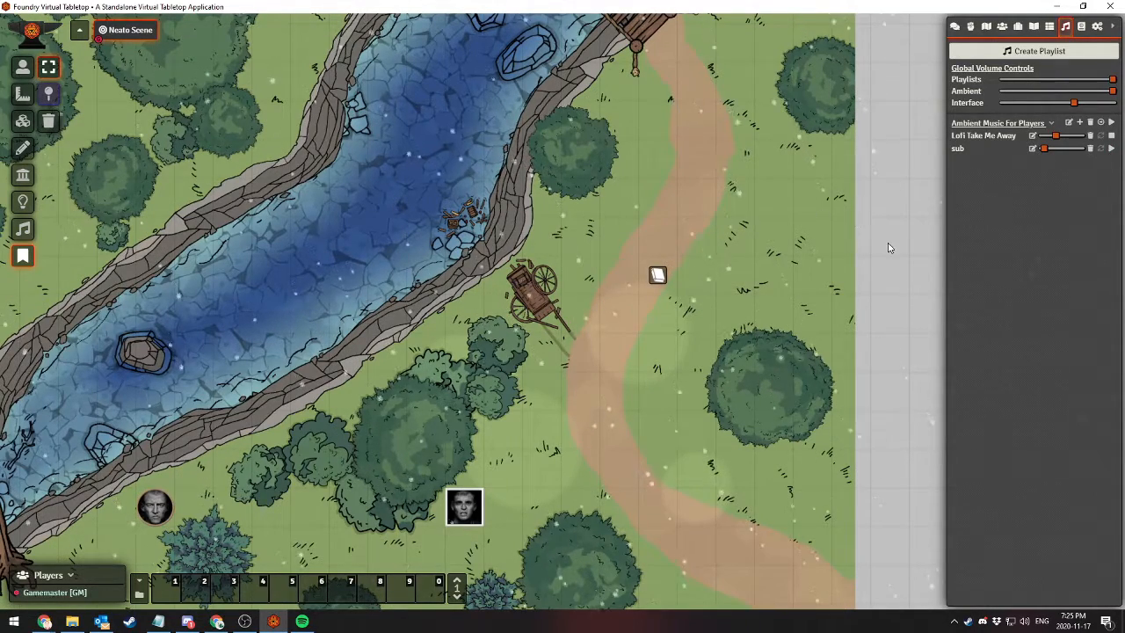
left_click(1111, 136)
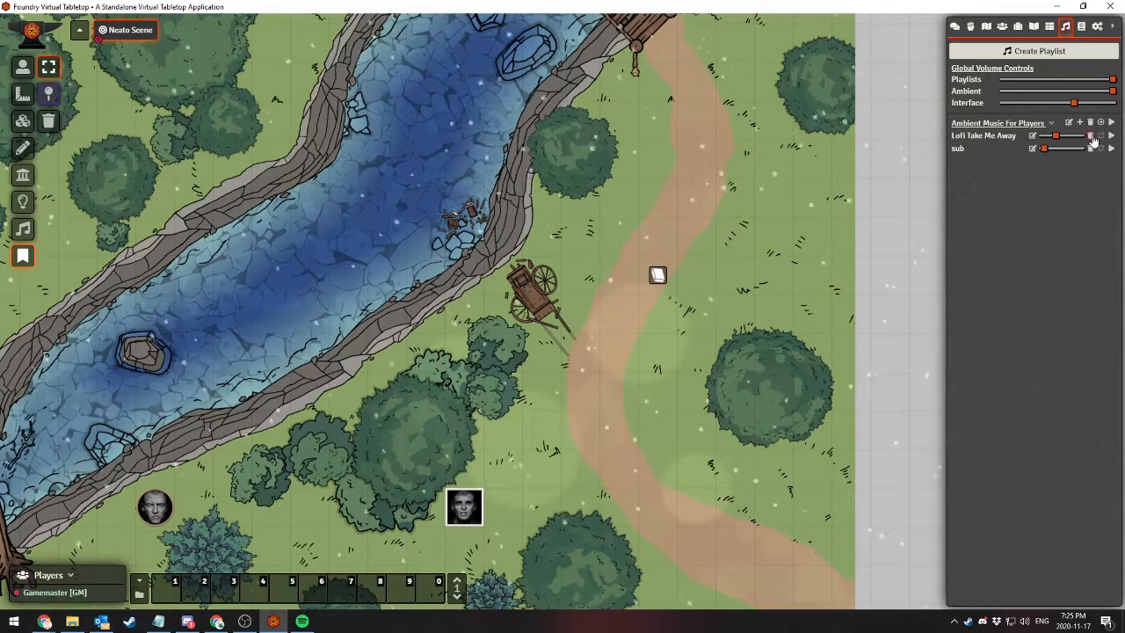
Delete the Lofi Take Me Away and sub tracks and the Ambient Music For Players playlist itself
left_click(1091, 137)
key("Return")
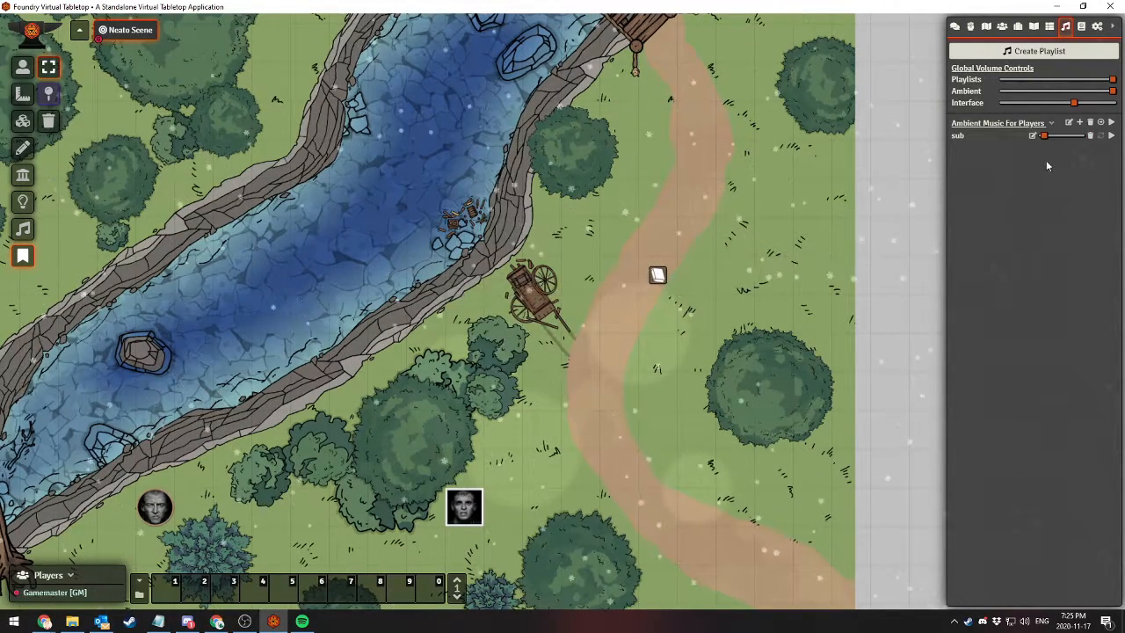
left_click(1091, 137)
key("Return")
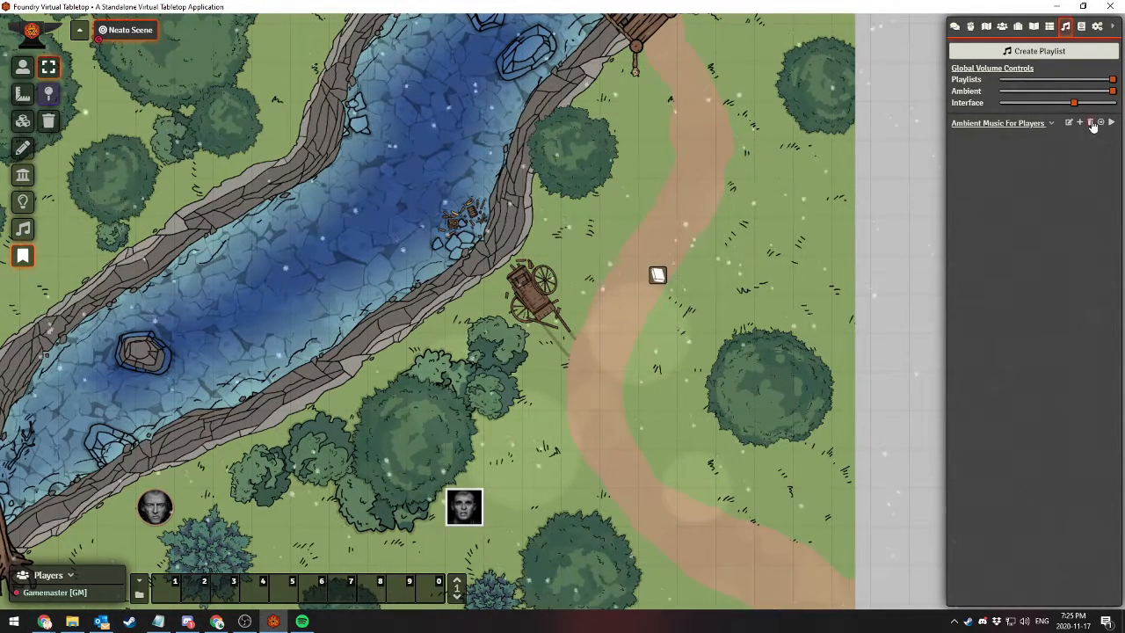
left_click(1092, 125)
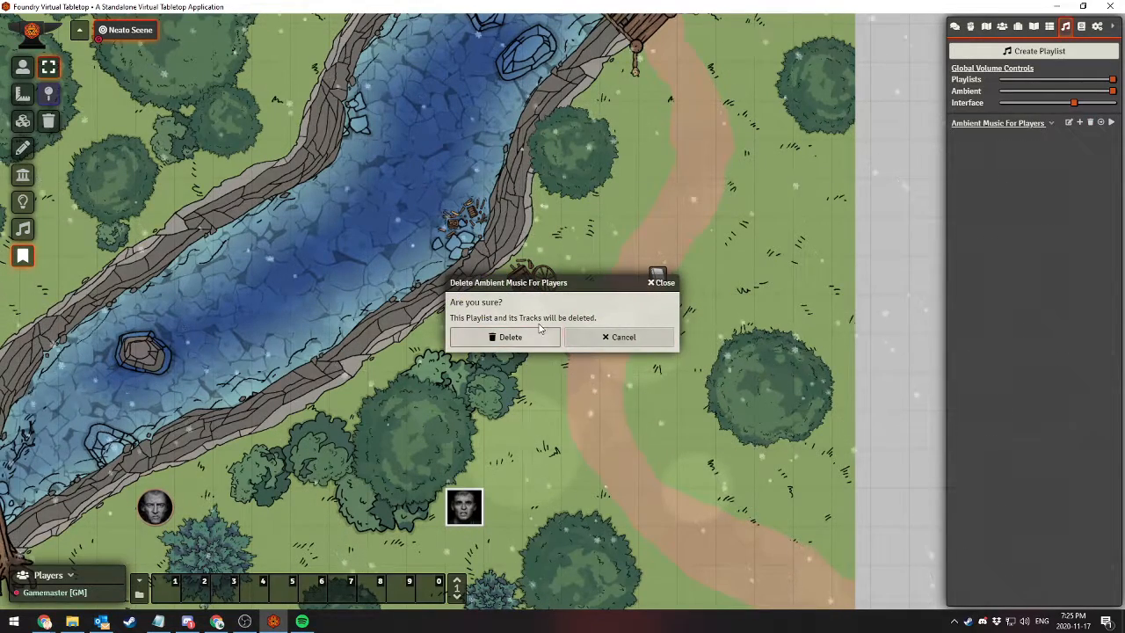
key("Return")
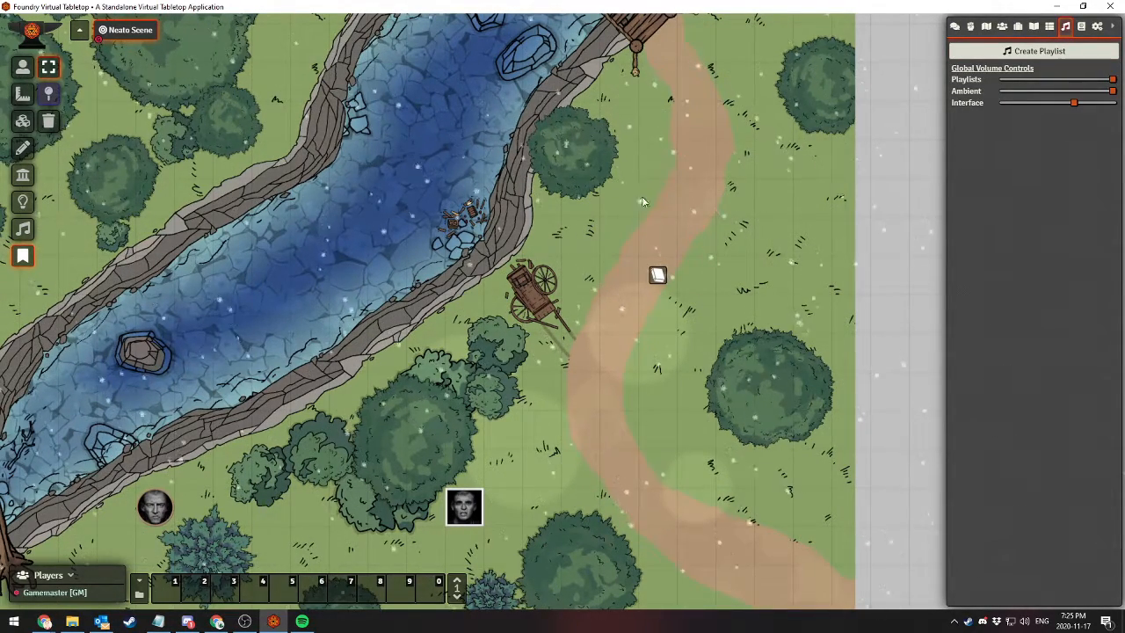
Activate the Pings module for the world and save the module settings
left_click(1097, 27)
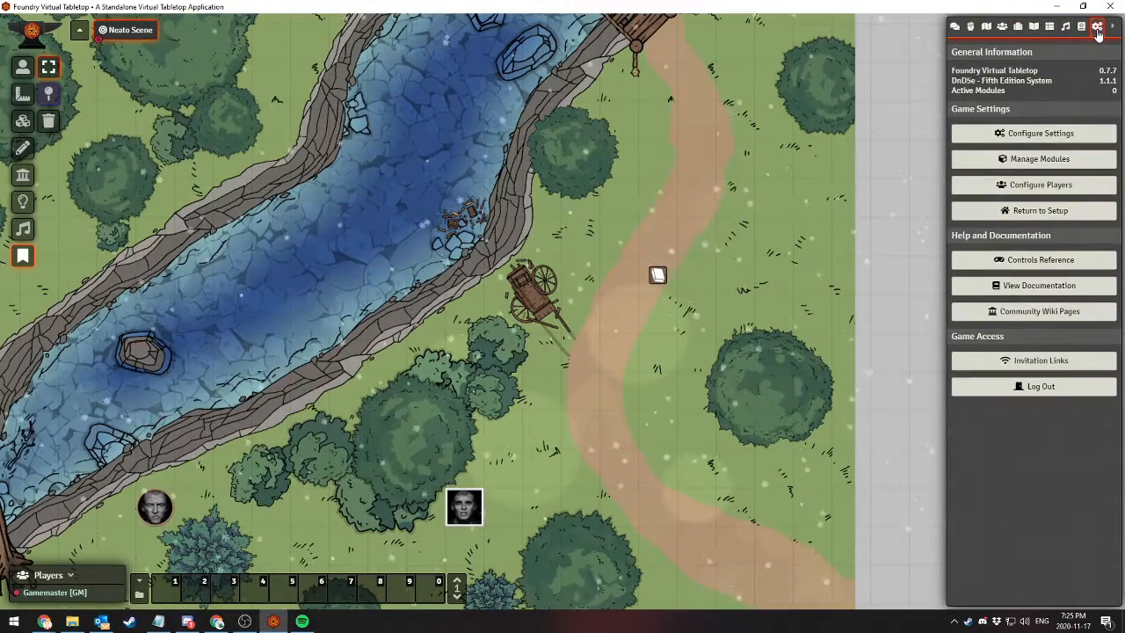
mouse_move(667, 214)
left_mouse_down()
mouse_move(660, 169)
mouse_move(610, 203)
mouse_move(683, 221)
left_mouse_up()
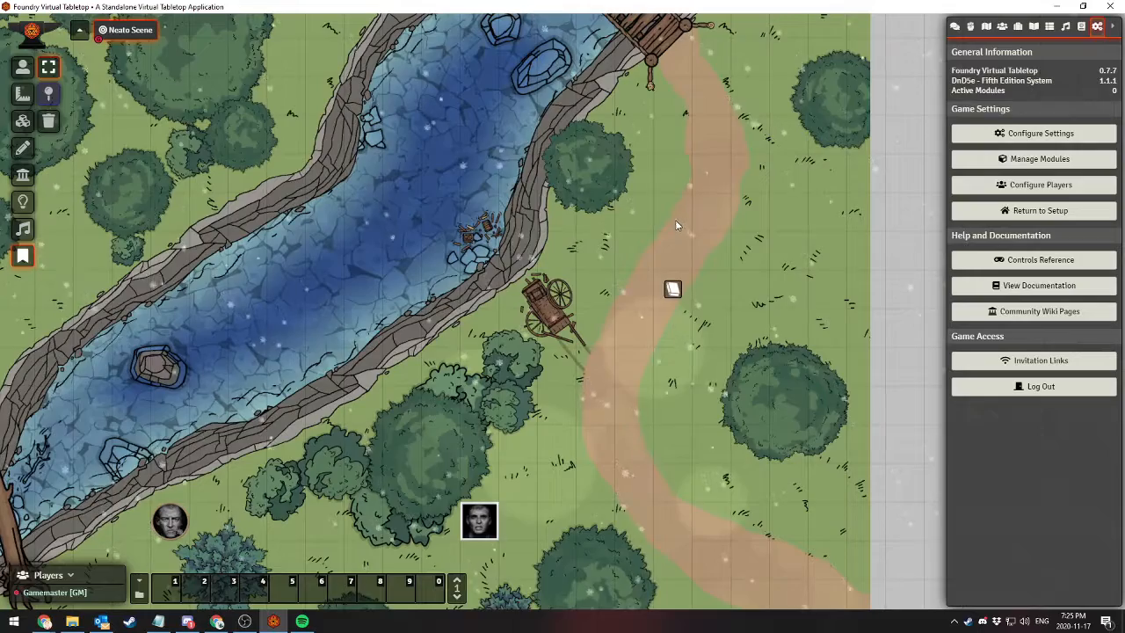
left_click_drag(676, 196, 634, 194)
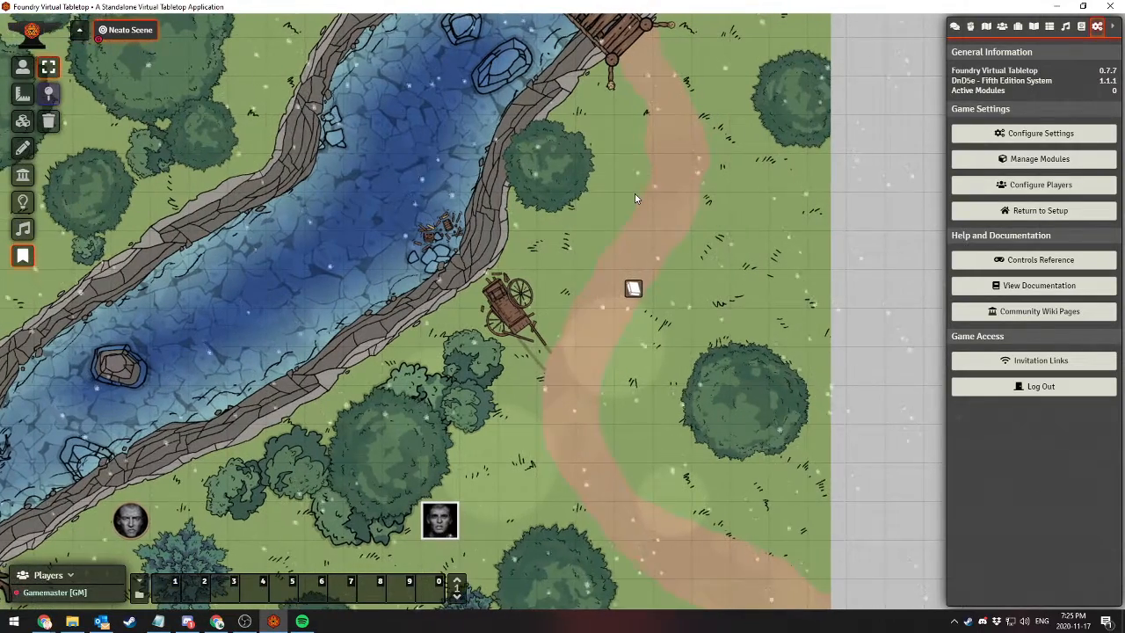
left_click(1037, 161)
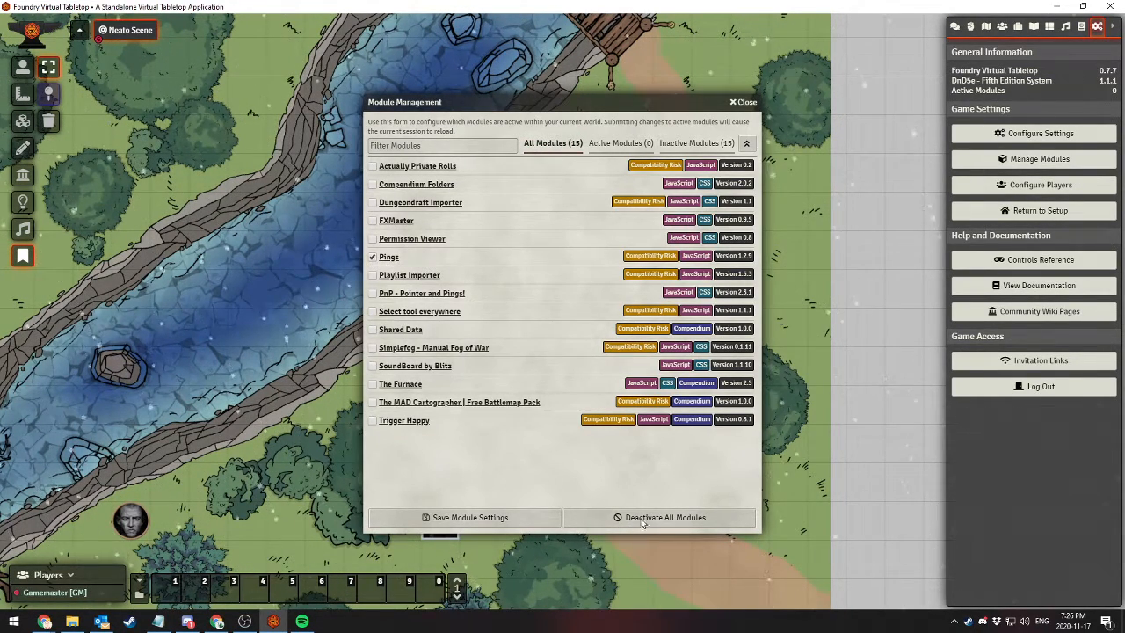
left_click(473, 518)
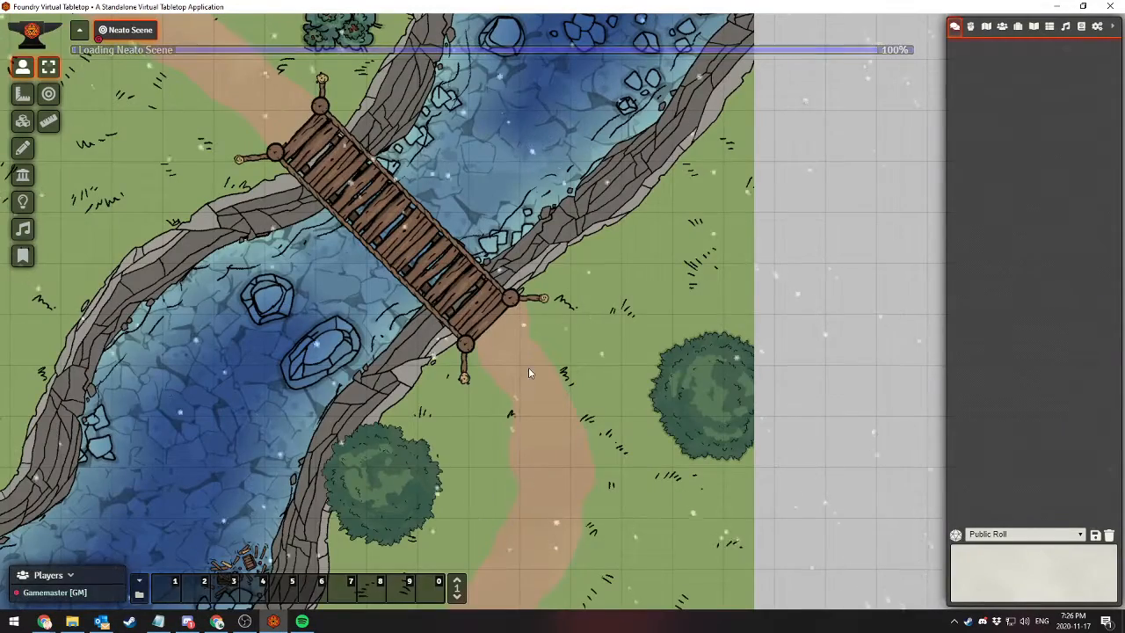
Try out a ping on the dirt path south of the bridge in the Neato Scene
left_click_drag(528, 368, 614, 147)
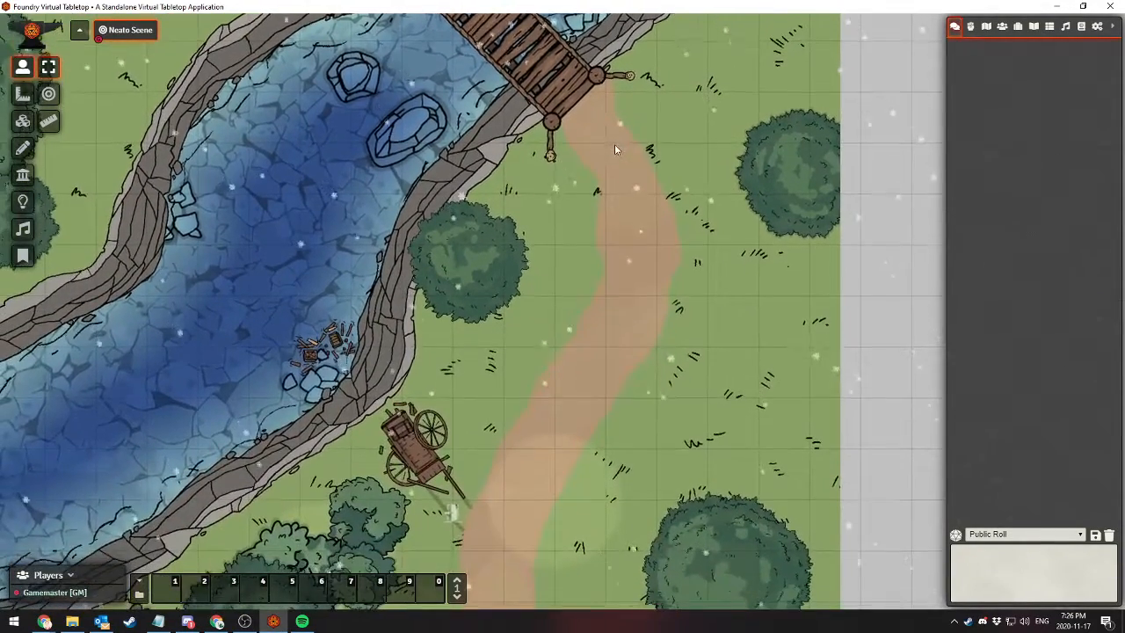
left_click_drag(576, 325, 554, 257)
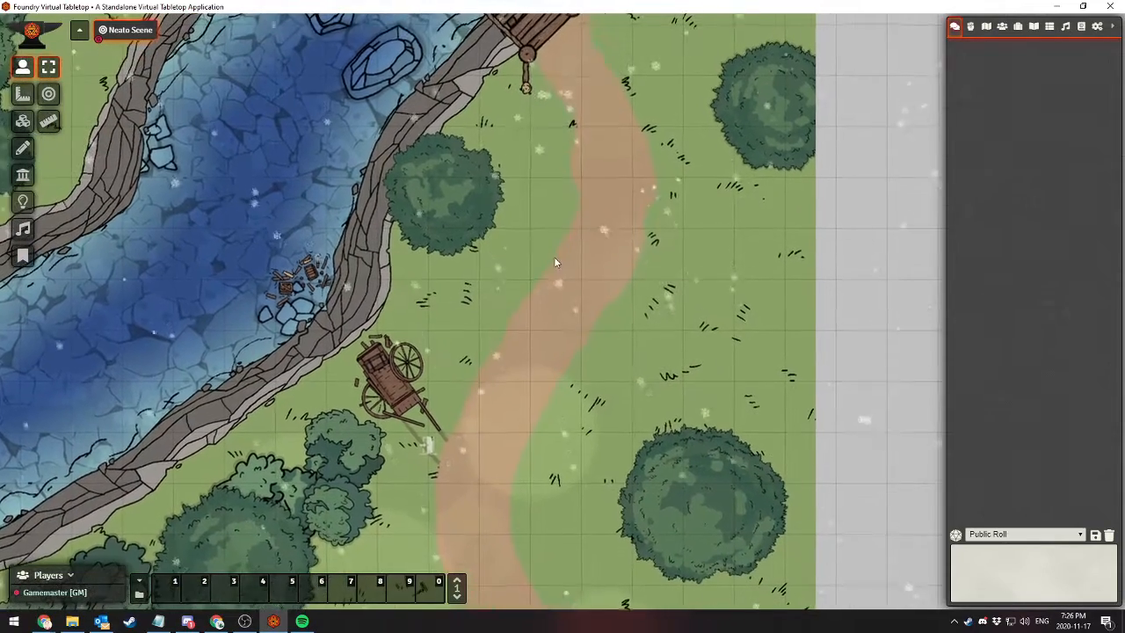
left_click(600, 250)
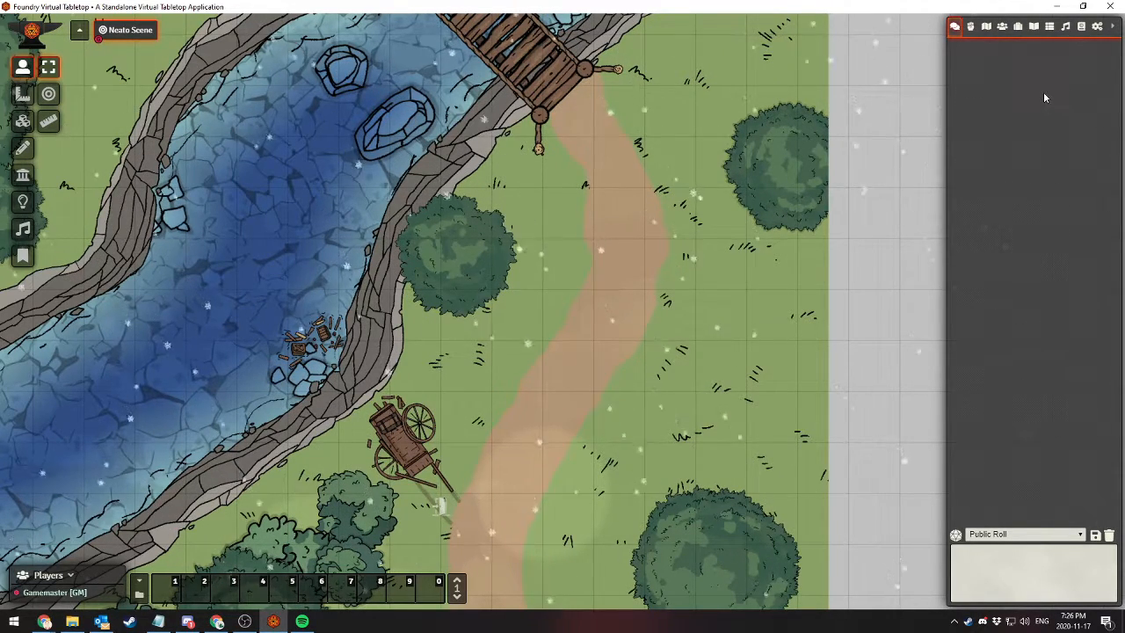
Review the Pings module's configuration options, from move permission to size change speed, and close the settings without changing them
left_click(1095, 27)
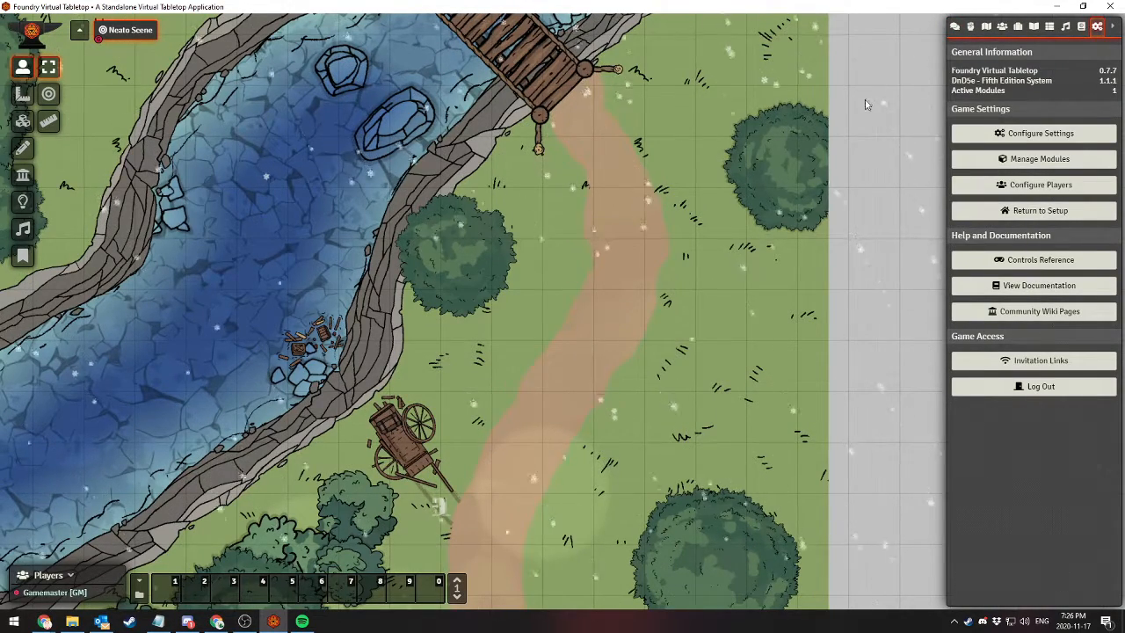
left_click(1039, 133)
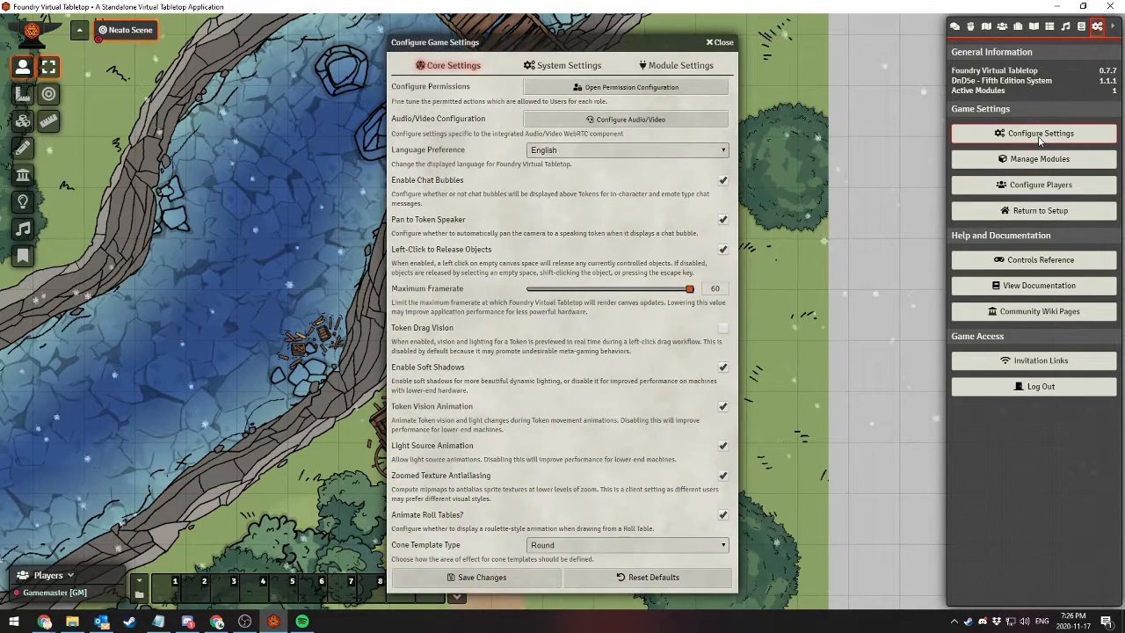
left_click(678, 68)
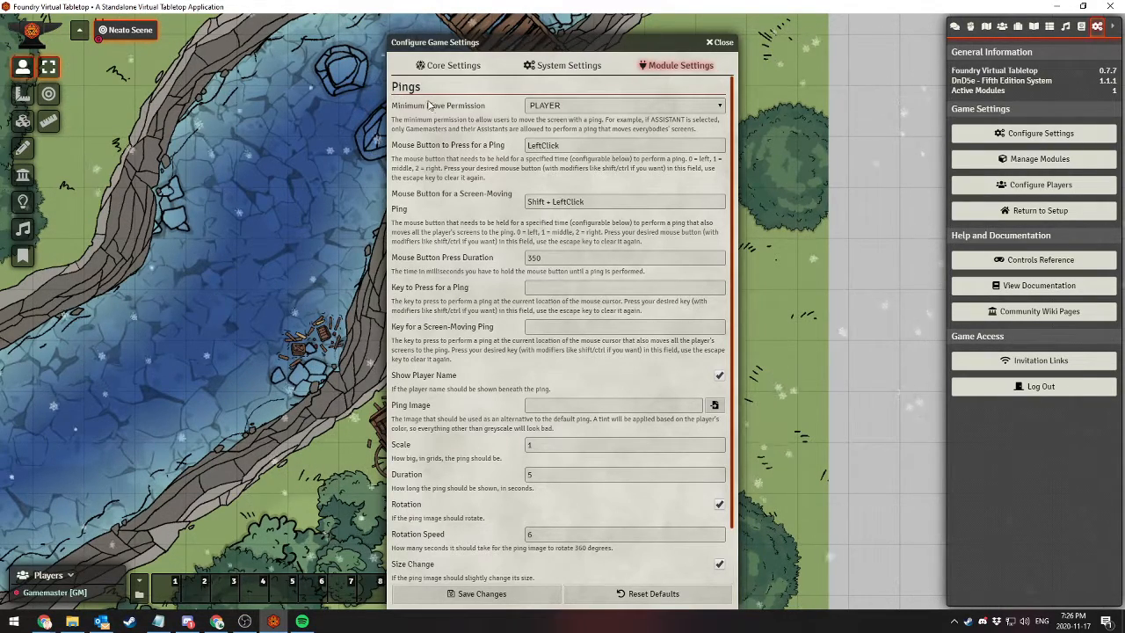
scroll(458, 187, "down", 1)
scroll(466, 226, "up", 1)
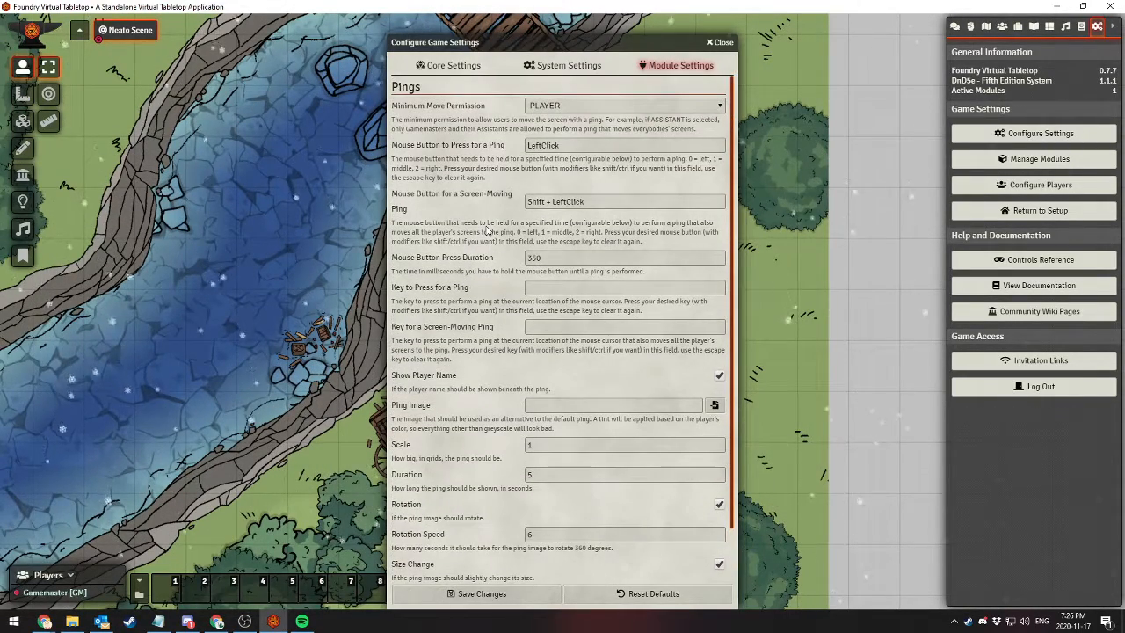
scroll(482, 160, "down", 1)
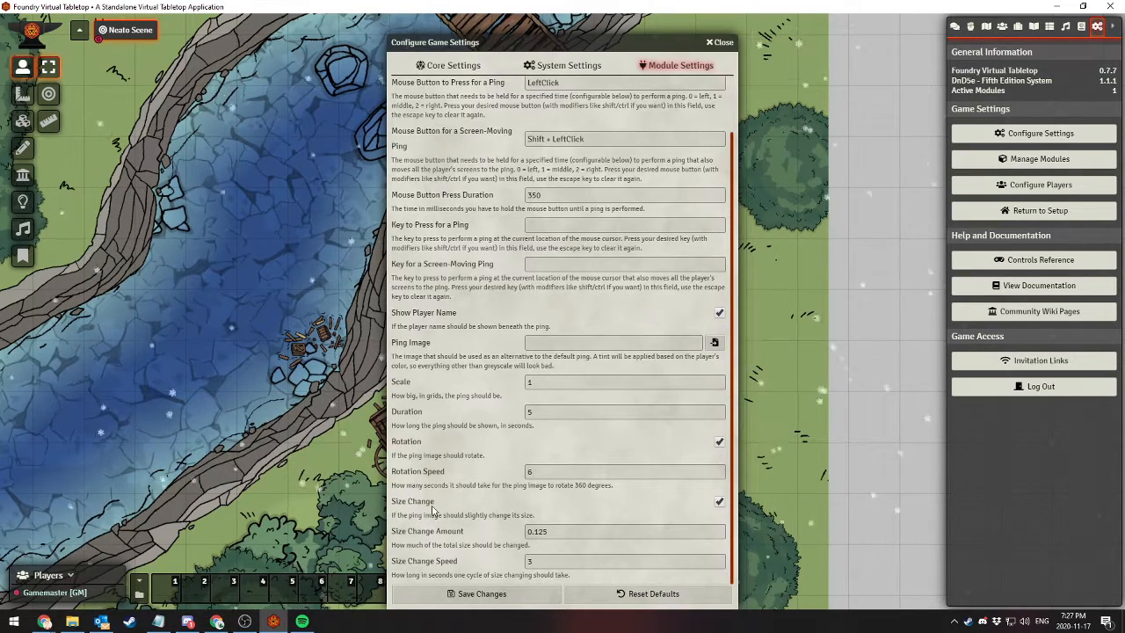
scroll(466, 462, "up", 2)
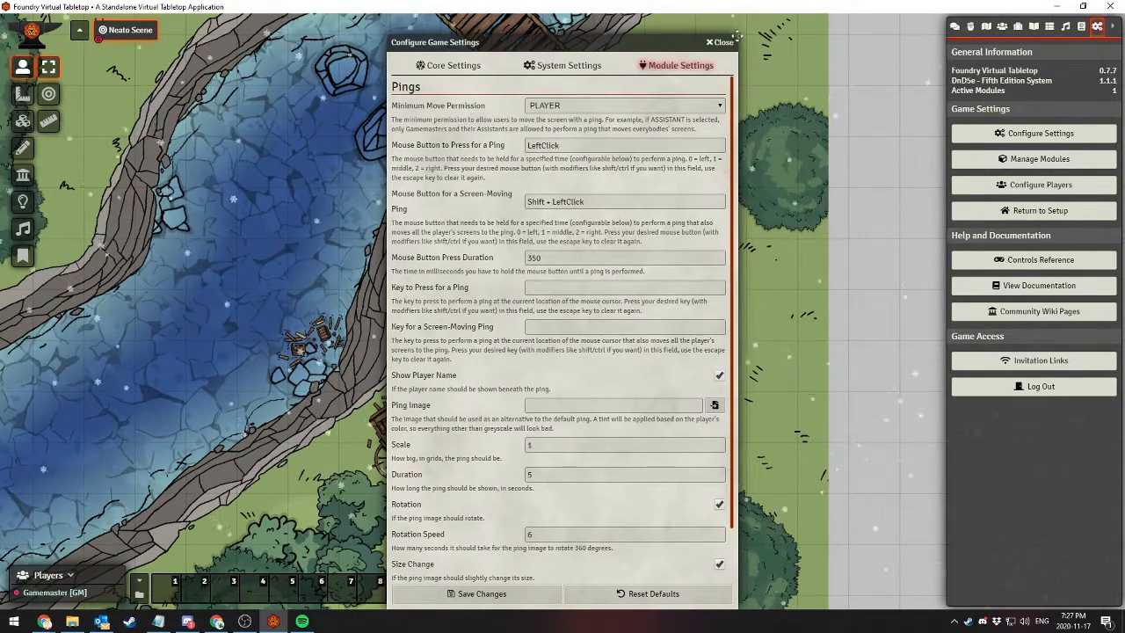
left_click(724, 42)
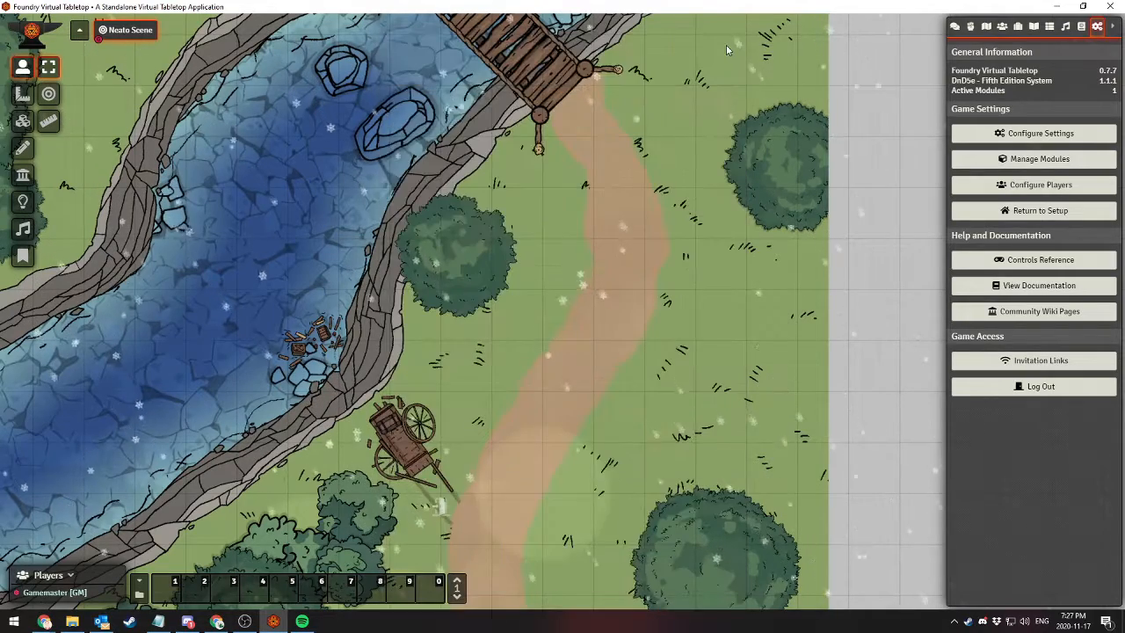
Activate the Permission Viewer and Select tool everywhere modules for the world and save the module settings
left_click(993, 159)
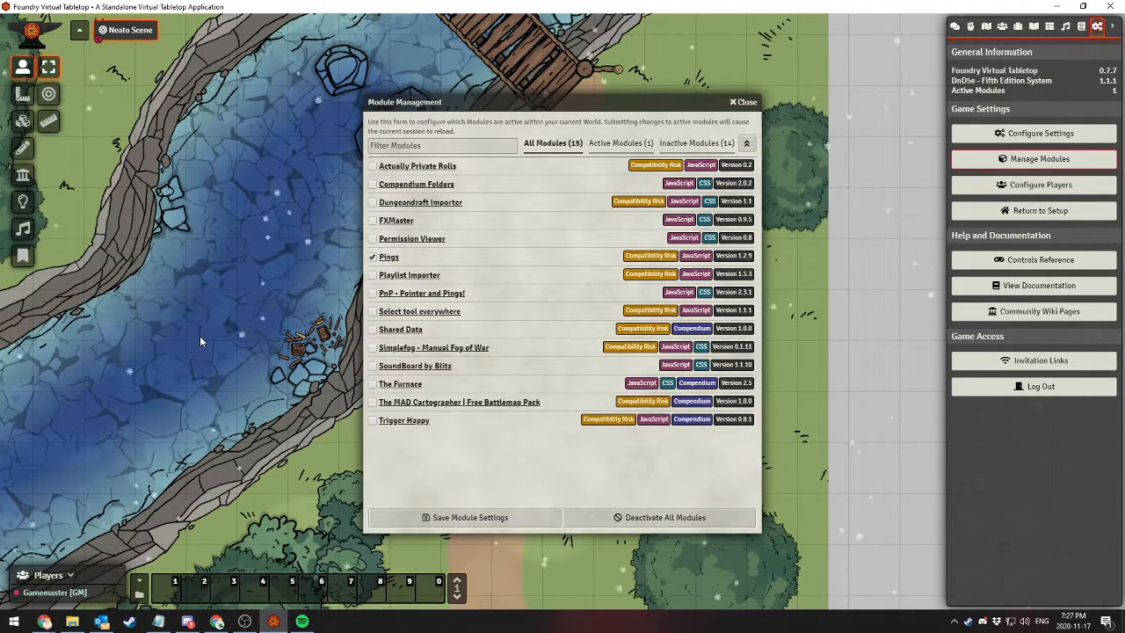
left_click(371, 242)
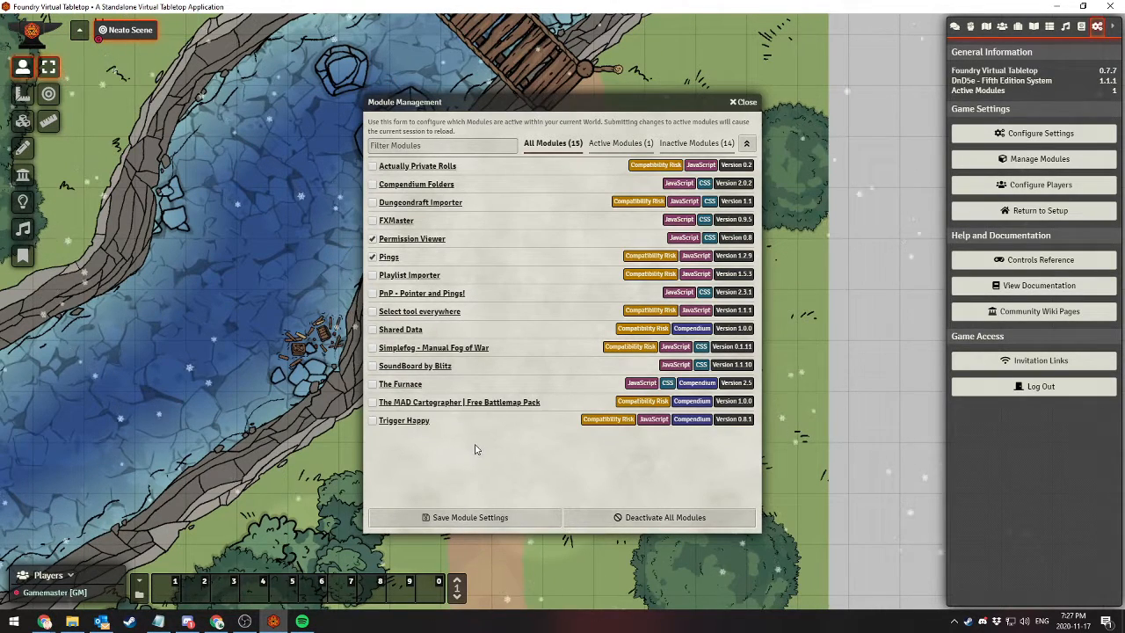
left_click(373, 312)
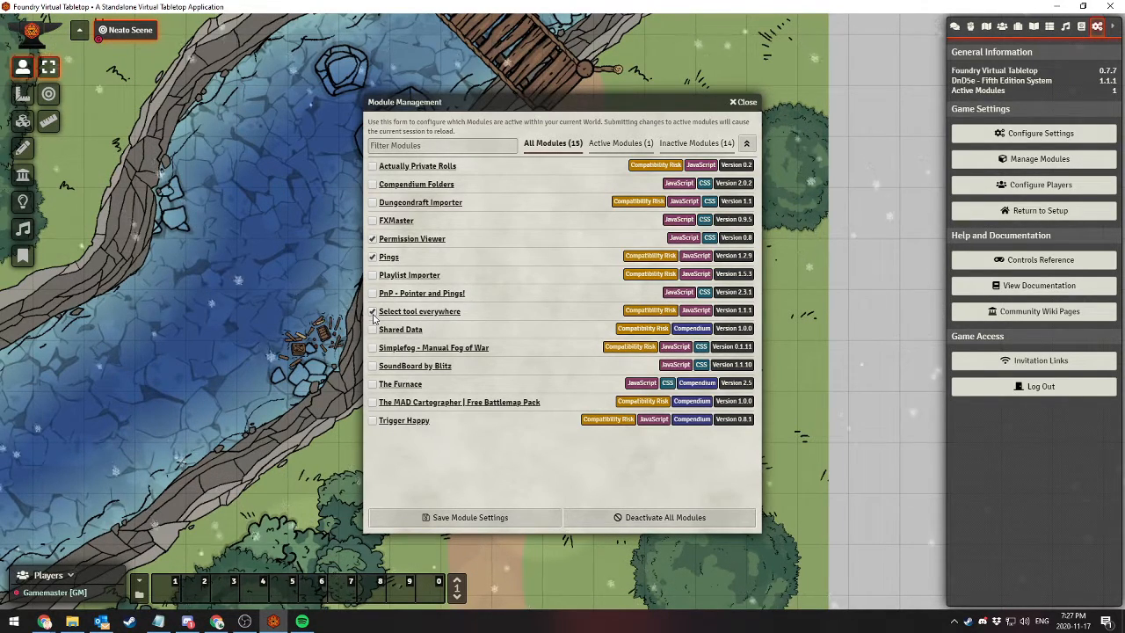
left_click(463, 517)
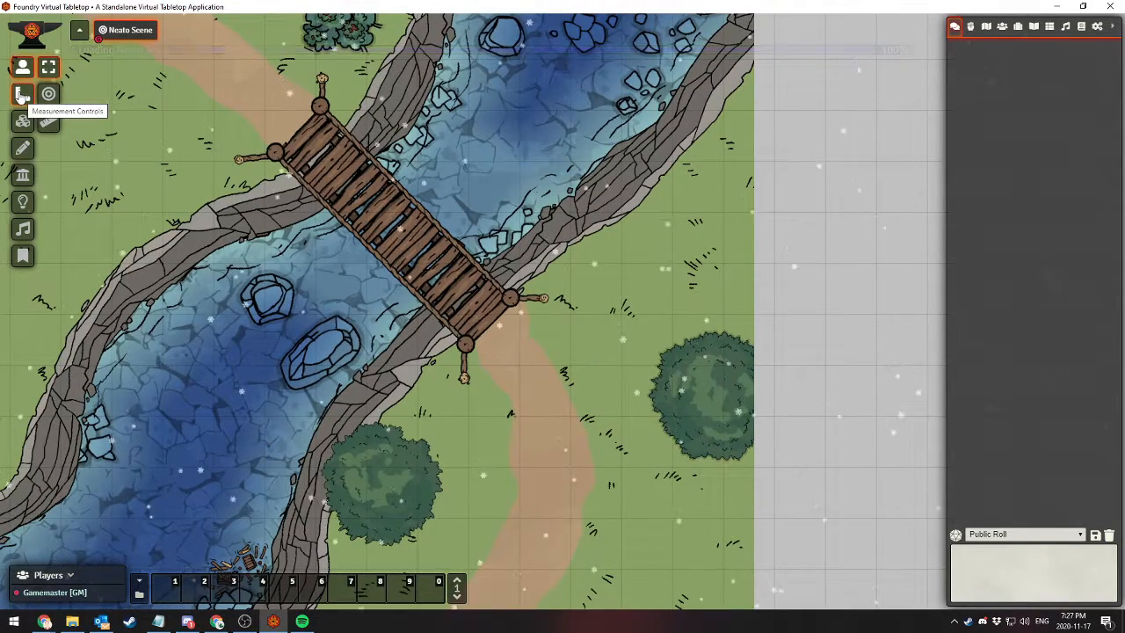
Look through the measurement, tile, drawing, wall, lighting and ambient sound controls for the added select tool
left_click(23, 97)
left_click(23, 120)
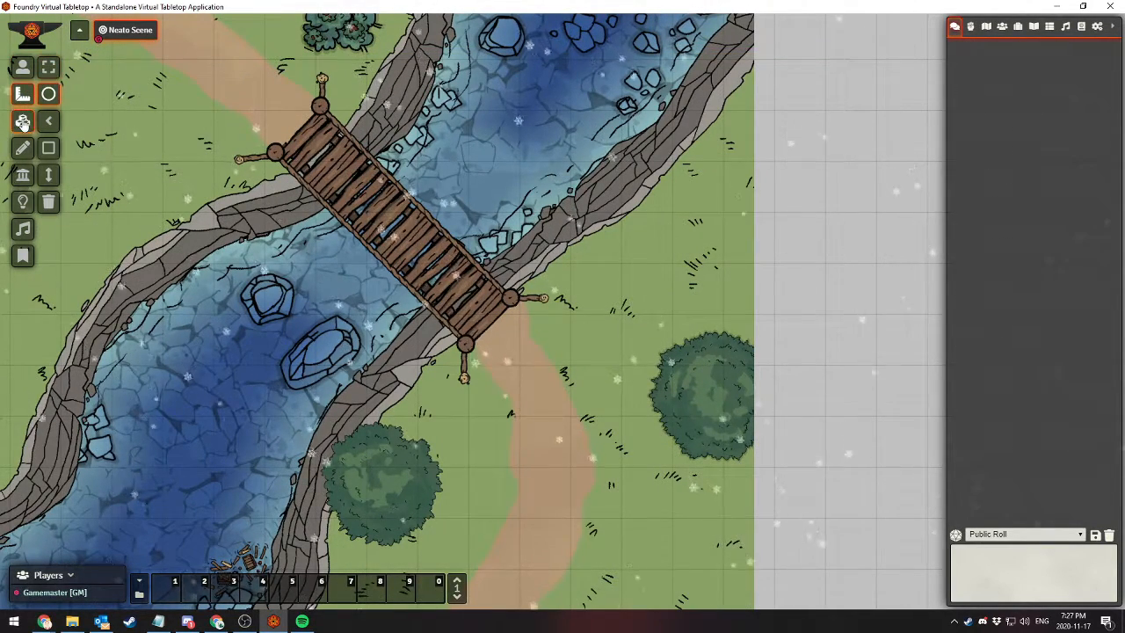
left_click(23, 148)
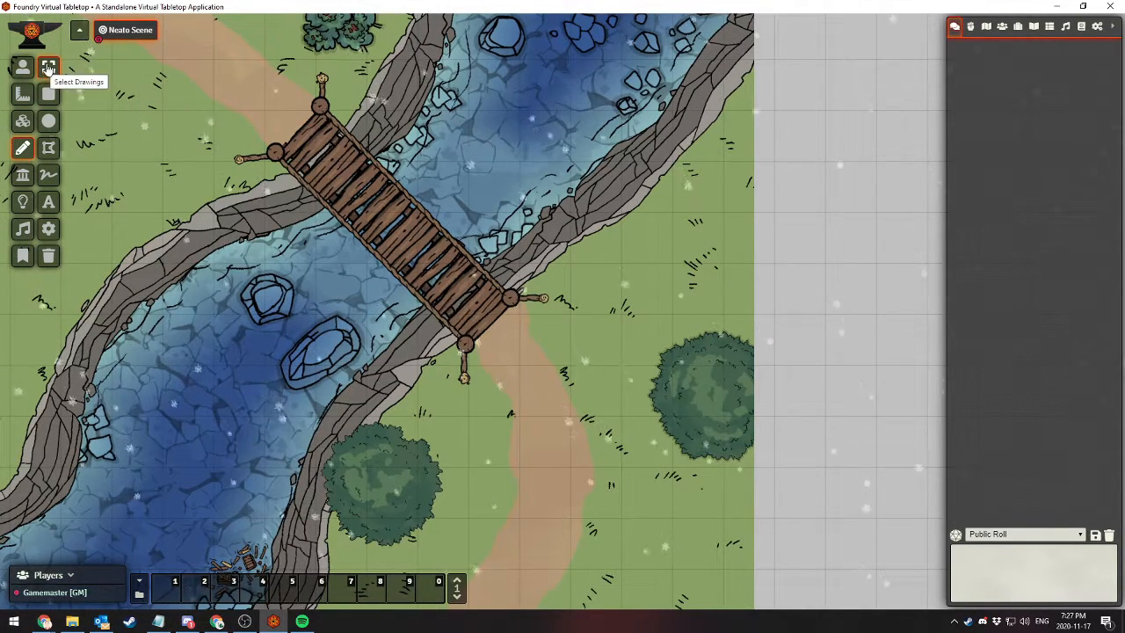
left_click(22, 174)
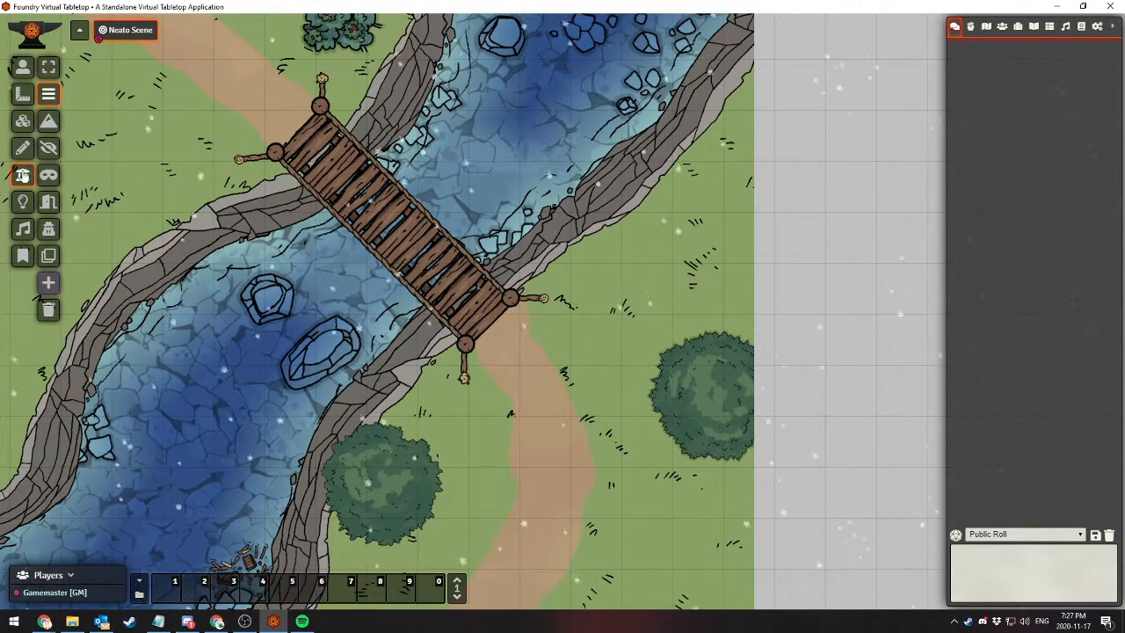
left_click(23, 202)
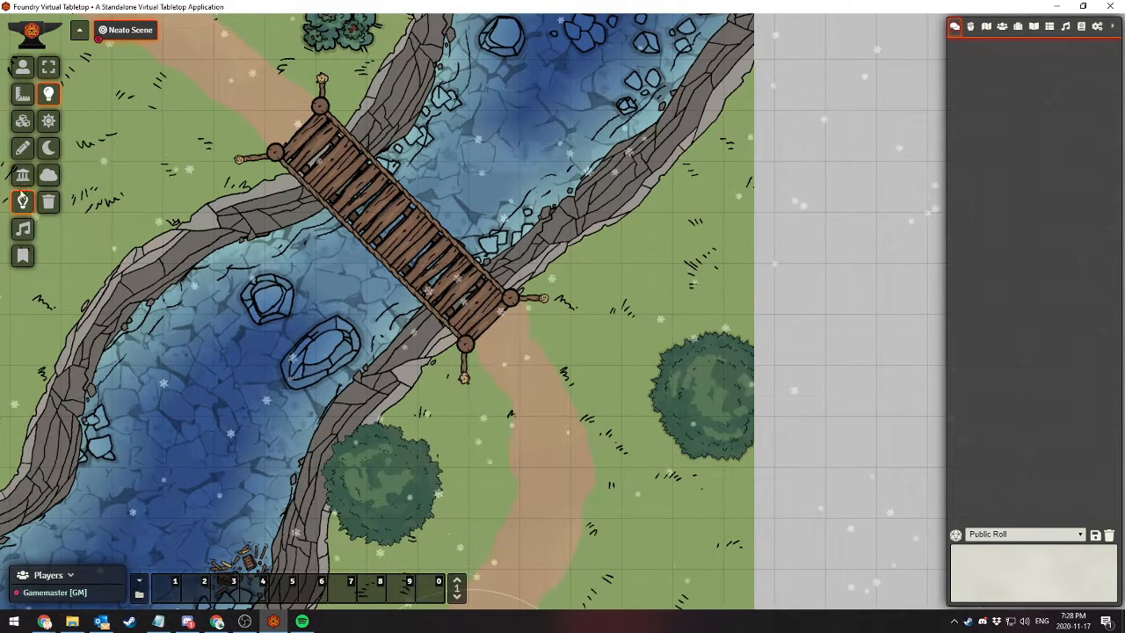
left_click(23, 228)
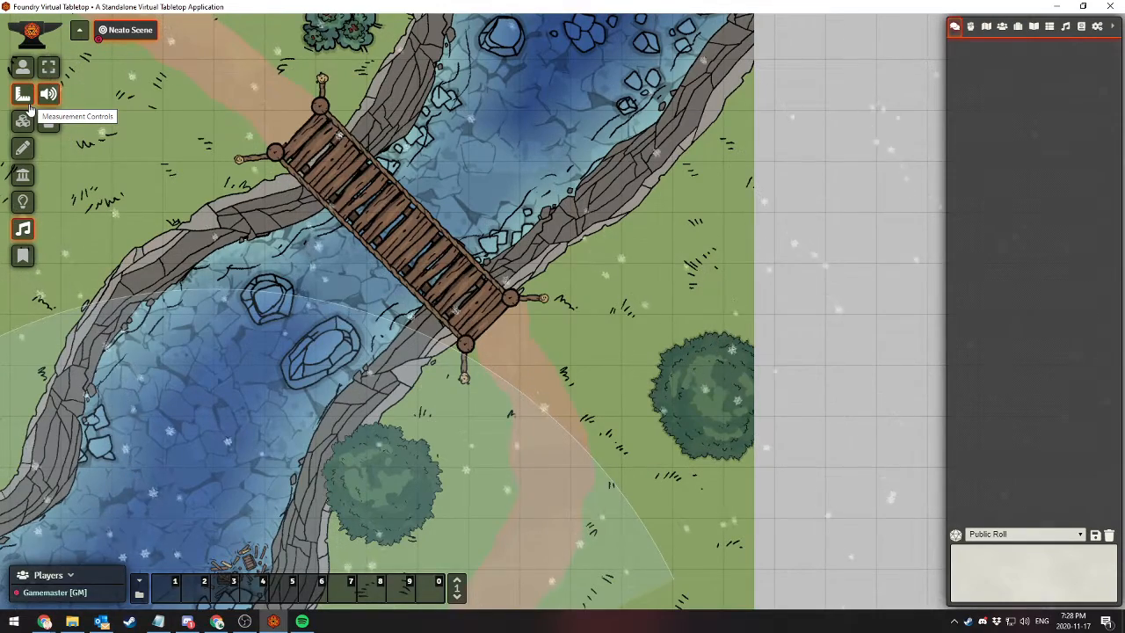
left_click_drag(161, 151, 238, 176)
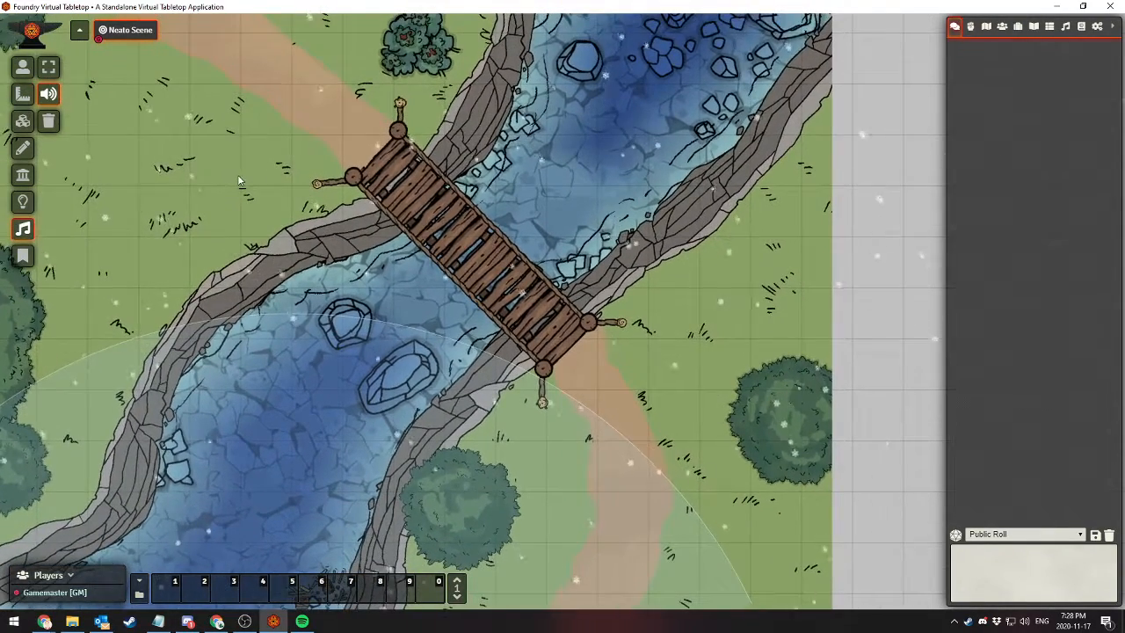
Review the world's list of installed modules and close it without changing anything
left_click(1097, 29)
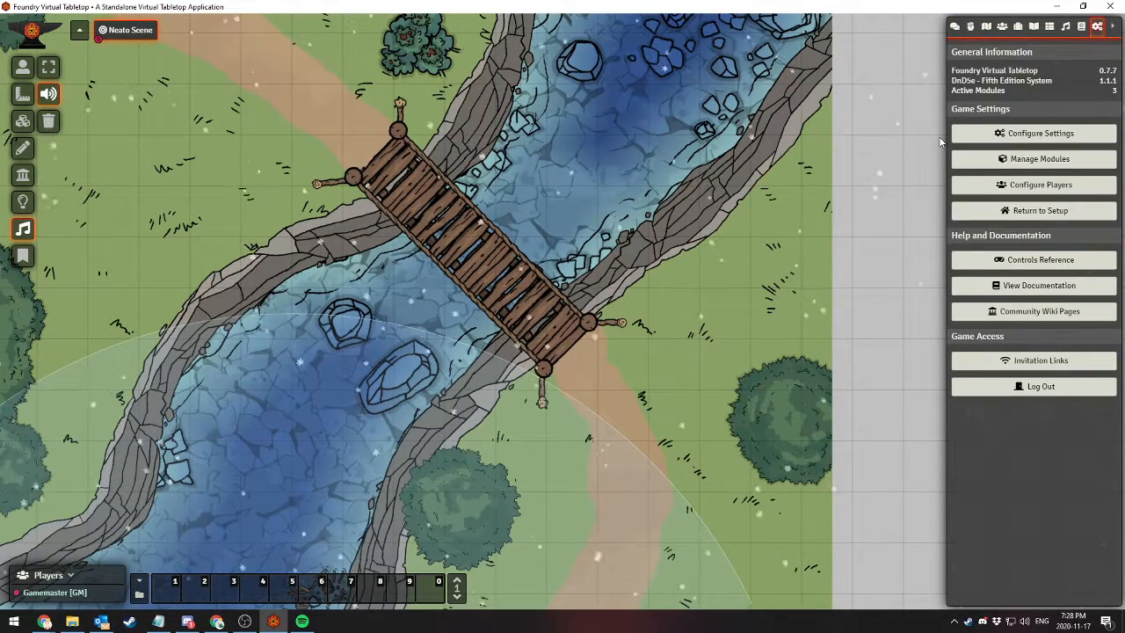
left_click(1051, 163)
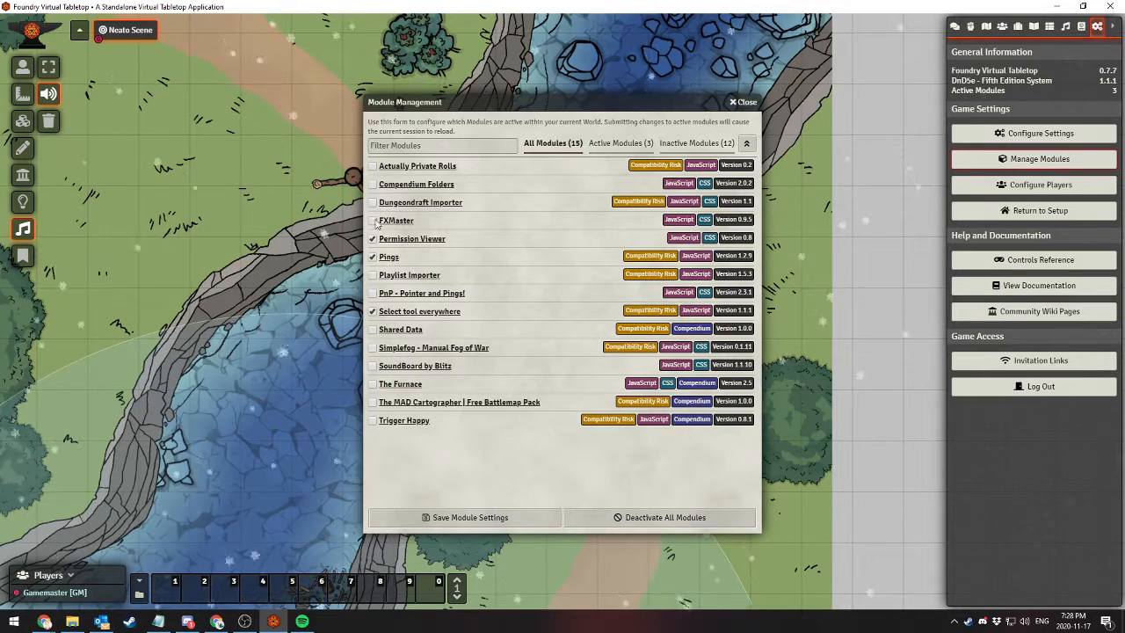
left_click(742, 101)
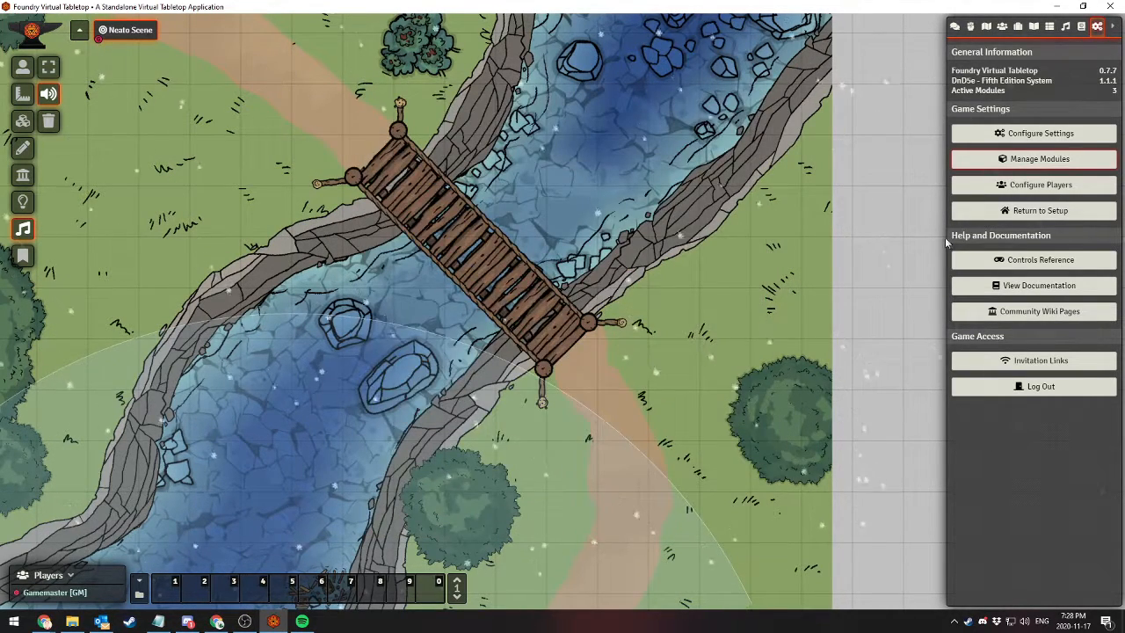
Return to setup, filter the installable add-on modules by 5e and install Sky's Alternate D&D 5e Character Sheet
left_click(1035, 211)
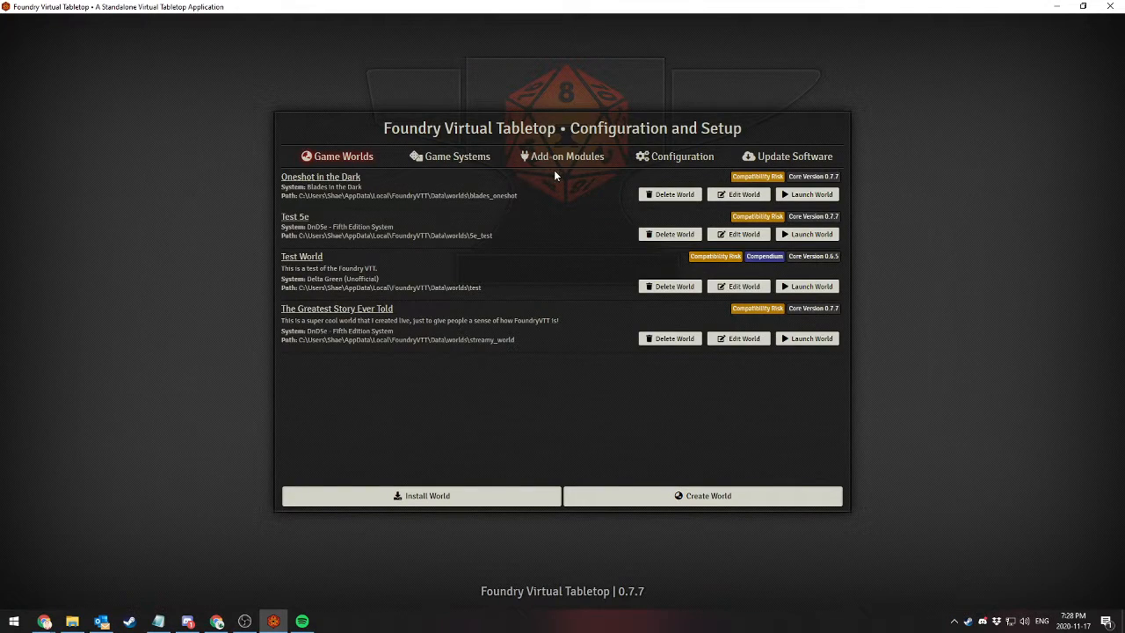
left_click(555, 171)
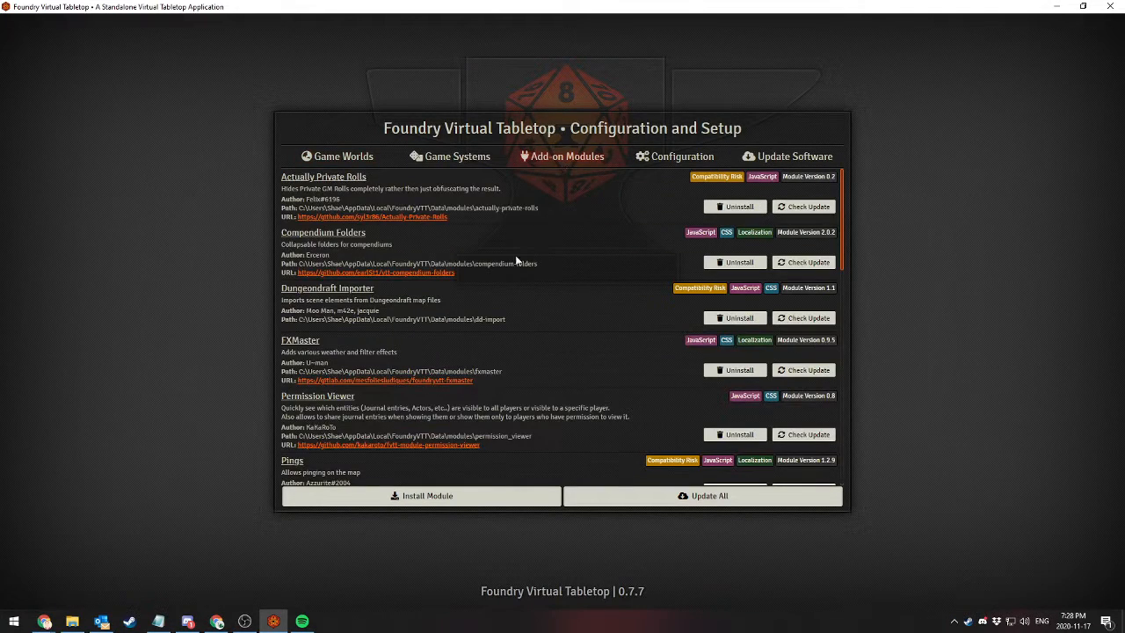
left_click(483, 494)
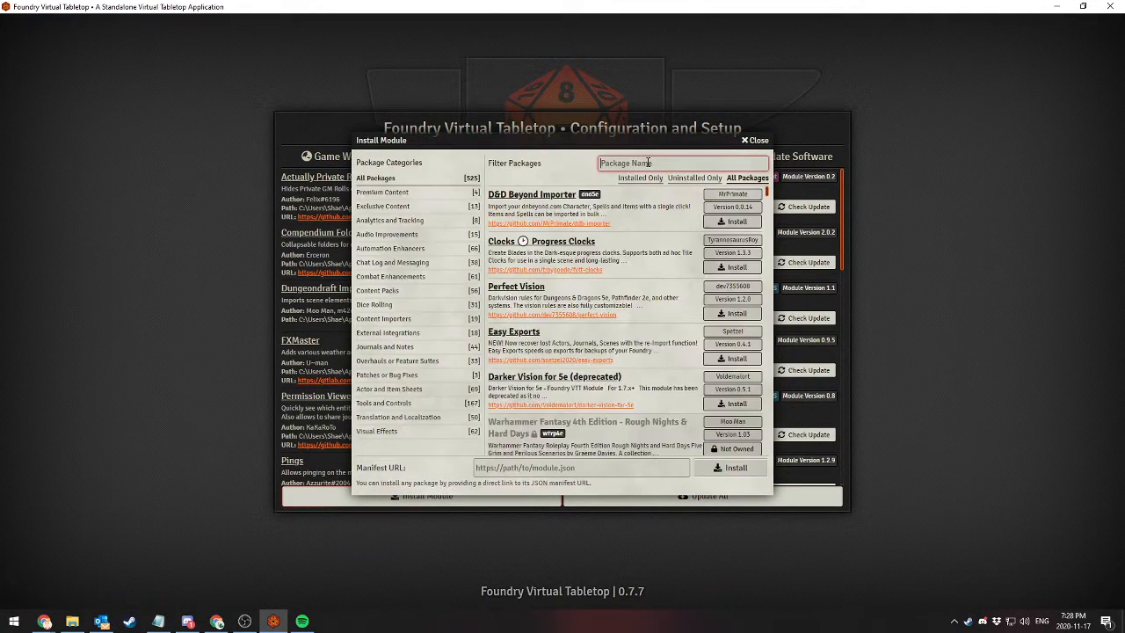
type("e")
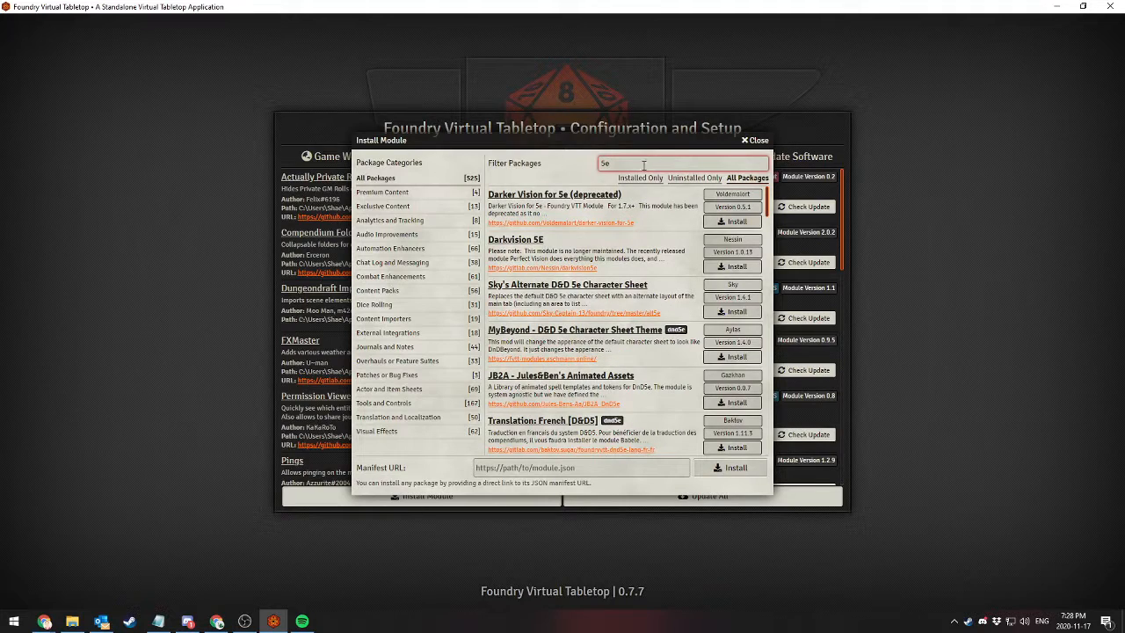
scroll(592, 257, "down", 2)
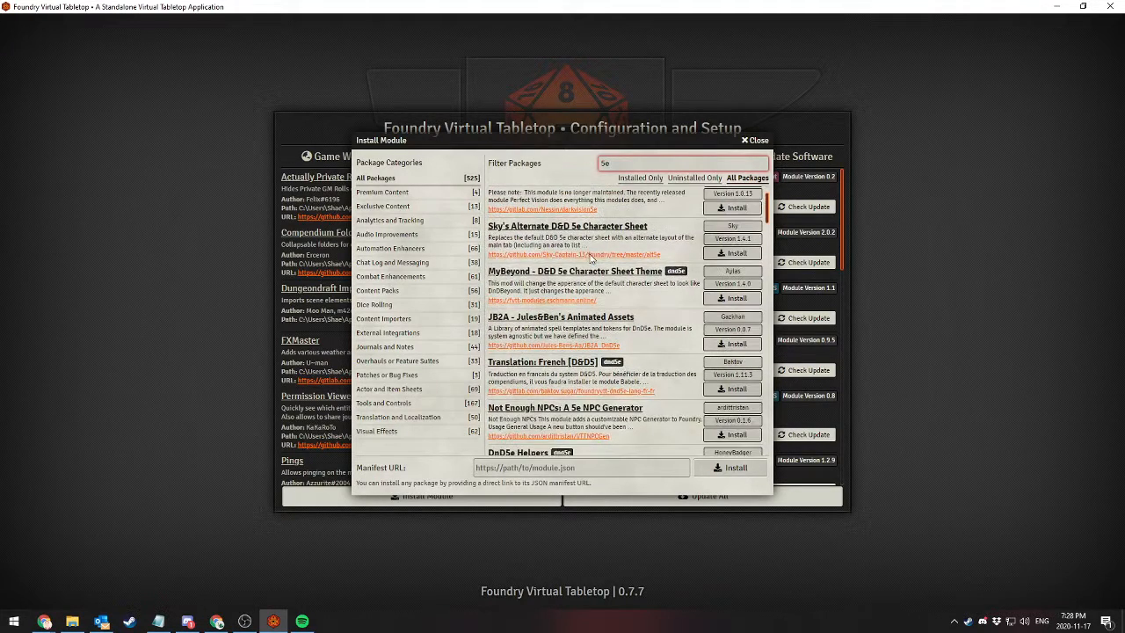
scroll(562, 305, "up", 2)
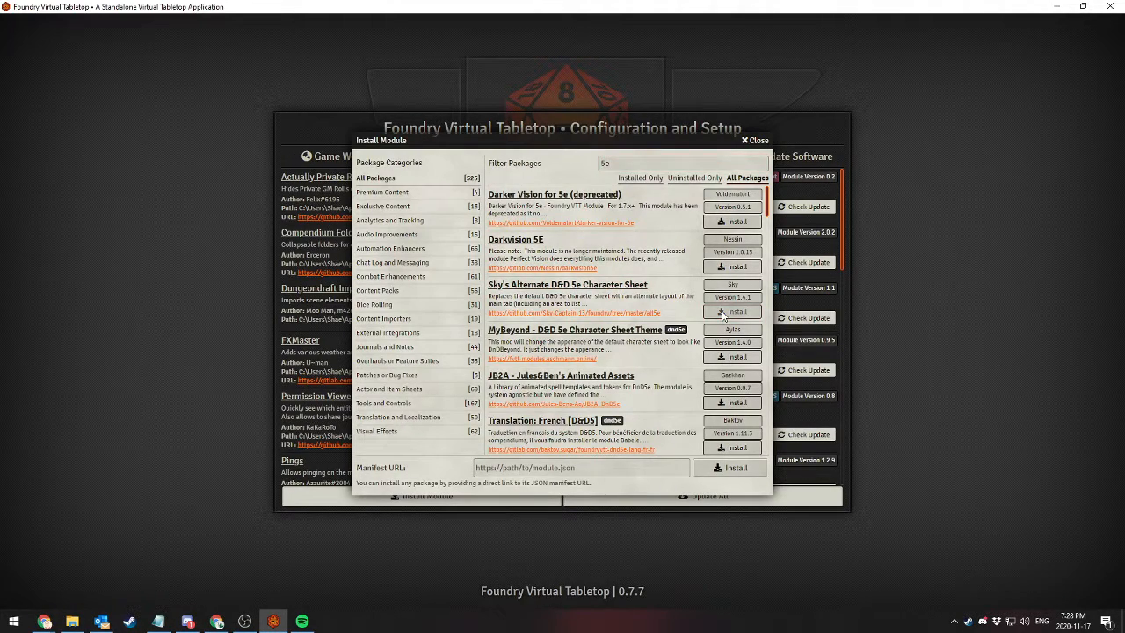
Browse further through the installable 5e modules and close the module installer
scroll(630, 310, "down", 5)
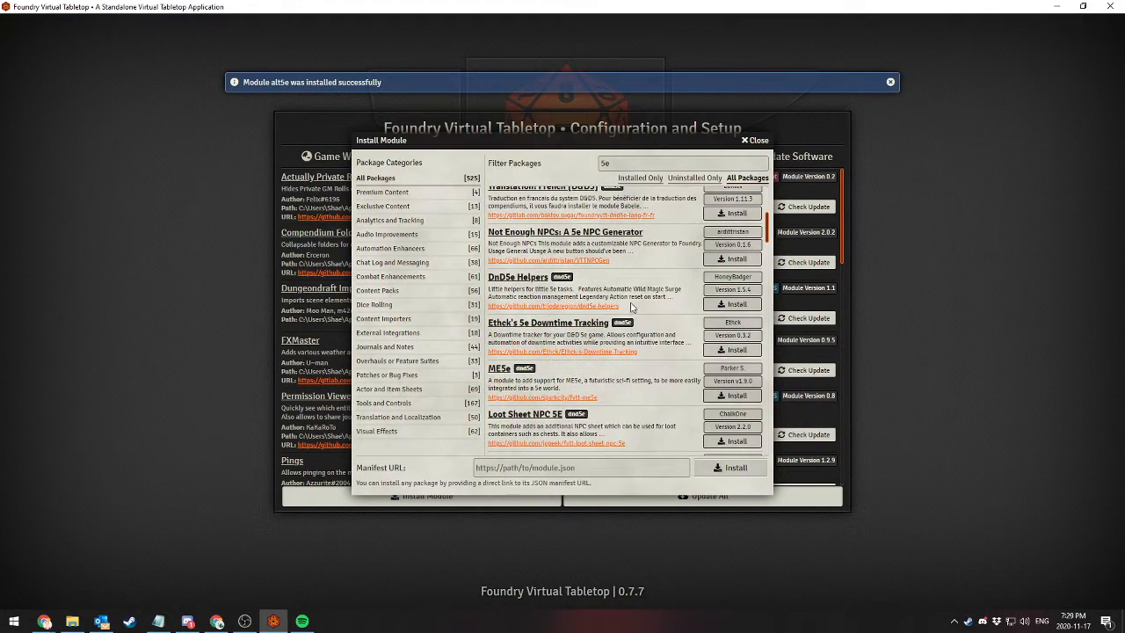
scroll(633, 295, "down", 3)
scroll(633, 290, "down", 3)
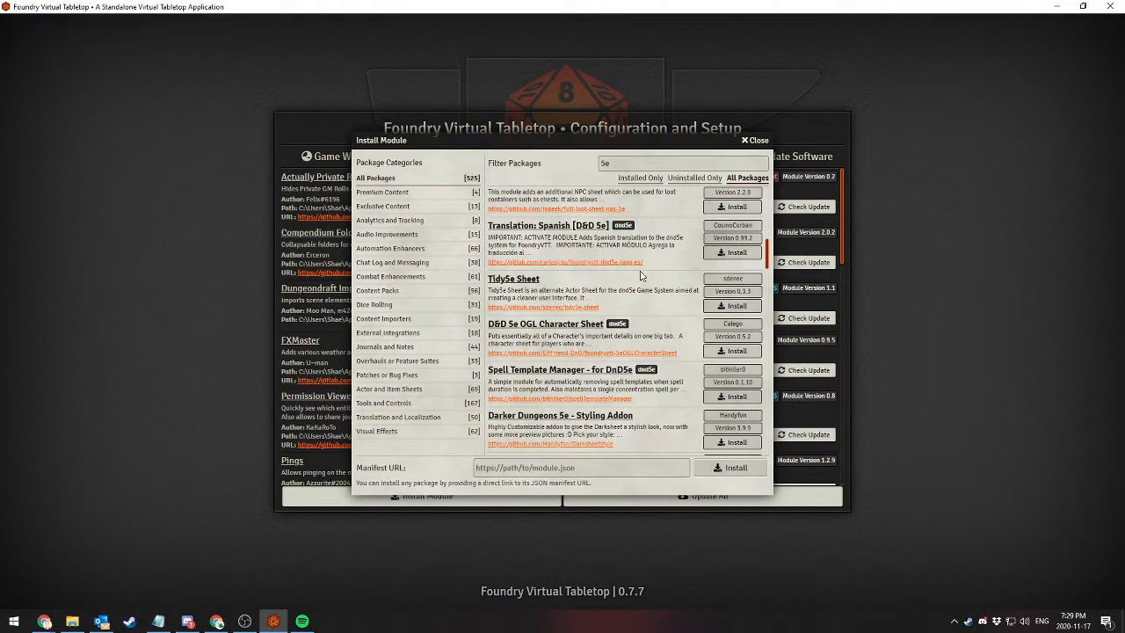
left_click(757, 141)
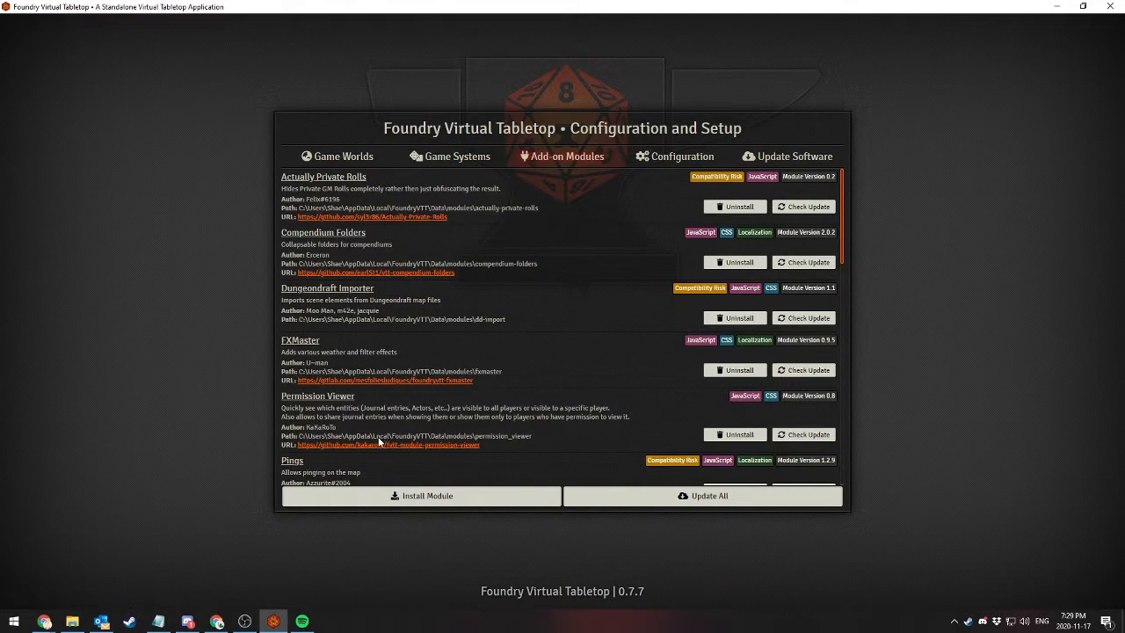
Launch The Greatest Story Ever Told world and mark Sky's Alternate 5th Edition Dungeons & Dragons Sheet as active in module management
left_click(356, 159)
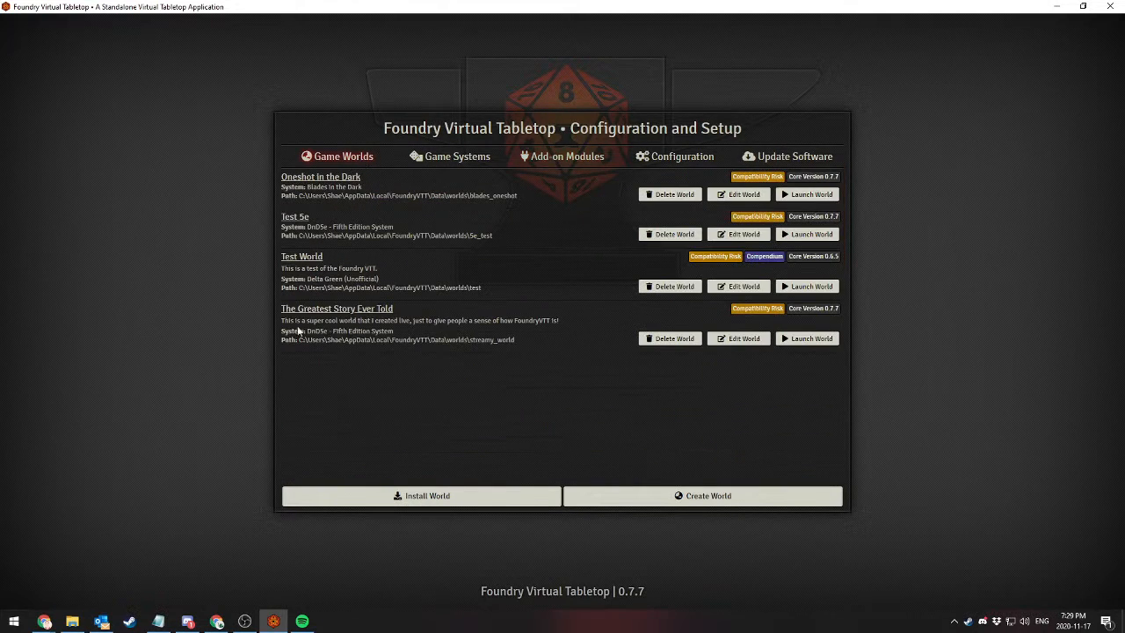
left_click(822, 343)
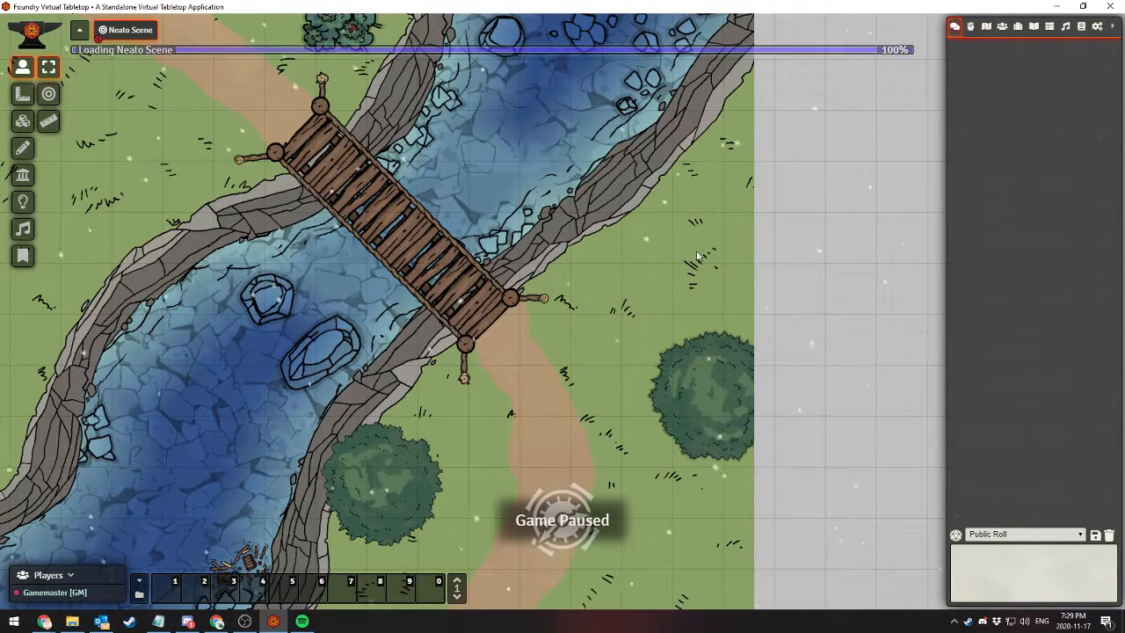
left_click(1096, 27)
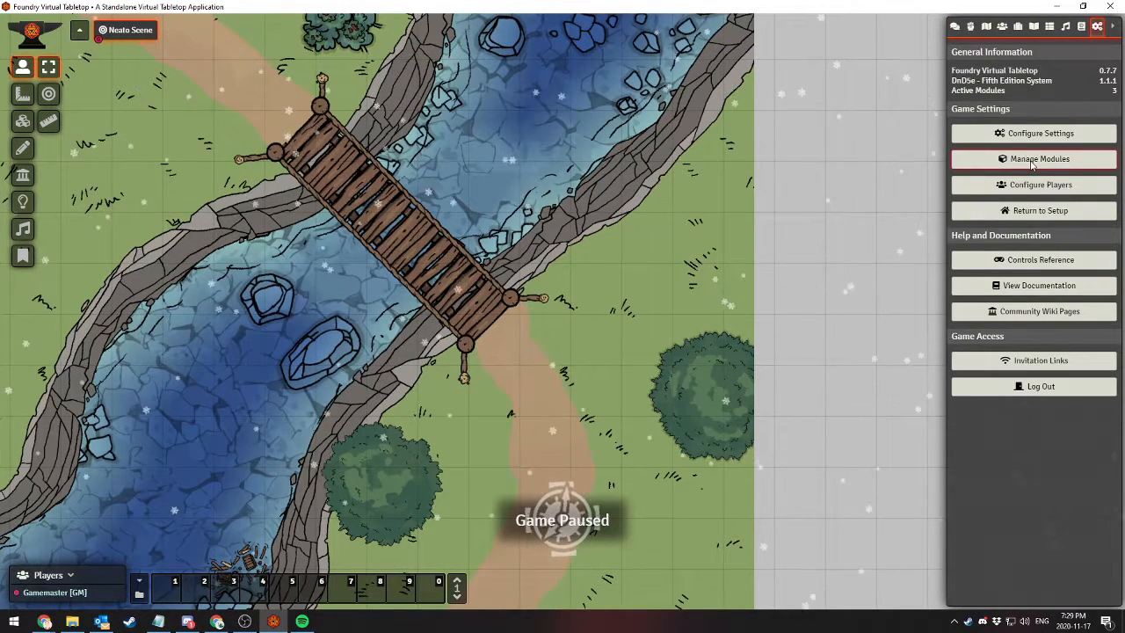
left_click(1039, 158)
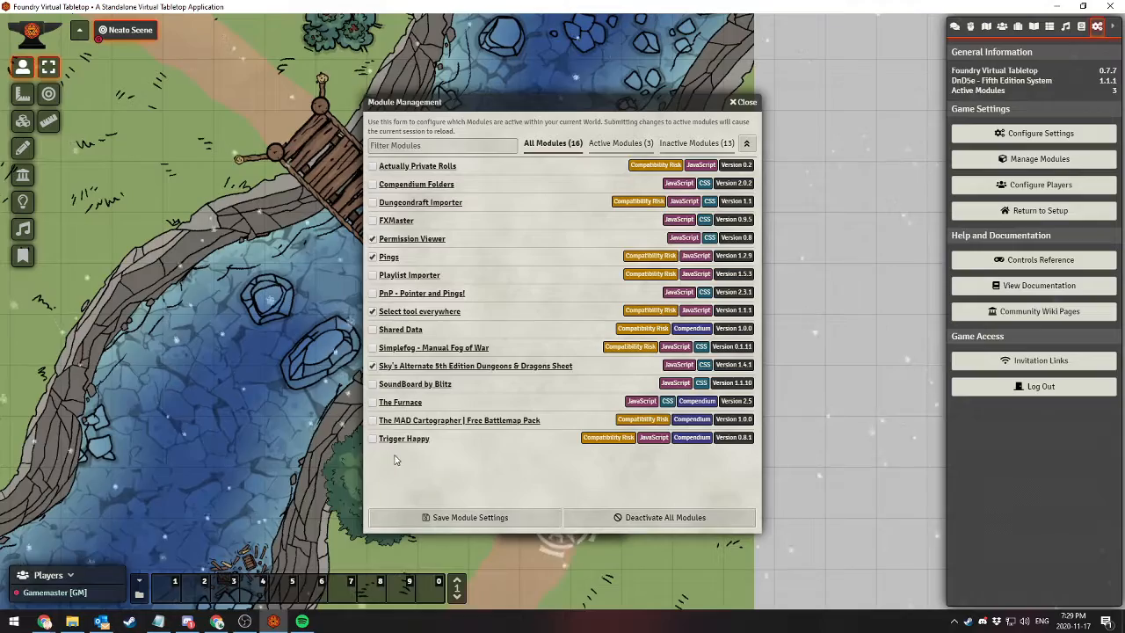
Switch to Chrome and open the Add-on Modules listing under Systems and Modules on the Foundry VTT website
left_click(217, 621)
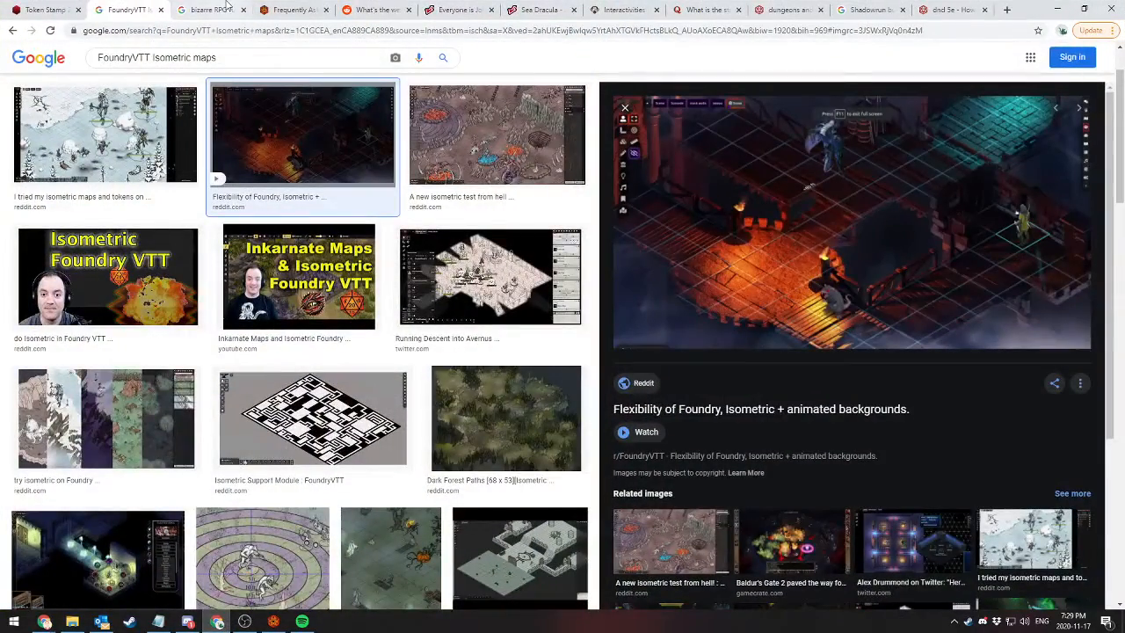
left_click(261, 9)
scroll(397, 205, "up", 15)
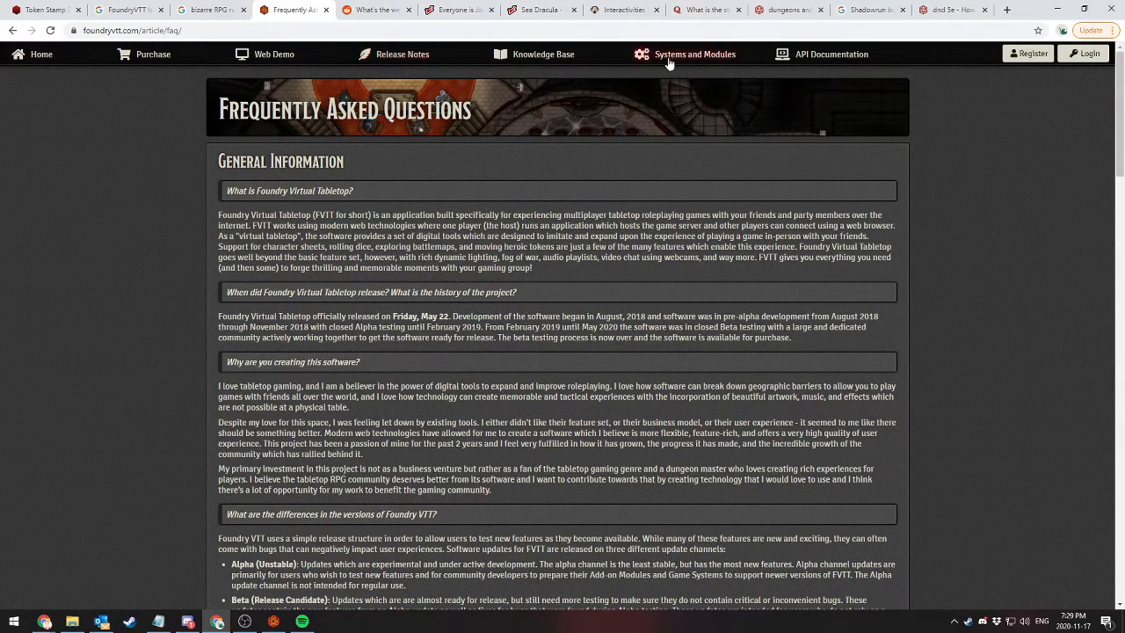
left_click(668, 58)
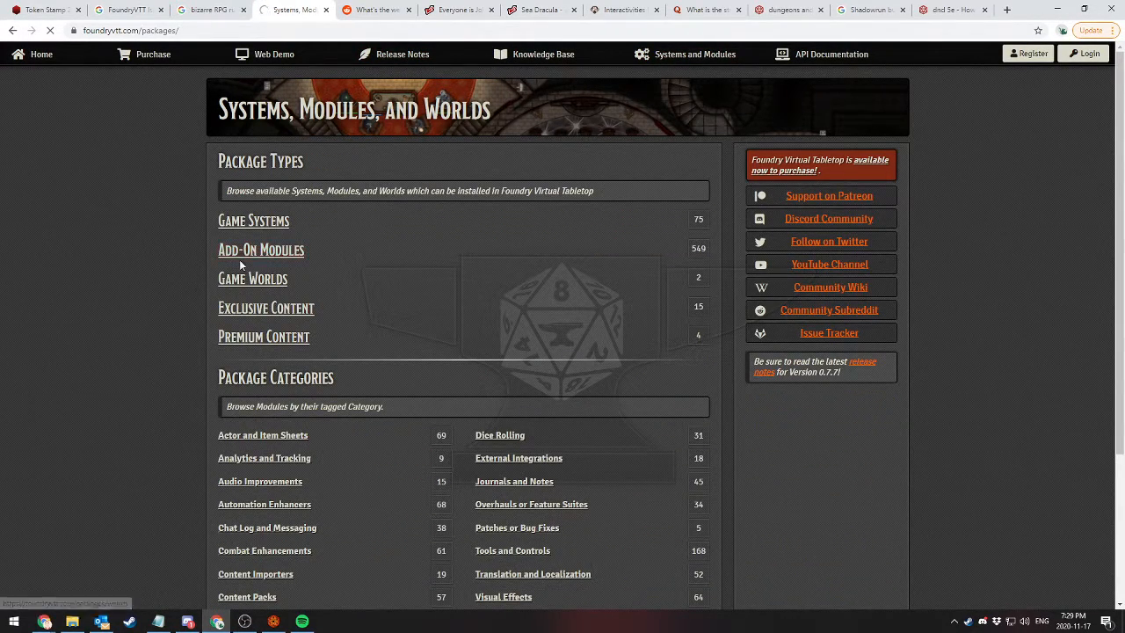
left_click(237, 252)
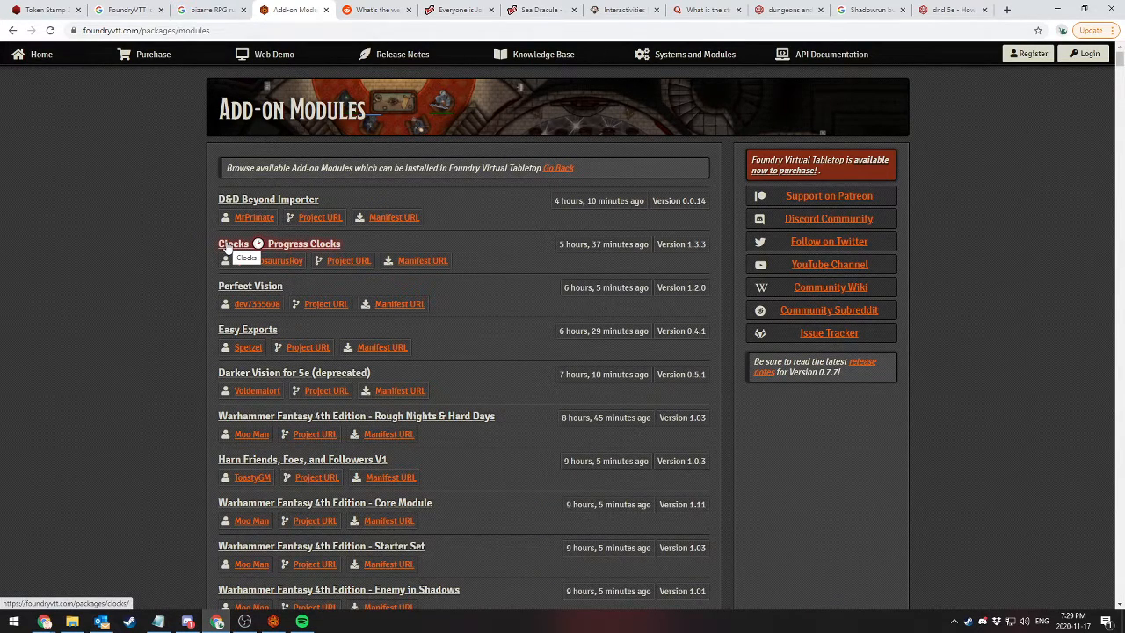
Examine the Clocks Progress Clocks package page, from its description to the tagged categories, and return to Foundry Virtual Tabletop
left_click(230, 244)
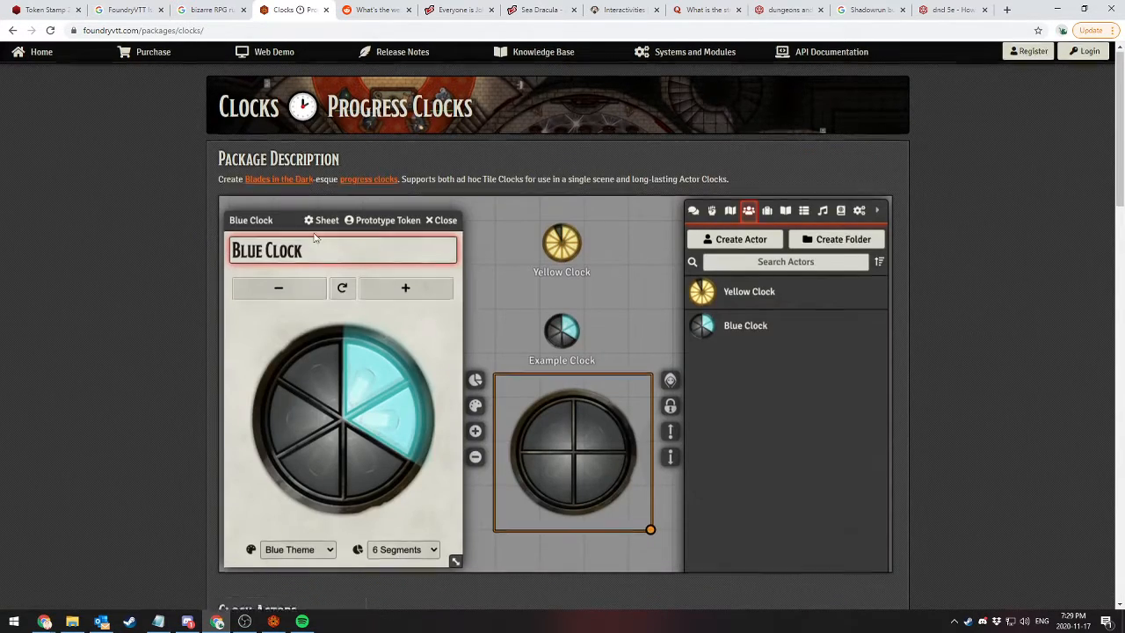
scroll(612, 277, "down", 4)
scroll(612, 277, "down", 6)
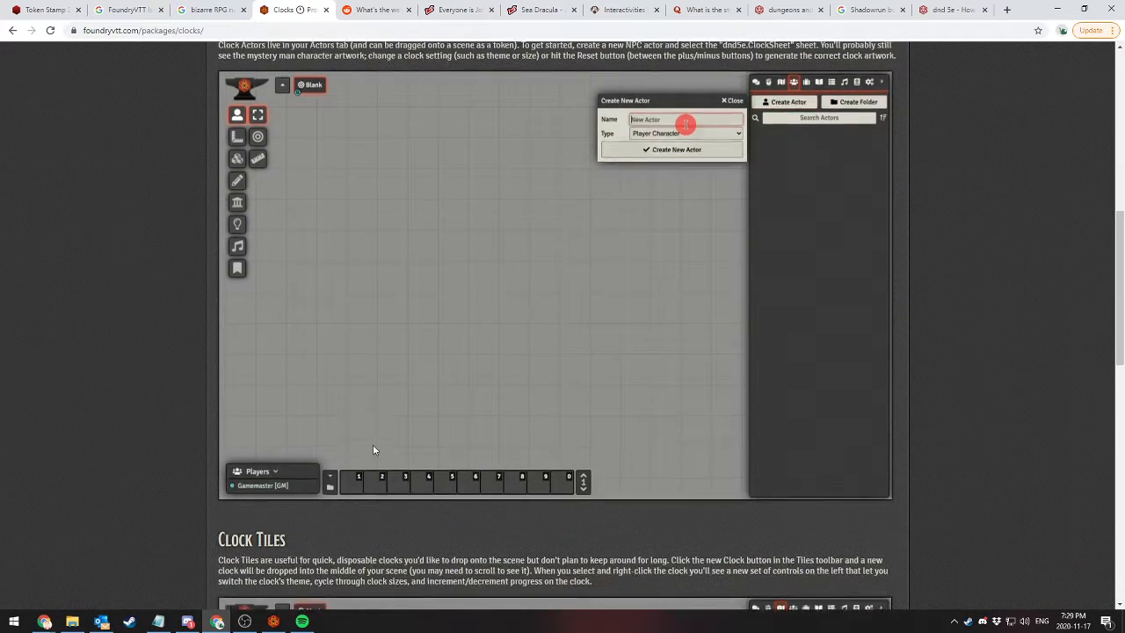
scroll(448, 404, "down", 6)
scroll(401, 278, "up", 3)
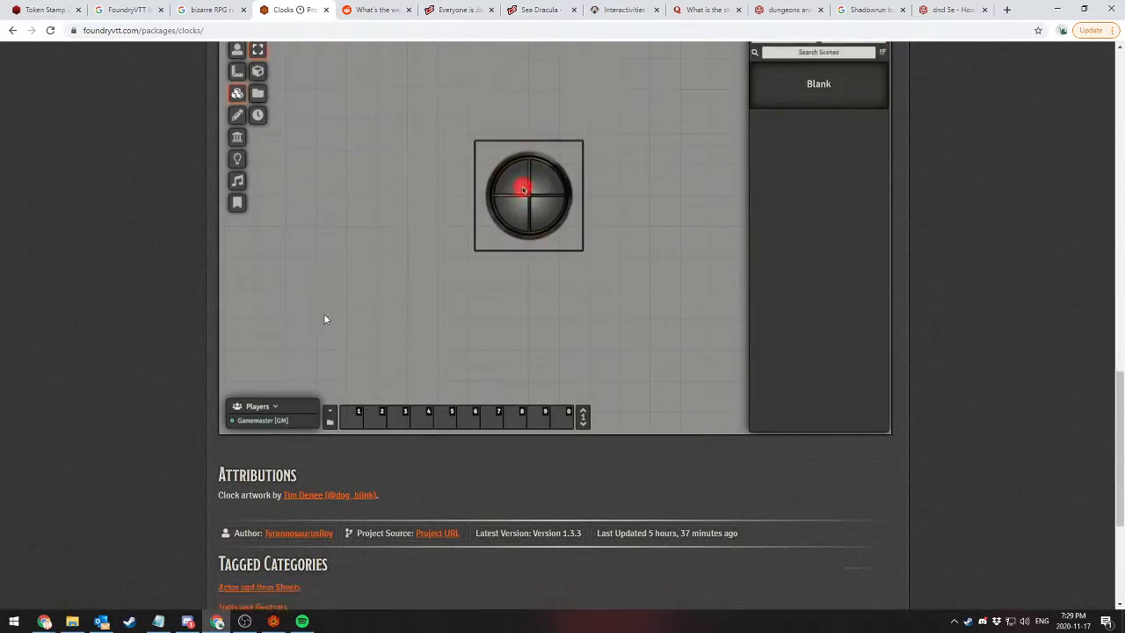
scroll(323, 312, "down", 2)
scroll(263, 273, "up", 12)
scroll(202, 232, "up", 10)
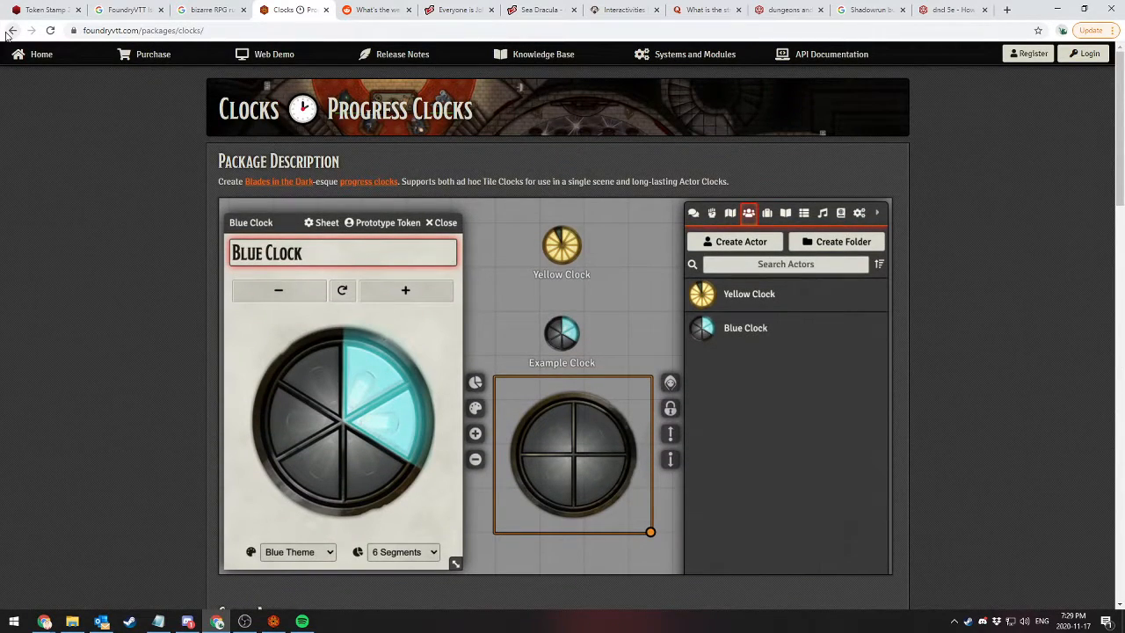
left_click(10, 30)
left_click(273, 621)
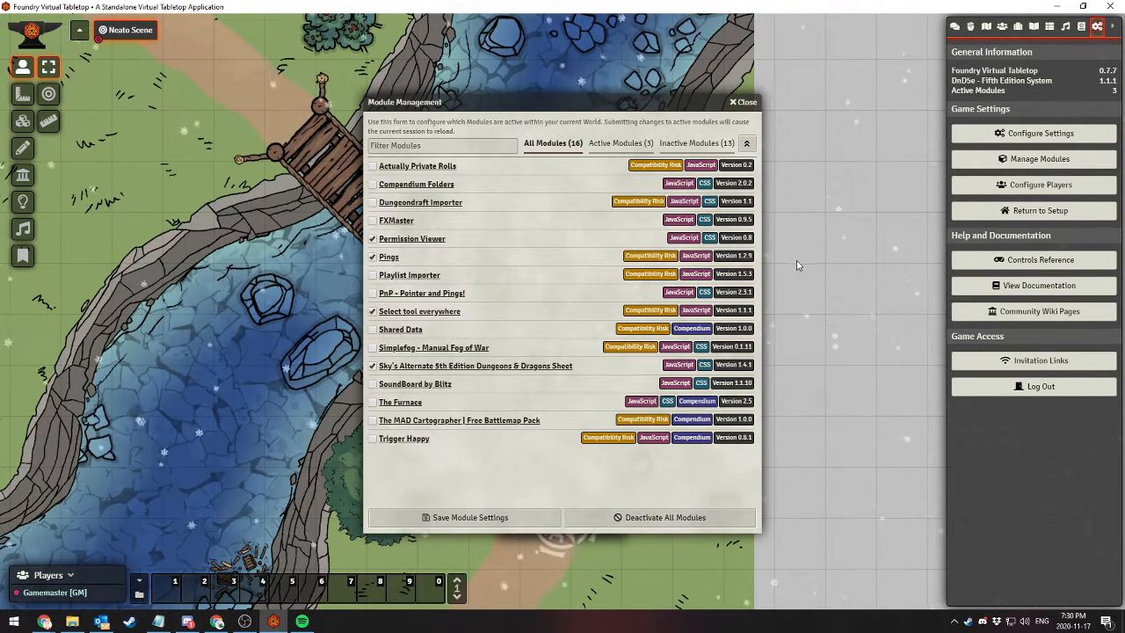
Save the module settings for the current world and unpause the game
left_click(480, 519)
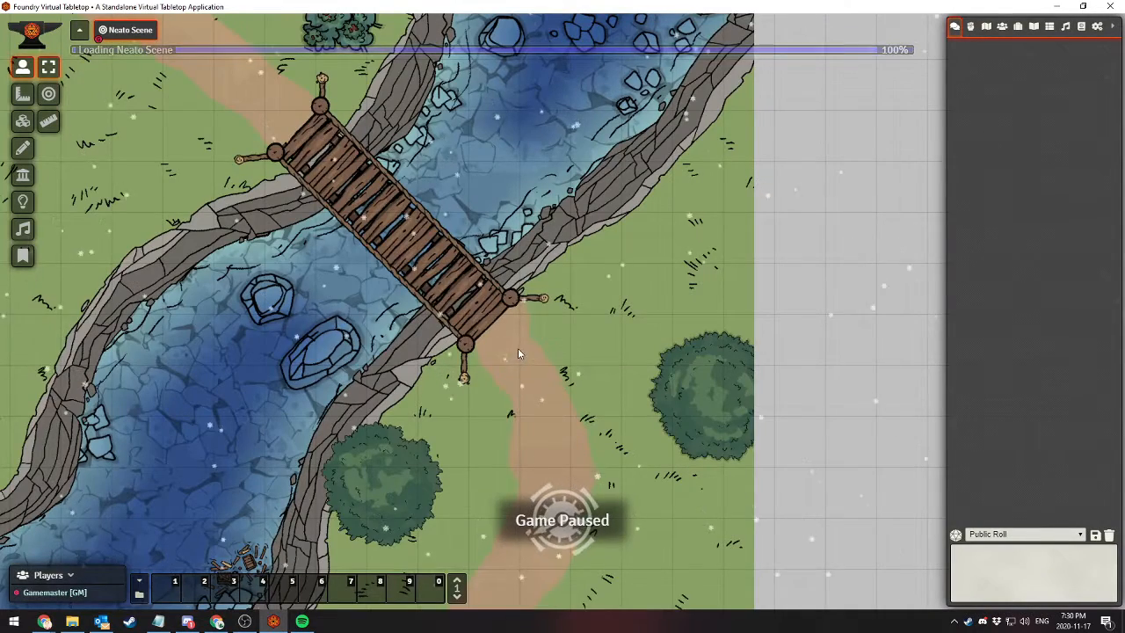
key("space")
Check the player permissions configured for the Numero 2 actor and the Permission Viewer entry in module management
left_click(1001, 27)
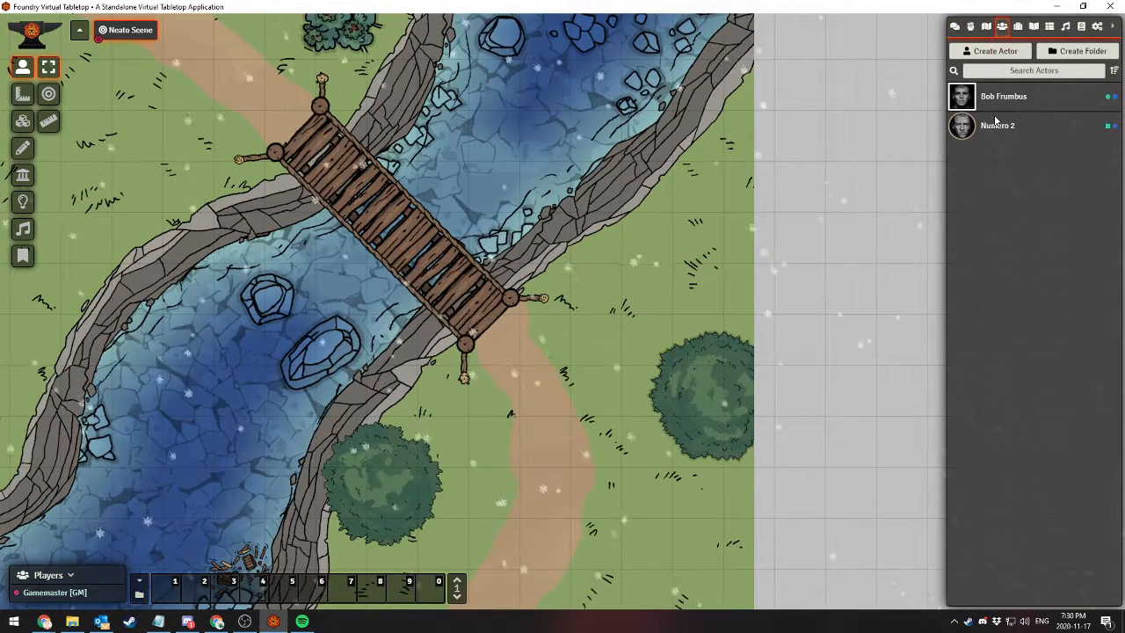
left_click(1109, 129)
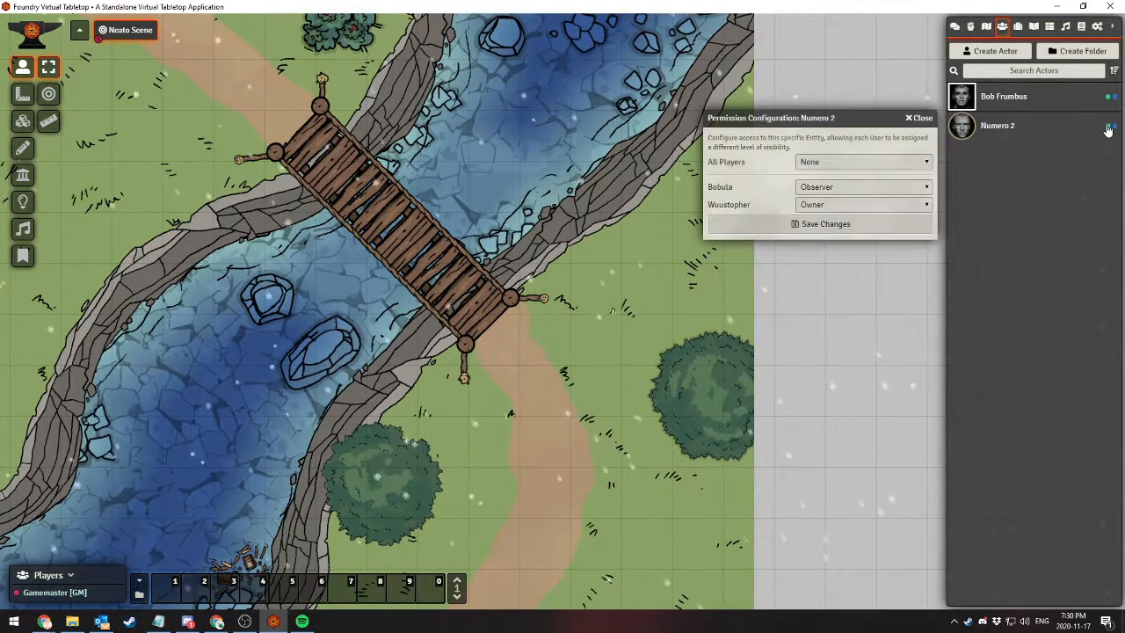
left_click(922, 116)
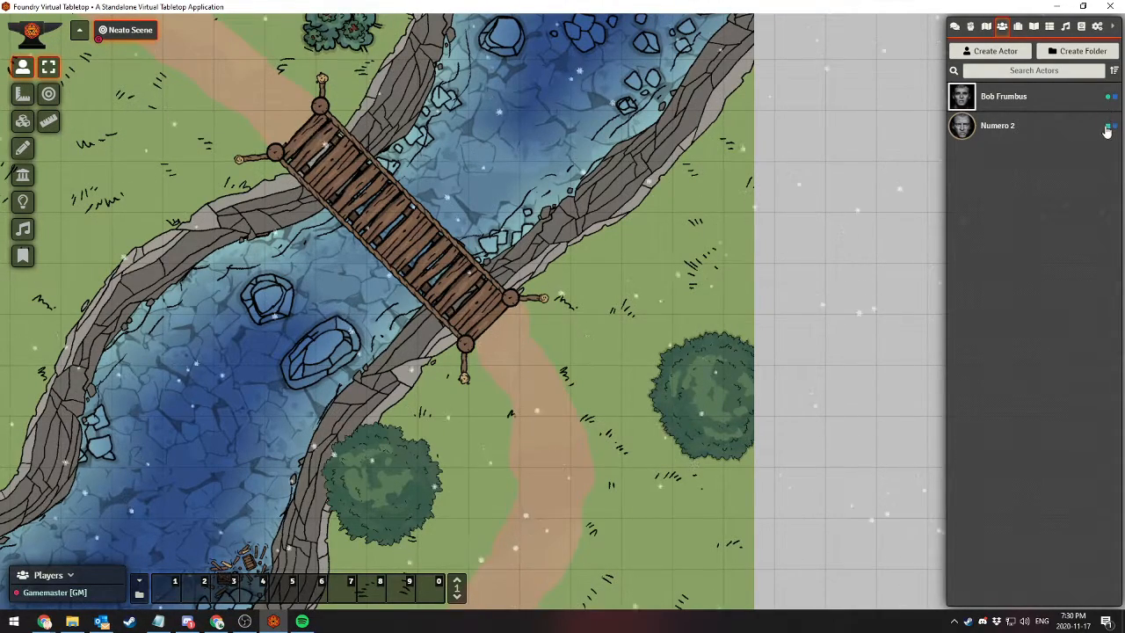
left_click(1098, 28)
left_click(1039, 159)
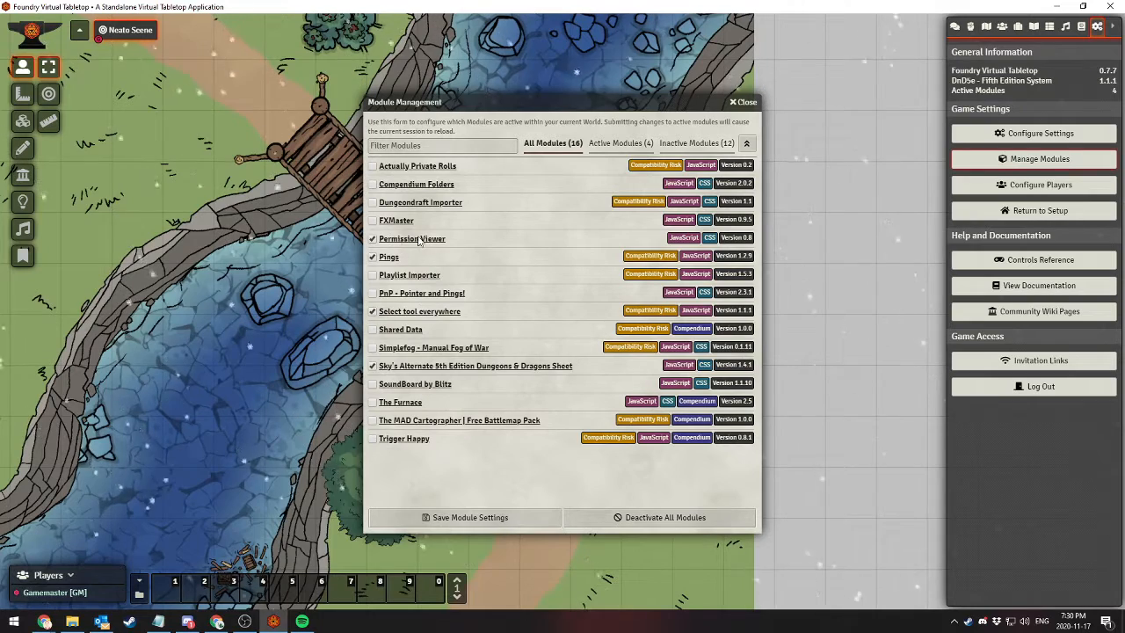
left_click(743, 101)
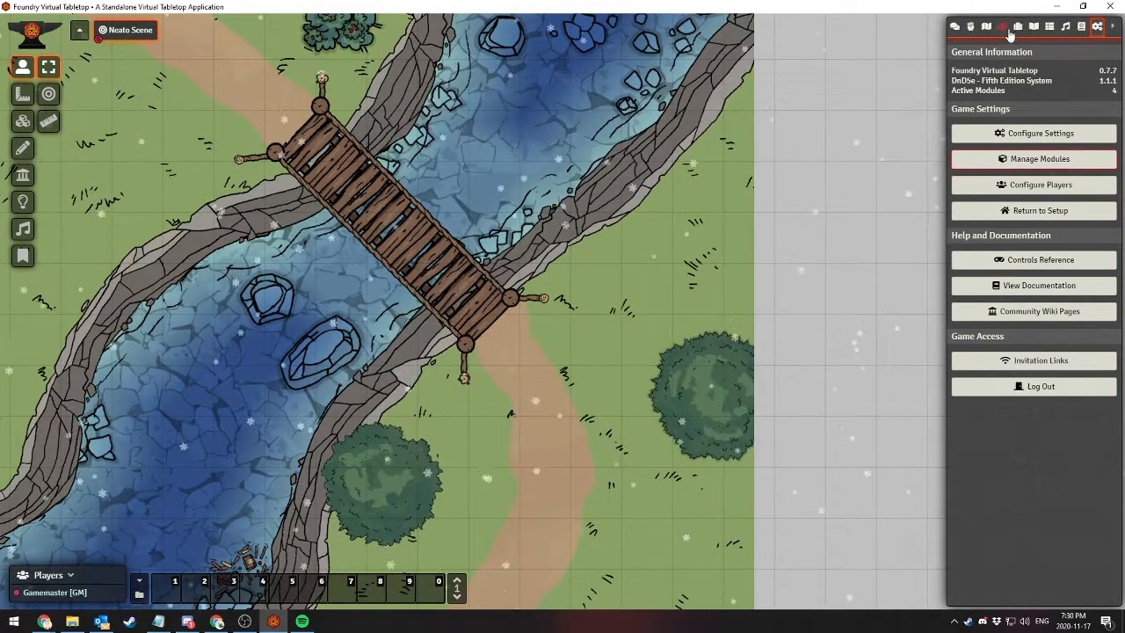
Open Bob Frumbus's character sheet and set the default sheet to Default 5e Character Sheet
left_click(1002, 26)
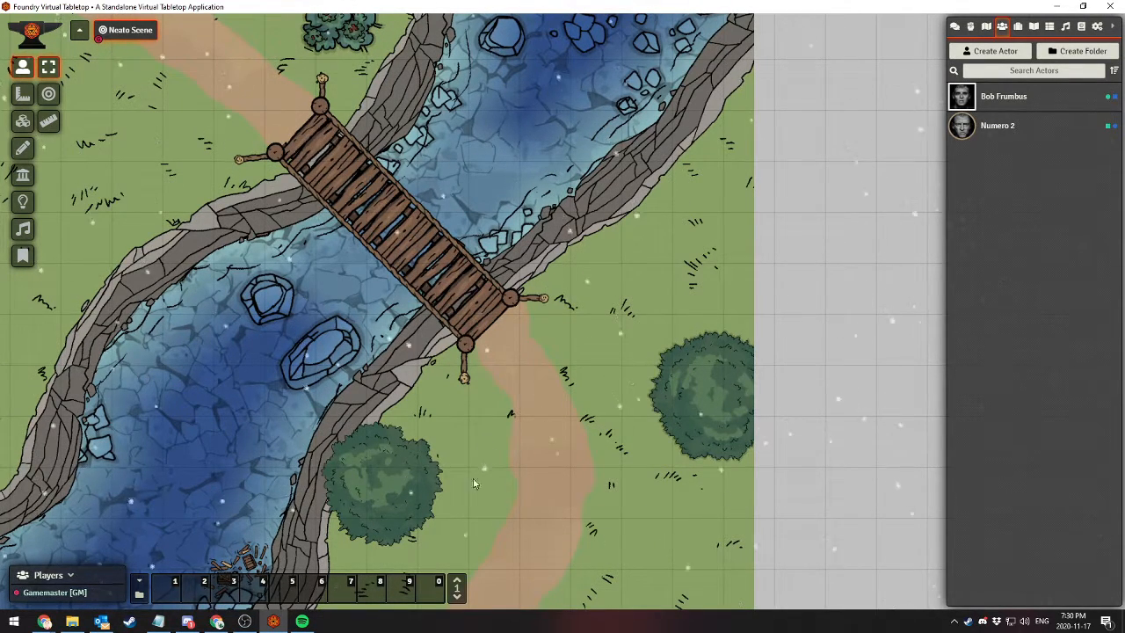
left_click(990, 103)
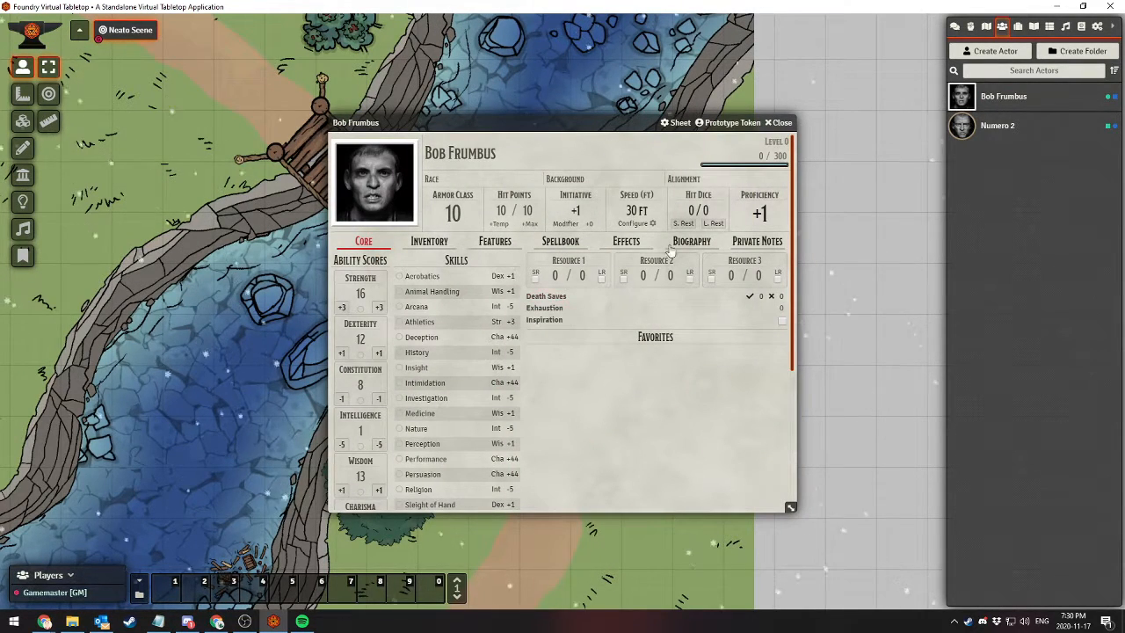
left_click(677, 122)
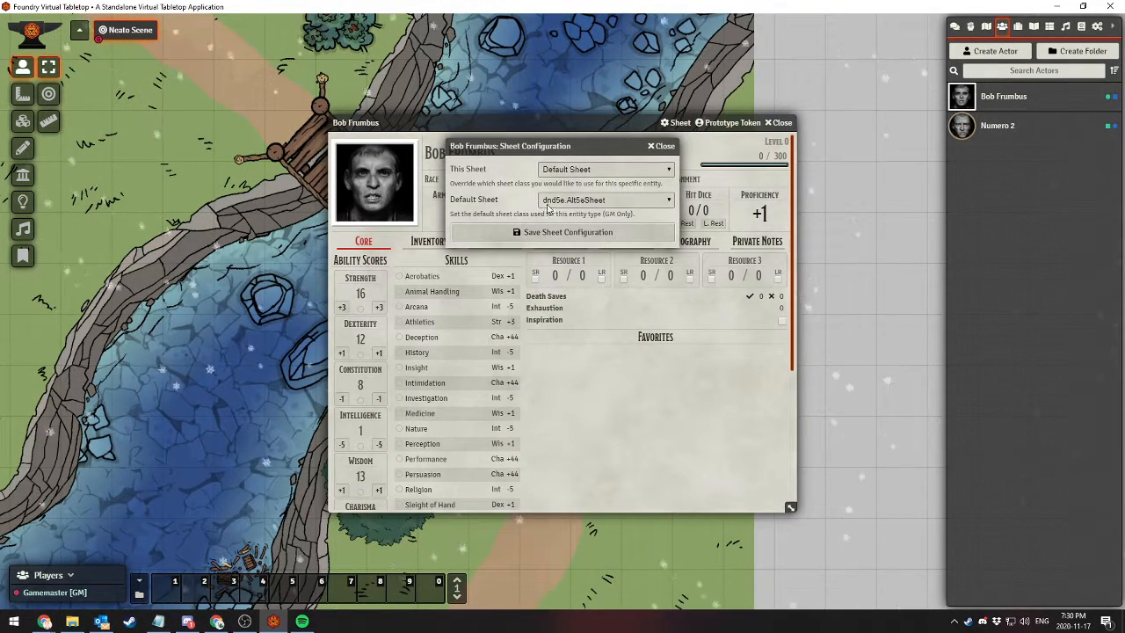
left_click(566, 200)
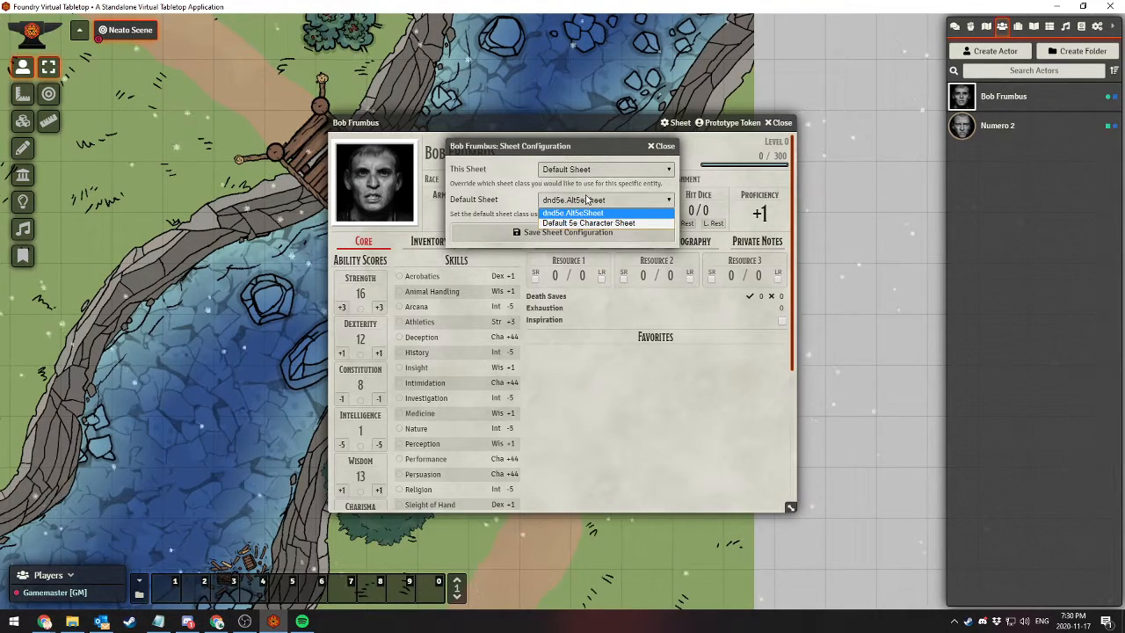
left_click(588, 223)
left_click(571, 232)
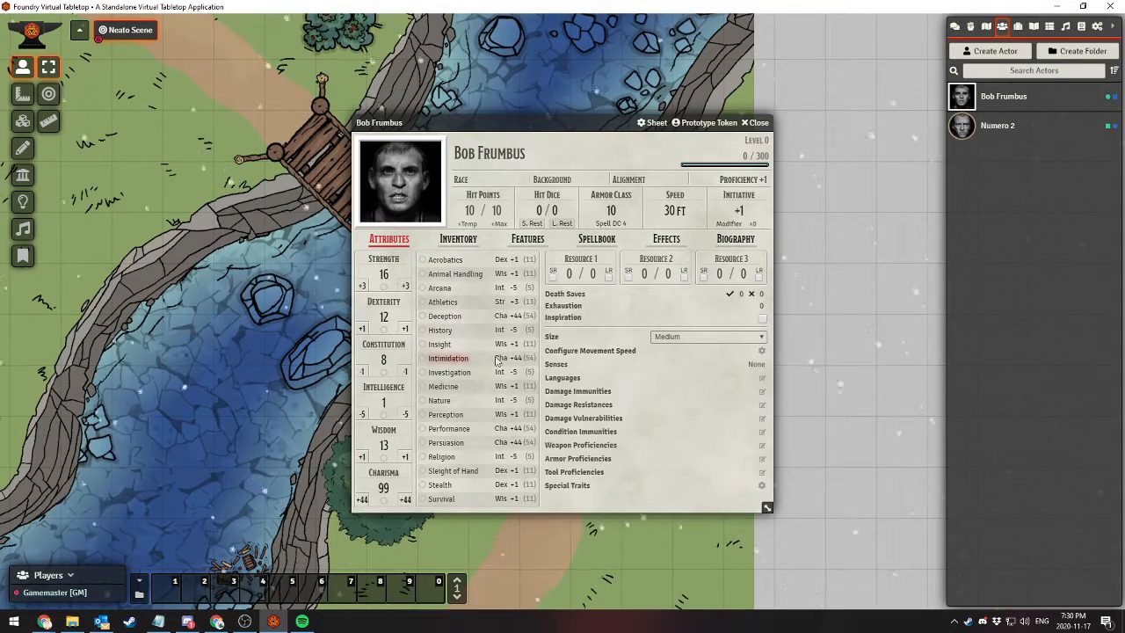
Switch the default sheet for Bob Frumbus's entity type back to dnd5e.Alt5eSheet
left_click(654, 123)
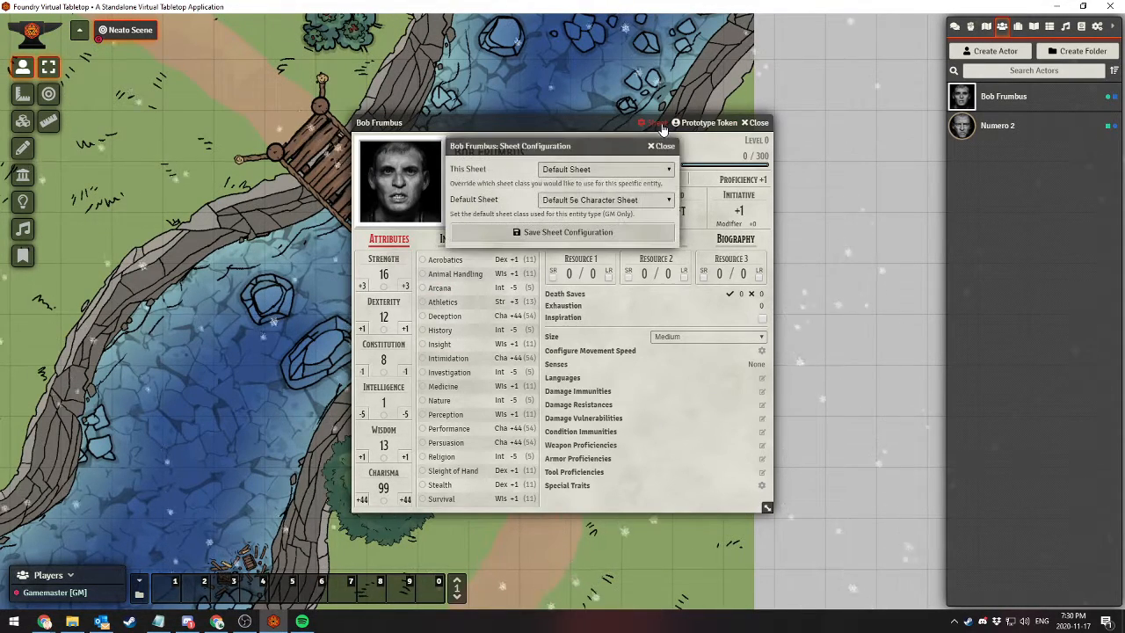
left_click(566, 201)
left_click(571, 212)
left_click(562, 232)
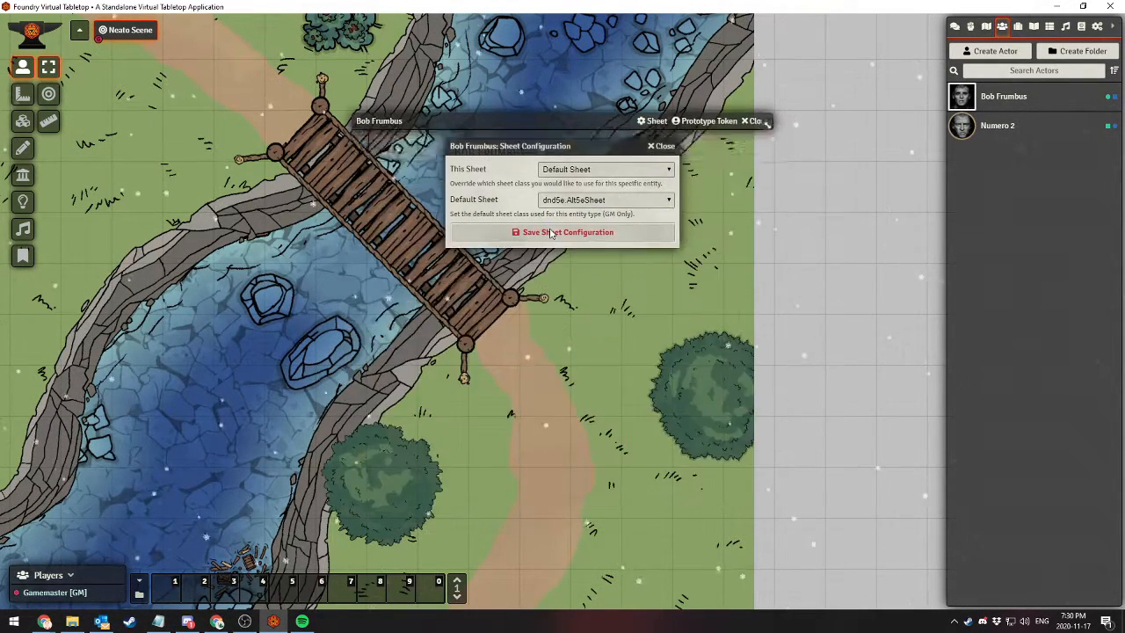
Look through the Biography, Effects, Spellbook, Features and Core sections of Bob Frumbus's alternate sheet and close it
left_click(691, 241)
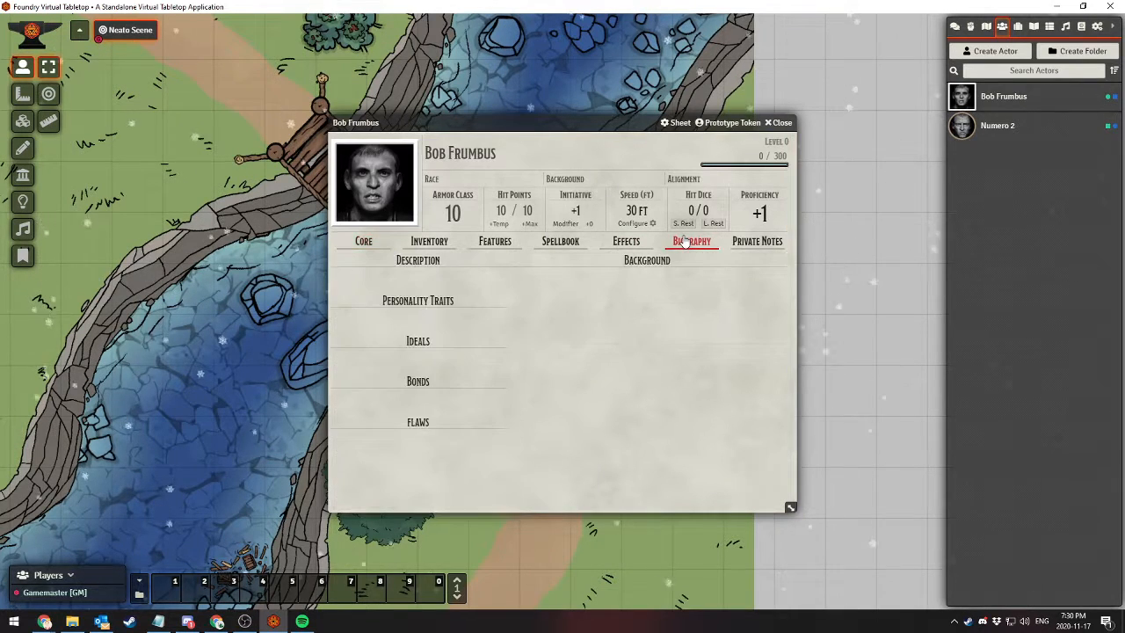
left_click(625, 240)
left_click(560, 241)
left_click(486, 242)
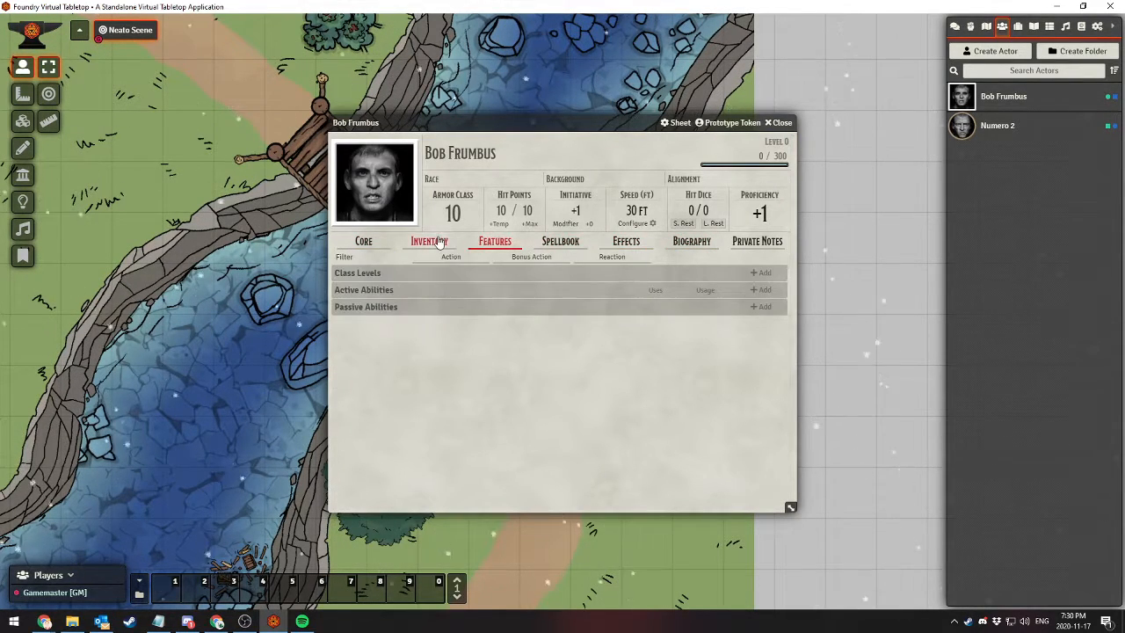
left_click(363, 241)
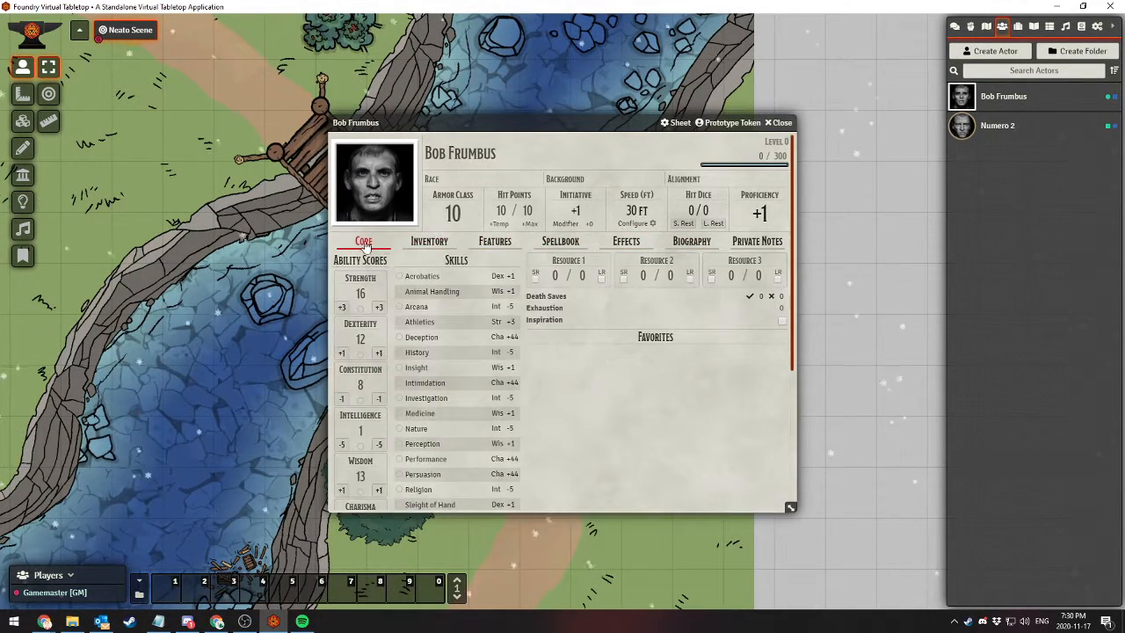
left_click(779, 123)
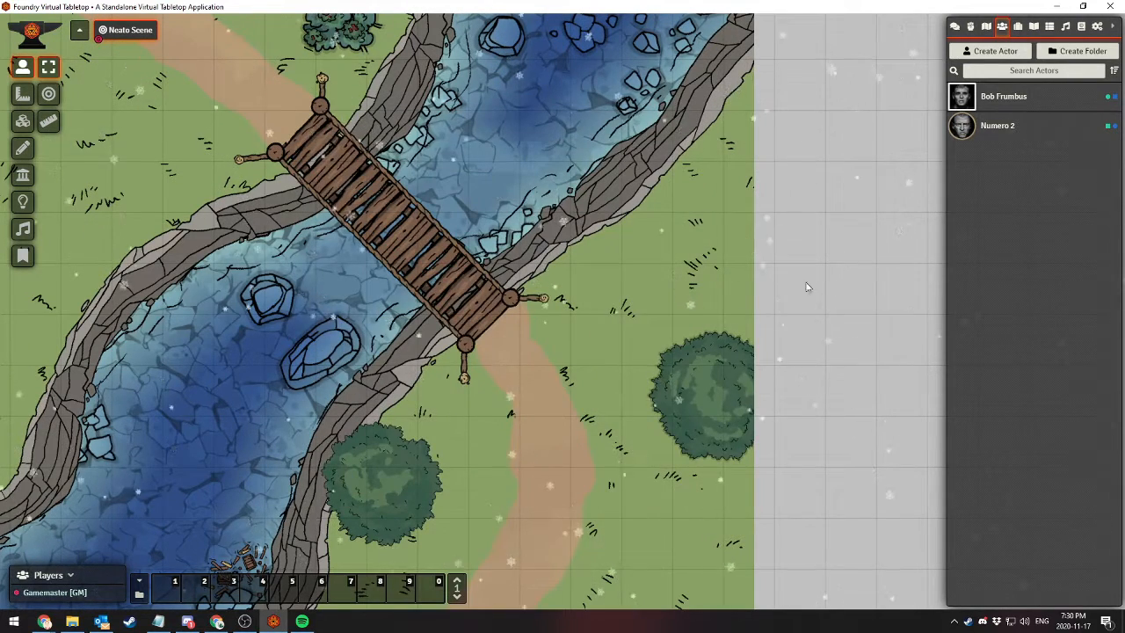
left_click(1097, 28)
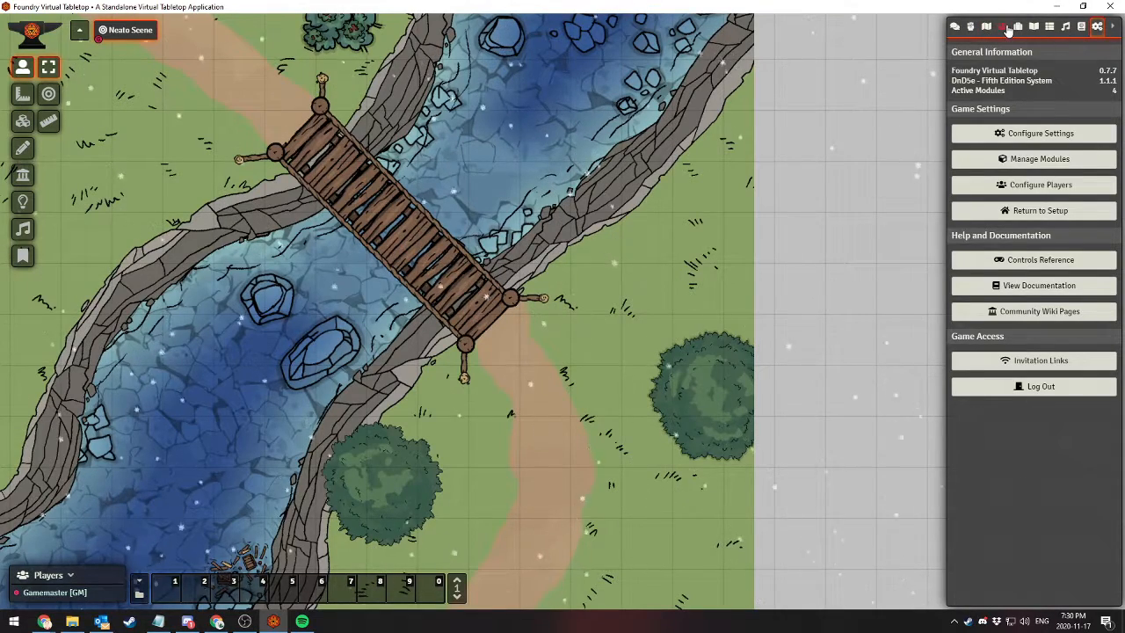
left_click(1004, 28)
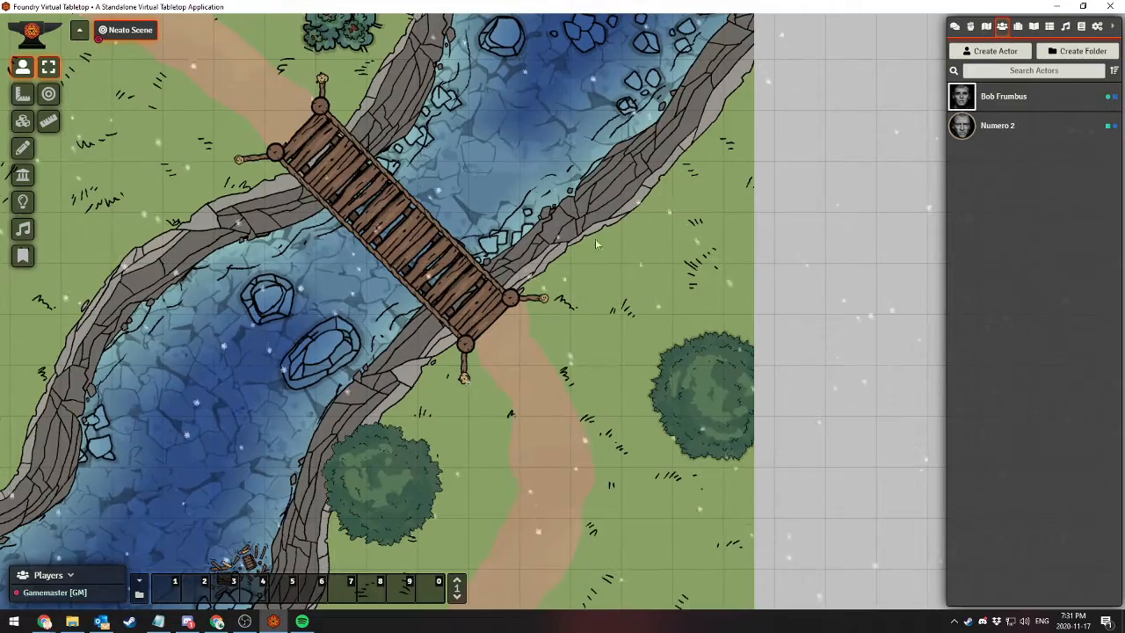
left_click_drag(543, 186, 538, 158)
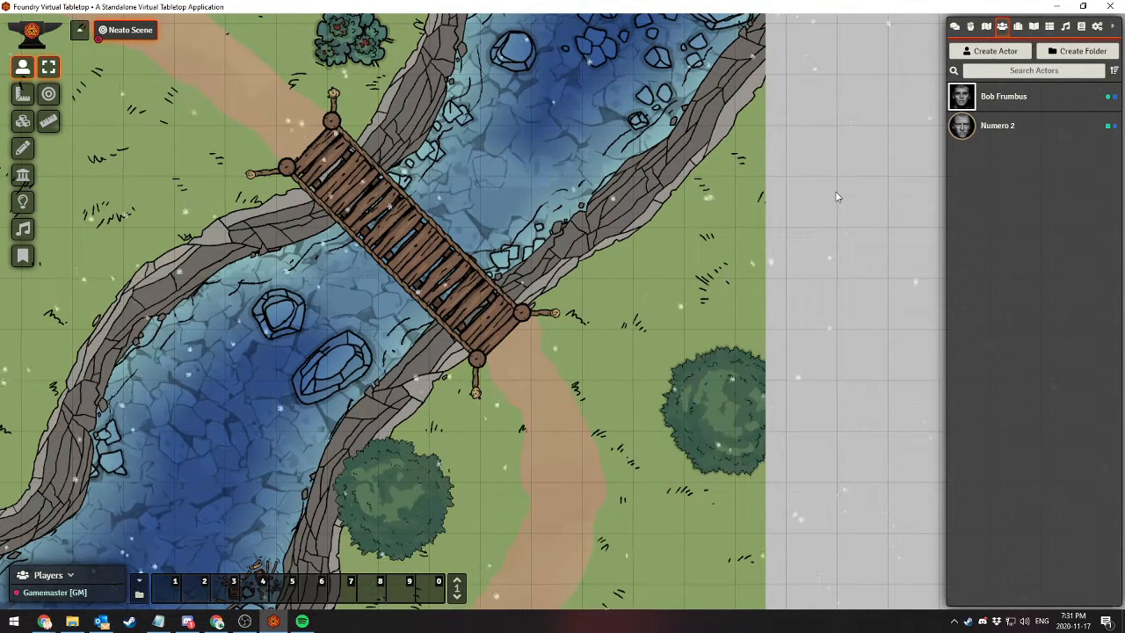
Compare Bob Frumbus's inventory in both sheet styles by setting the default sheet to Default 5e Character Sheet, and close the sheet
left_click(999, 98)
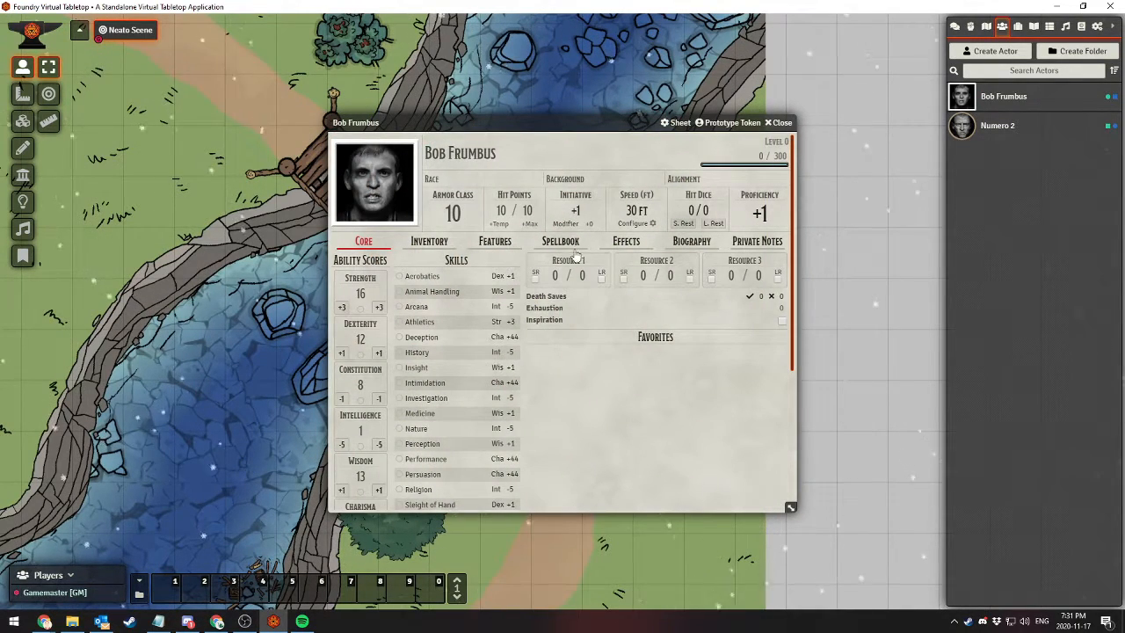
left_click(420, 245)
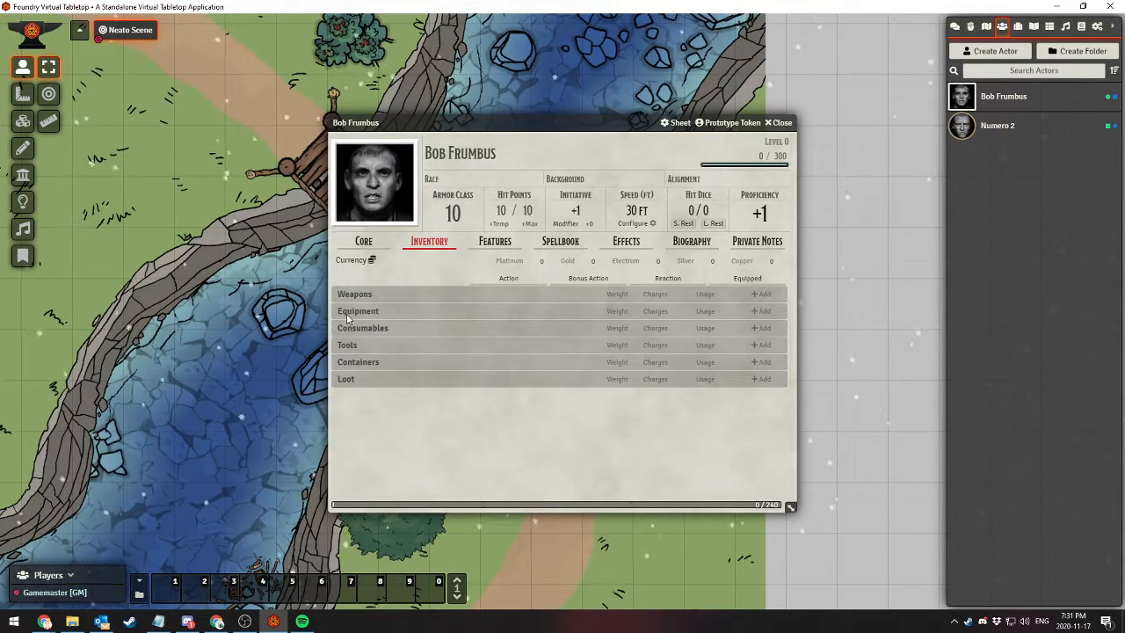
left_click(677, 122)
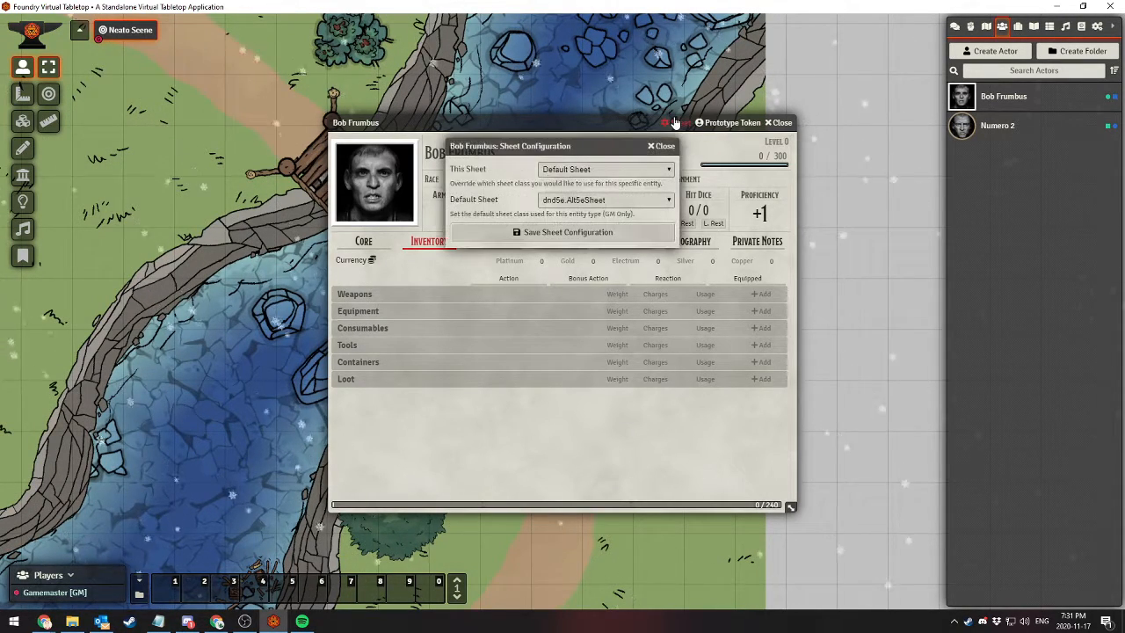
left_click(551, 203)
left_click(580, 218)
left_click(568, 231)
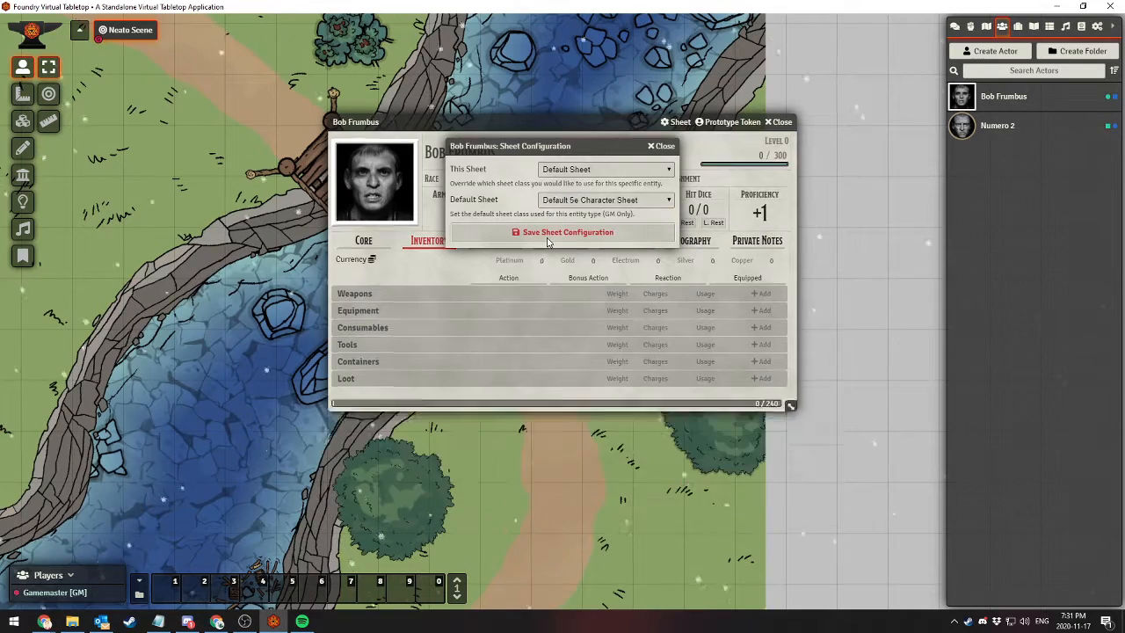
left_click(448, 239)
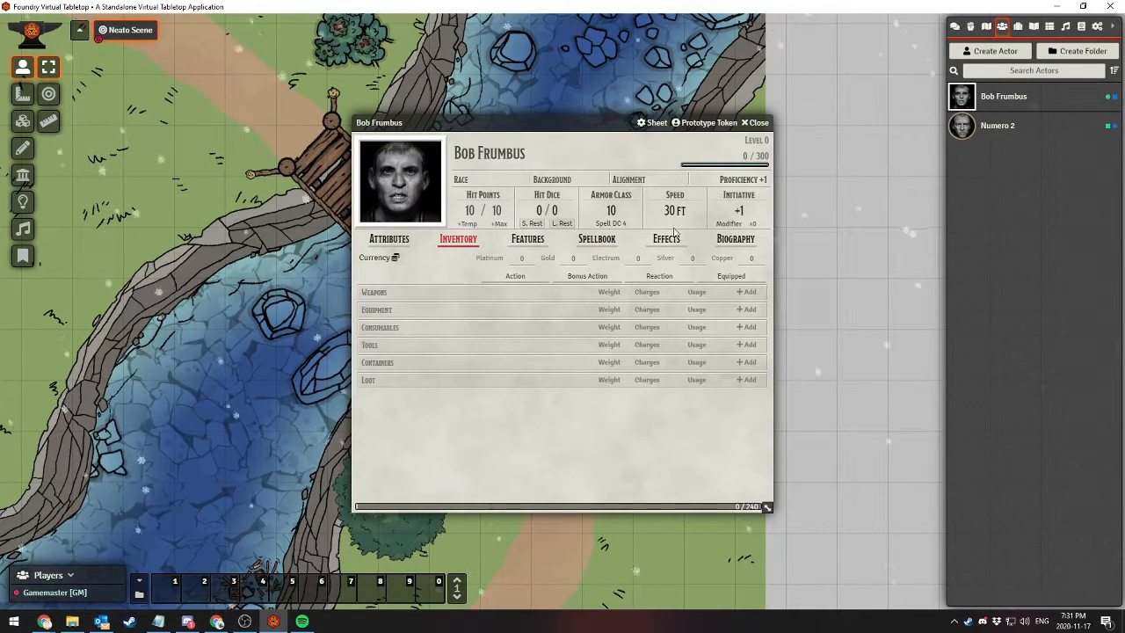
left_click(754, 122)
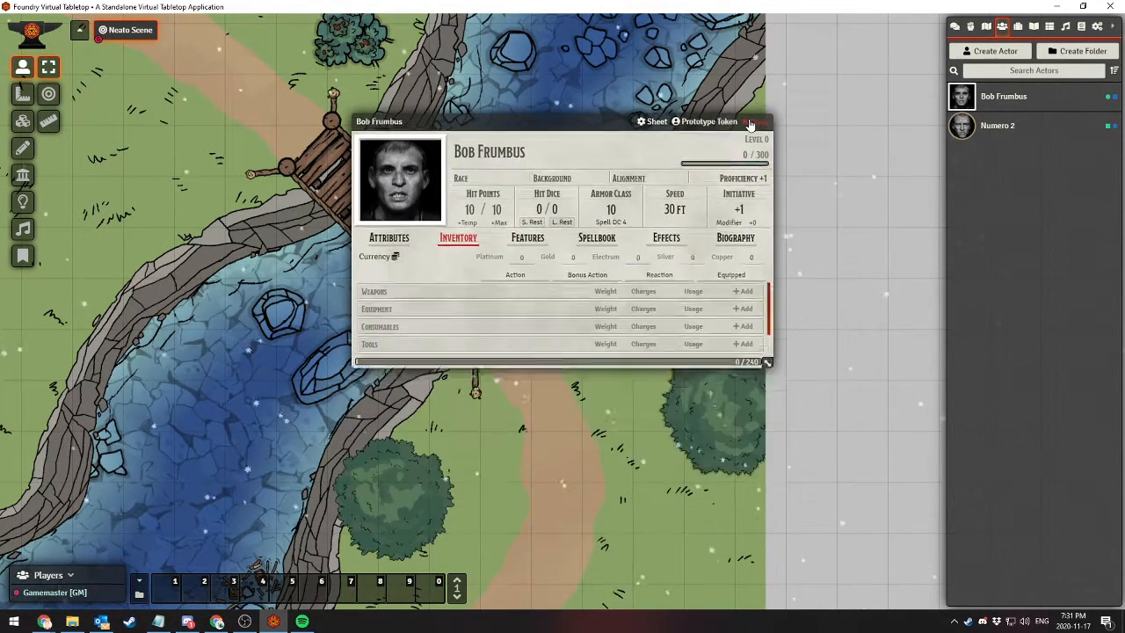
Return to setup and search the installable add-on modules for "inventor"
left_click(1096, 26)
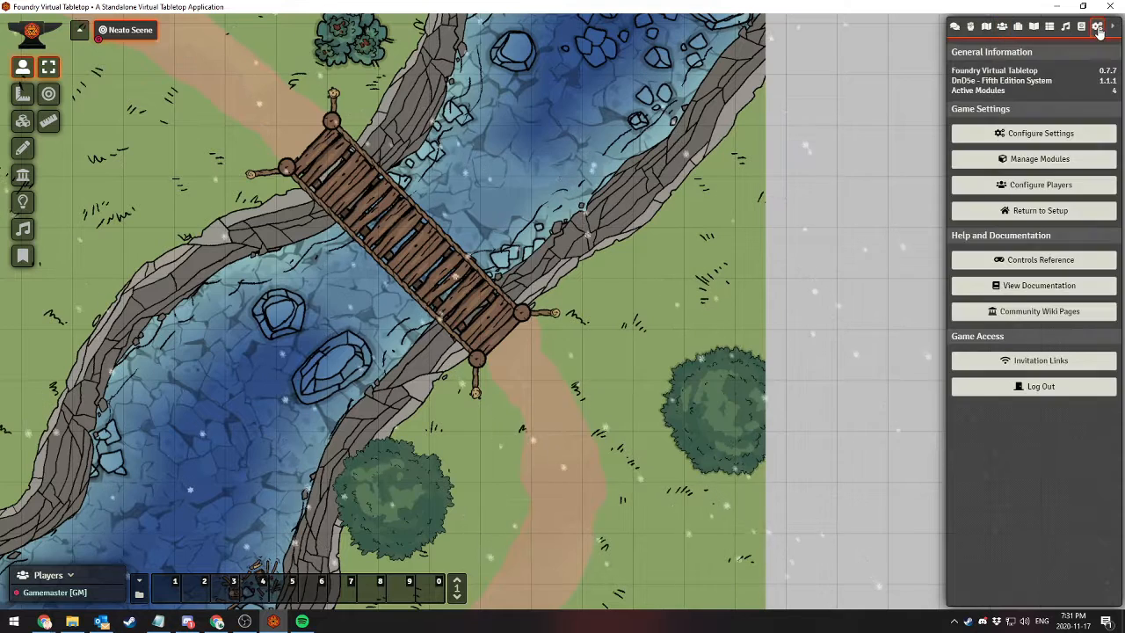
left_click(1019, 212)
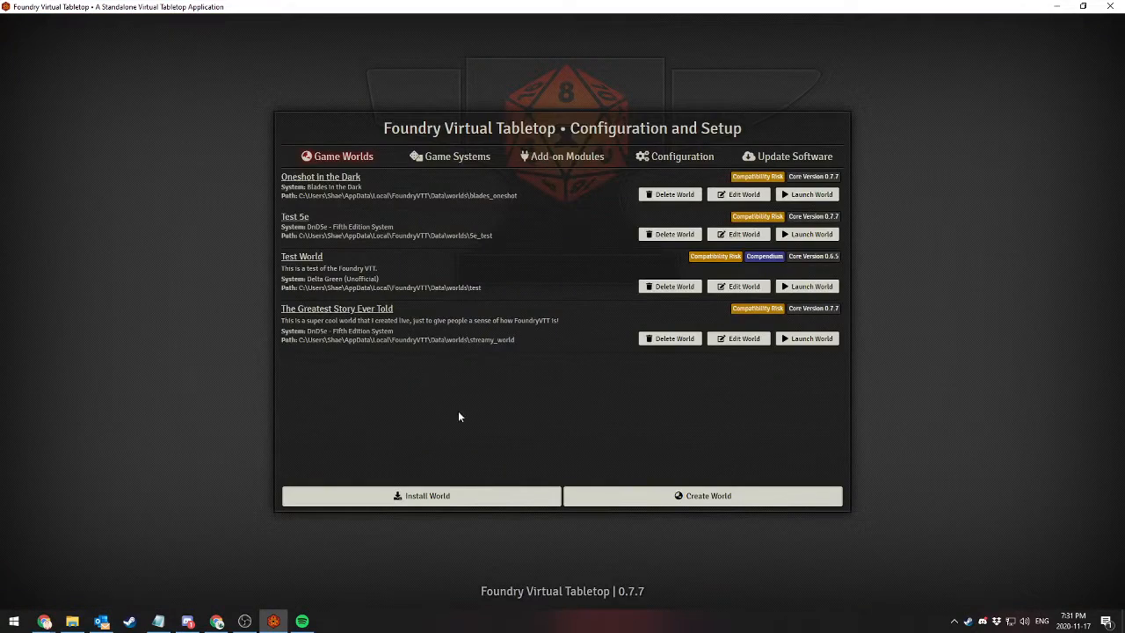
left_click(585, 156)
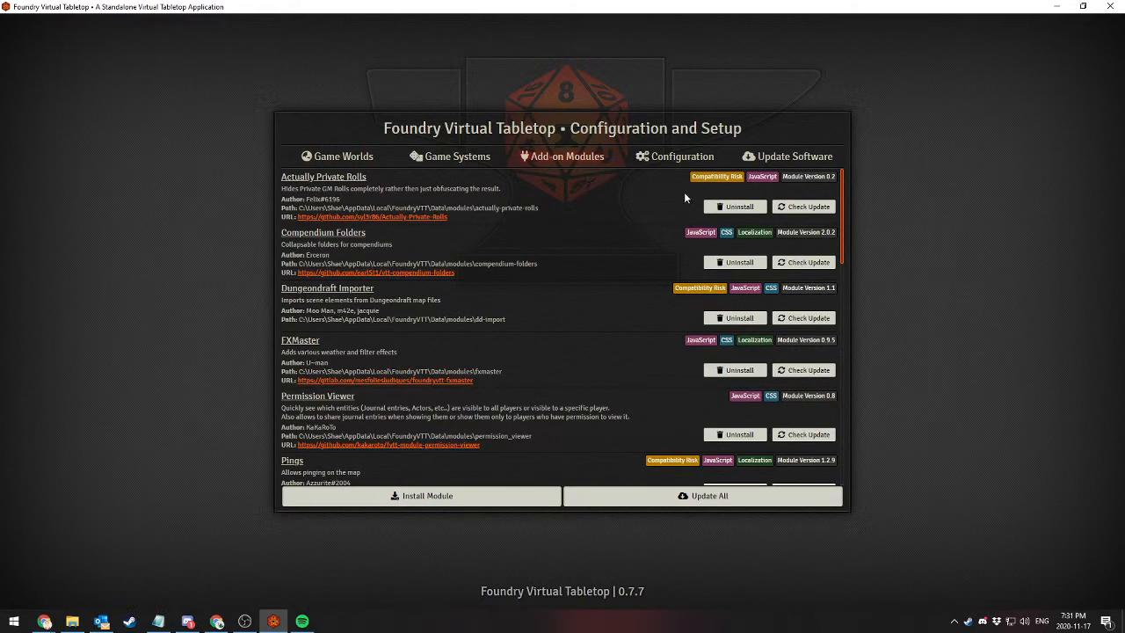
left_click(452, 493)
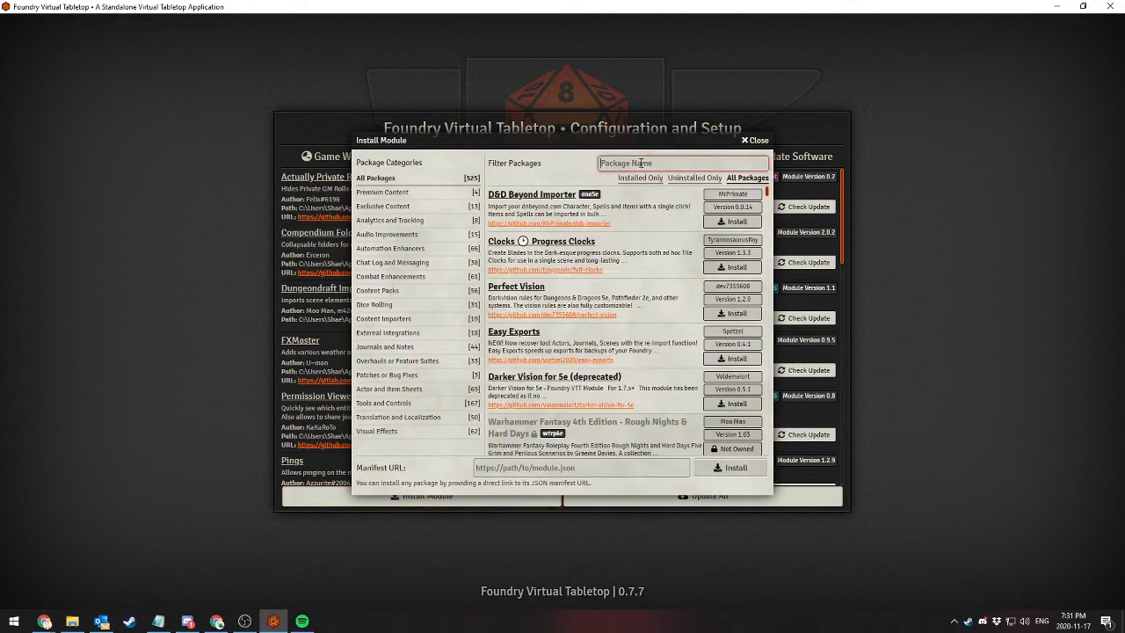
type("inventor")
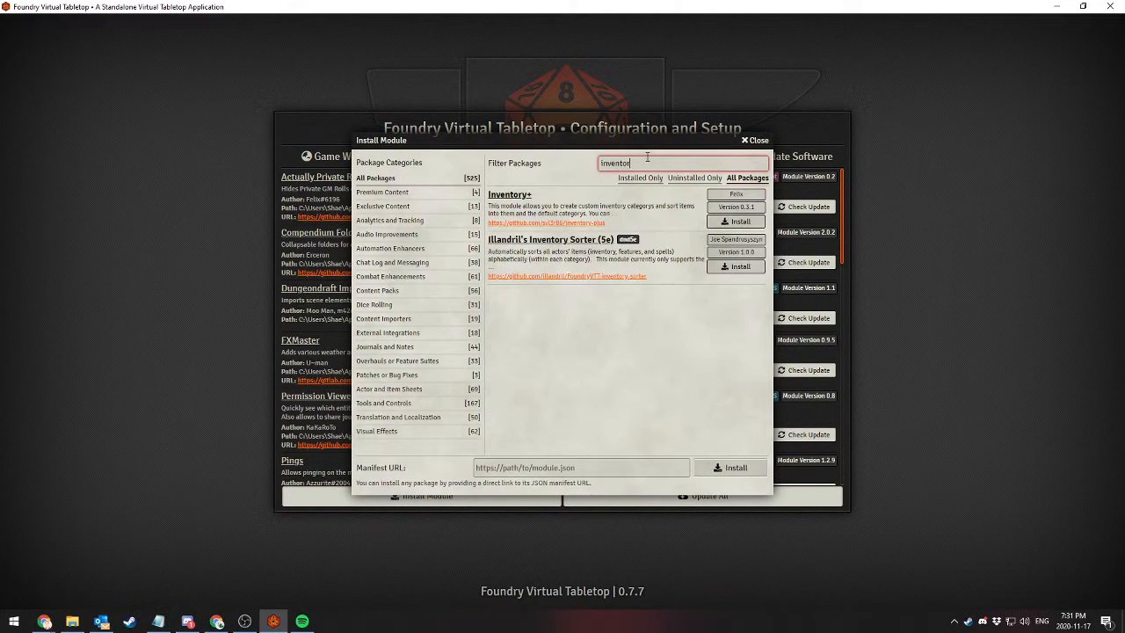
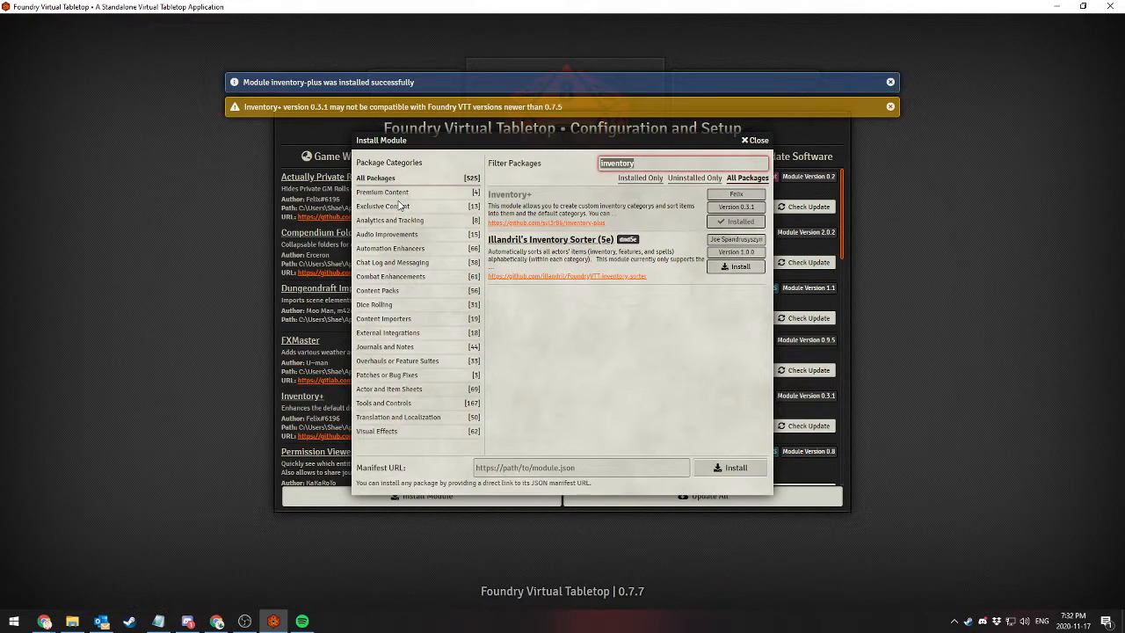
Filter the available modules by "5e", install Tidy5e Sheet, and close the module installer
type("5e")
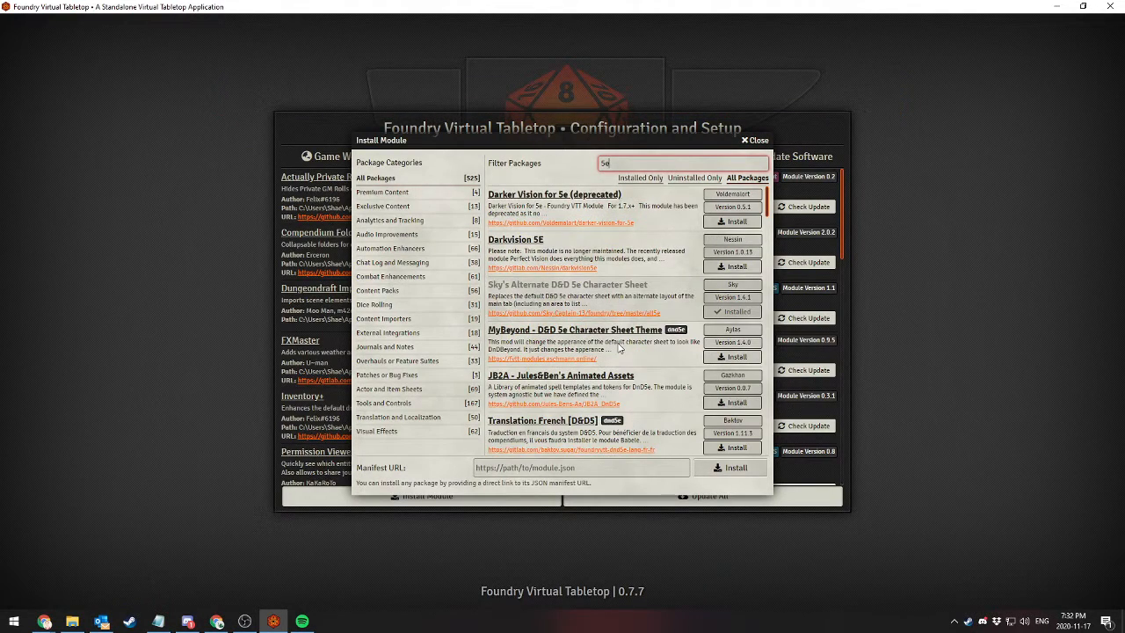
scroll(619, 348, "down", 2)
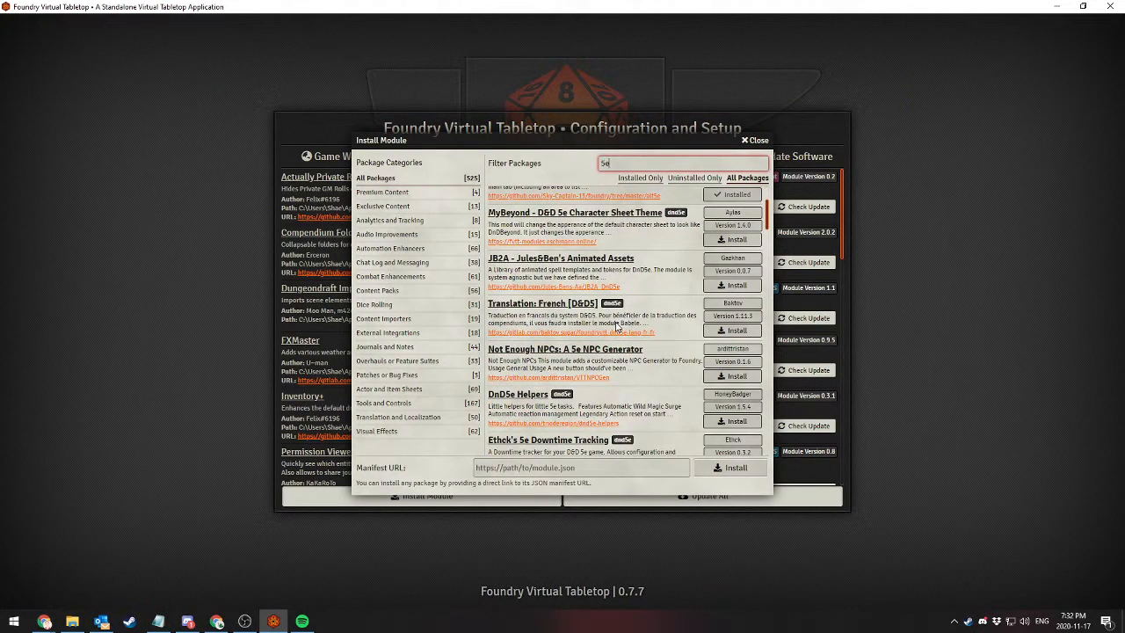
scroll(618, 326, "up", 1)
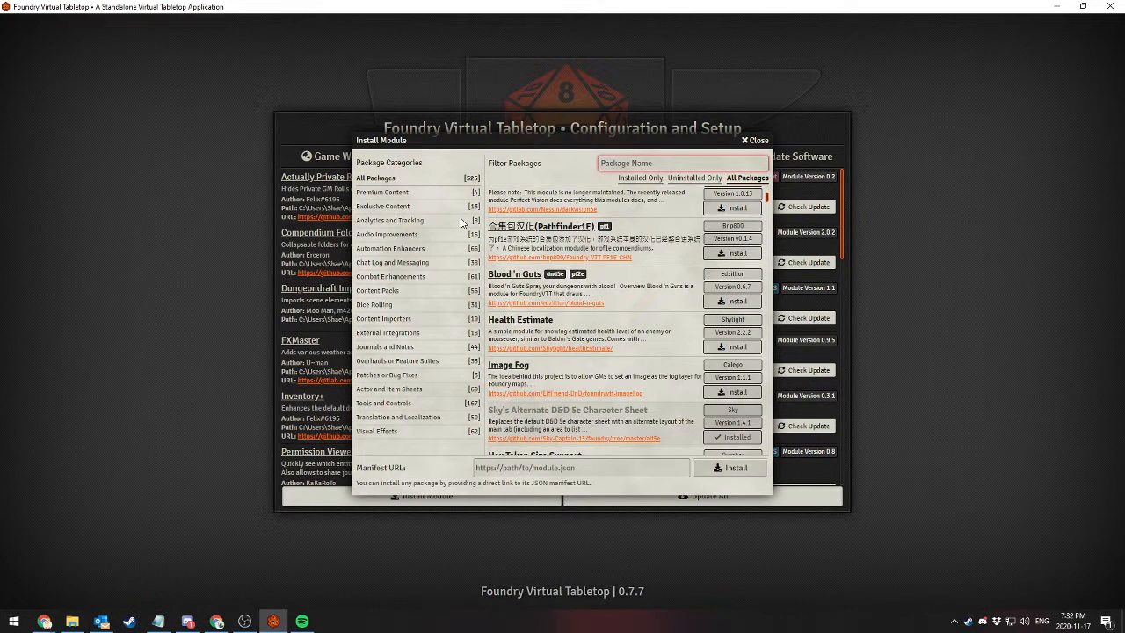
type("e")
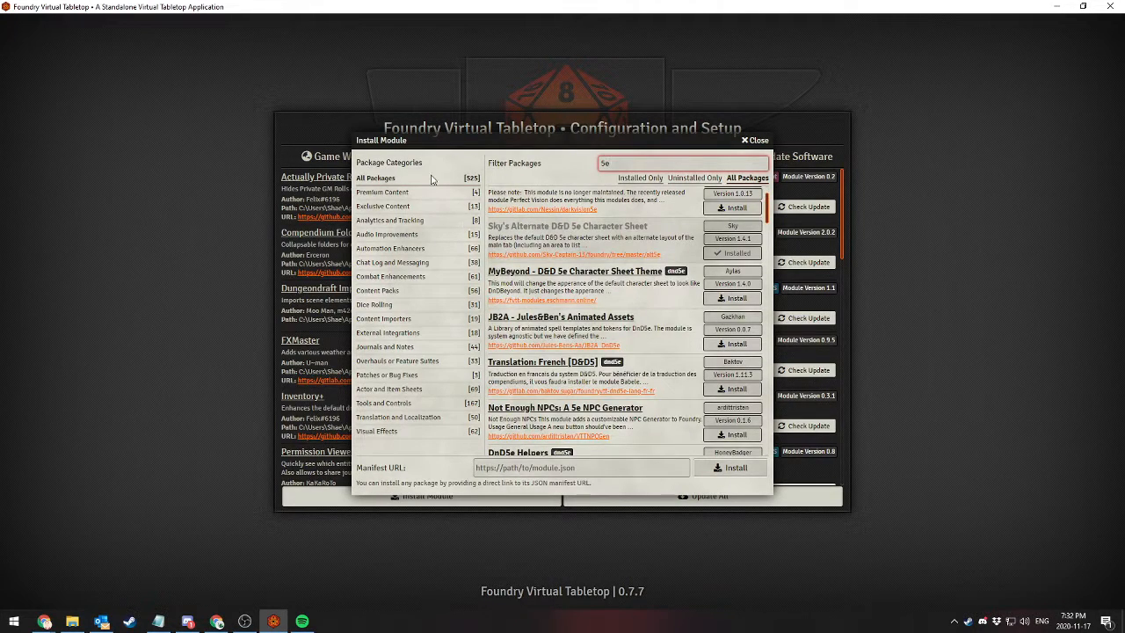
scroll(577, 332, "down", 5)
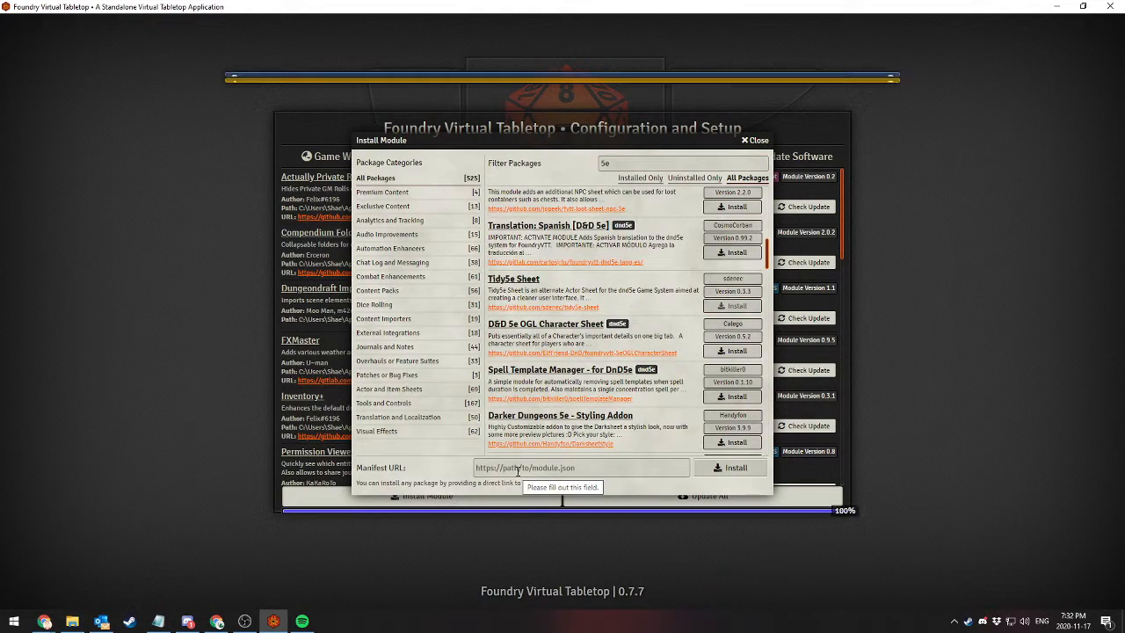
left_click(746, 142)
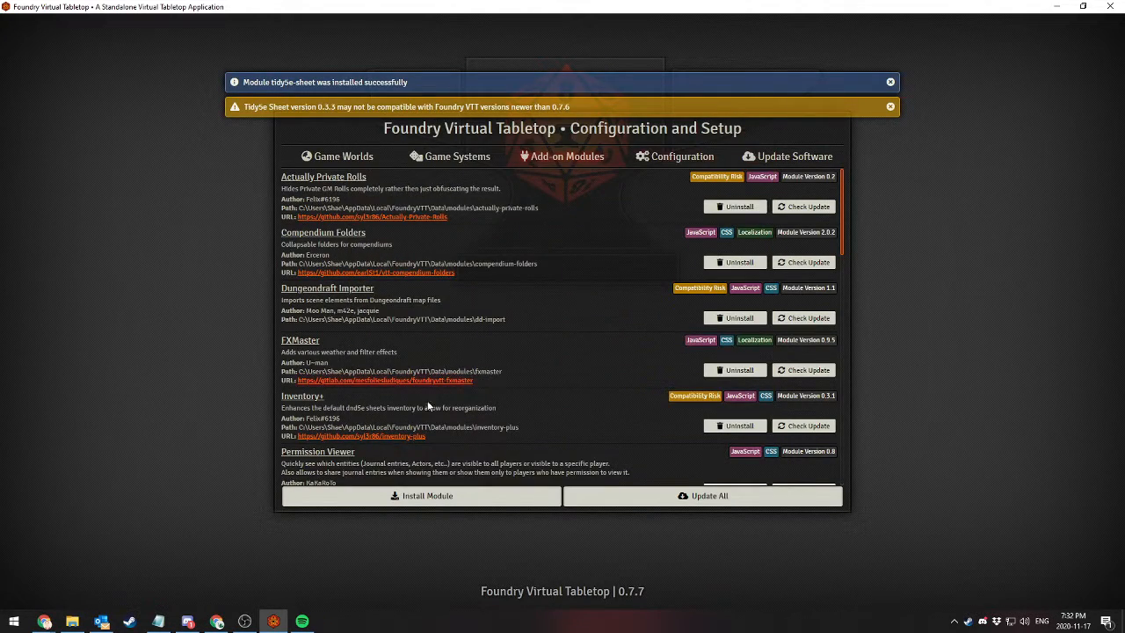
Launch the world "The Greatest Story Ever Told" and activate its Inventory+ and Tidy5e Sheet modules, saving the module settings
left_click(347, 157)
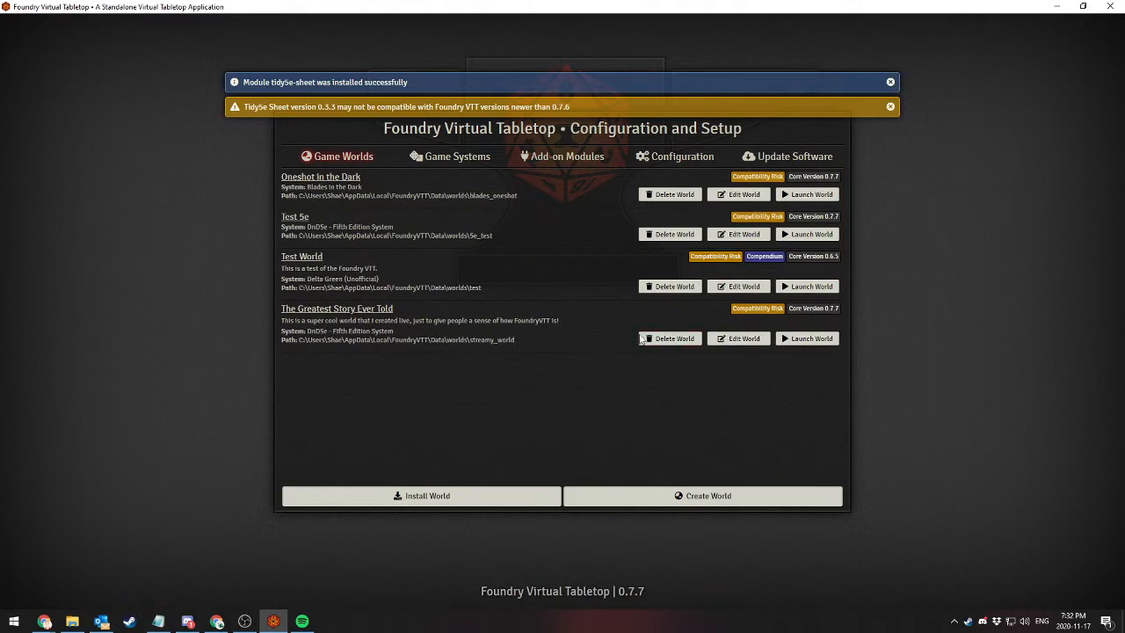
left_click(808, 339)
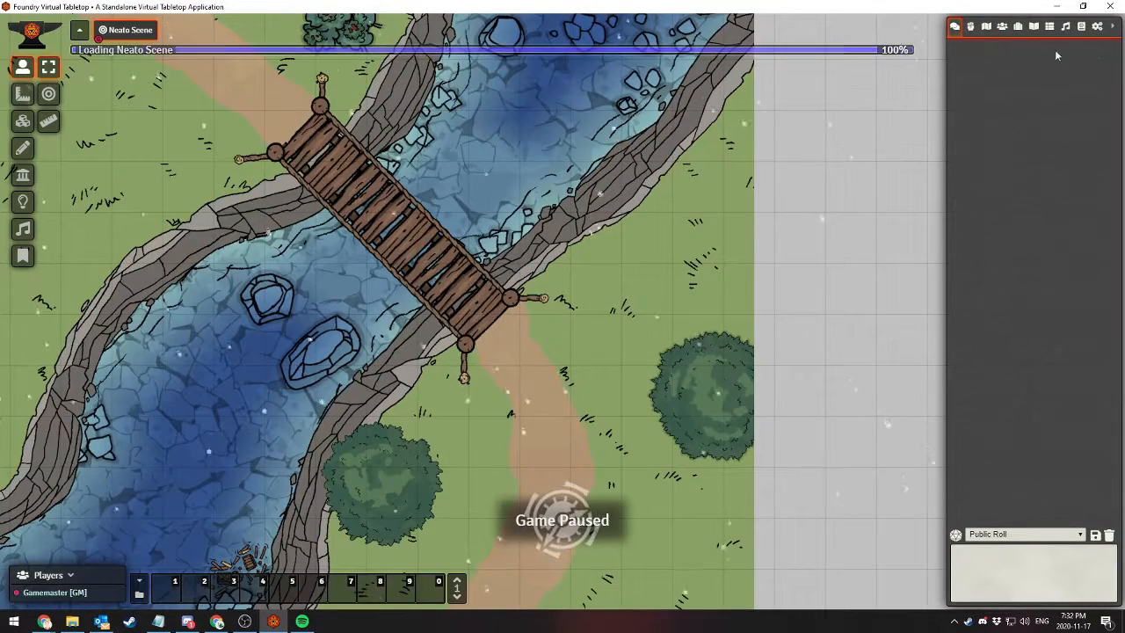
left_click(1098, 27)
left_click(1039, 158)
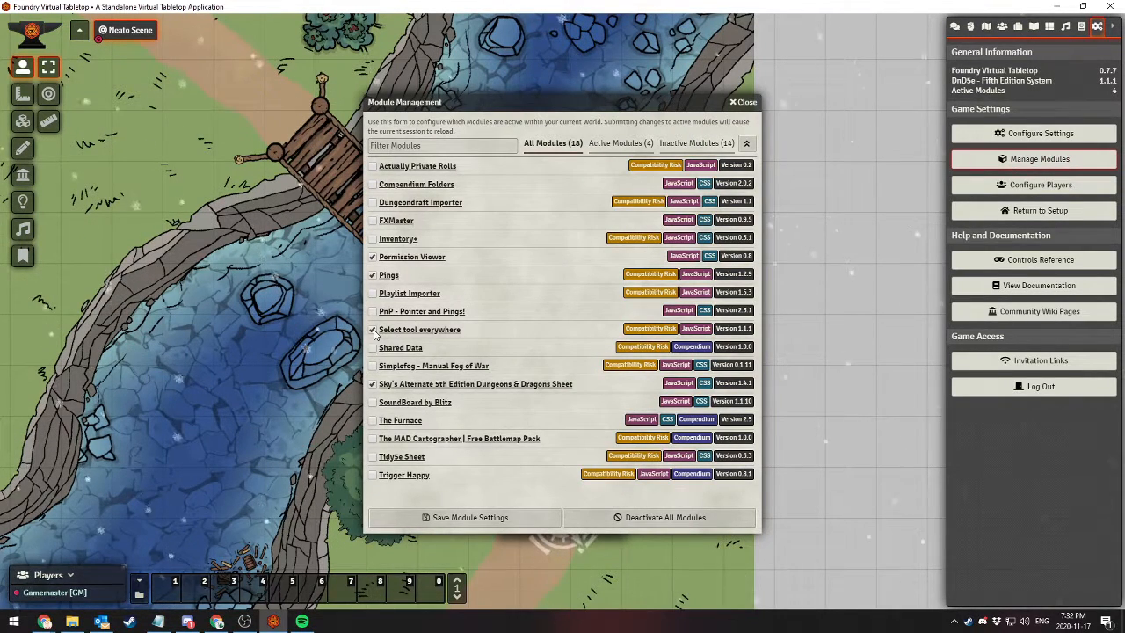
left_click(372, 238)
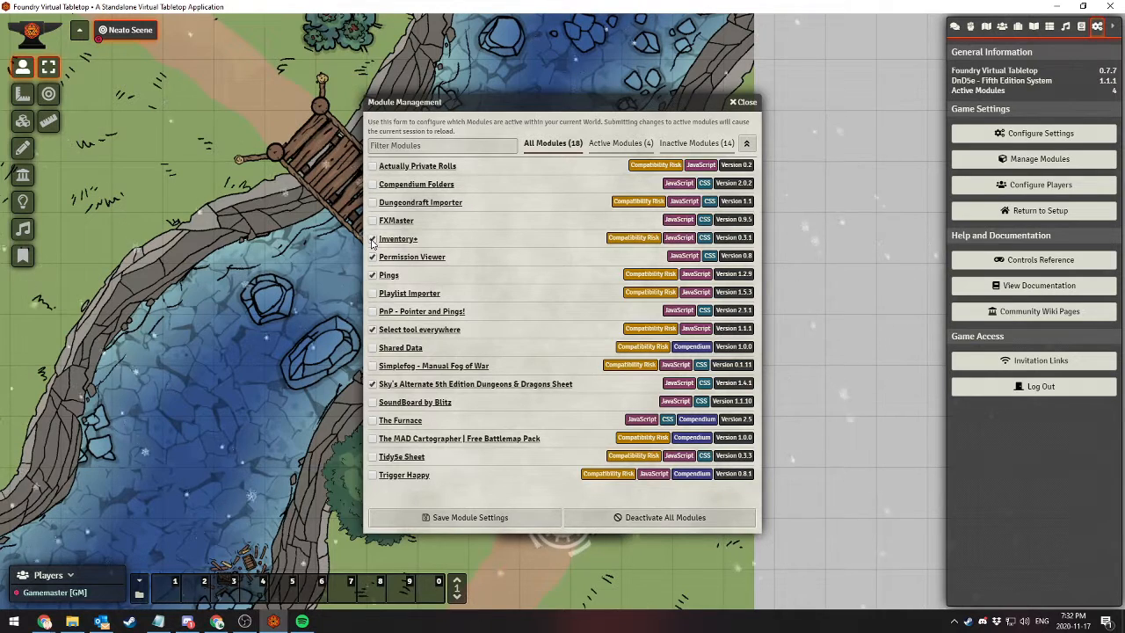
left_click(516, 516)
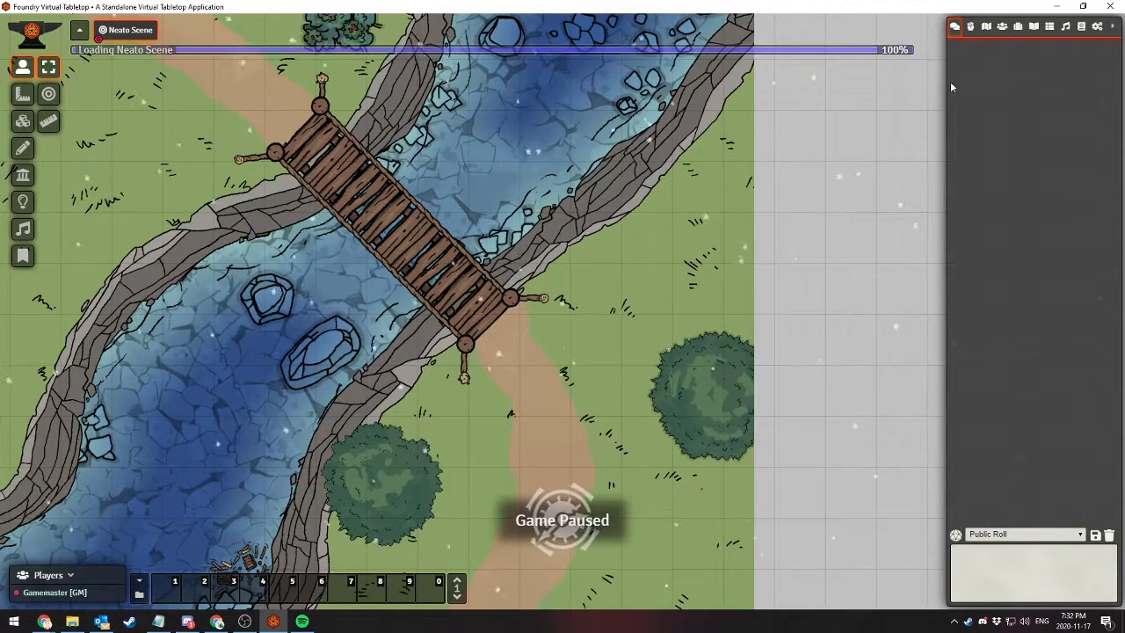
Open the first actor's character sheet and set the default sheet to dnd5e.Tidy5eSheet
left_click(1001, 26)
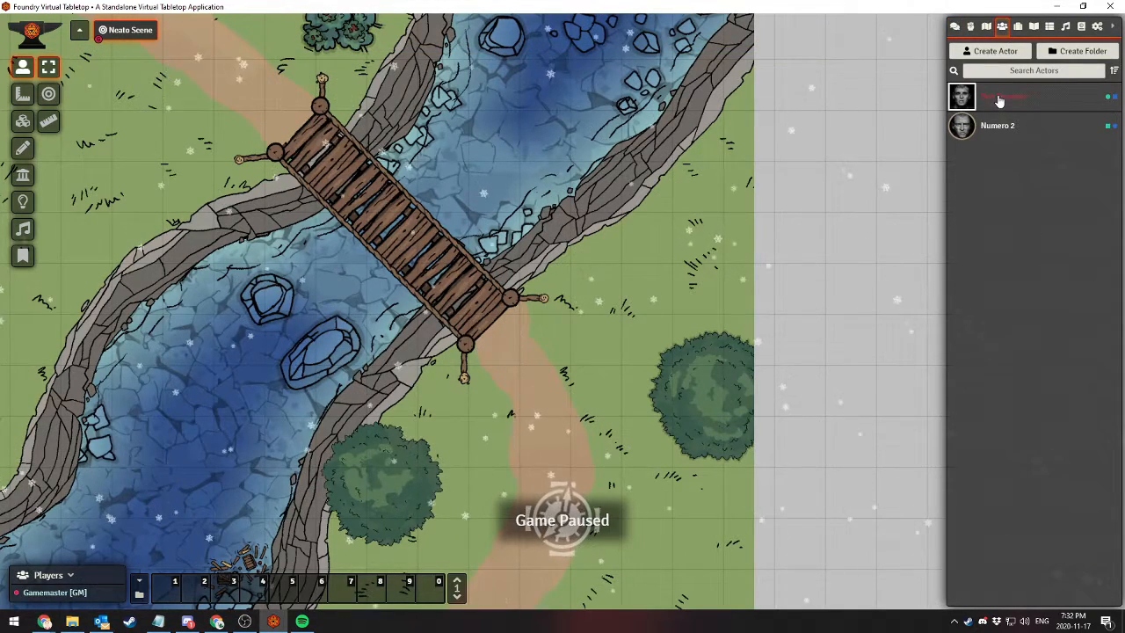
left_click(1000, 98)
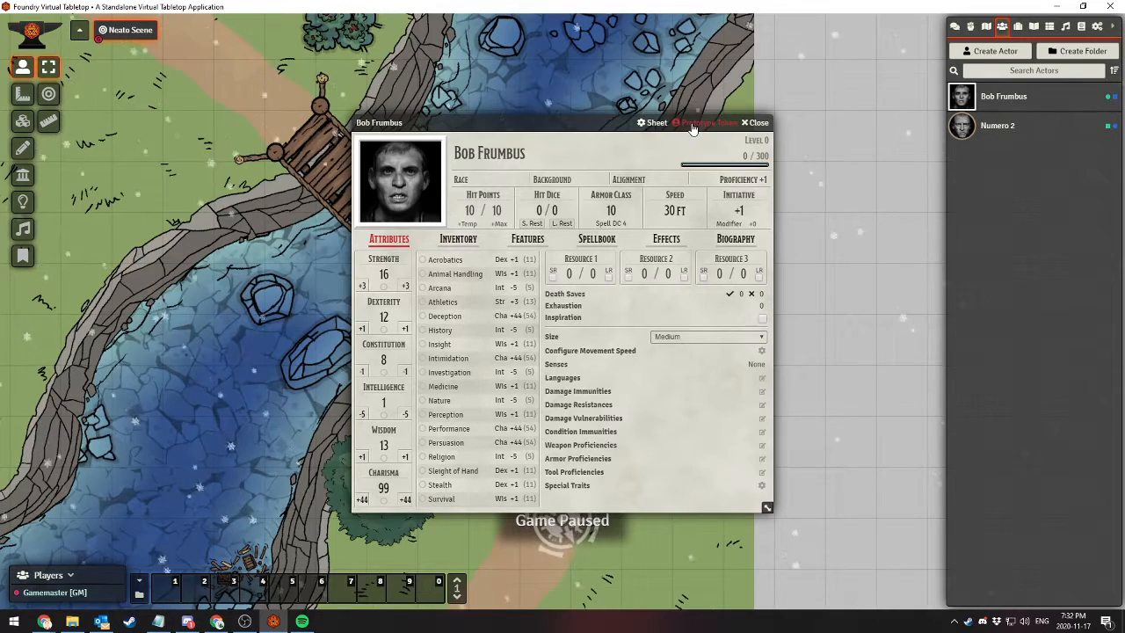
left_click(657, 123)
left_click(584, 201)
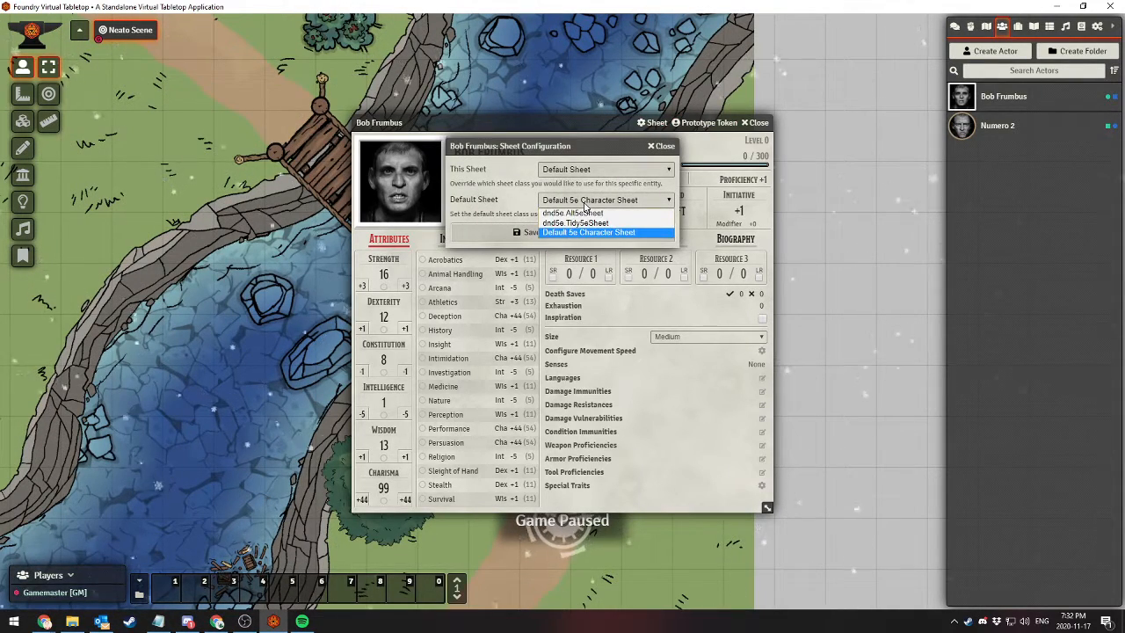
left_click(572, 224)
left_click(562, 232)
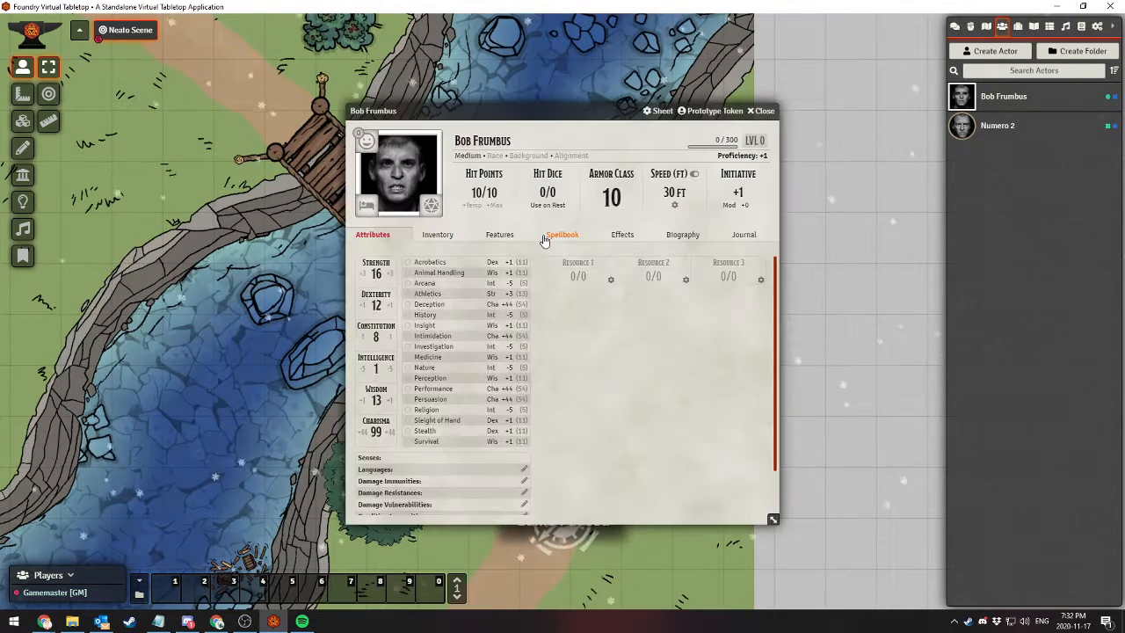
Add a new weapon to the character's inventory and expand its summary
scroll(488, 347, "down", 2)
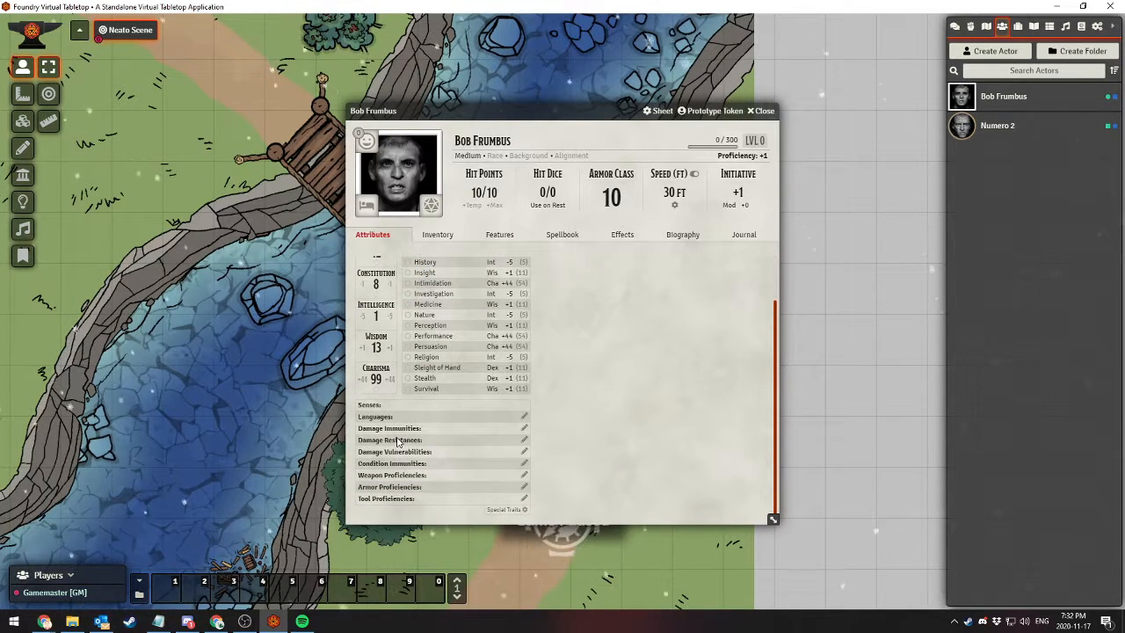
scroll(358, 507, "up", 2)
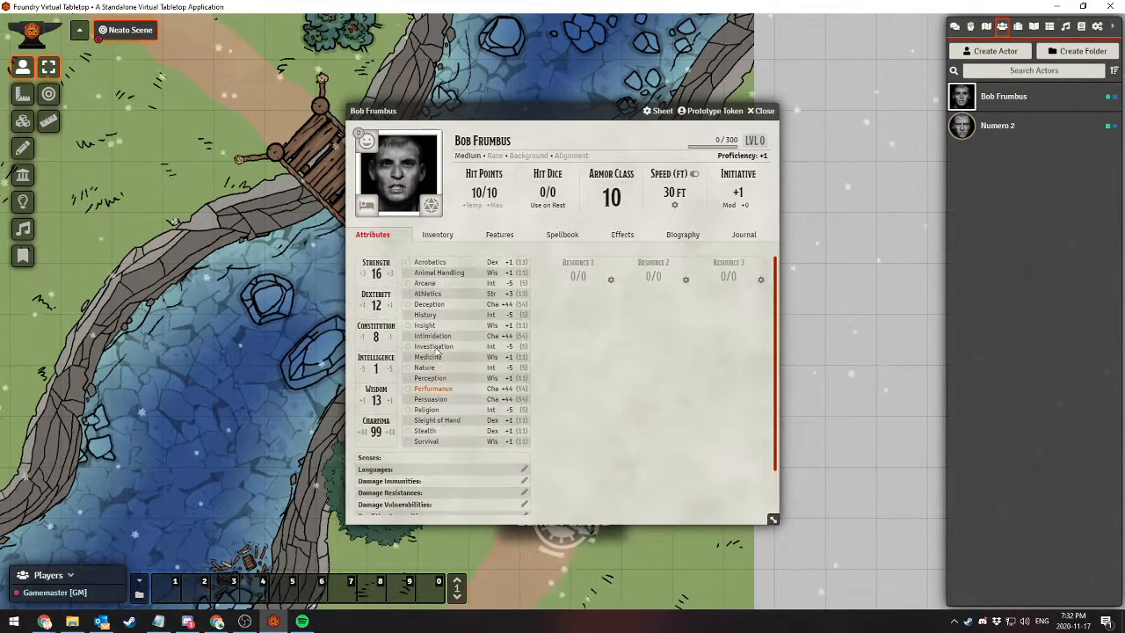
left_click(436, 235)
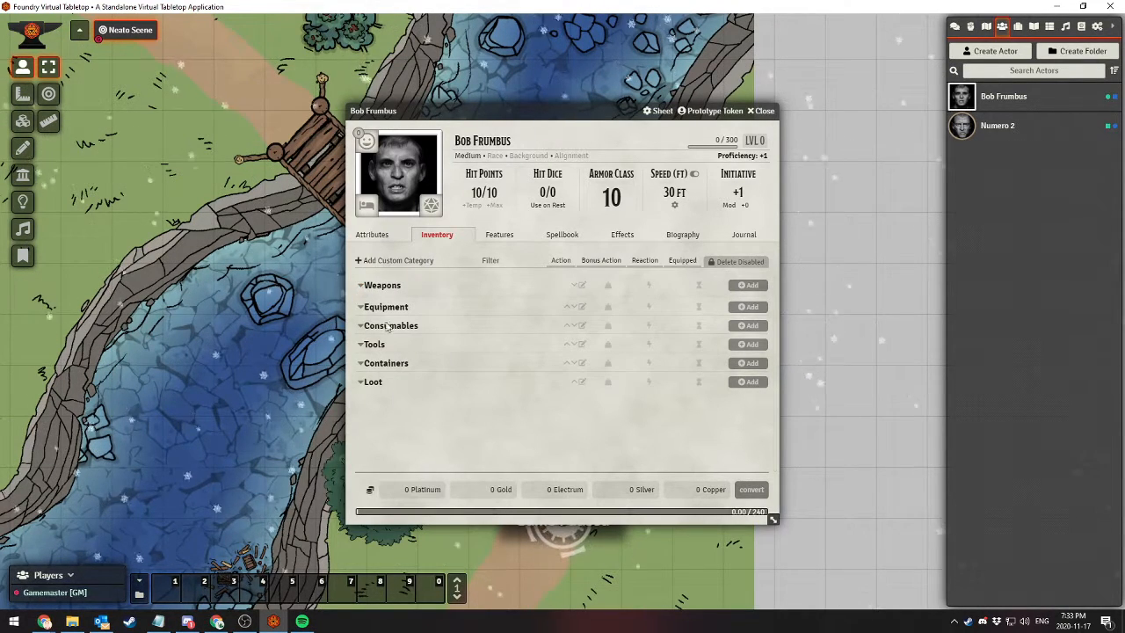
left_click(748, 285)
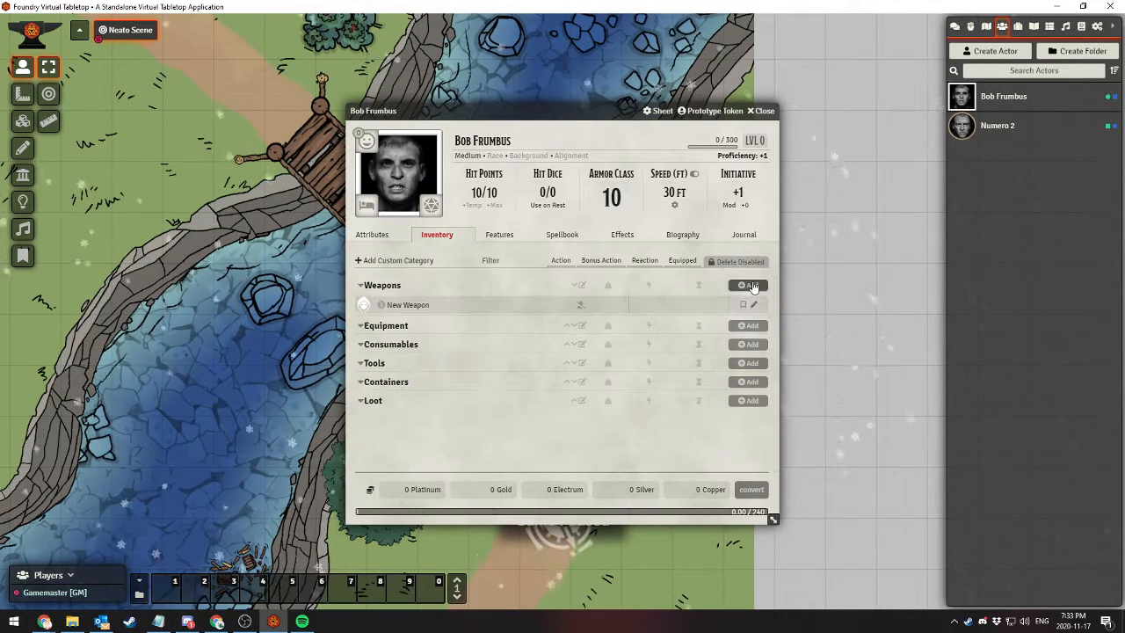
left_click(397, 306)
left_click(410, 311)
left_click(410, 312)
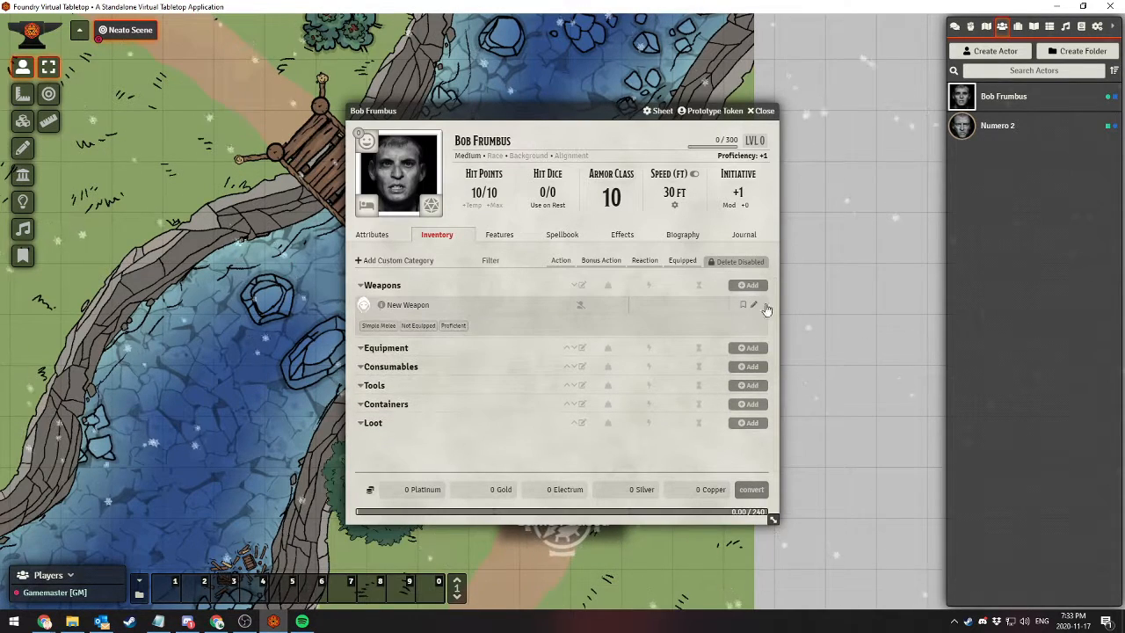
Open the new weapon for editing and rename it "Rock's Bonkin' Stick"
left_click(753, 304)
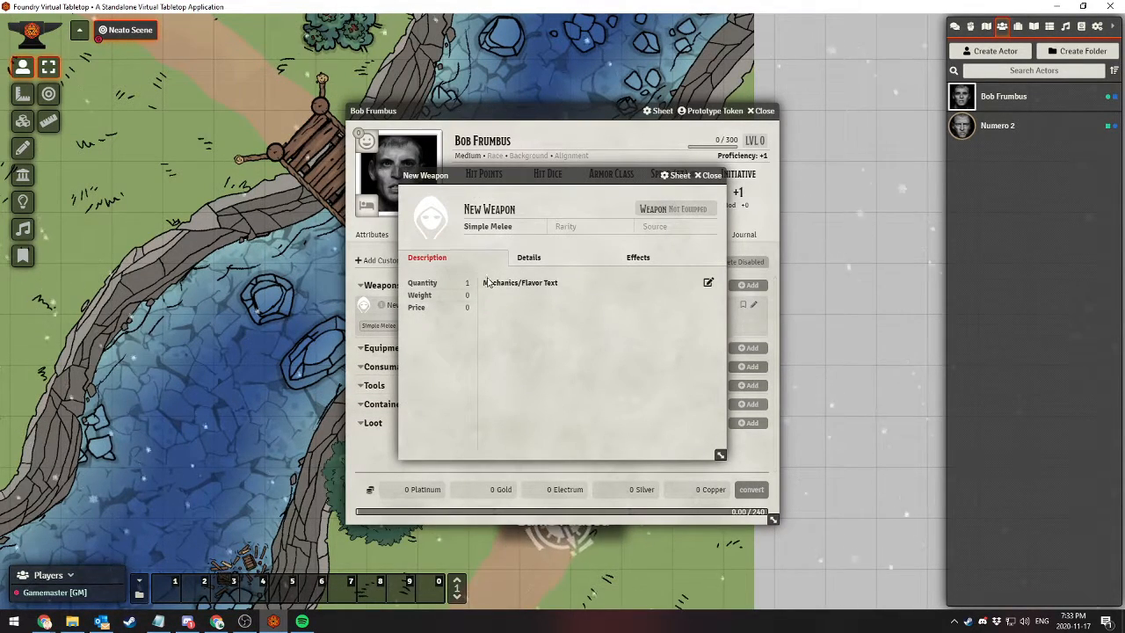
triple_click(523, 209)
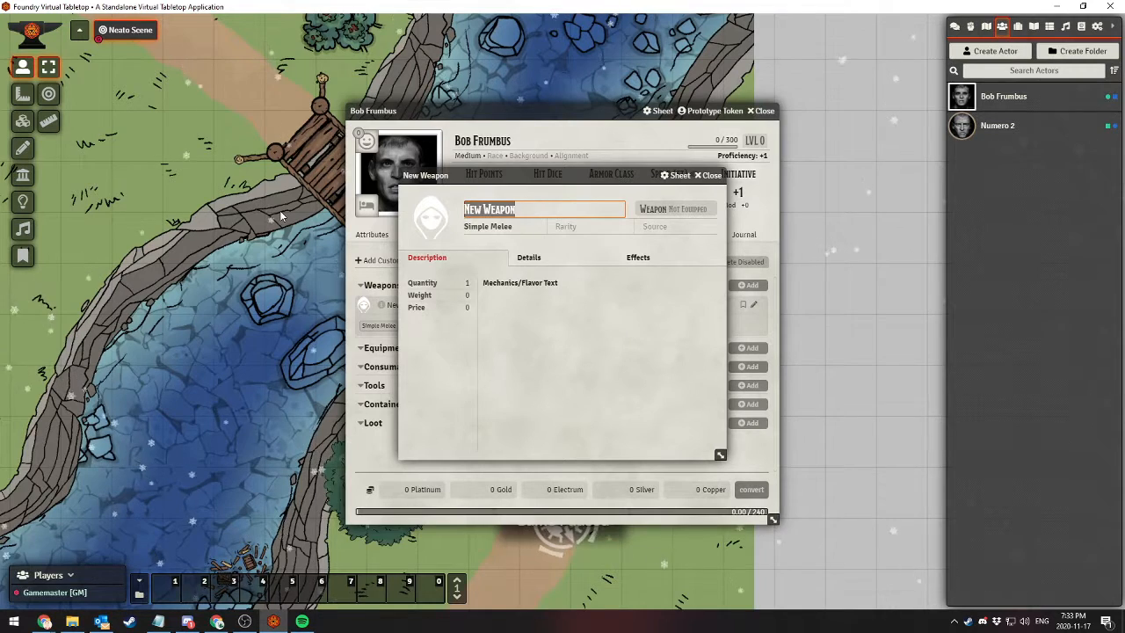
type("Rock's B")
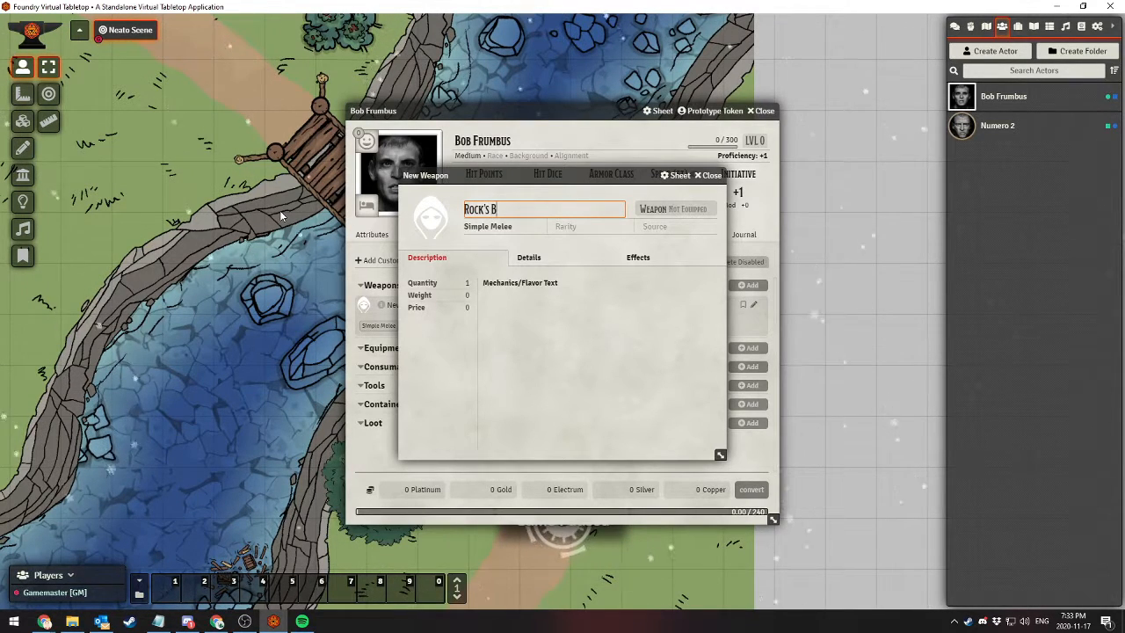
type("onkin' Stick")
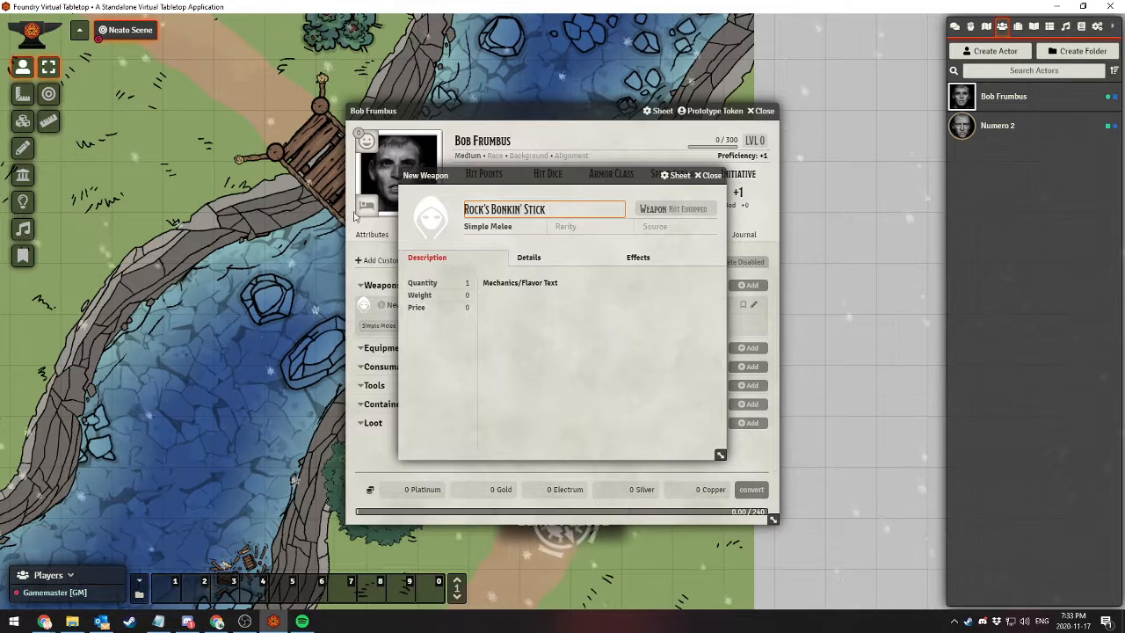
left_click(488, 227)
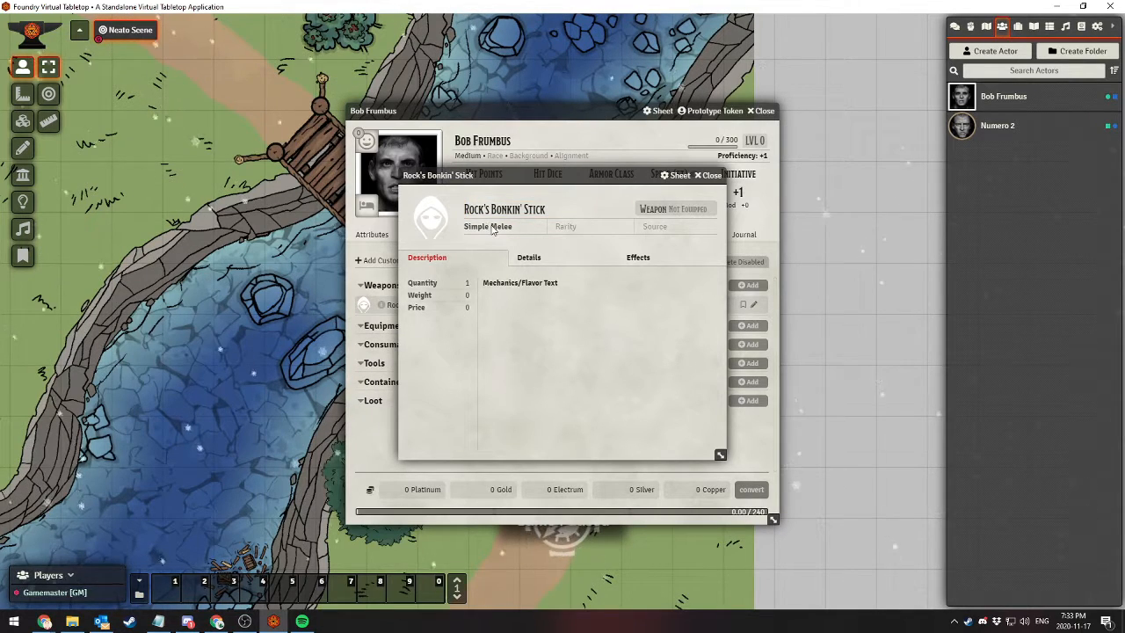
Give the weapon the Heavy property, then close the weapon and character sheets
left_click(535, 257)
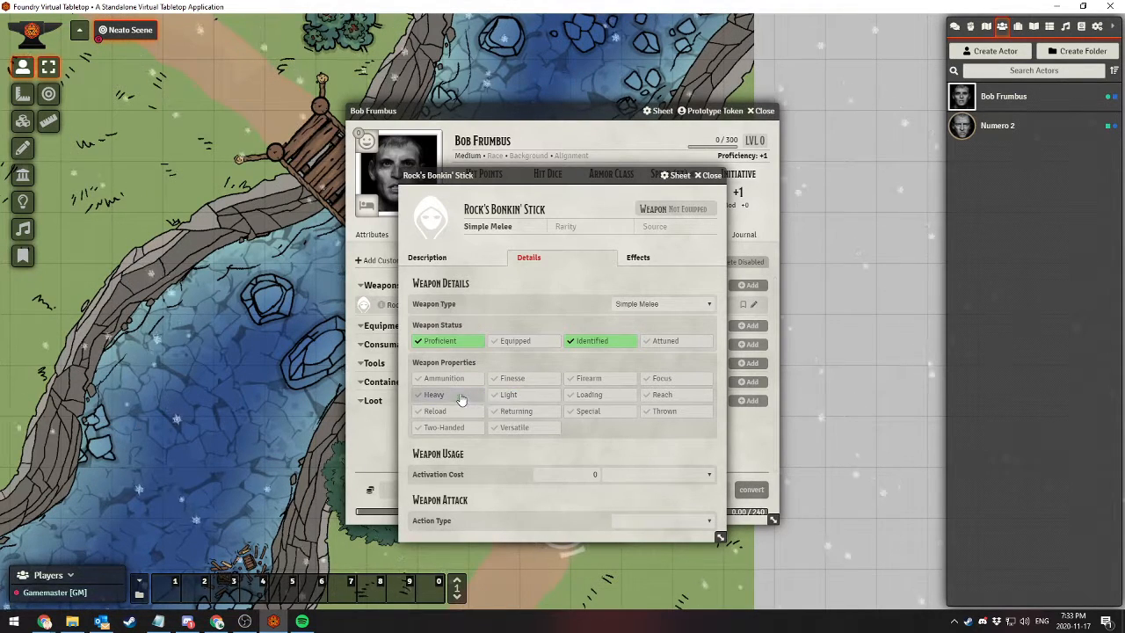
left_click(435, 394)
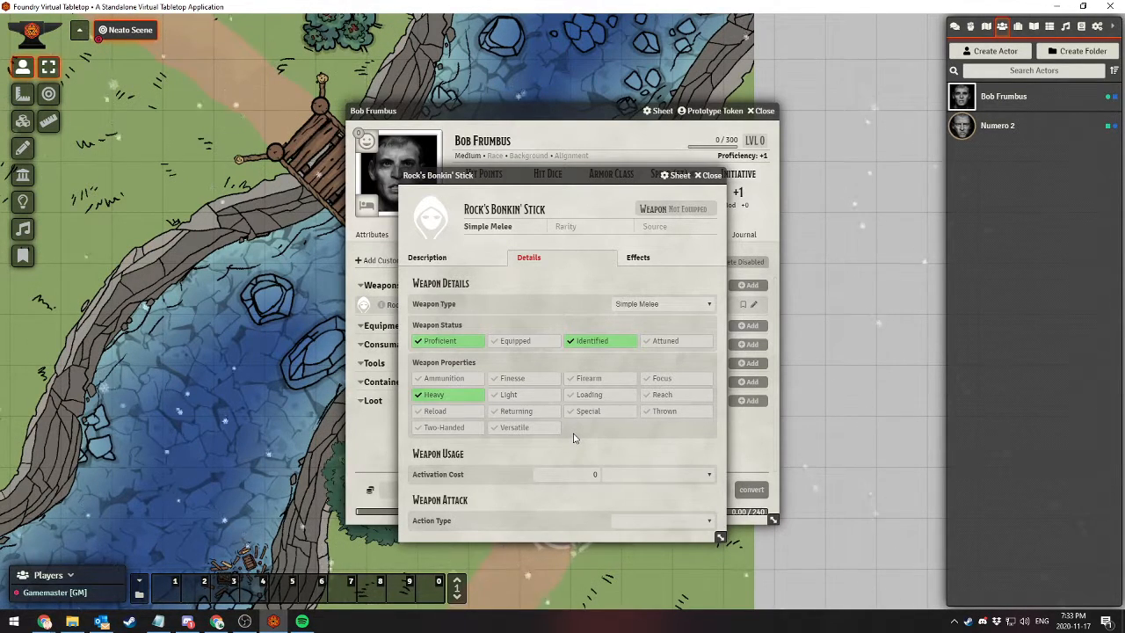
left_click(708, 177)
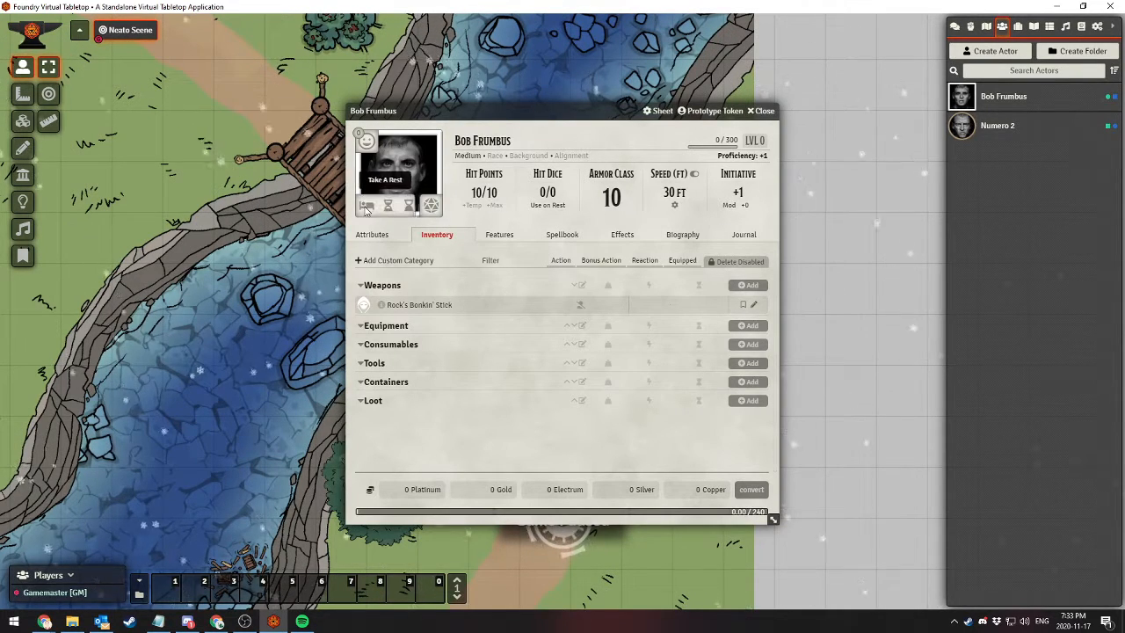
mouse_move(362, 151)
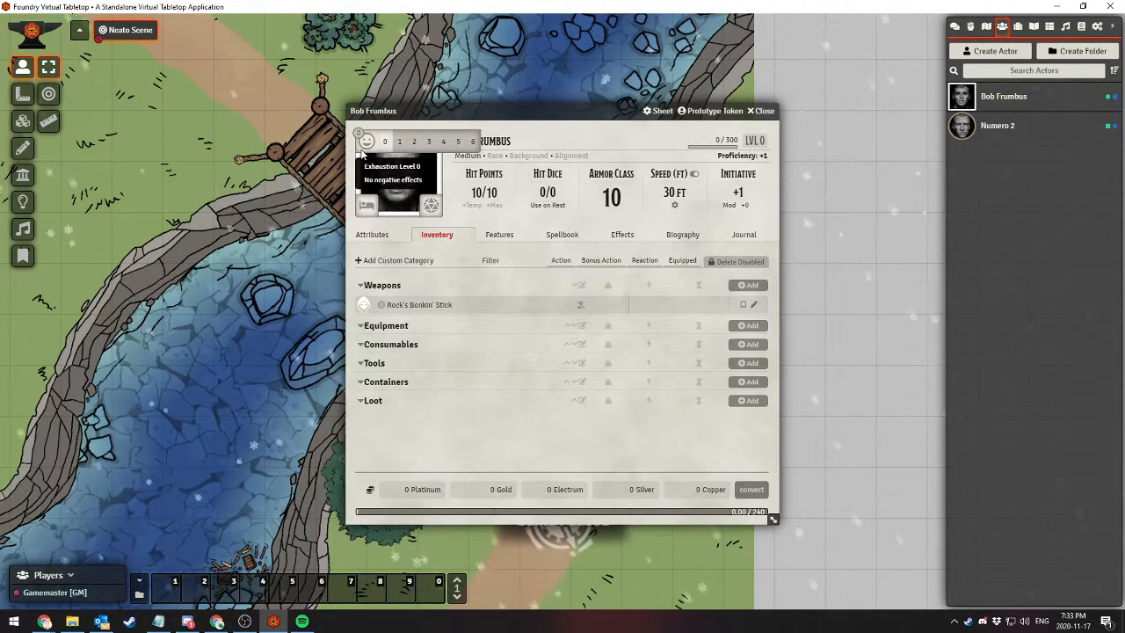
left_click(763, 112)
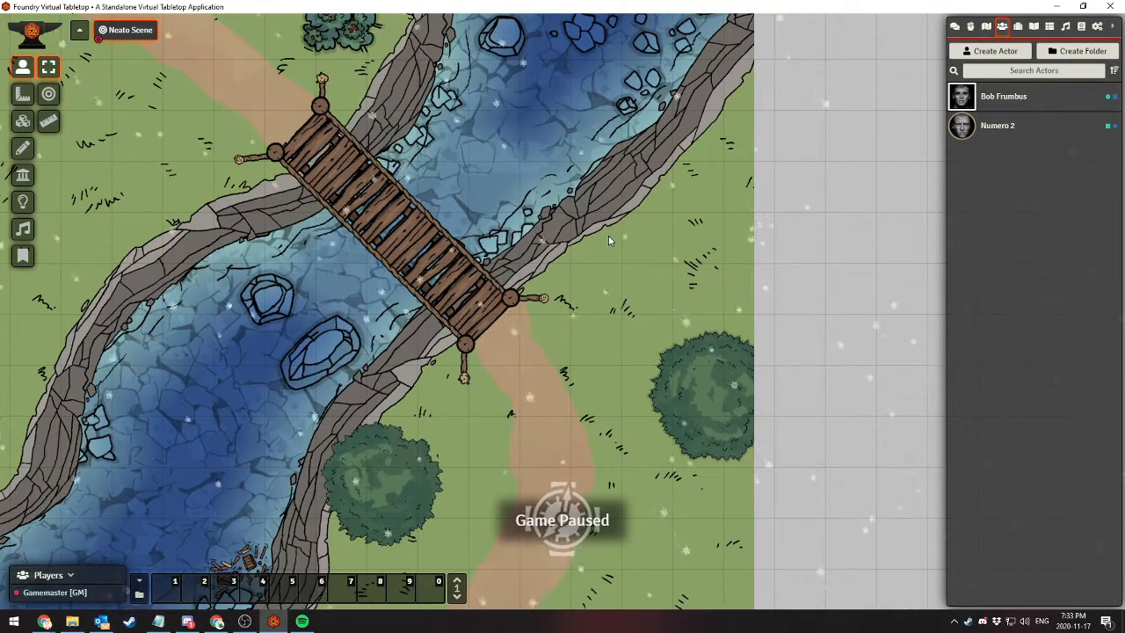
Roll 1d6 in the chat with the command "/r 1d6", using the Public Roll mode
left_click(955, 26)
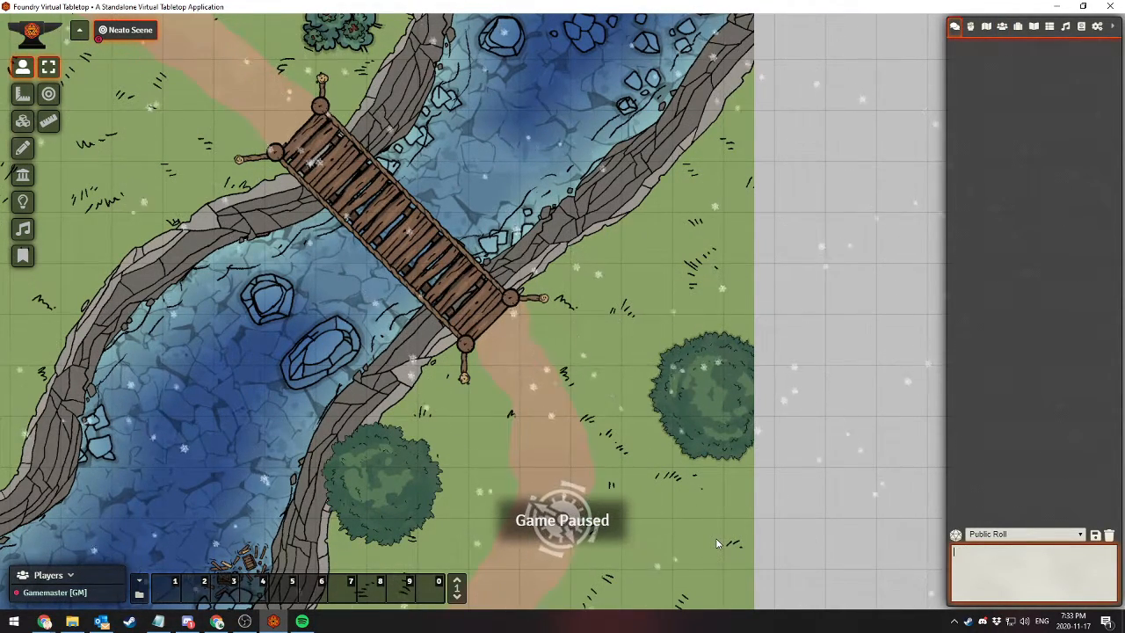
left_click(798, 550)
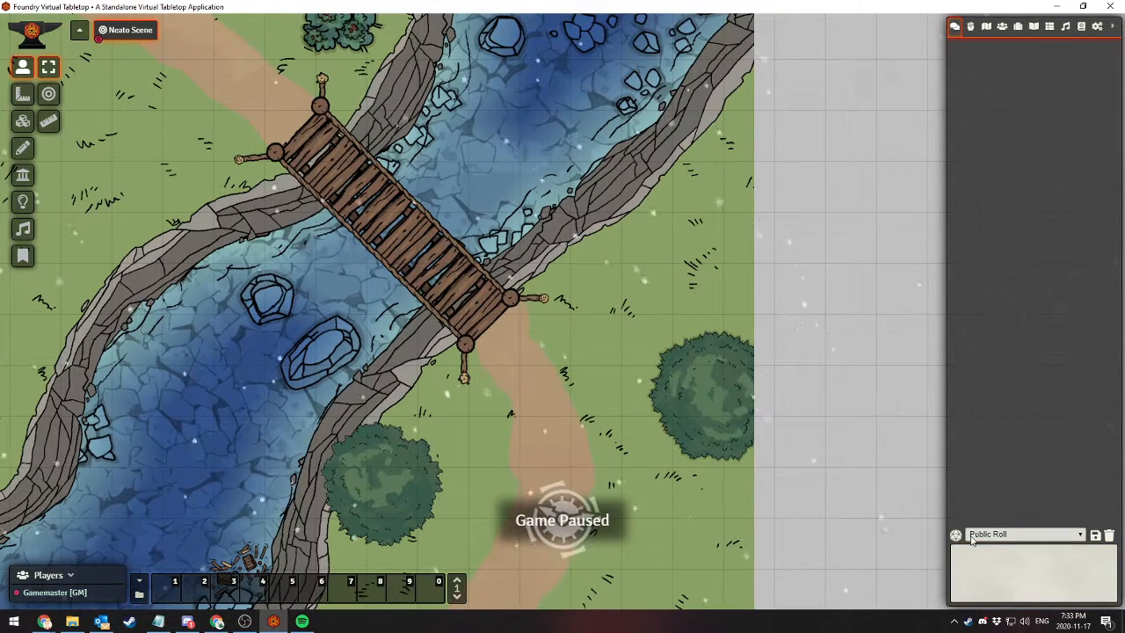
left_click(1011, 534)
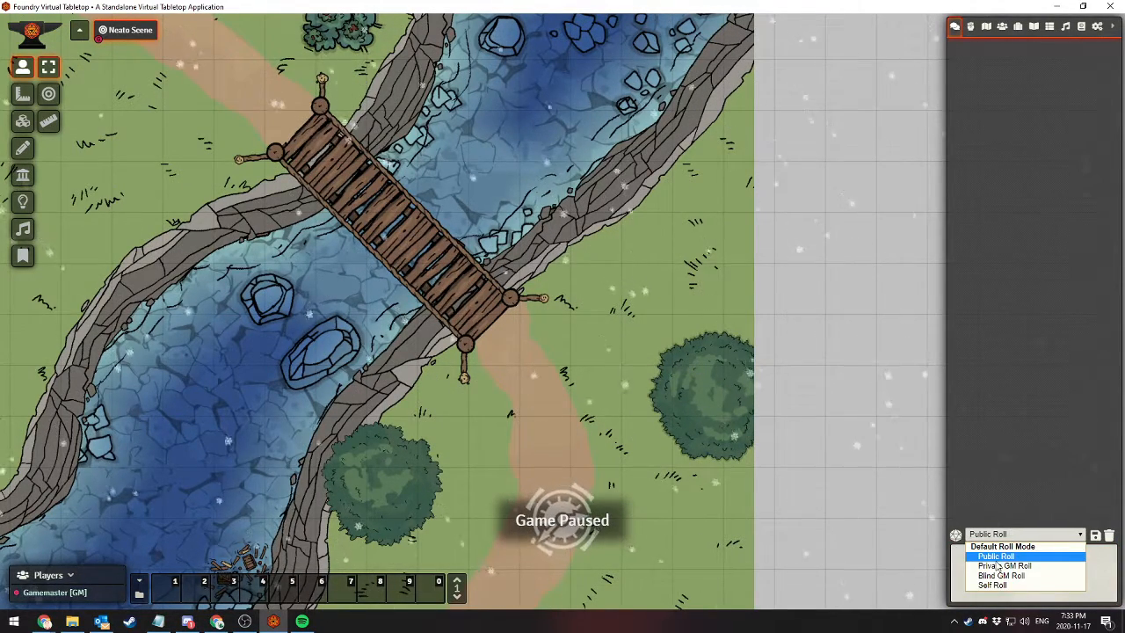
left_click(996, 555)
left_click(985, 562)
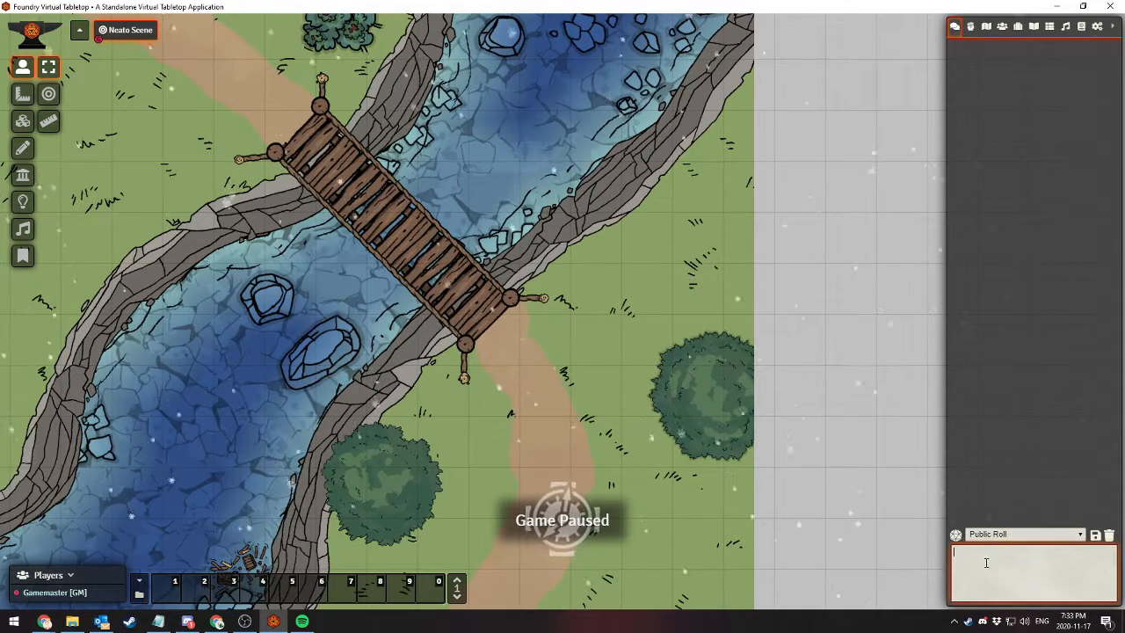
type("/r")
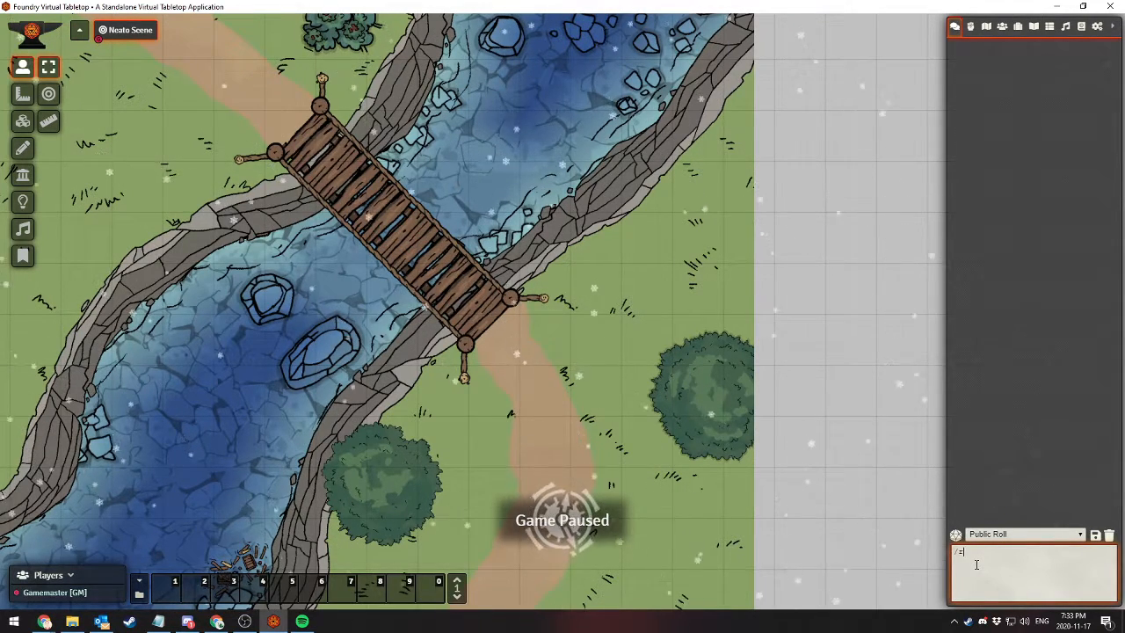
type(" 1d6")
key("Return")
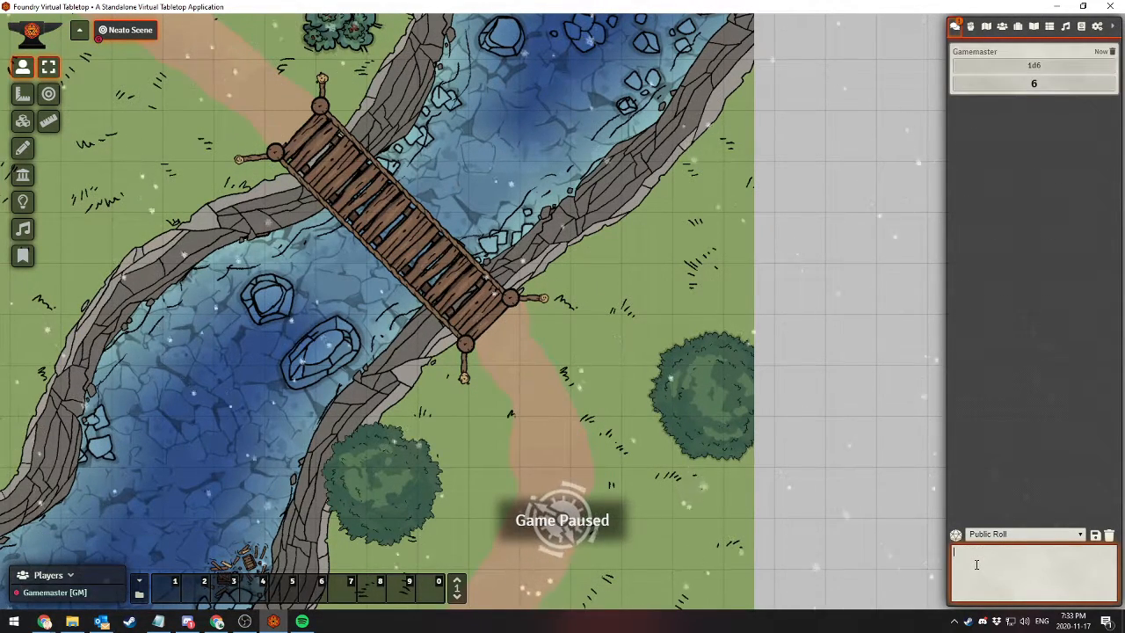
Roll a d20 with a +3 modifier in the chat using "/r 1d20+3"
type("/r 1")
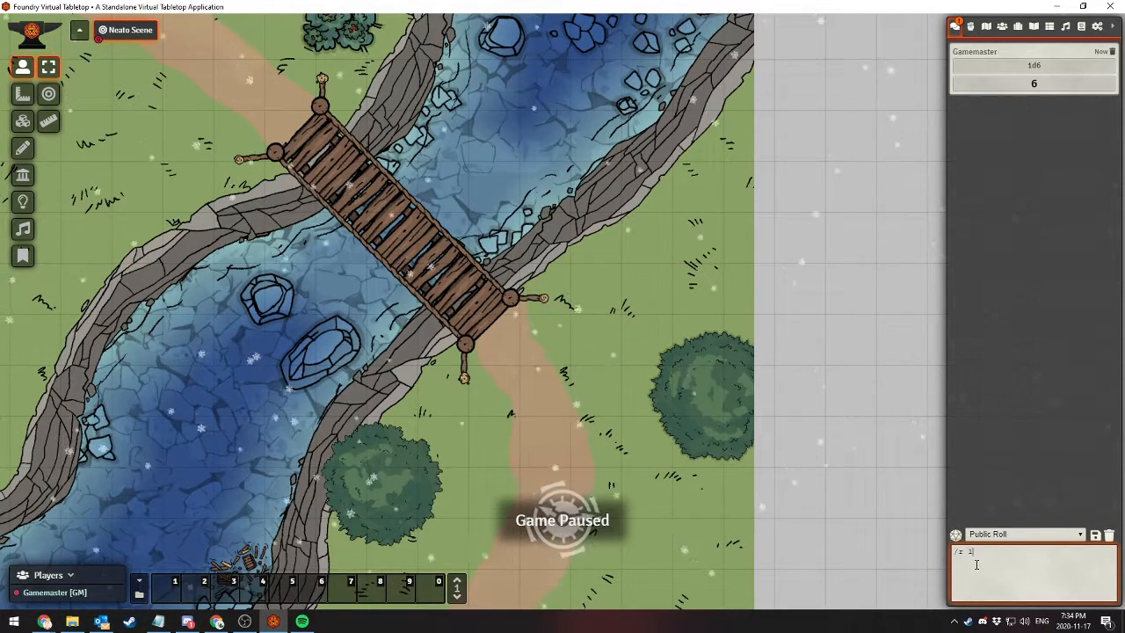
type("d20+3")
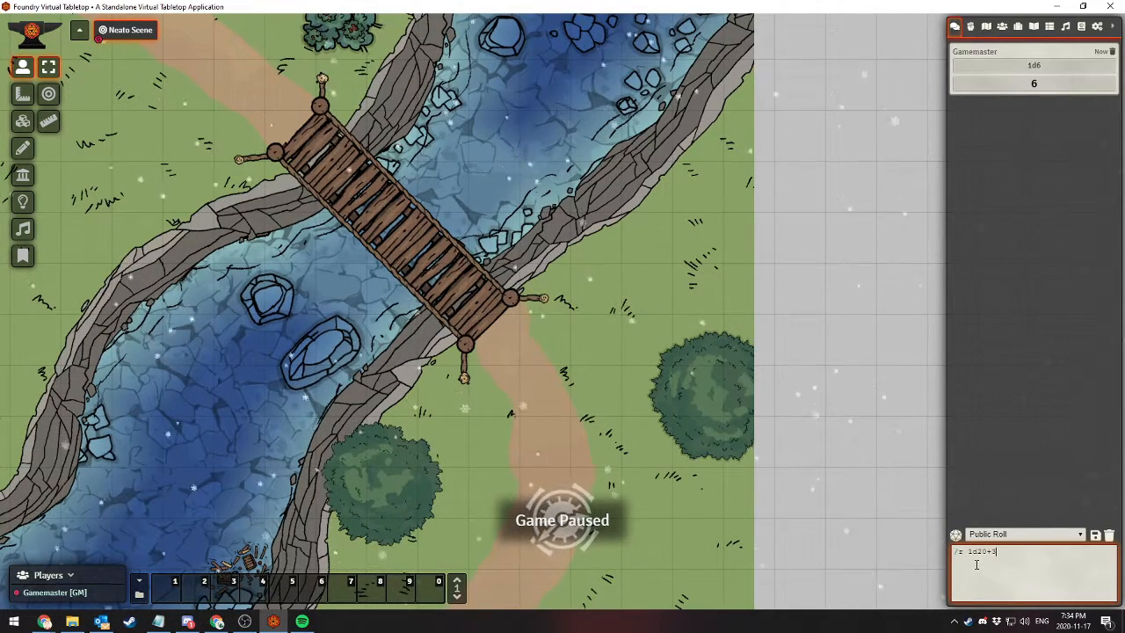
key("Return")
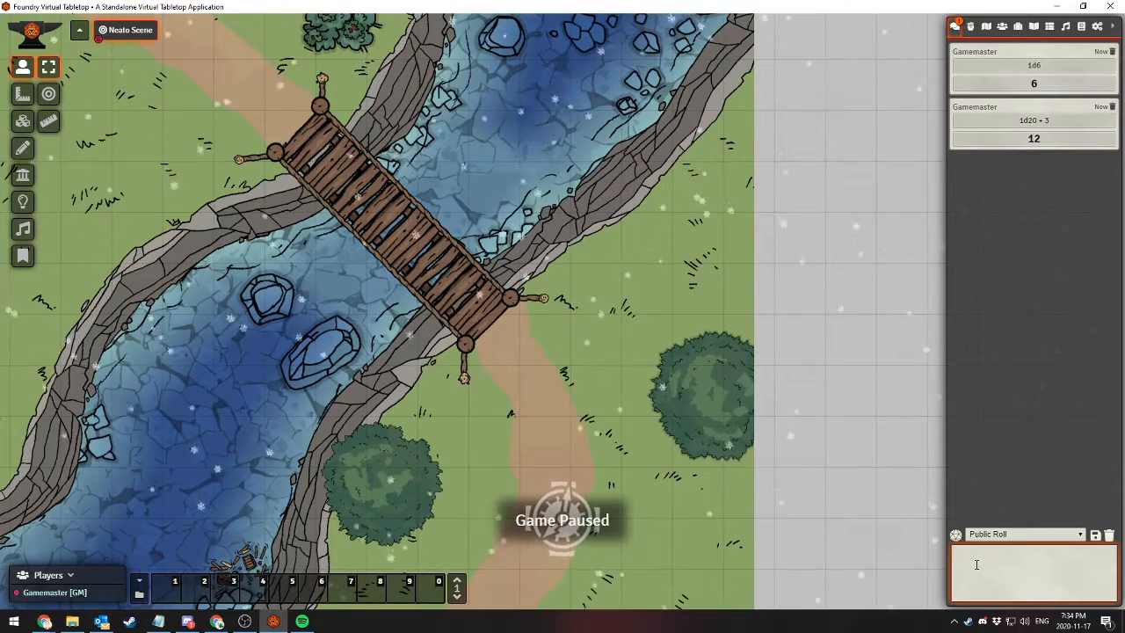
Expand the 1d20 + 3 roll's chat card to inspect its individual die result, and collapse it again
left_click(1040, 143)
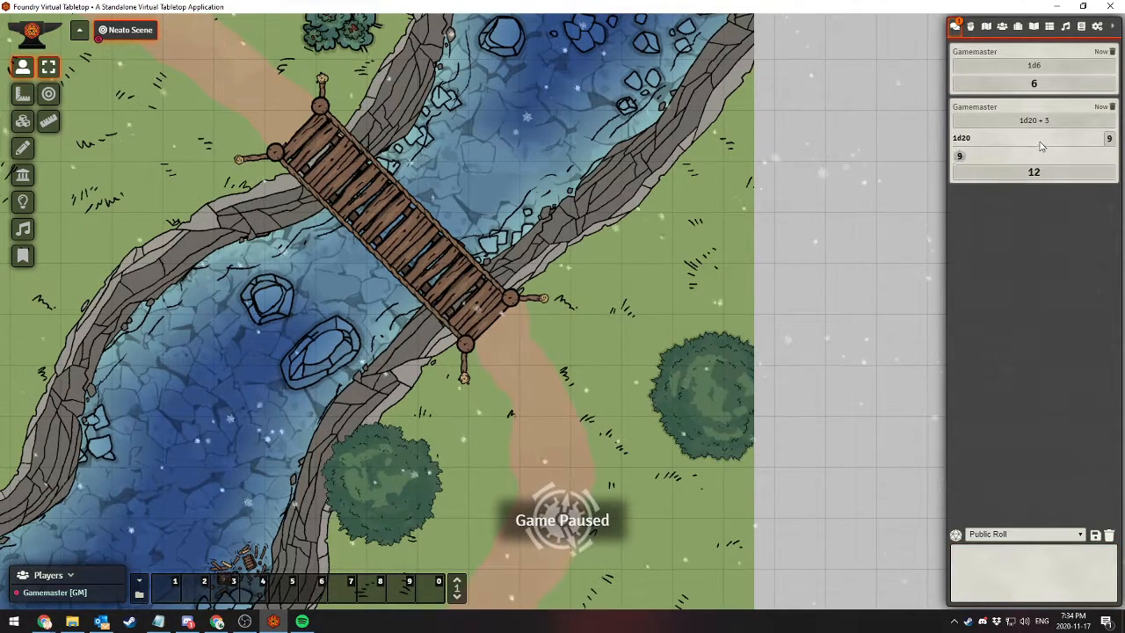
left_click(1045, 174)
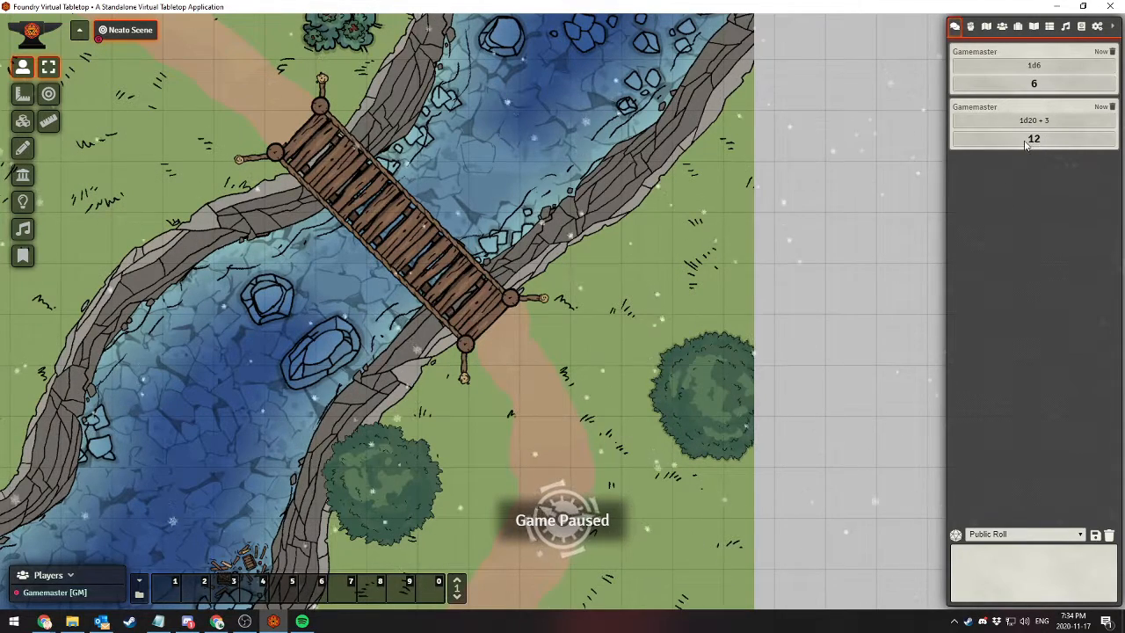
left_click(1050, 141)
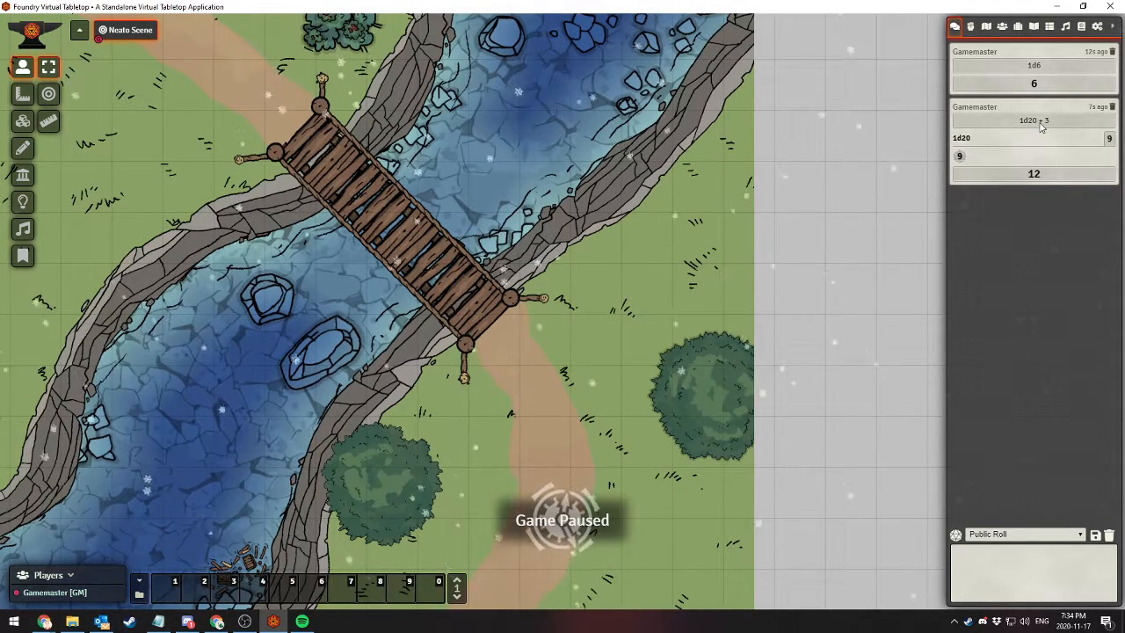
left_click(1048, 180)
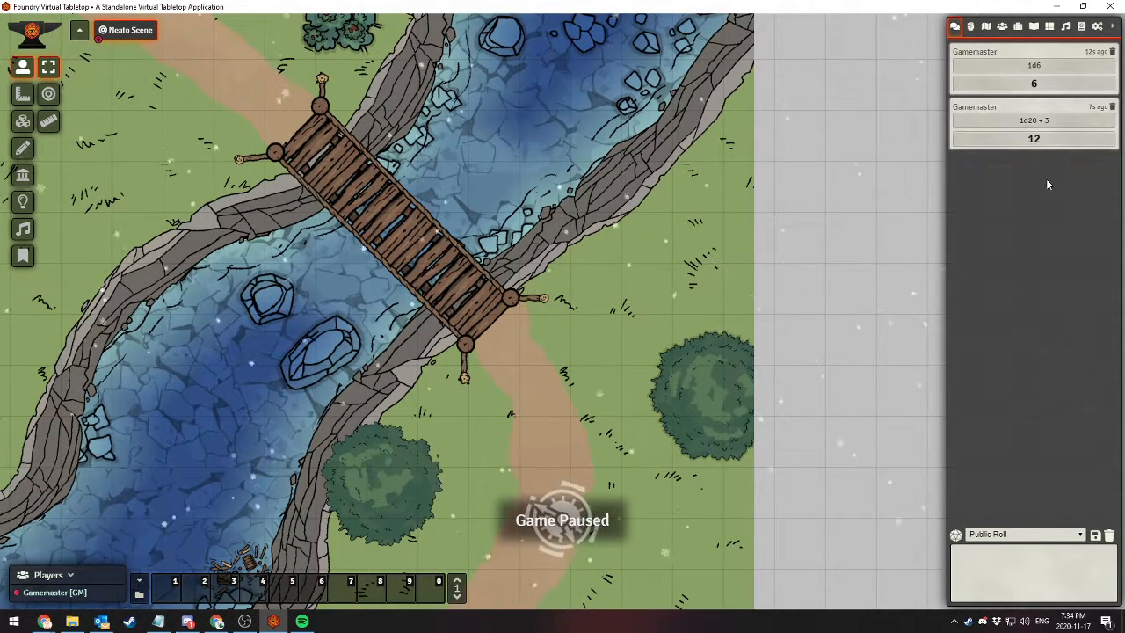
Unpause the game, and return to the setup screen's list of installed add-on modules
key("space")
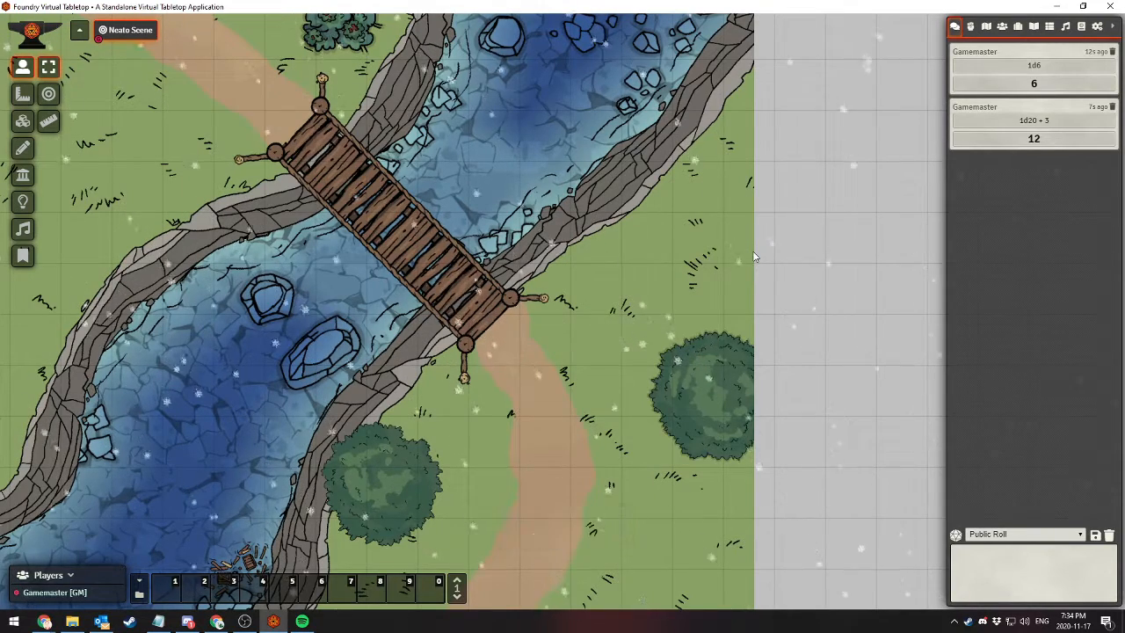
left_click(1098, 28)
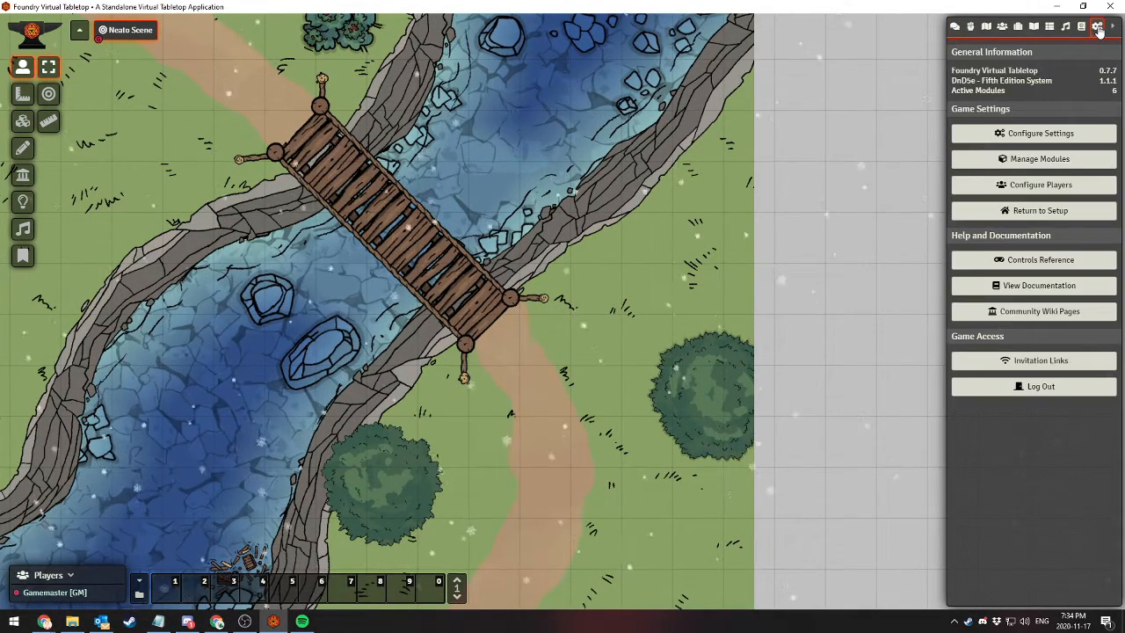
left_click(1037, 210)
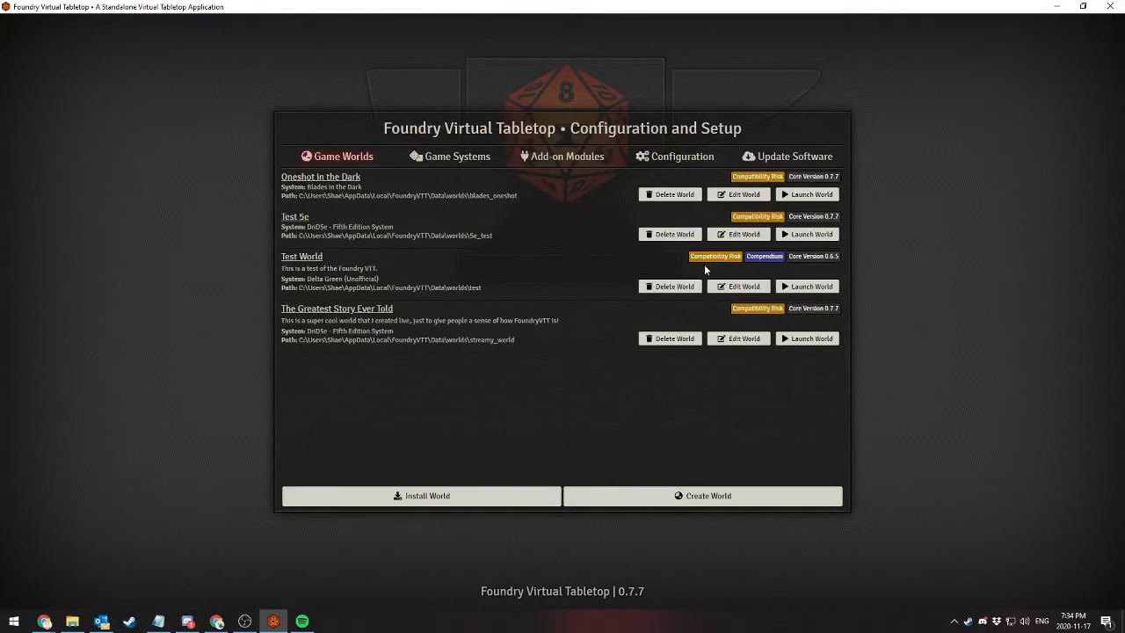
left_click(560, 161)
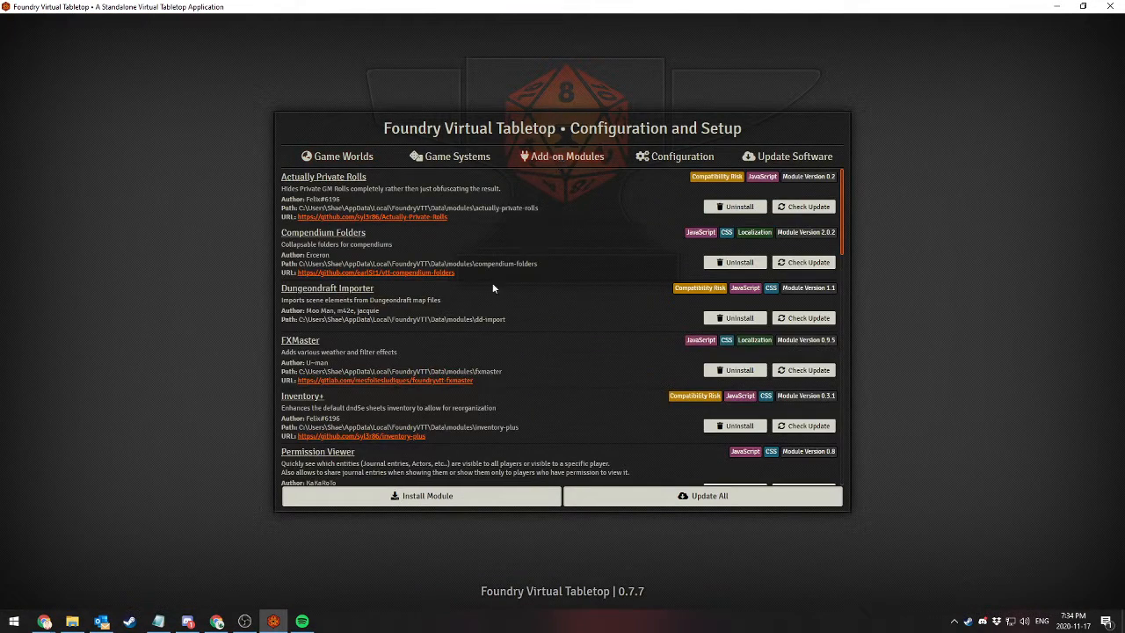
Uninstall the Tidy5e Sheet and Sky's Alternate 5th Edition Dungeons & Dragons Sheet modules
scroll(448, 446, "down", 15)
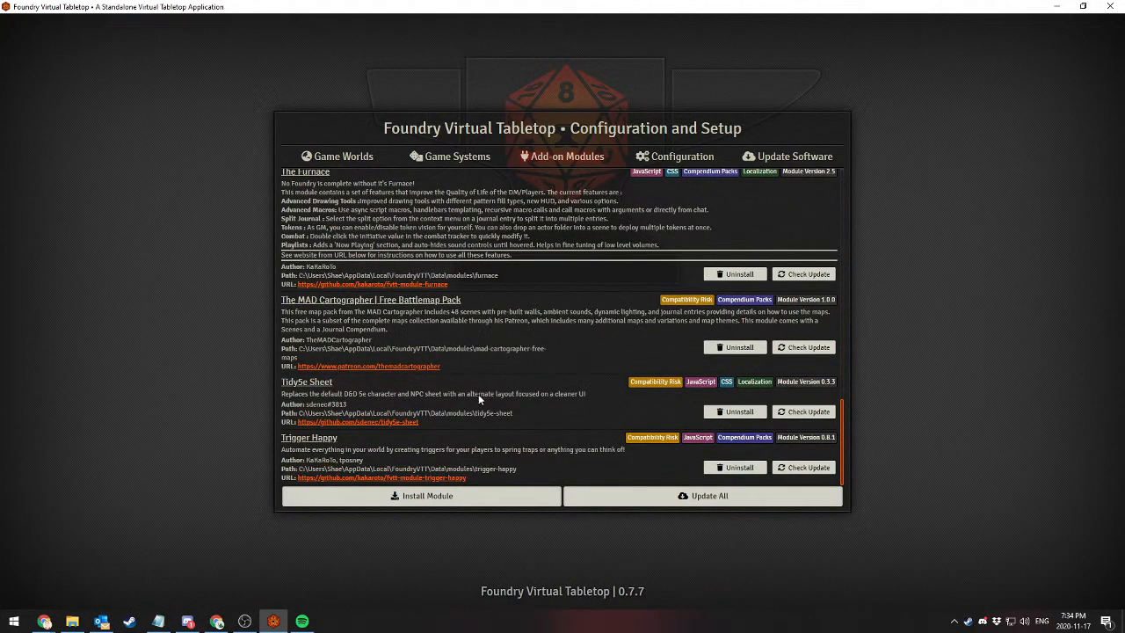
left_click(735, 412)
left_click(534, 342)
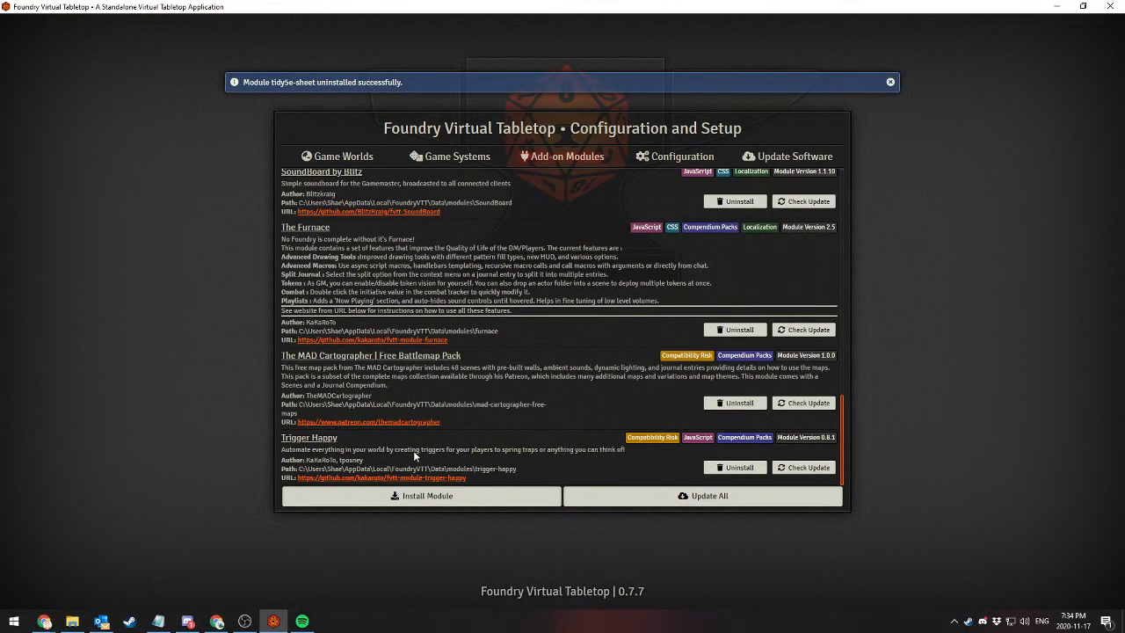
scroll(413, 439, "up", 3)
scroll(493, 439, "up", 3)
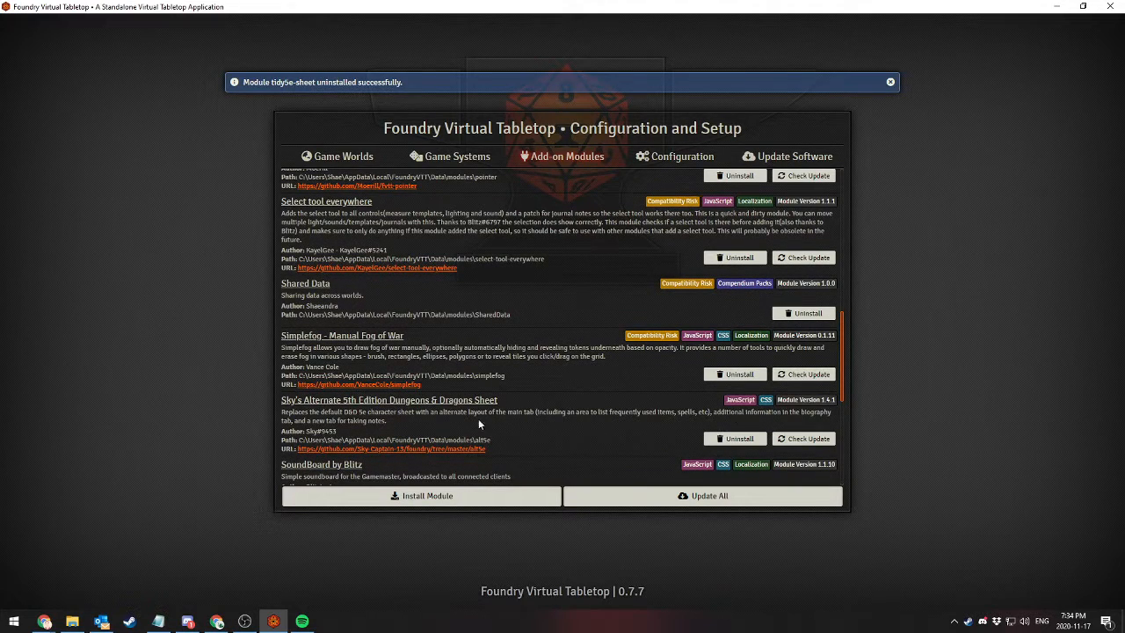
left_click(734, 438)
left_click(531, 350)
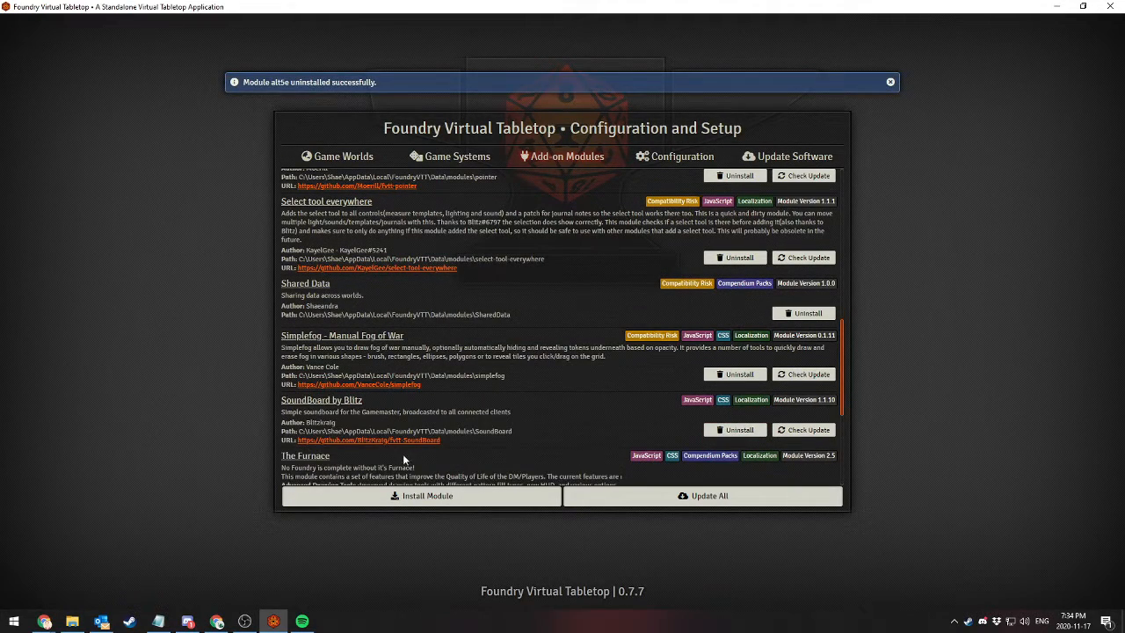
Uninstall the Inventory+ module and confirm its deletion
scroll(397, 455, "up", 5)
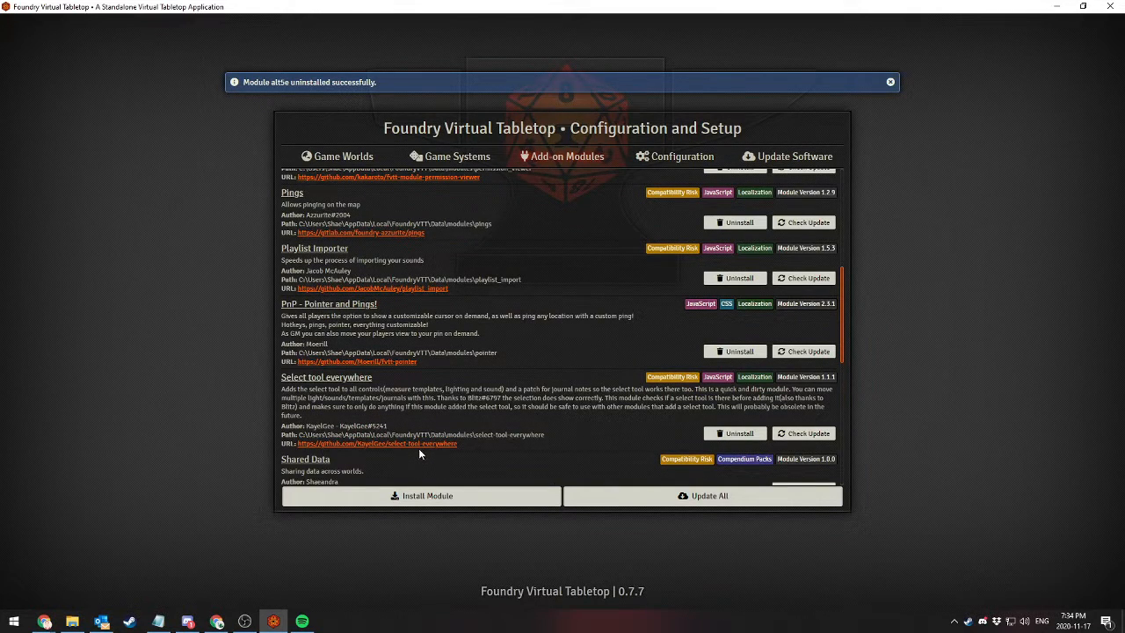
scroll(481, 426, "up", 3)
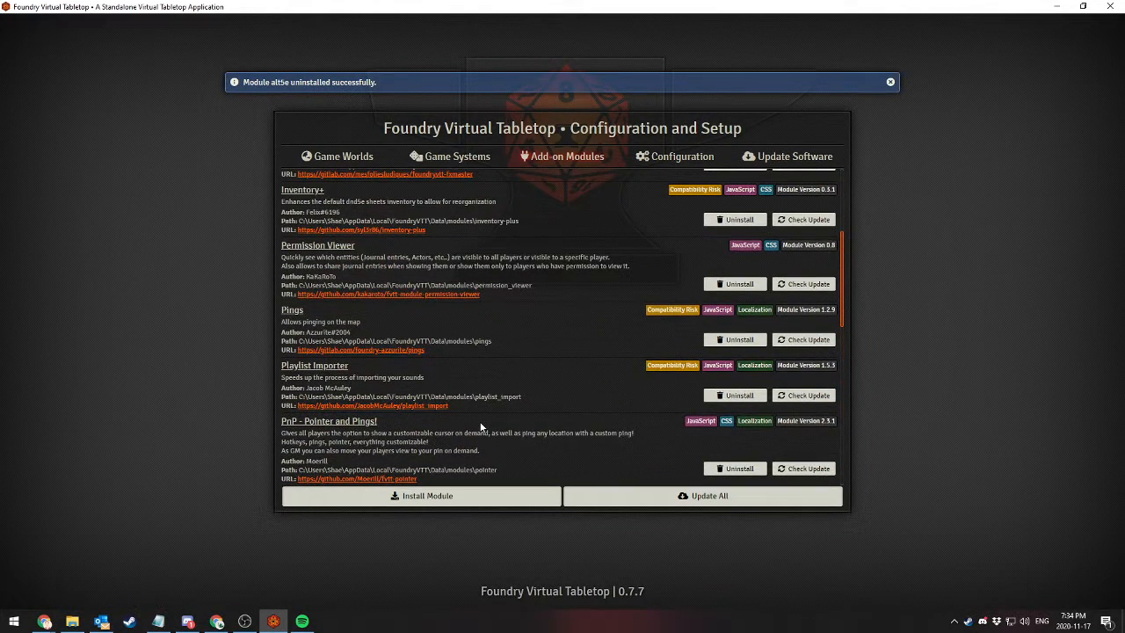
scroll(480, 426, "up", 5)
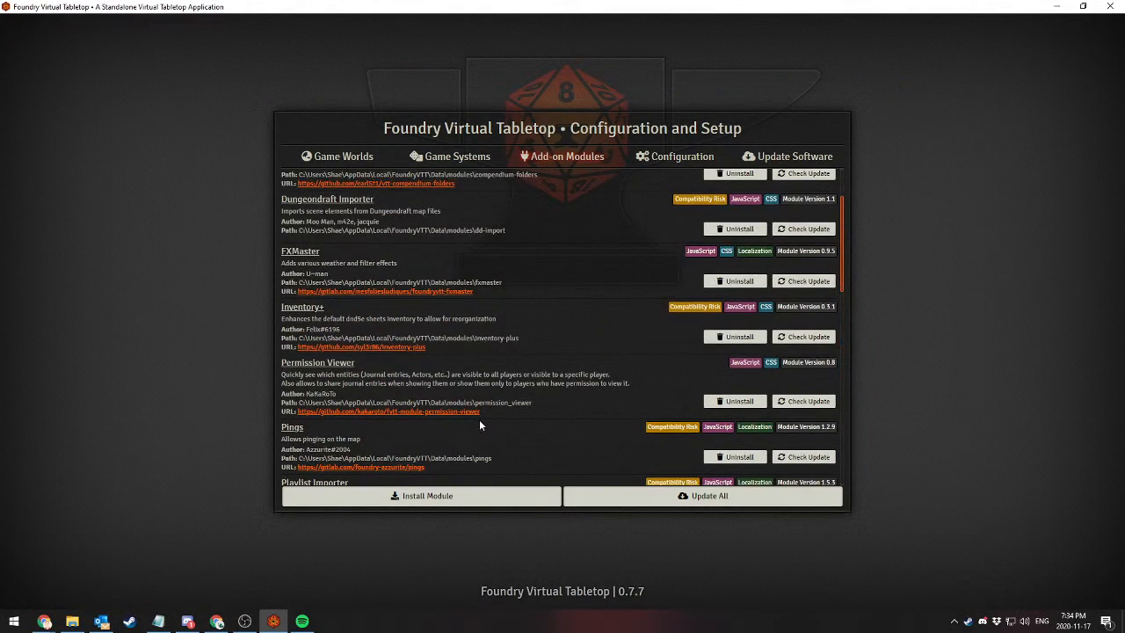
left_click(740, 426)
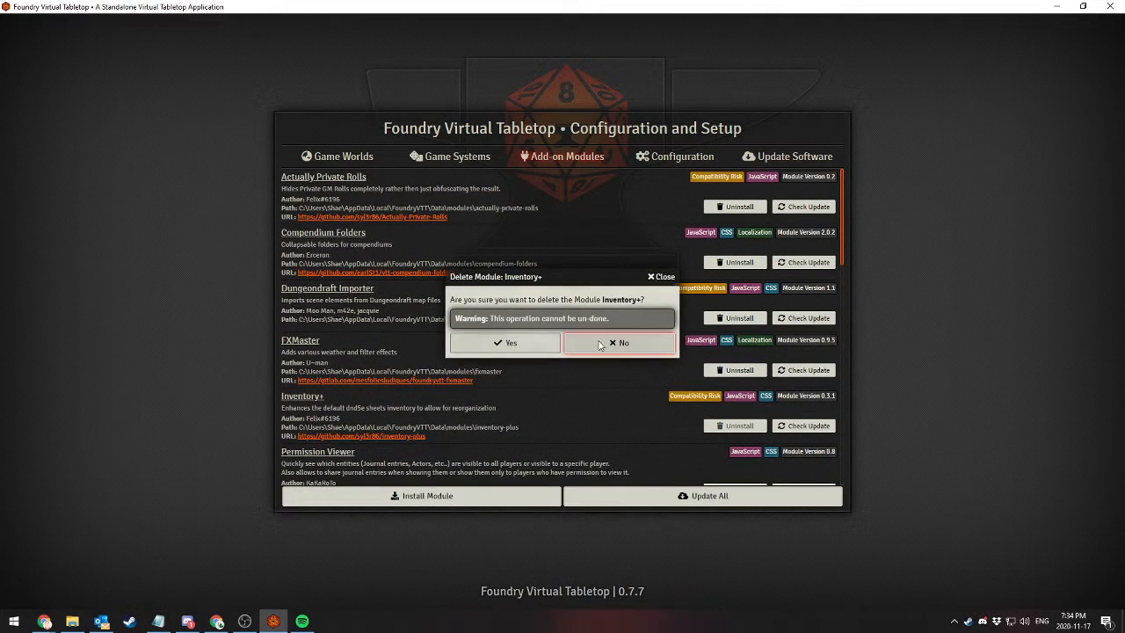
left_click(532, 348)
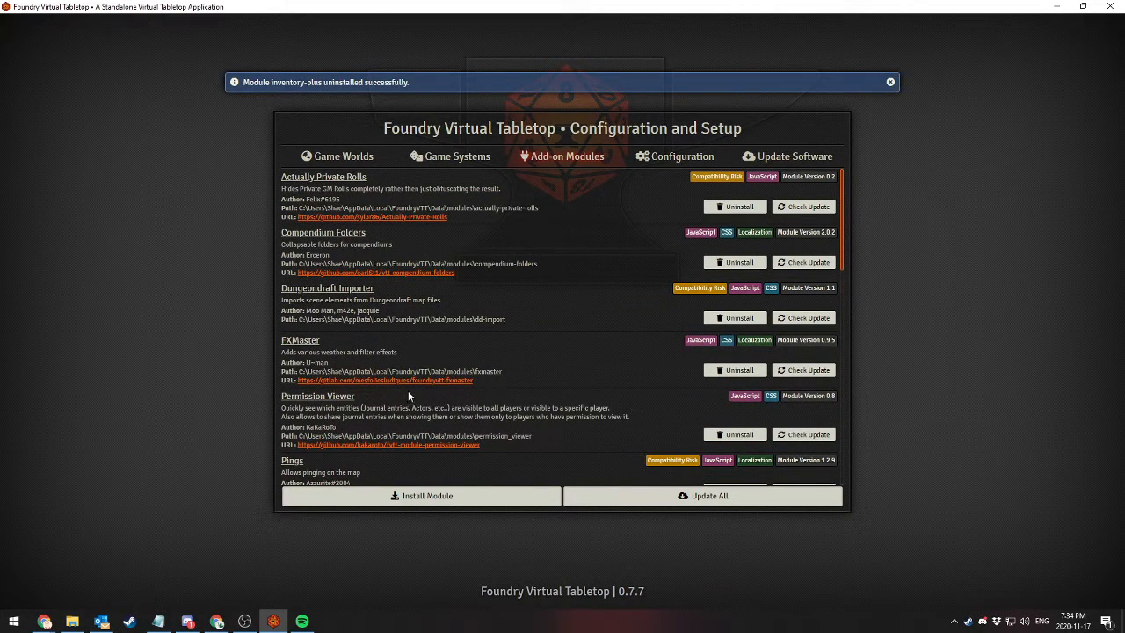
Search the available module packages for "Dice", install Dice So Nice!, and close the installer
left_click(439, 499)
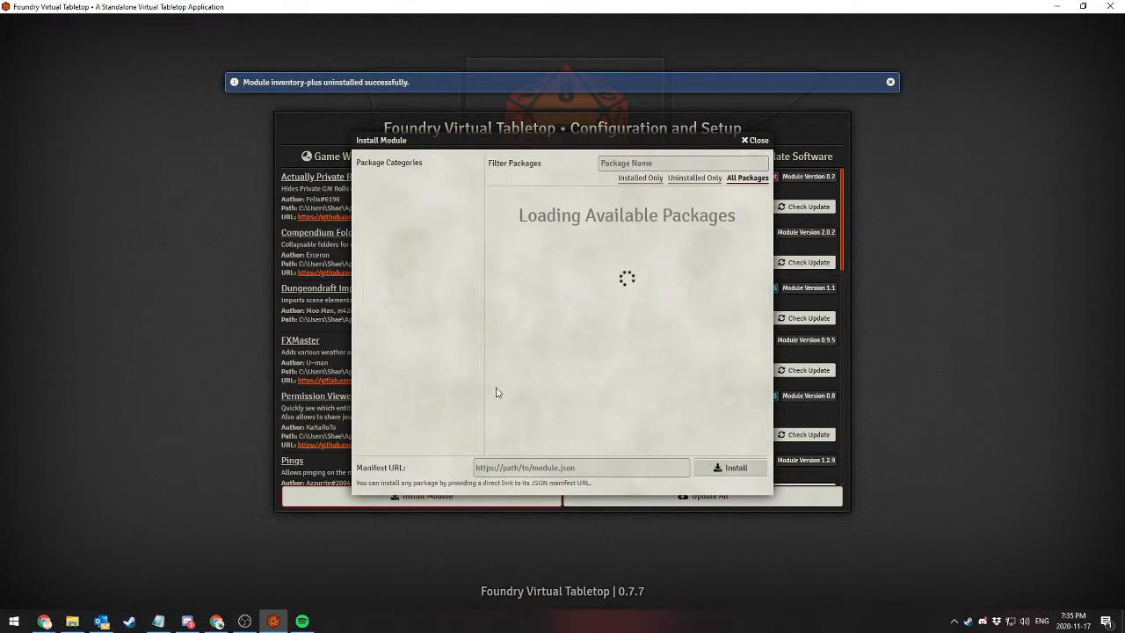
type("Dice")
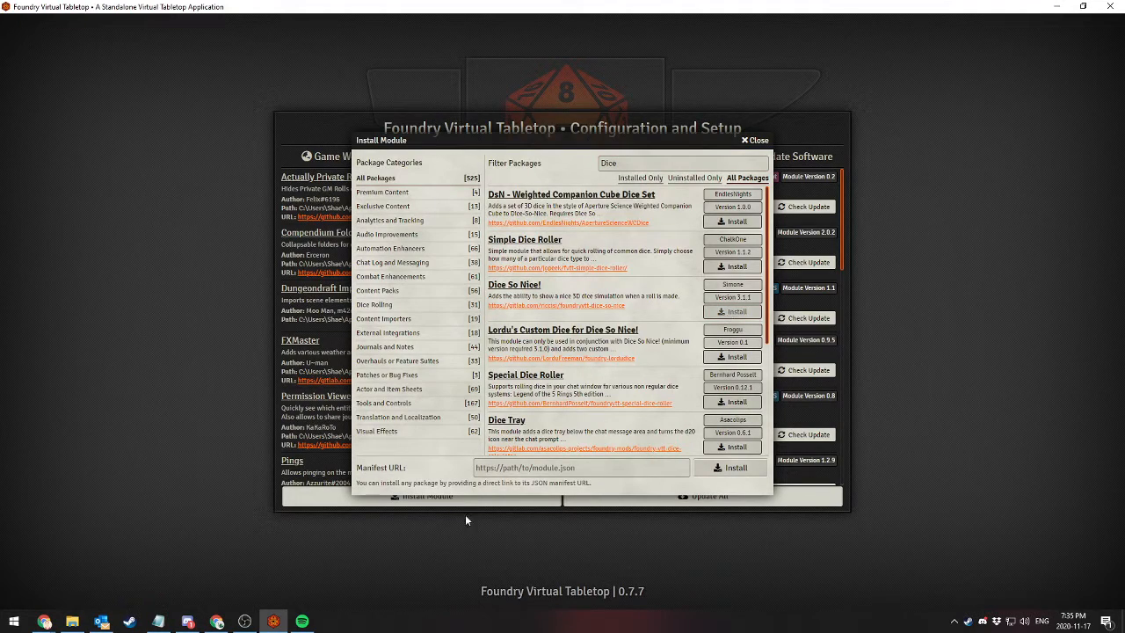
left_click(755, 142)
Launch the world The Greatest Story Ever Told and activate the Dice So Nice! module in it, saving the module settings
left_click(341, 157)
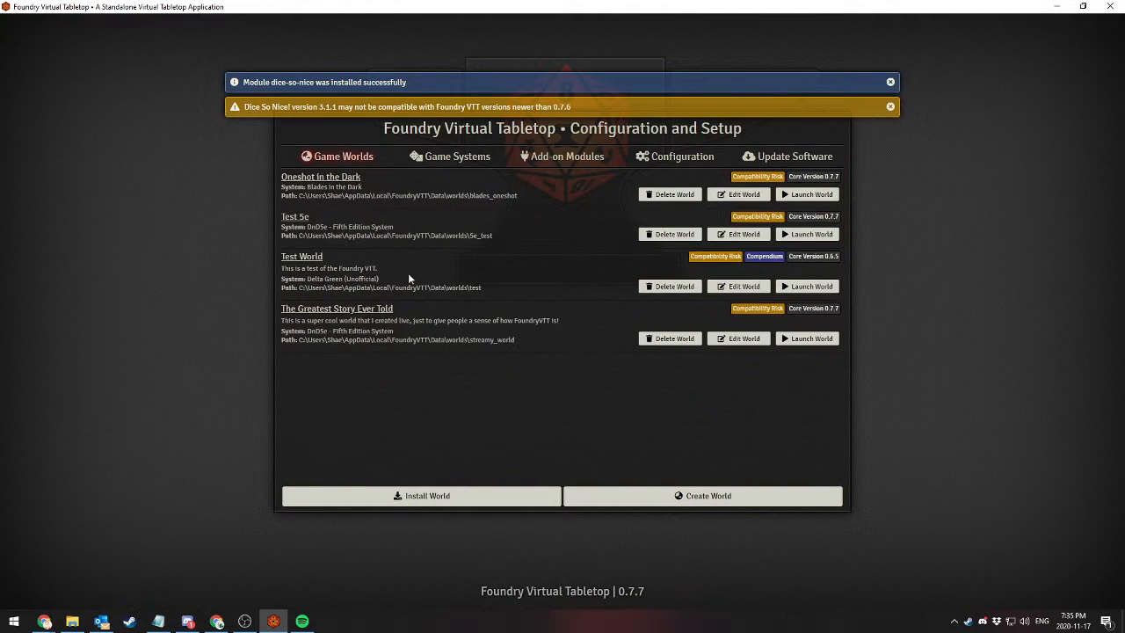
left_click(796, 343)
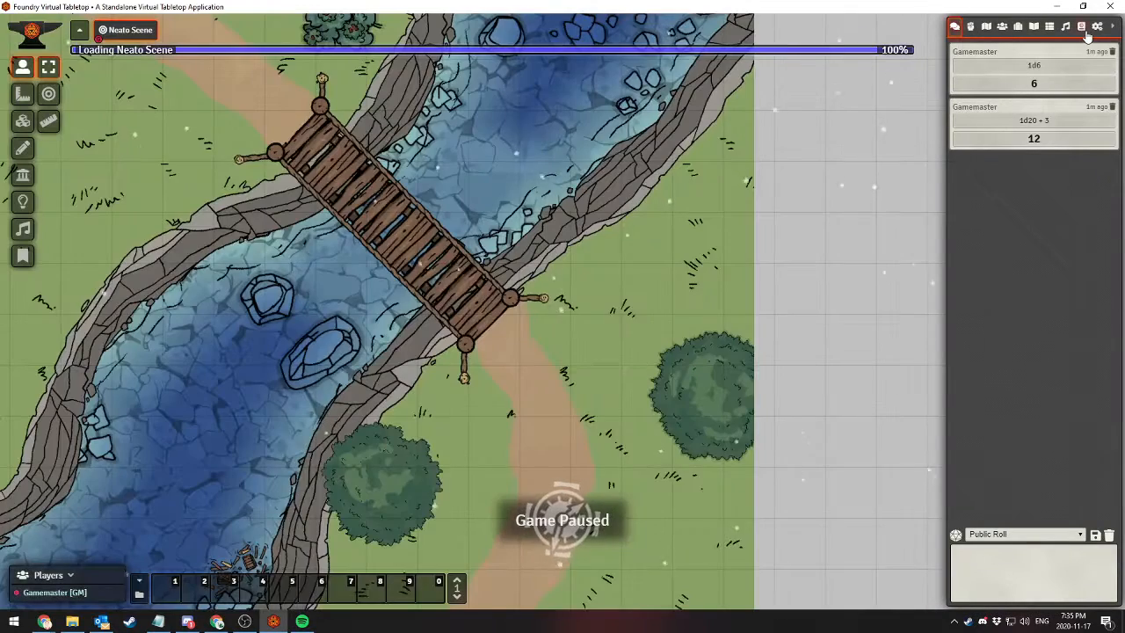
left_click(1098, 27)
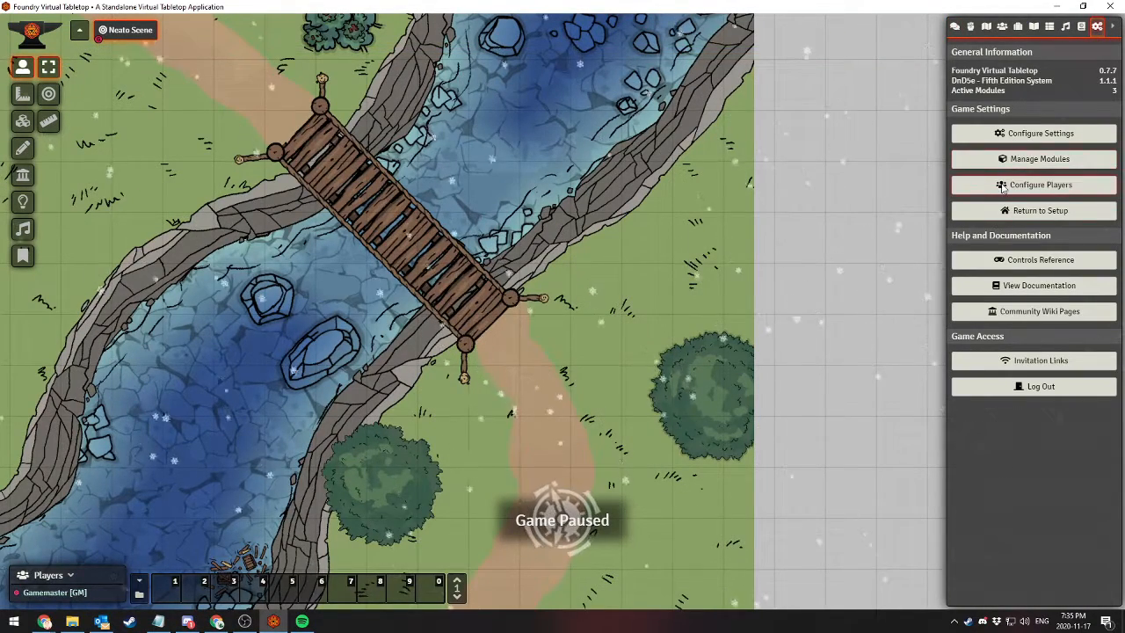
left_click(1007, 159)
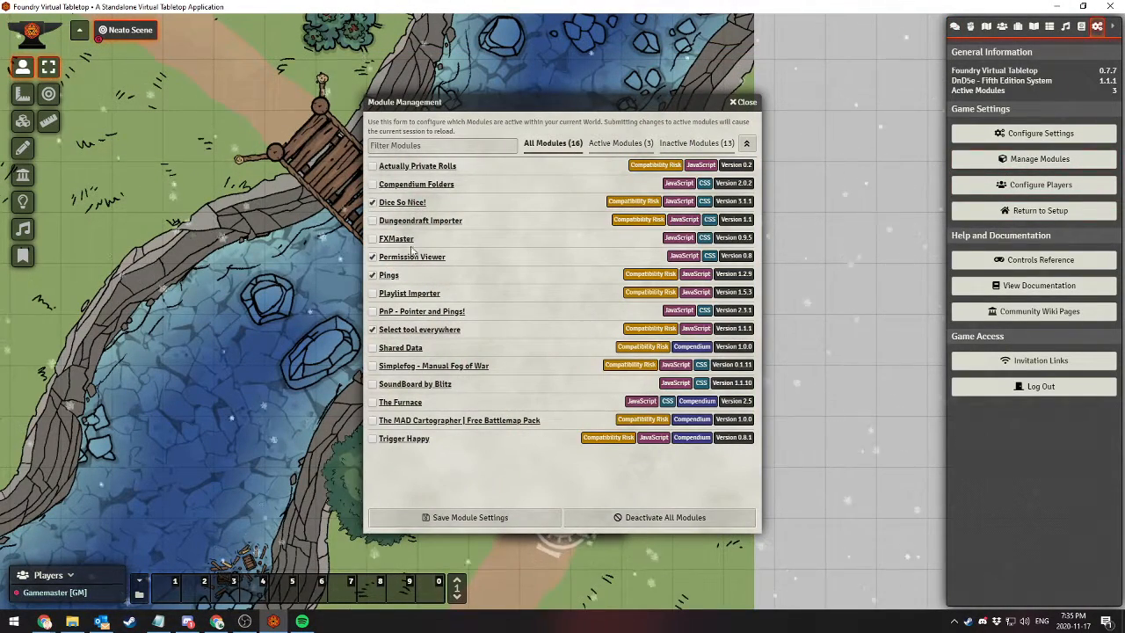
left_click(426, 518)
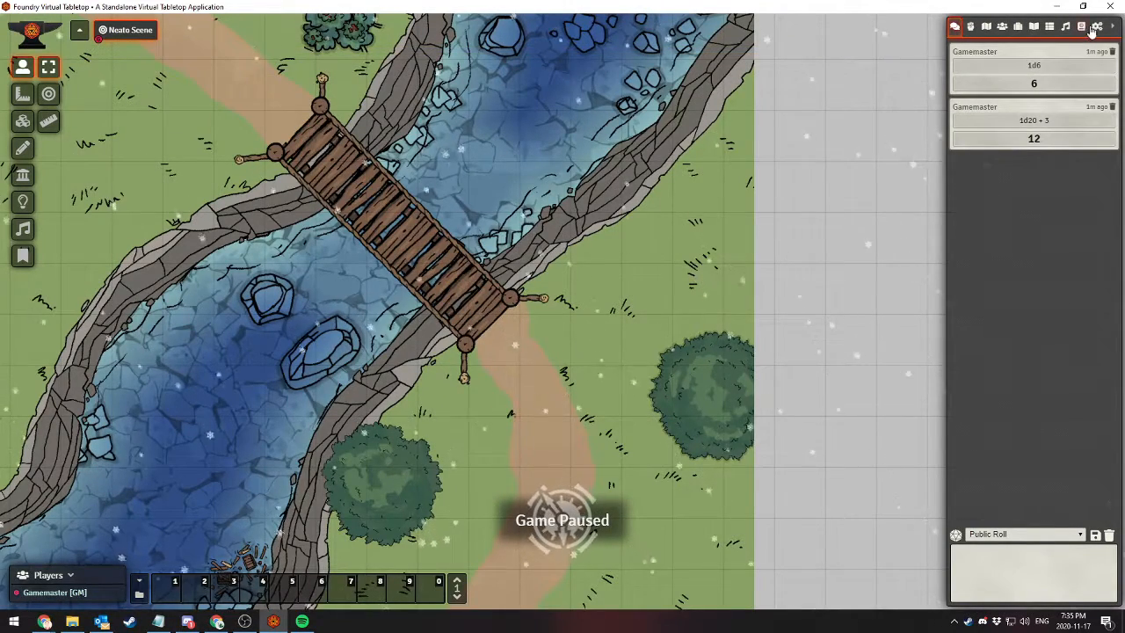
Open the world's module settings to show the Dice So Nice! options
left_click(1098, 28)
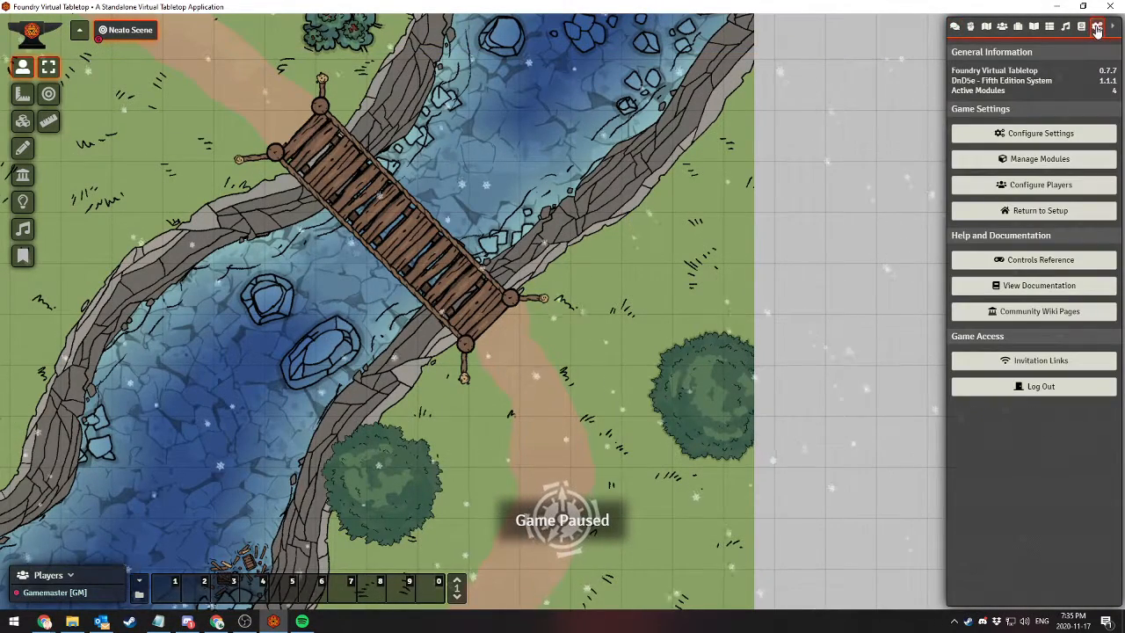
left_click(1041, 132)
left_click(657, 68)
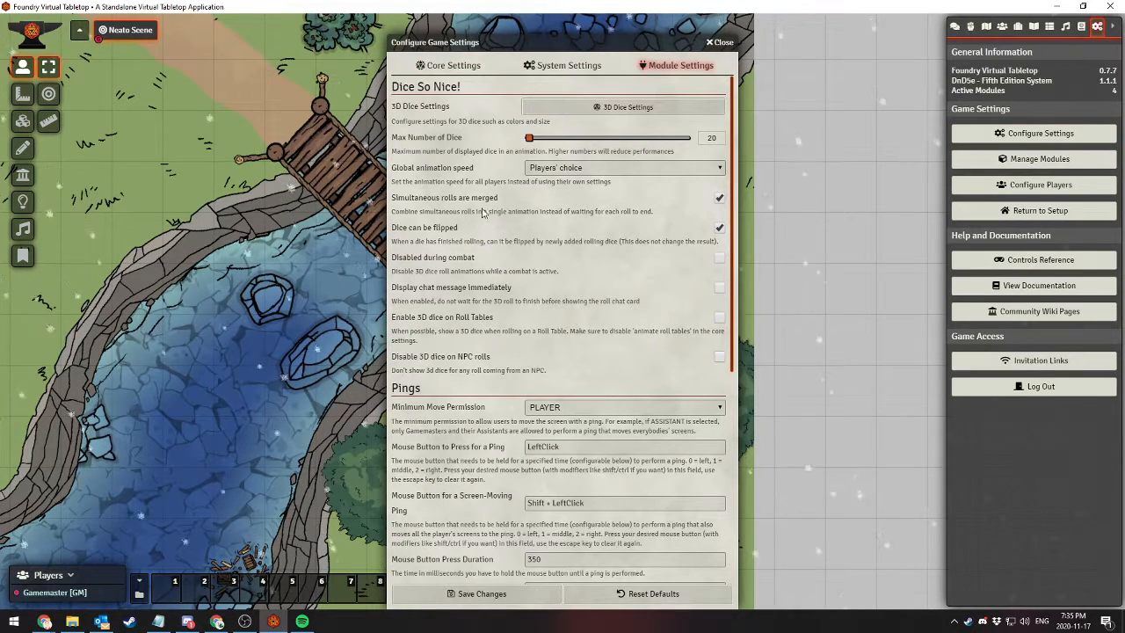
Open the 3D dice settings and try the Rainbow theme on the dice
left_click(562, 111)
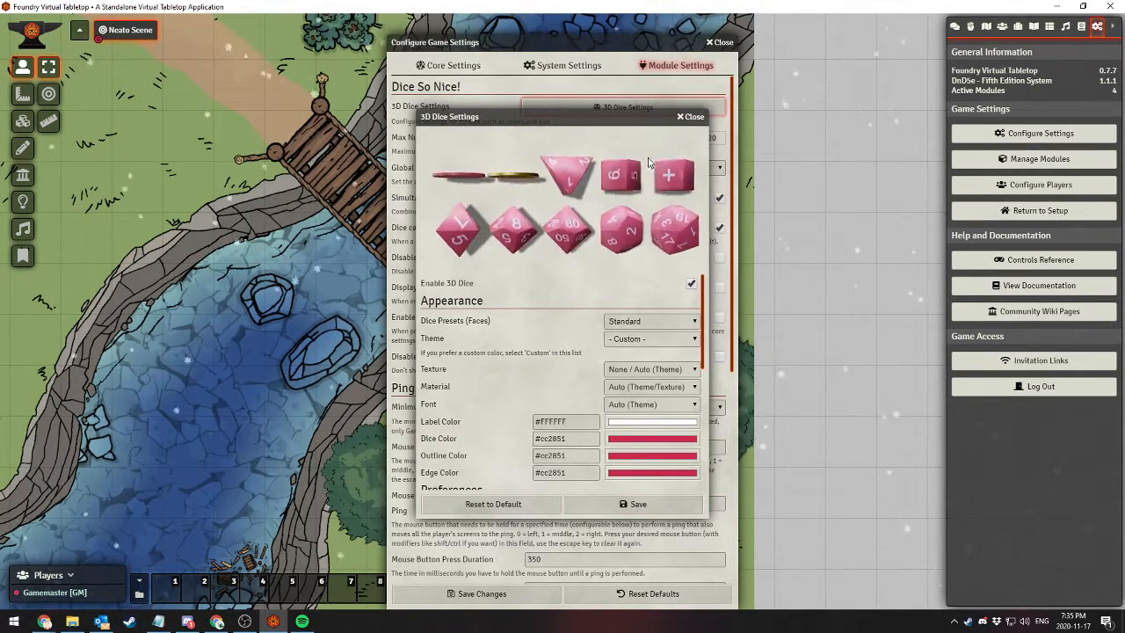
left_click(612, 340)
left_click(627, 340)
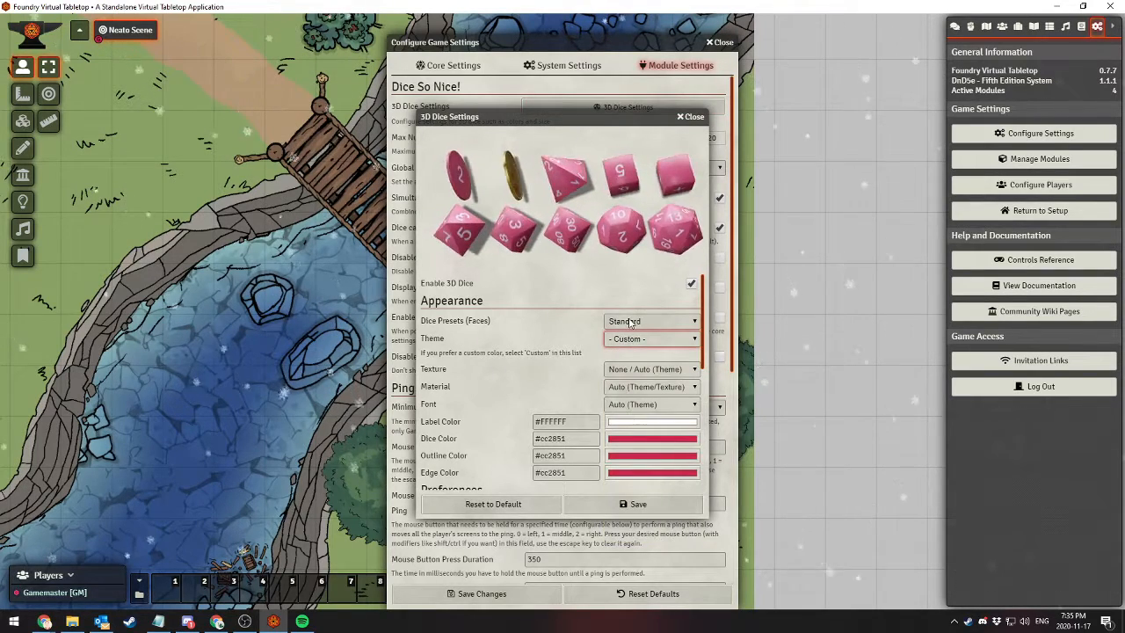
left_click(629, 322)
left_click(629, 322)
left_click(629, 341)
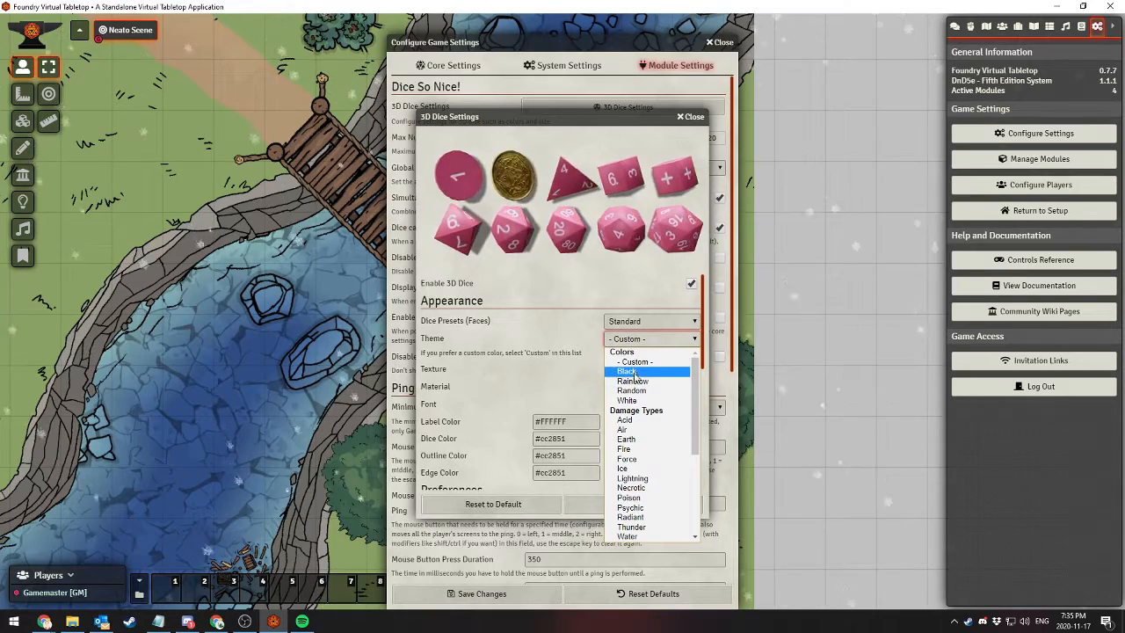
left_click(632, 380)
Try the White, Black and Random dice themes and close the 3D dice settings without saving
left_click(643, 340)
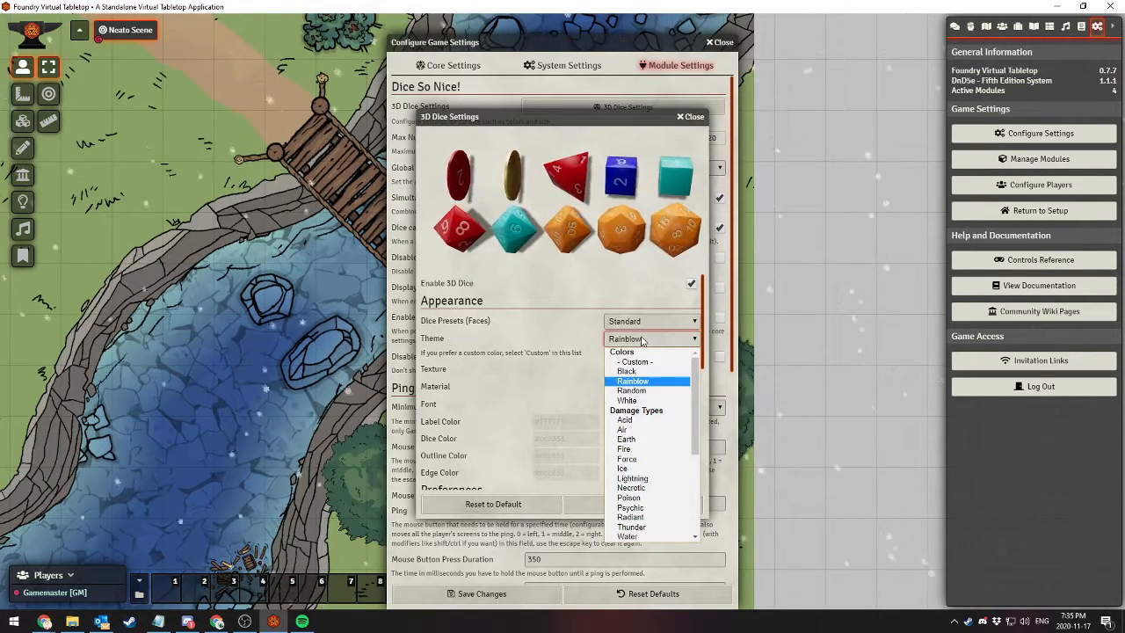
left_click(627, 400)
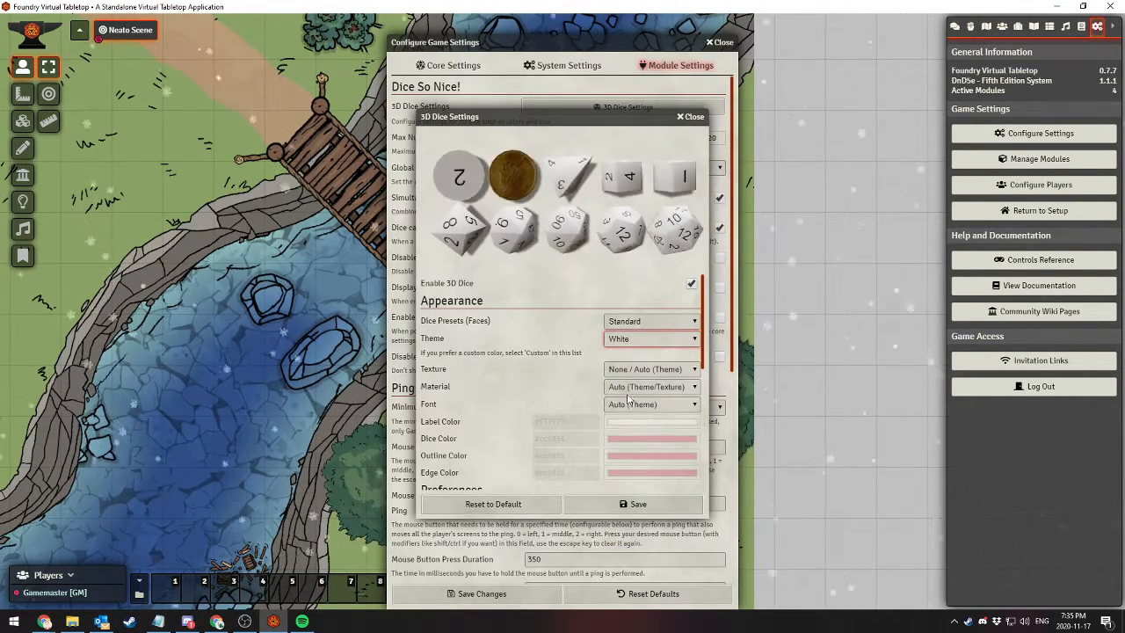
left_click(635, 341)
left_click(643, 371)
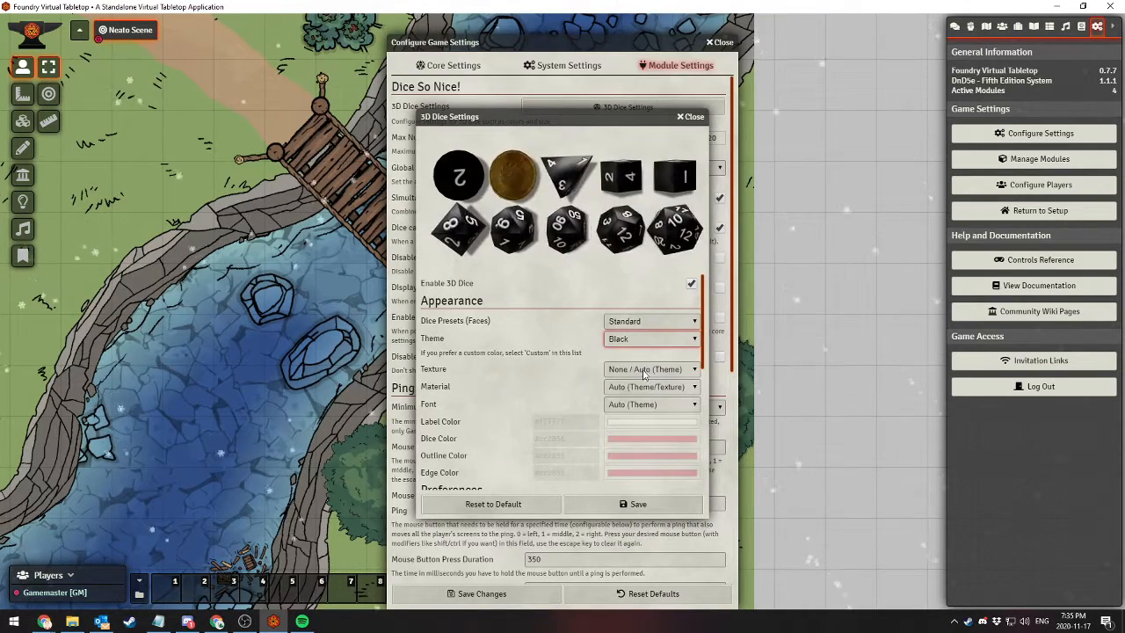
left_click(643, 343)
left_click(638, 394)
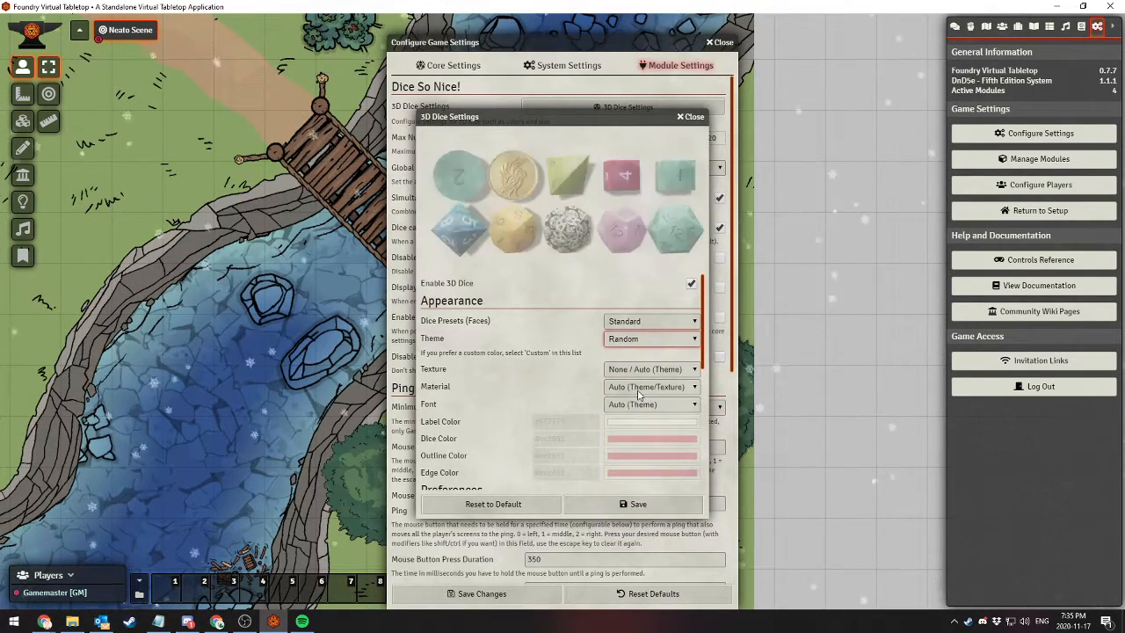
left_click(688, 118)
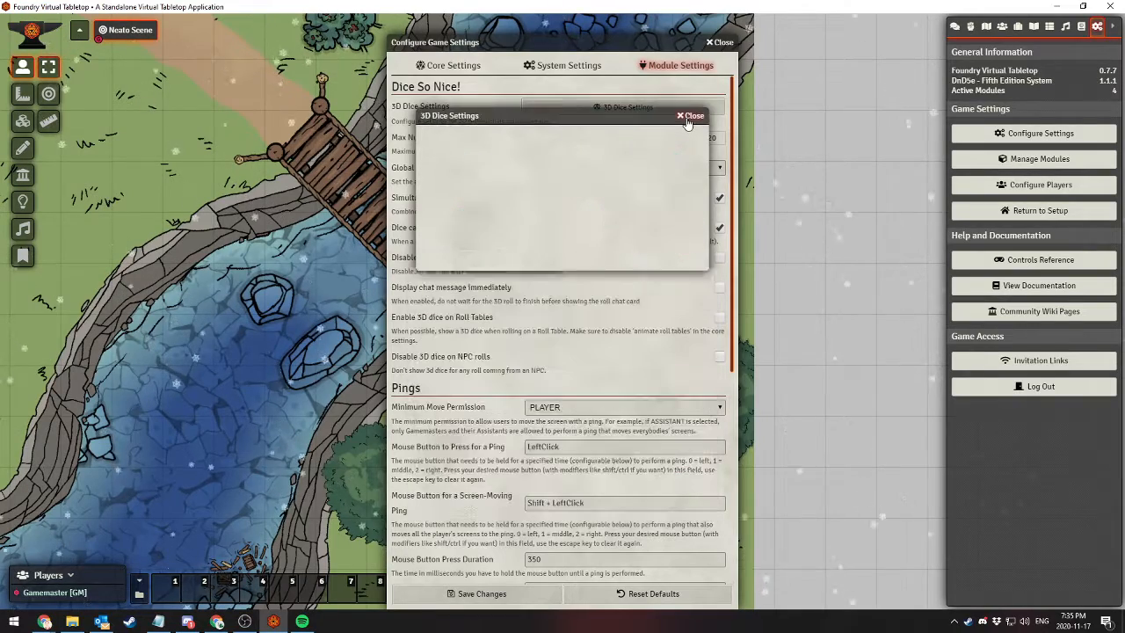
Save the module settings and unpause the game with the chat log open
left_click(483, 594)
left_click(954, 26)
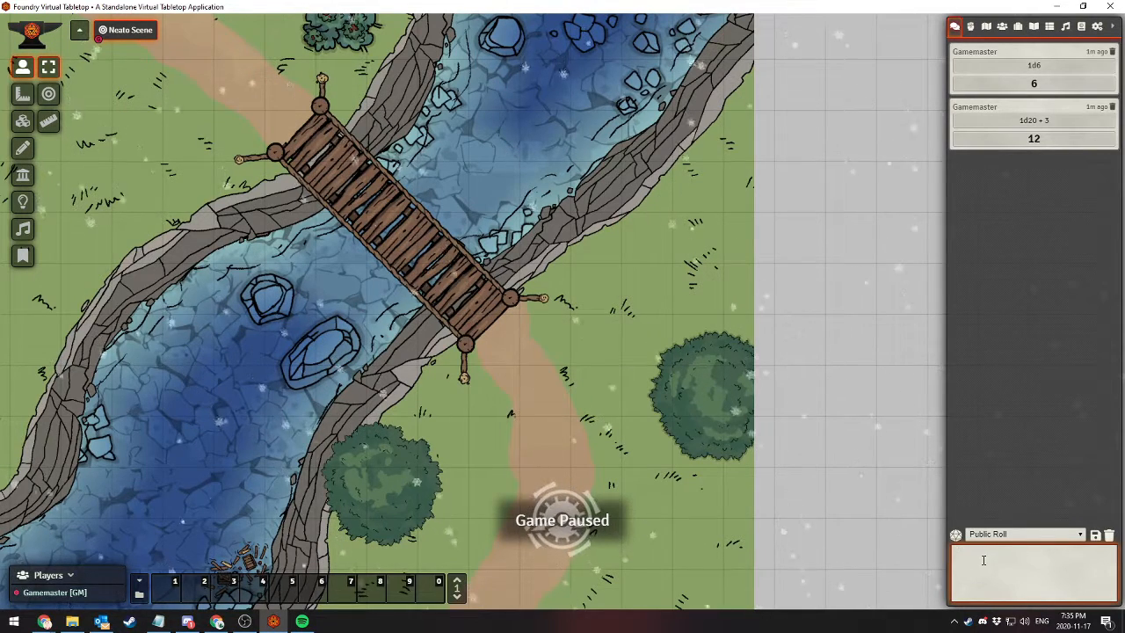
key("space")
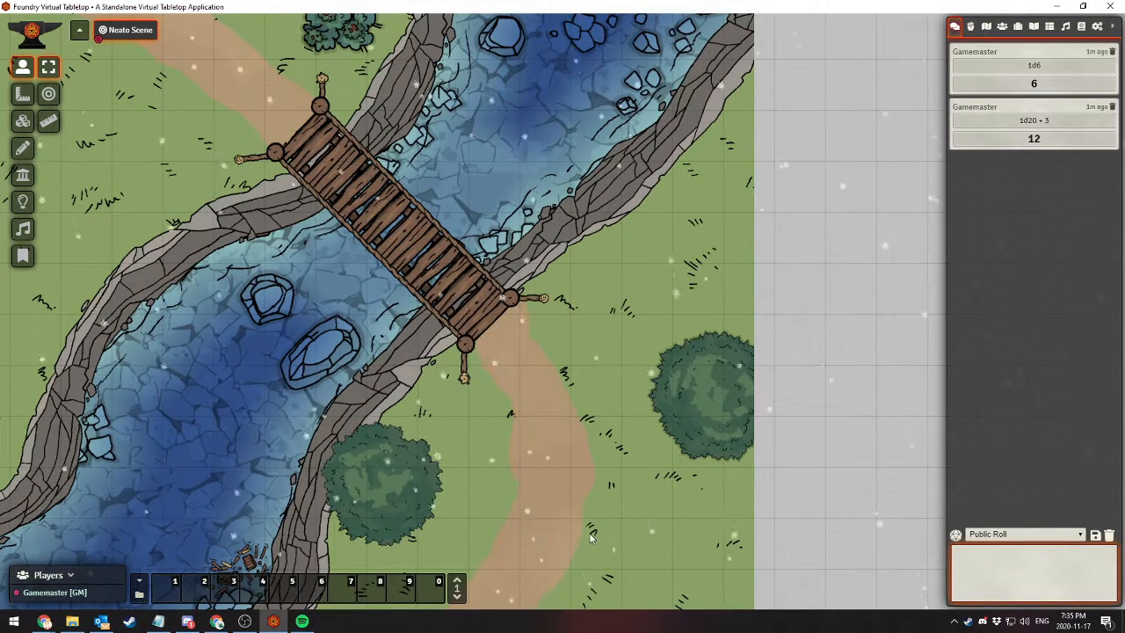
Roll 1d6 and 1d4 publicly in the chat
type("/r 1d6")
key("Return")
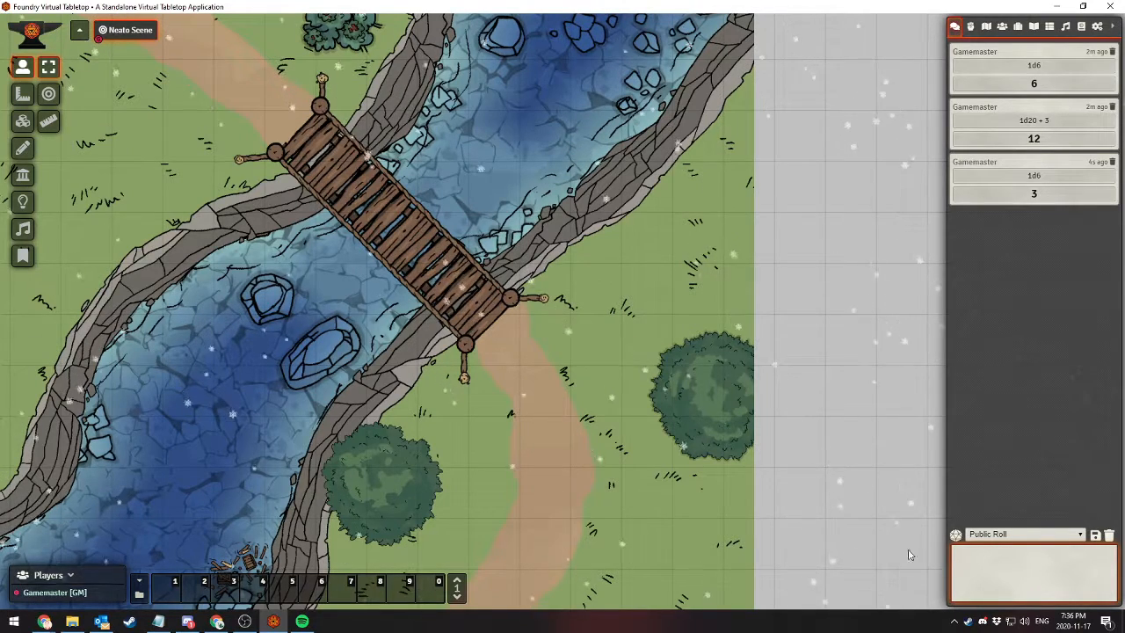
type("/r 1d4")
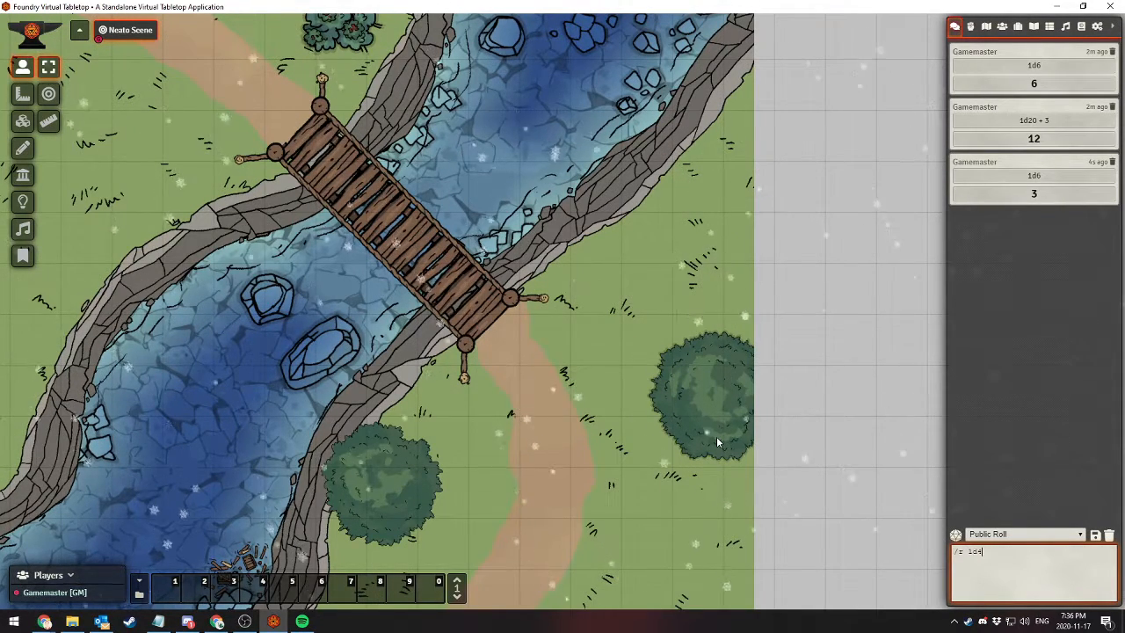
key("Return")
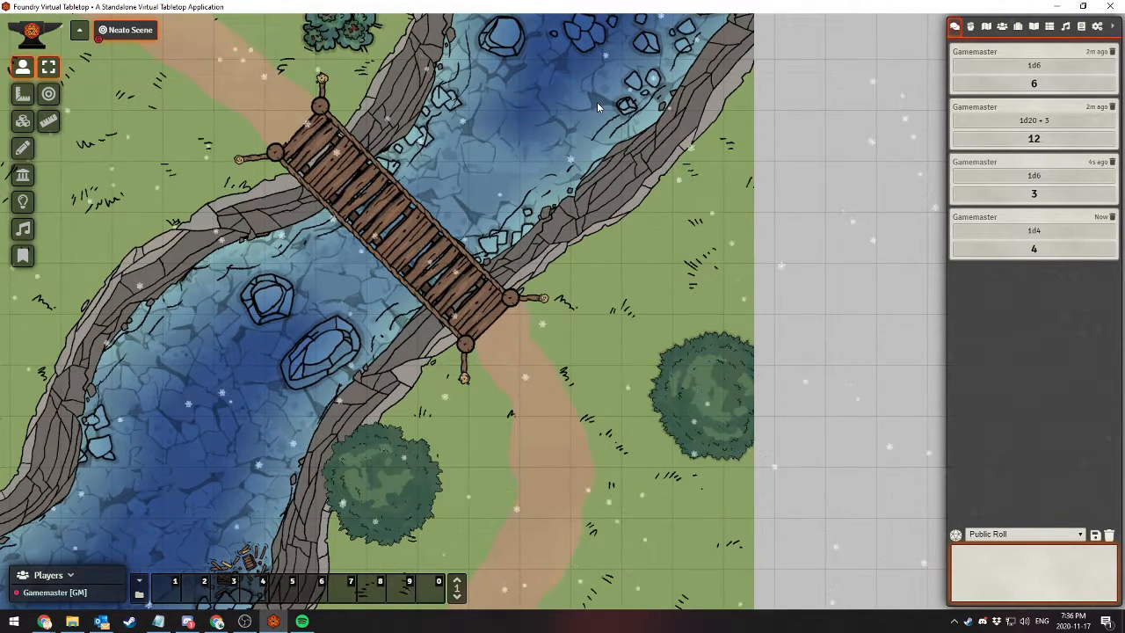
Roll 2d20+2 publicly in the chat
left_click(954, 574)
type("/r ")
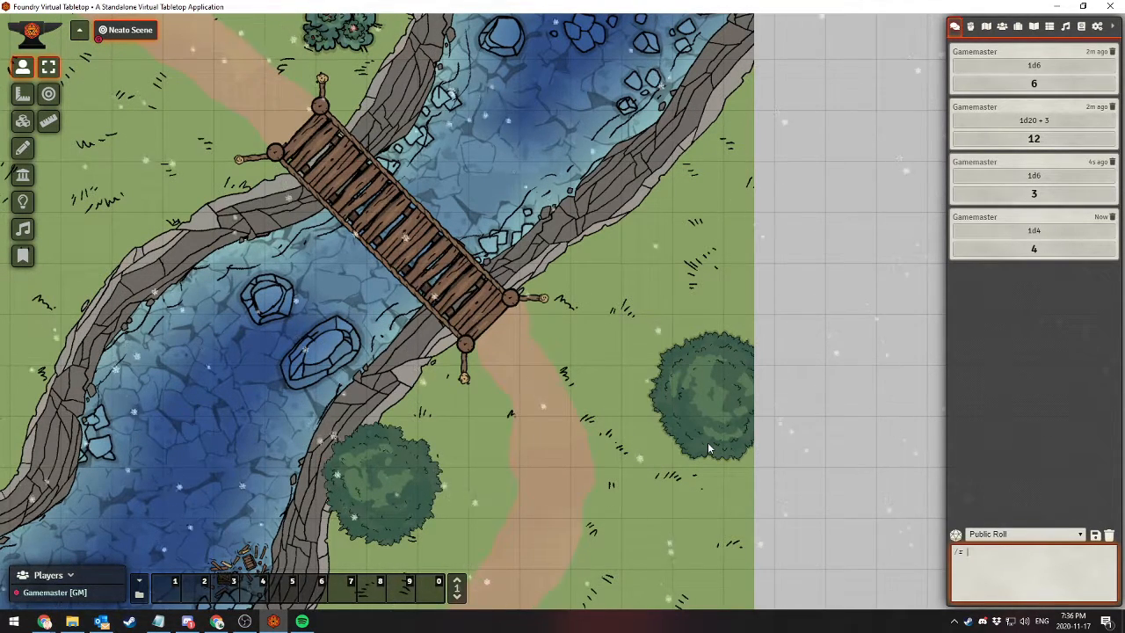
type("2d20 ")
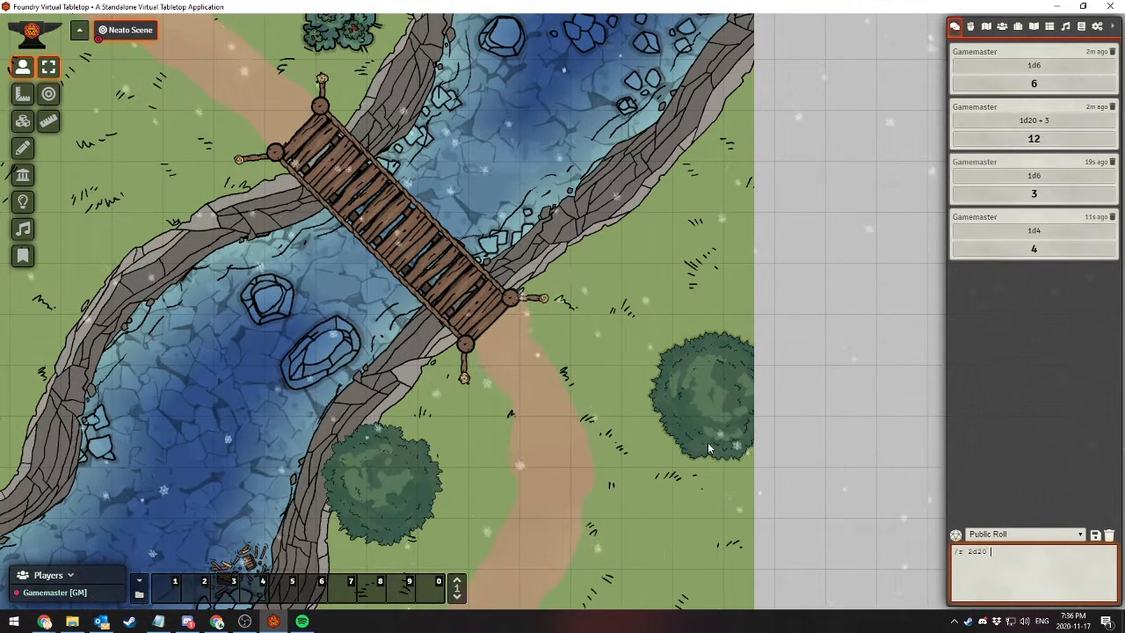
type("+")
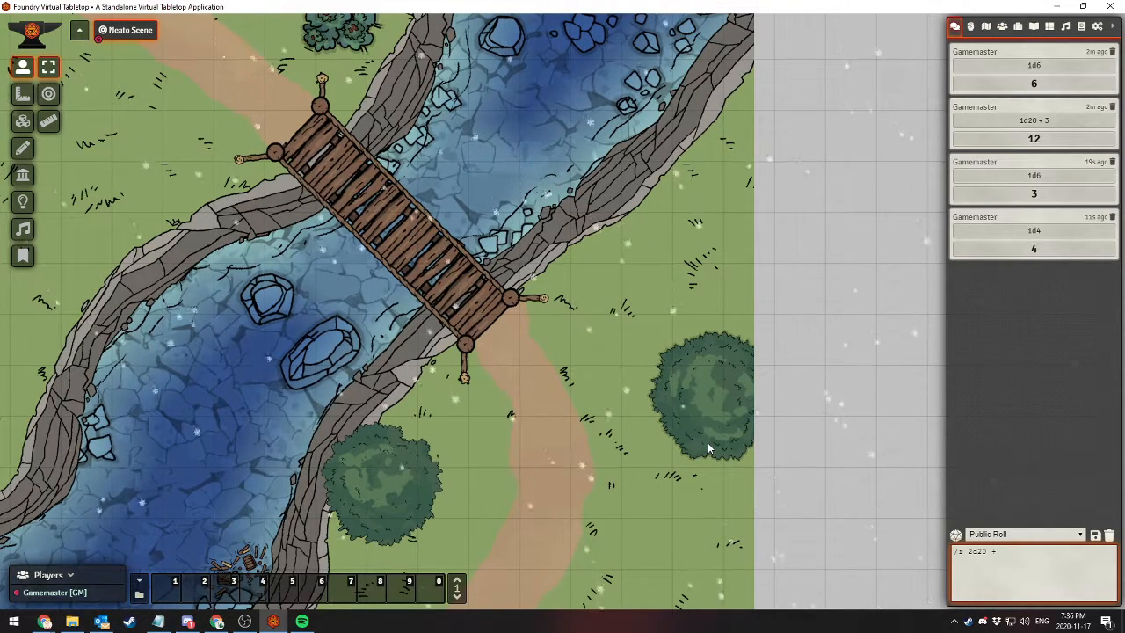
key("BackSpace")
key("BackSpace")
key("BackSpace")
type("+2")
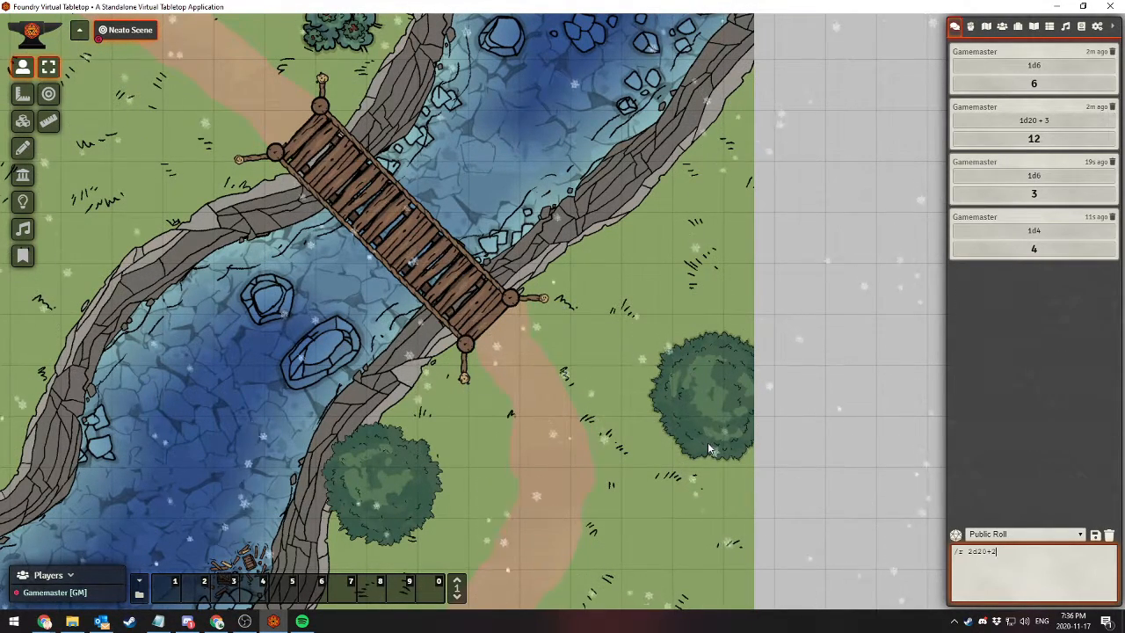
key("Return")
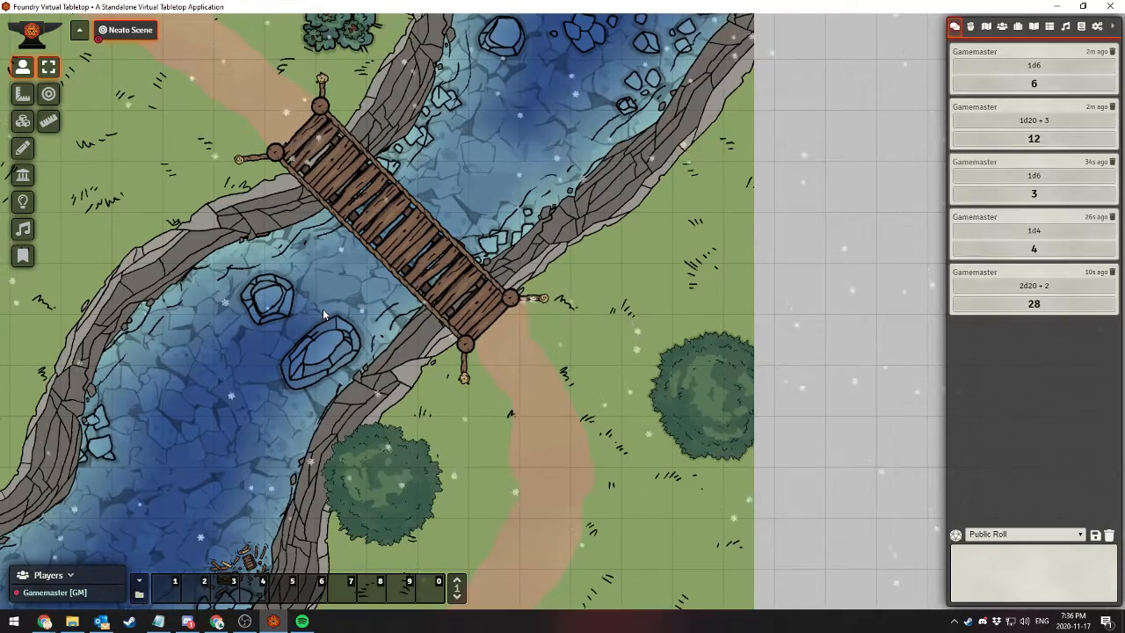
mouse_move(322, 308)
left_mouse_down()
mouse_move(372, 307)
mouse_move(494, 227)
mouse_move(525, 190)
left_mouse_up()
left_click_drag(390, 397, 502, 247)
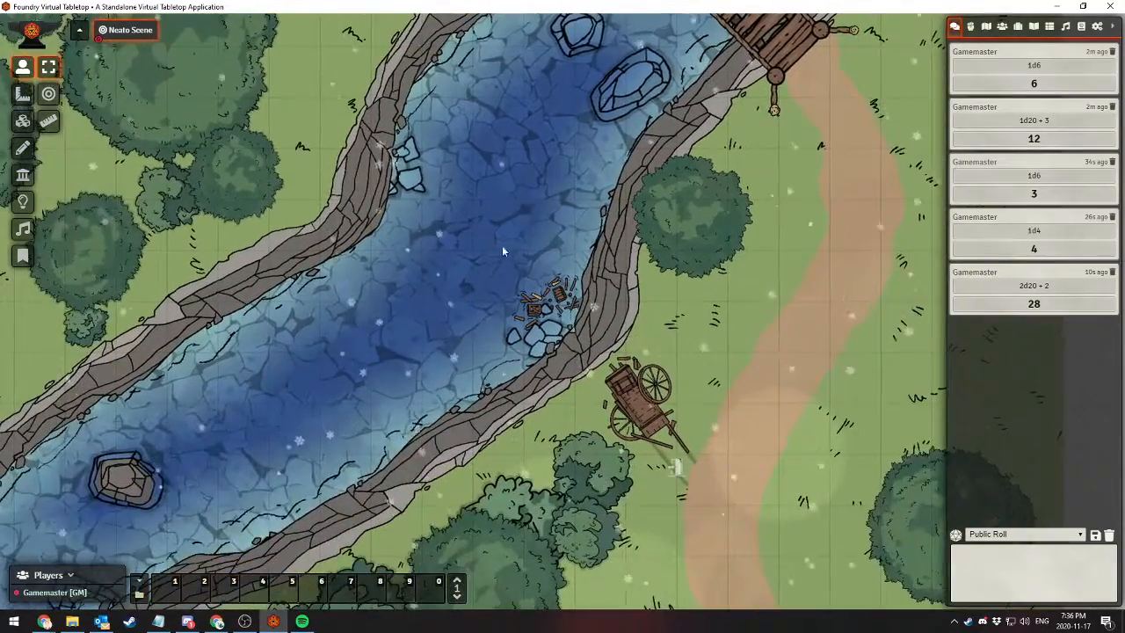
mouse_move(475, 316)
left_mouse_down()
mouse_move(488, 238)
mouse_move(404, 197)
left_mouse_up()
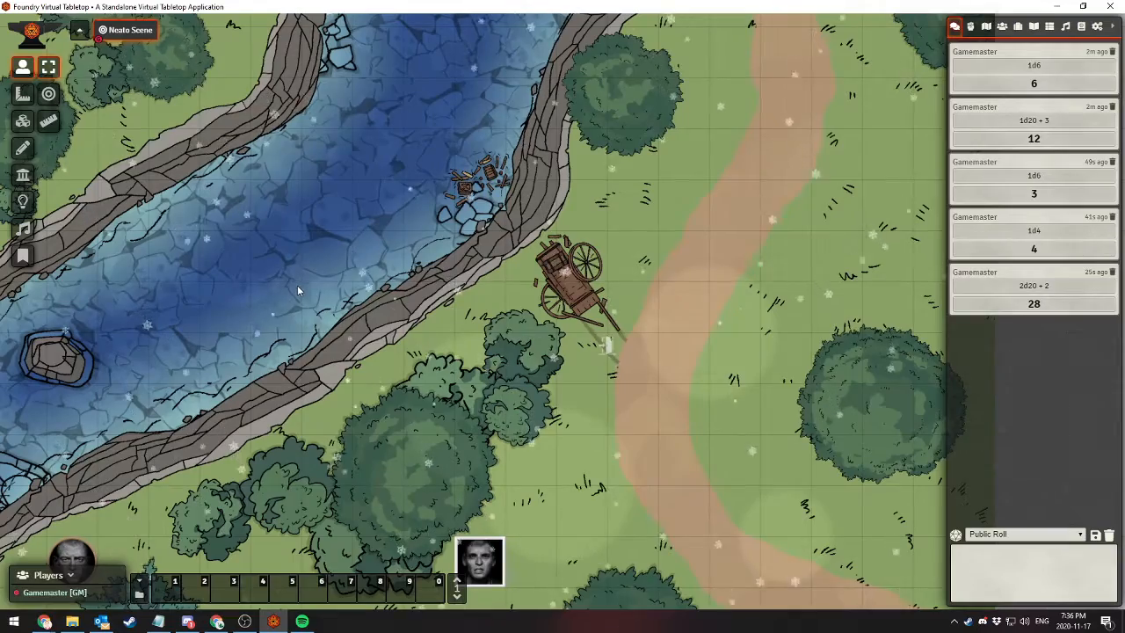
left_click_drag(291, 293, 286, 428)
left_click_drag(371, 309, 282, 443)
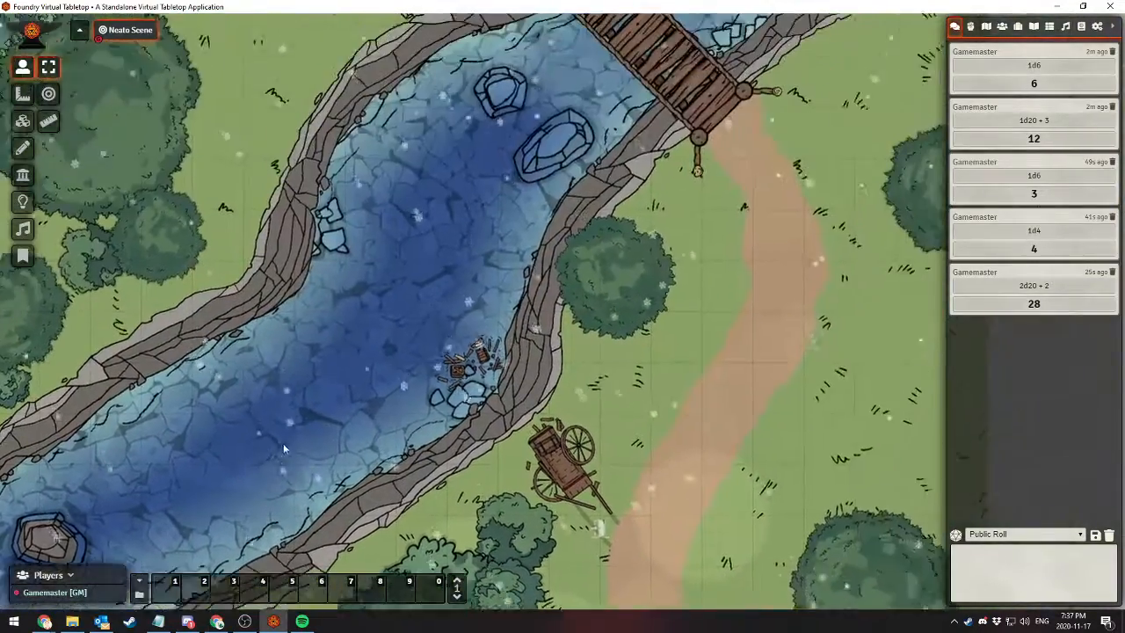
left_click_drag(358, 246, 379, 435)
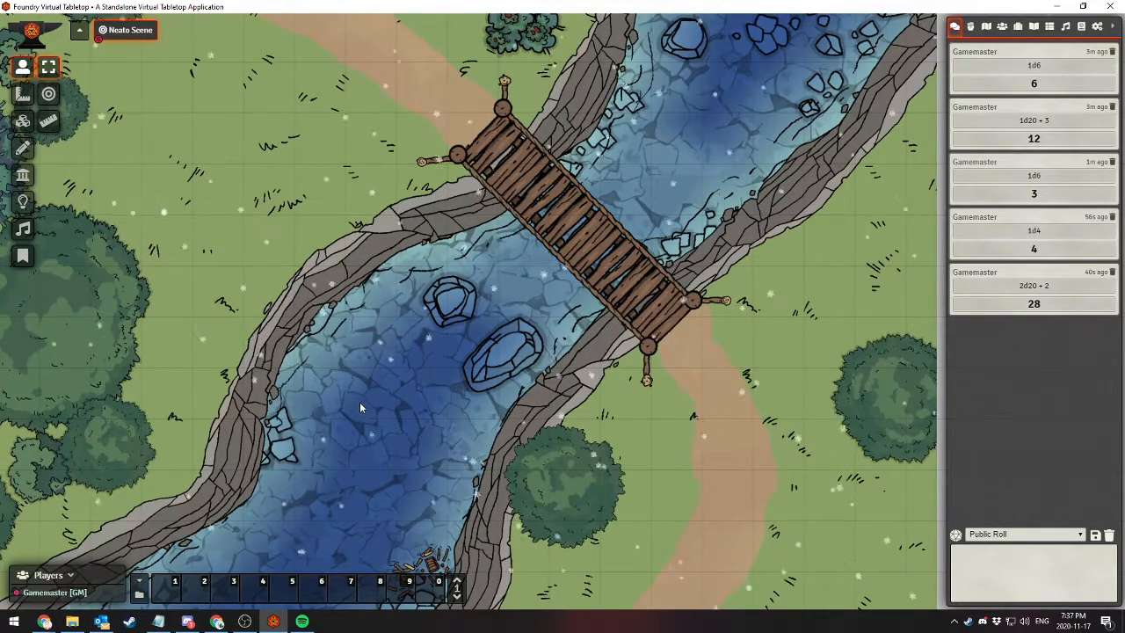
left_click_drag(578, 199, 534, 265)
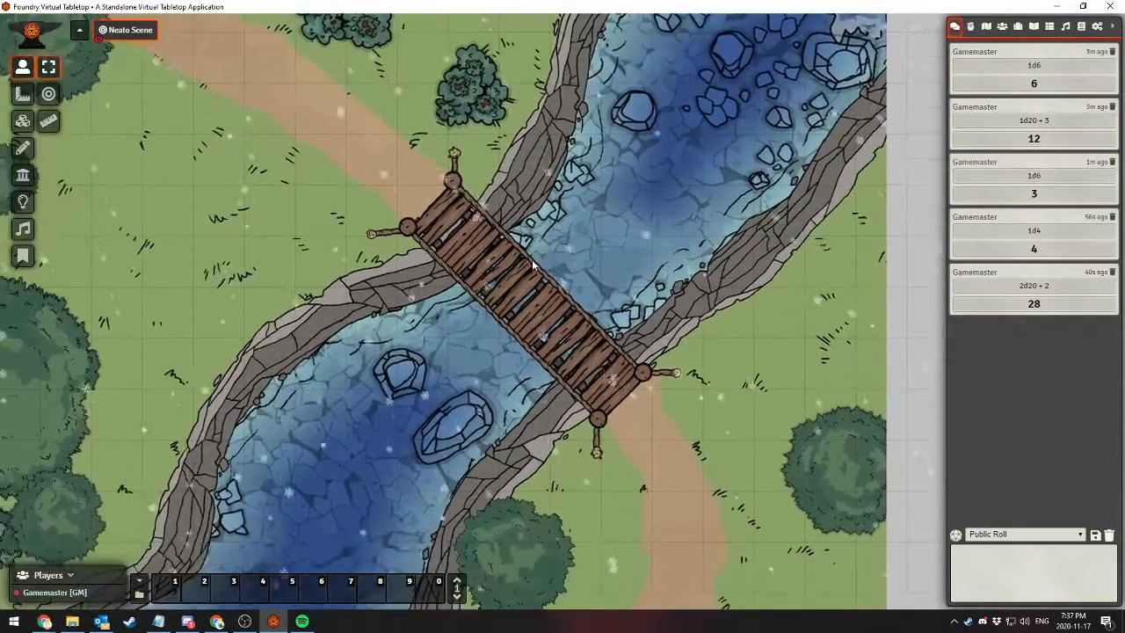
Create a combat encounter and view the tracked resource choices in its tracker settings, closing them without changes
left_click(970, 26)
left_click(955, 52)
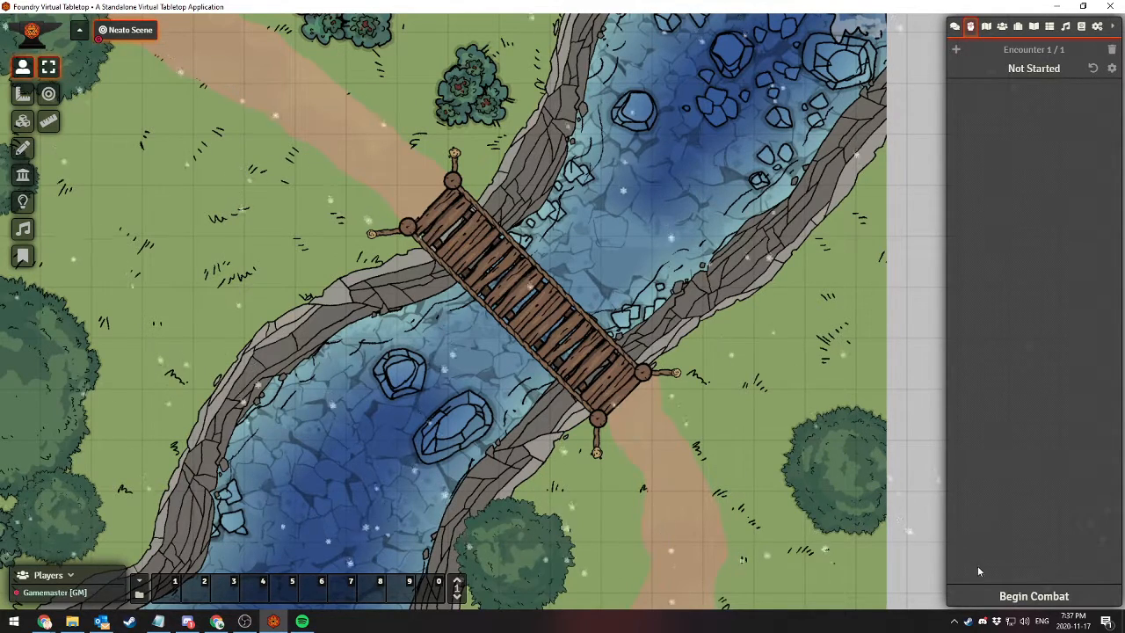
left_click(1110, 70)
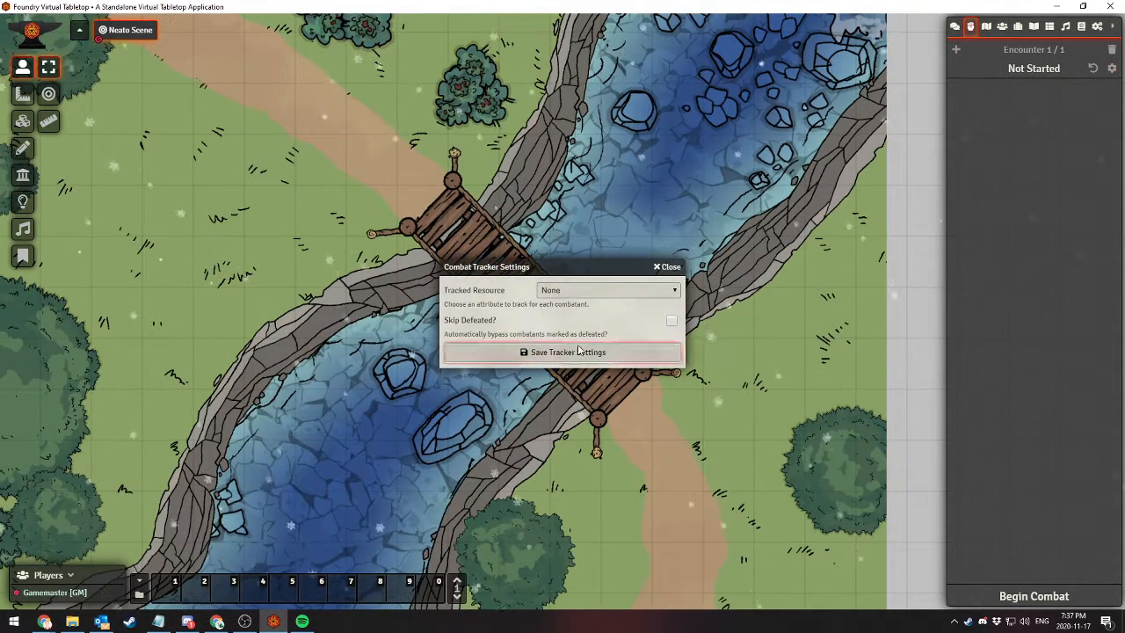
left_click(578, 292)
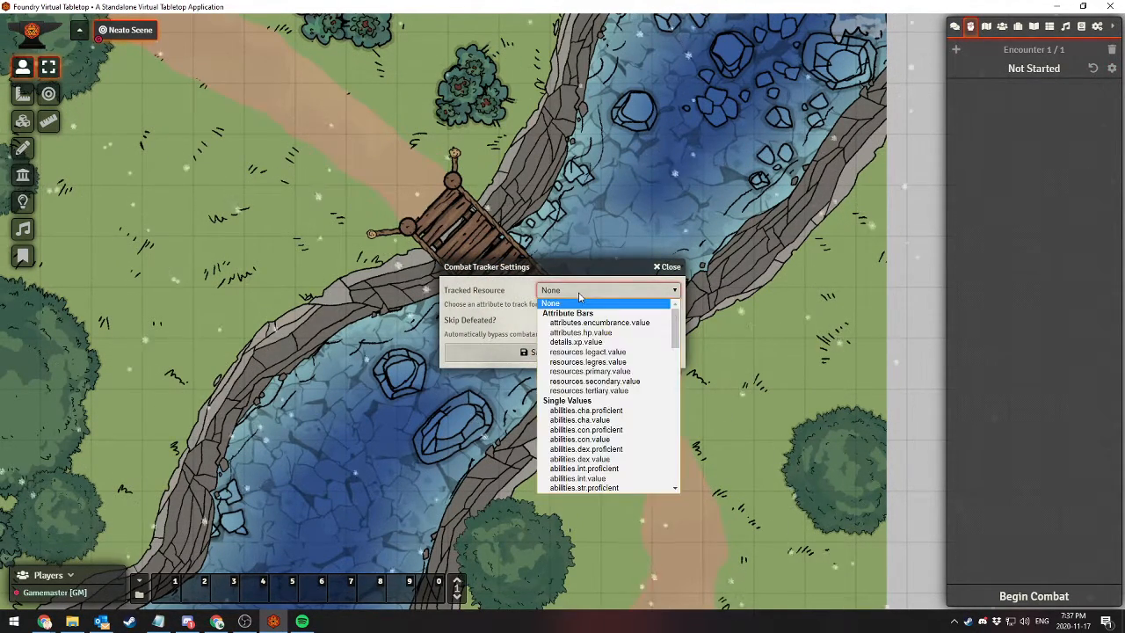
left_click(578, 292)
left_click(668, 267)
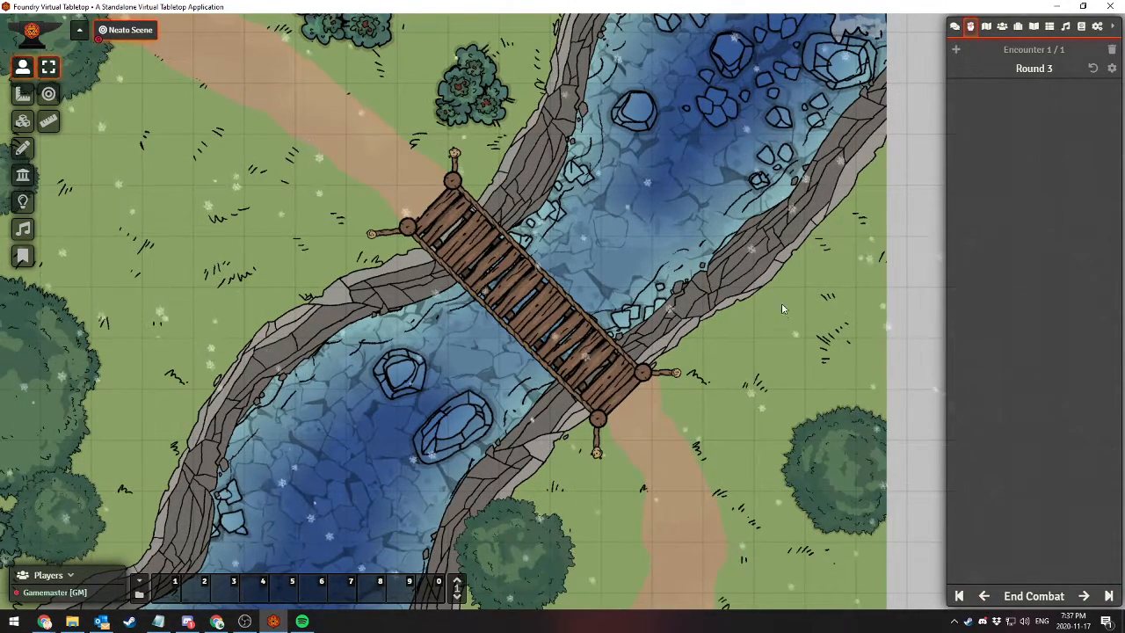
Delete the current combat encounter and confirm the deletion
left_click_drag(781, 304, 836, 99)
left_click_drag(760, 281, 836, 151)
left_click_drag(775, 319, 760, 207)
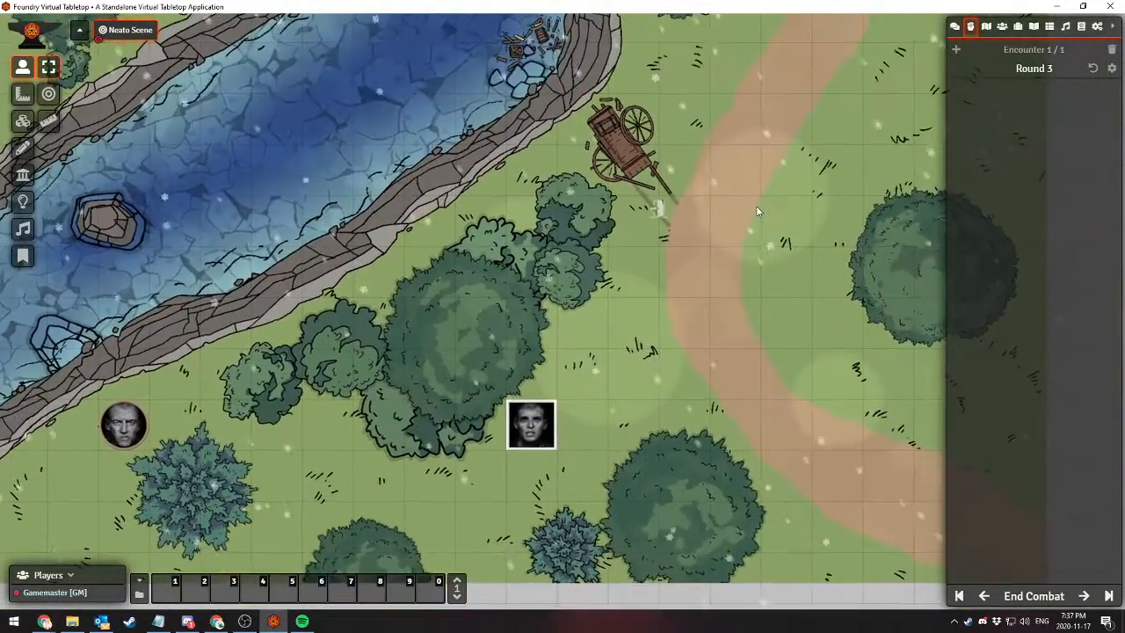
left_click(1112, 56)
left_click(508, 337)
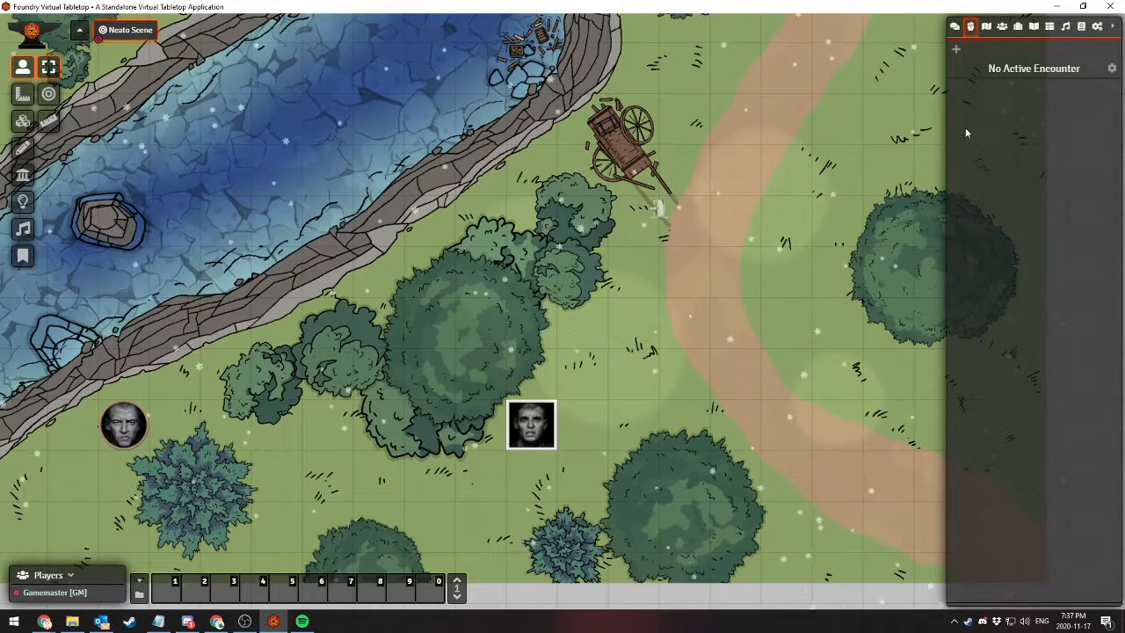
Review the Tracked Resource option in the combat tracker settings and close them without saving
left_click(1111, 68)
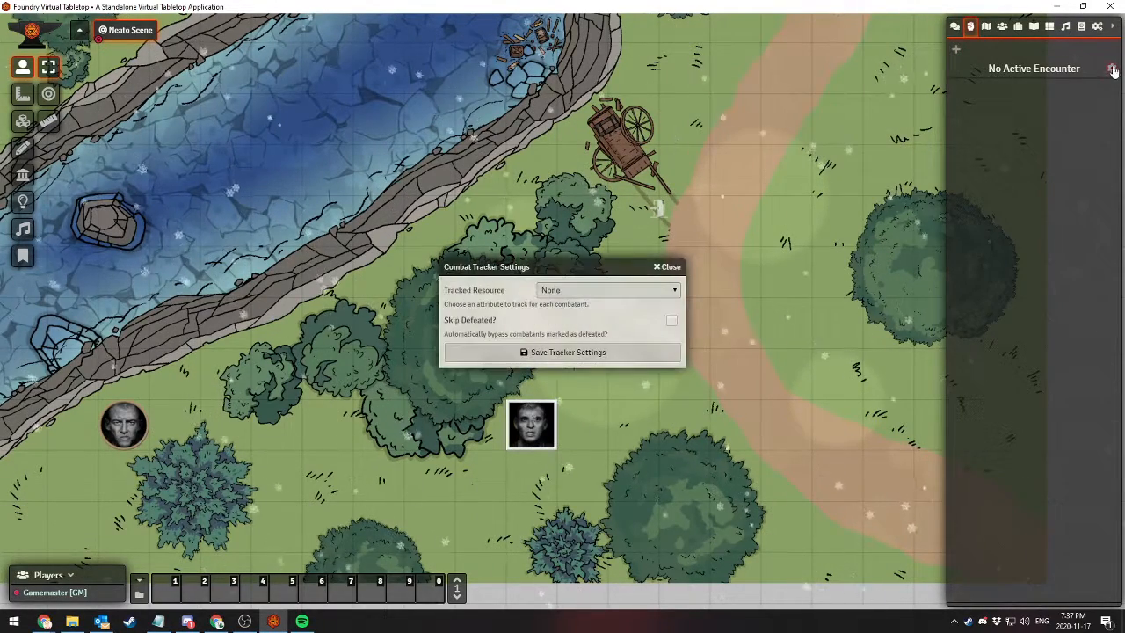
left_click(600, 291)
left_click(600, 303)
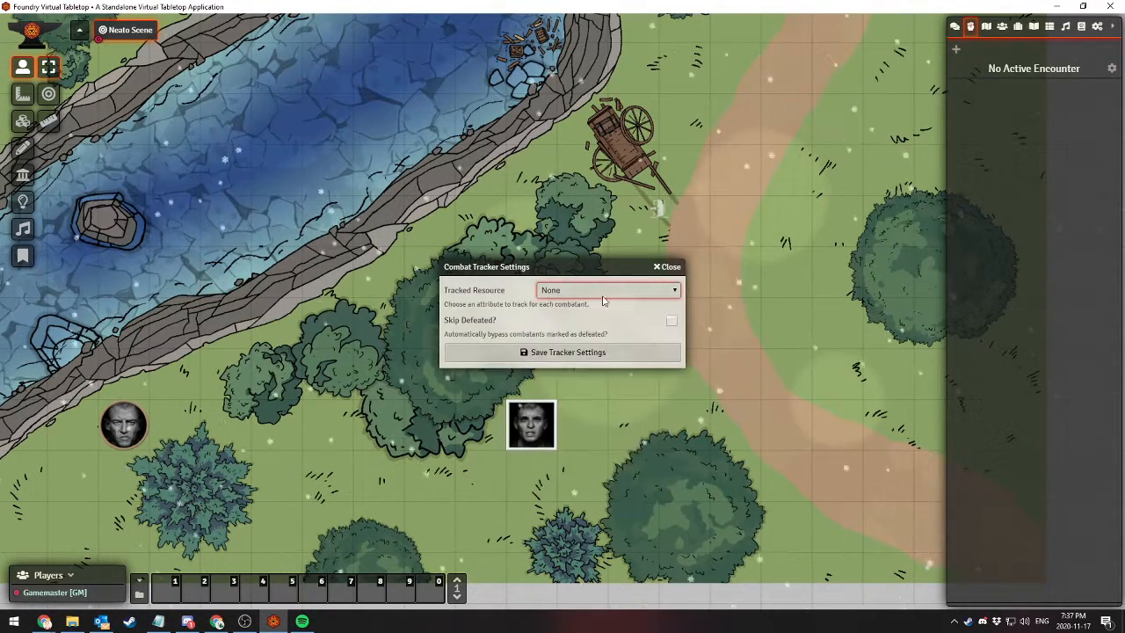
left_click(665, 266)
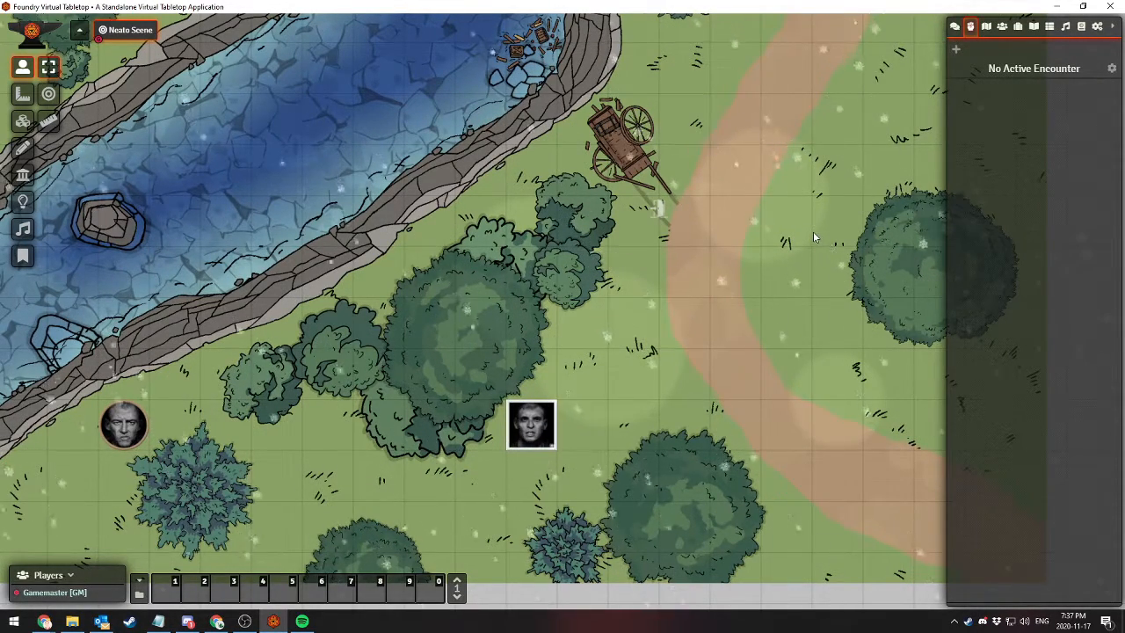
Return to the chat log to view the dice rolls made so far
left_click_drag(876, 221, 746, 246)
left_click(954, 27)
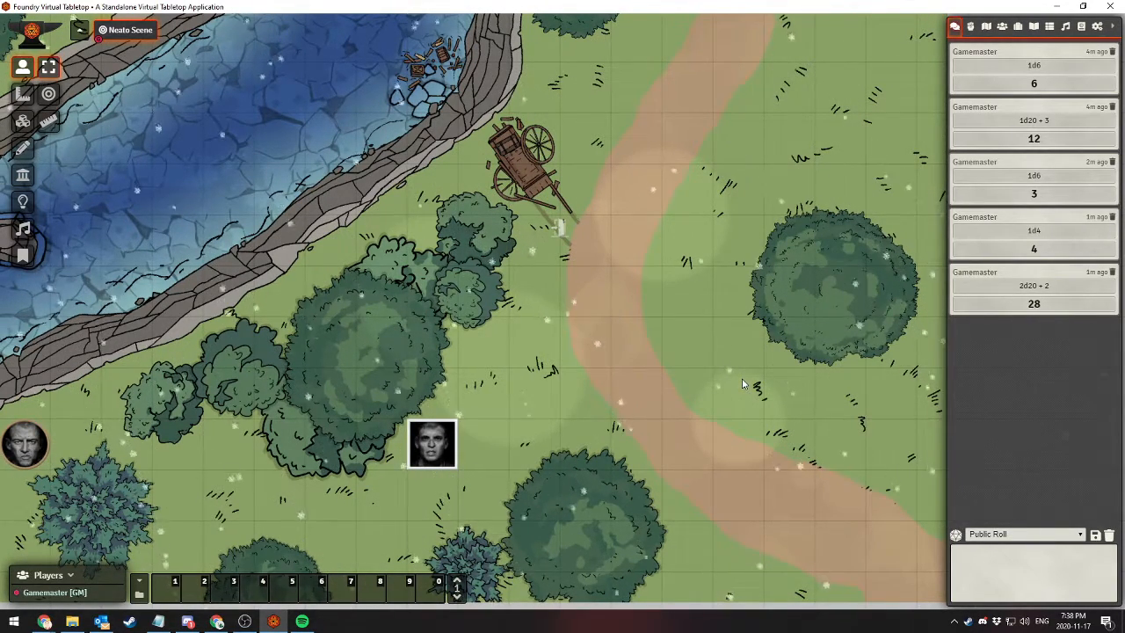
left_click(977, 552)
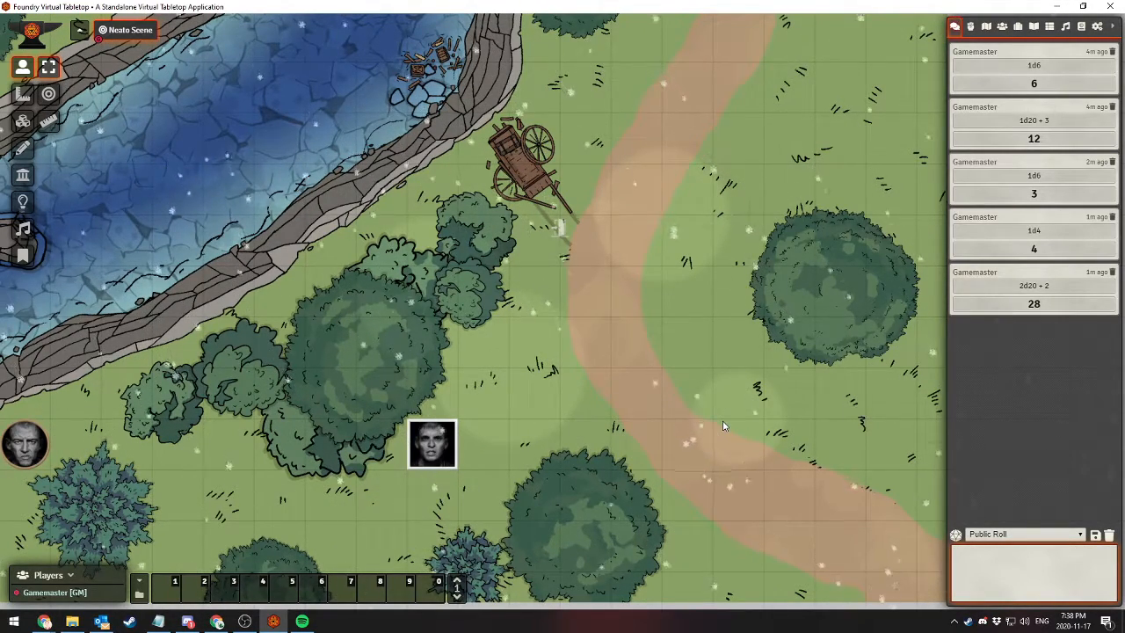
left_click(1034, 304)
left_click(976, 327)
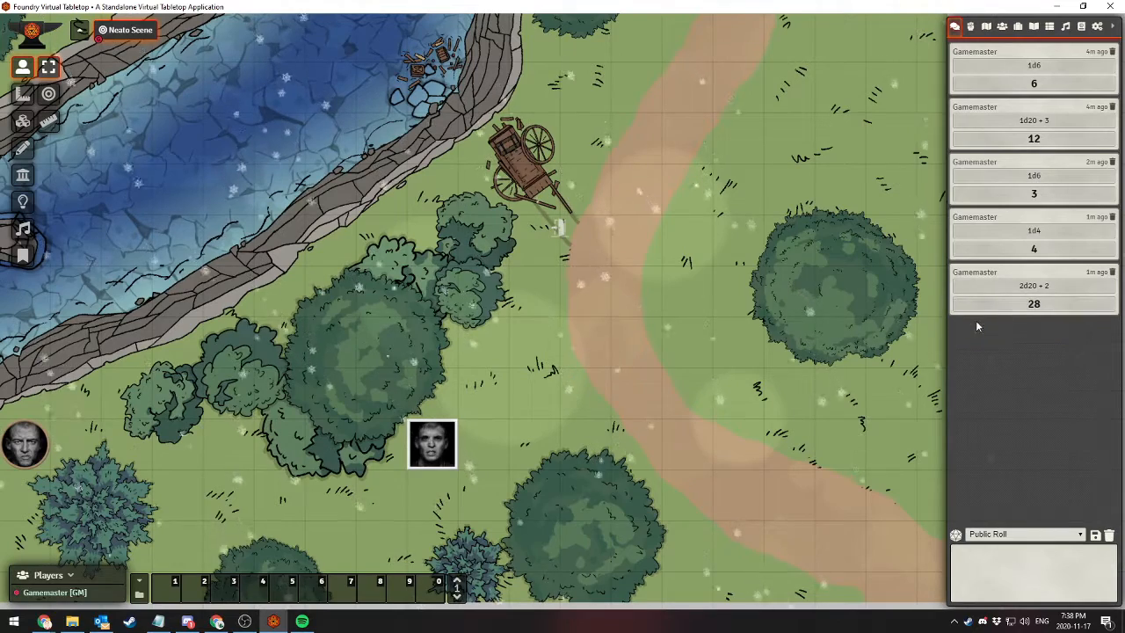
Expand the 2d20 + 2 roll in the chat log to examine its individual dice results and message options
left_click(994, 308)
right_click(975, 323)
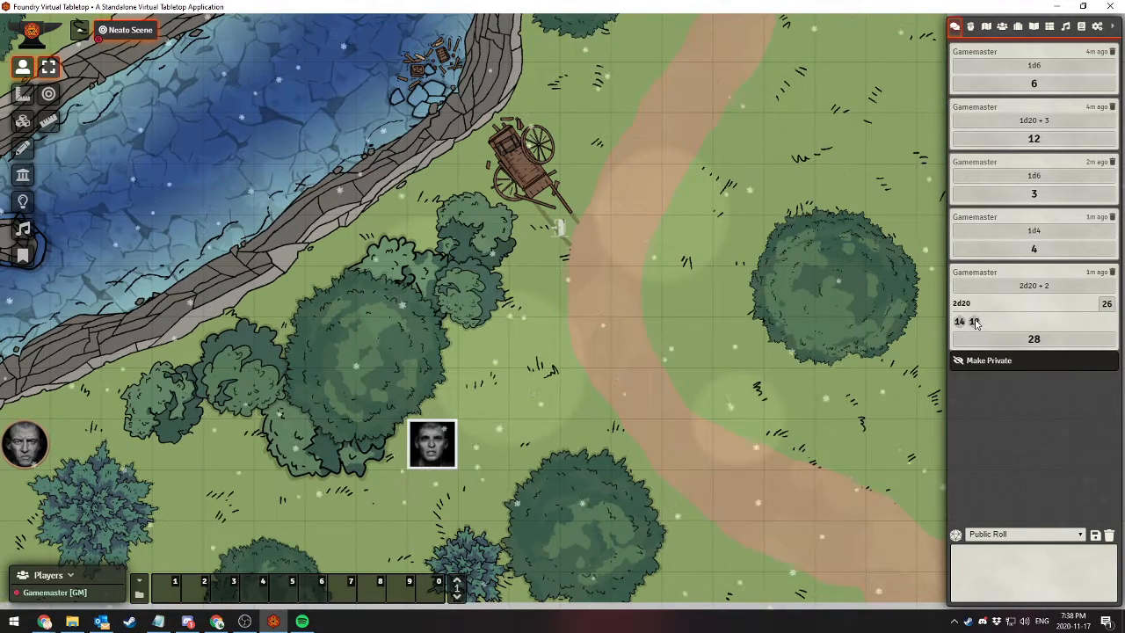
right_click(975, 324)
right_click(975, 324)
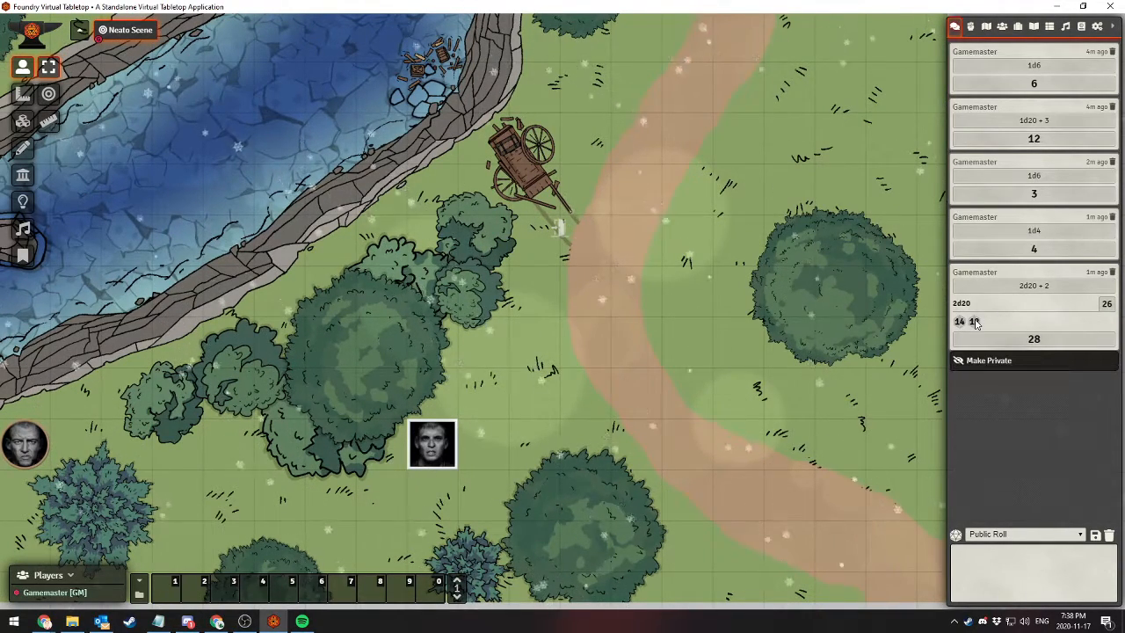
right_click(975, 324)
right_click(976, 324)
right_click(975, 325)
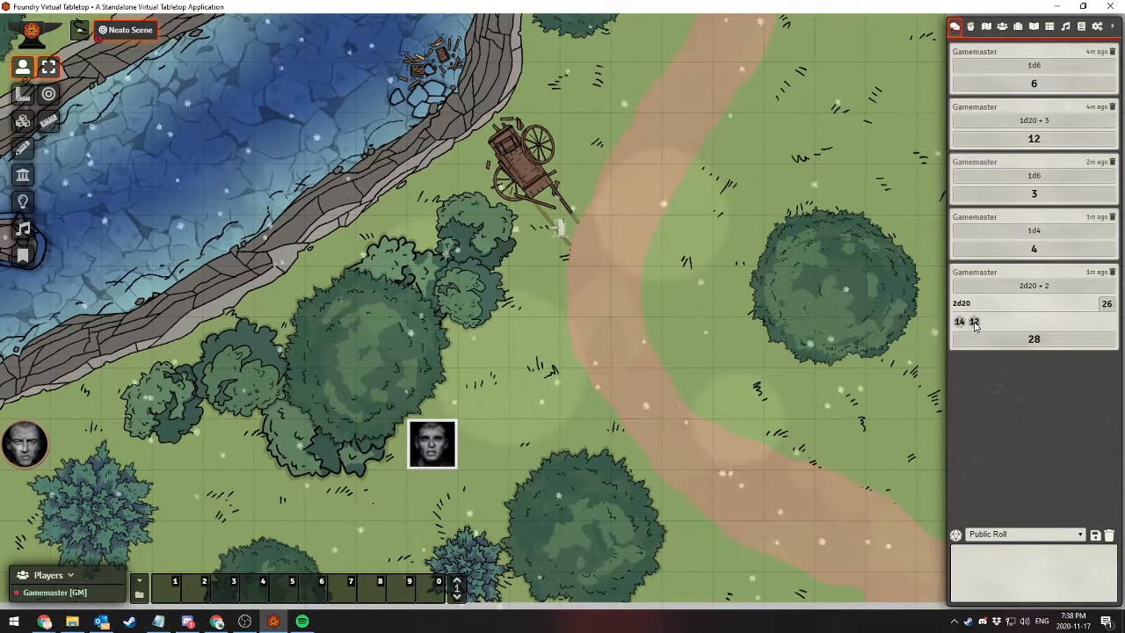
right_click(975, 325)
right_click(975, 325)
right_click(975, 325)
right_click(976, 326)
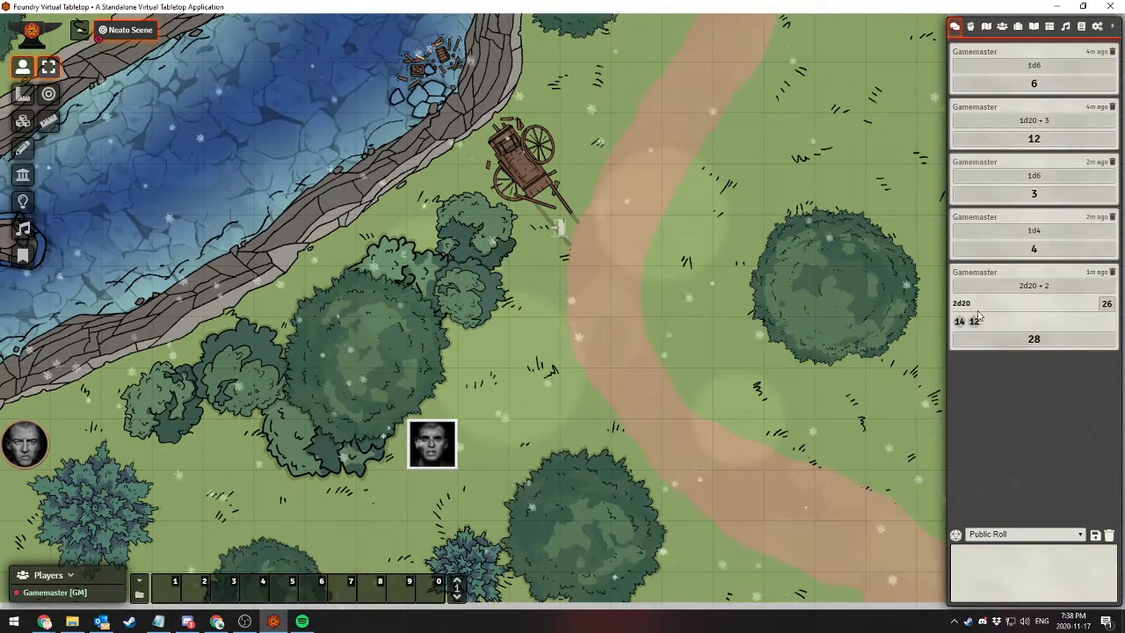
Roll a single twenty-sided die publicly with the chat command /r 1d20
type("/r 1d")
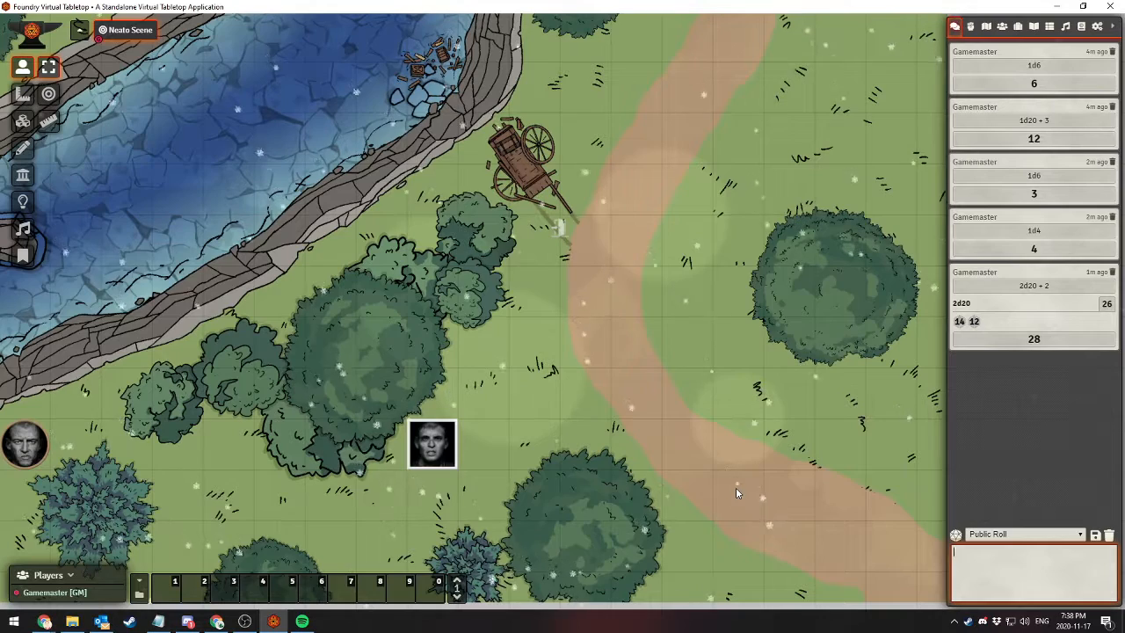
type("20")
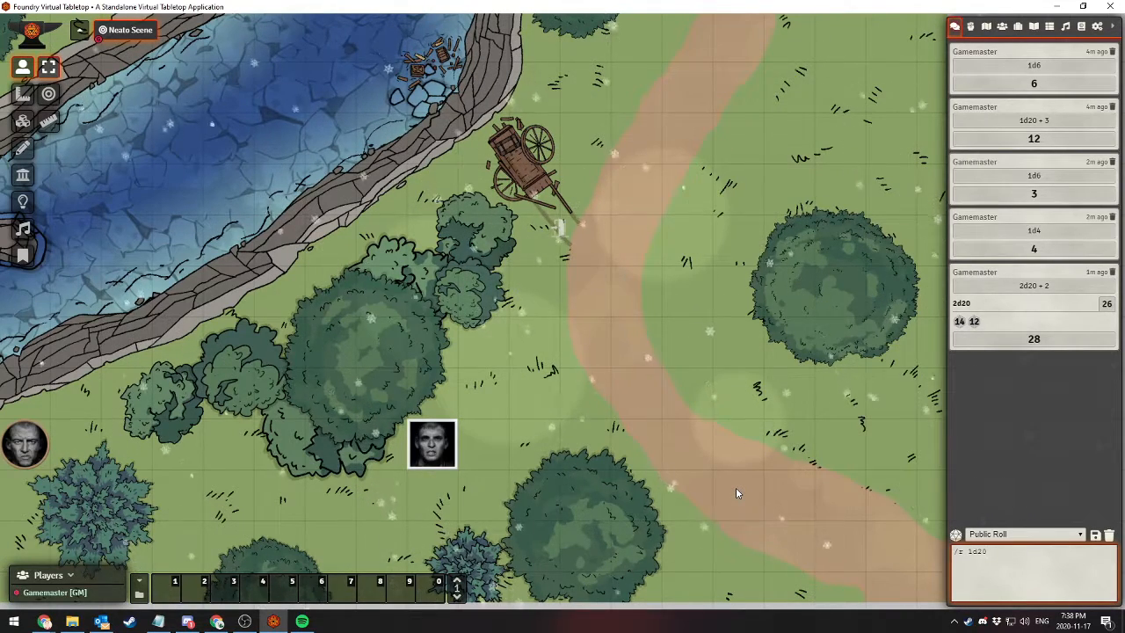
key("Return")
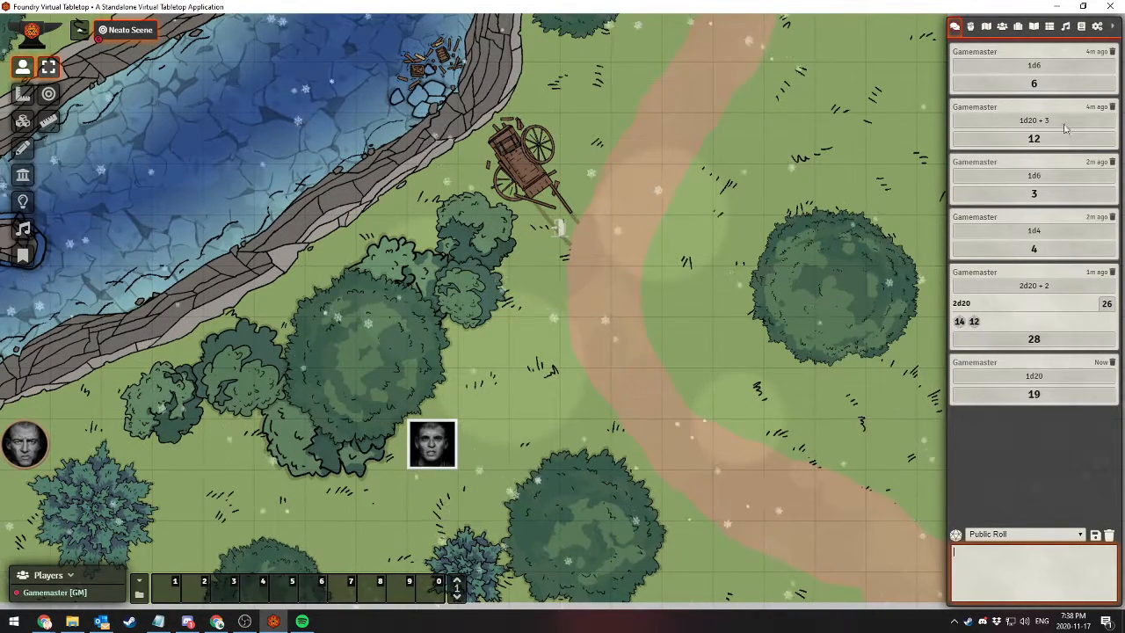
Delete the three oldest roll messages one by one and flush the rest of the chat log, confirming the deletion
left_click(1112, 52)
left_click(1111, 52)
left_click(1111, 52)
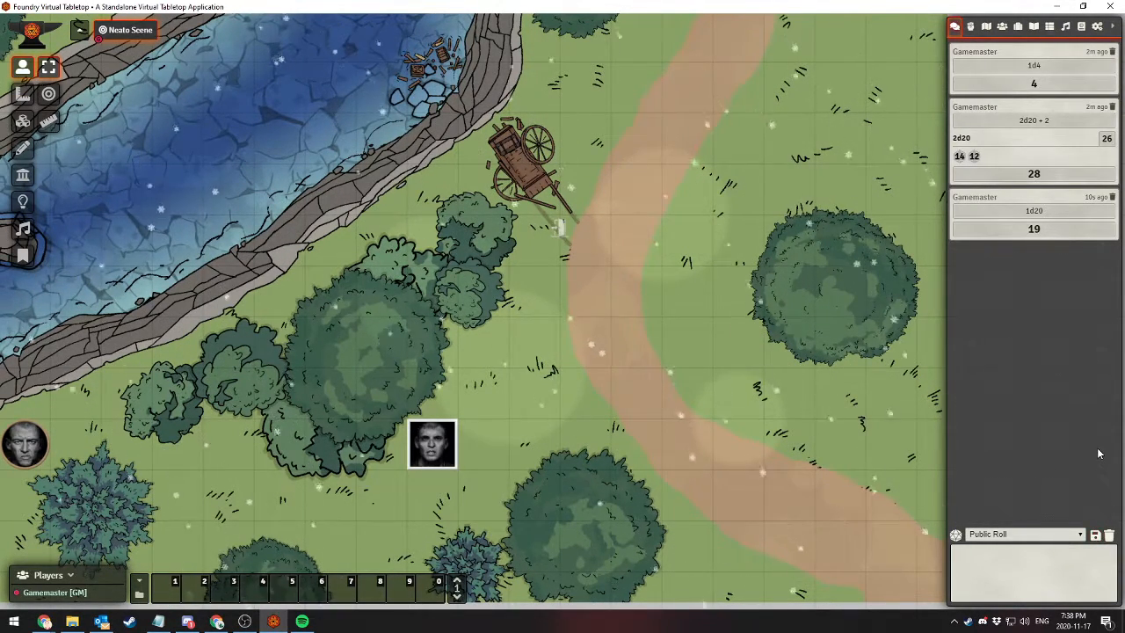
left_click(1109, 534)
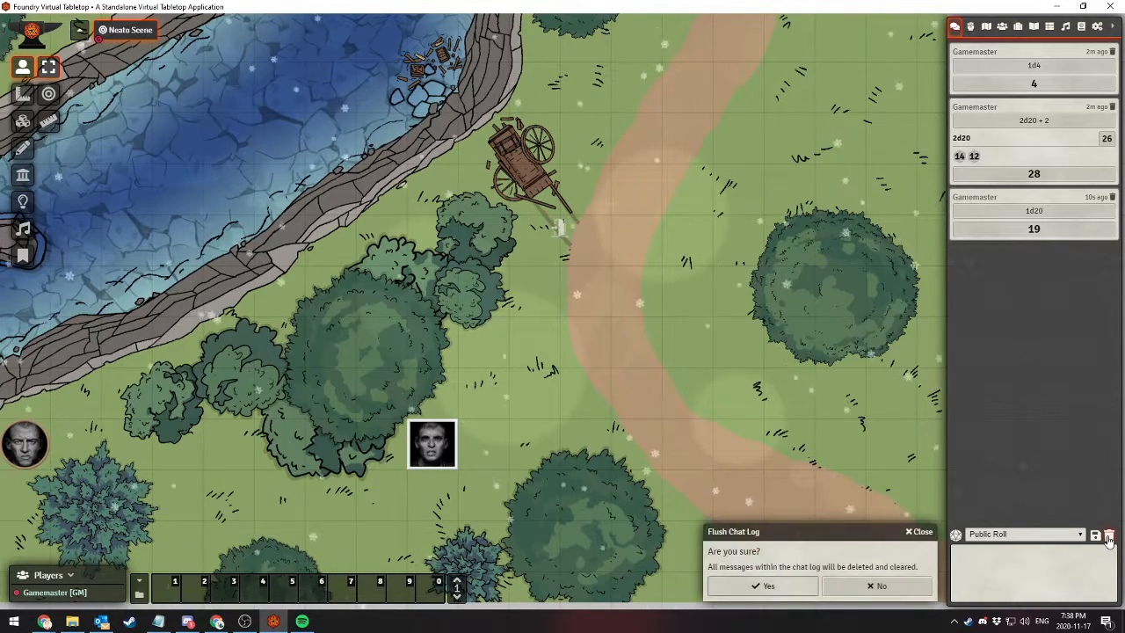
left_click(769, 585)
Roll four six-sided dice keeping the highest one with /r 4d6k1 and expand the result to show the individual dice
left_click(966, 567)
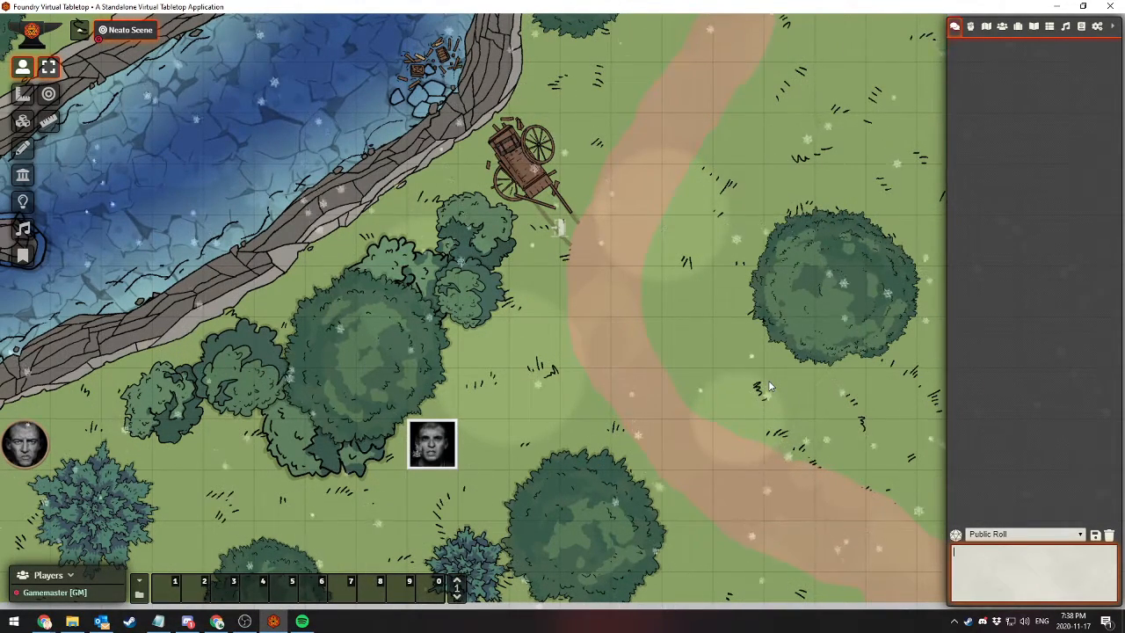
type("/r ")
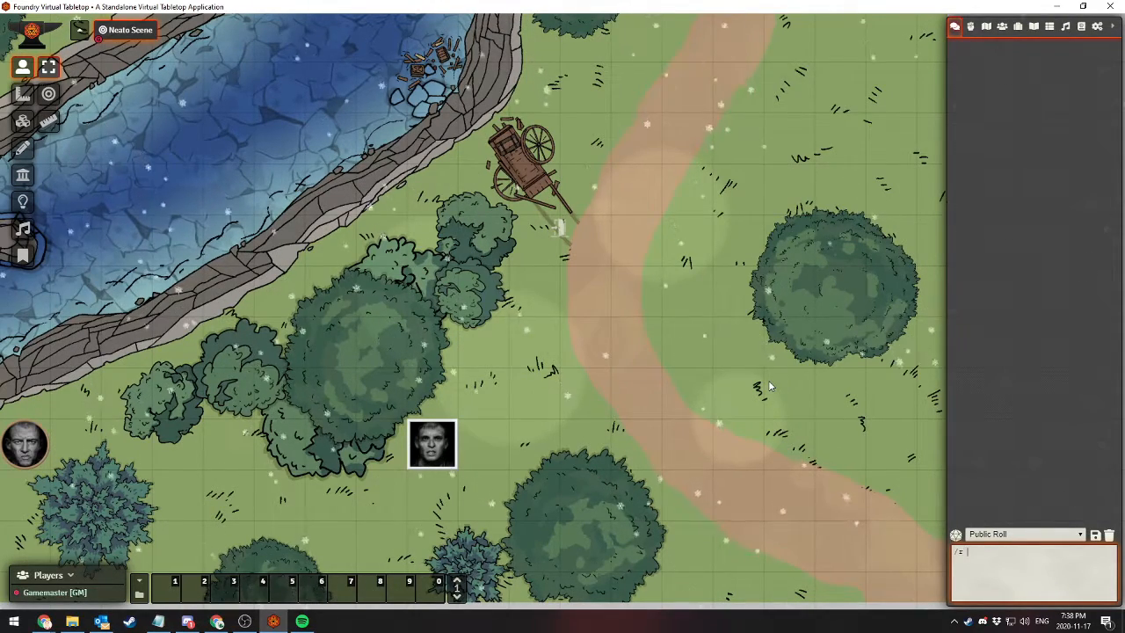
type("1d")
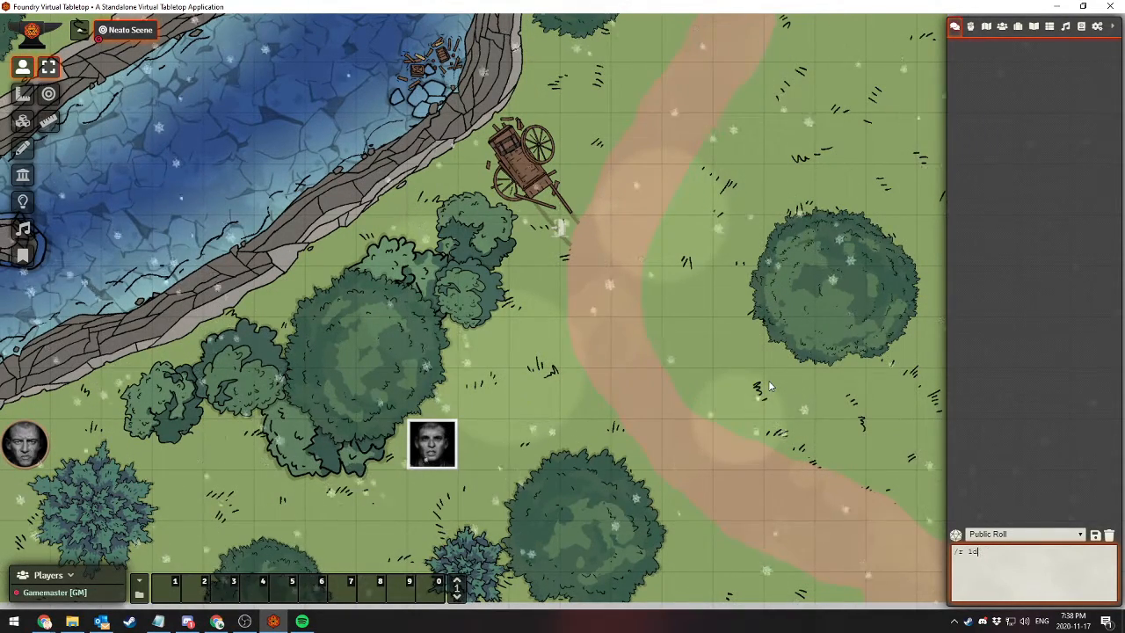
key("BackSpace")
key("BackSpace")
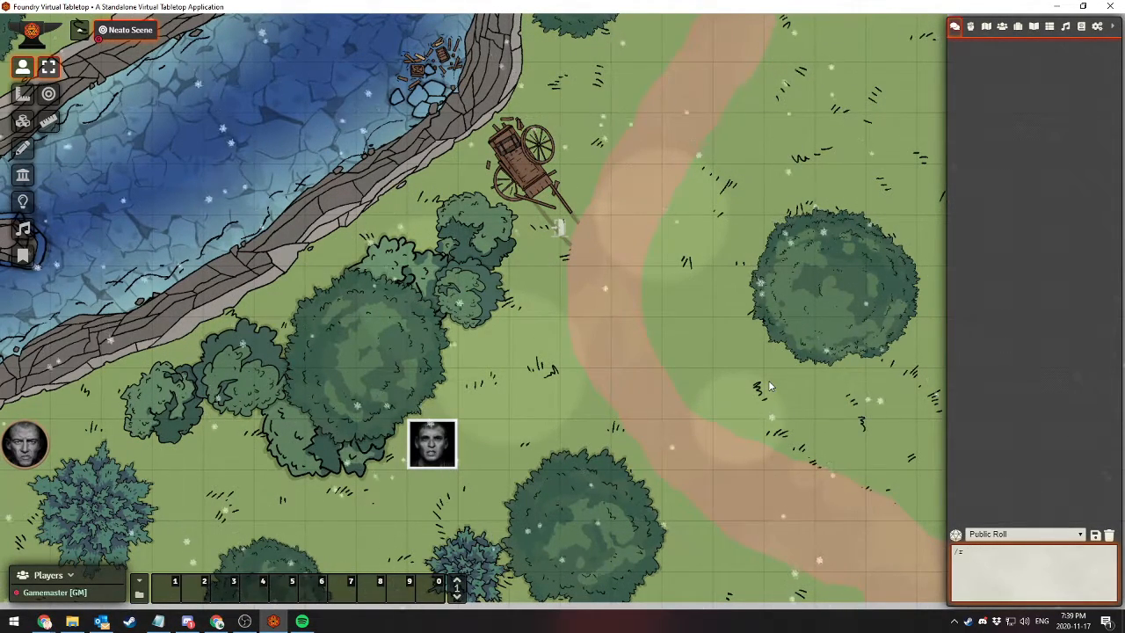
type("4d6kh")
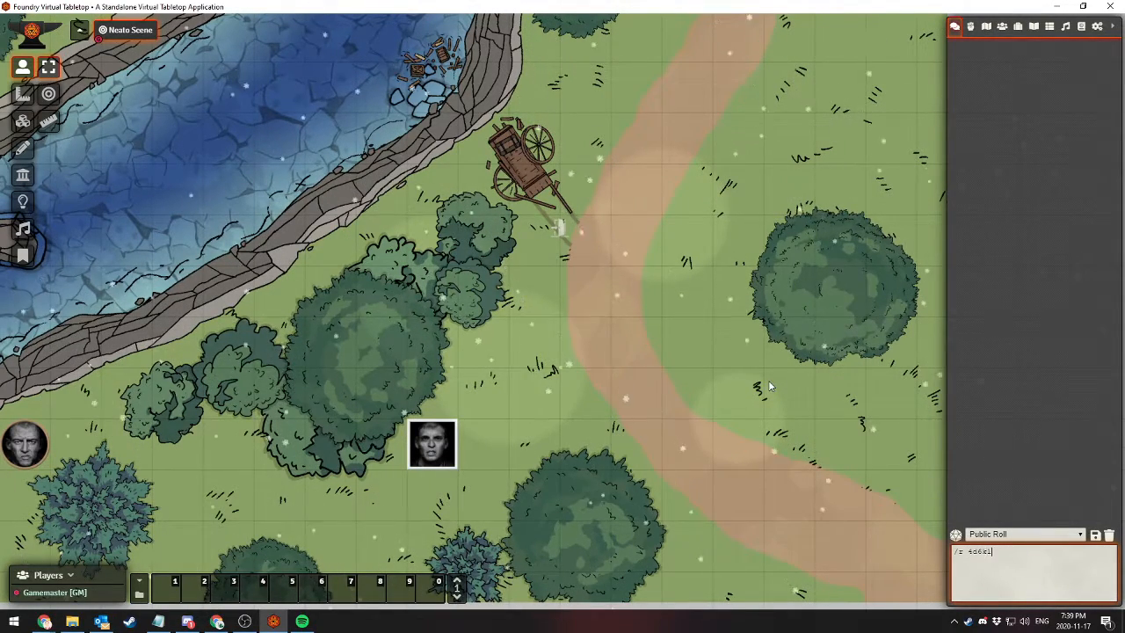
key("Return")
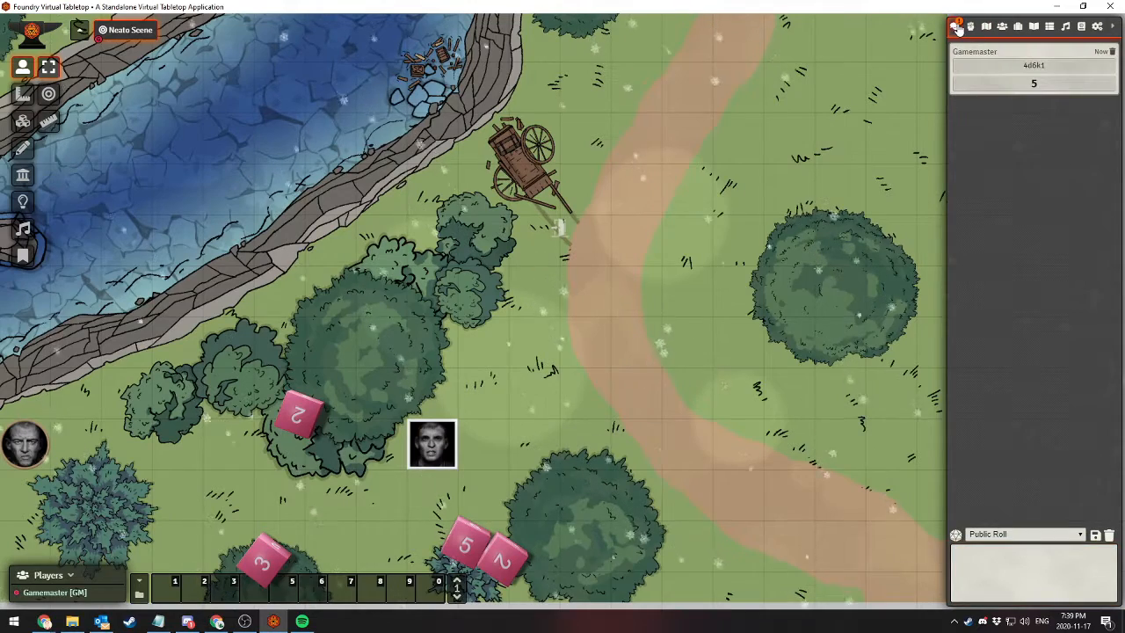
left_click(1032, 83)
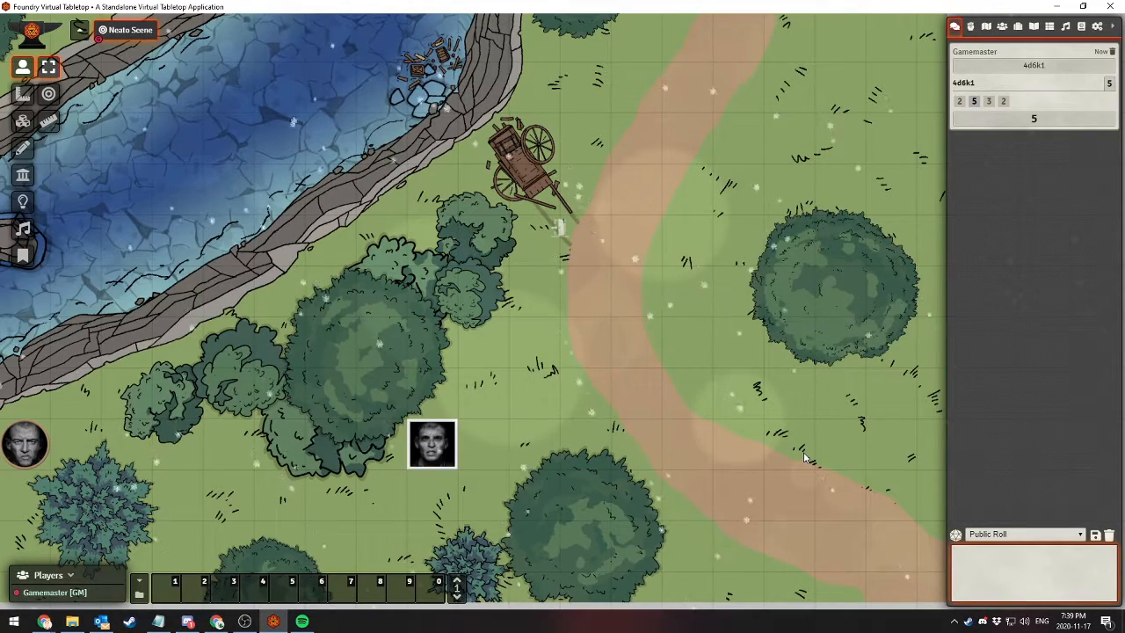
Delete the 4d6k1 message, roll /r 4d6k3 to keep the three highest dice, and expand its result
left_click(1112, 51)
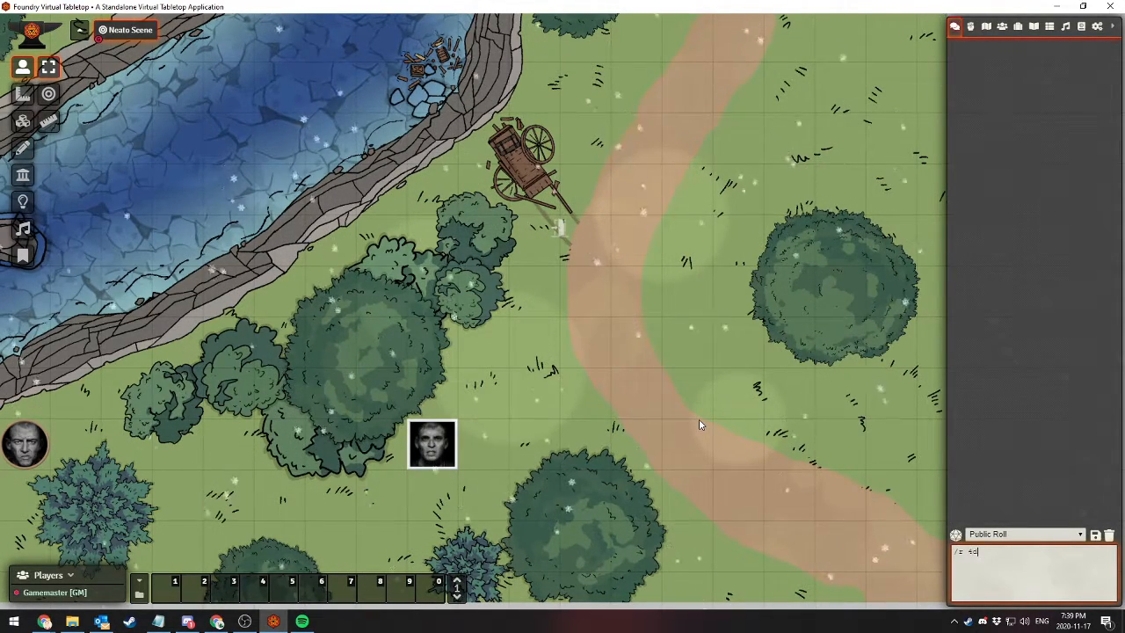
key("Return")
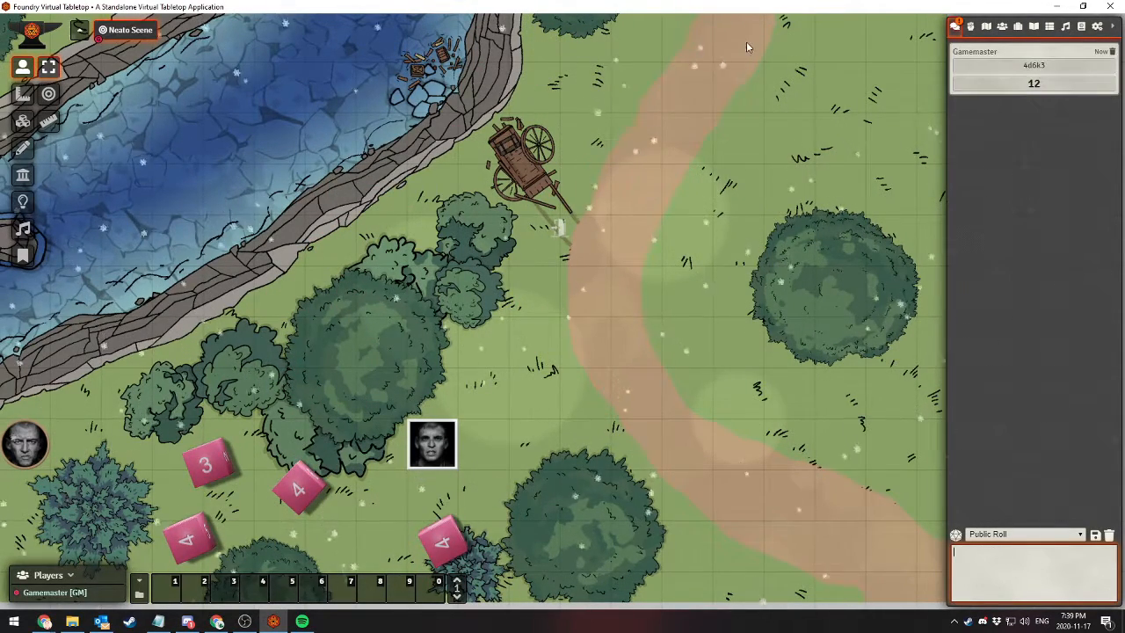
left_click(1030, 84)
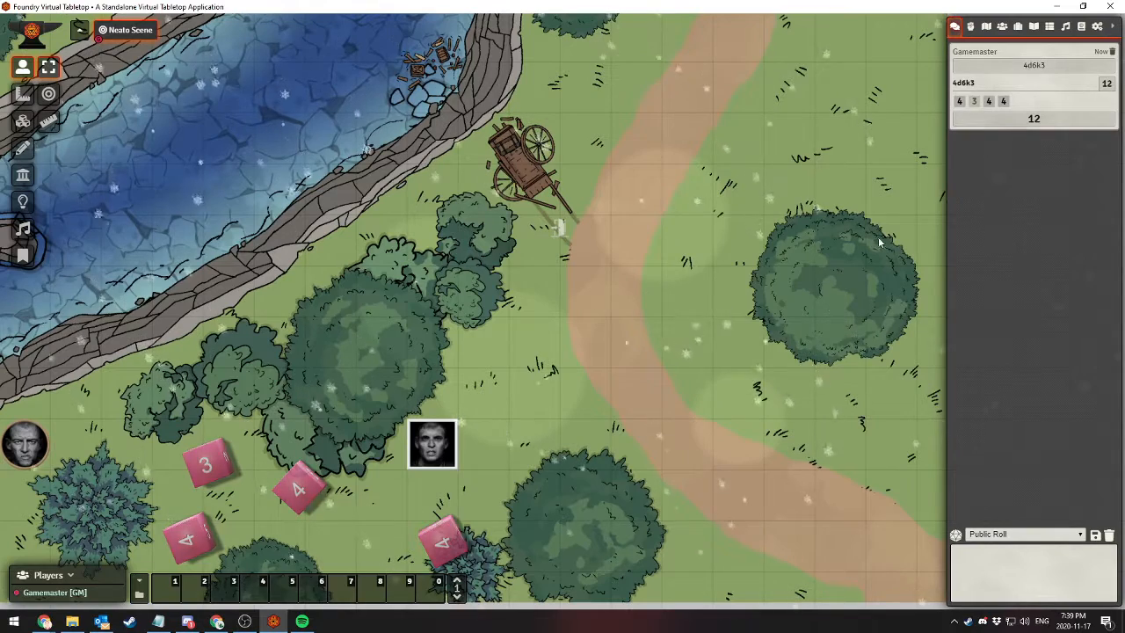
left_click(982, 575)
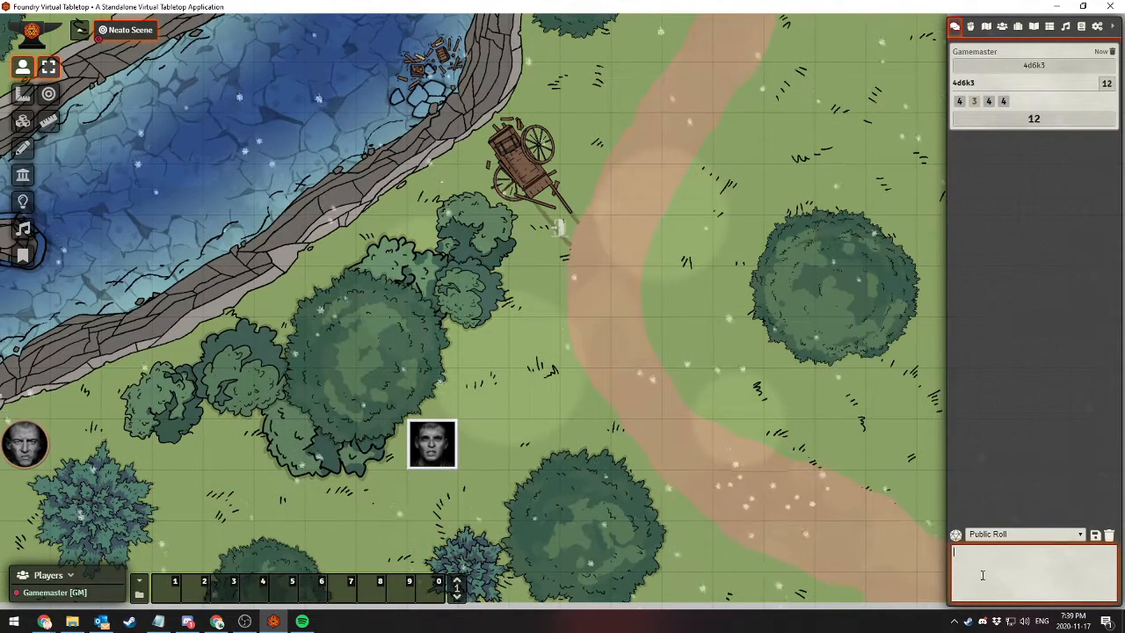
type("/r 4d")
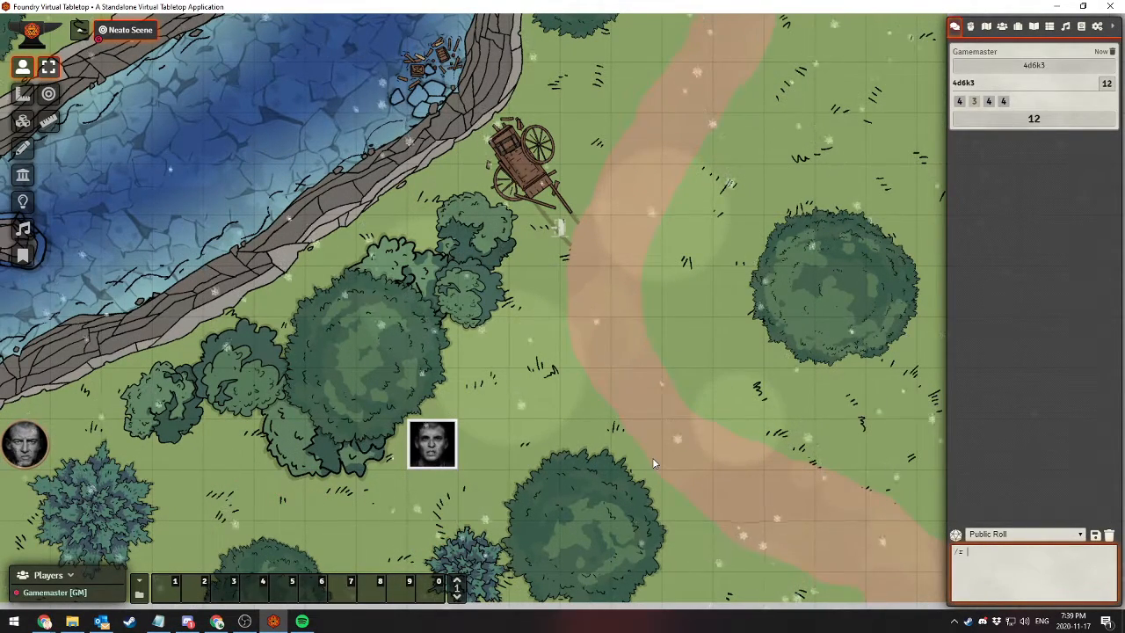
key("BackSpace")
key("BackSpace")
key("BackSpace")
key("BackSpace")
key("BackSpace")
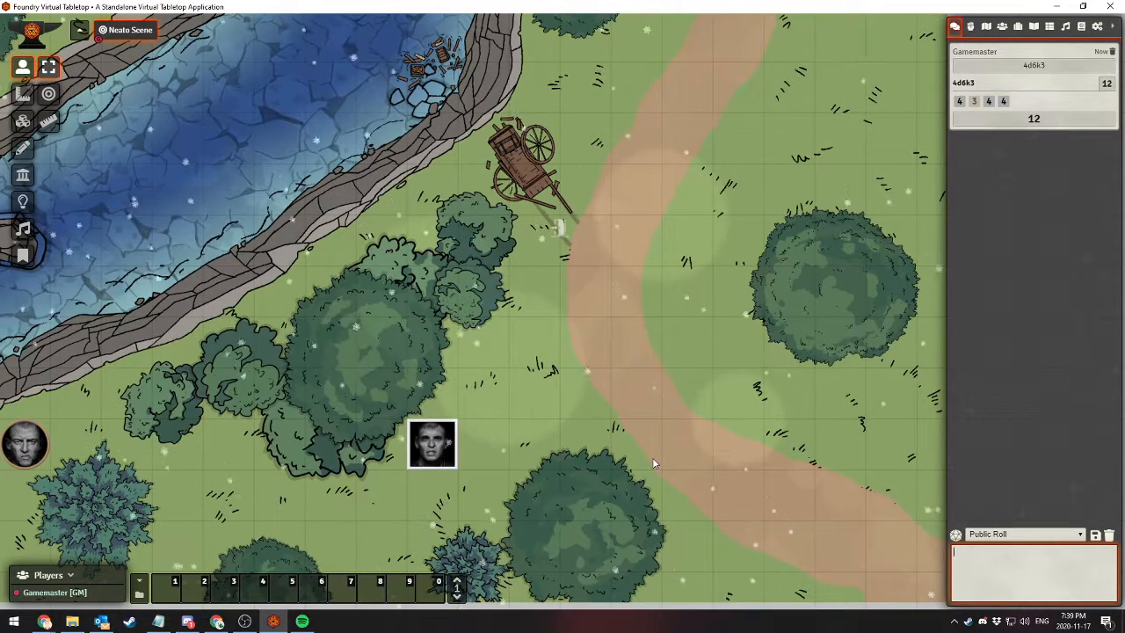
Create a chat macro named Stat Generation in hotbar slot 1 with the command /r 4d6k3 and save it
left_click(557, 285)
left_click(167, 587)
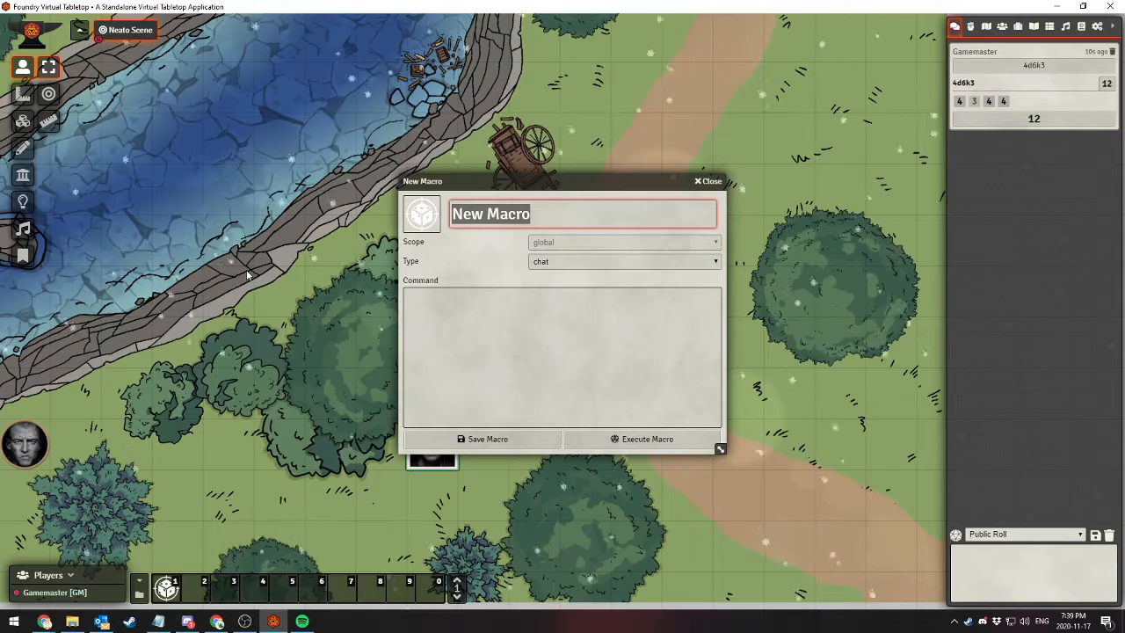
type("Stat Generation")
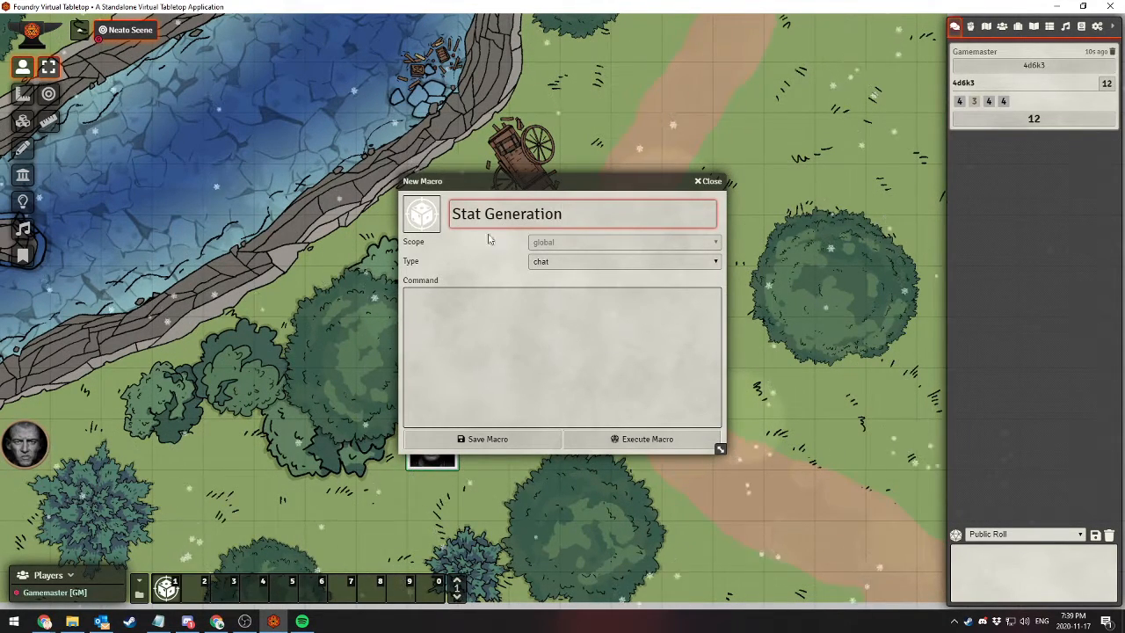
left_click(547, 324)
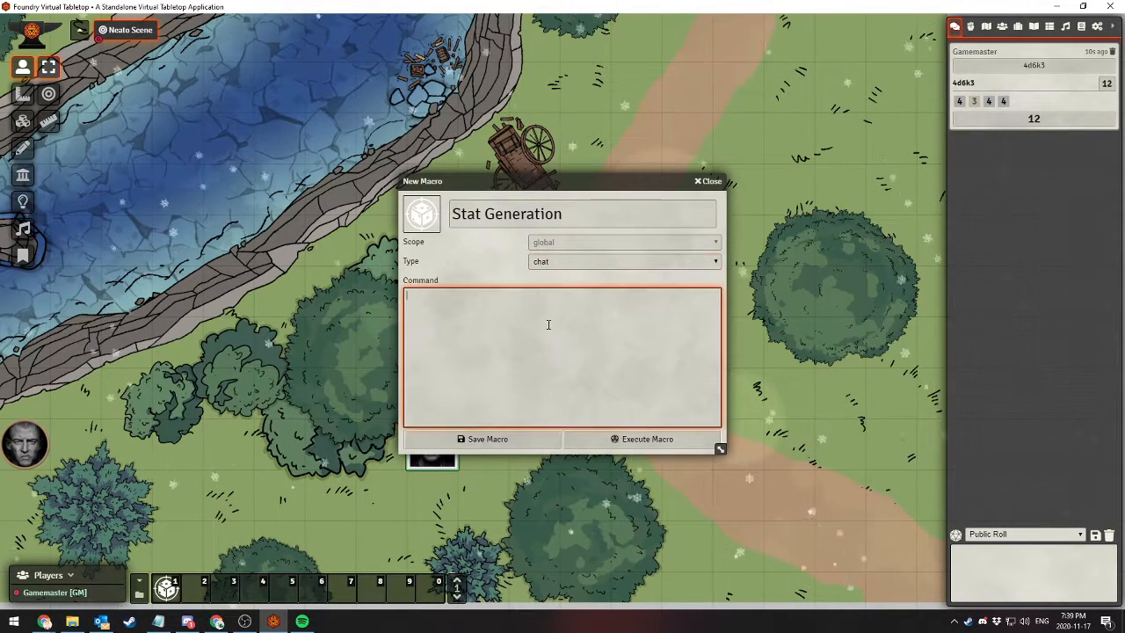
type("/r 4d6k3")
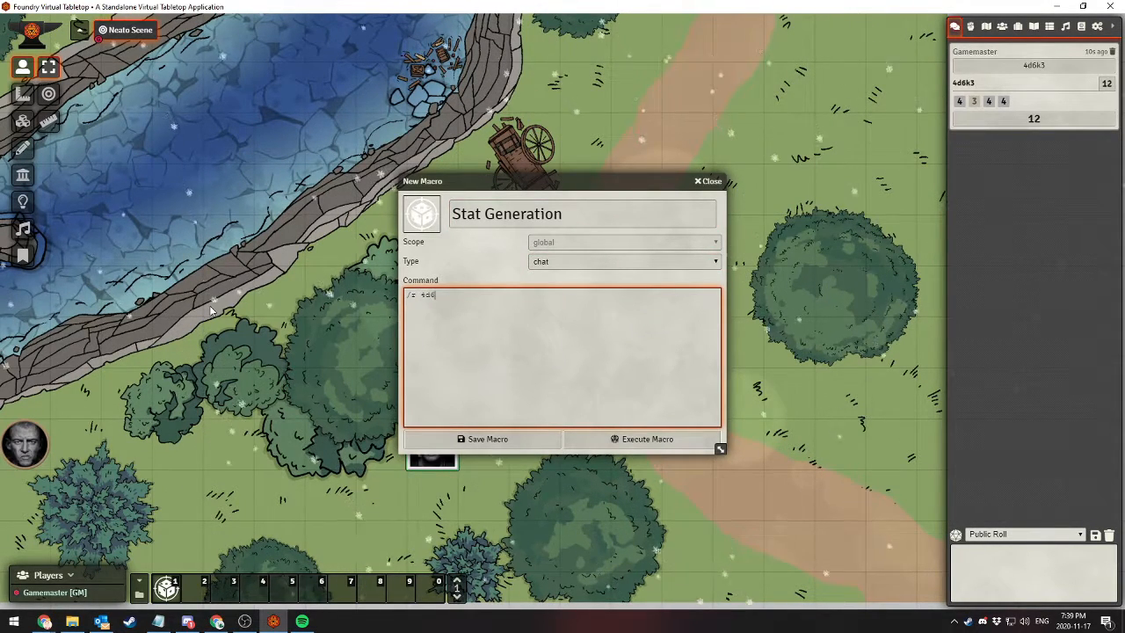
left_click(484, 439)
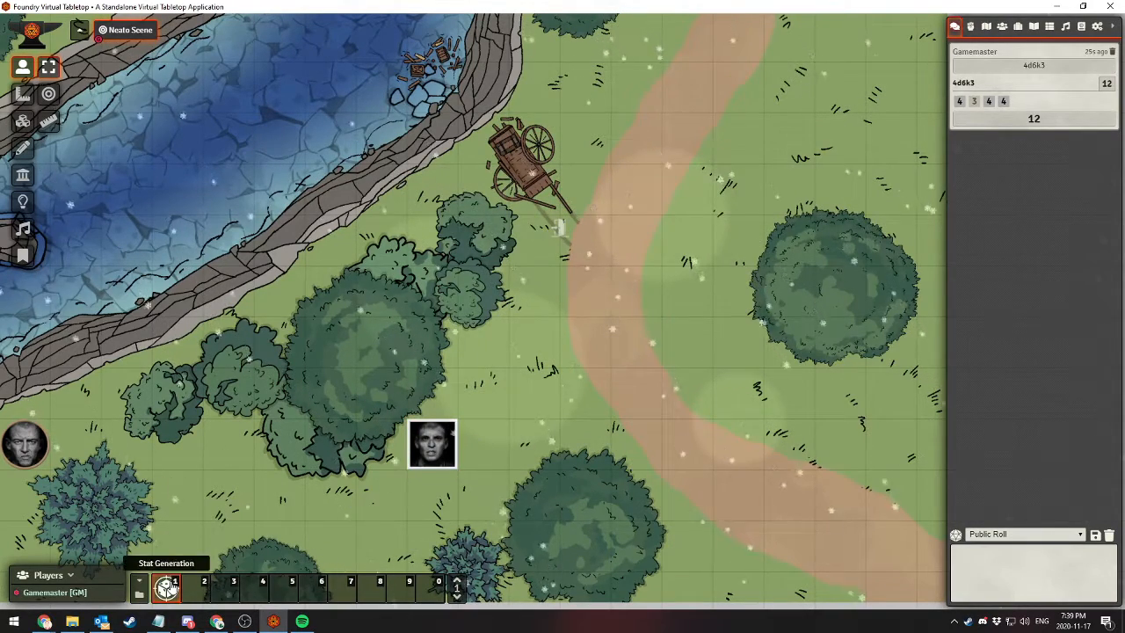
Run the Stat Generation macro six times for a full set of ability scores, deleting the older expanded 4d6k3 message from chat
left_click(168, 587)
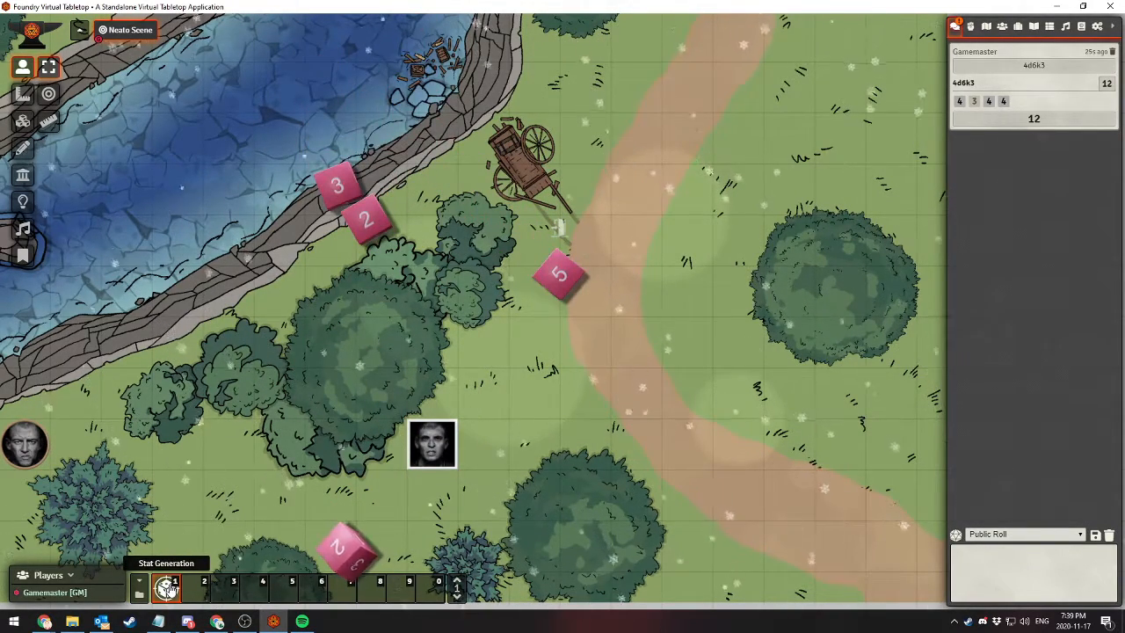
left_click(1111, 52)
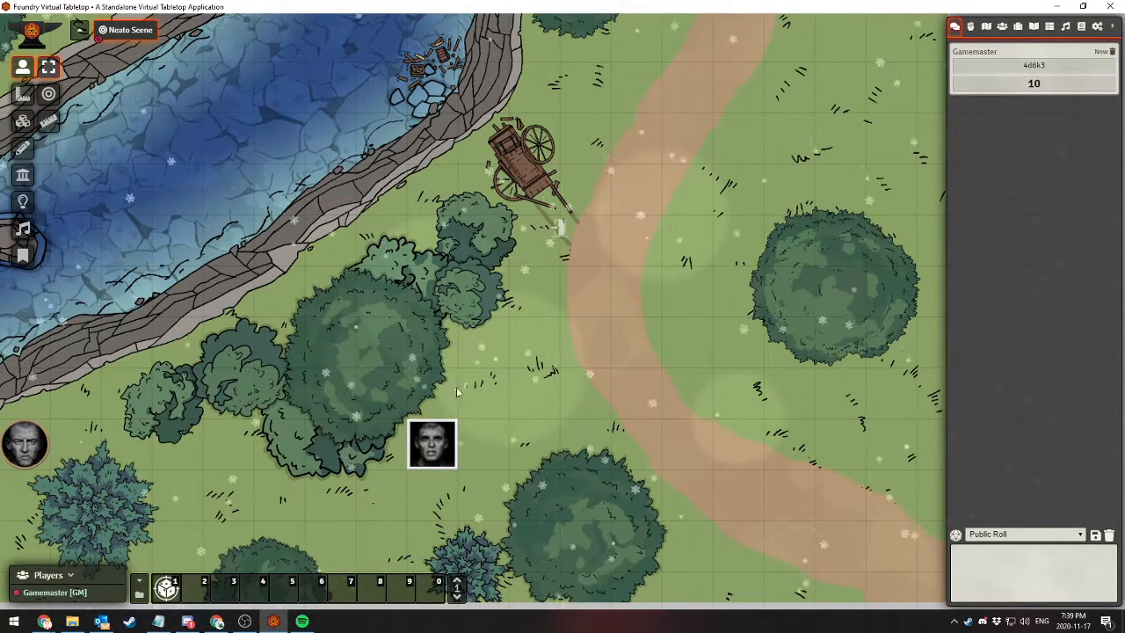
left_click(166, 586)
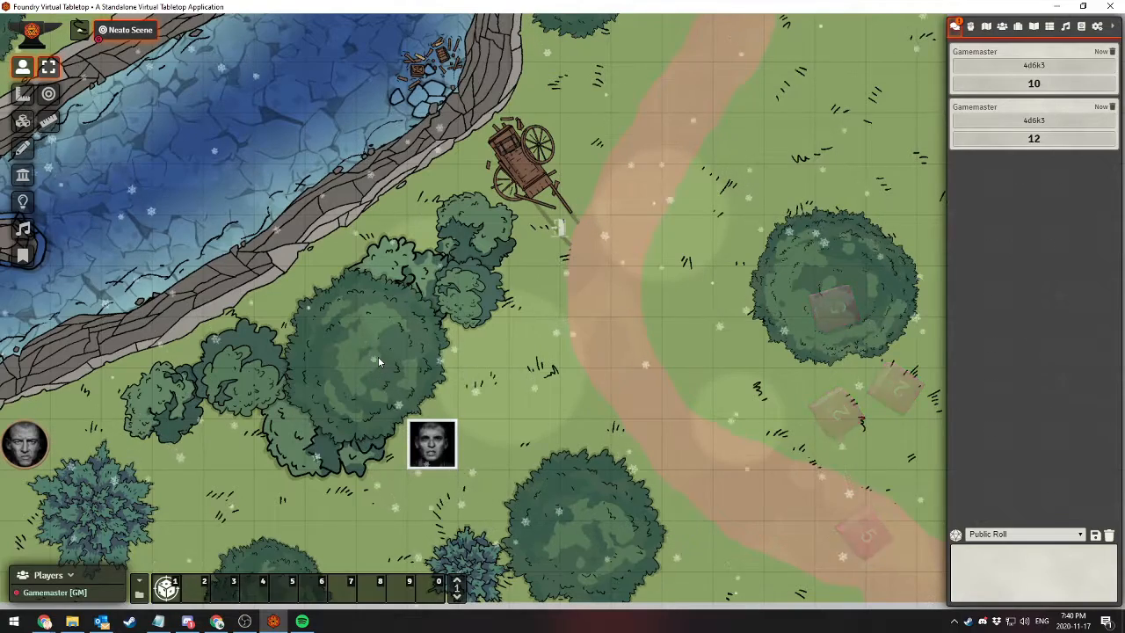
key("1")
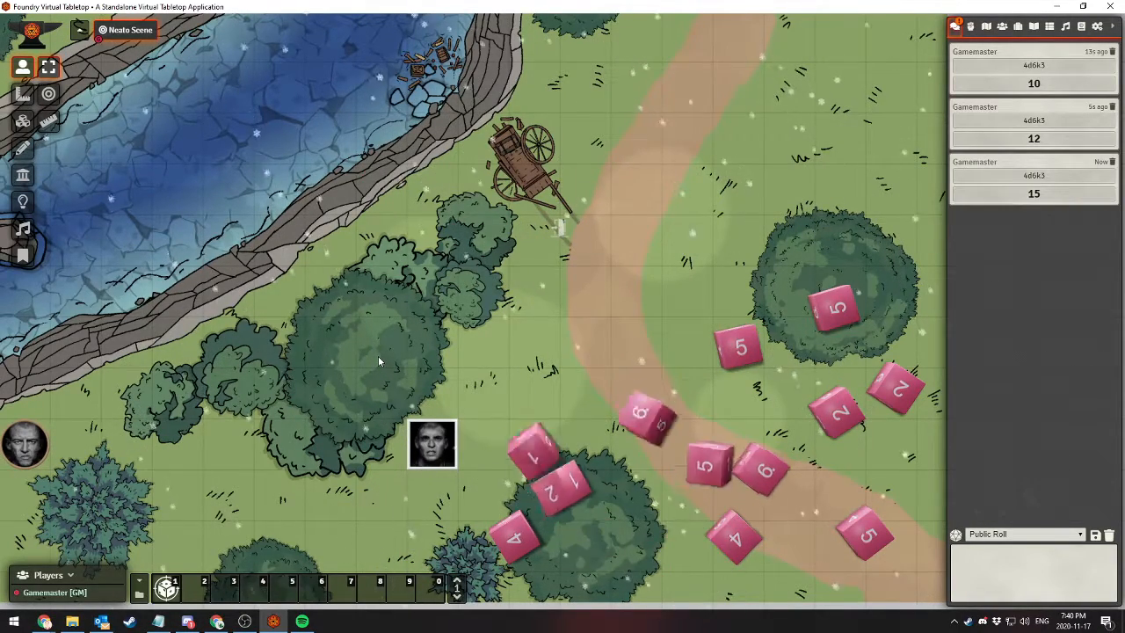
key("1")
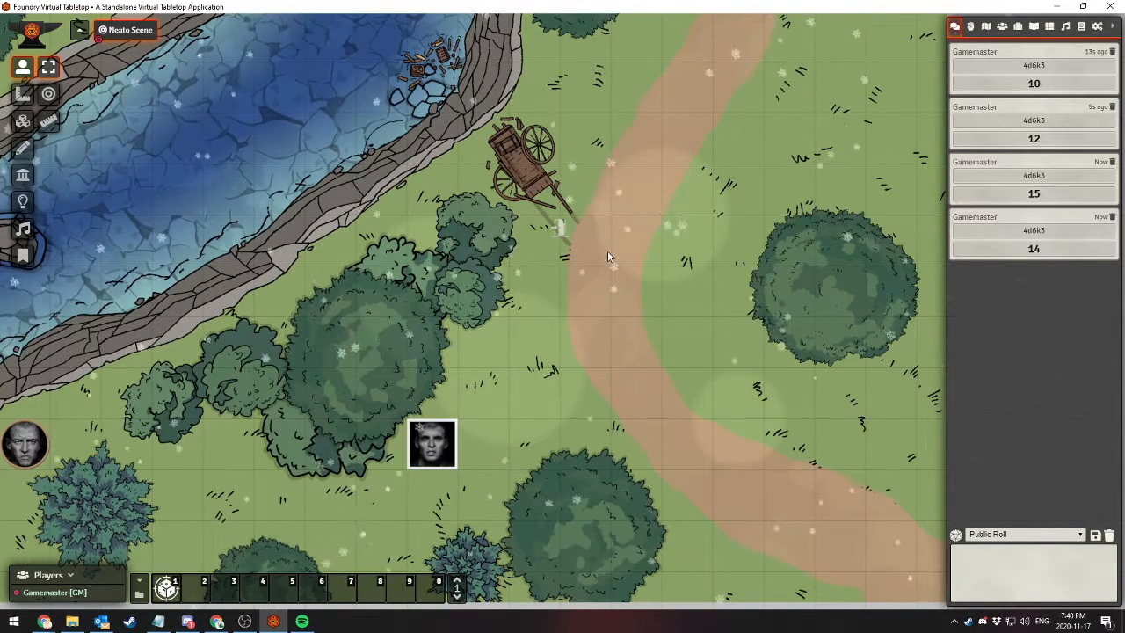
key("1")
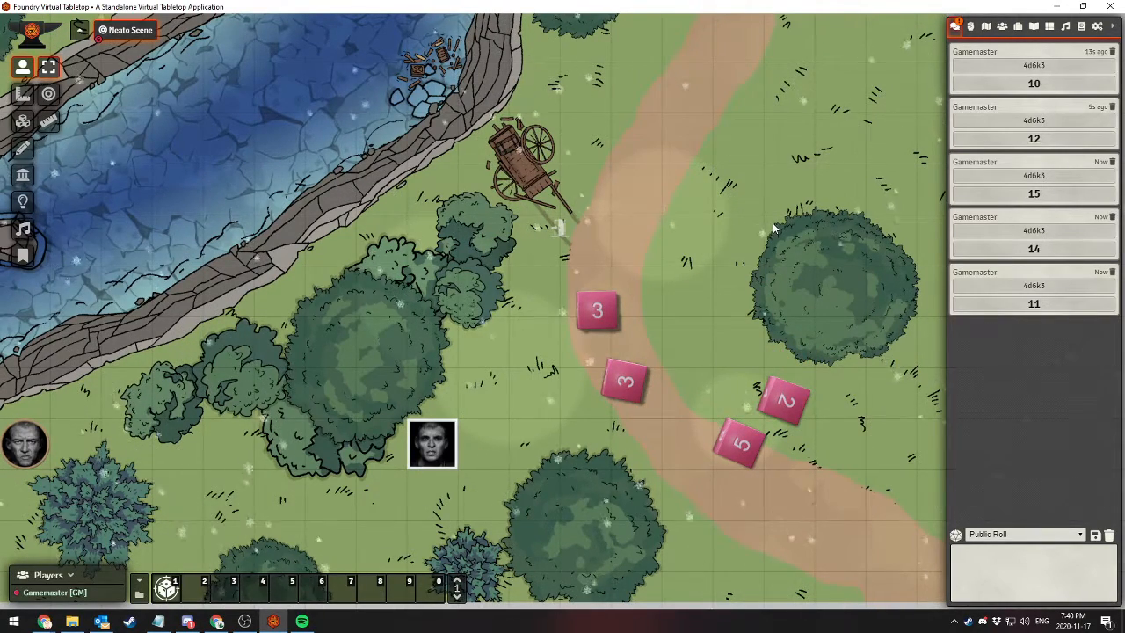
key("1")
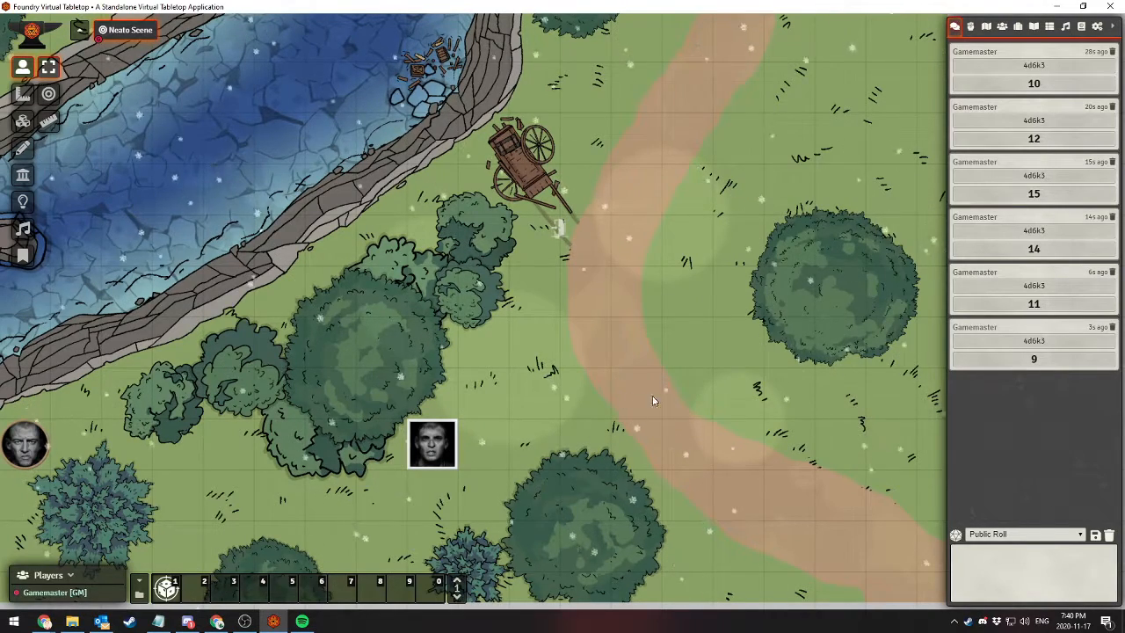
Flush all the stat rolls from the chat log and confirm the deletion
left_click(1109, 536)
left_click(762, 587)
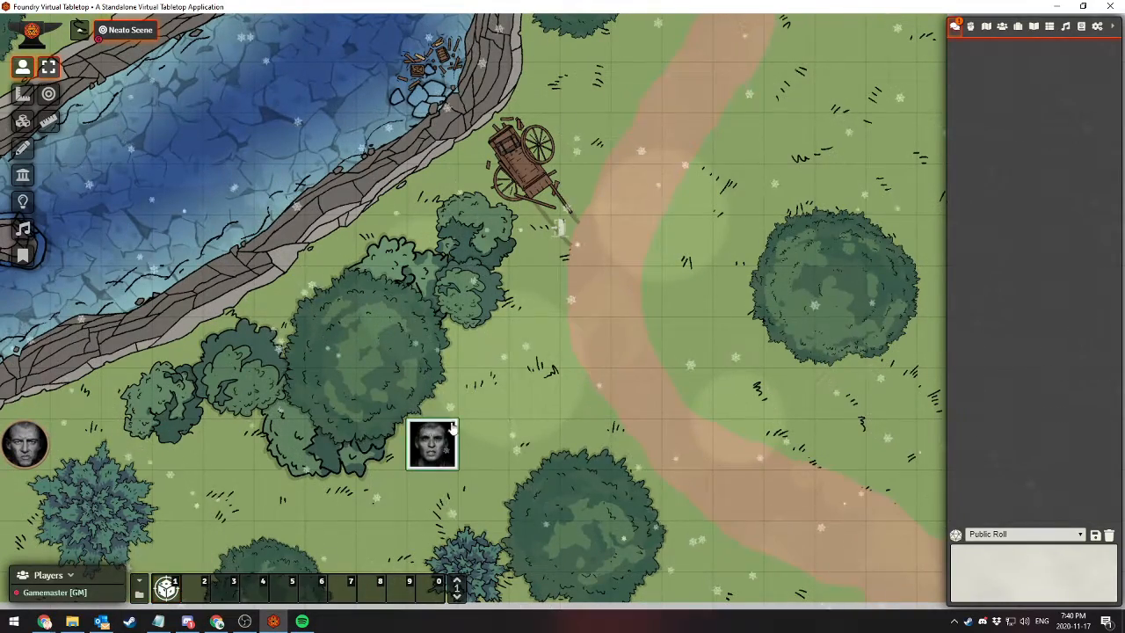
Run the Stat Generation macro many times in quick succession to fill the table with 4d6k3 dice rolls
key("1")
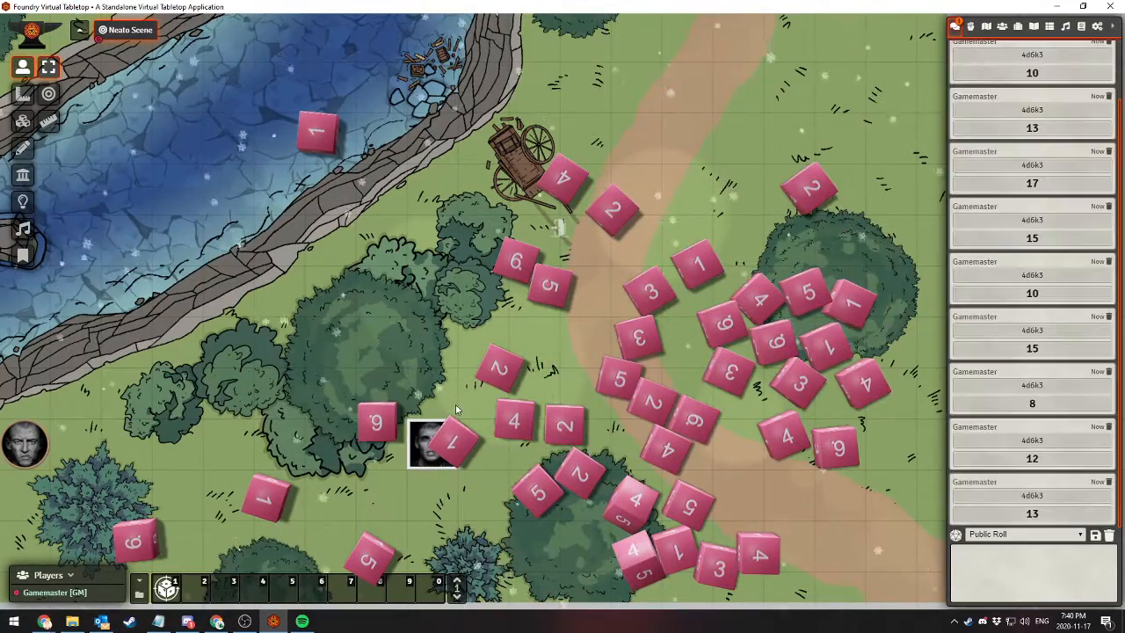
key("1")
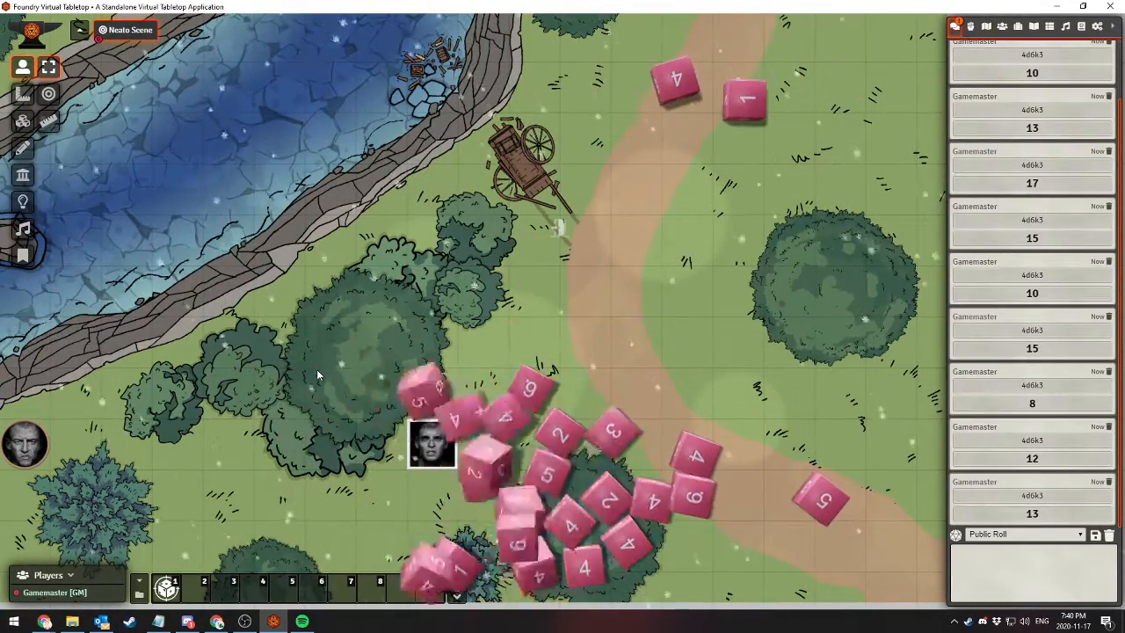
key("1")
key("1")
key("1")
key("1")
key("1")
key("1")
key("1")
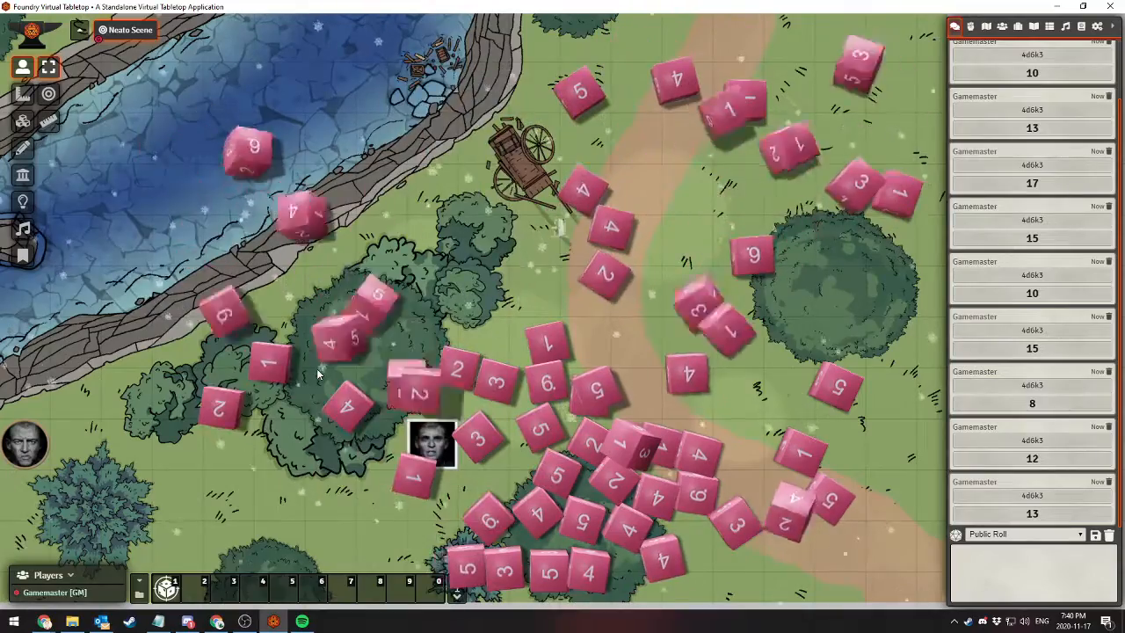
key("1")
key("1")
key("1")
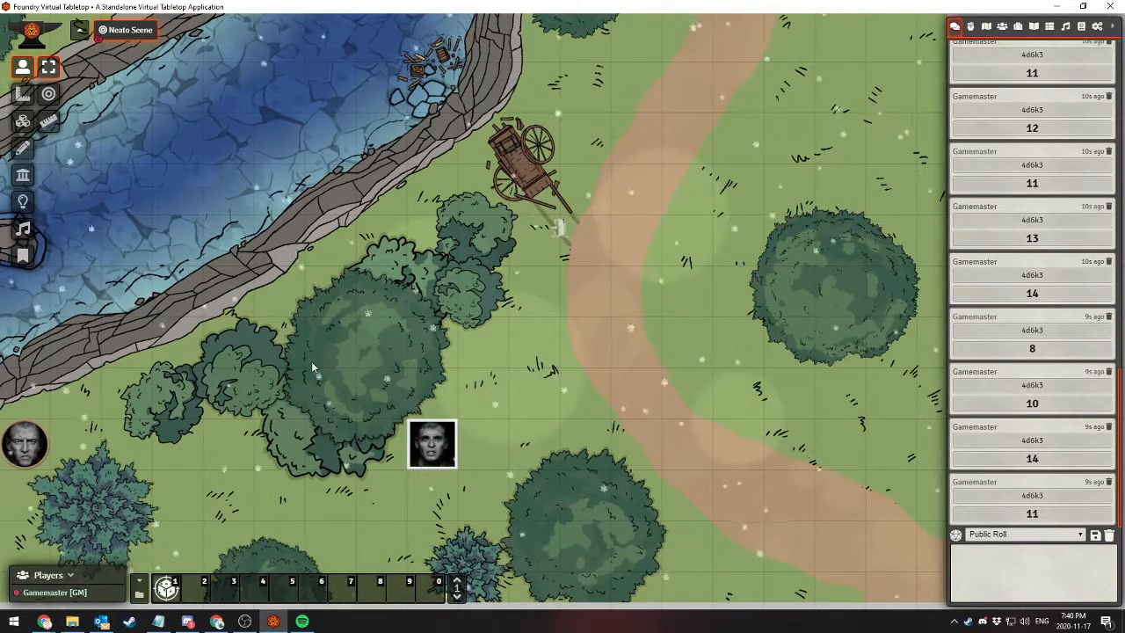
Enable the FXMaster module in the world's module management and save the module settings
left_click(1098, 26)
left_click(1012, 161)
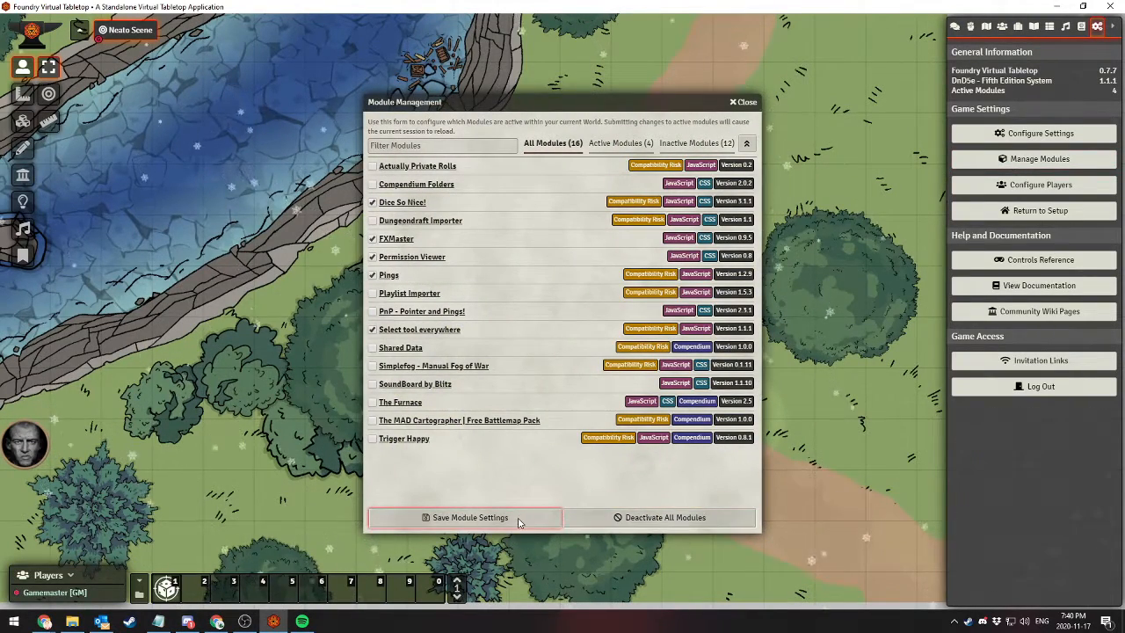
left_click(492, 517)
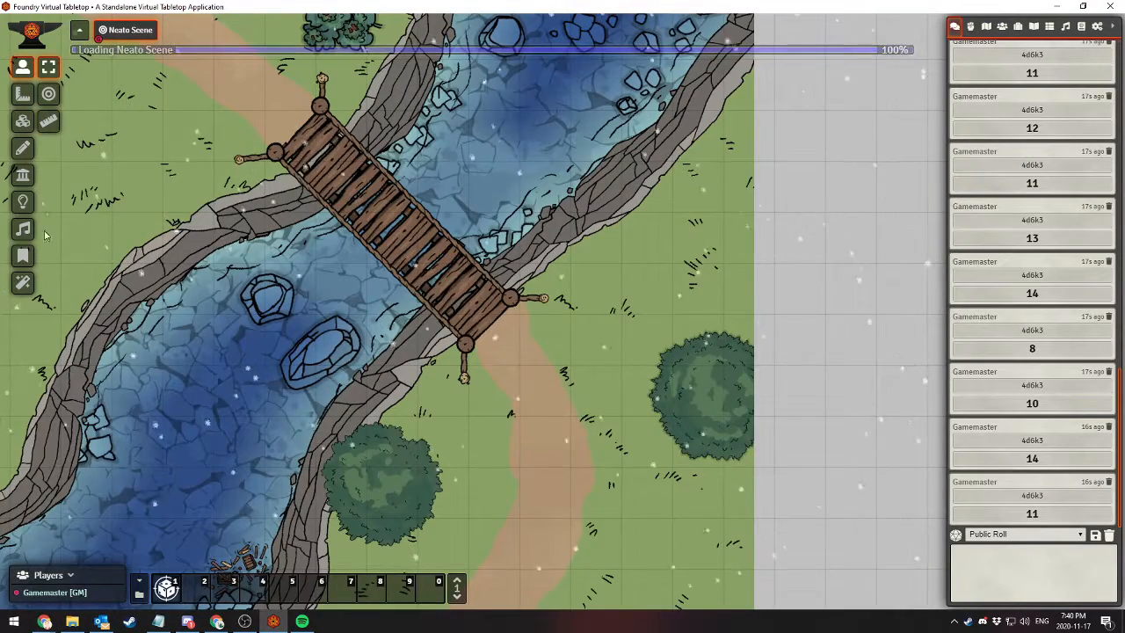
Bring up FXMaster's special effects, move their window aside, and cast the Red Fire Cone in several places on the map near the token
left_click(23, 282)
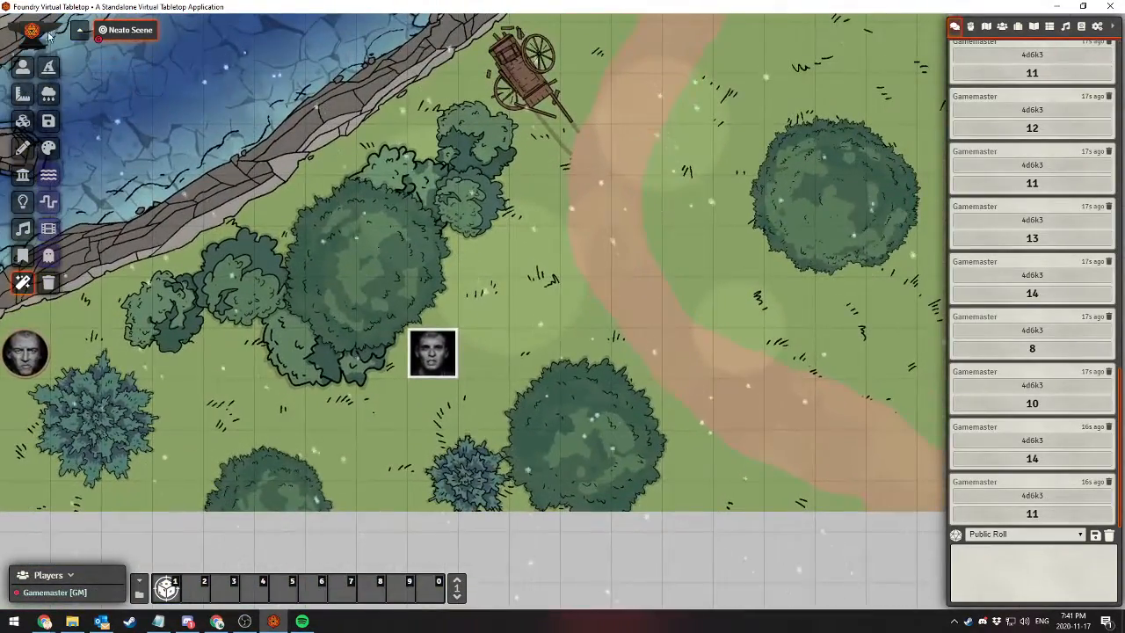
left_click(46, 70)
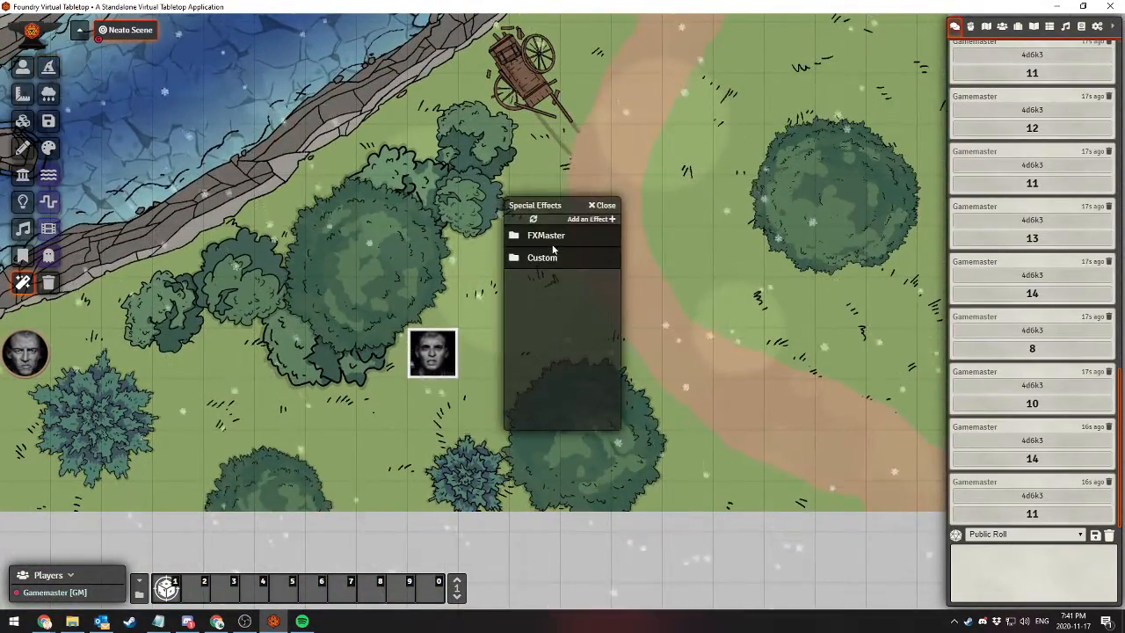
left_click_drag(553, 208, 709, 173)
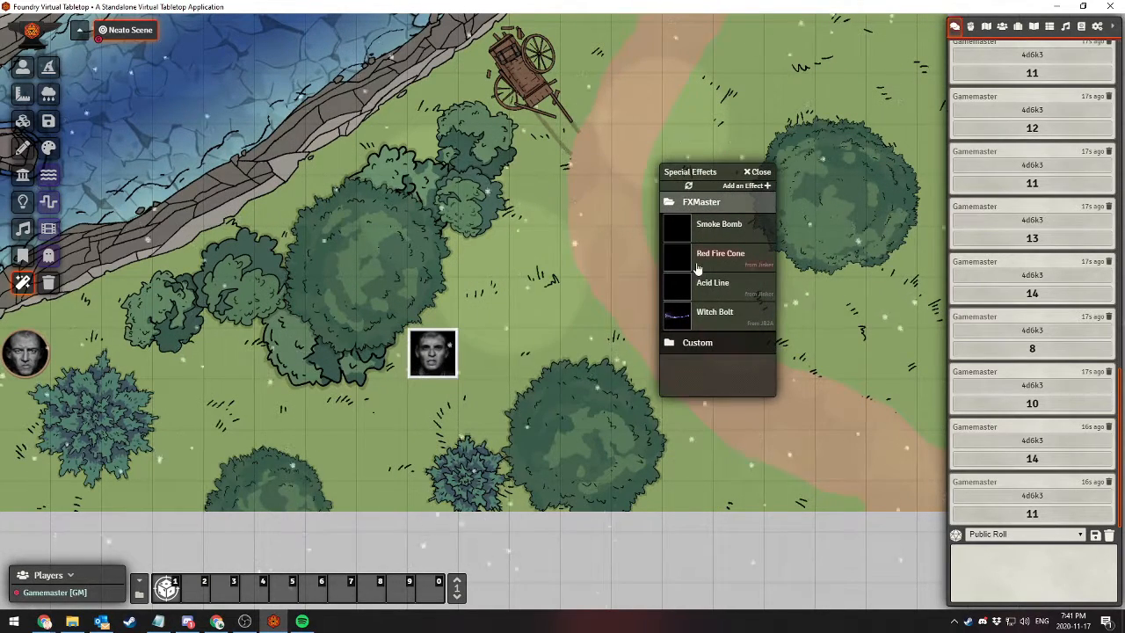
left_click(712, 260)
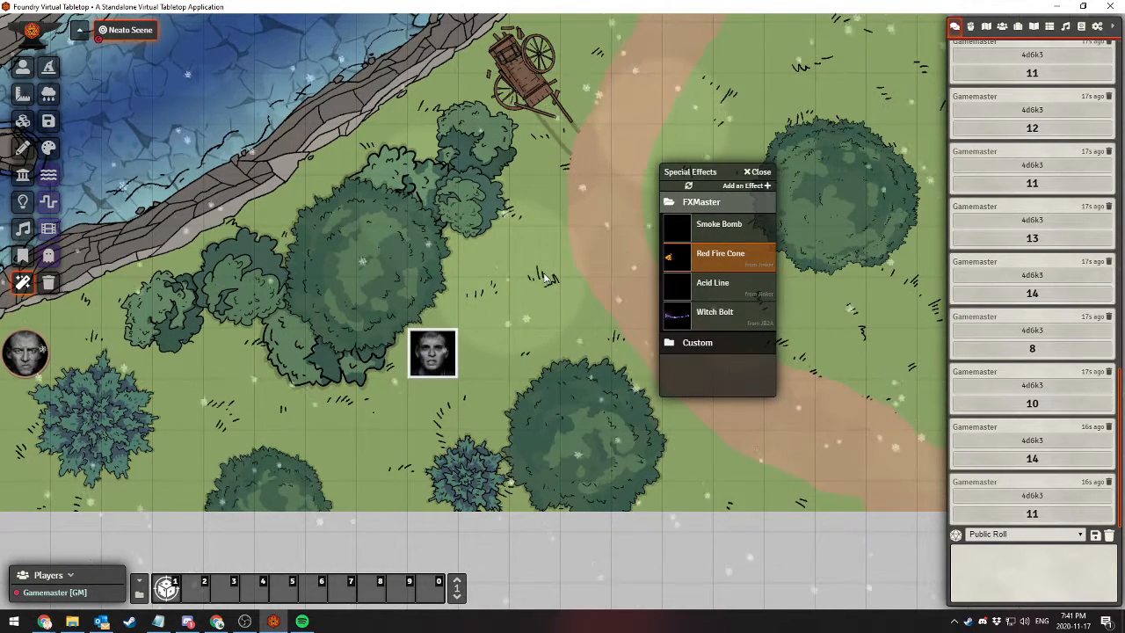
left_click(523, 273)
left_click_drag(529, 312, 519, 327)
left_click_drag(527, 194, 456, 187)
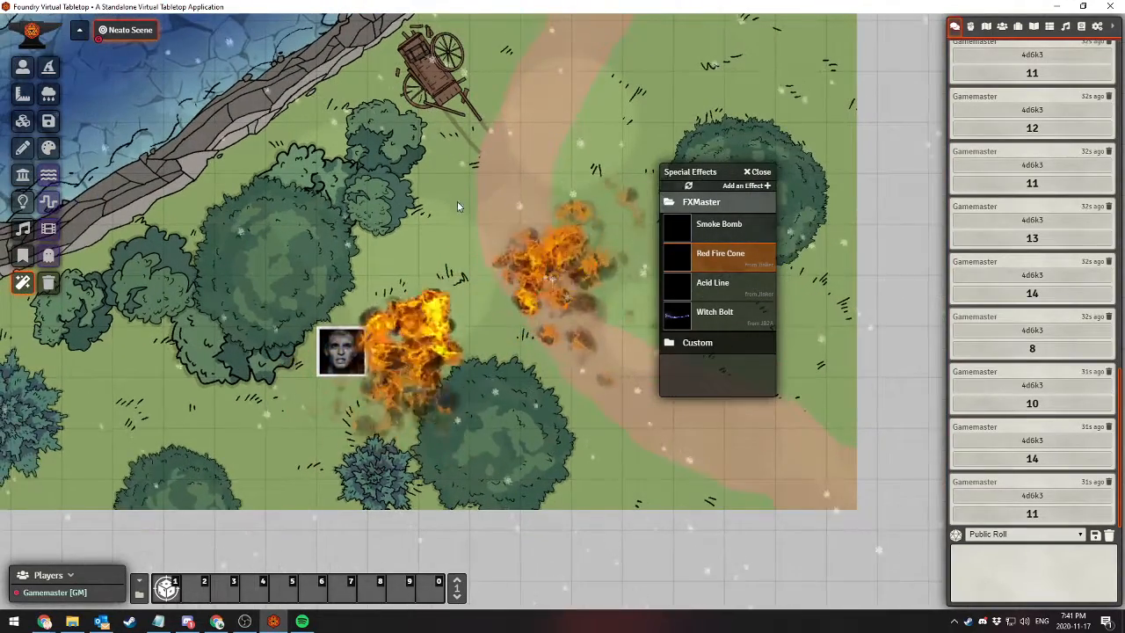
Cast a Smoke Bomb above the token, then several Acid Lines upward from the tree below the path
left_click(700, 232)
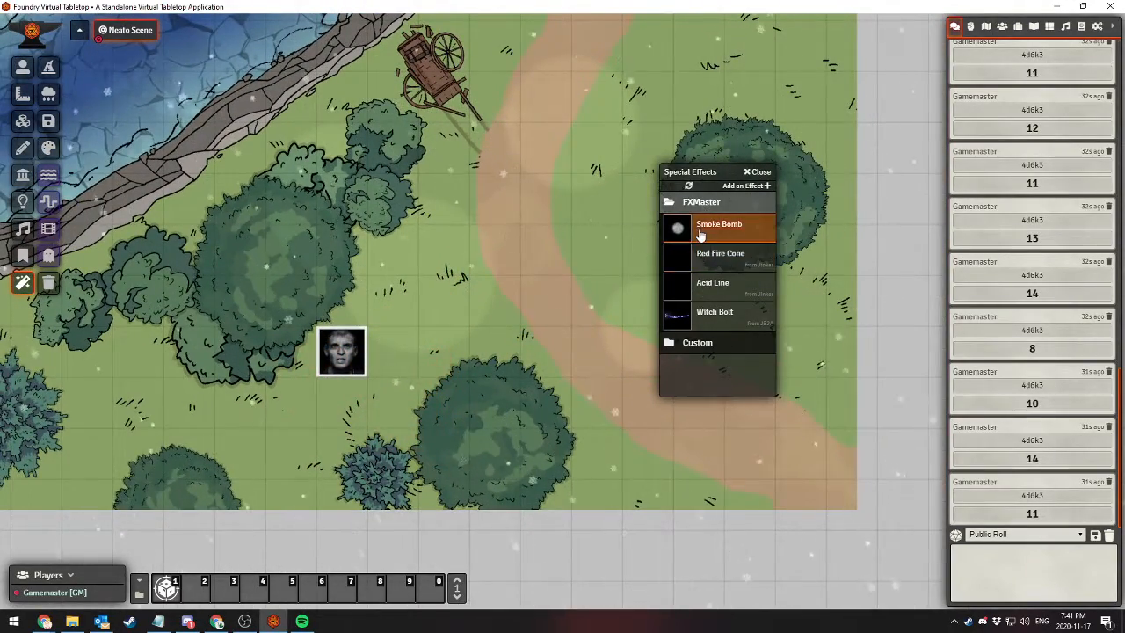
left_click(395, 240)
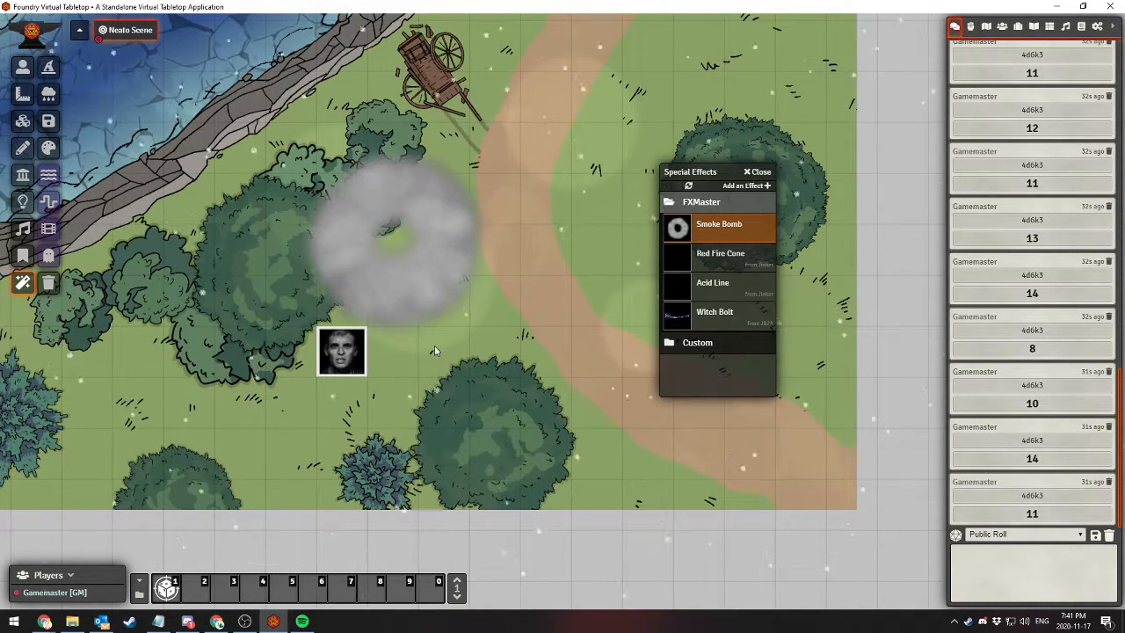
left_click(725, 287)
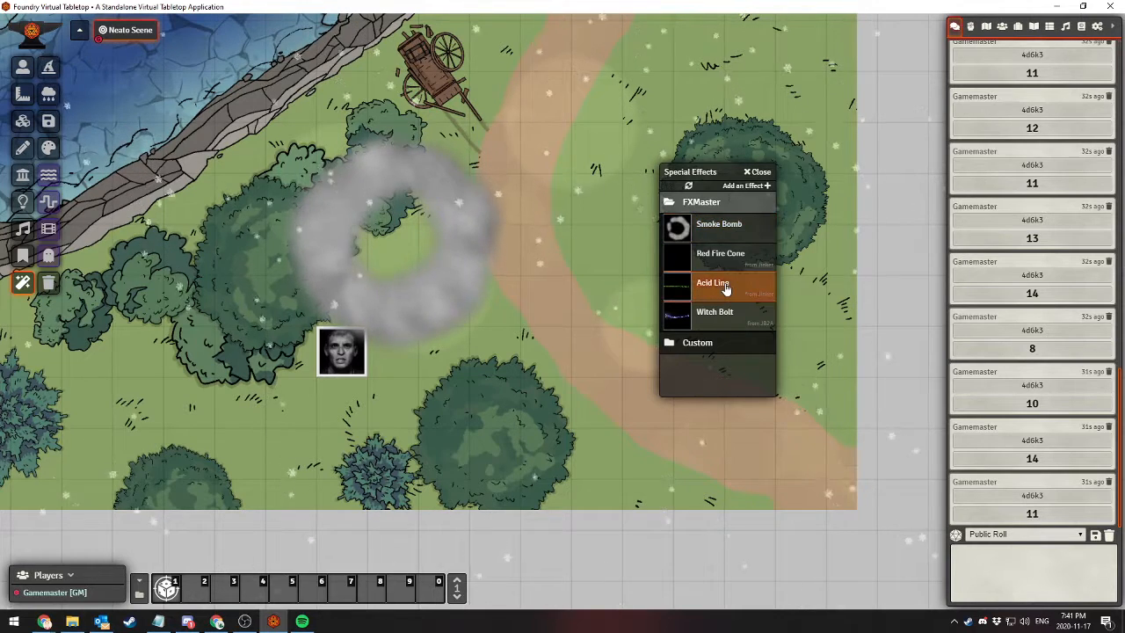
left_click_drag(469, 373, 535, 246)
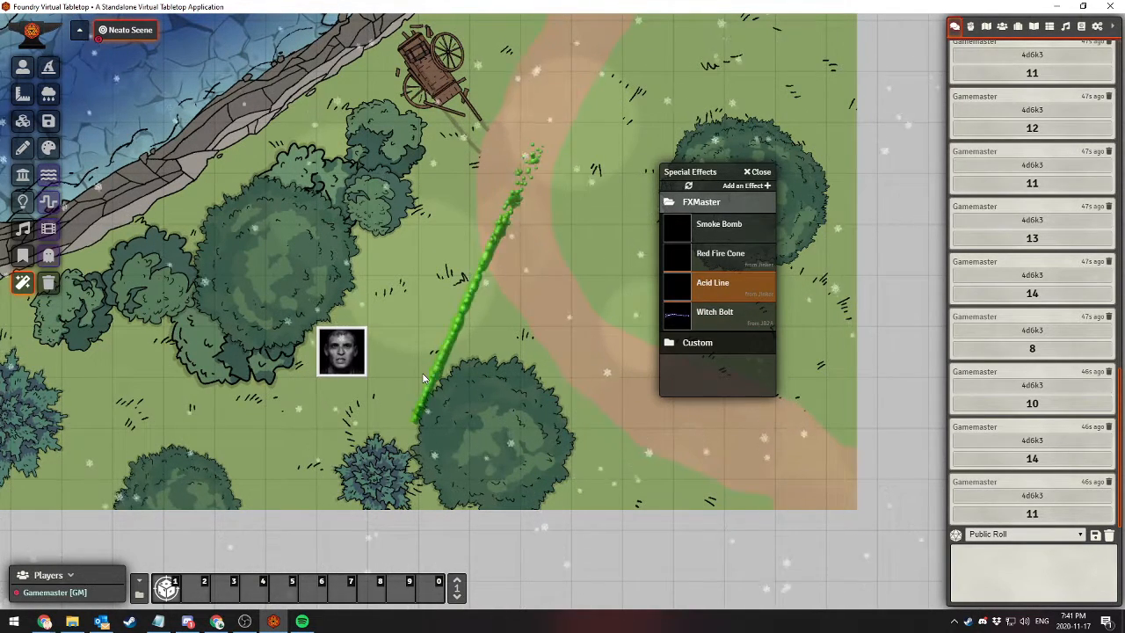
left_click_drag(430, 436, 446, 382)
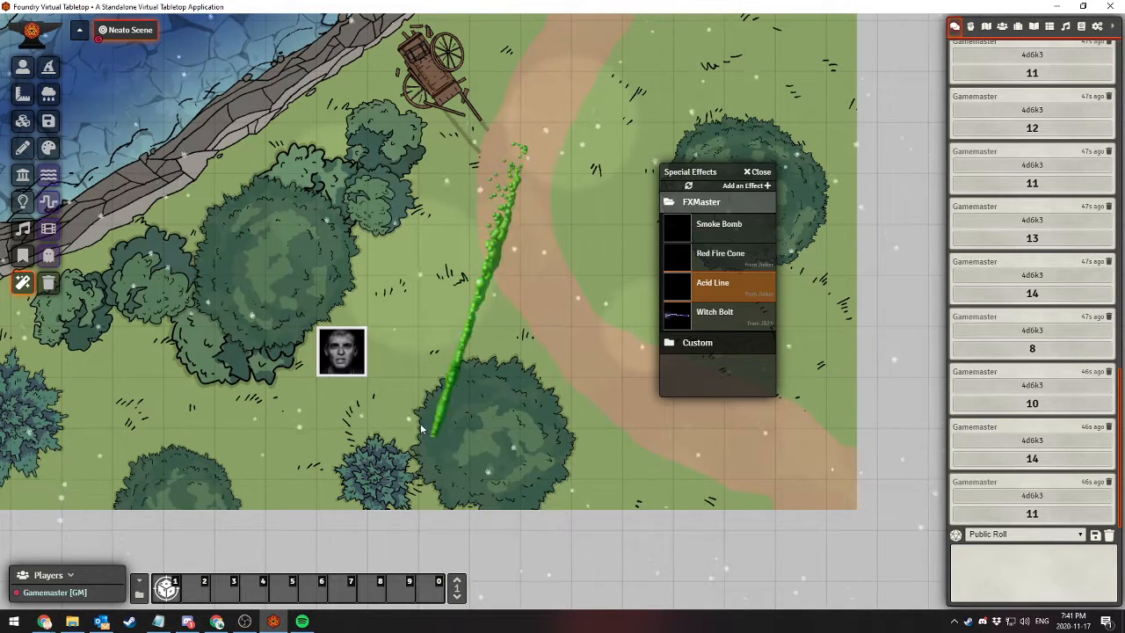
left_click_drag(425, 435, 459, 364)
left_click_drag(490, 423, 456, 351)
Cast two Witch Bolts from the lower tree up toward the cart and bushes, and collapse the FXMaster effects folder
left_click(722, 318)
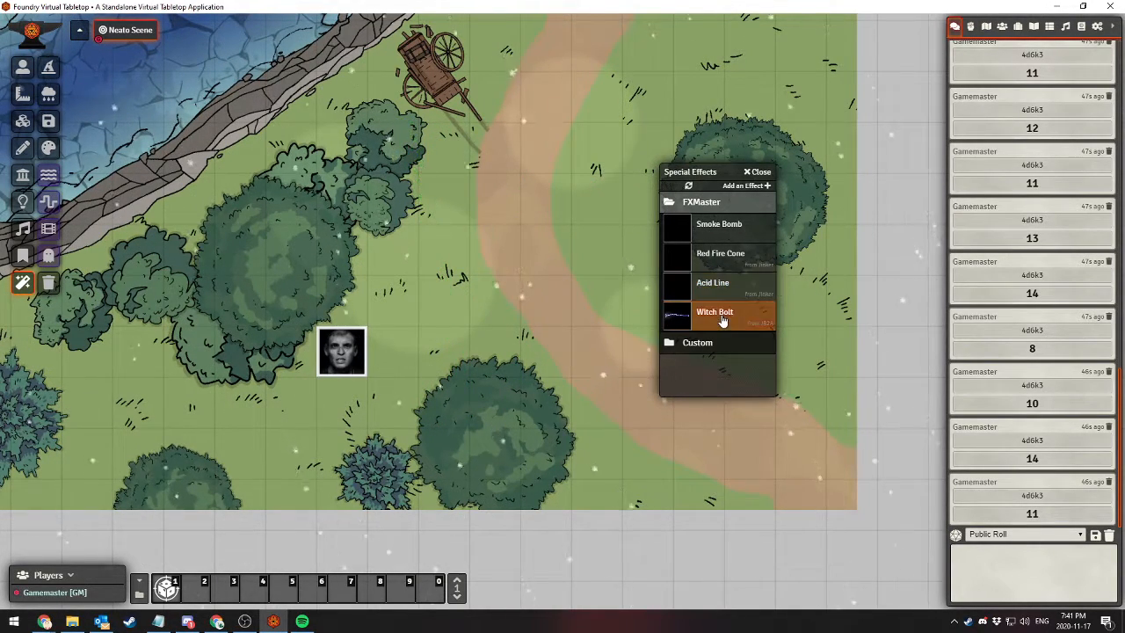
left_click_drag(509, 406, 496, 145)
left_click_drag(457, 404, 380, 154)
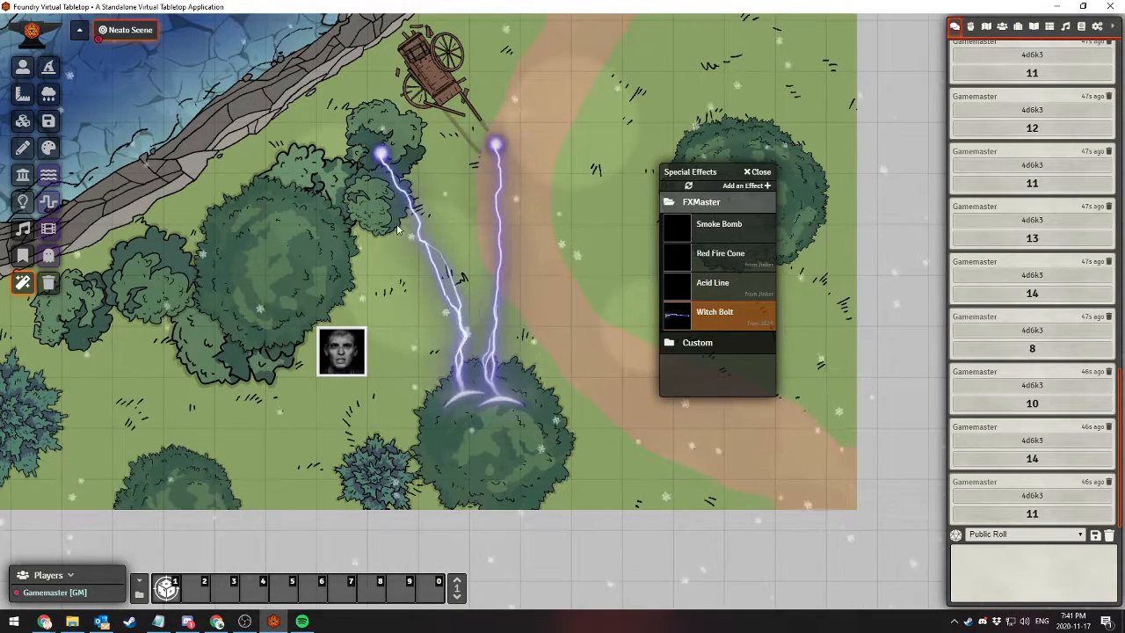
left_click(695, 203)
left_click(700, 203)
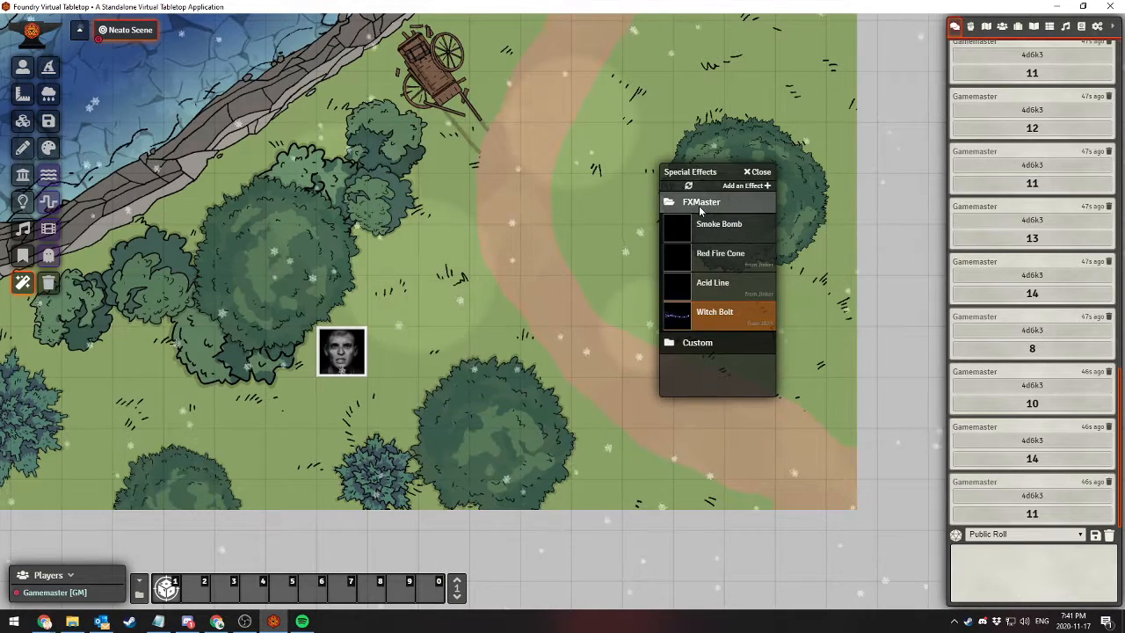
left_click(700, 204)
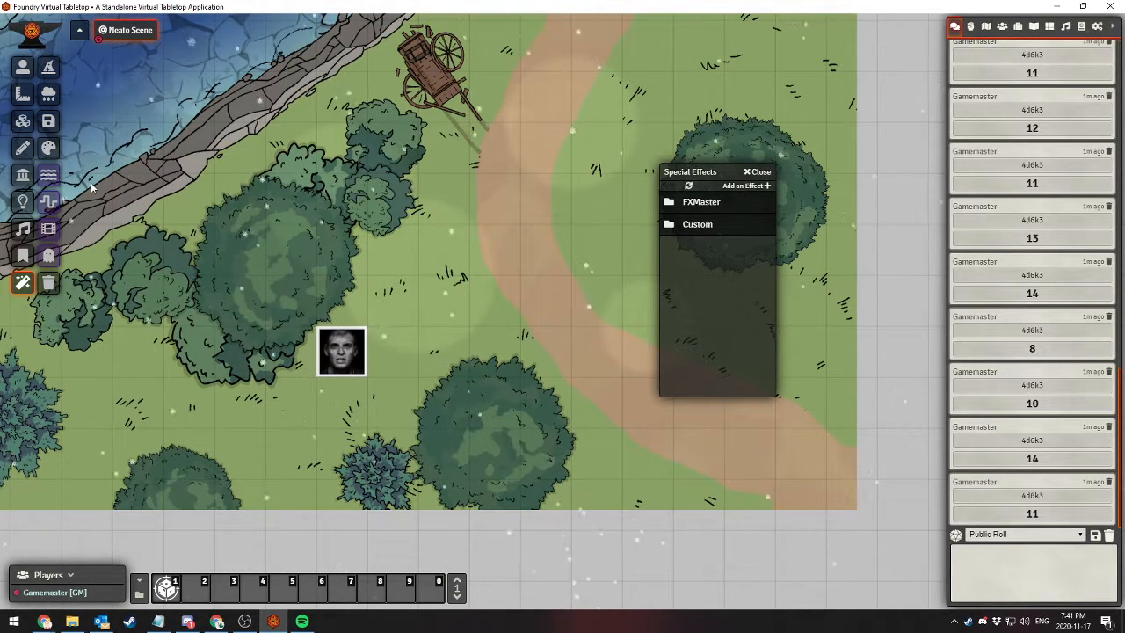
Open the FXMaster weather effects and examine the density option for Autumn Leaves
left_click(50, 98)
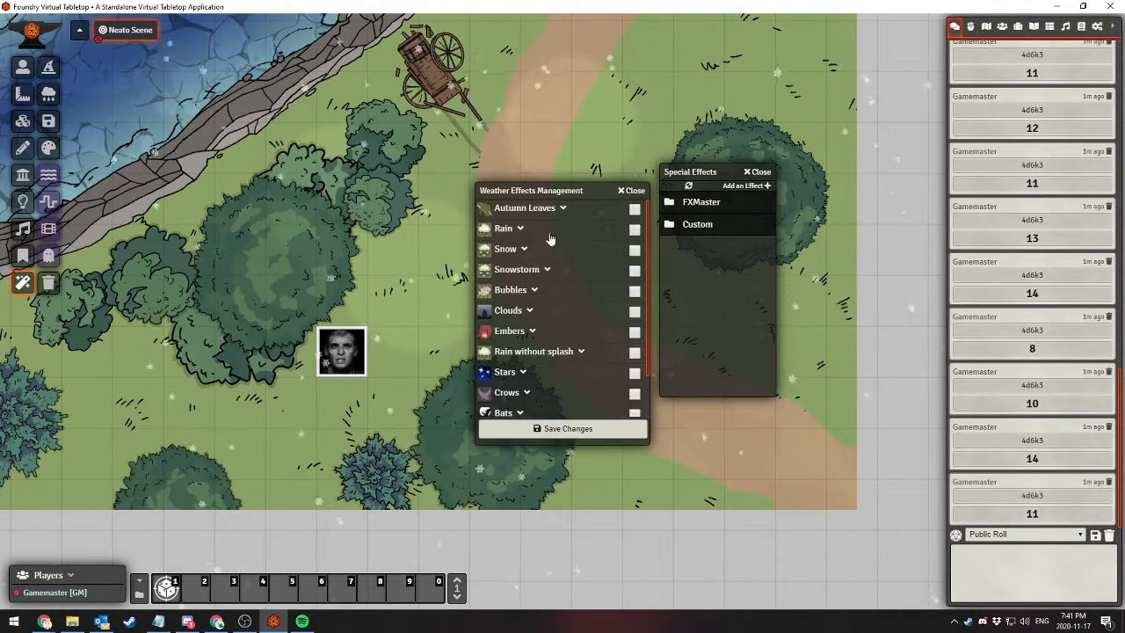
left_click(524, 210)
left_click(523, 209)
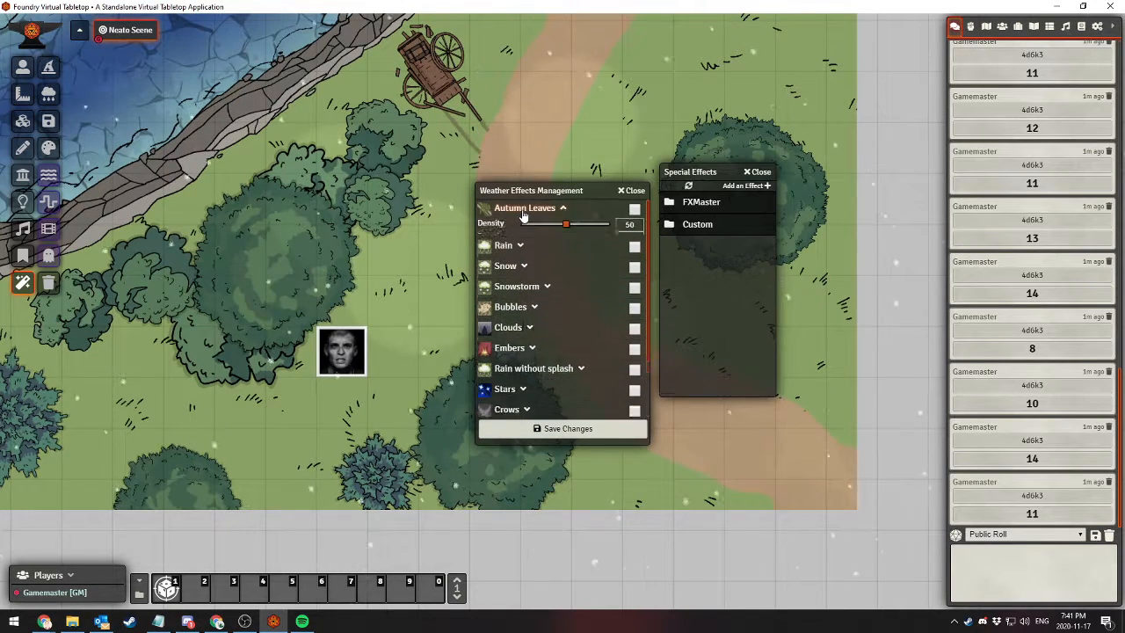
Clear the Snow weather effect in Neato Scene's configuration, leaving it blank, and save the scene
left_click(985, 27)
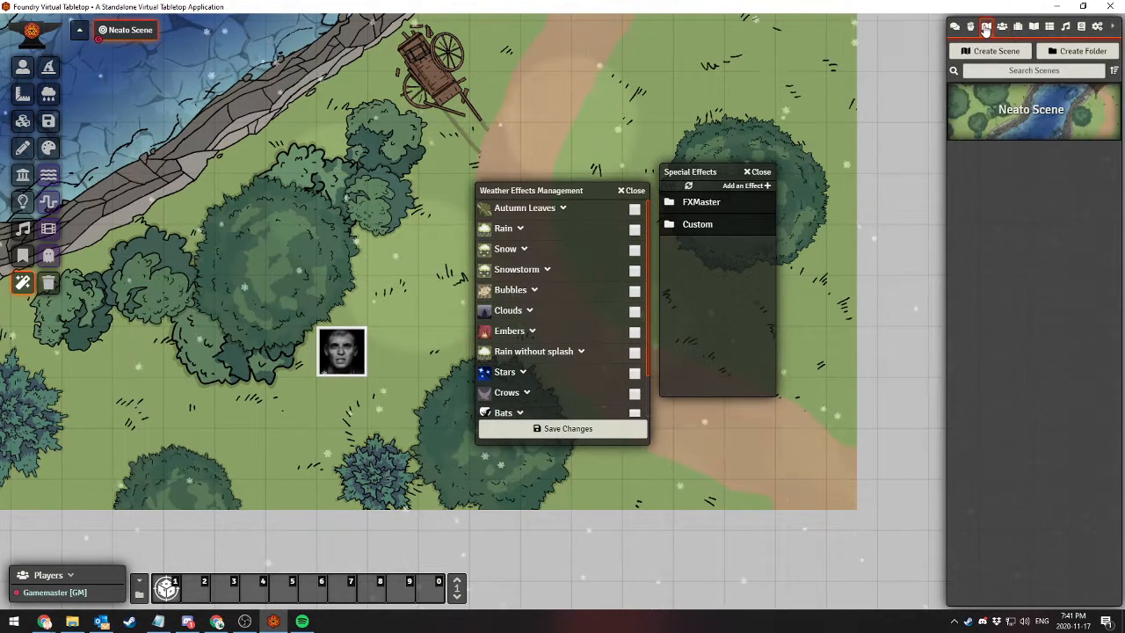
right_click(1022, 119)
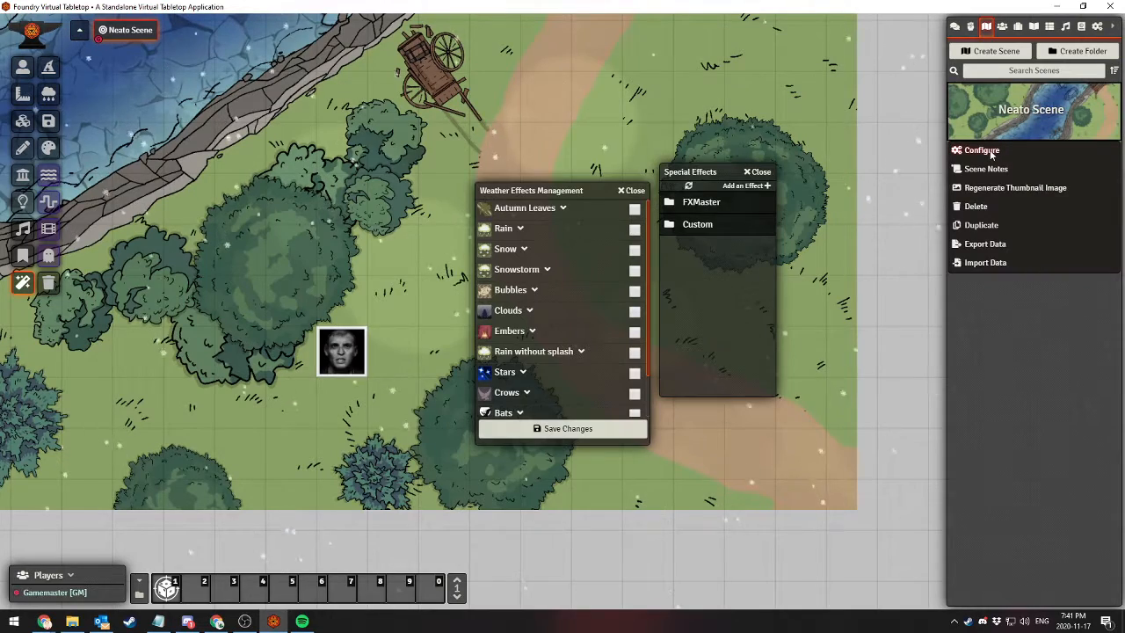
left_click(980, 149)
scroll(531, 304, "down", 2)
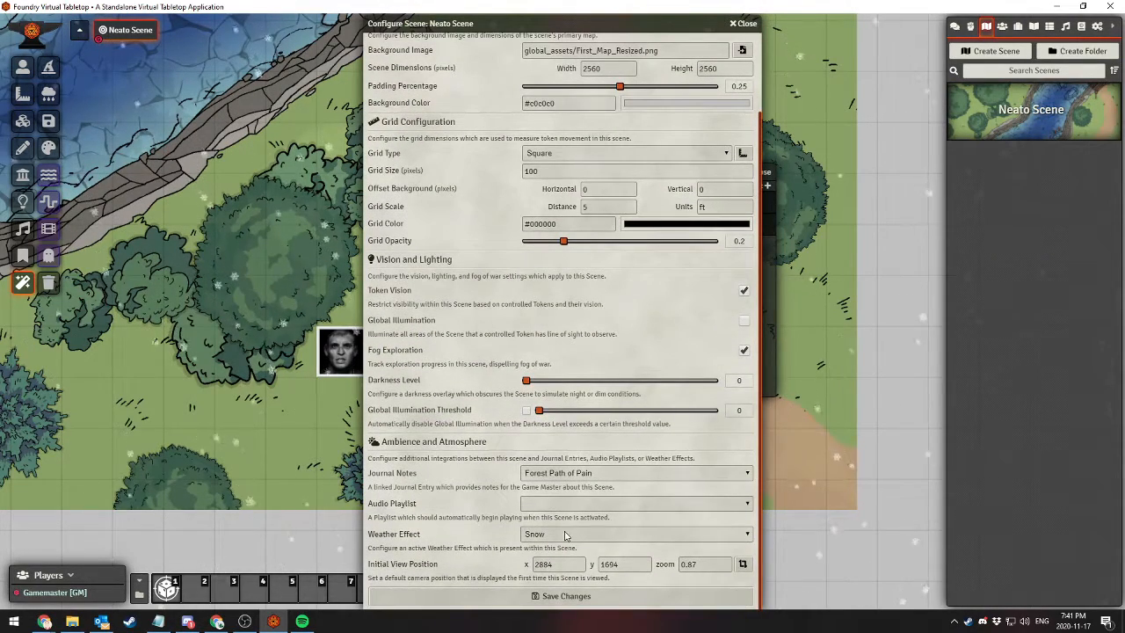
left_click(565, 534)
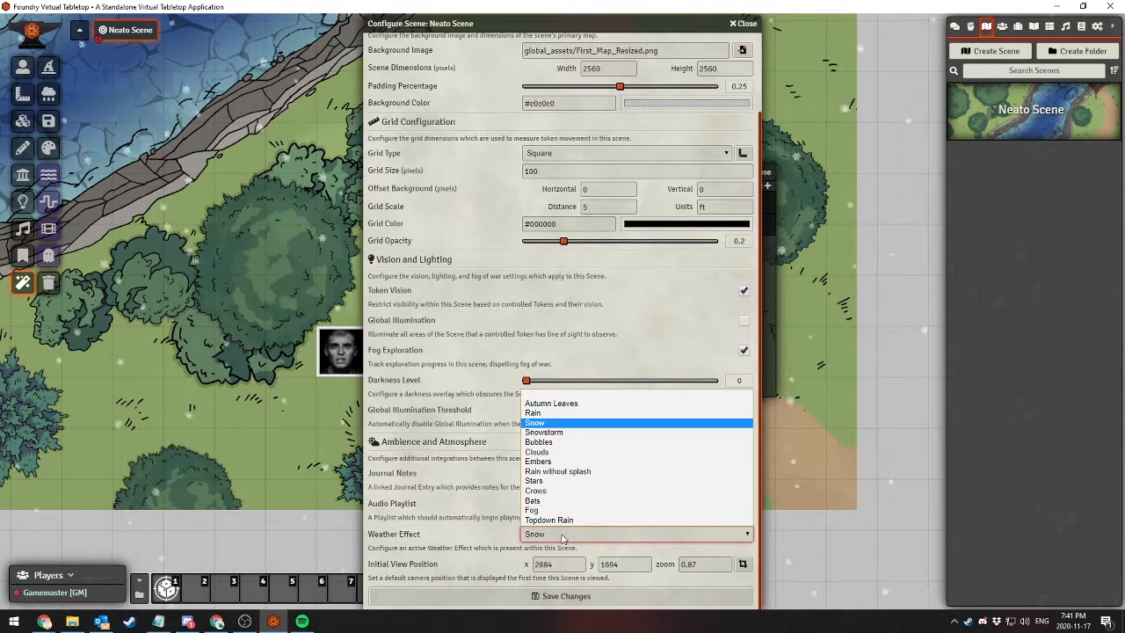
left_click(555, 396)
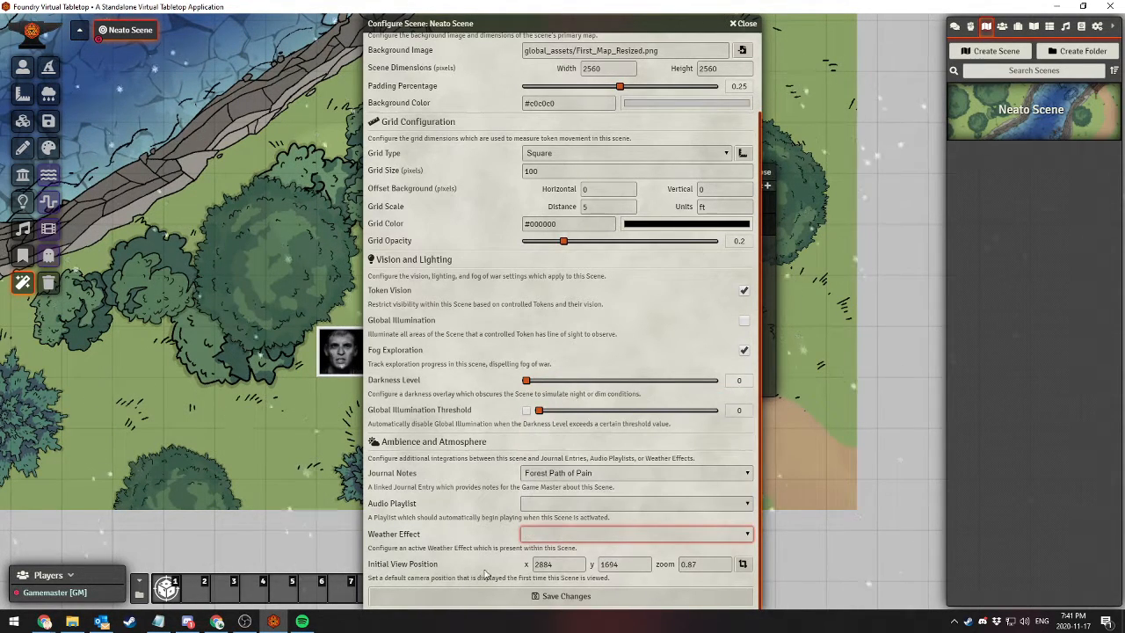
left_click(518, 595)
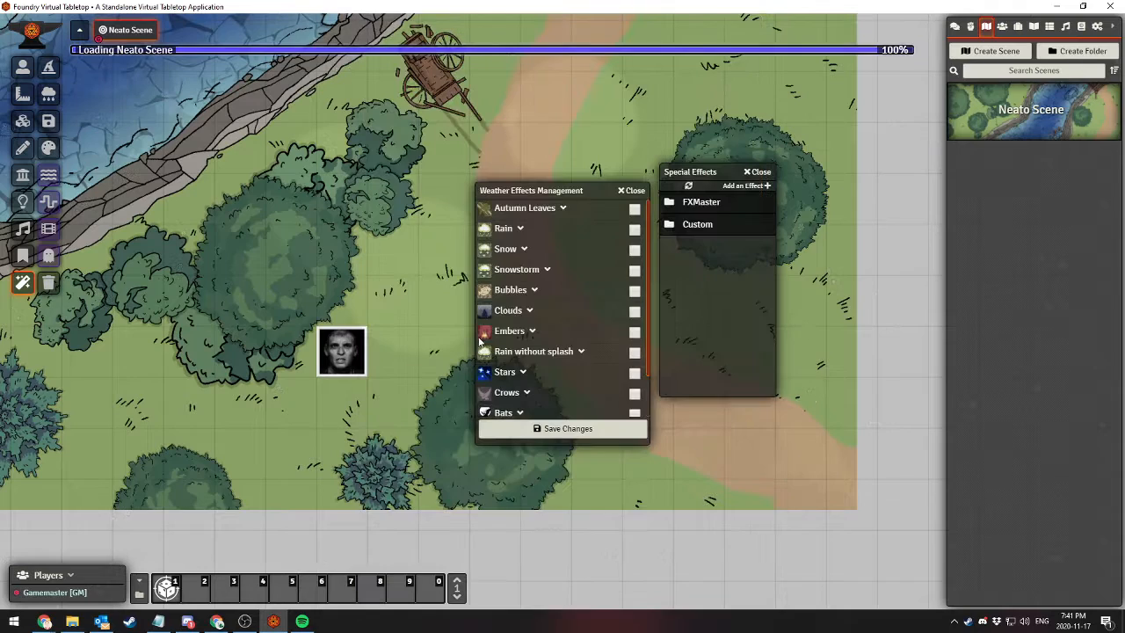
Enable Snow in the FXMaster weather effects, close the Special Effects window, and save the weather changes
left_click(516, 250)
left_click(516, 251)
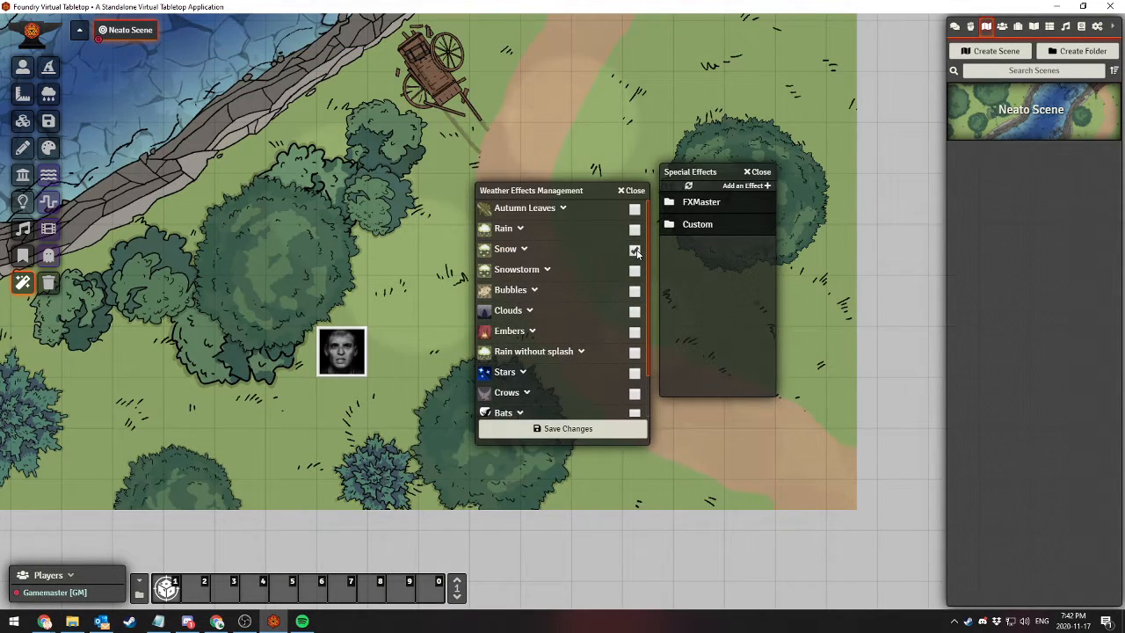
left_click(763, 176)
left_click_drag(585, 188, 733, 122)
left_click(706, 362)
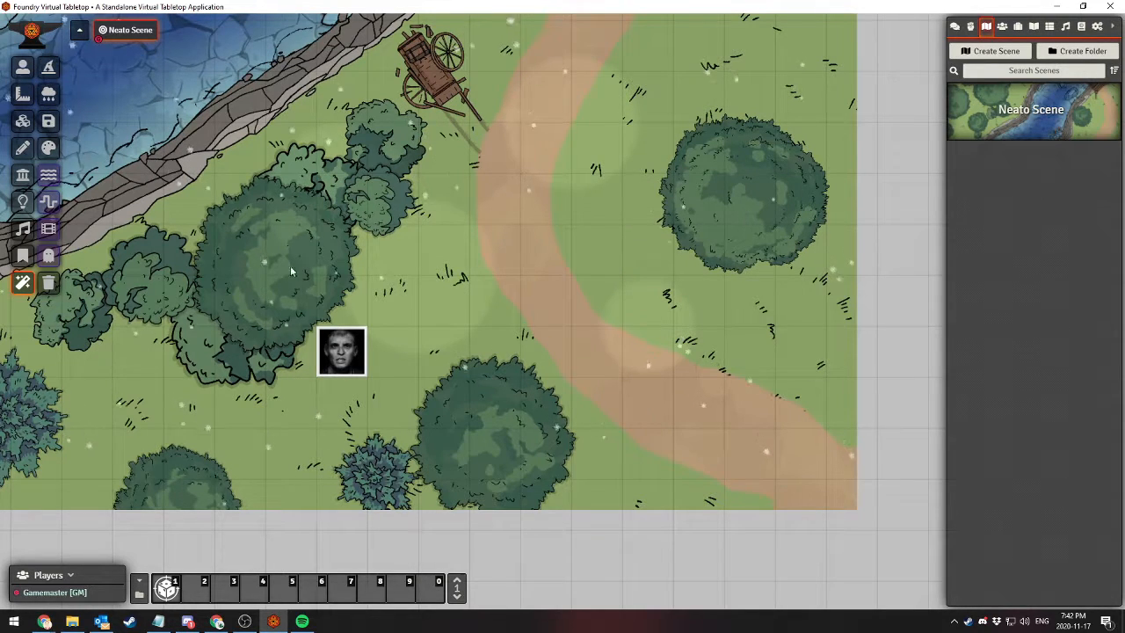
Replace Snow with Embers in the FXMaster weather effects and save the changes
left_click(48, 98)
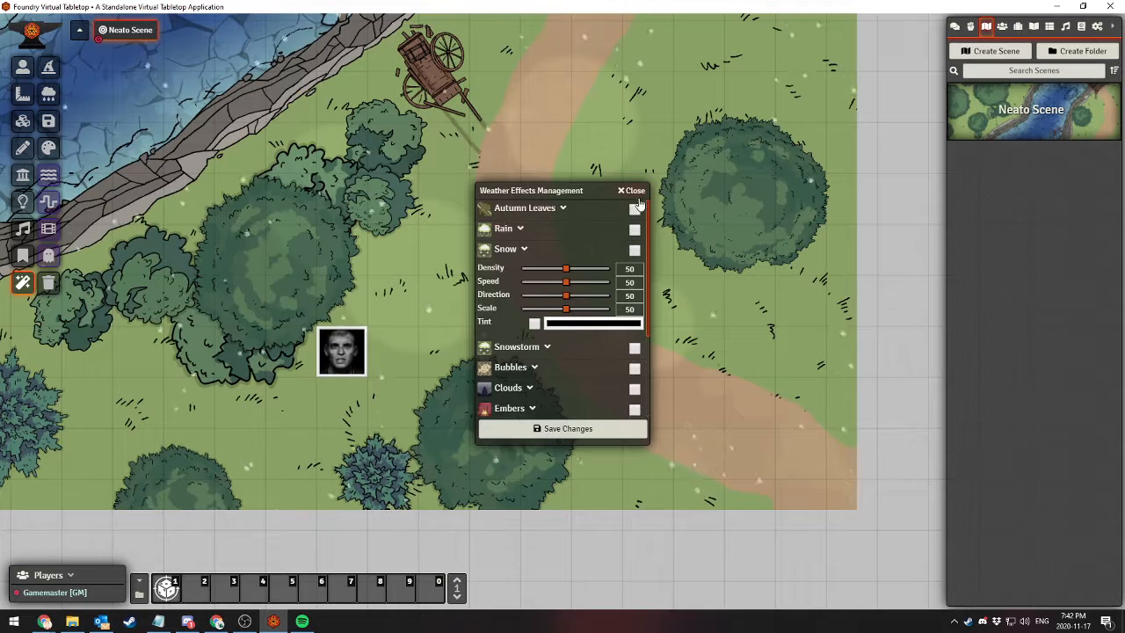
scroll(516, 397, "down", 3)
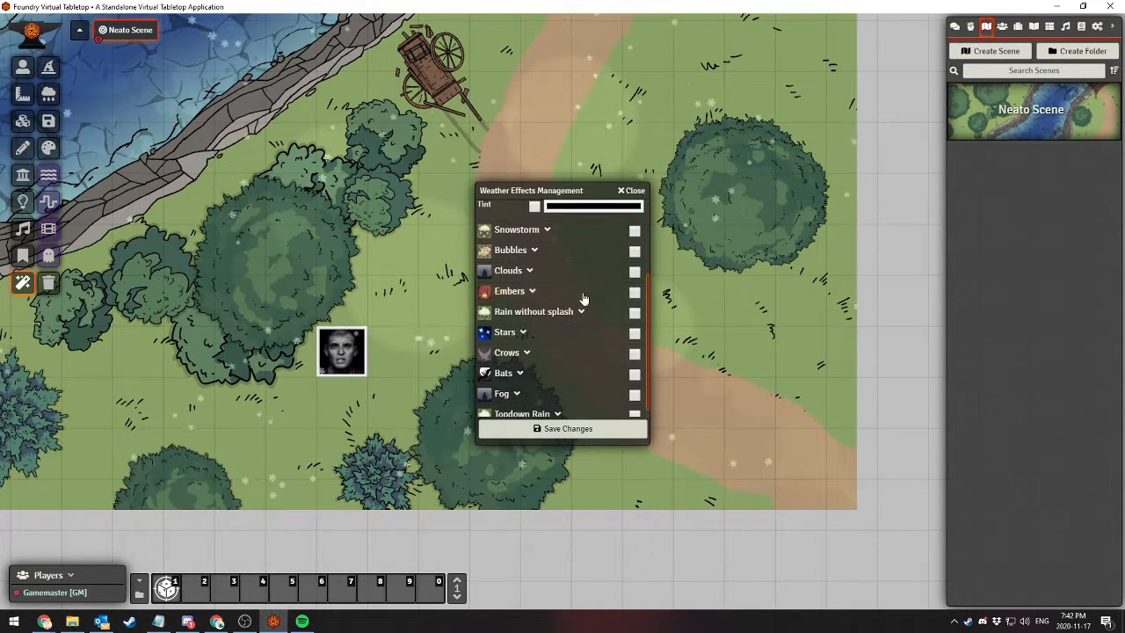
left_click(634, 291)
left_click(562, 429)
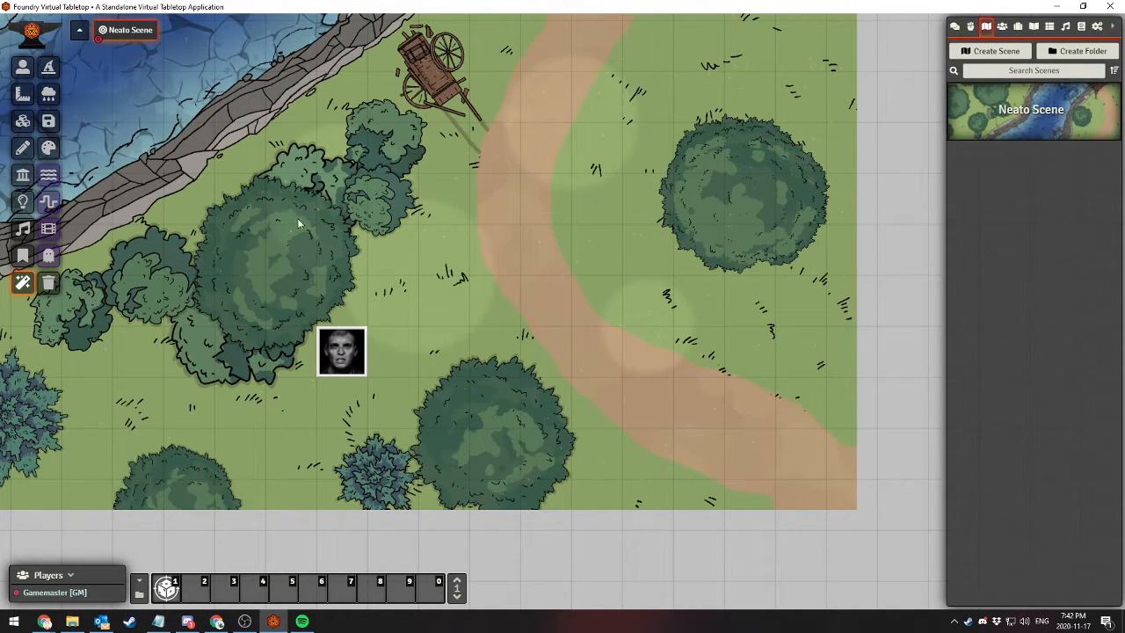
Enable Crows in the FXMaster weather effects, save the changes, and view the effect across the scene
left_click(49, 95)
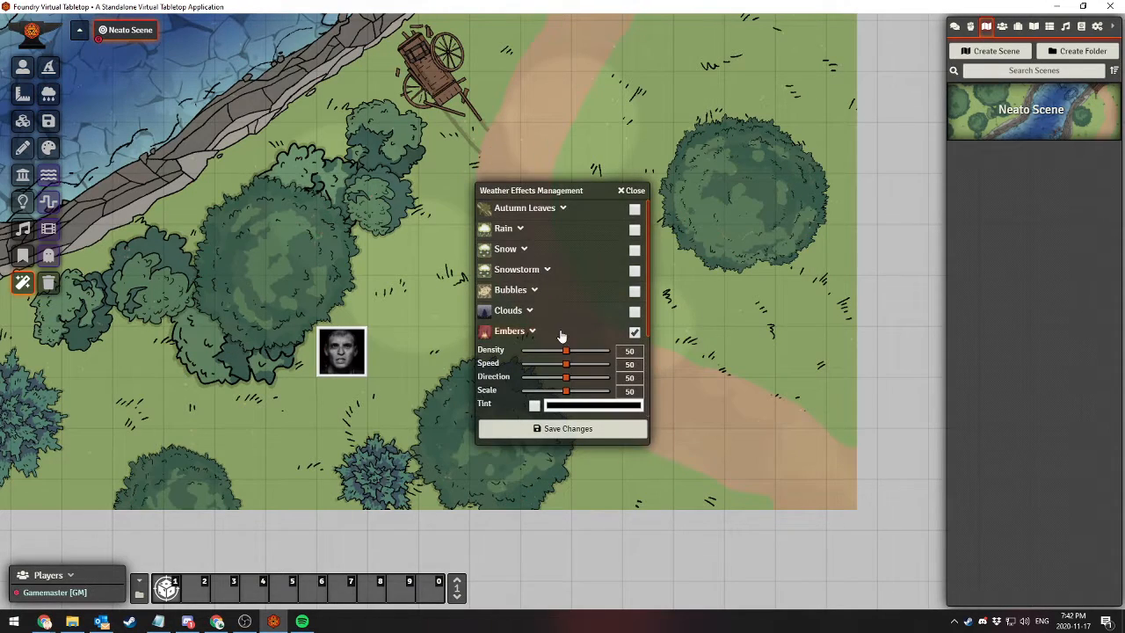
scroll(561, 334, "down", 3)
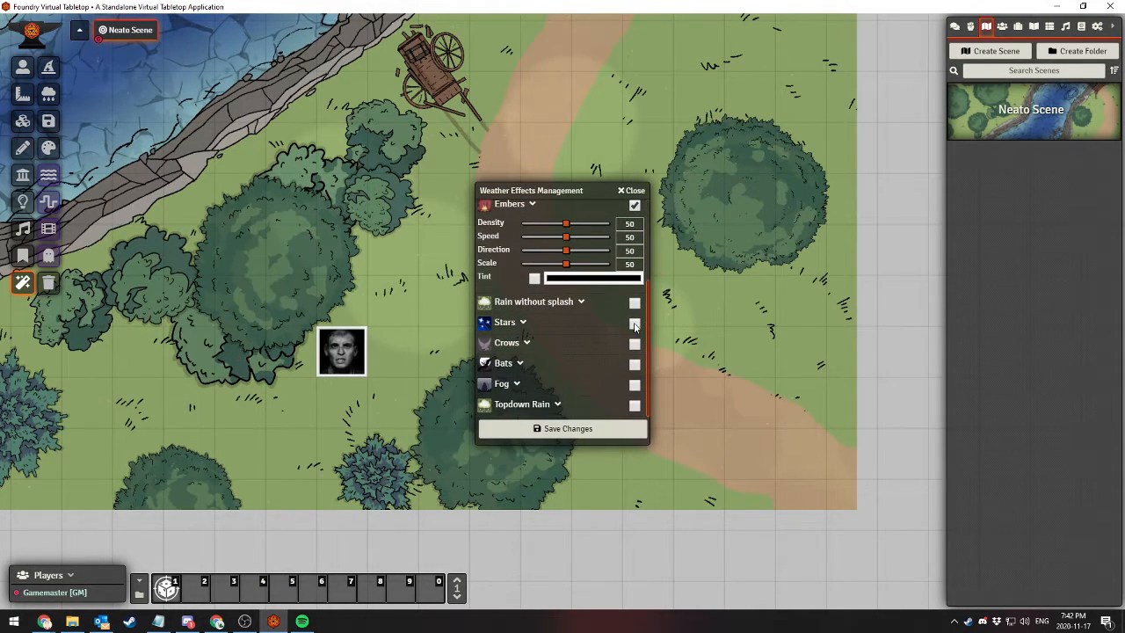
scroll(575, 328, "up", 3)
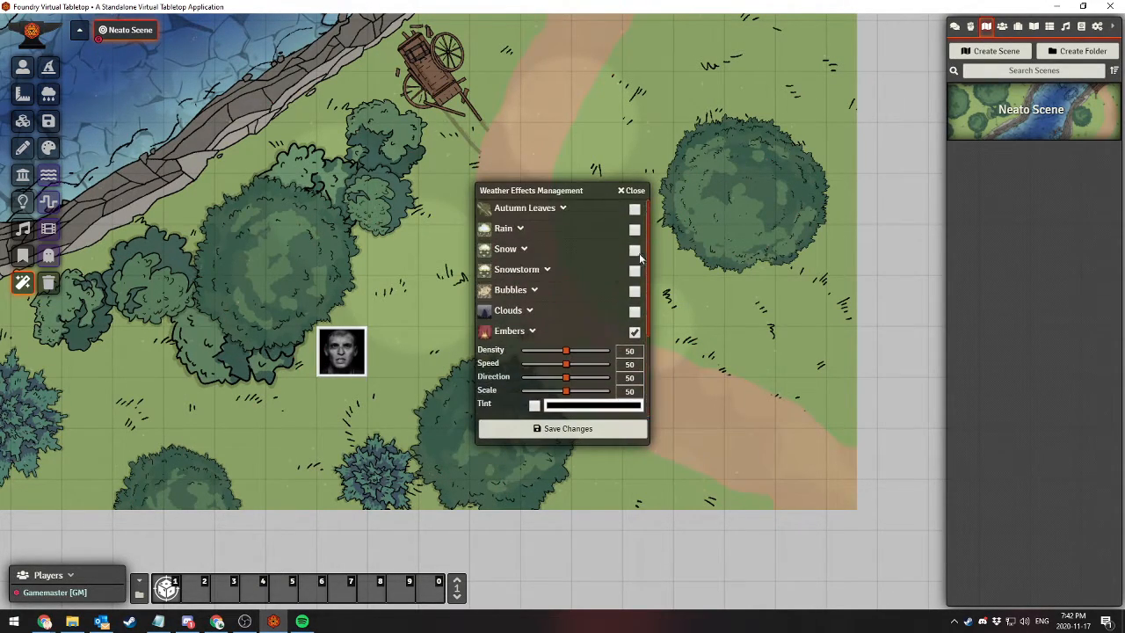
scroll(576, 404, "down", 3)
left_click(576, 427)
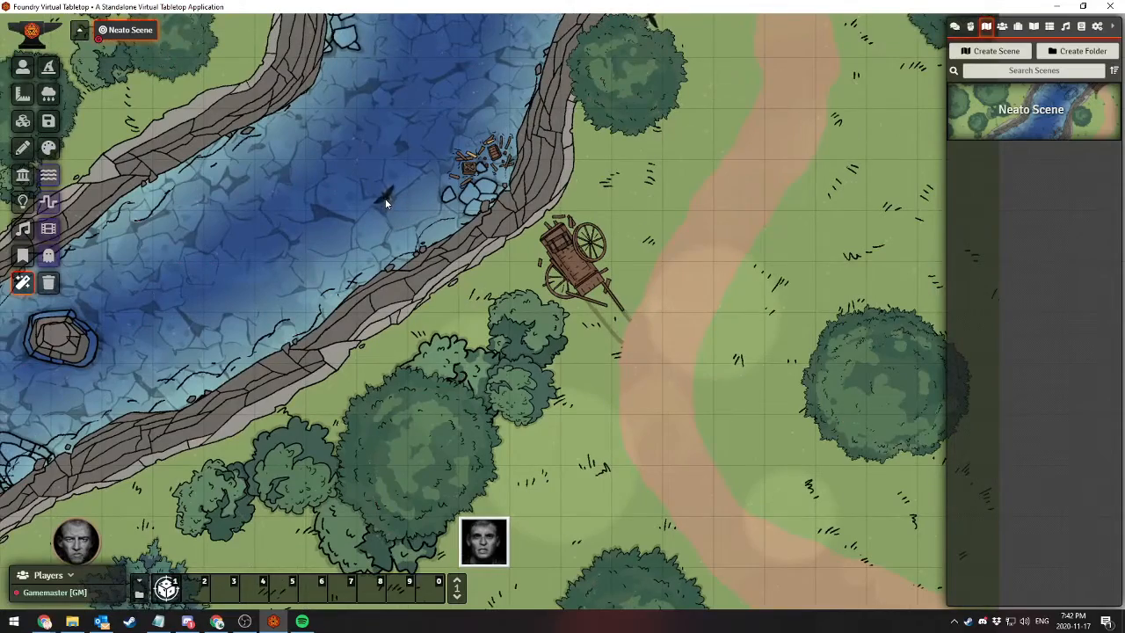
mouse_move(385, 201)
left_mouse_down()
mouse_move(403, 381)
mouse_move(369, 207)
left_mouse_up()
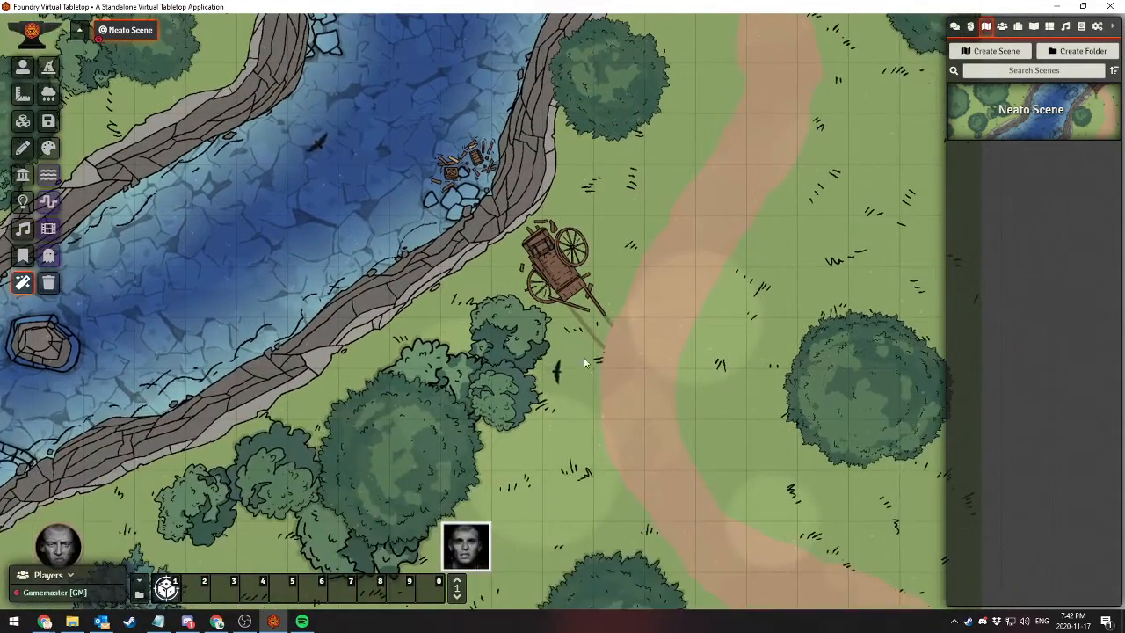
left_click_drag(583, 356, 545, 267)
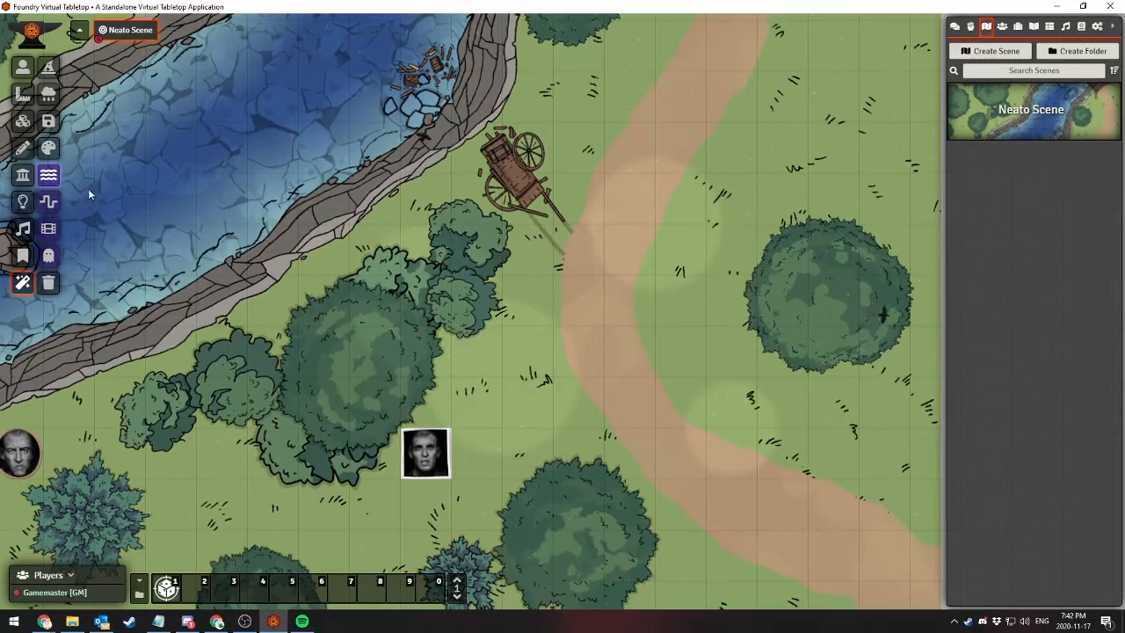
left_click_drag(245, 190, 423, 353)
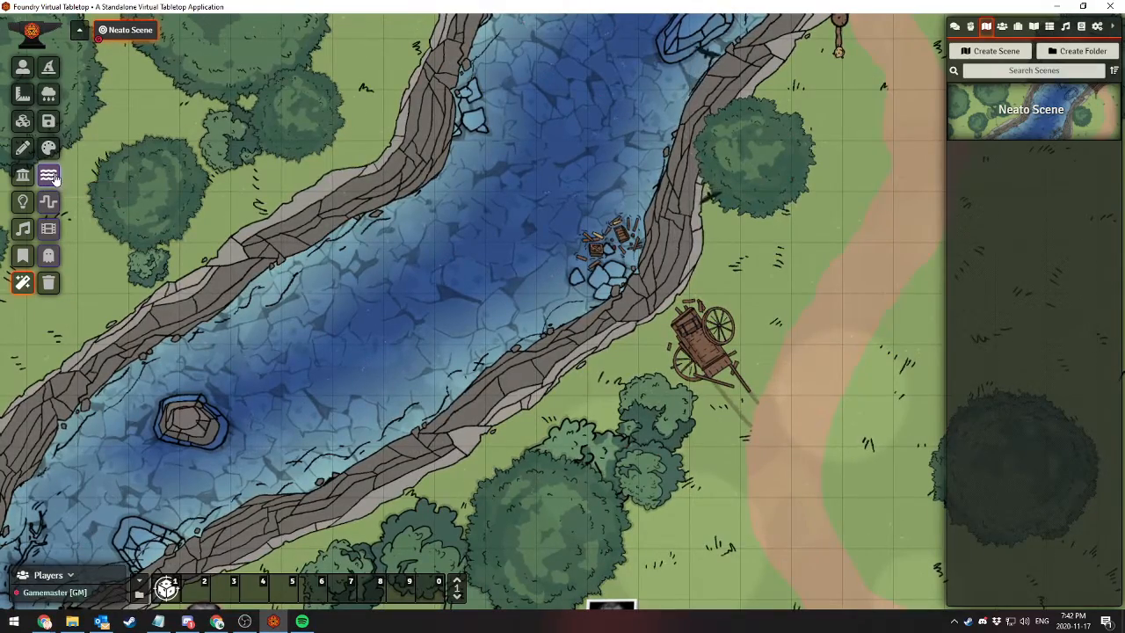
Try the underwater filter, switch to the Predator filter, and view it over the tokens on the scene
left_click(51, 177)
left_click(49, 203)
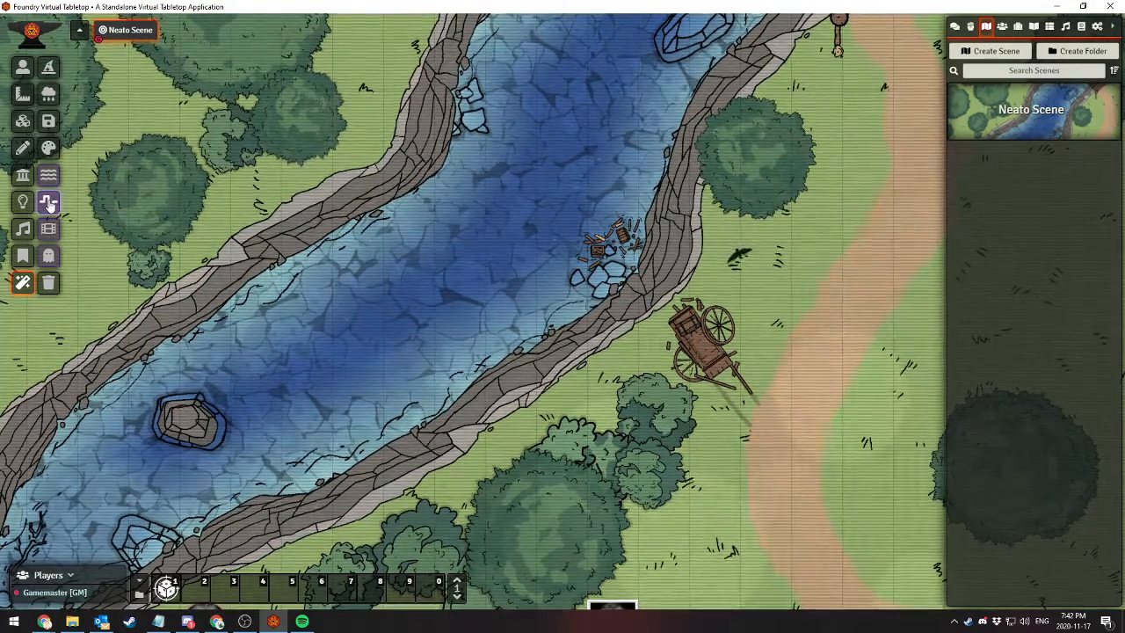
left_click_drag(544, 486, 430, 244)
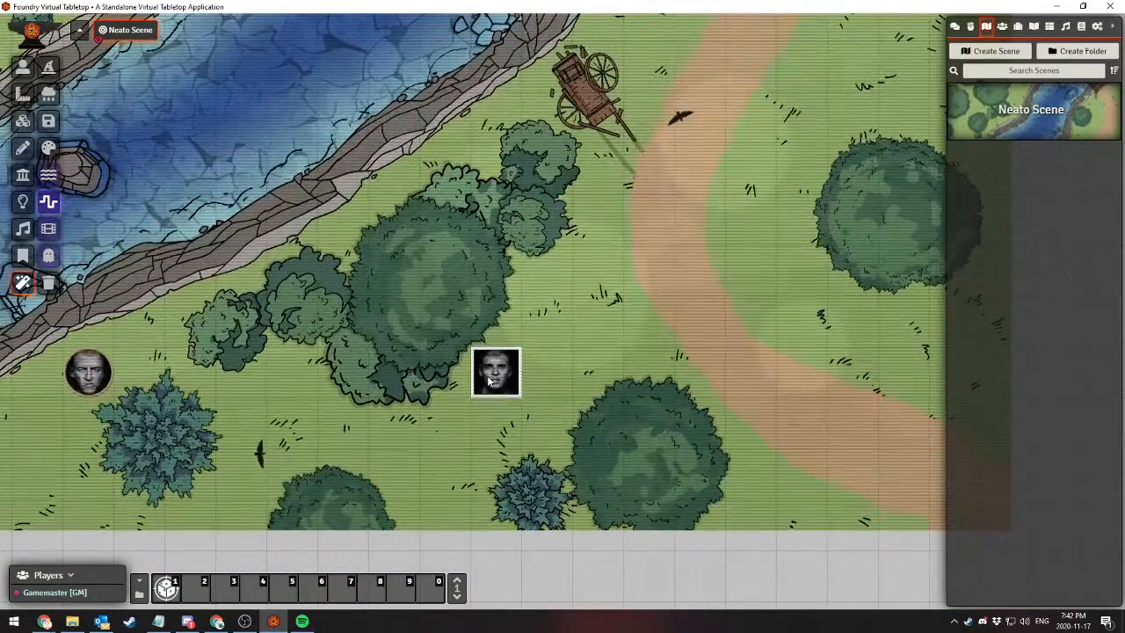
left_click_drag(538, 341, 555, 329)
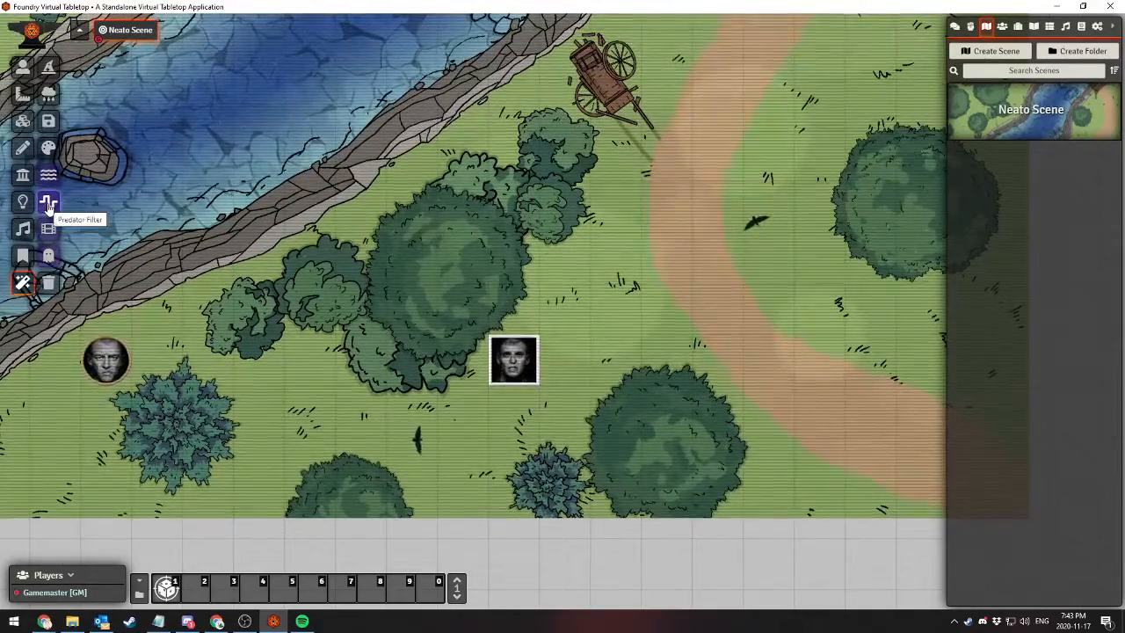
Replace the Predator filter with the old film filter and view it on the scene
left_click(49, 203)
left_click(48, 230)
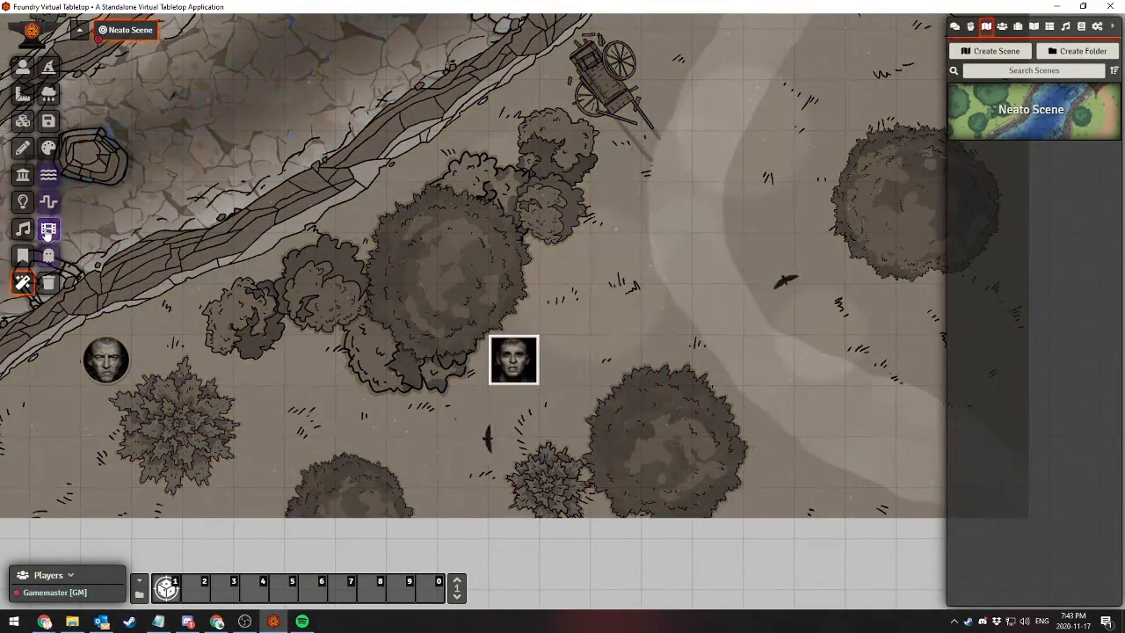
left_click_drag(347, 169, 334, 227)
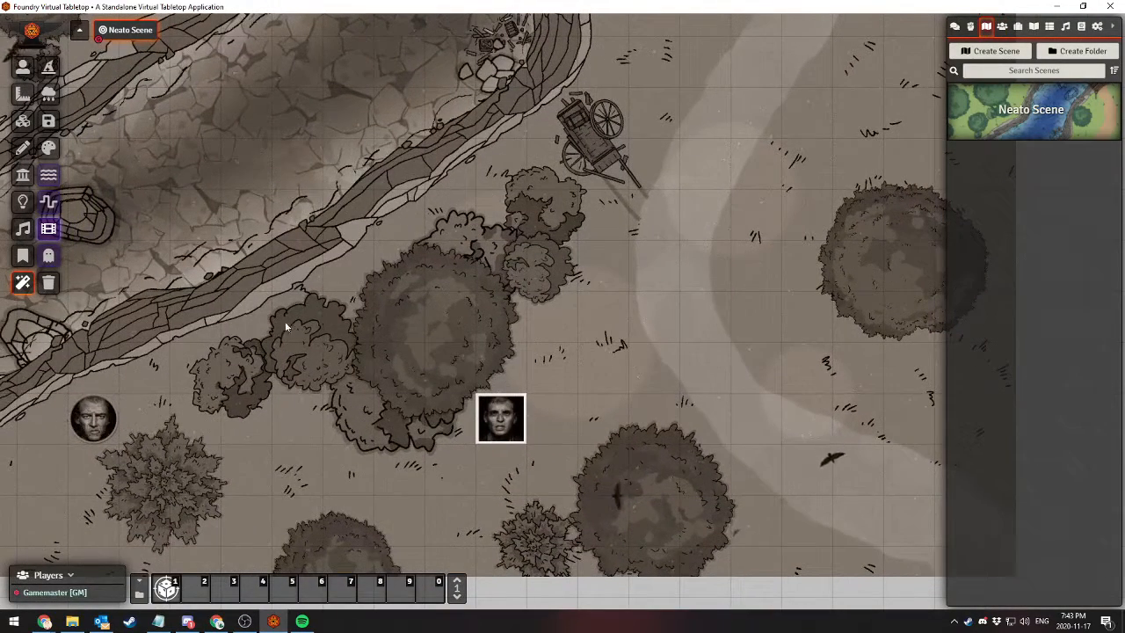
Turn off the old film filter and delete every FXMaster effect from the scene
left_click(49, 231)
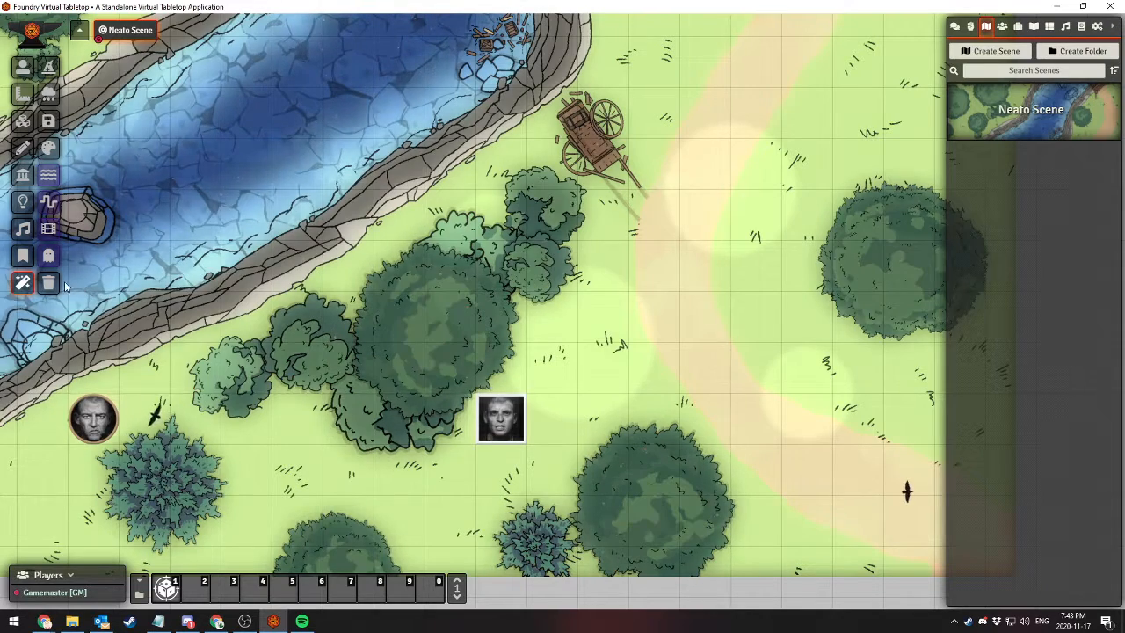
left_click(48, 282)
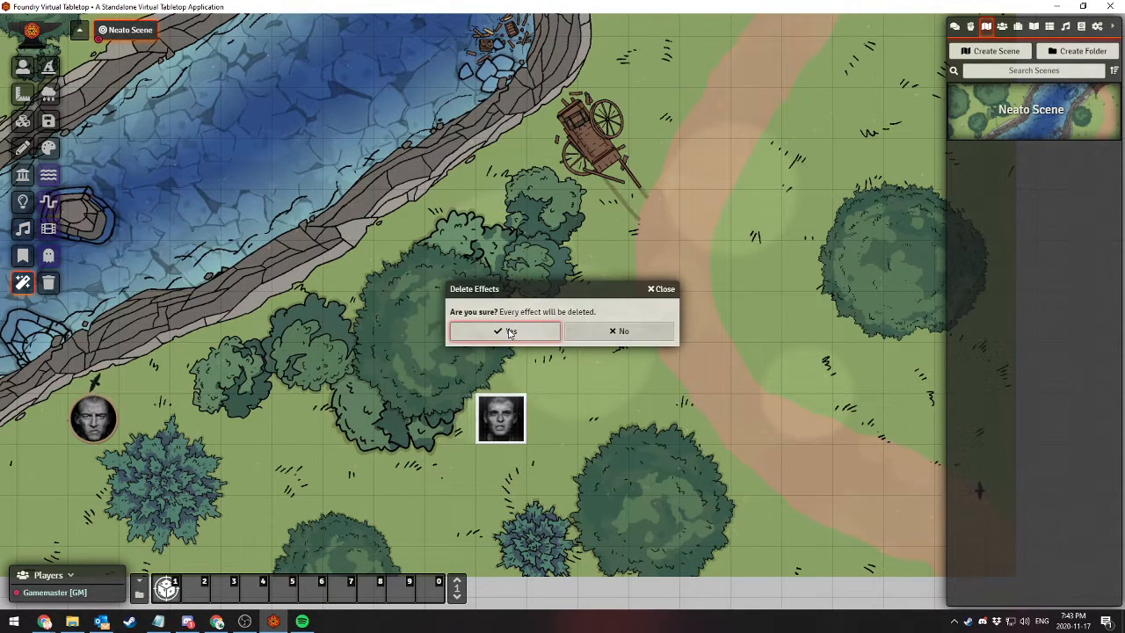
left_click(509, 331)
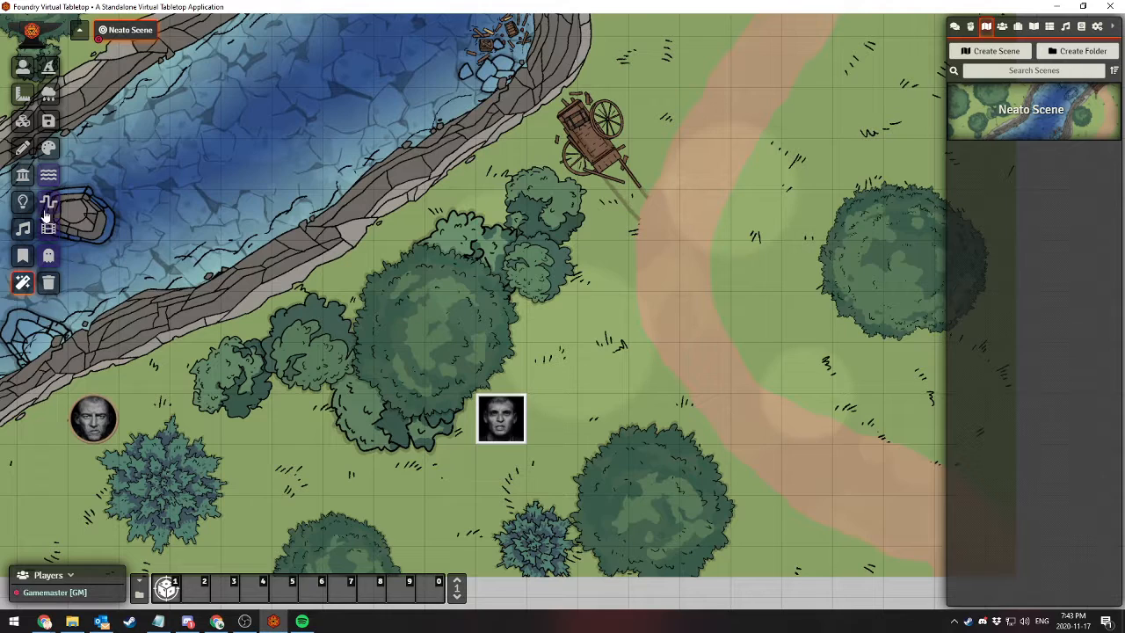
Examine the form for adding a custom special effect, closing it and the Special Effects window without saving
left_click(49, 68)
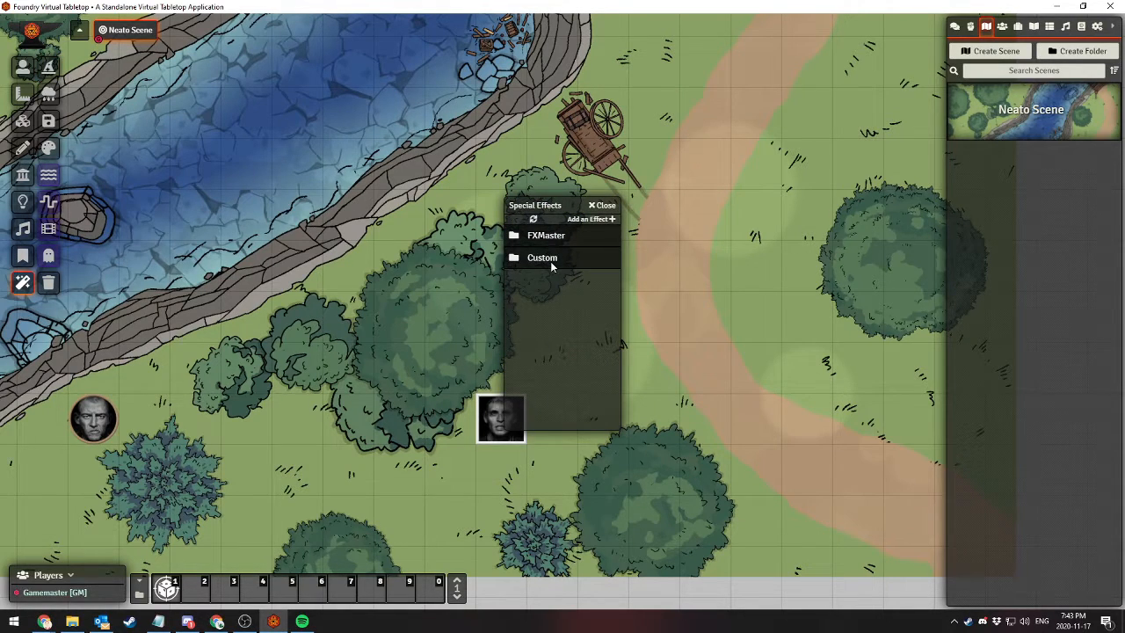
left_click(583, 221)
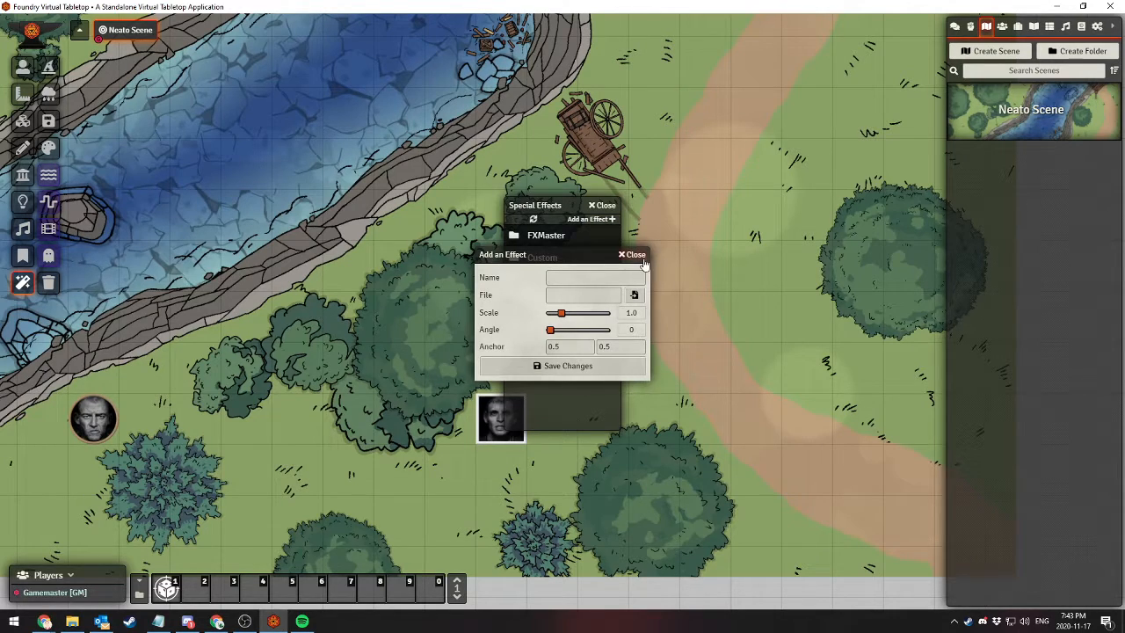
left_click(634, 255)
left_click(604, 205)
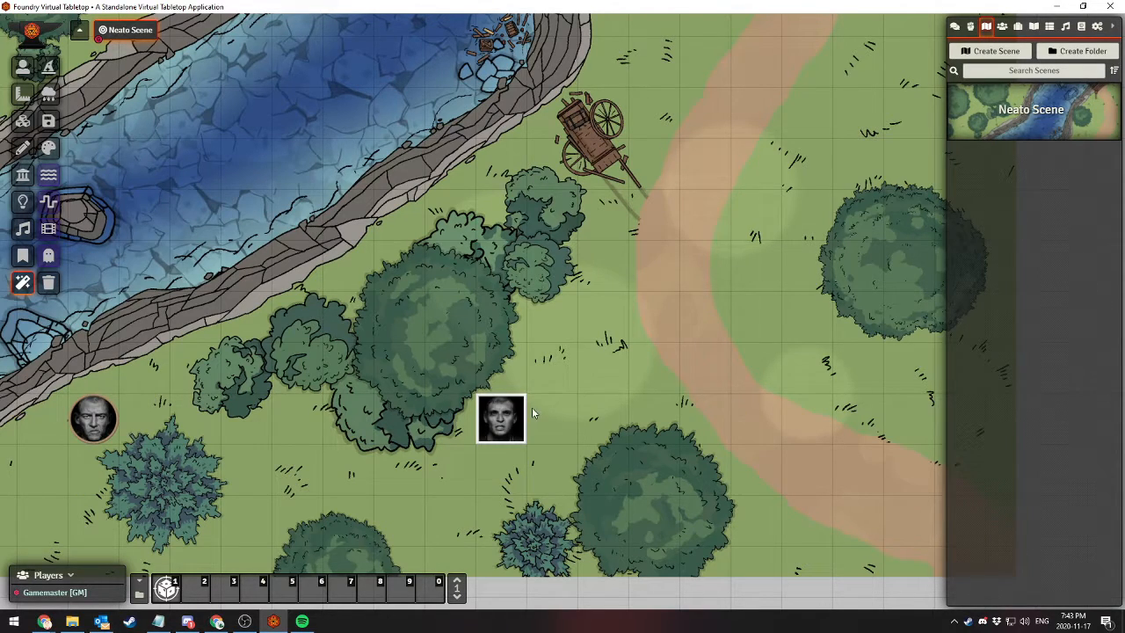
Return to the token controls and select the square-framed token beside the bushes
left_click(26, 69)
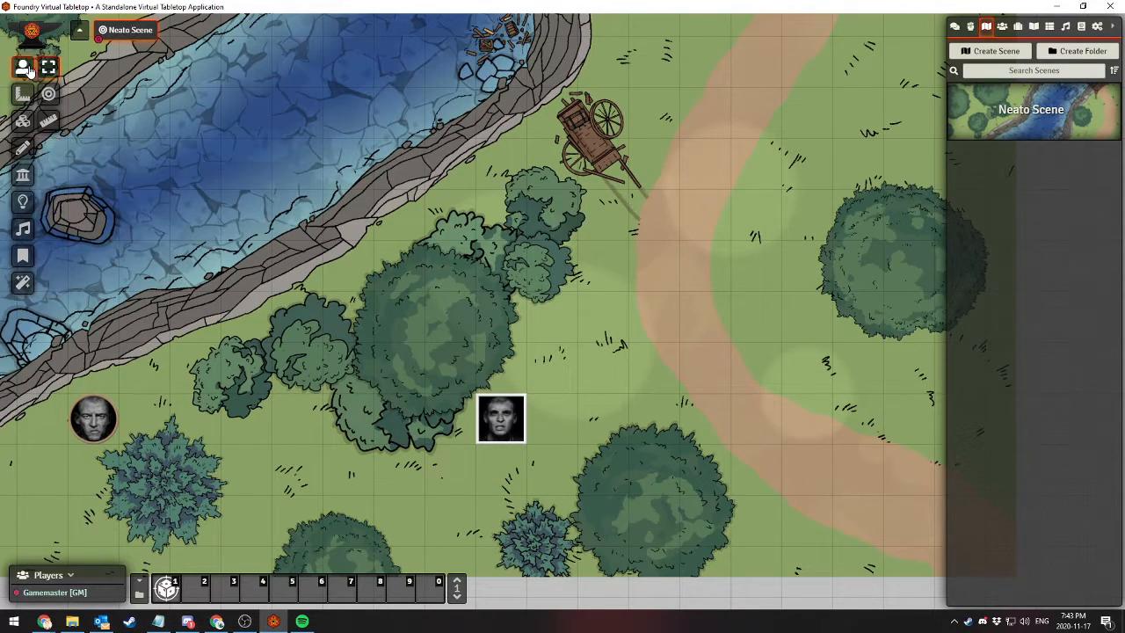
left_click(501, 420)
left_click_drag(707, 364, 785, 382)
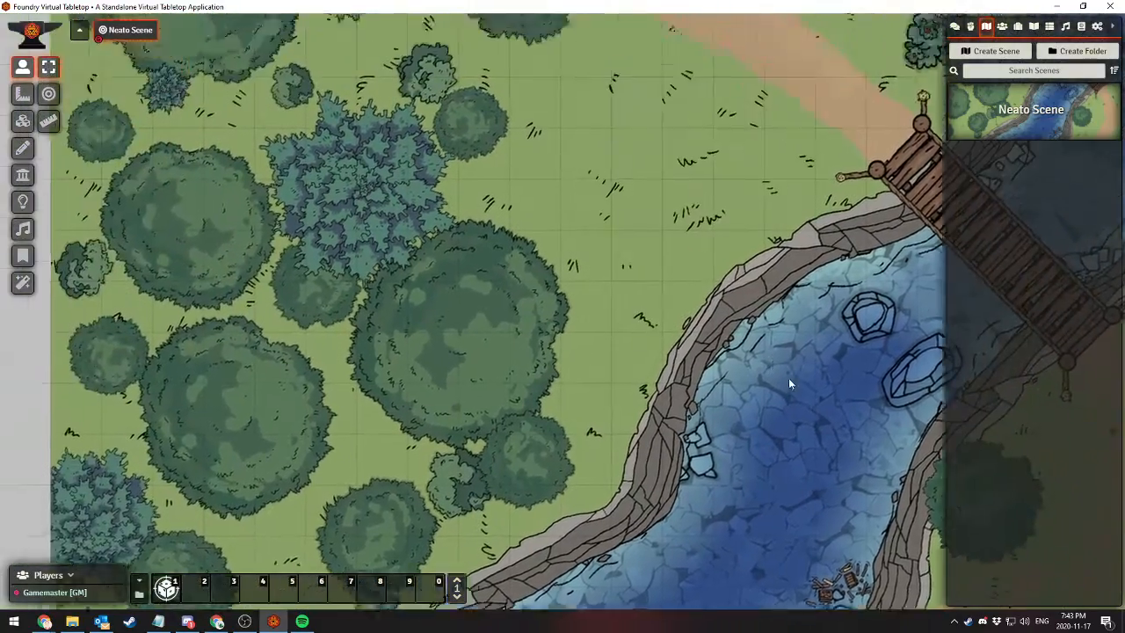
left_click_drag(652, 296, 748, 442)
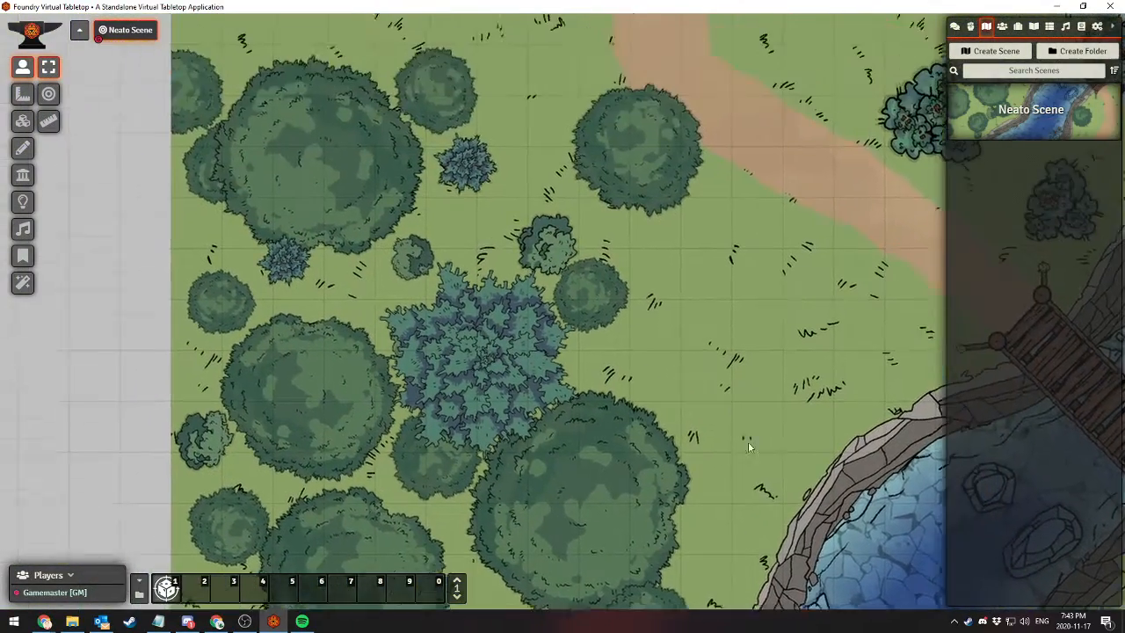
left_click_drag(703, 337, 627, 233)
left_click_drag(617, 383, 831, 186)
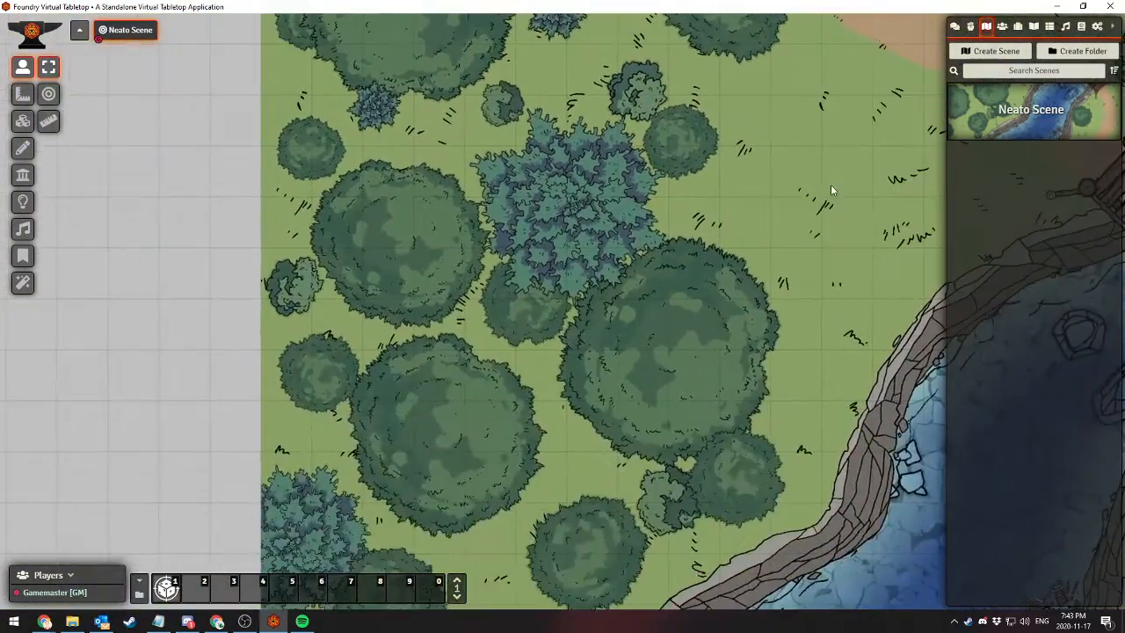
left_click_drag(666, 285, 620, 522)
left_click_drag(615, 469, 390, 346)
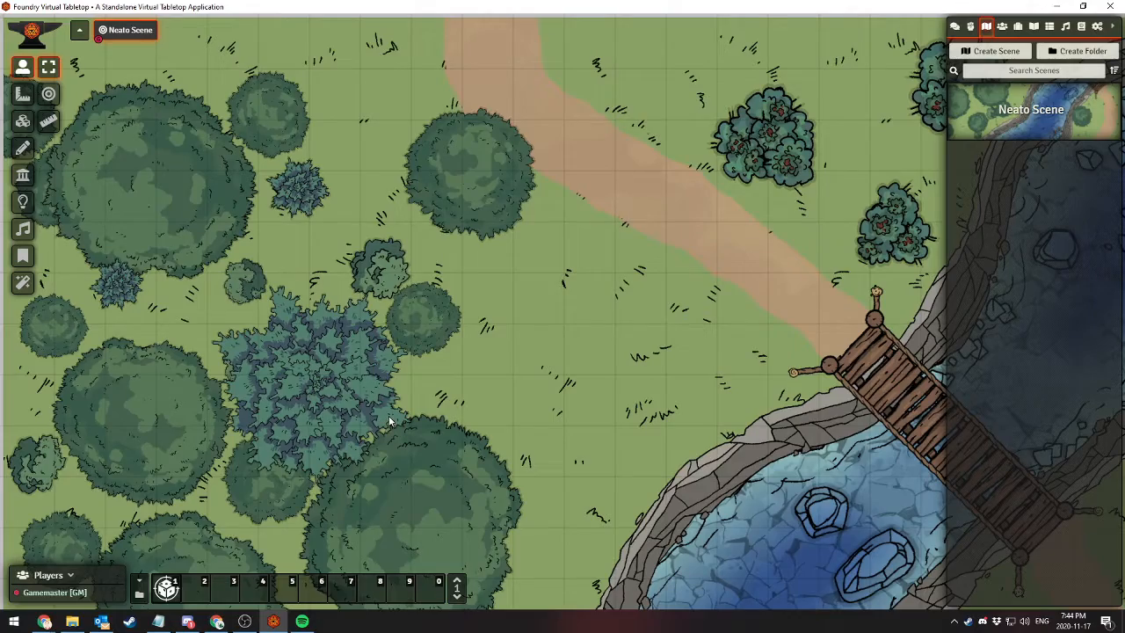
left_click_drag(431, 313, 300, 423)
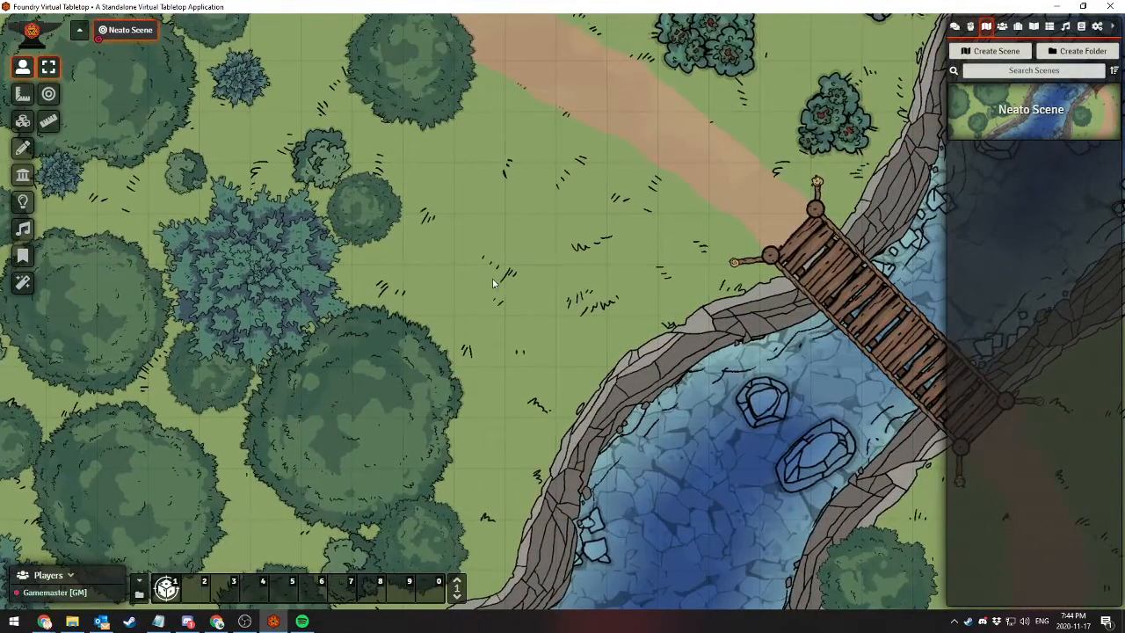
left_click_drag(493, 278, 364, 224)
left_click_drag(405, 378, 411, 176)
left_click_drag(502, 352, 343, 373)
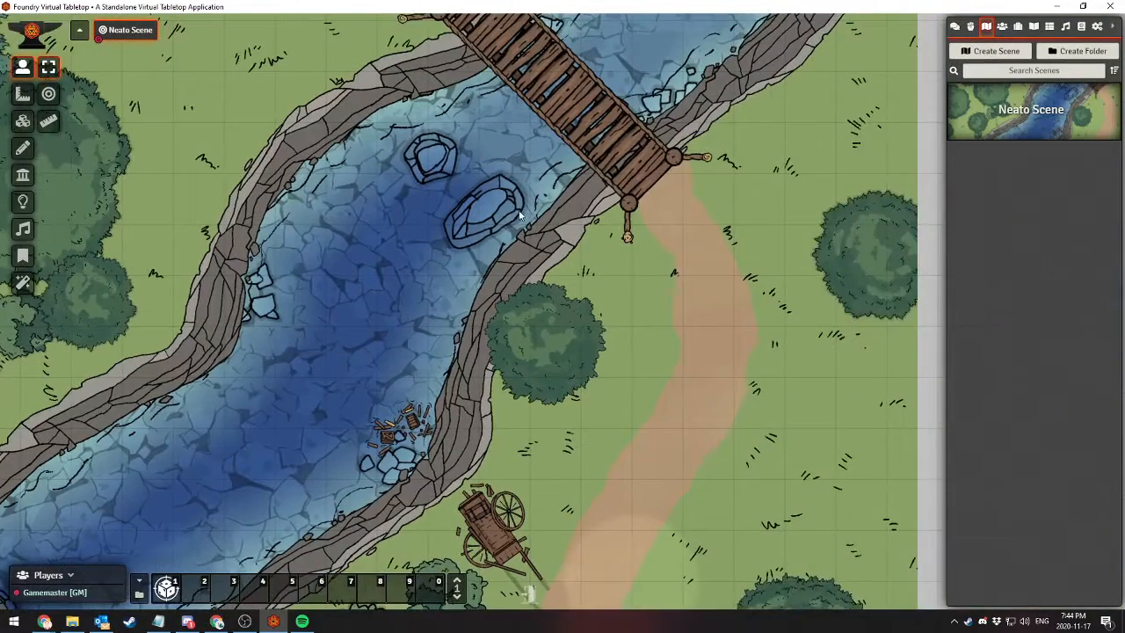
left_click_drag(518, 214, 465, 354)
left_click_drag(504, 256, 562, 339)
left_click_drag(483, 222, 701, 243)
scroll(634, 338, "down", 9)
left_click_drag(538, 400, 568, 217)
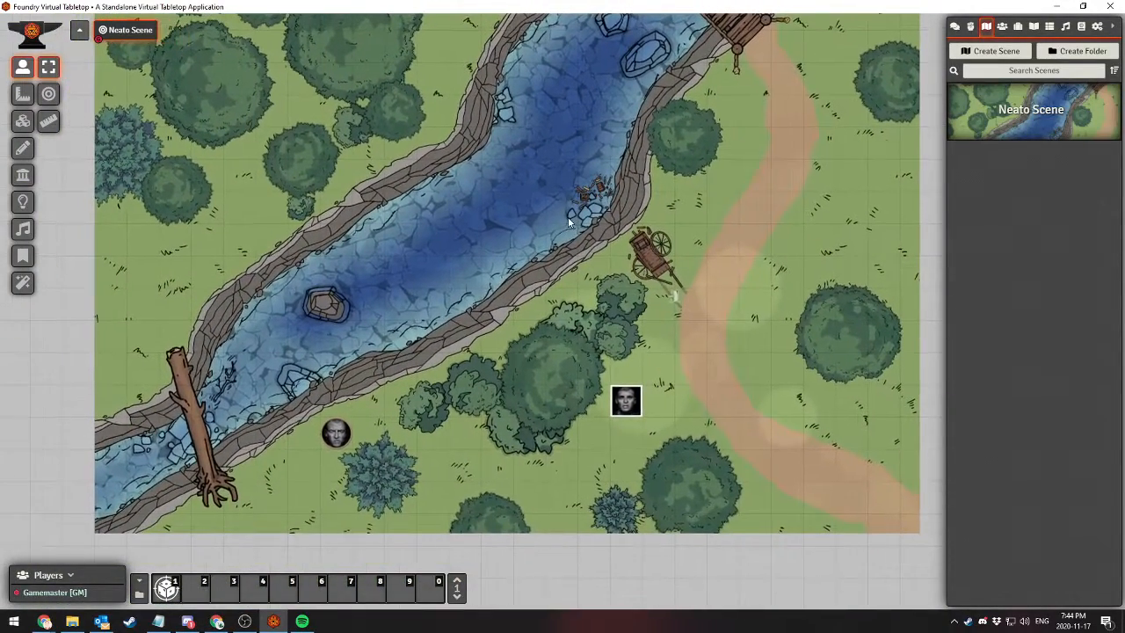